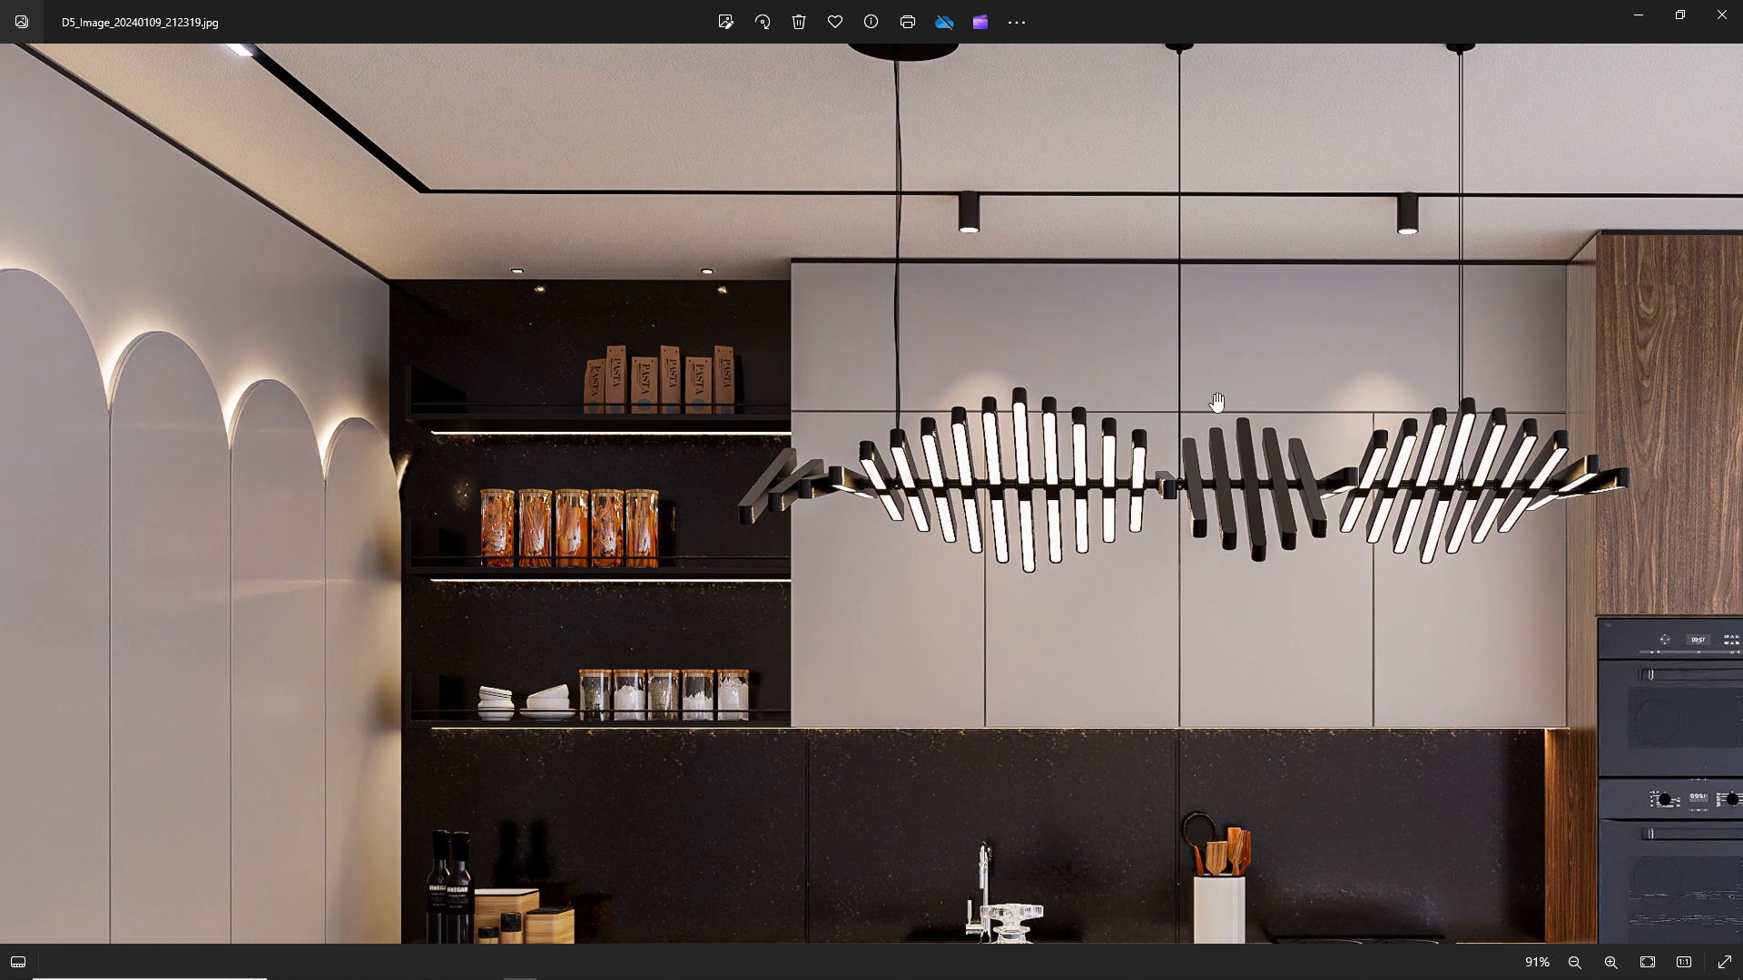
Step: Examine the finished kitchen render image up close, covering the ceiling lights, shelves, ovens, marble island and bar stools
drag(1336, 720, 1069, 481)
drag(1175, 708, 1303, 335)
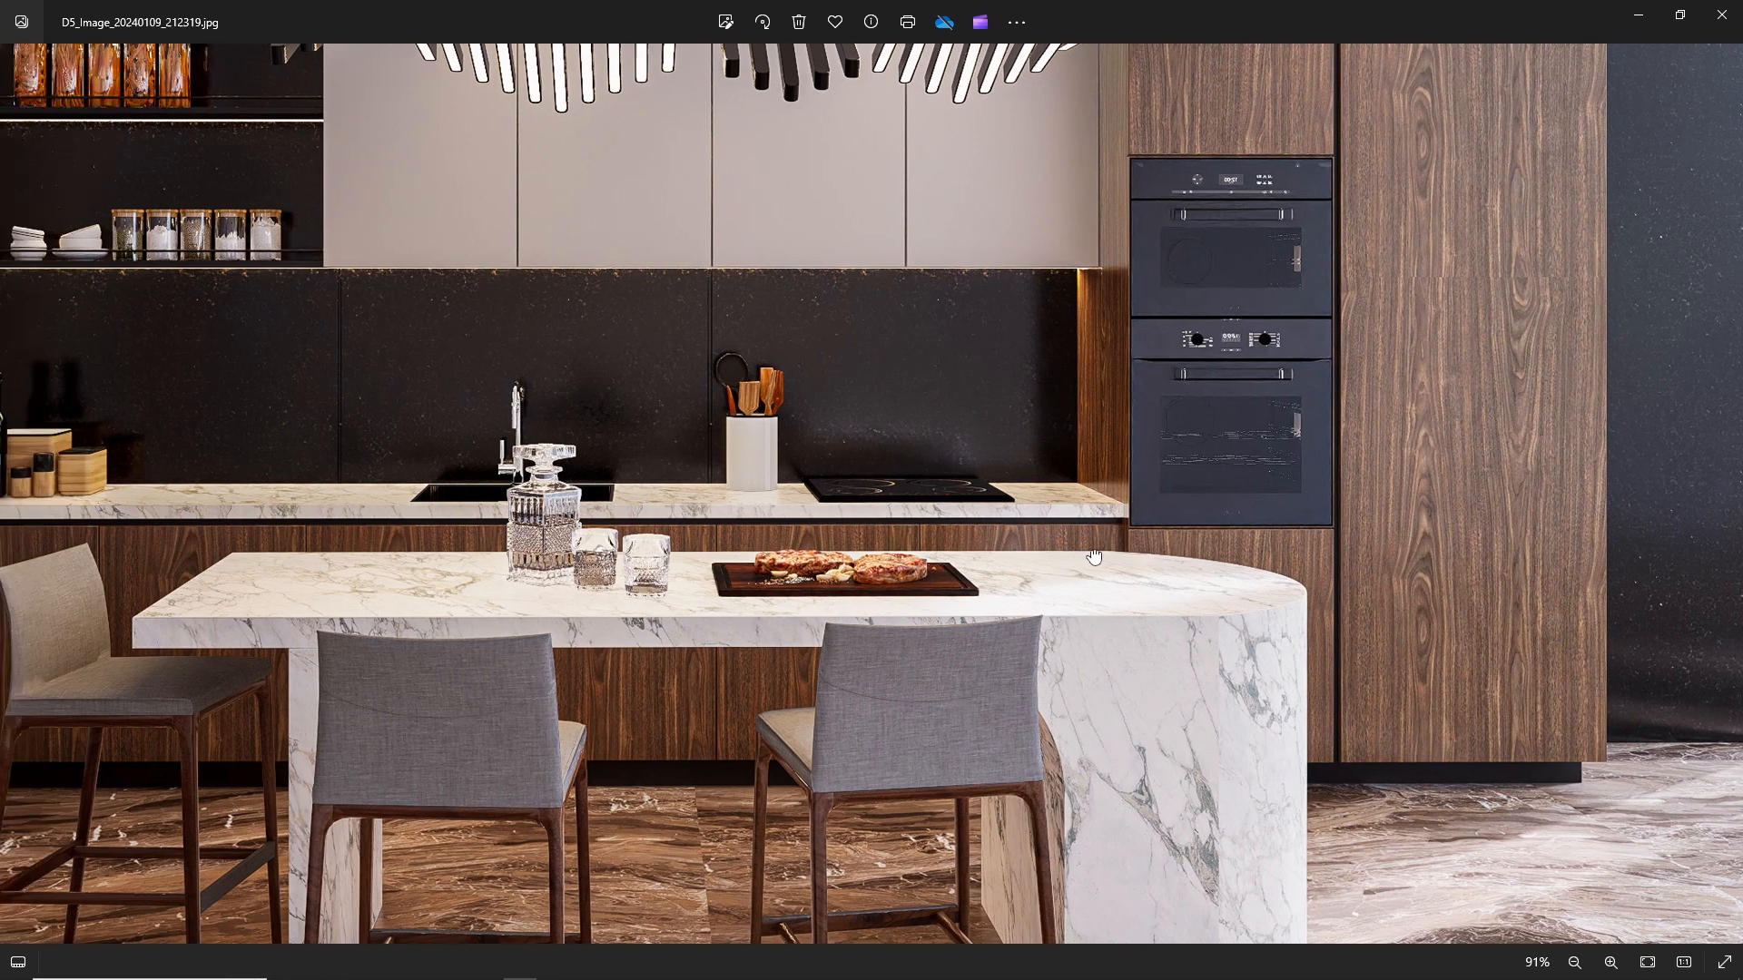
drag(1093, 556, 1629, 604)
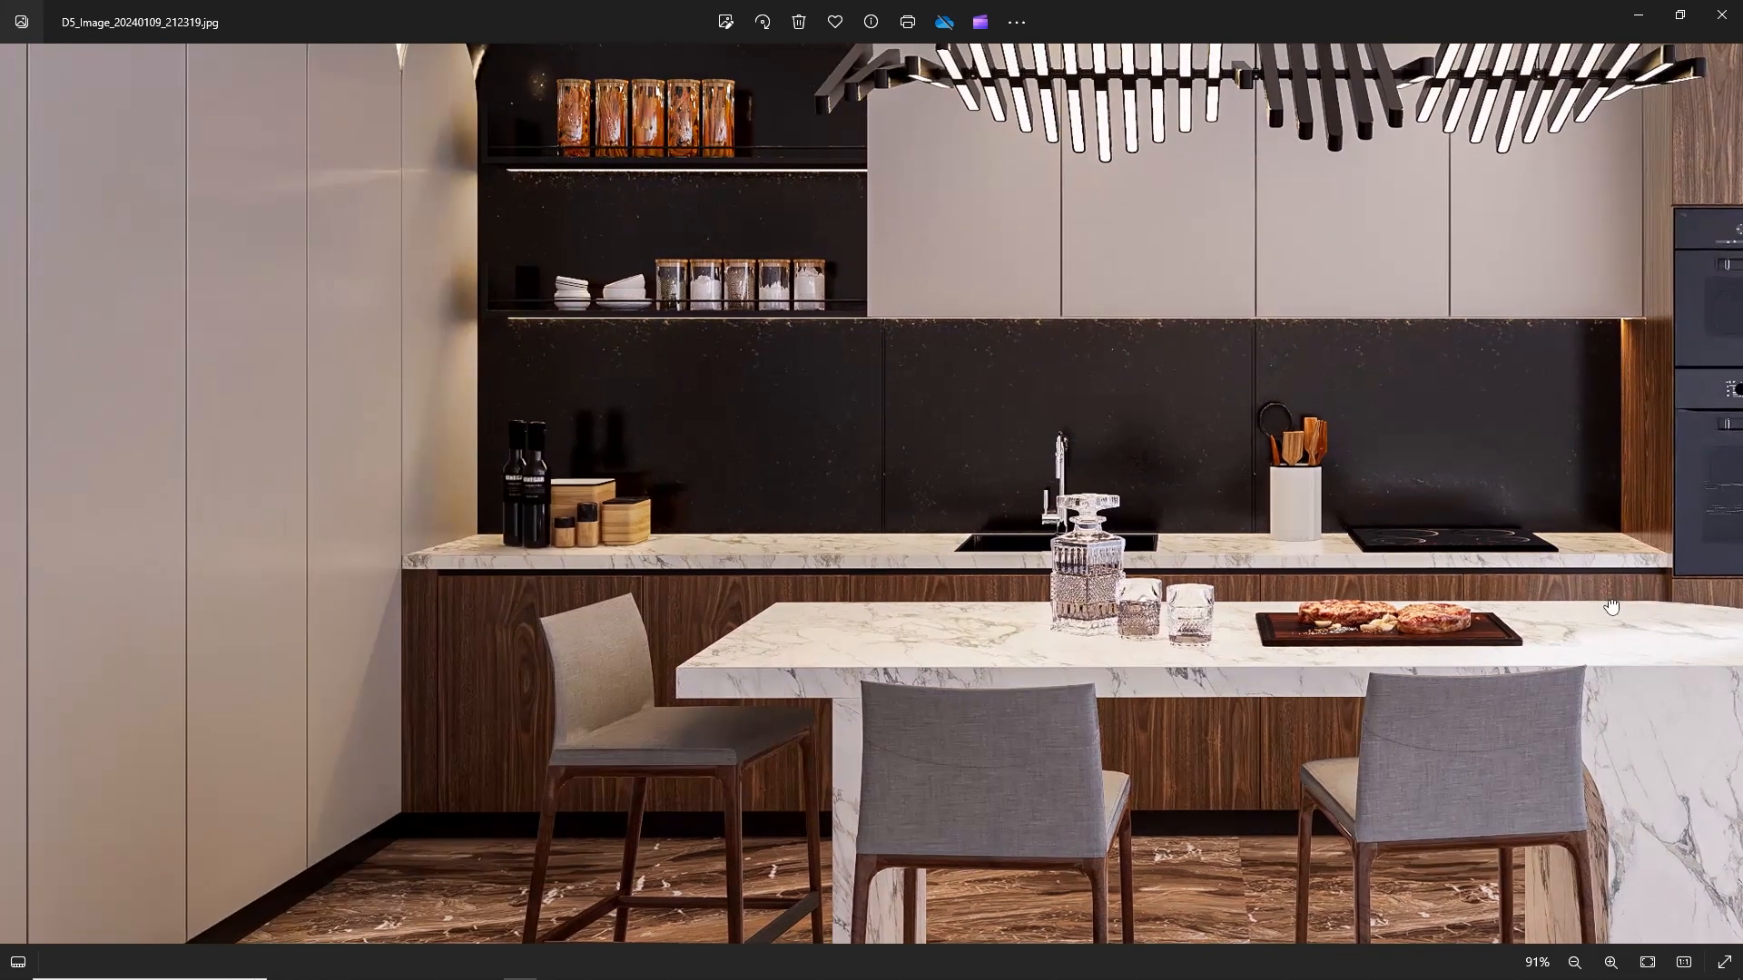
drag(1440, 693, 1370, 553)
double_click(1043, 492)
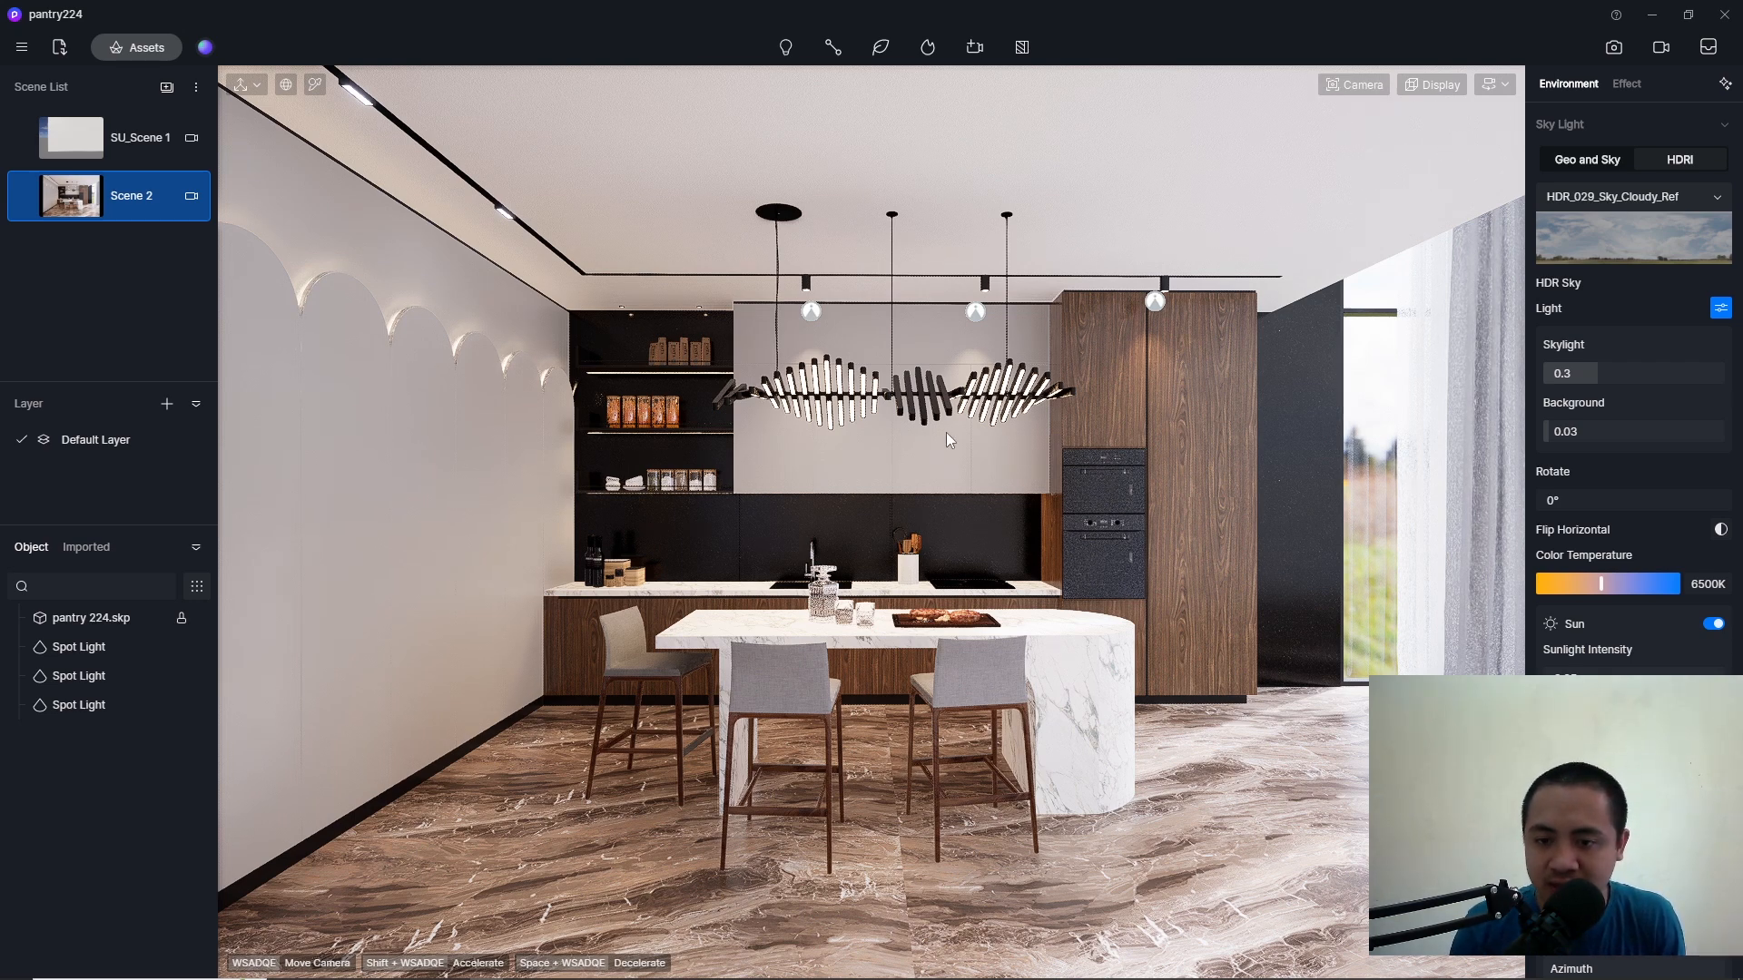
Step: Fly the camera forward toward the kitchen island, and restore the saved Scene 2 view
key(w)
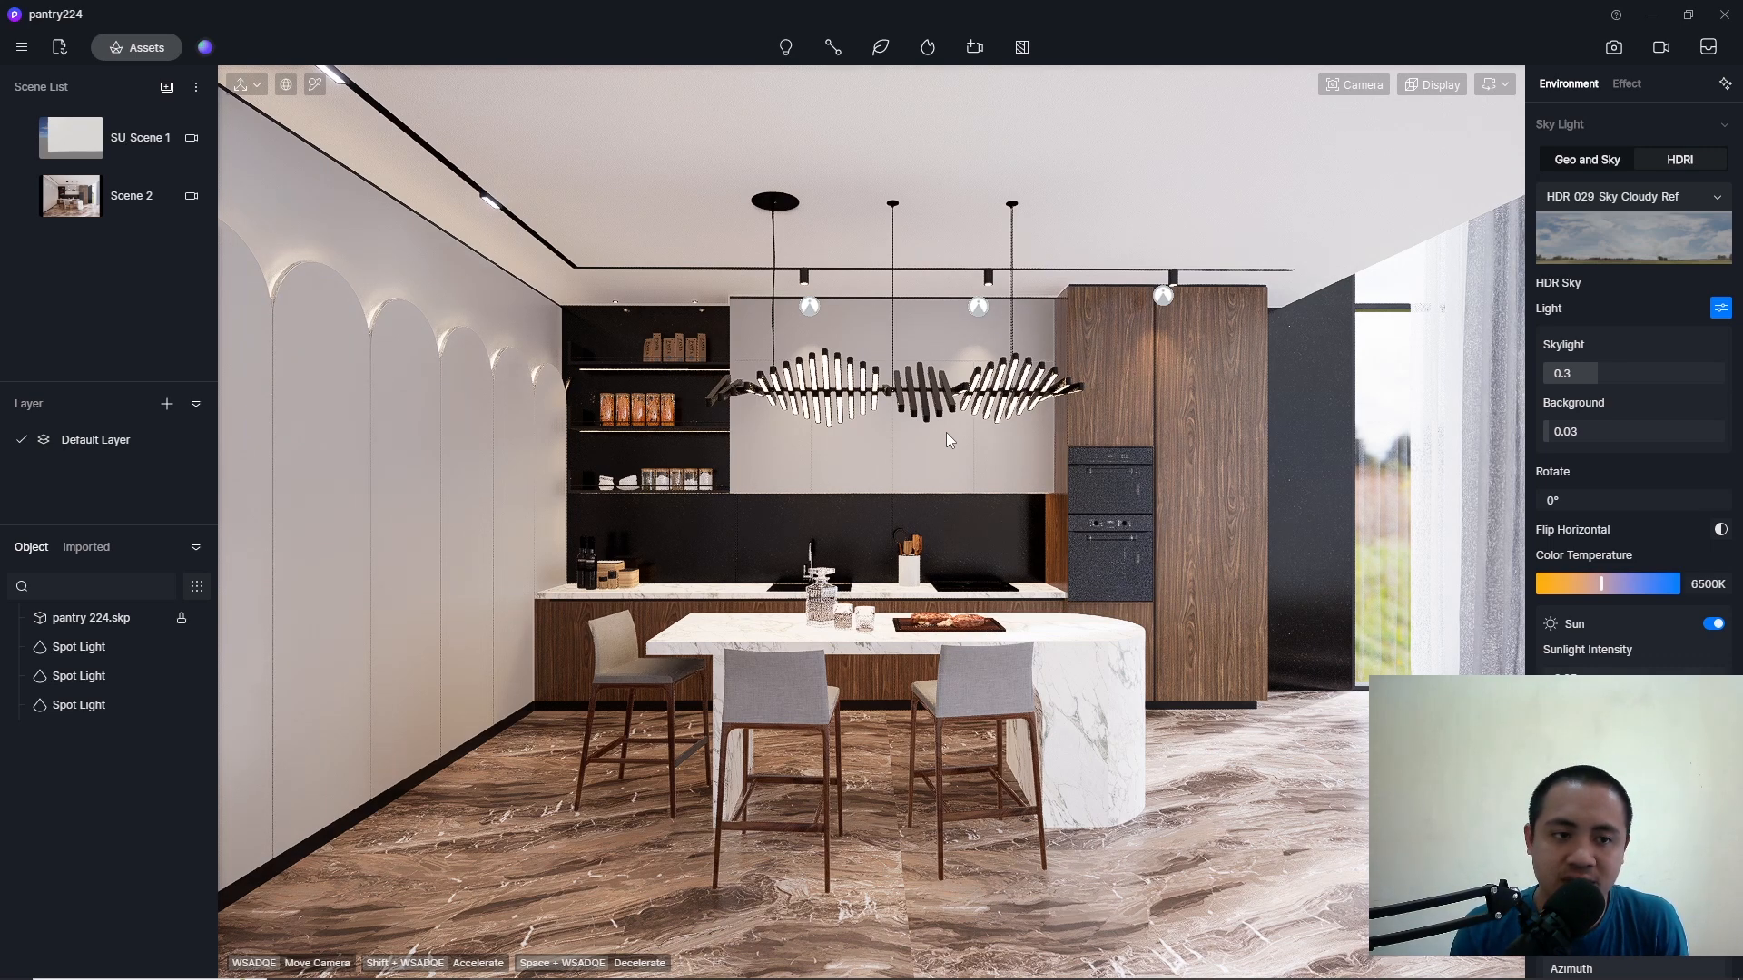
key(w)
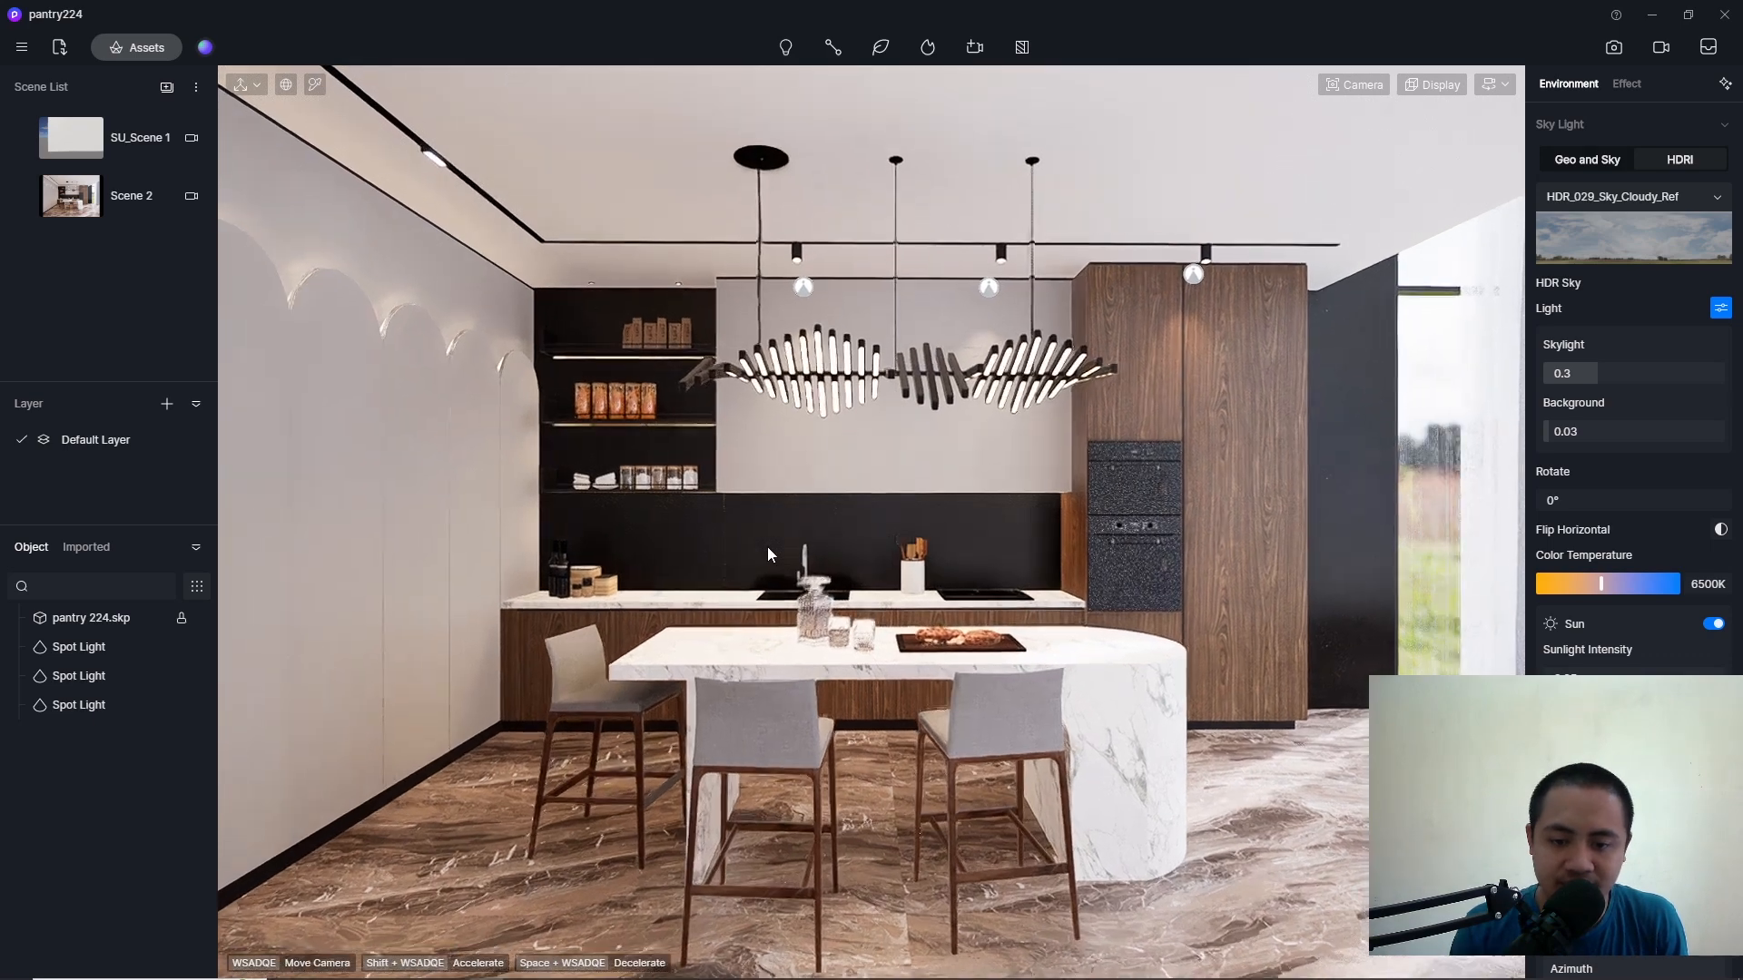
click(71, 207)
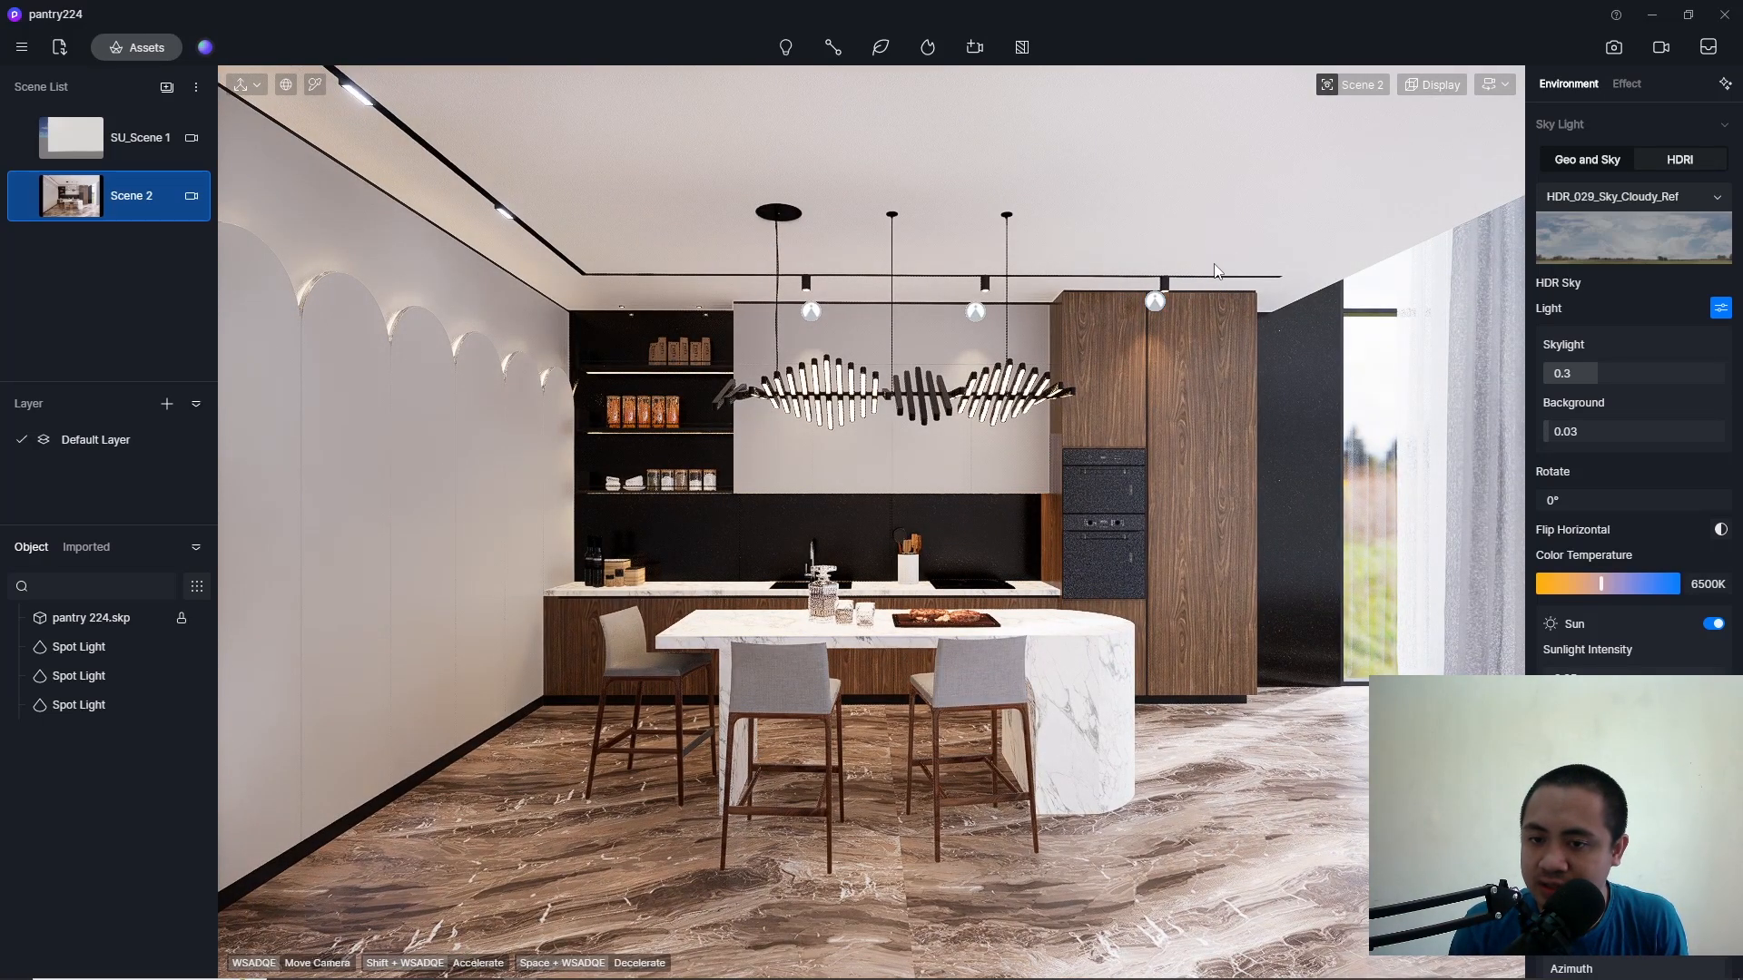
Step: Change the navigation mode from Fly to Orbit and move in on the kitchen counter
click(1494, 87)
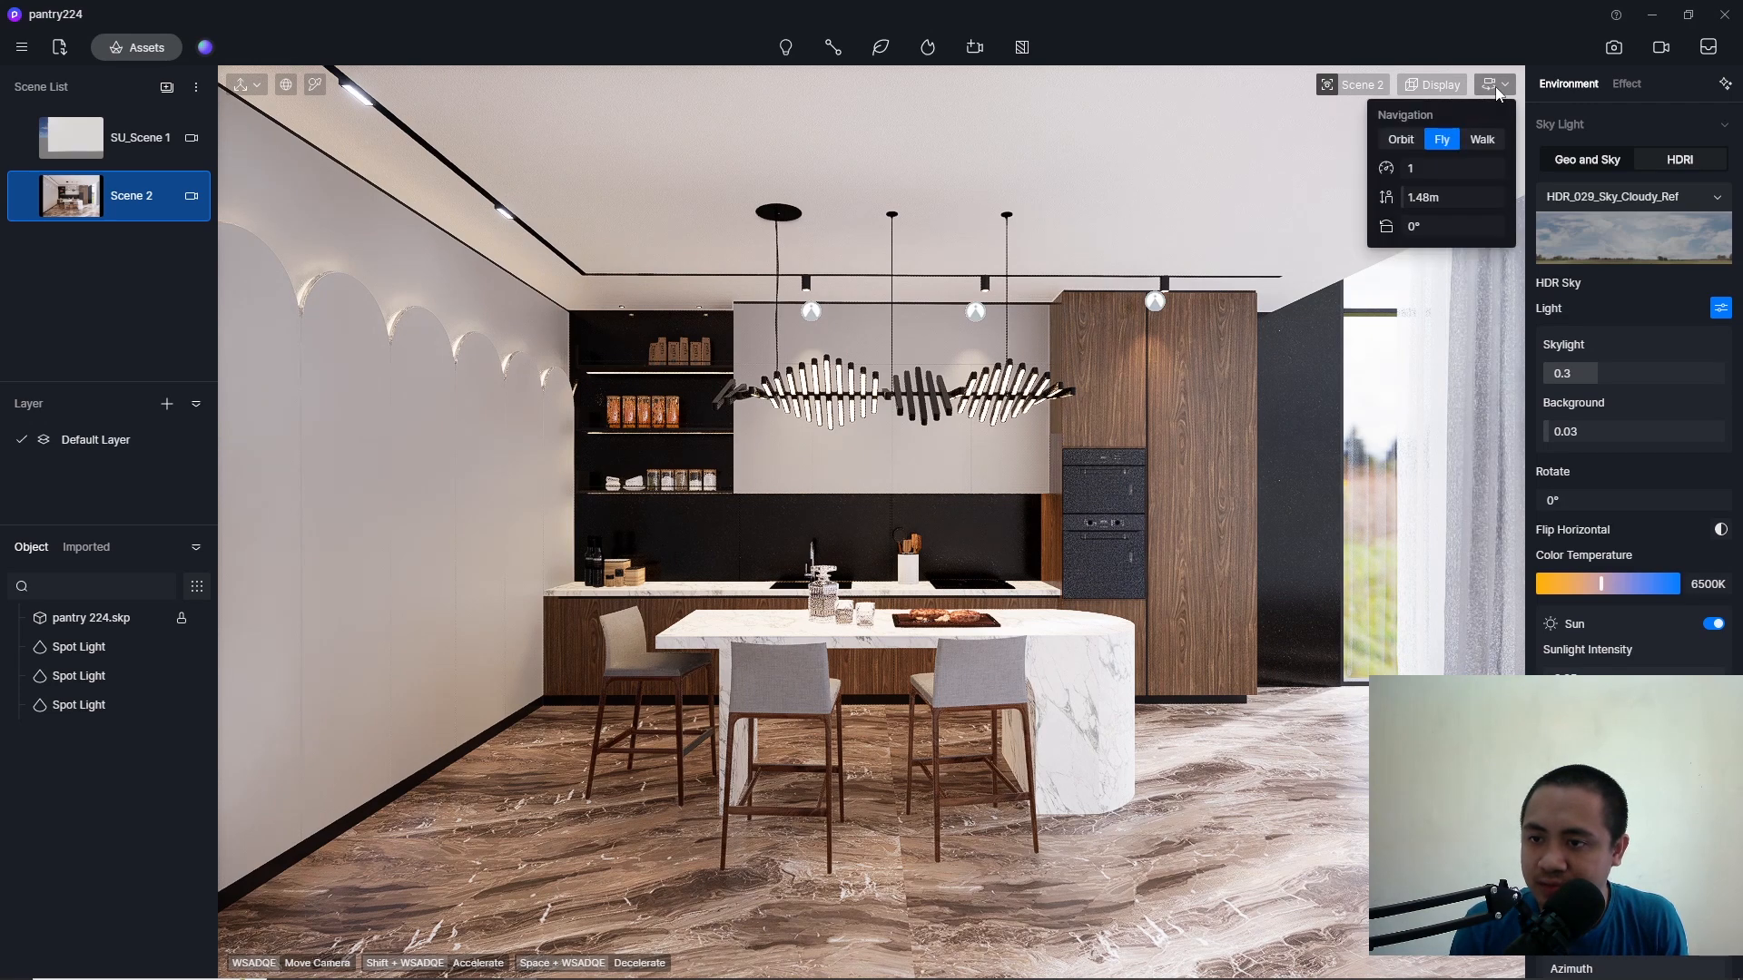
click(1399, 140)
scroll(837, 531, up, 5)
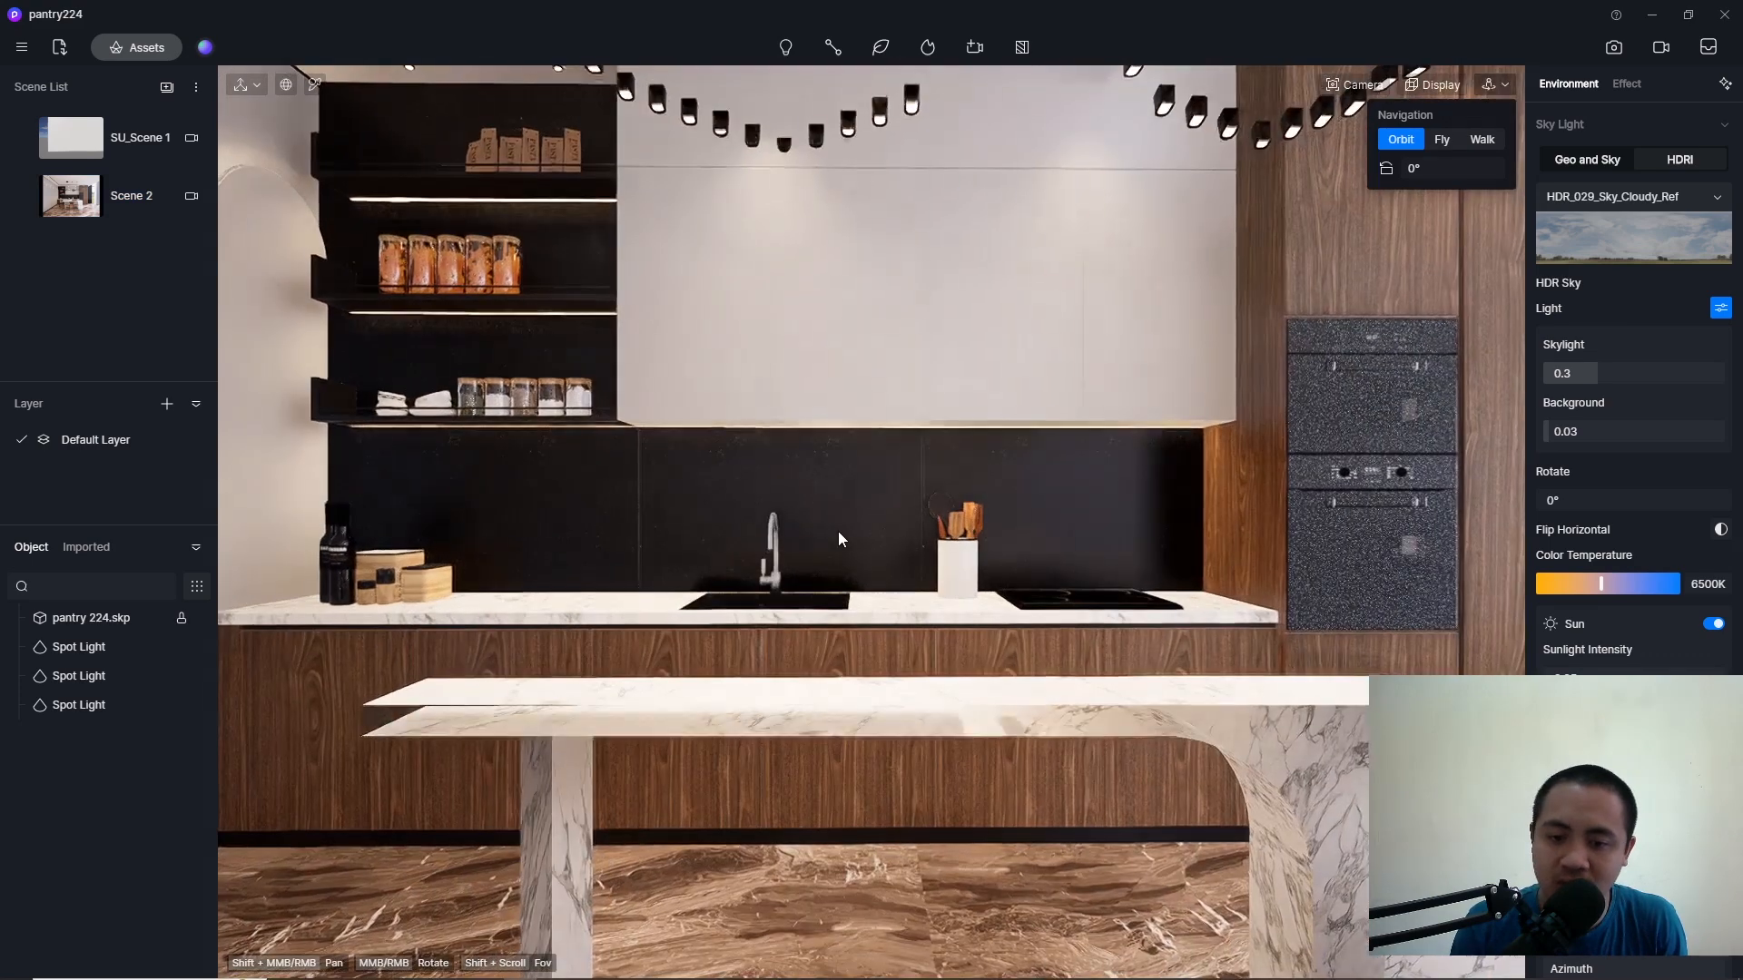
Step: Switch the camera from two-point perspective to the regular perspective view near the sink
click(1350, 88)
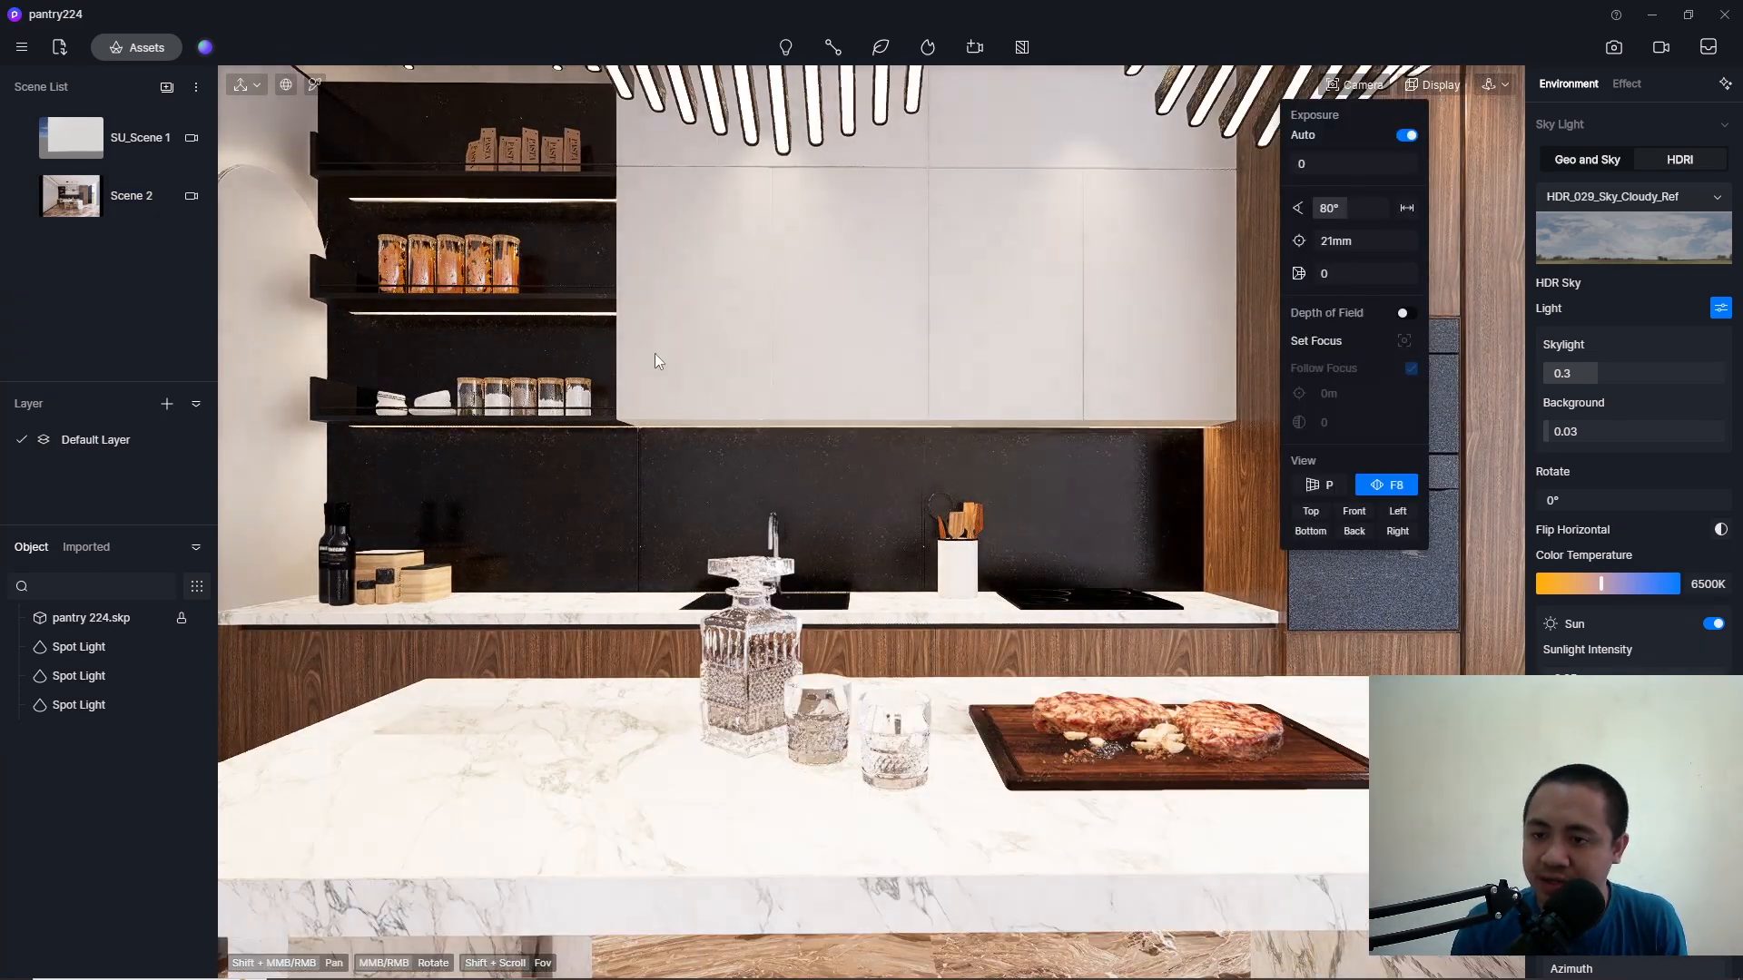
scroll(639, 534, up, 5)
middle_drag(704, 466, 549, 615)
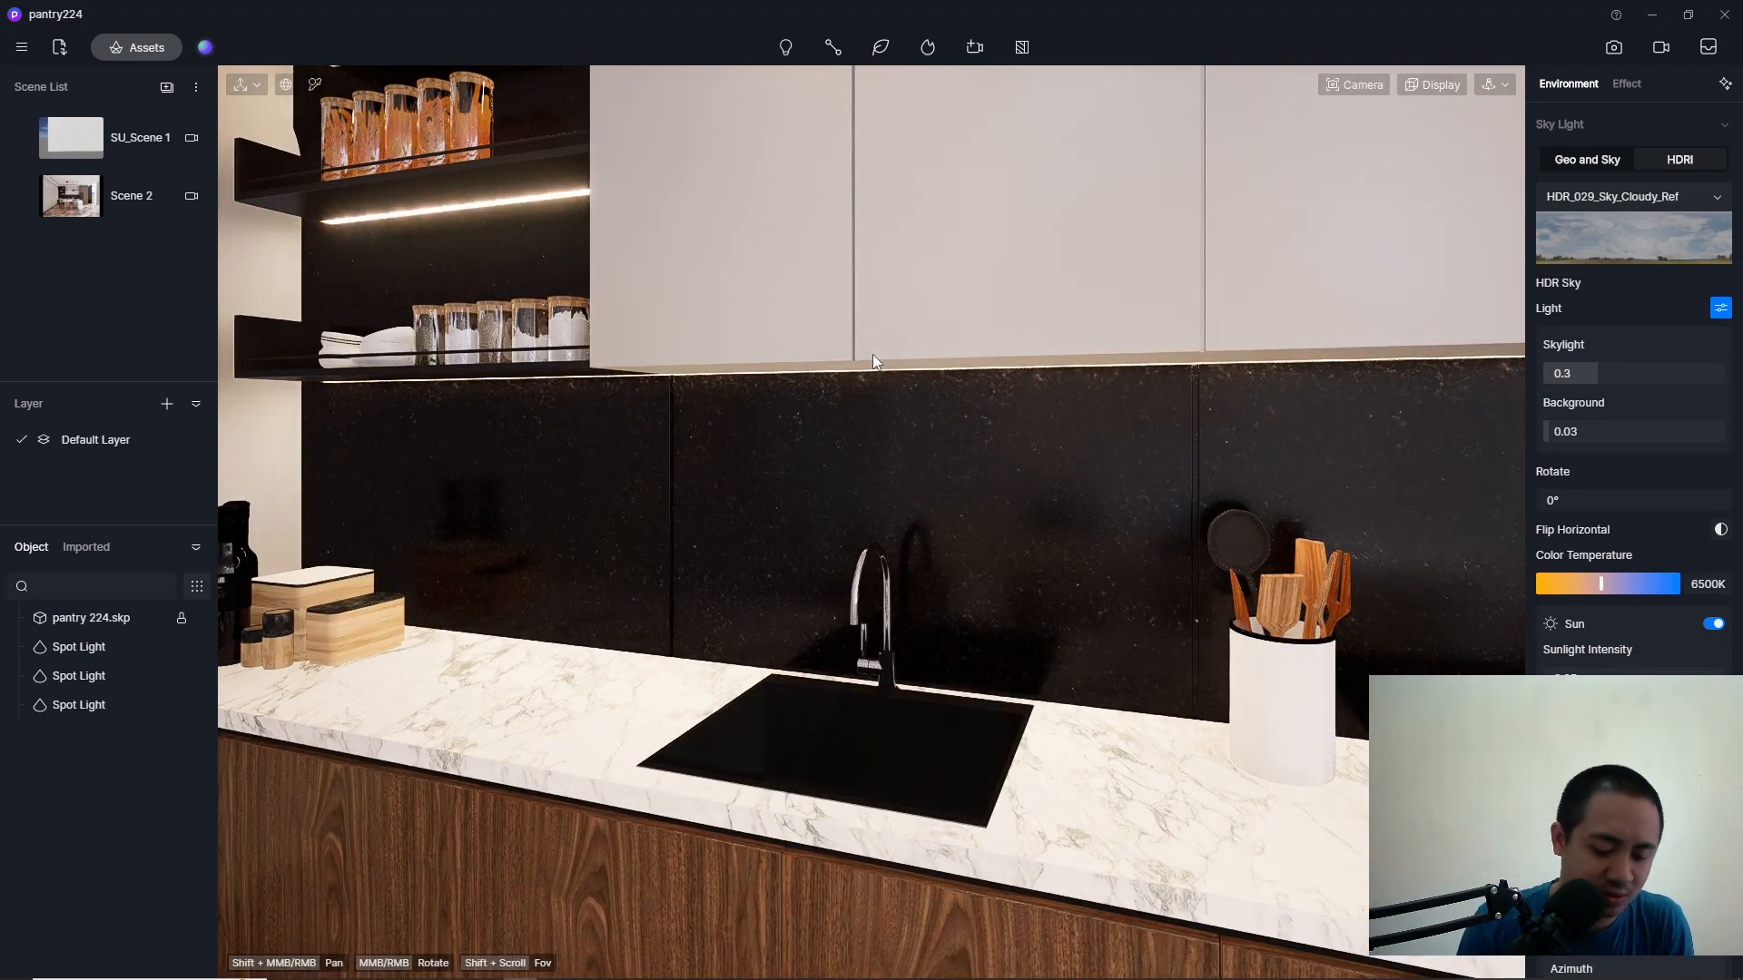
key(1)
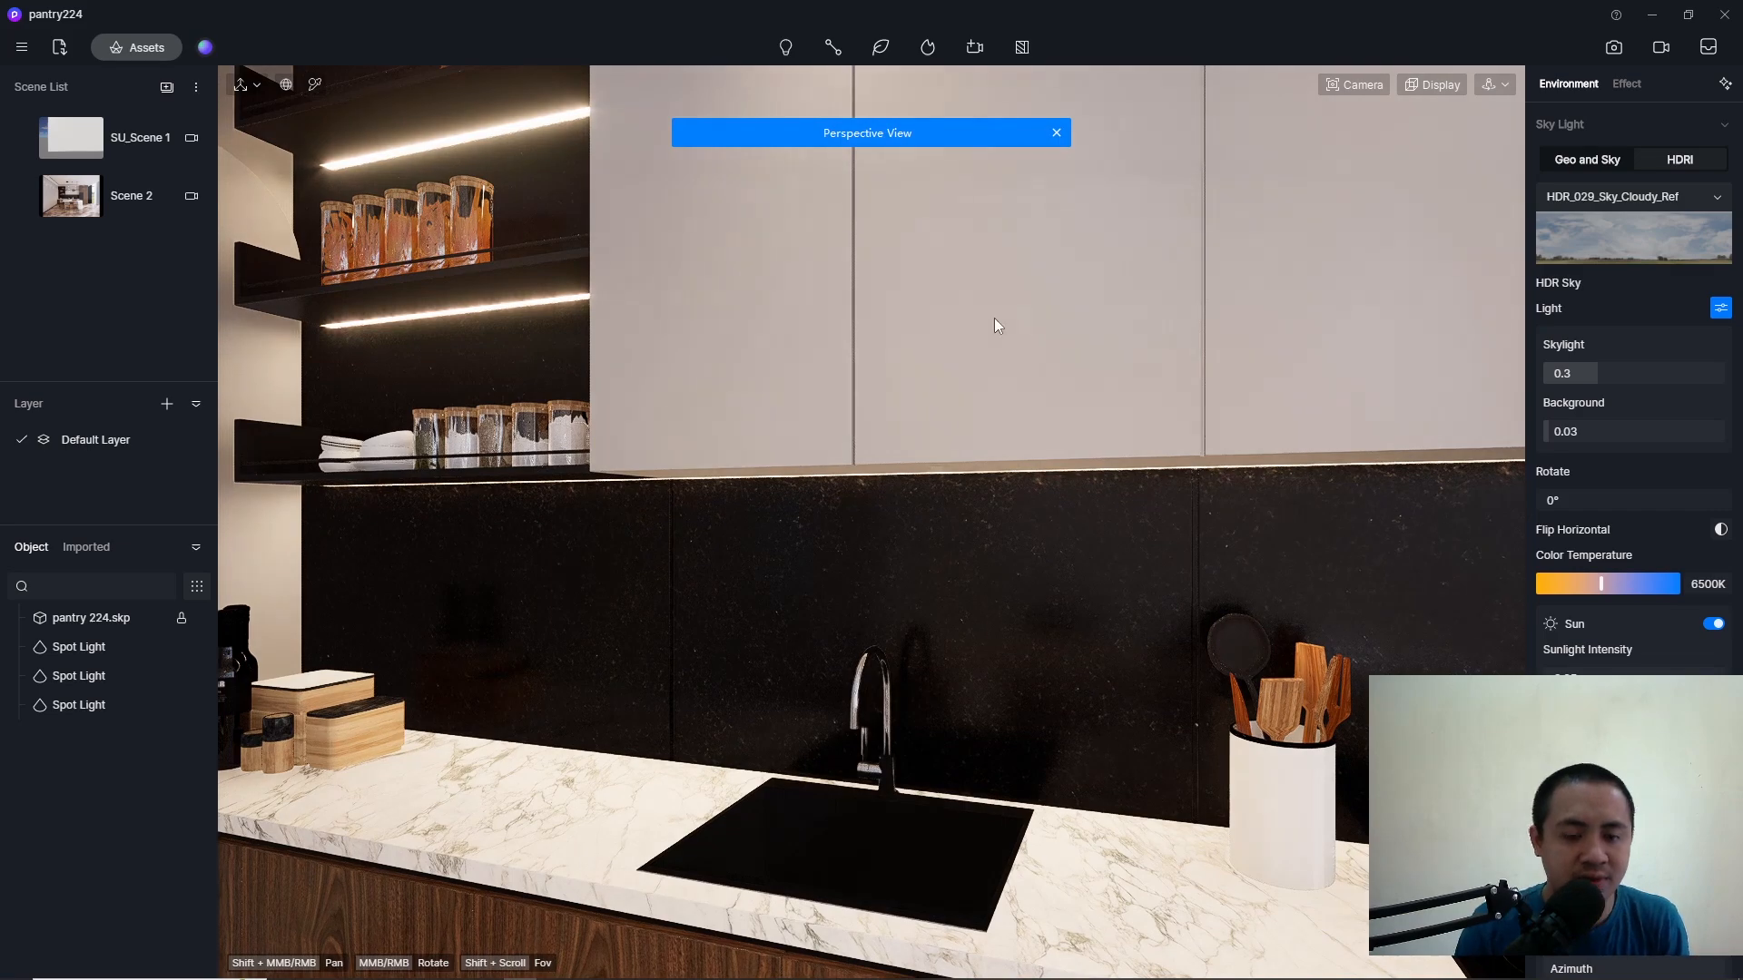
Step: Examine the sink counter, oven cabinets, pendant lamp and shelves from several angles to look for a close-up composition
scroll(1107, 210, down, 3)
scroll(1108, 209, down, 2)
scroll(831, 308, up, 3)
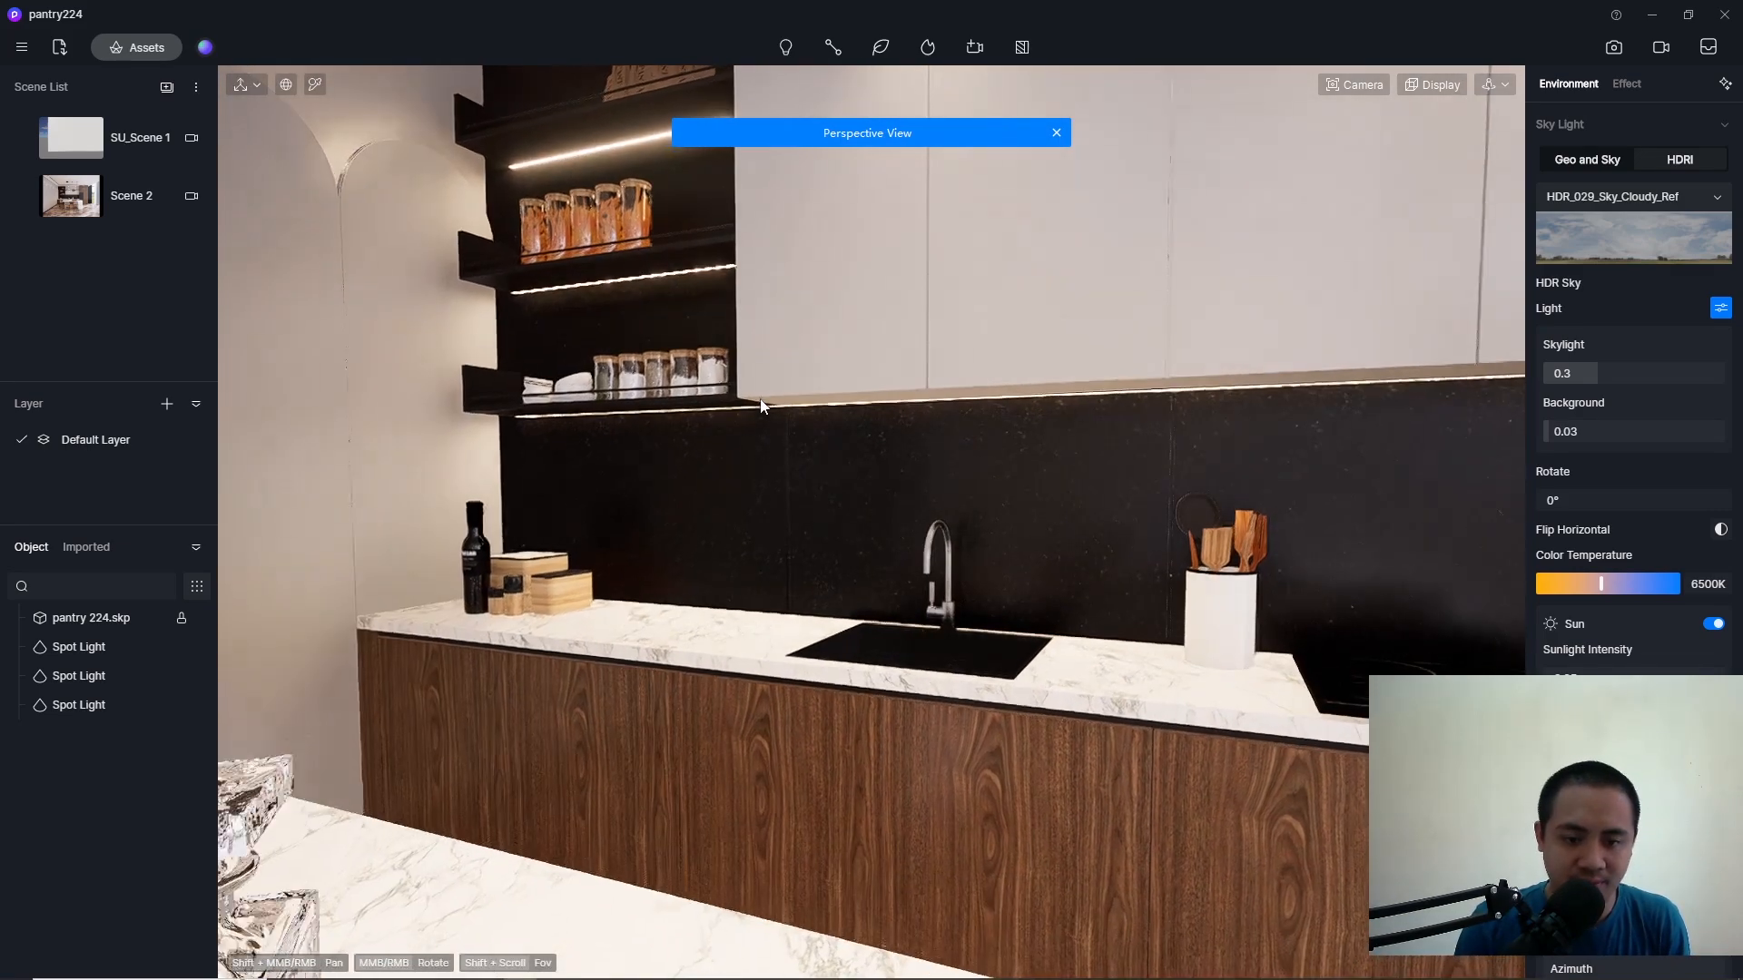
scroll(768, 346, down, 4)
scroll(768, 347, down, 3)
middle_drag(781, 441, 608, 421)
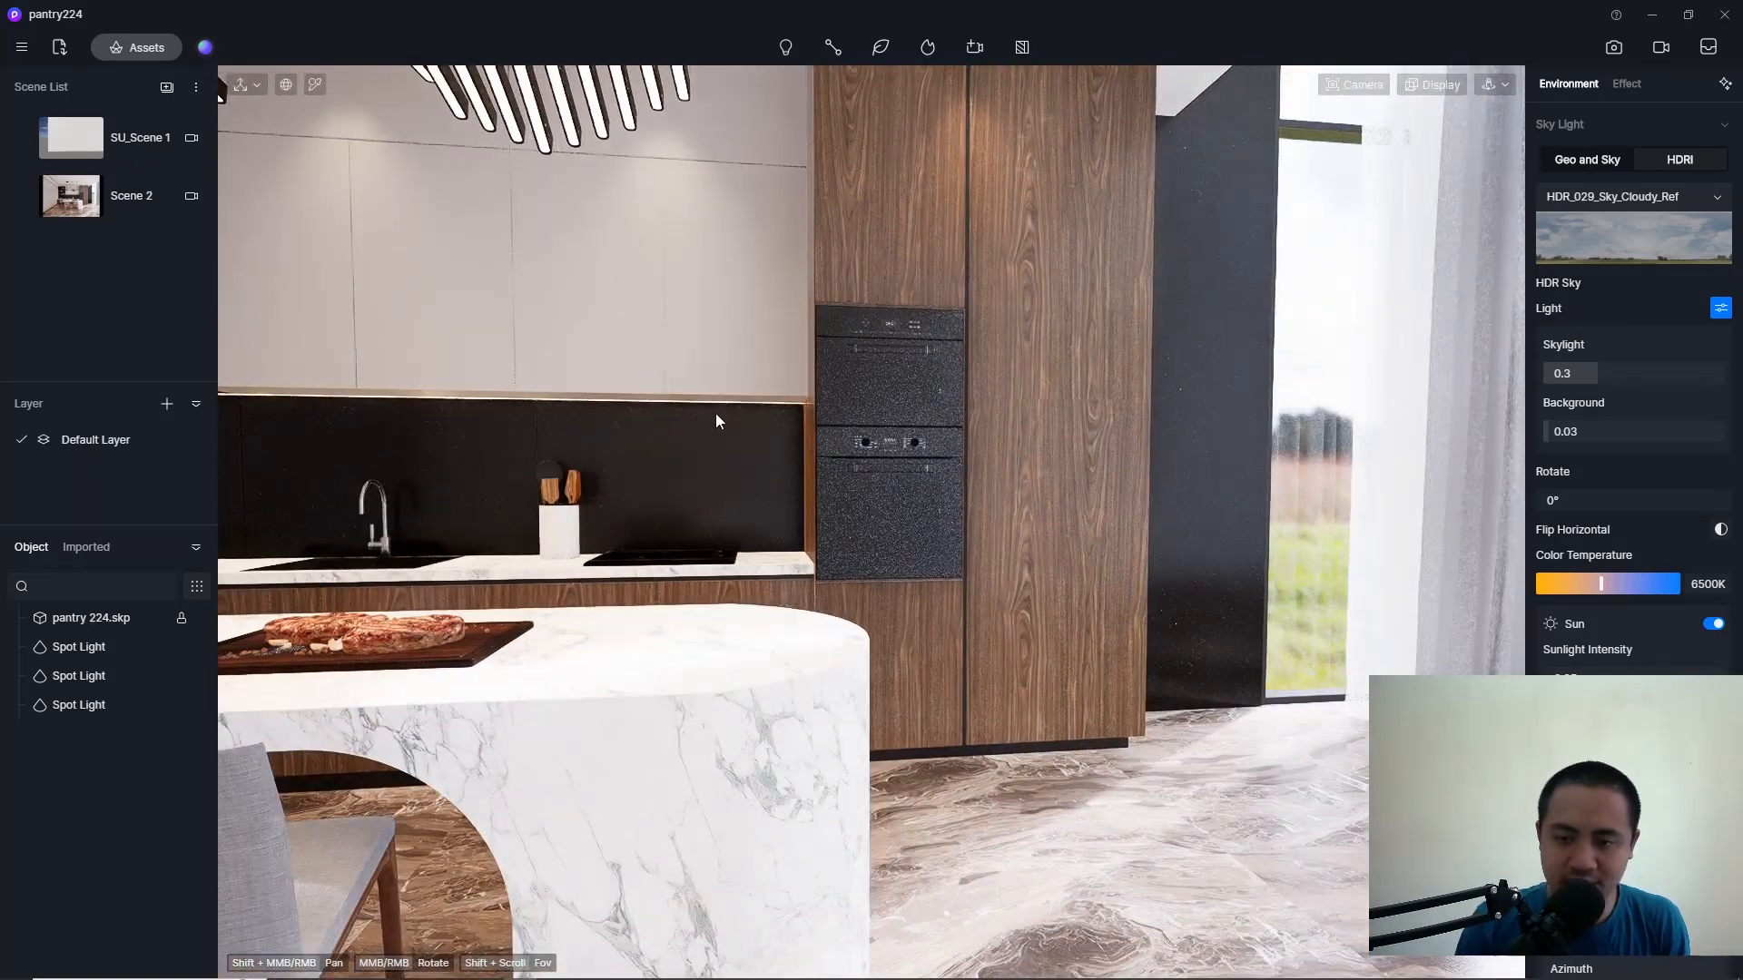
scroll(711, 400, down, 2)
scroll(559, 336, down, 3)
middle_drag(556, 336, 1027, 358)
scroll(640, 209, up, 4)
middle_drag(689, 345, 226, 279)
scroll(705, 377, down, 3)
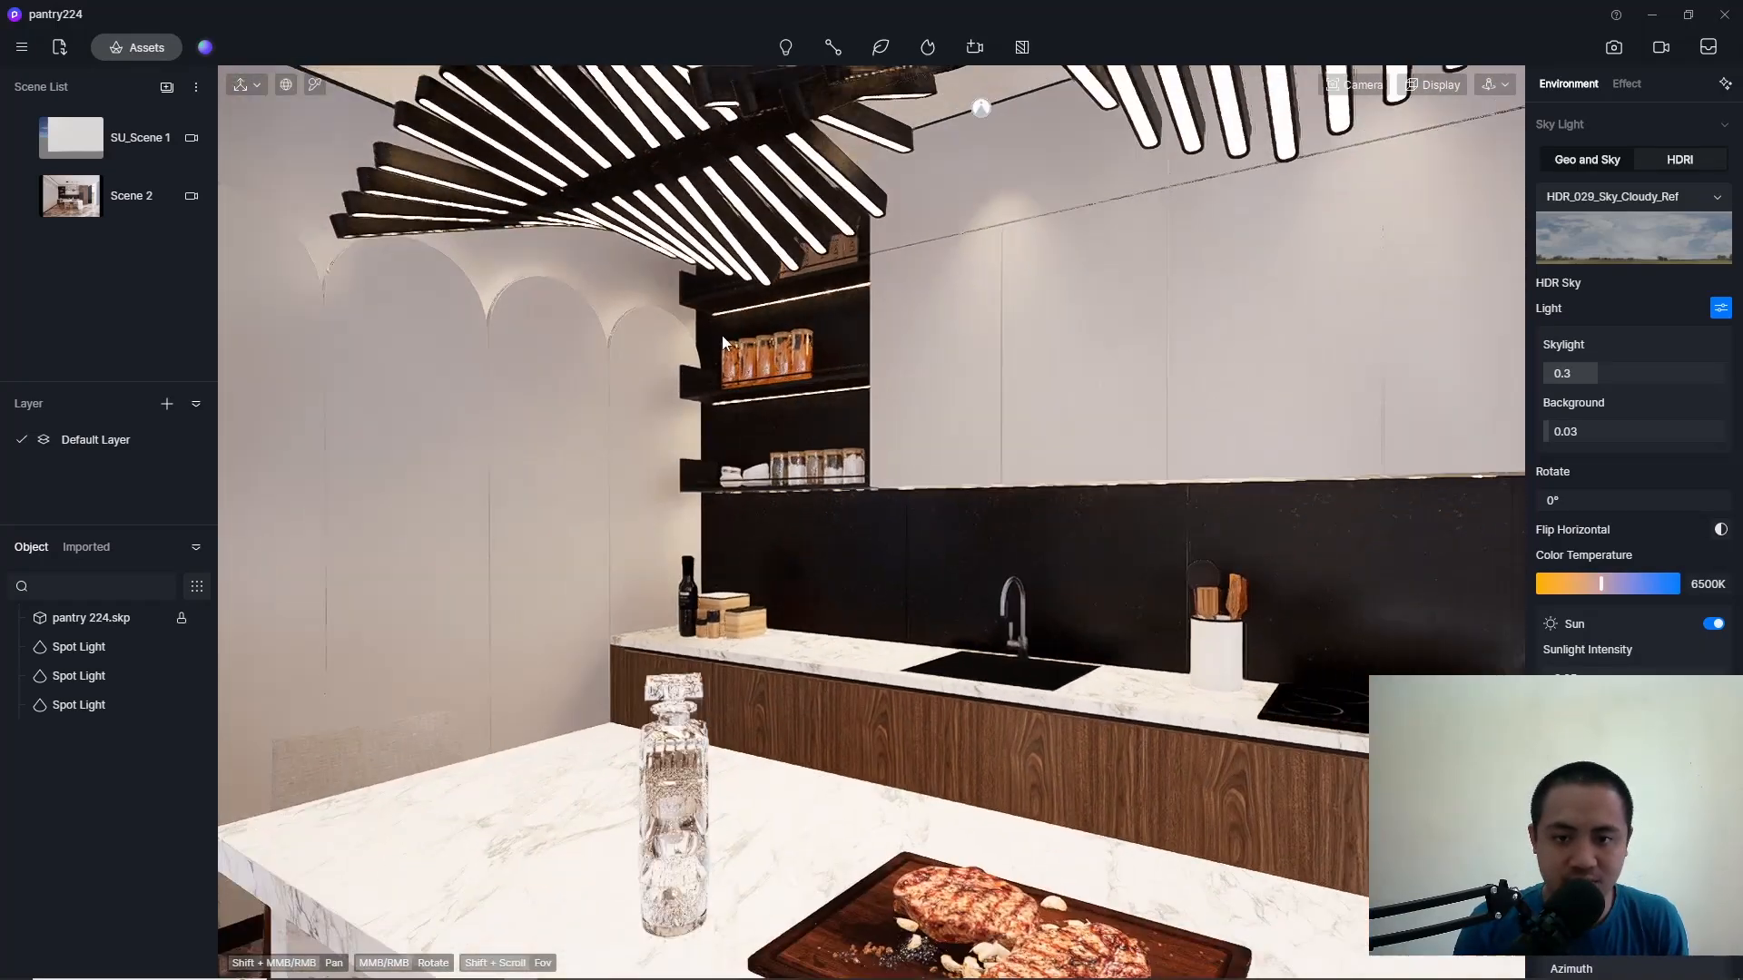
Step: Frame an angled camera view of the marble island and bar stools, with the sink counter and ovens behind
shift+middle_drag(737, 375, 590, 447)
middle_drag(1189, 578, 100, 556)
middle_drag(793, 603, 918, 466)
scroll(815, 737, up, 2)
shift+middle_drag(815, 737, 1361, 670)
scroll(835, 590, up, 2)
middle_drag(1015, 579, 999, 504)
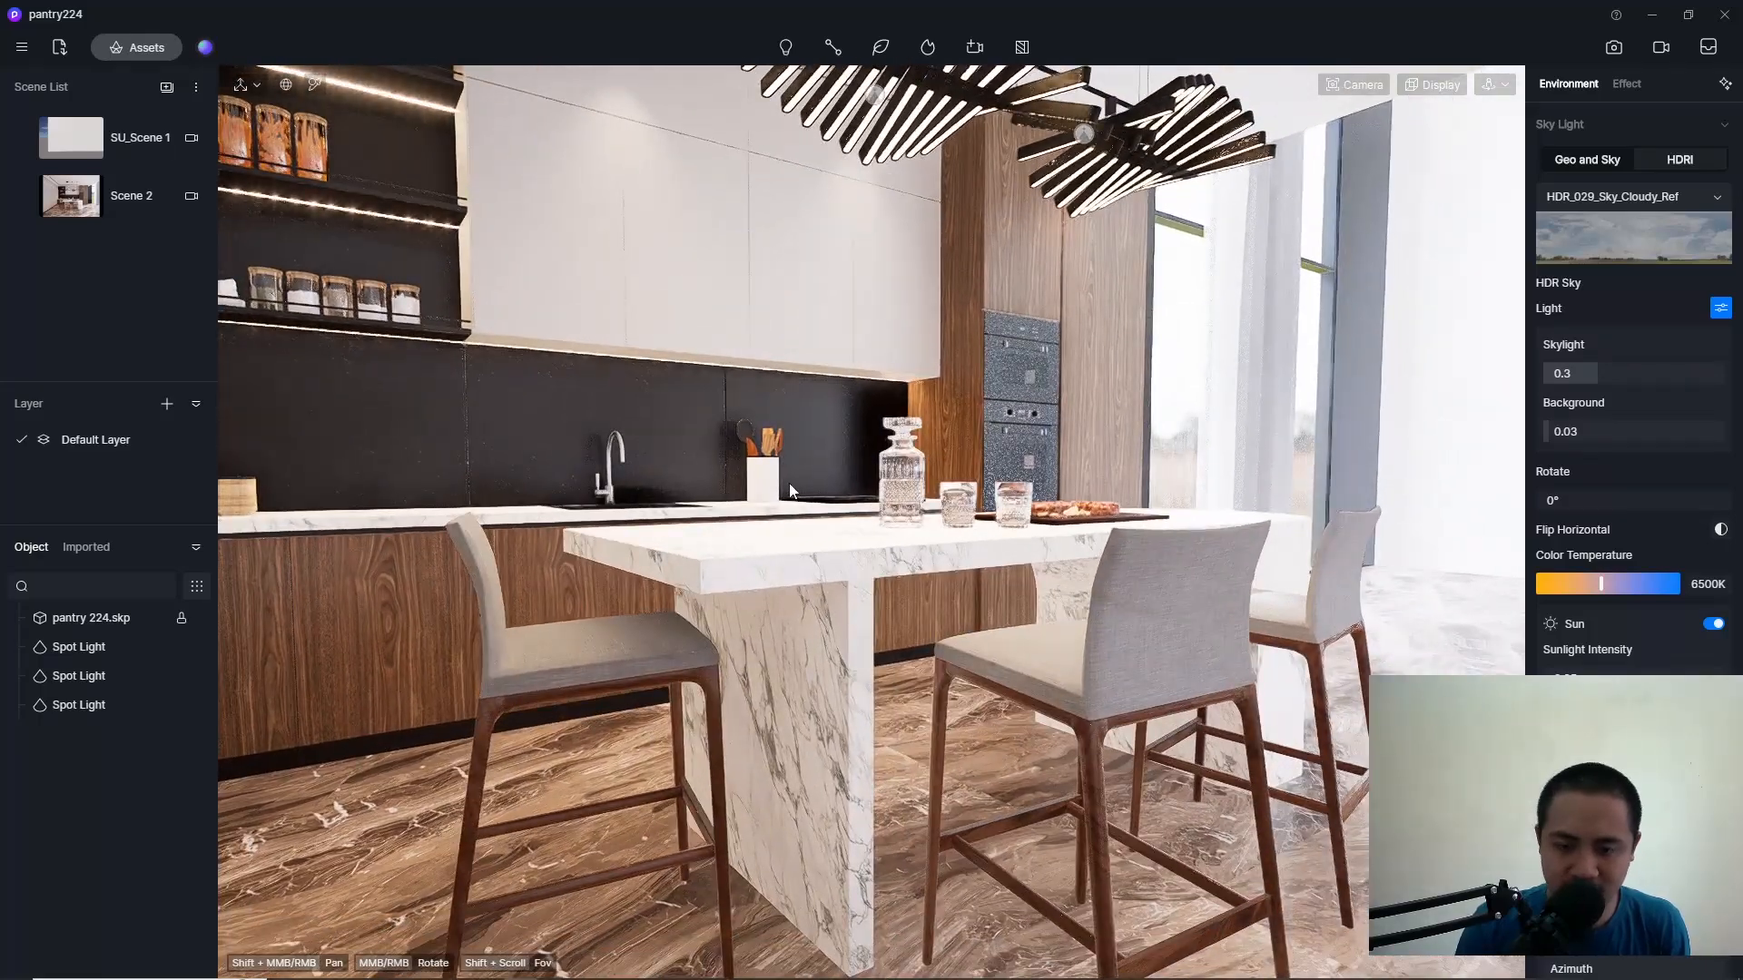
scroll(788, 483, up, 4)
scroll(805, 519, down, 5)
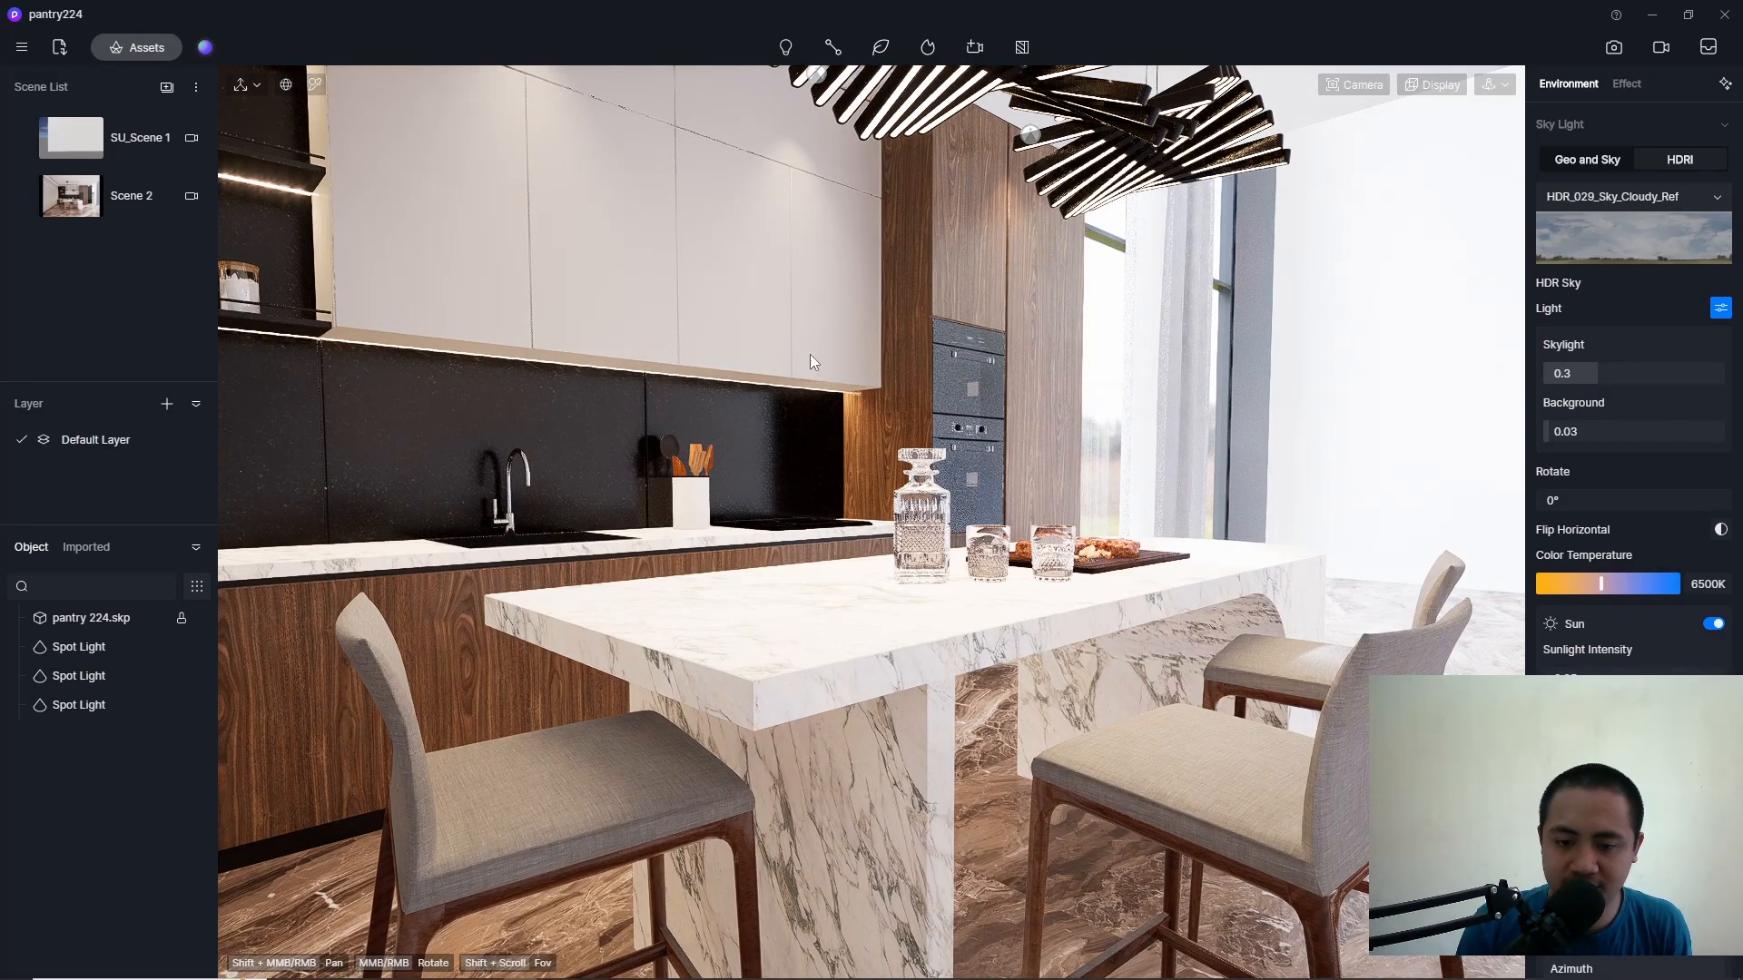
middle_drag(728, 450, 873, 476)
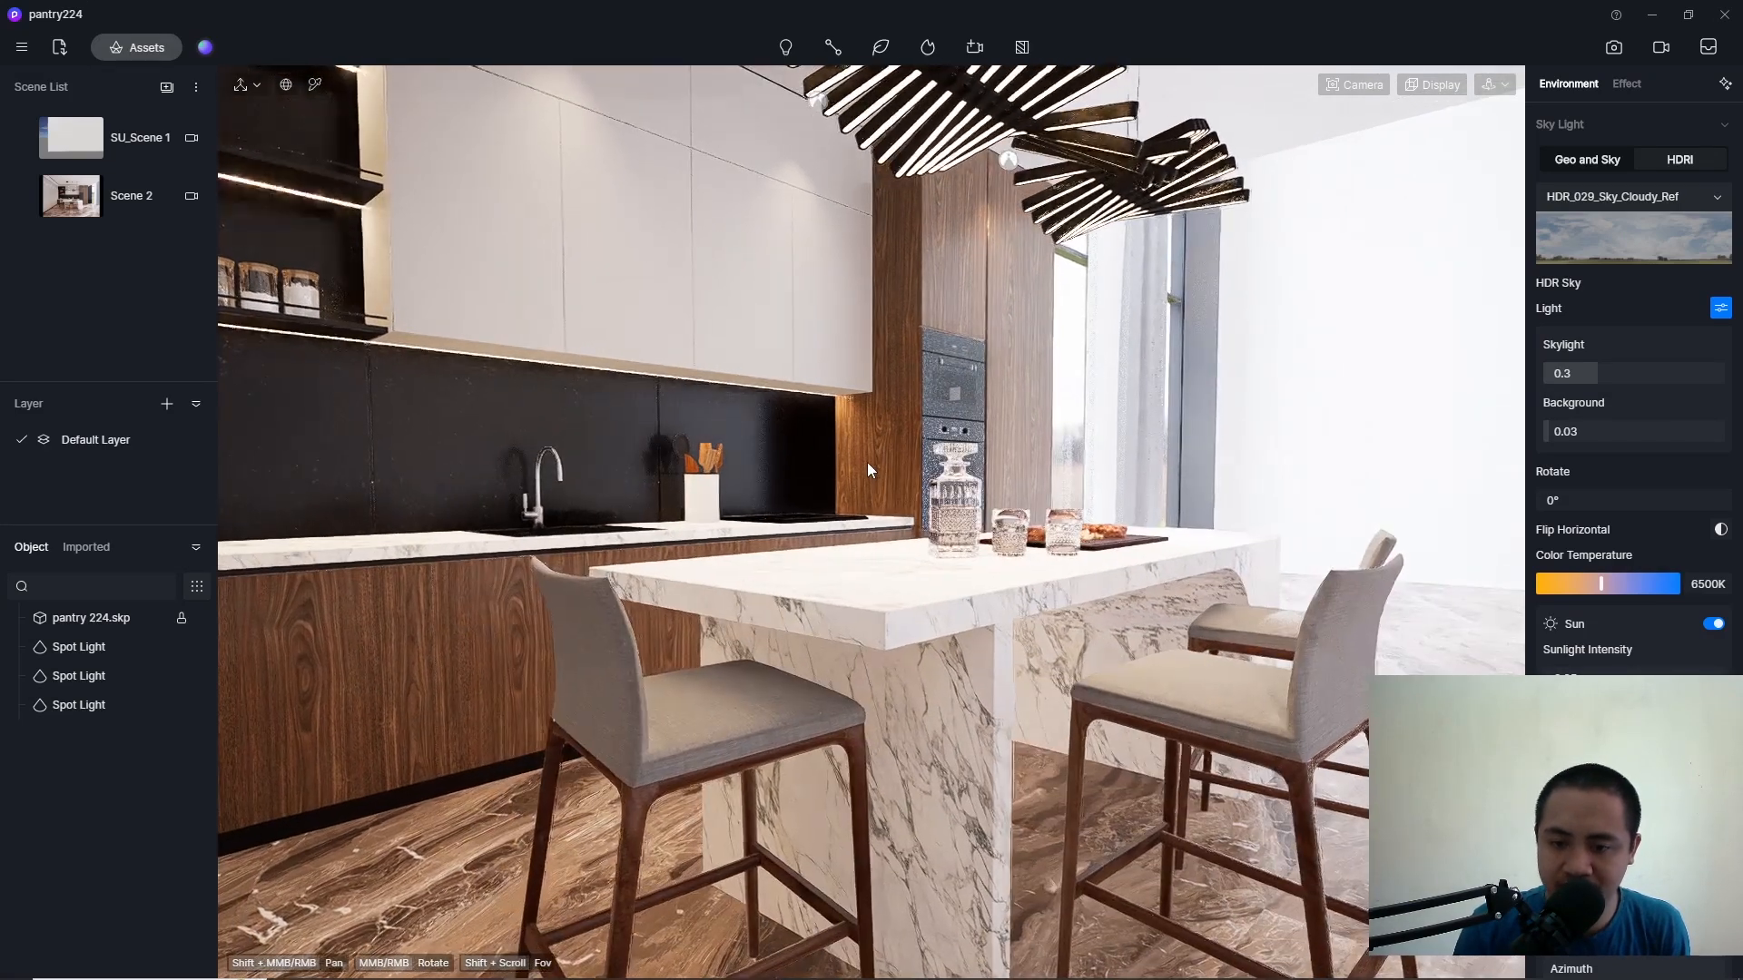
scroll(862, 465, up, 2)
middle_drag(852, 481, 906, 547)
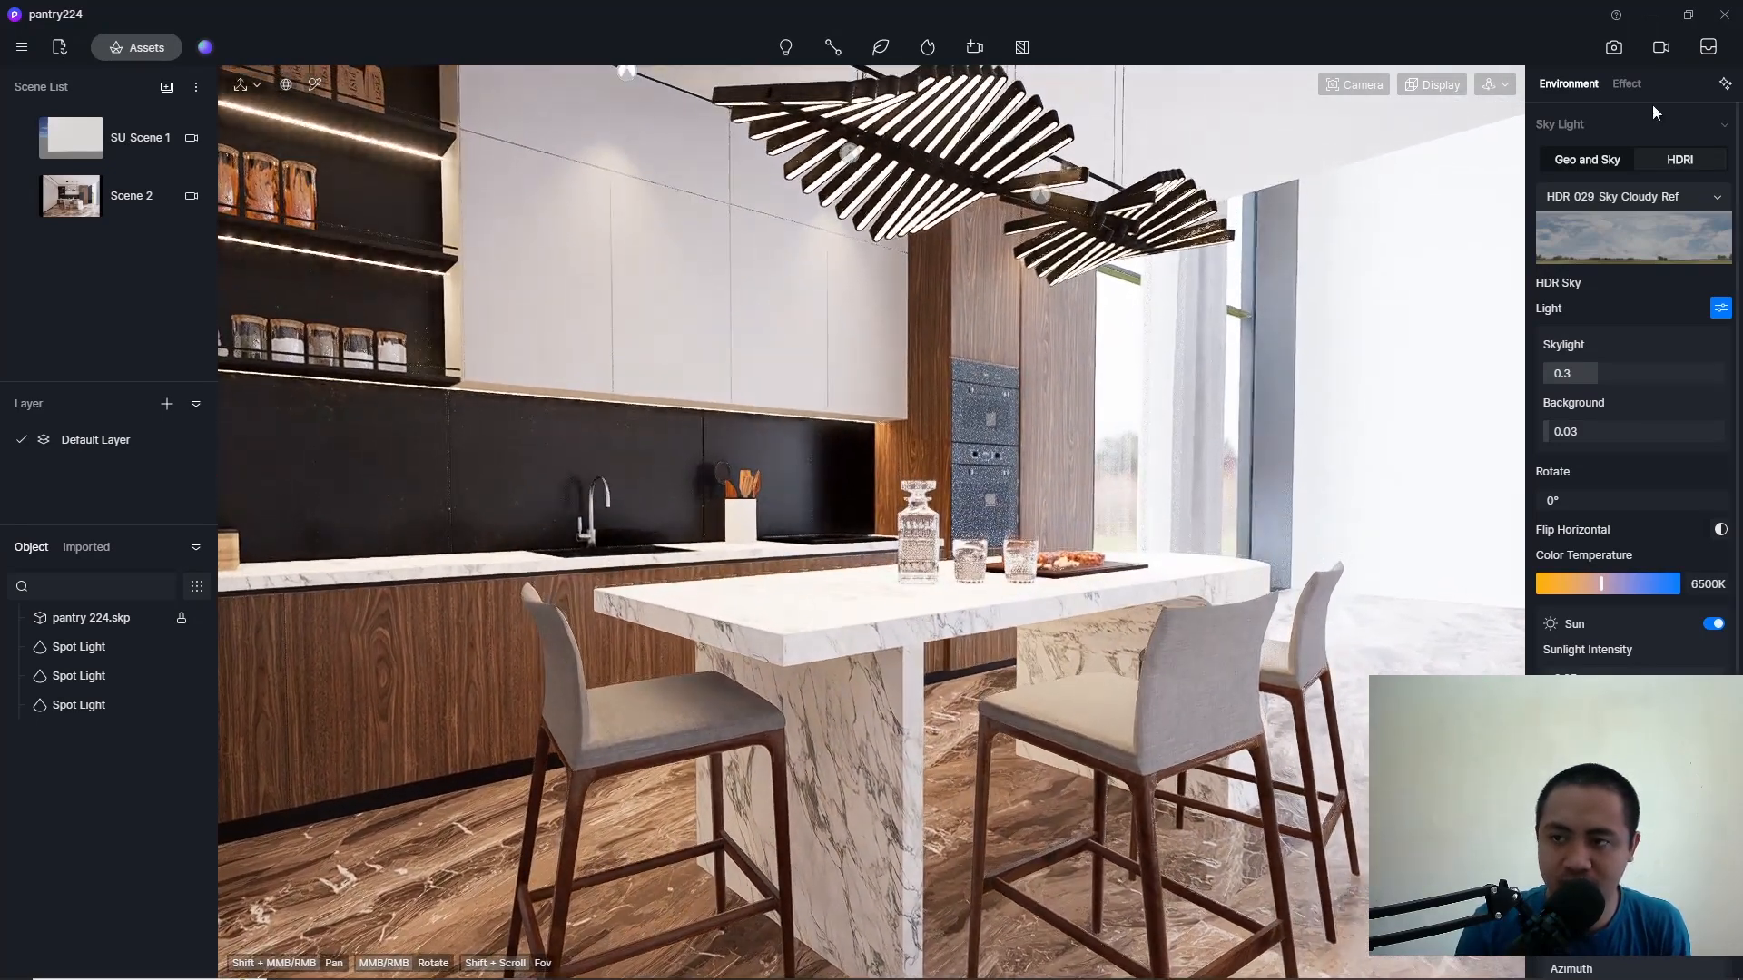
Step: Enter image render mode and set the aspect ratio to 1:1
click(1613, 47)
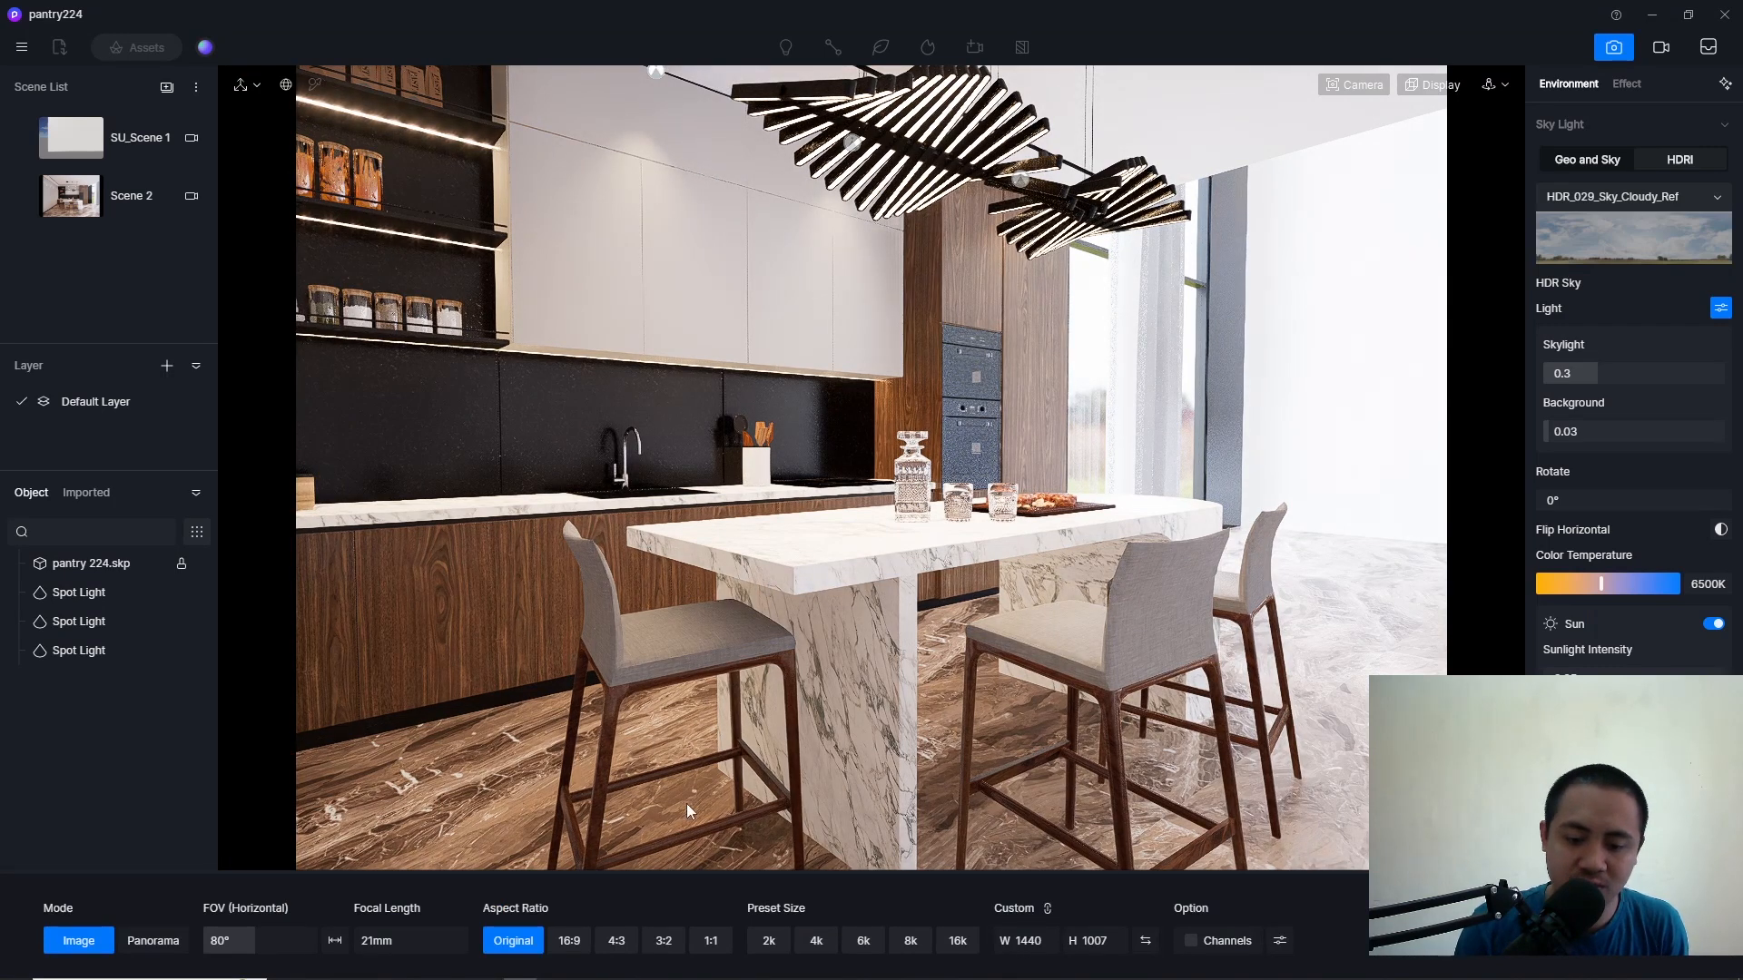
click(717, 944)
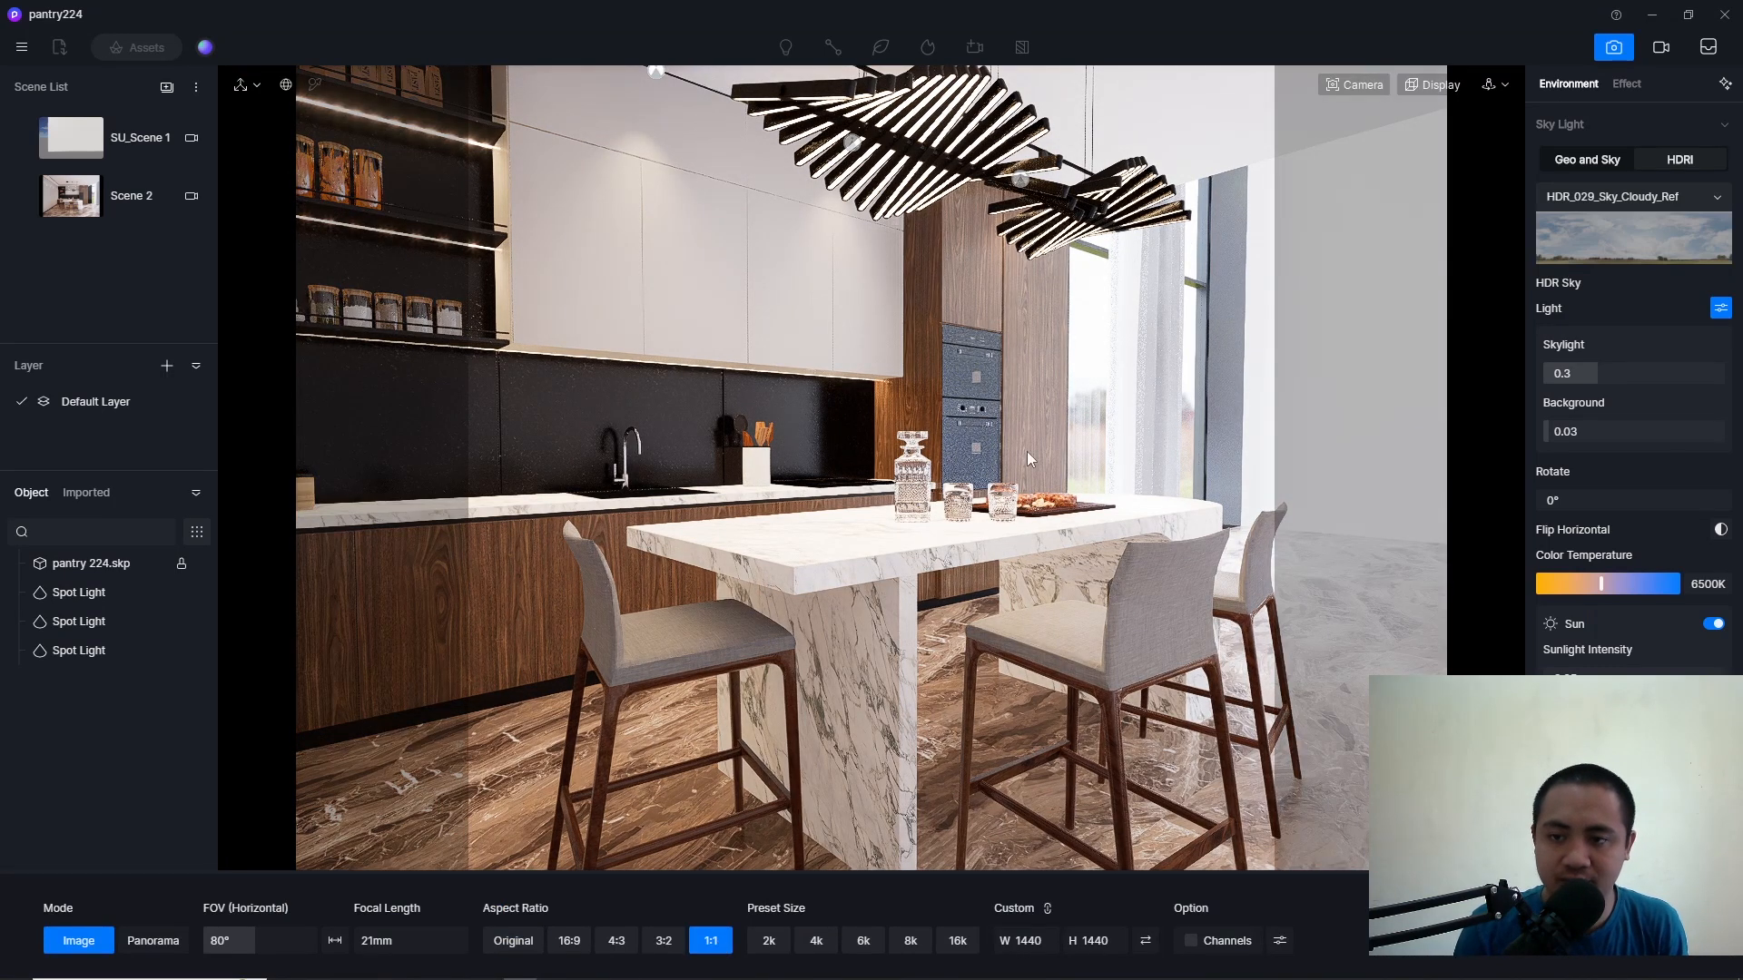
Step: Turn on two-point perspective for the angled island view
click(1359, 84)
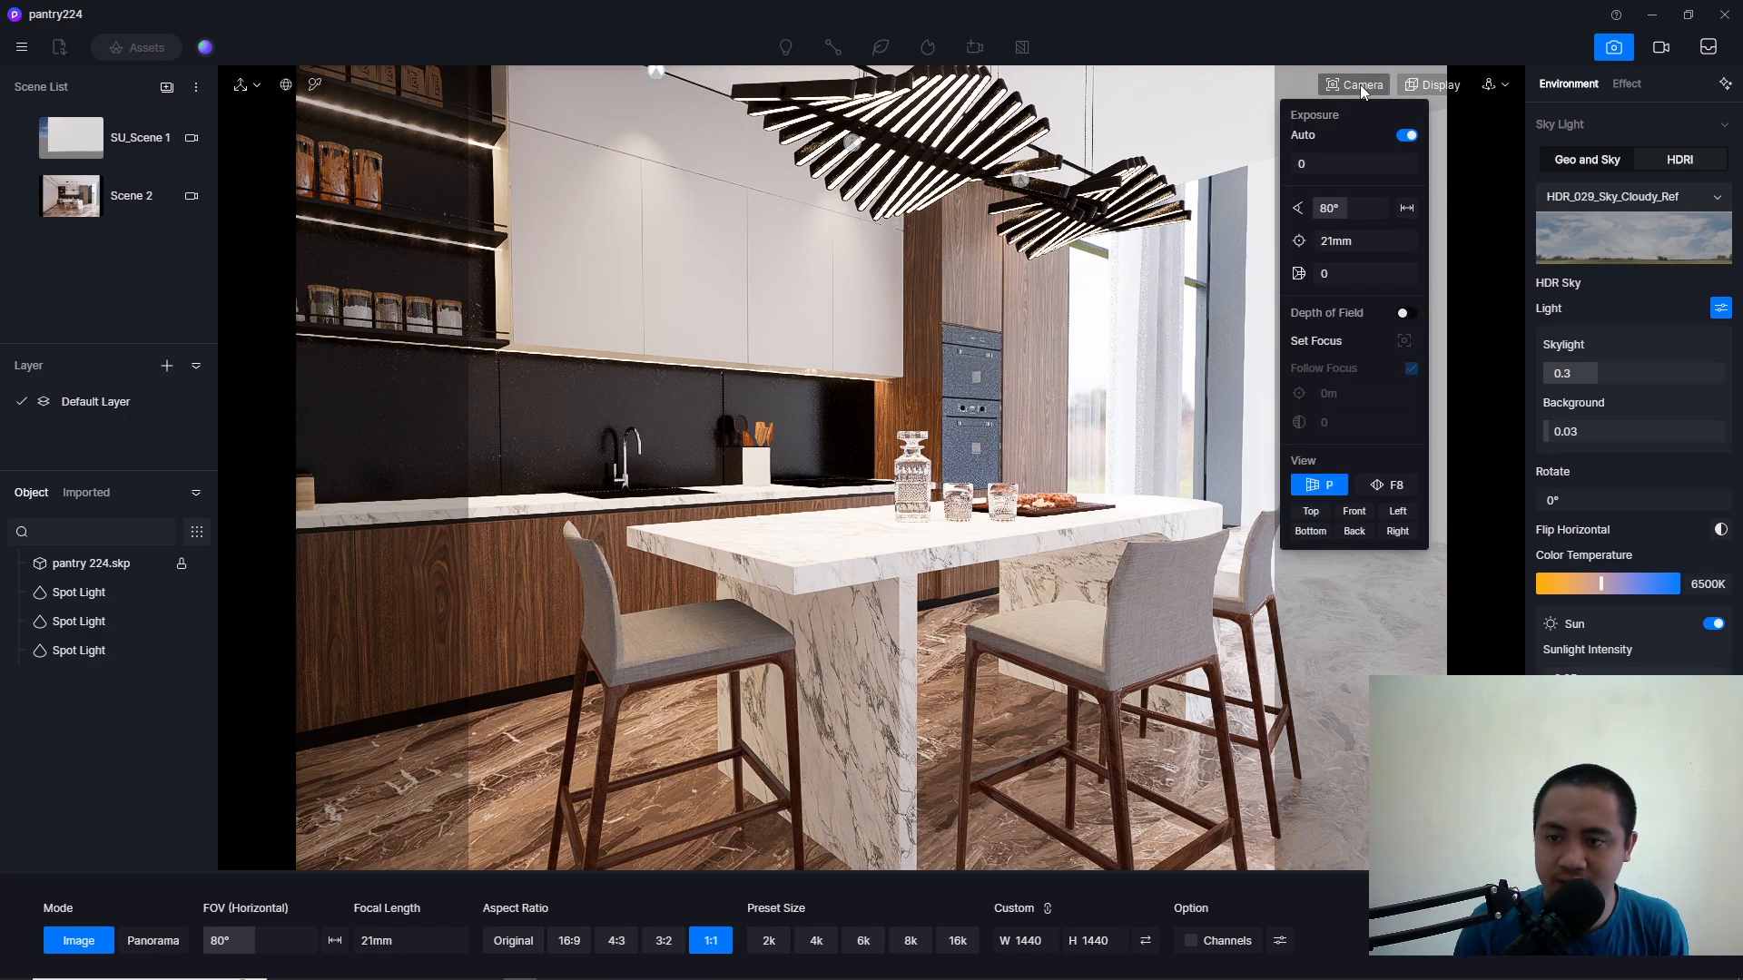
click(1384, 488)
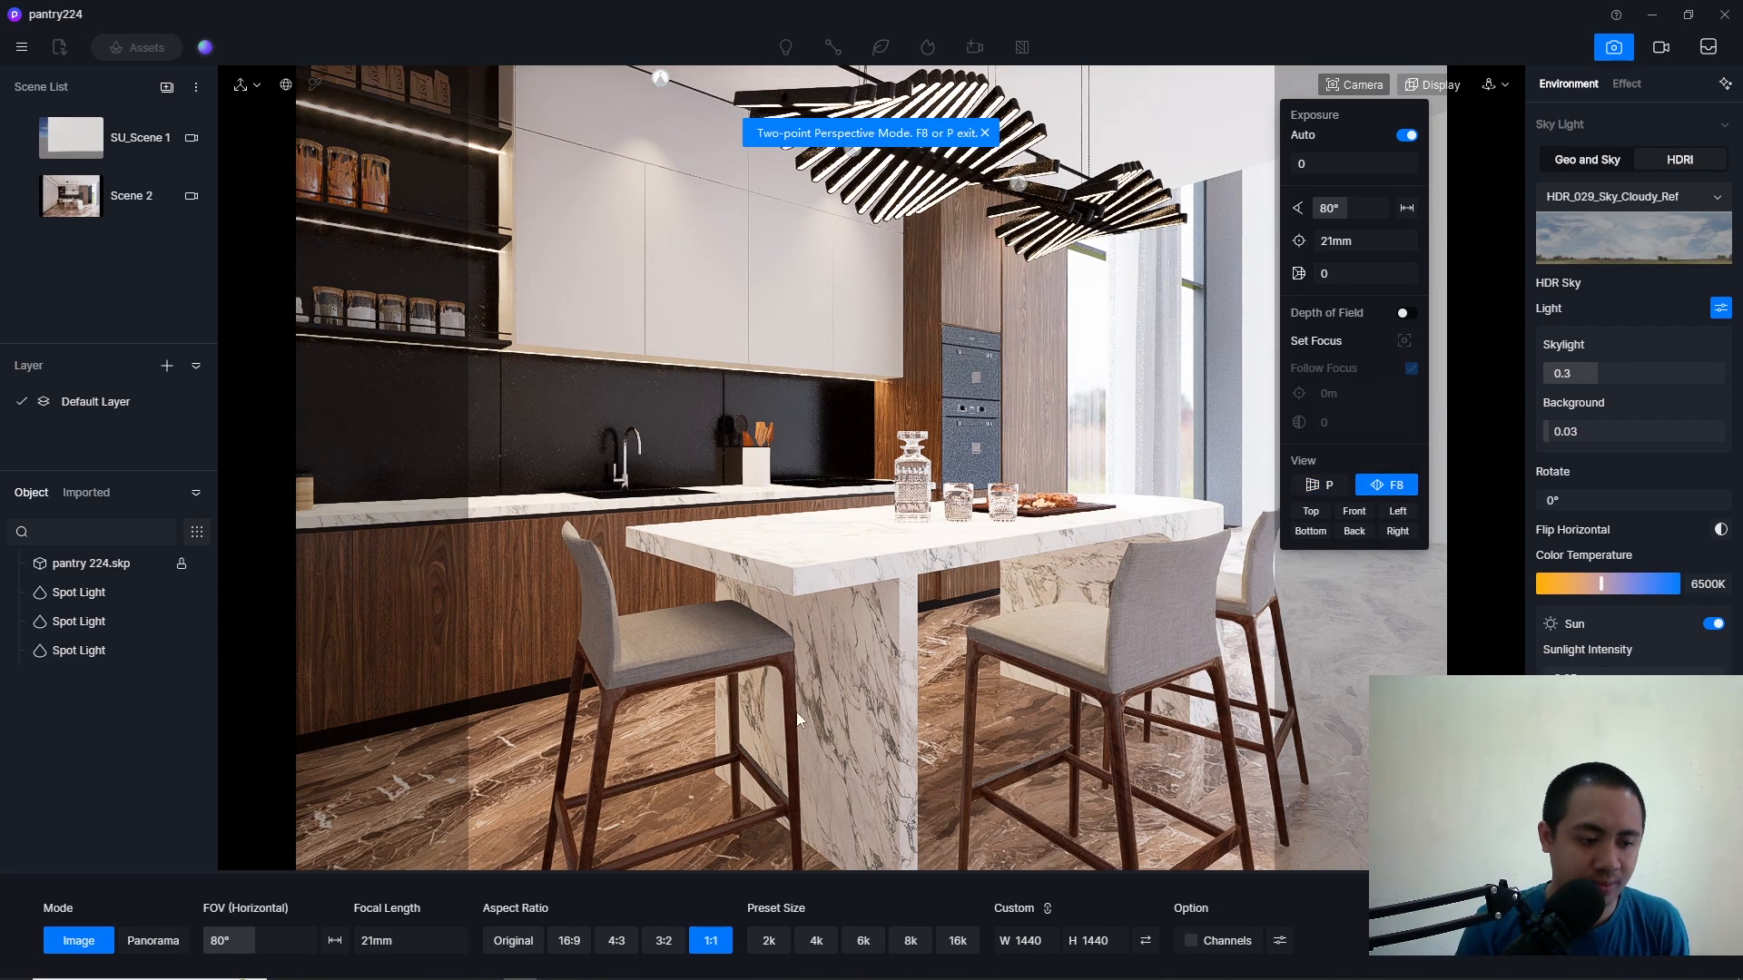
click(482, 661)
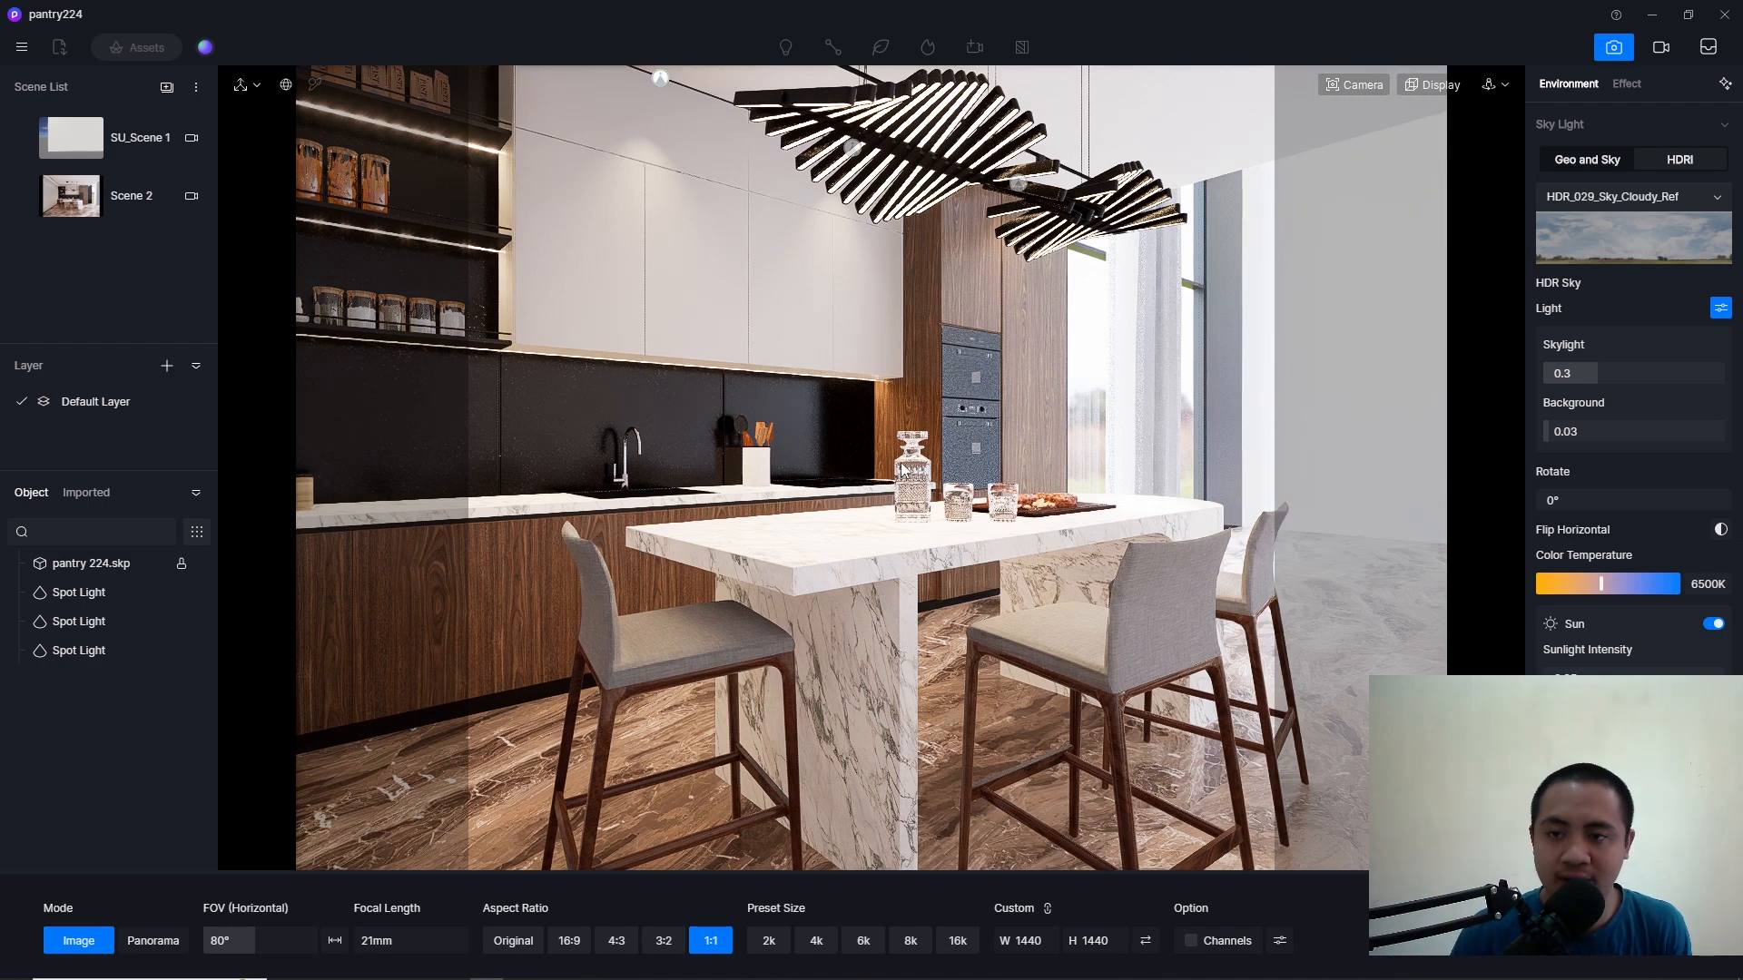
Step: Show the rule-of-thirds composition grid over the render frame
click(1416, 80)
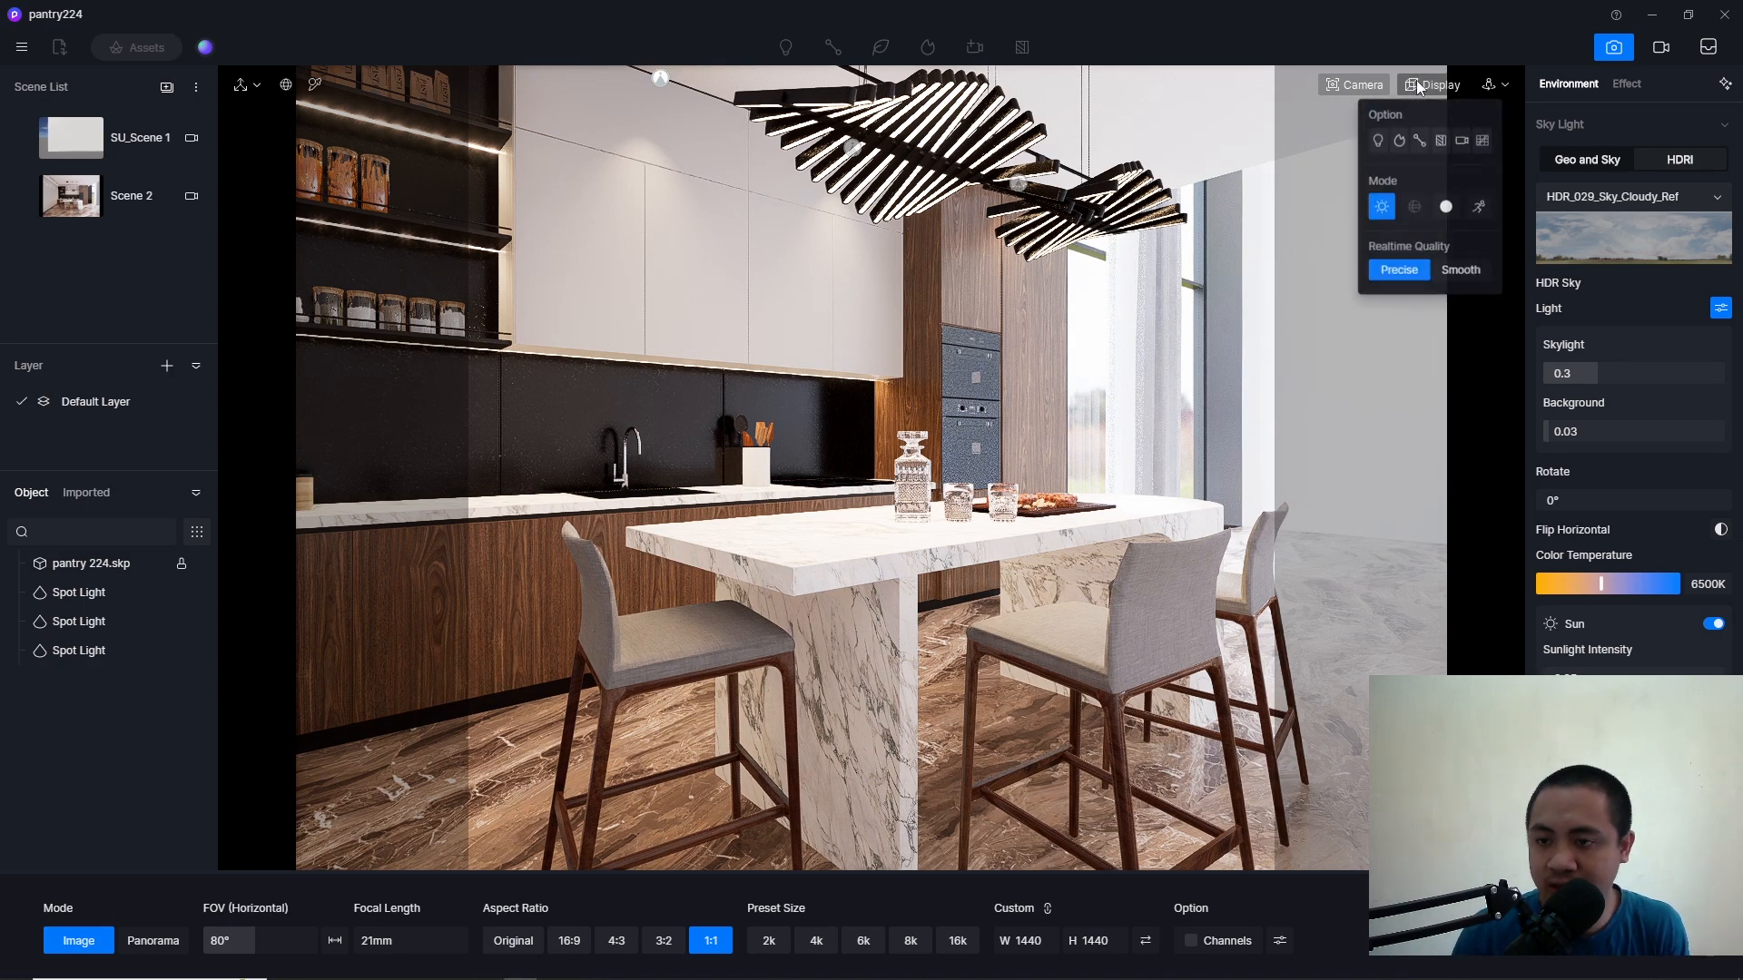
click(1486, 142)
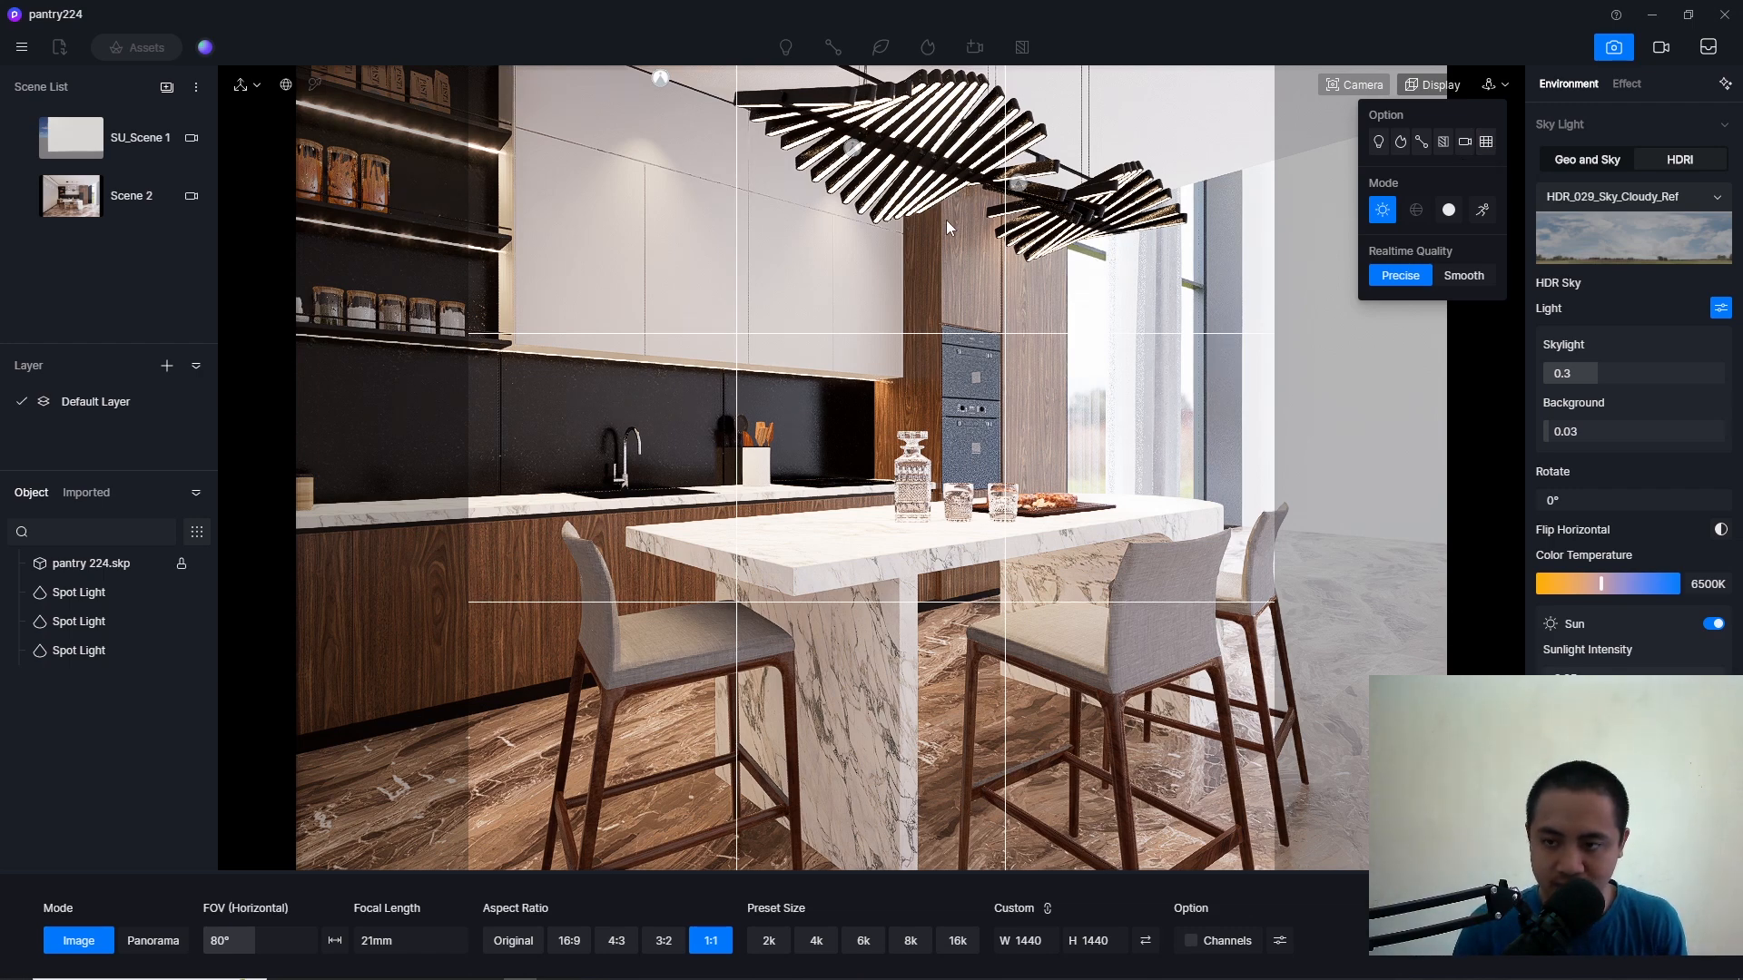
Step: Try camera fields of view of 45° and 60° in the two-point perspective view
click(1337, 80)
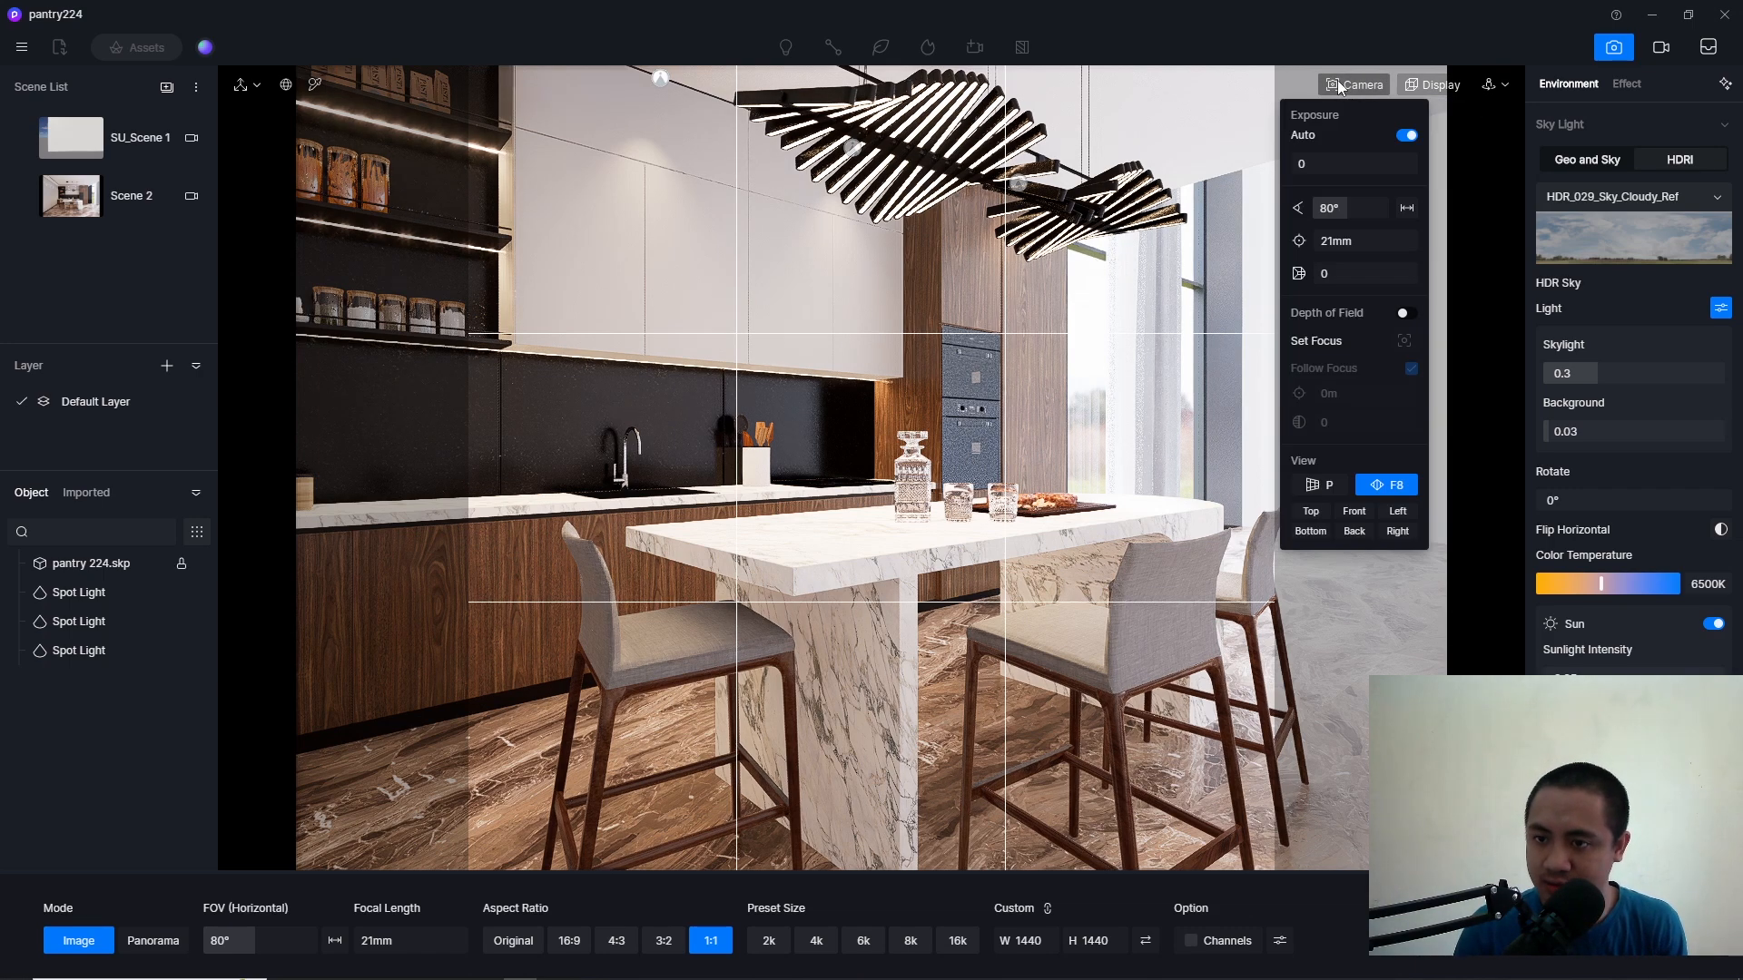
click(1332, 210)
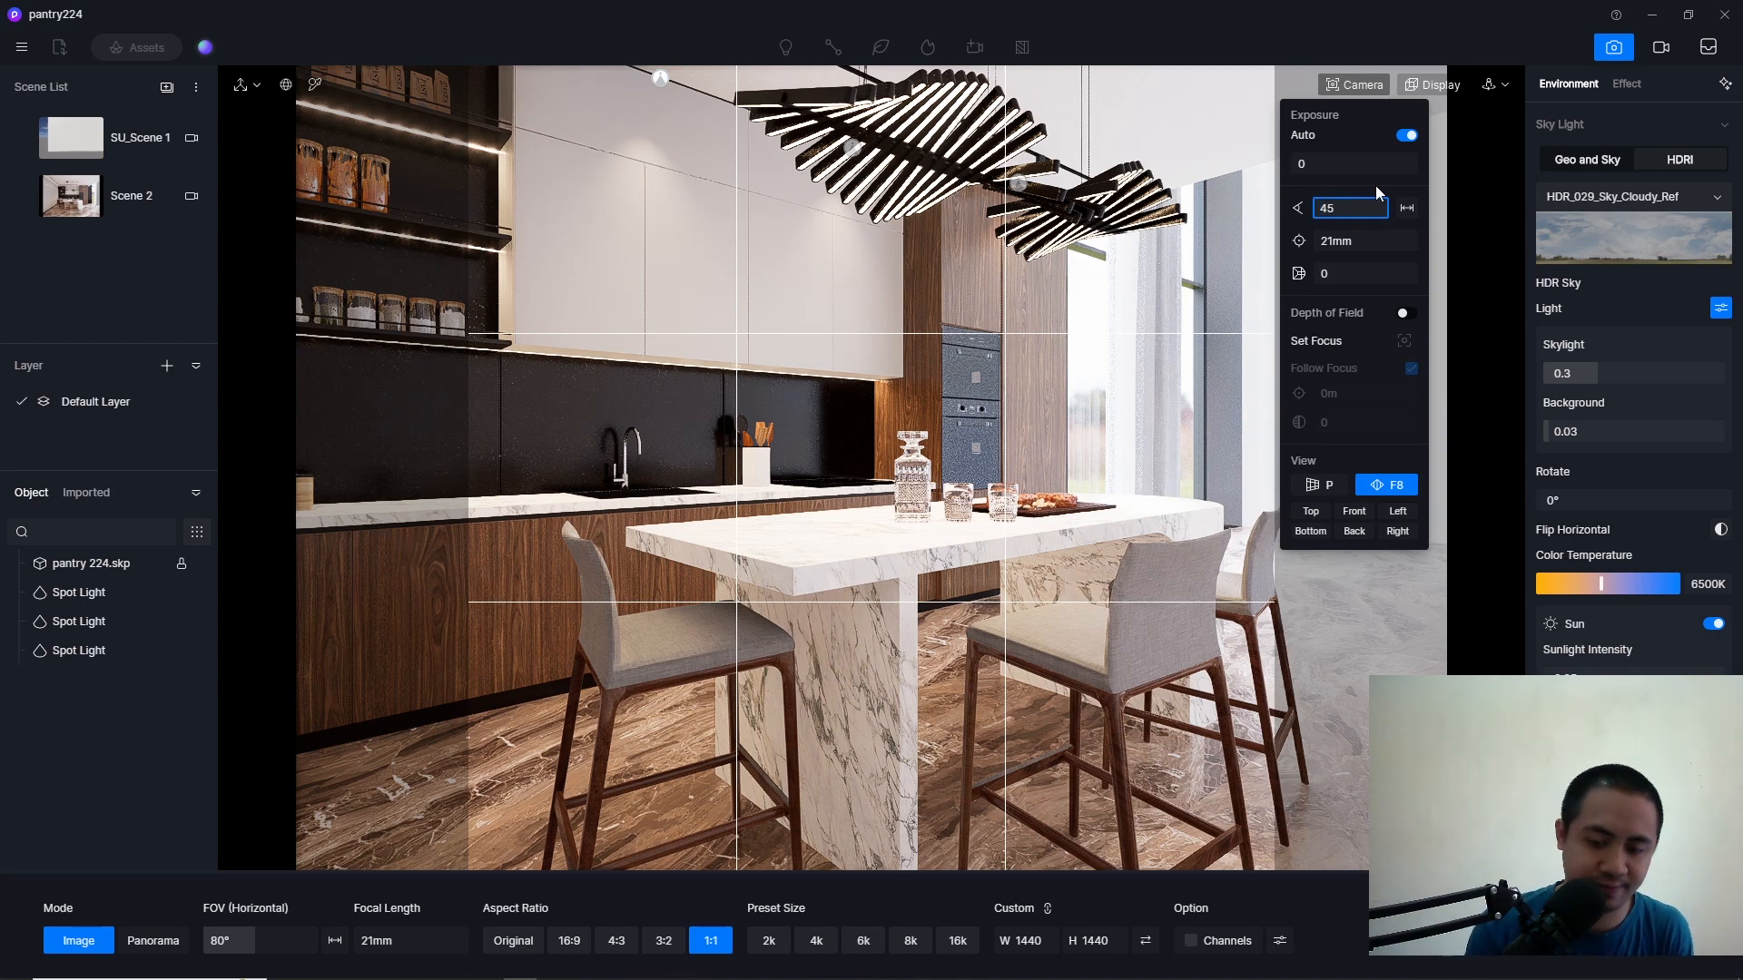
key(Return)
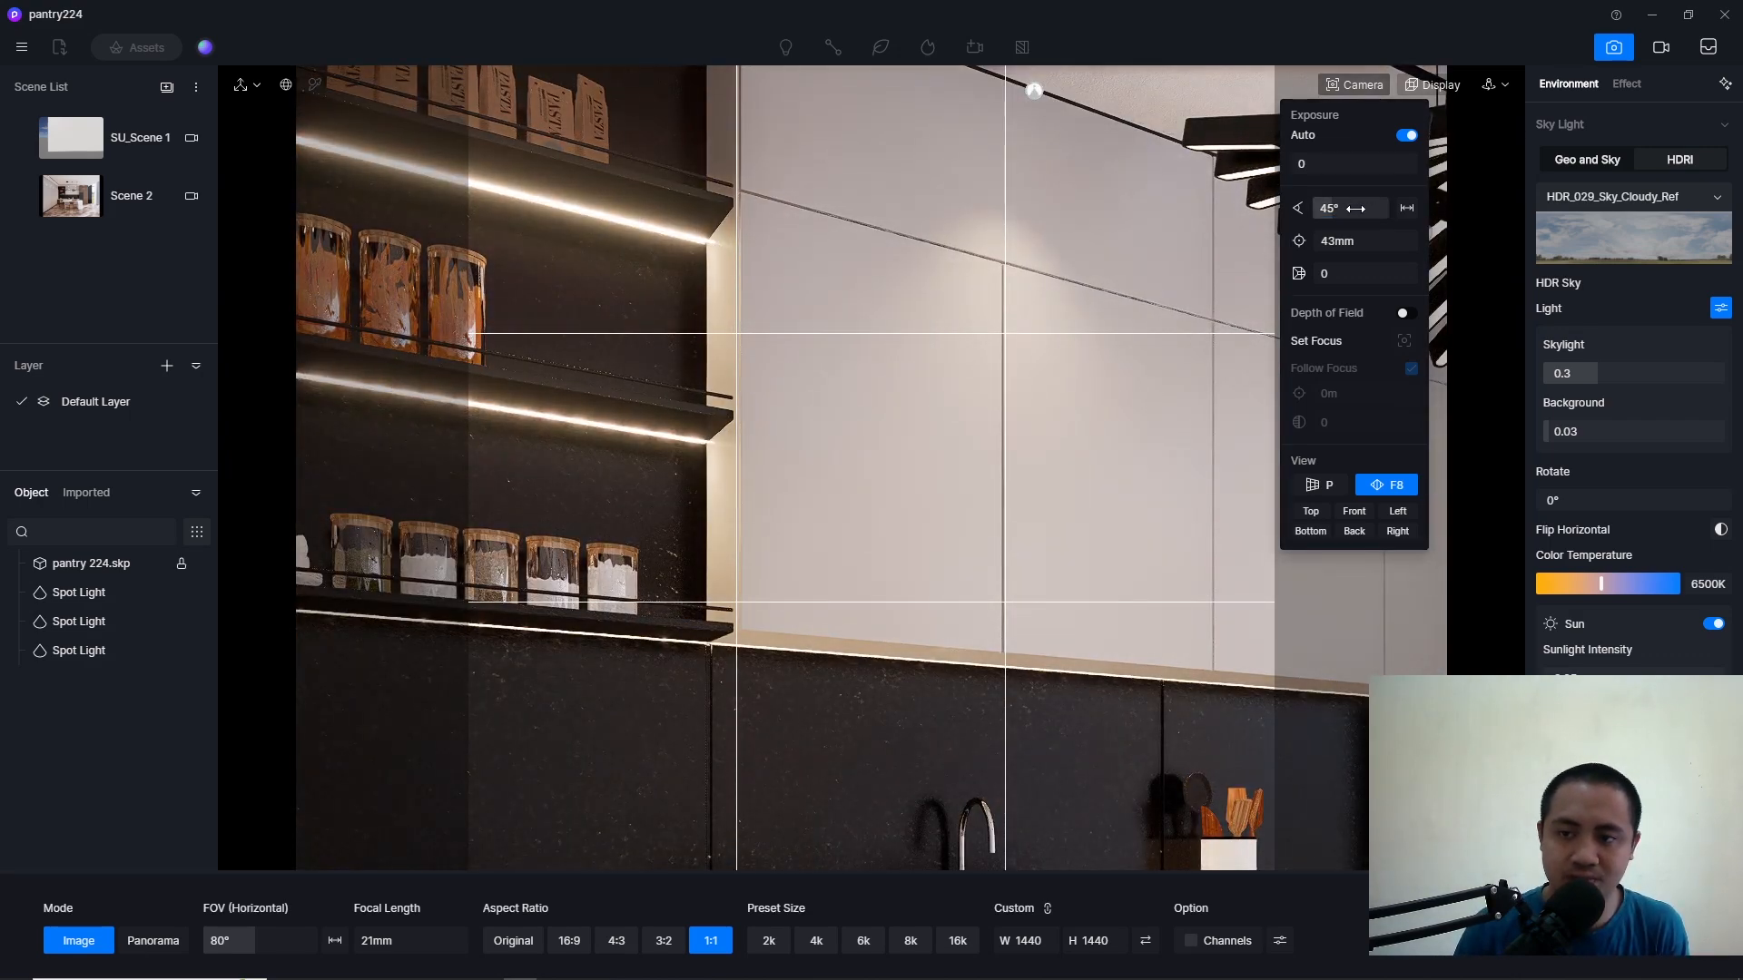
click(1334, 209)
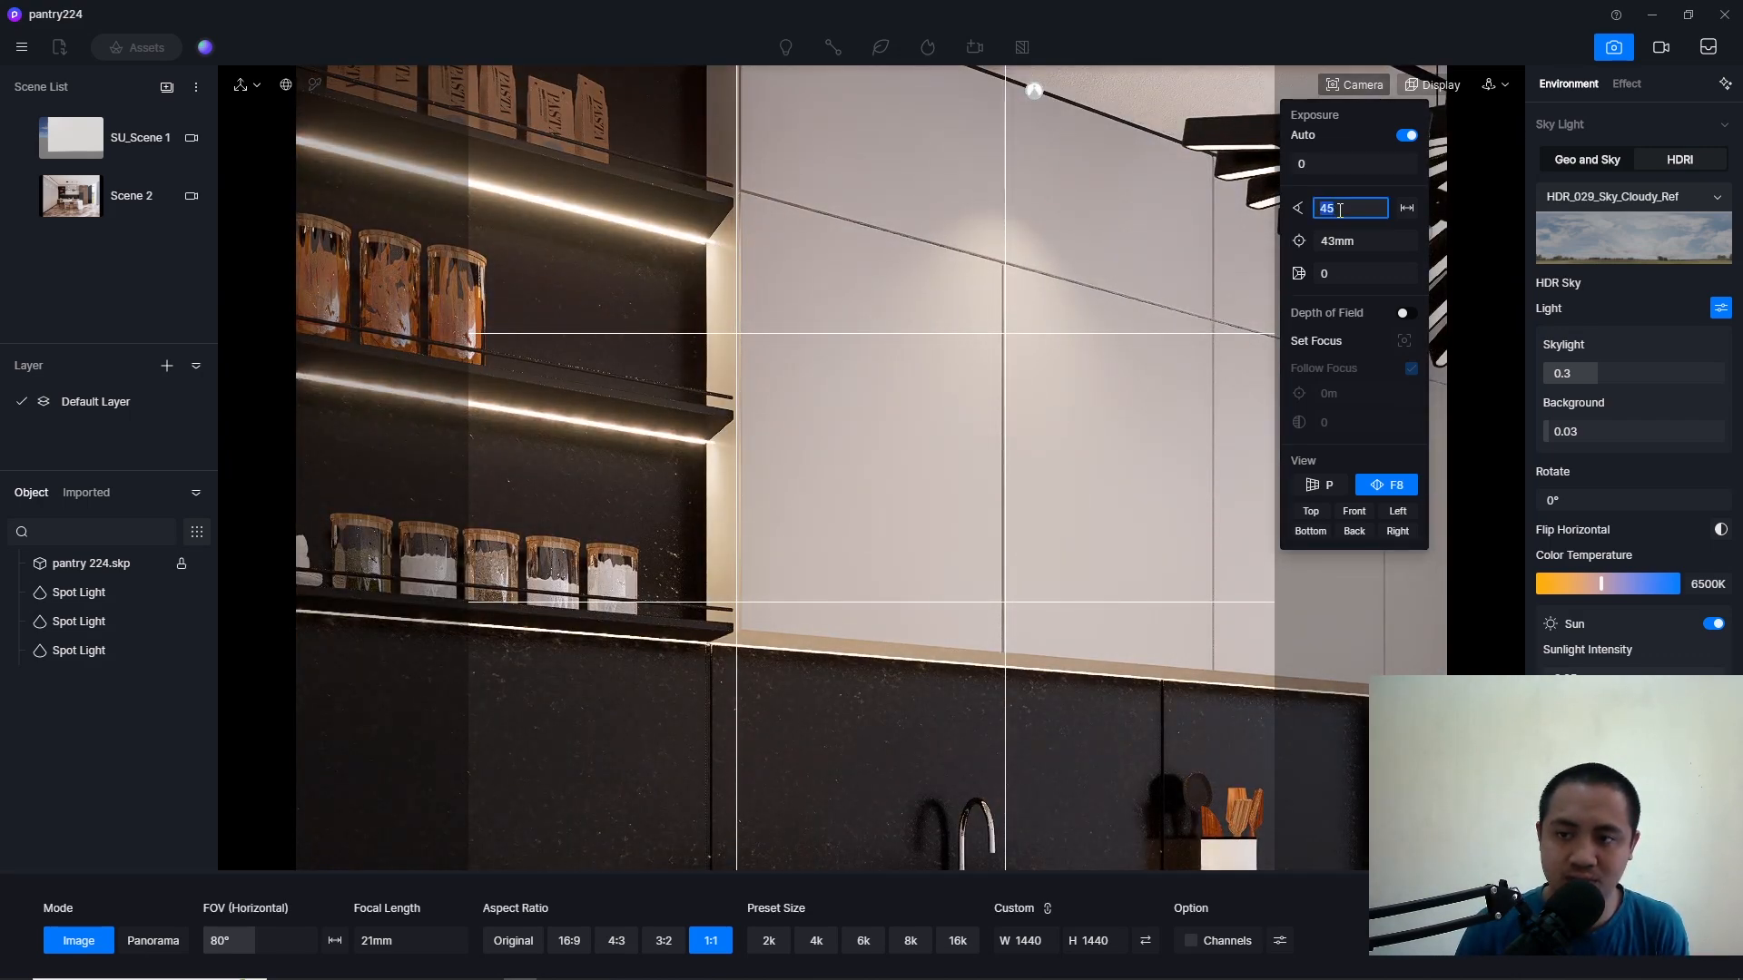
text(60)
key(Return)
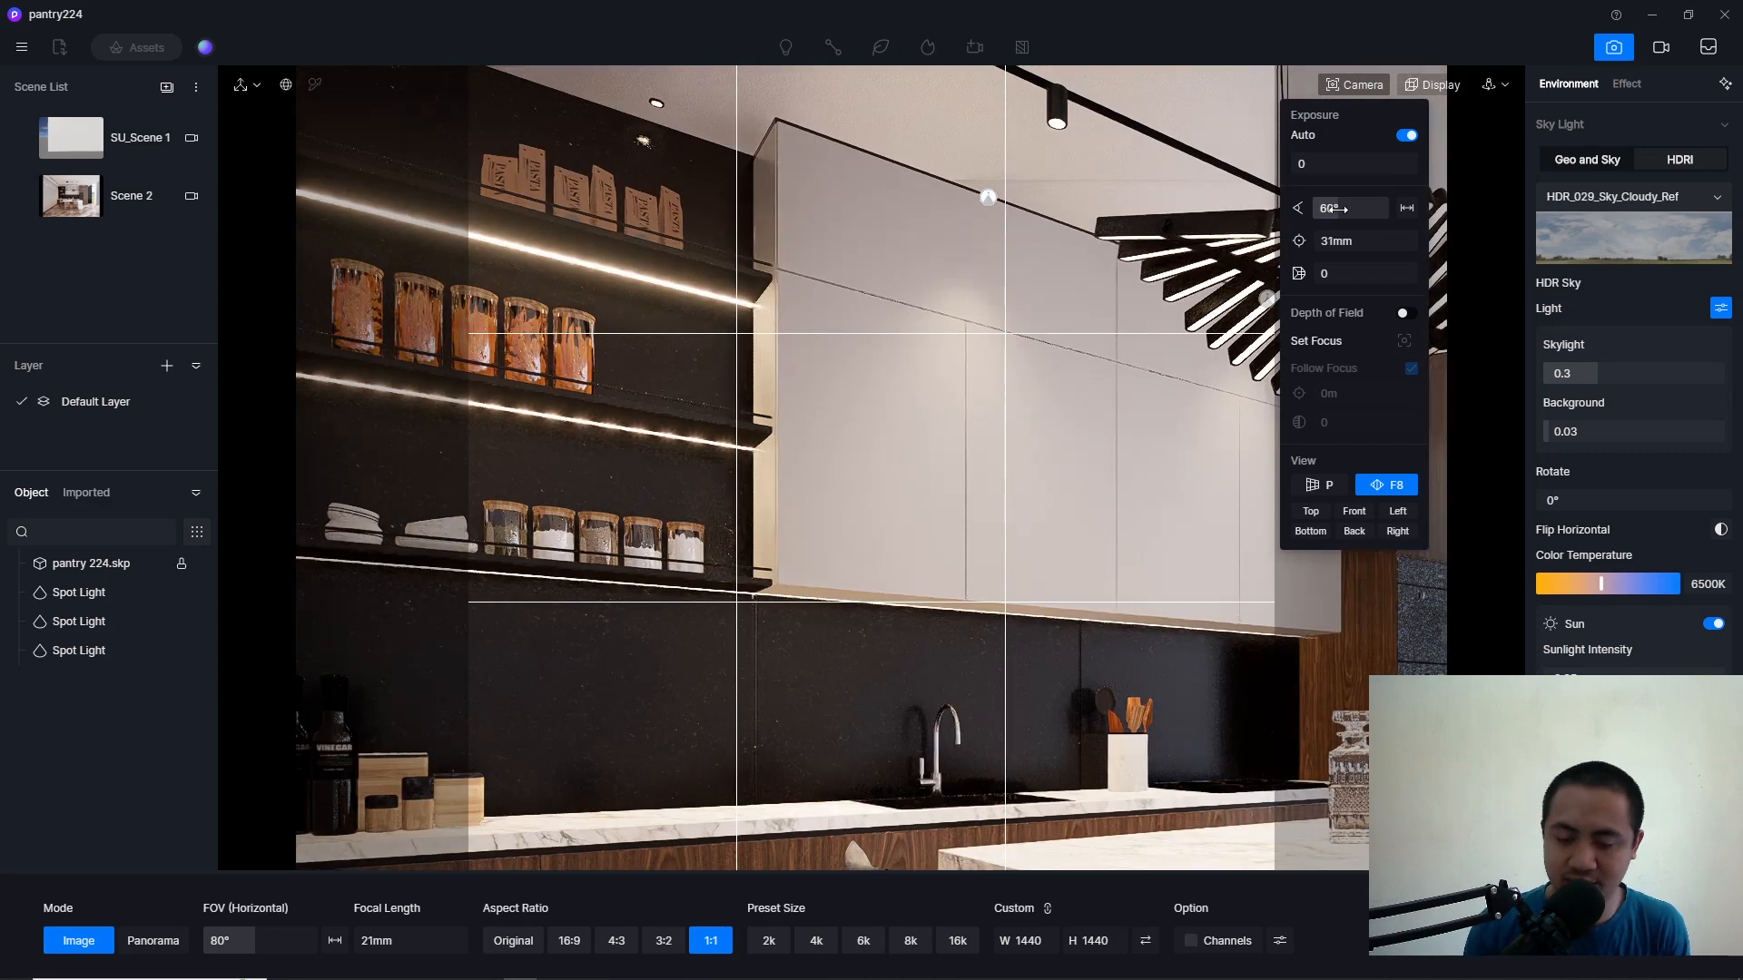
Step: Return the camera to regular perspective and set its field of view to 45°
click(1323, 483)
click(1351, 216)
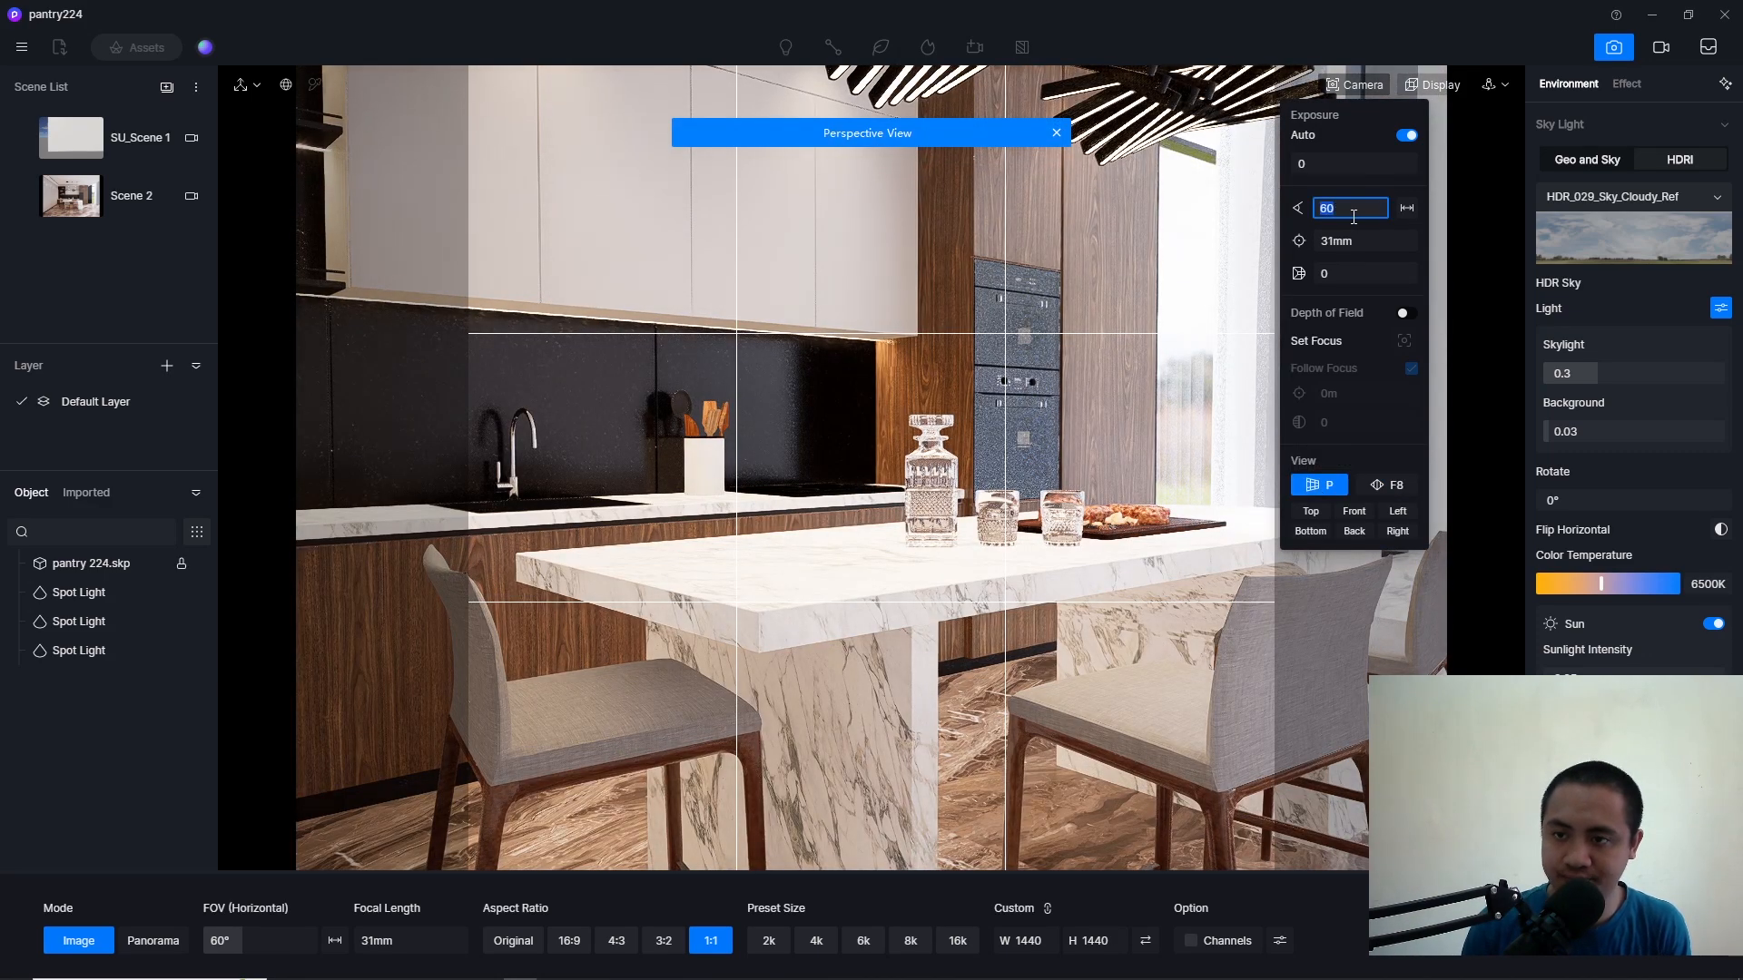
text(45)
key(Return)
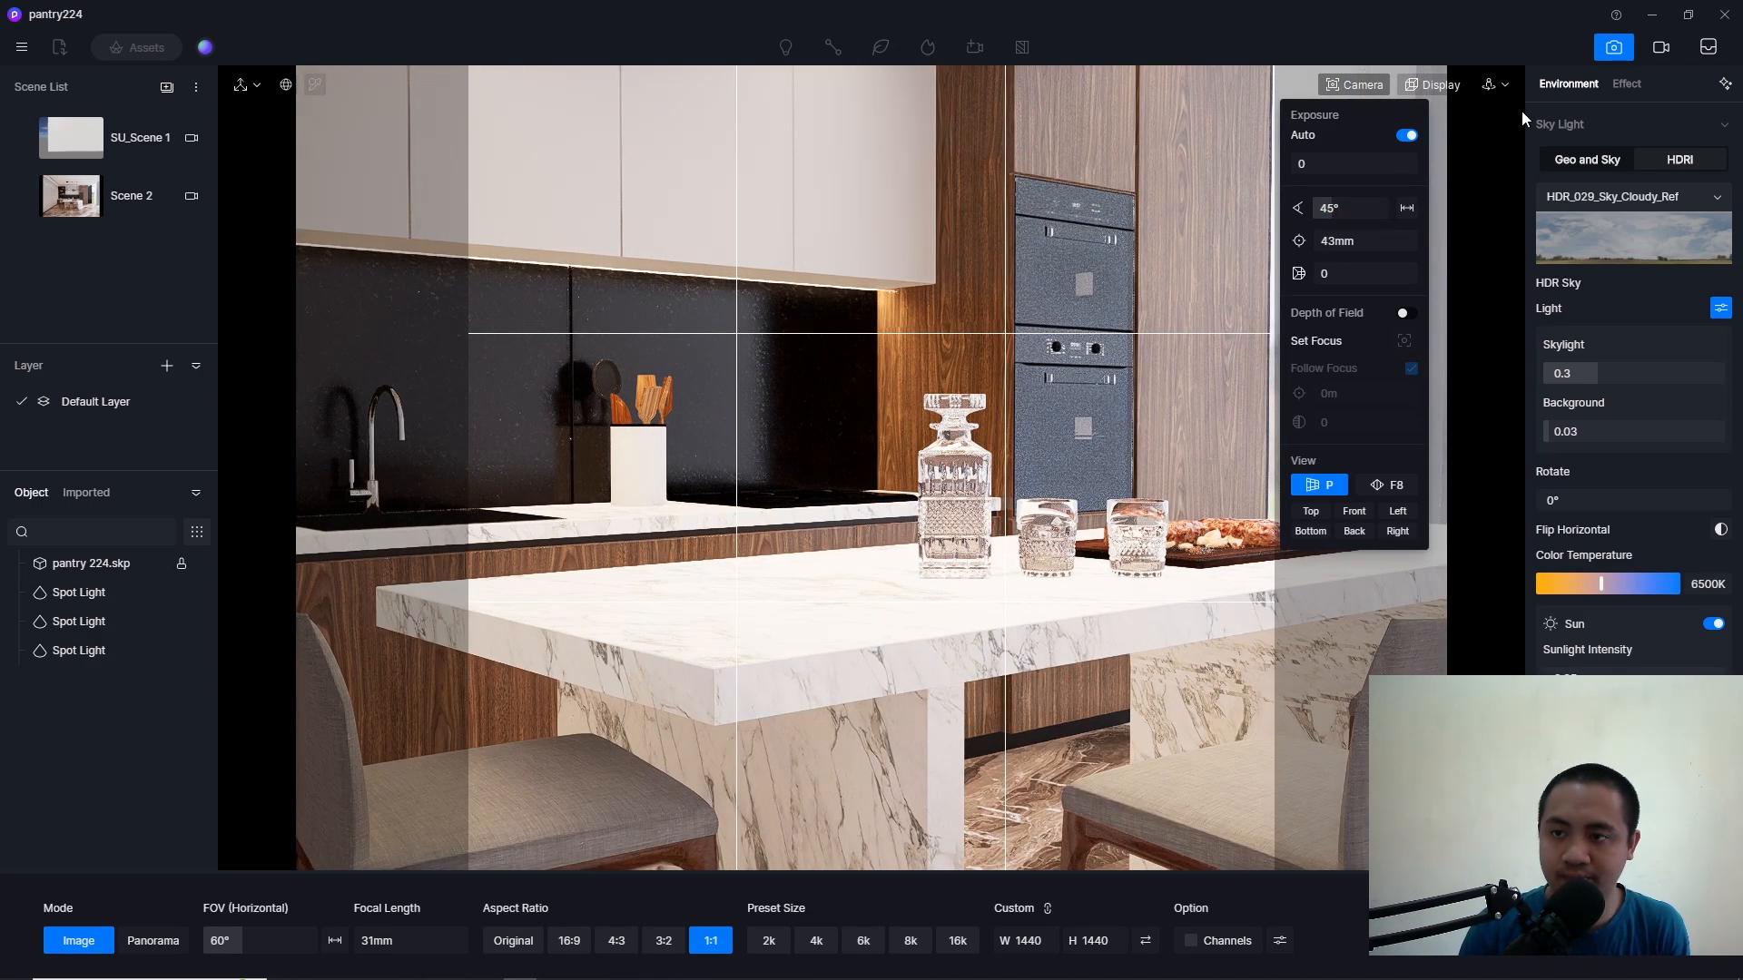
Step: Change the navigation mode to Fly and move the camera back from the island to include more of the bar stools
click(1506, 87)
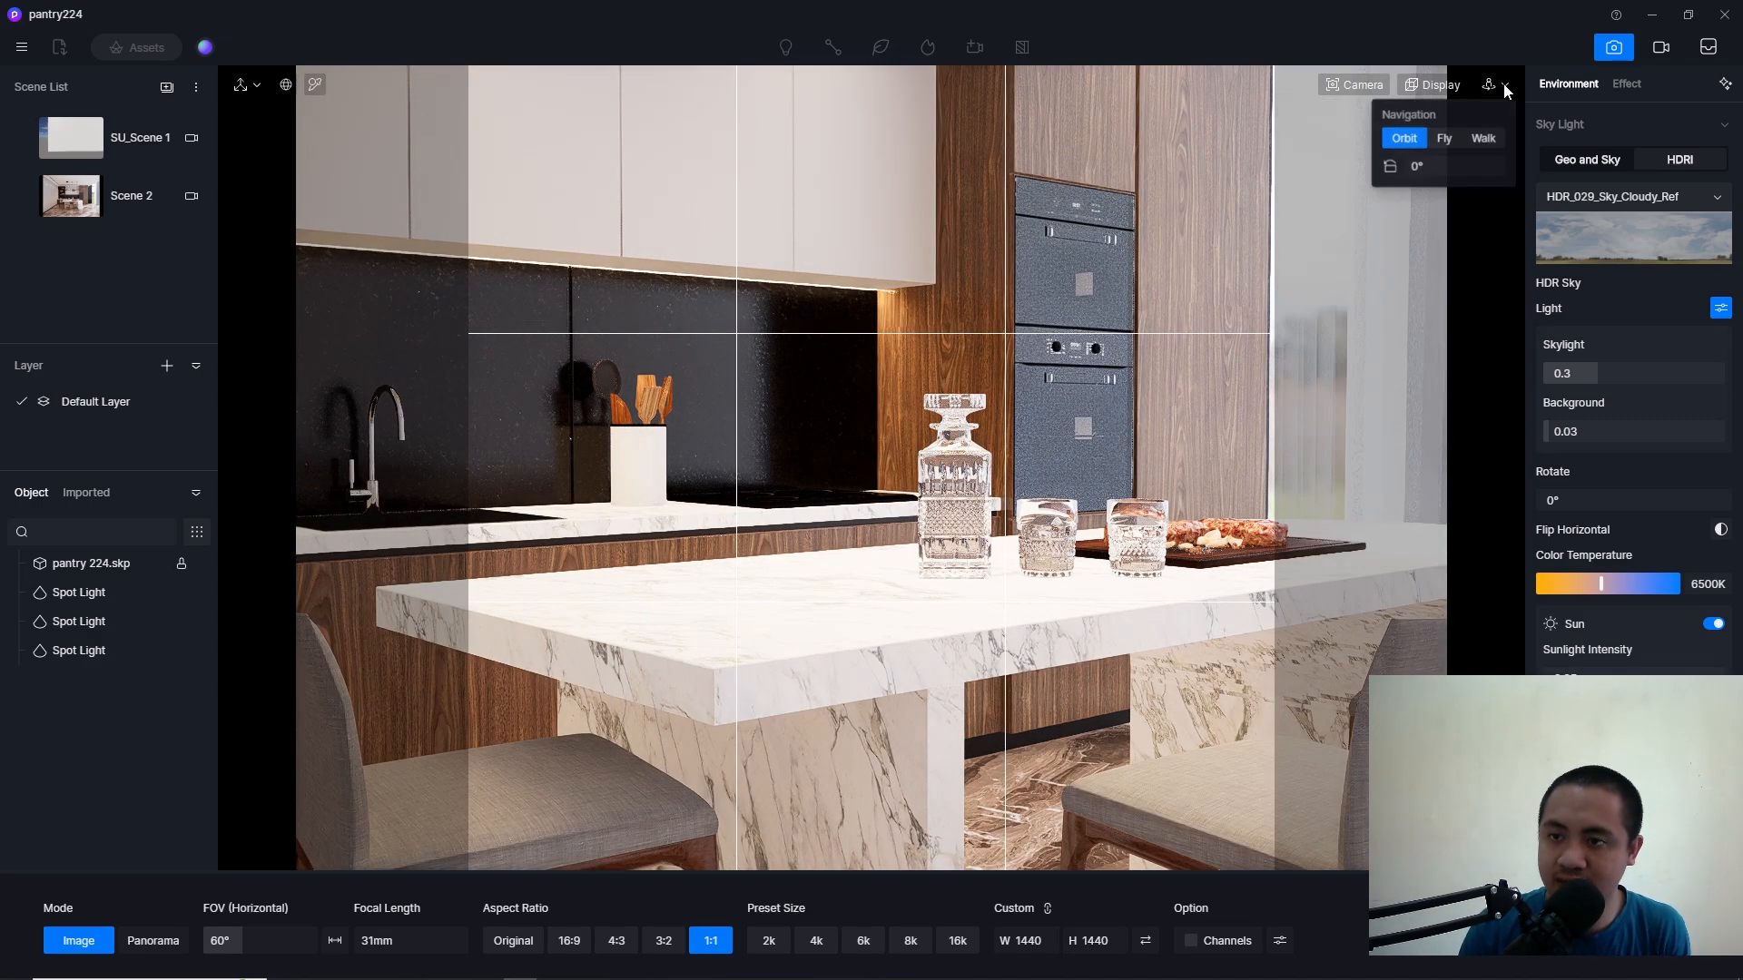
click(1443, 140)
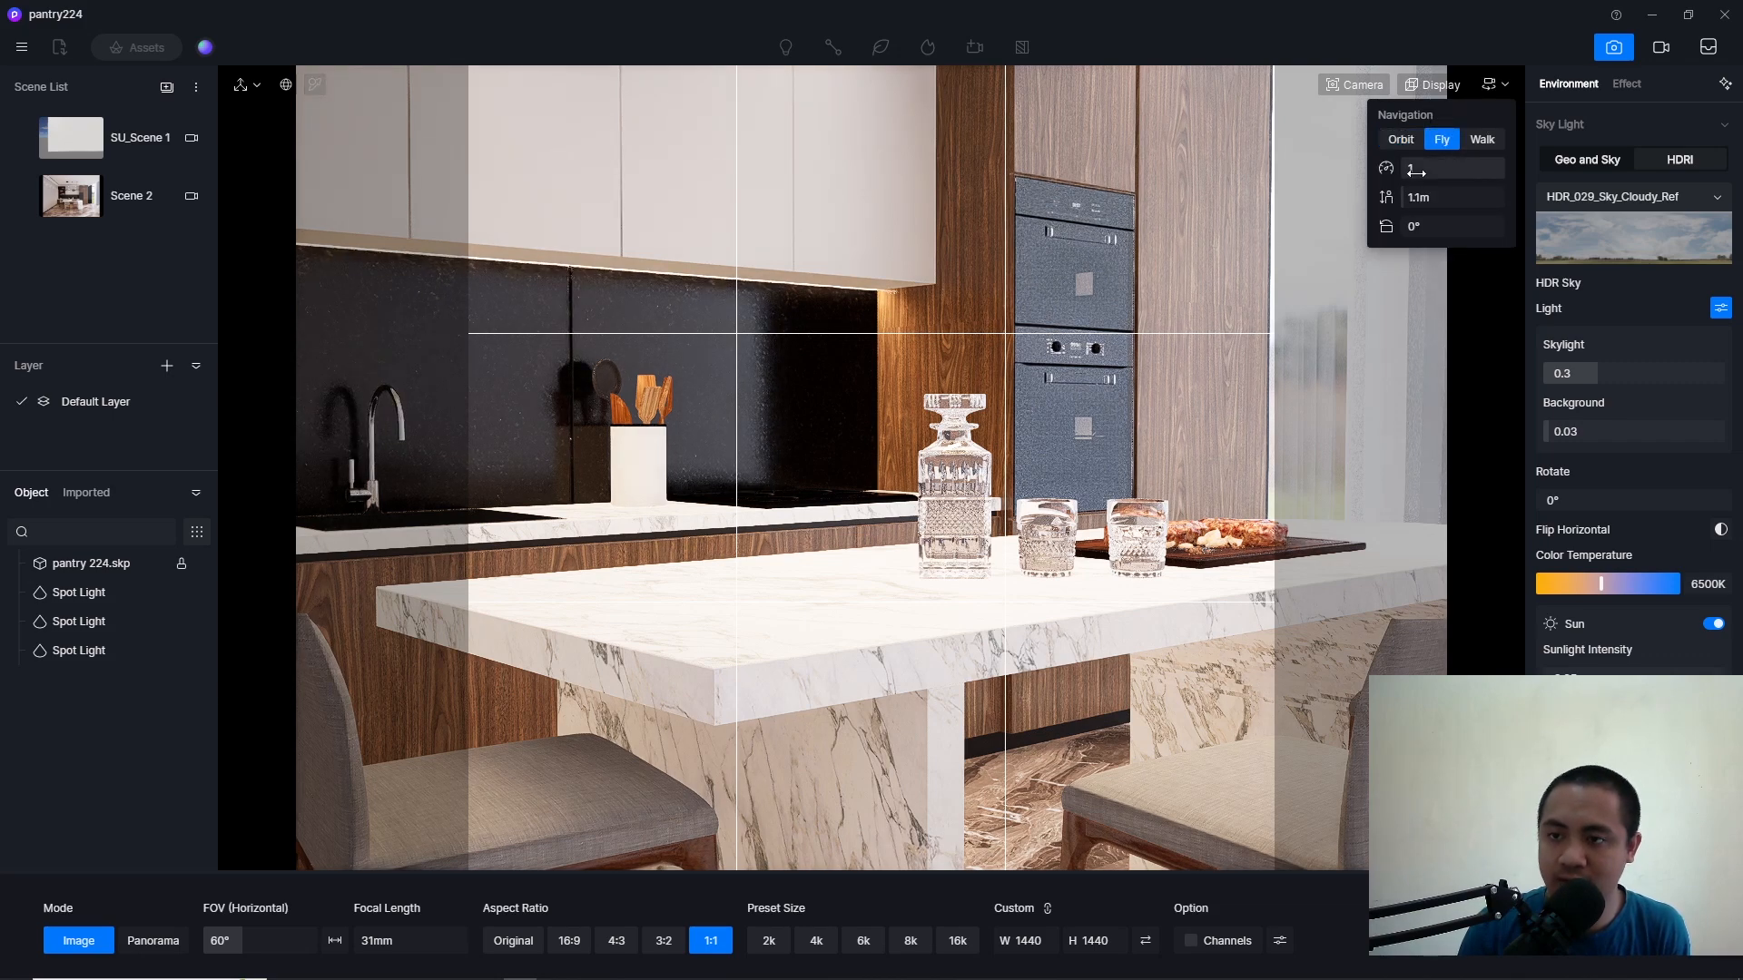
key(s)
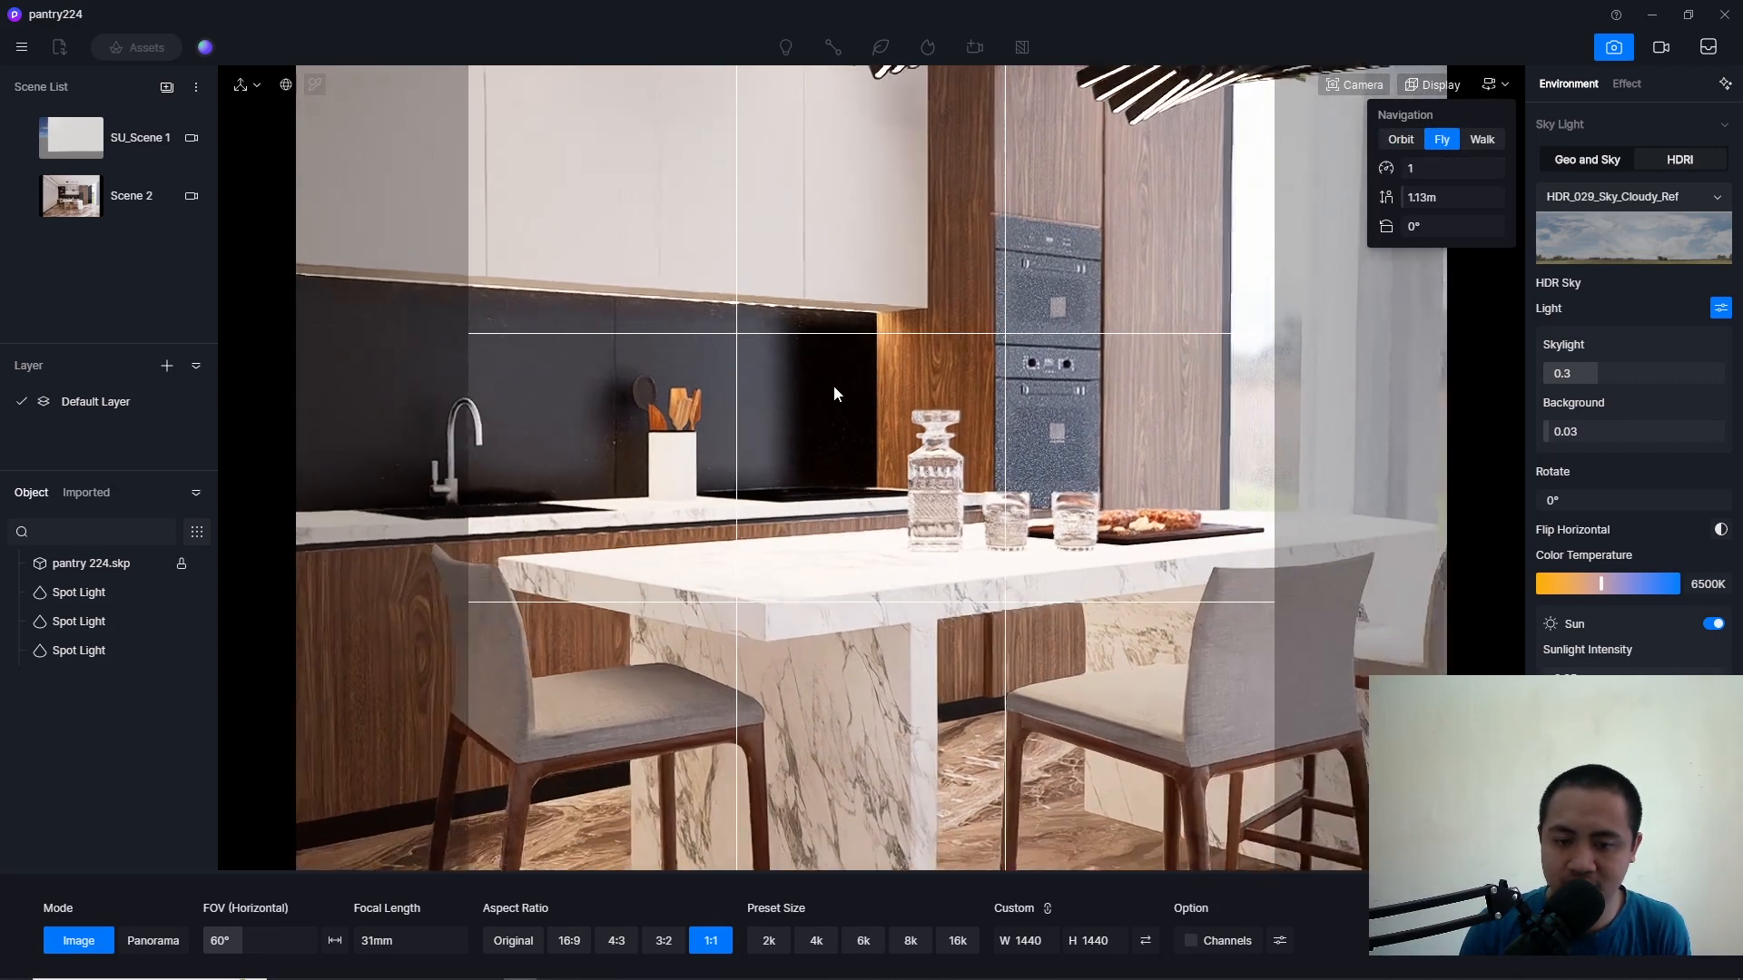
Step: Fly the camera back through the room and adjust it sideways to frame the island between the bar stools
scroll(833, 386, down, 1)
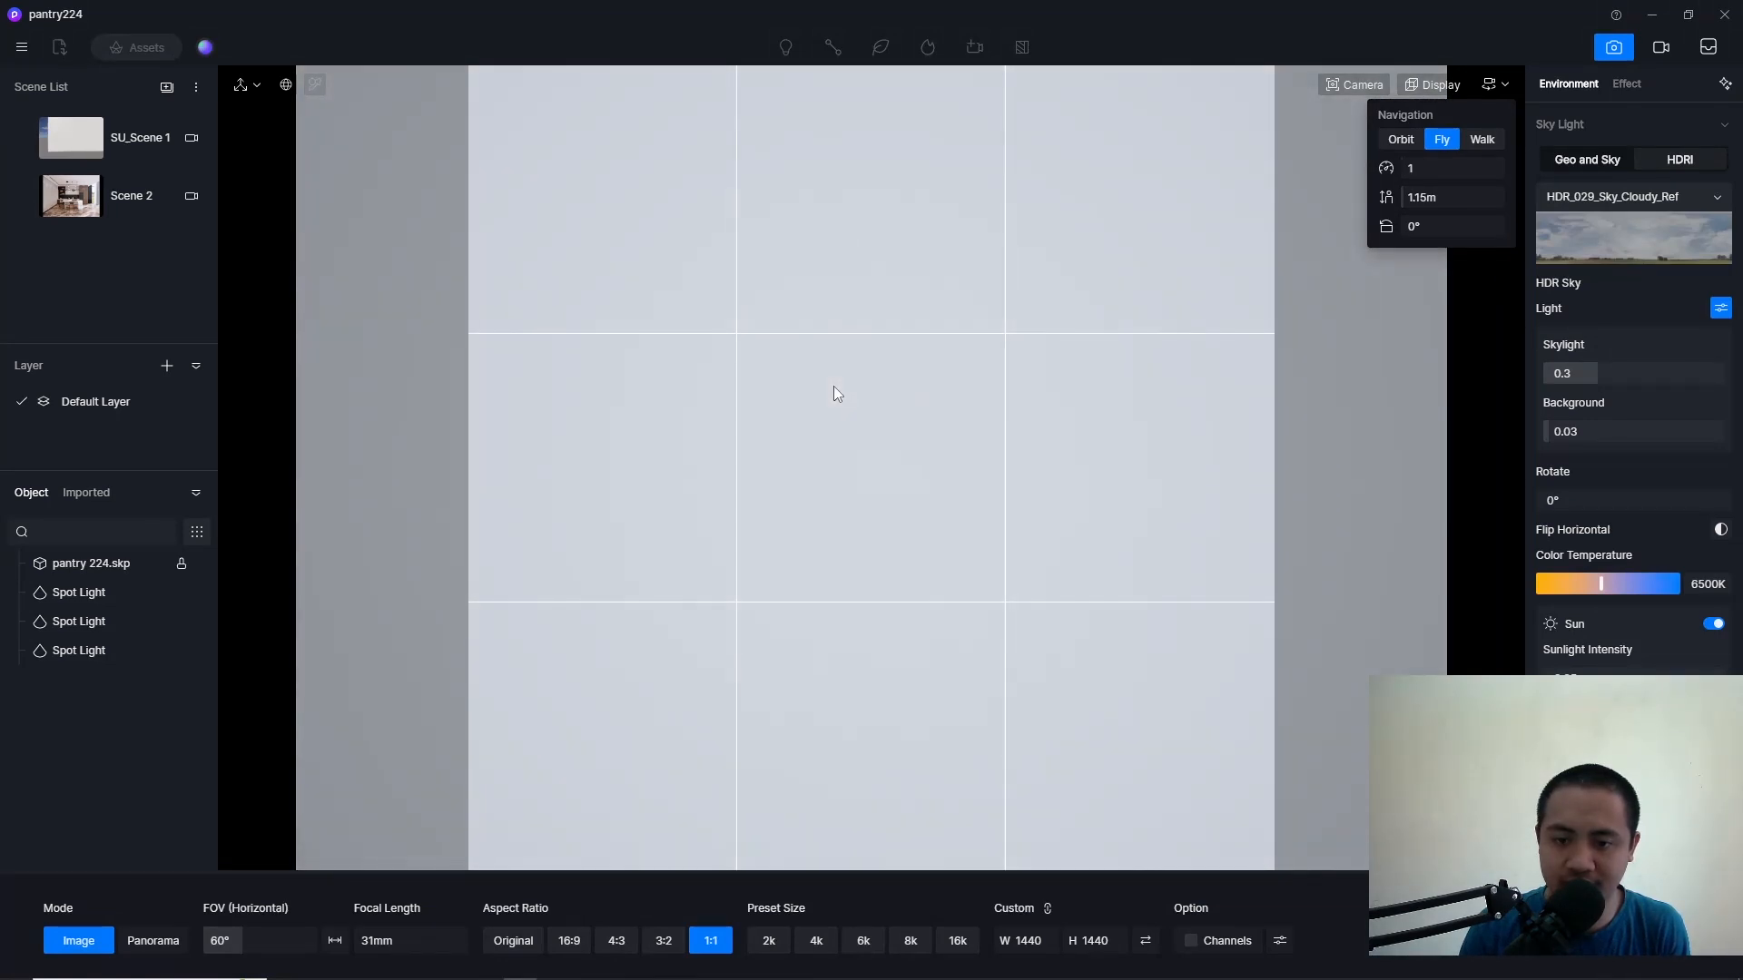
key(w)
key(w)
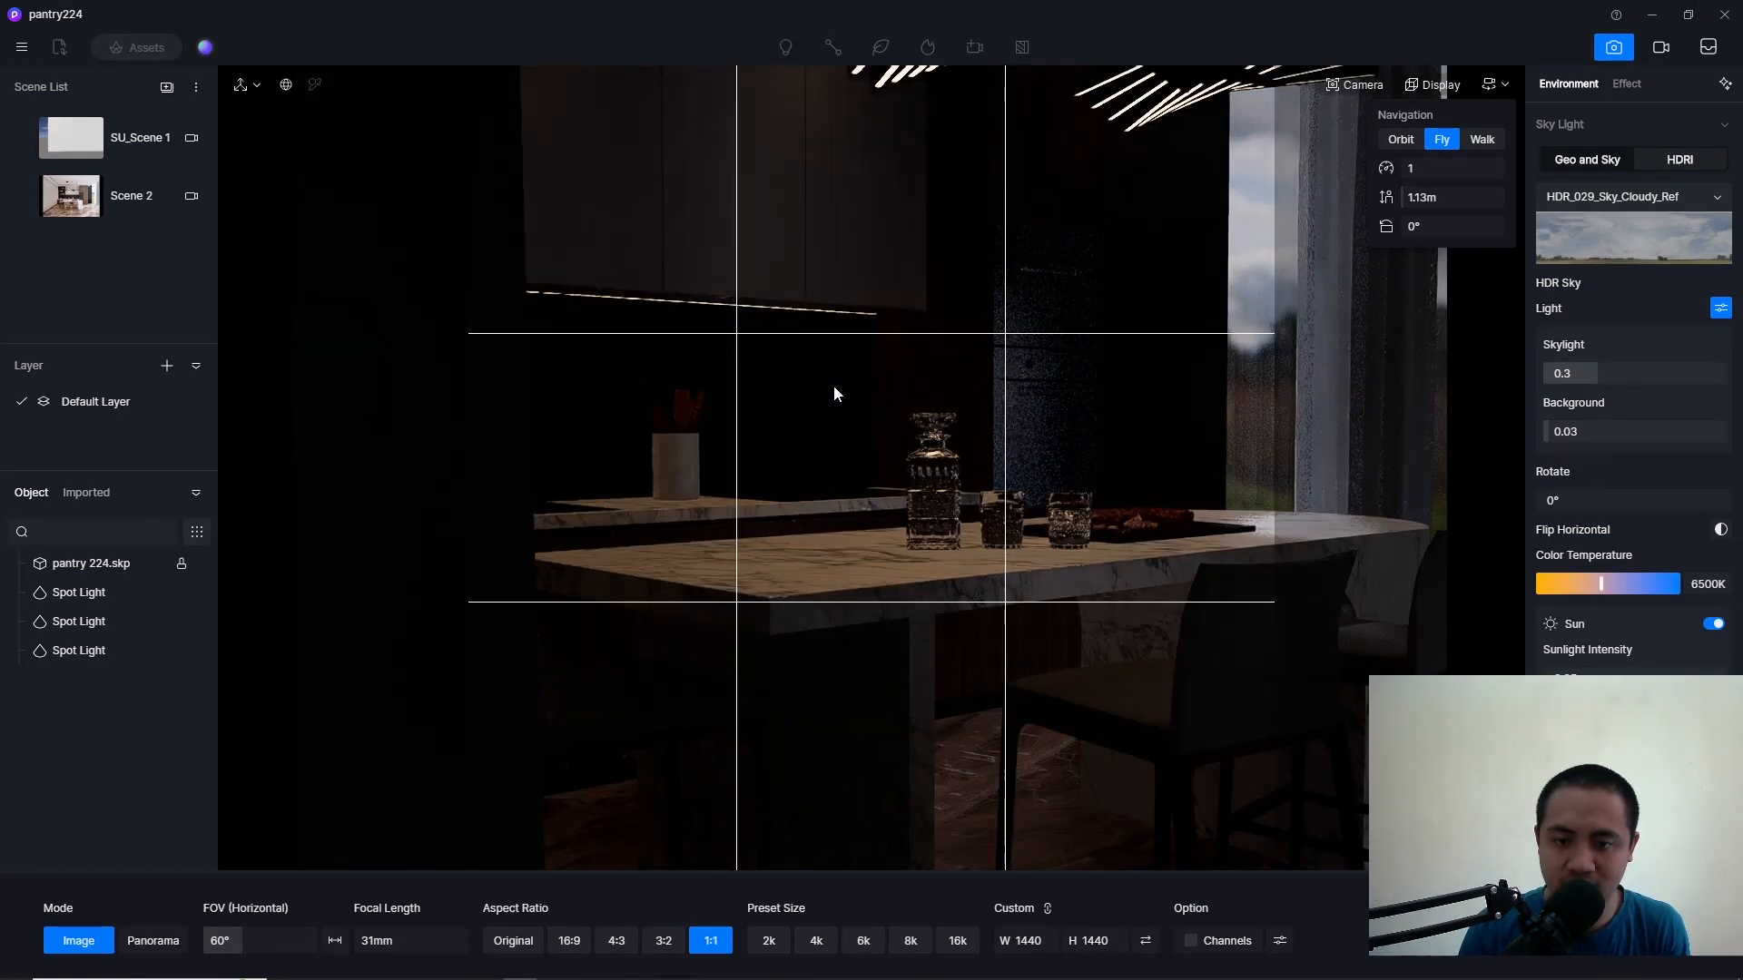
key(a)
key(d)
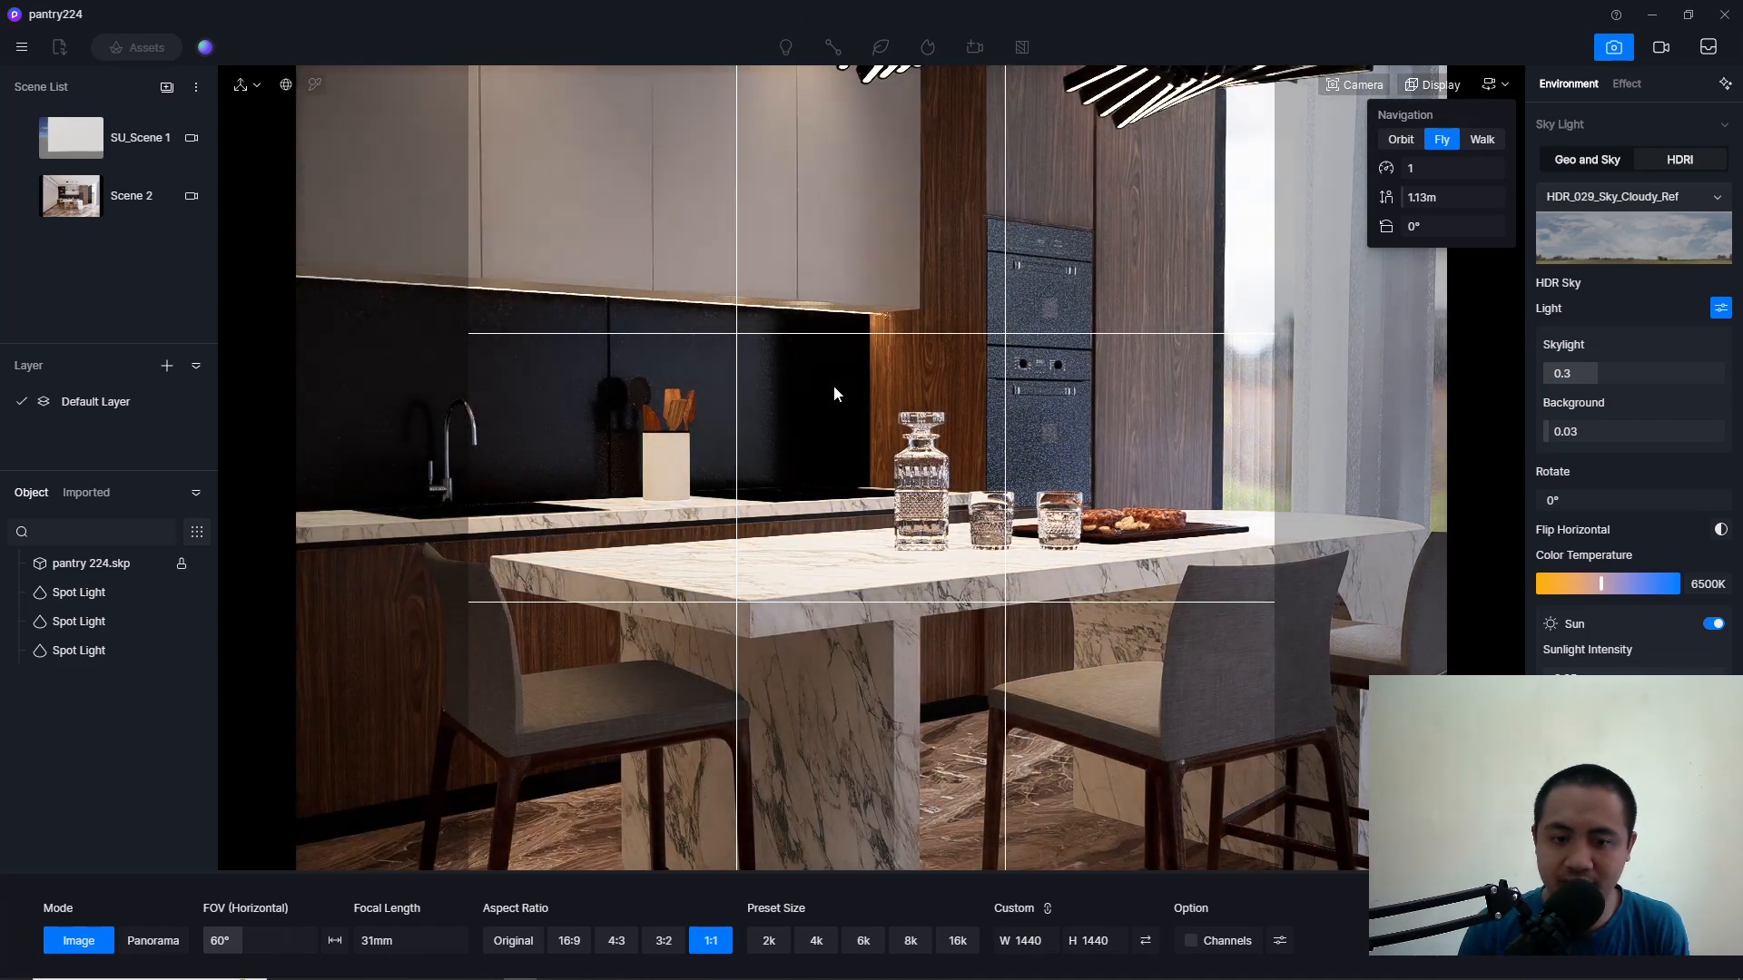
key(d)
key(a)
key(a)
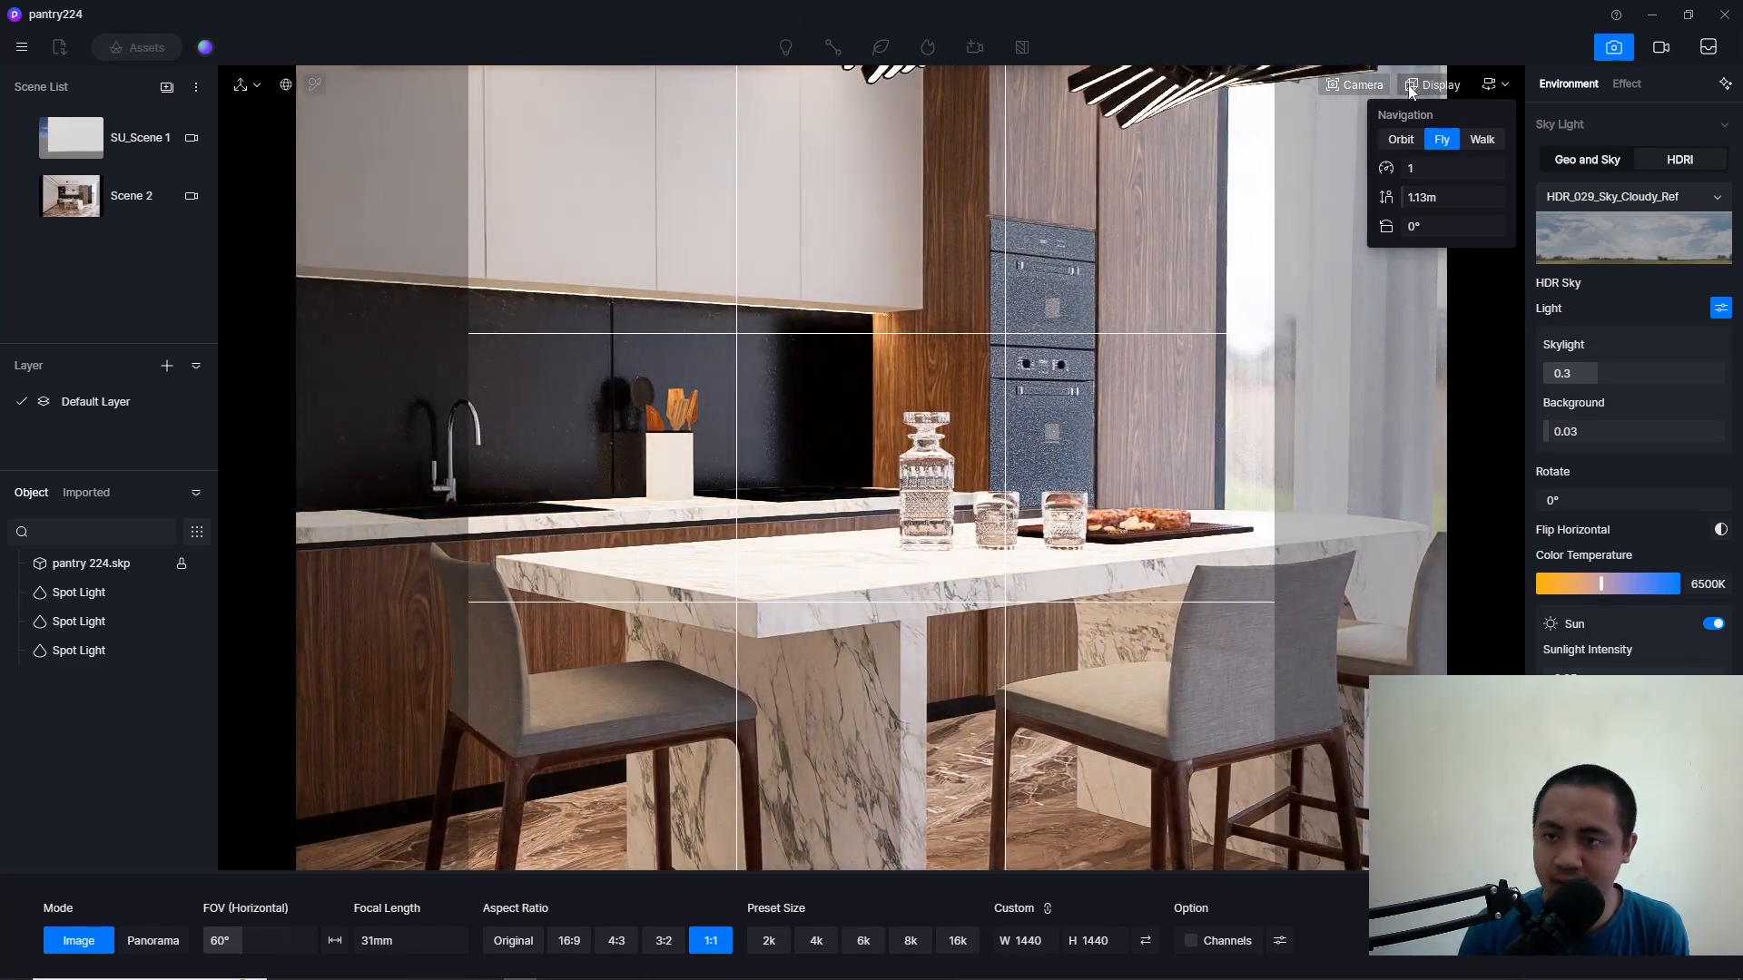
Step: Set the camera's field of view to 60° in the regular perspective view
click(1356, 84)
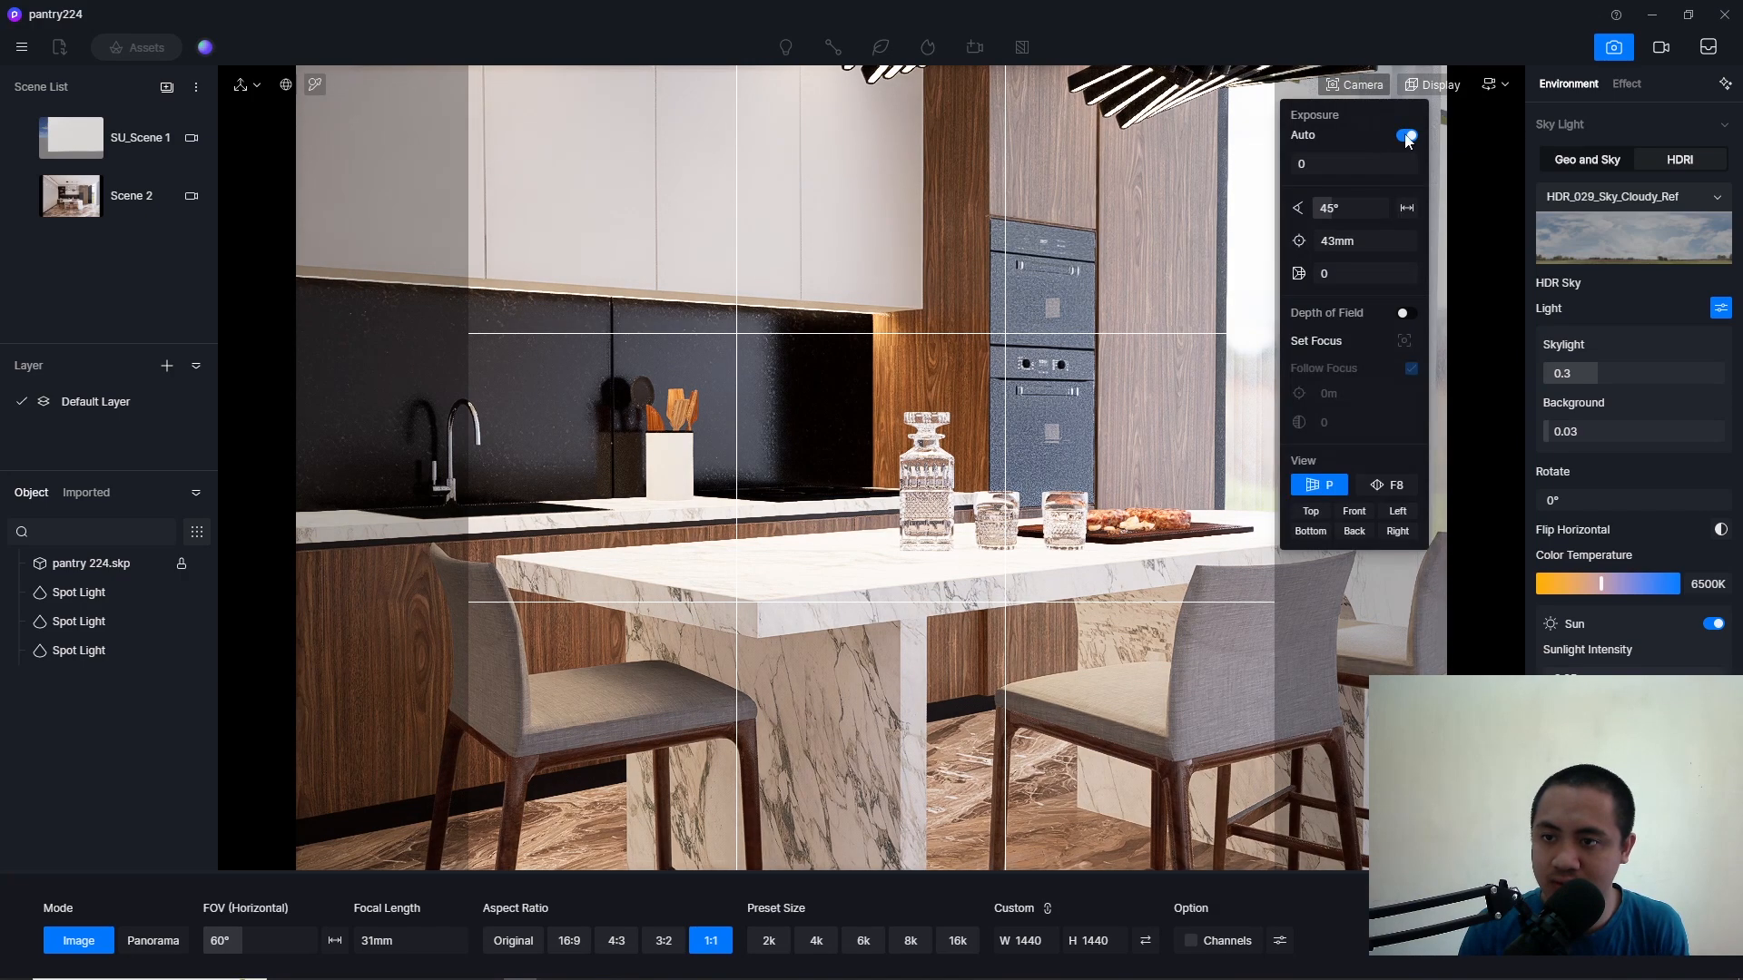
click(1351, 211)
text(60)
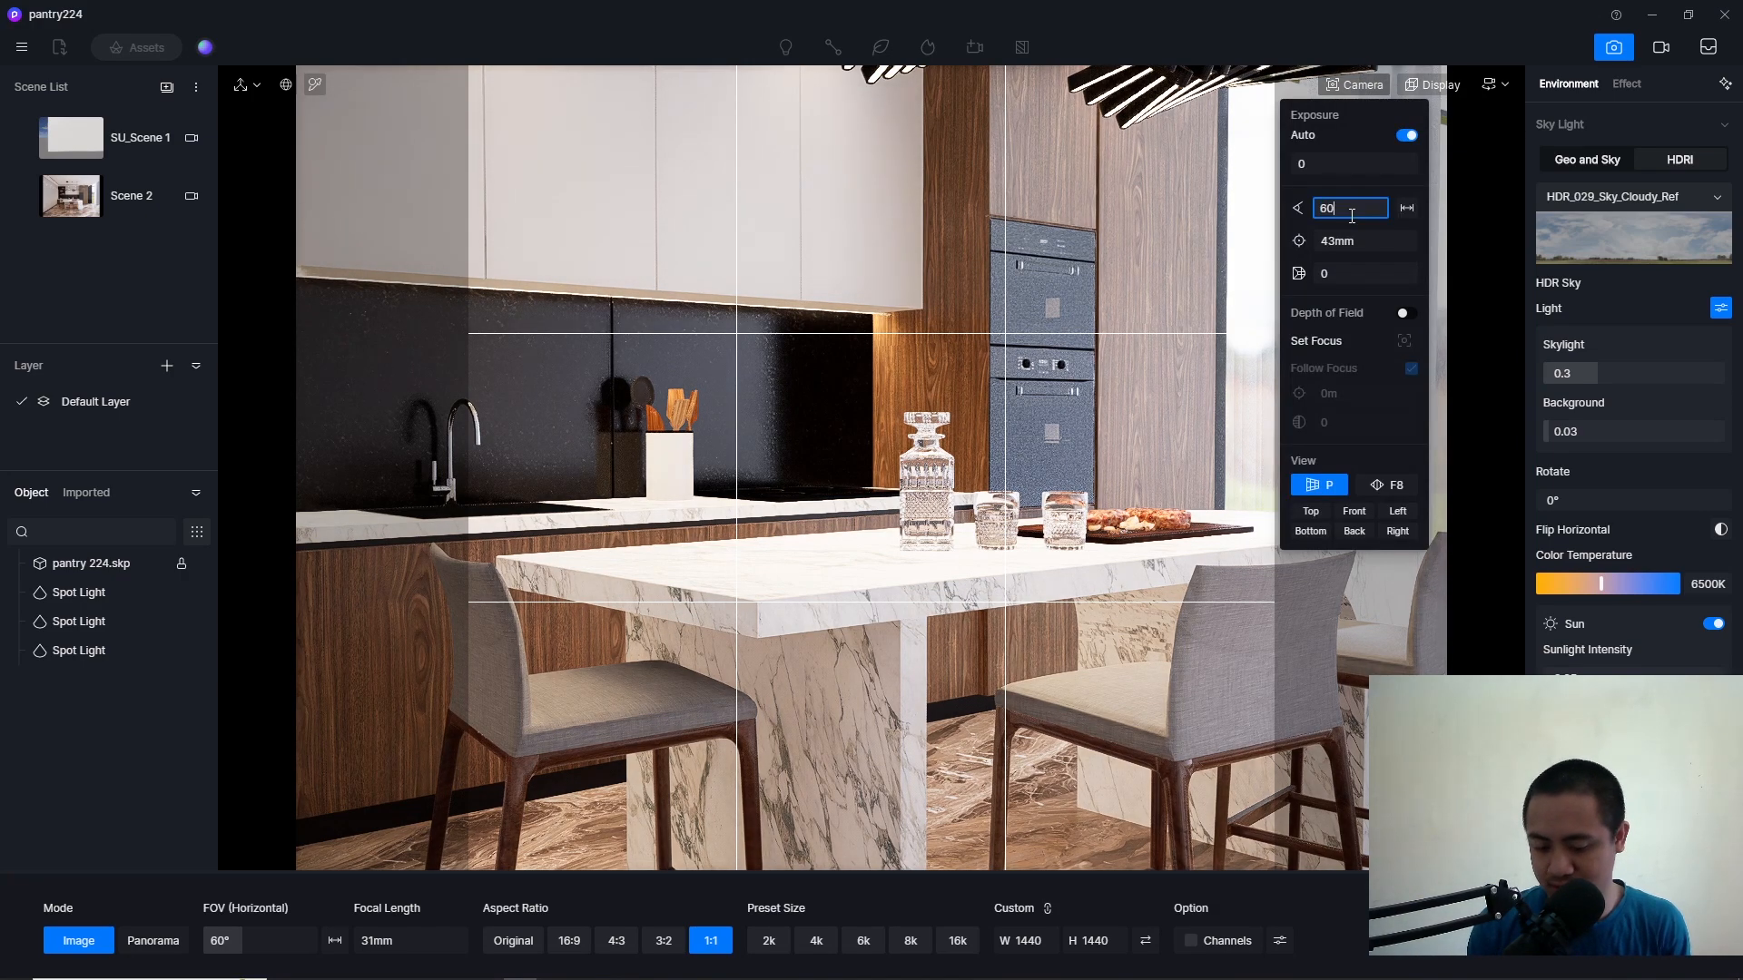
key(Return)
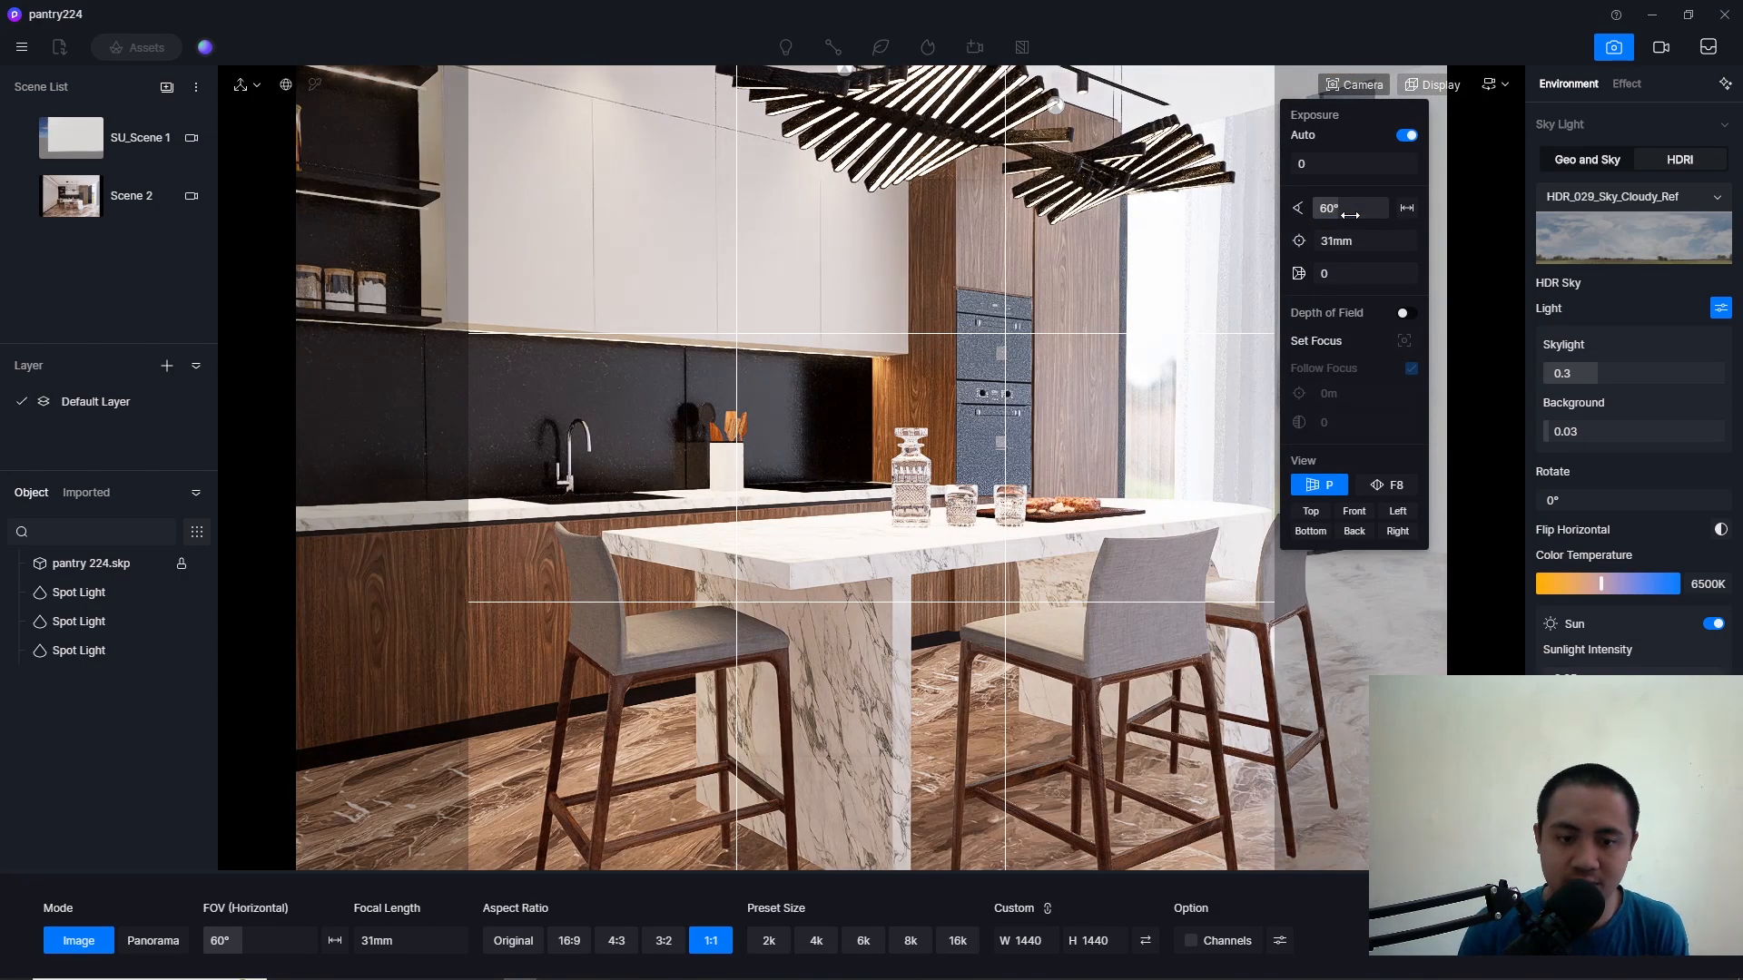
click(990, 337)
Step: Turn the camera slightly, move it closer to the island and raise it to show more of the countertop
mouse_move(1022, 336)
right_down()
mouse_move(990, 337)
mouse_move(1063, 335)
mouse_move(1026, 329)
right_up()
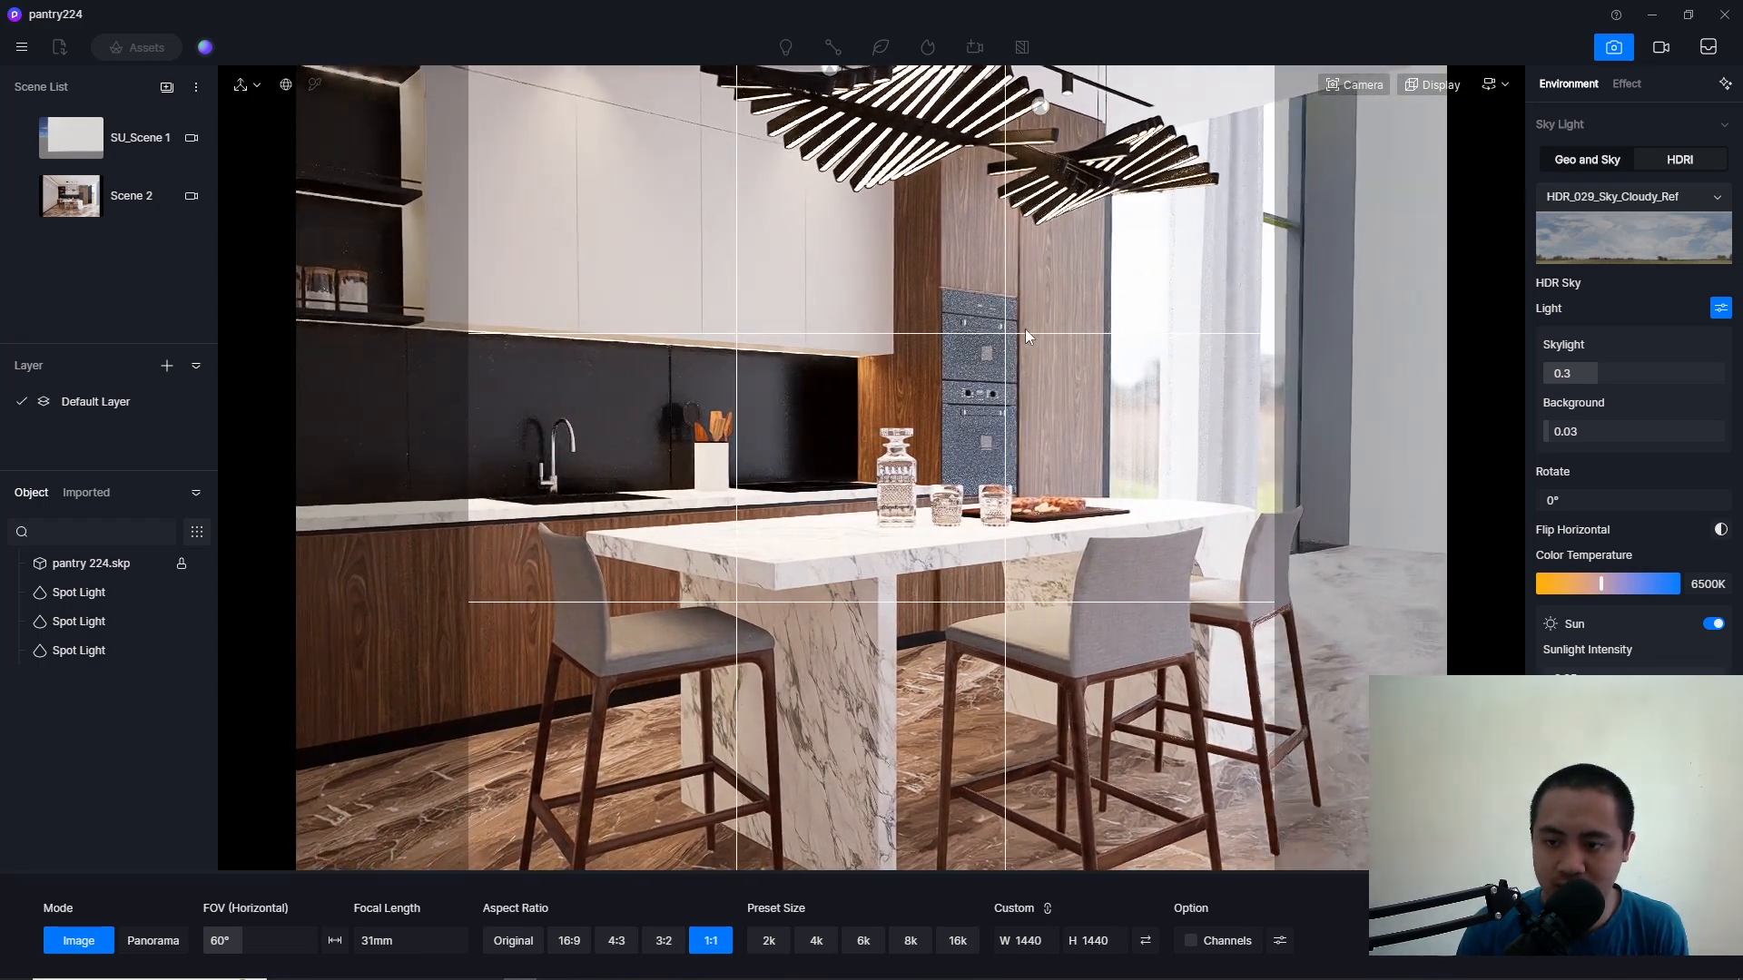
scroll(1026, 329, up, 1)
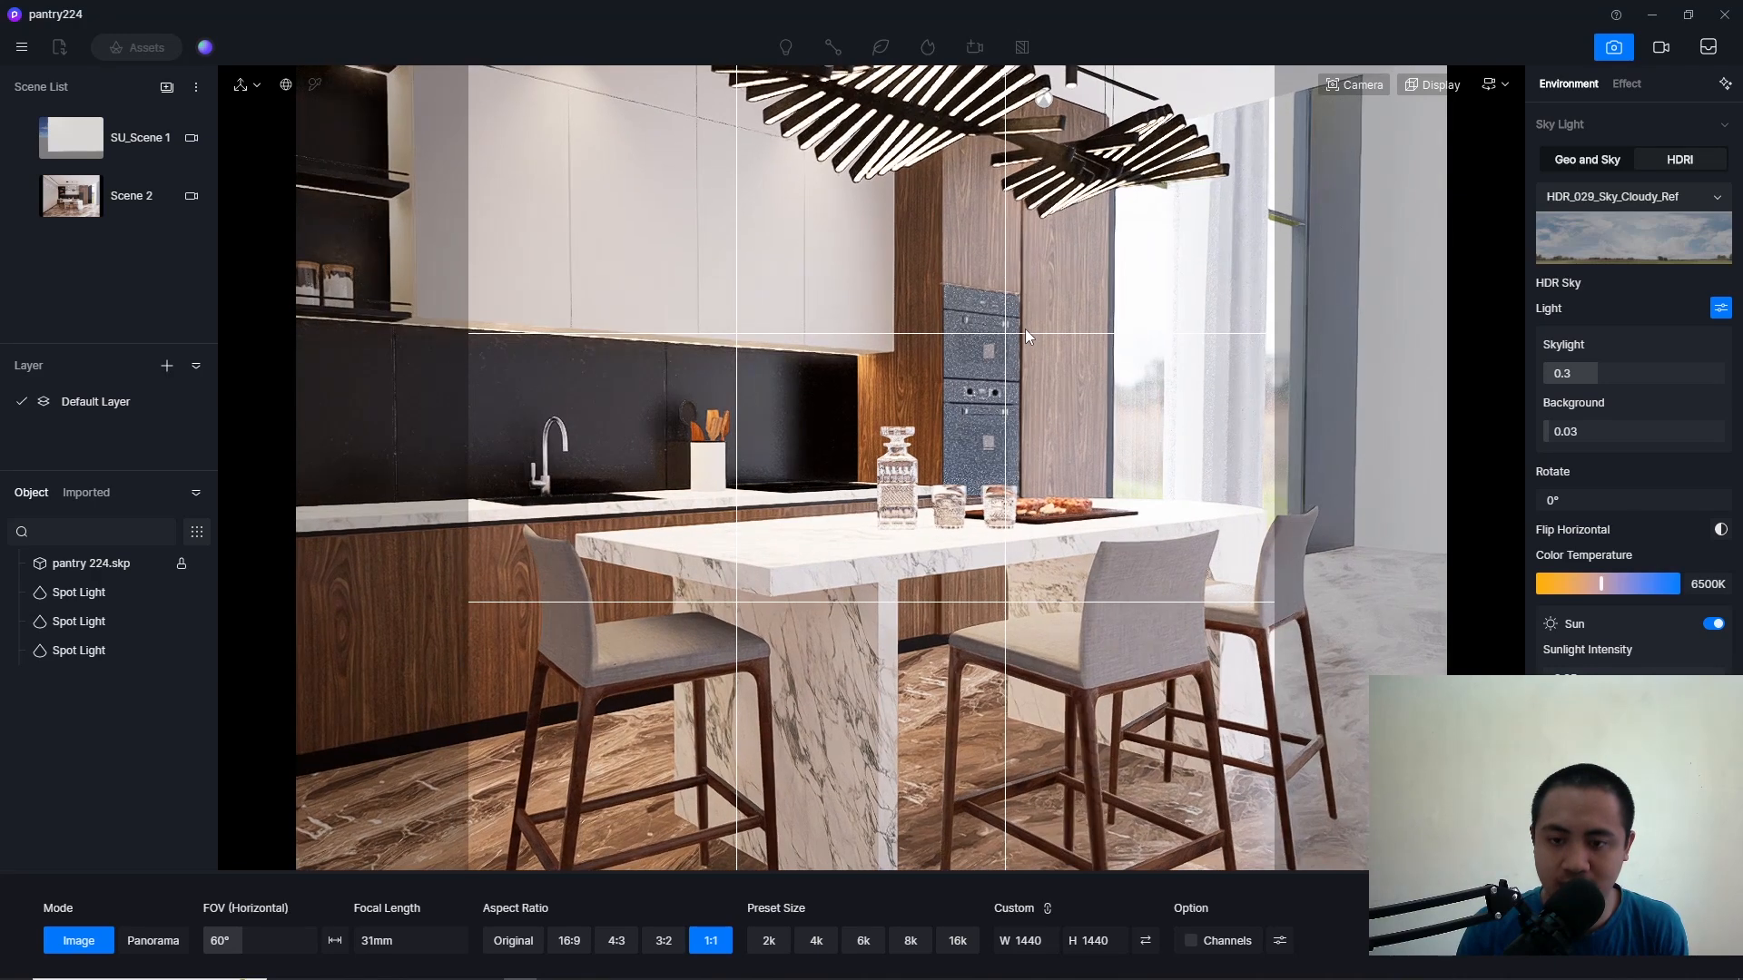
key(e)
key(e)
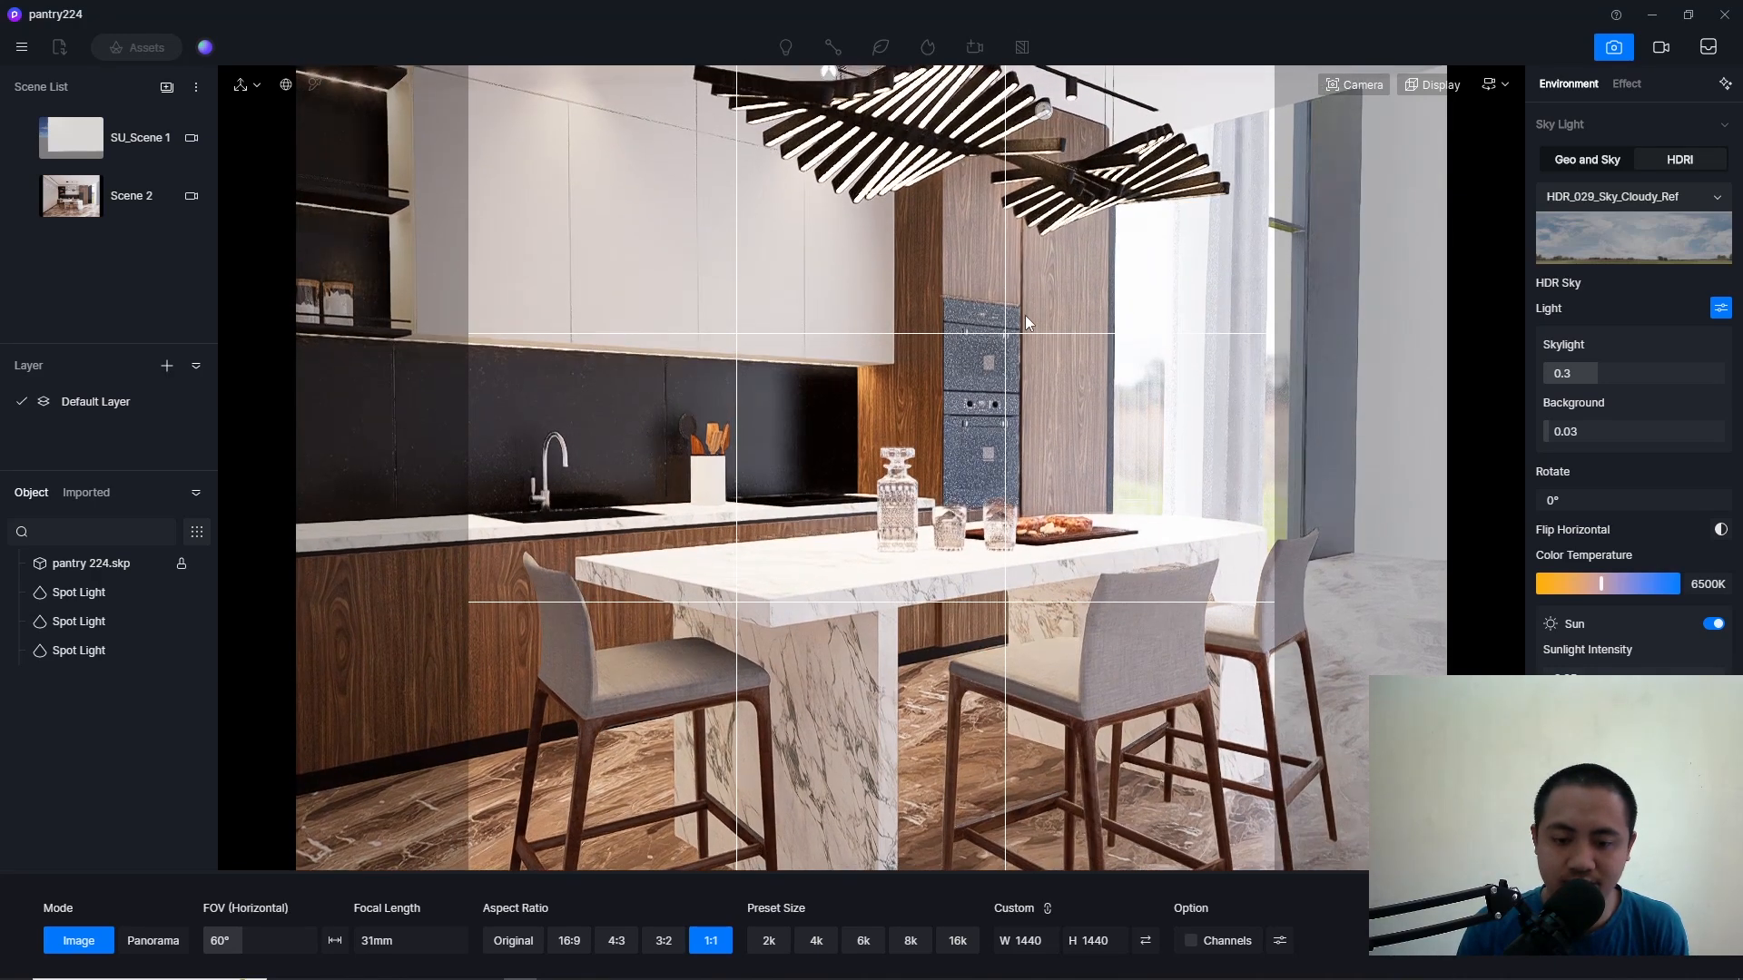
key(q)
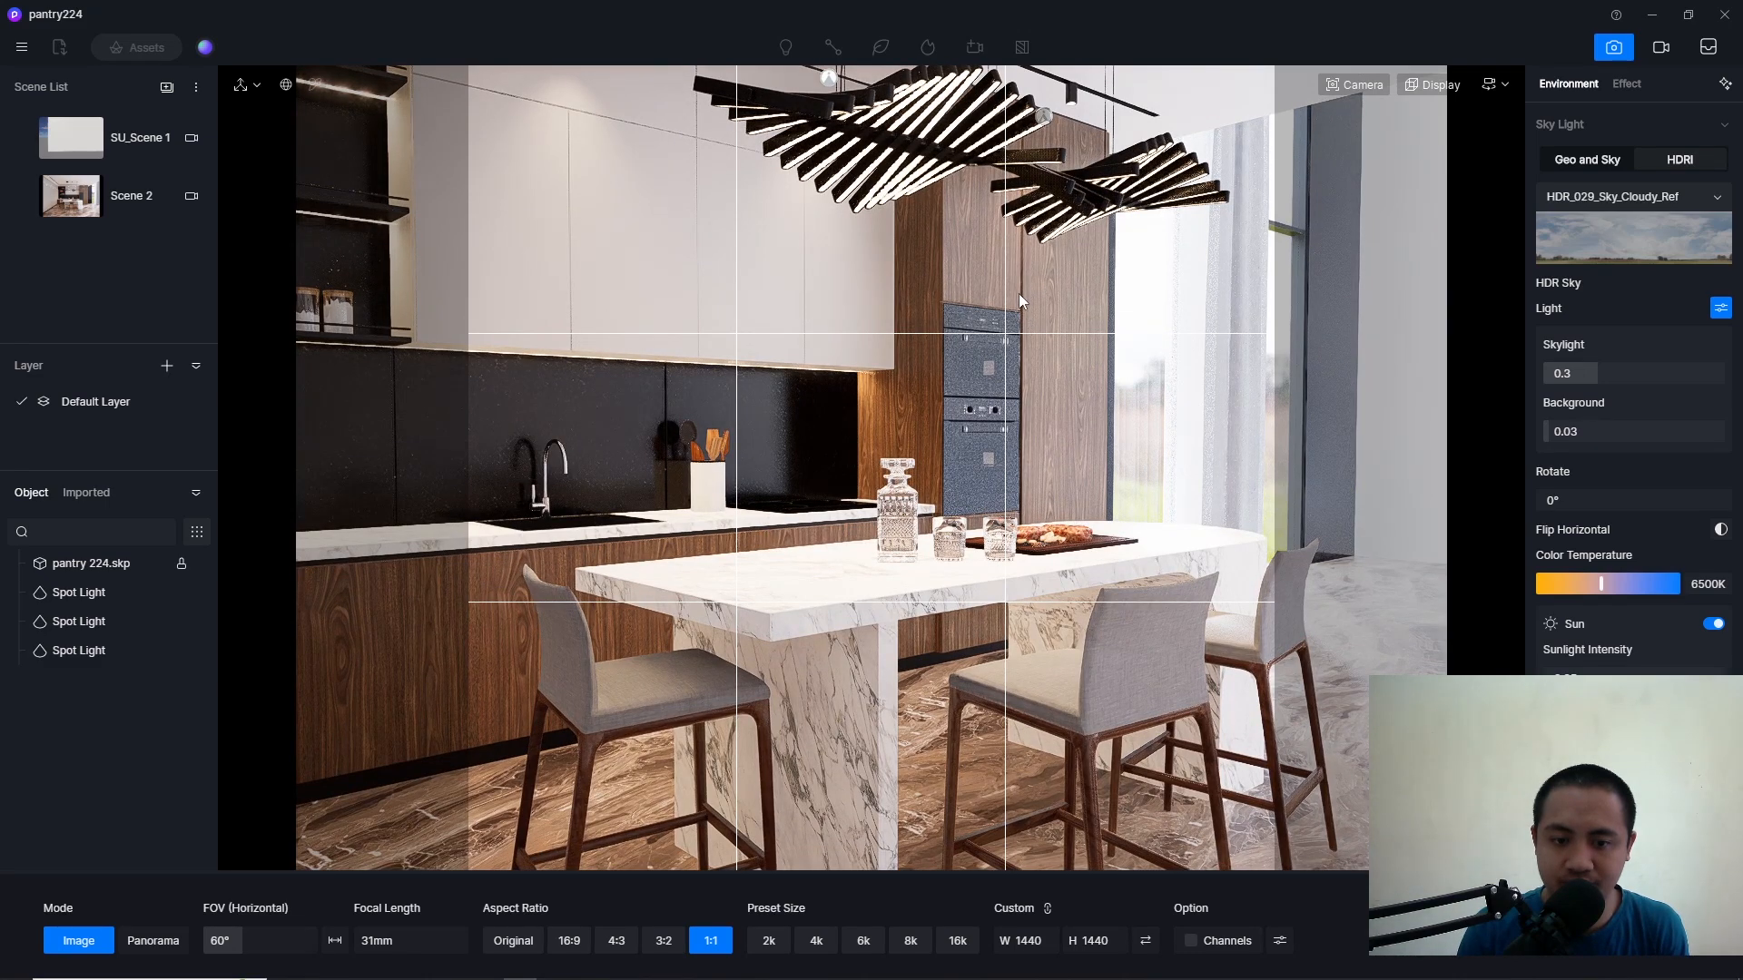
Step: Shift the camera sideways and back to align the island, decanter and bar stools with the rule-of-thirds grid
scroll(1020, 299, up, 1)
key(a)
key(s)
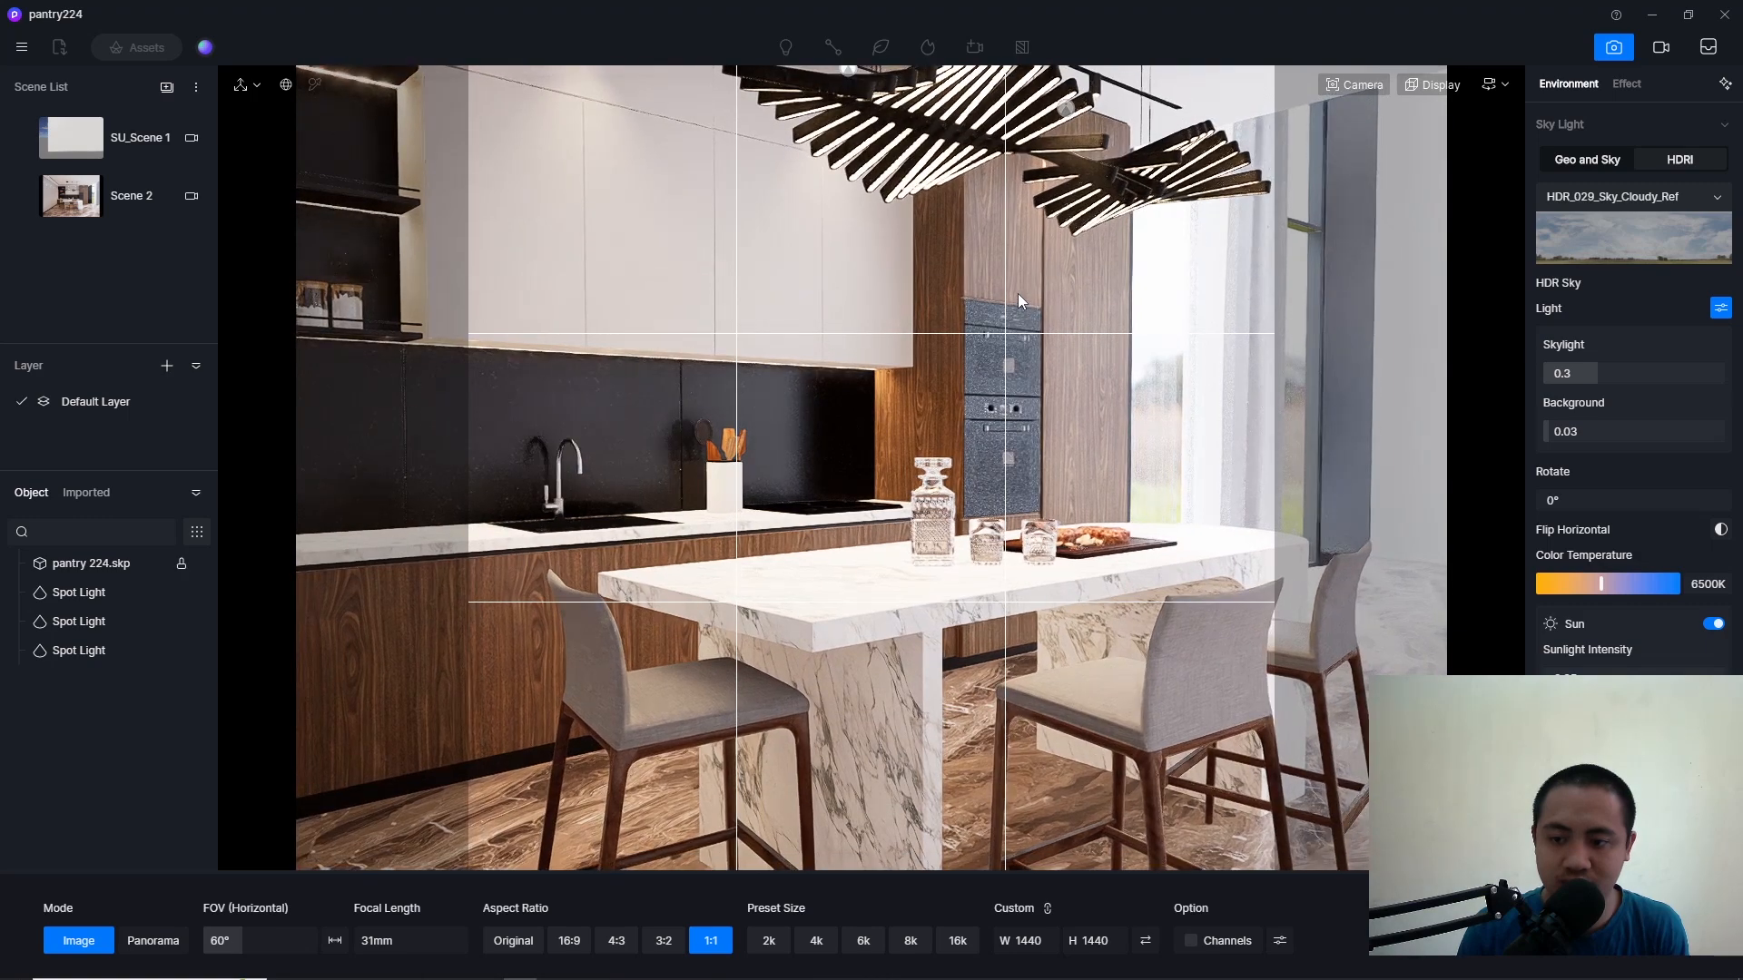
key(d)
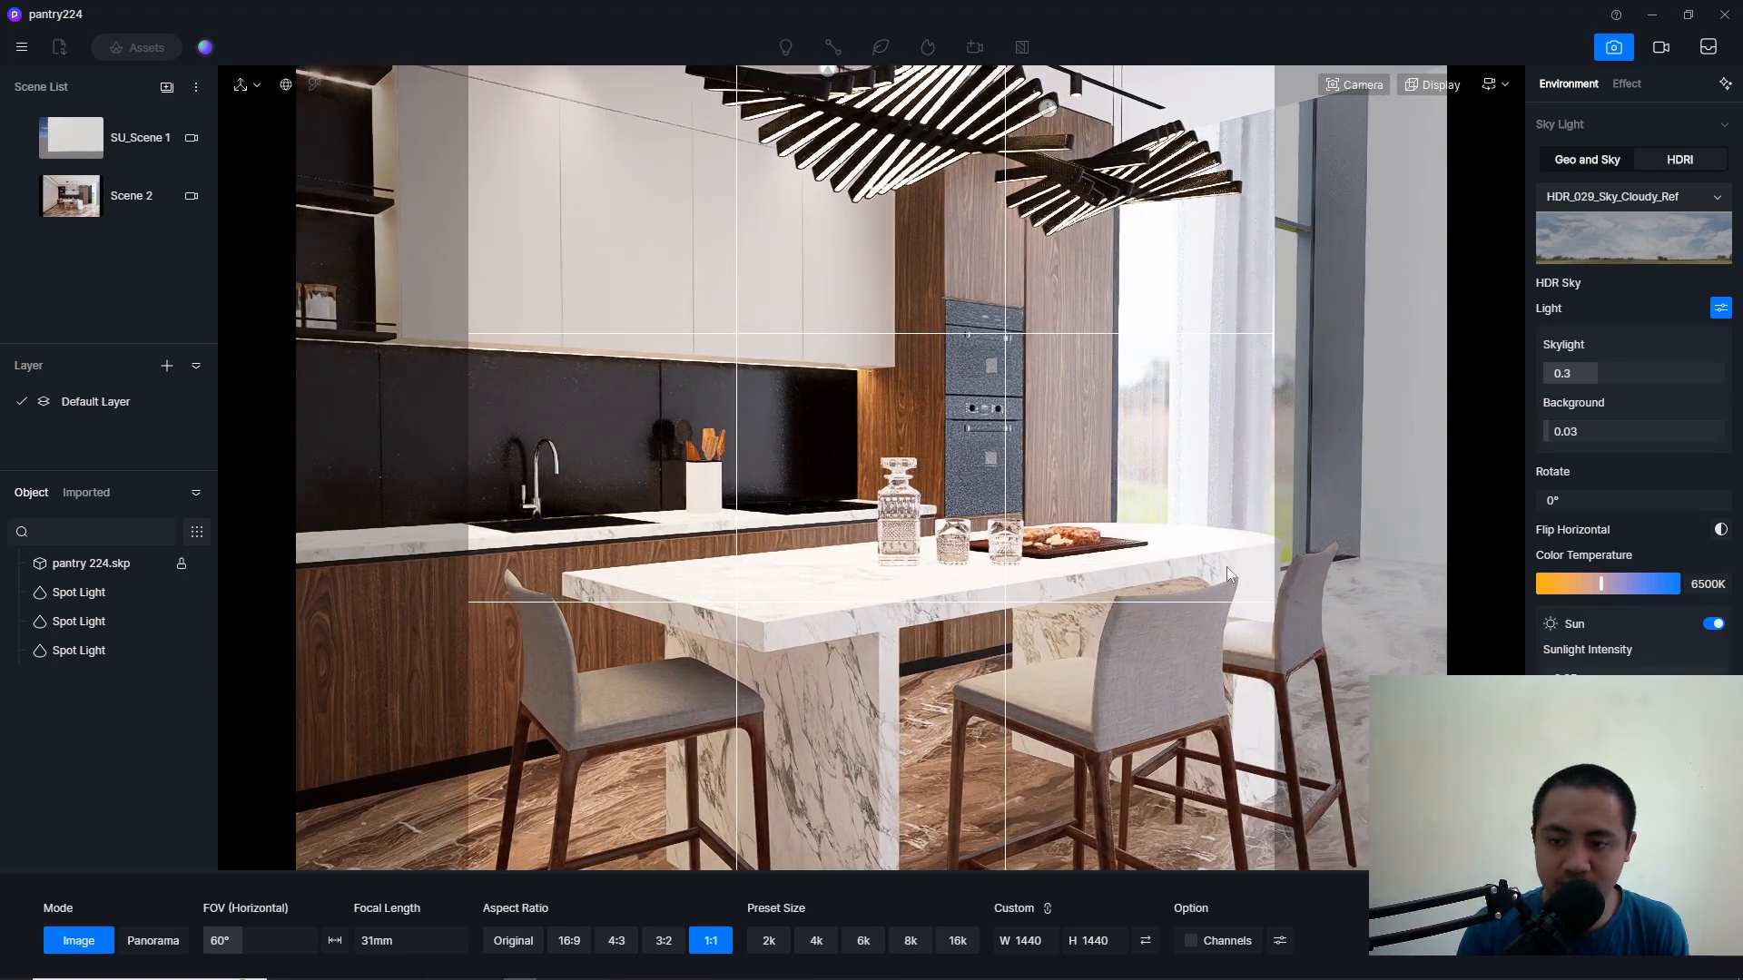
key(d)
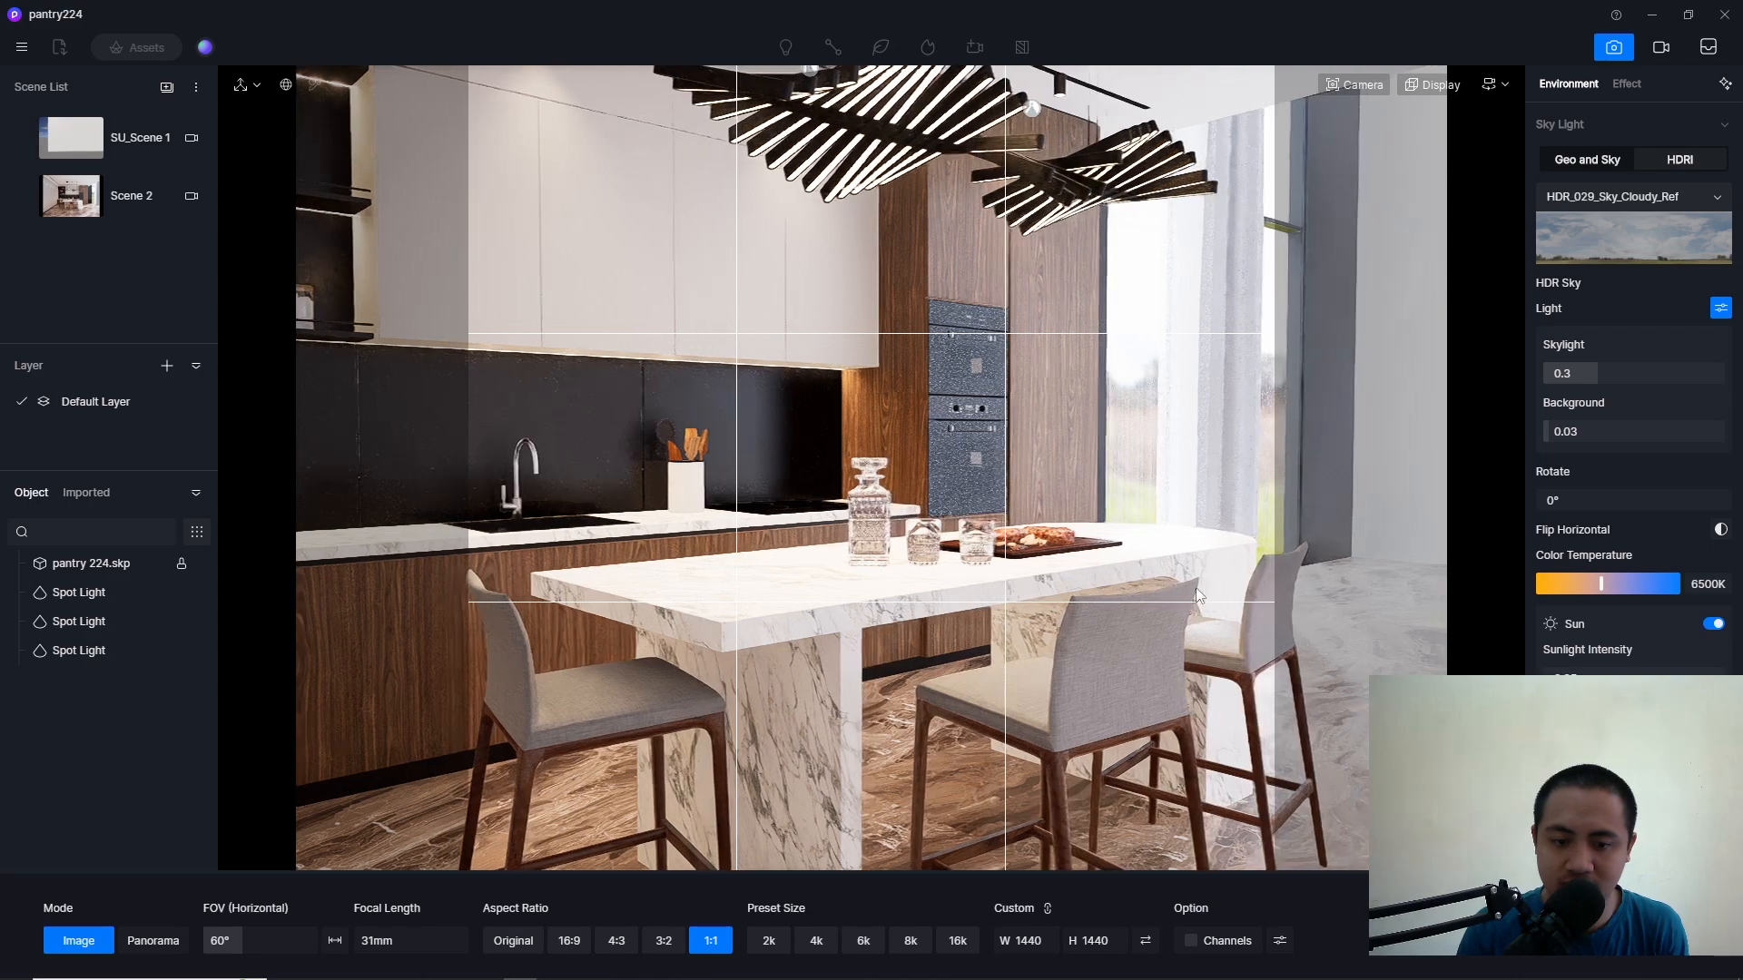
key(s)
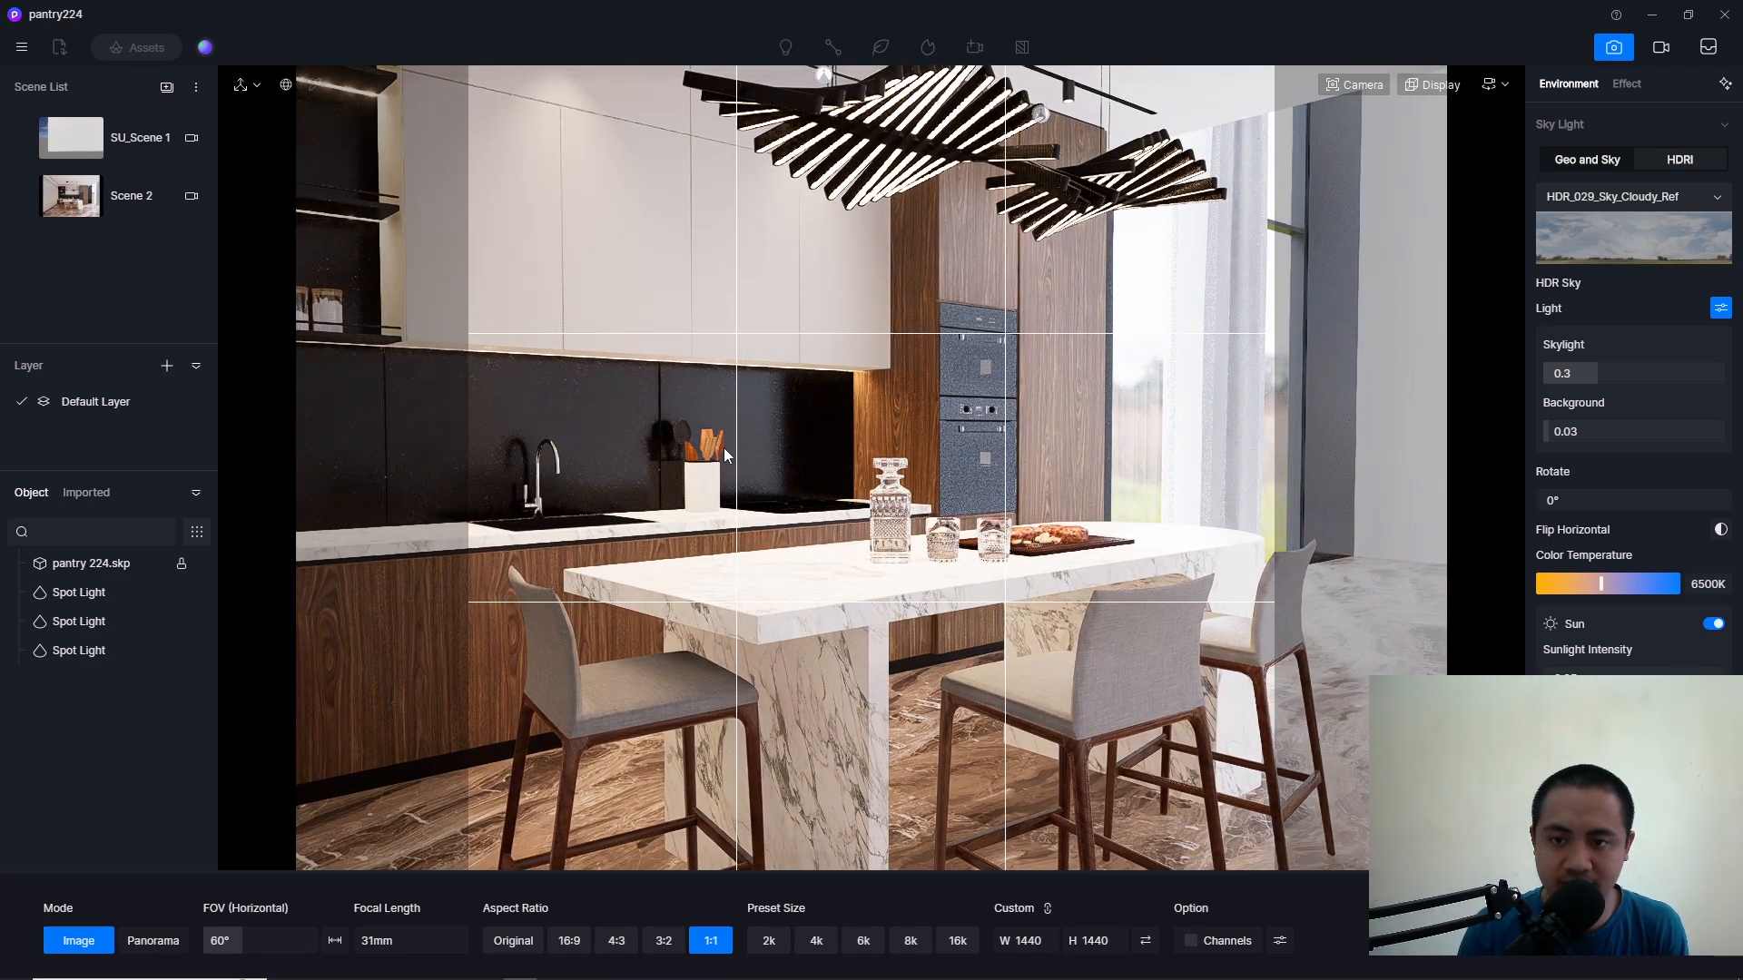
key(d)
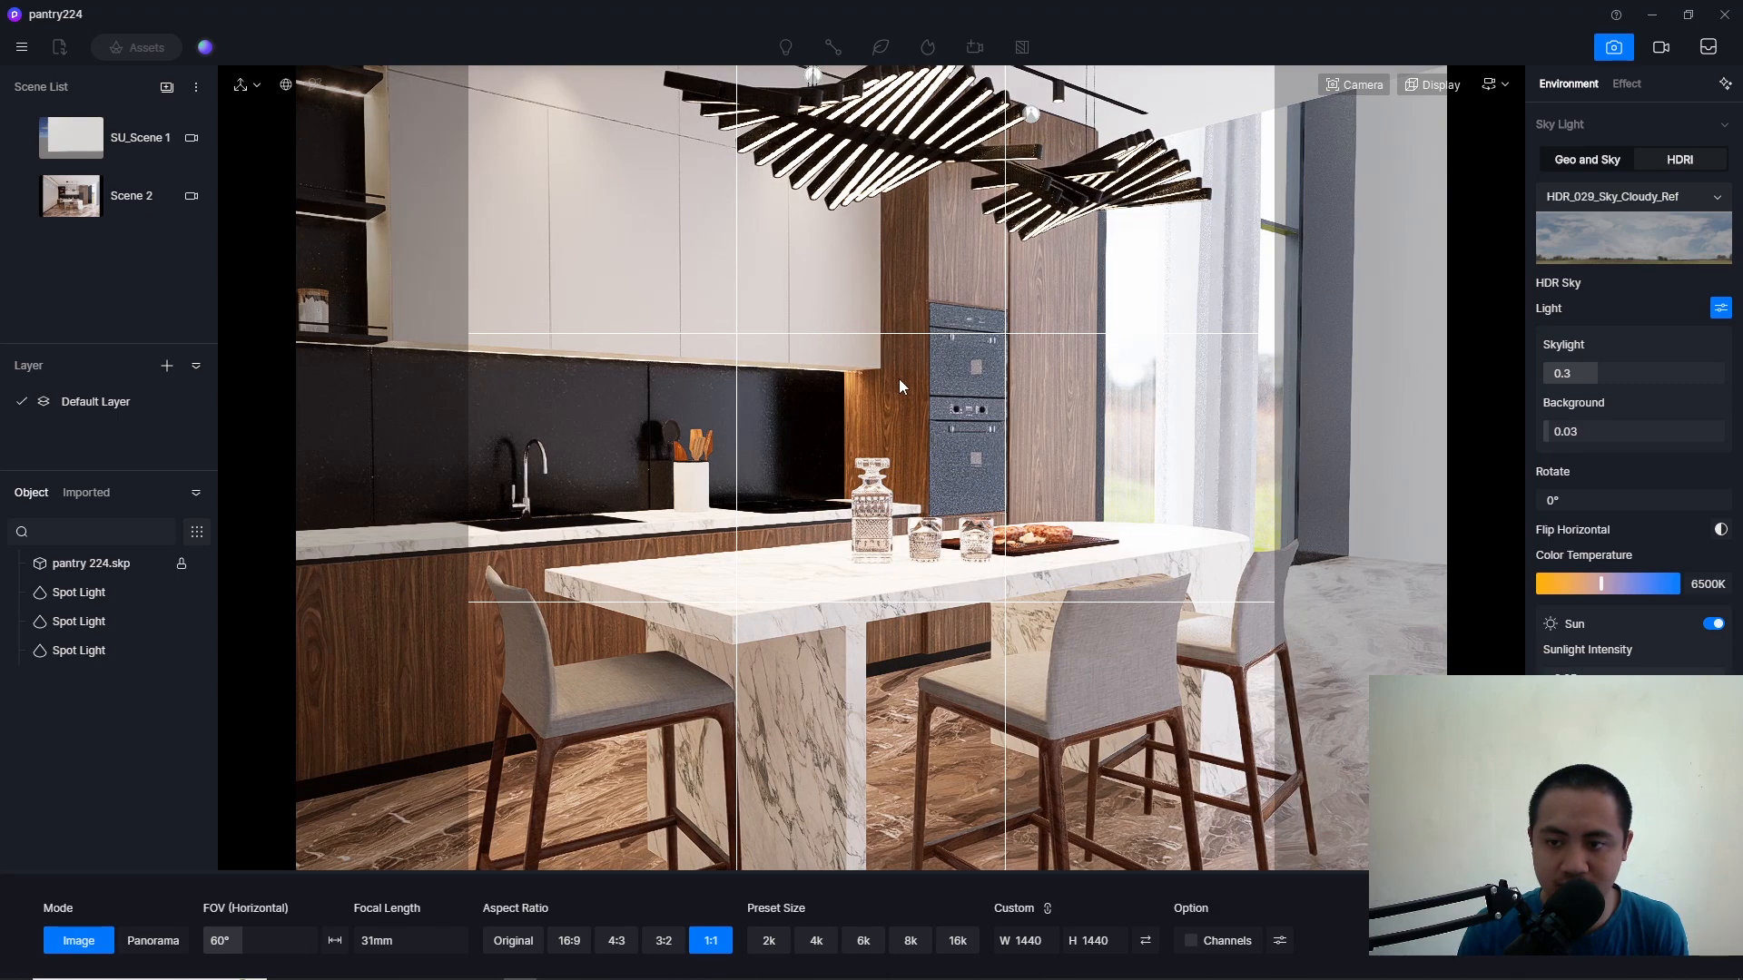
key(a)
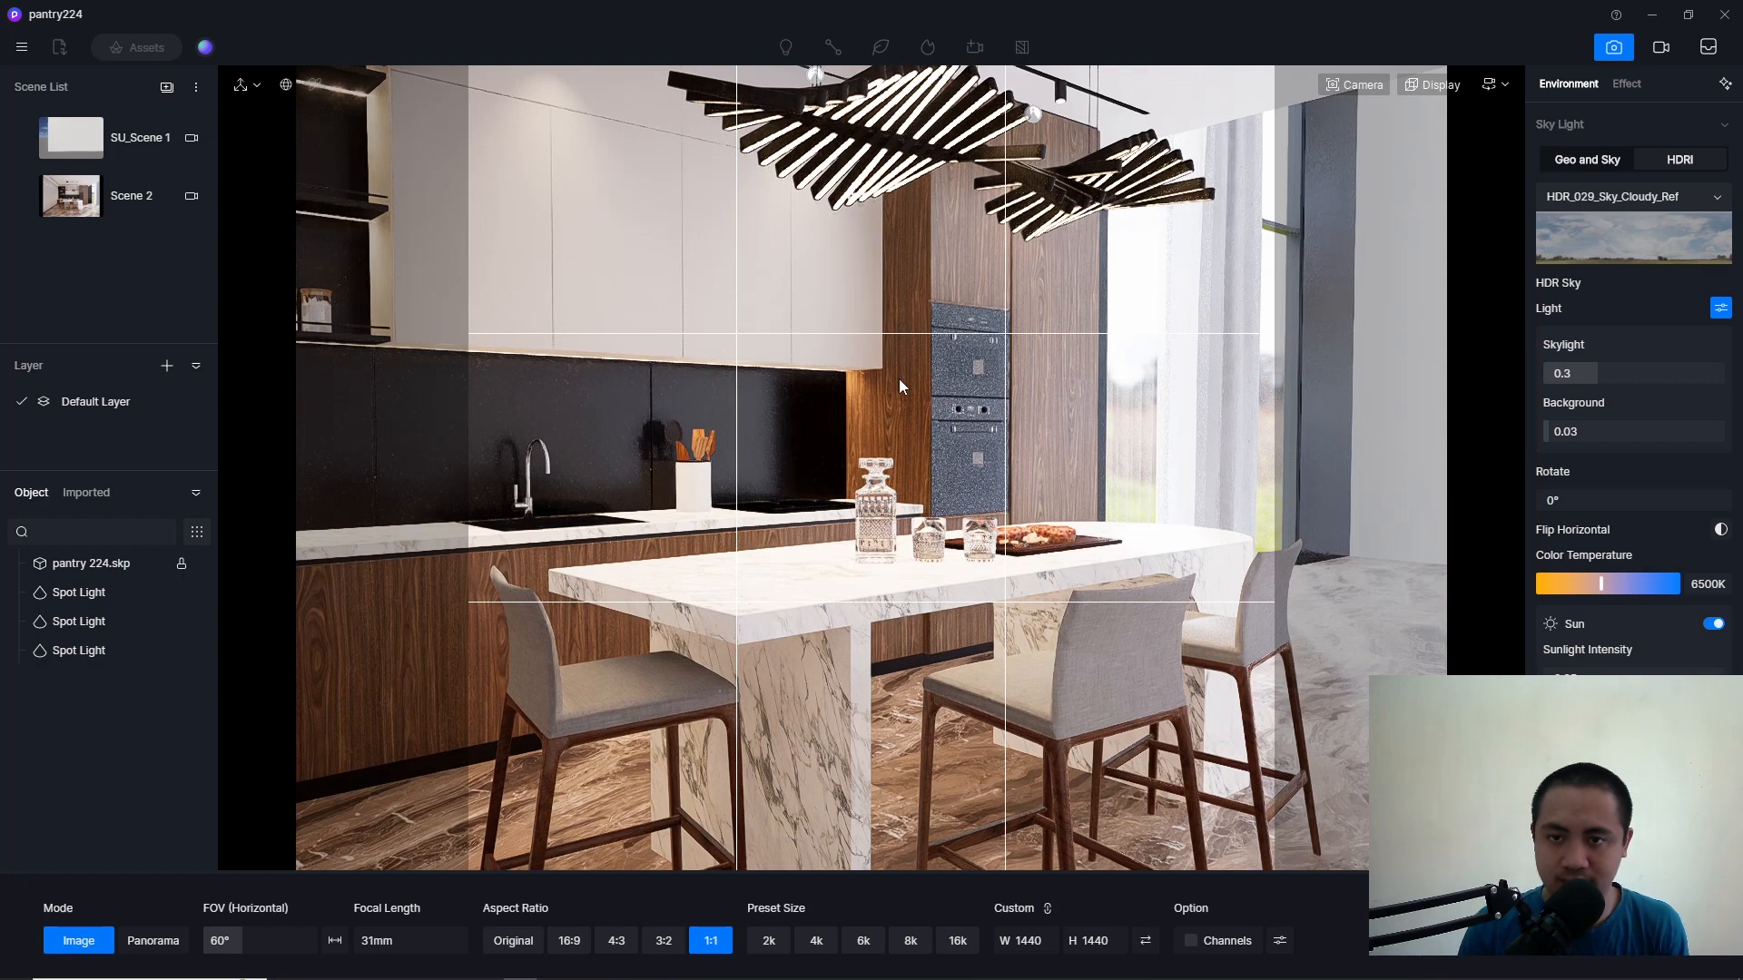
Step: Raise the camera a little more above the island and save the view as a new scene
key(e)
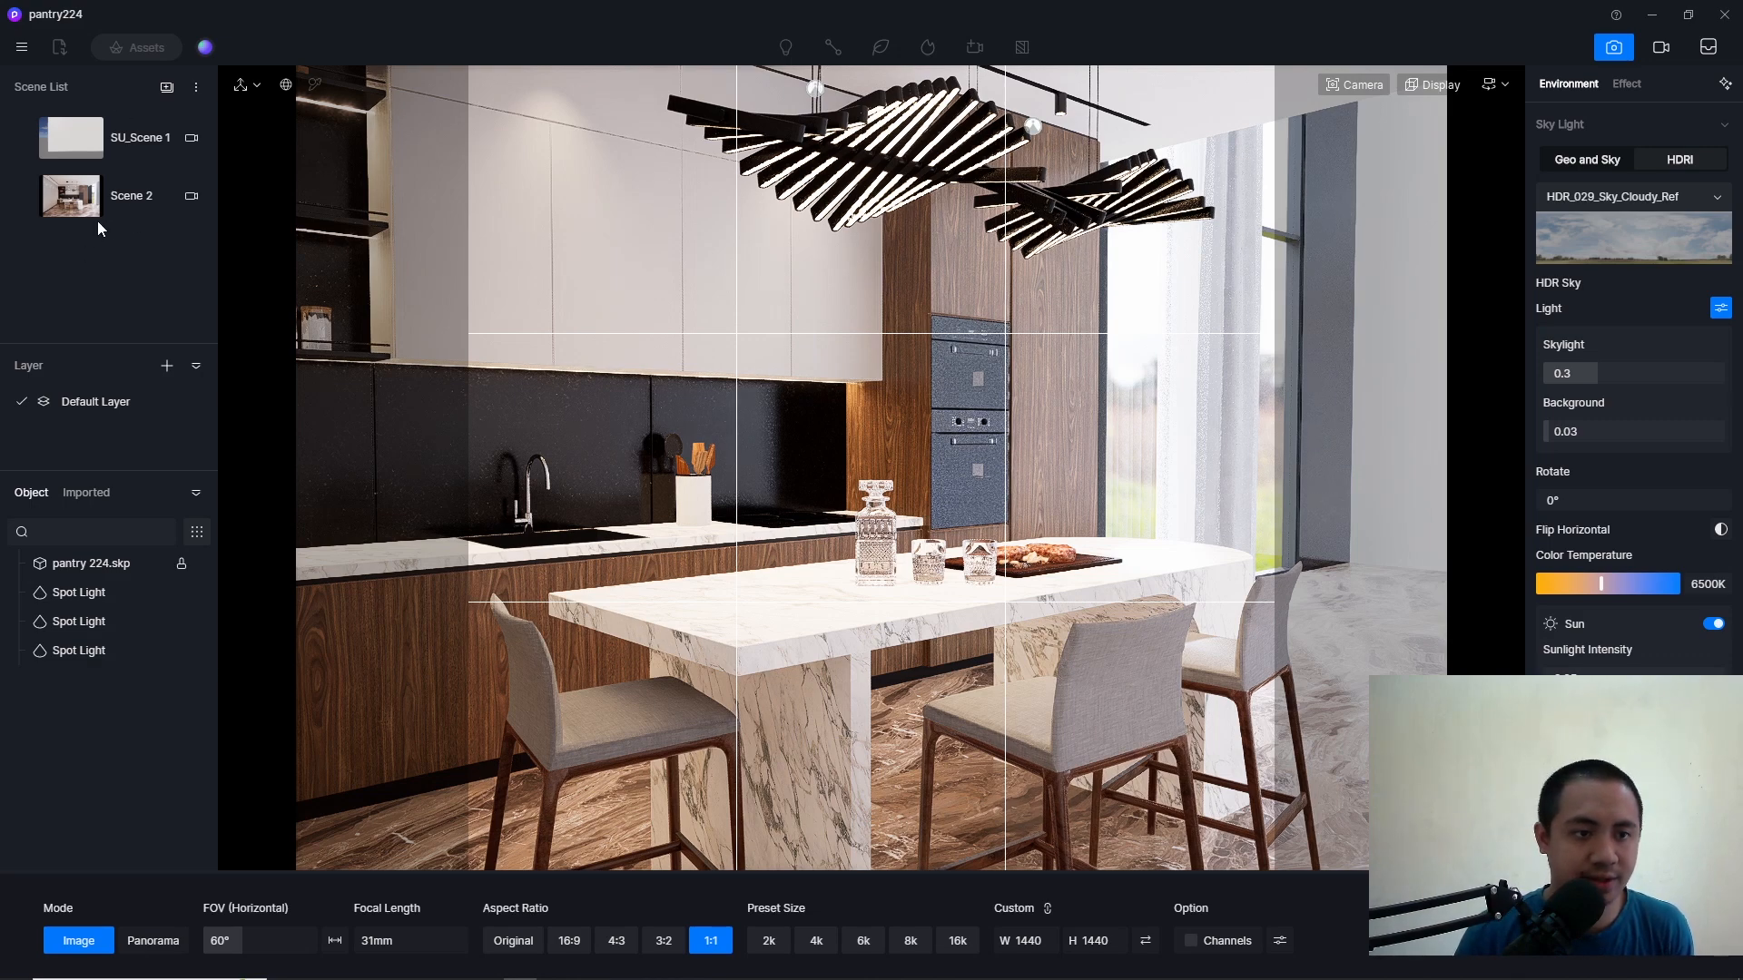
click(167, 88)
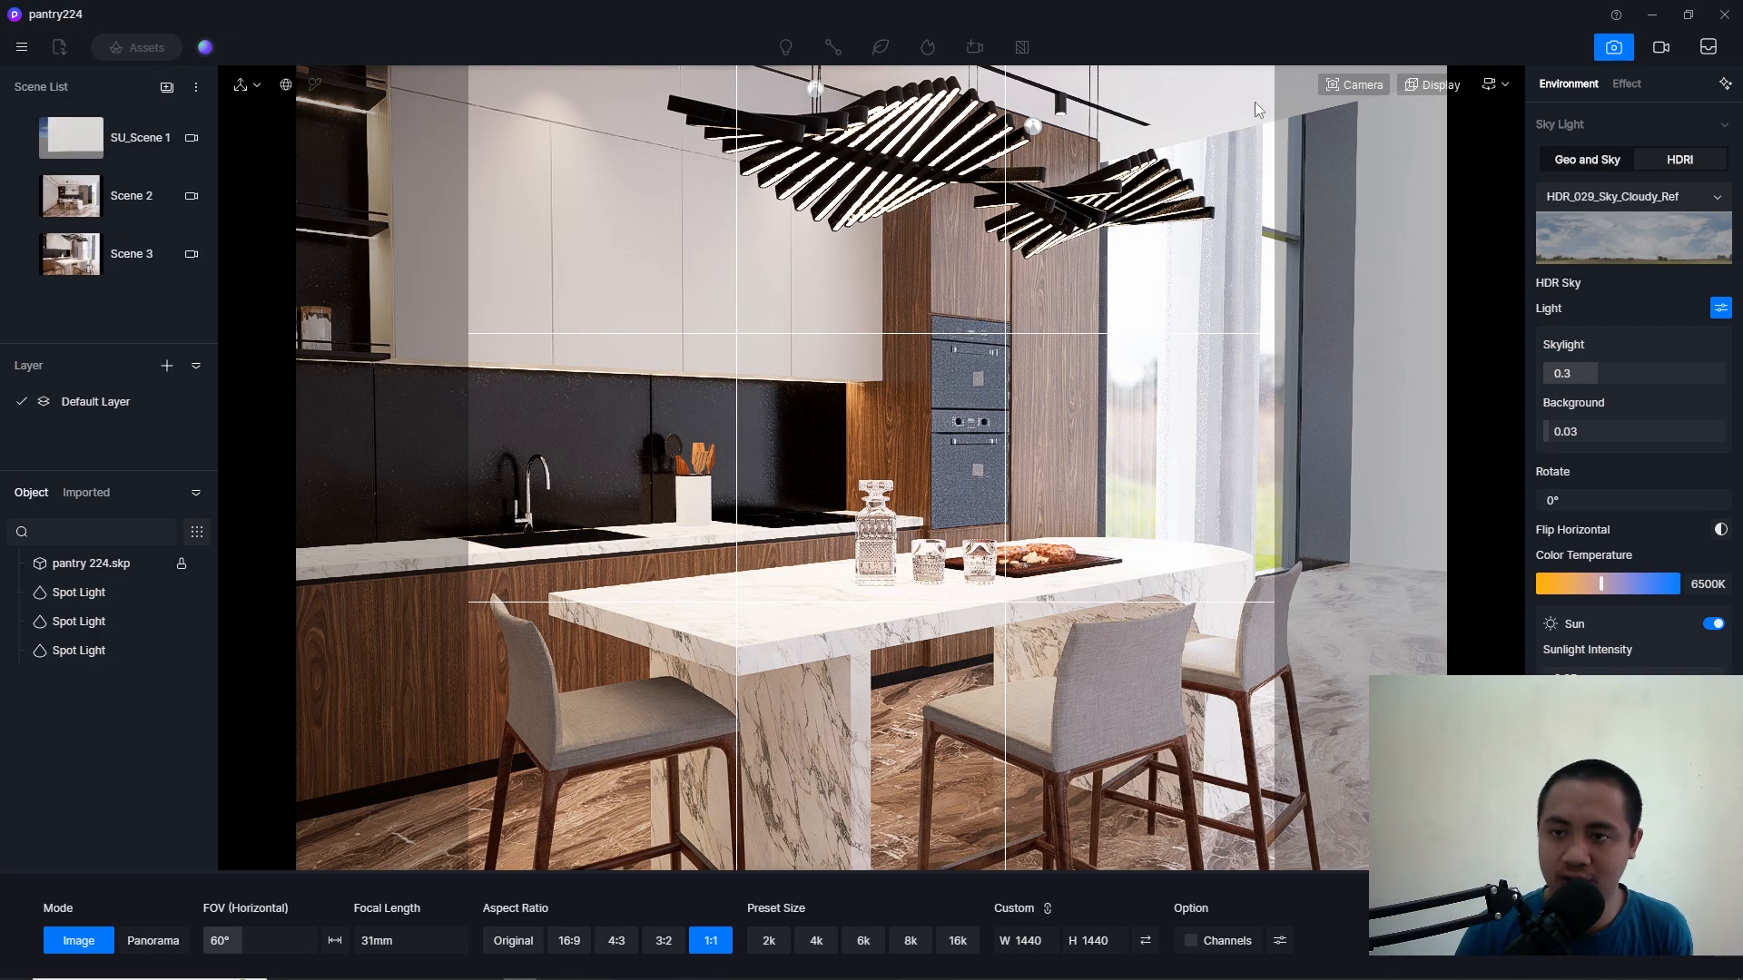
click(1361, 85)
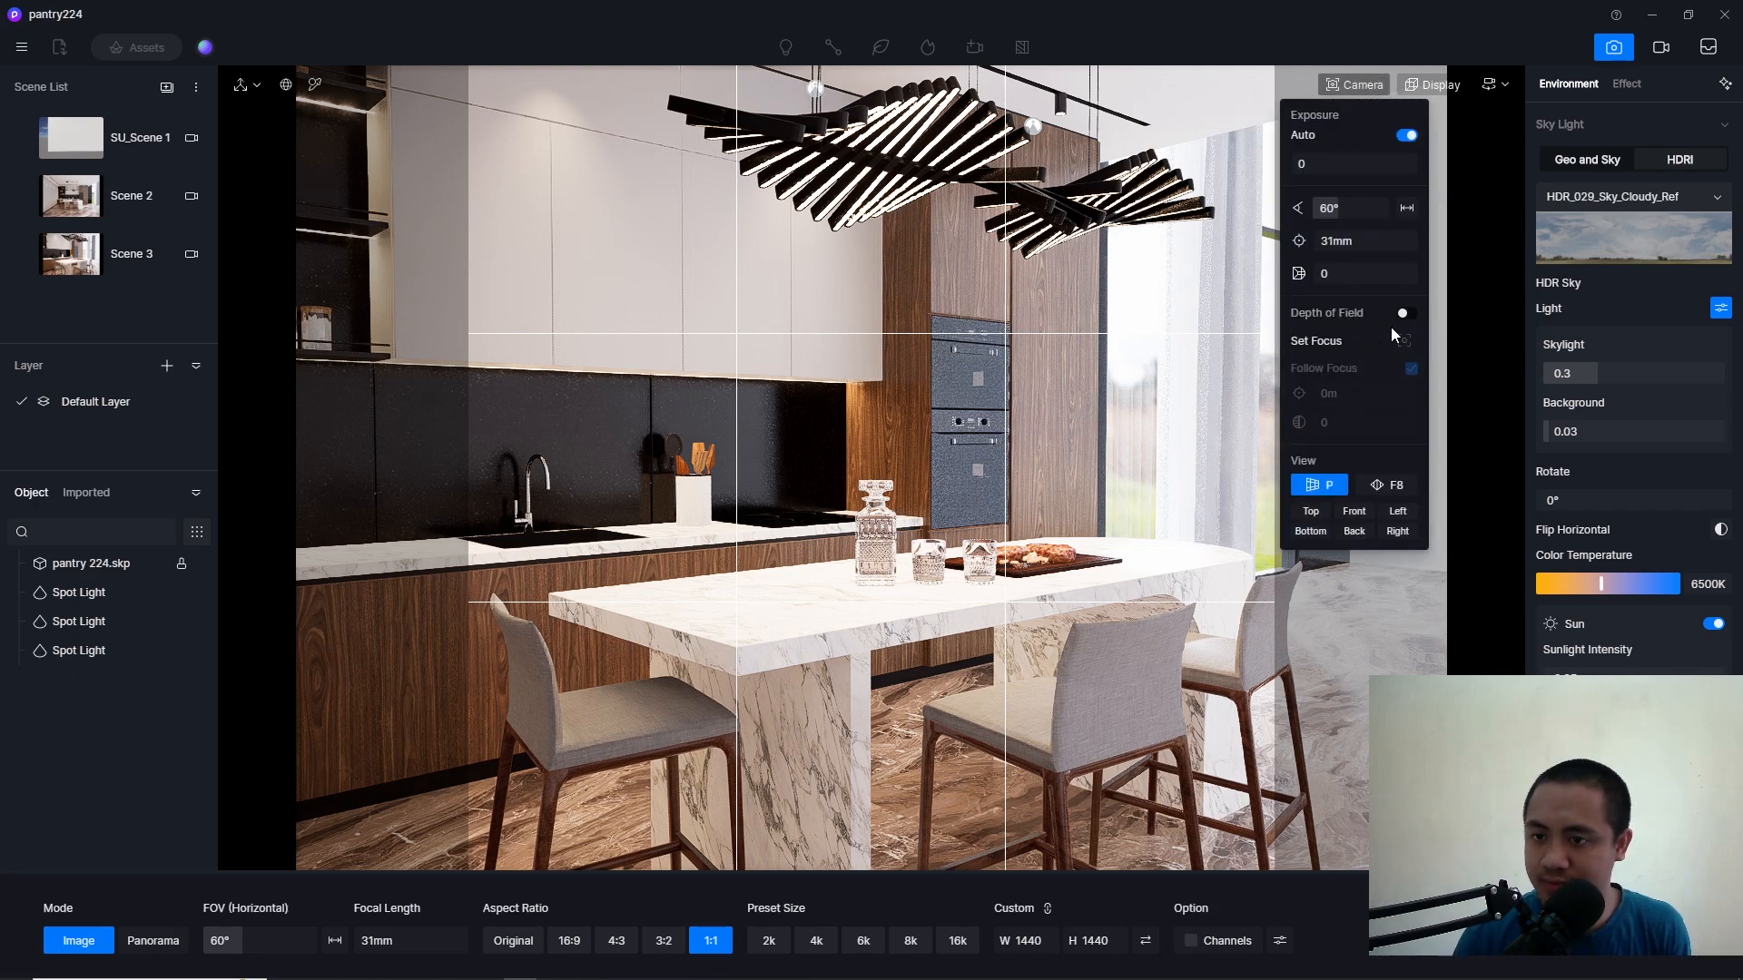
click(1285, 33)
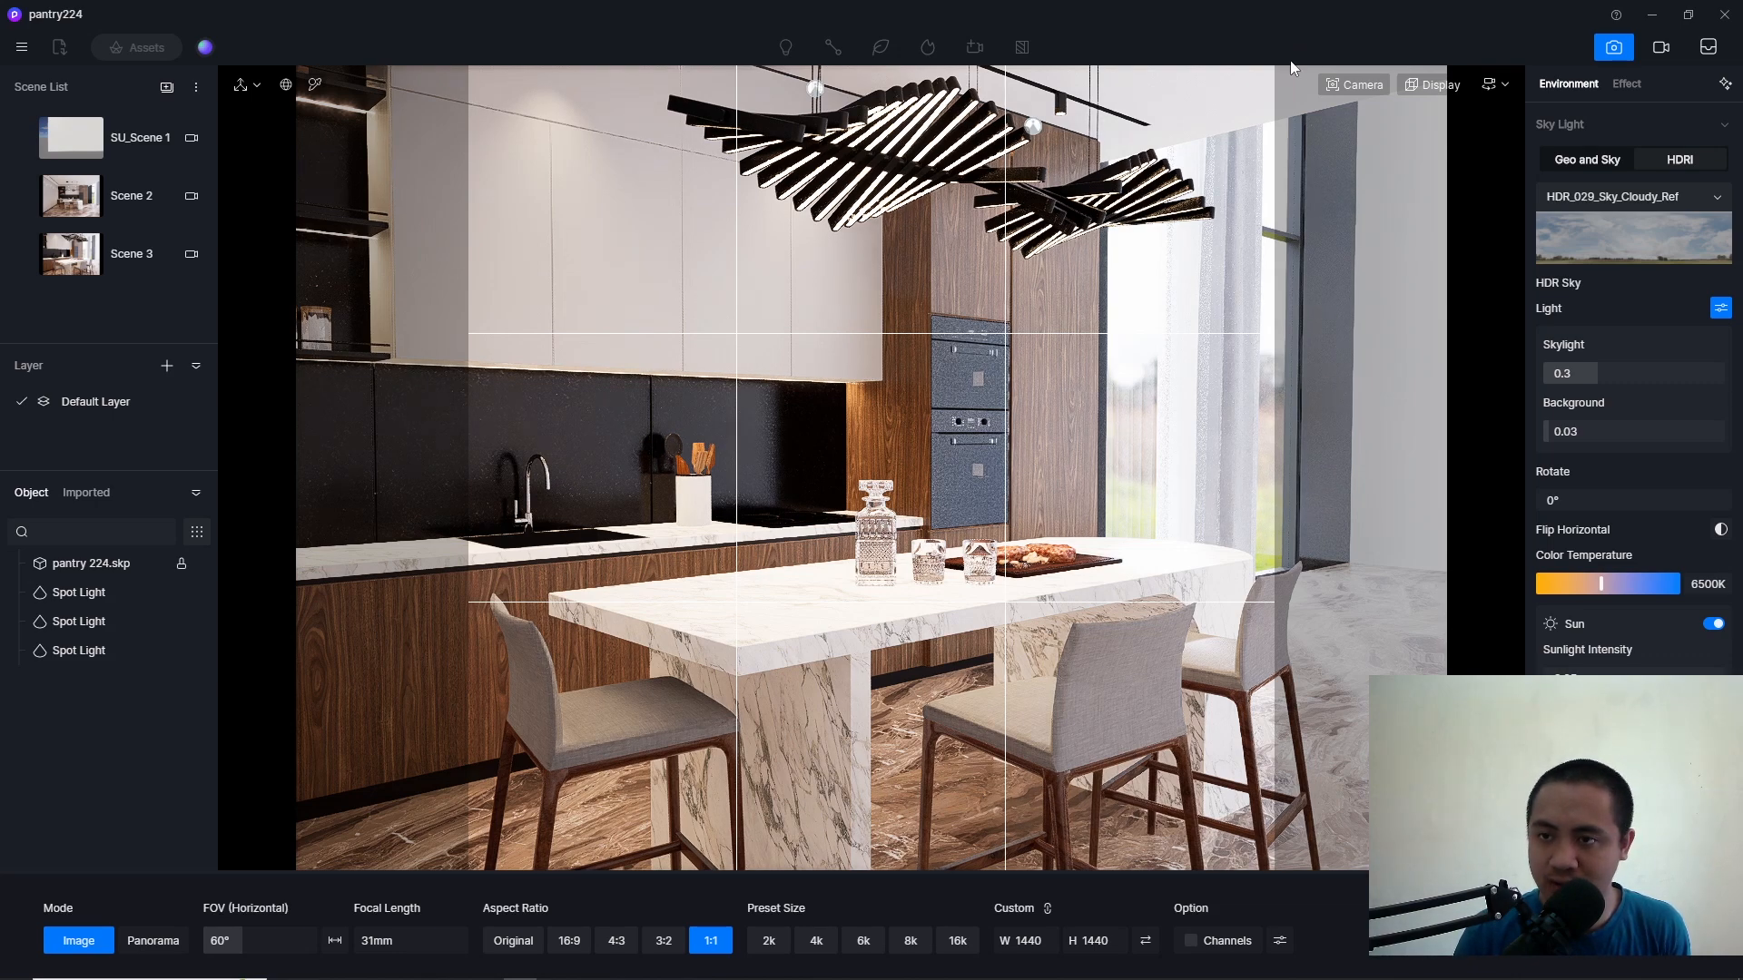
Step: Try depth of field focused on the glass decanter with blur strengths of 1.1 and 10
click(1347, 91)
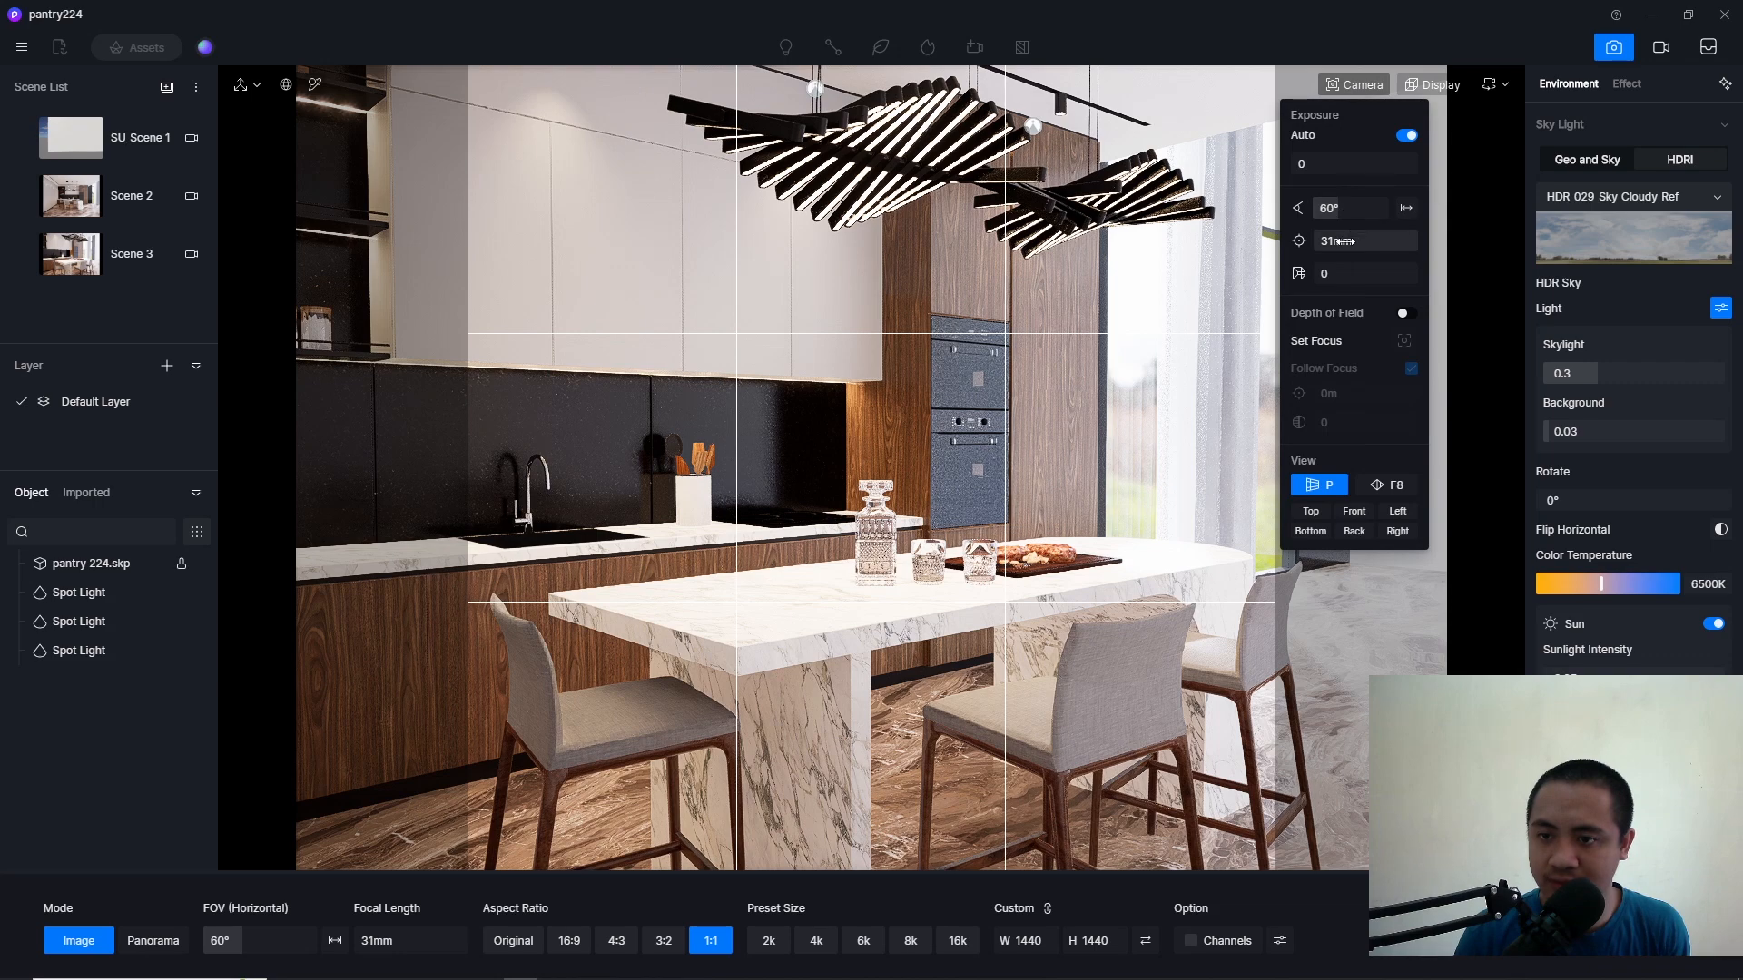
click(1406, 313)
click(1404, 341)
click(879, 545)
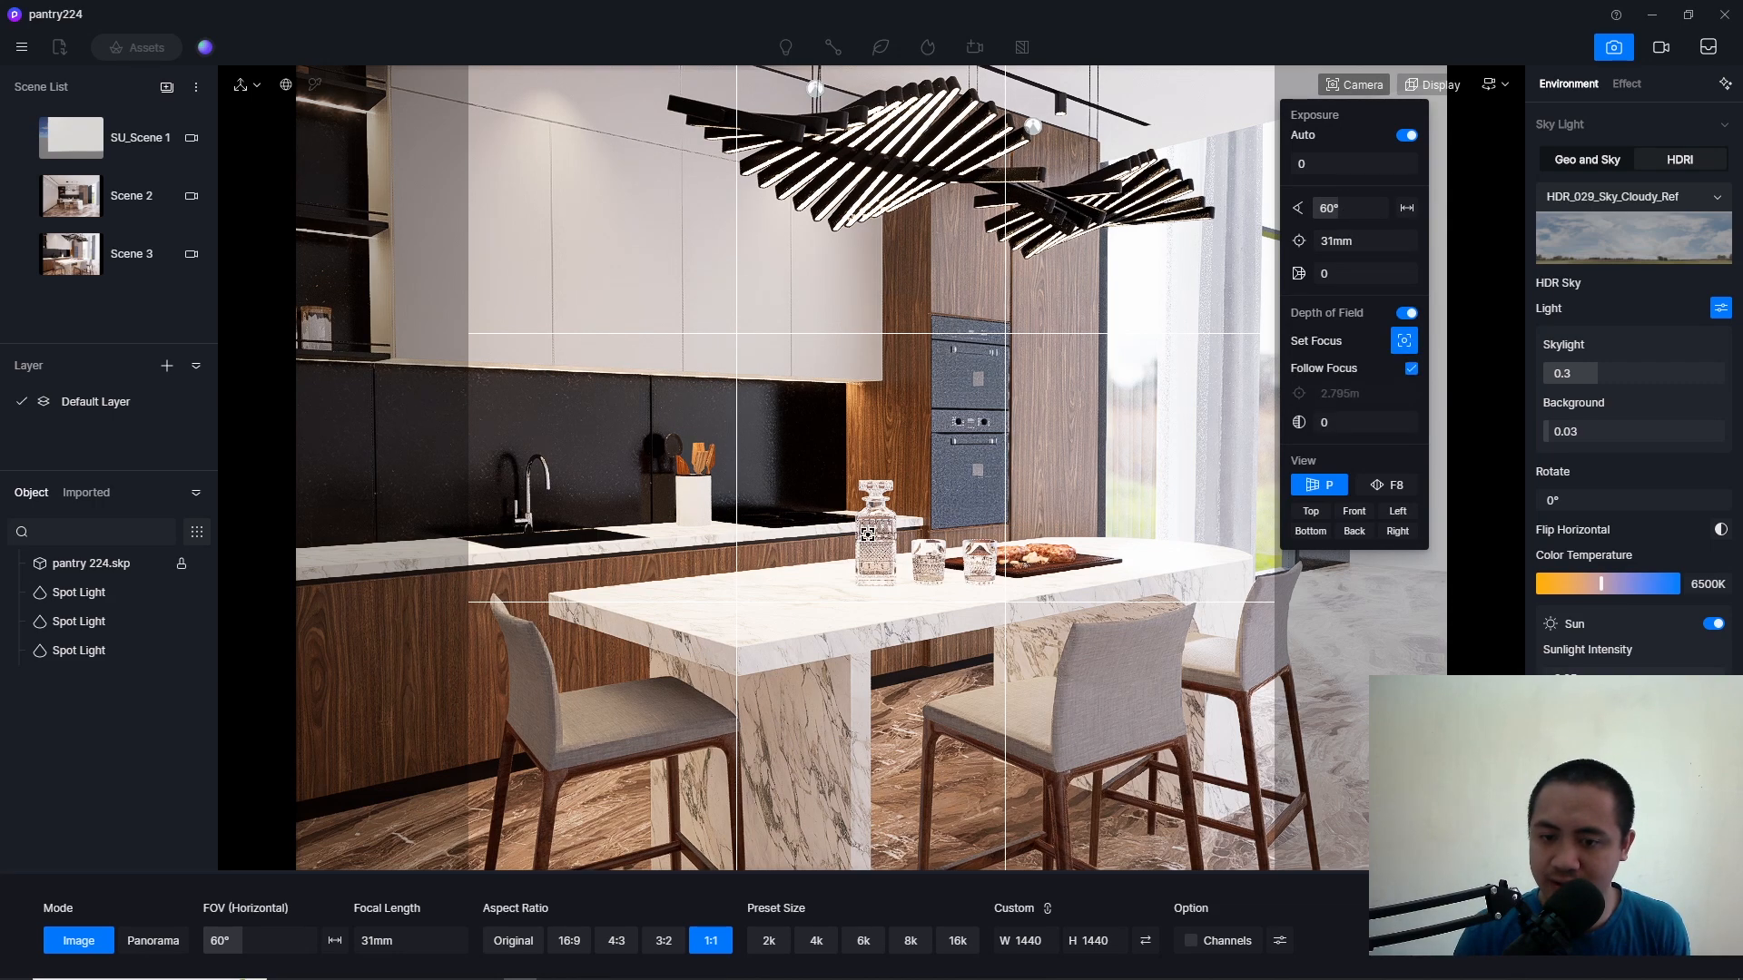
drag(1324, 423, 1483, 408)
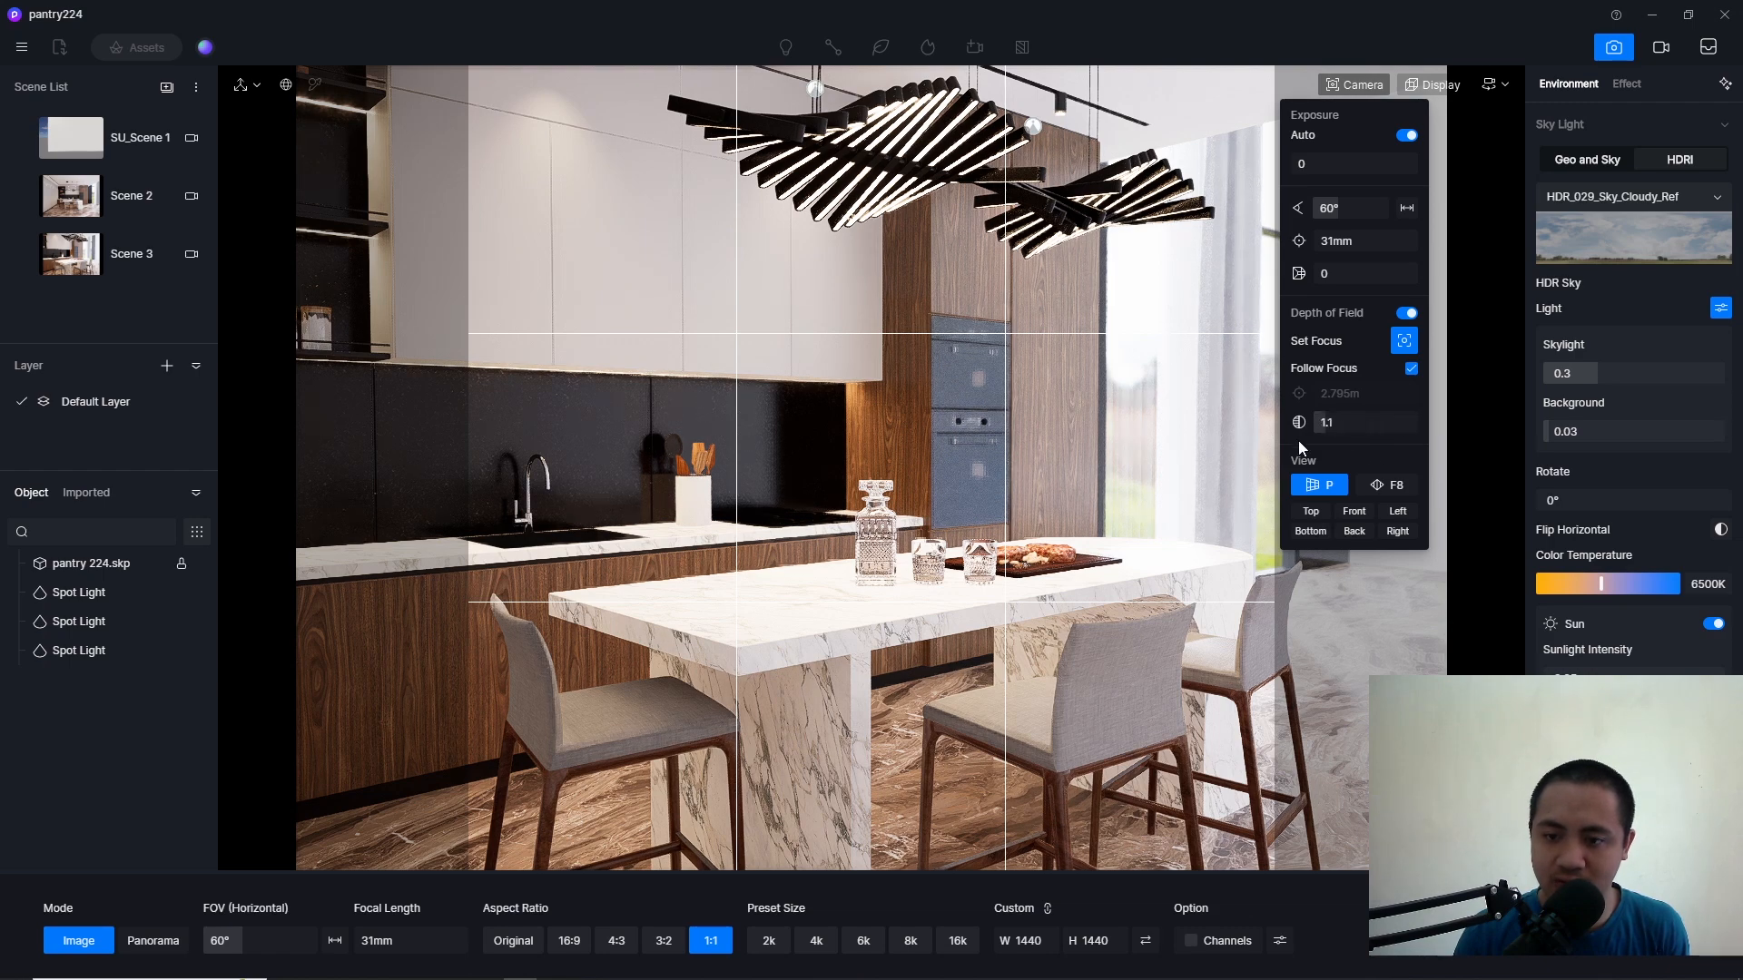
drag(1490, 432, 1550, 448)
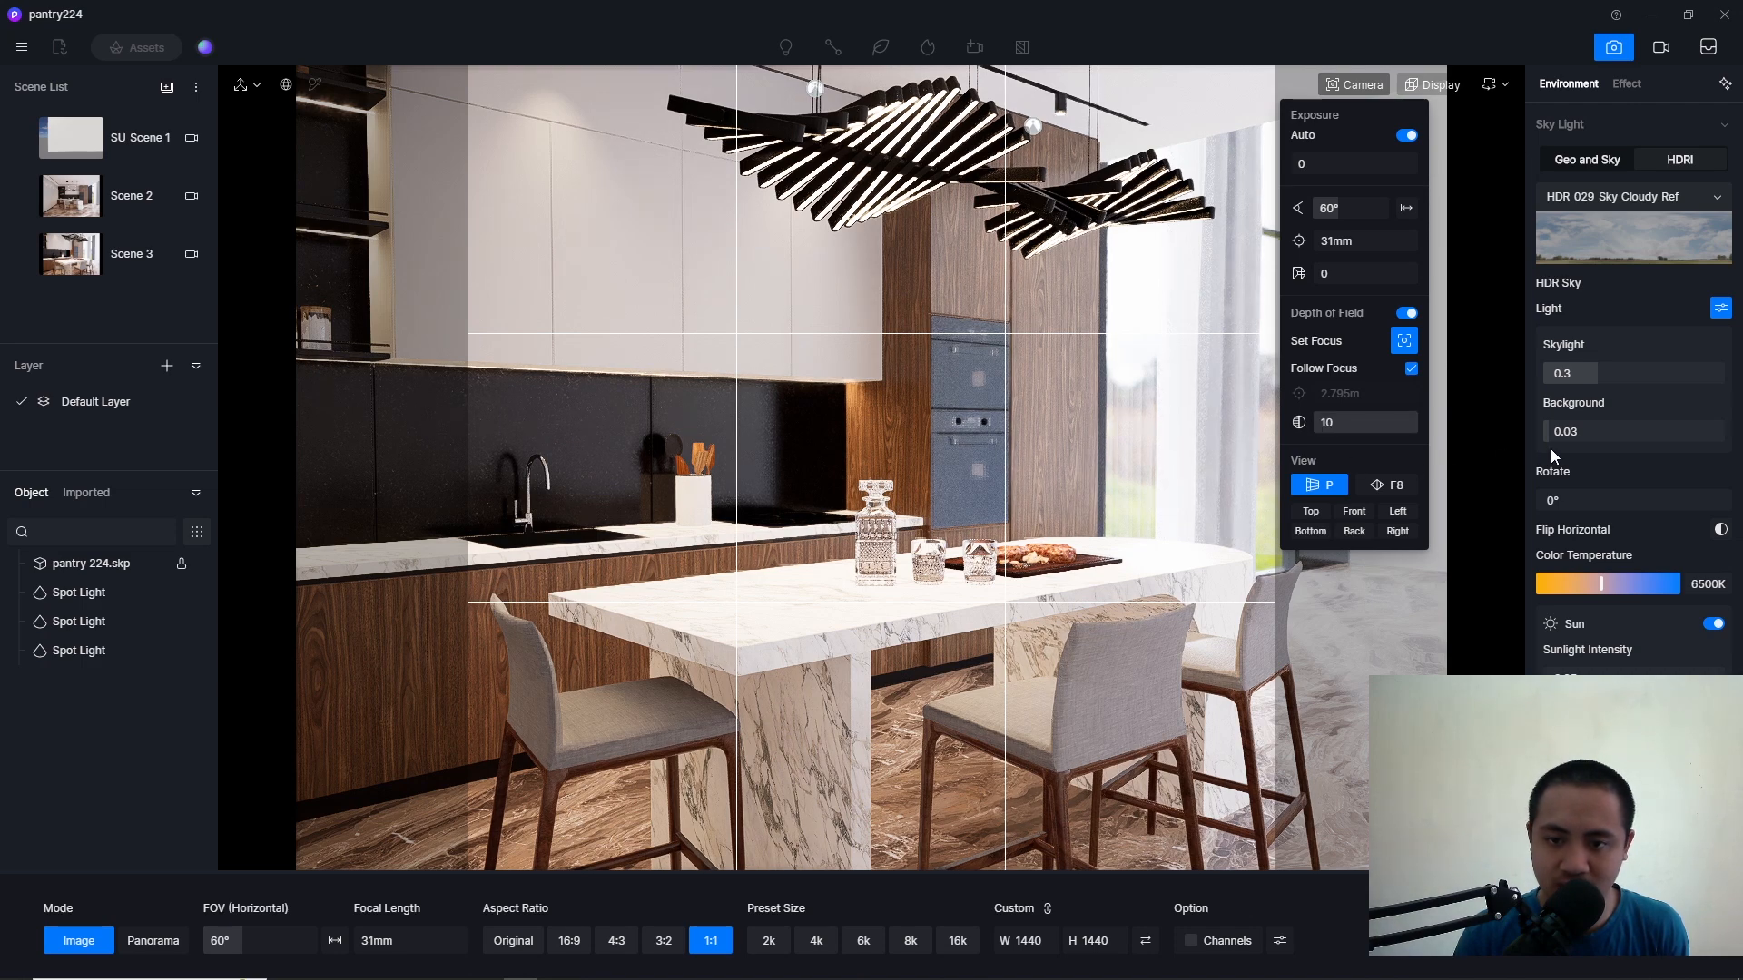
drag(1550, 448, 1167, 456)
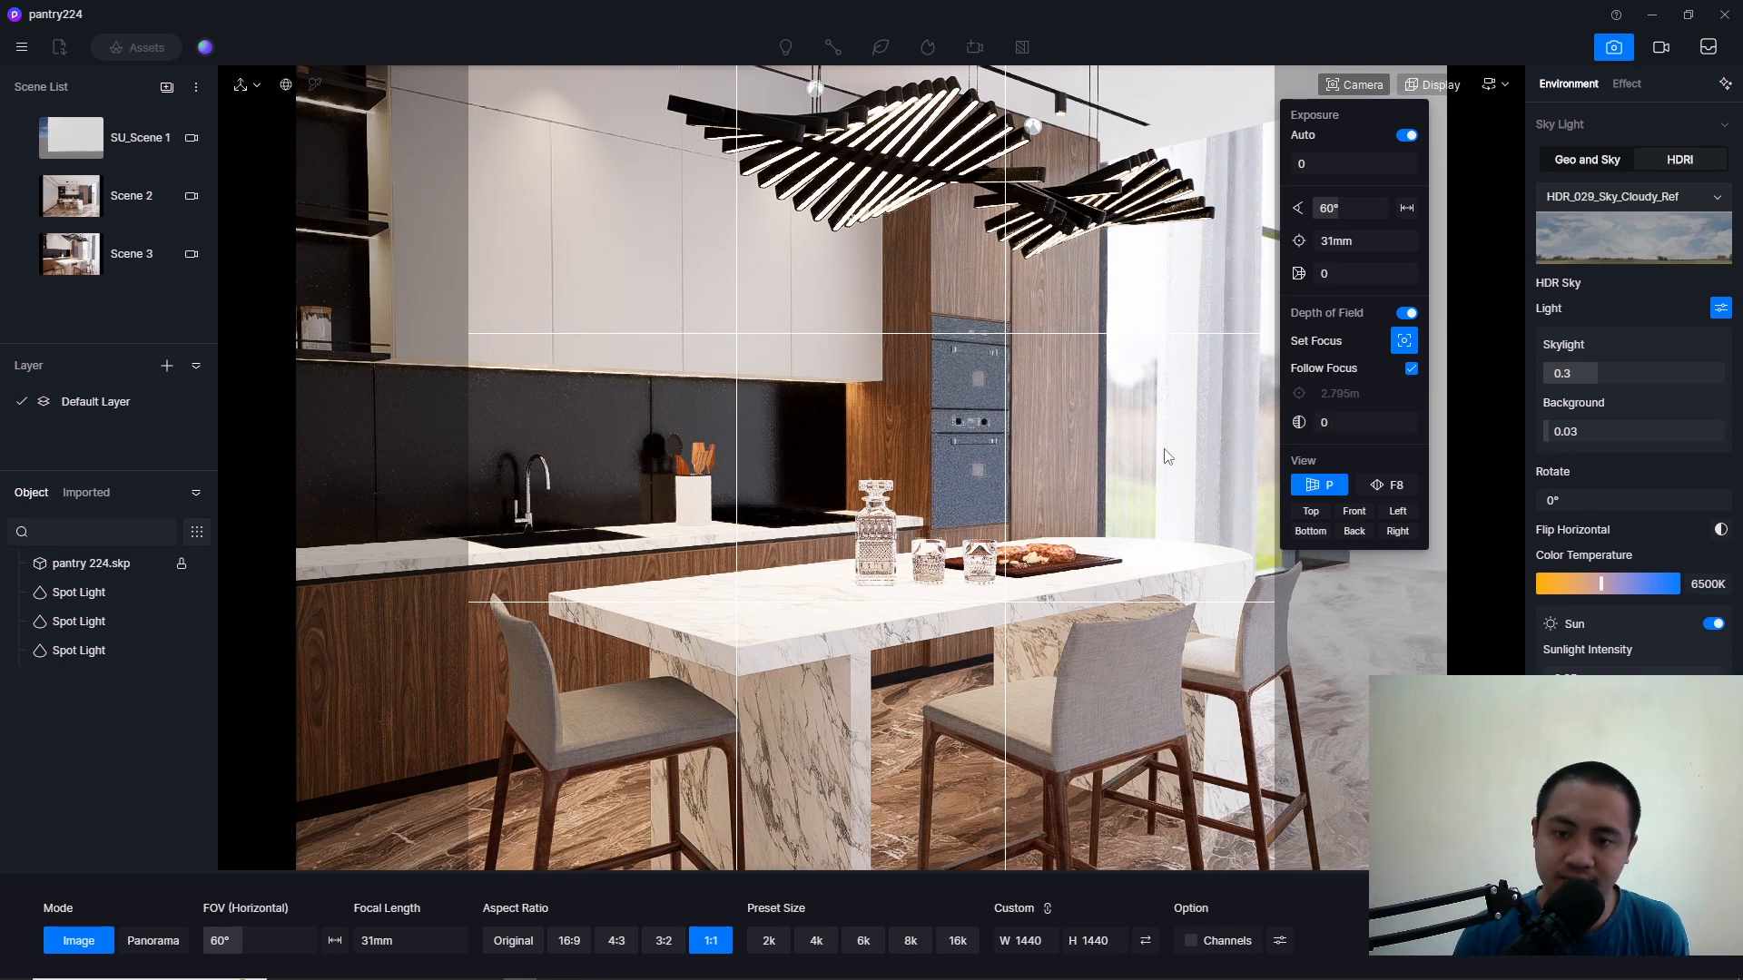
click(1404, 313)
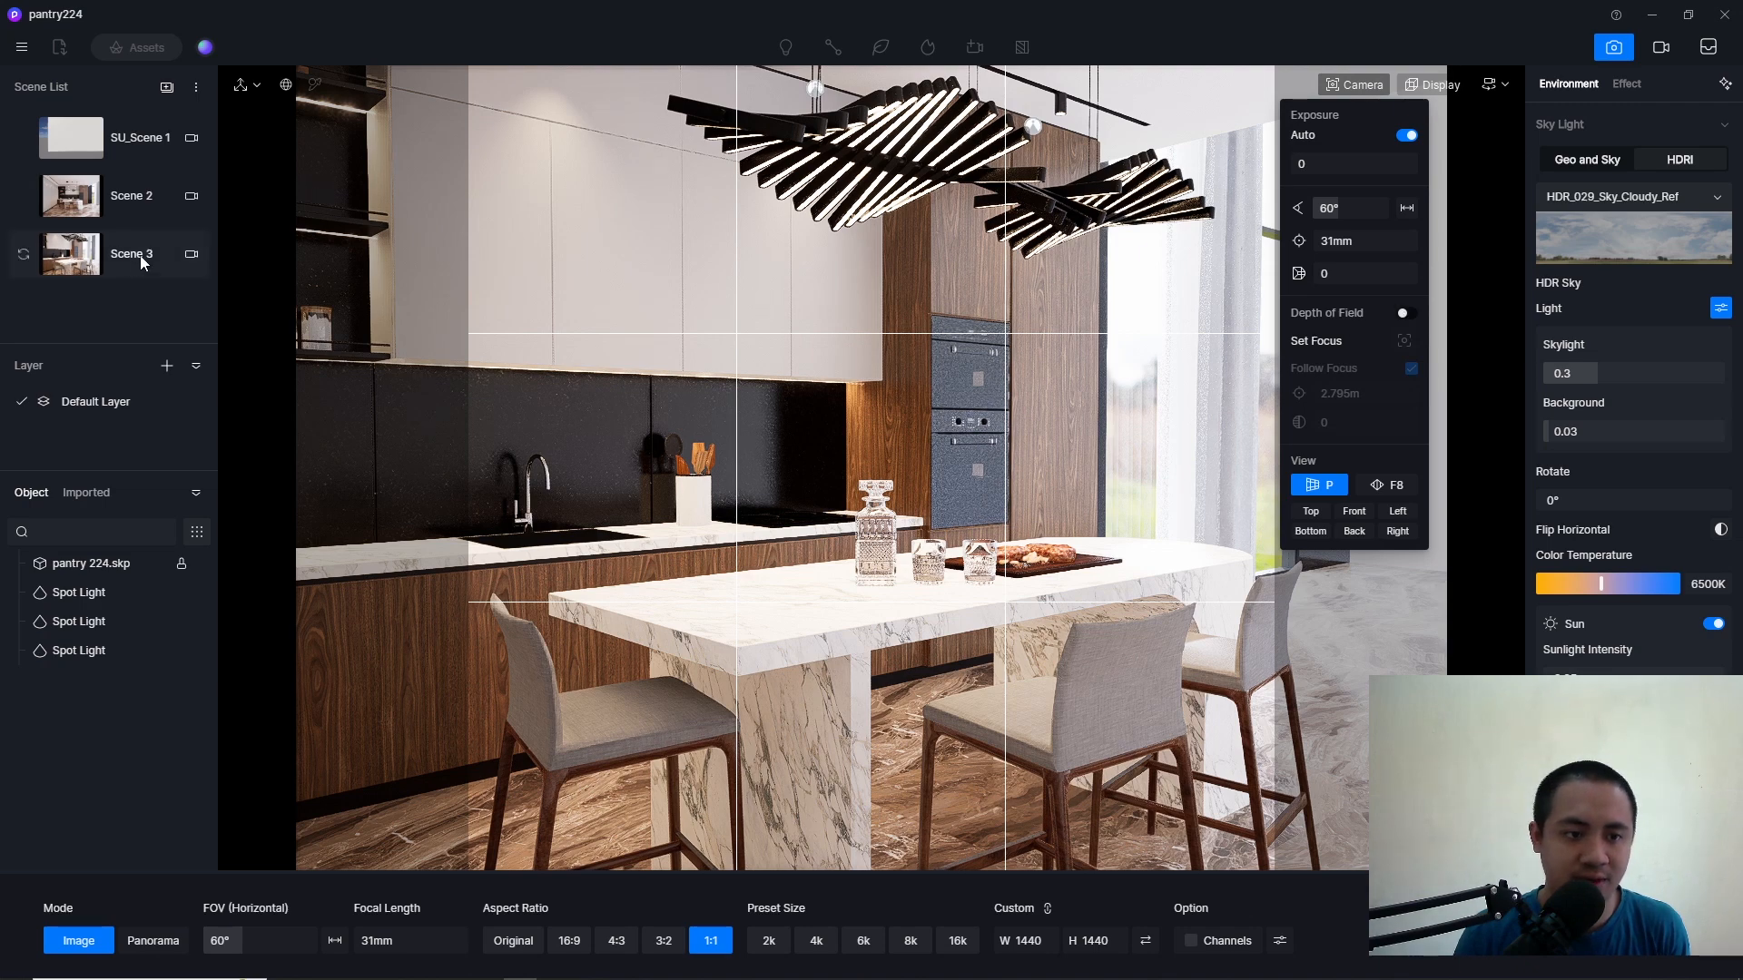
Step: Update Scene 3 with the current view and save the project
click(28, 257)
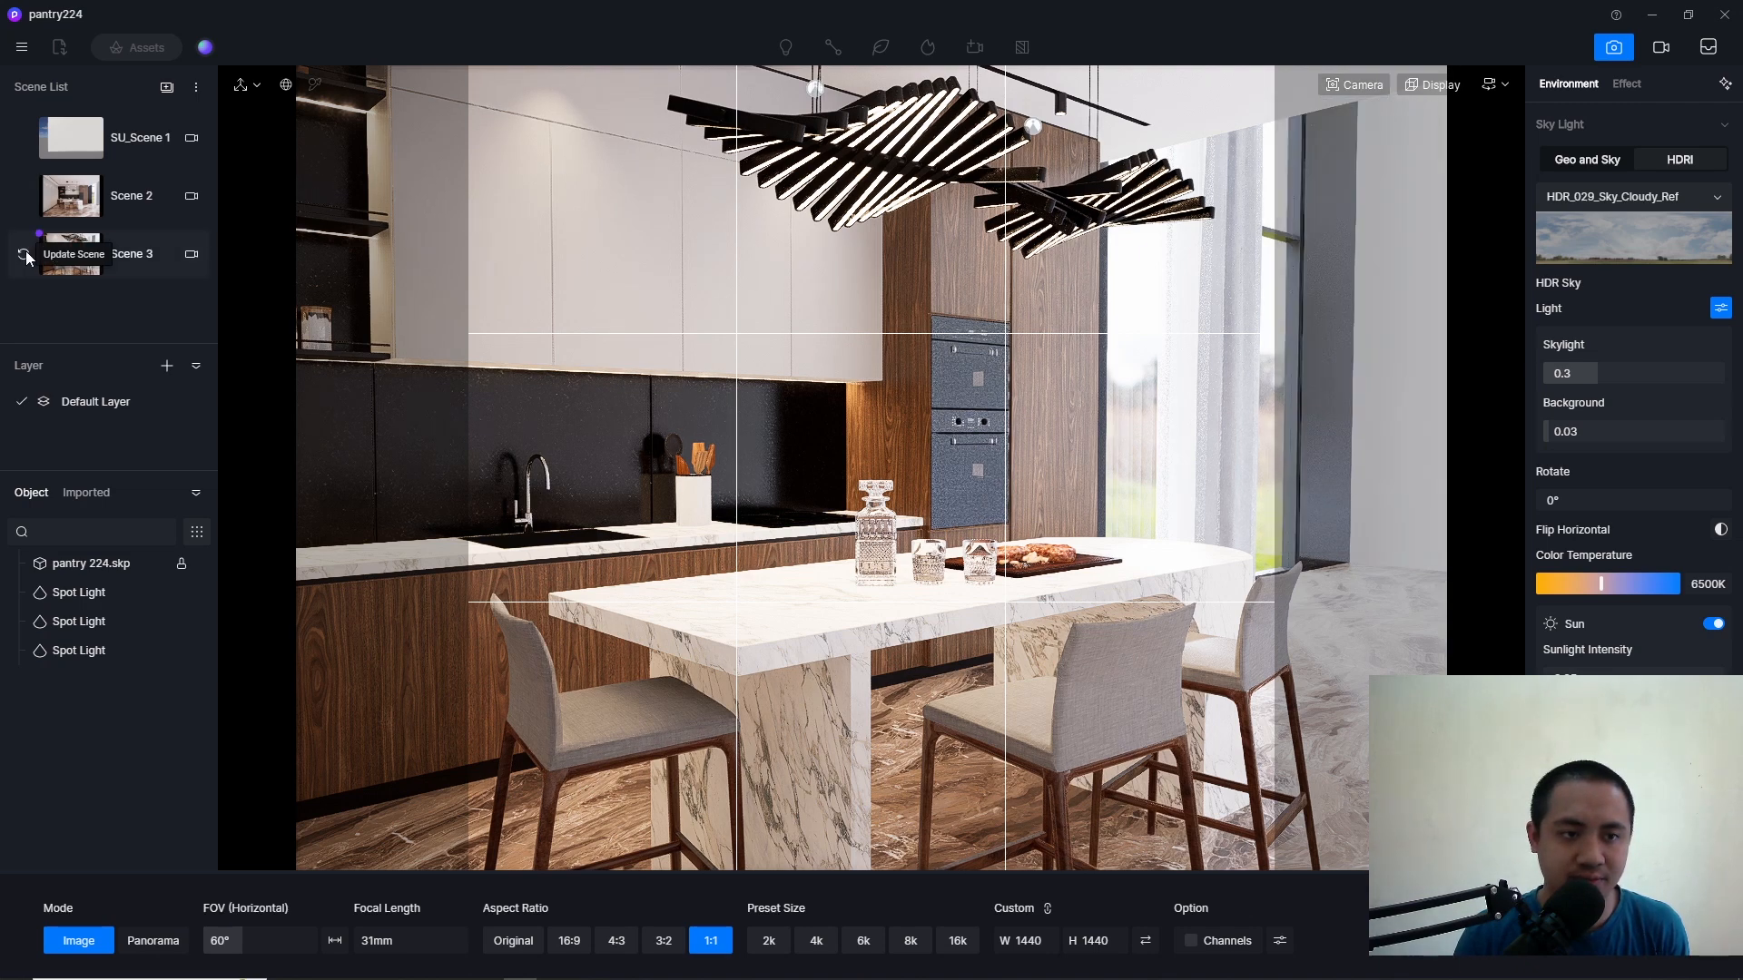
click(23, 50)
mouse_move(149, 82)
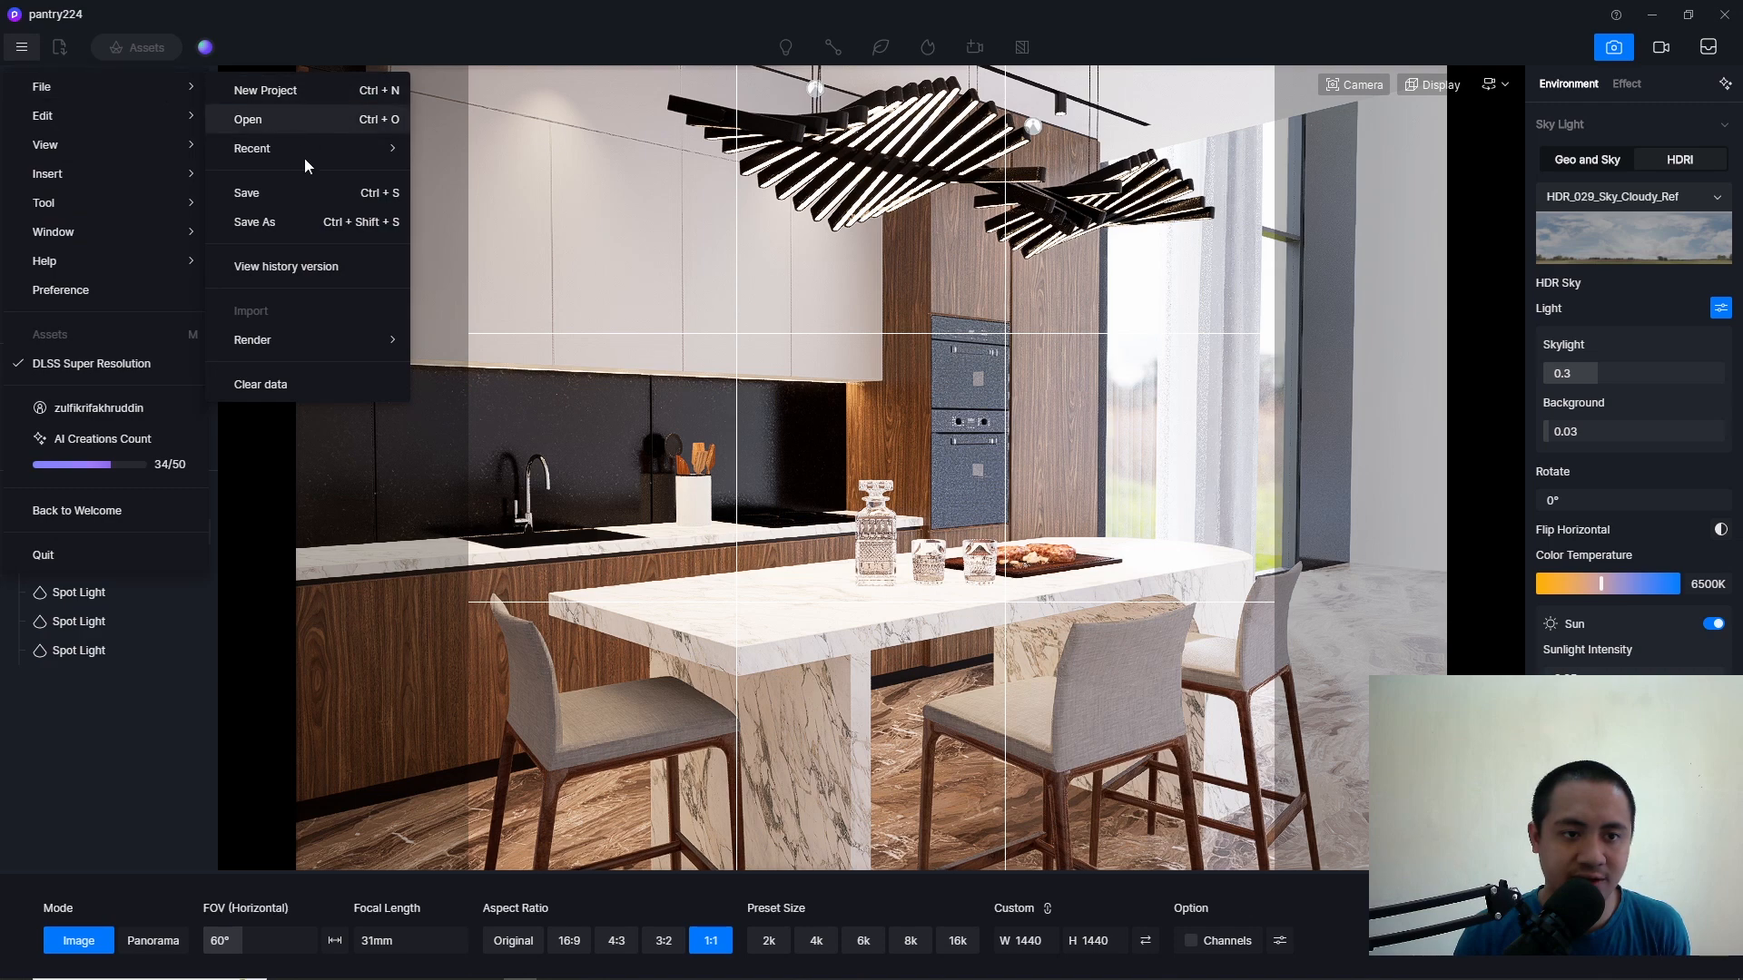
click(259, 193)
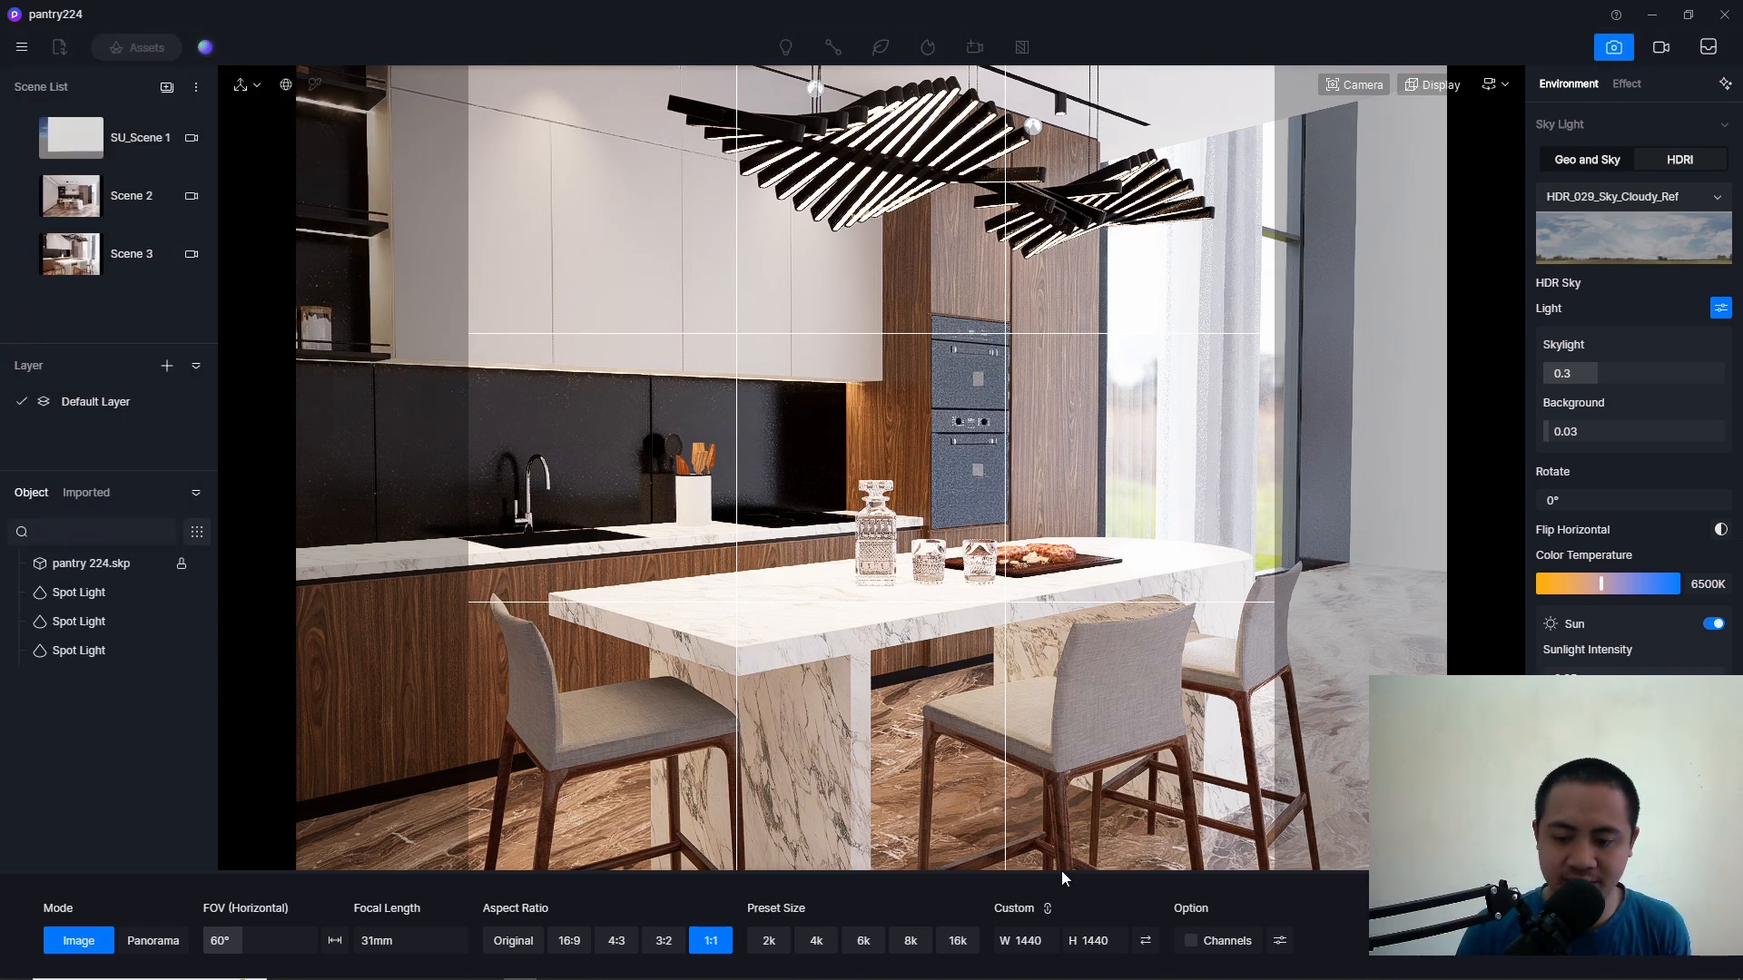
Step: Set the custom image size to 1080 × 1080 and render the view as a PNG into the output folder
double_click(1032, 941)
text(10)
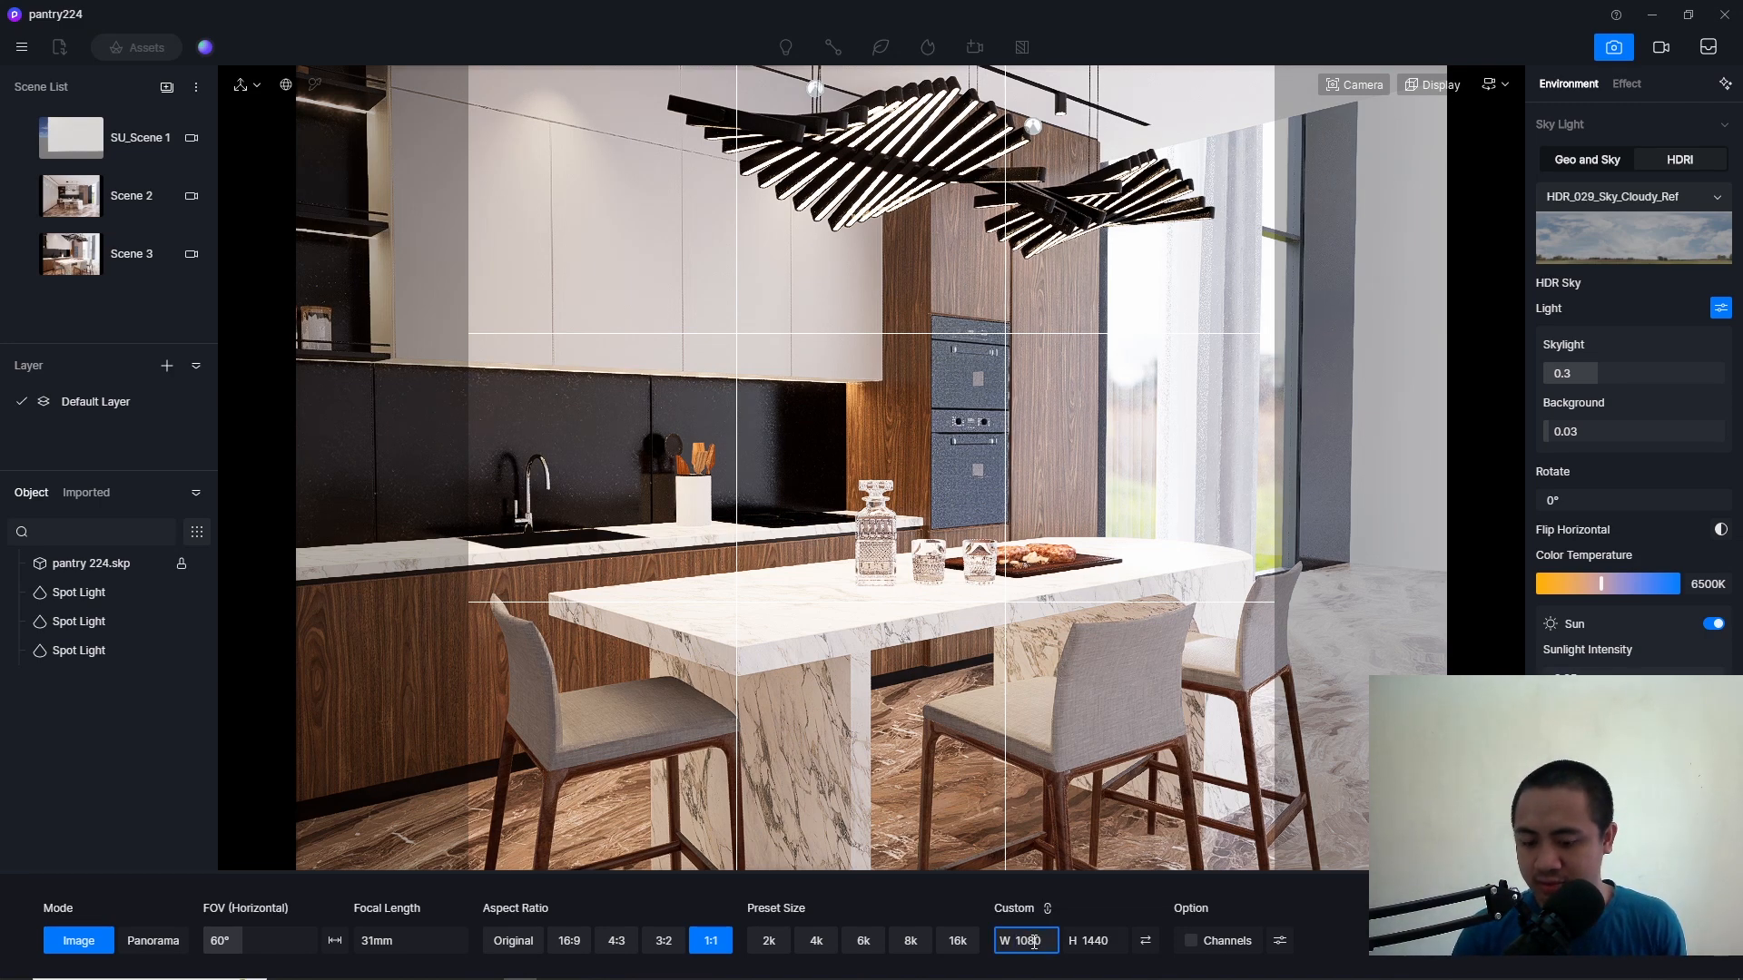
text(80)
key(Return)
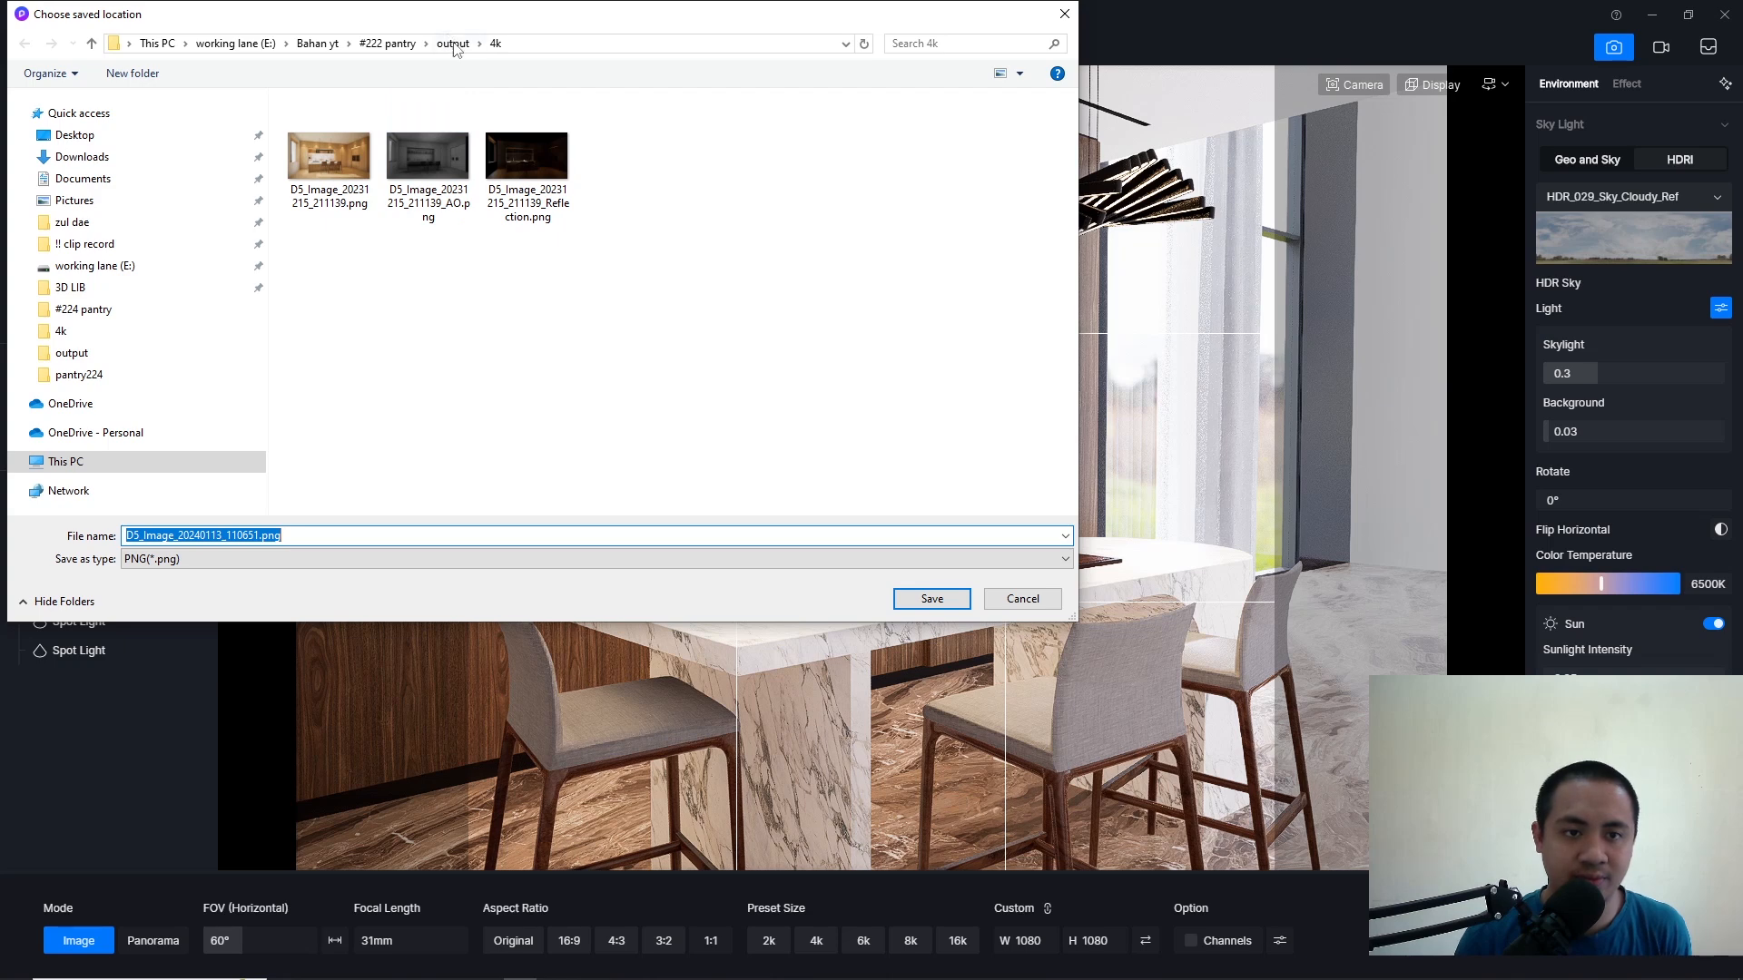
click(453, 44)
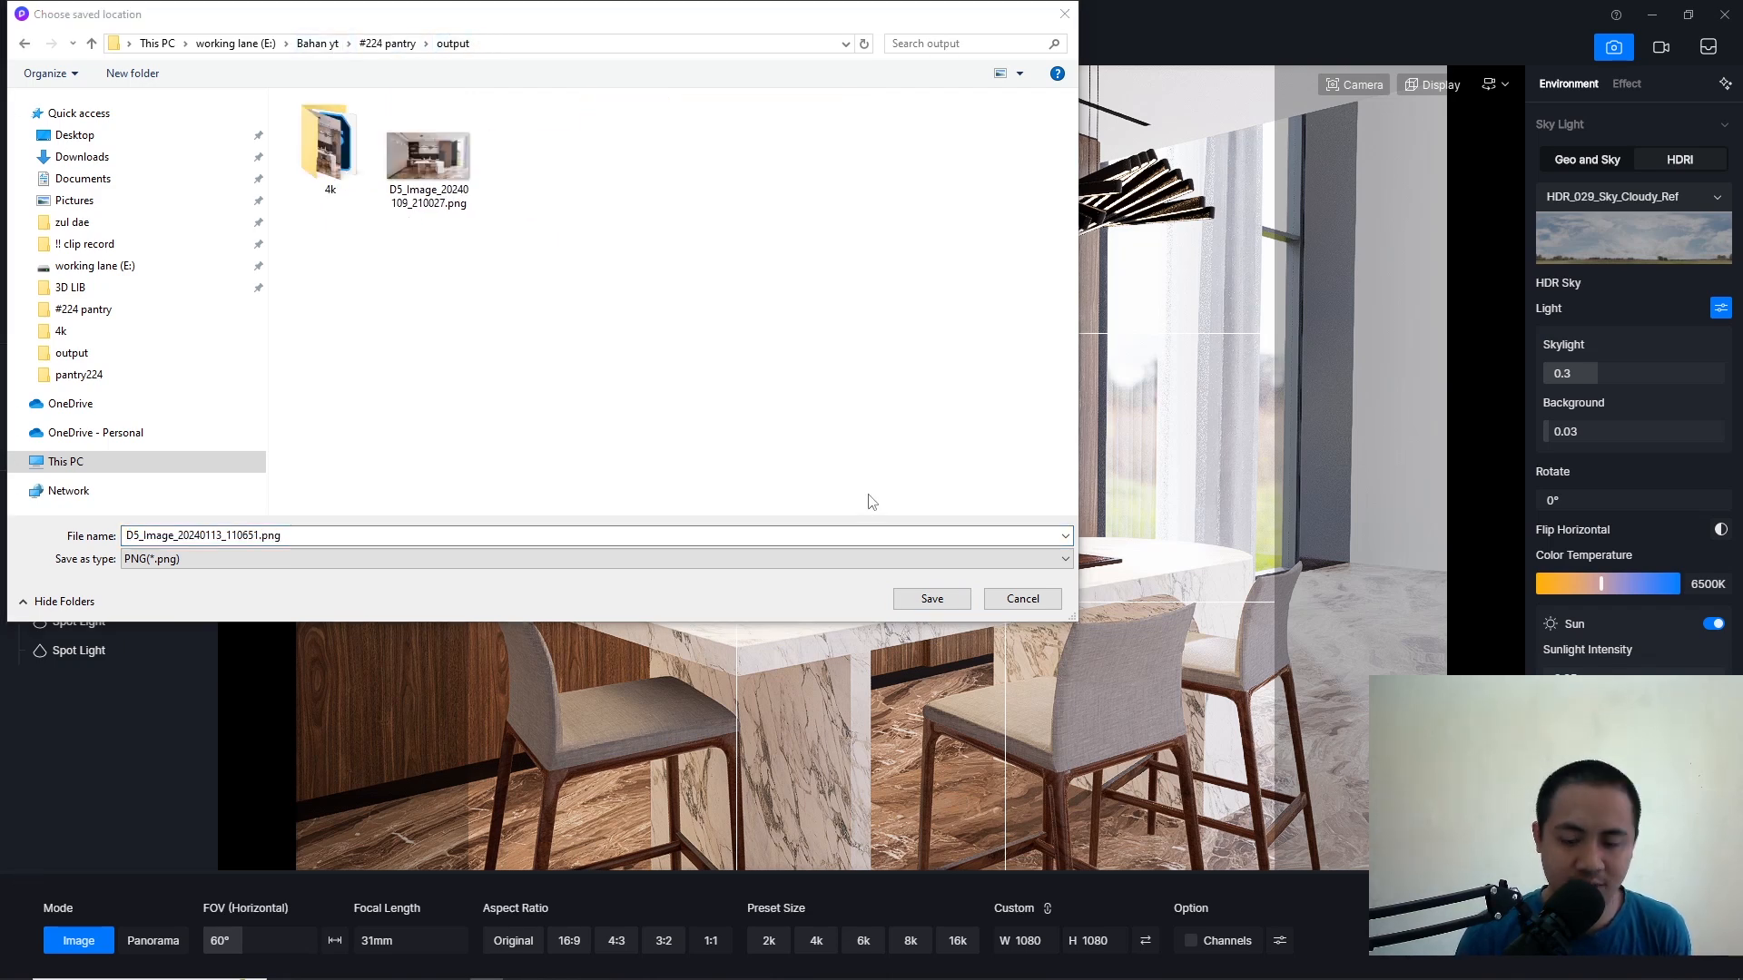
click(931, 604)
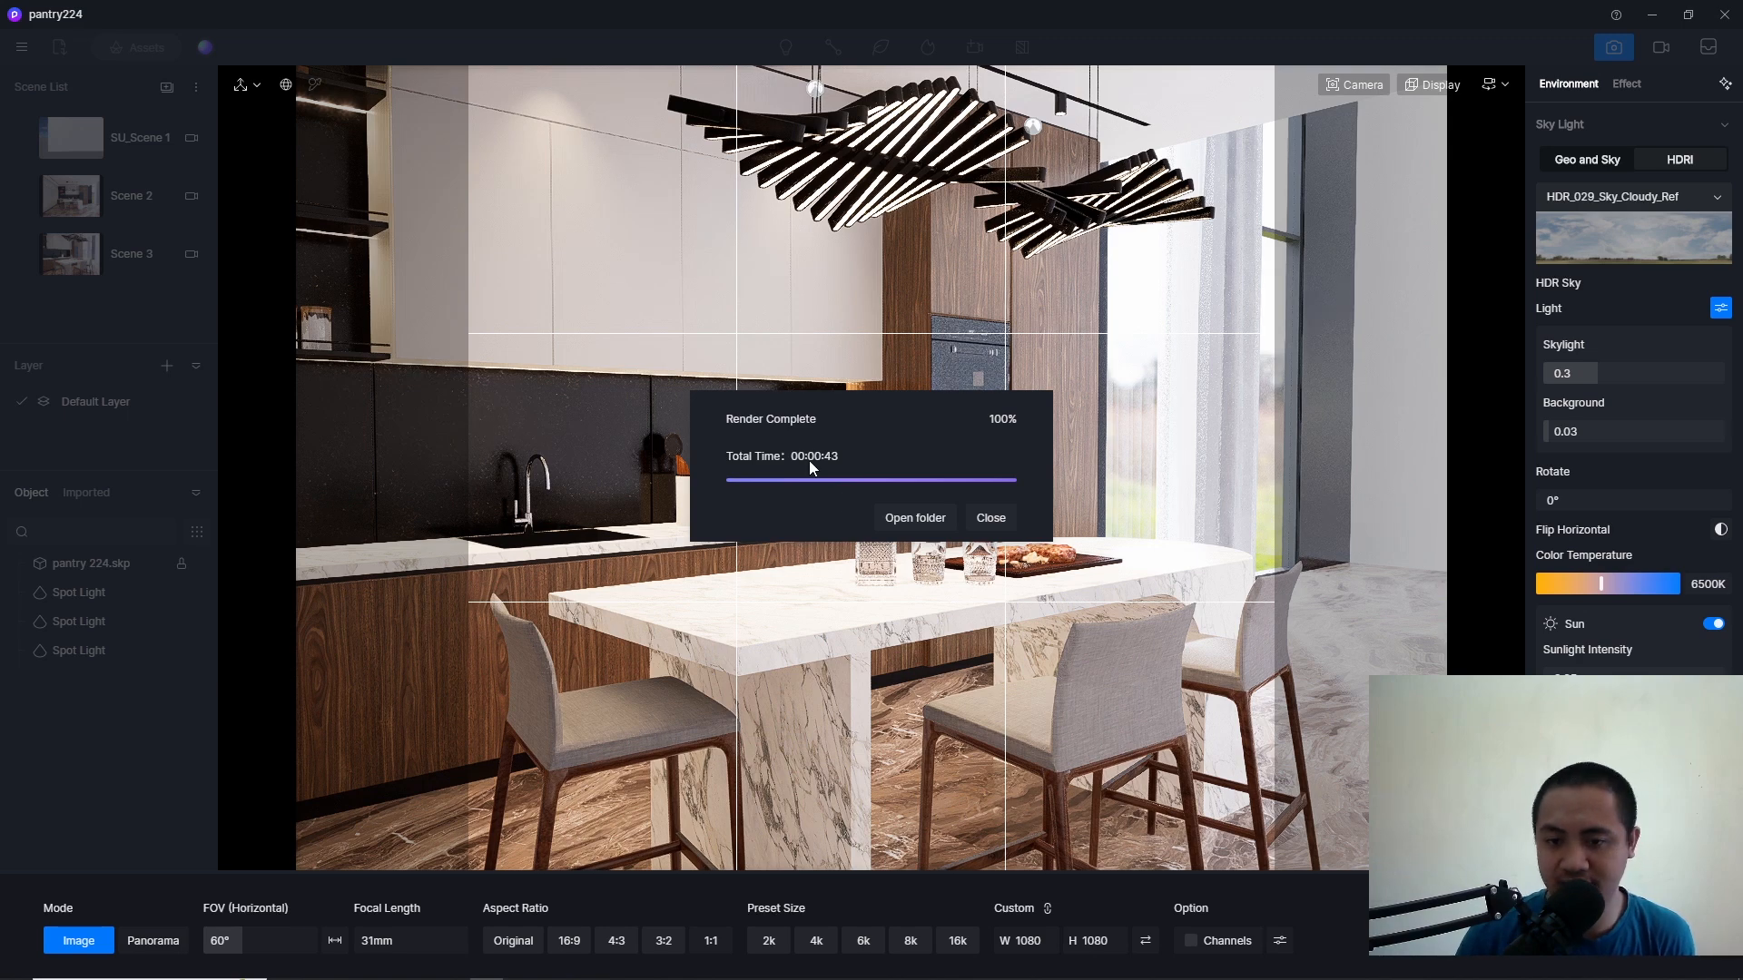
Step: Open the render's destination folder and view the finished image
click(908, 517)
click(823, 159)
double_click(823, 158)
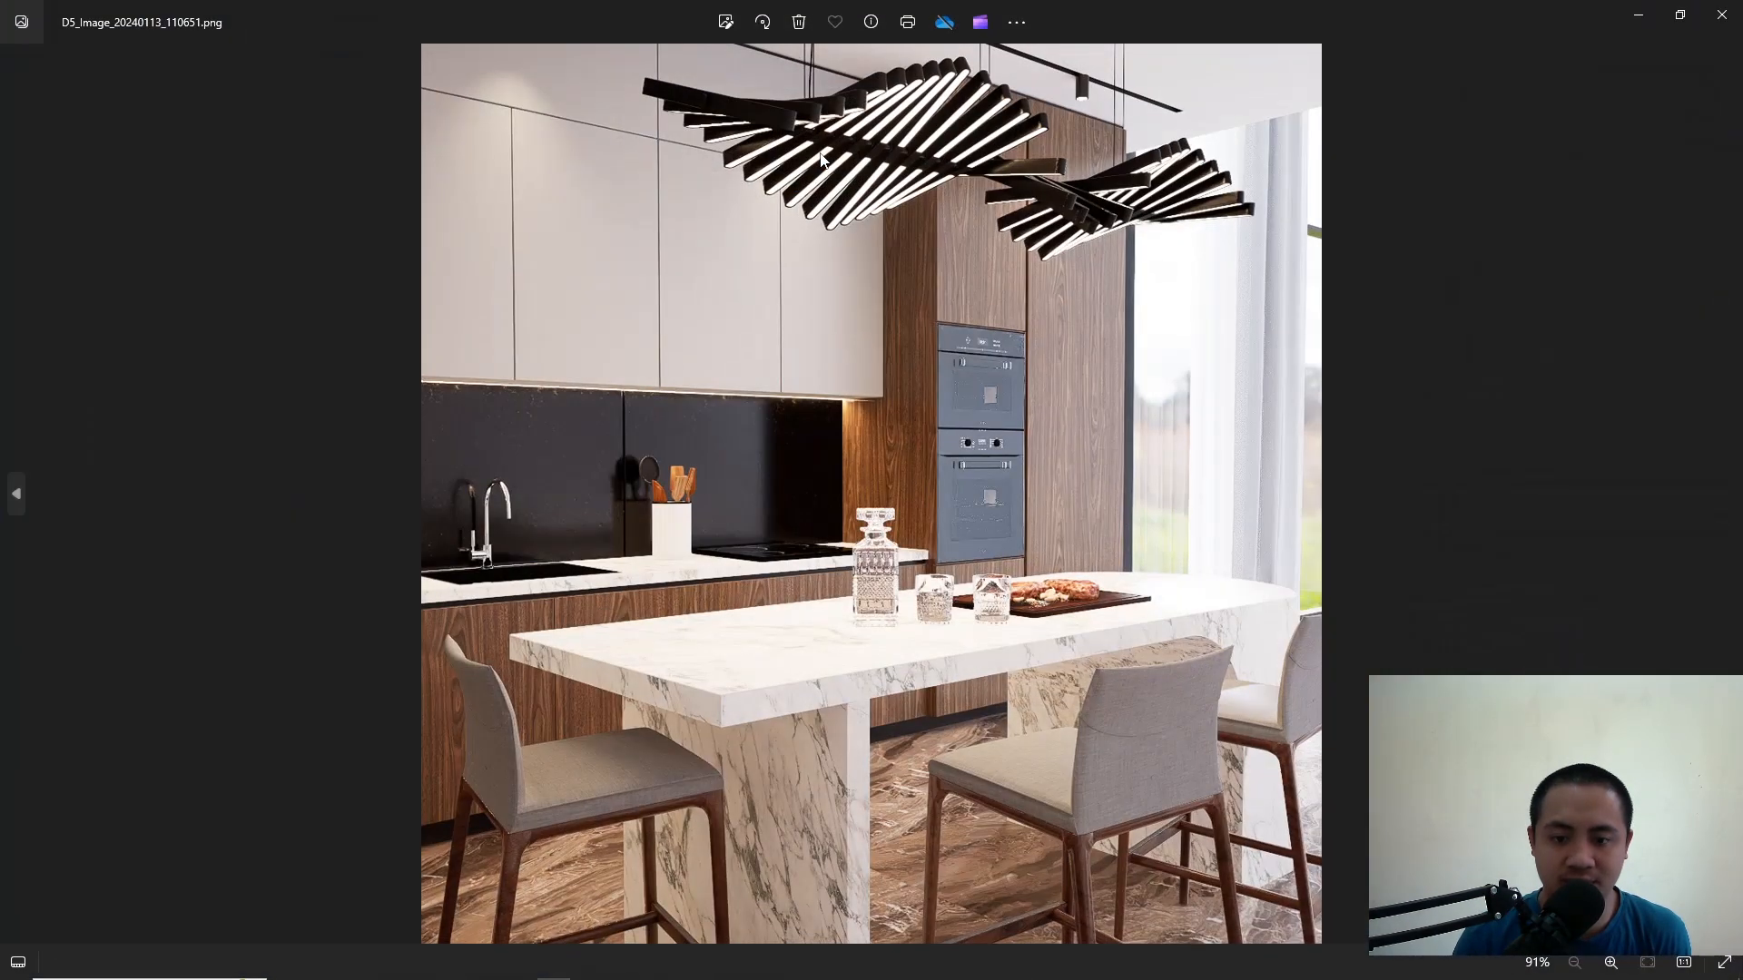
Step: Inspect the marble island up close in the rendered image, and close the image, its folder and the render report
scroll(923, 665, up, 3)
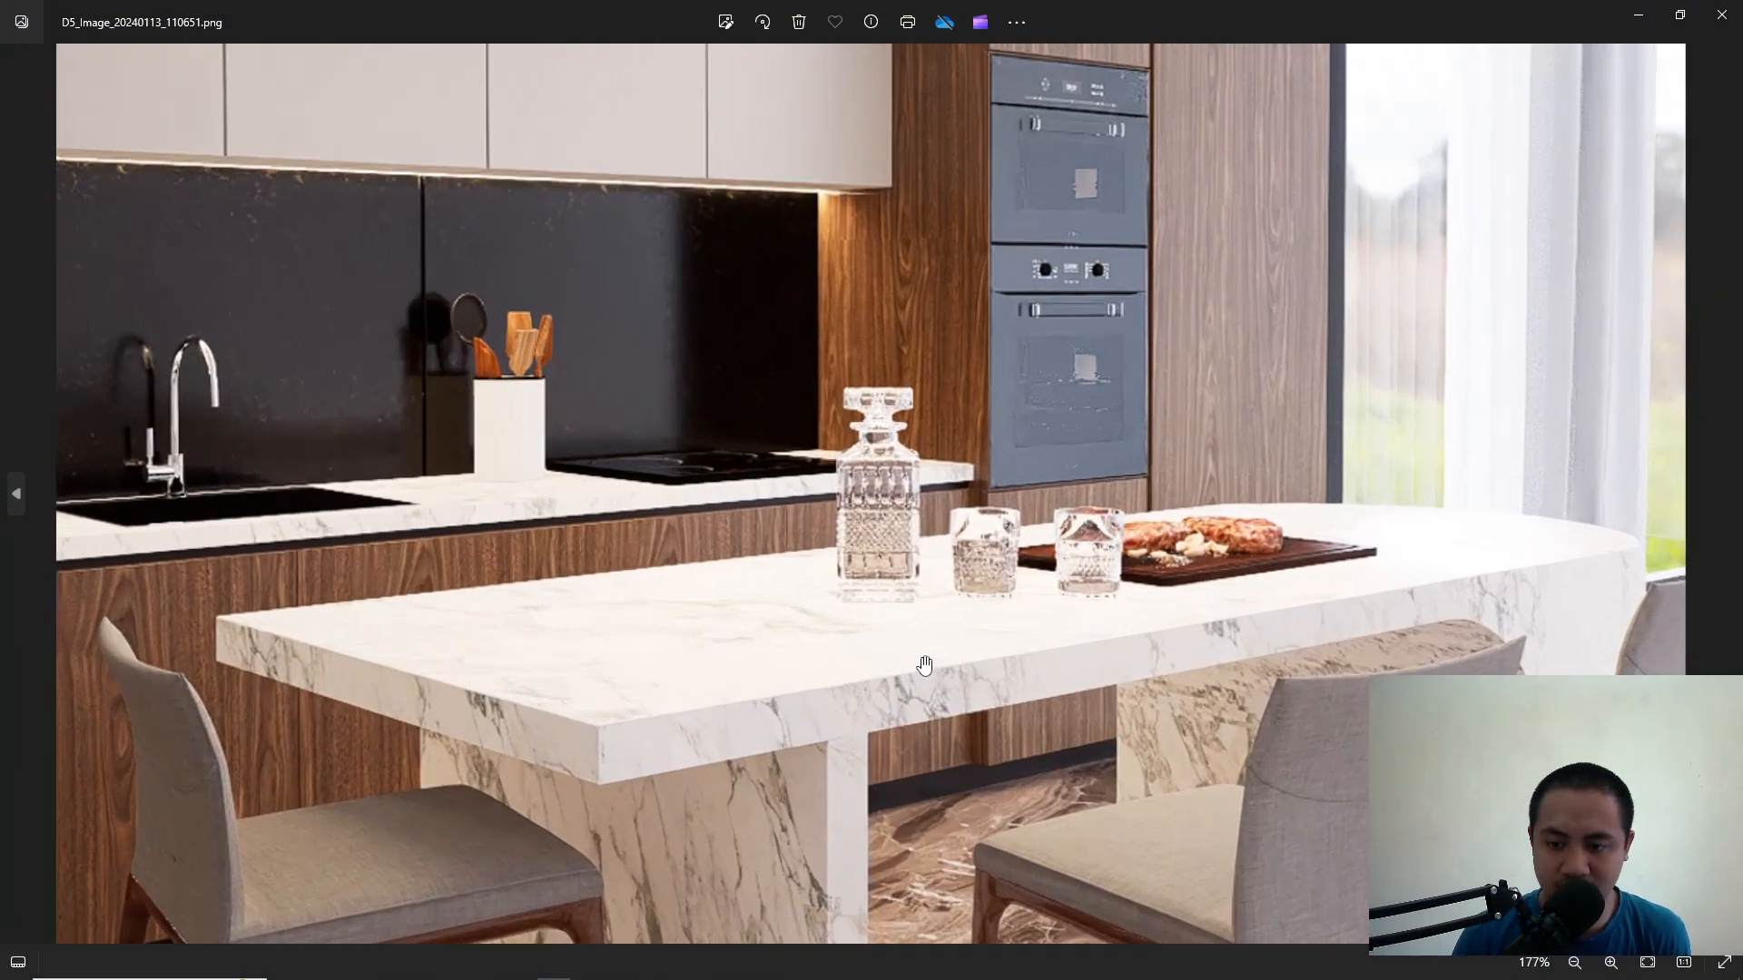
scroll(926, 557, down, 3)
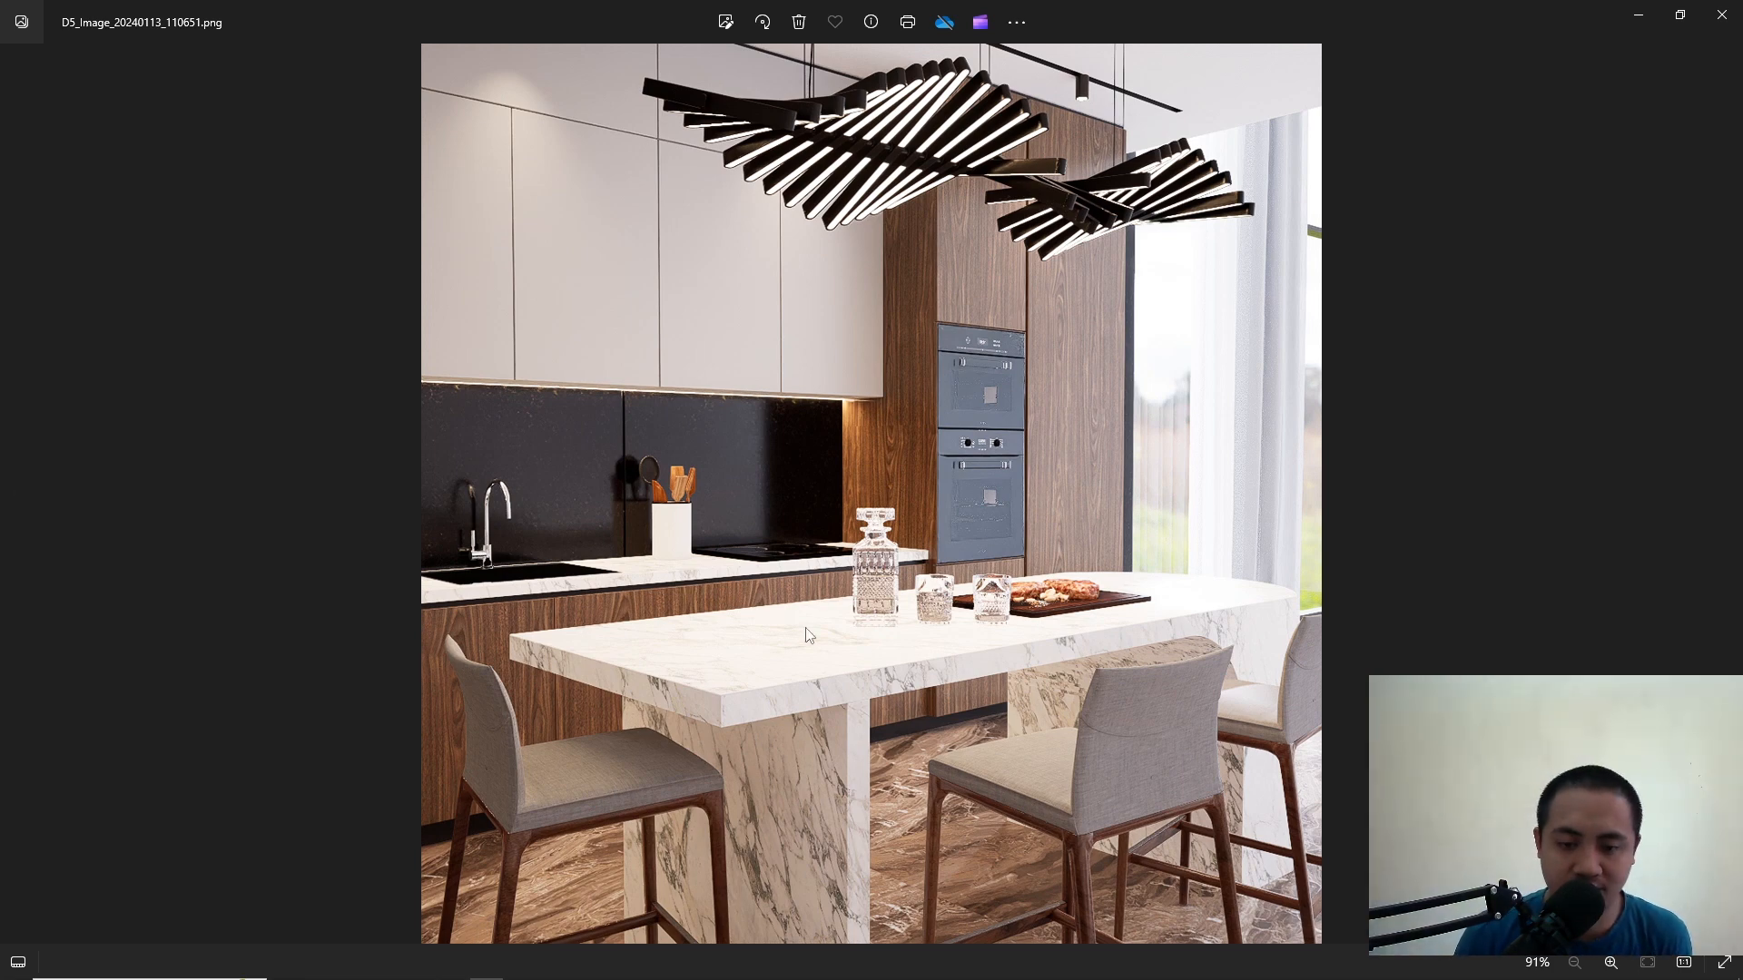
click(1722, 14)
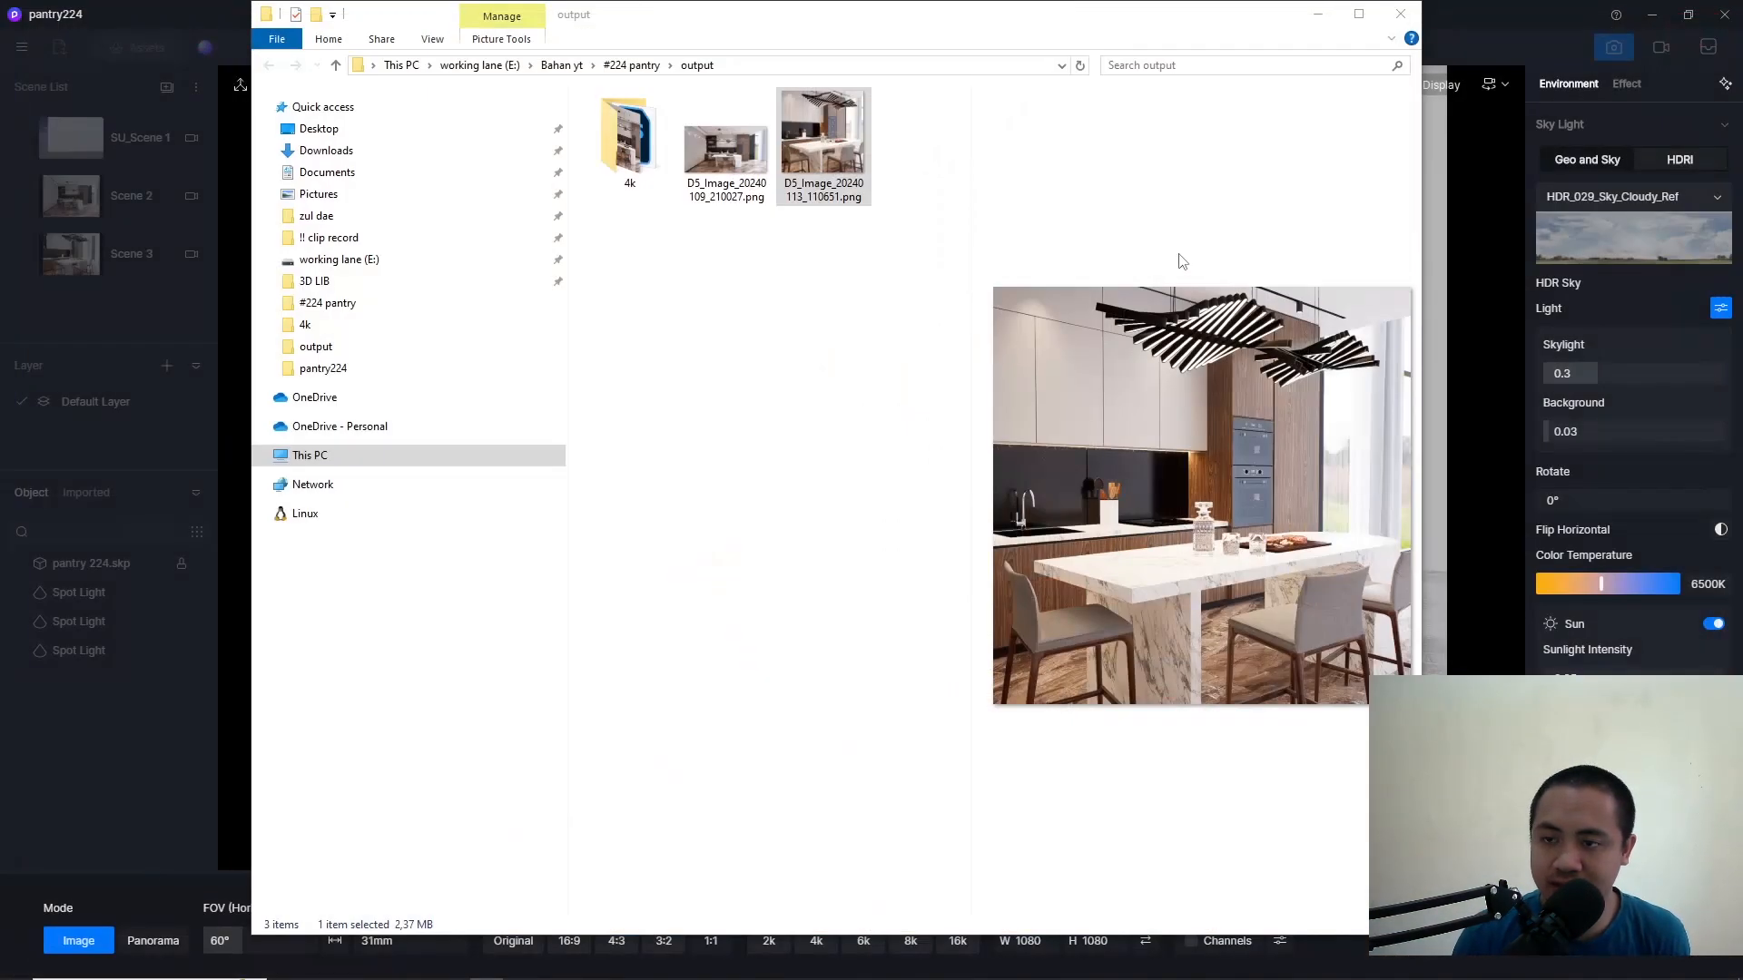
click(1401, 13)
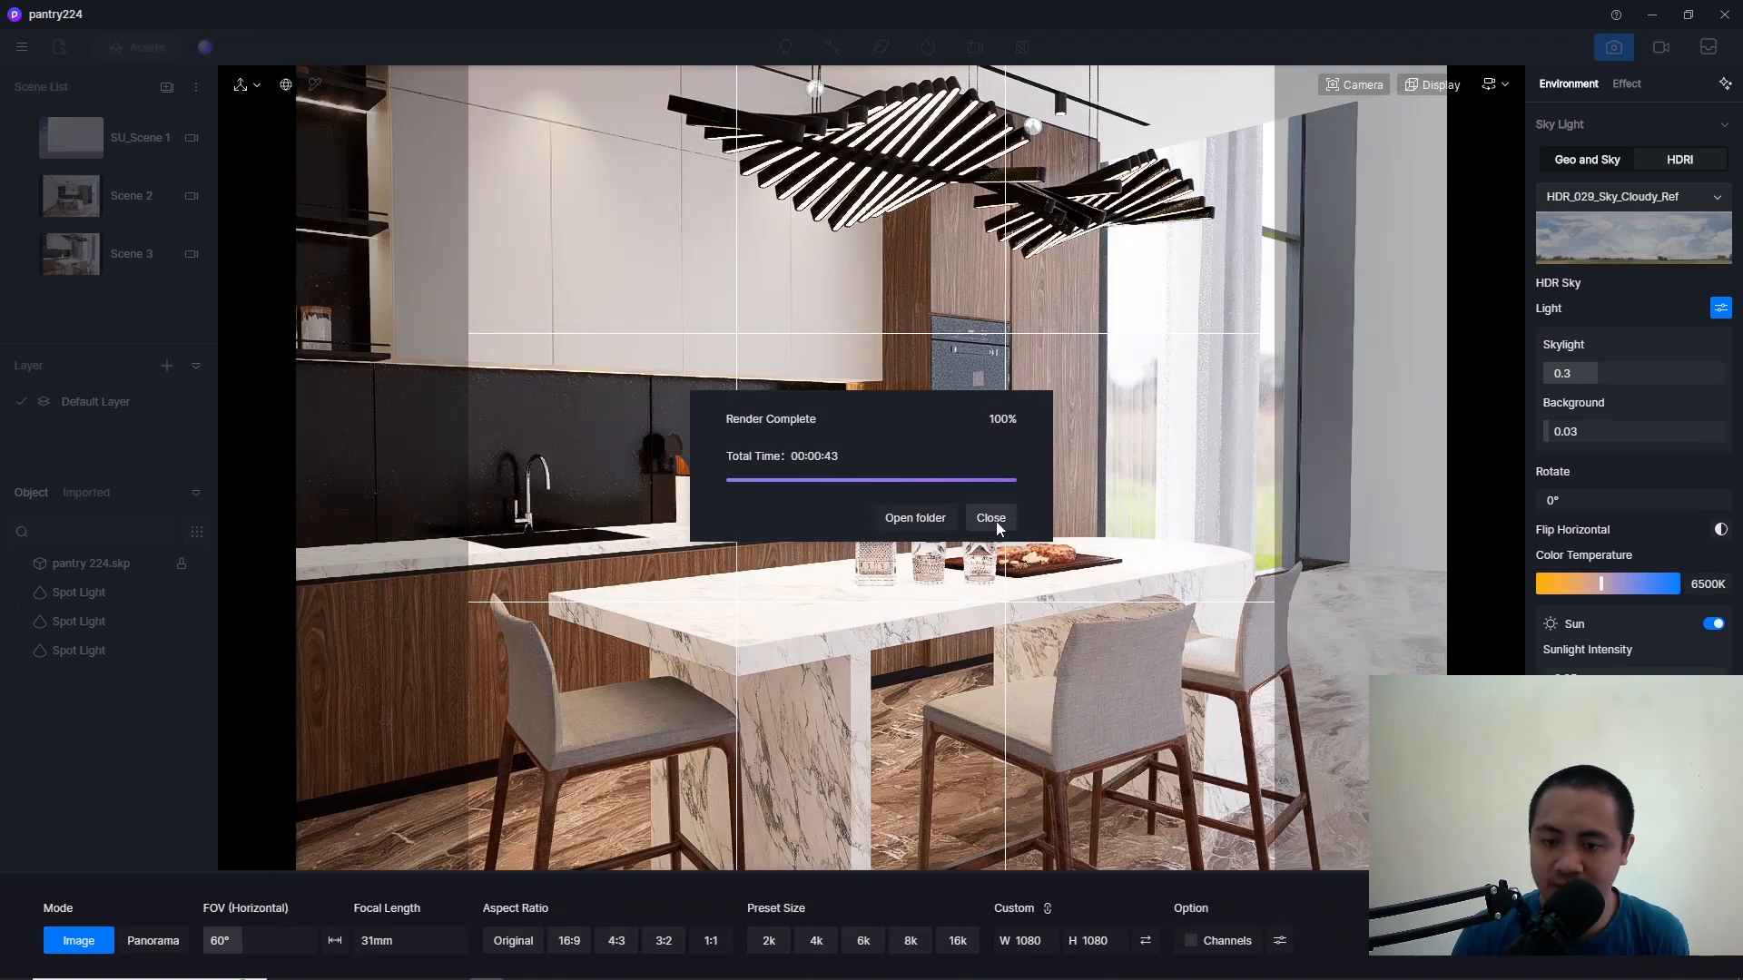
click(991, 518)
Step: Try different Highlight and Shadow Local Exposure values in the post-processing effects, including a highlight value of 0.14
click(1627, 84)
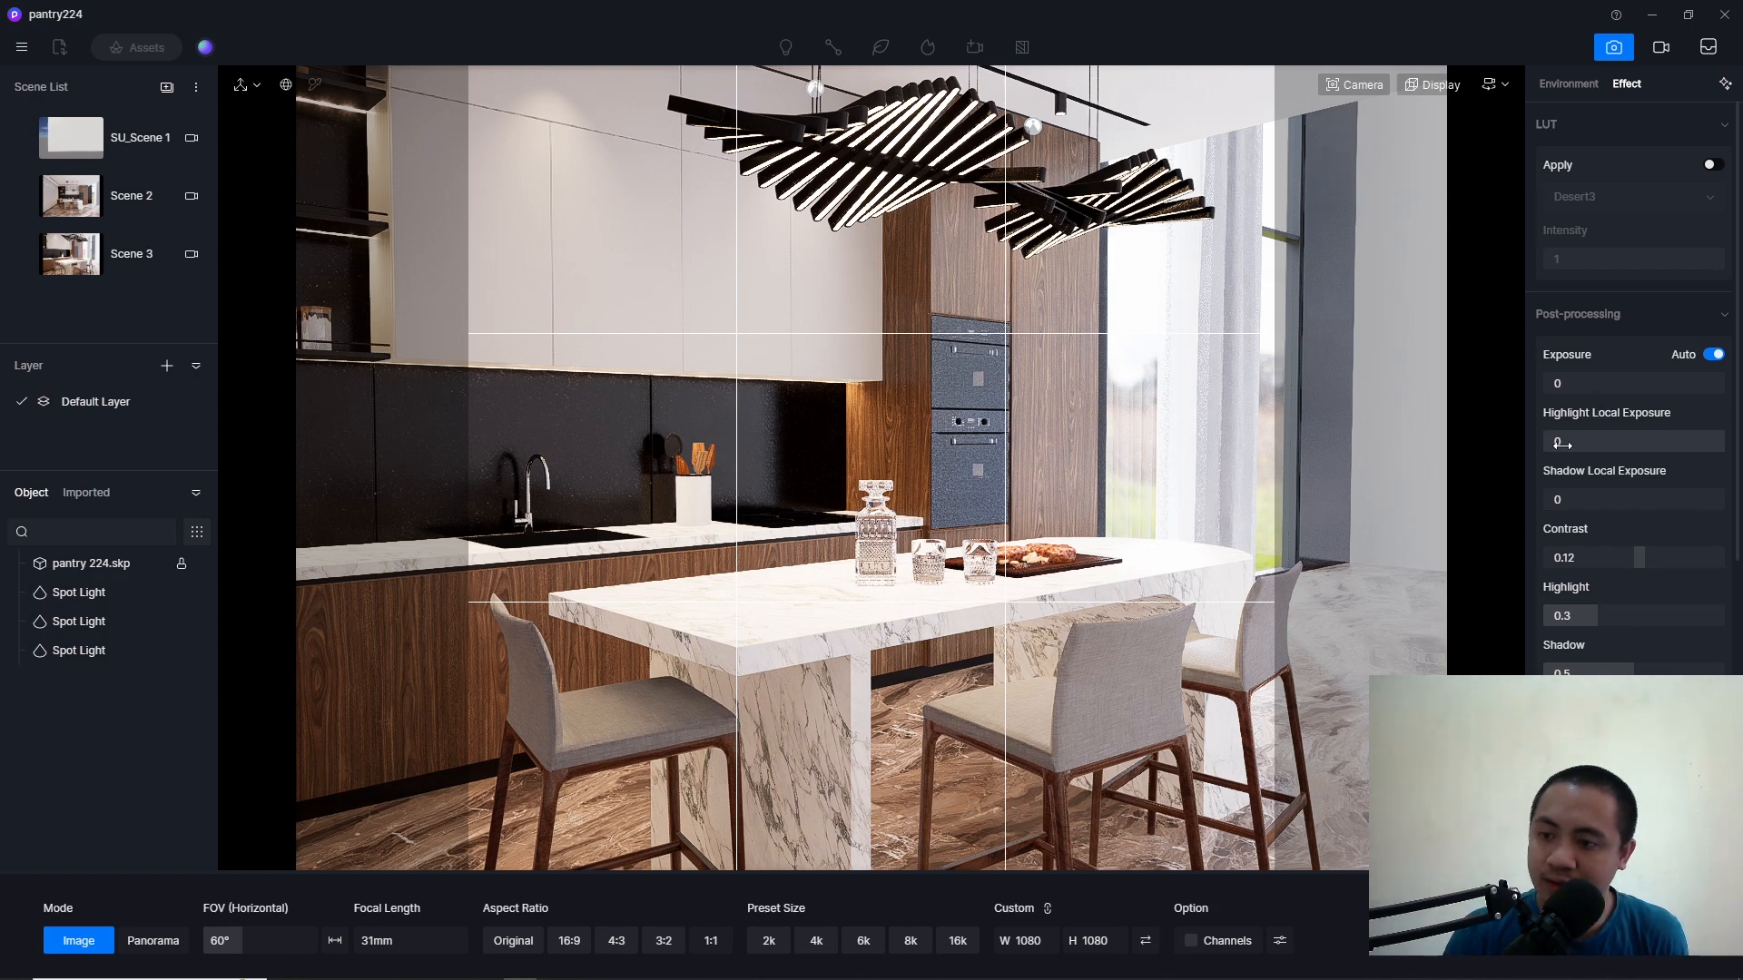
drag(1557, 446, 1376, 465)
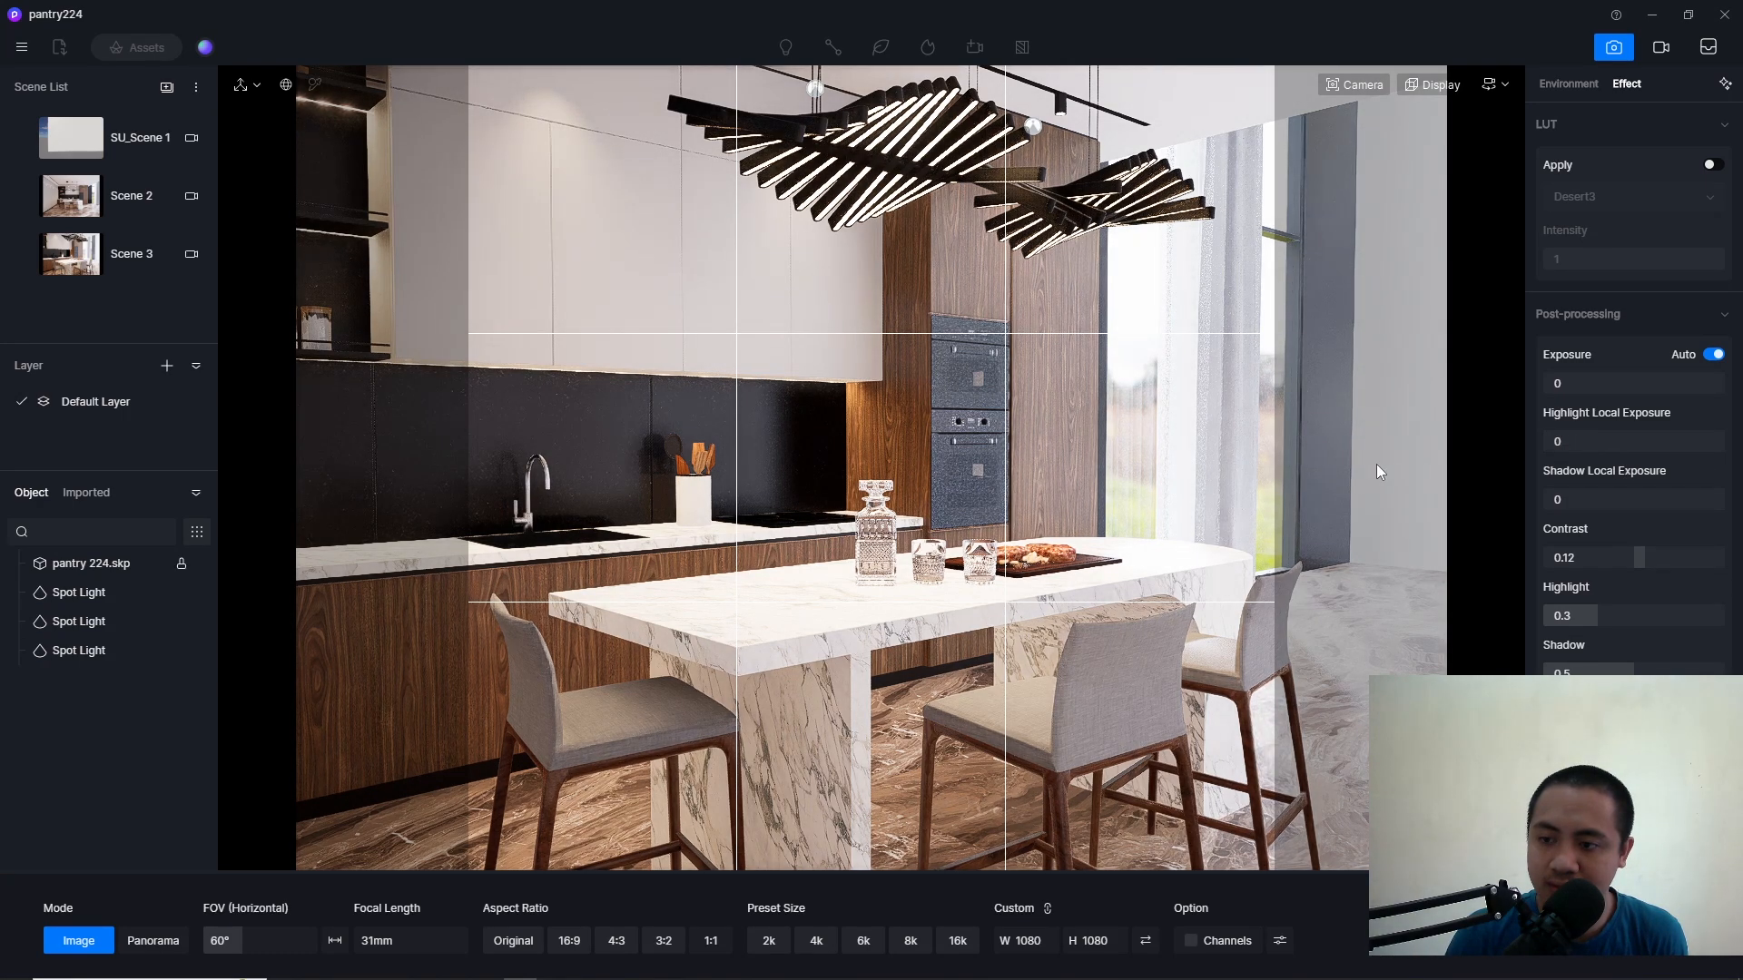
mouse_move(1554, 501)
mouse_down()
mouse_move(1625, 502)
mouse_move(1523, 505)
mouse_up()
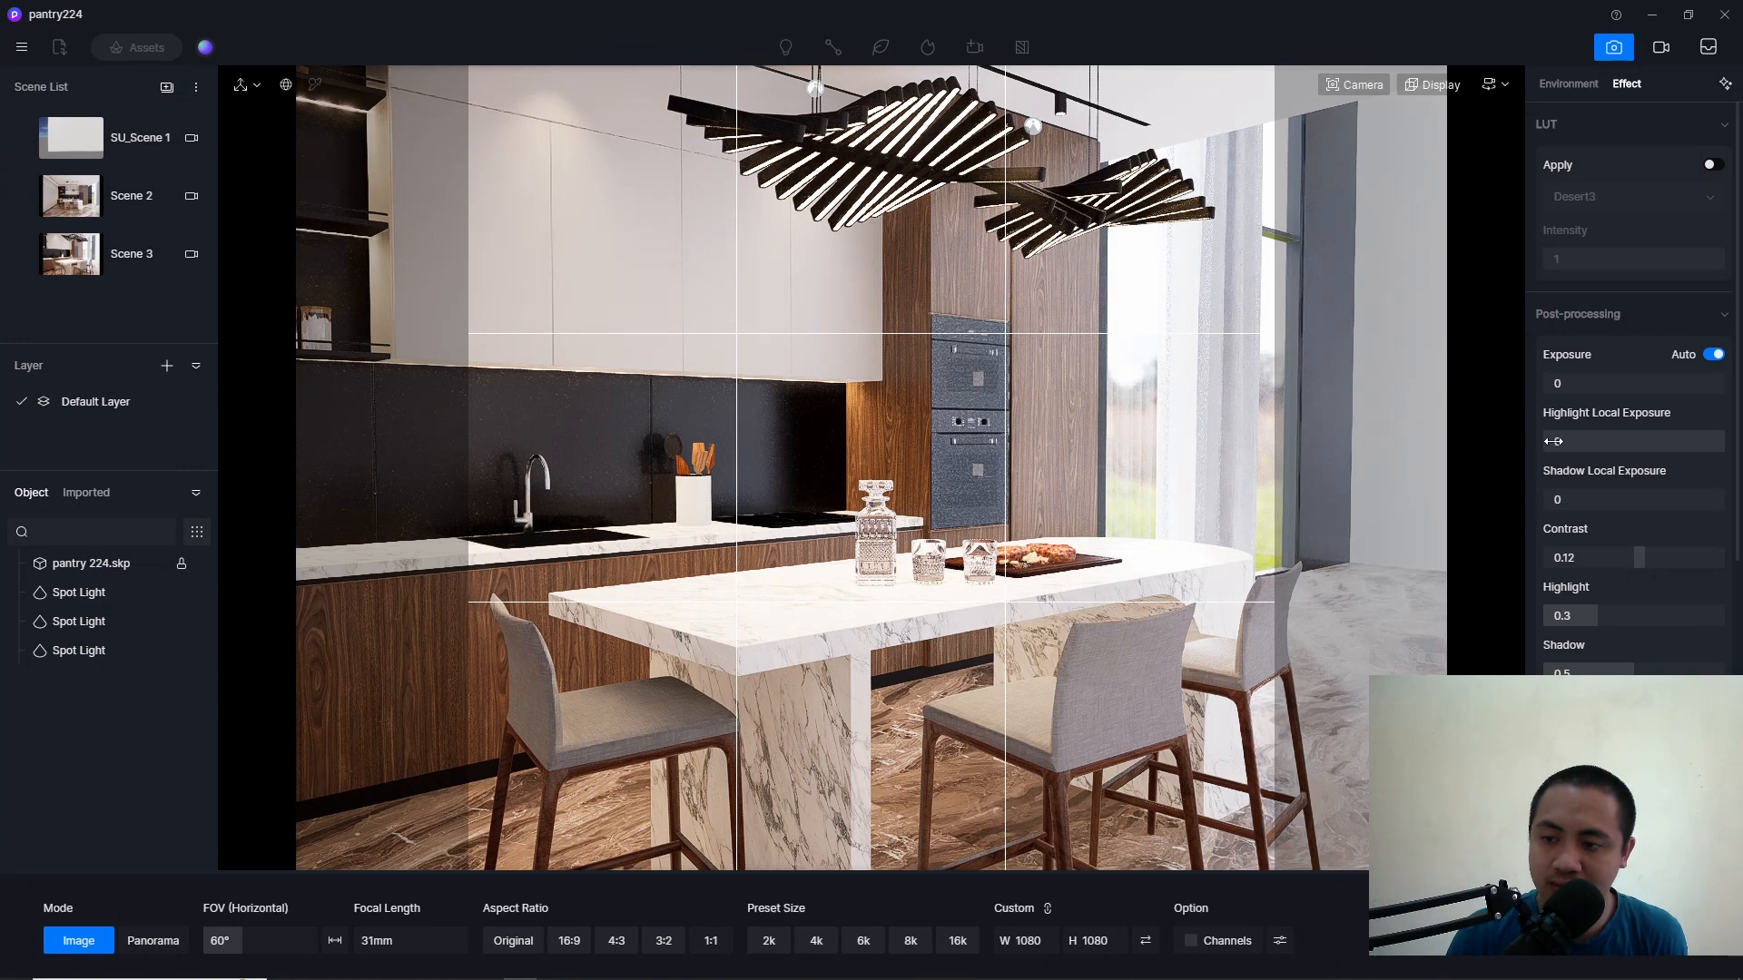
drag(1559, 442, 1487, 458)
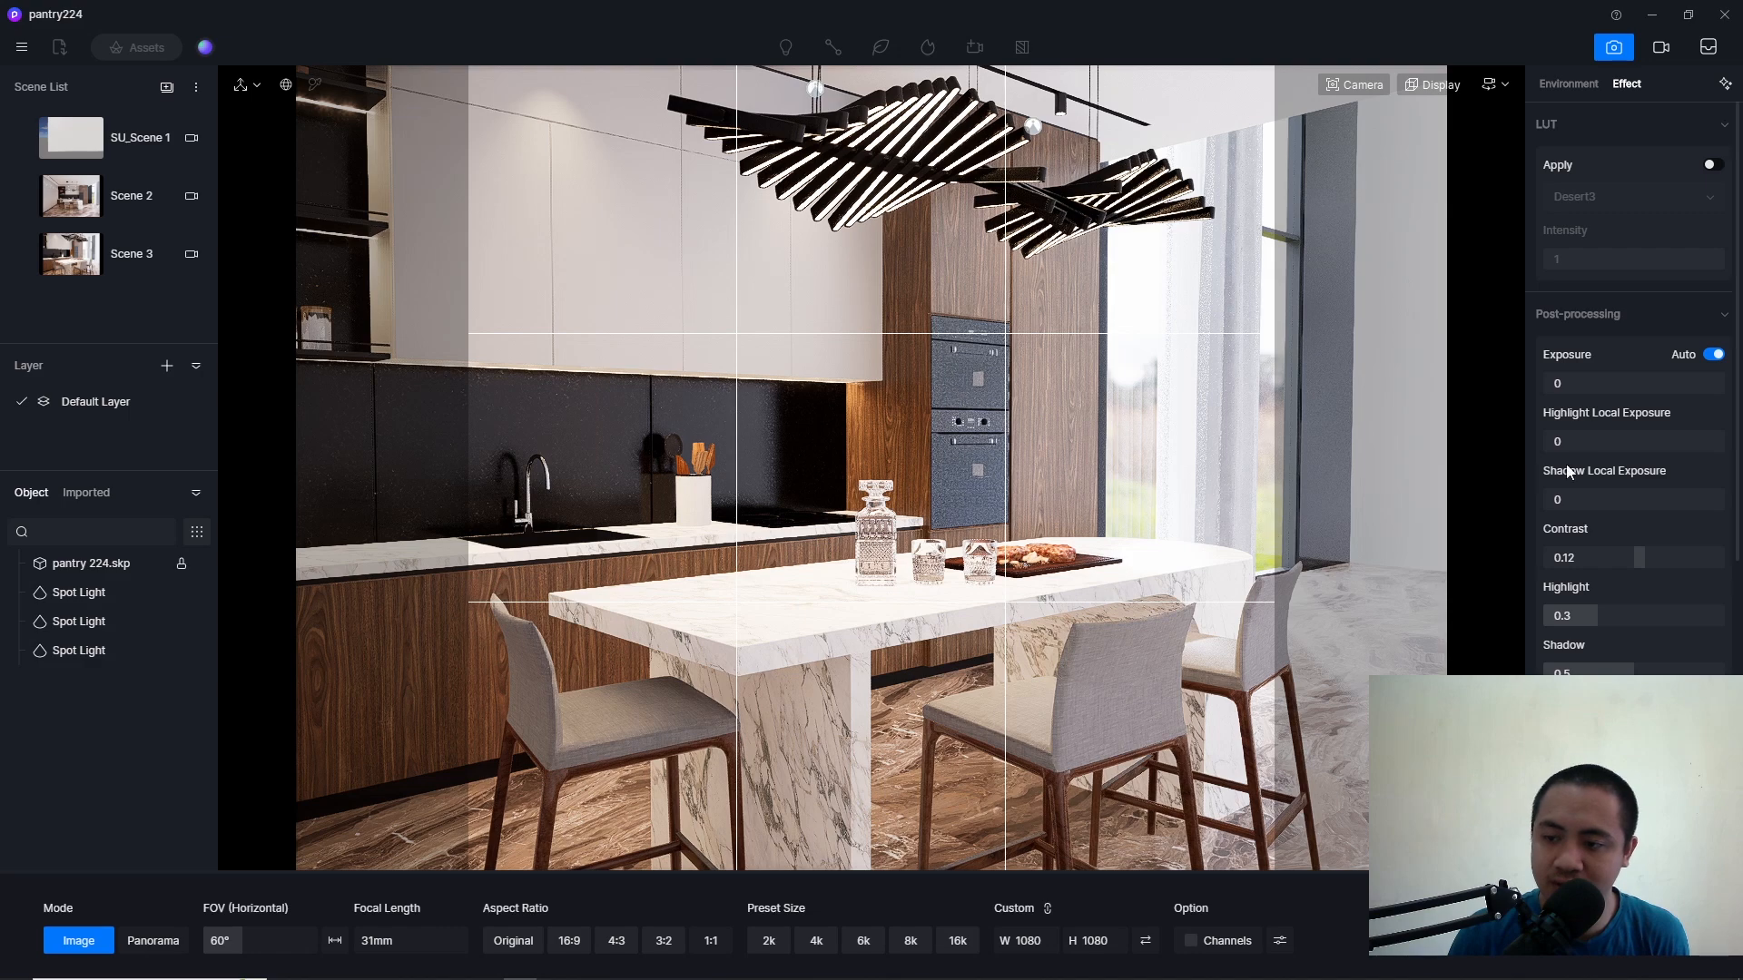
drag(1557, 441, 1497, 467)
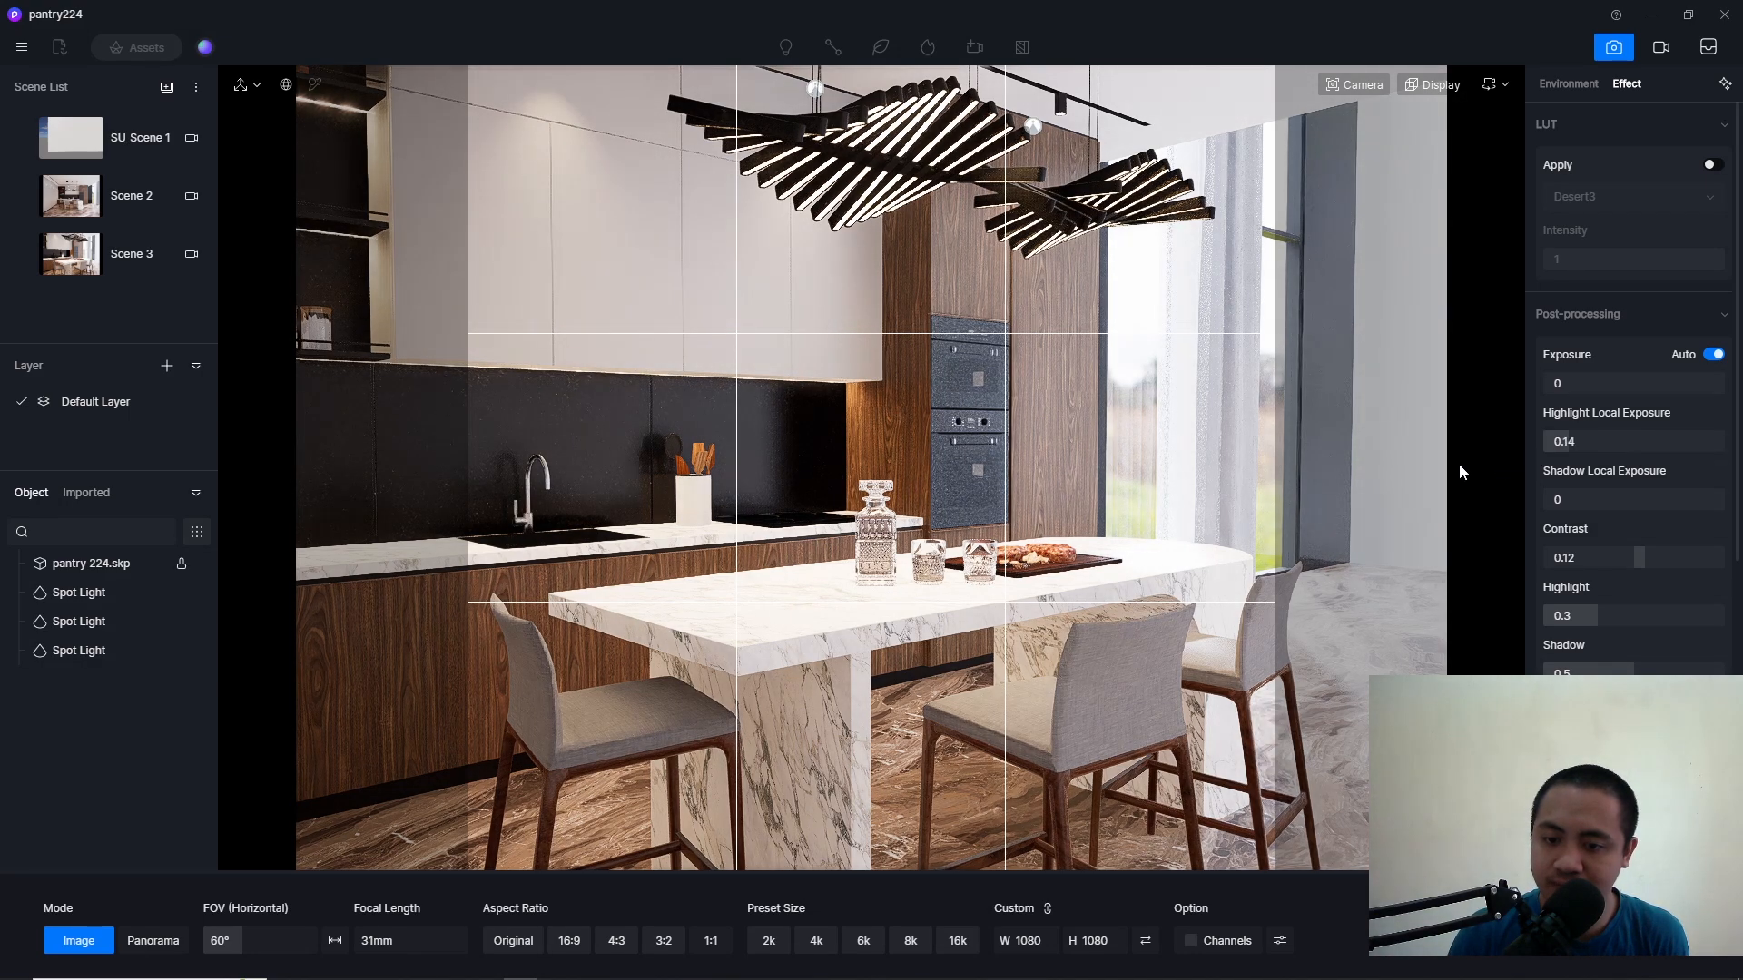
Step: Leave image mode, pick the island's marble top material, set its specular to 0.1 and check its base color map
click(1613, 49)
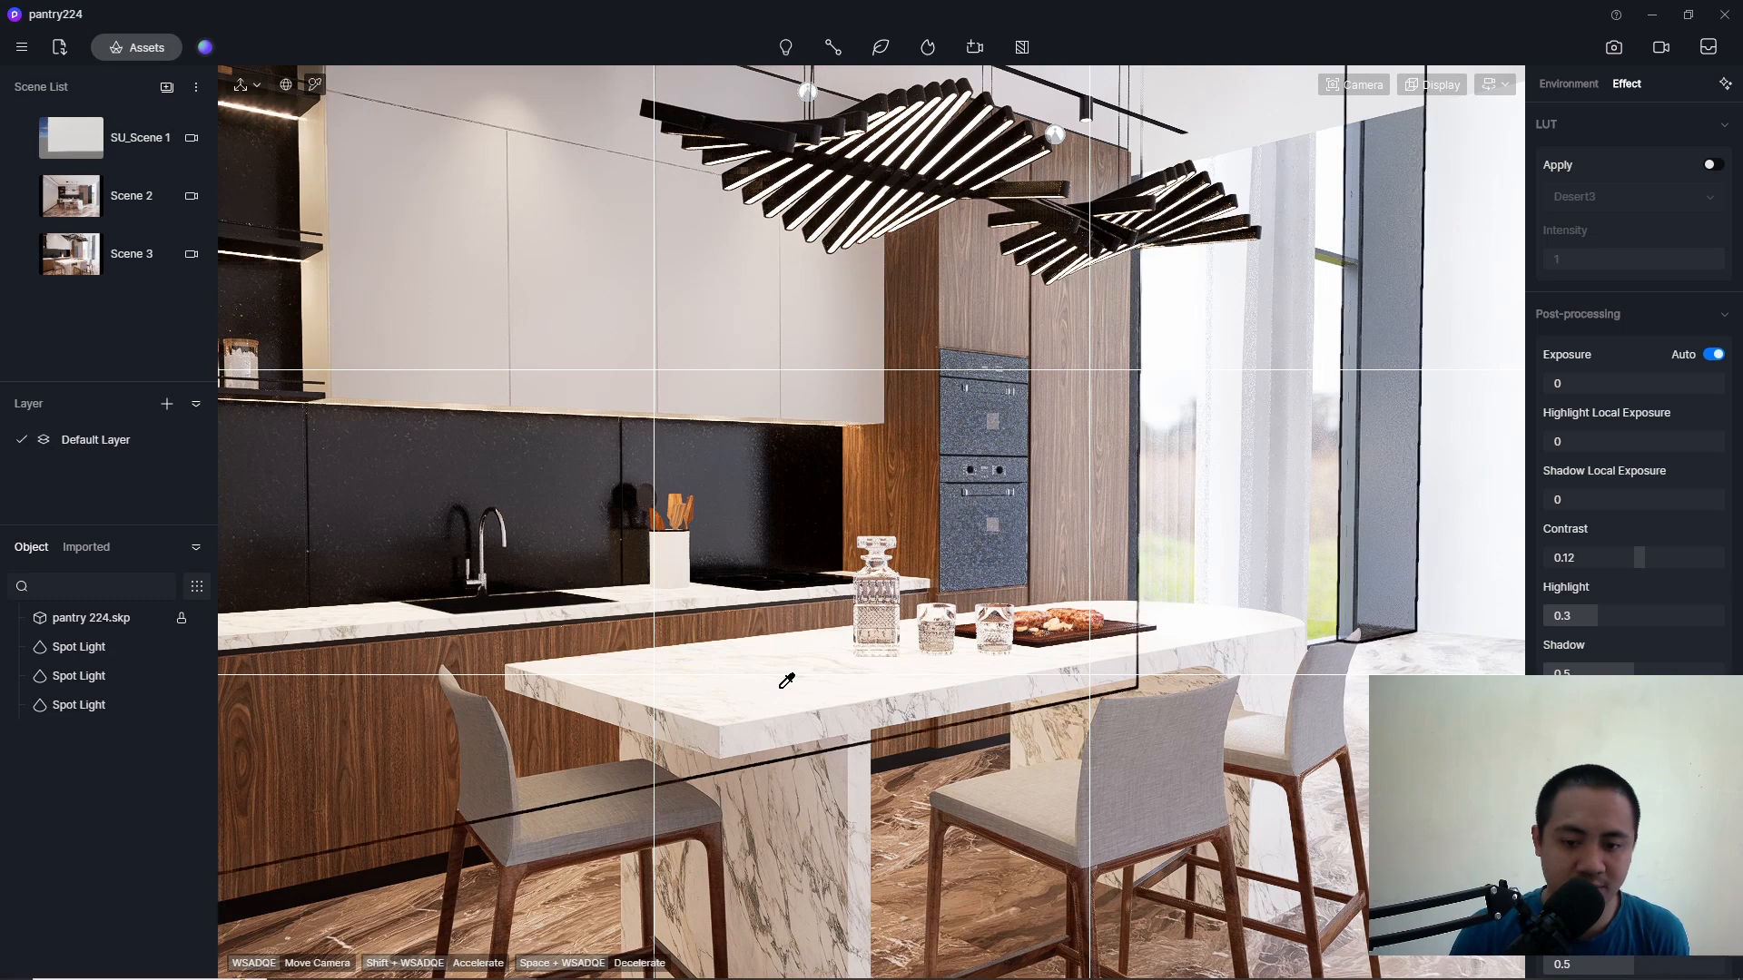
click(808, 649)
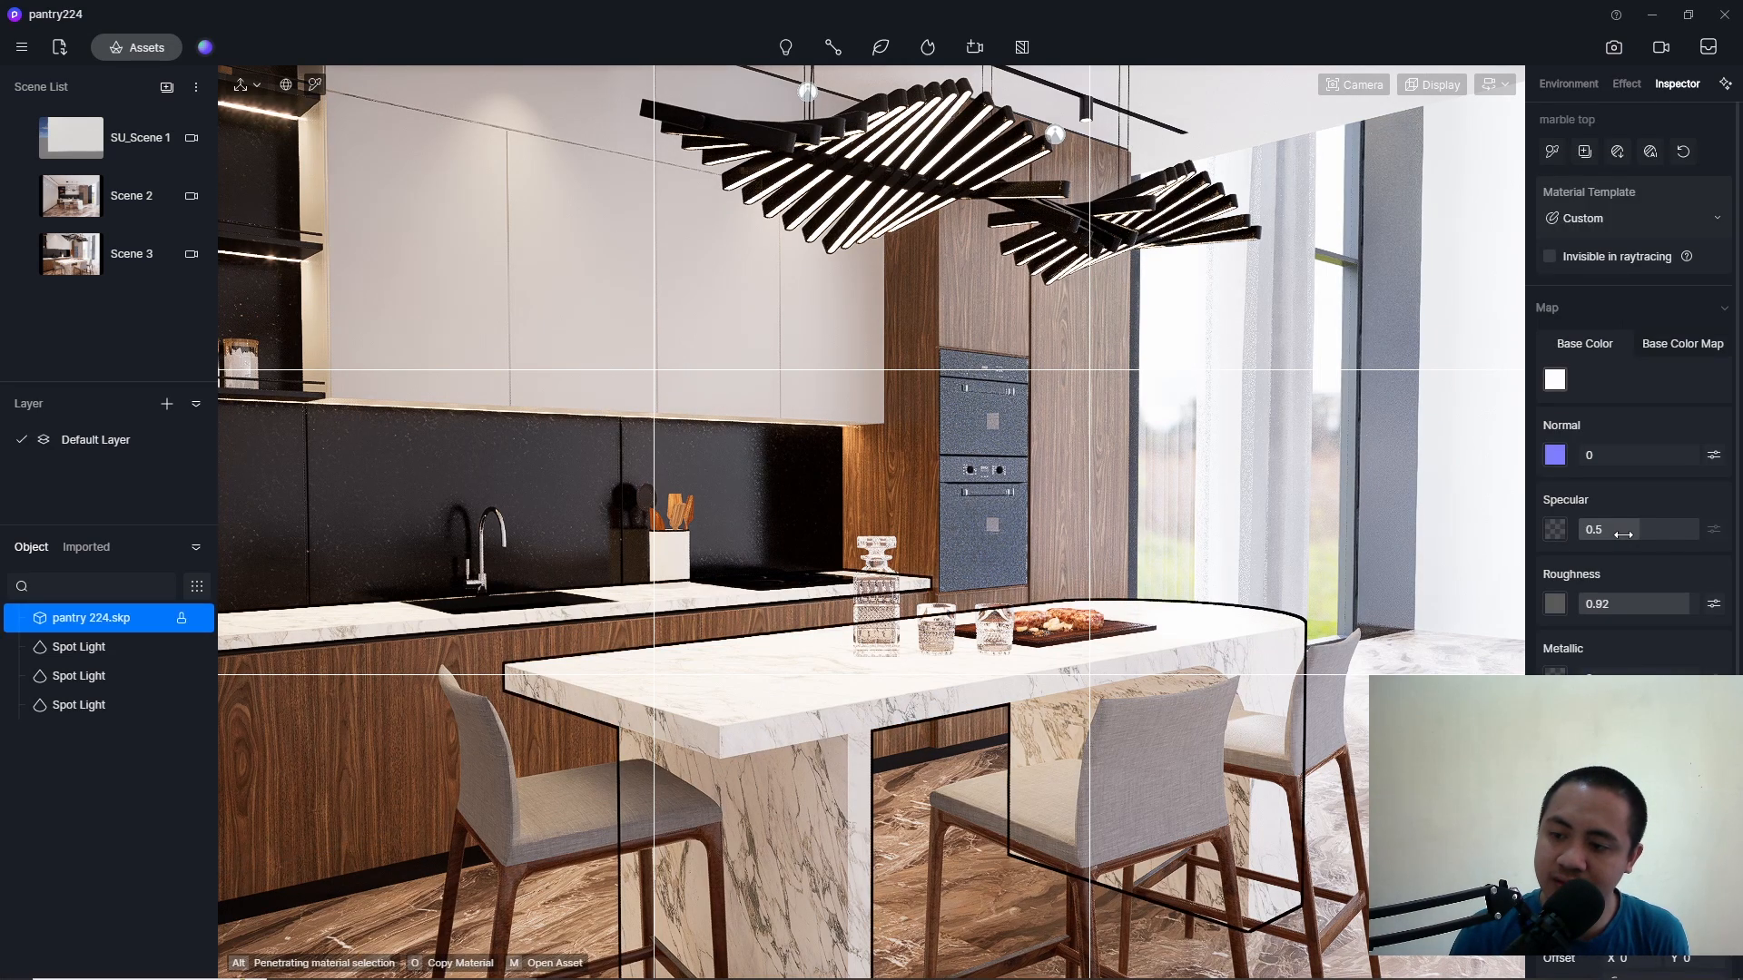
click(1626, 535)
text(0.1)
key(Return)
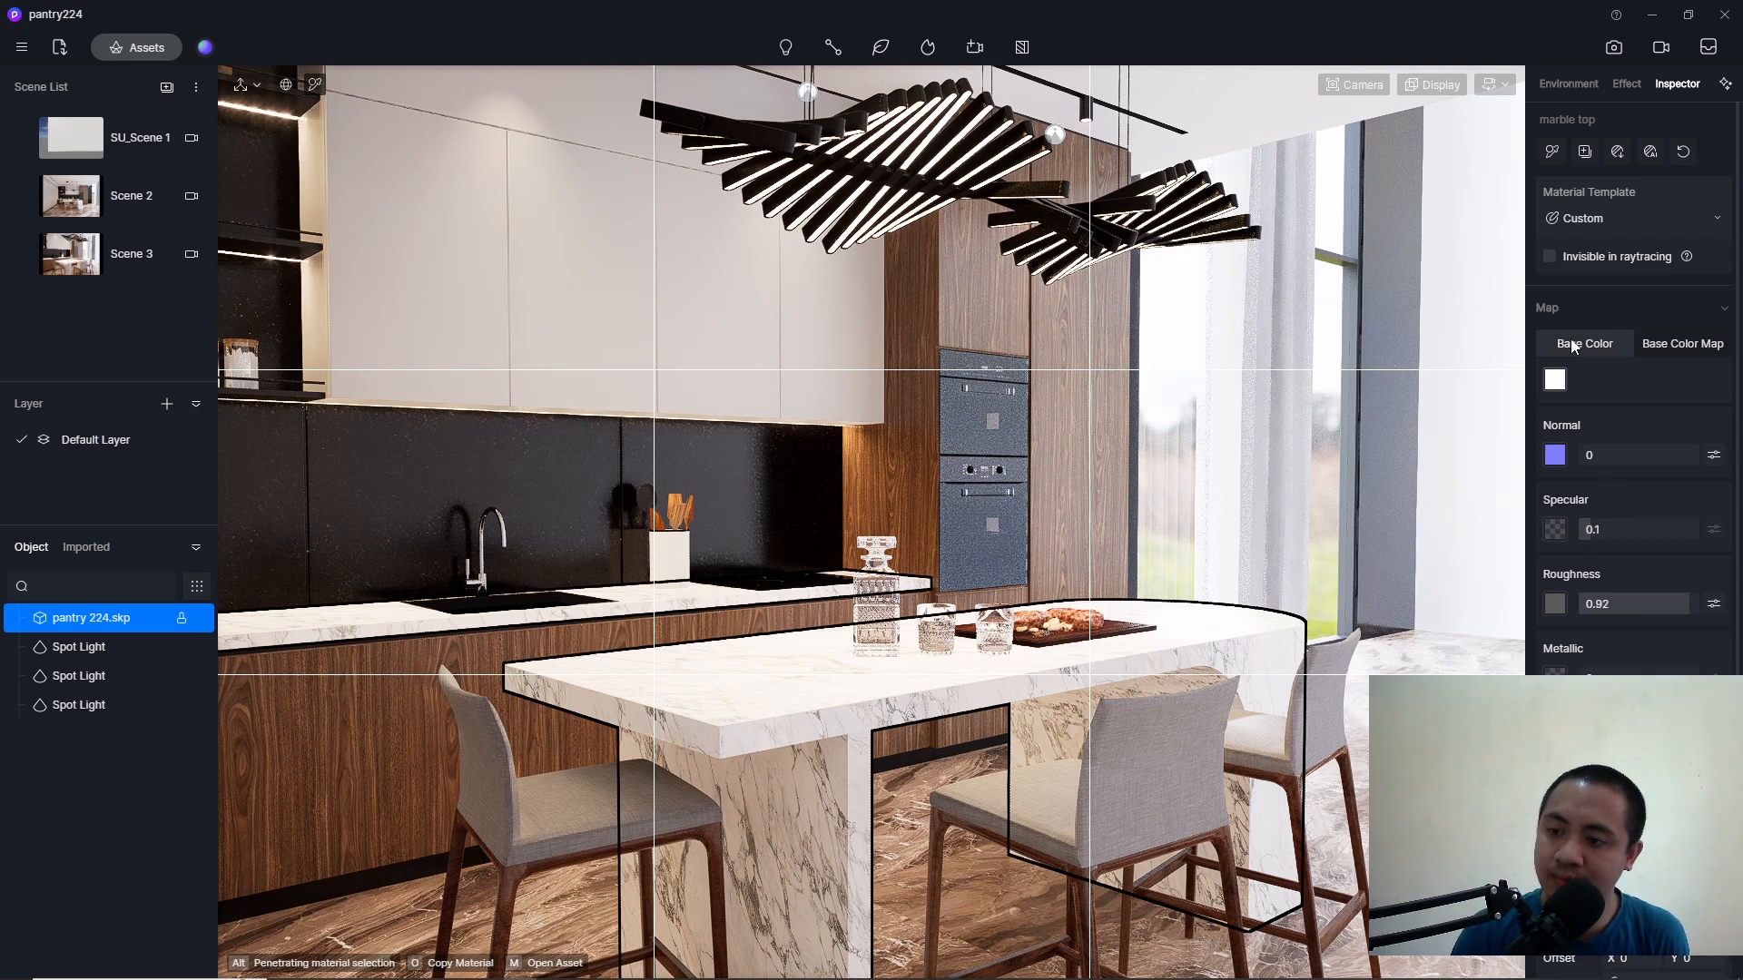
click(1688, 342)
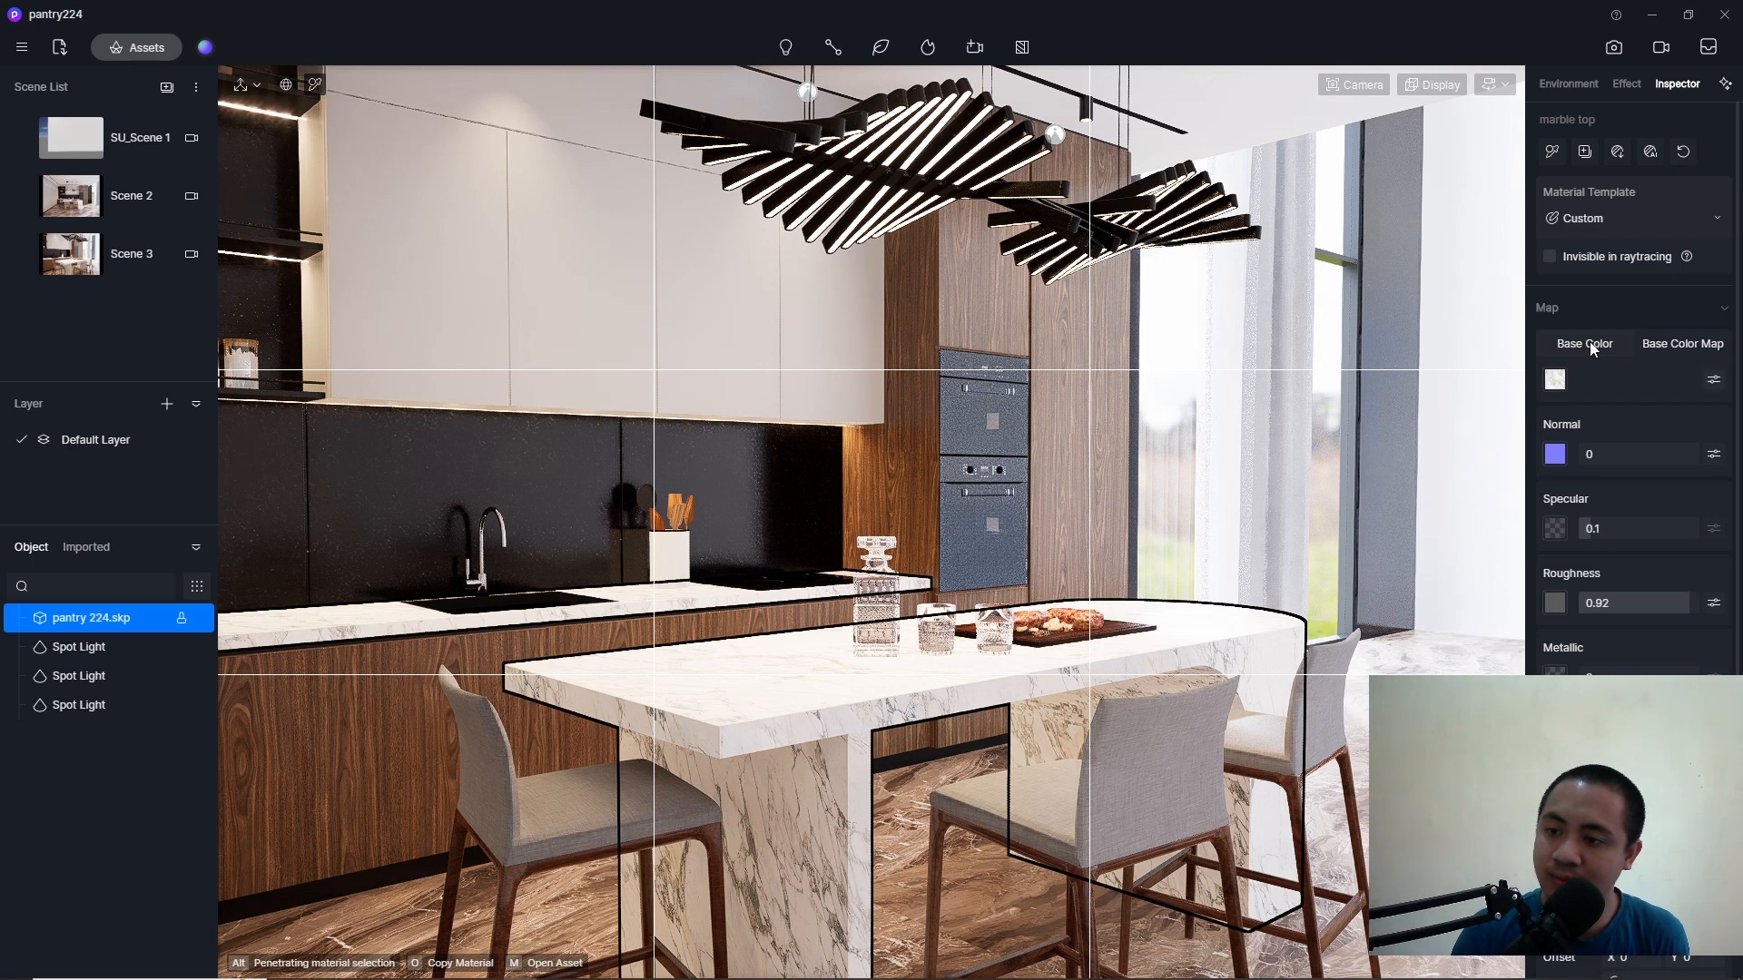
click(1576, 338)
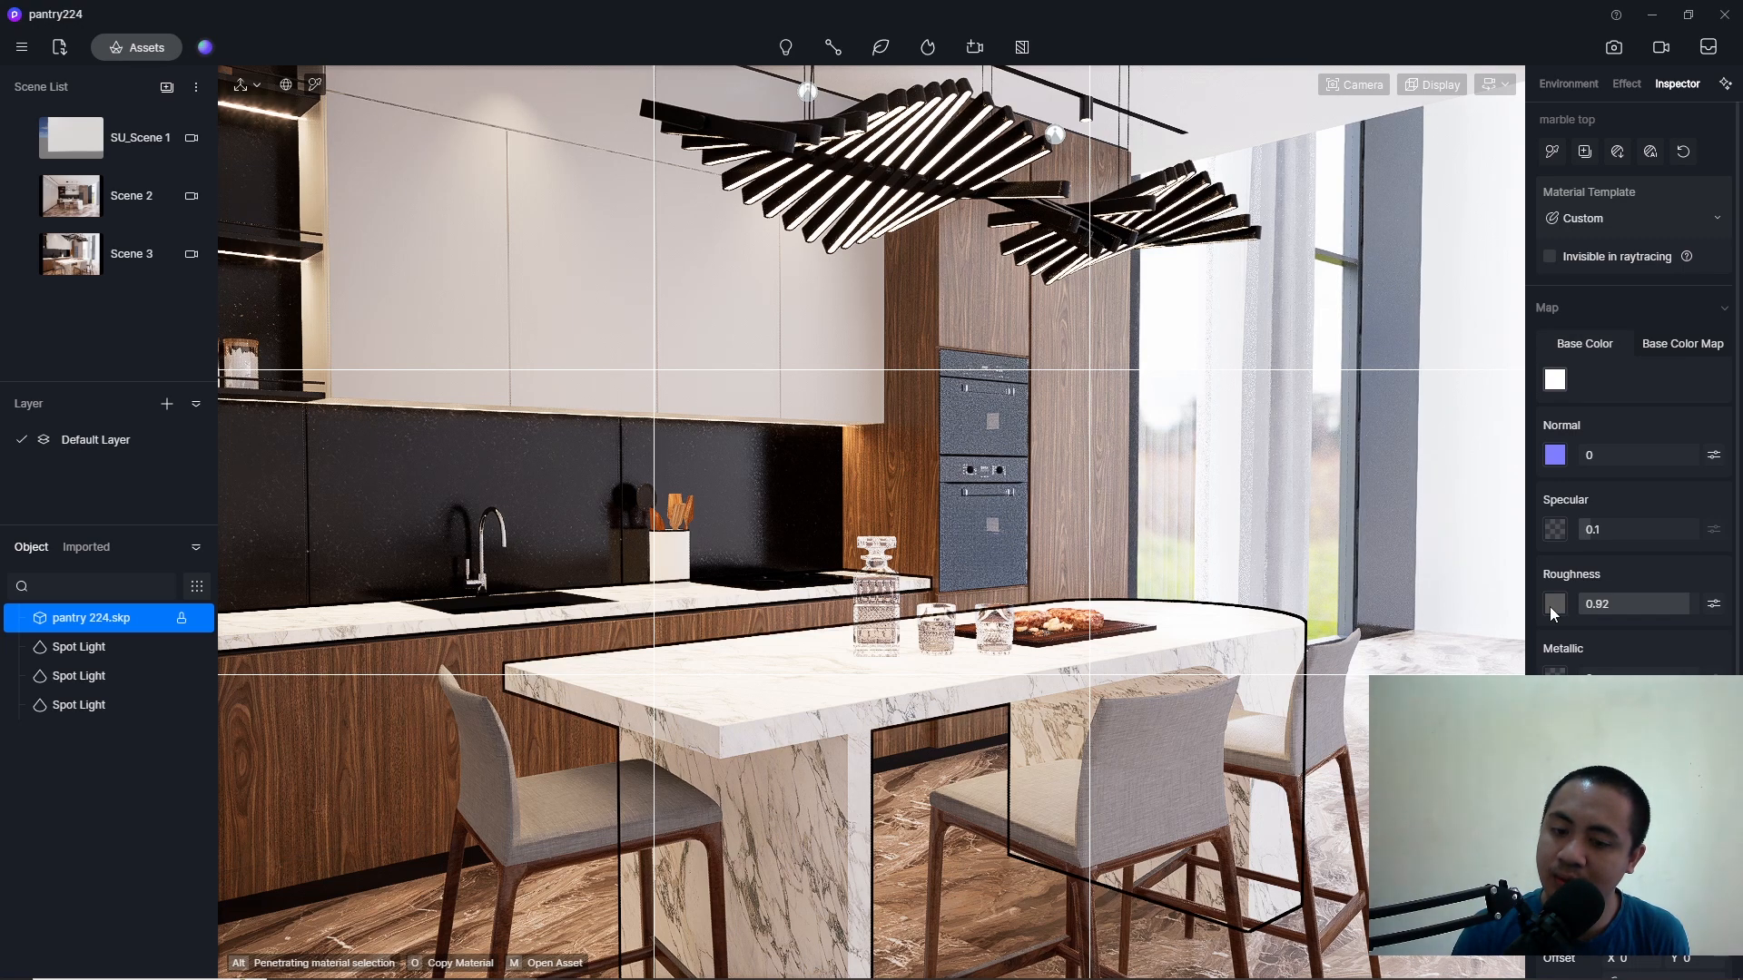
Step: Try a roughness of 0.98 on the marble top, comparing specular values of 0.14 and 0.1
click(1617, 605)
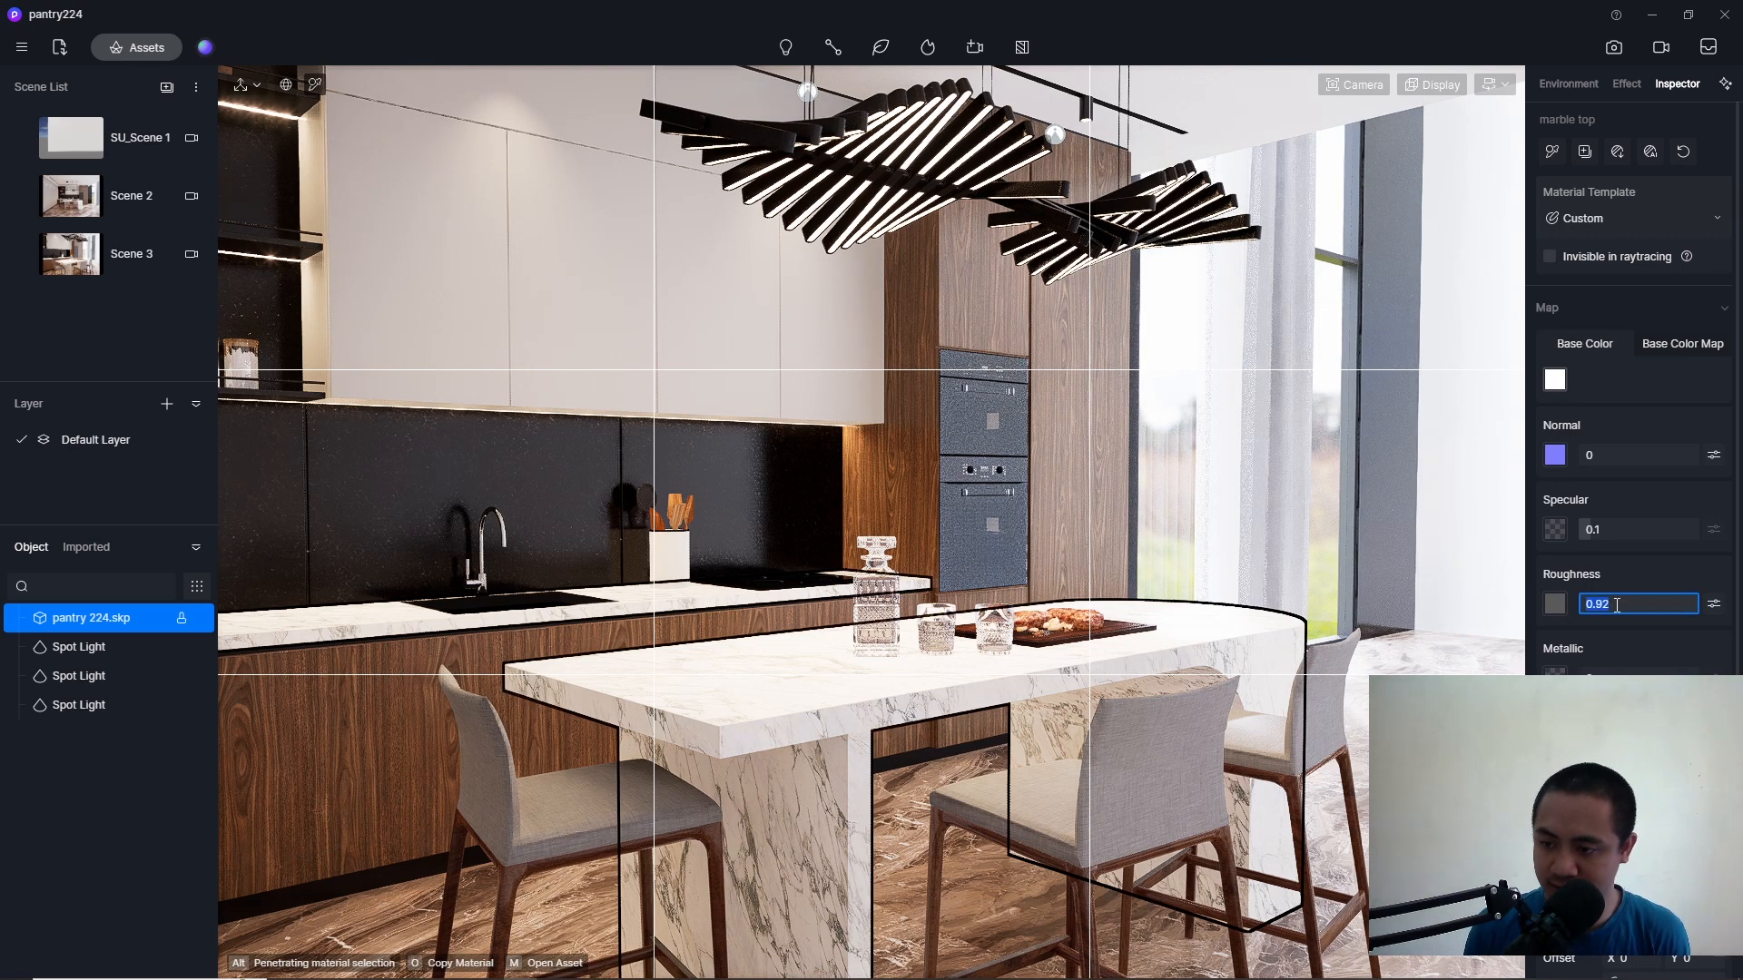
text(0.9)
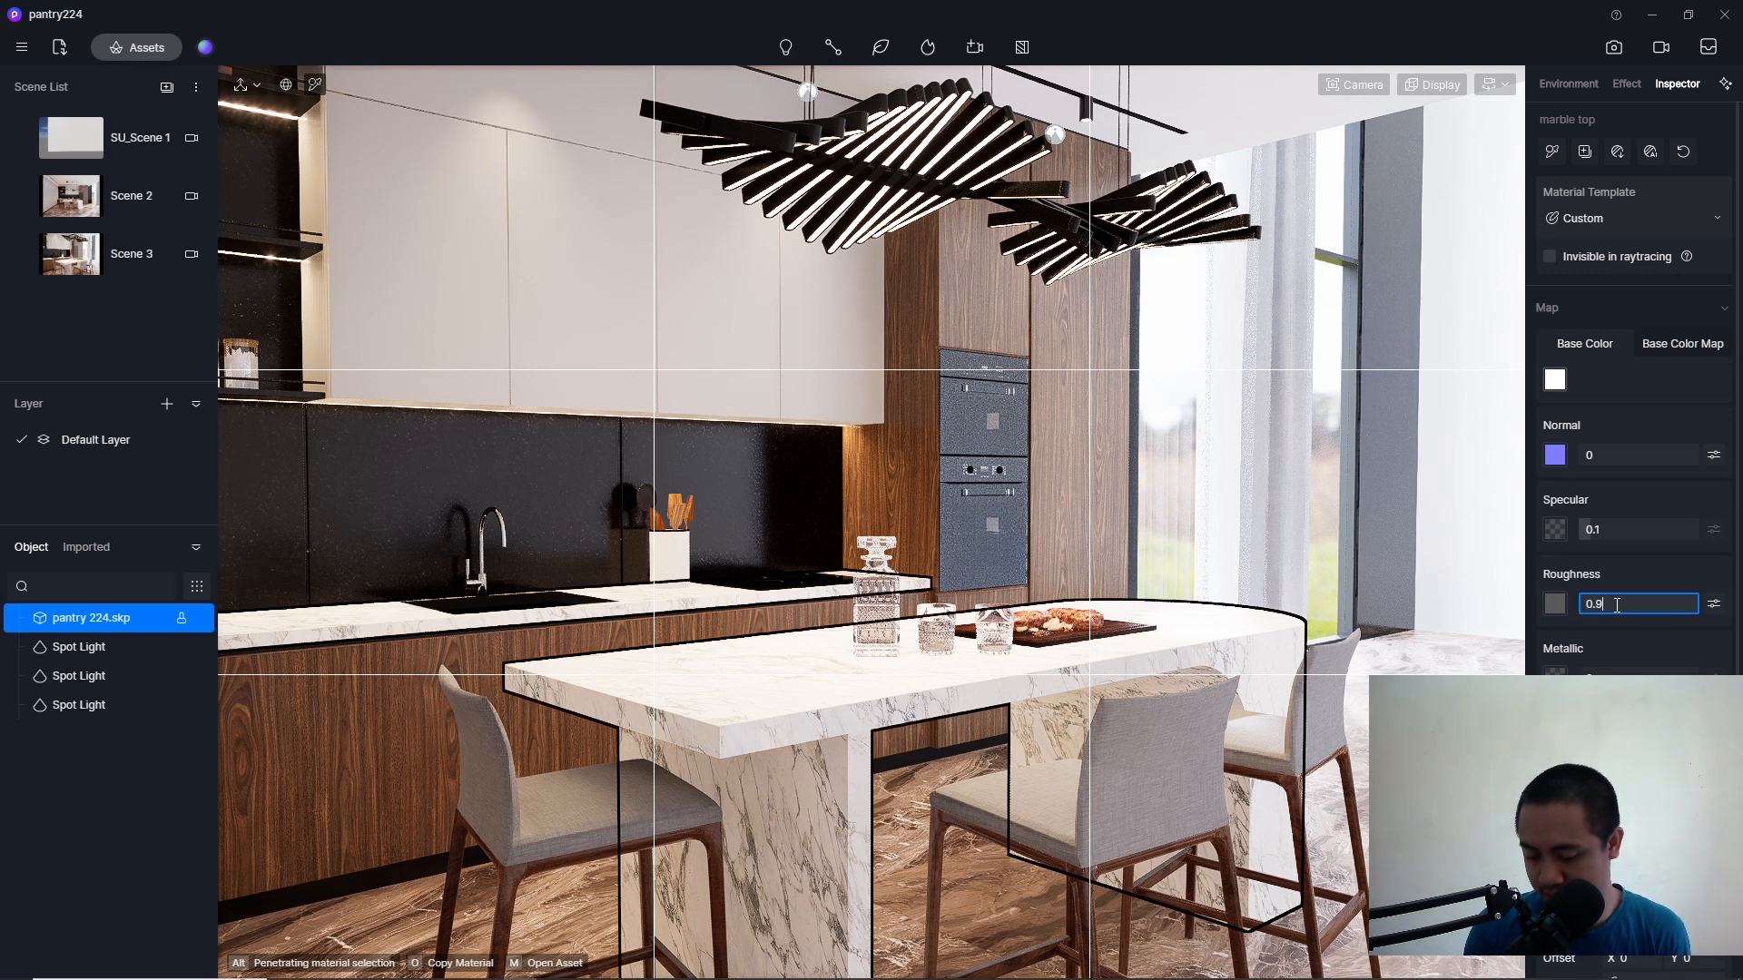
text(8)
key(Return)
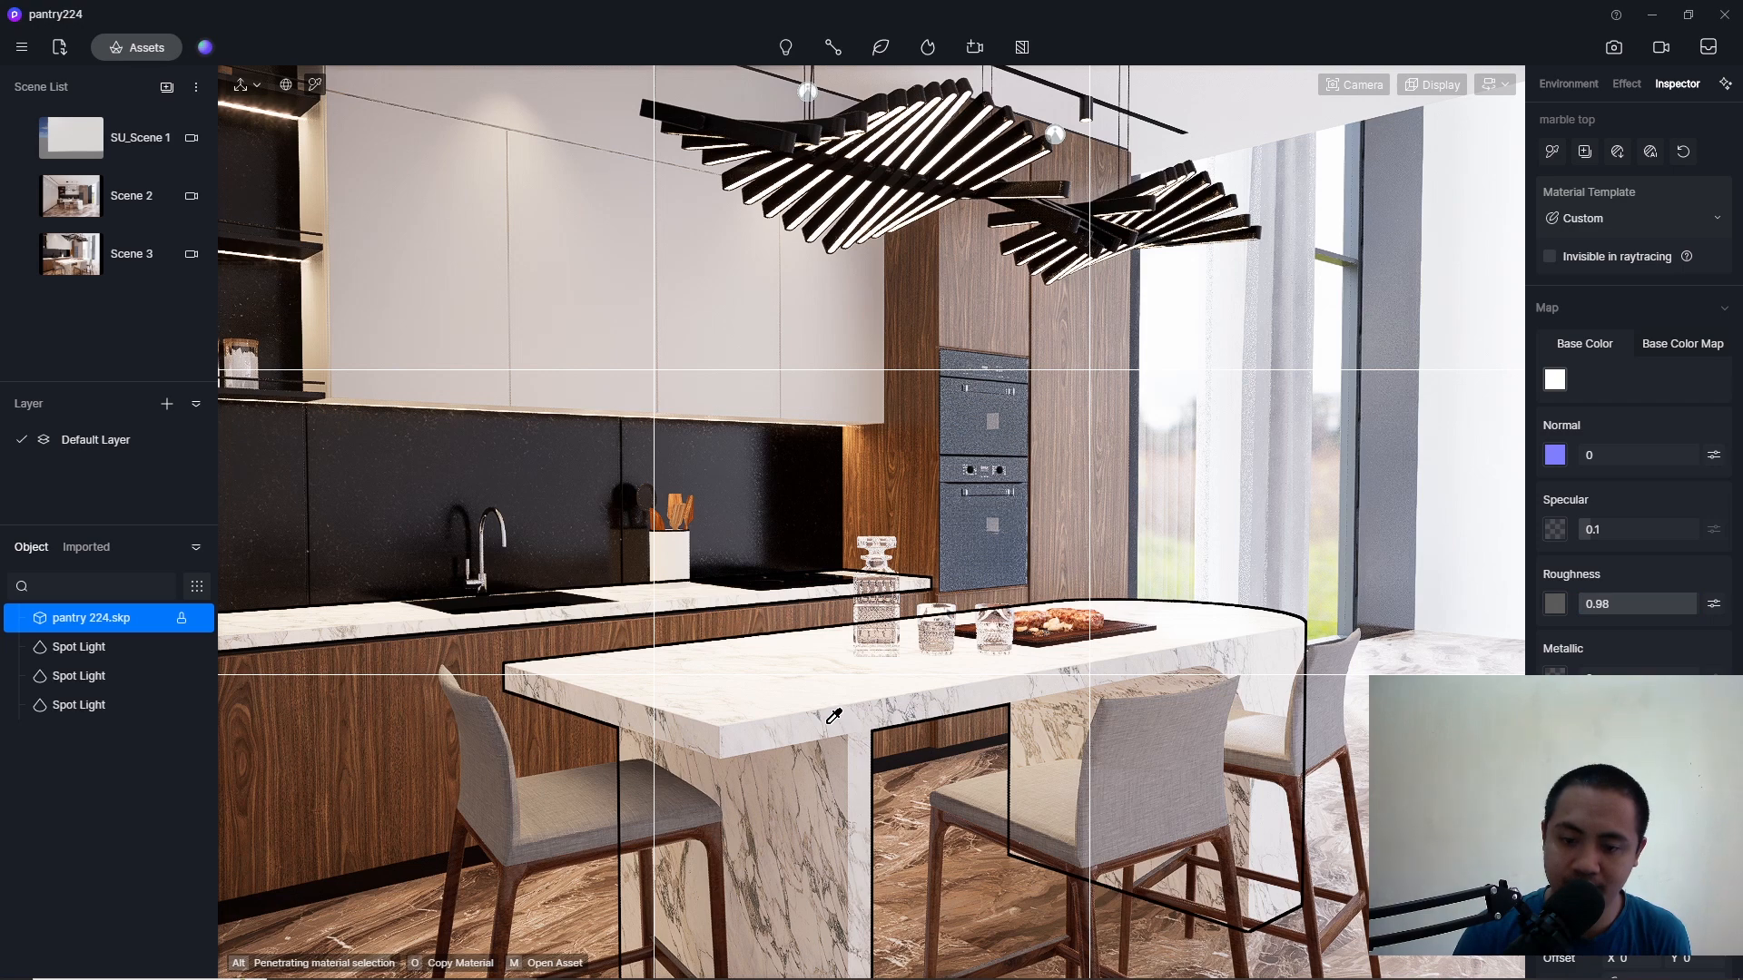
mouse_move(1595, 536)
mouse_down()
mouse_move(1679, 536)
mouse_move(1571, 545)
mouse_move(1695, 541)
mouse_move(1594, 541)
mouse_up()
click(1615, 529)
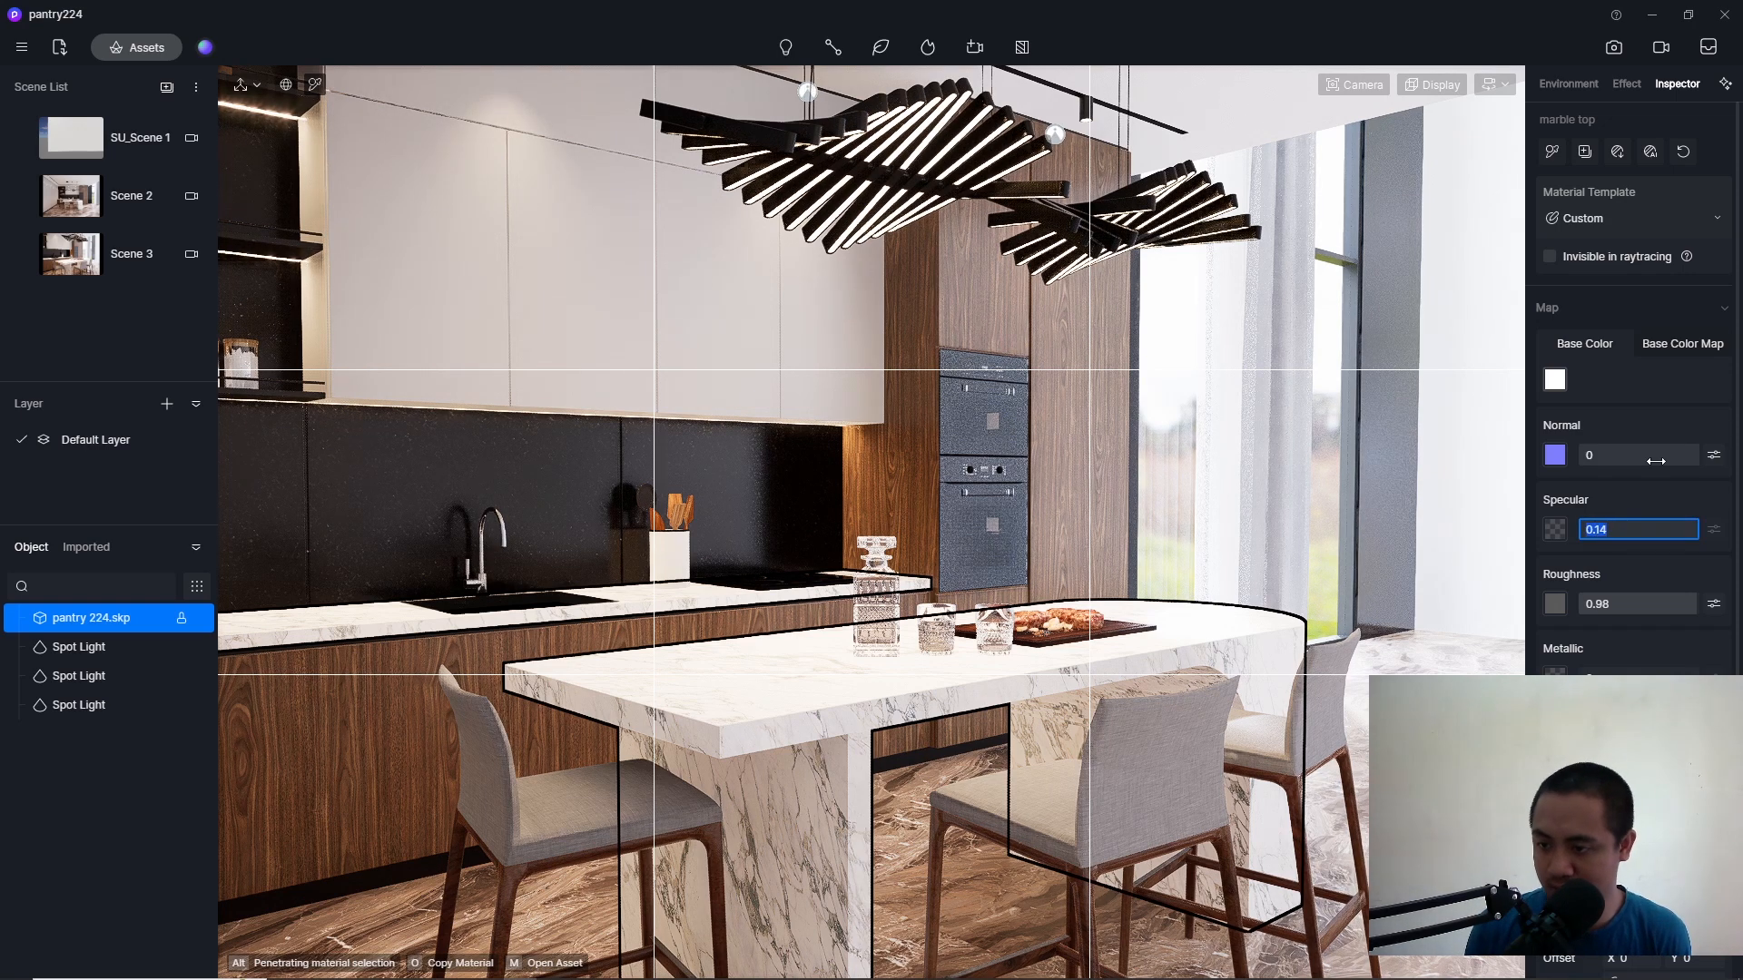
text(0.)
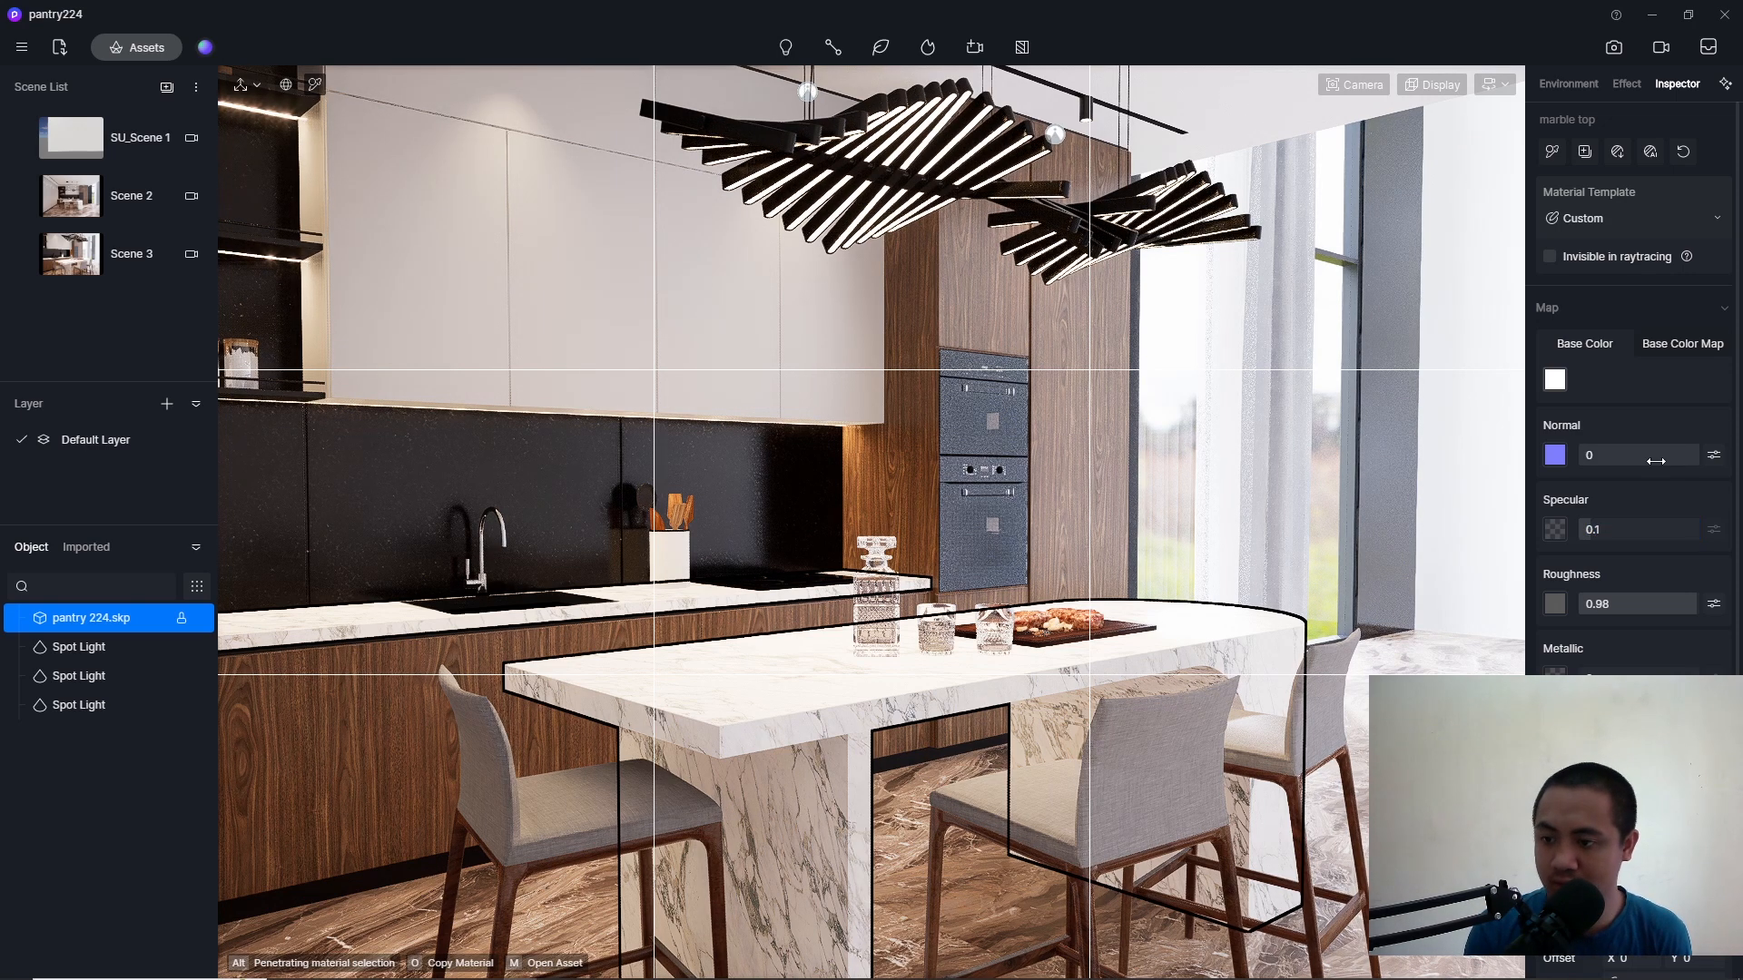
key(Return)
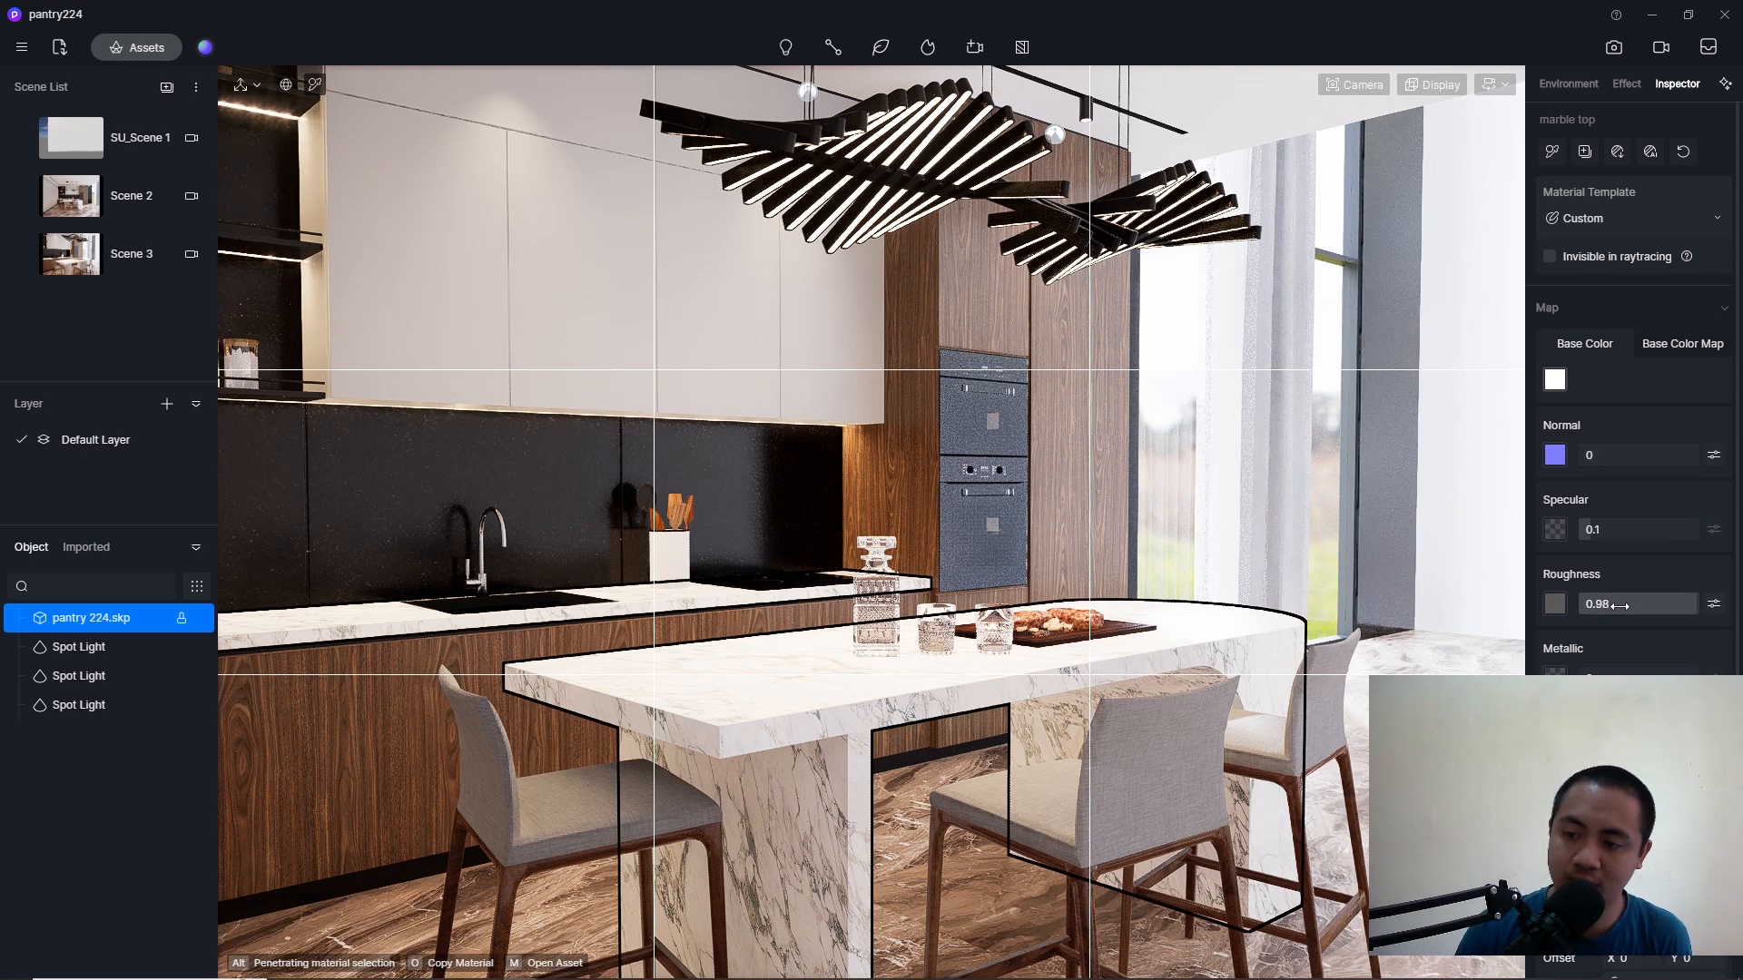
Step: Remove the marble top's roughness map and set its roughness to 0.2 and specular to 0.3
click(1554, 603)
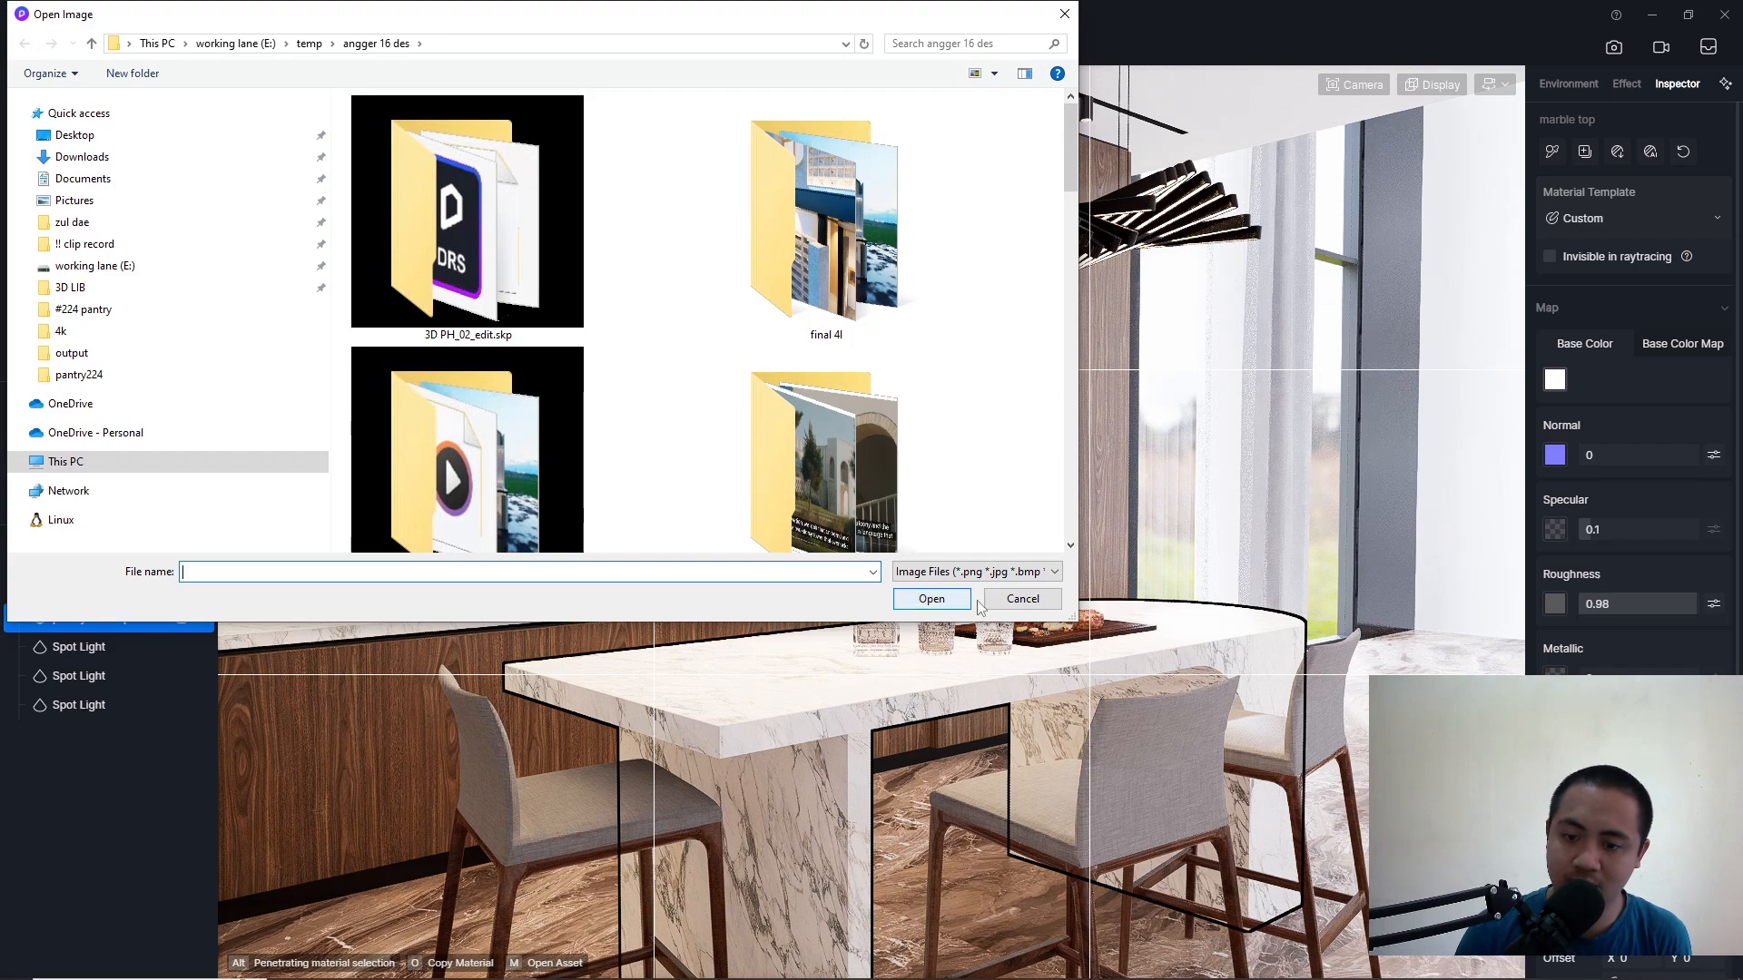
click(1022, 599)
mouse_move(1554, 604)
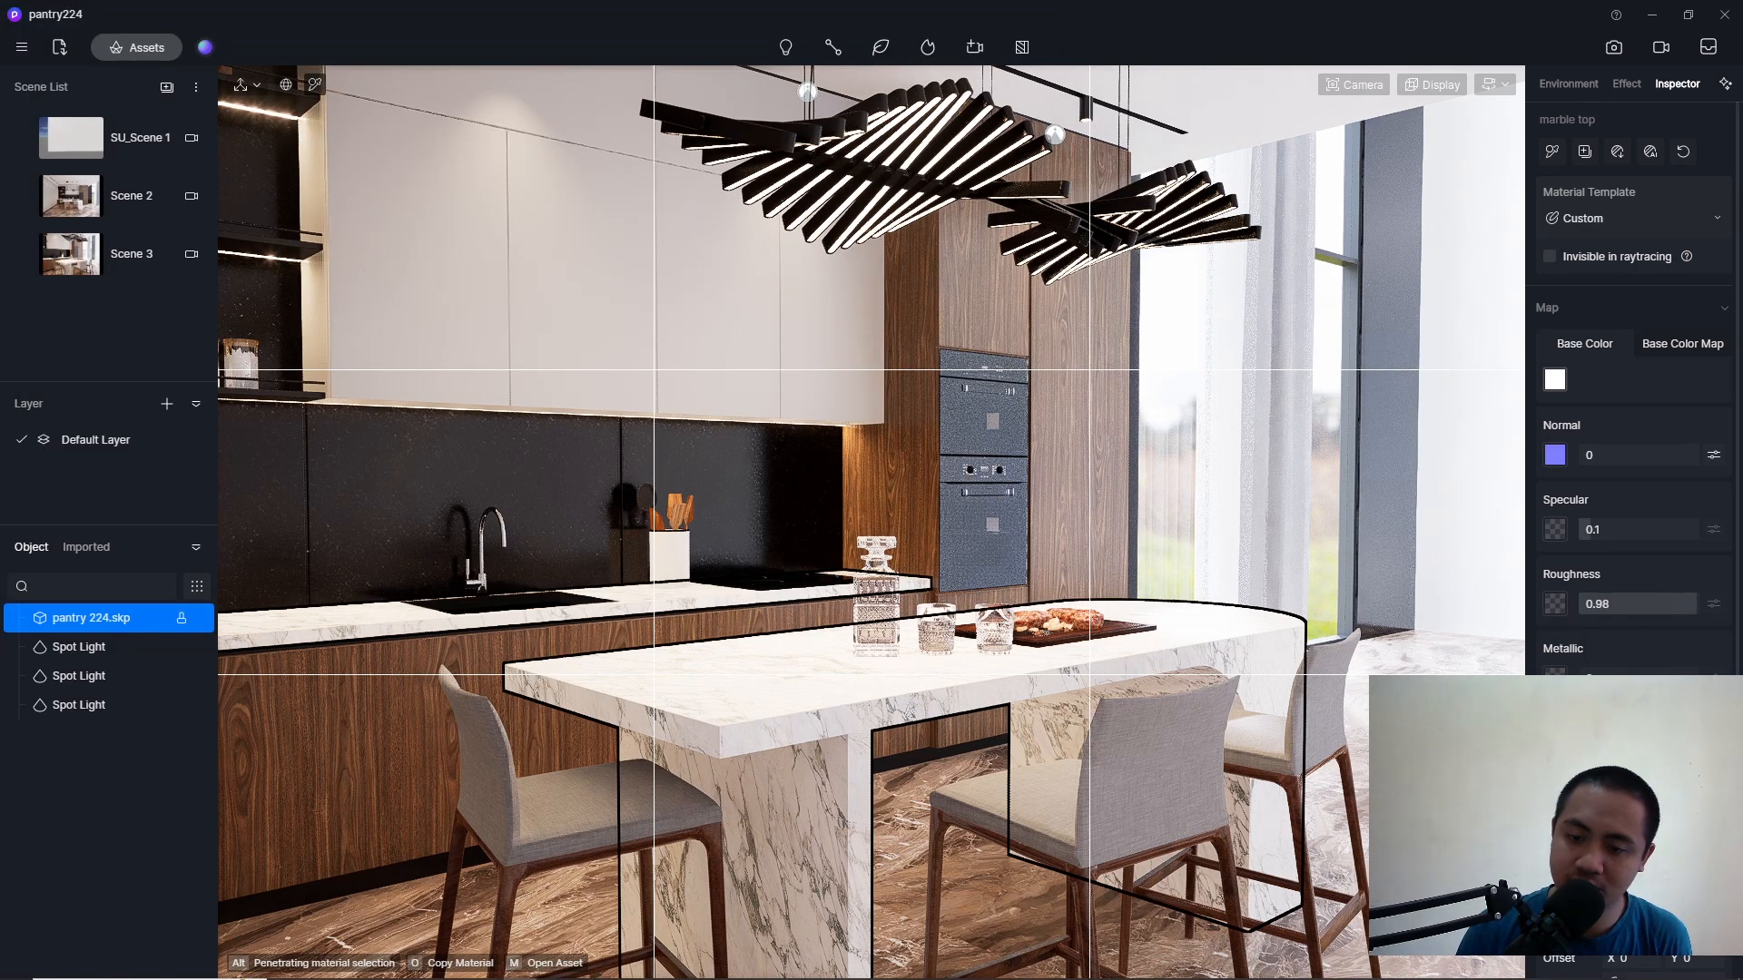
click(1624, 603)
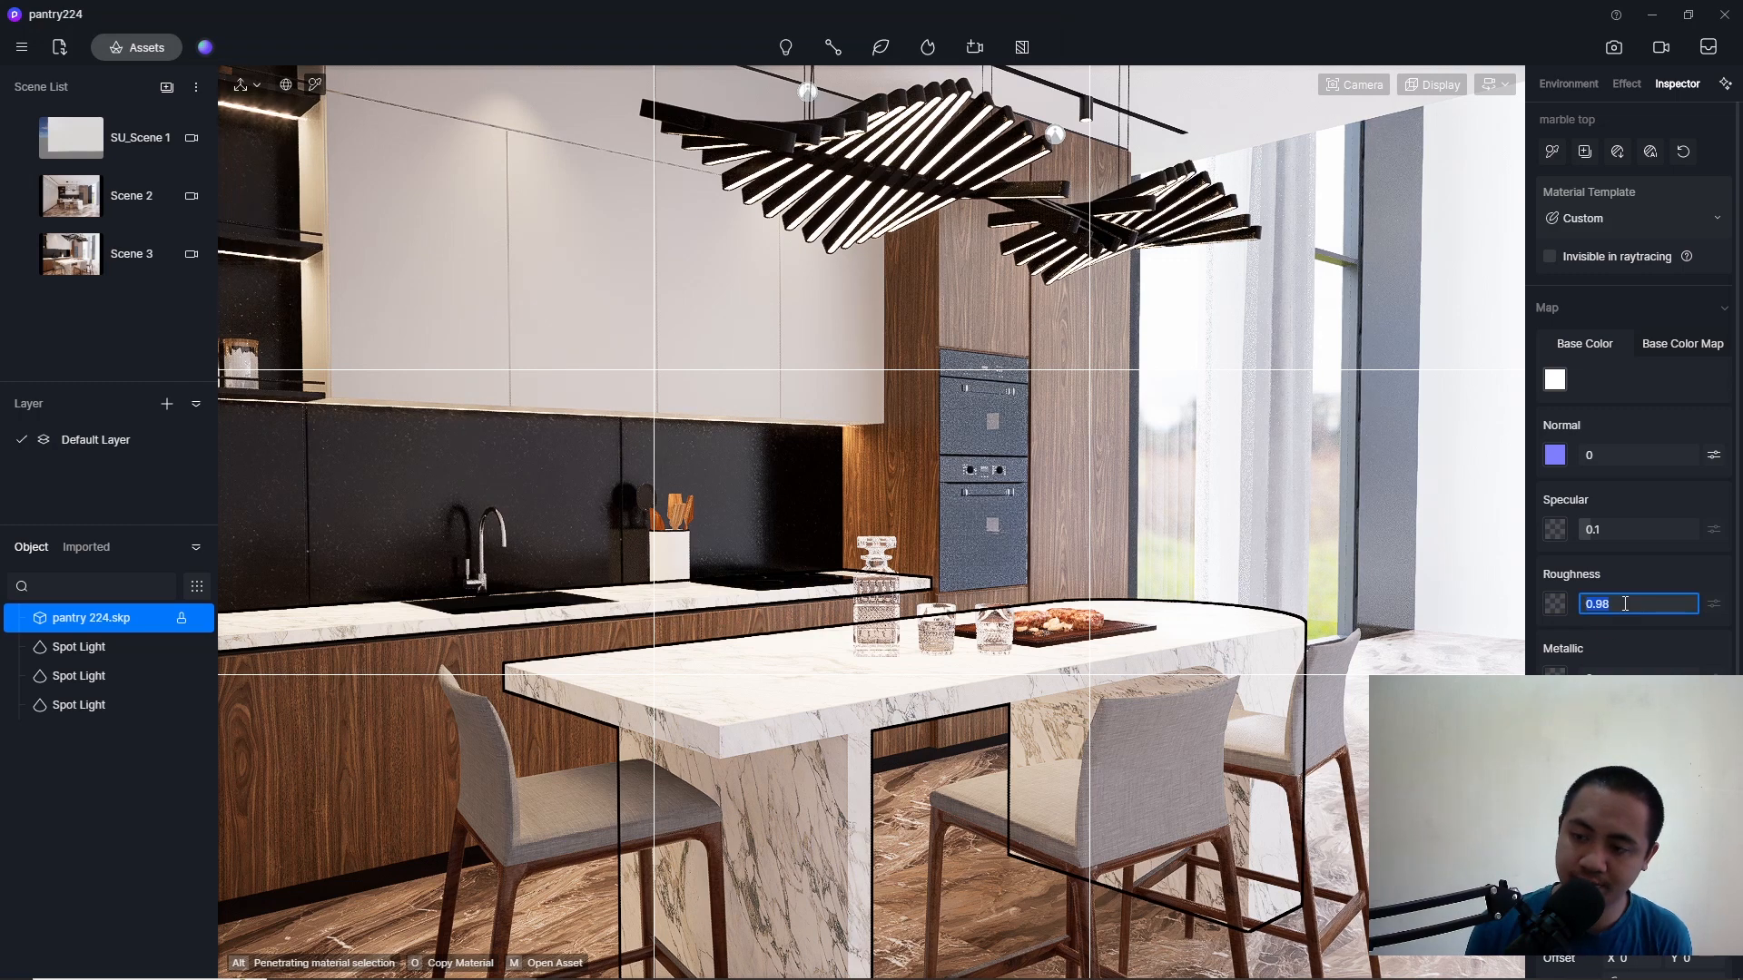
text(0.2)
key(Return)
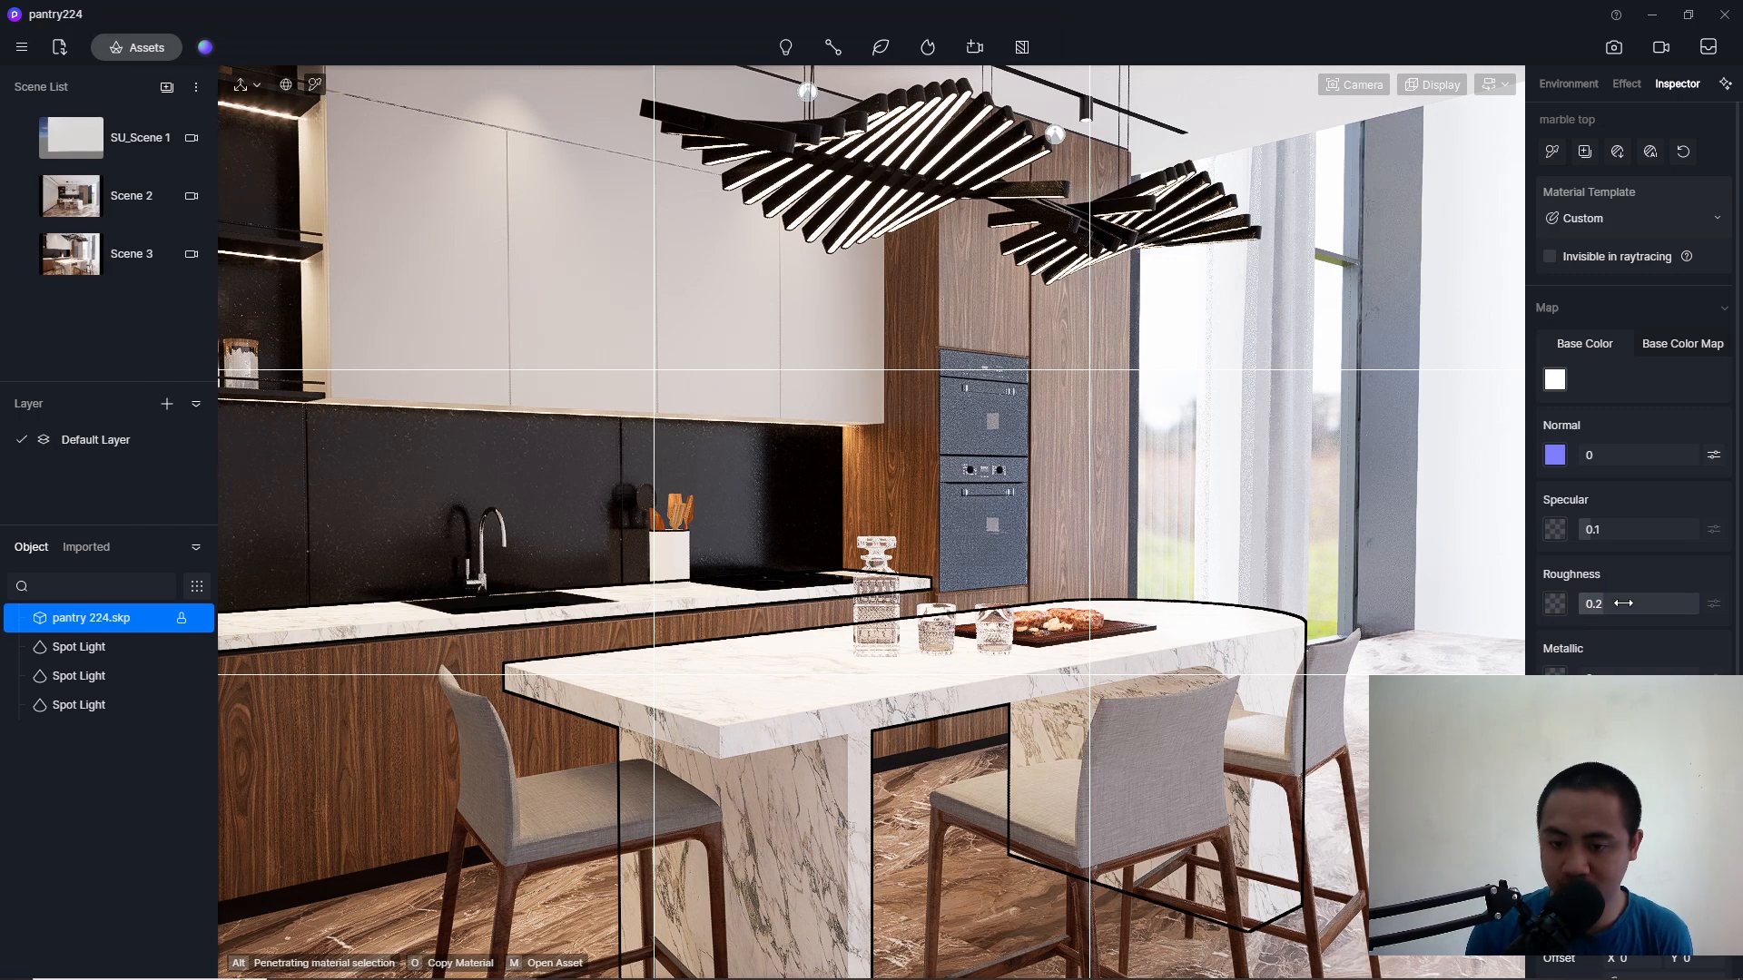
click(1620, 531)
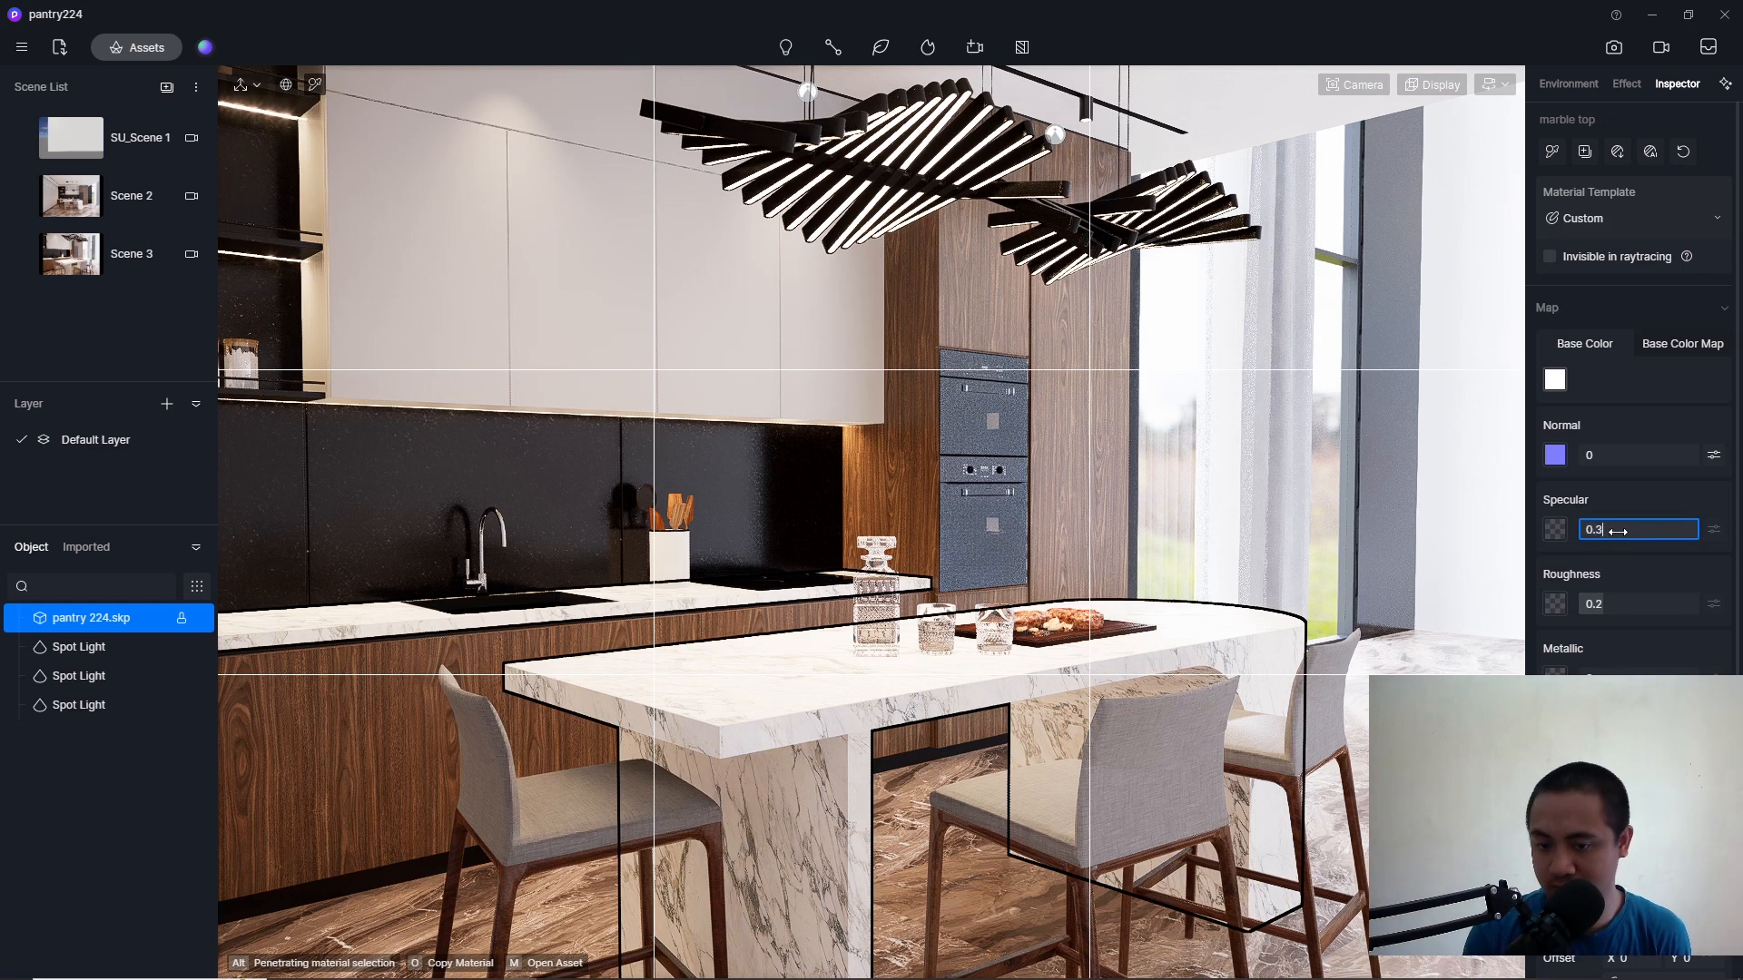
key(Return)
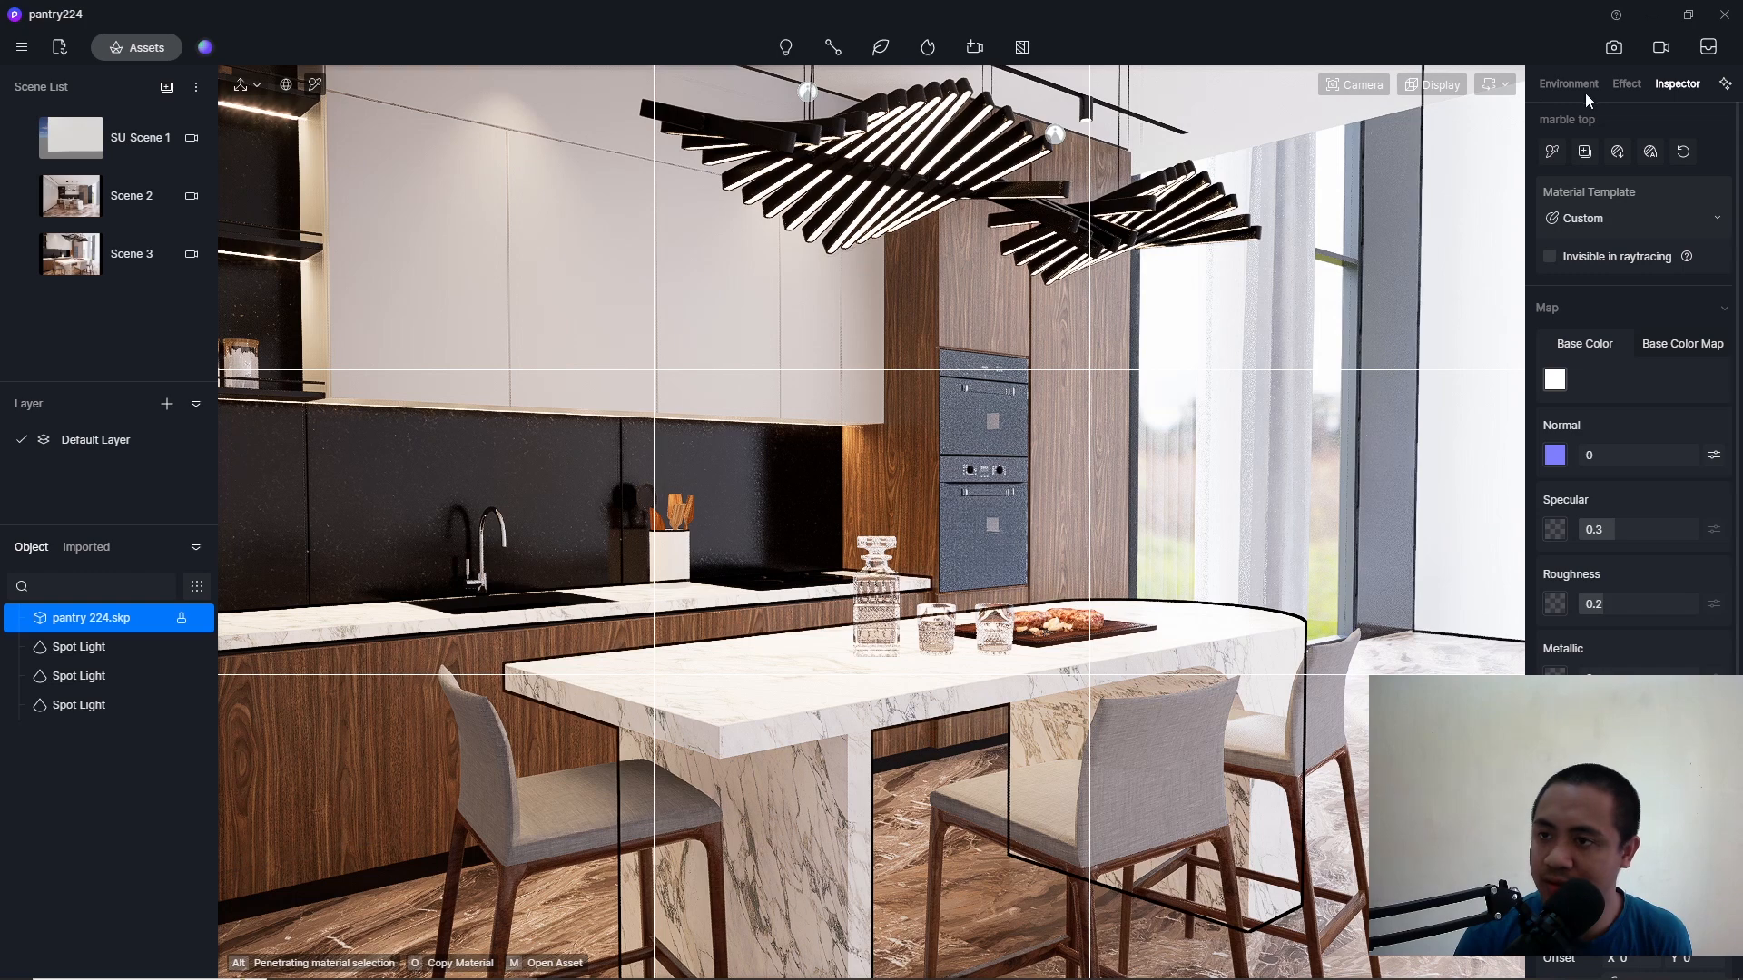
Step: Set up a 1:1 image output of Scene 3 with the Reflection channel enabled
click(87, 260)
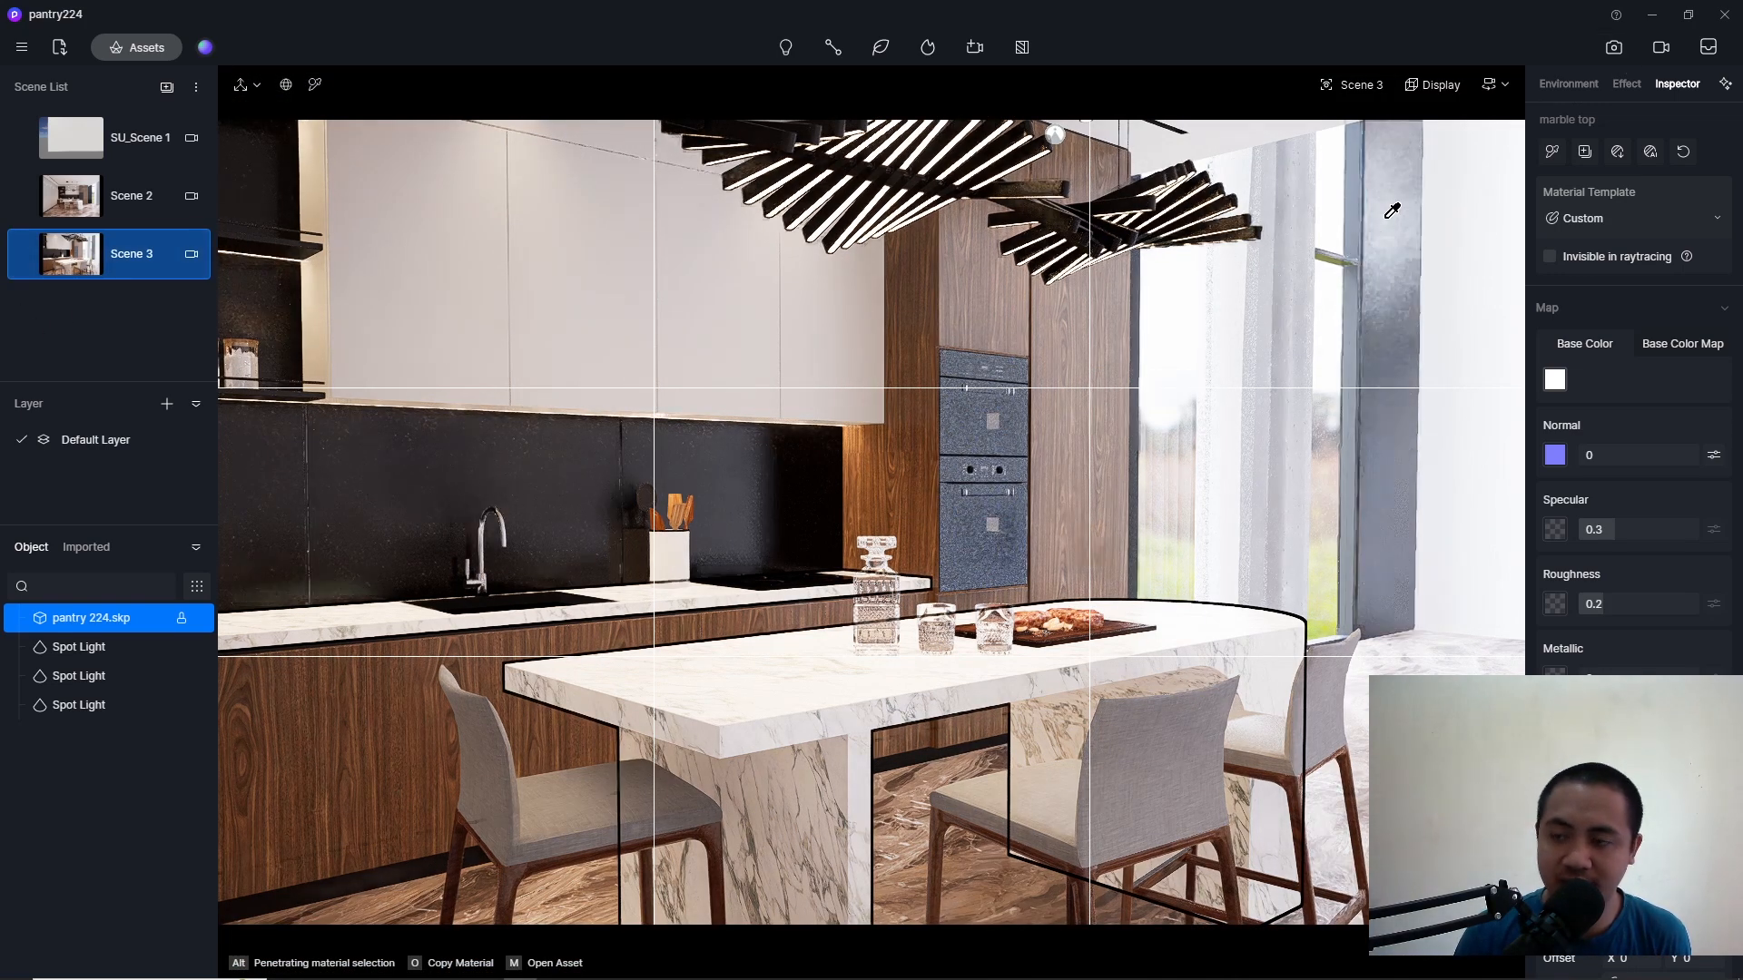
click(1613, 48)
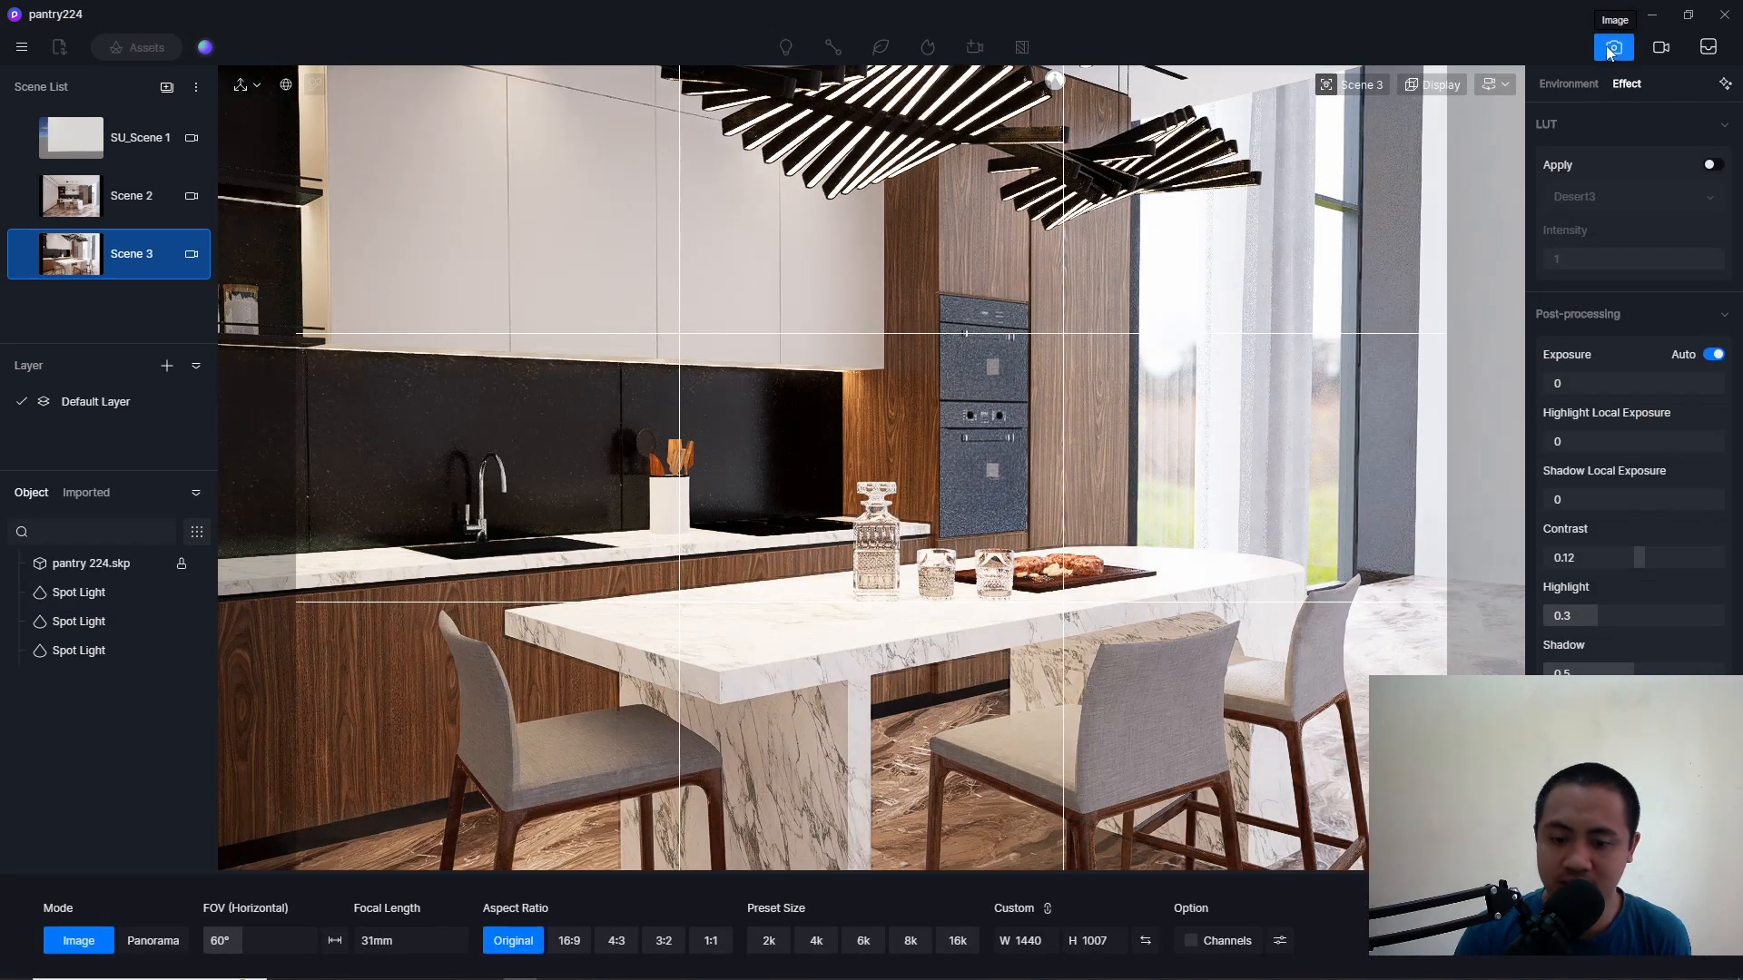
click(710, 941)
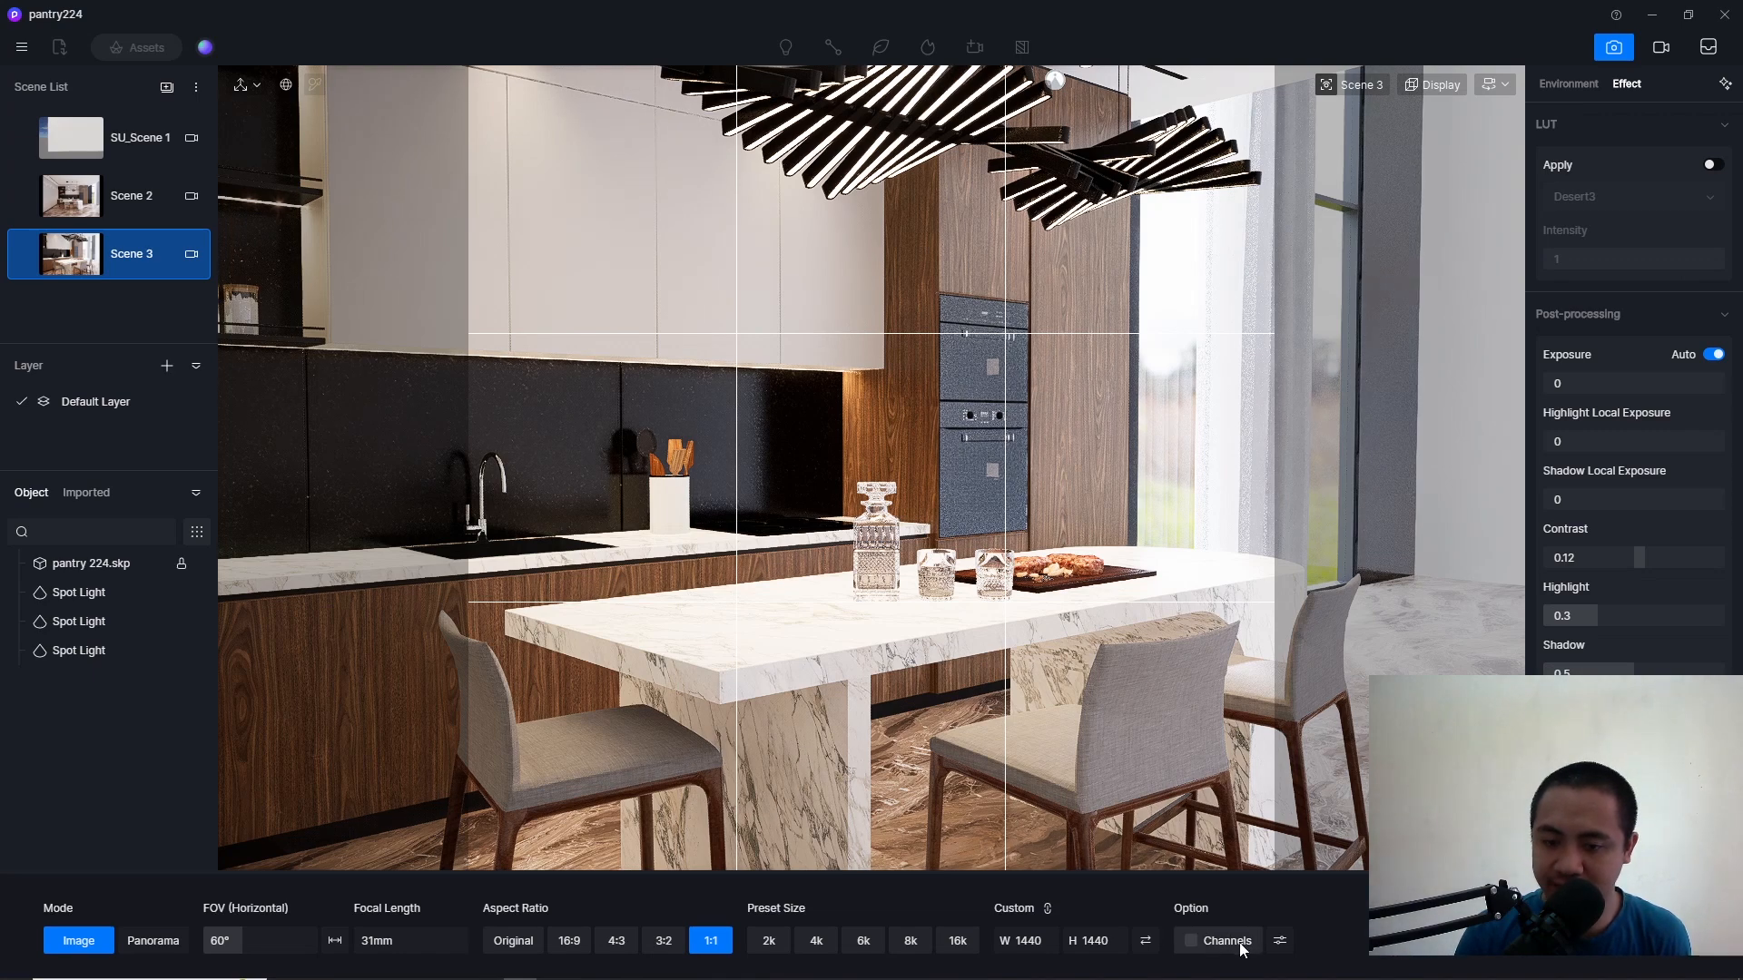
click(1281, 942)
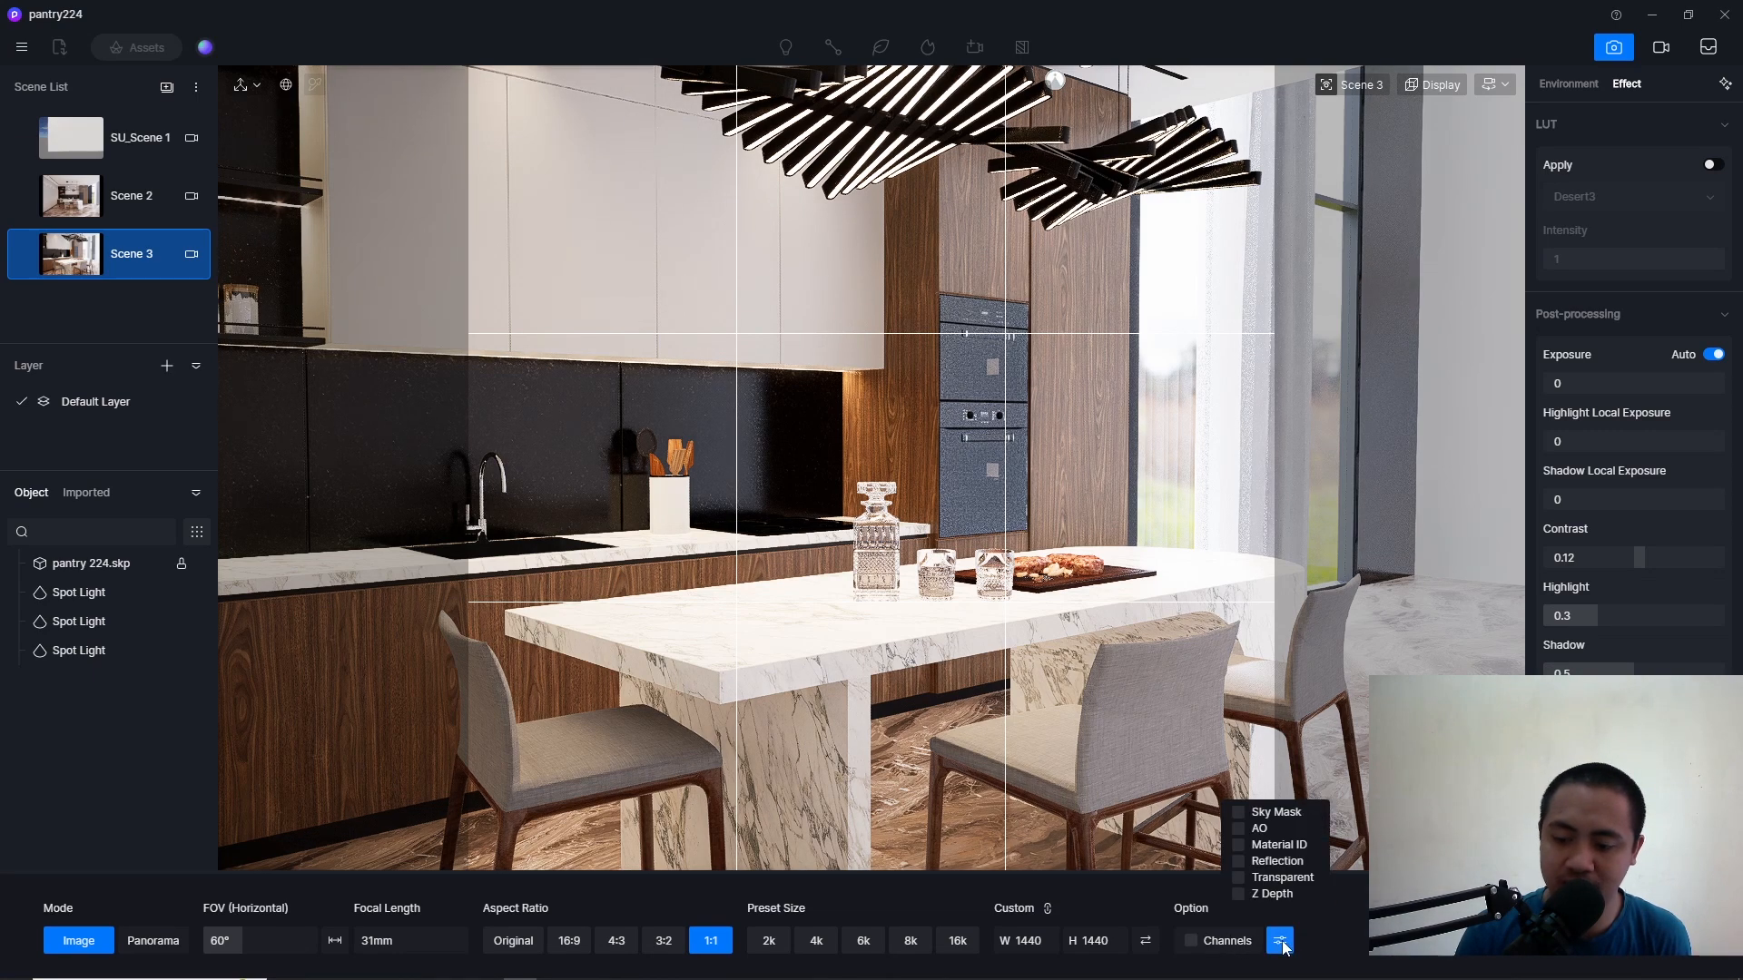
click(1241, 862)
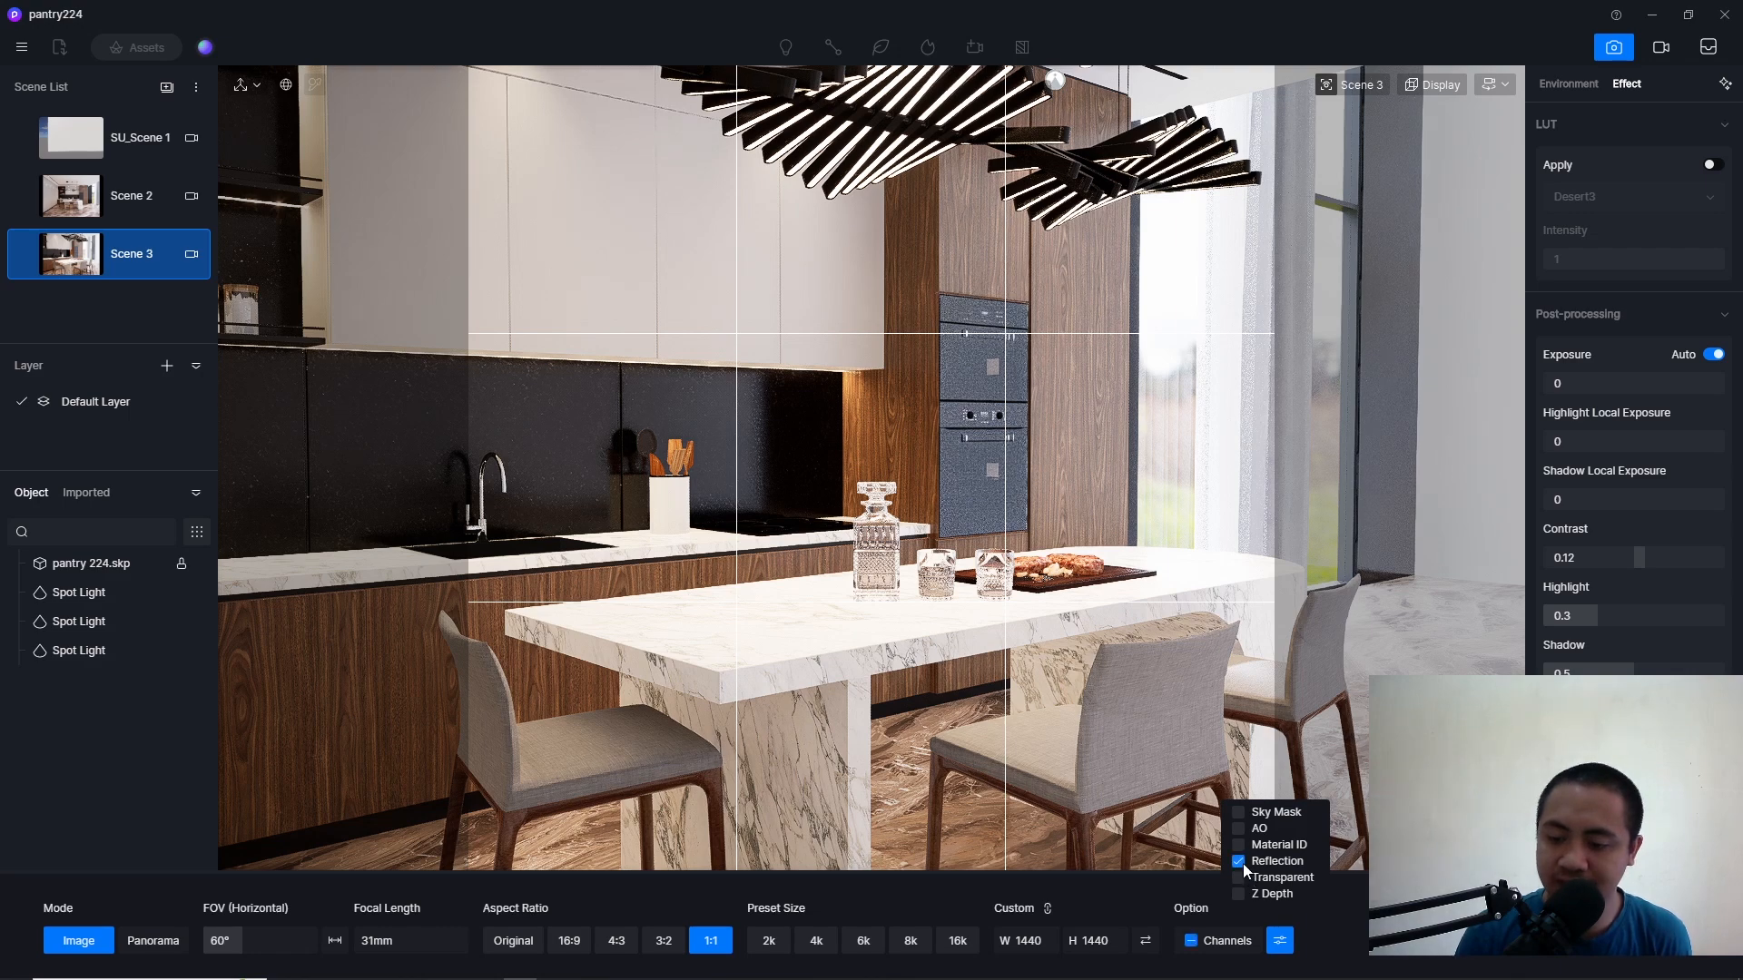
Step: Set the output image size to 1080 × 1080 and render it as PNG into a new folder named square inside output
double_click(1031, 942)
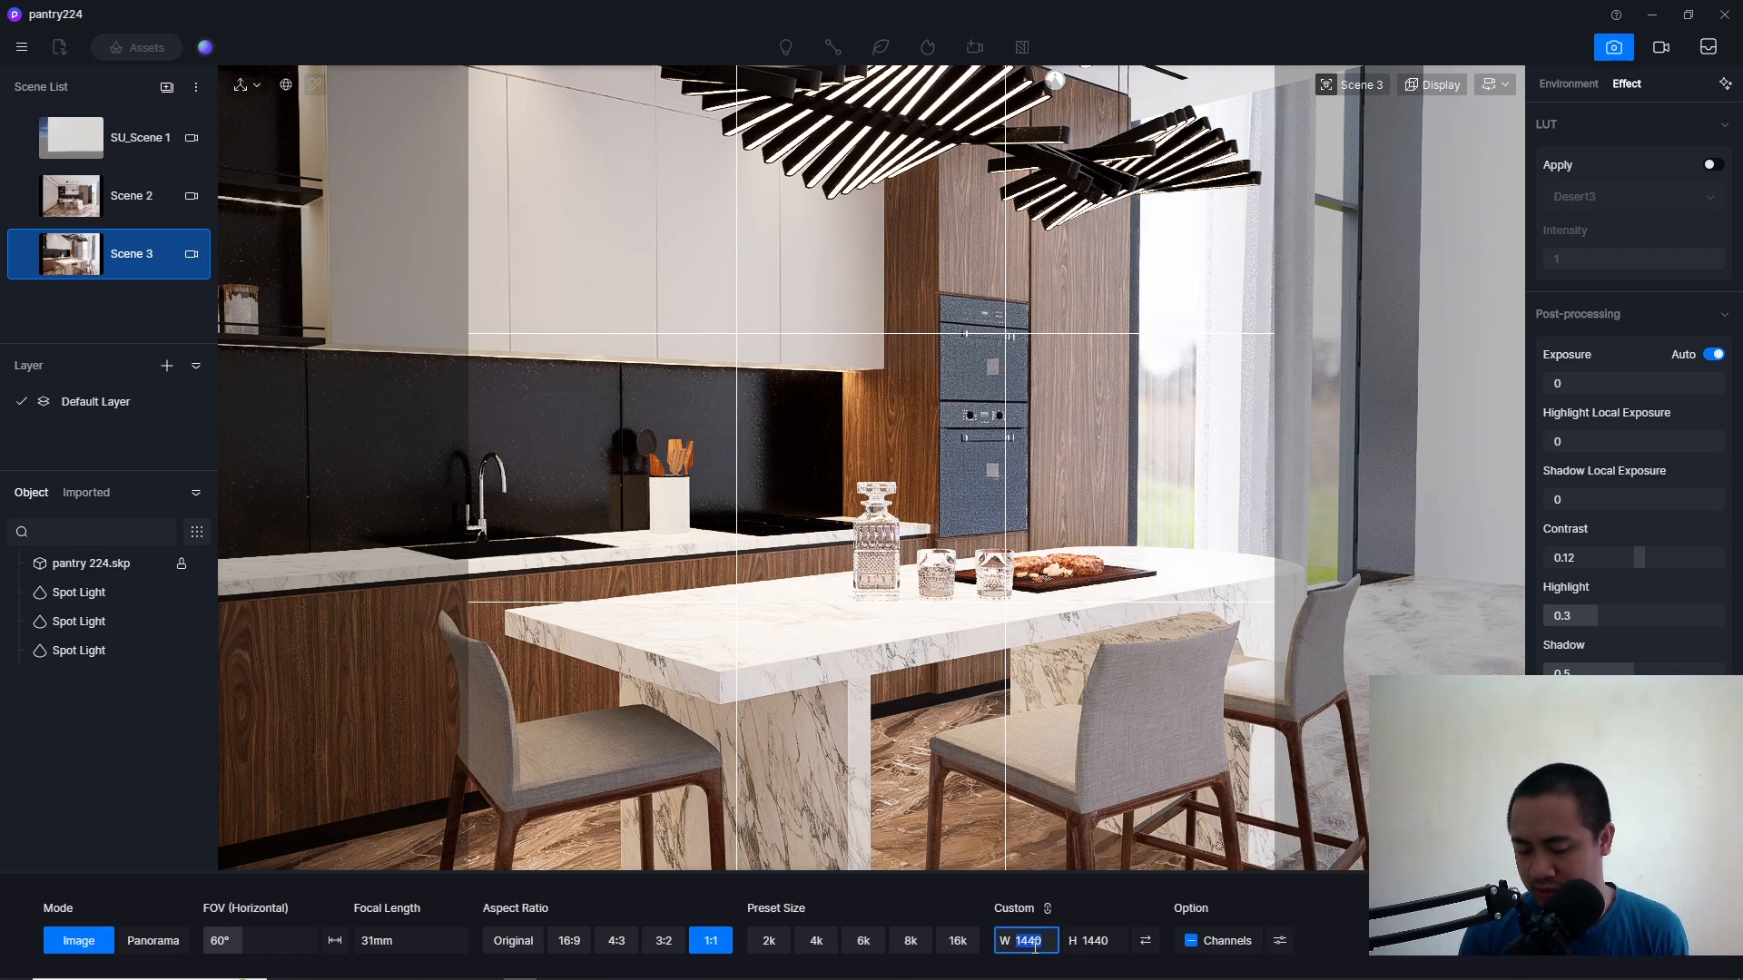
text(1080)
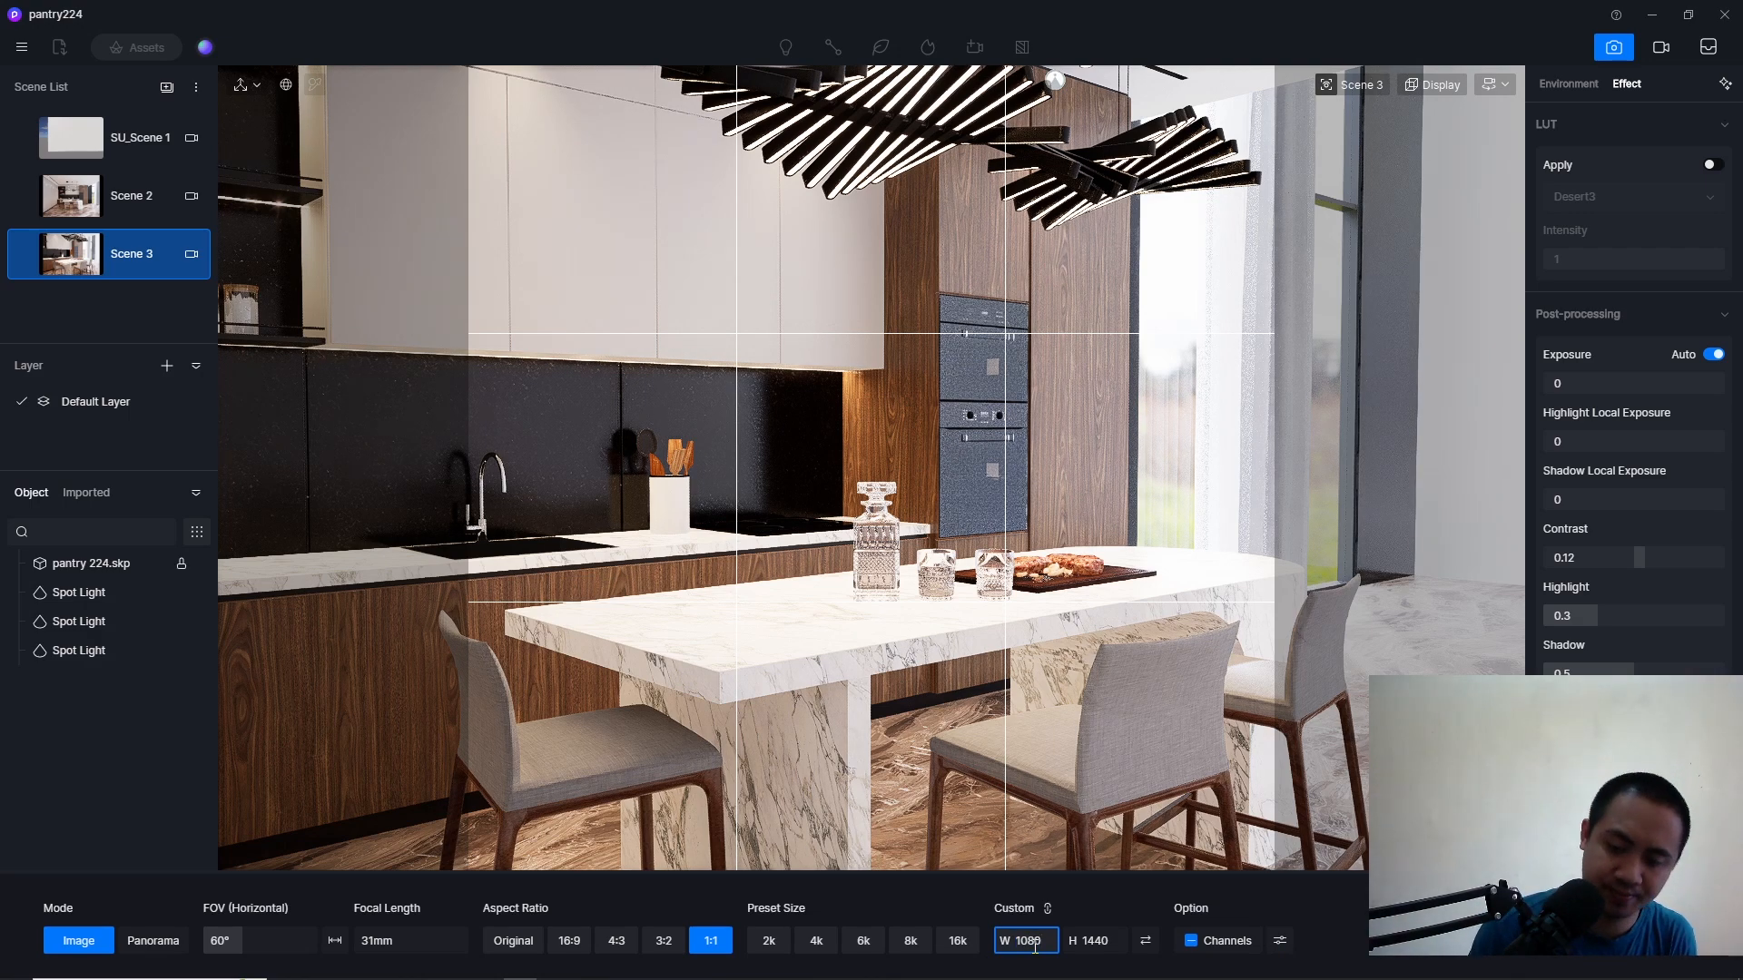
key(Return)
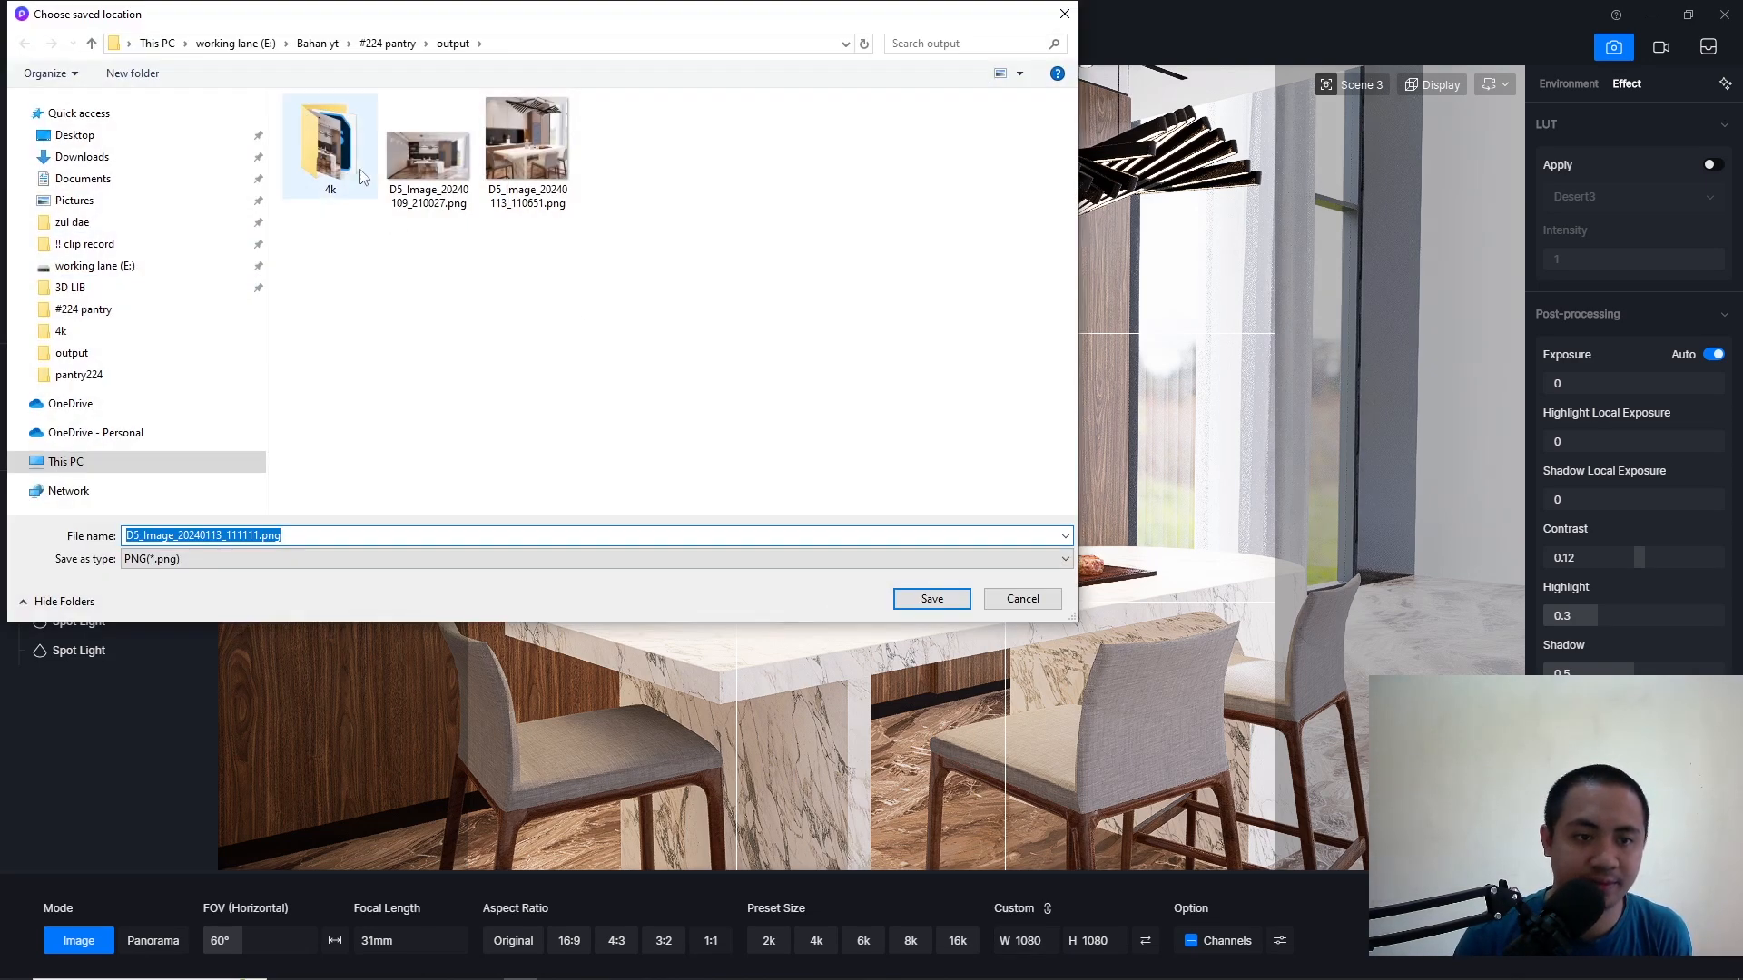
right_click(458, 329)
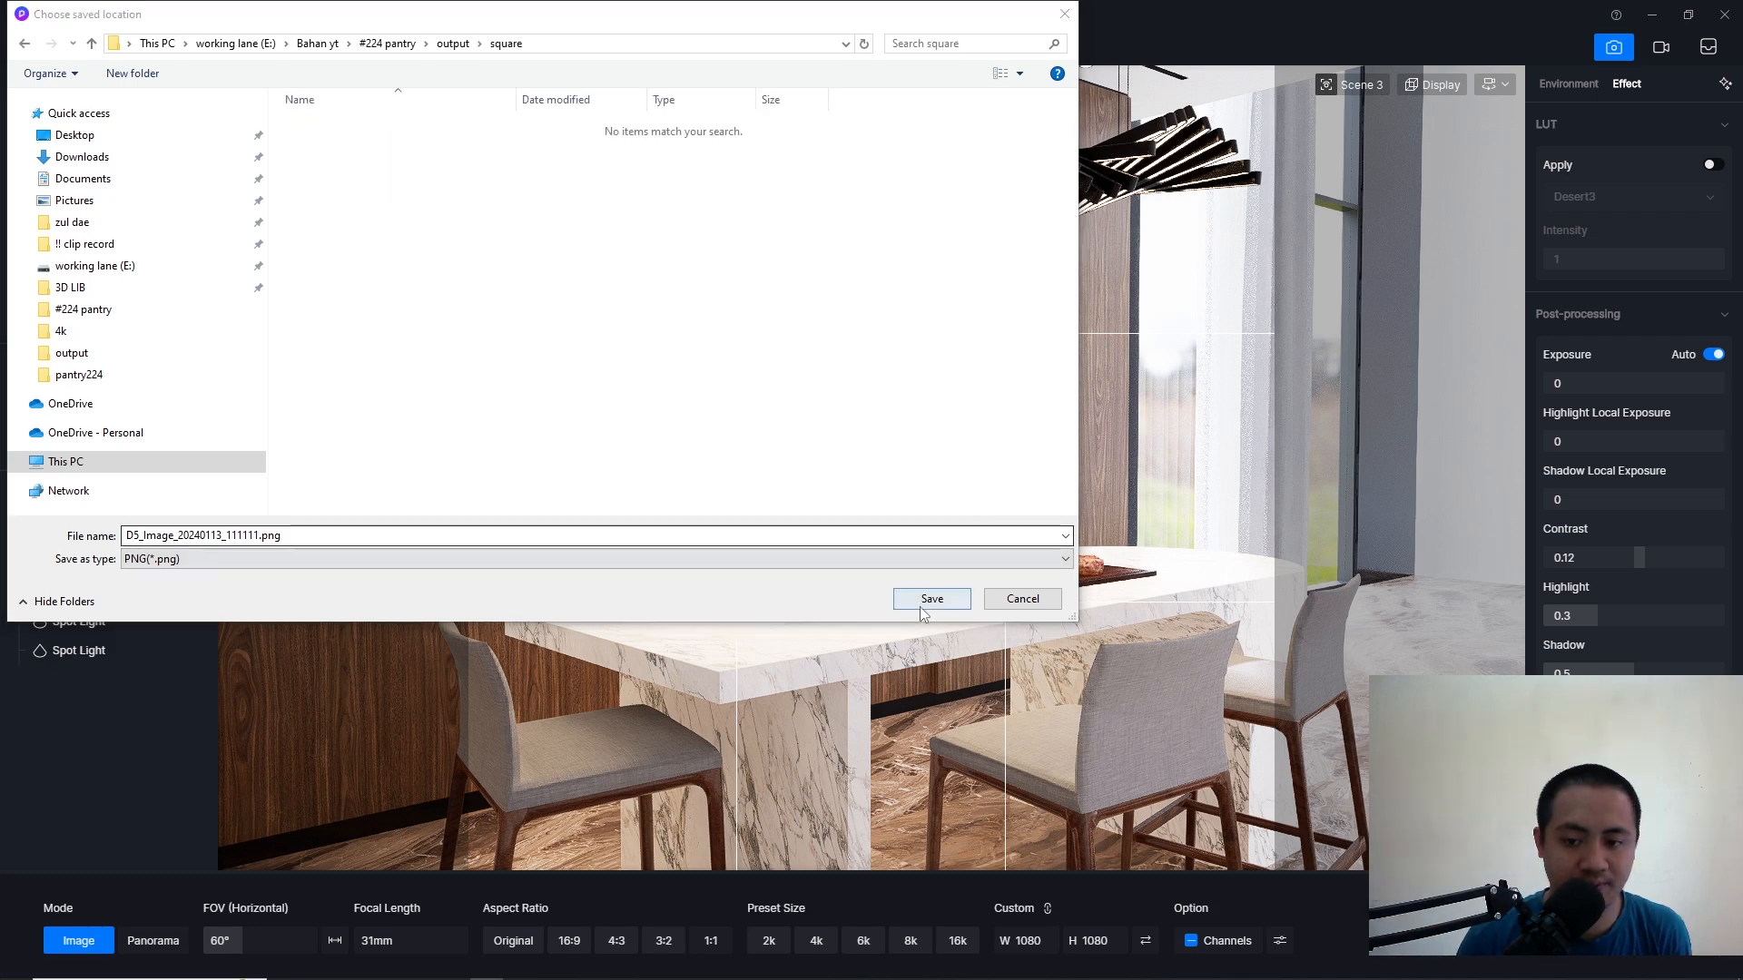
click(926, 603)
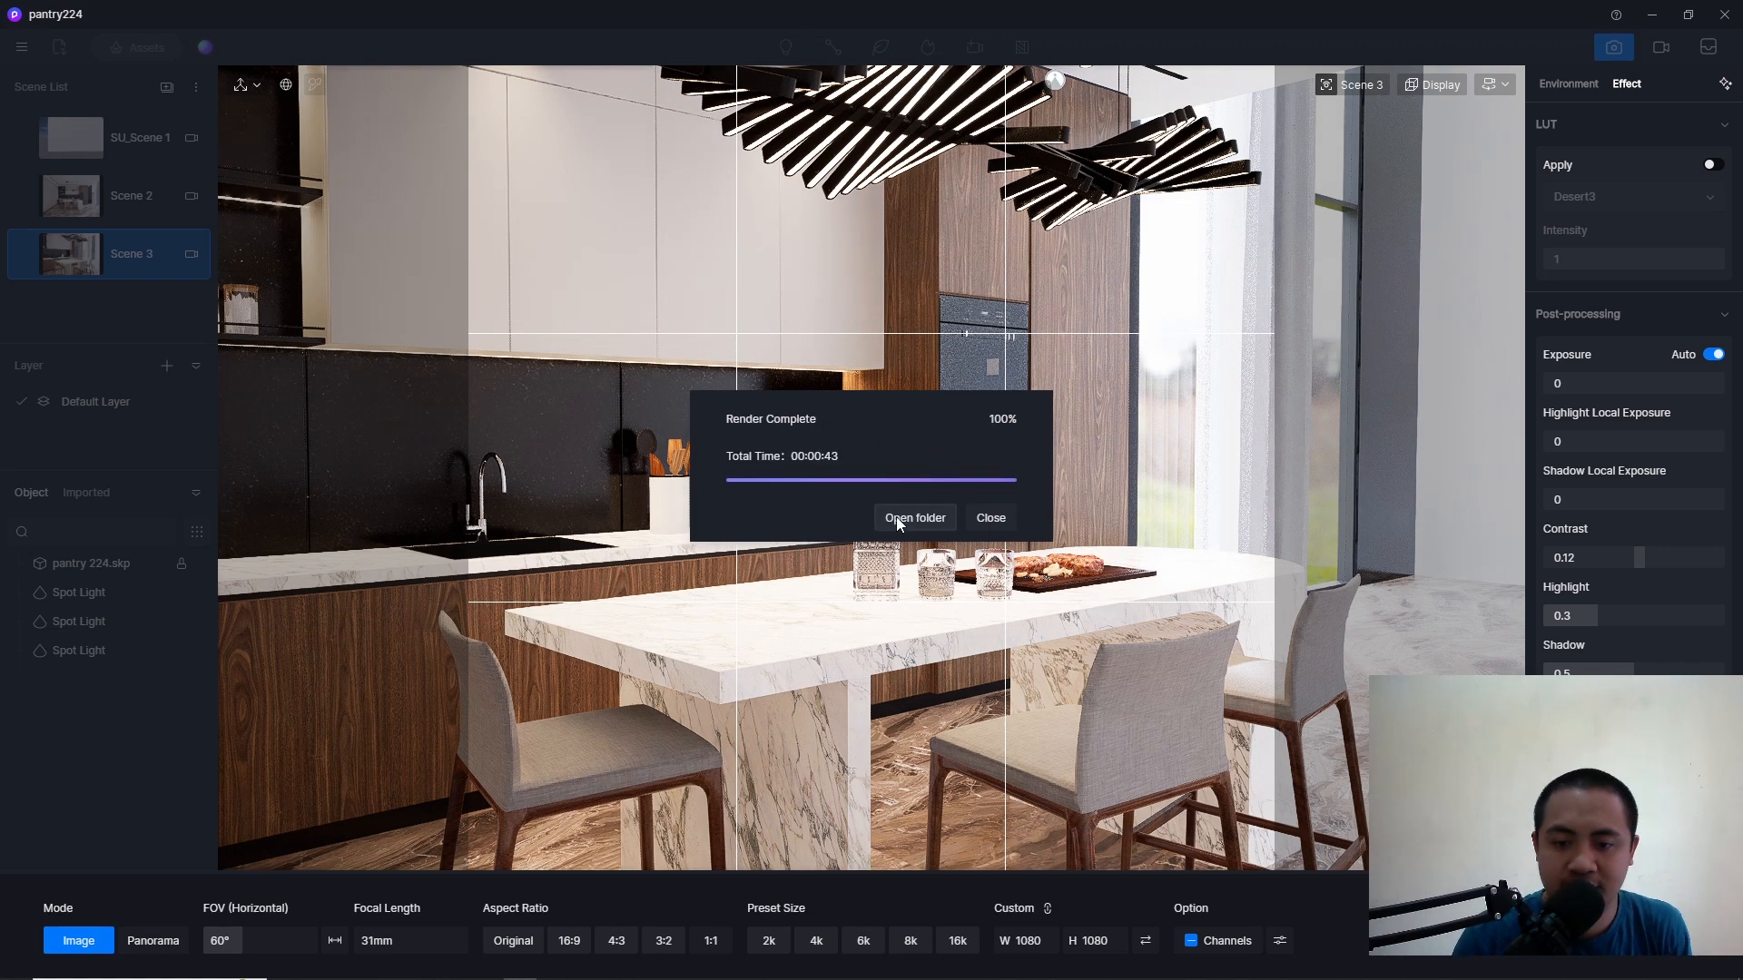
Step: View the rendered kitchen image and its AO and Reflection channel images from the render's output folder
click(895, 515)
click(629, 156)
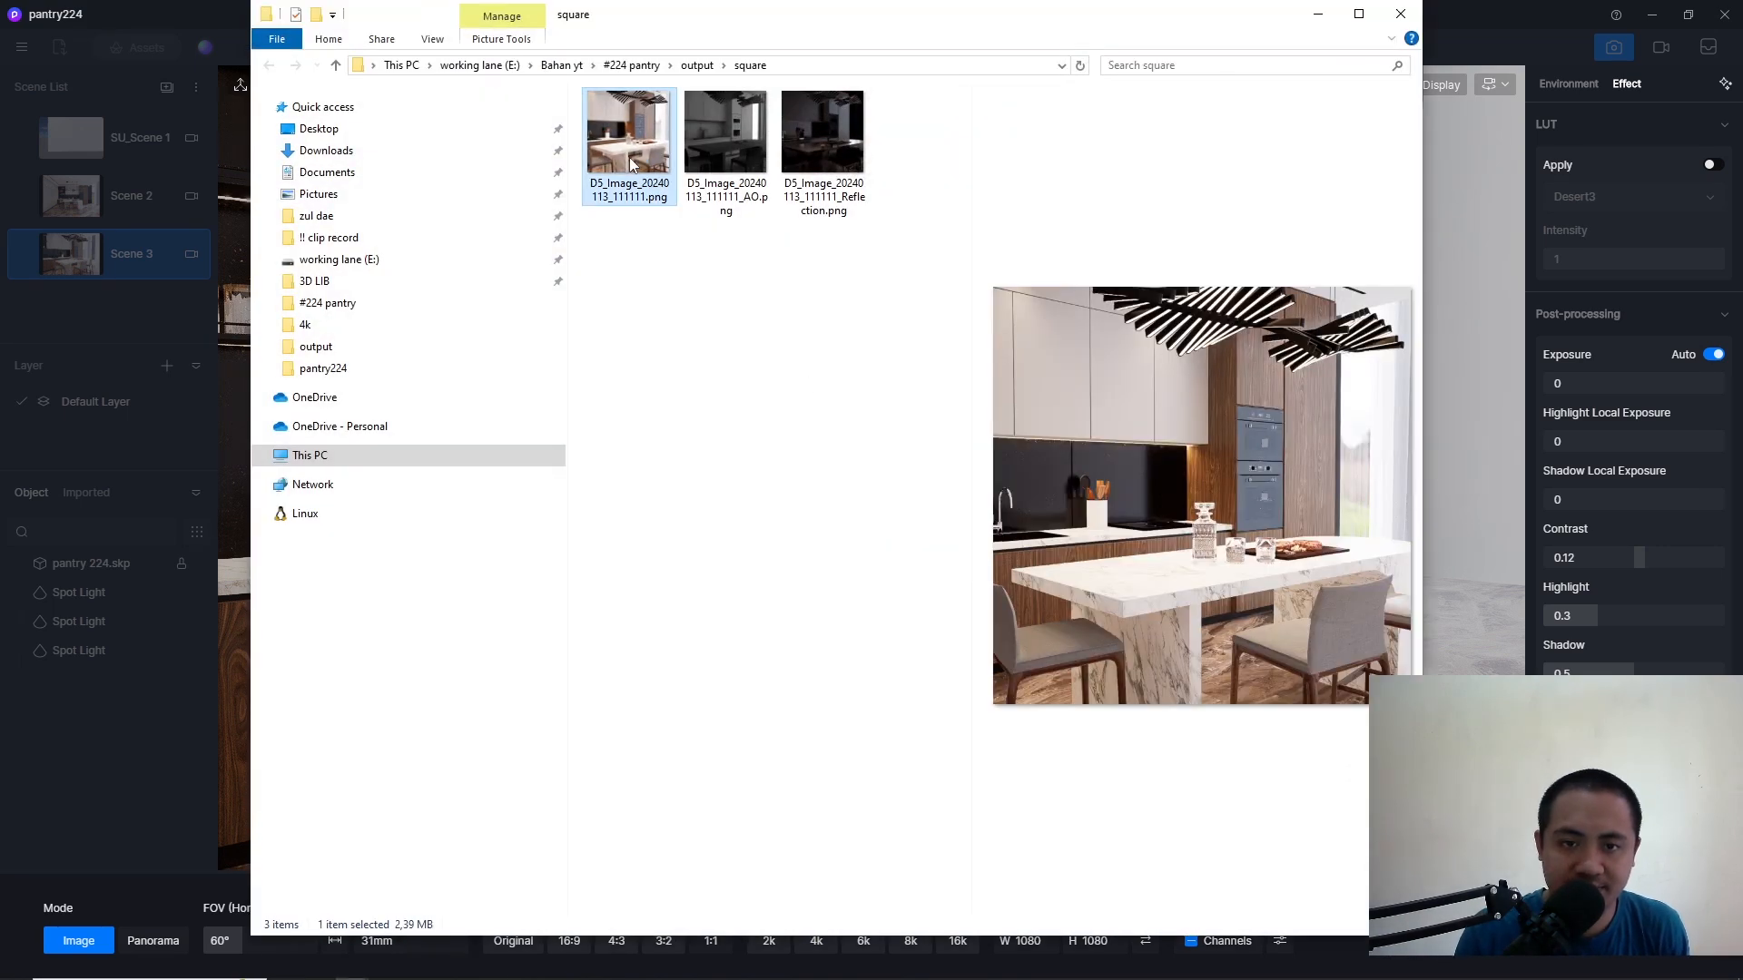
double_click(629, 156)
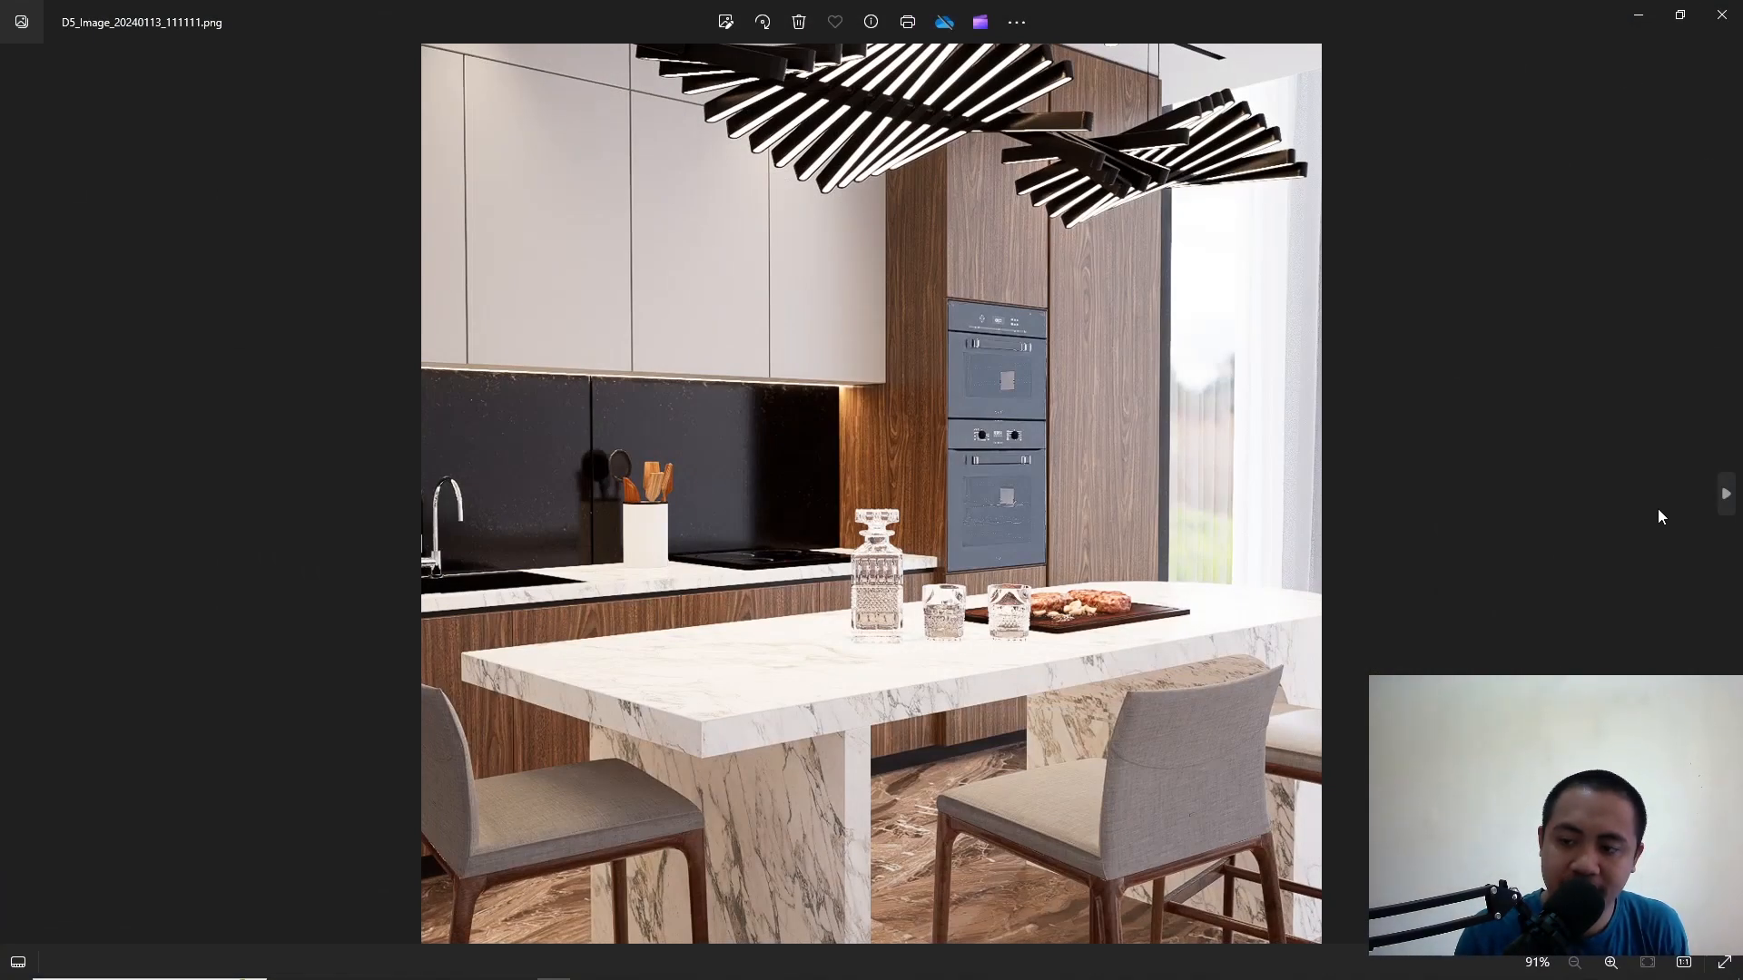
click(1725, 495)
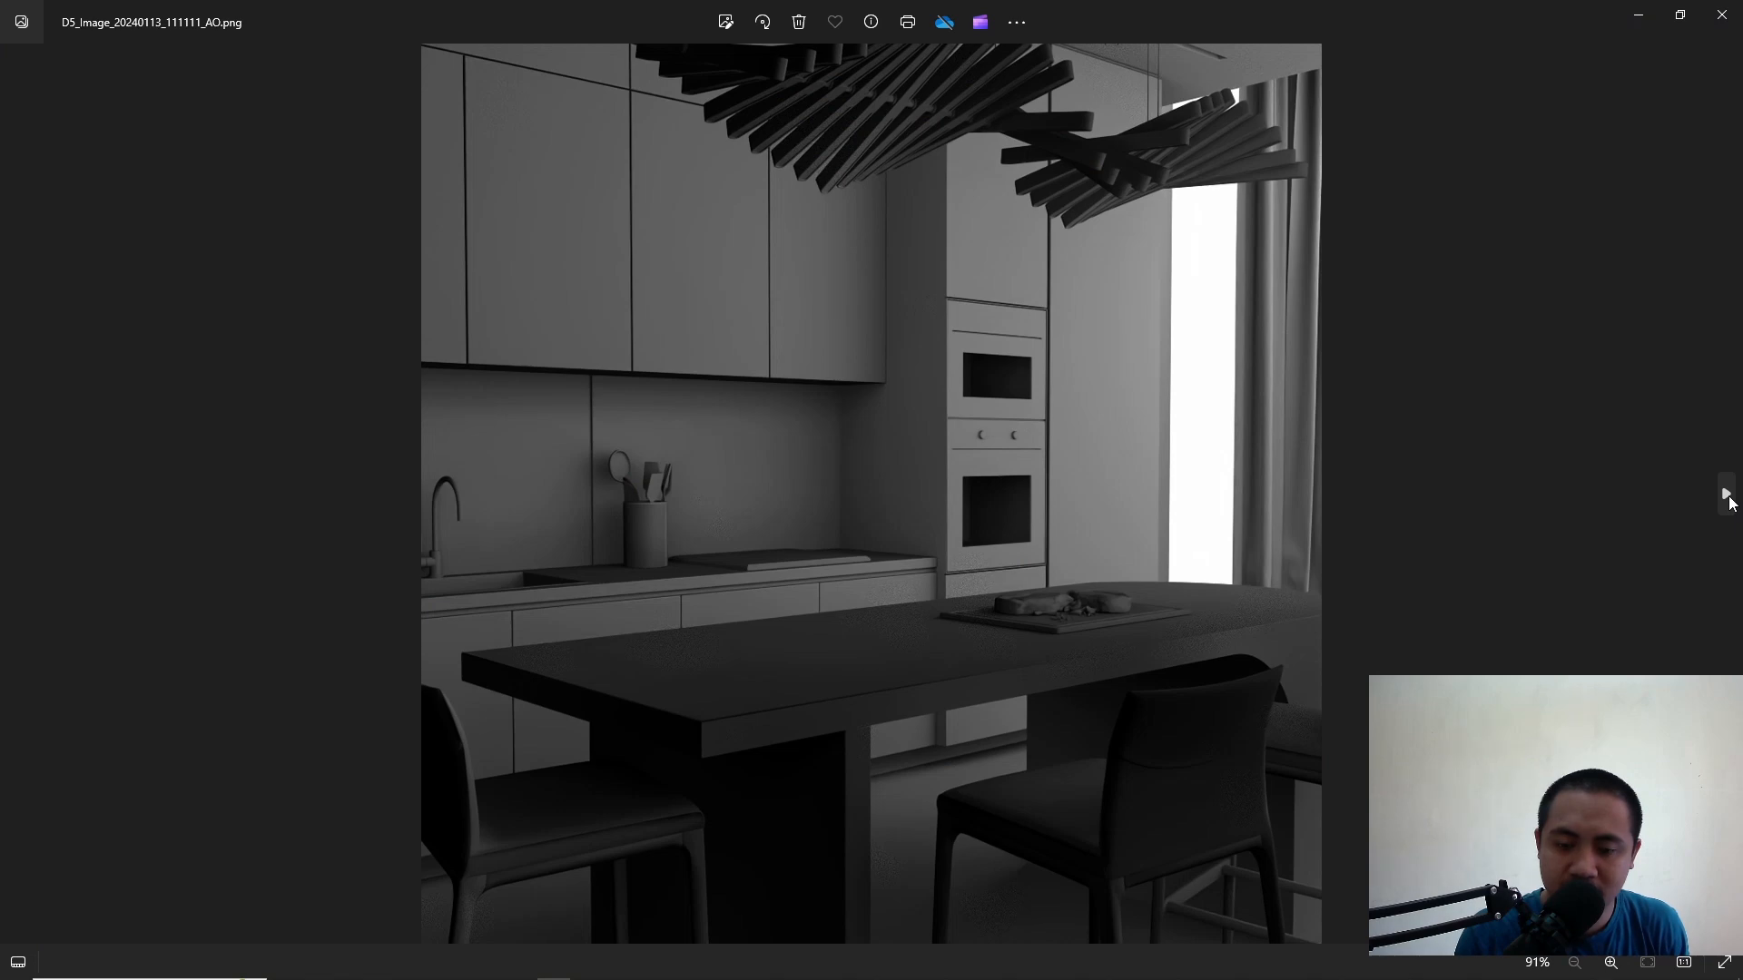
click(1728, 499)
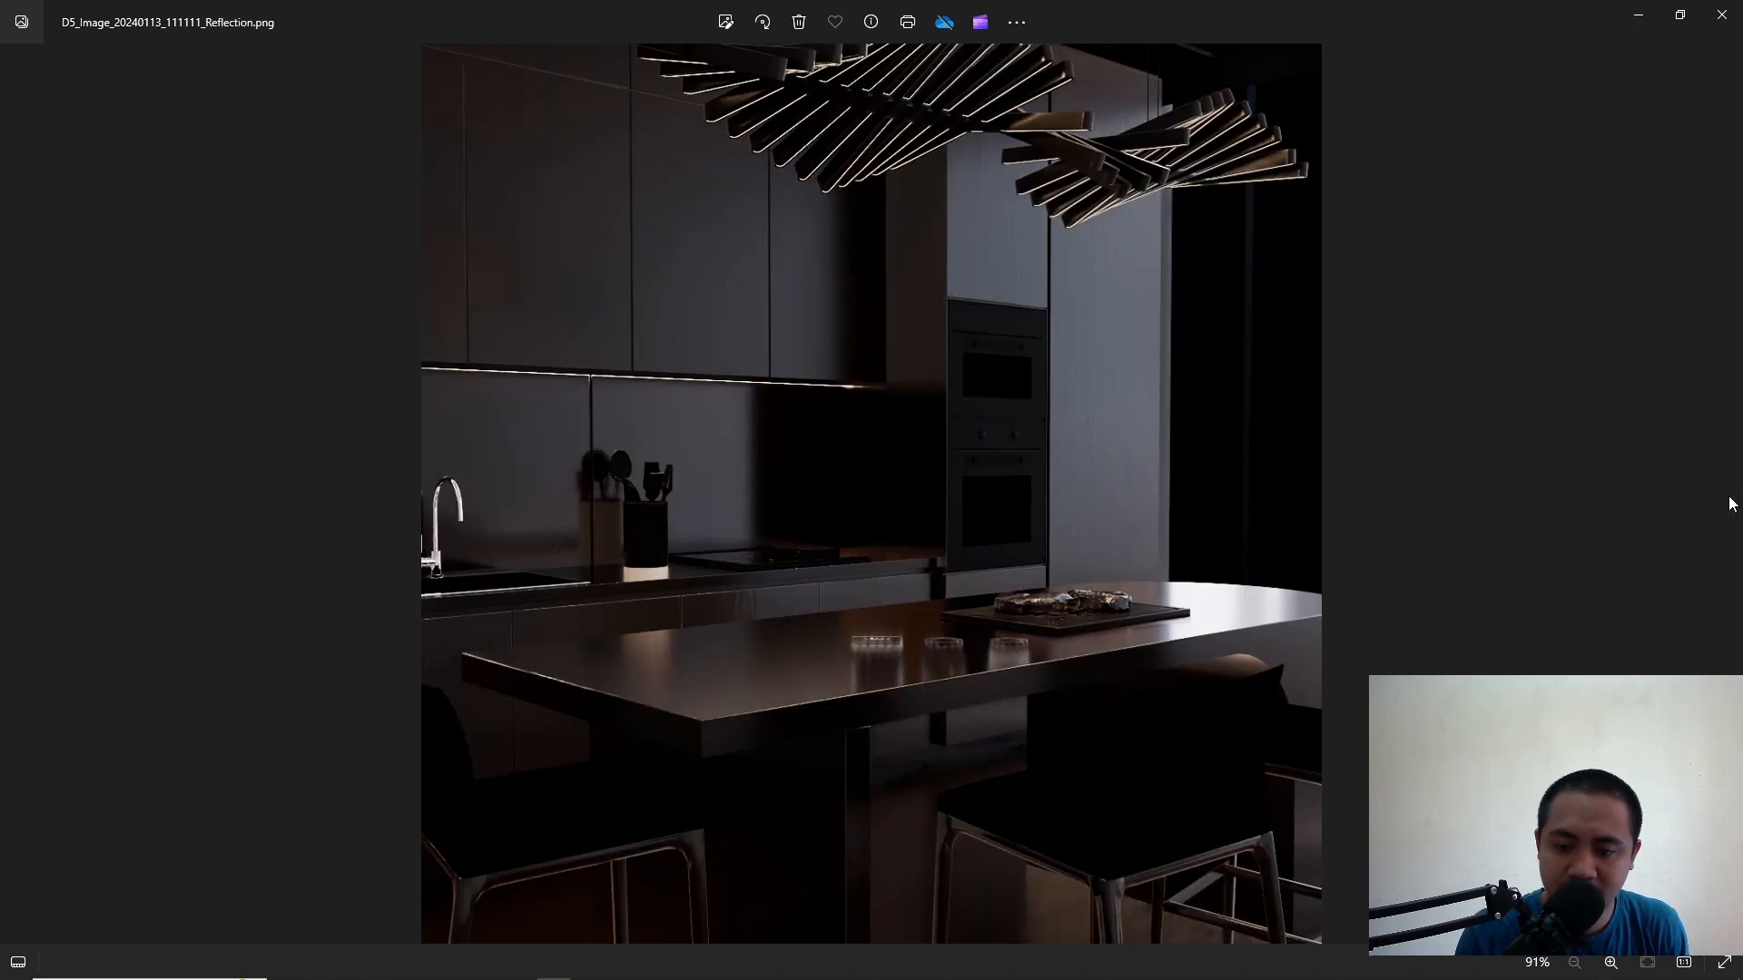
click(1728, 20)
click(1400, 14)
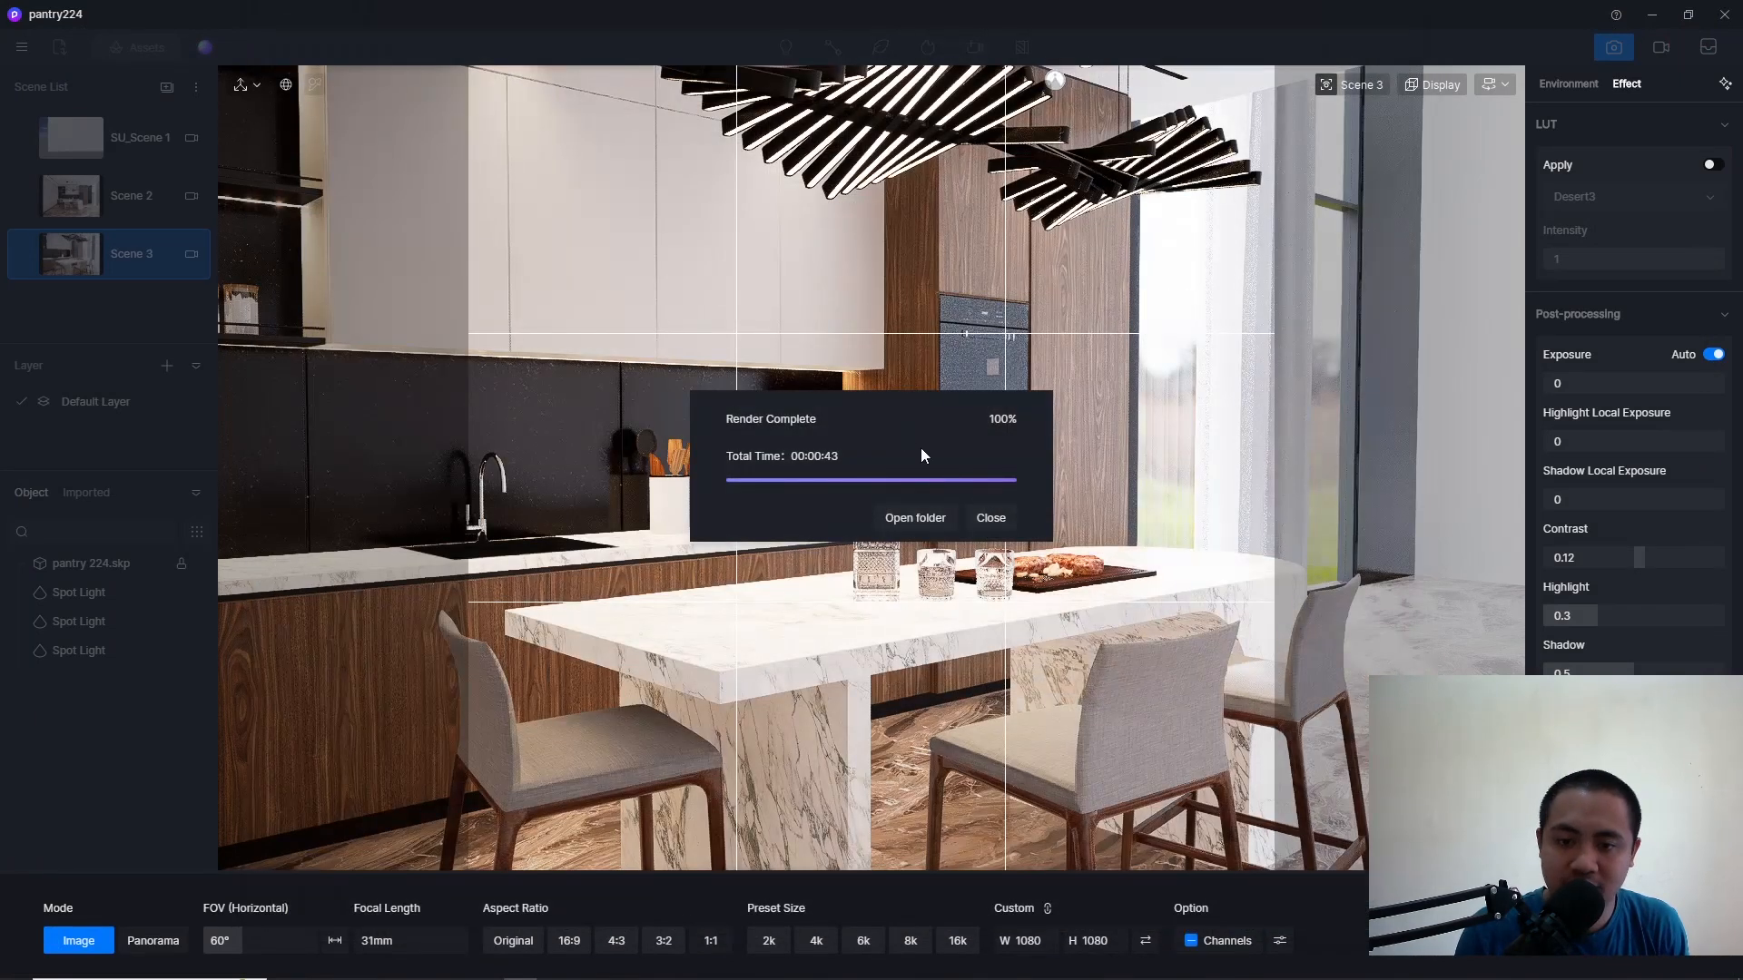
Step: Dismiss the render report and save the pantry224 project, closing D5 Render with the remaining changes saved
click(983, 518)
click(36, 56)
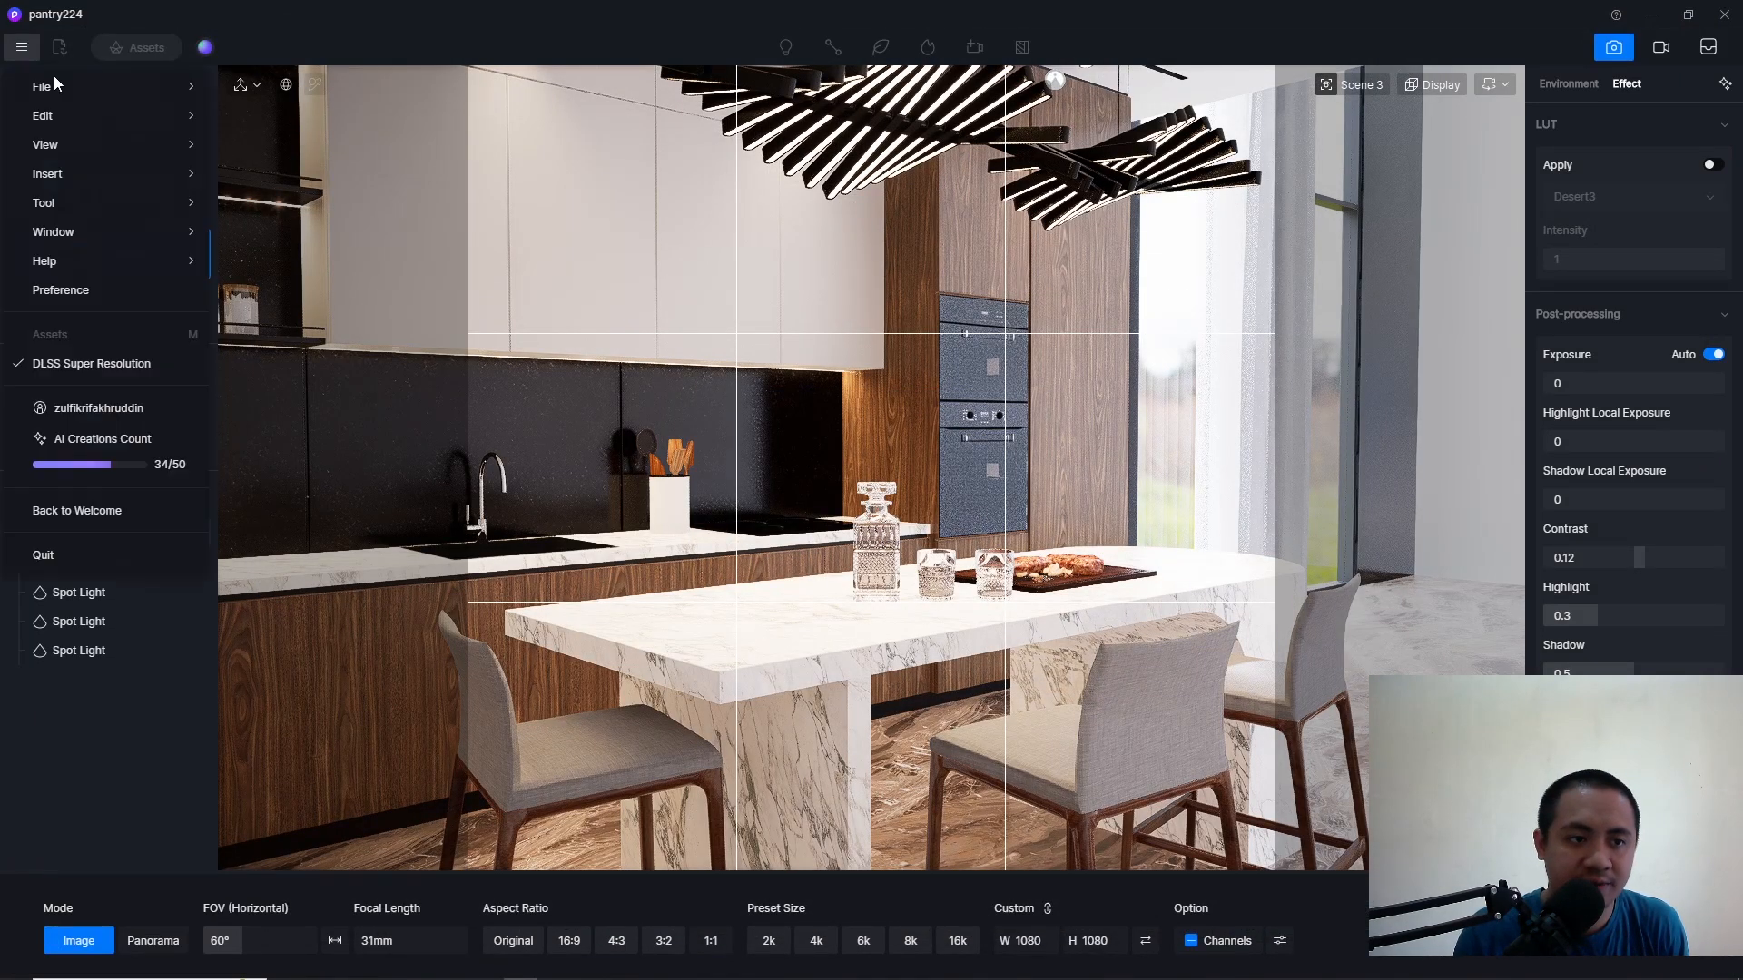
mouse_move(167, 89)
click(283, 193)
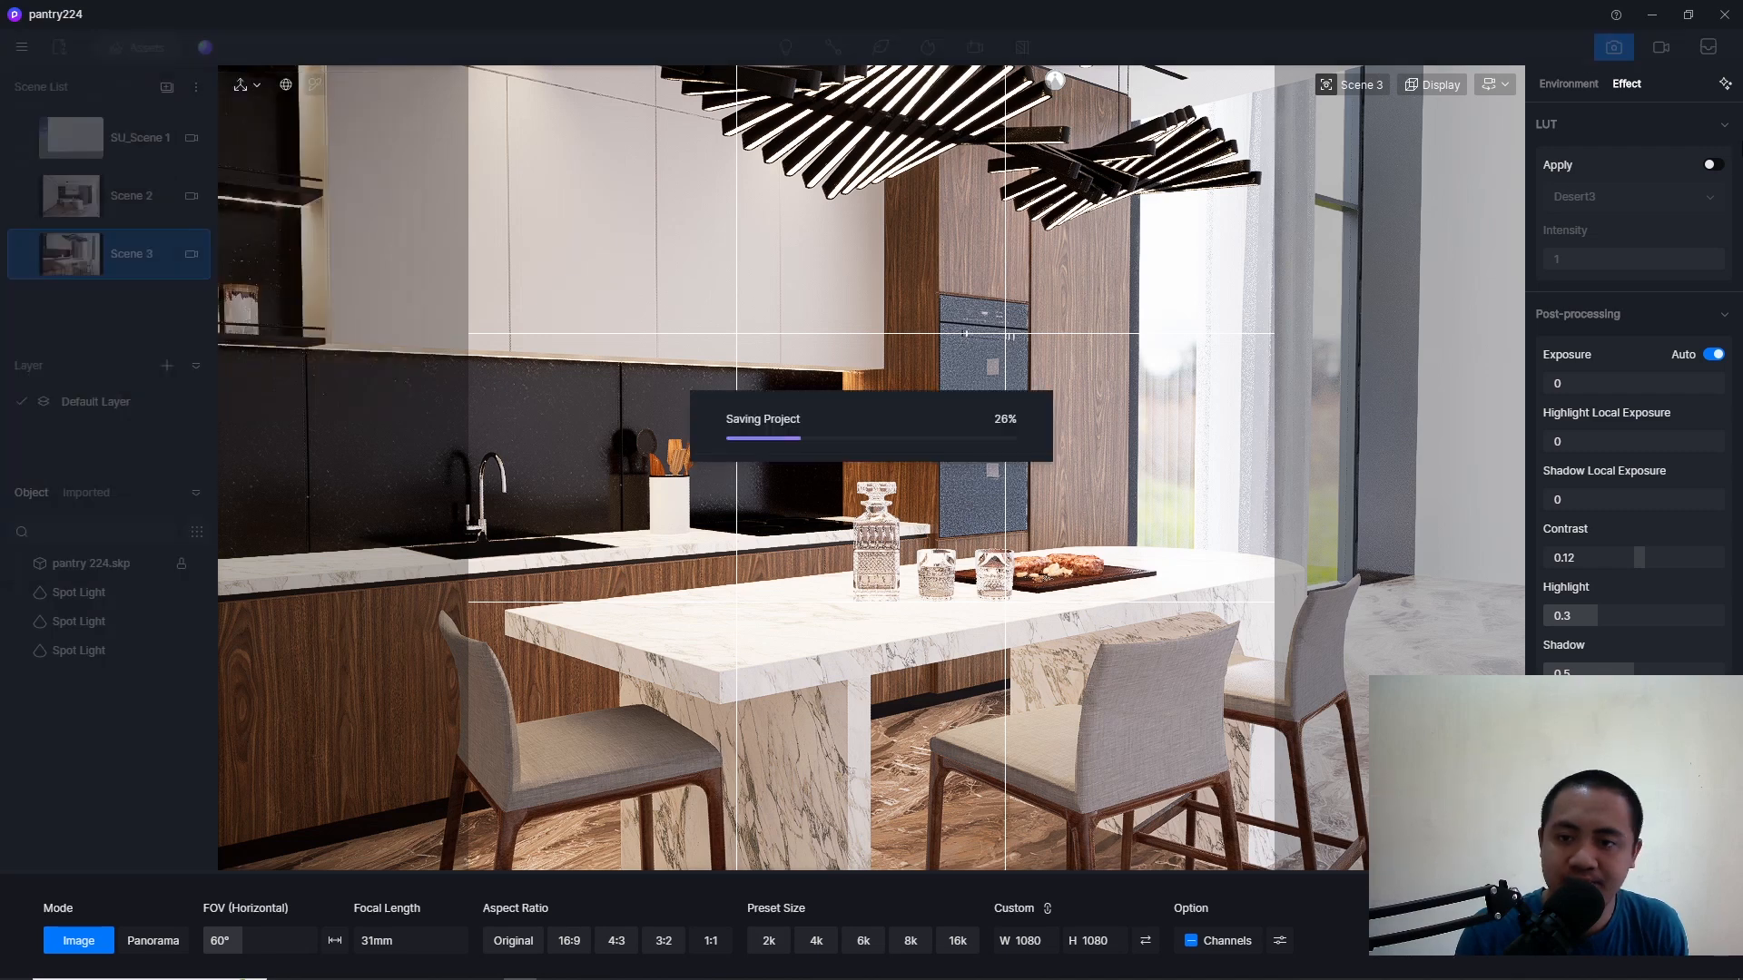
click(1725, 12)
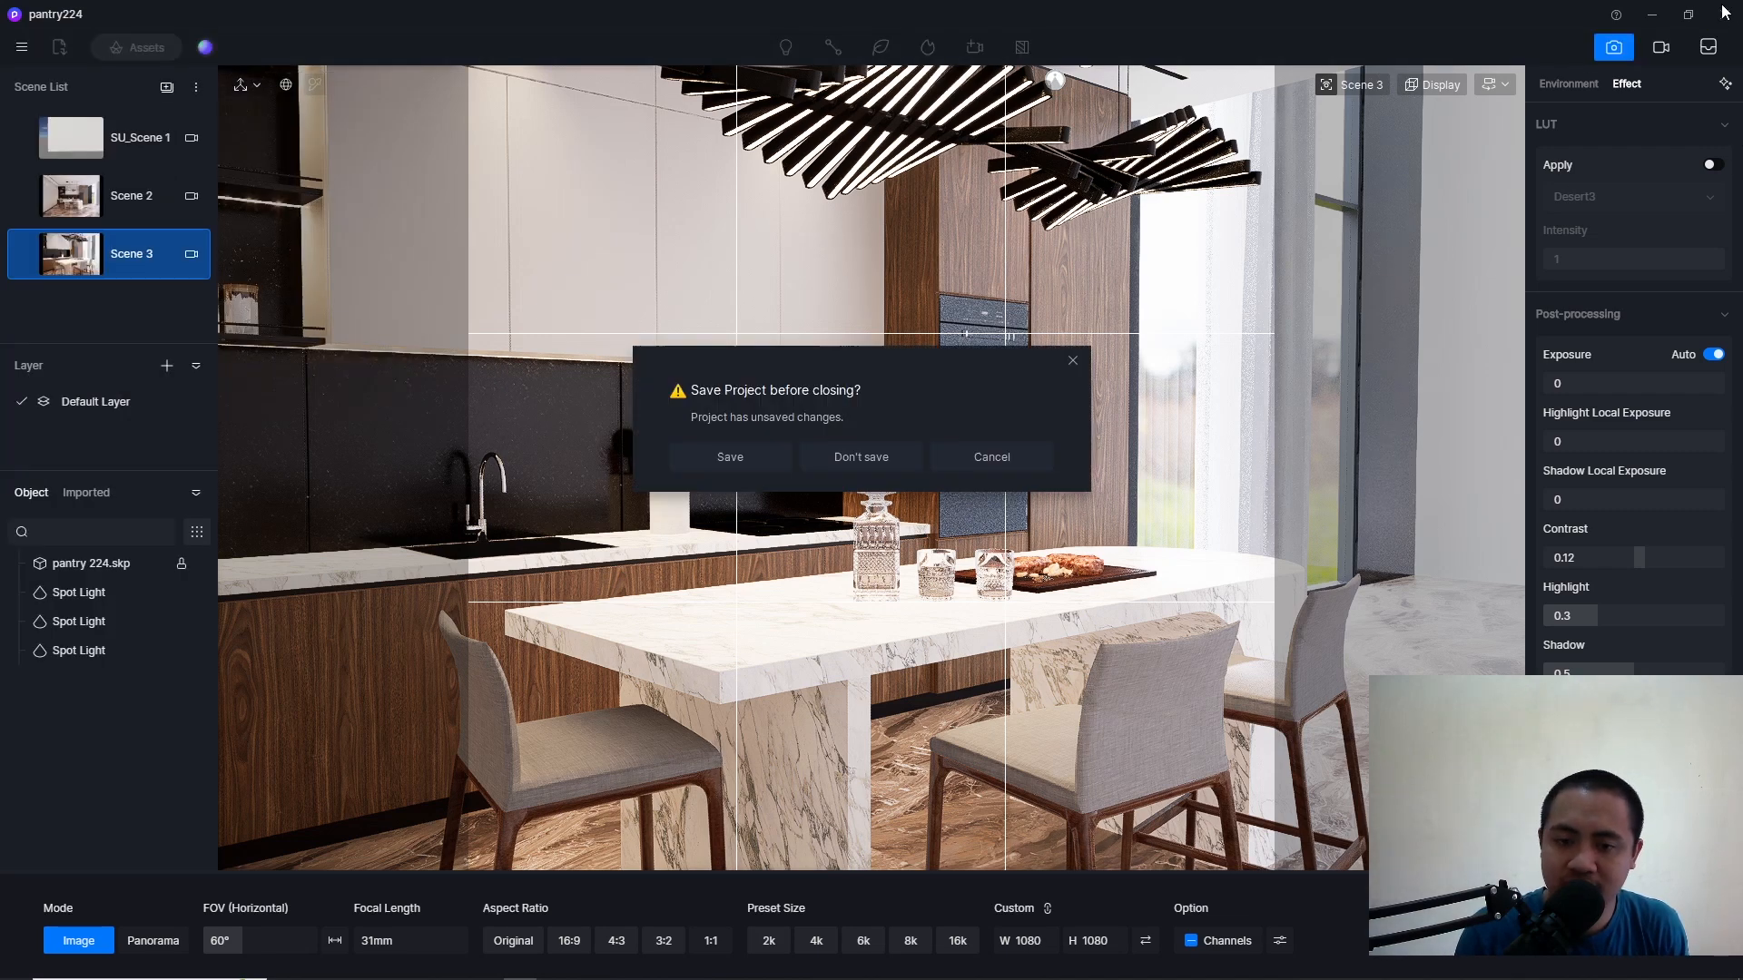
click(749, 455)
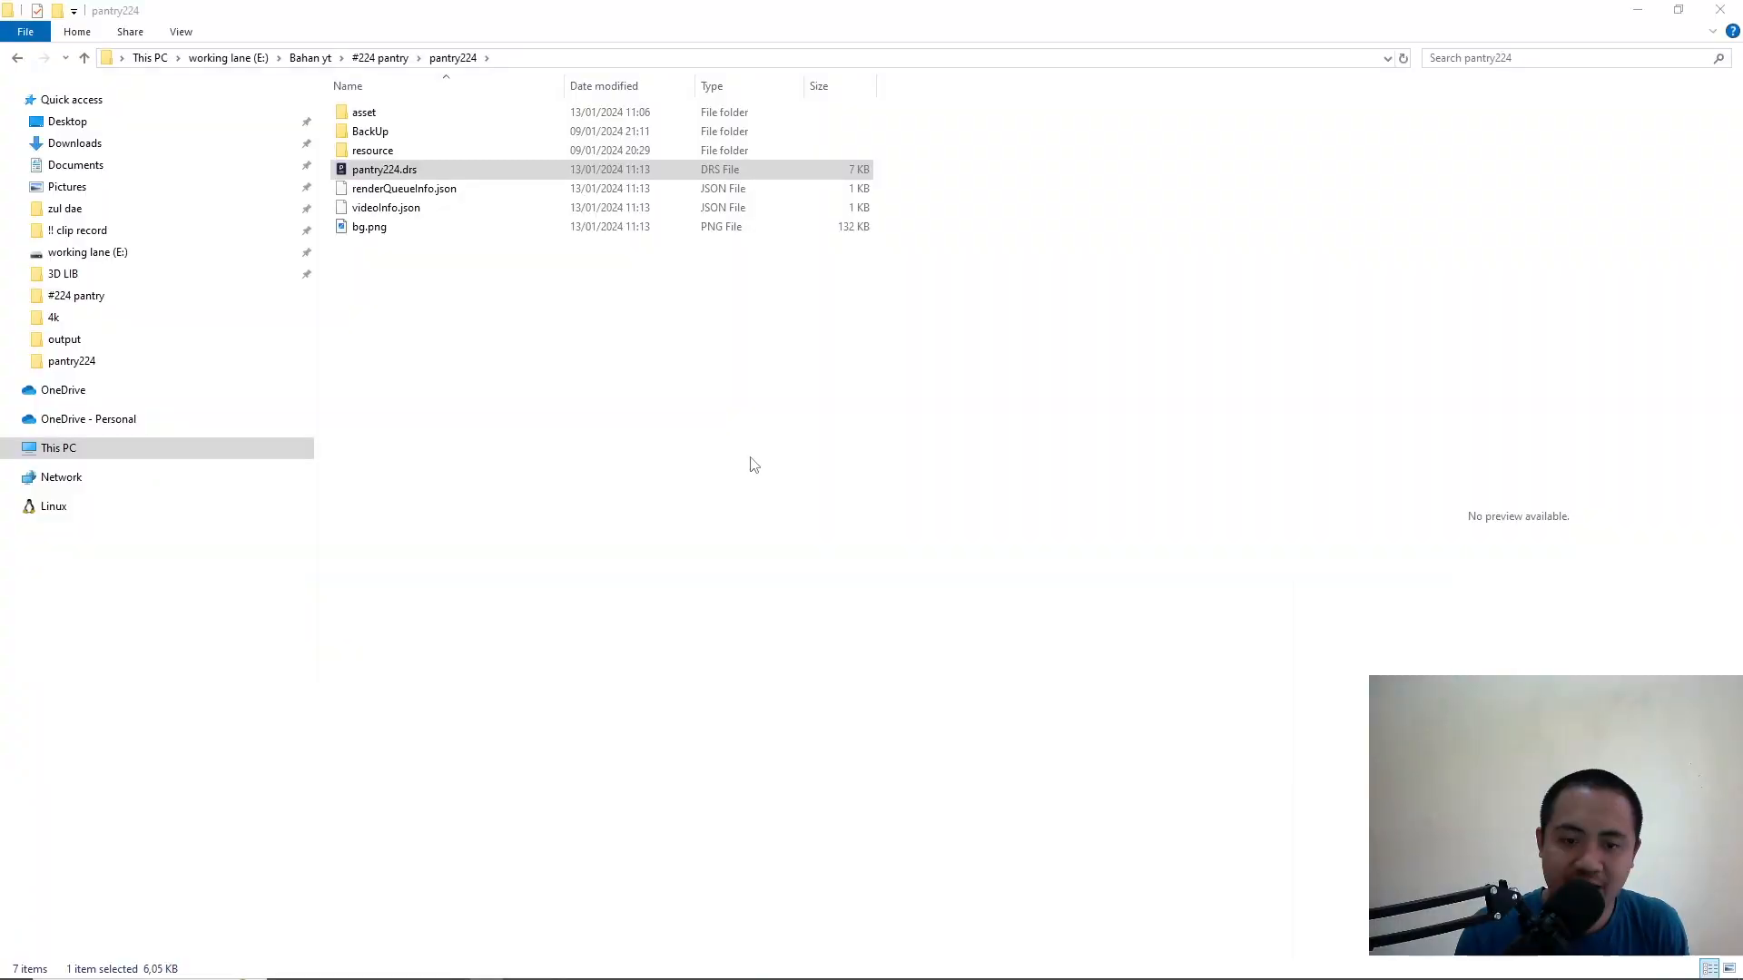
Step: Launch Adobe Photoshop 2023
mouse_move(401, 973)
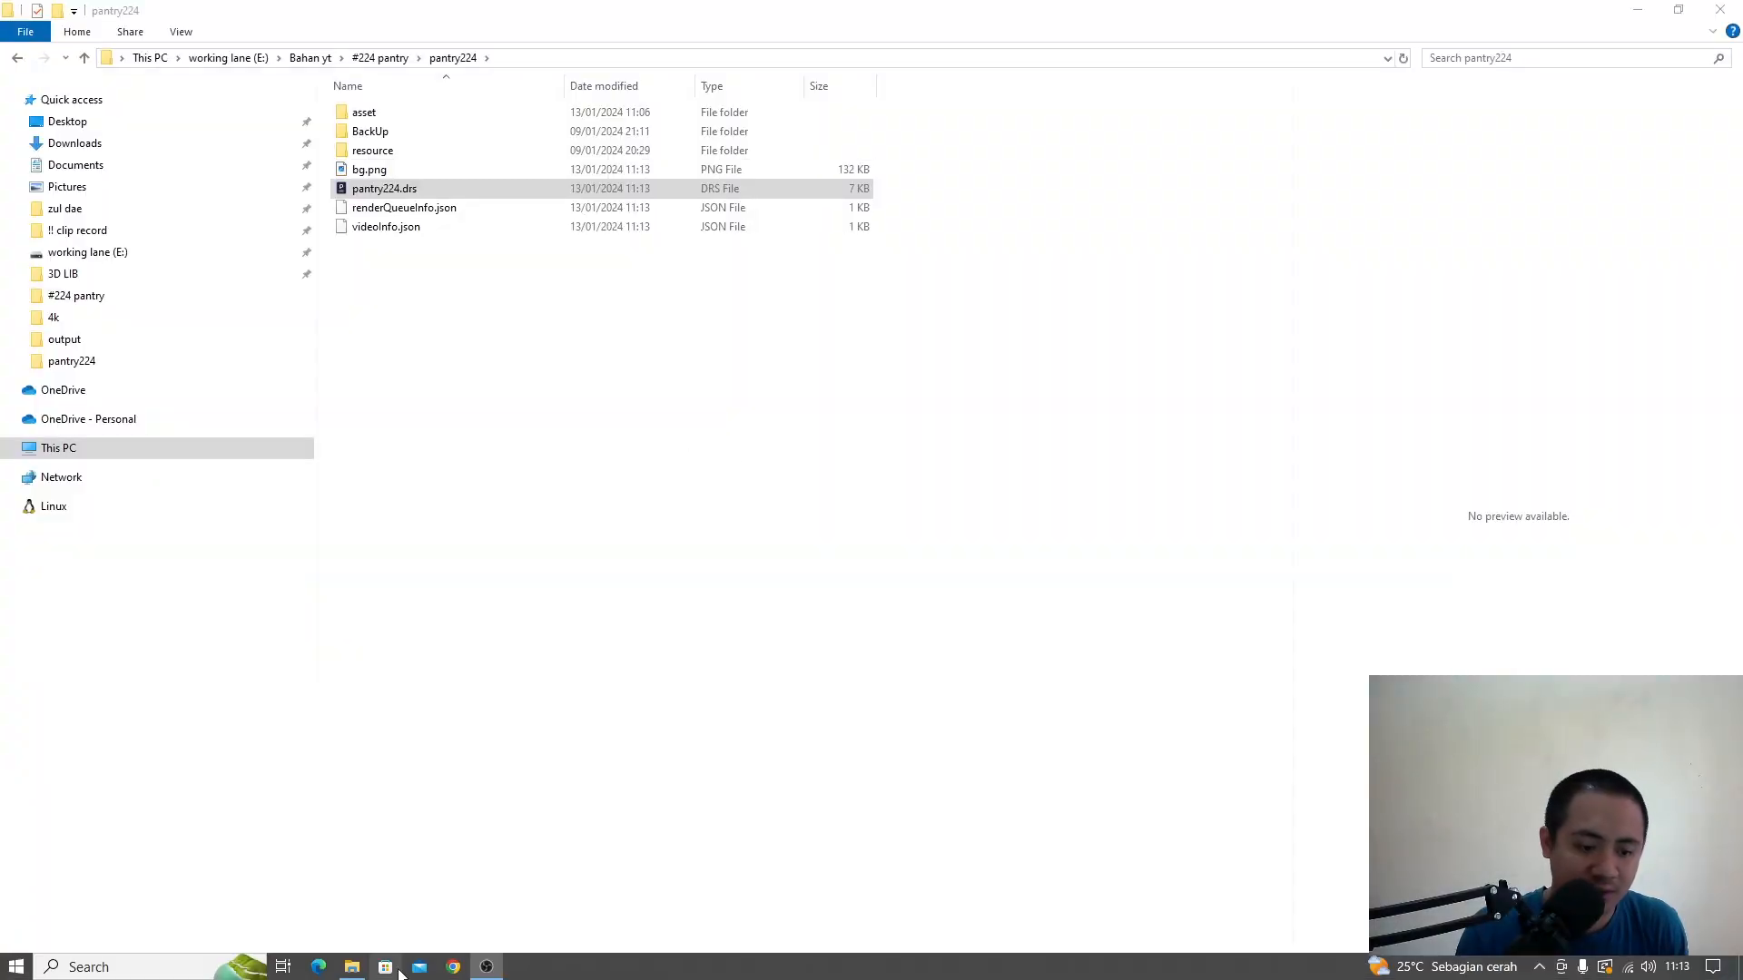
key(super)
text(a)
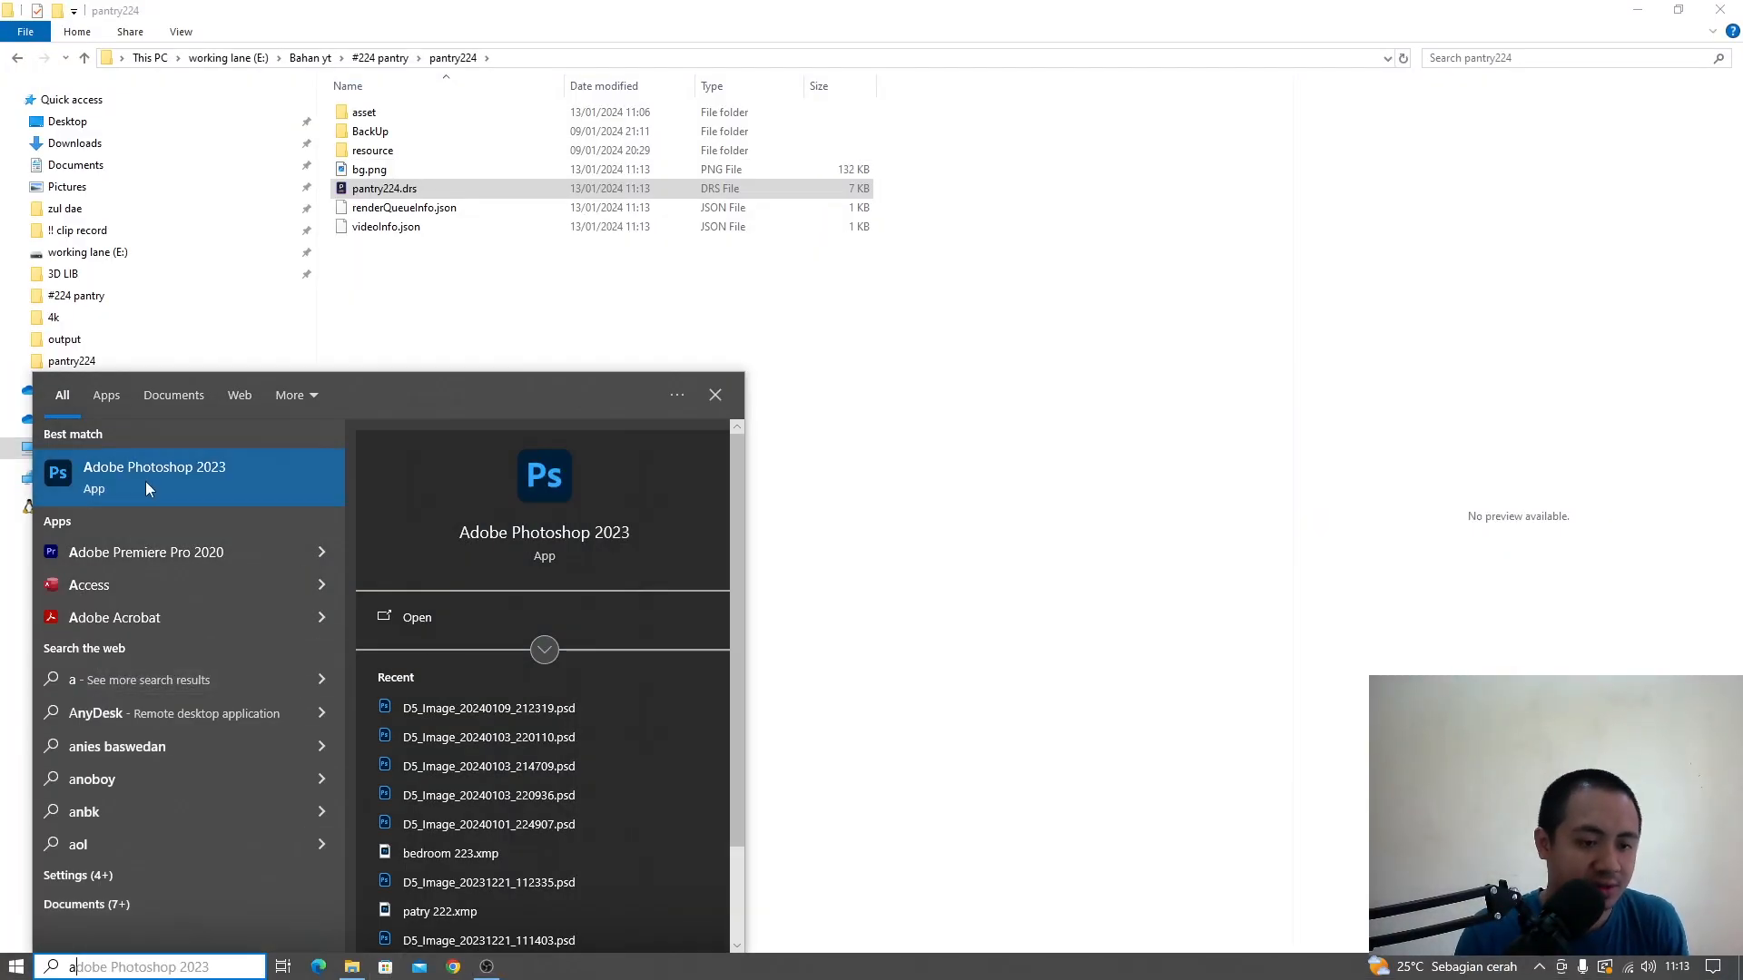
click(155, 468)
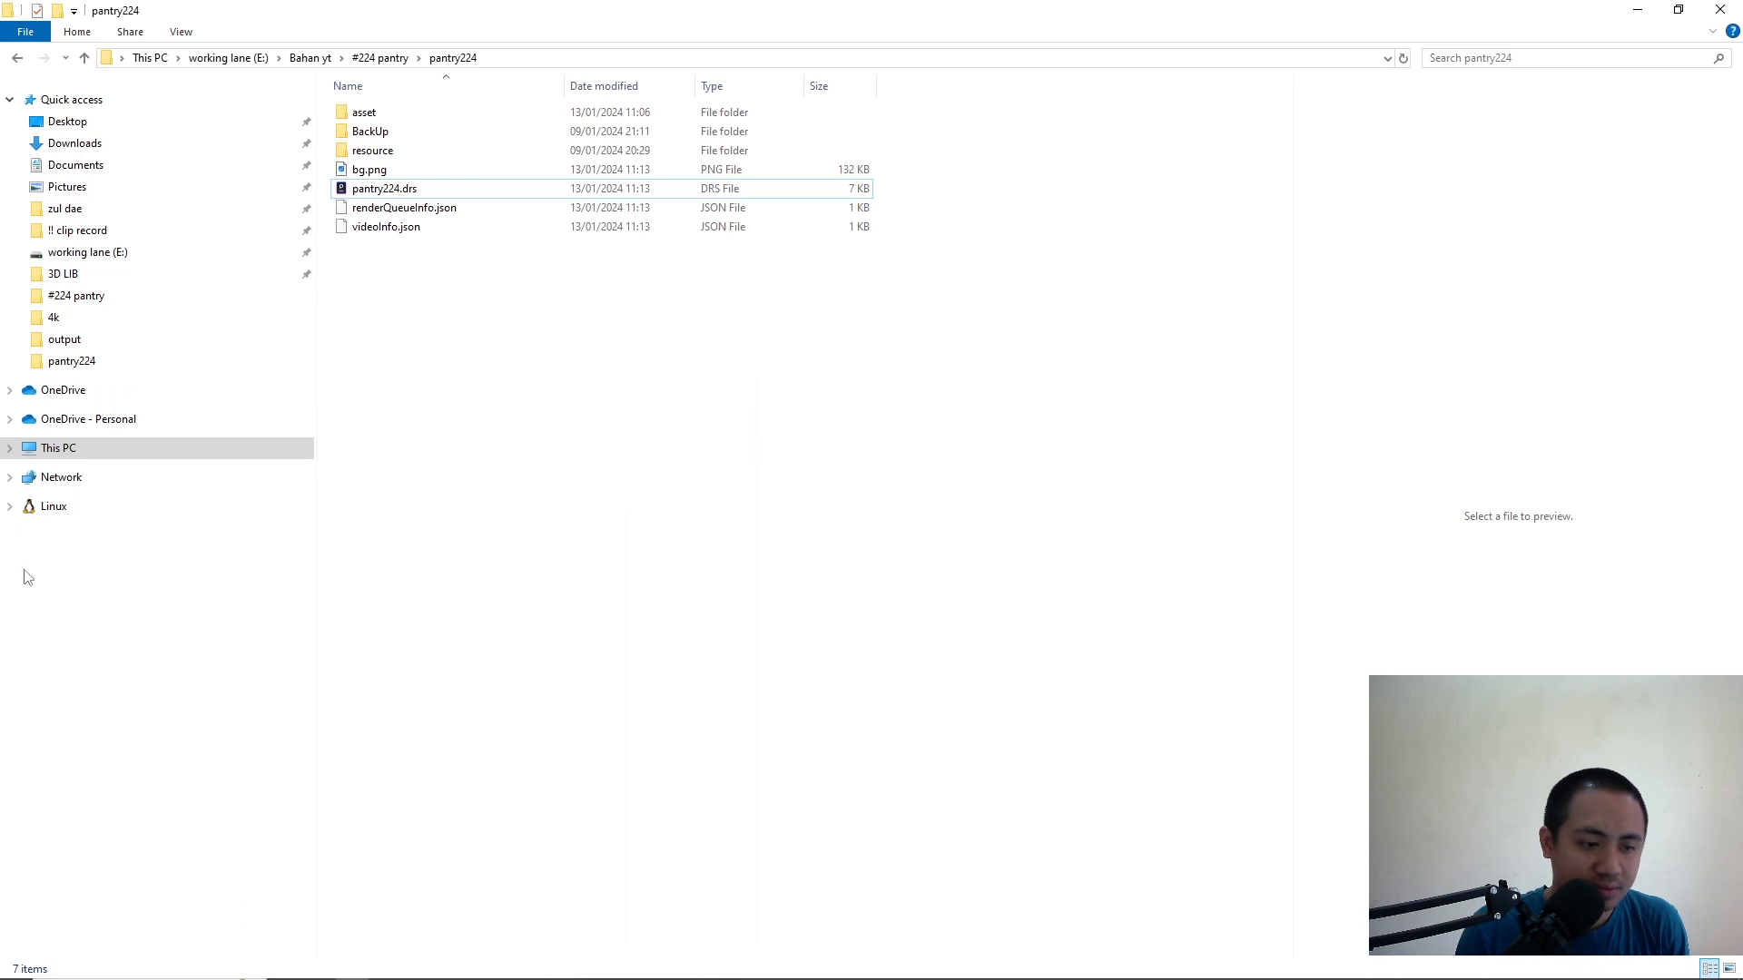
Step: Open D5_Image_20240109_212319.psd from the project's output\4k folder in Photoshop and bring up the square output folder
click(393, 58)
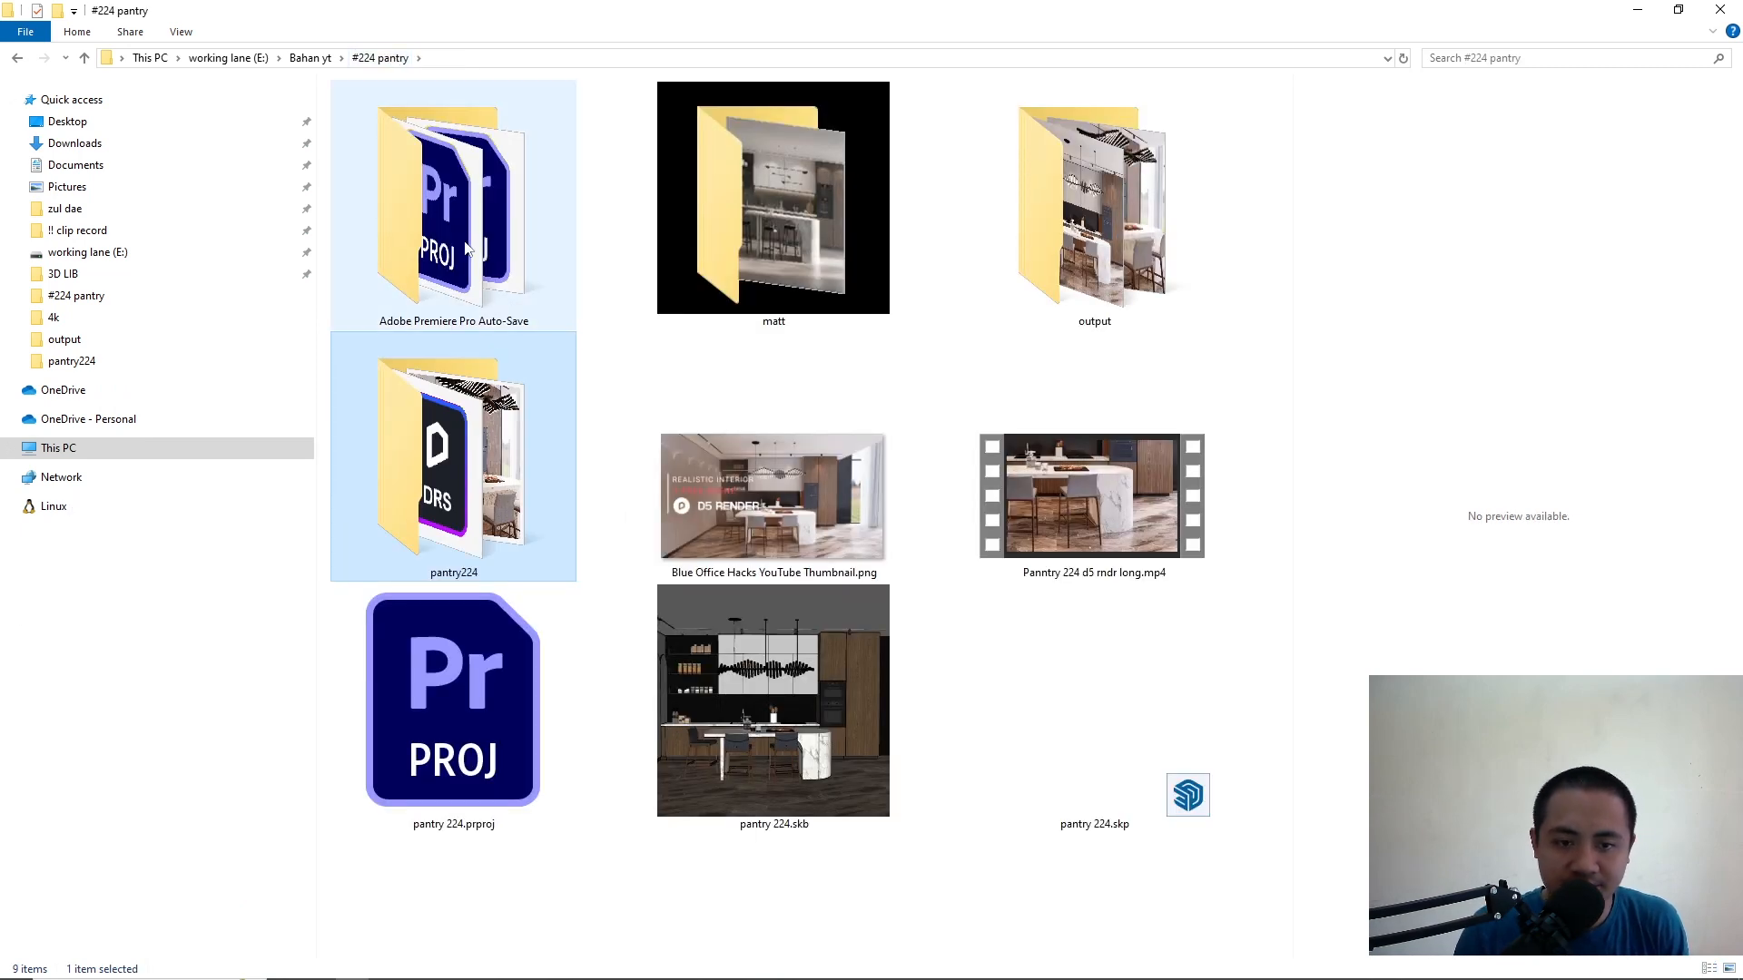
double_click(1079, 306)
double_click(374, 150)
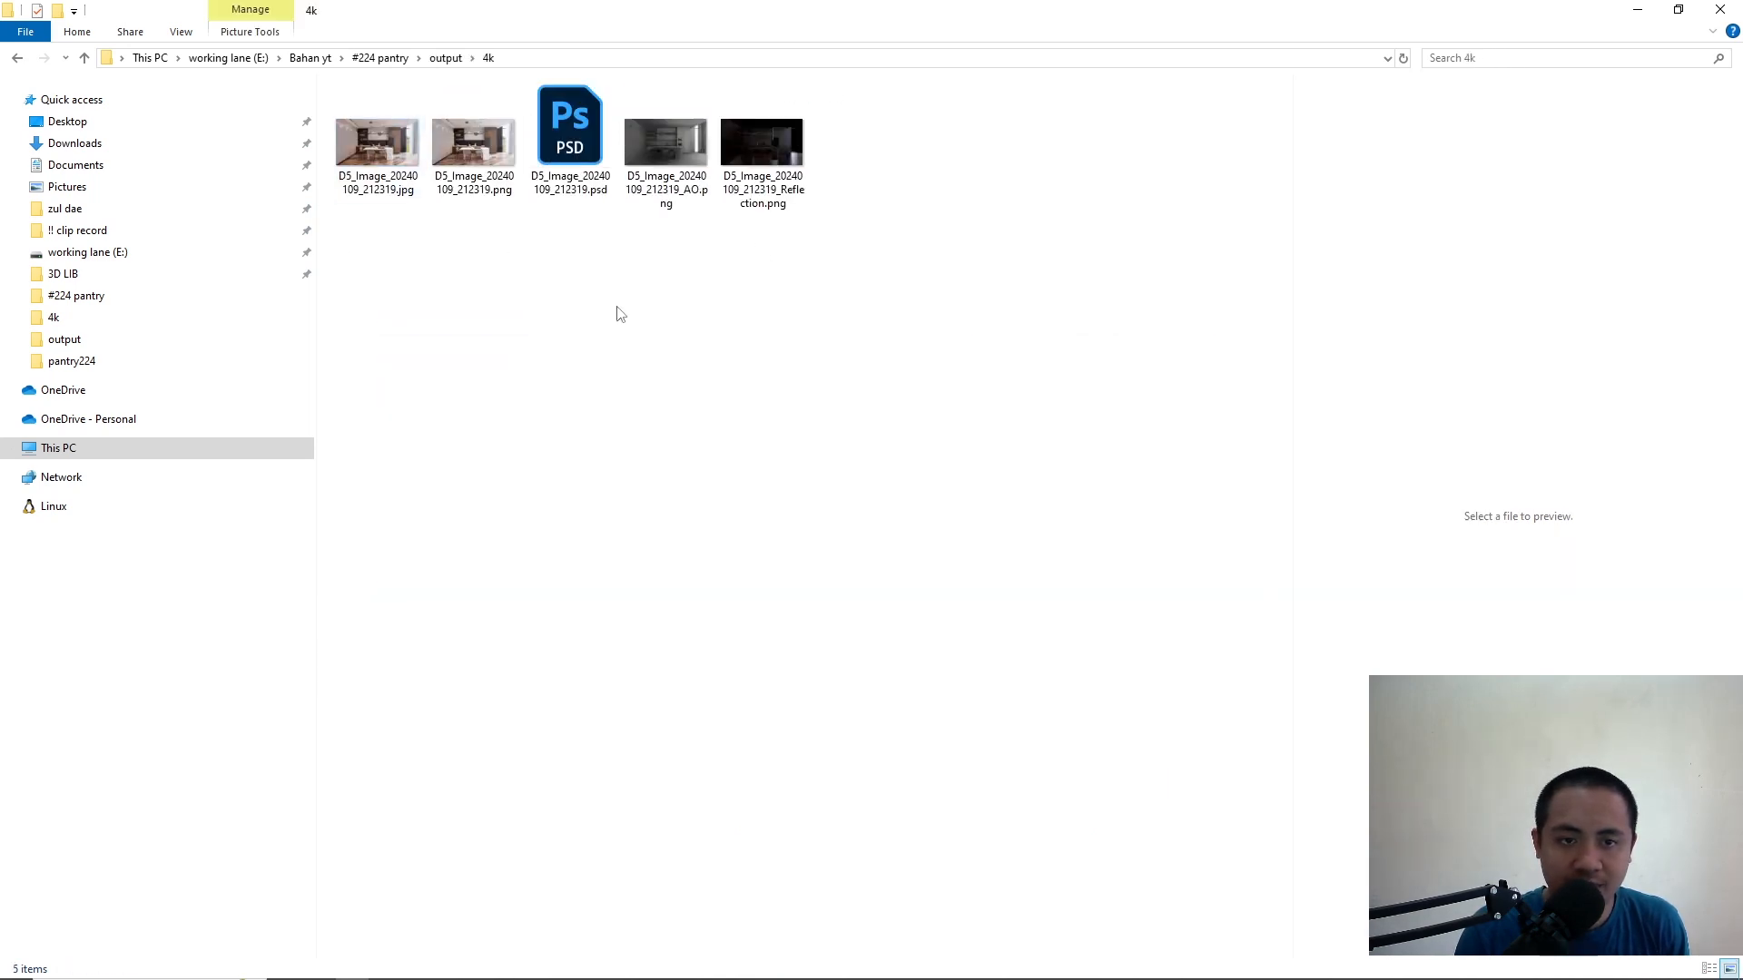
mouse_move(360, 150)
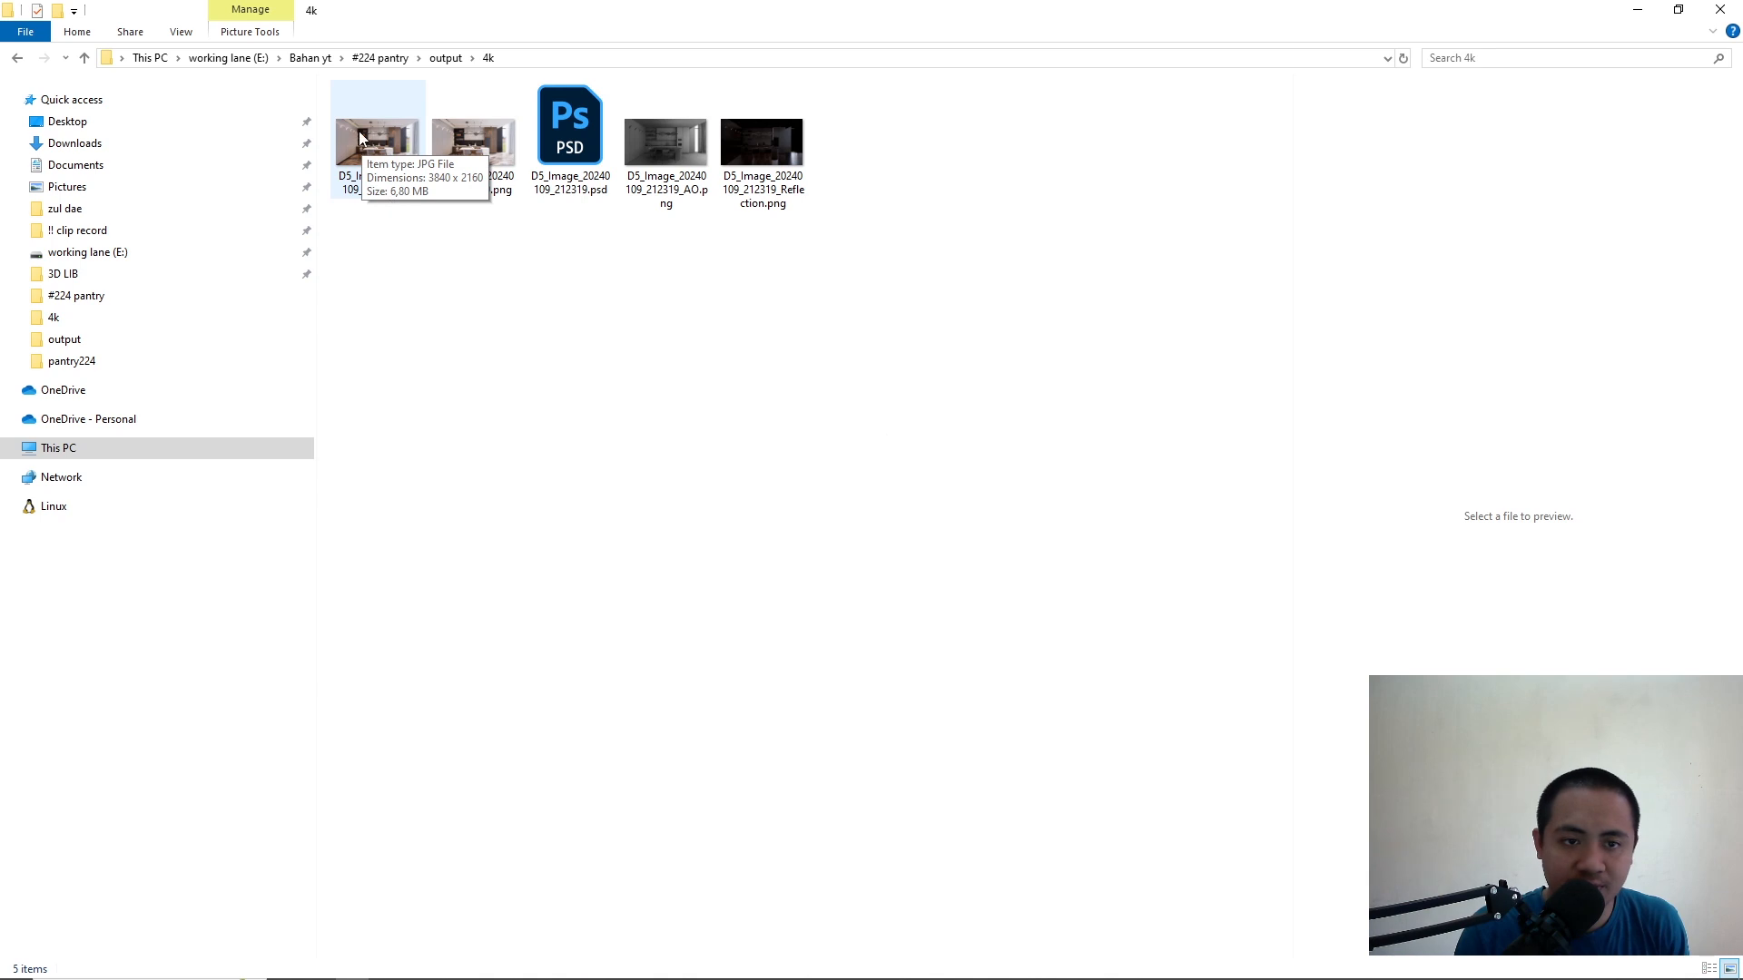
click(572, 151)
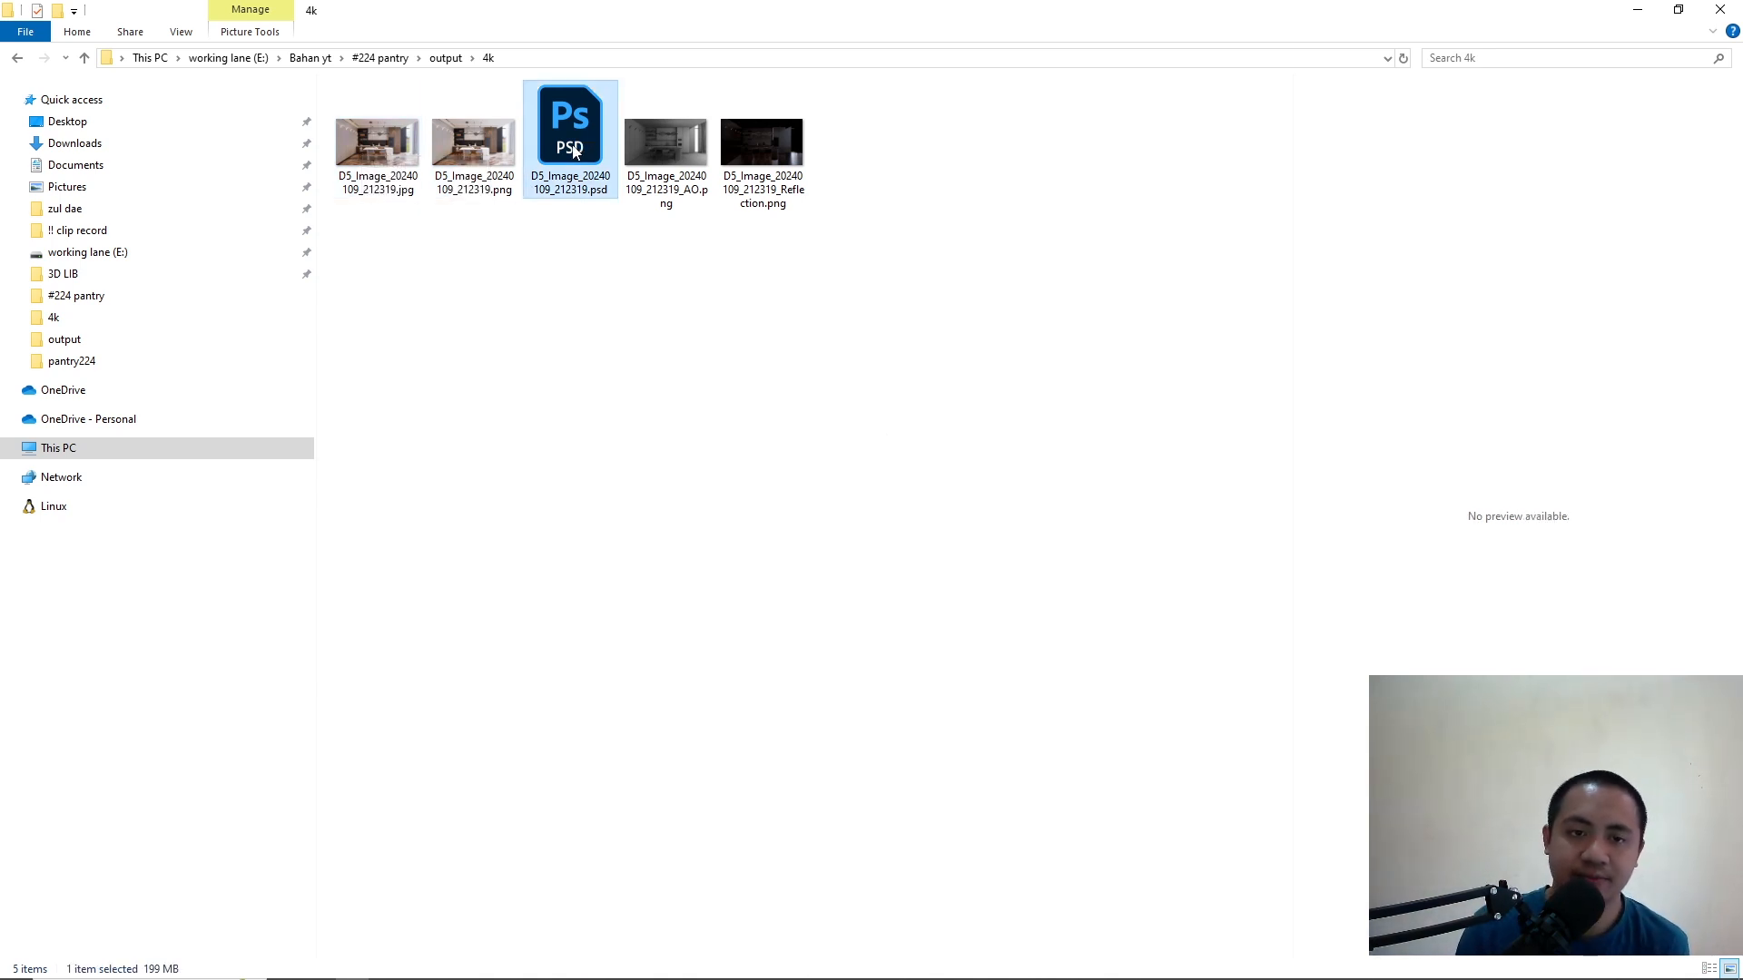
double_click(572, 151)
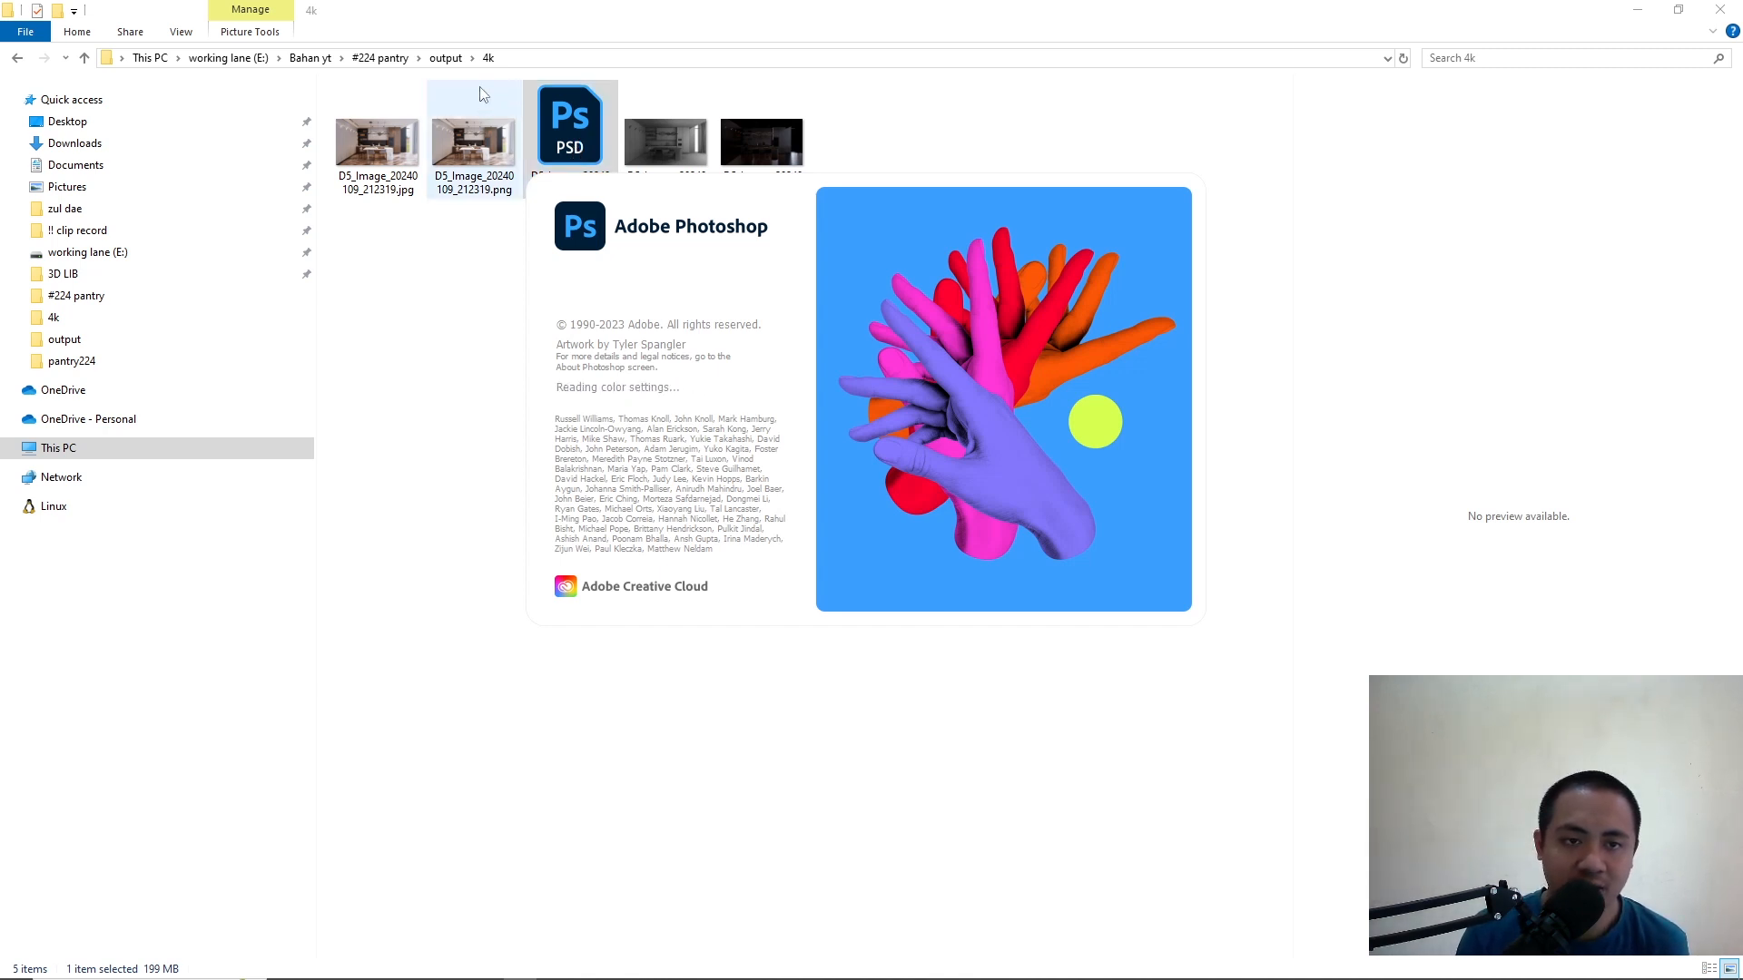
click(444, 58)
double_click(472, 137)
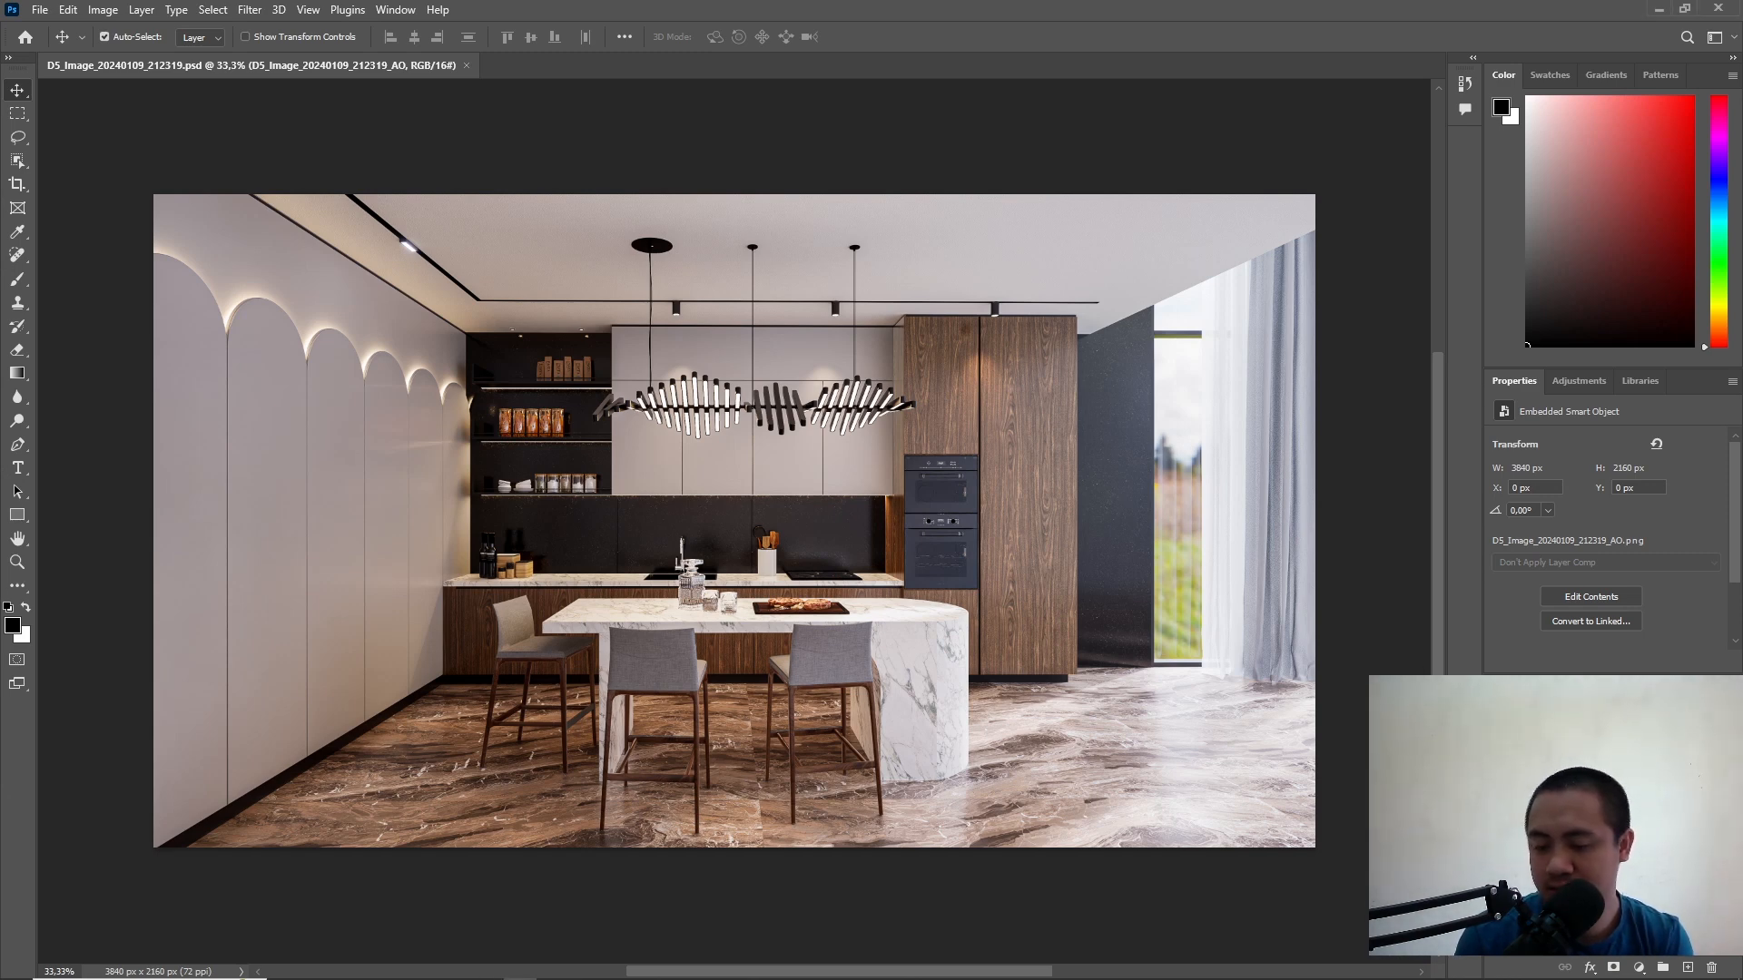
Step: Save the PSD's Camera Raw settings with the default subset to the output folder under the name 224
key(shift+ctrl+a)
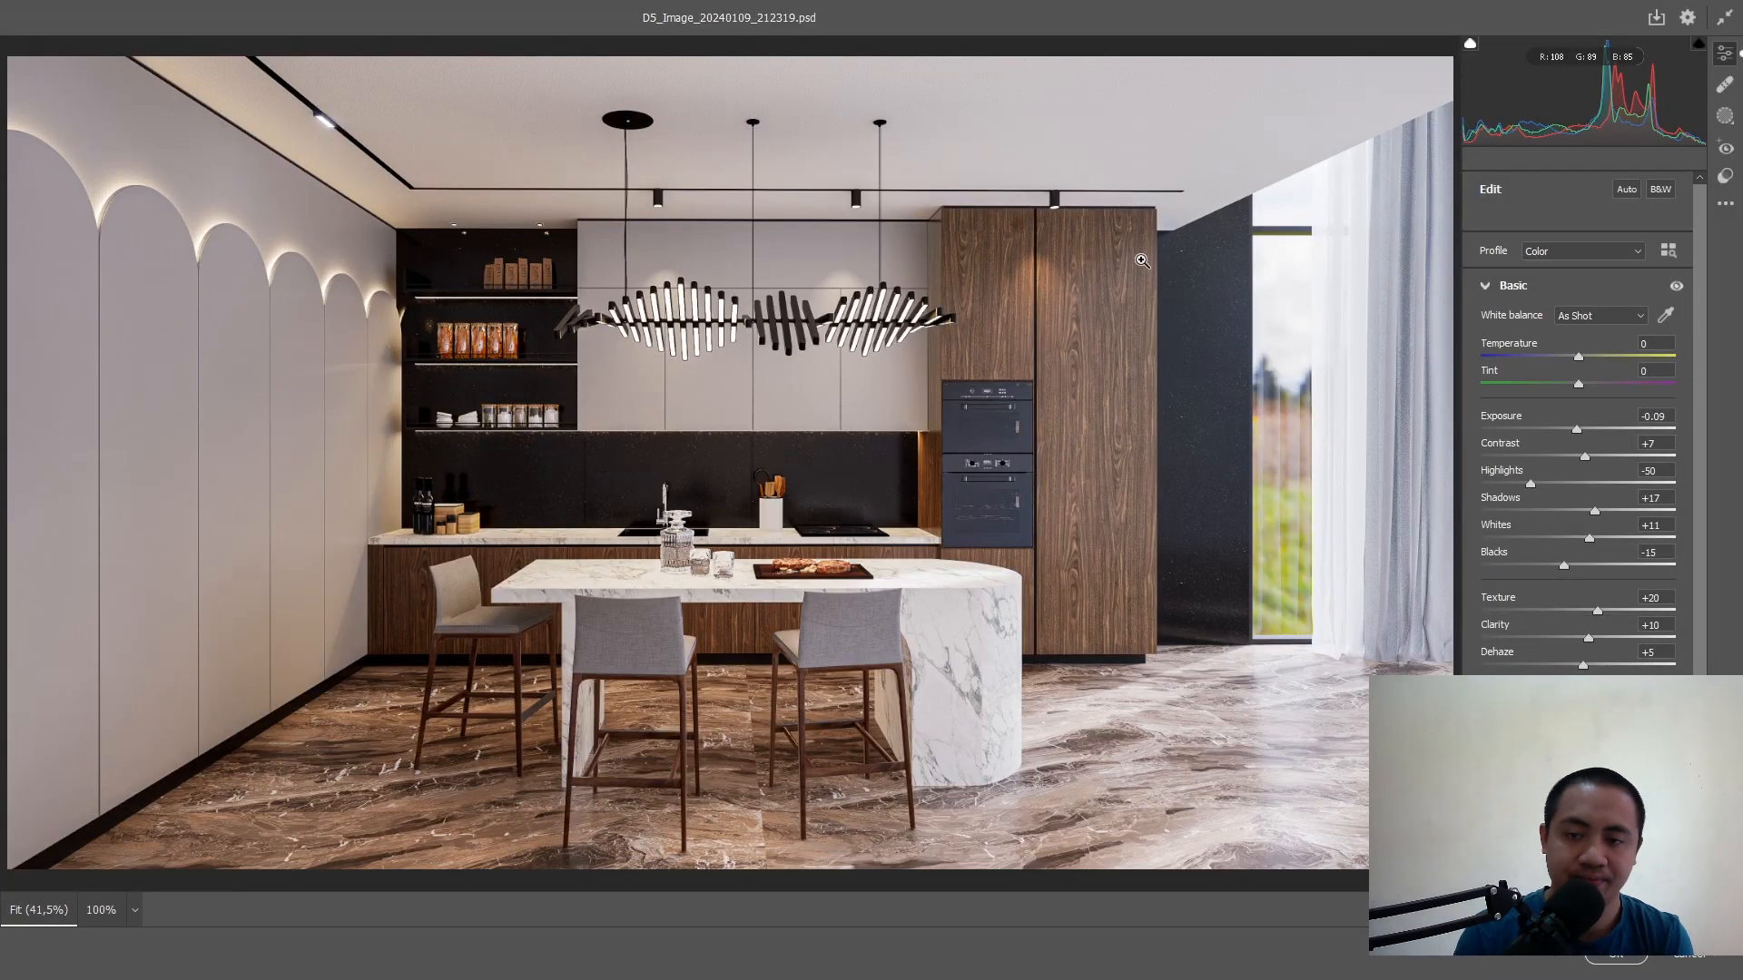
click(1729, 206)
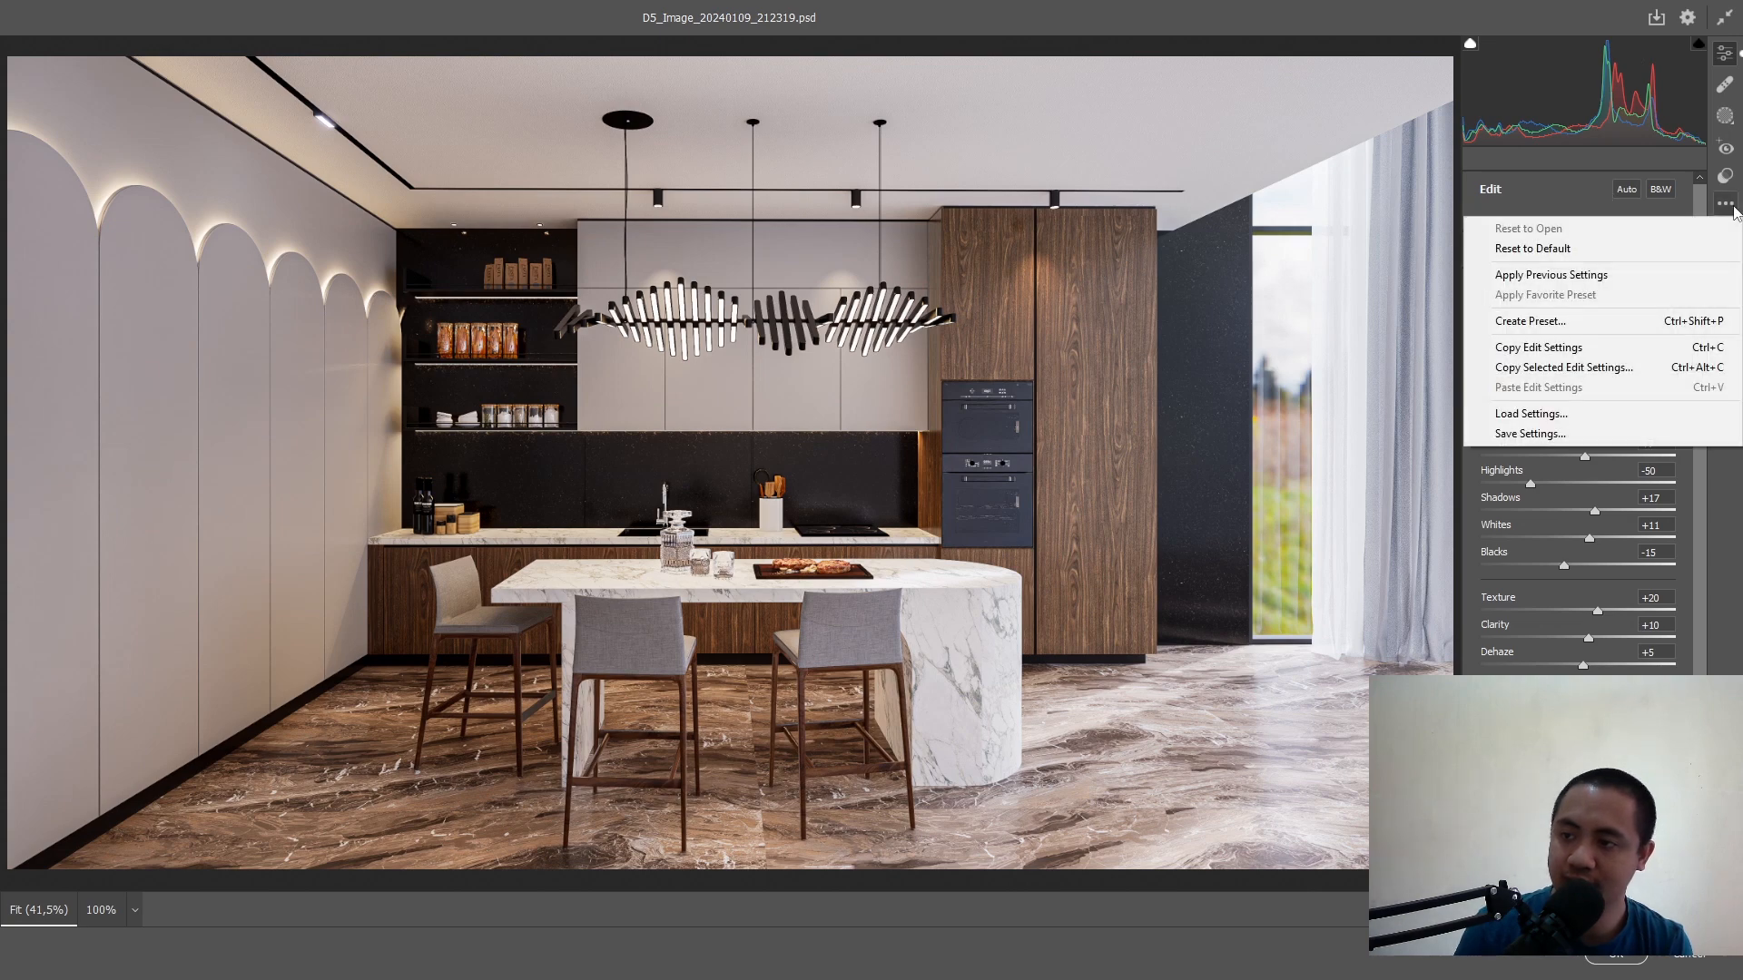
click(1532, 436)
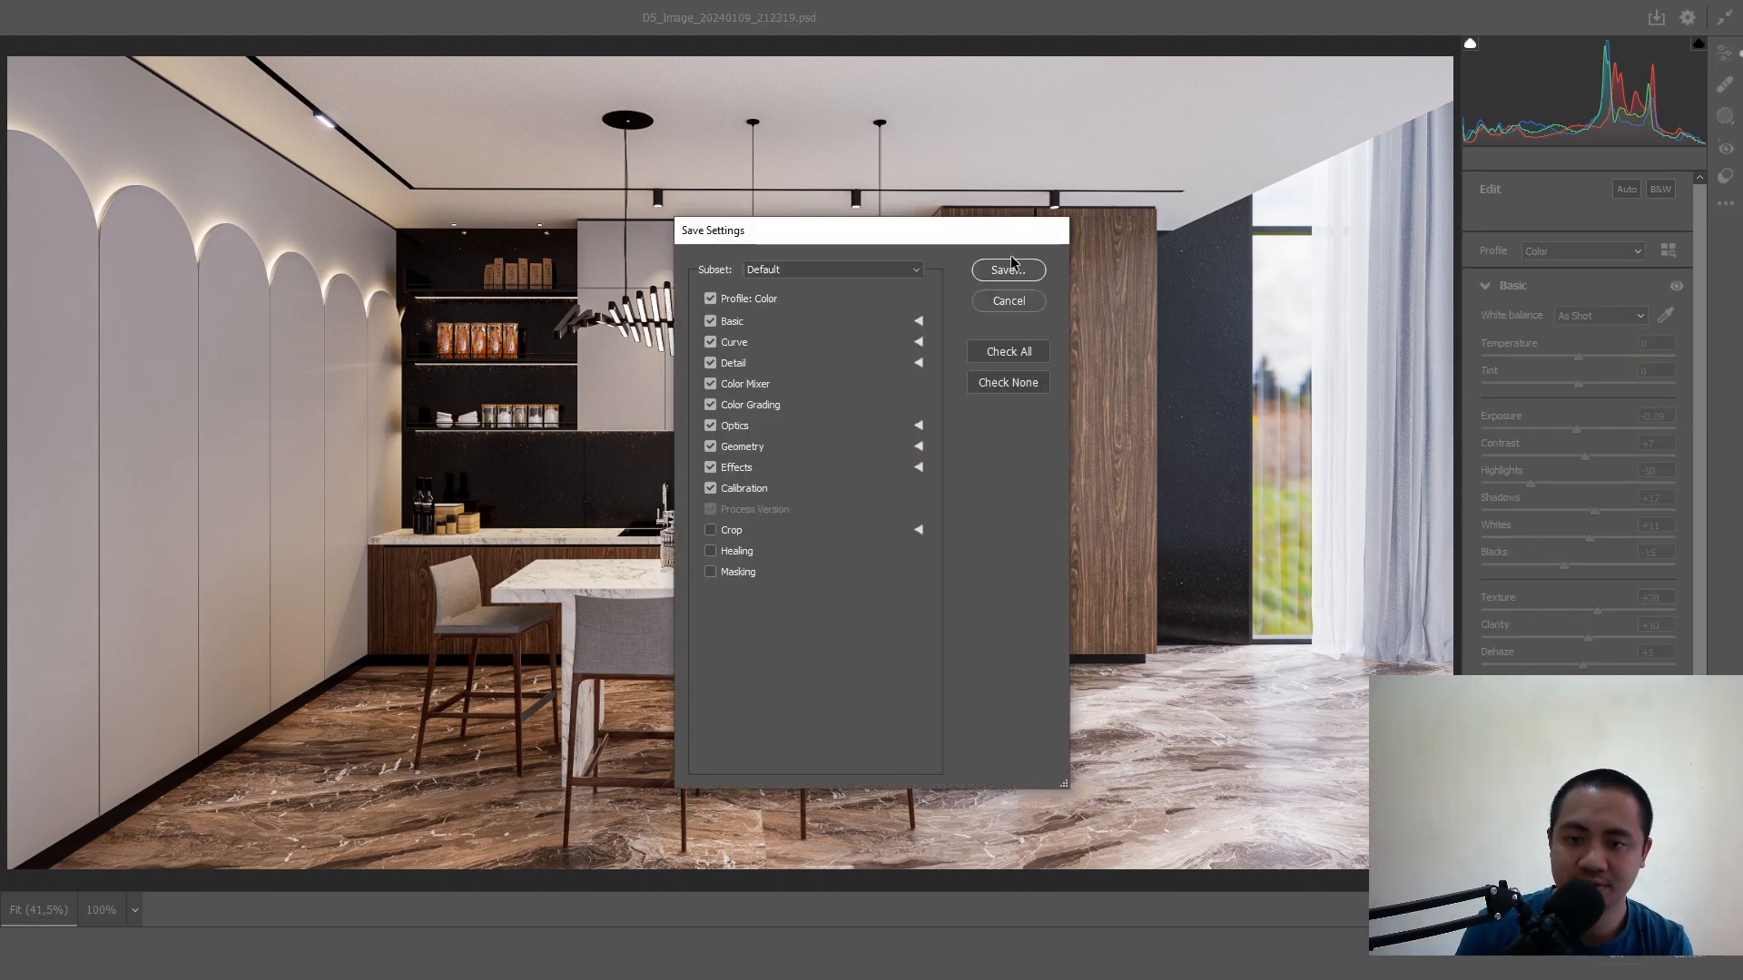
click(1010, 271)
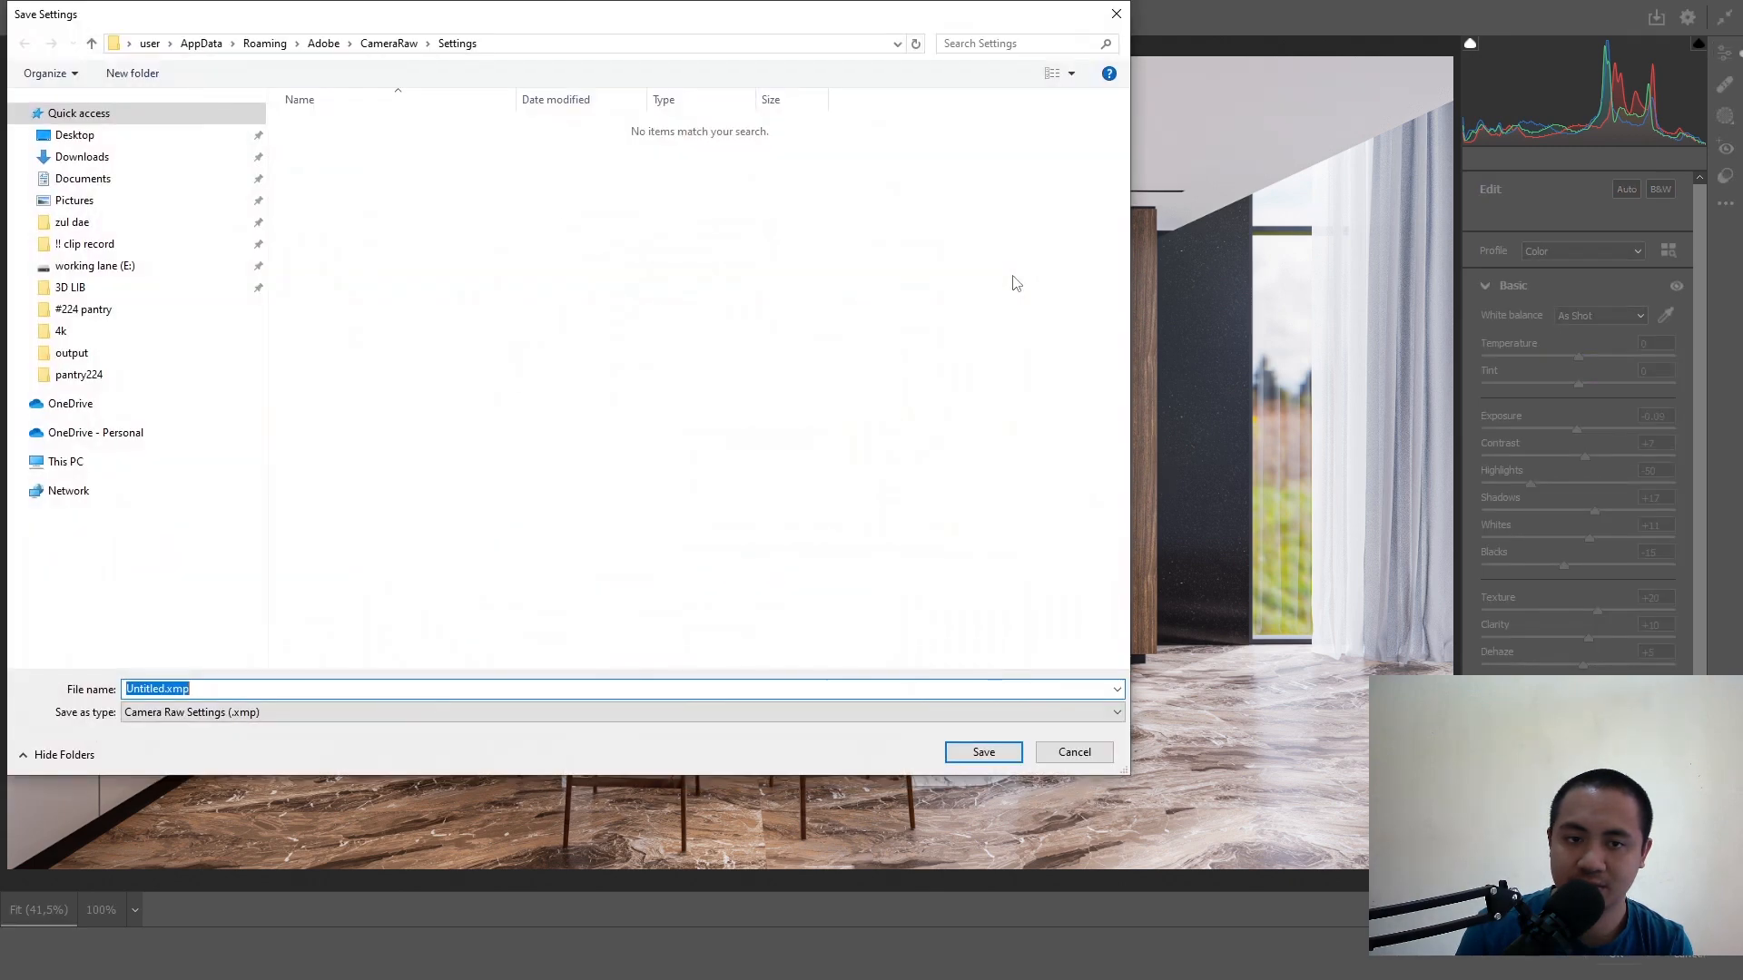
click(72, 353)
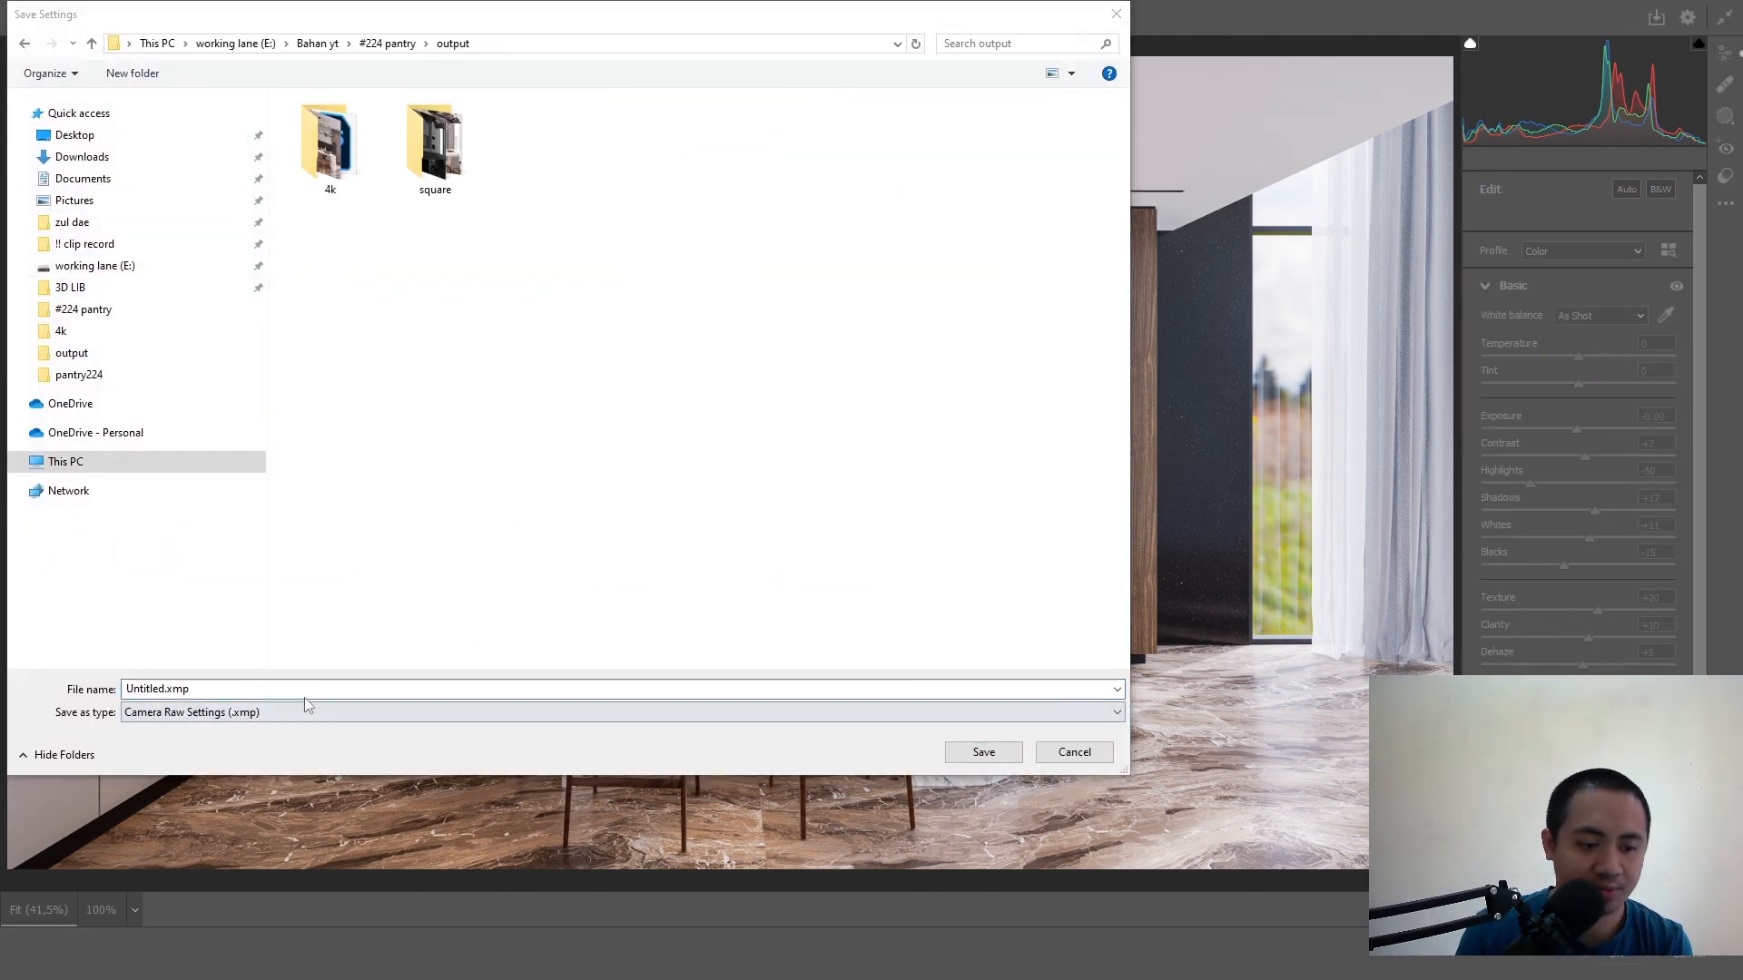
click(283, 687)
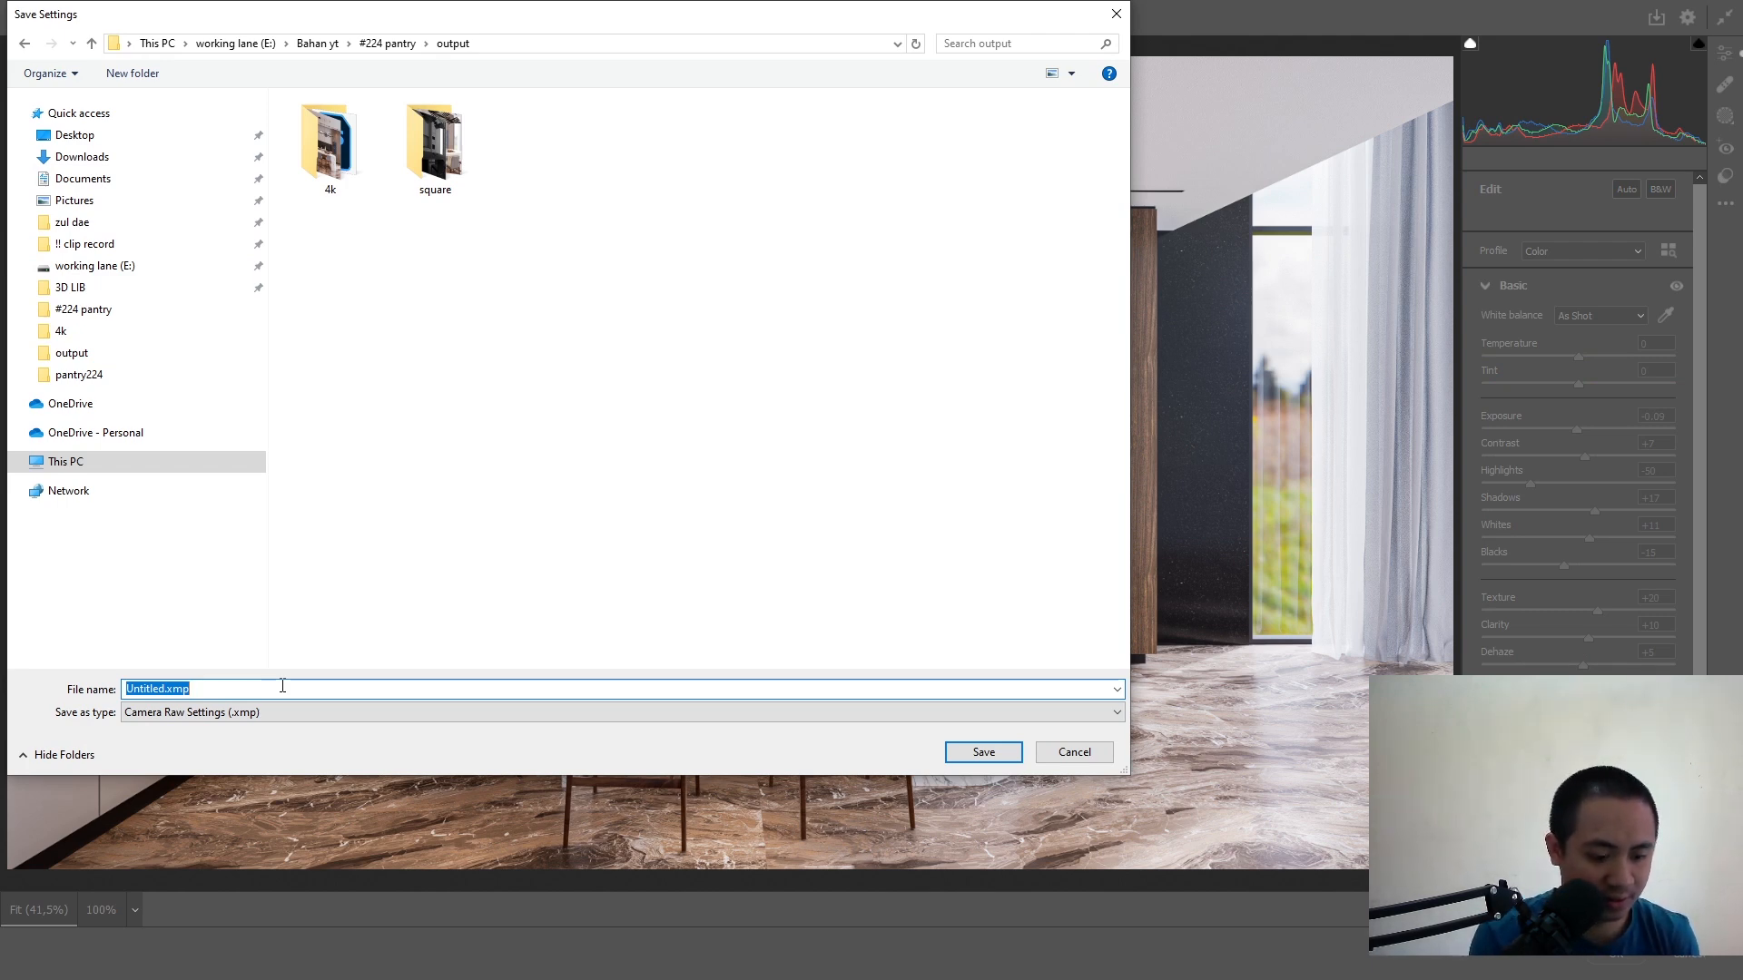
text(224)
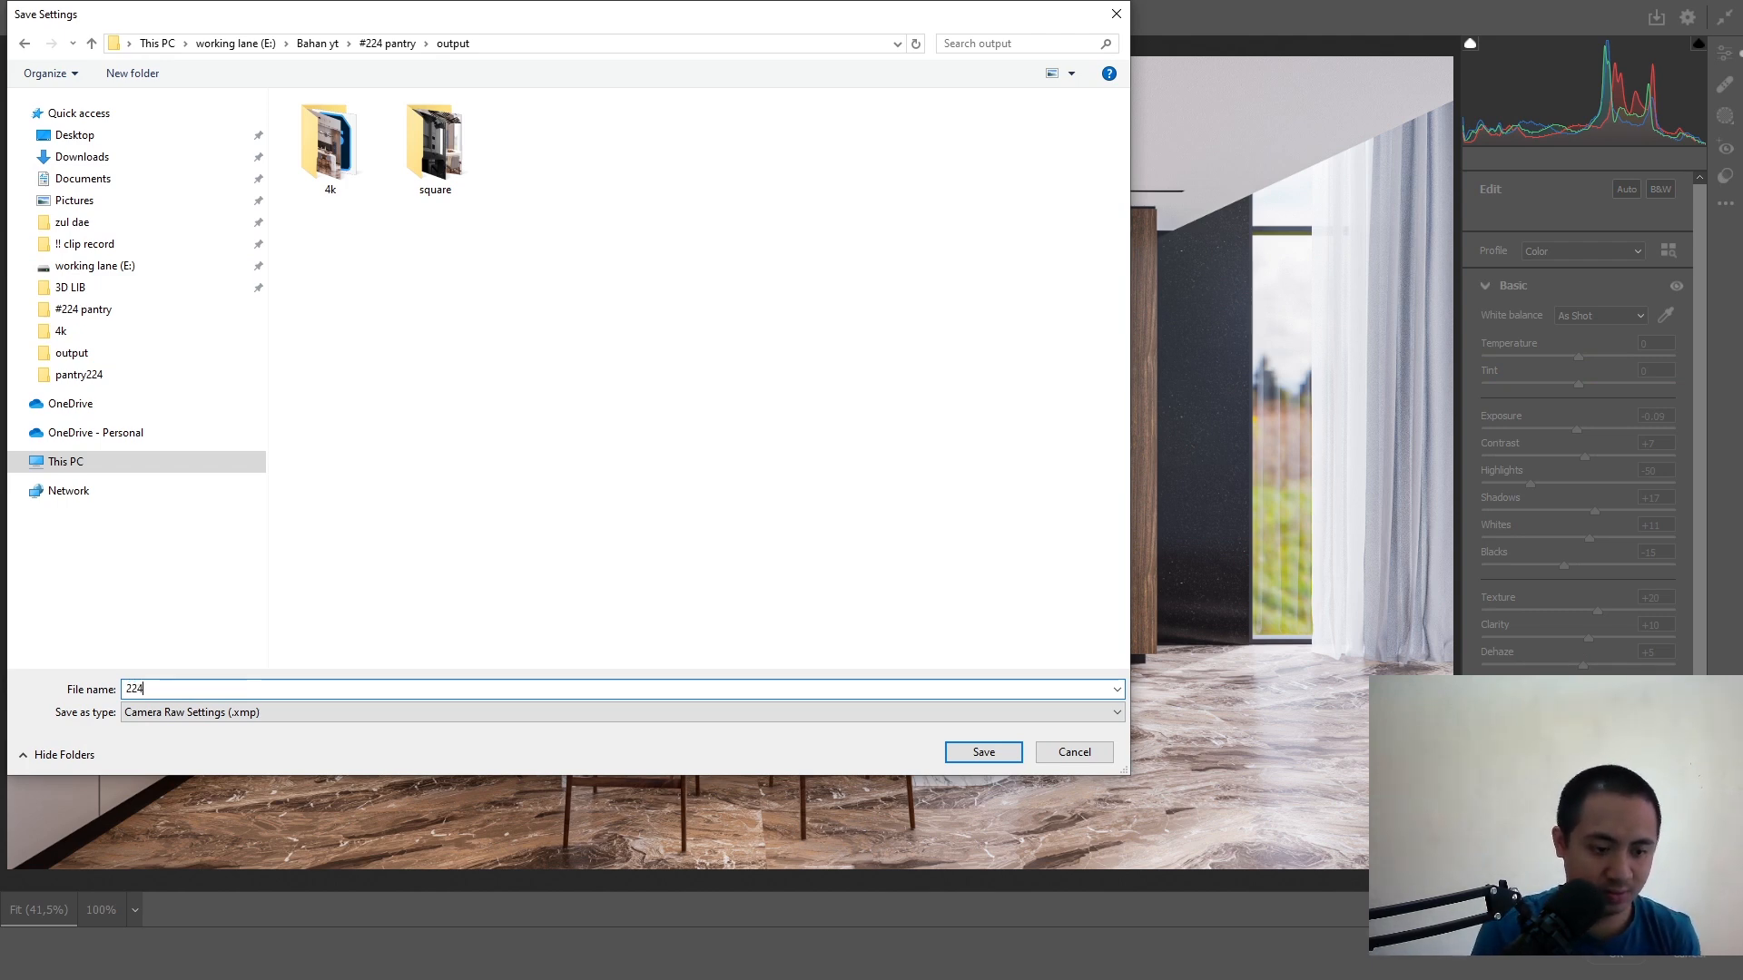
click(989, 752)
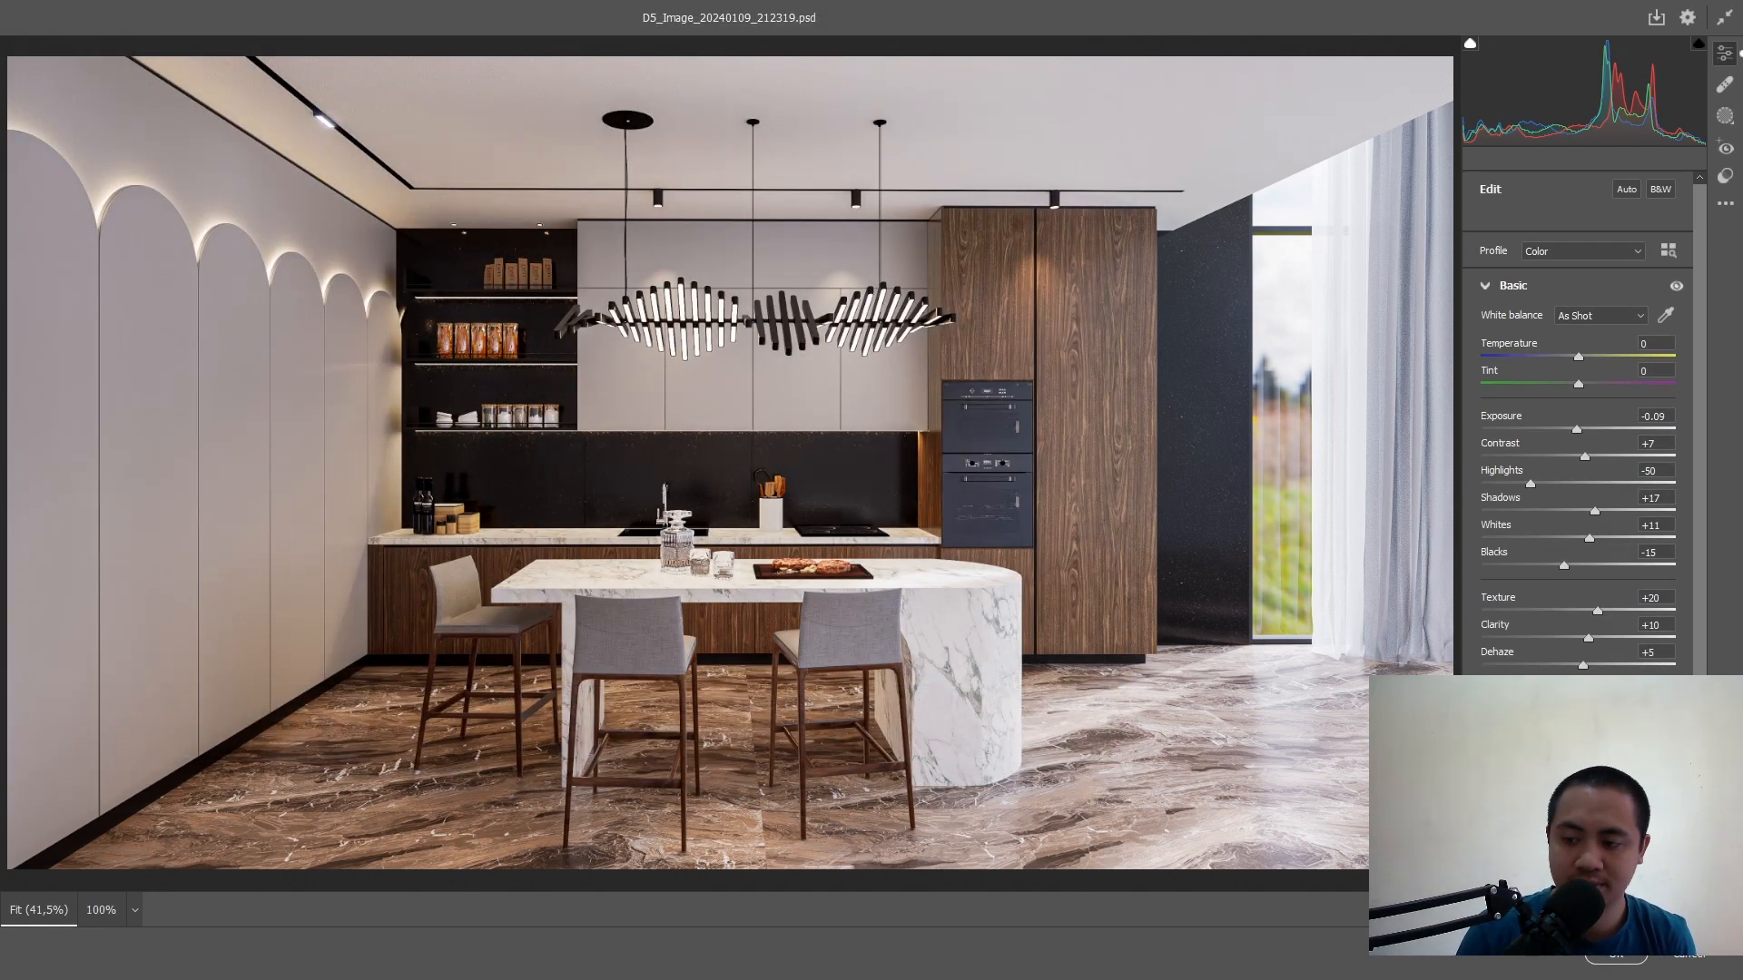
Step: Leave Camera Raw without applying it, close the PSD and open D5_Image_20240113_111111.png from the square folder
click(1677, 958)
click(345, 66)
drag(461, 7, 814, 226)
drag(390, 155, 635, 636)
drag(1237, 234, 568, 1)
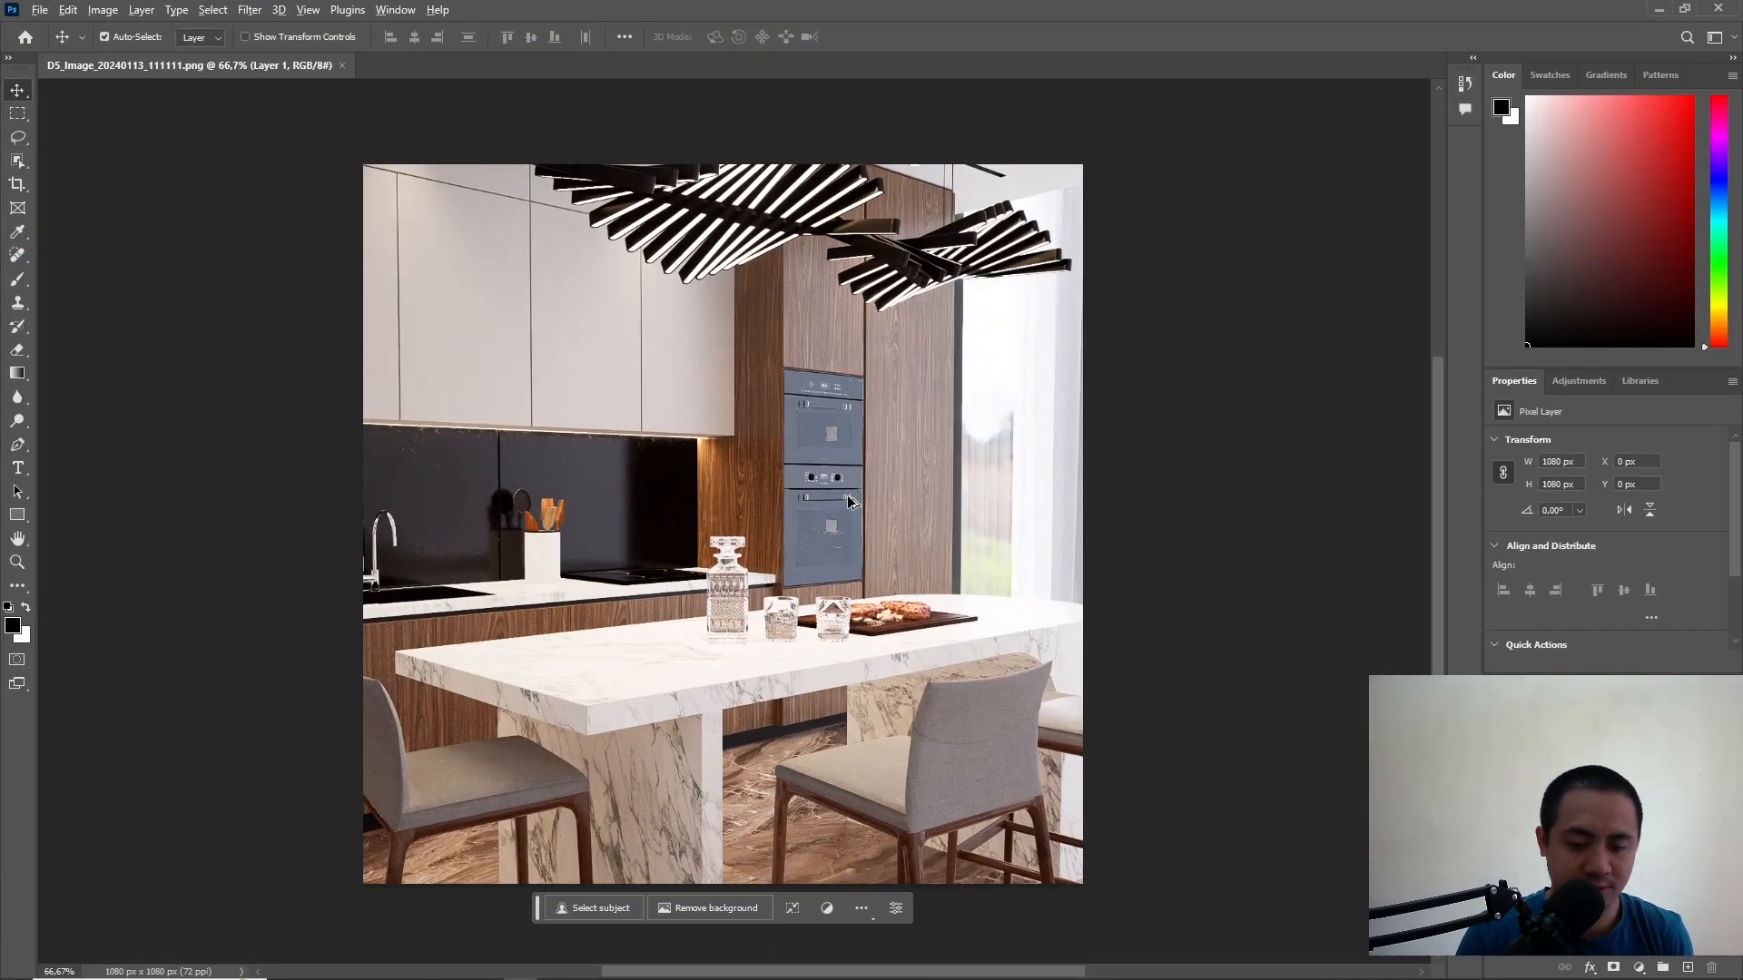
Step: Set the square kitchen render's color depth to 16 Bits/Channel
alt+scroll(847, 493, up, 3)
alt+scroll(846, 494, down, 1)
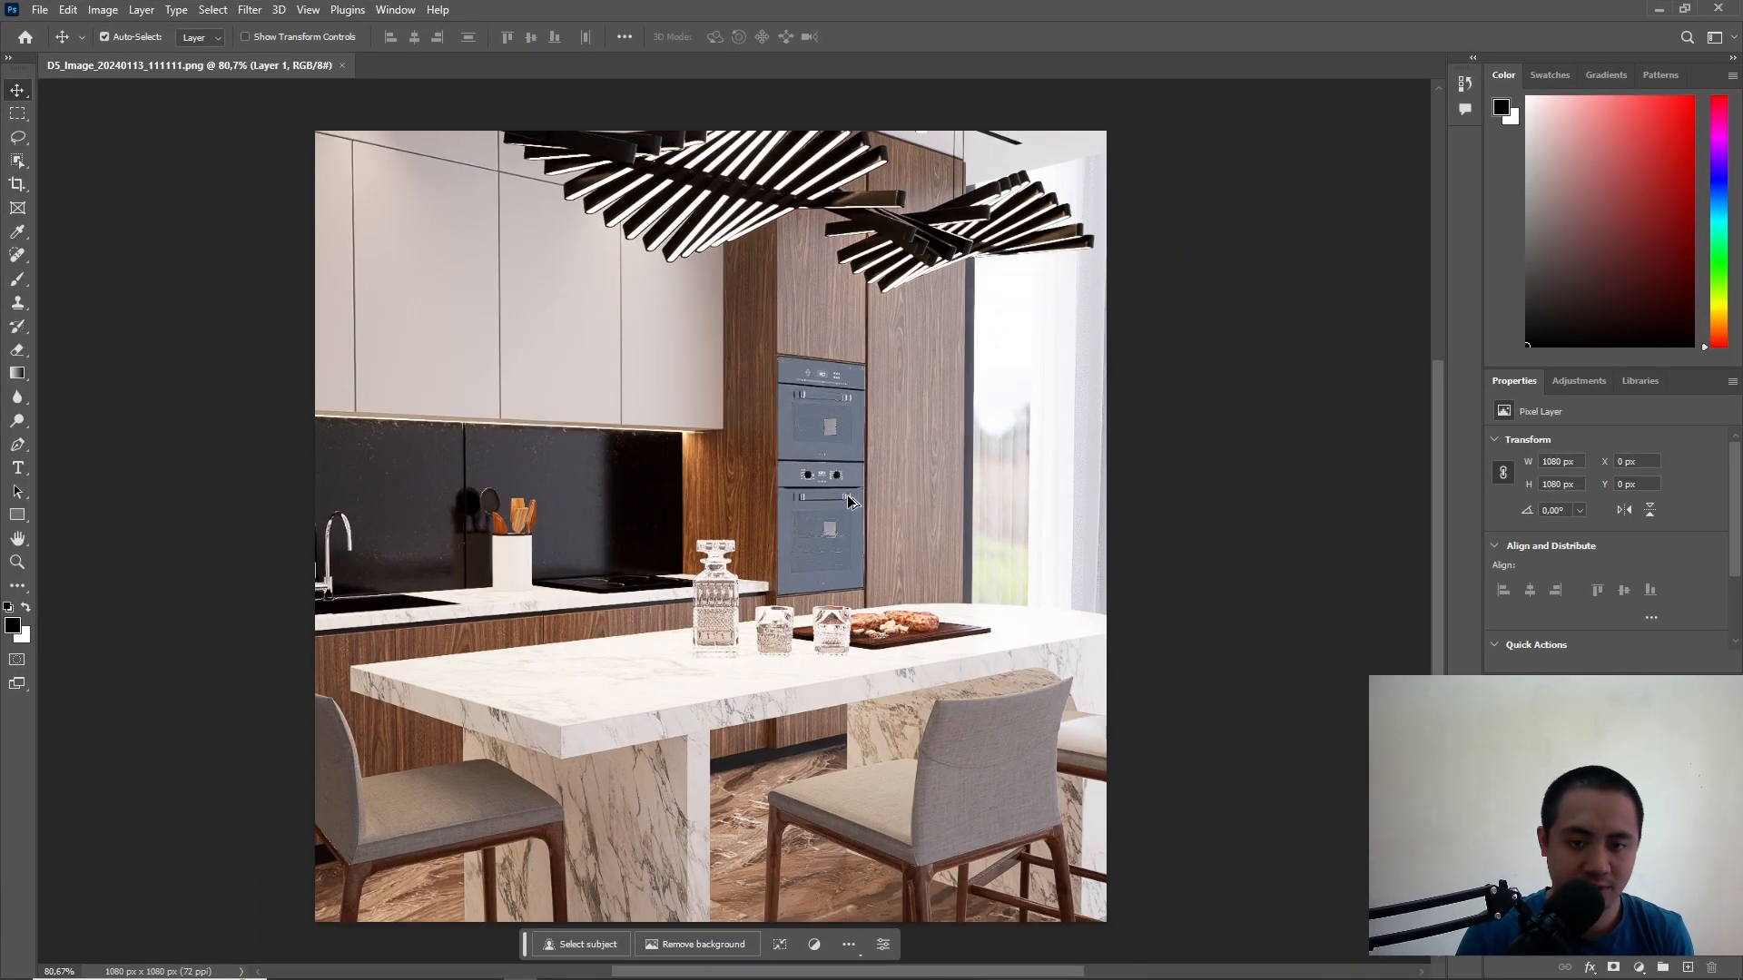
click(103, 10)
mouse_move(131, 30)
click(340, 194)
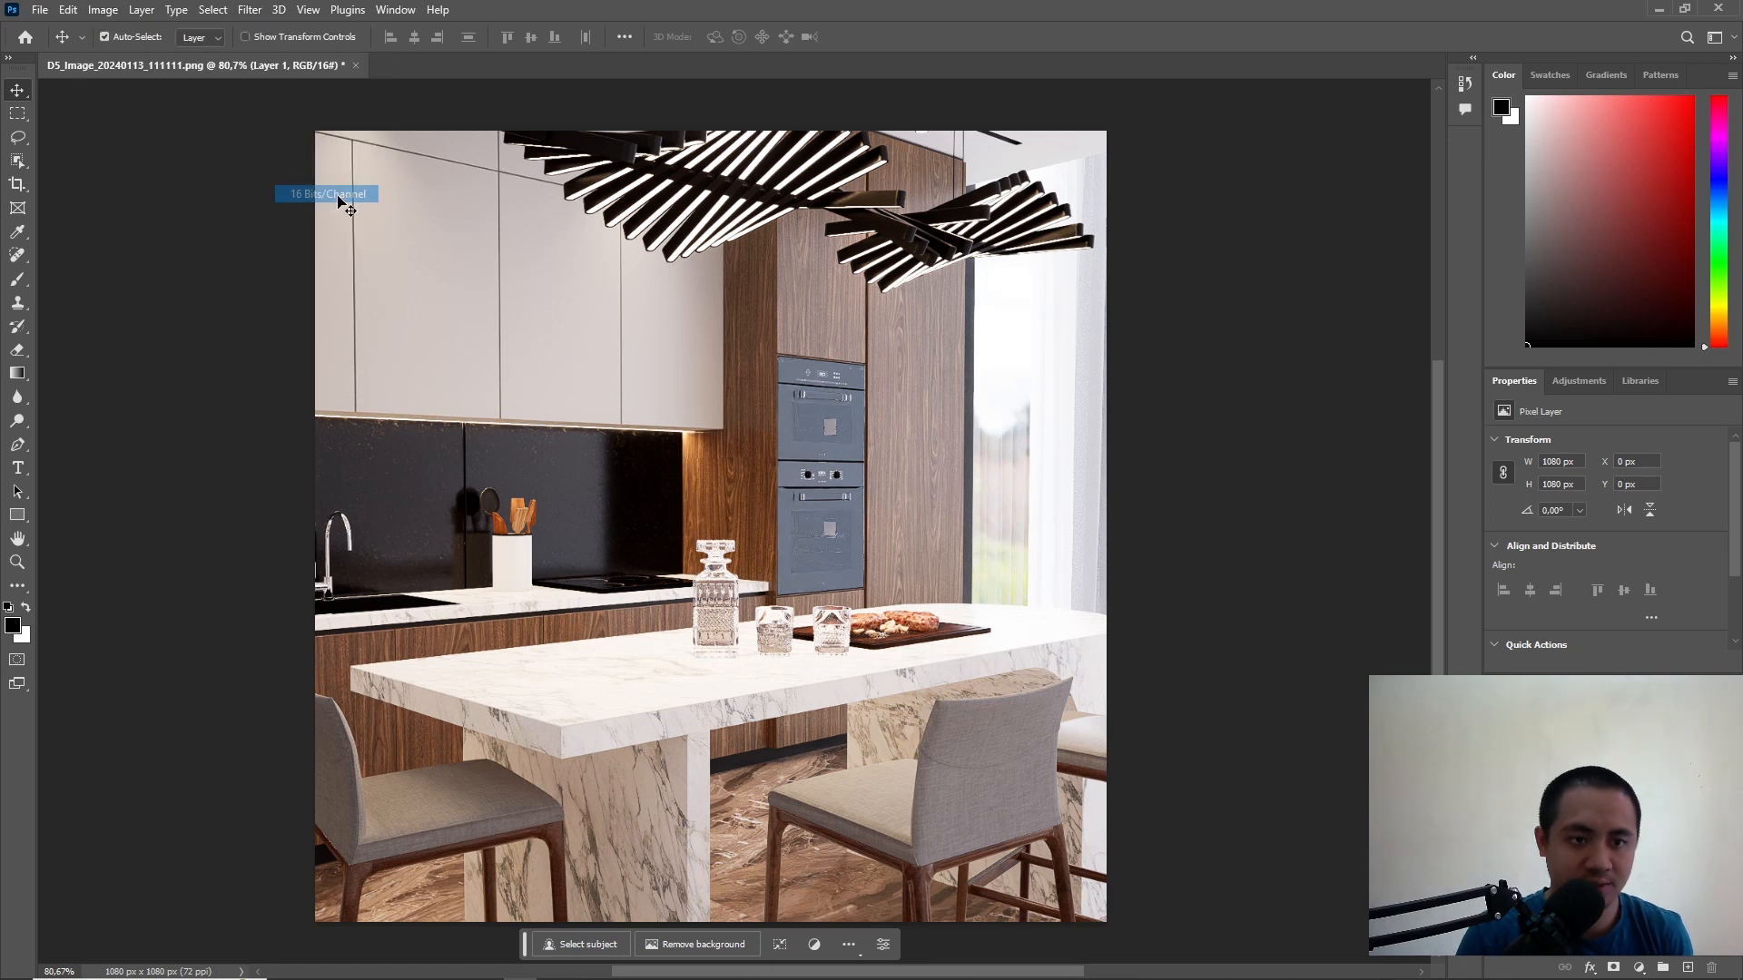
Step: Convert Layer 1 to a smart object and open it in the Camera Raw Filter
right_click(1602, 798)
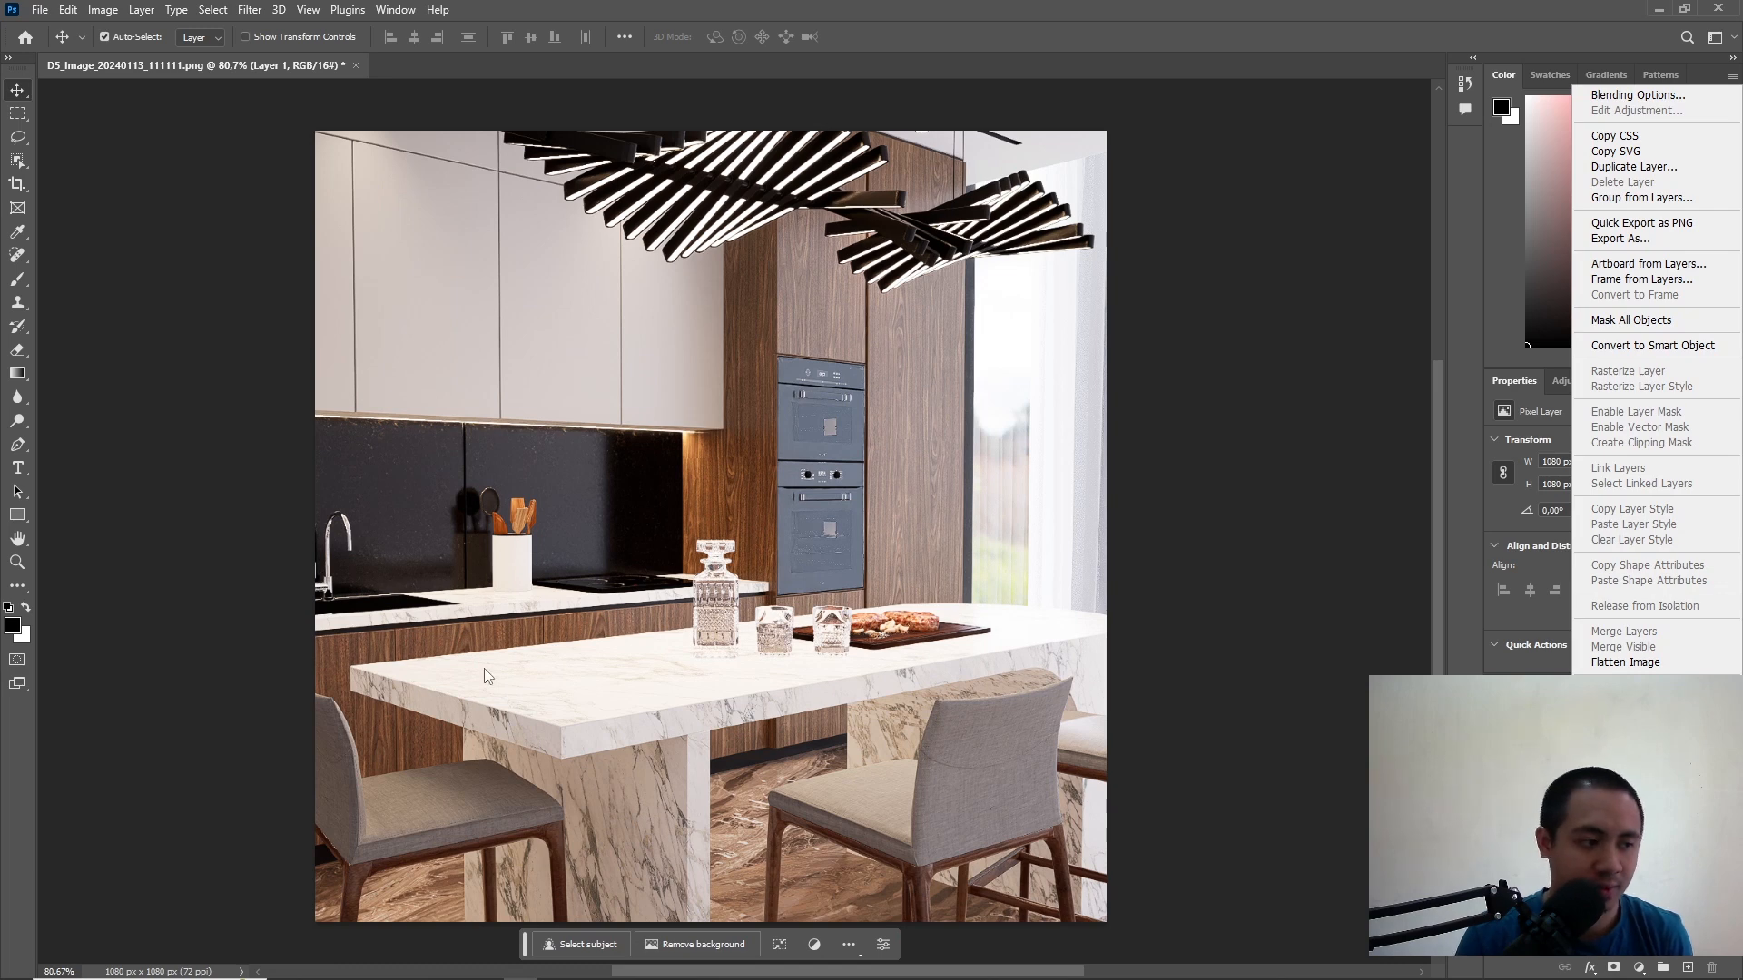
click(1647, 345)
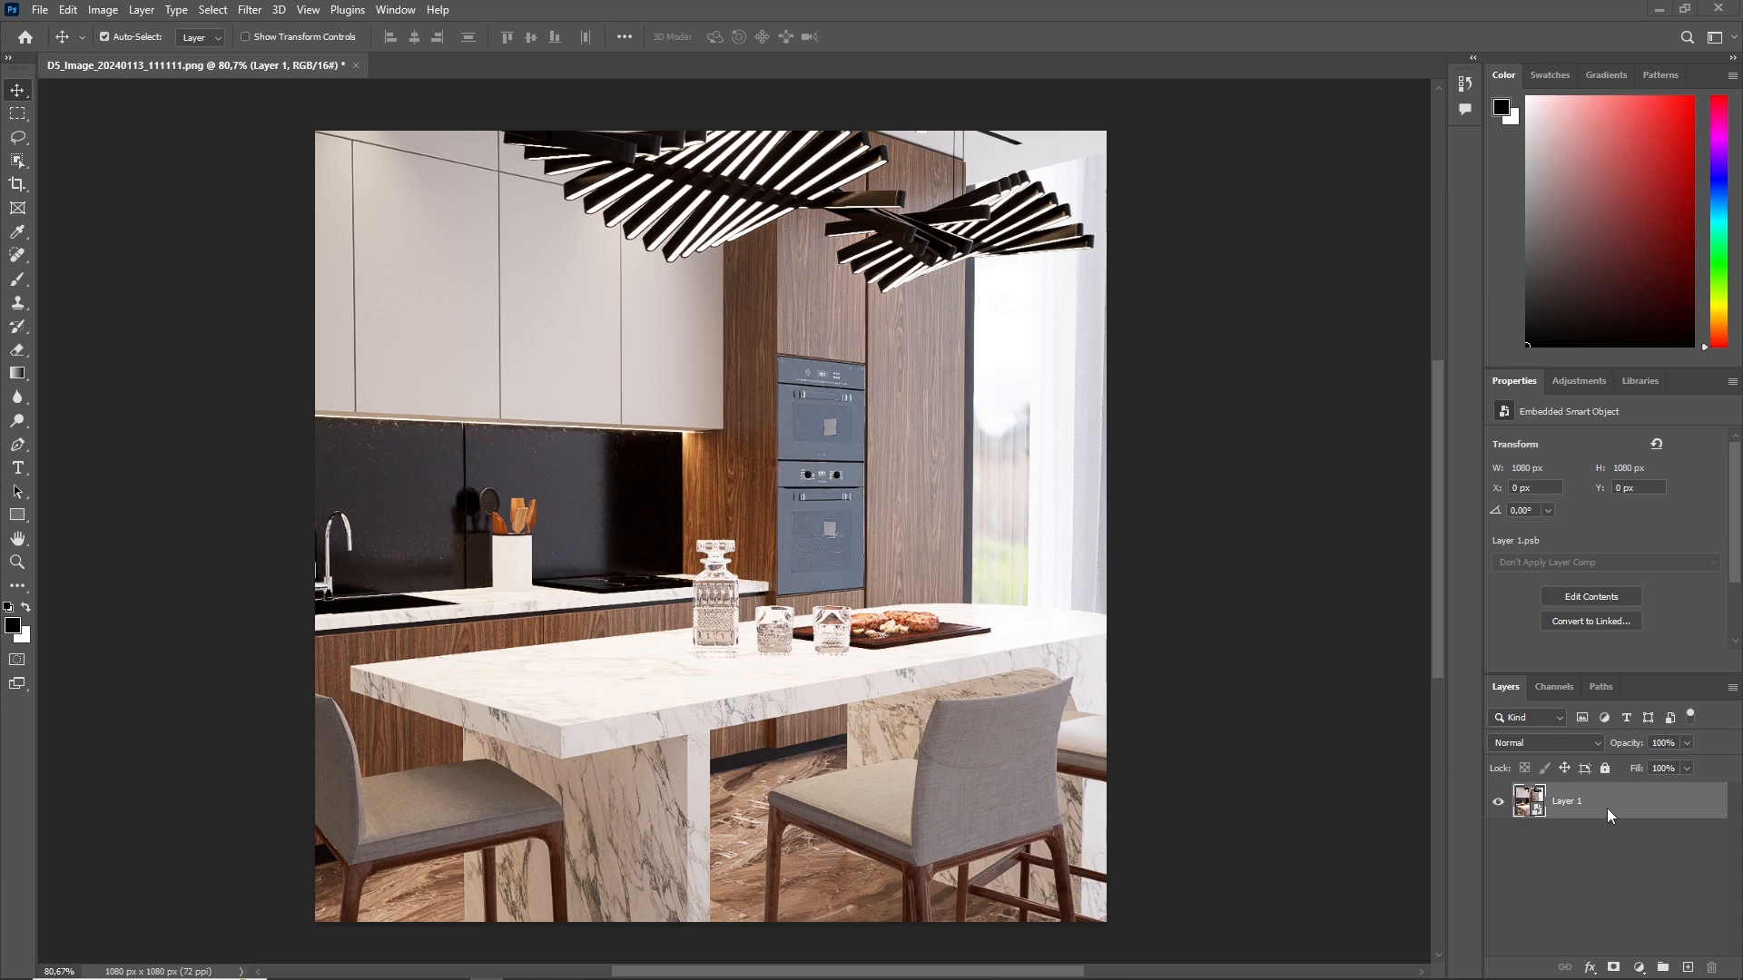
click(247, 10)
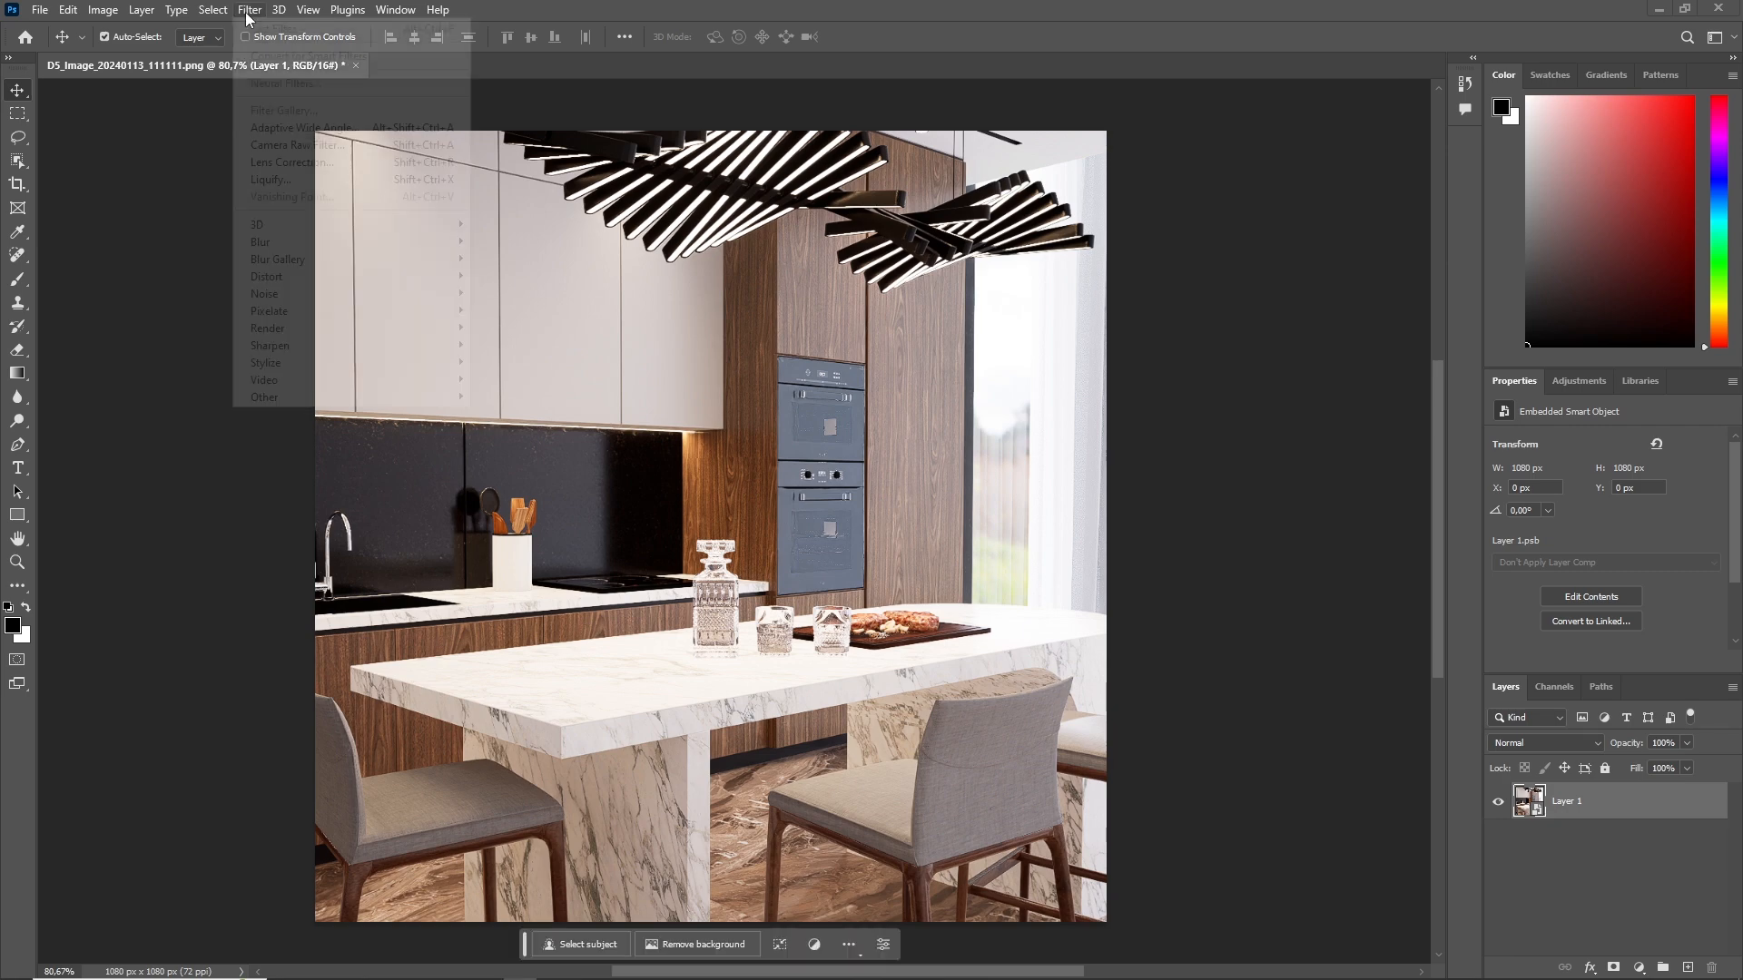
click(311, 144)
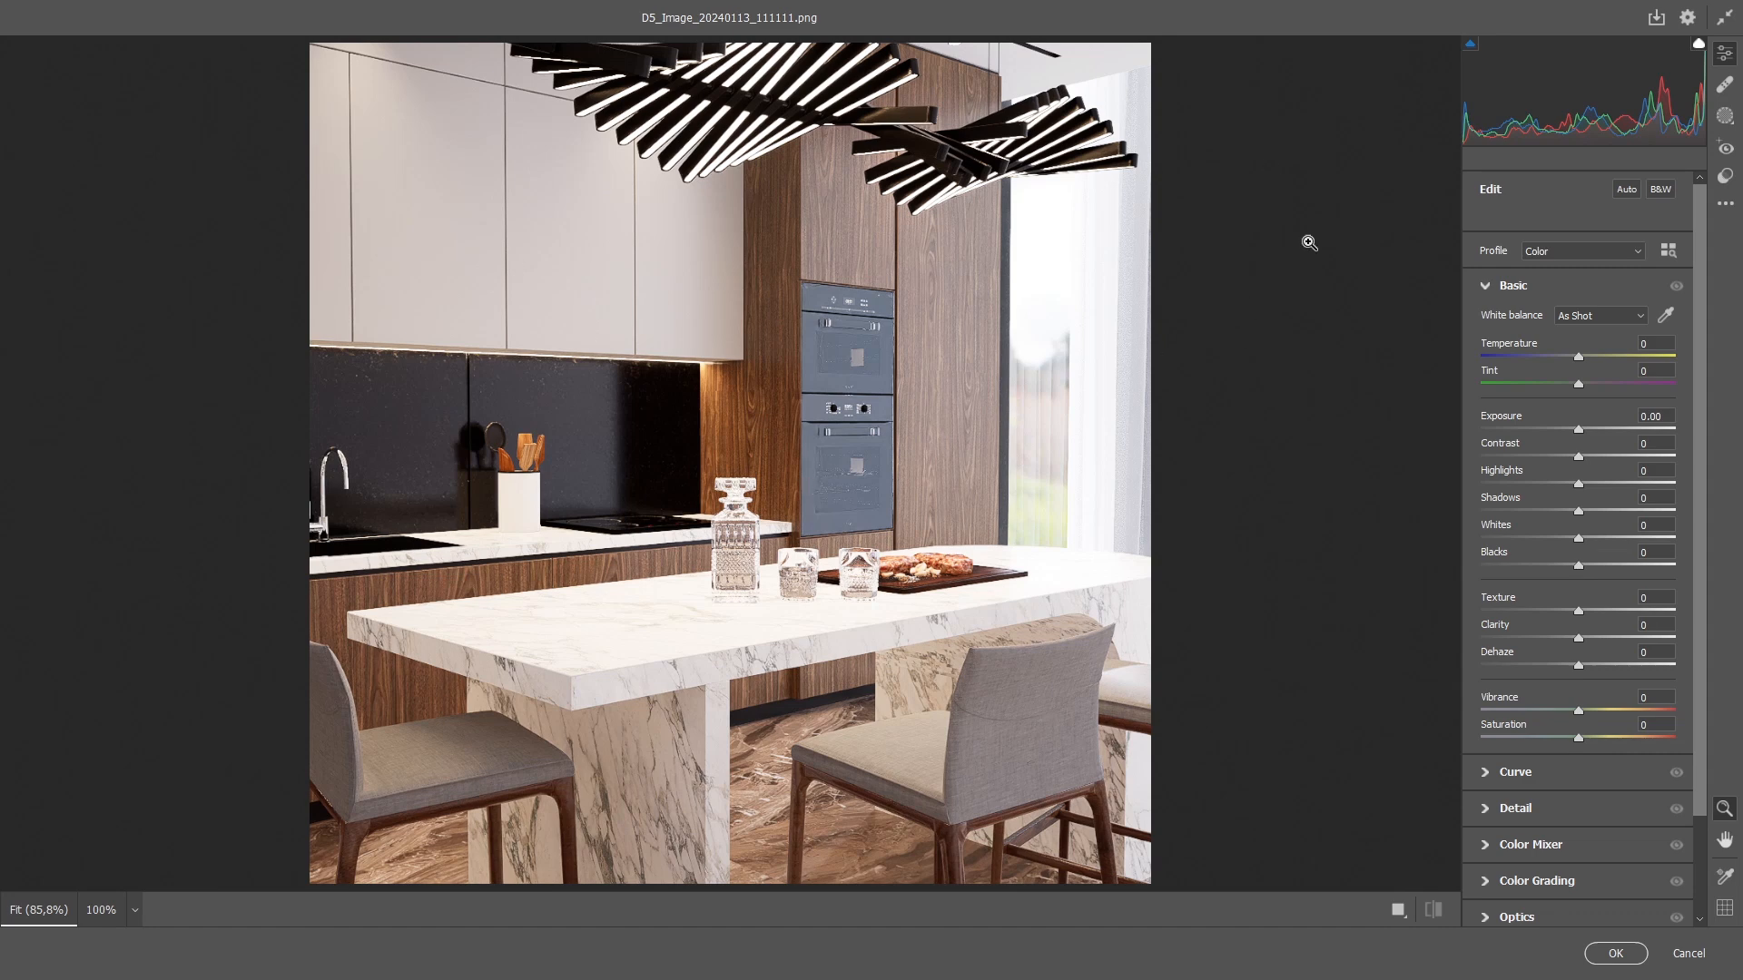
Step: Try Camera Raw's Auto adjustment on the square render, toggling it on and off to compare
click(1626, 190)
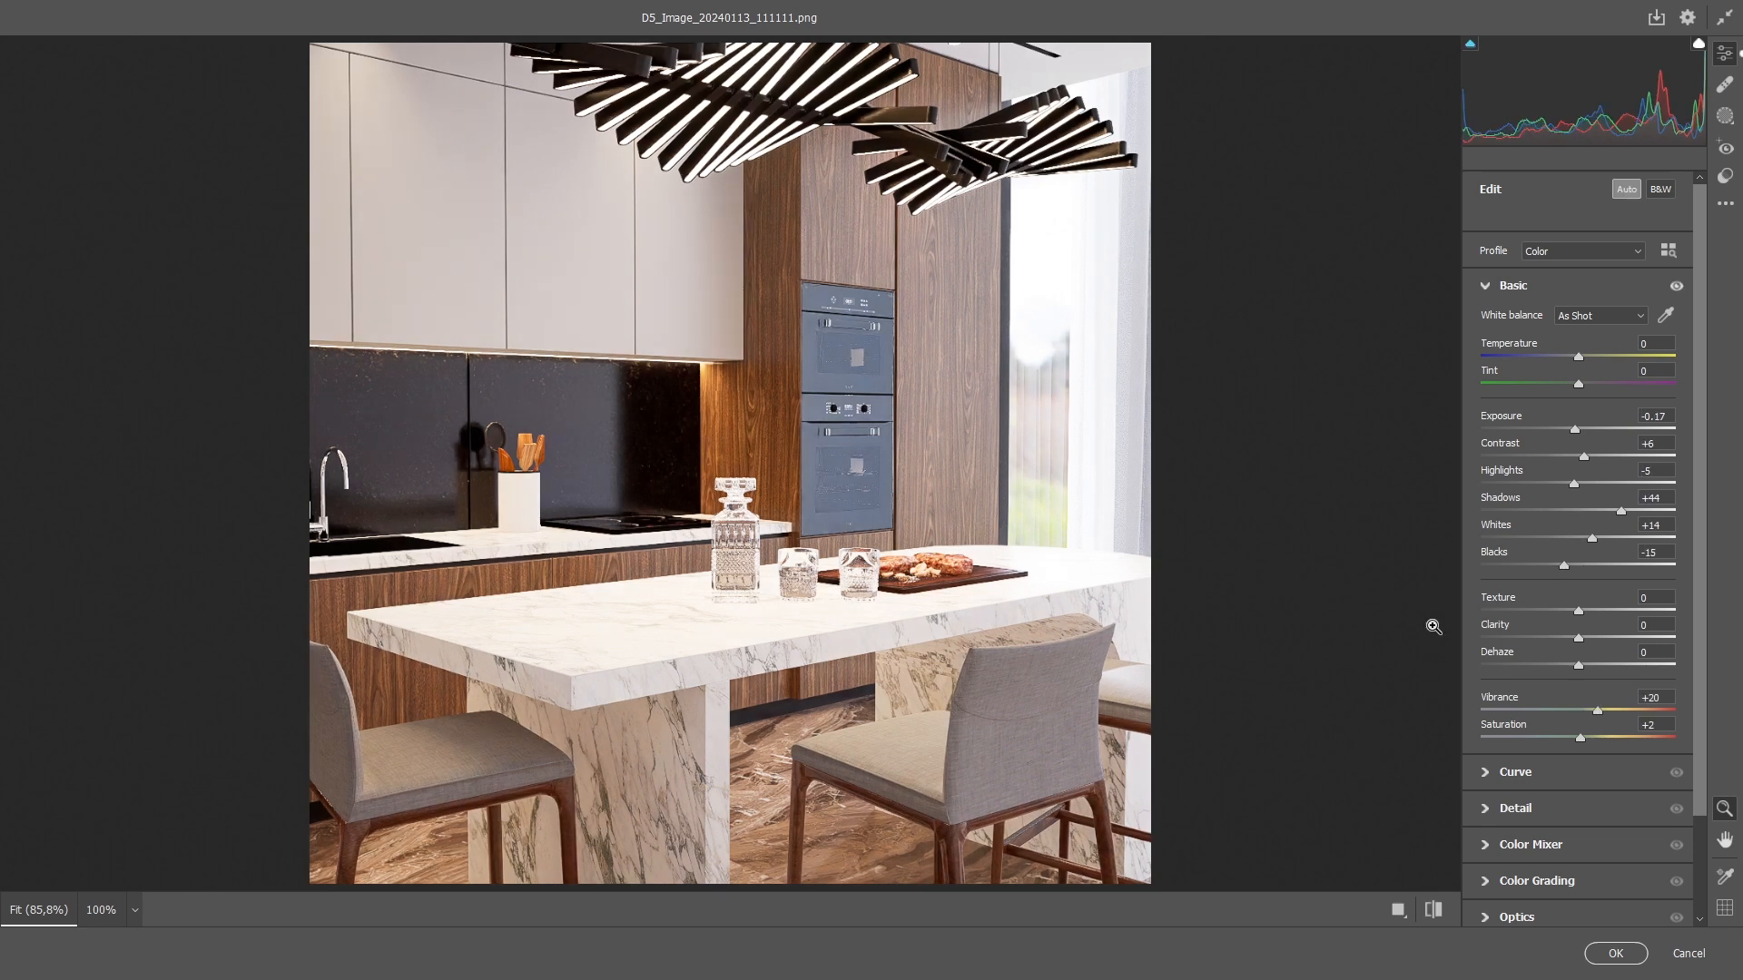
click(1627, 191)
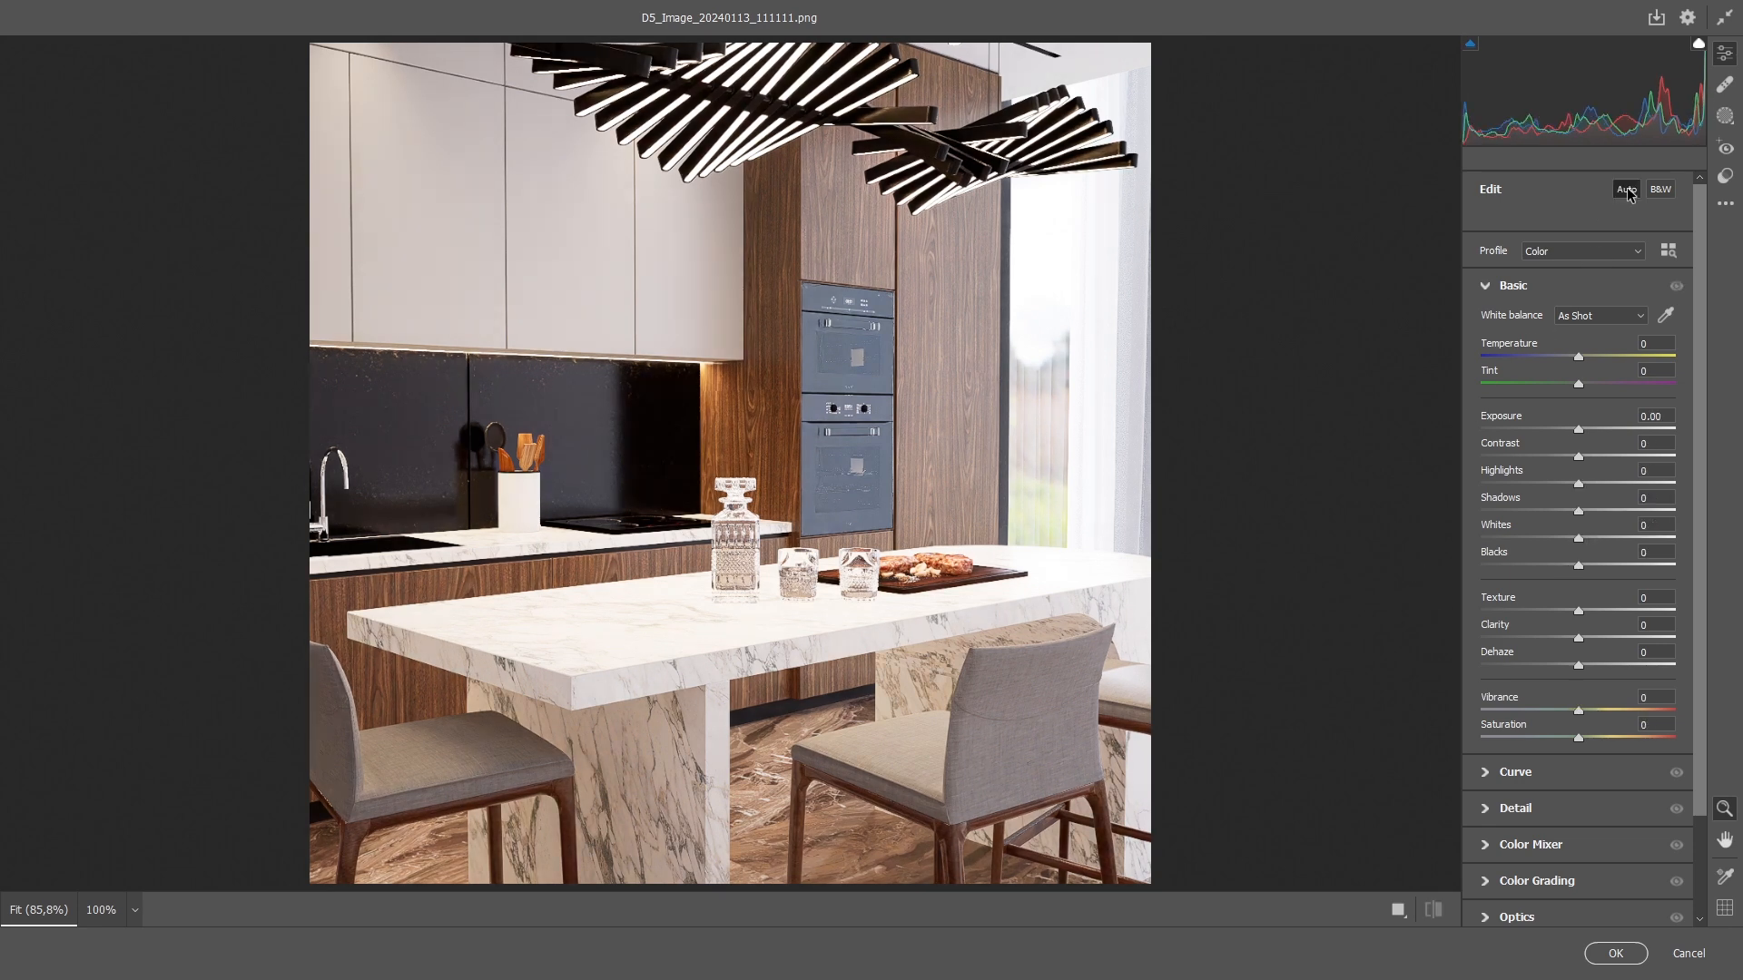
click(1626, 190)
click(1626, 190)
click(1627, 190)
click(1627, 190)
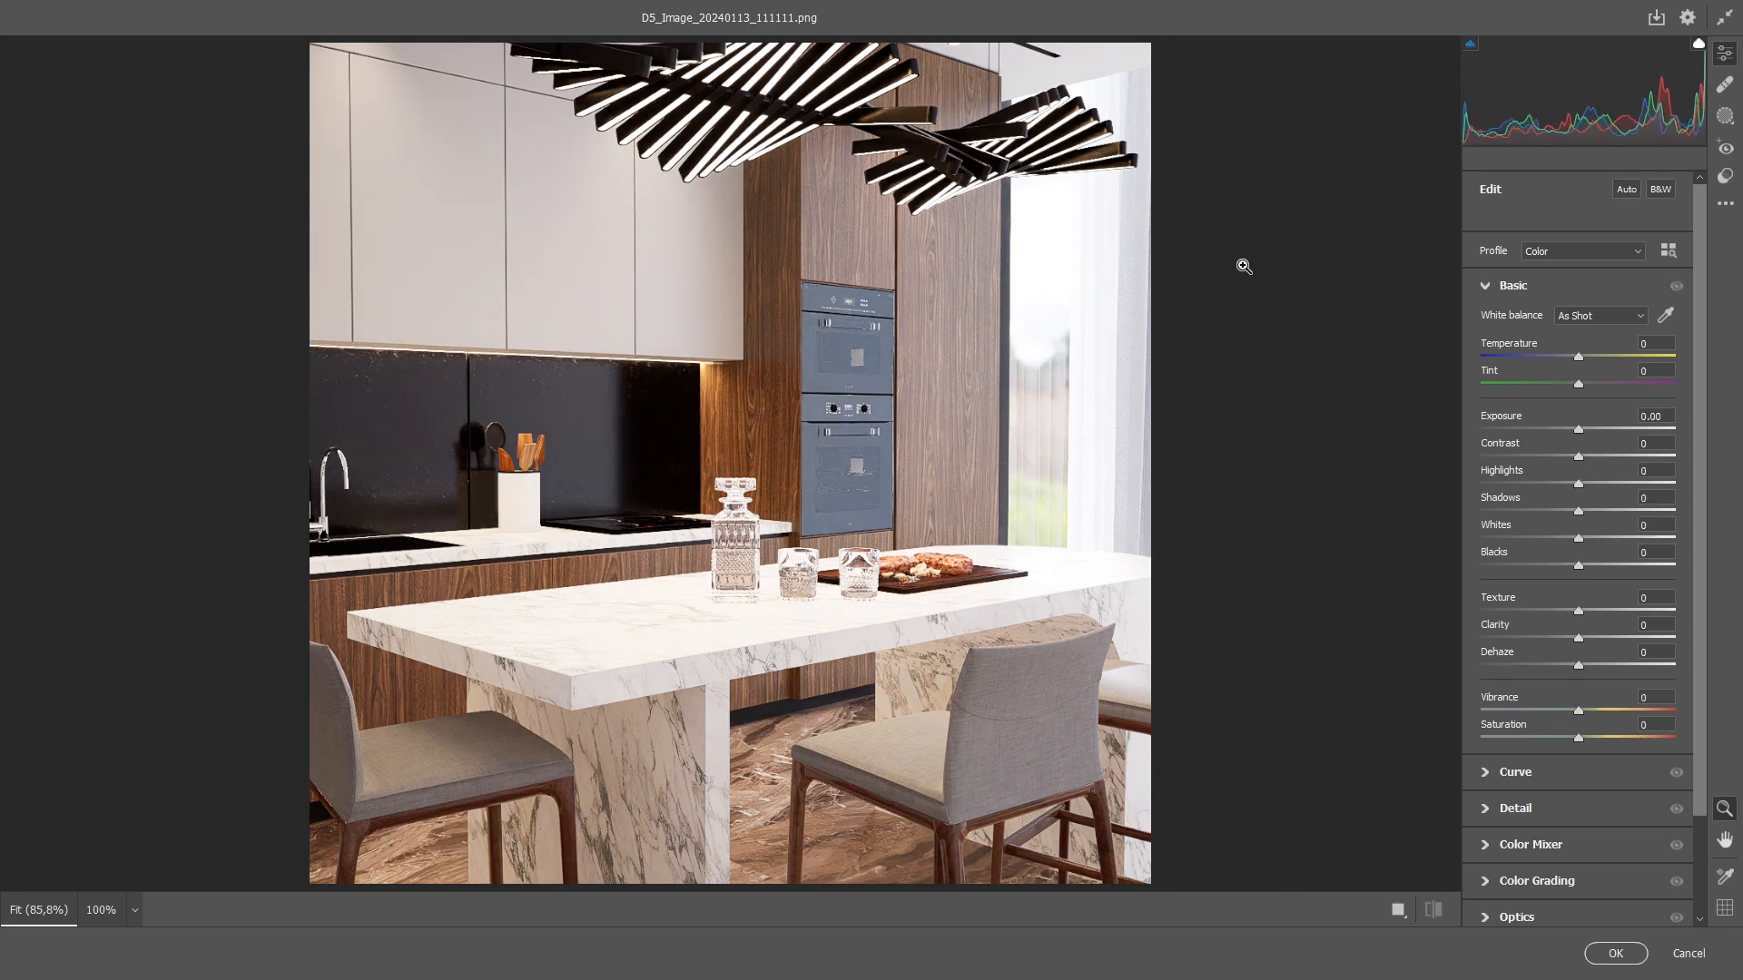
Step: Load the saved Camera Raw settings 224.xmp from the #224 pantry output folder and apply the filter
click(1729, 207)
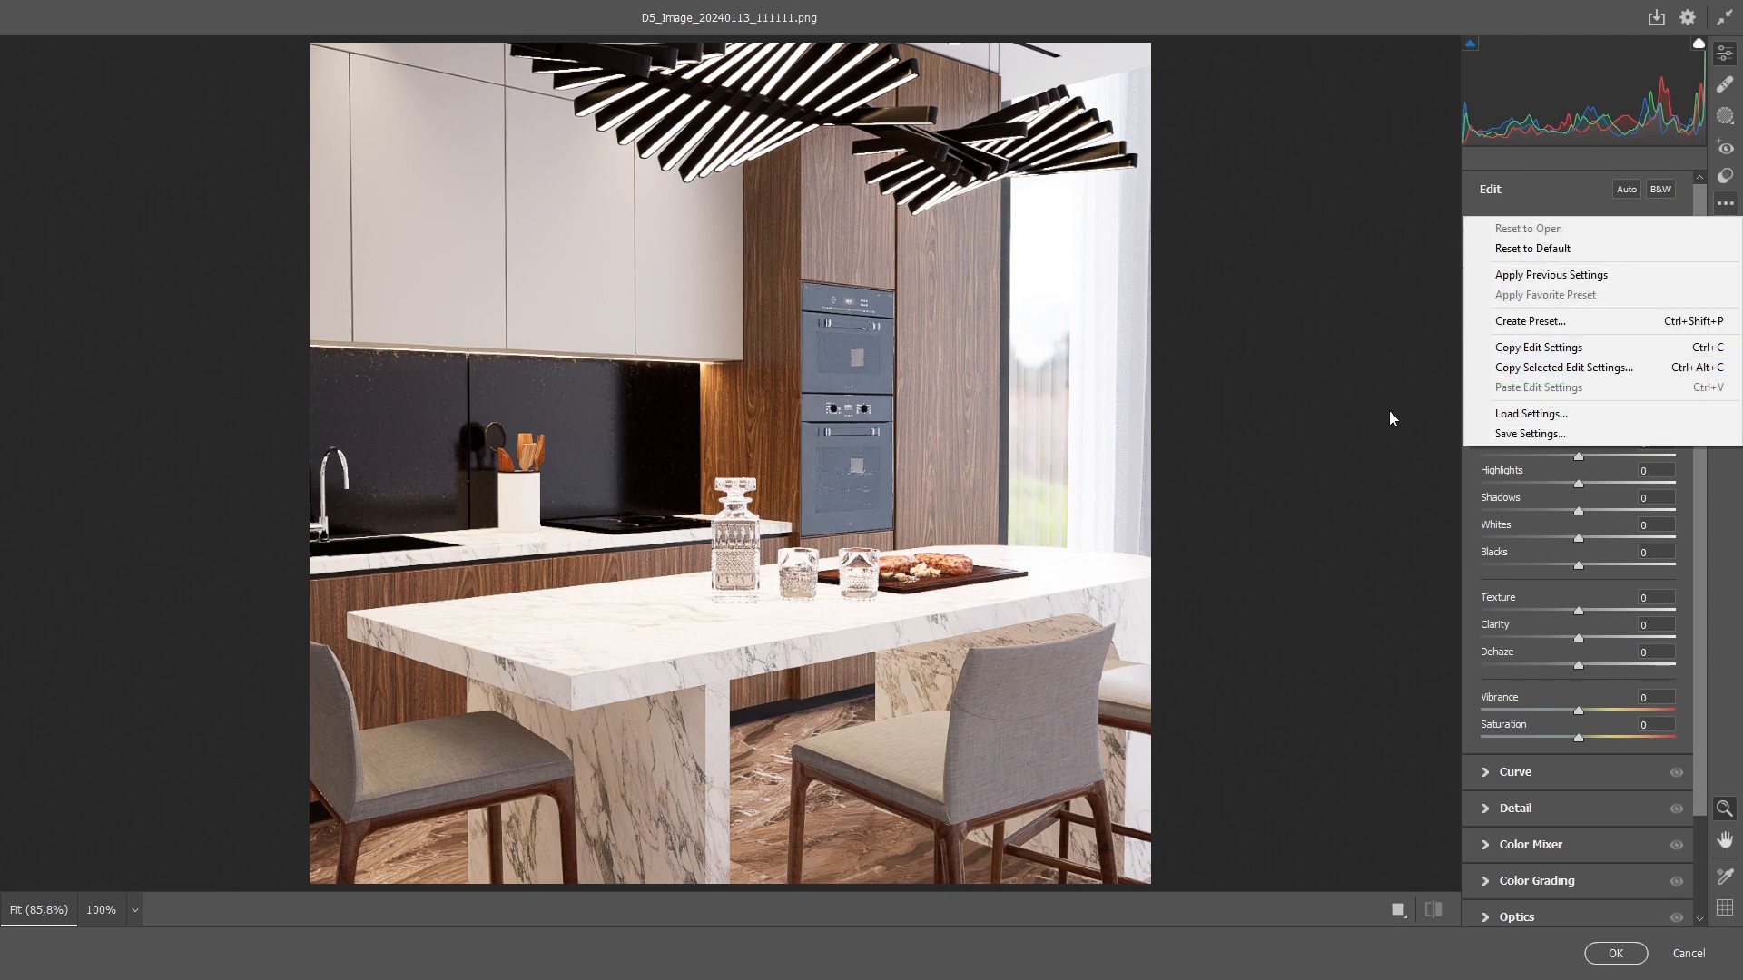
click(1507, 414)
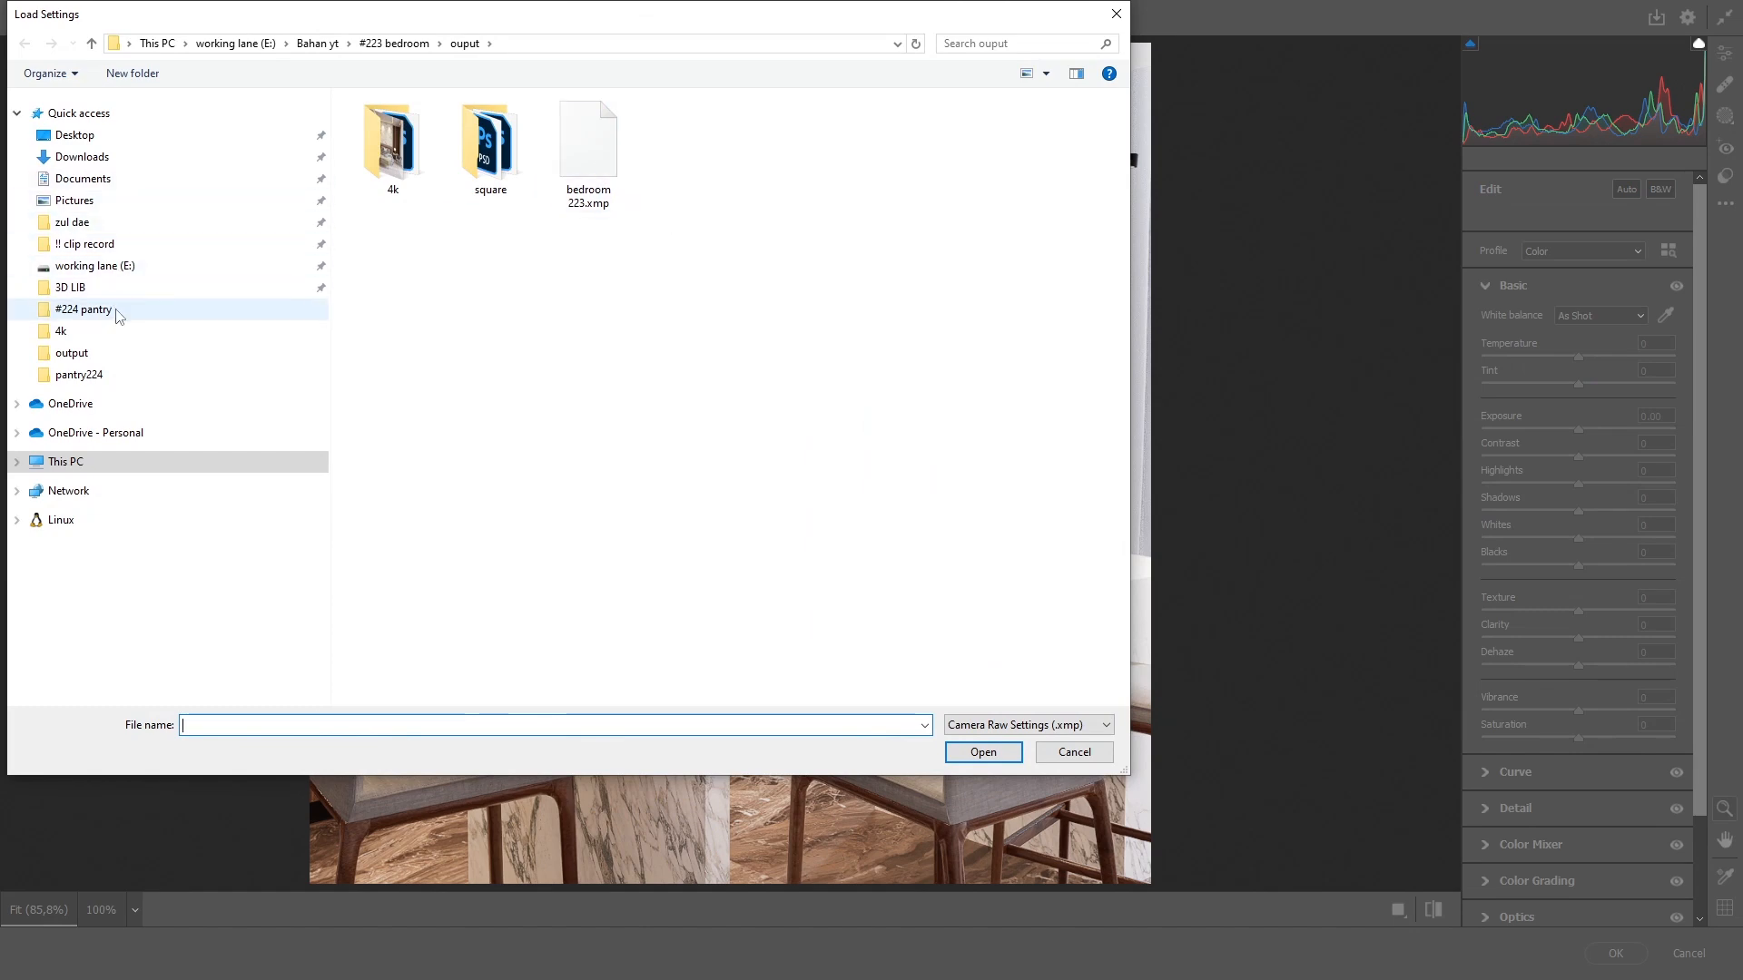
click(84, 310)
double_click(382, 164)
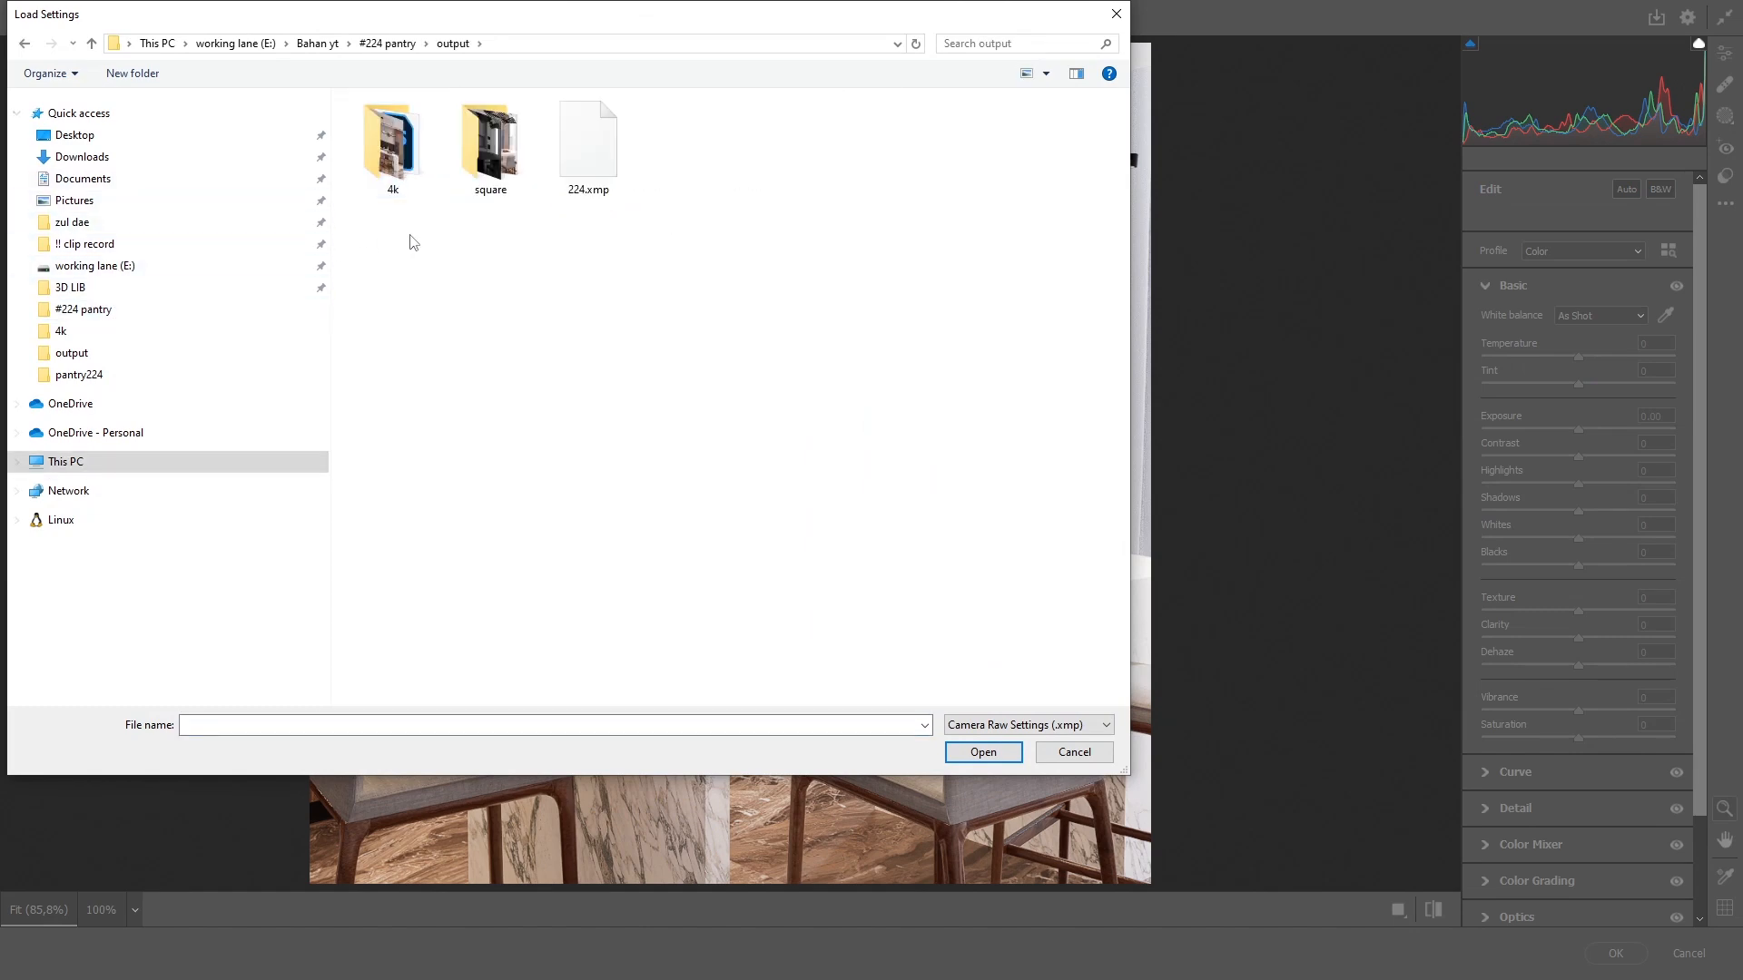
click(590, 152)
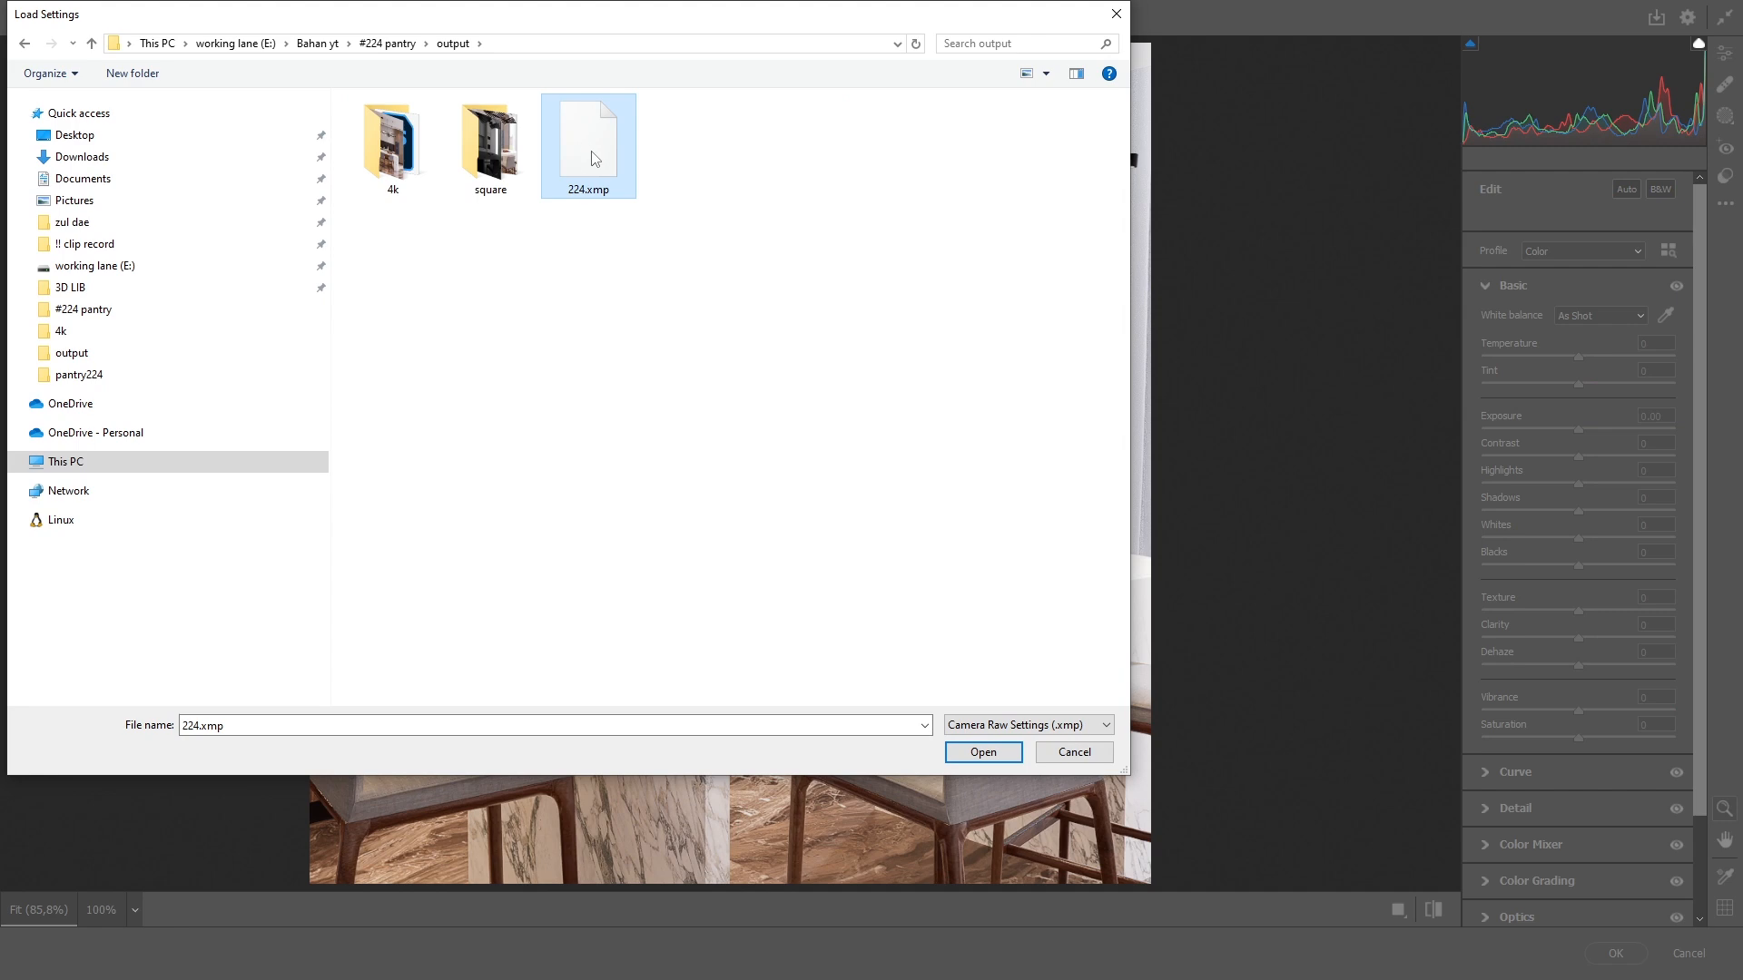
double_click(603, 166)
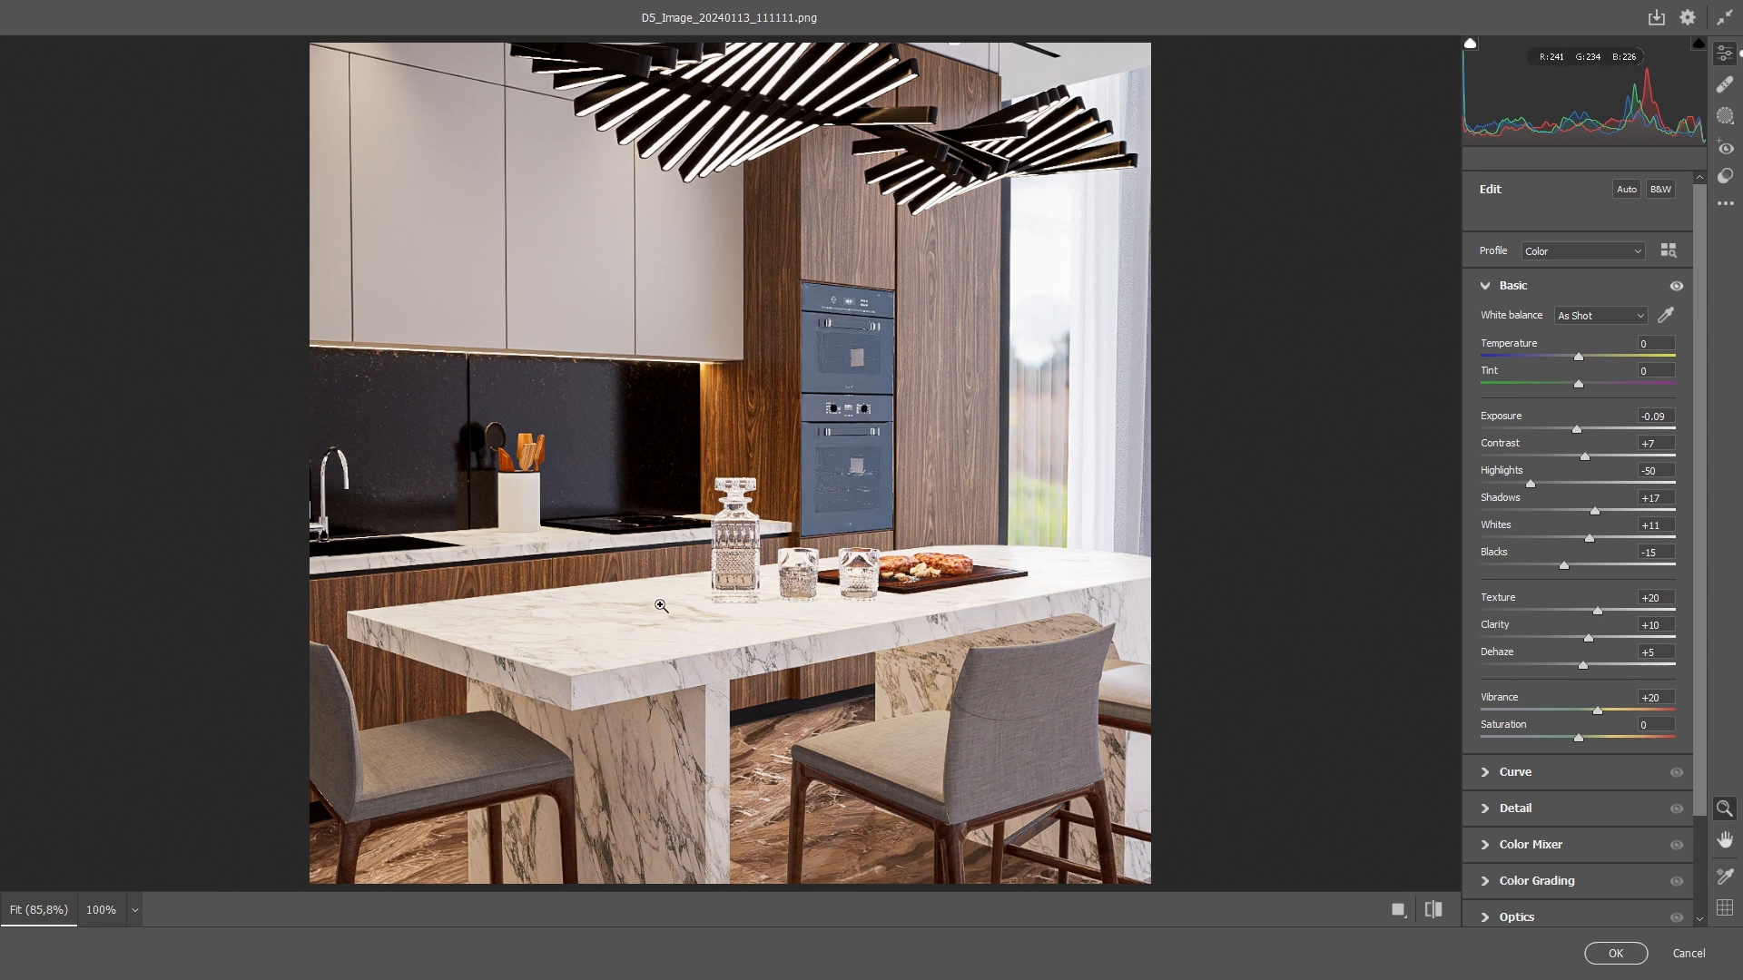
click(1614, 954)
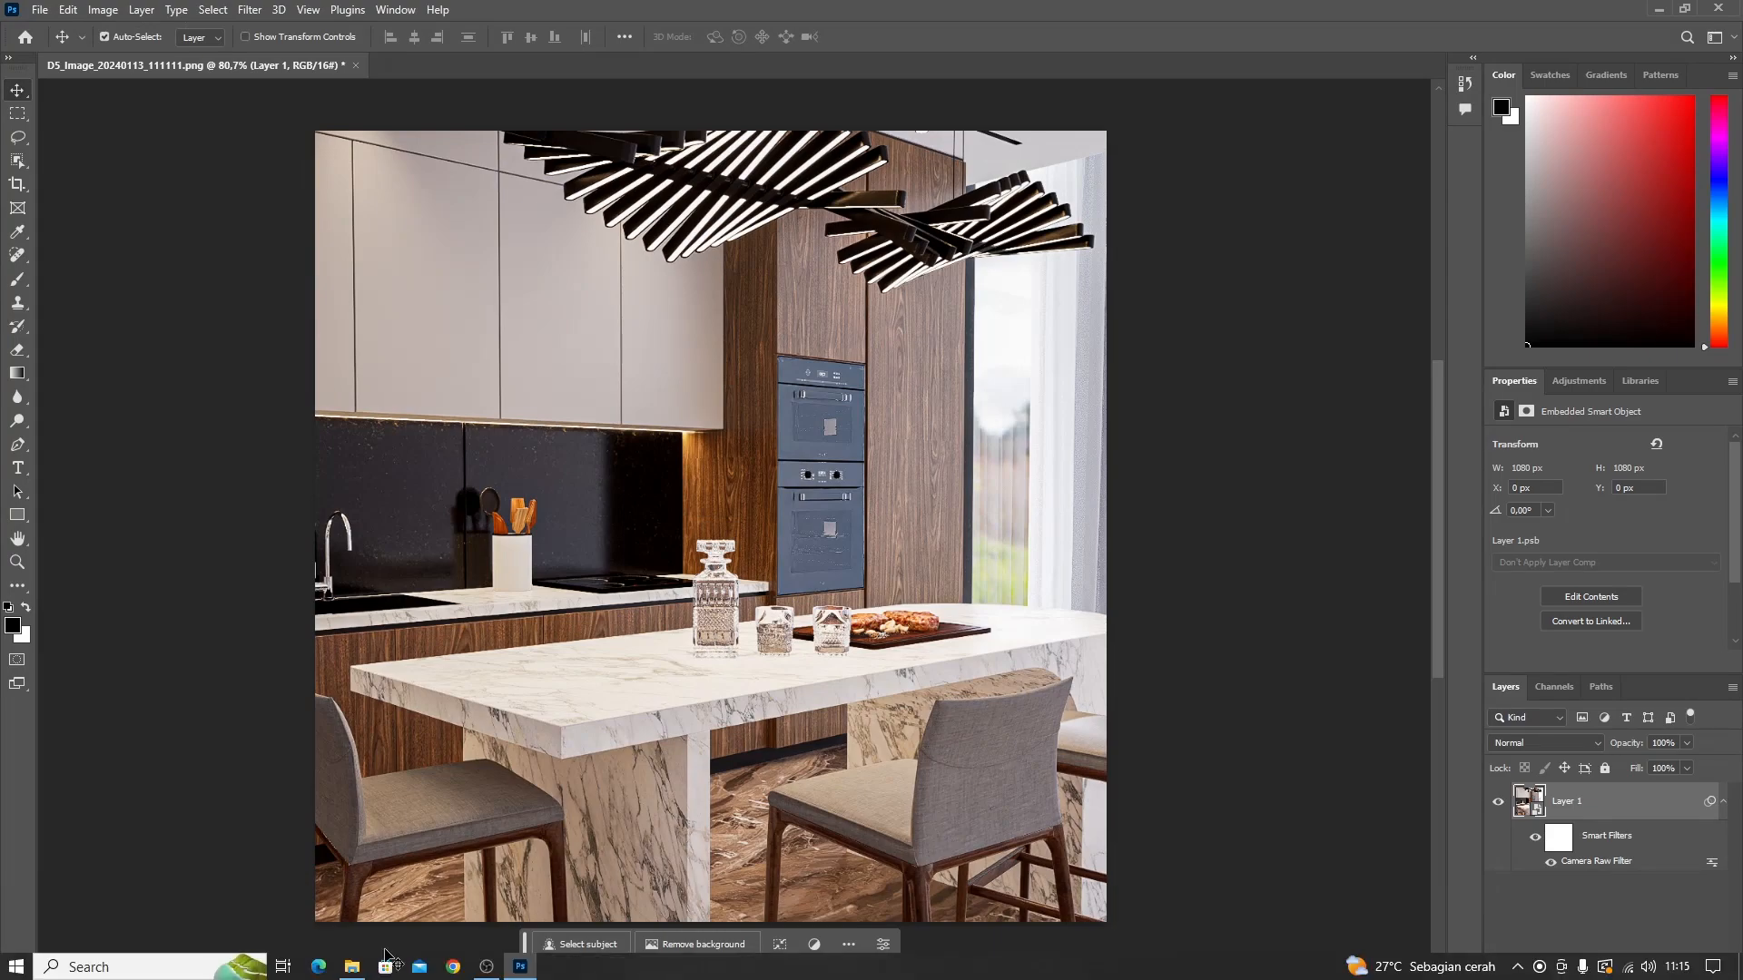
Step: Place D5_Image_20240113_111111_Reflection.png from the square folder as a new layer over the kitchen render
click(351, 966)
click(465, 145)
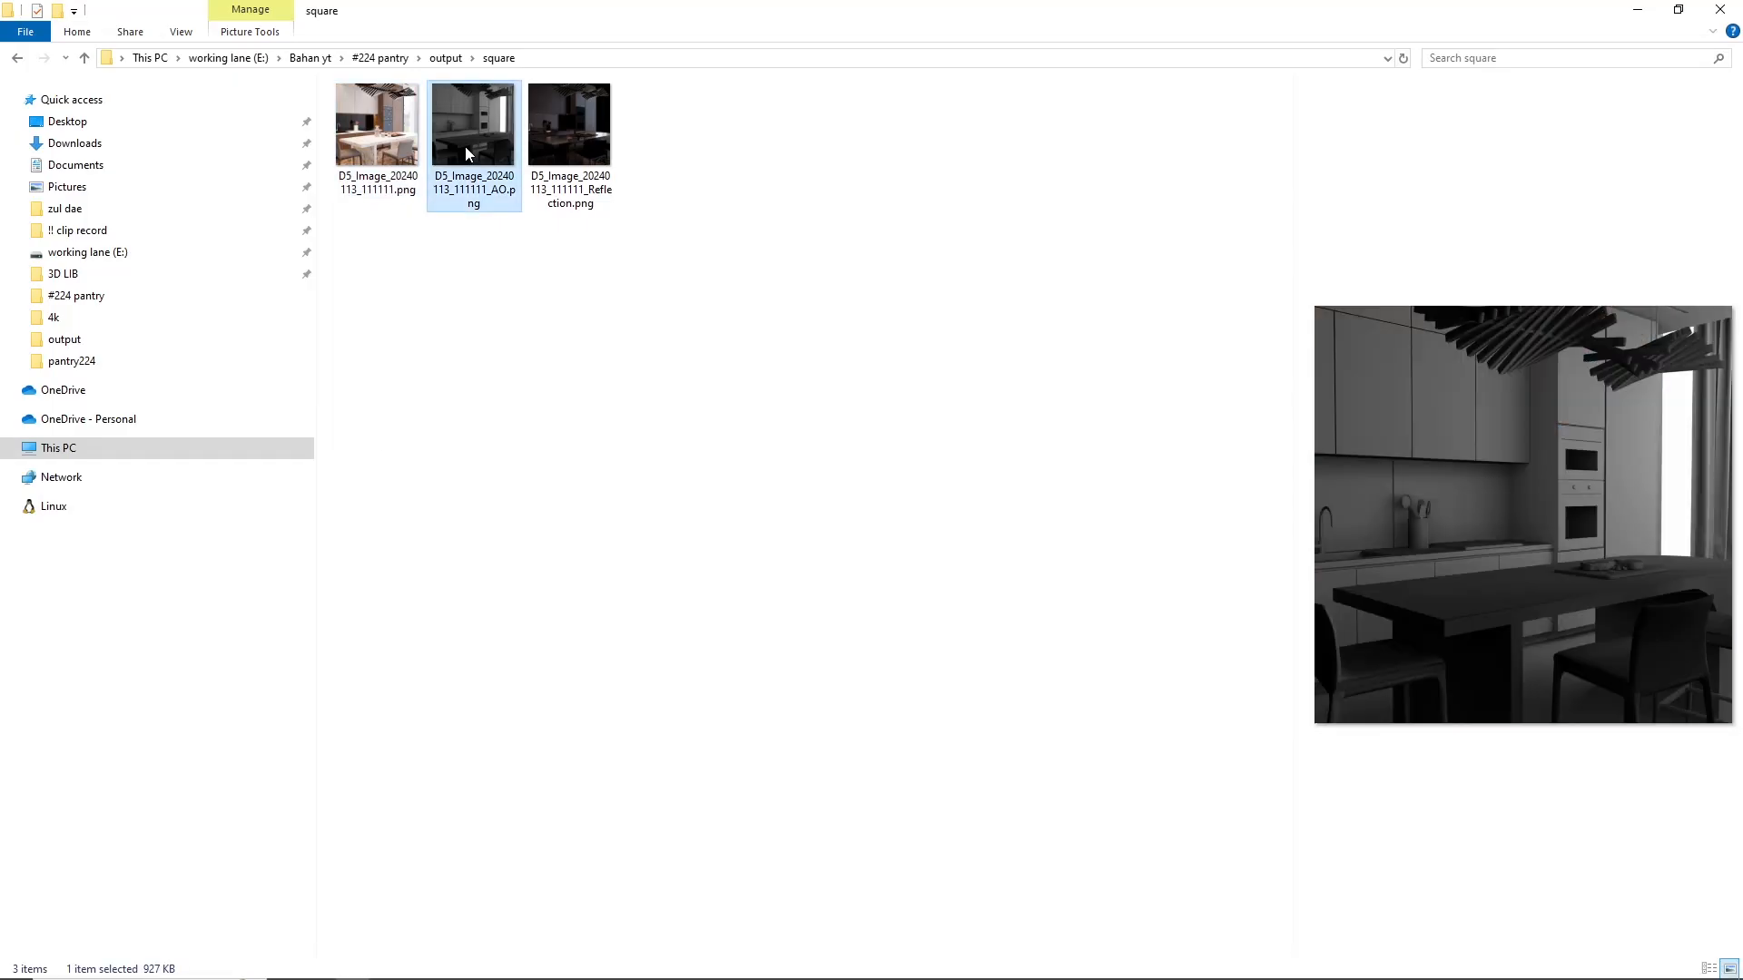
click(570, 146)
drag(565, 136, 651, 667)
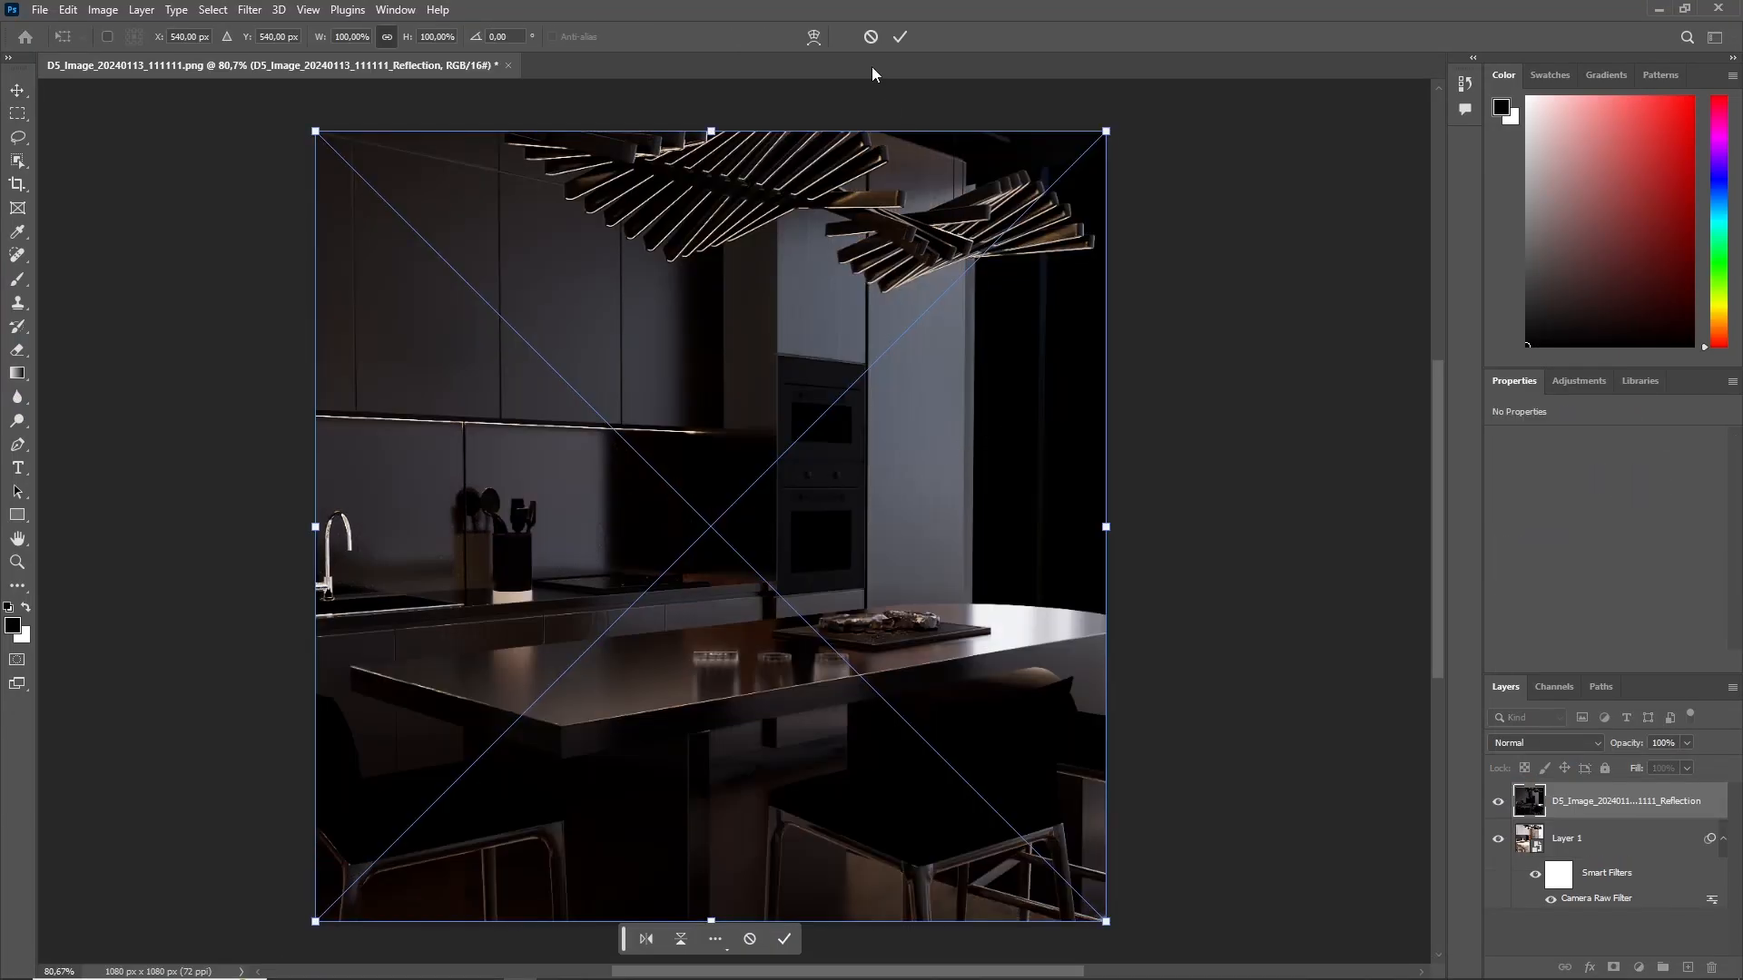
click(901, 37)
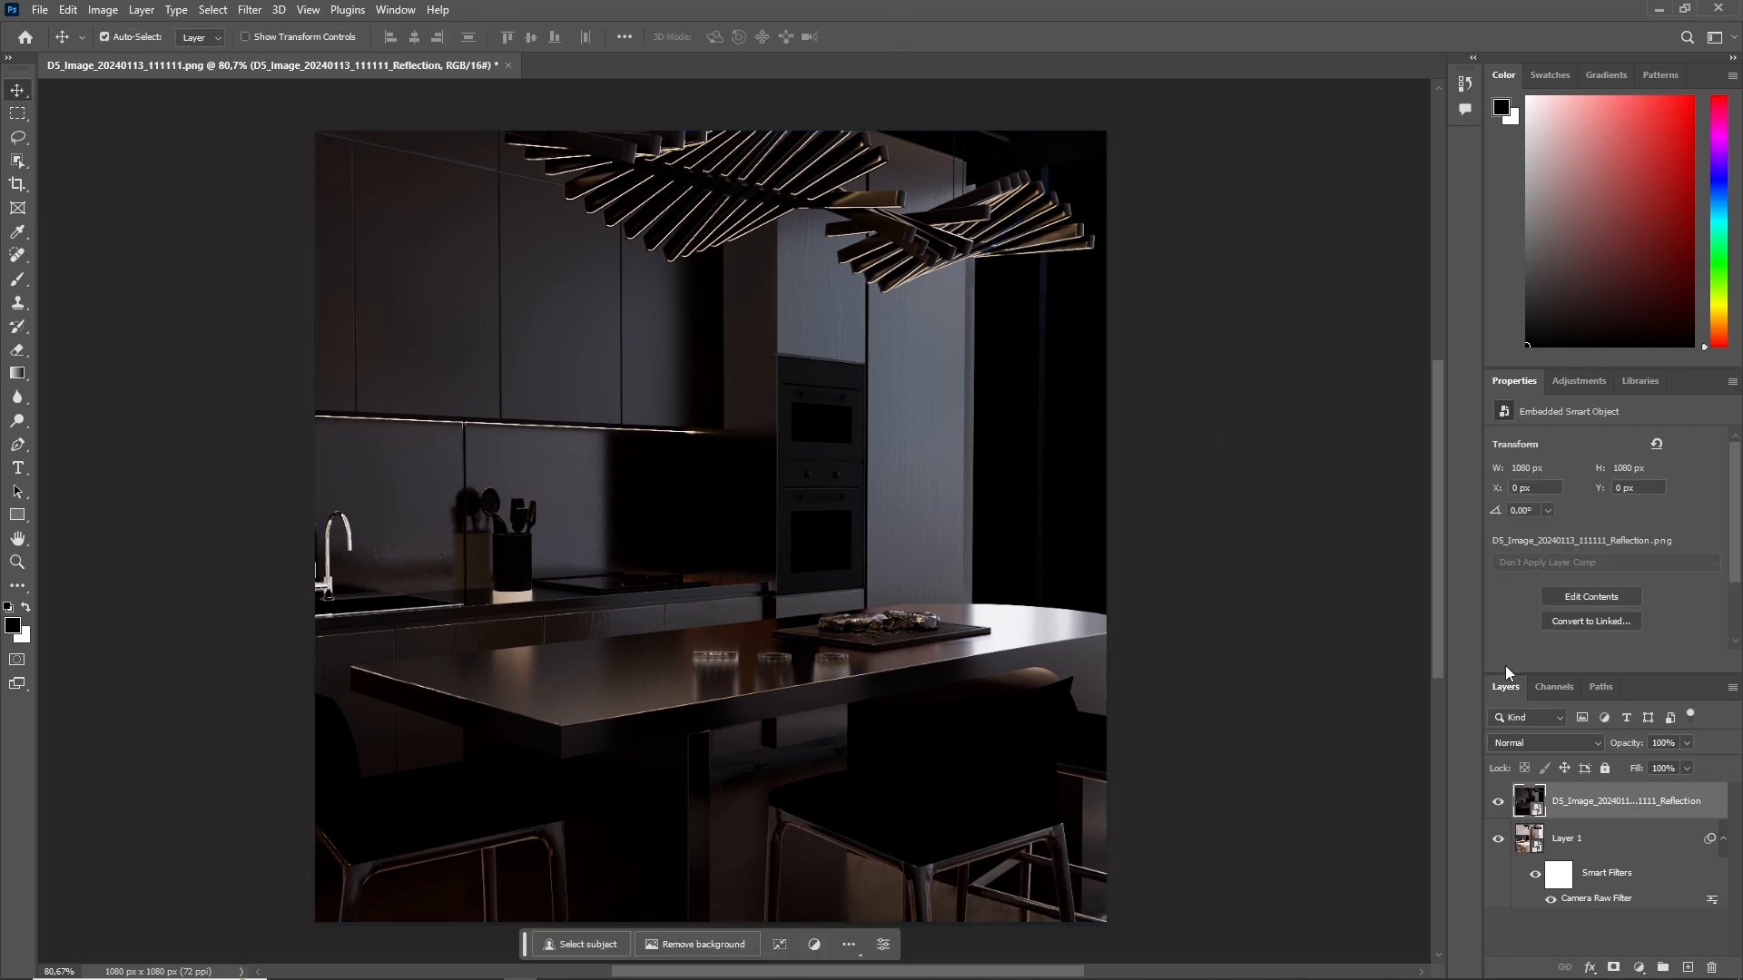
Step: Set the reflection layer's blend mode to Color Dodge and try lowering its opacity to 36%
click(1537, 742)
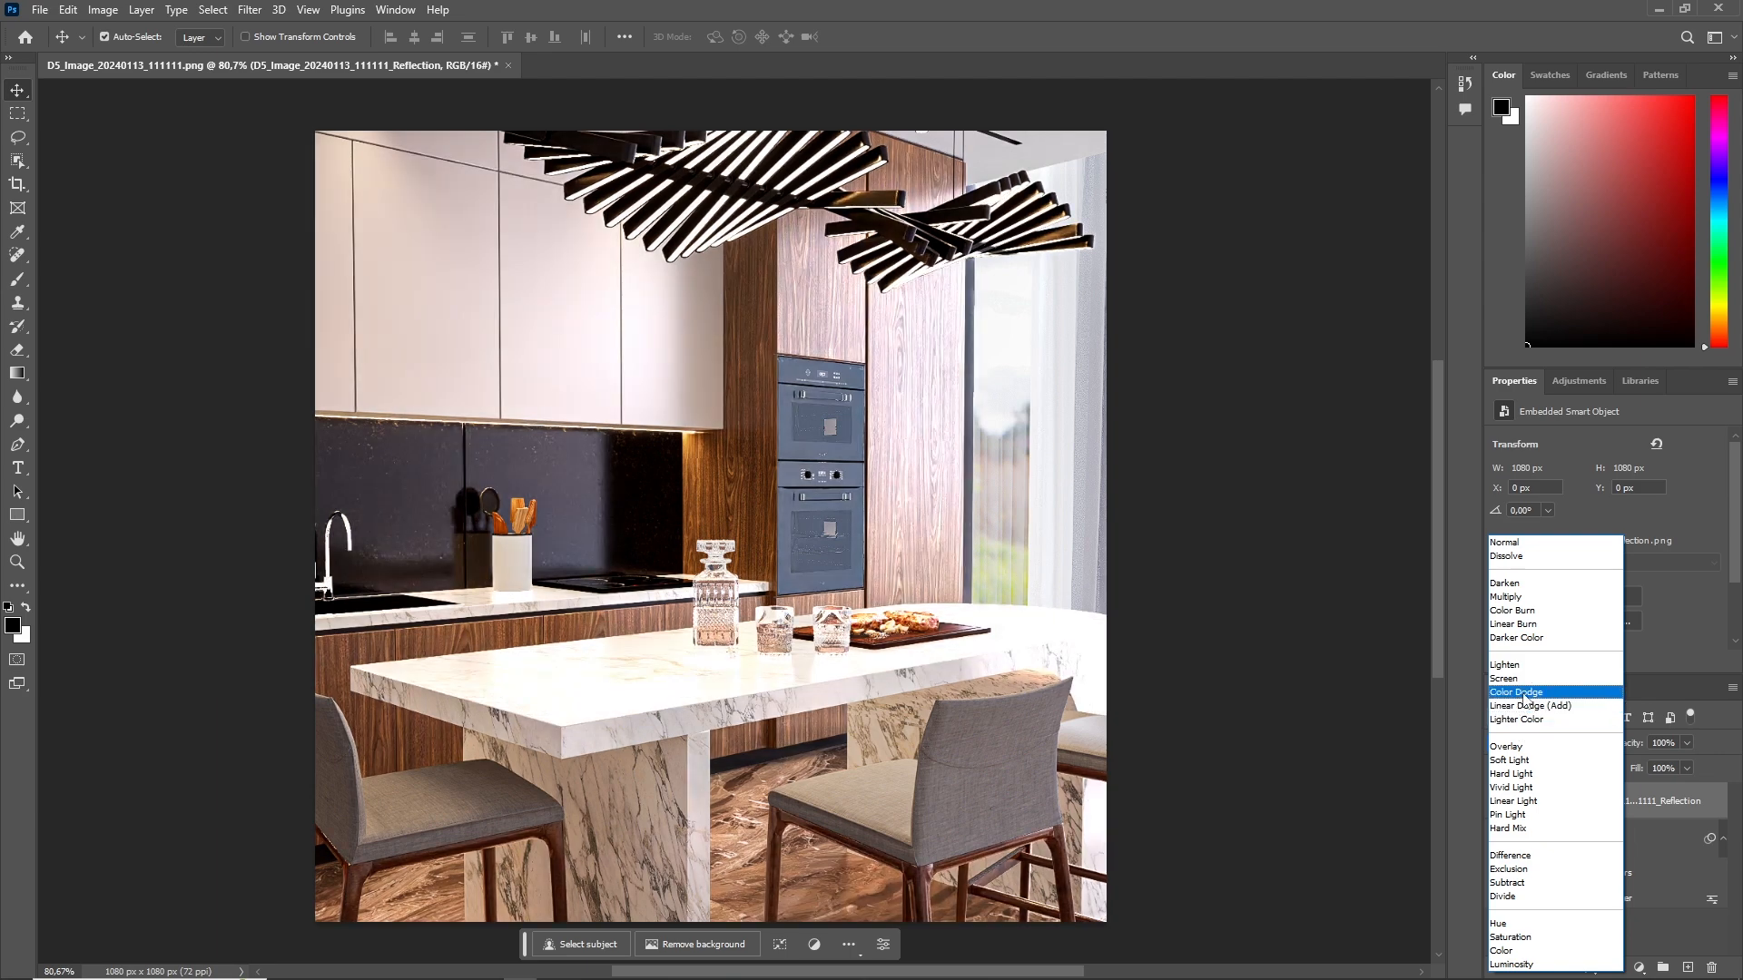
click(1522, 692)
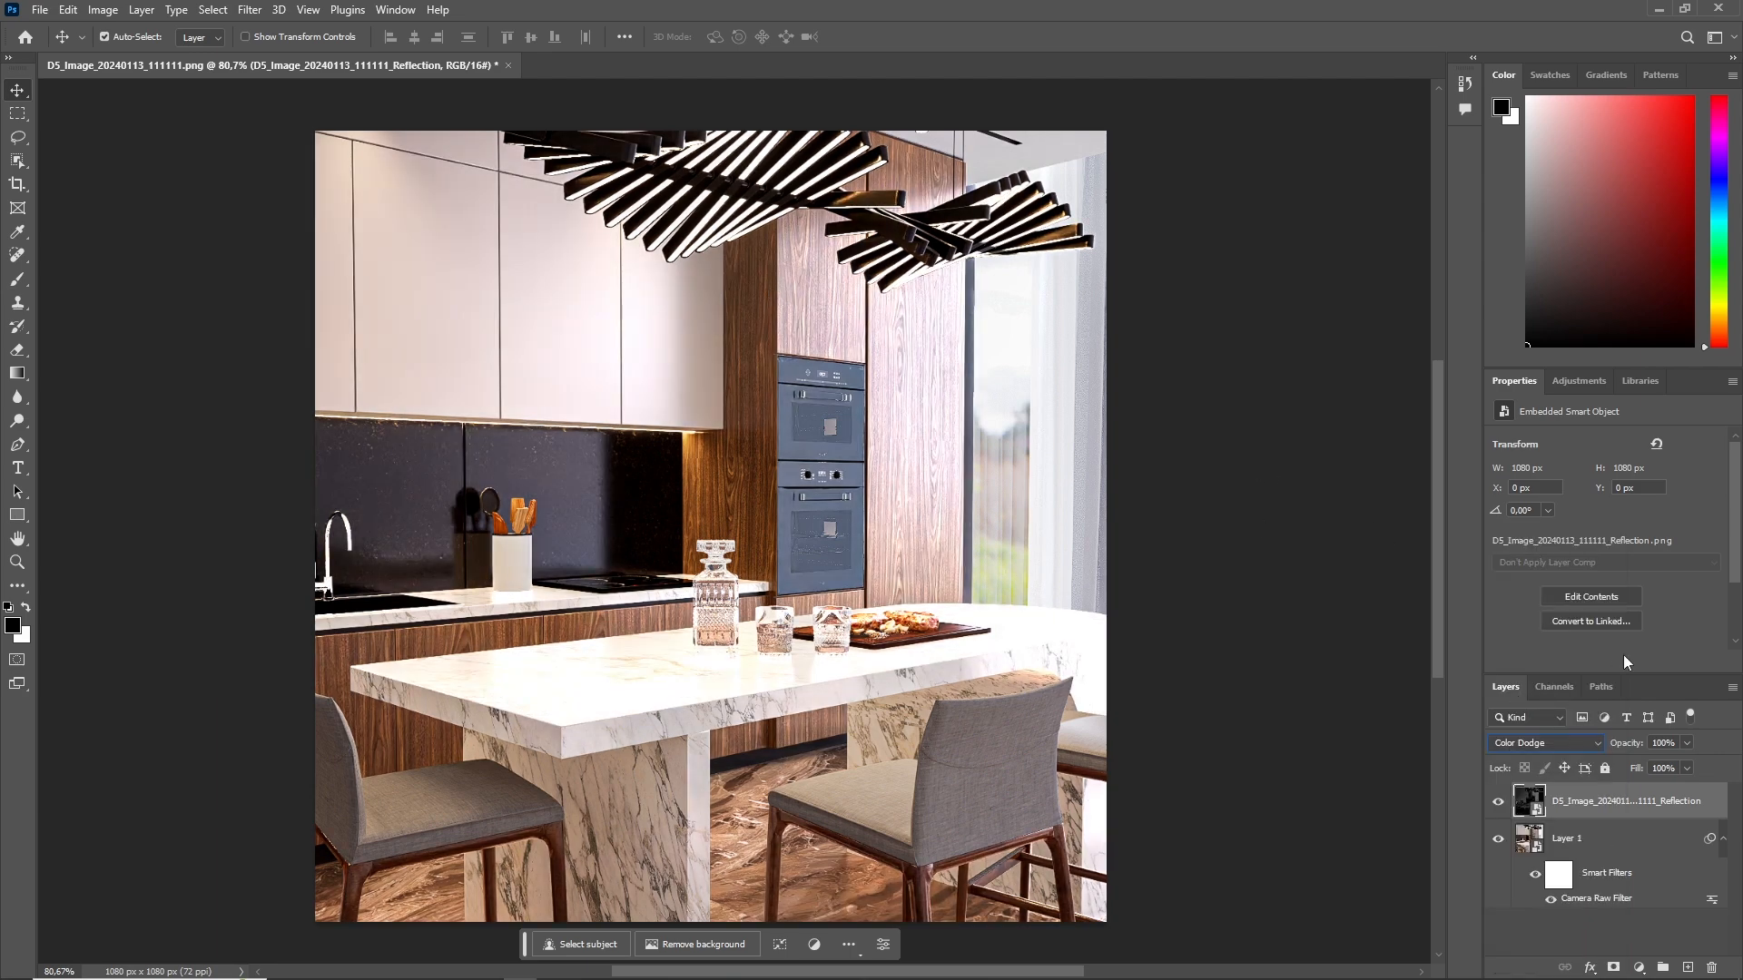
click(1685, 743)
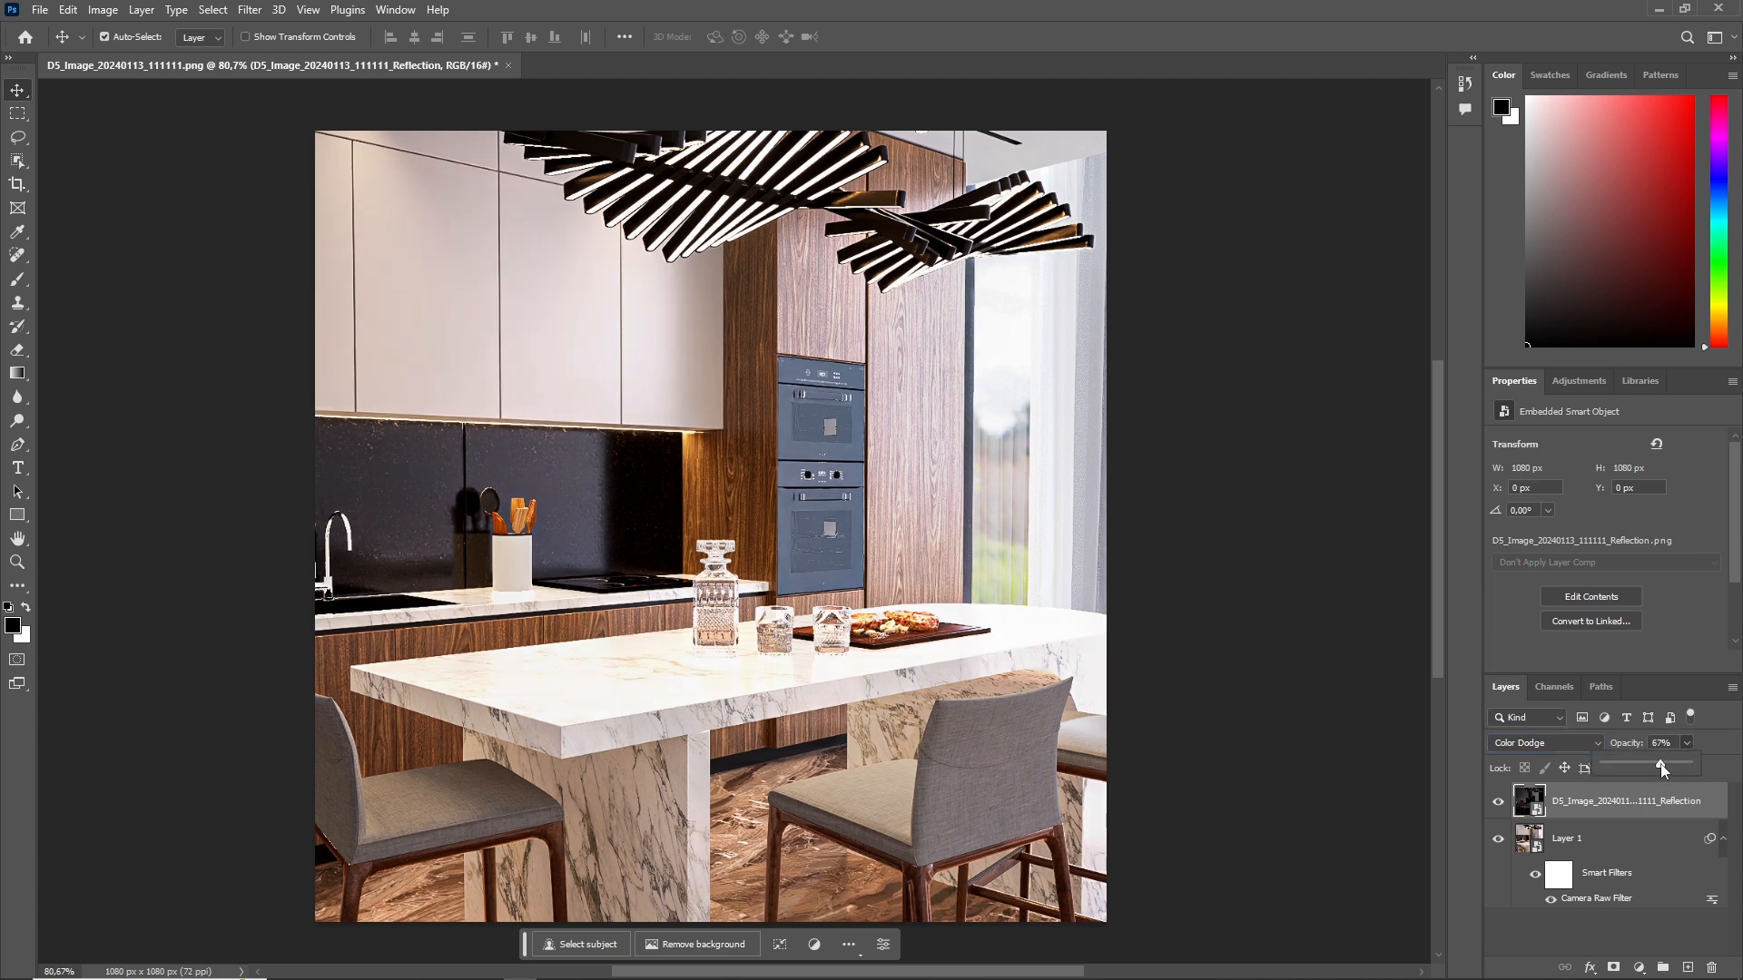
mouse_move(1637, 766)
mouse_down()
mouse_move(1618, 762)
mouse_move(1650, 765)
mouse_up()
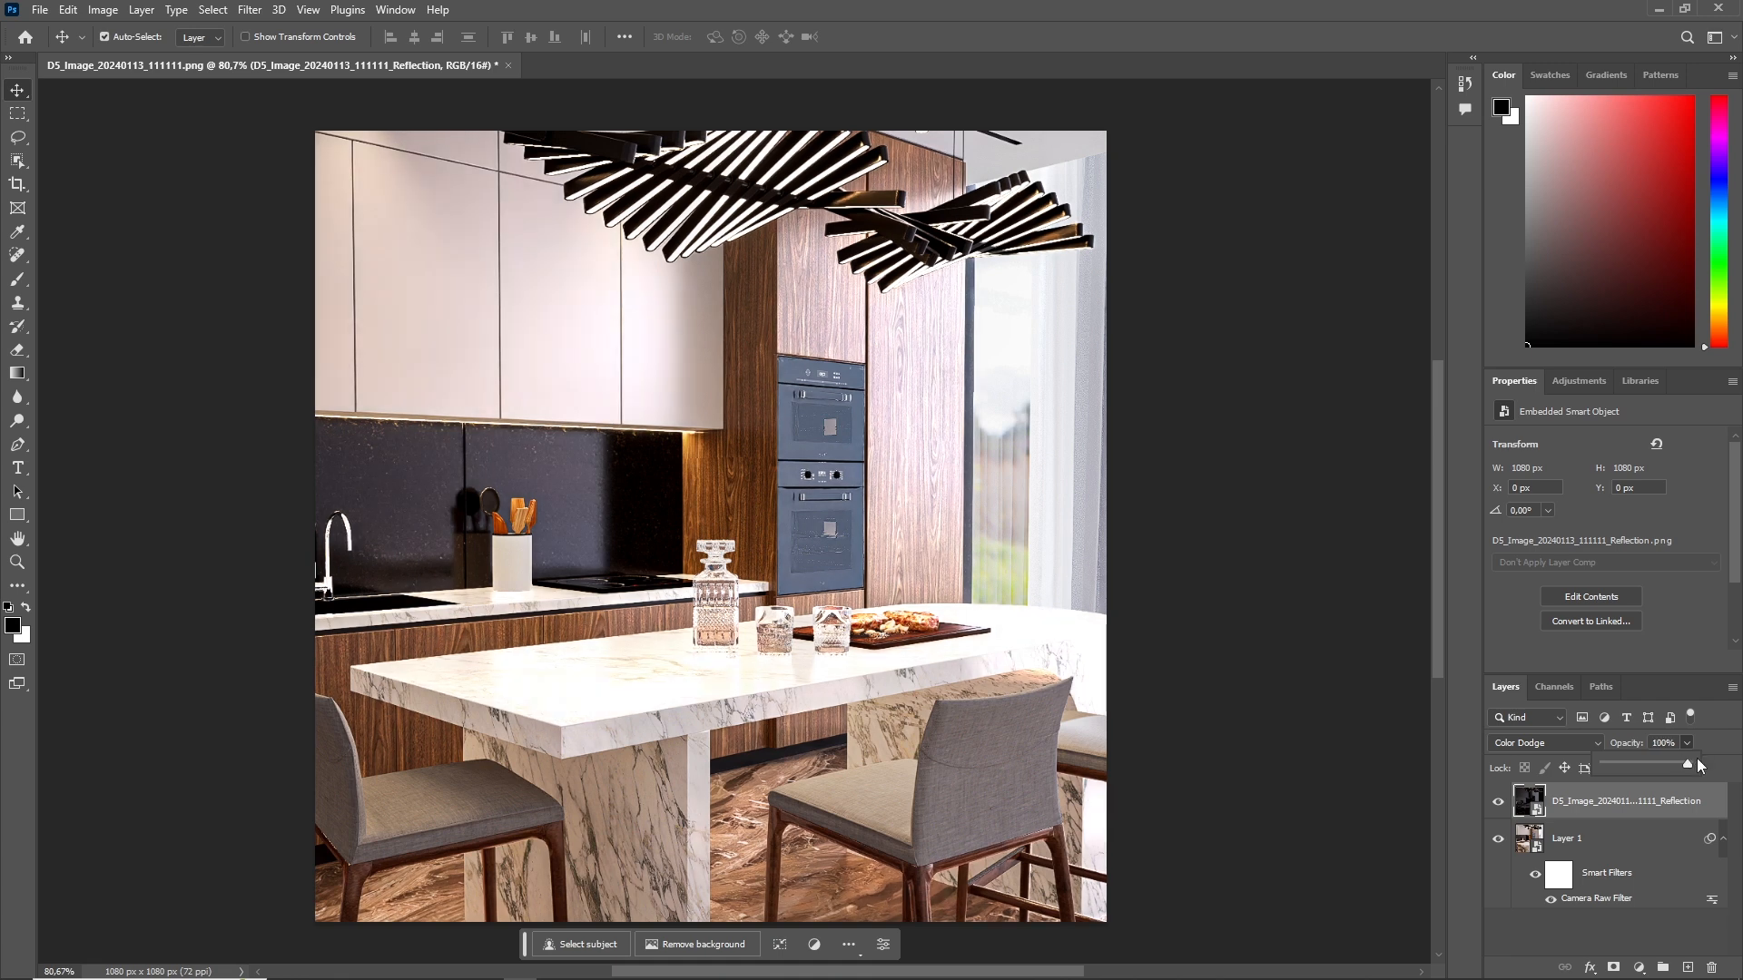
mouse_move(1649, 758)
mouse_down()
mouse_move(1580, 770)
mouse_move(1650, 768)
mouse_move(1622, 770)
mouse_move(1634, 761)
mouse_up()
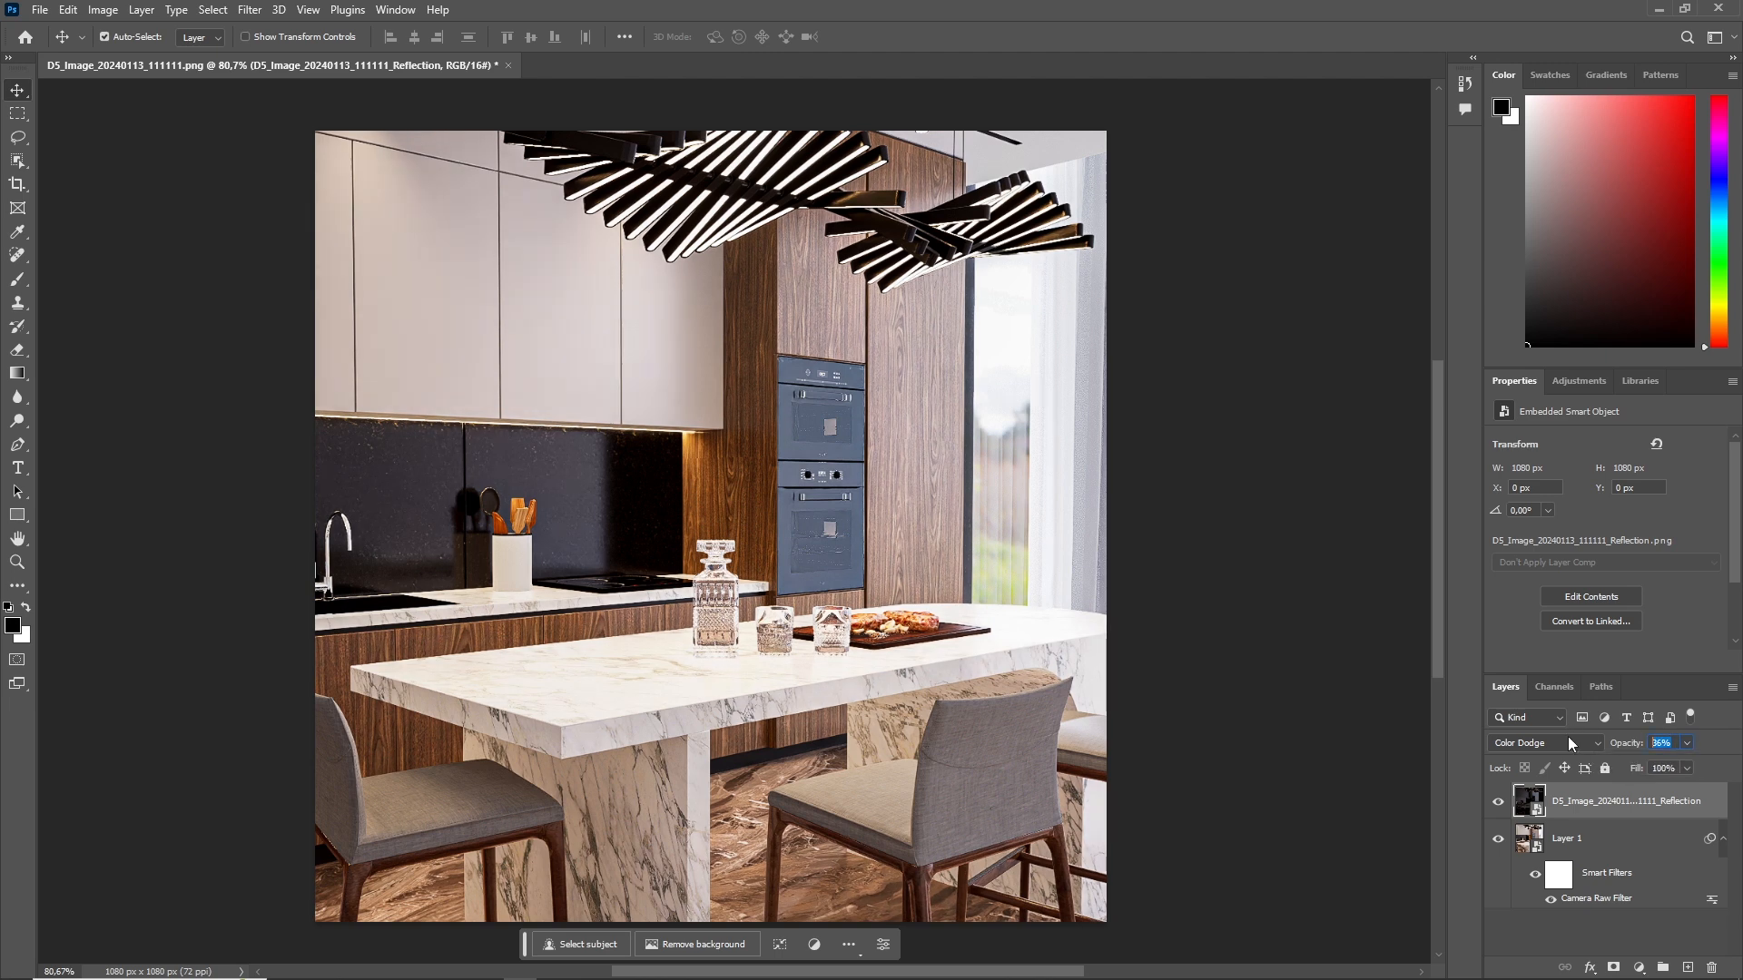
Step: Set the reflection layer's opacity to 25% and deselect the layer
text(245)
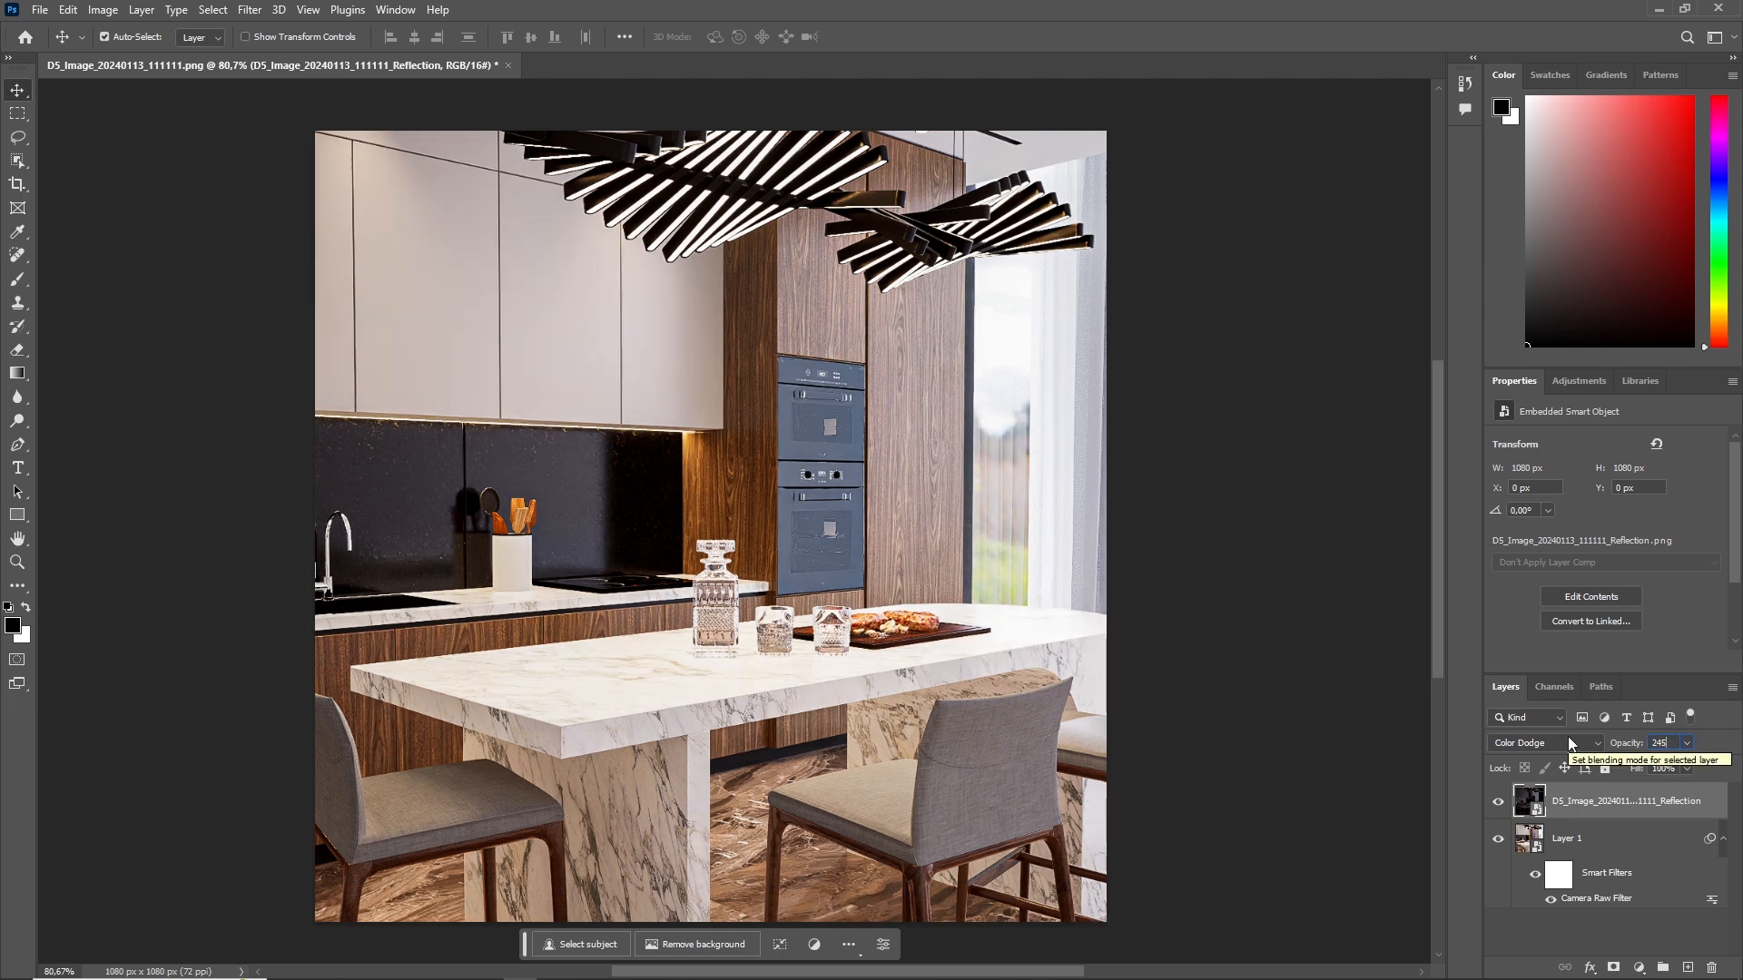
click(1493, 808)
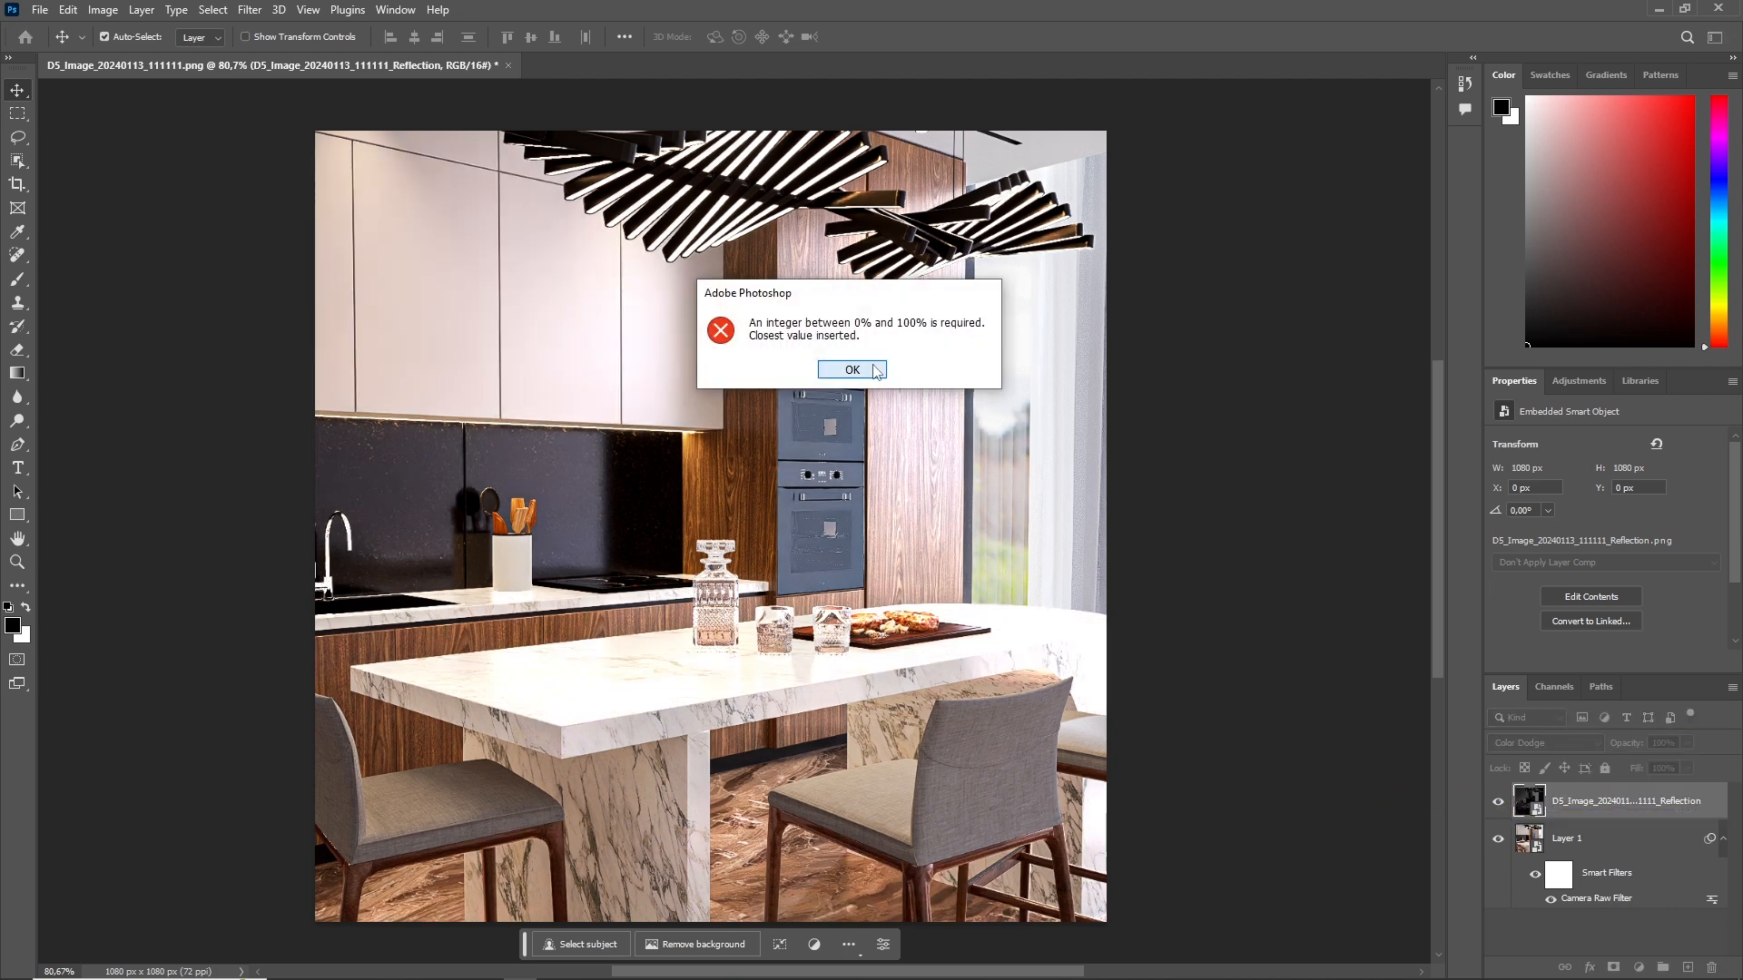
click(851, 369)
click(1488, 804)
click(1490, 804)
click(1685, 744)
text(25)
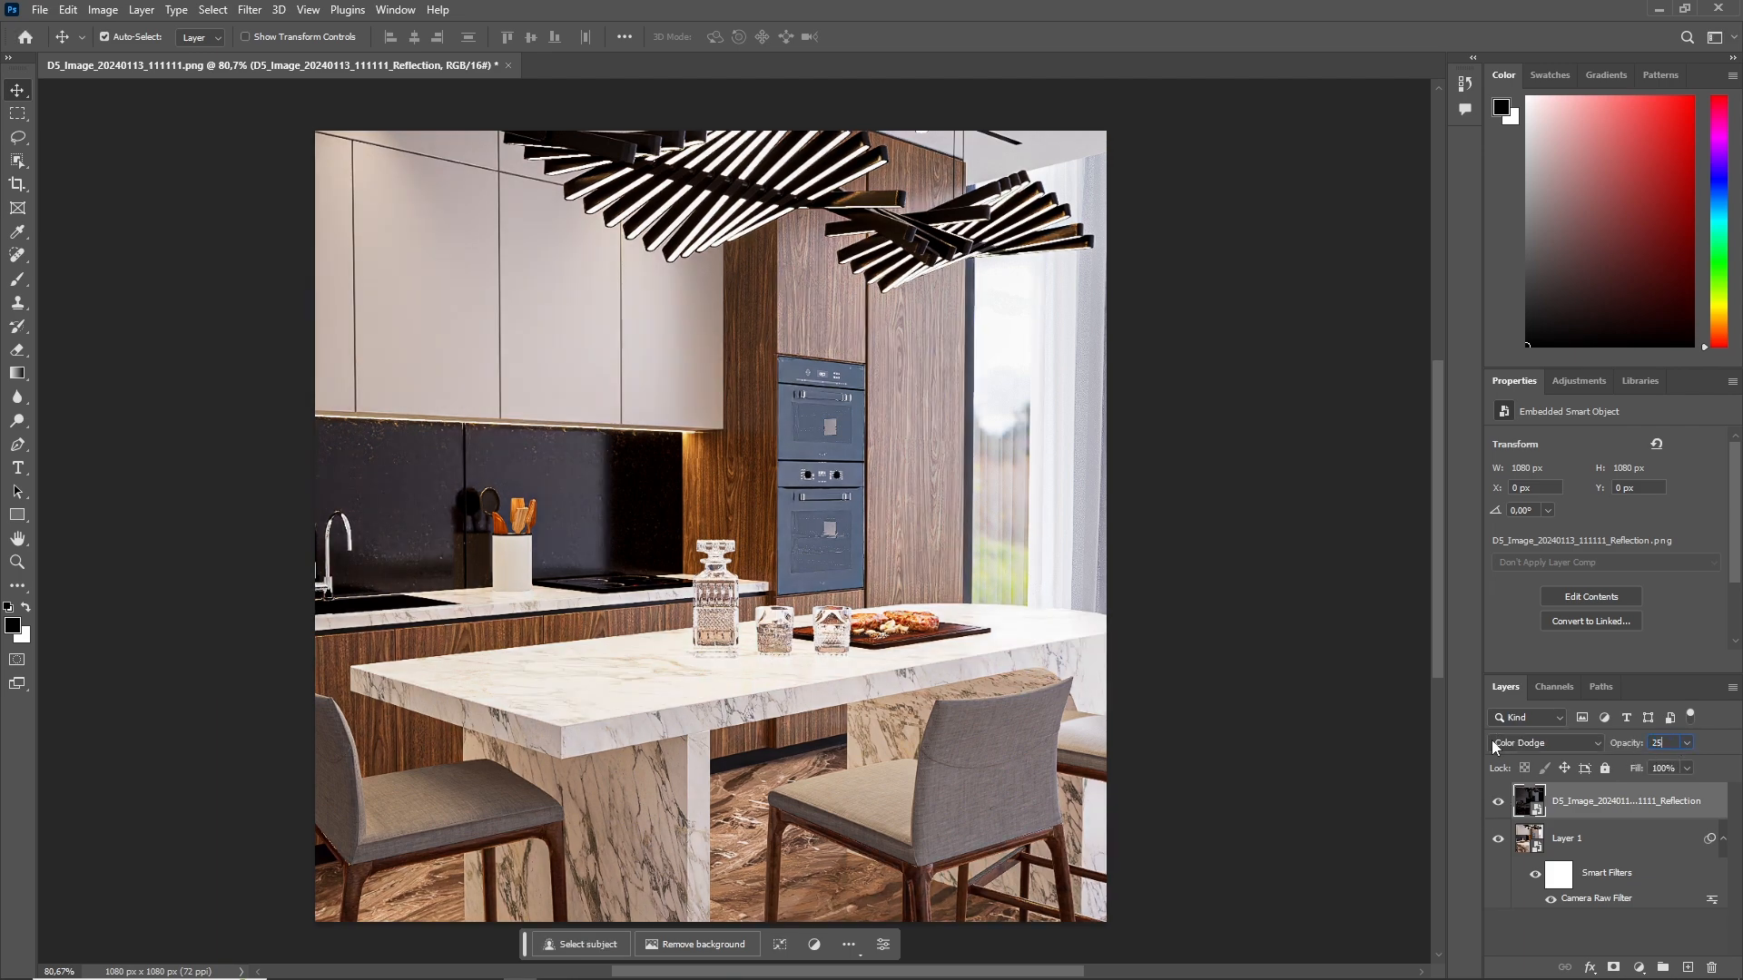
key(Return)
click(1370, 717)
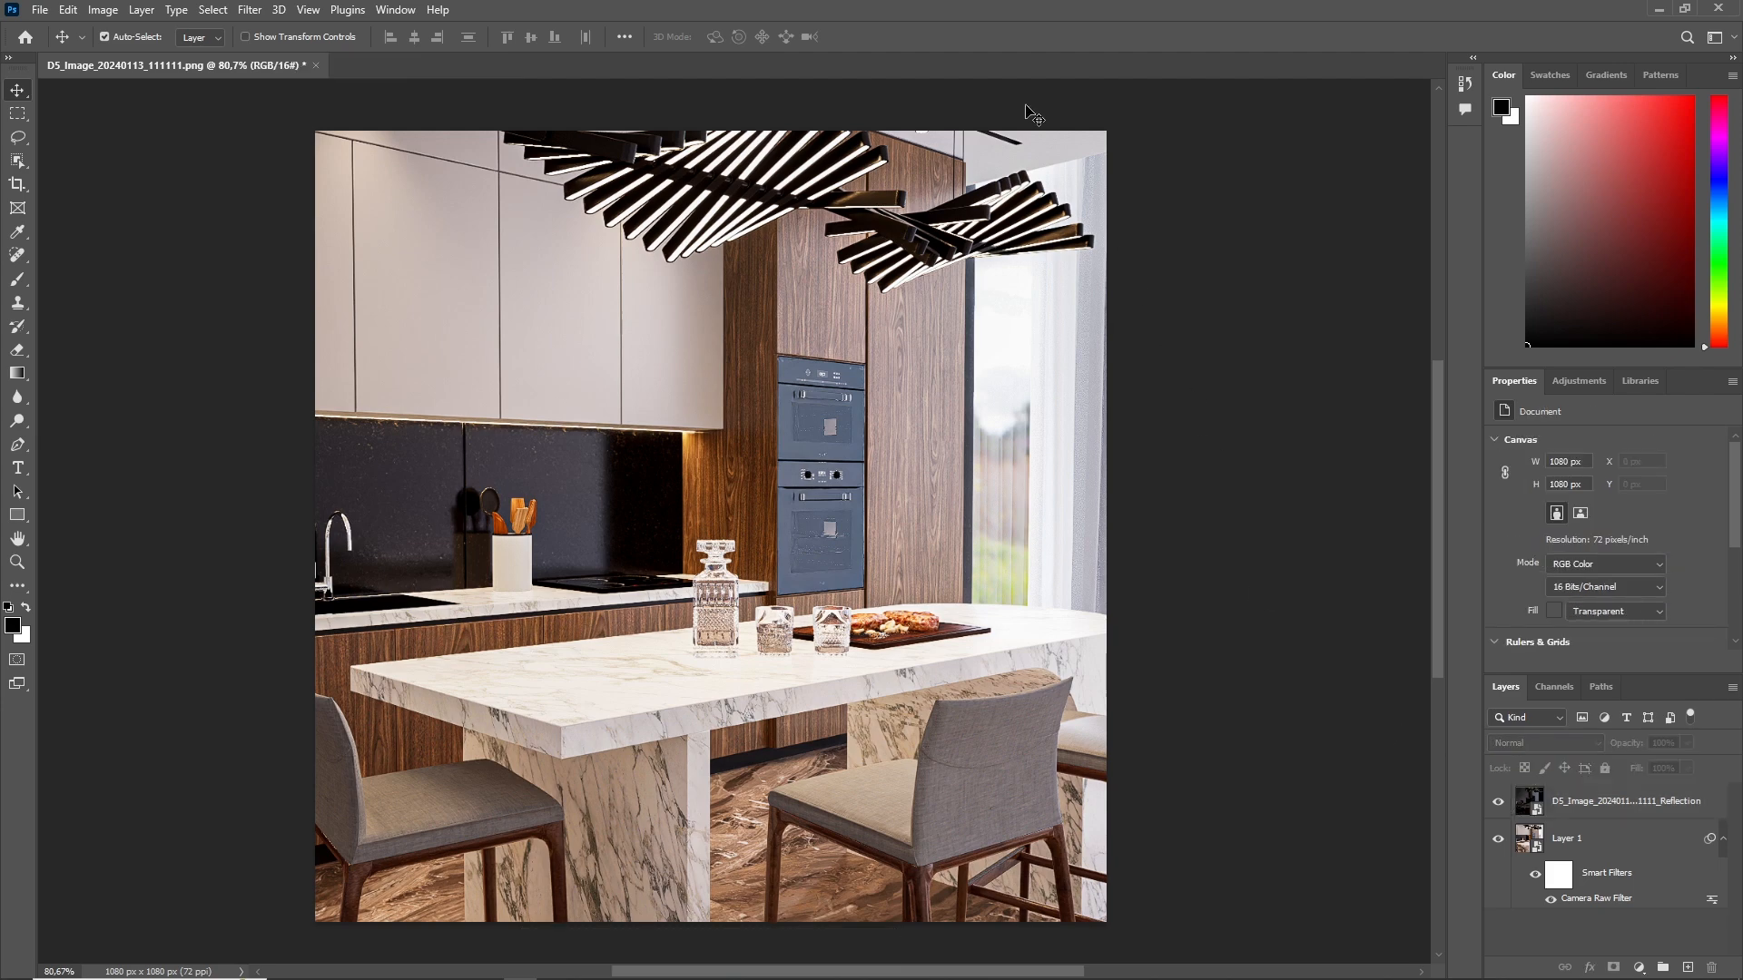
Step: Place D5_Image_20240113_111111_AO.png from the square folder as the uppermost layer, aligned exactly with the canvas
double_click(1019, 7)
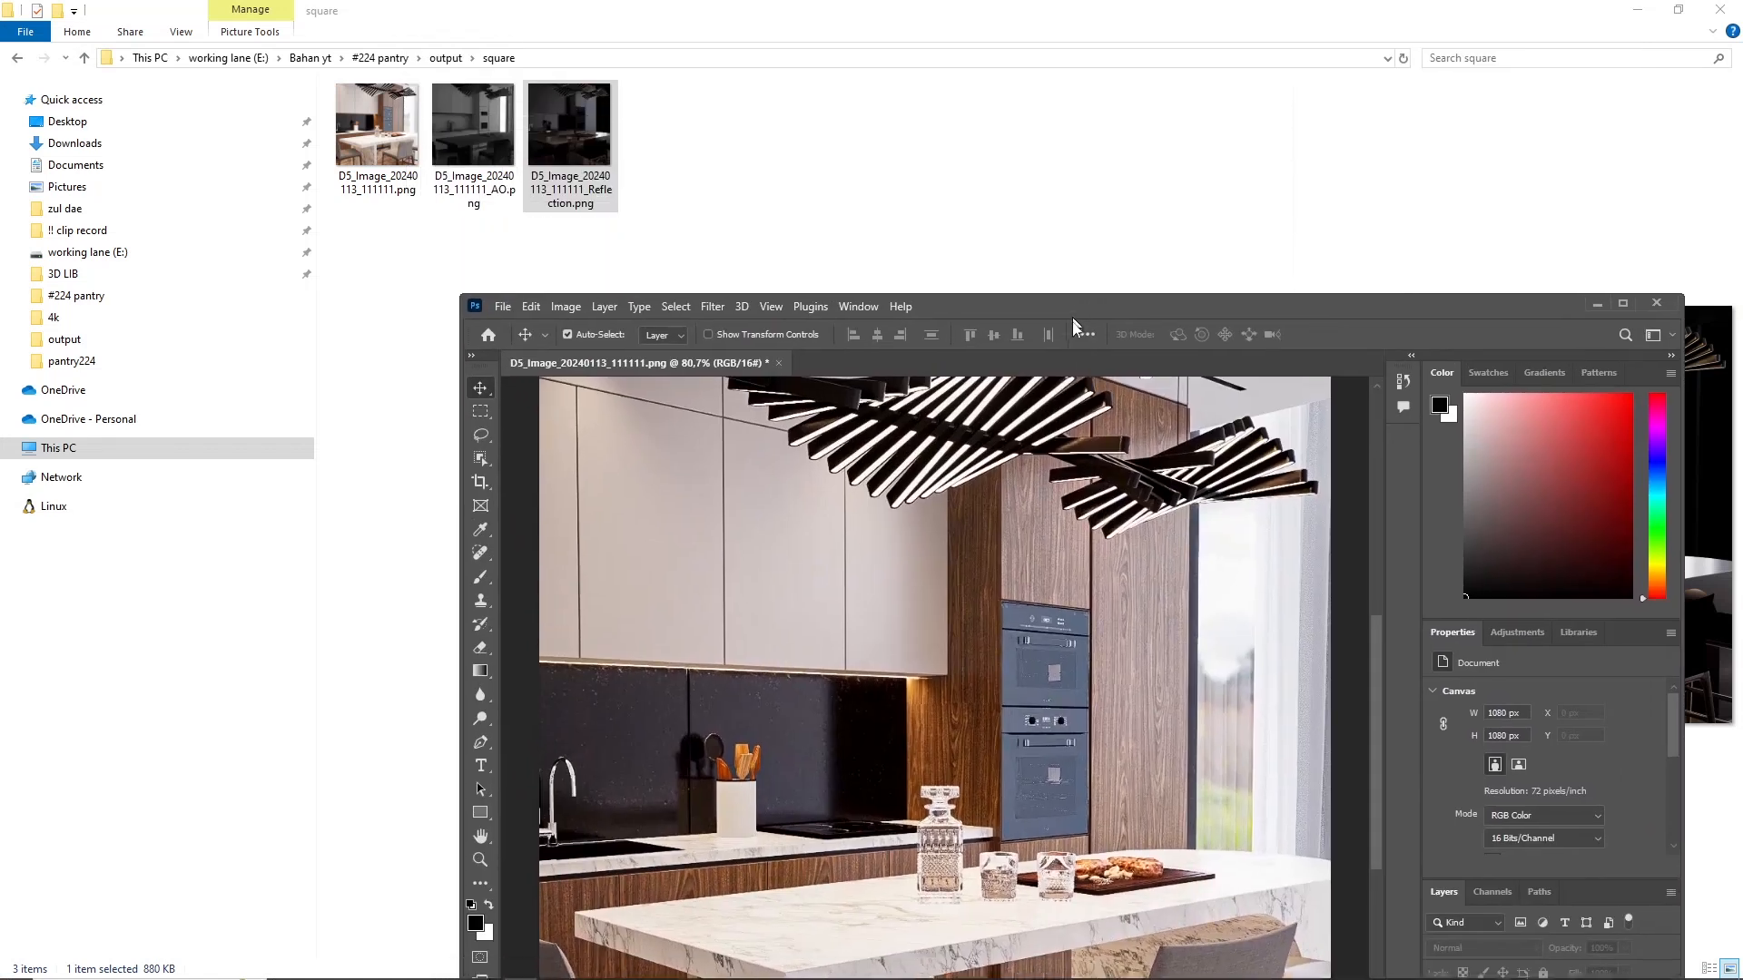
drag(461, 135, 935, 681)
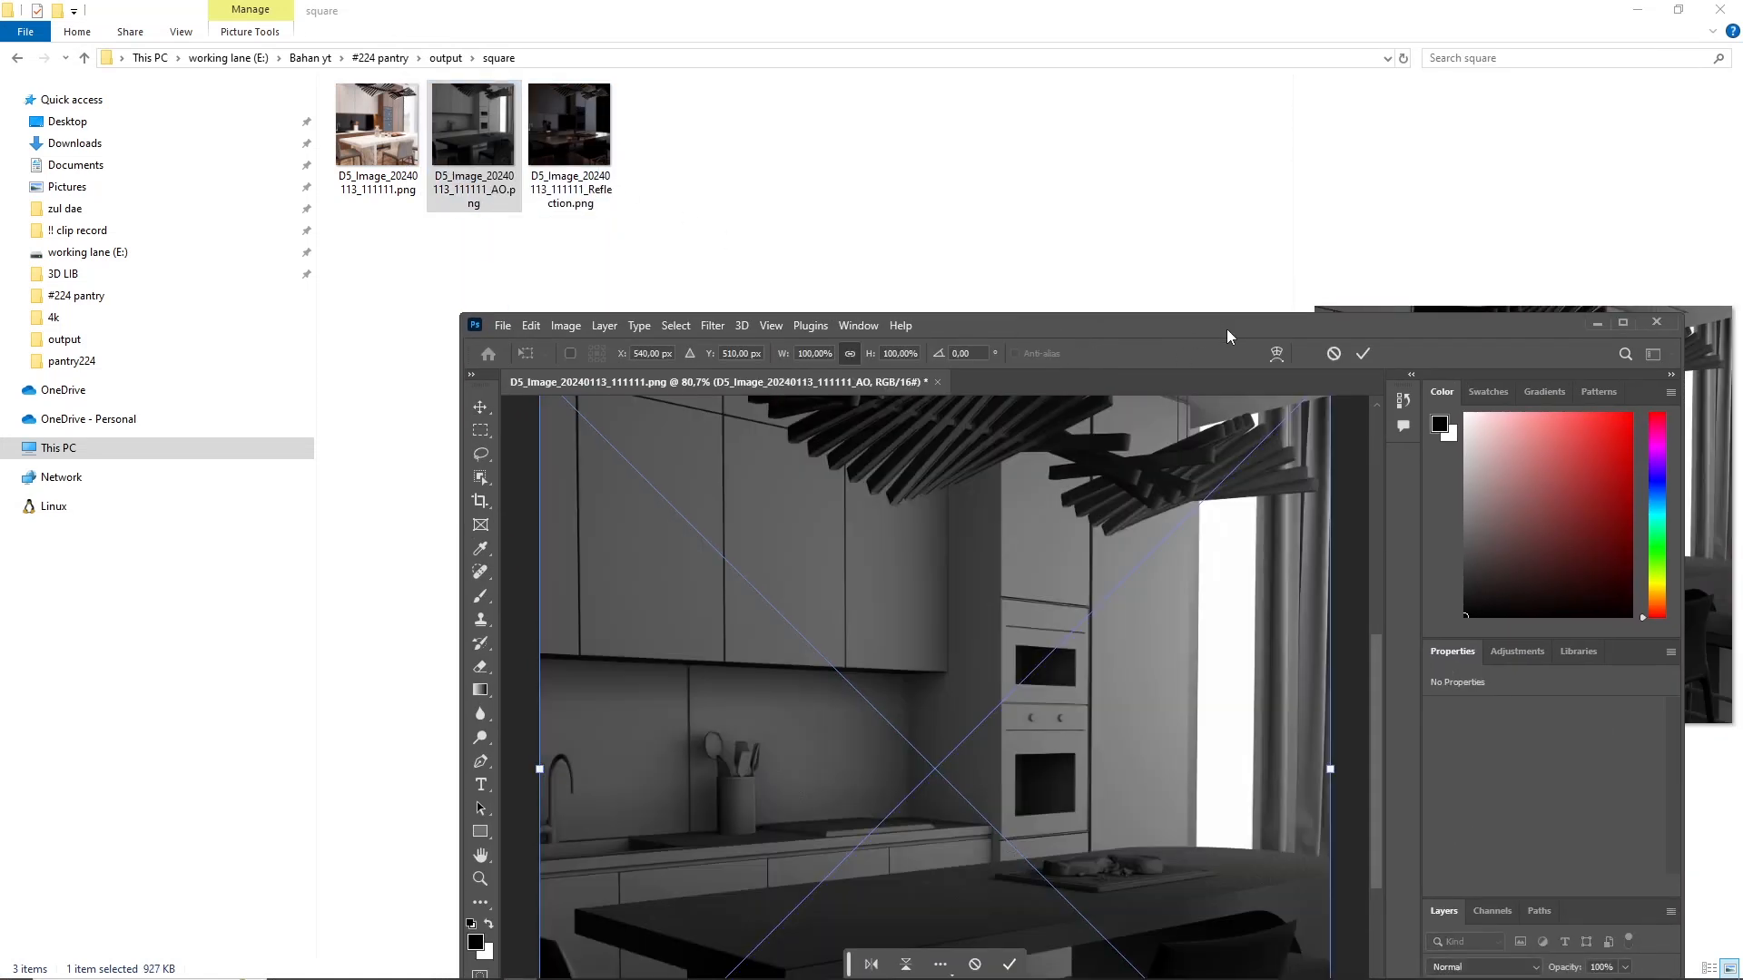
drag(1227, 328, 937, 116)
click(1331, 111)
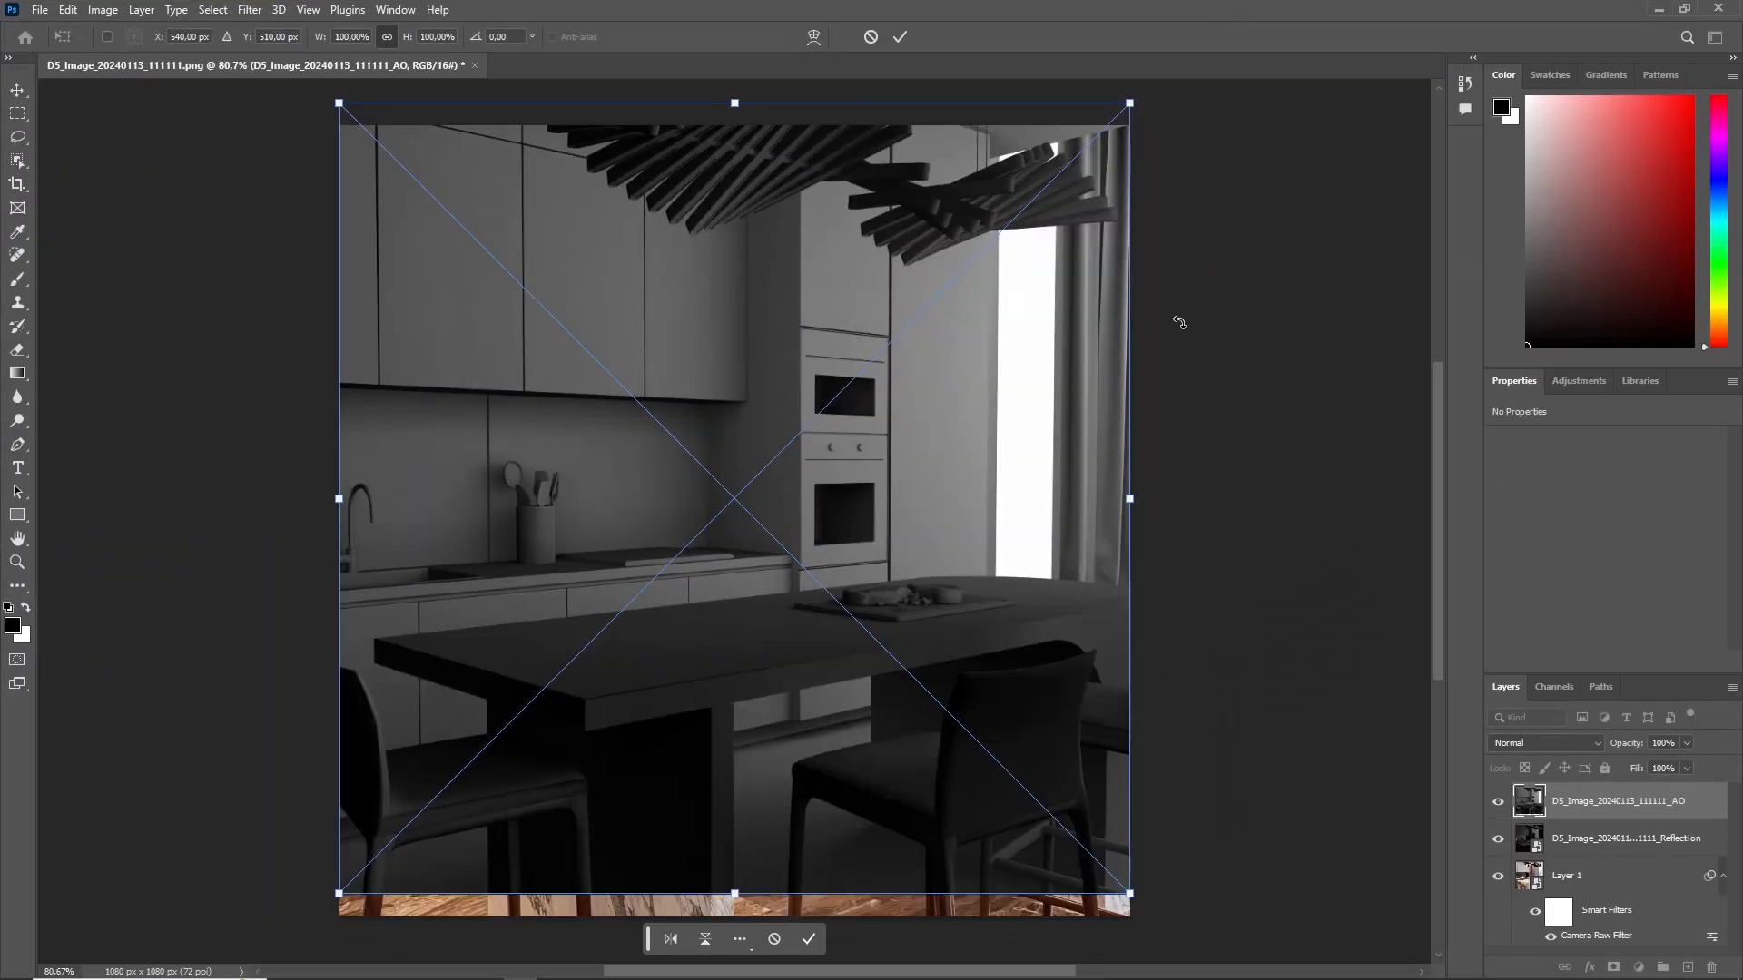
drag(1049, 389, 1049, 413)
click(900, 37)
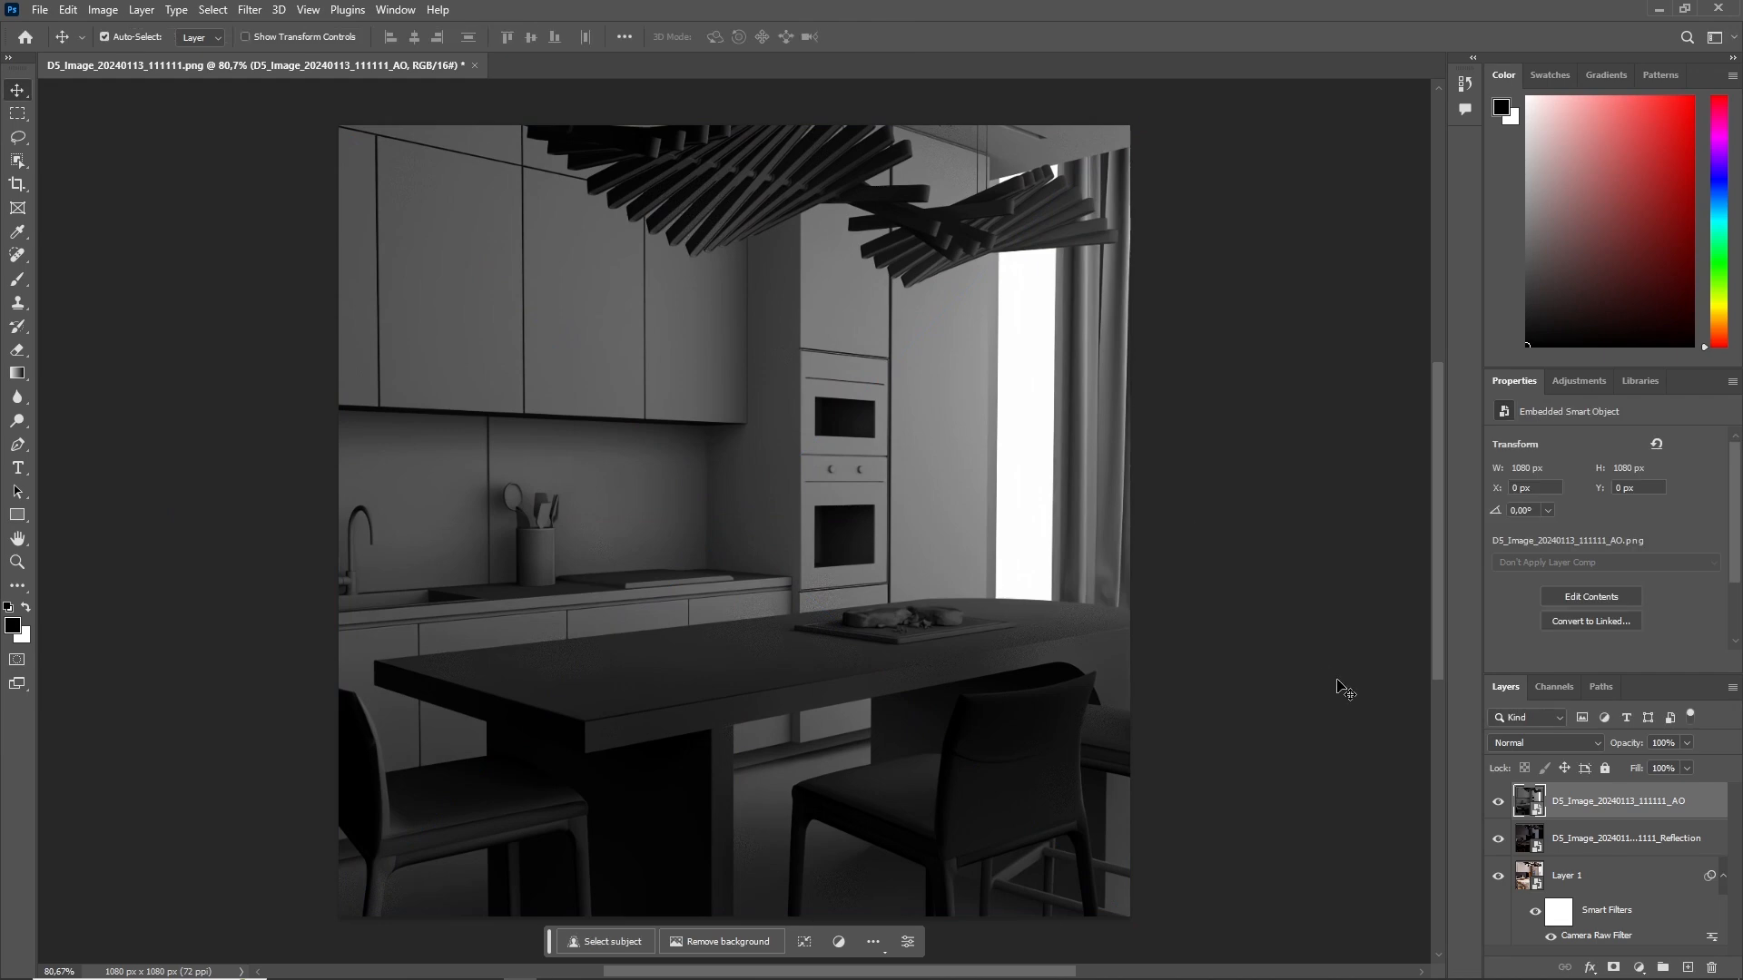
Step: Blend the AO layer over the kitchen render in Soft Light mode at 40% opacity
click(1539, 740)
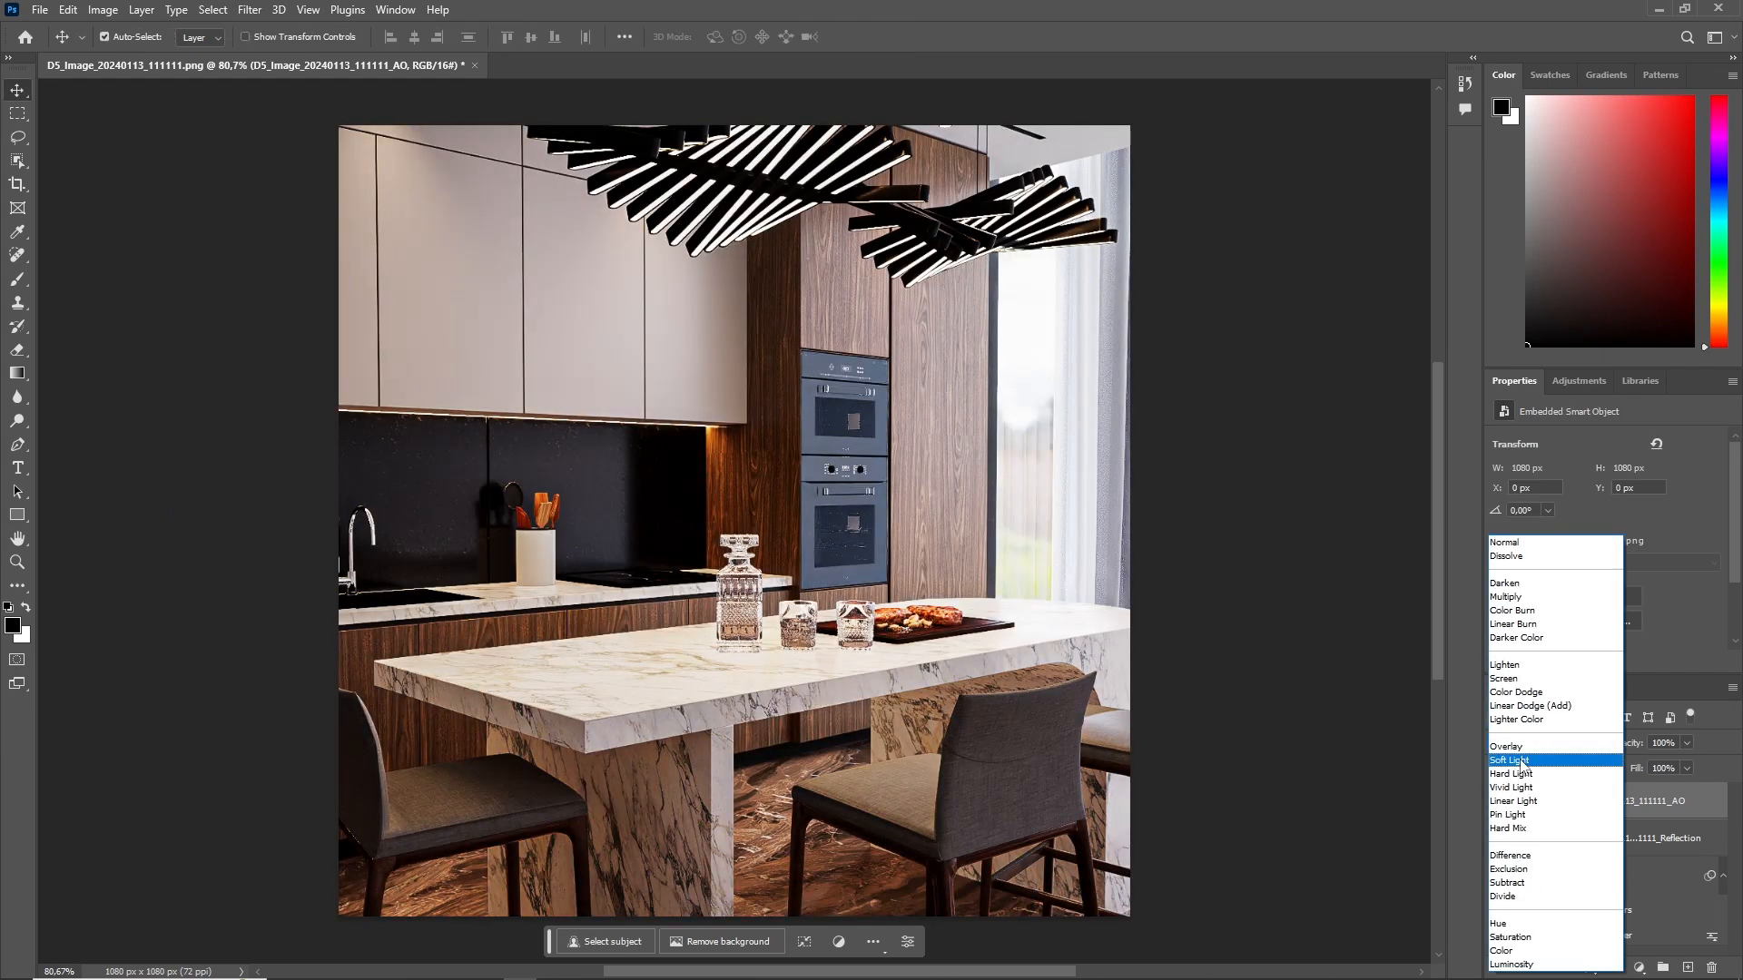
click(1522, 762)
click(1684, 743)
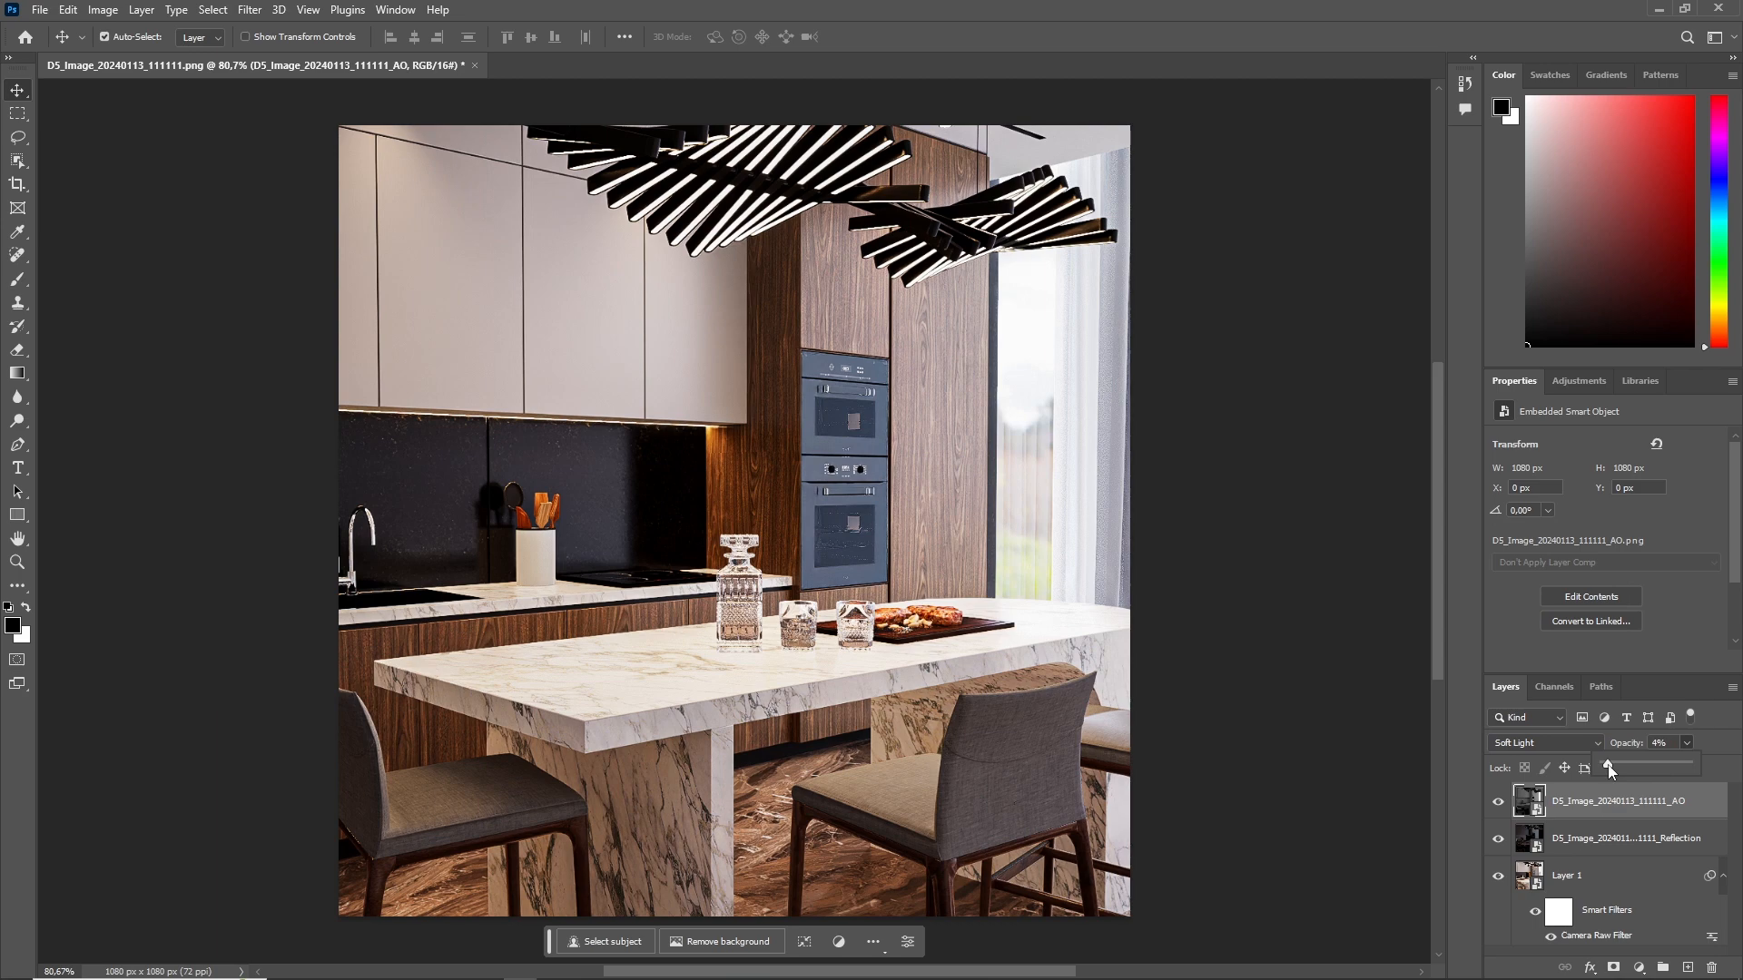
drag(1674, 761, 1706, 762)
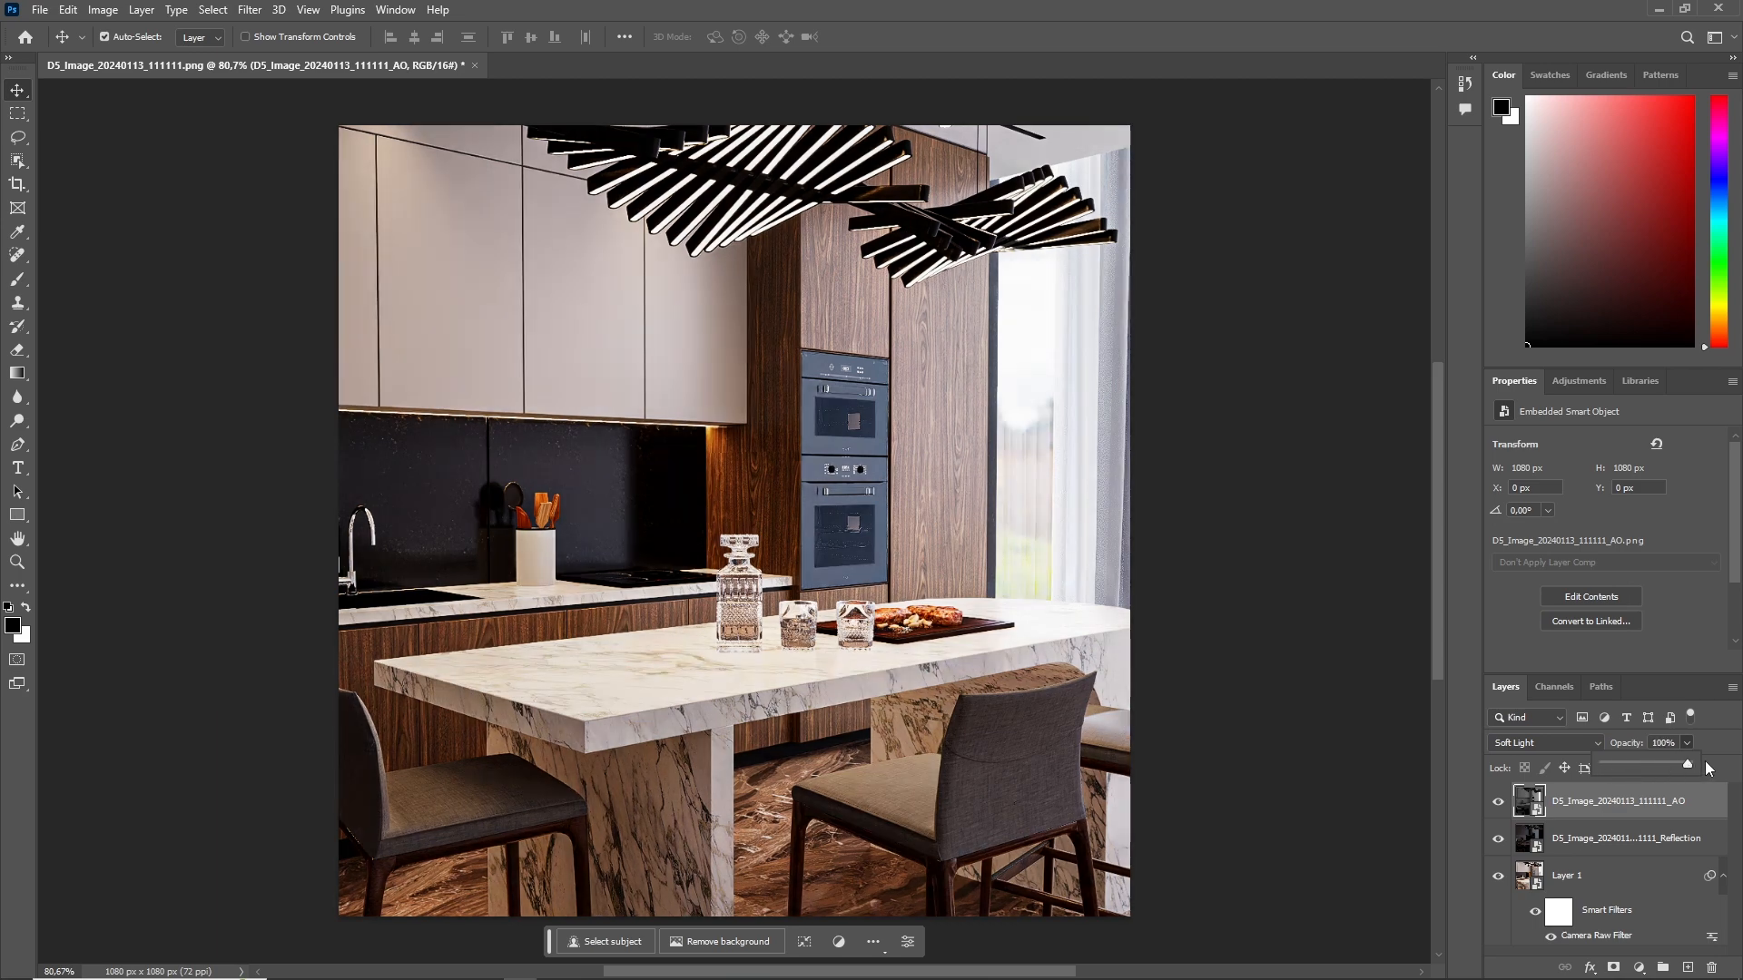
drag(1665, 761, 1631, 768)
drag(1688, 763, 1666, 767)
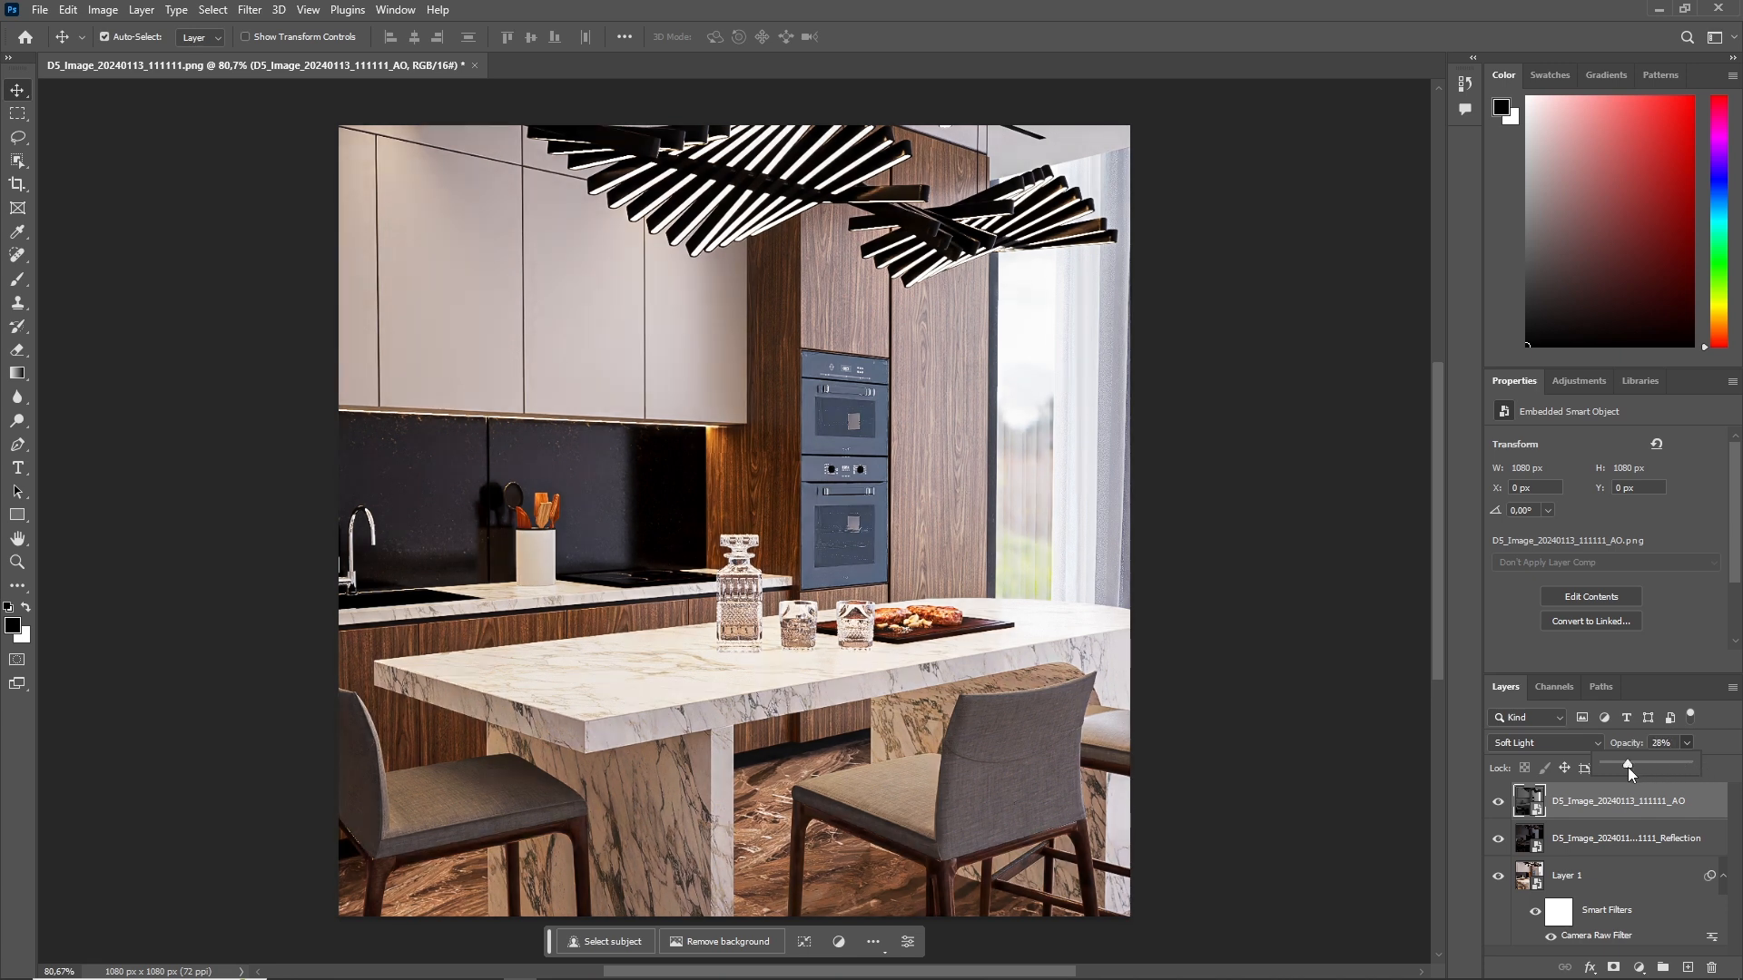
drag(1626, 766, 1625, 768)
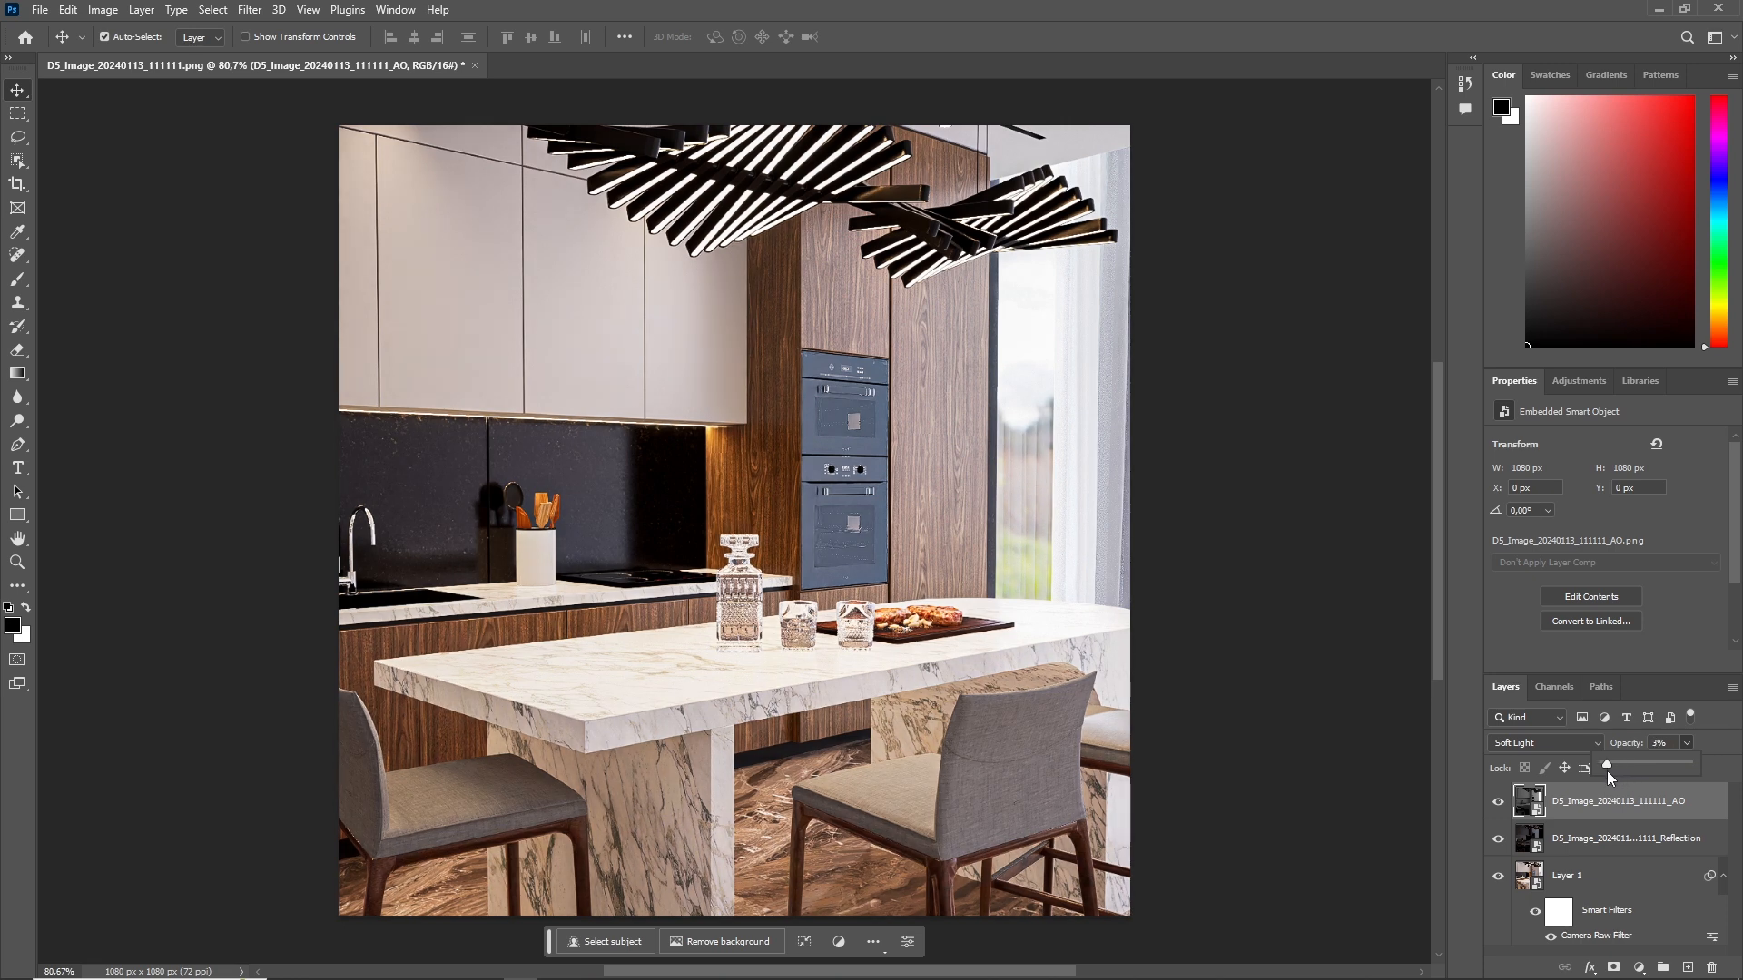
drag(1625, 773, 1627, 773)
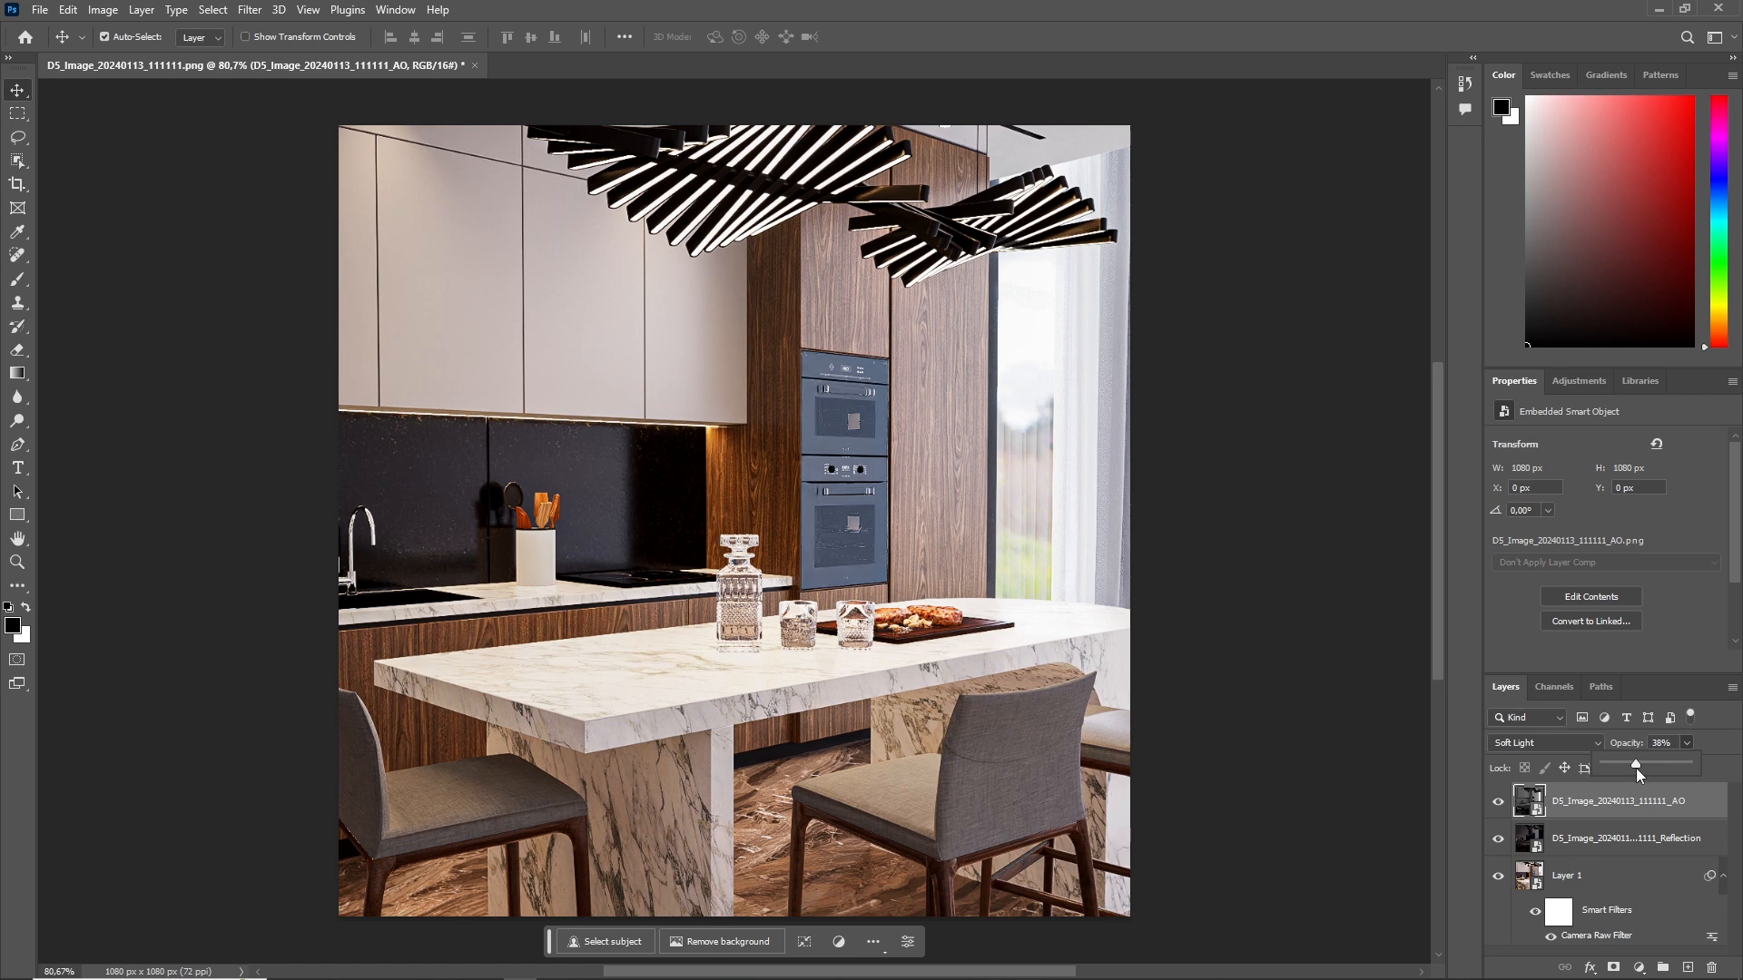
click(1539, 745)
text(40)
Step: Compare the render with and without the AO layer, the reflection layer and Layer 1's smart filters, leaving all of them visible
click(1497, 803)
click(1498, 840)
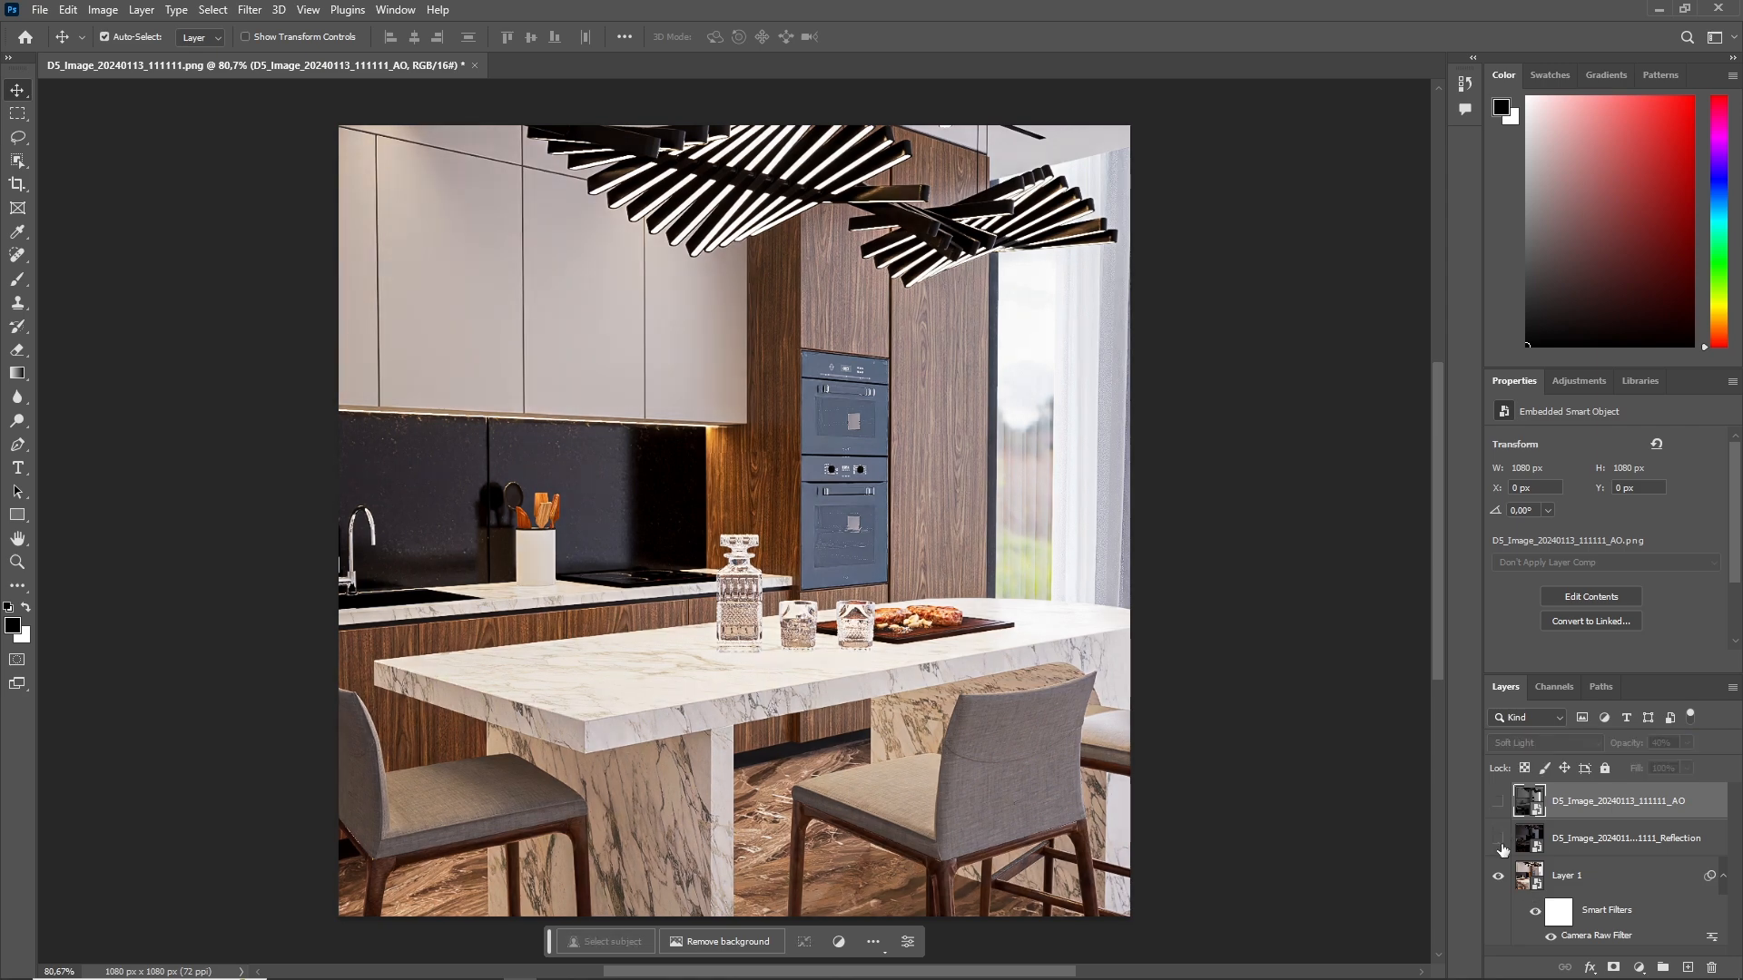
click(1537, 915)
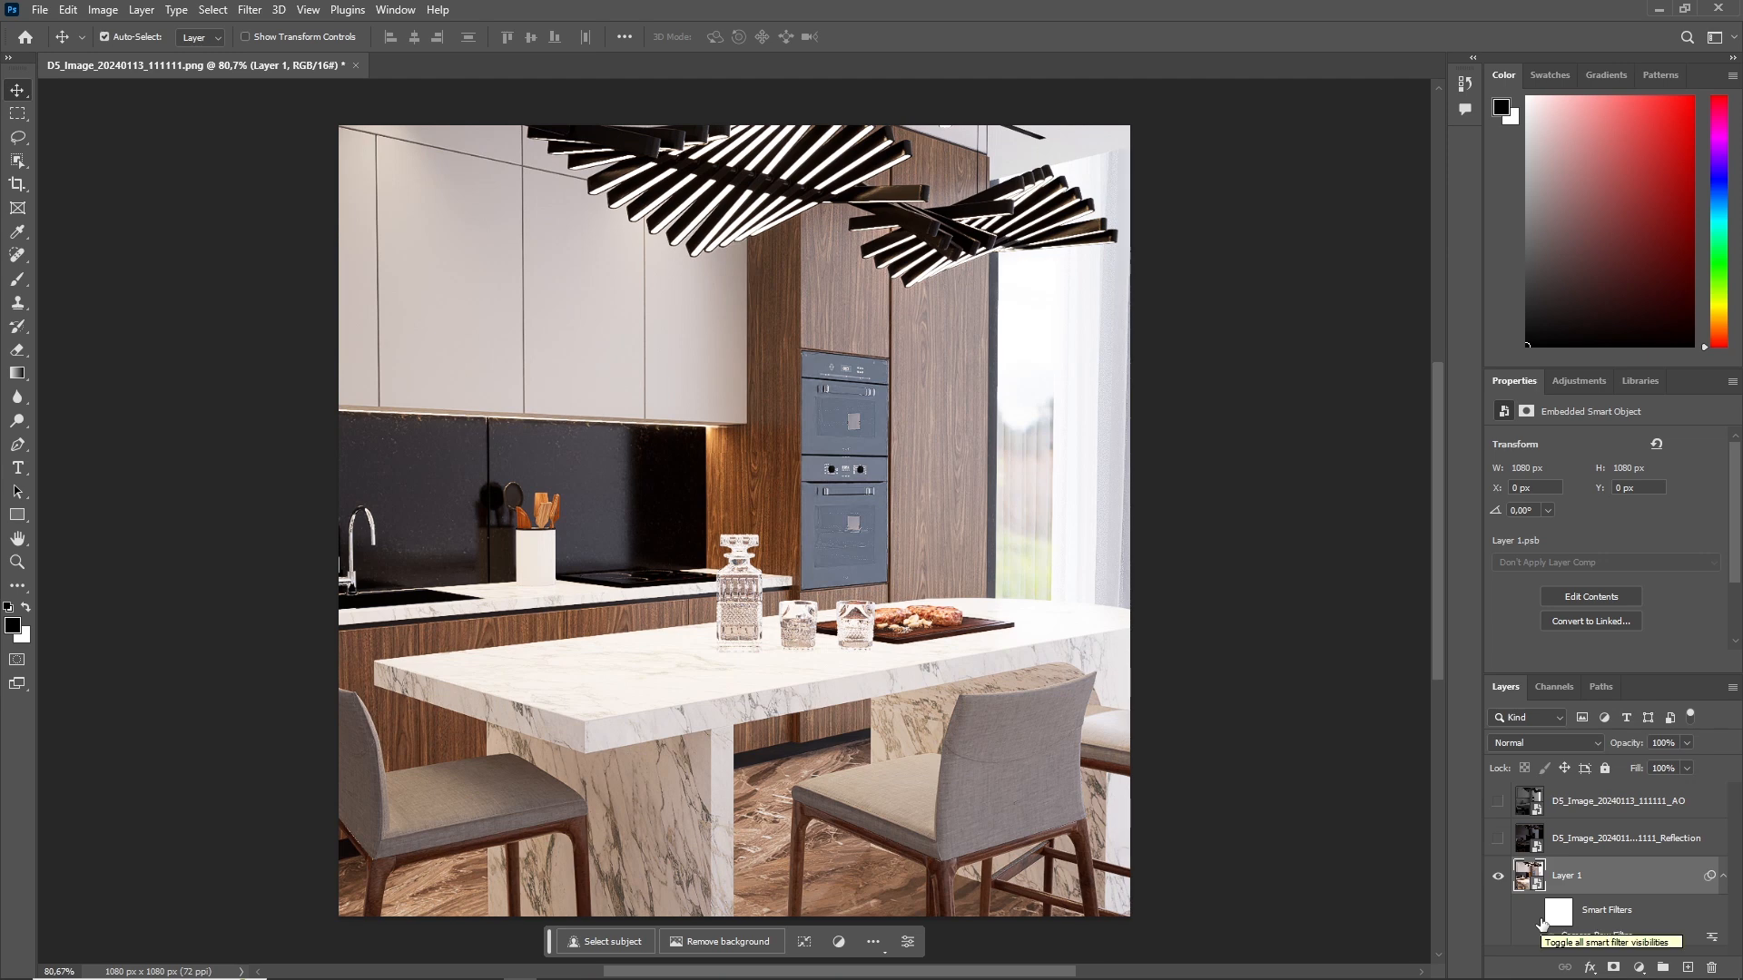
click(1537, 915)
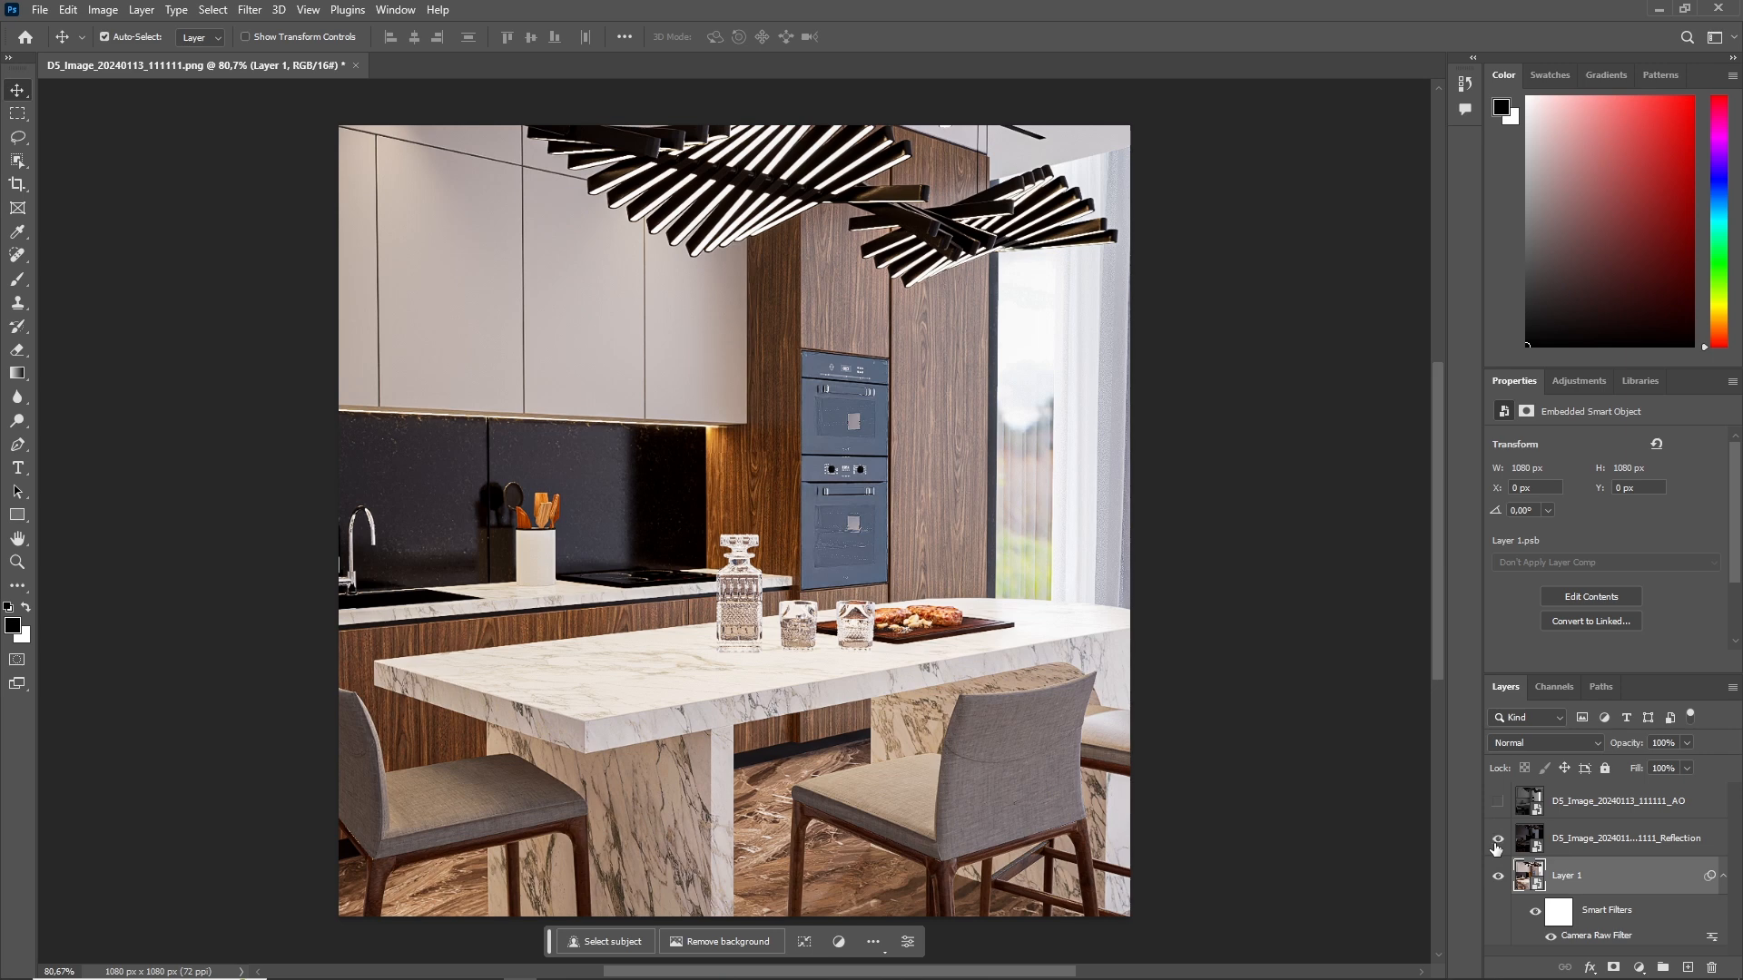
click(1497, 843)
click(1496, 843)
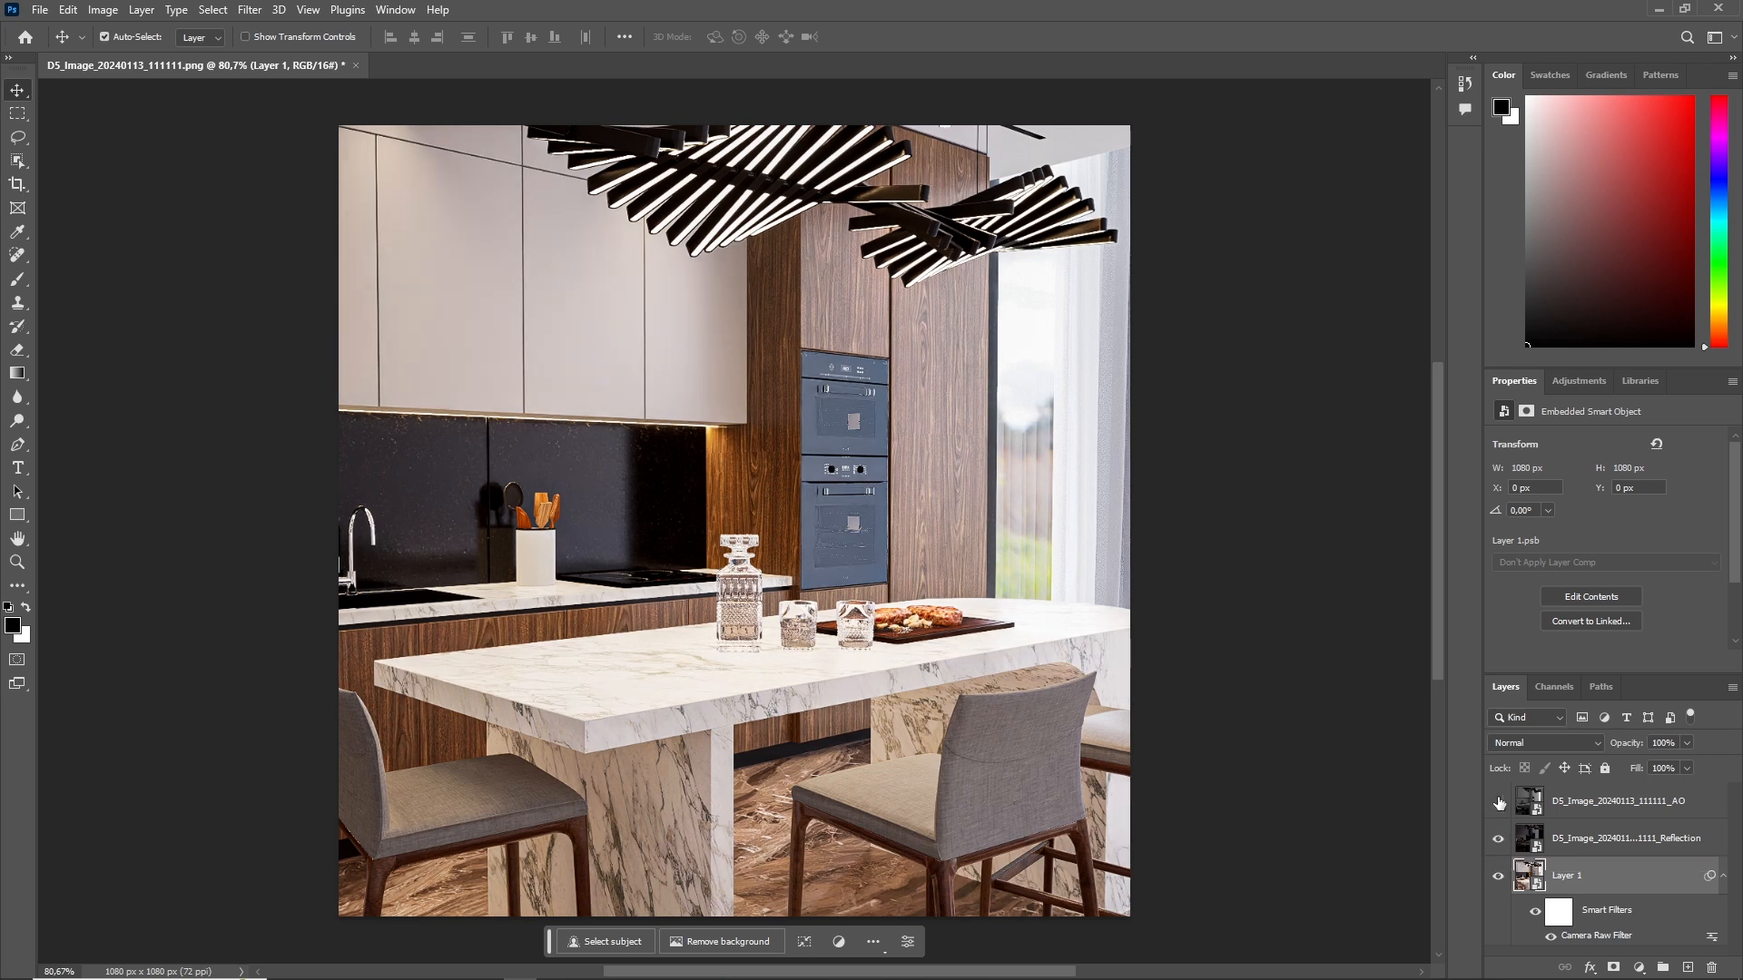
click(1499, 802)
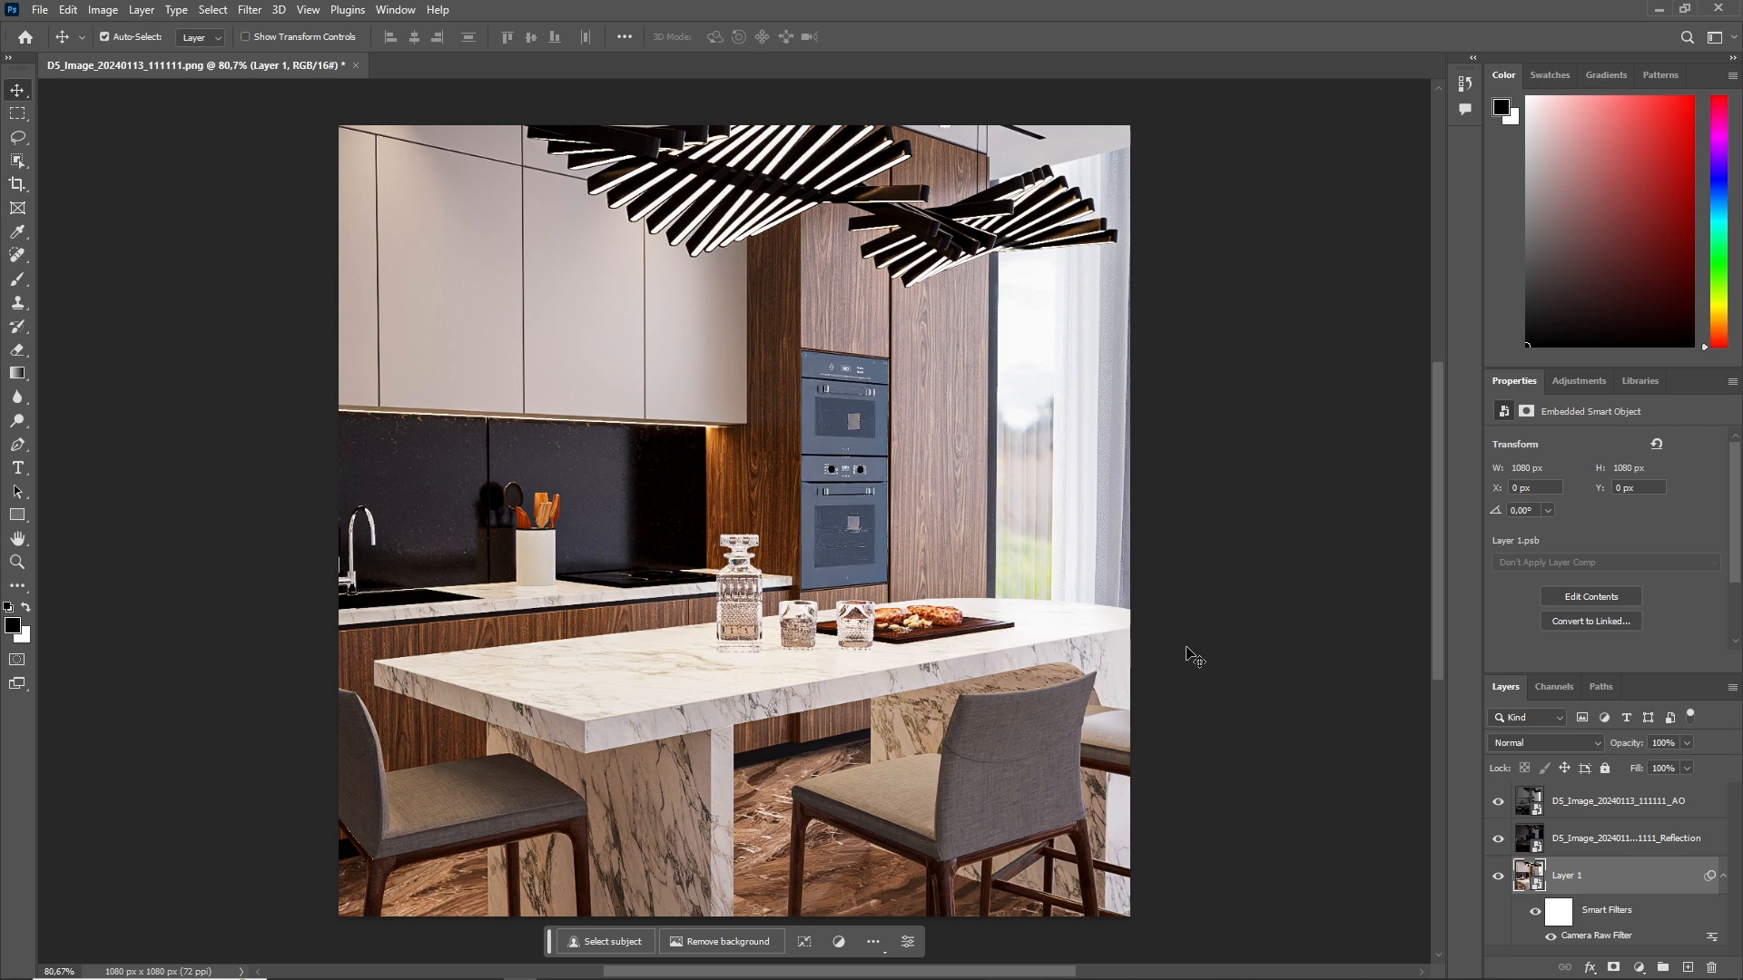
Step: Save the layered document as D5_Image_20240113_111111.psd in the square folder, accepting maximized compatibility
click(40, 10)
click(107, 225)
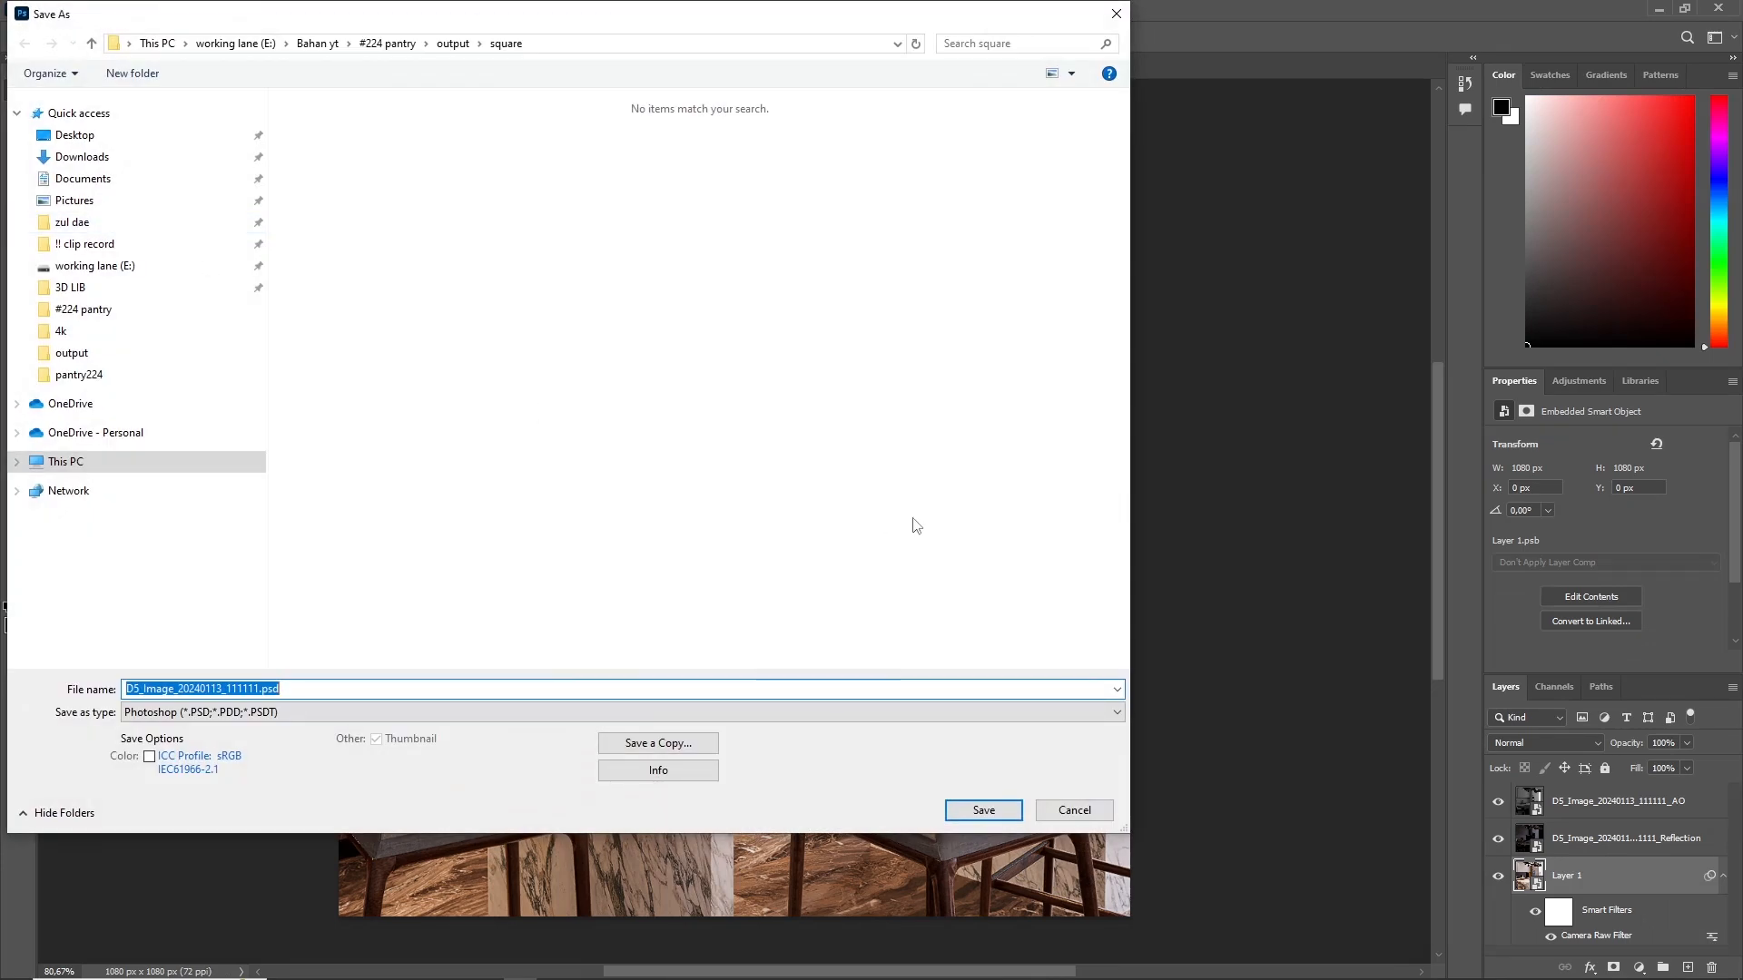
click(994, 816)
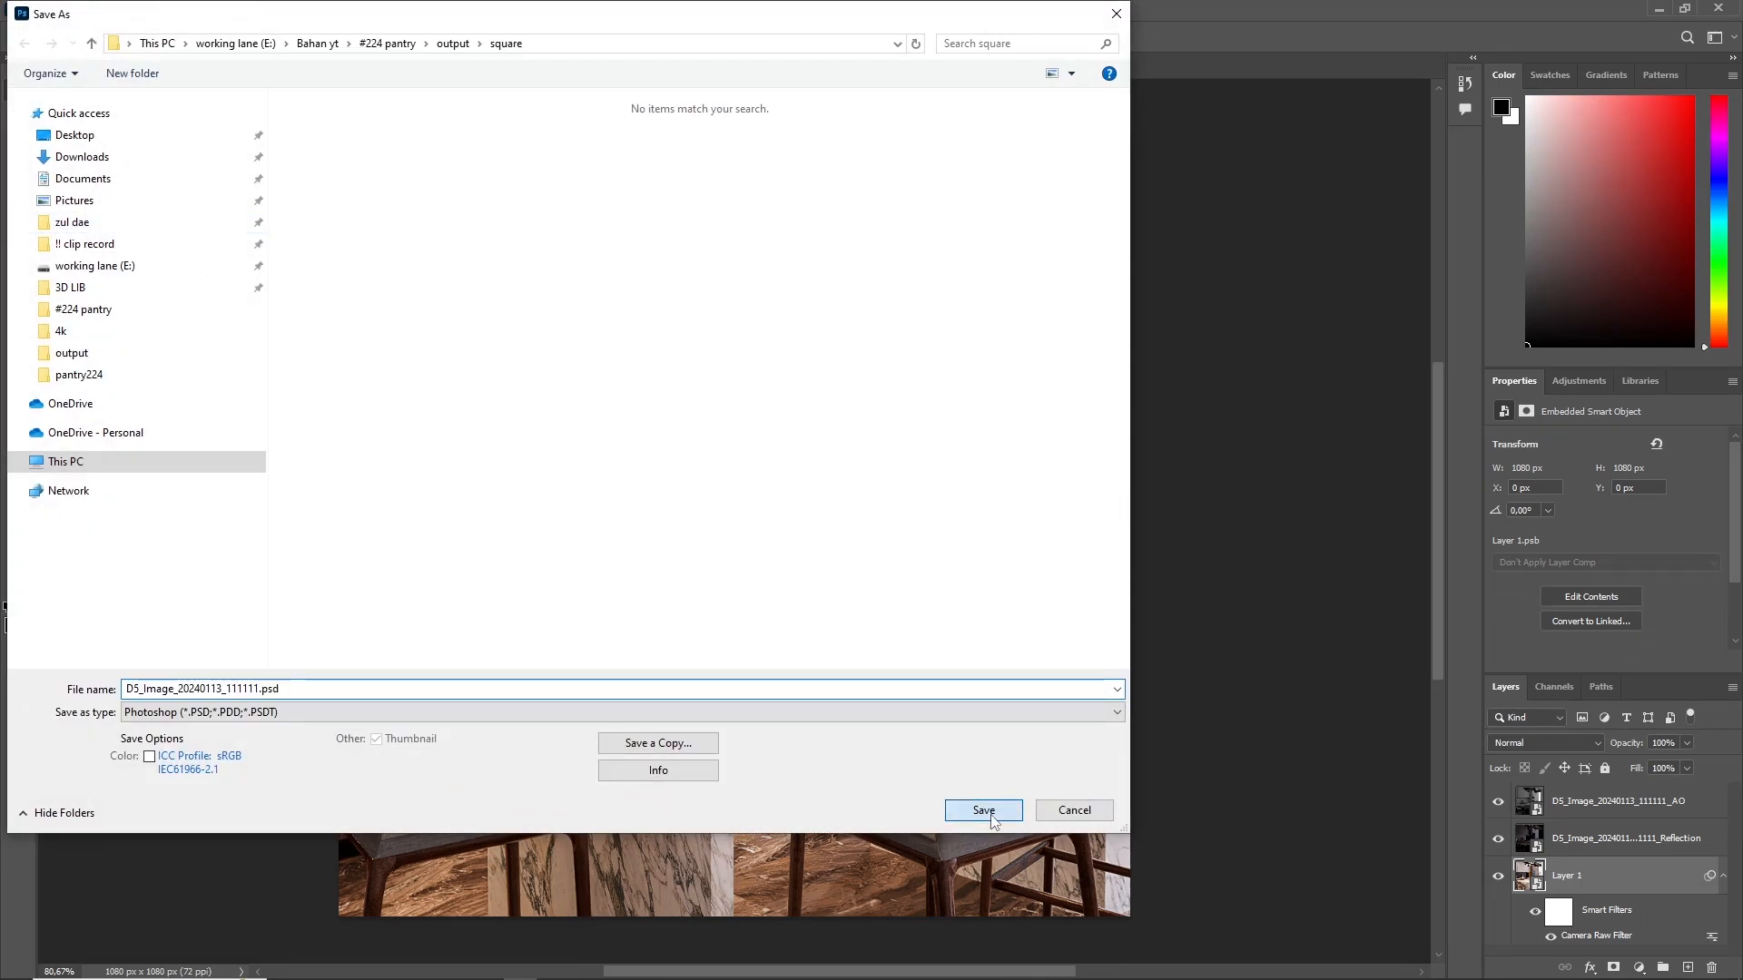
click(1072, 273)
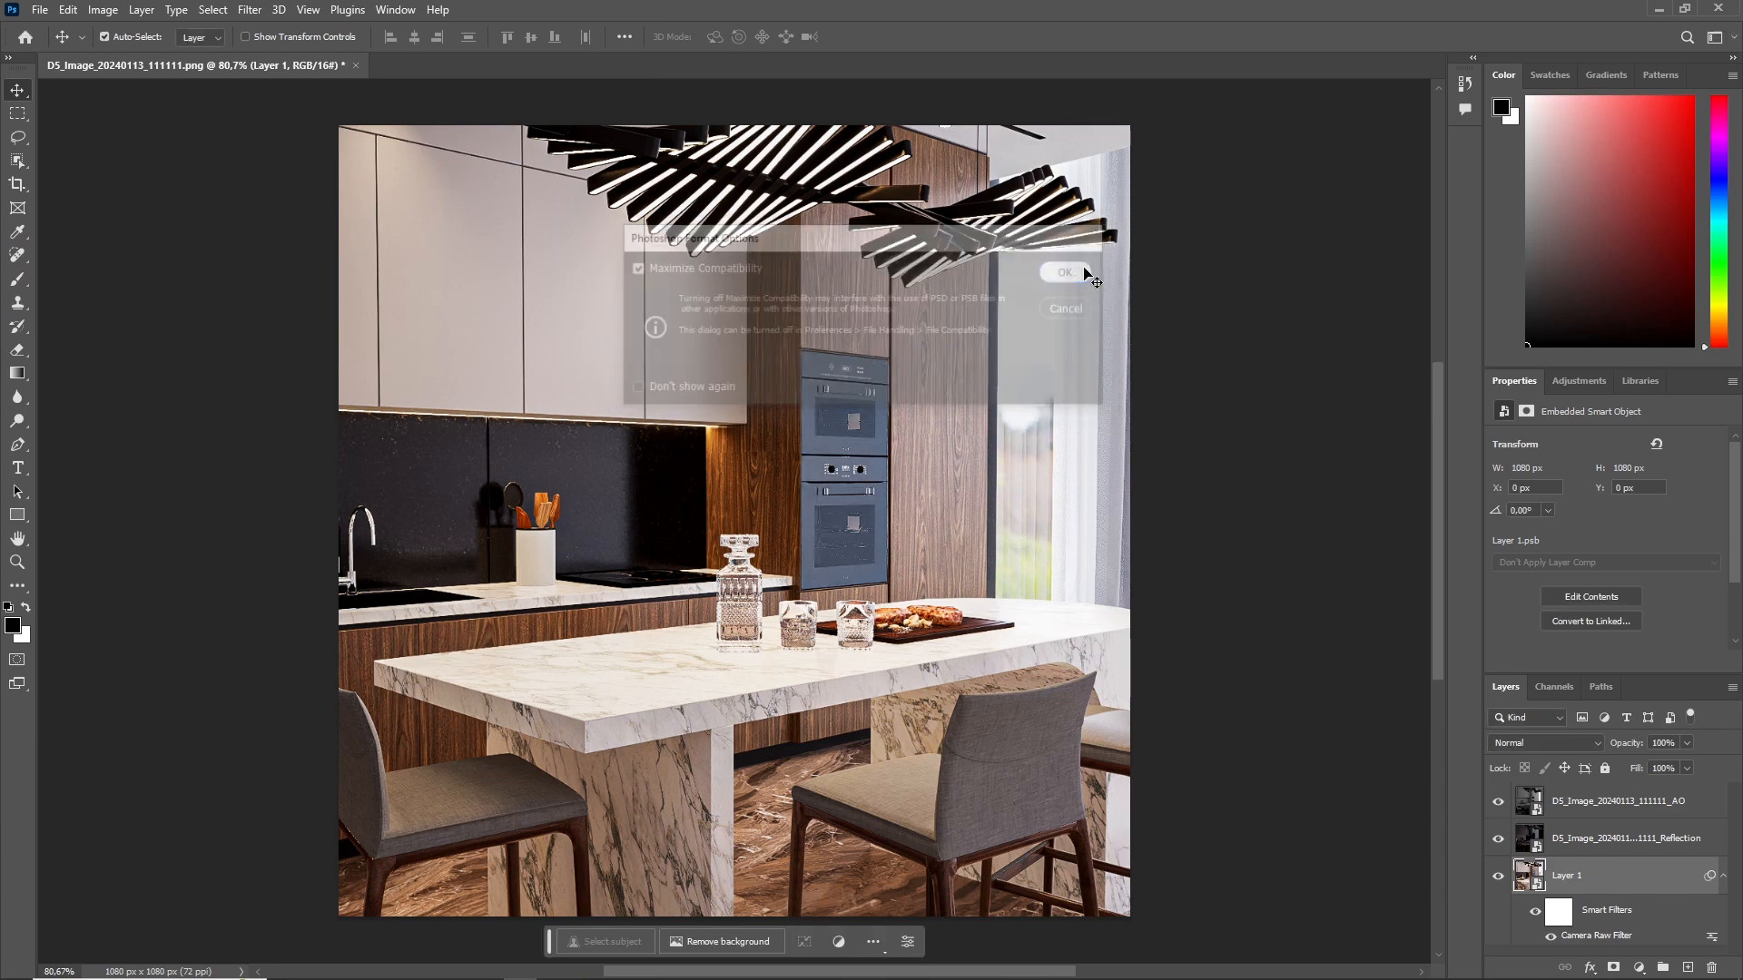
Step: Export the image as D5_Image_20240113_111111.jpg at a higher JPG quality into the #224 pantry project's output/square folder
click(37, 11)
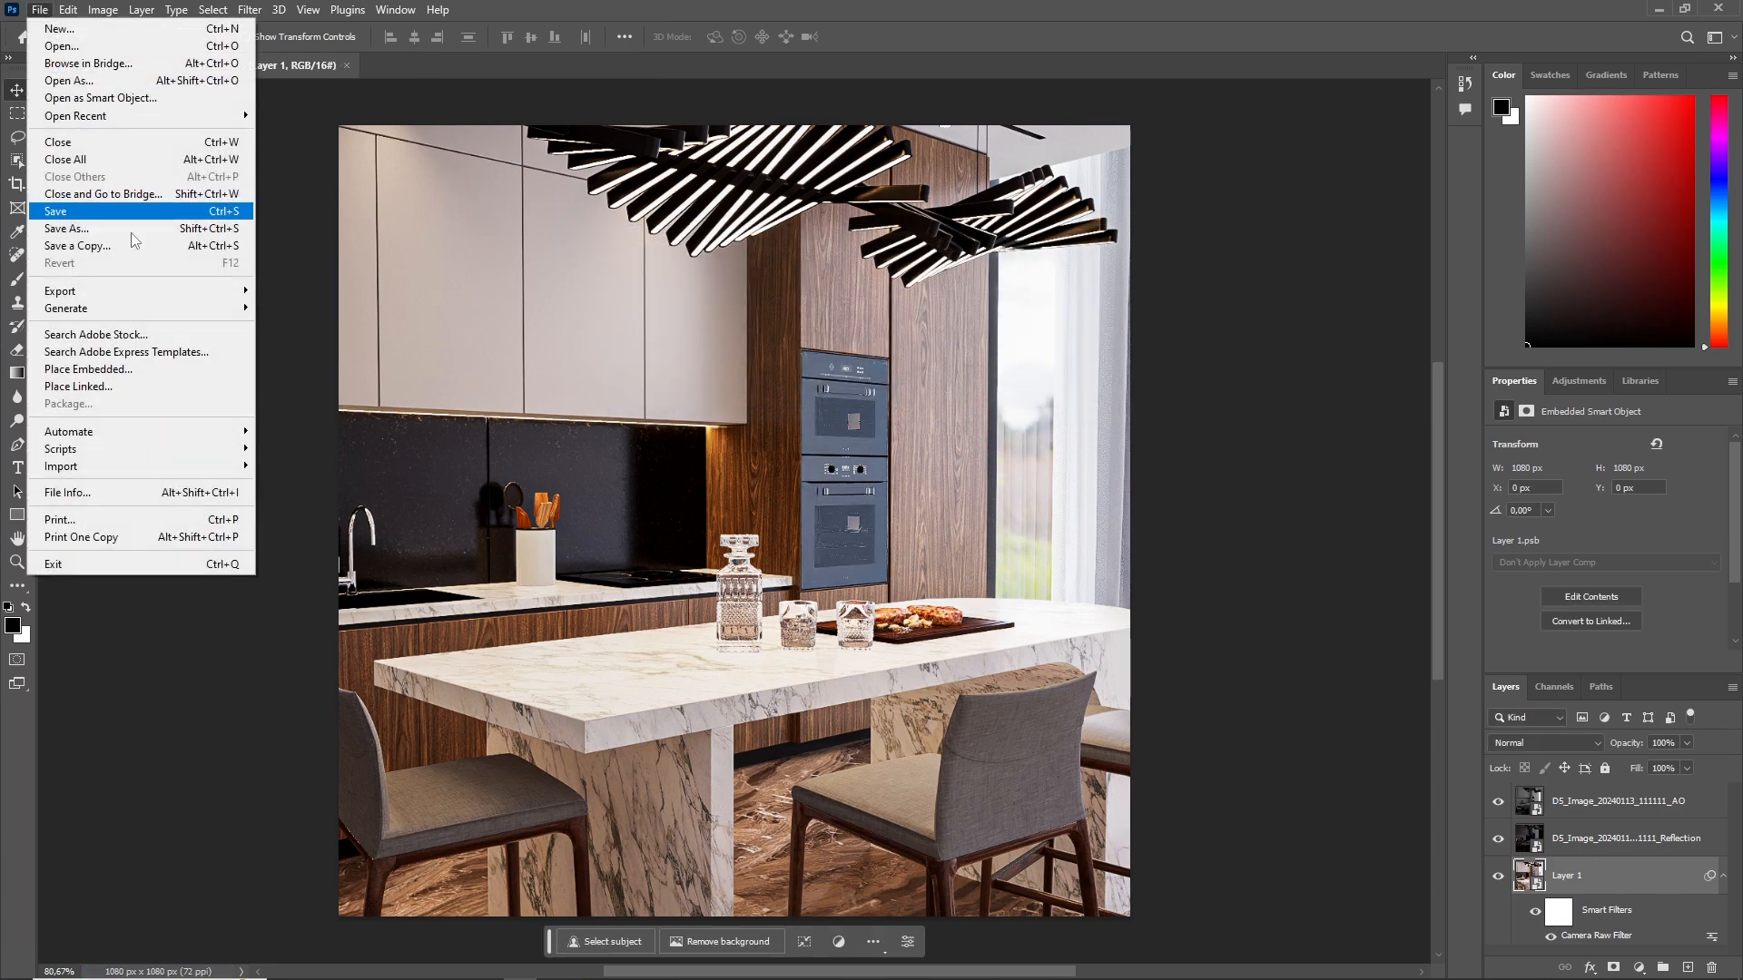
mouse_move(156, 291)
click(289, 309)
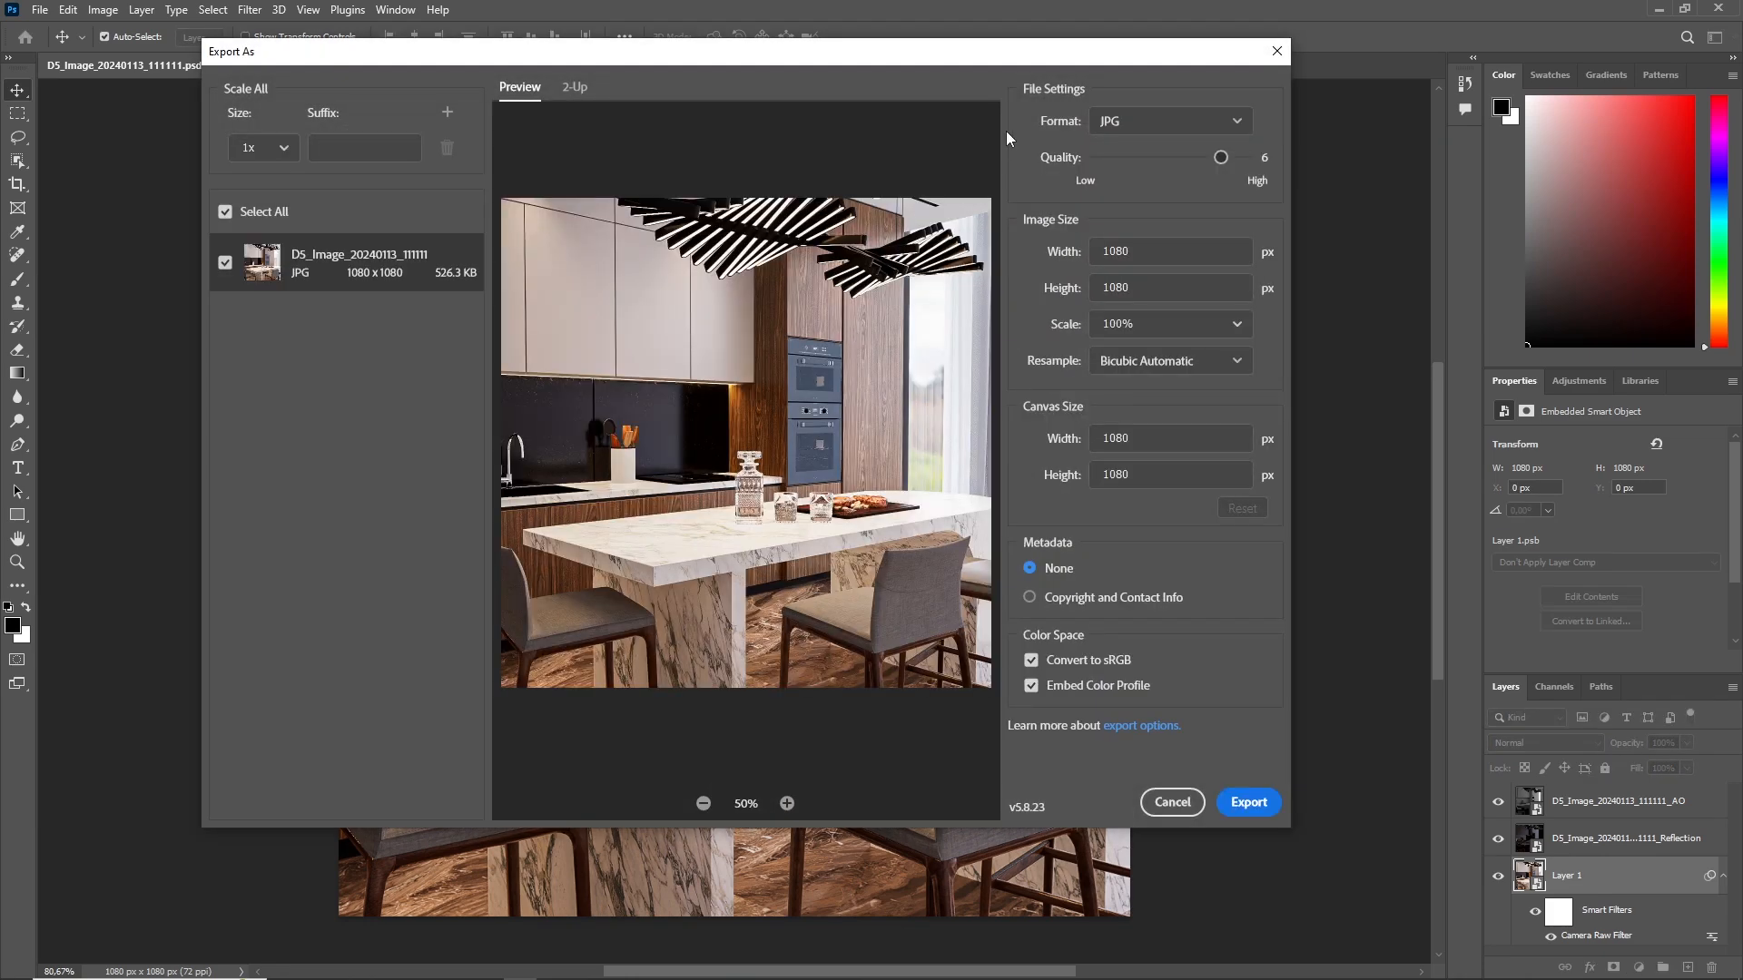
drag(1220, 159, 1246, 158)
click(1246, 802)
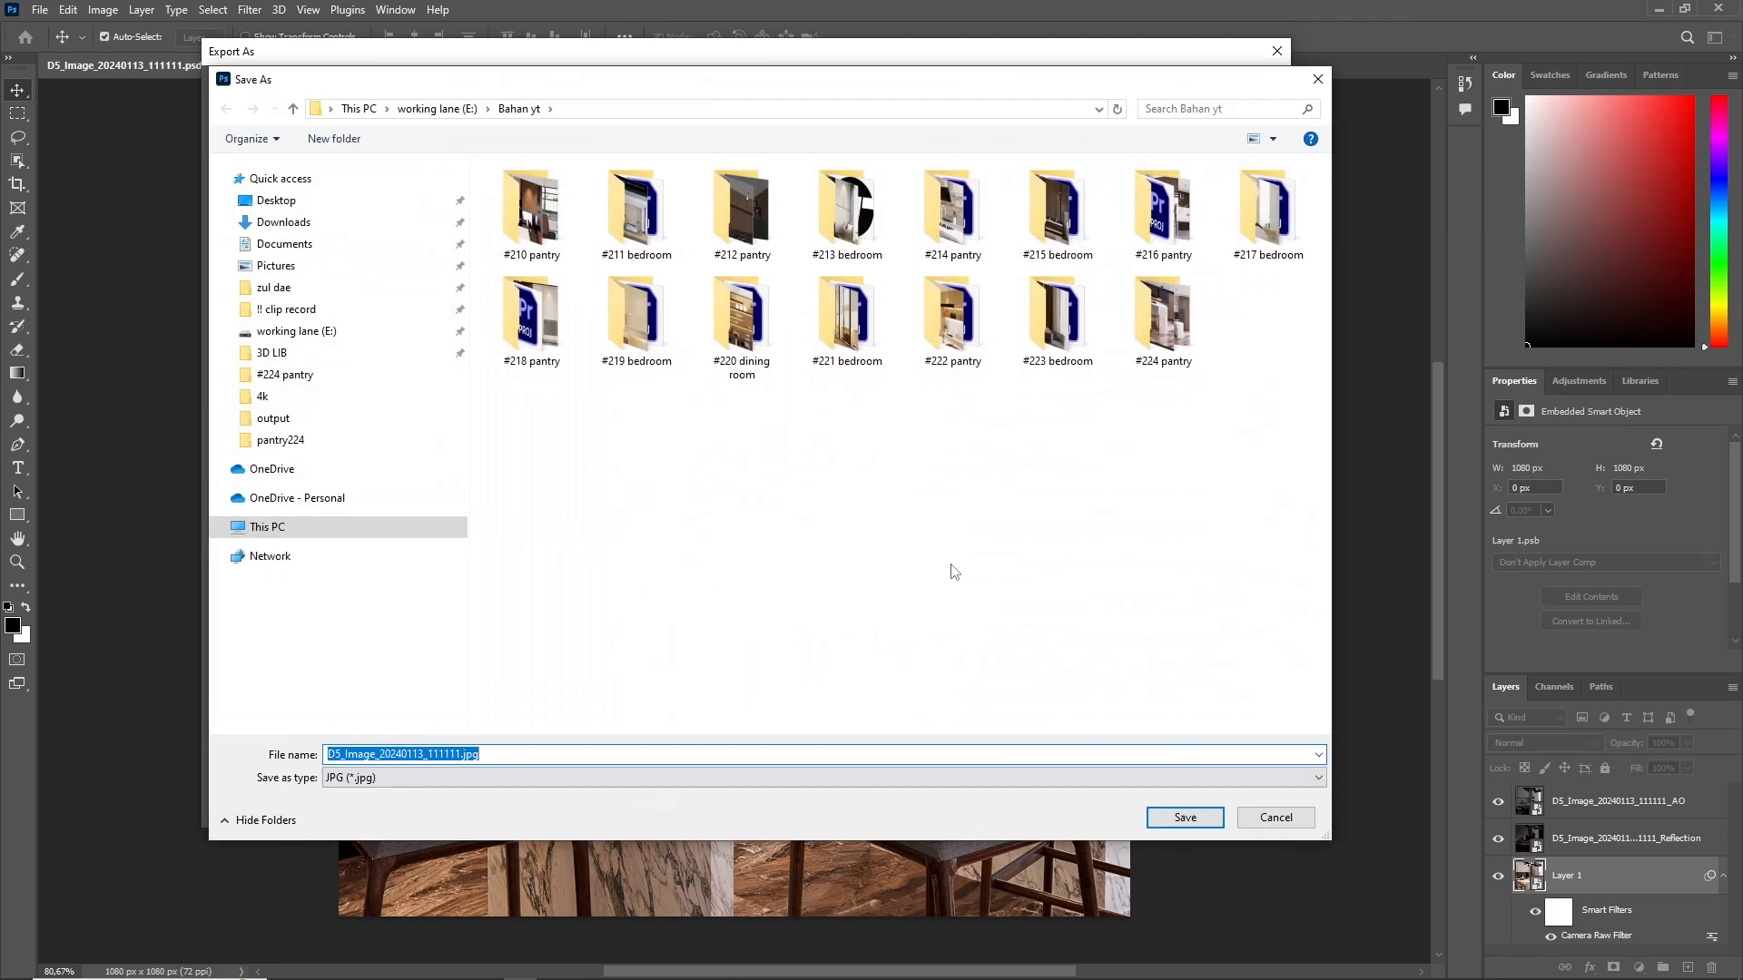
double_click(1163, 314)
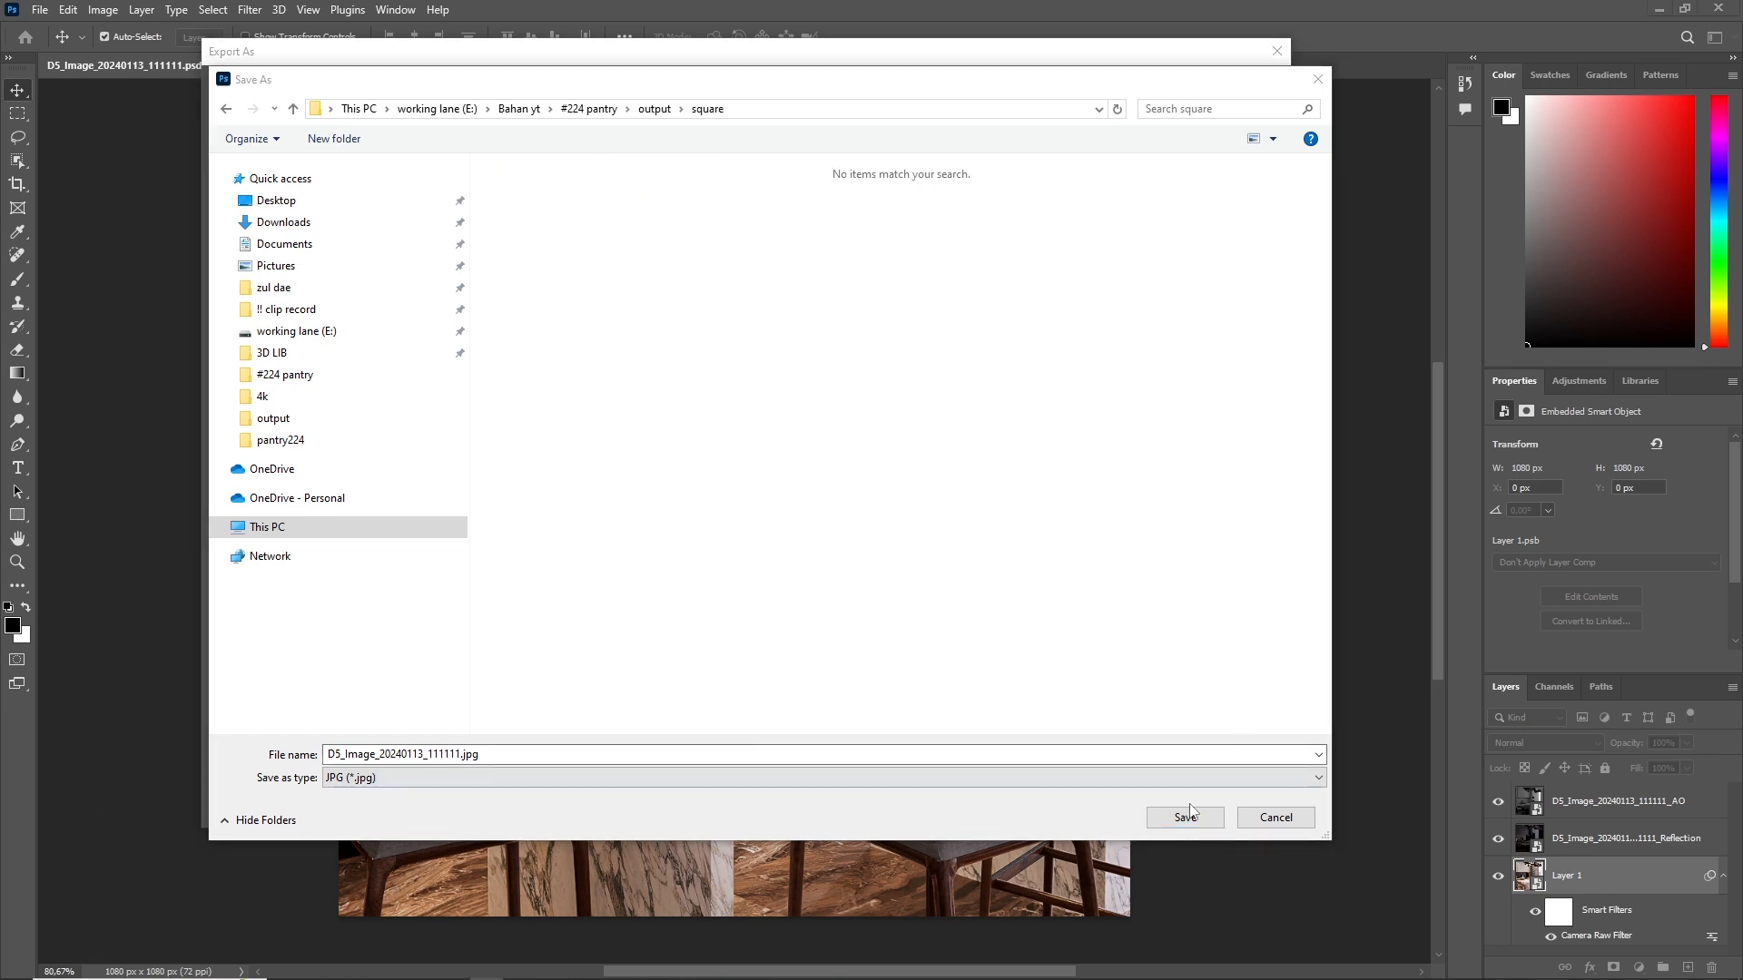
click(1185, 817)
click(1185, 817)
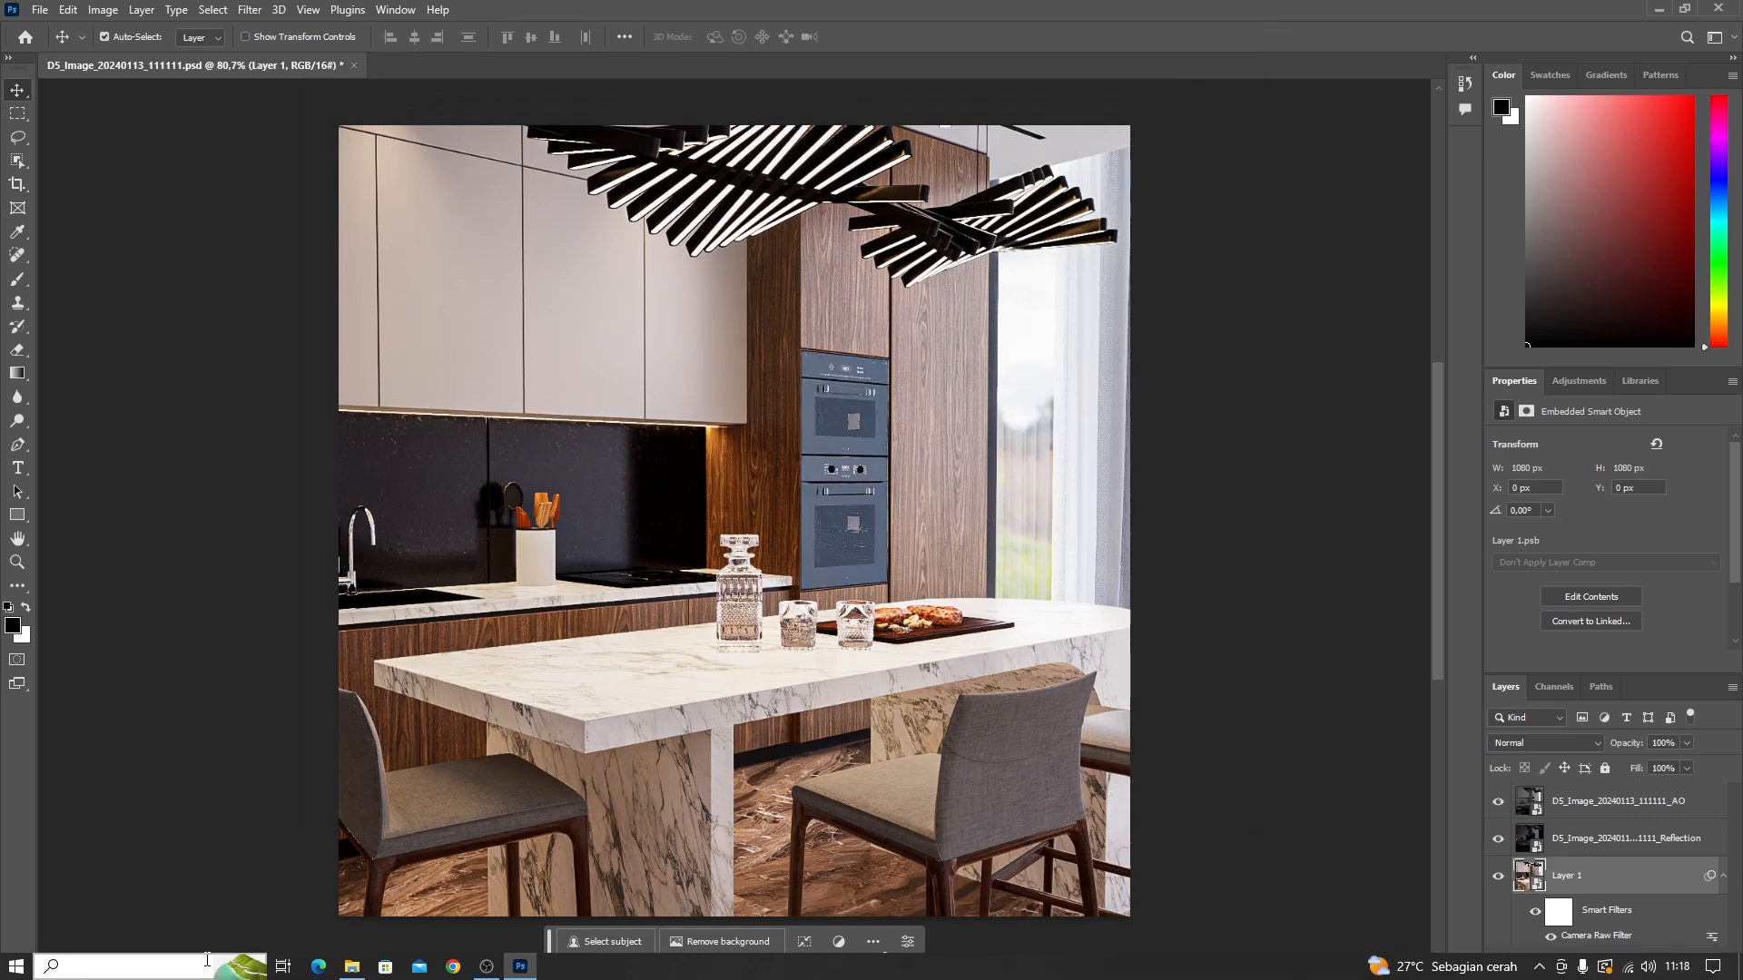
Step: Switch to File Explorer and view the exported D5_Image_20240113_111111.jpg, reducing the image viewer to a smaller window
click(351, 967)
double_click(396, 140)
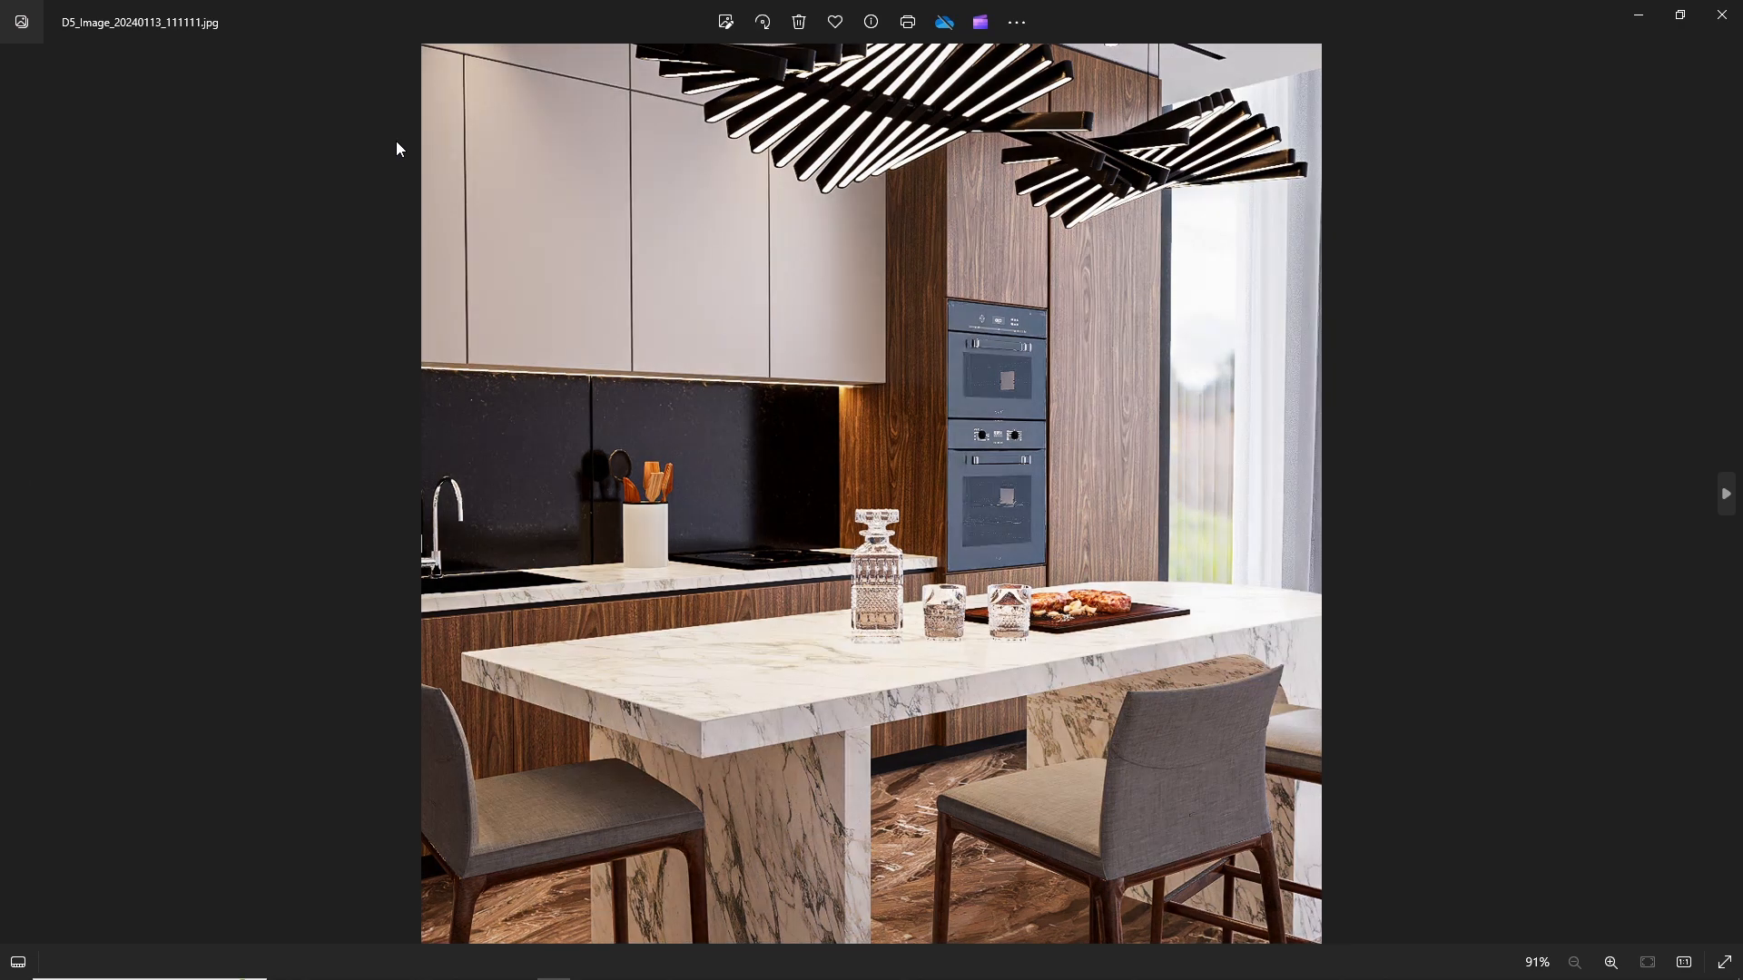
double_click(1214, 7)
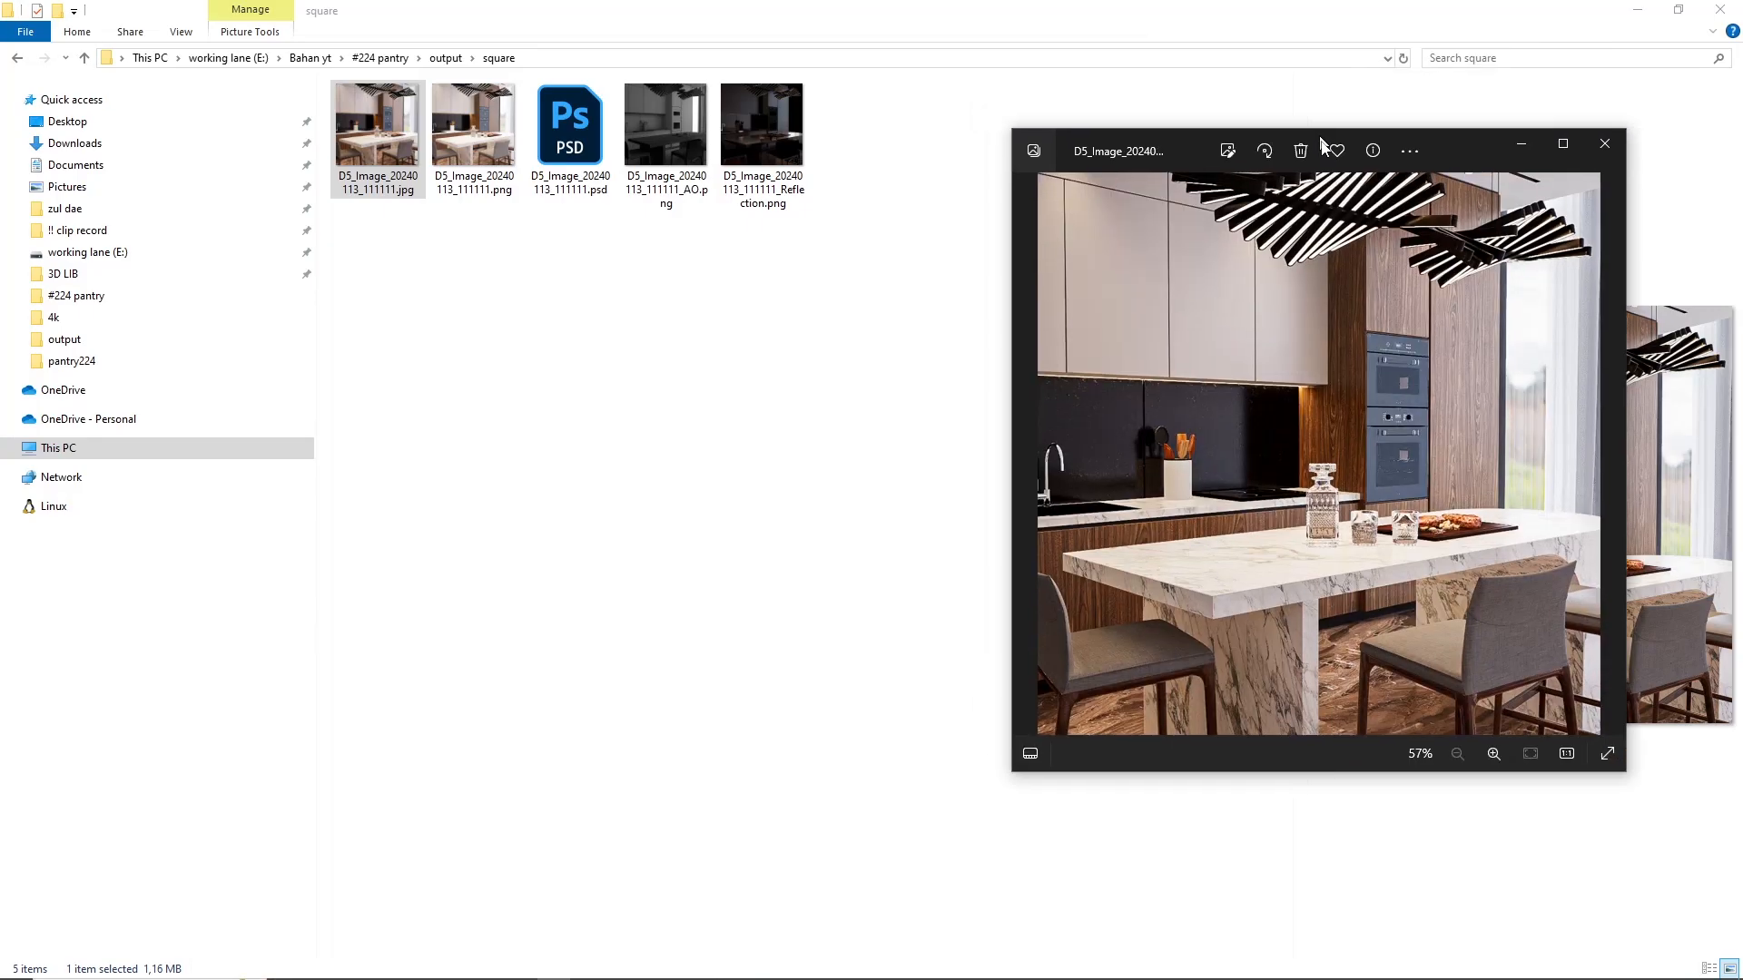
Step: Compare D5_Image_20240109_212319.jpg from the 4k folder side by side with the square render, closing both images at the end
click(445, 58)
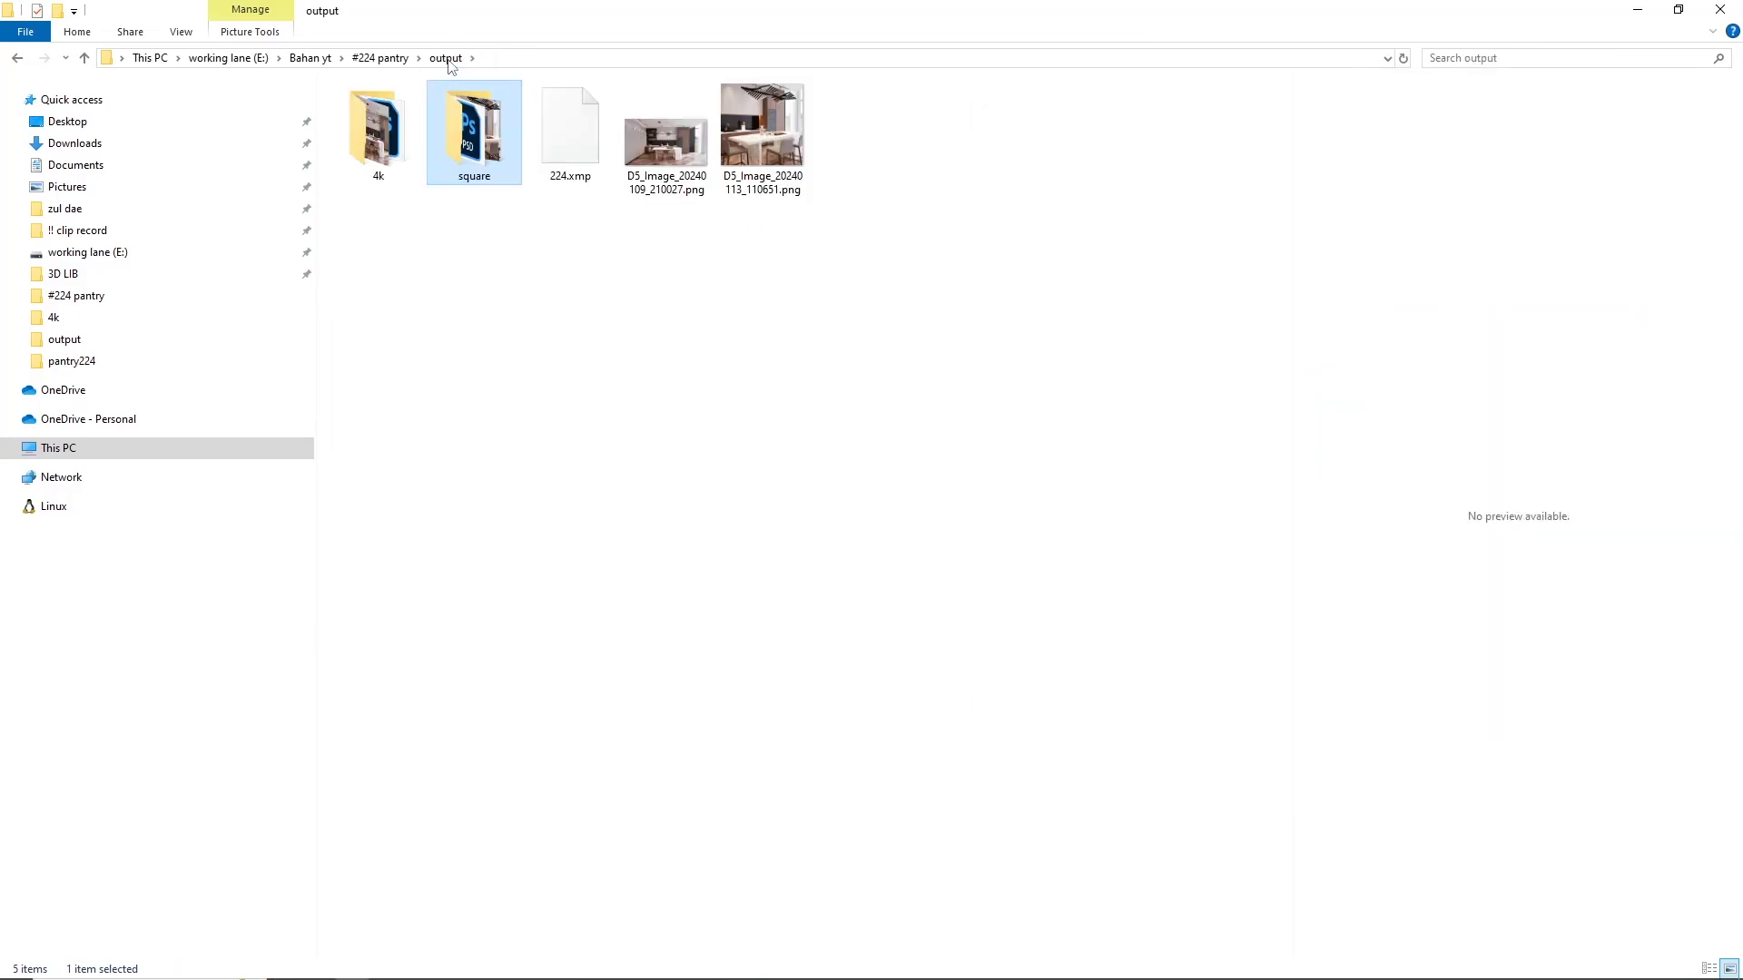
double_click(362, 127)
double_click(374, 149)
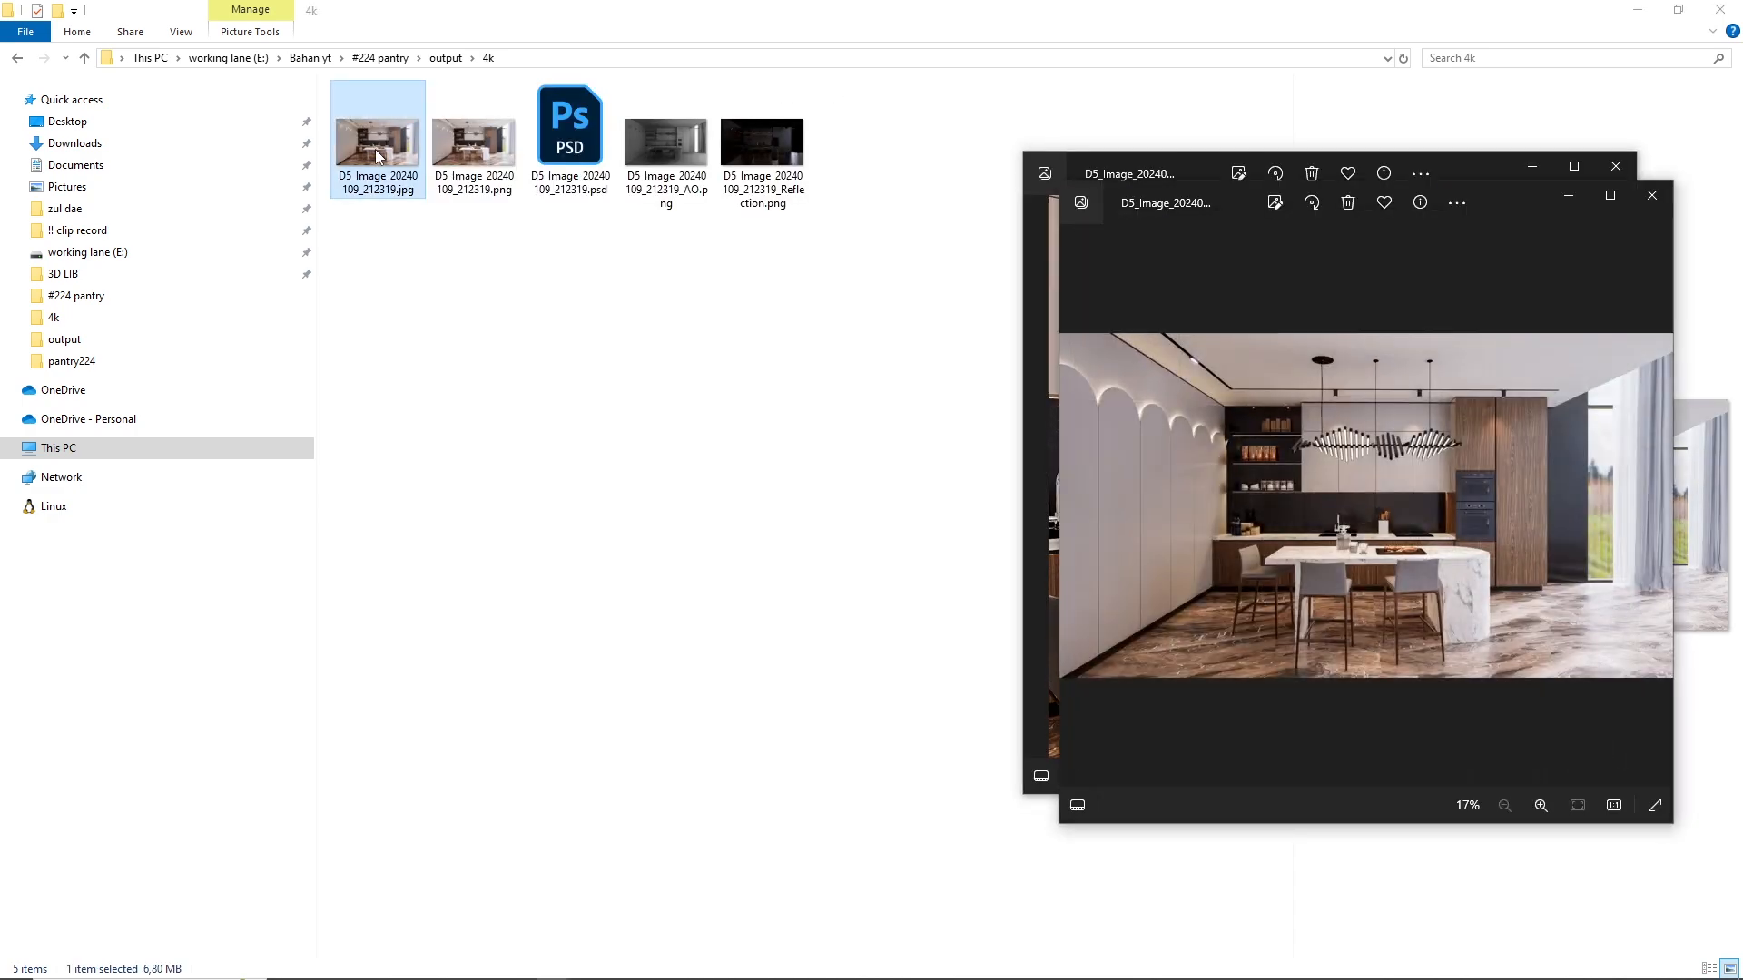
drag(1092, 168, 407, 177)
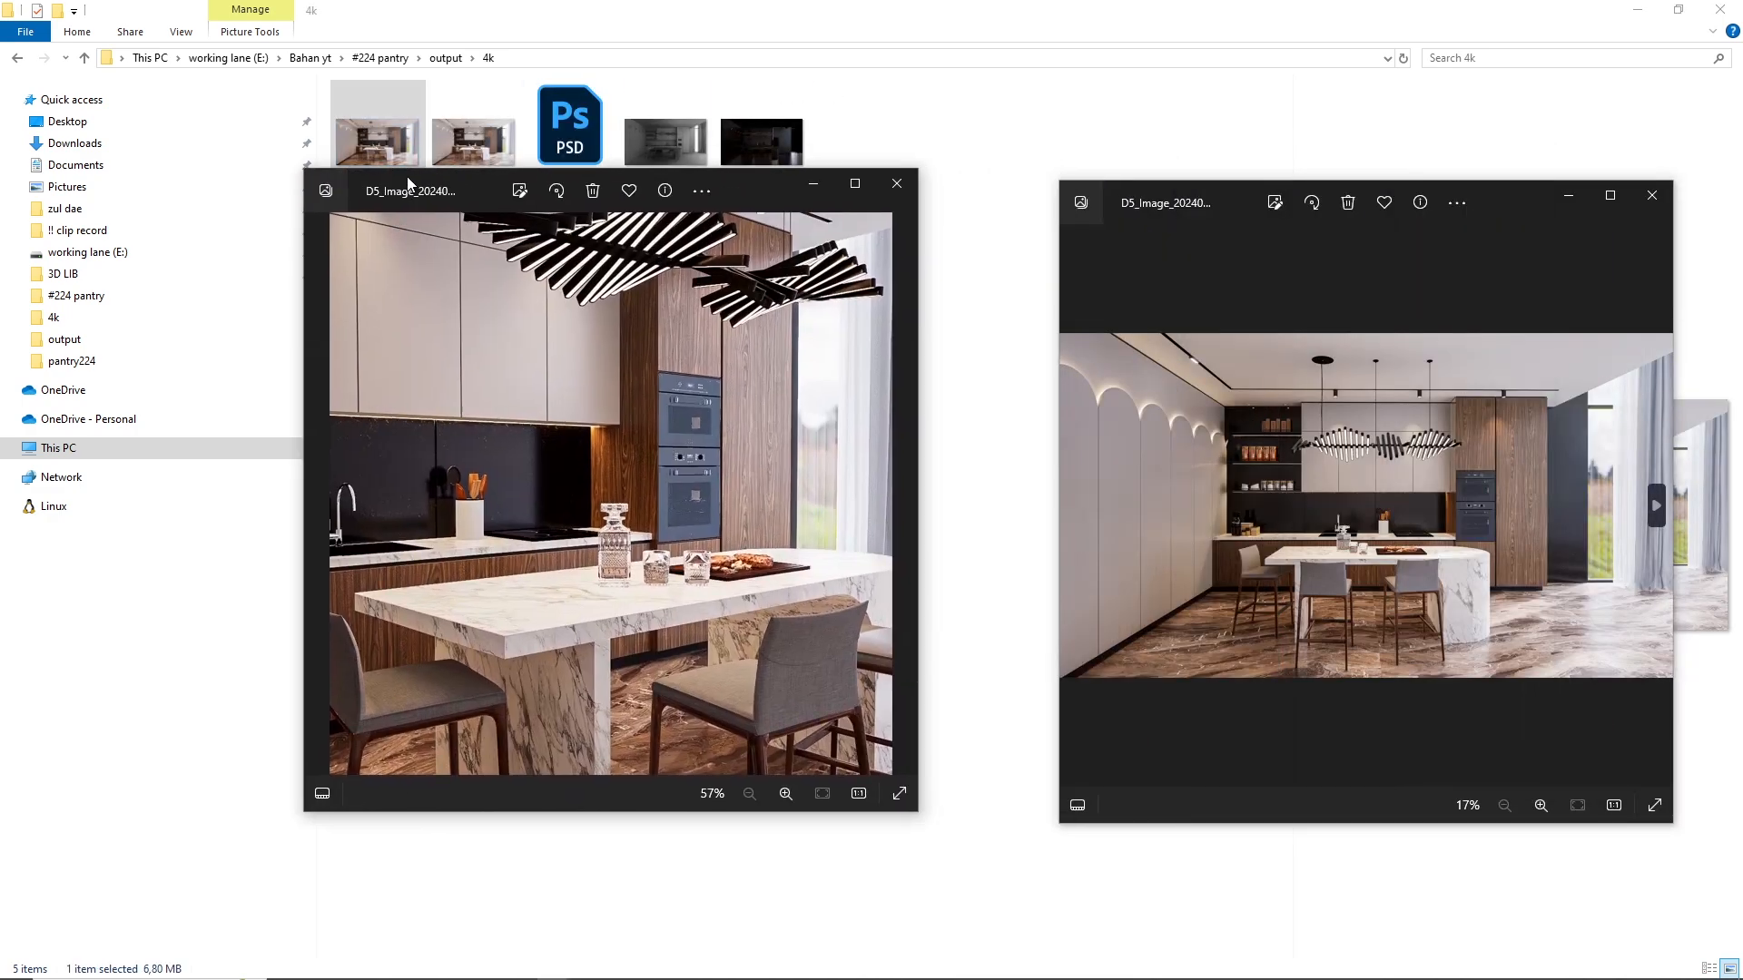
drag(1185, 205, 1082, 210)
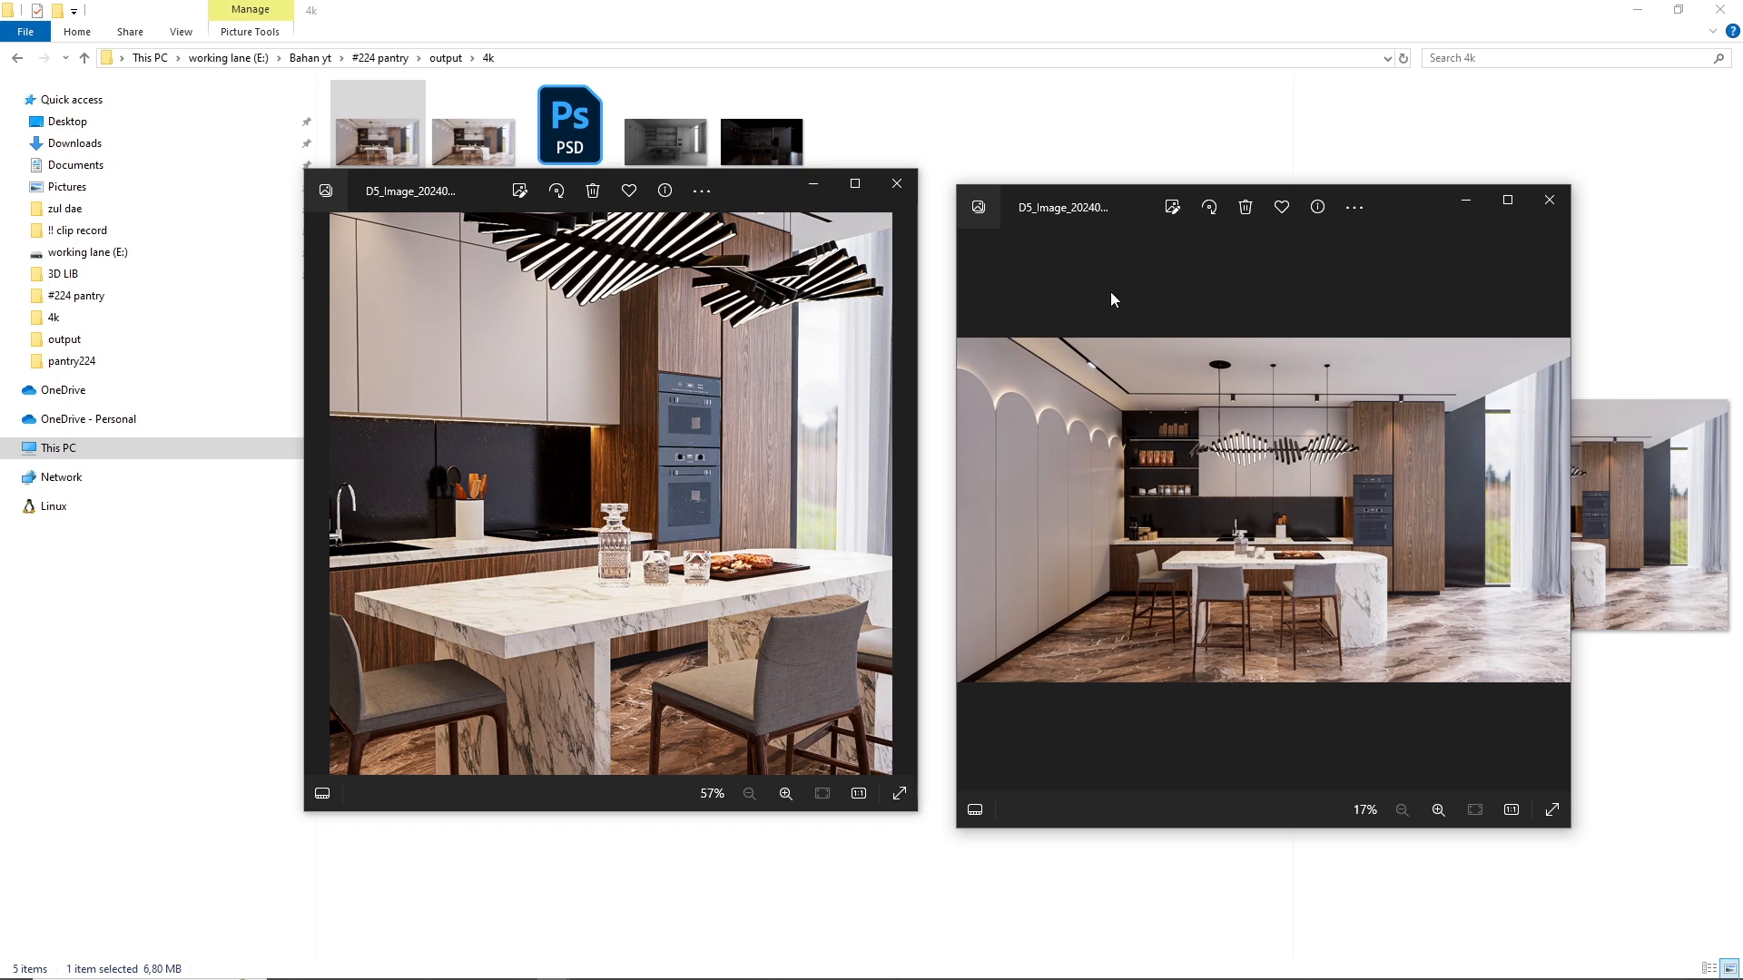
click(896, 183)
click(1549, 199)
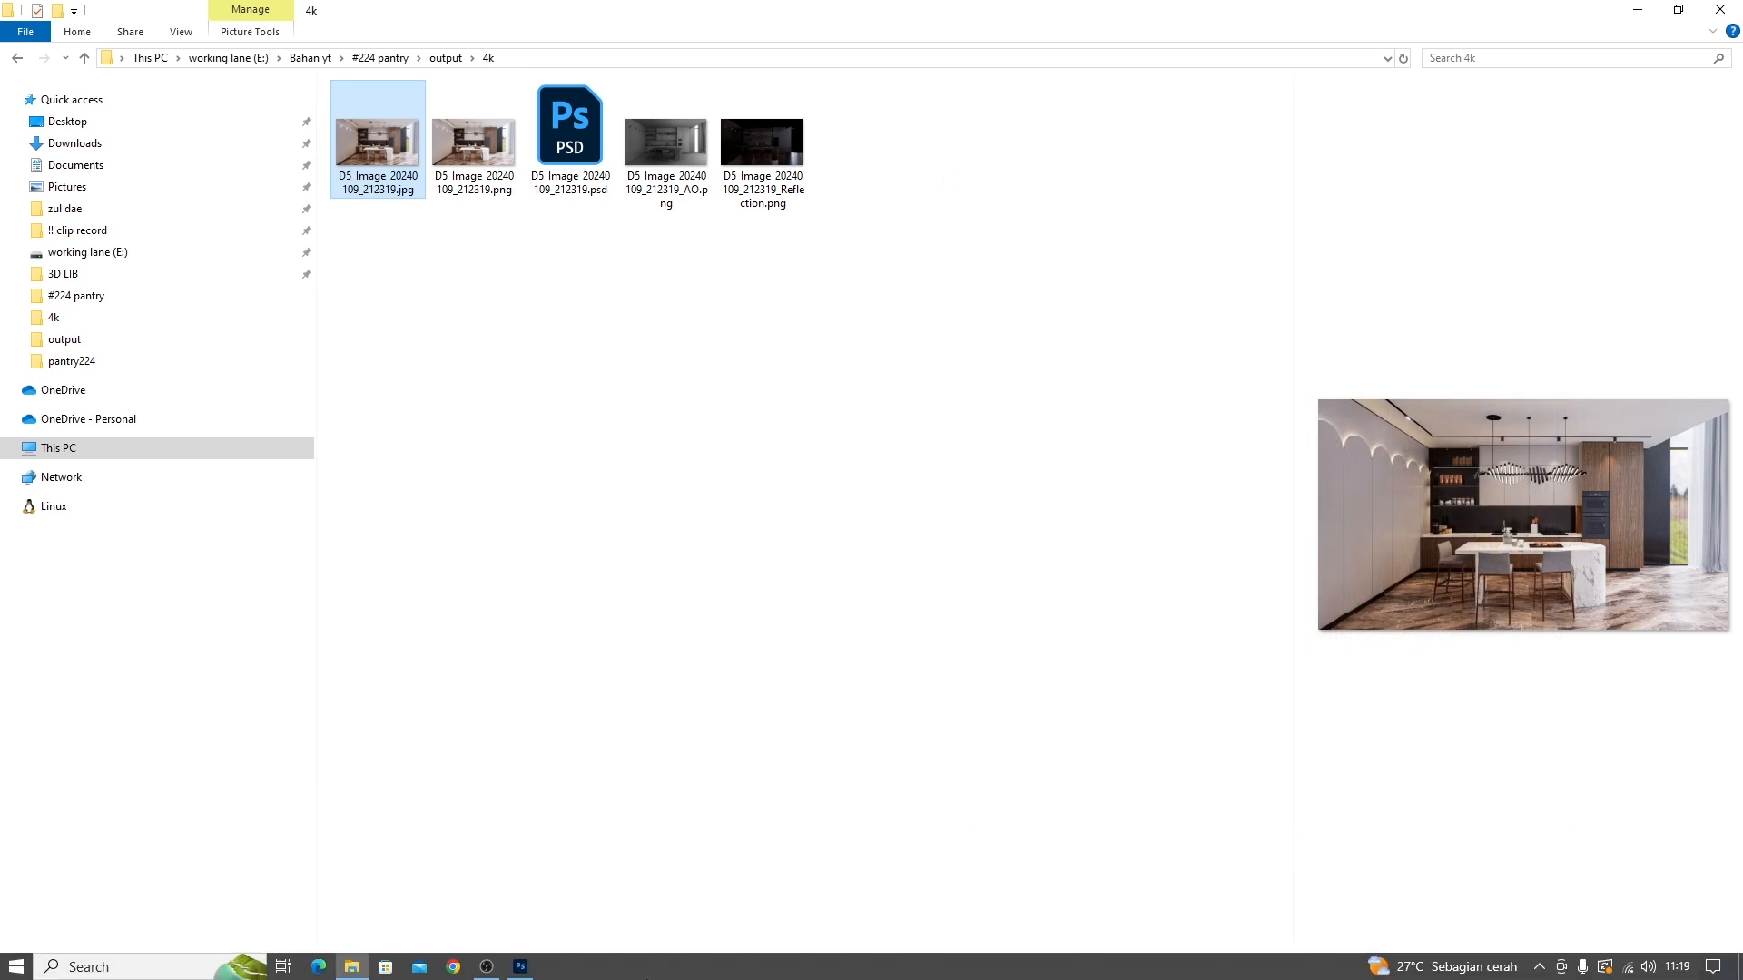
Step: Open the pantry224.drs project from the pantry224 folder of #224 pantry in D5 Render
click(380, 58)
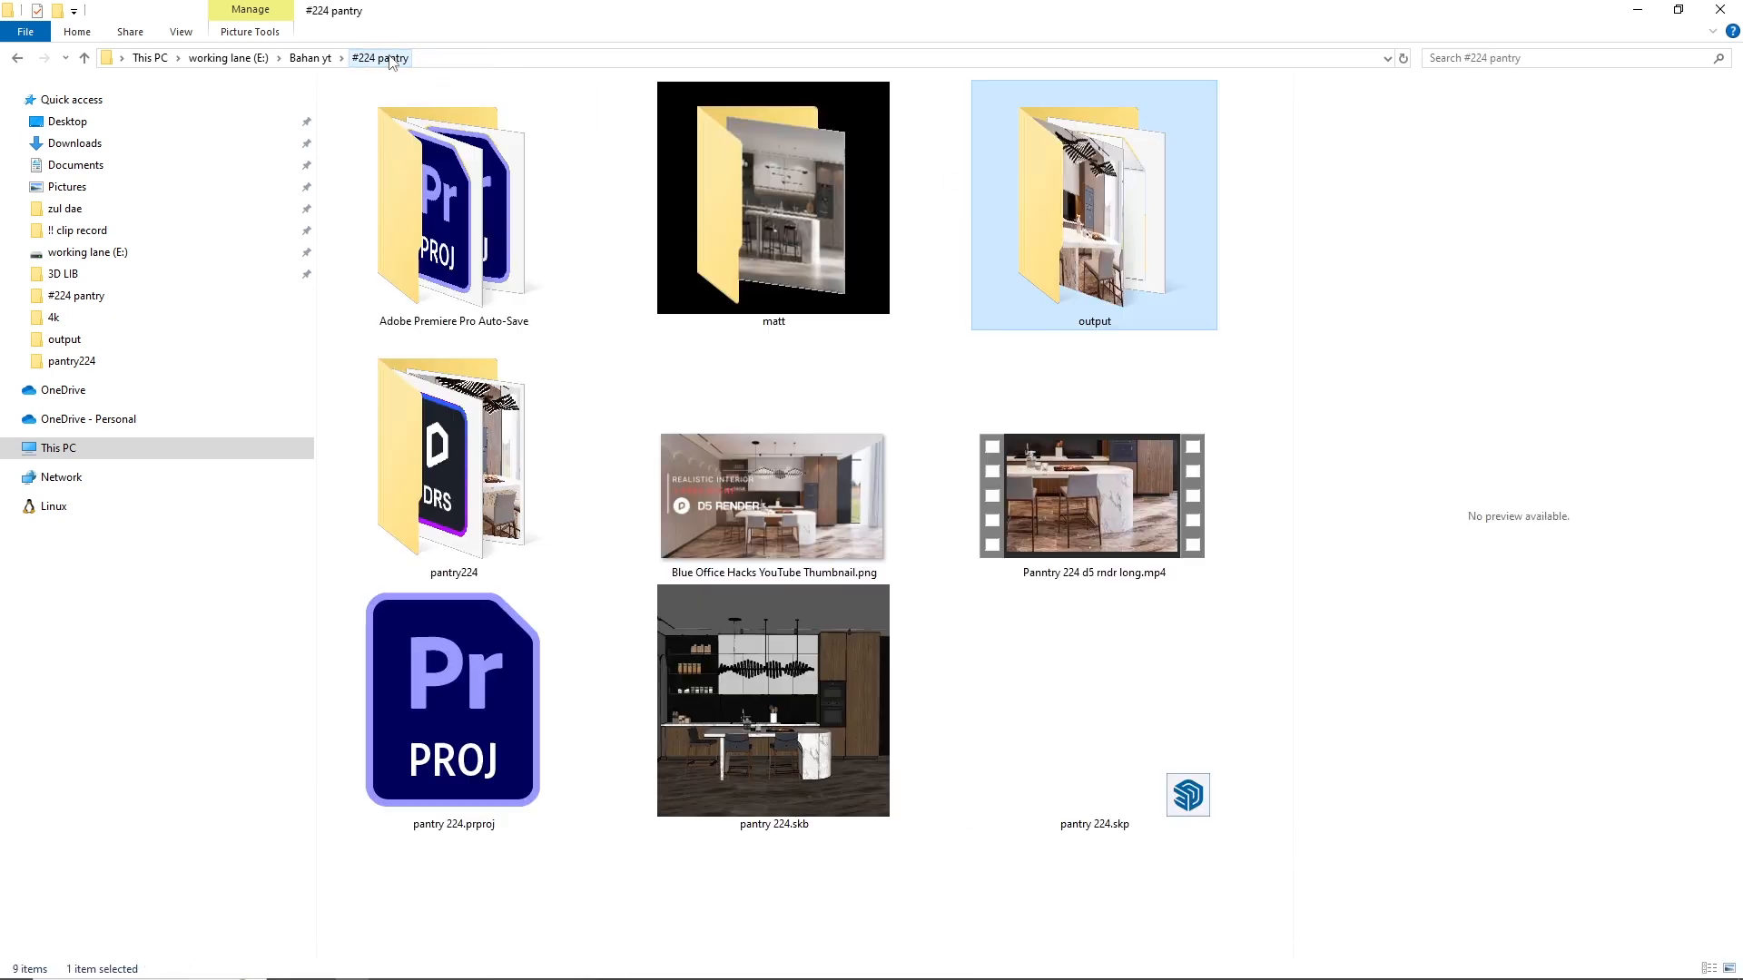
double_click(493, 454)
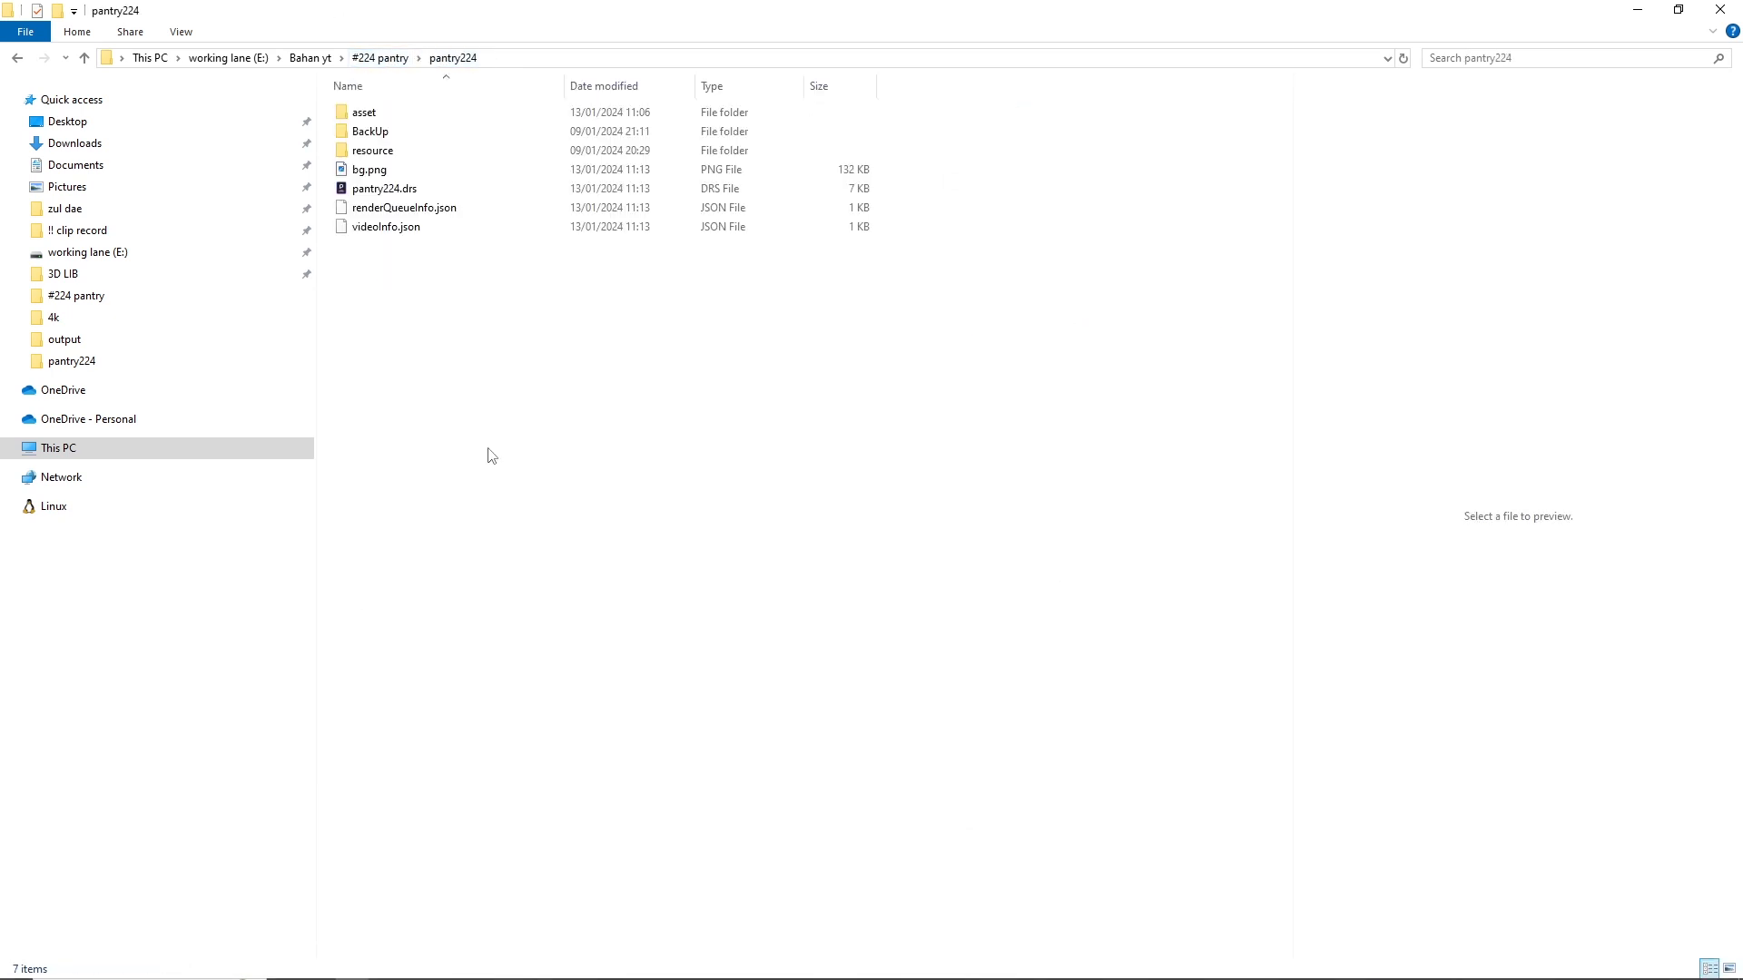
double_click(429, 190)
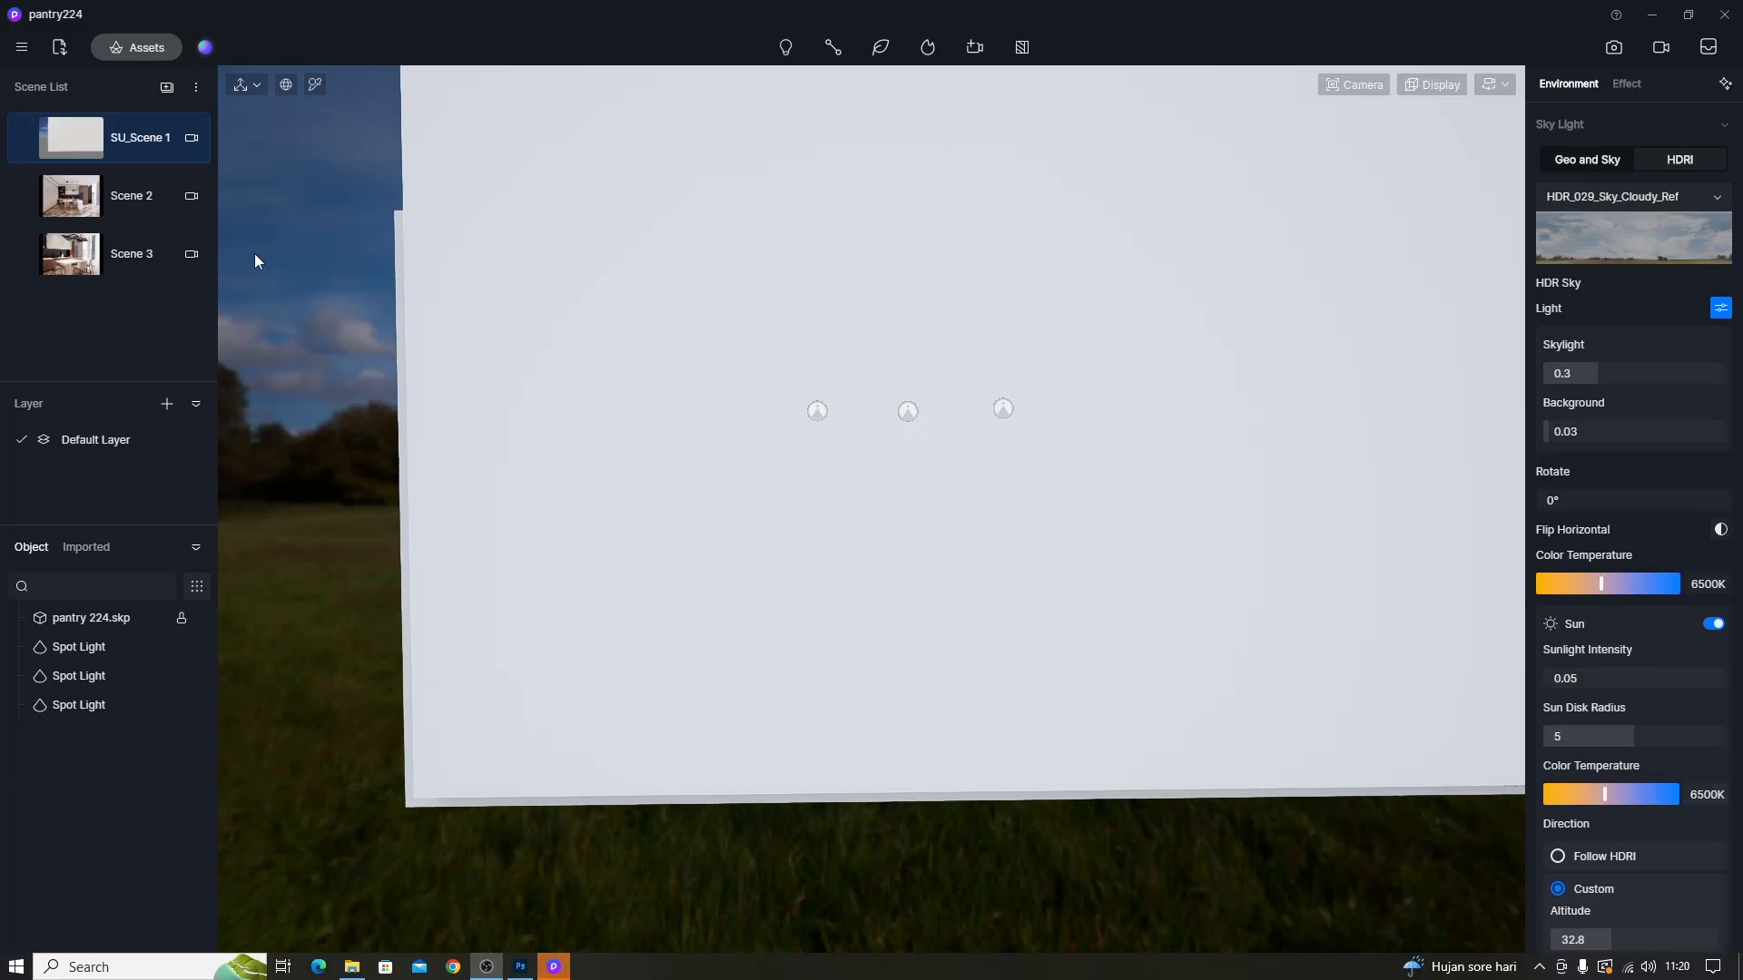
Step: Open Scene 3 and move the camera to look across the marble island toward the arched wall panels and dark shelves
click(78, 260)
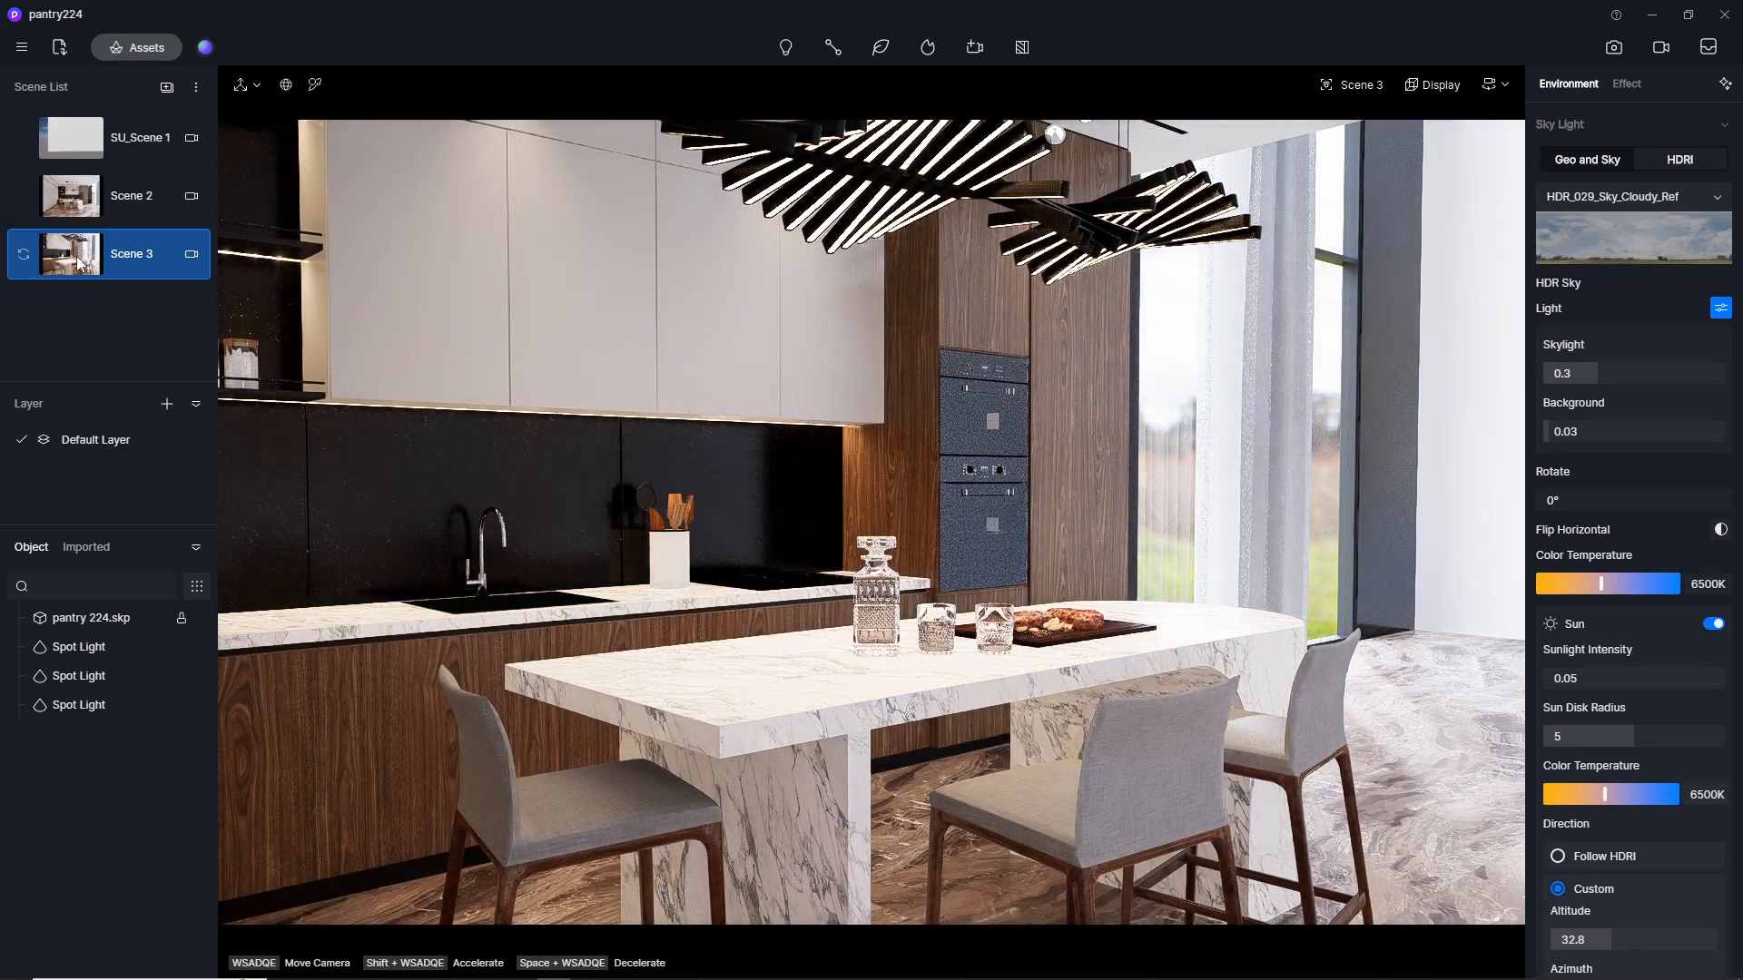
right_drag(953, 501, 476, 496)
scroll(635, 472, down, 2)
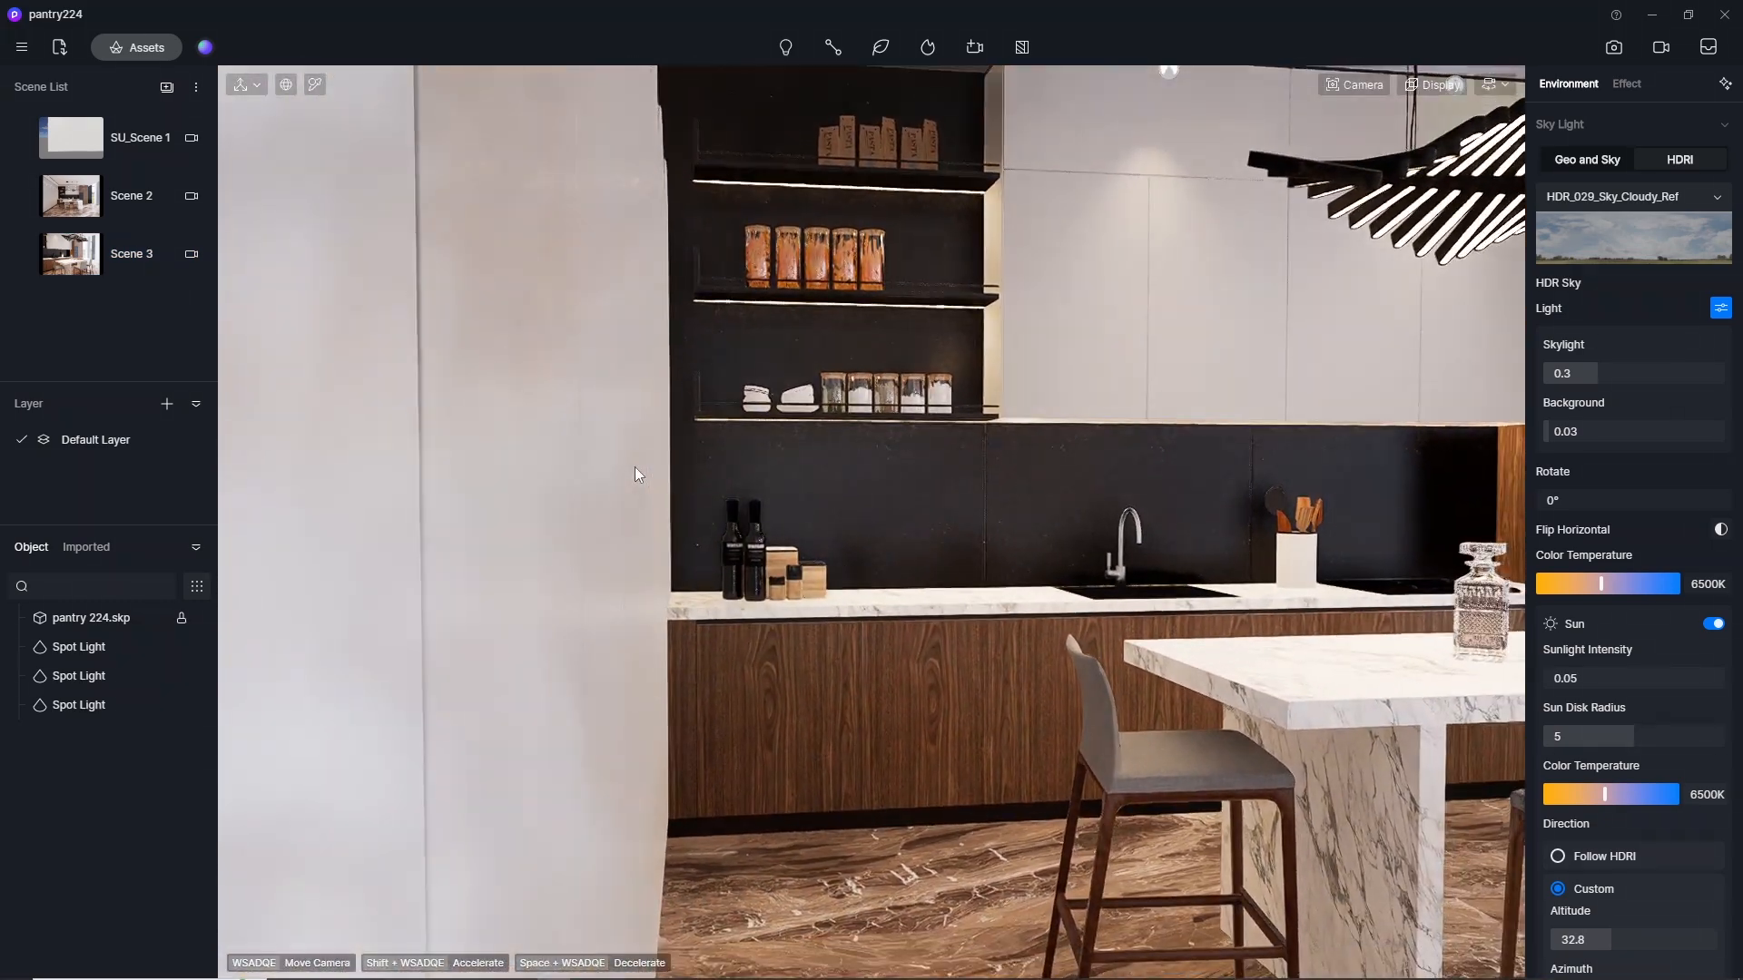
right_drag(634, 467, 590, 433)
right_drag(803, 304, 227, 363)
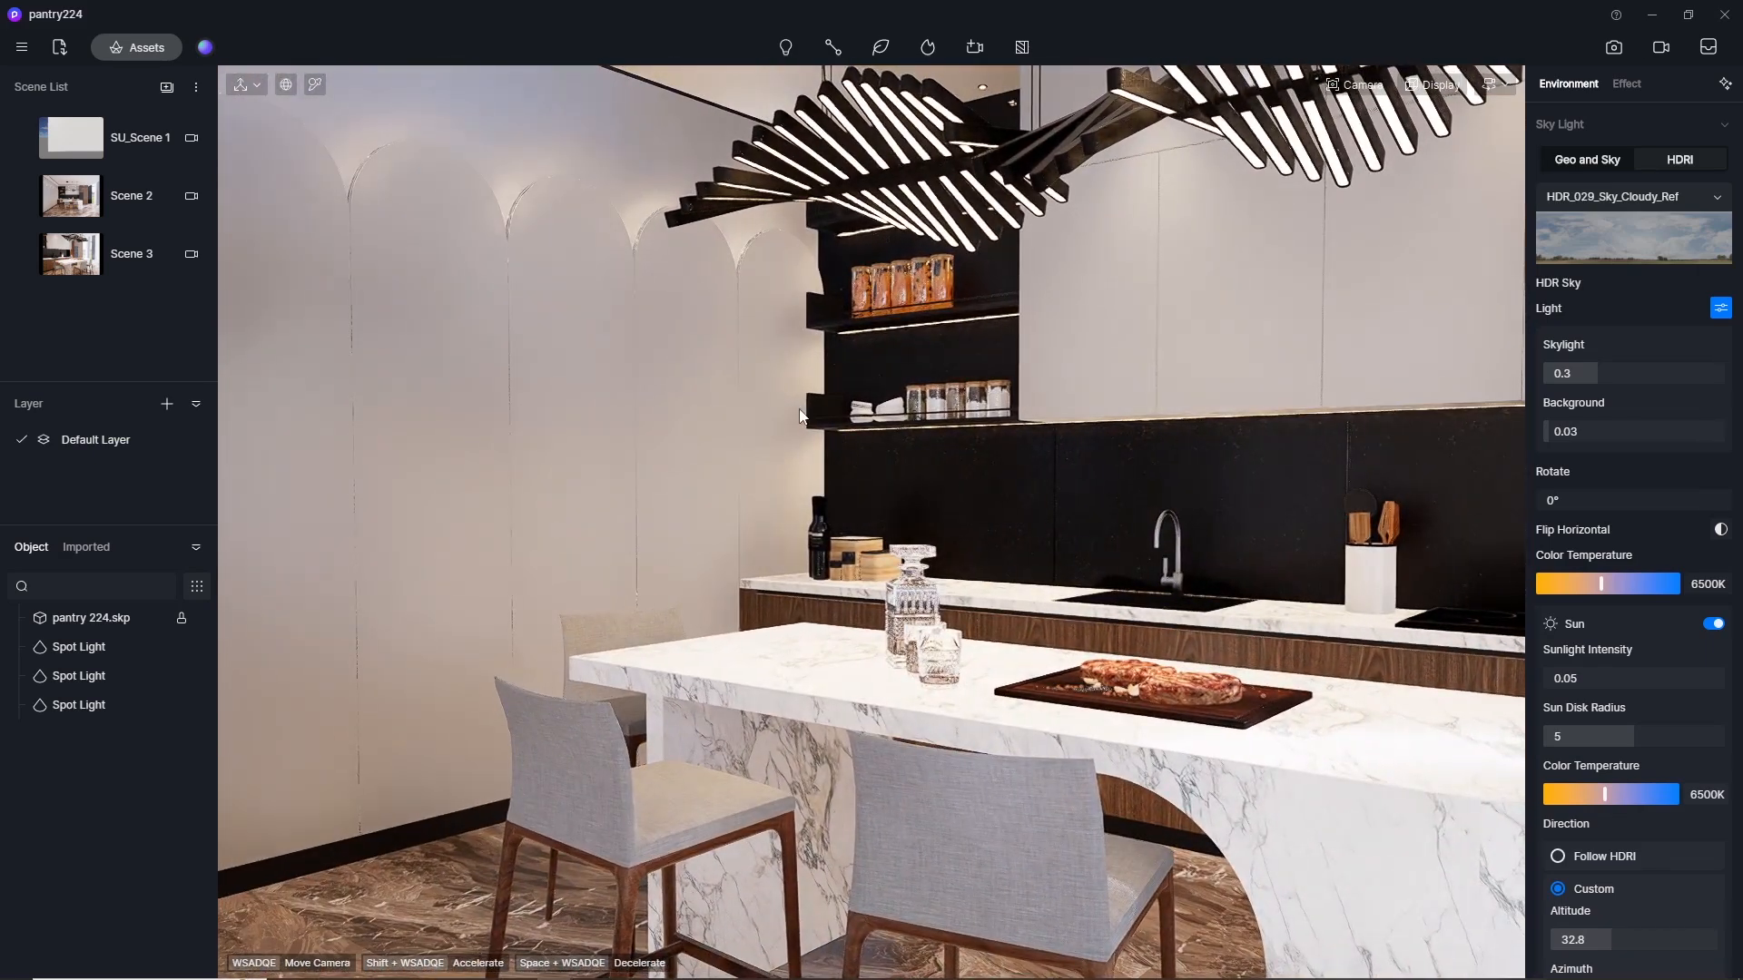
right_drag(780, 396, 688, 400)
key(d)
key(w)
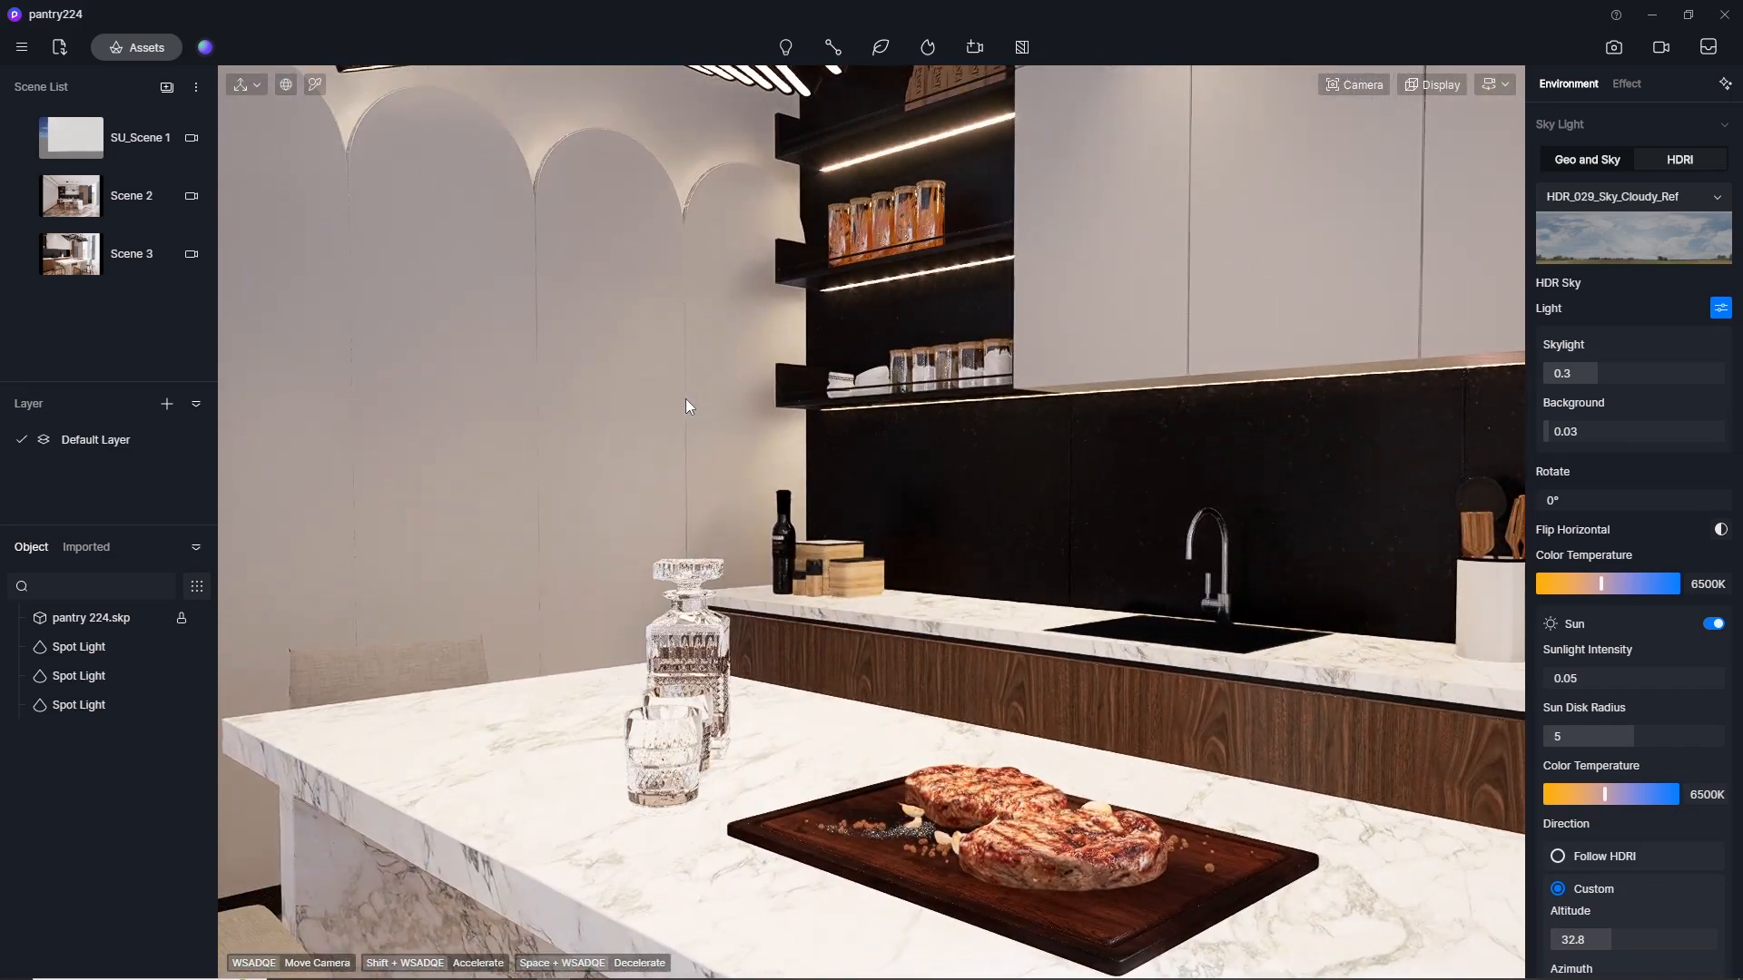
key(s)
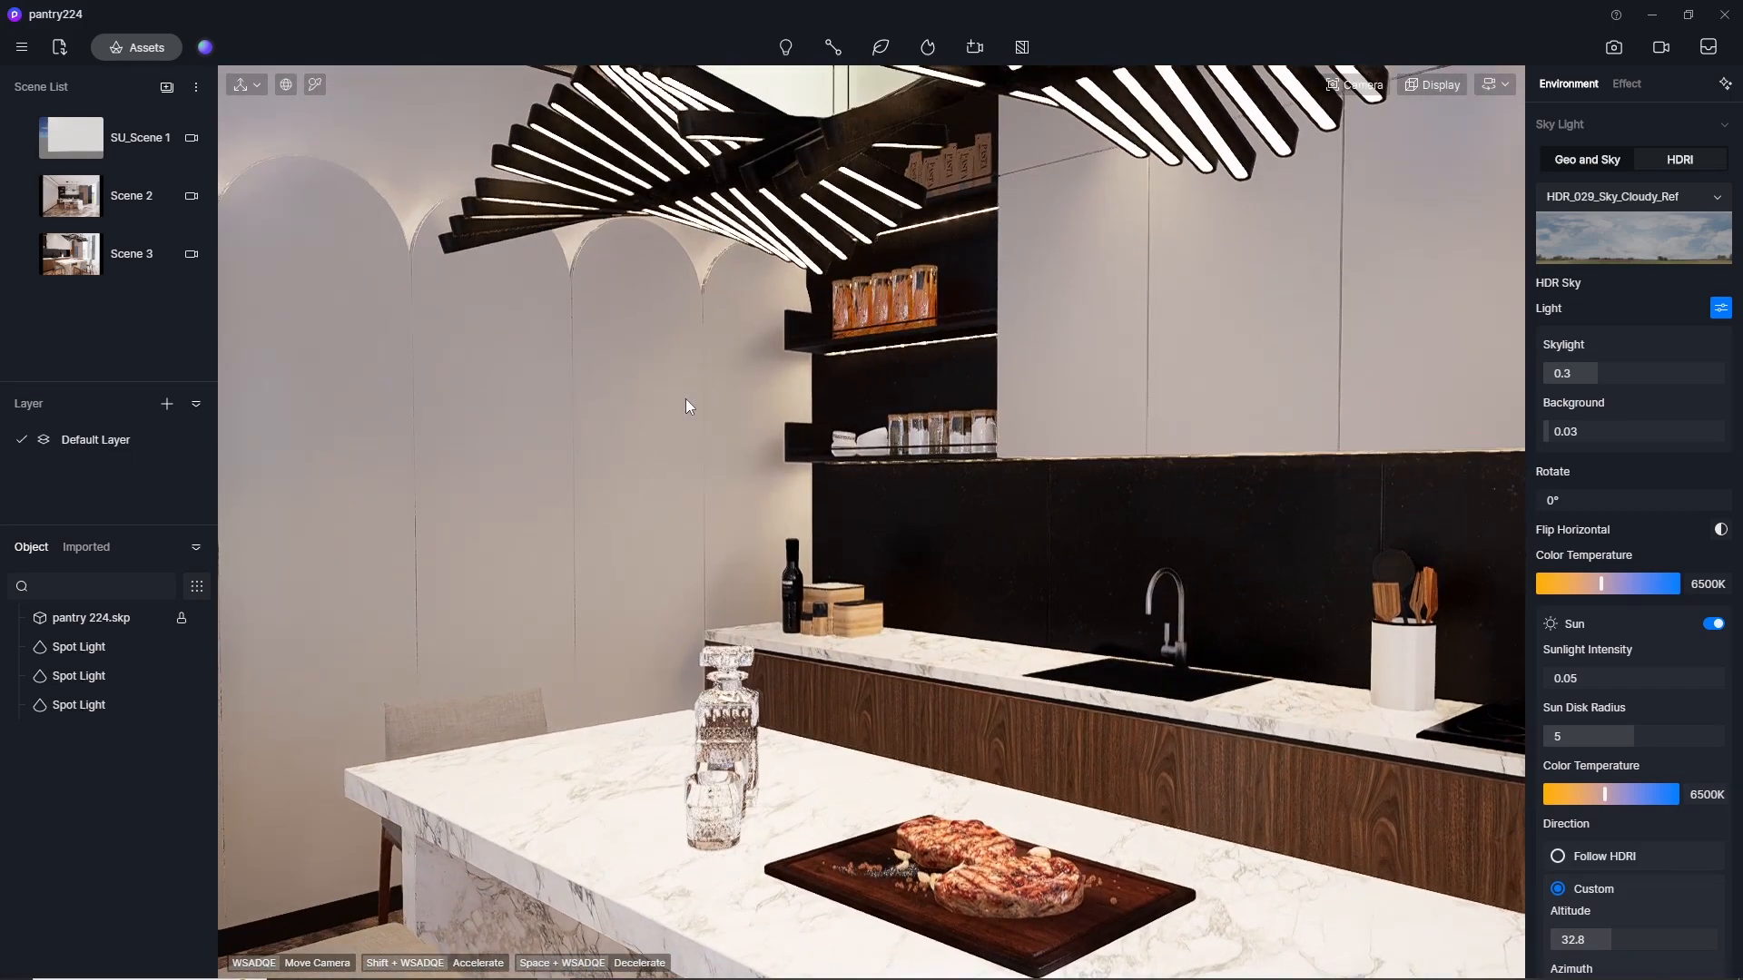
key(w)
key(a)
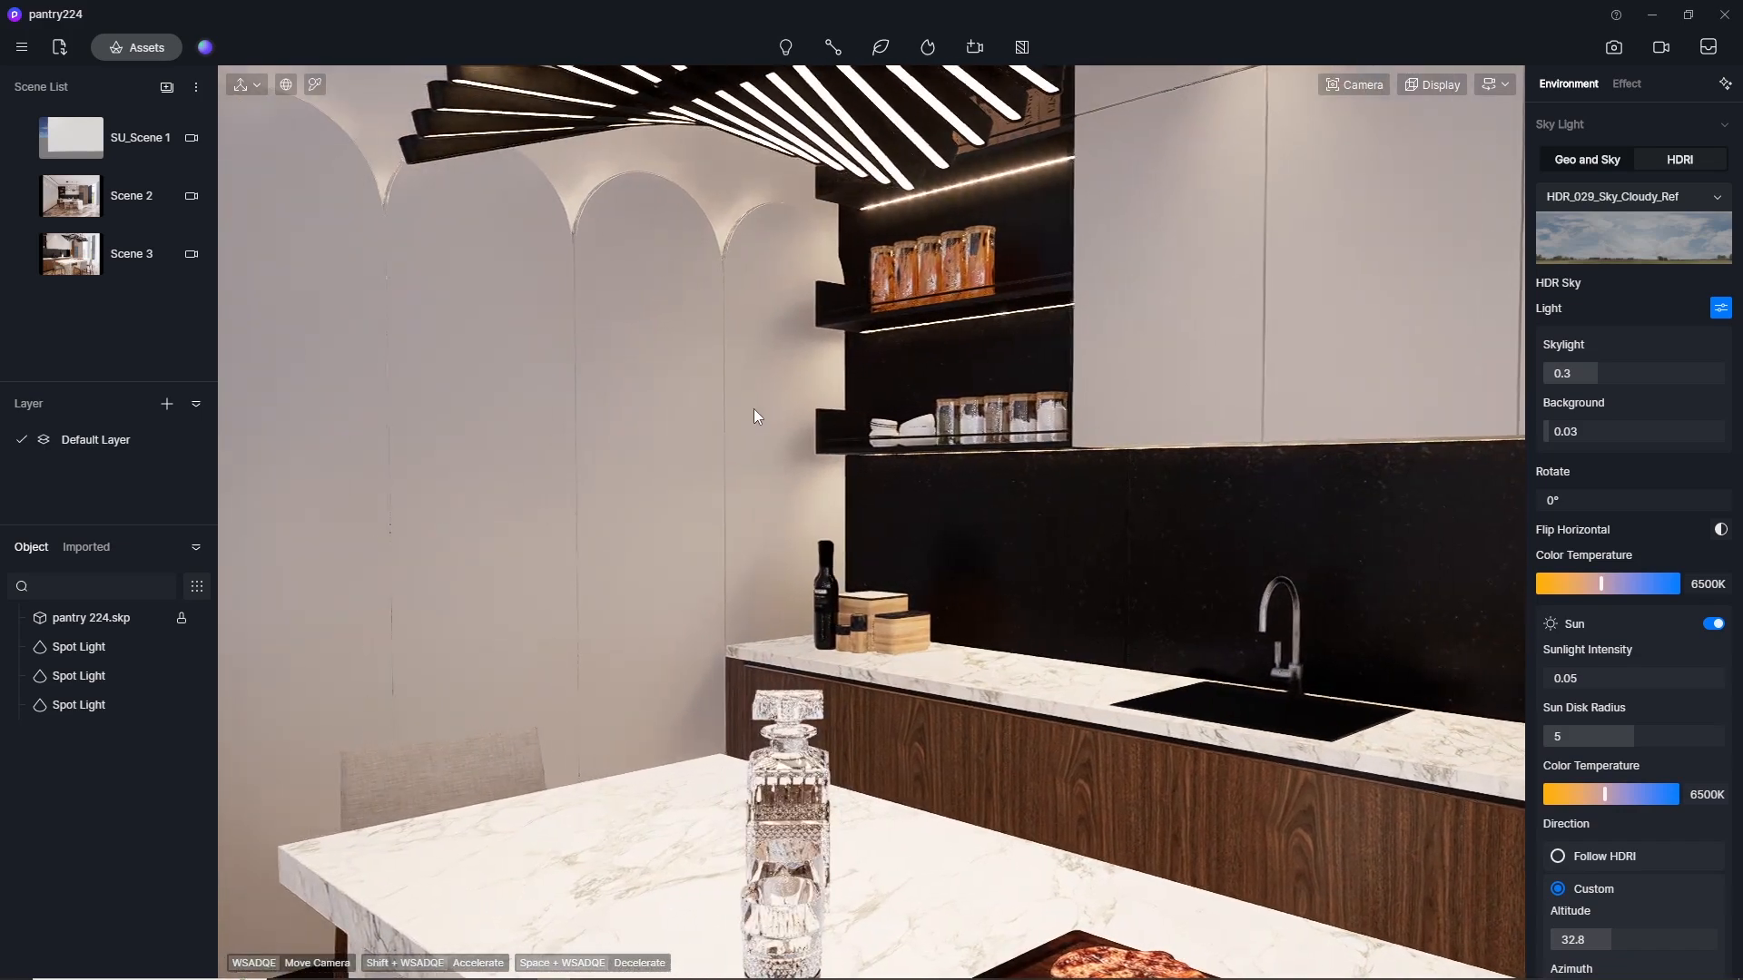
key(d)
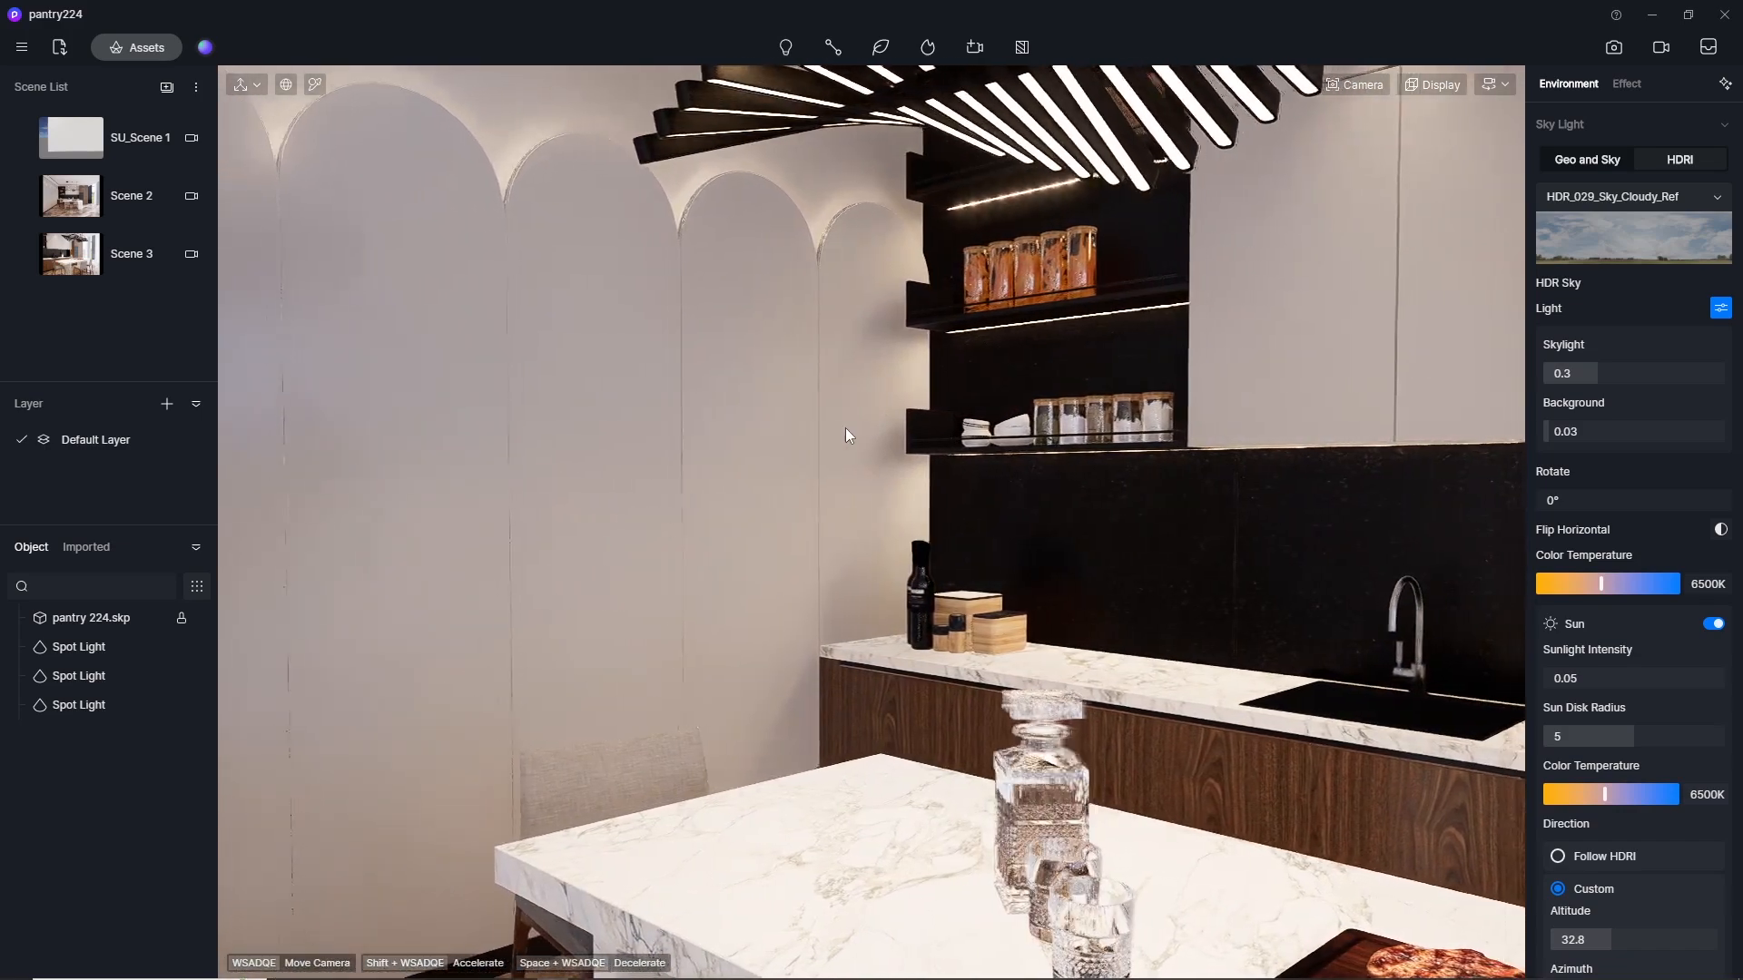
Step: Reframe the view closer to the island, with the decanter and steak board in front and the shelves and sink behind
right_drag(840, 429, 601, 423)
key(d)
key(d)
key(a)
key(a)
key(a)
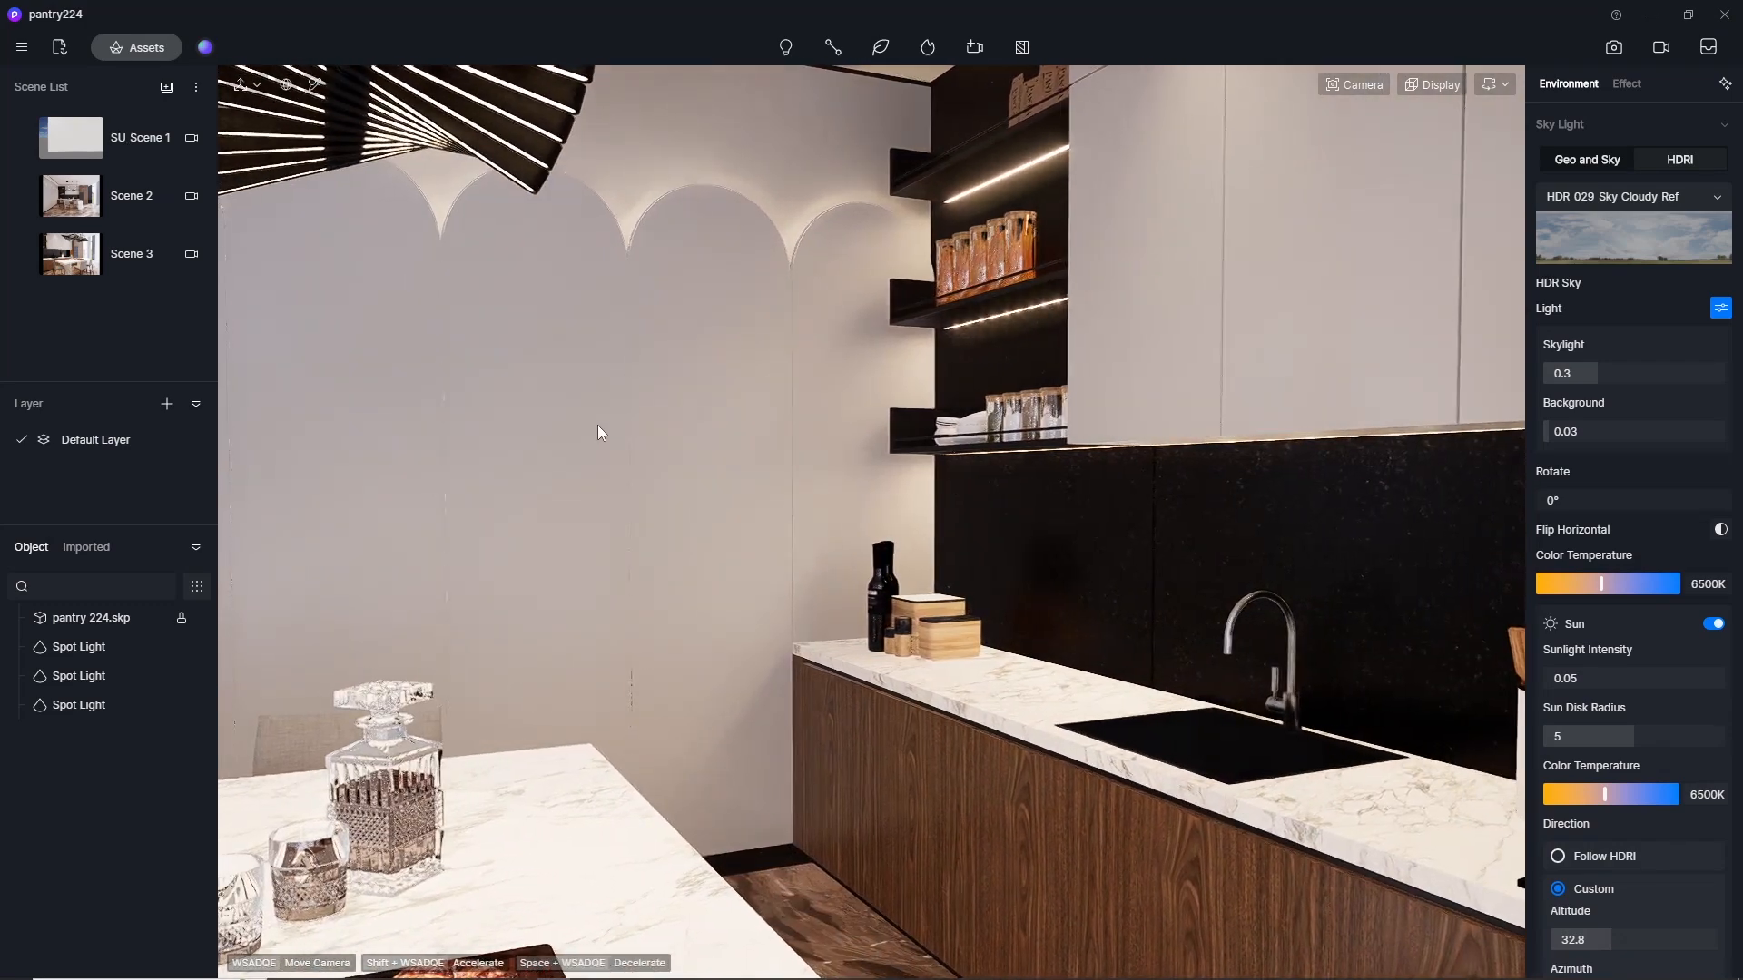
key(q)
key(q)
key(q)
key(q)
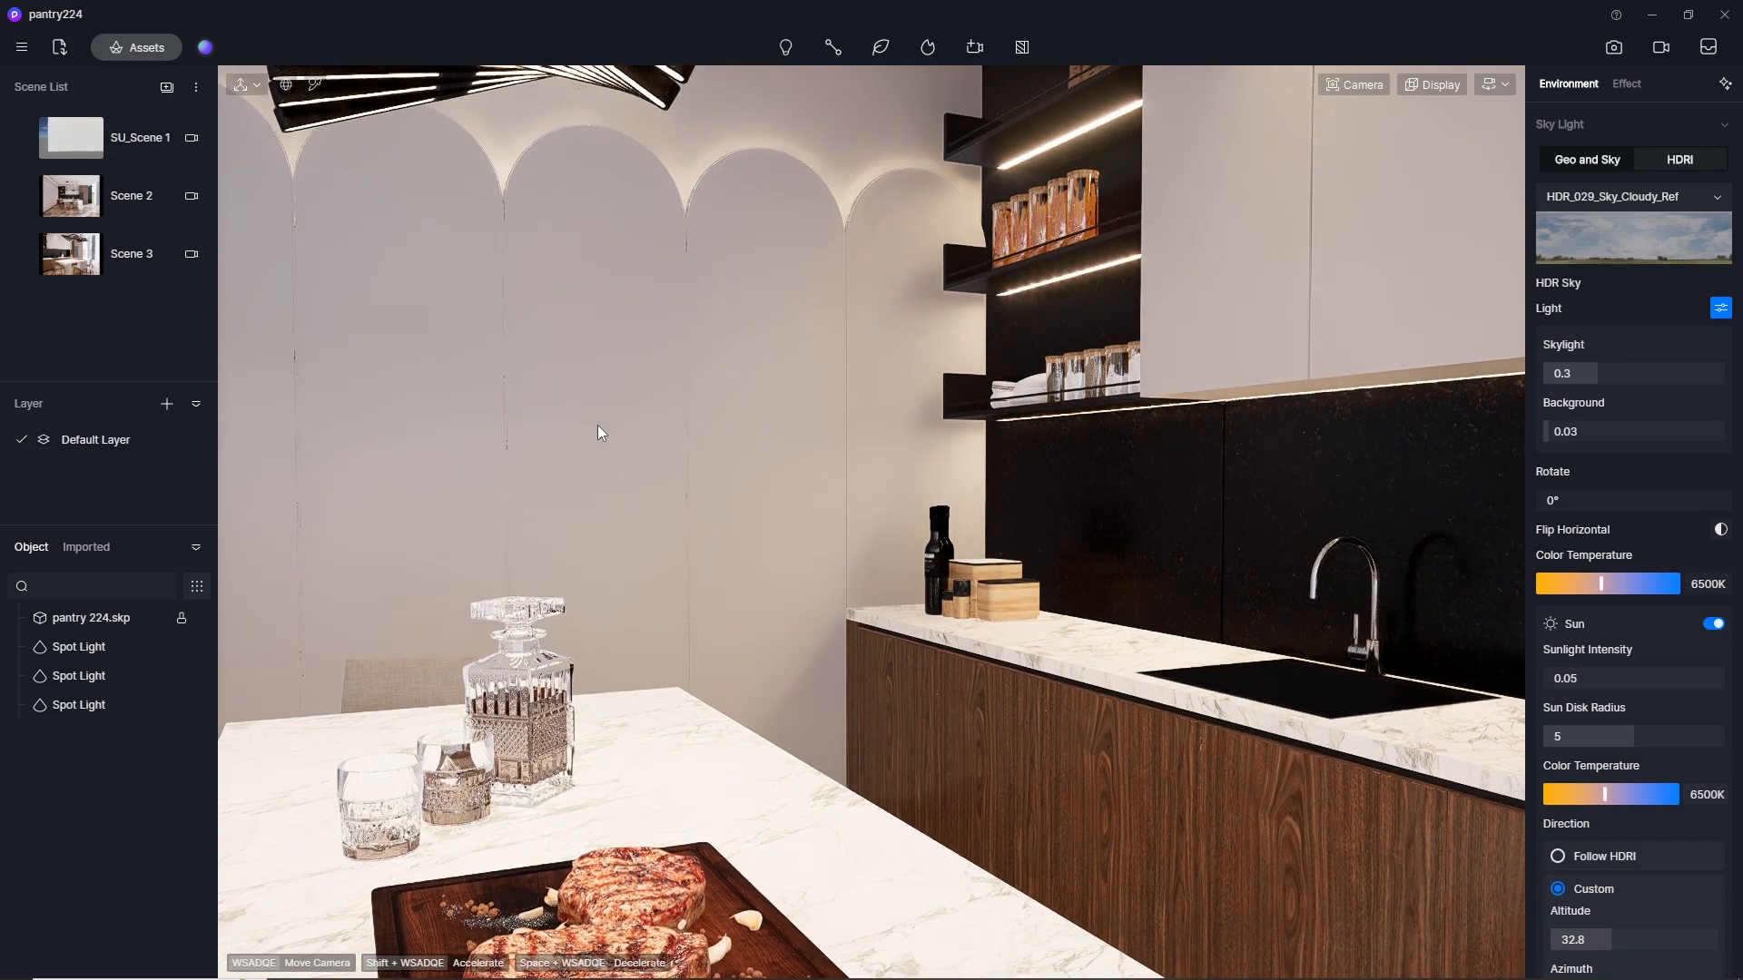
key(q)
key(a)
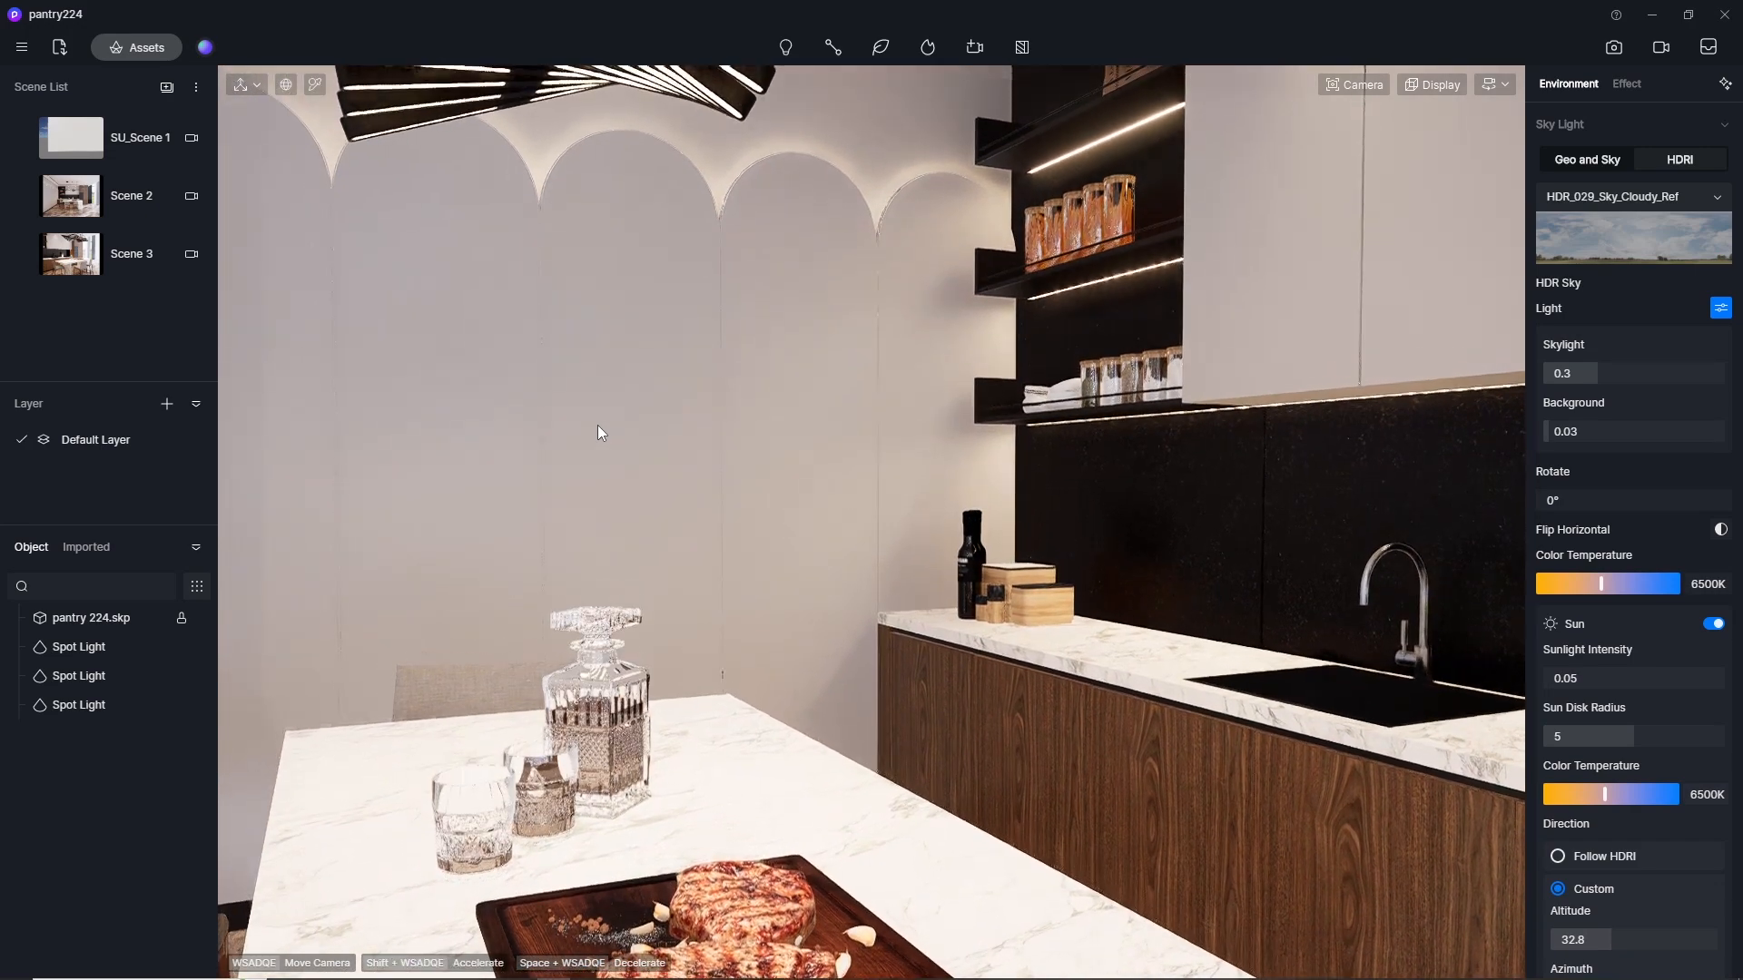
key(s)
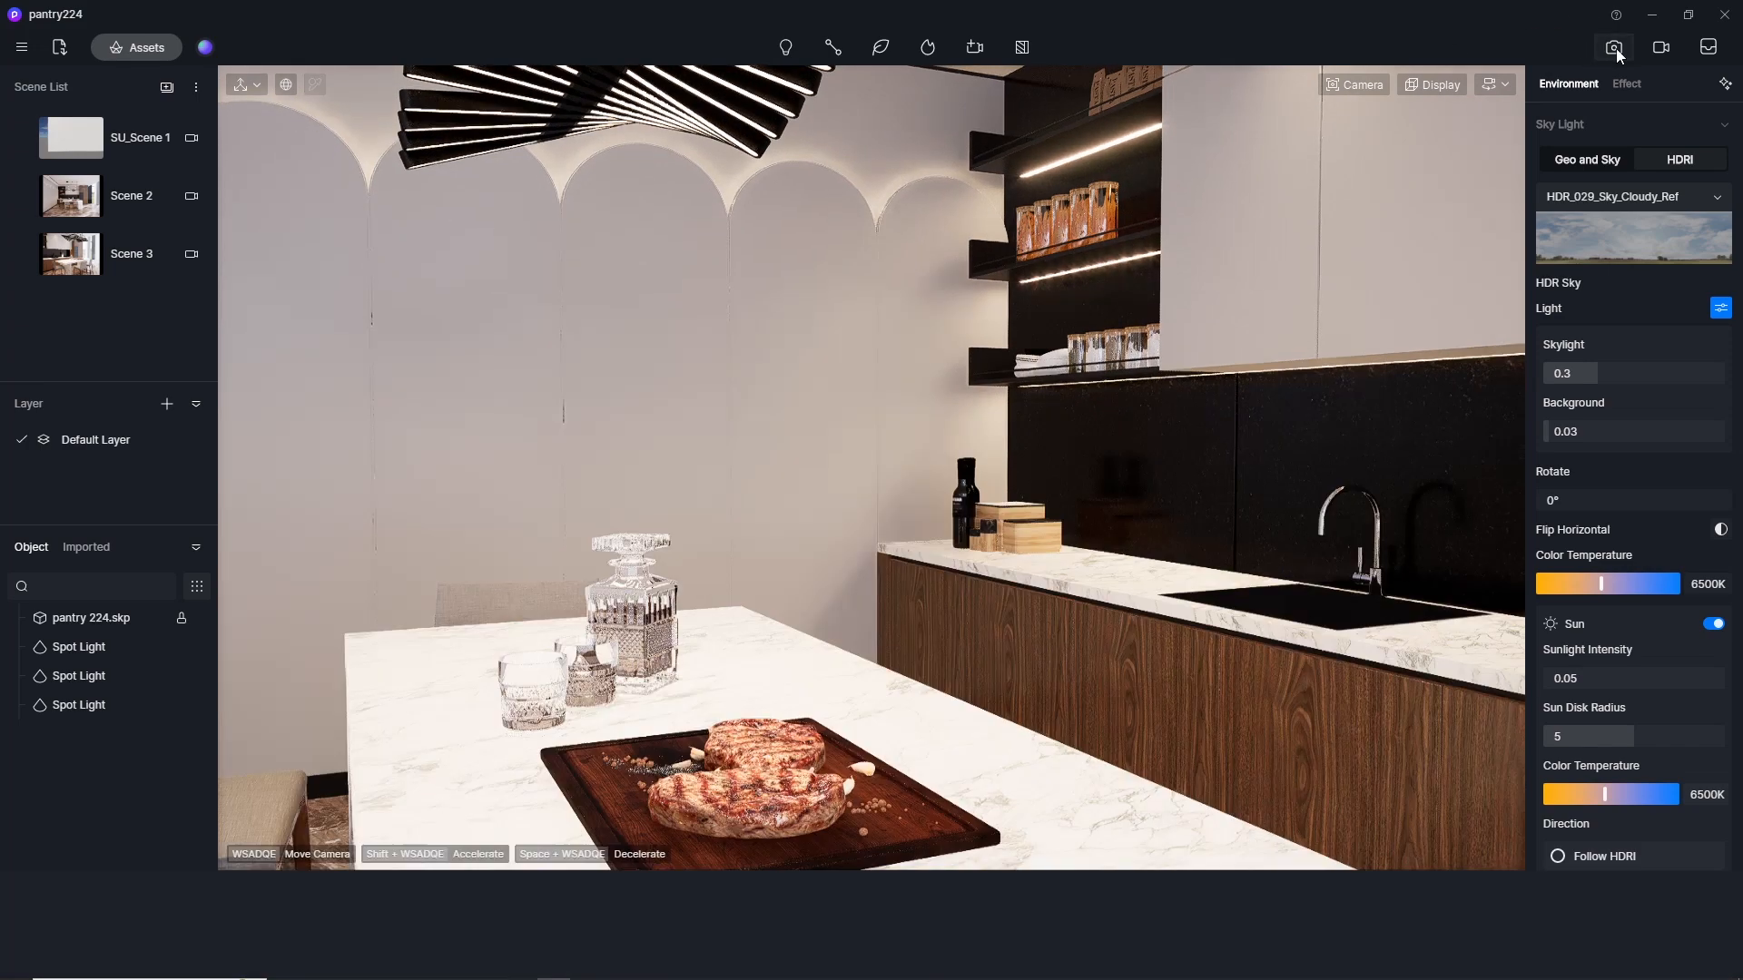
Step: Enter image render mode, show the rule-of-thirds composition grid, and set the aspect ratio to 1:1
click(1615, 48)
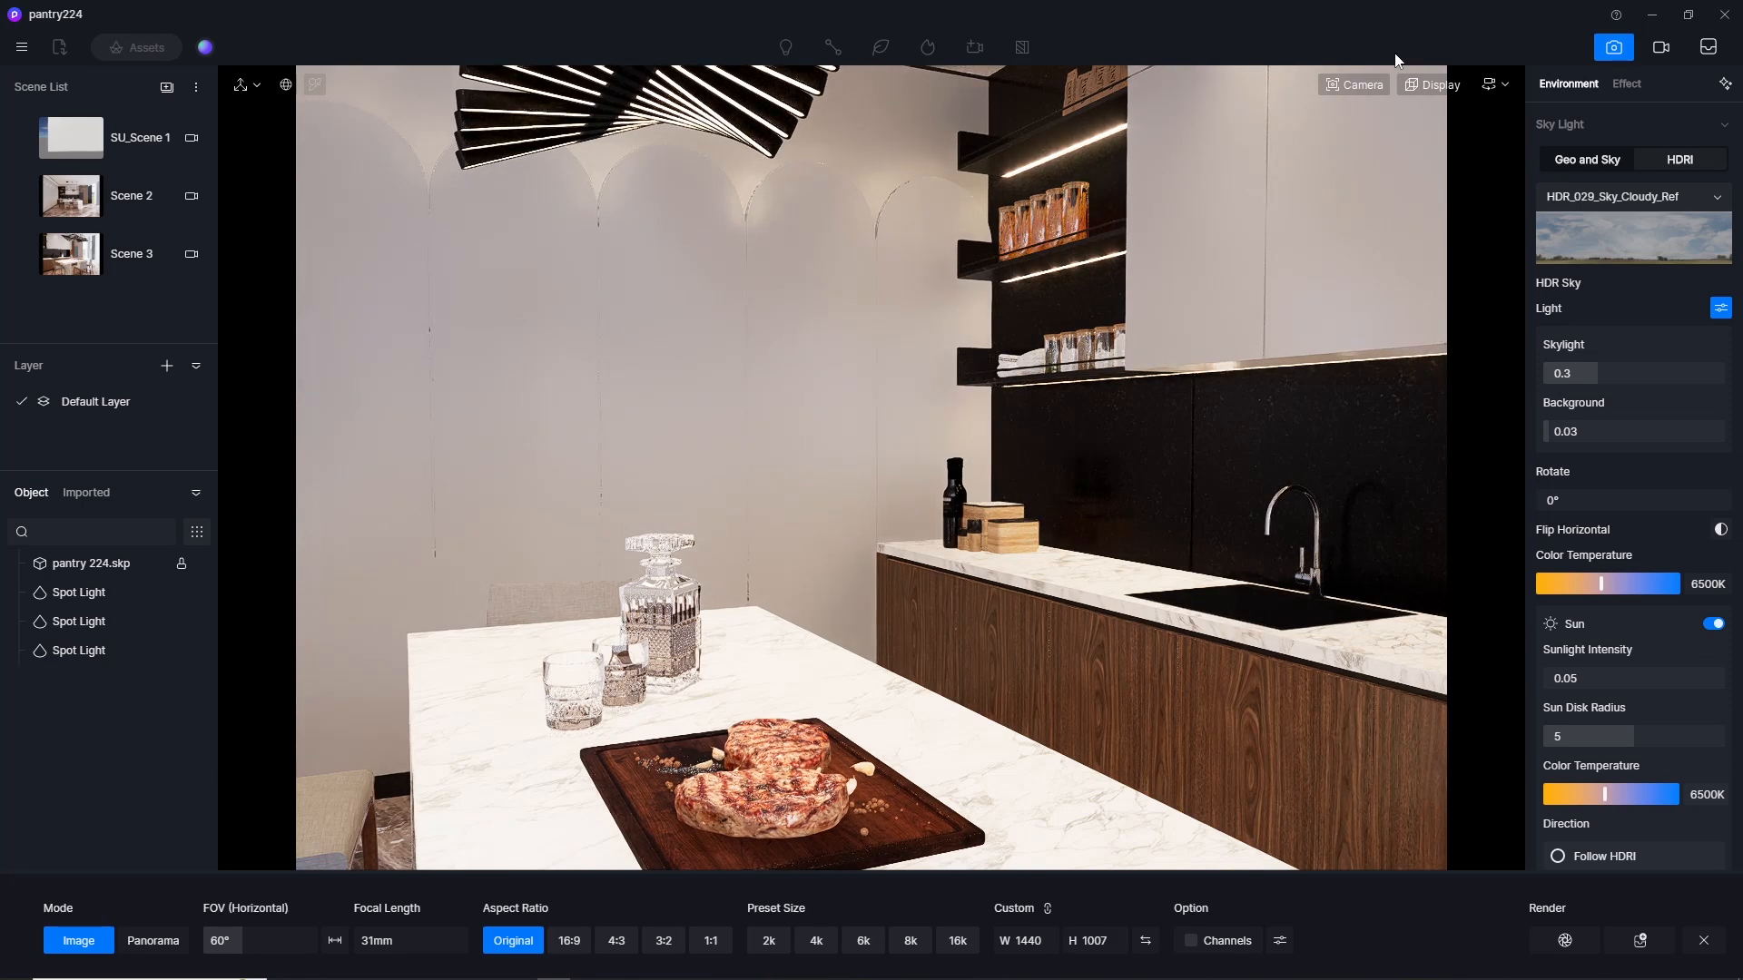
click(1432, 88)
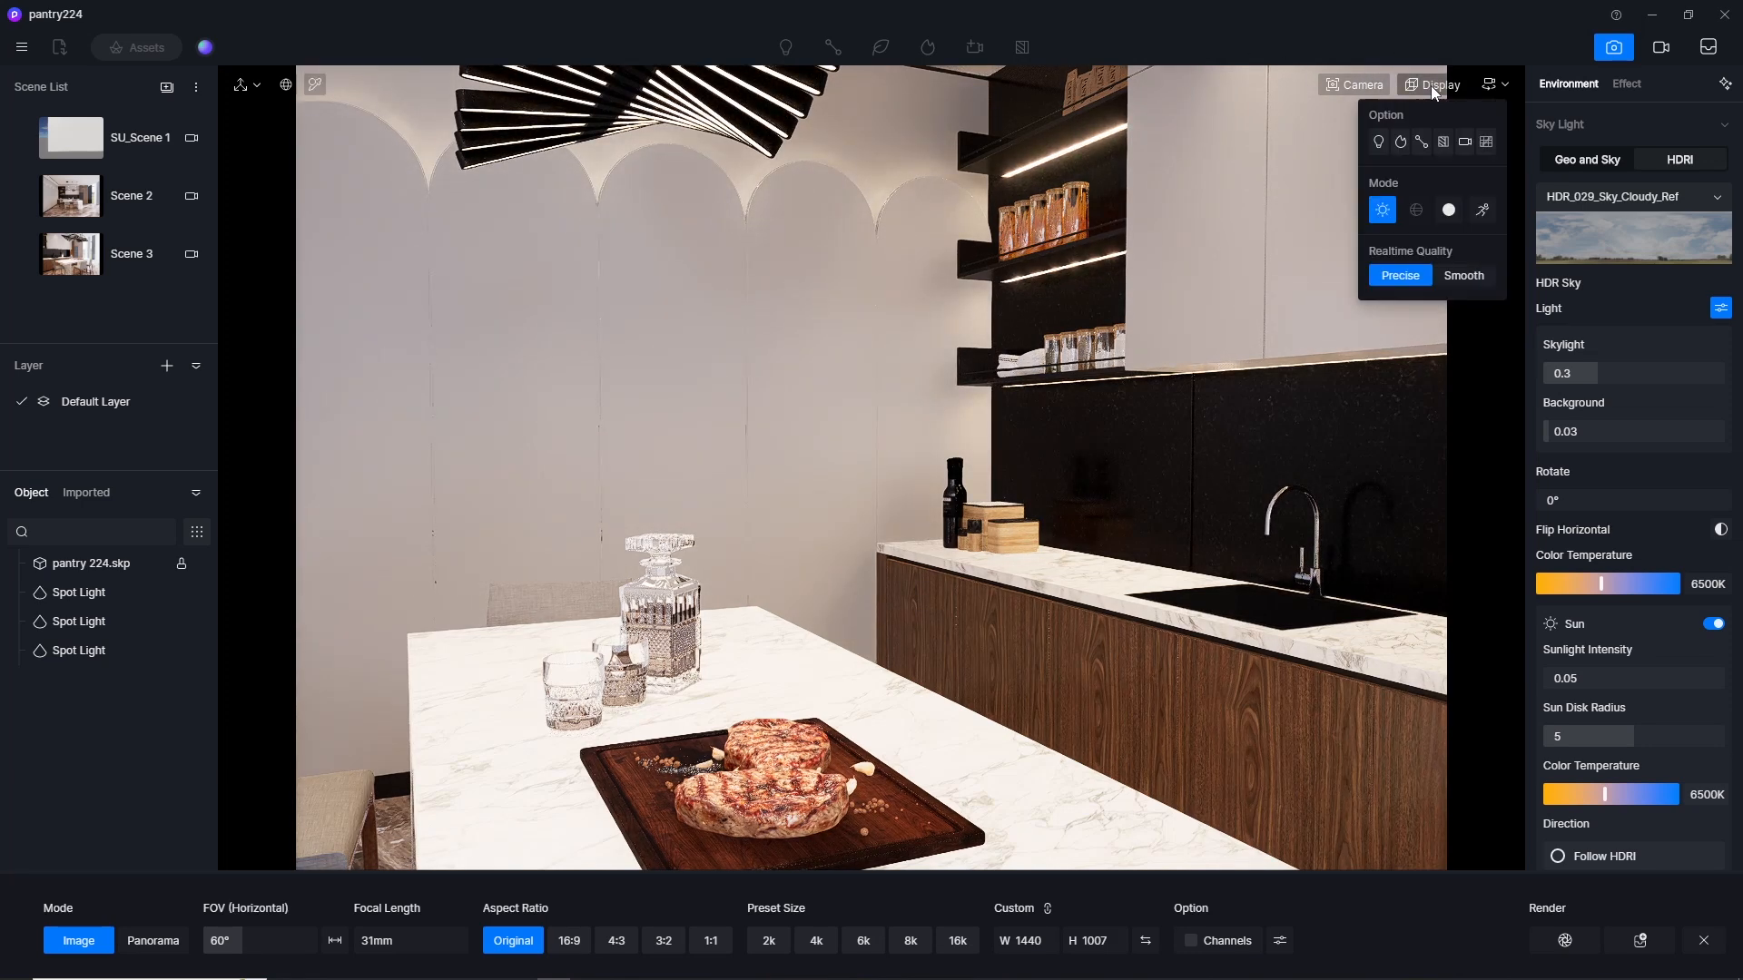
click(1483, 142)
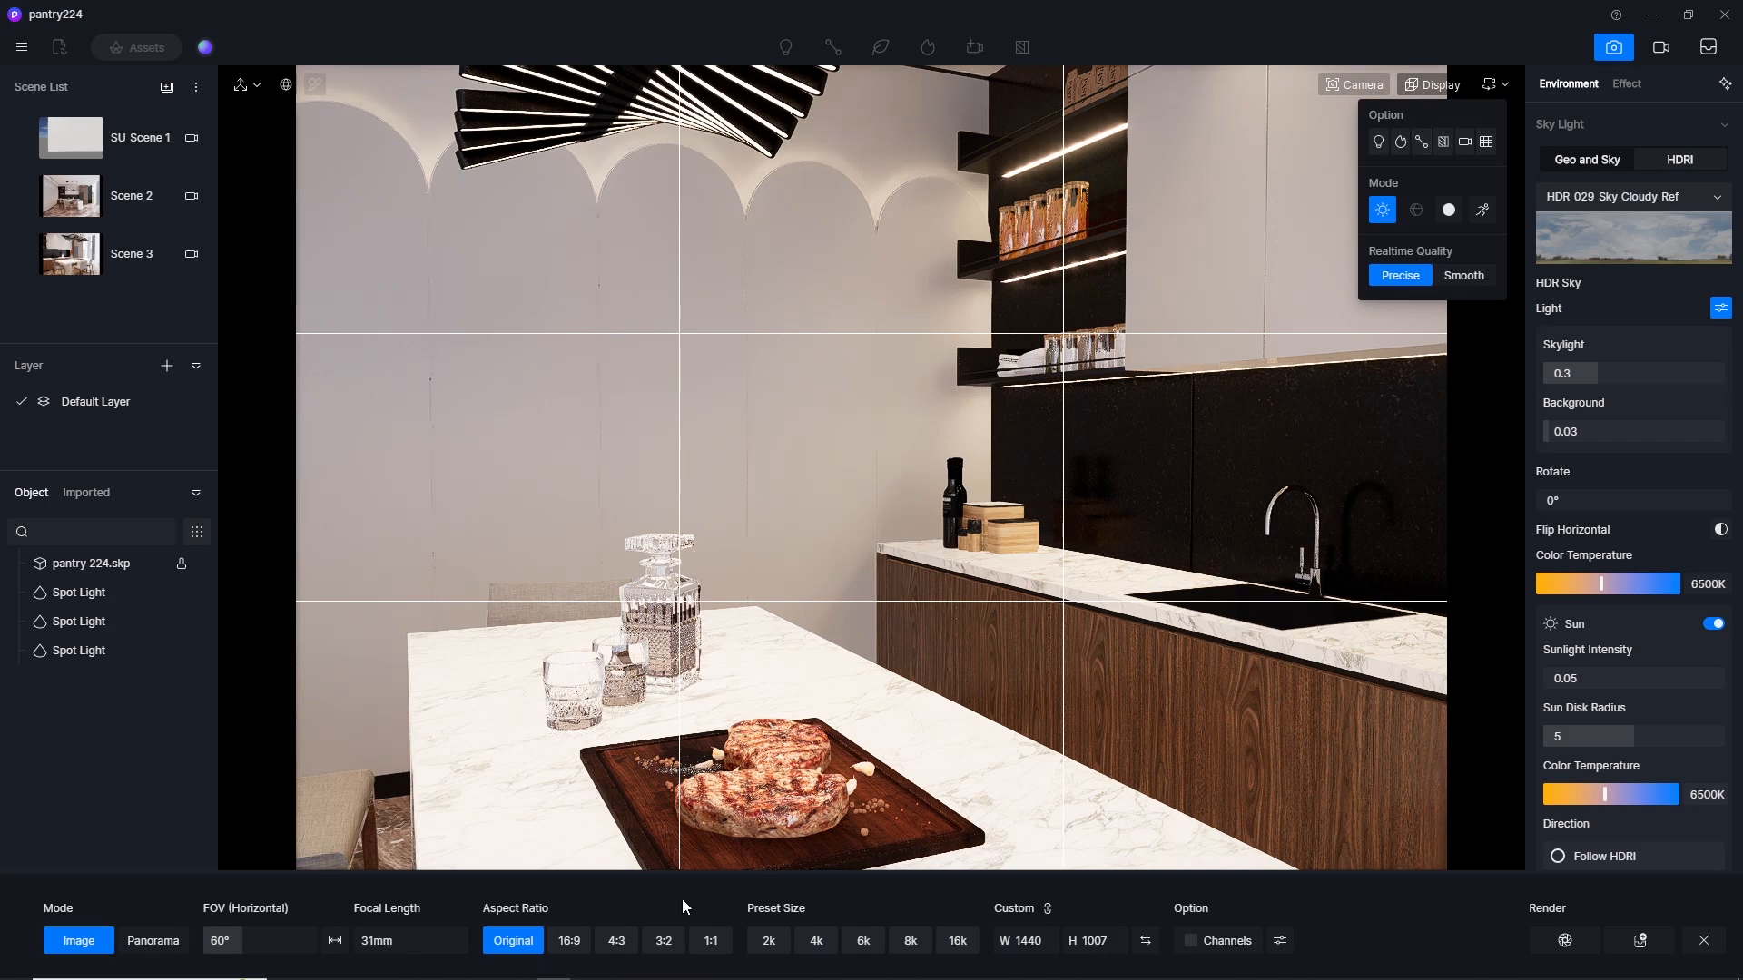
click(712, 941)
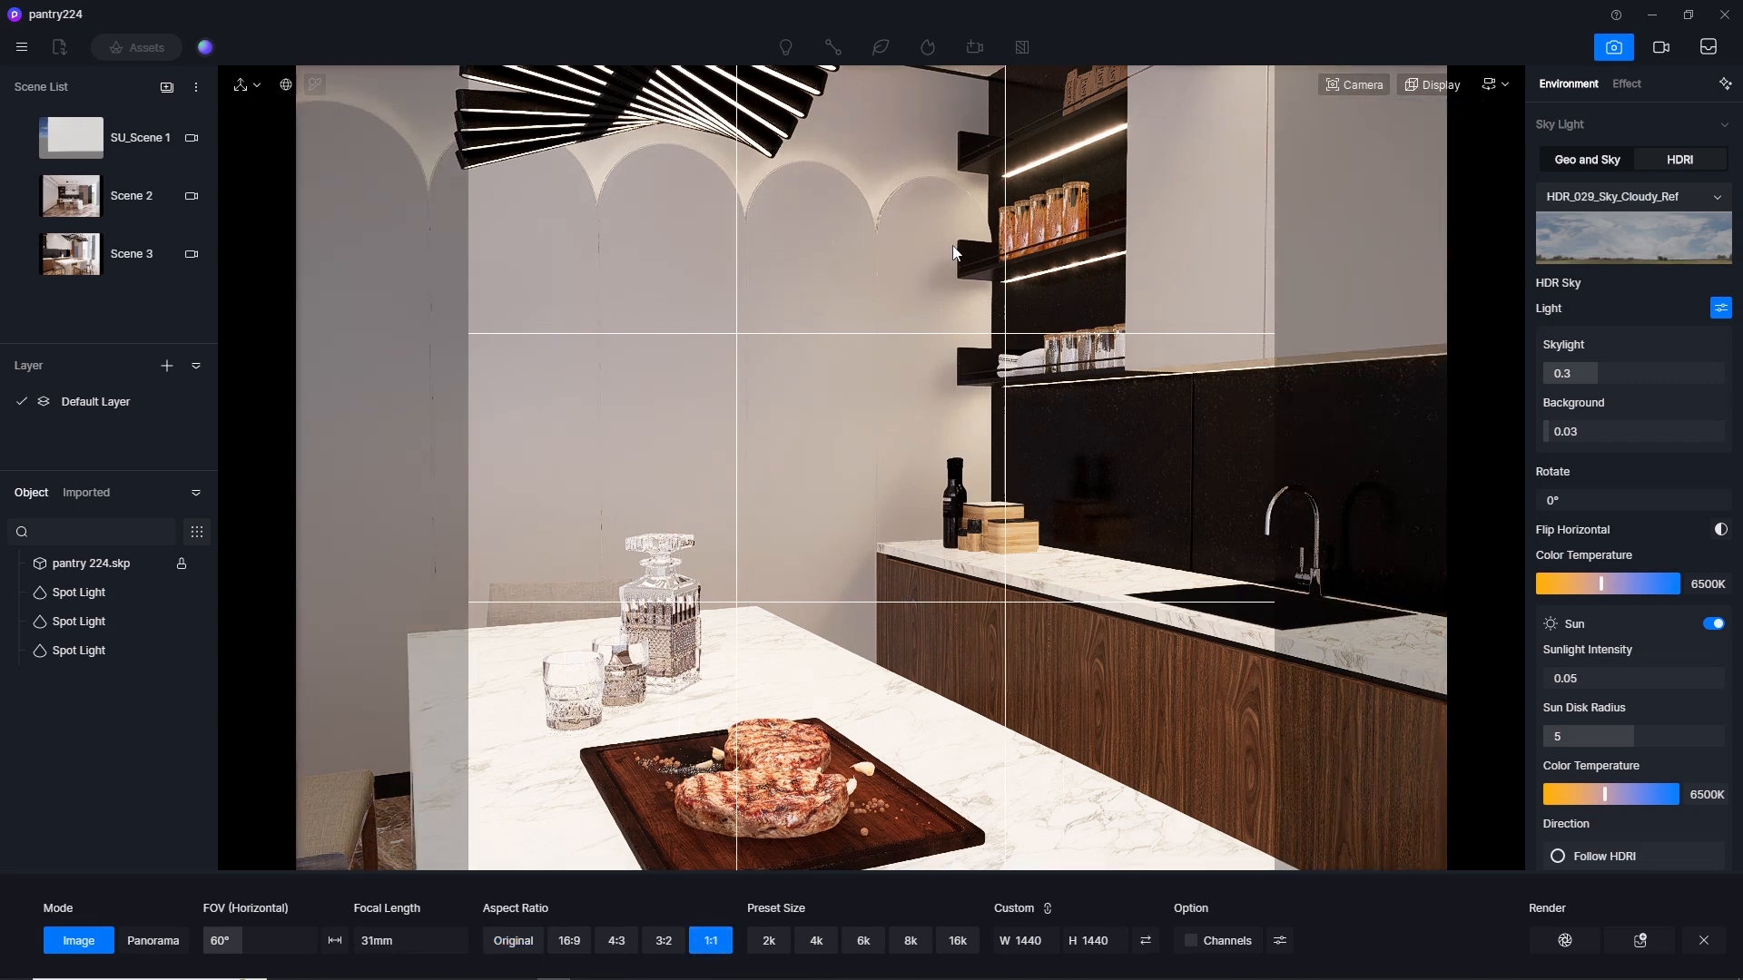
Step: Adjust the camera's distance, tilt and height to fit the pendant light, shelves and island top inside the square frame
key(a)
key(s)
key(w)
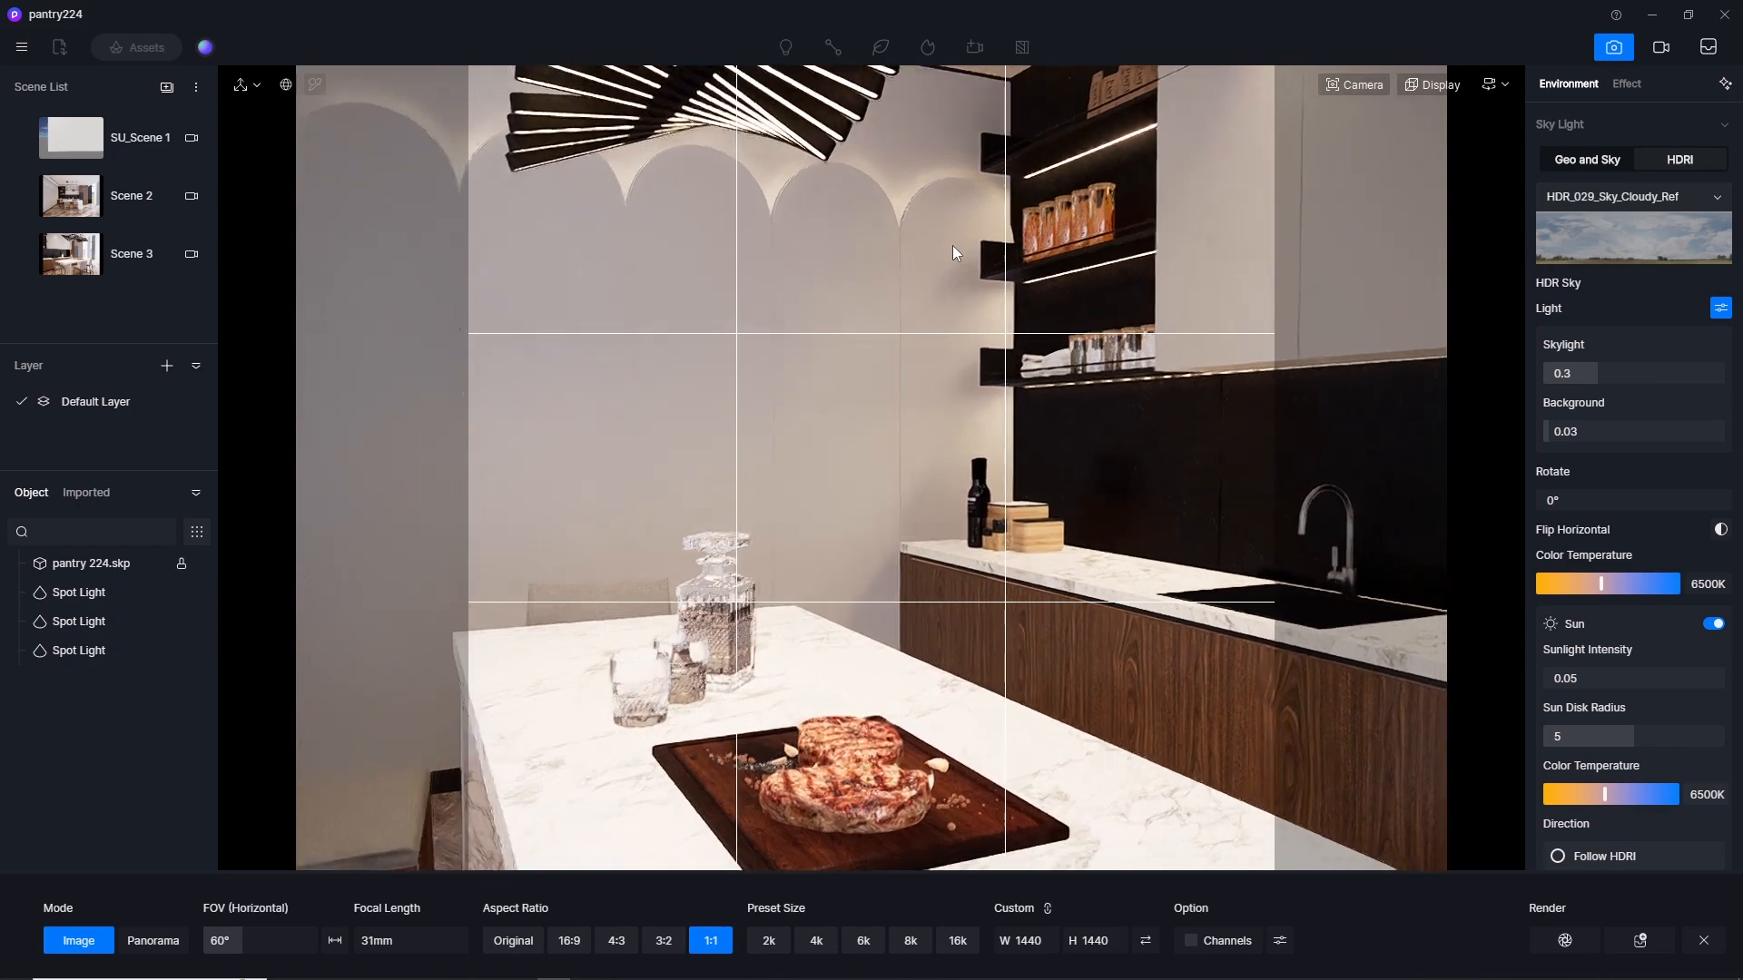
key(w)
key(s)
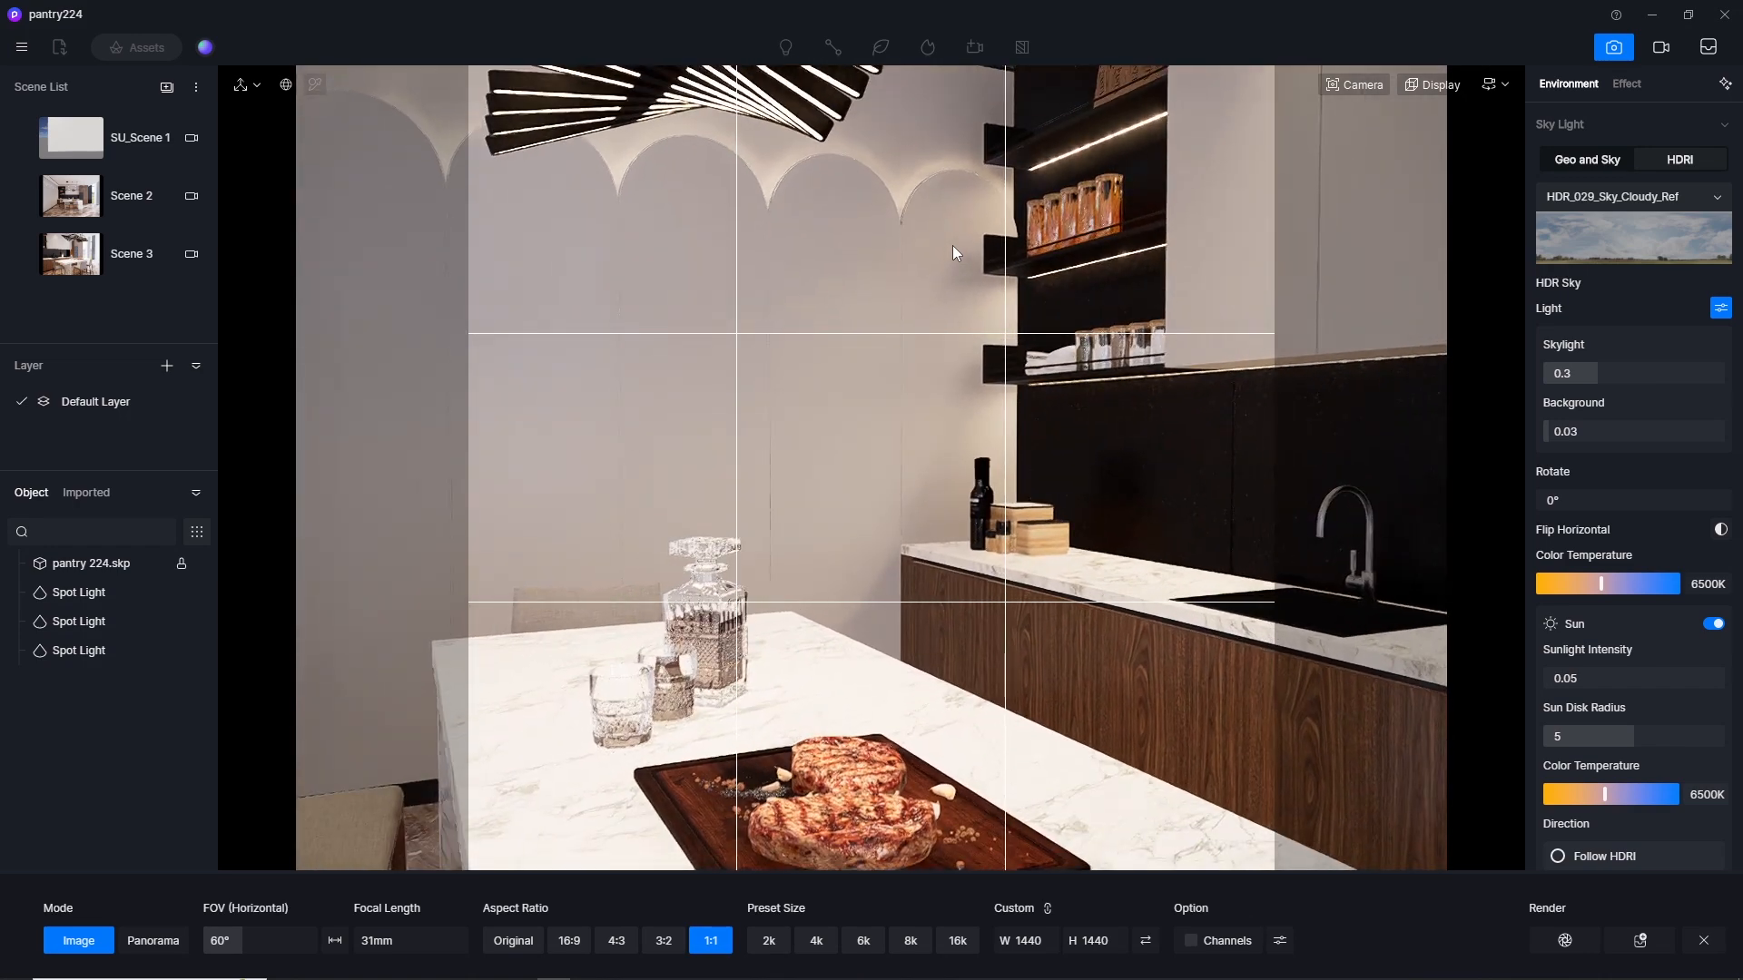
key(s)
middle_drag(799, 113, 798, 132)
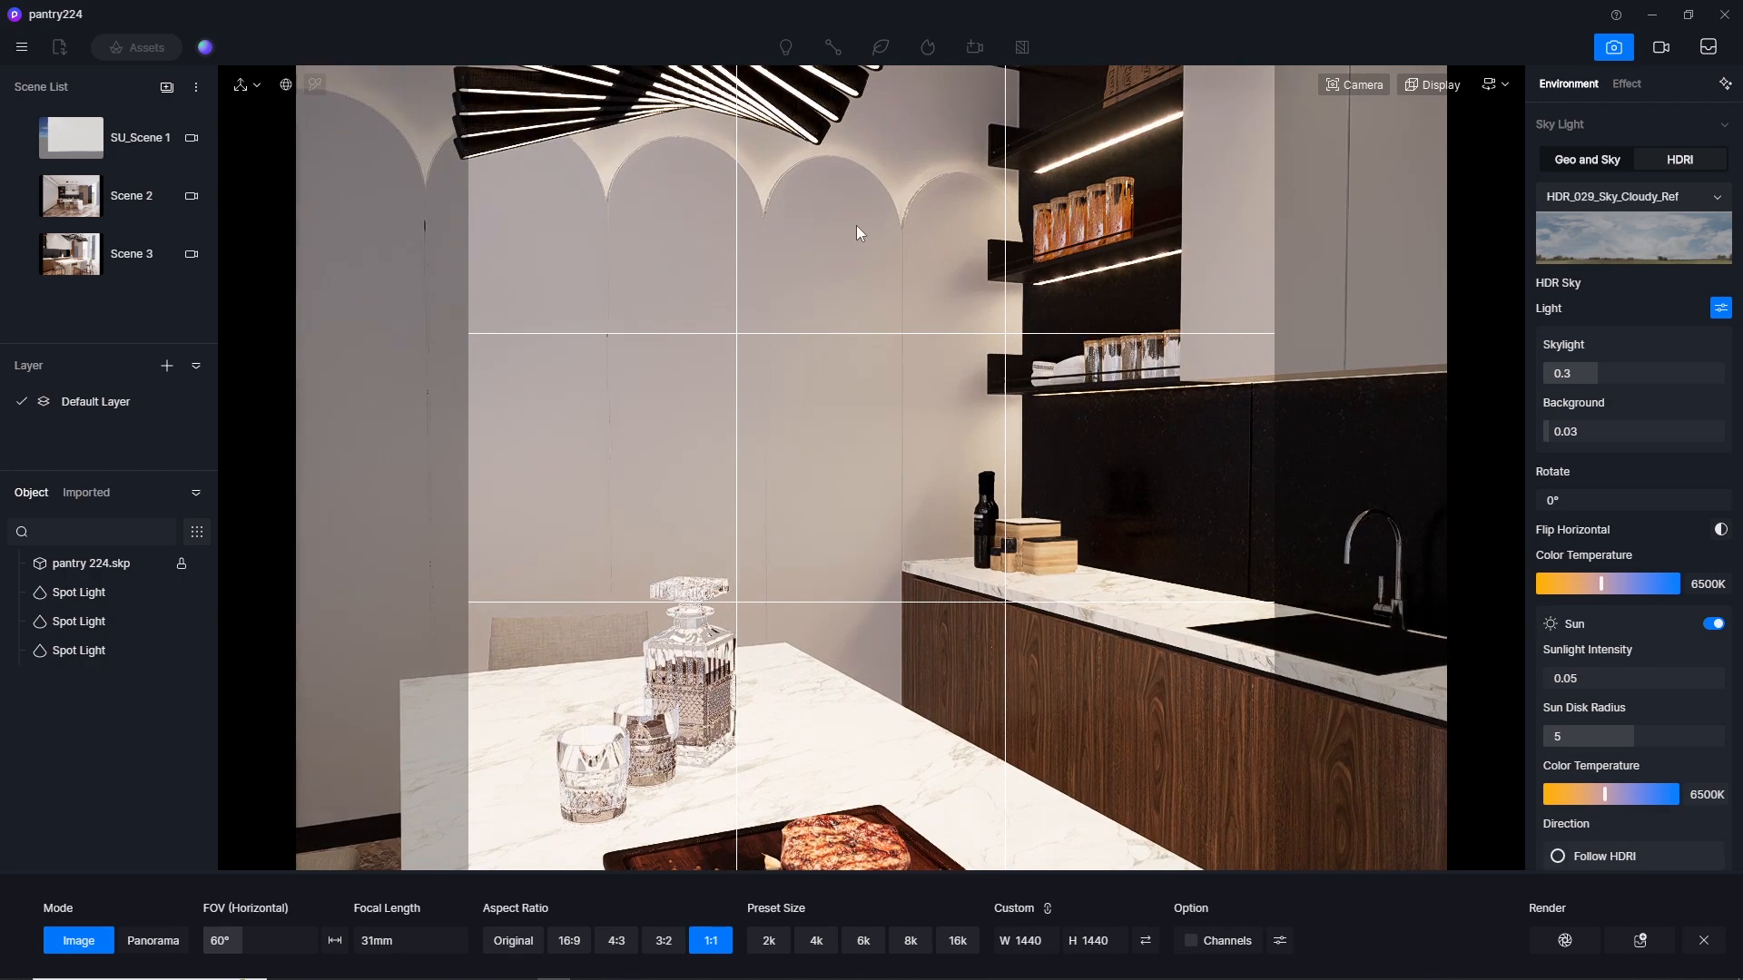
key(e)
key(e)
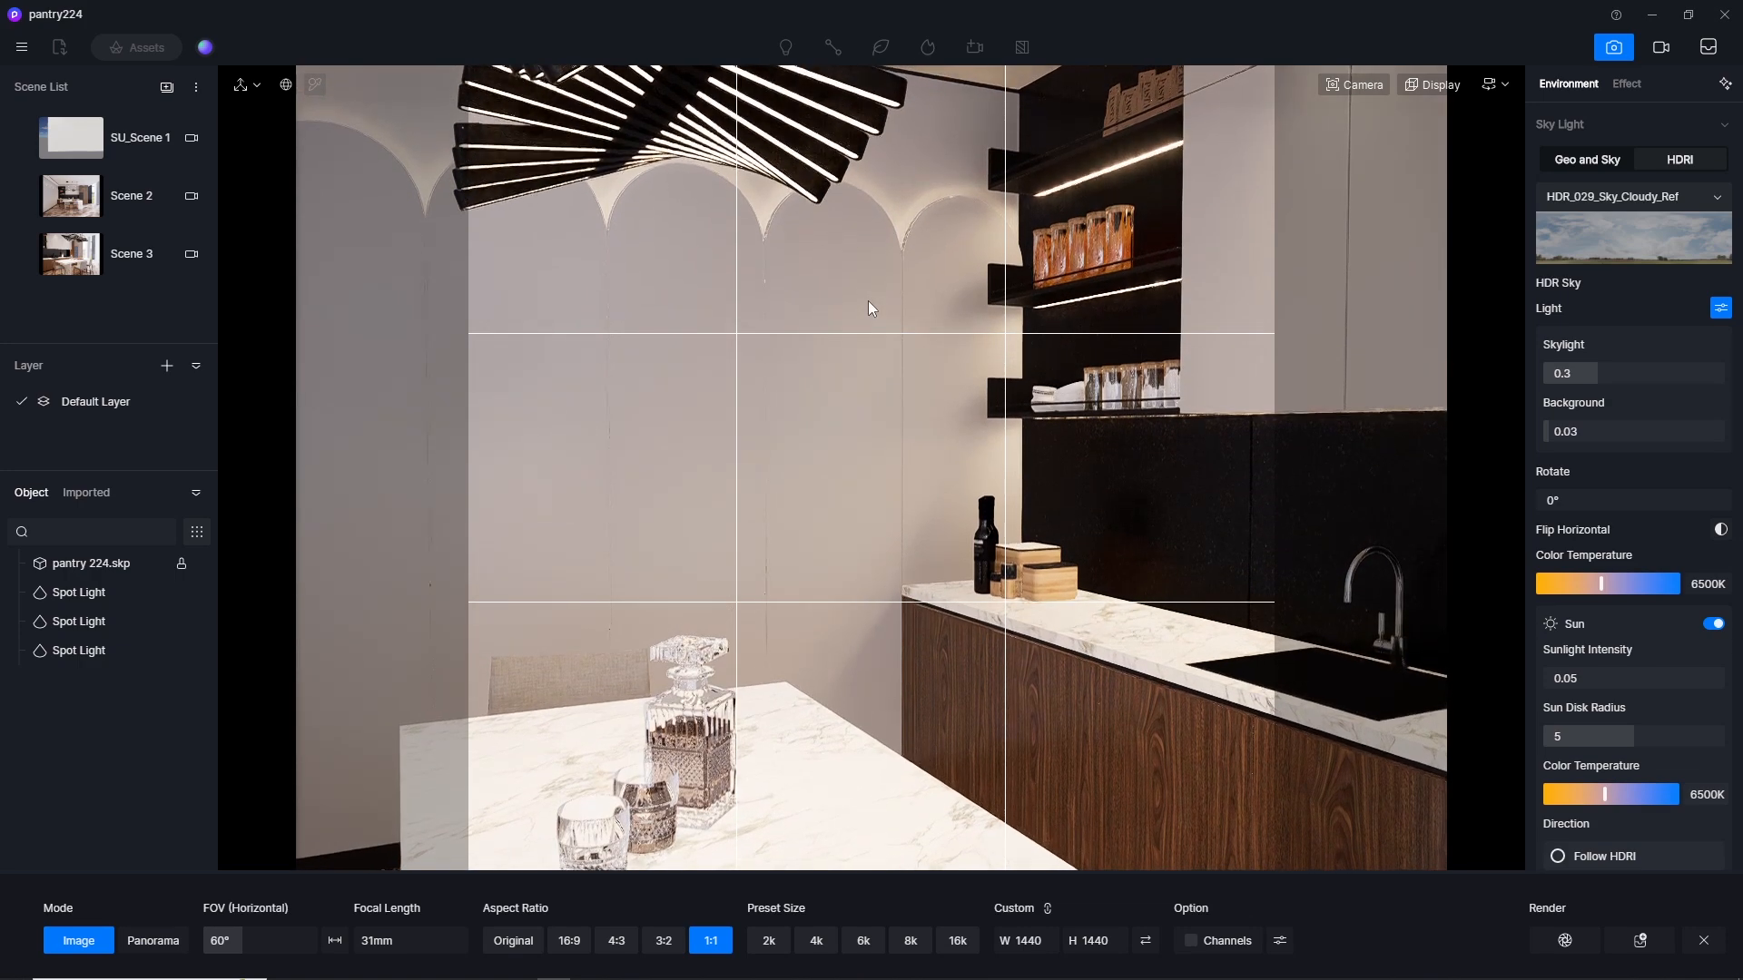
key(q)
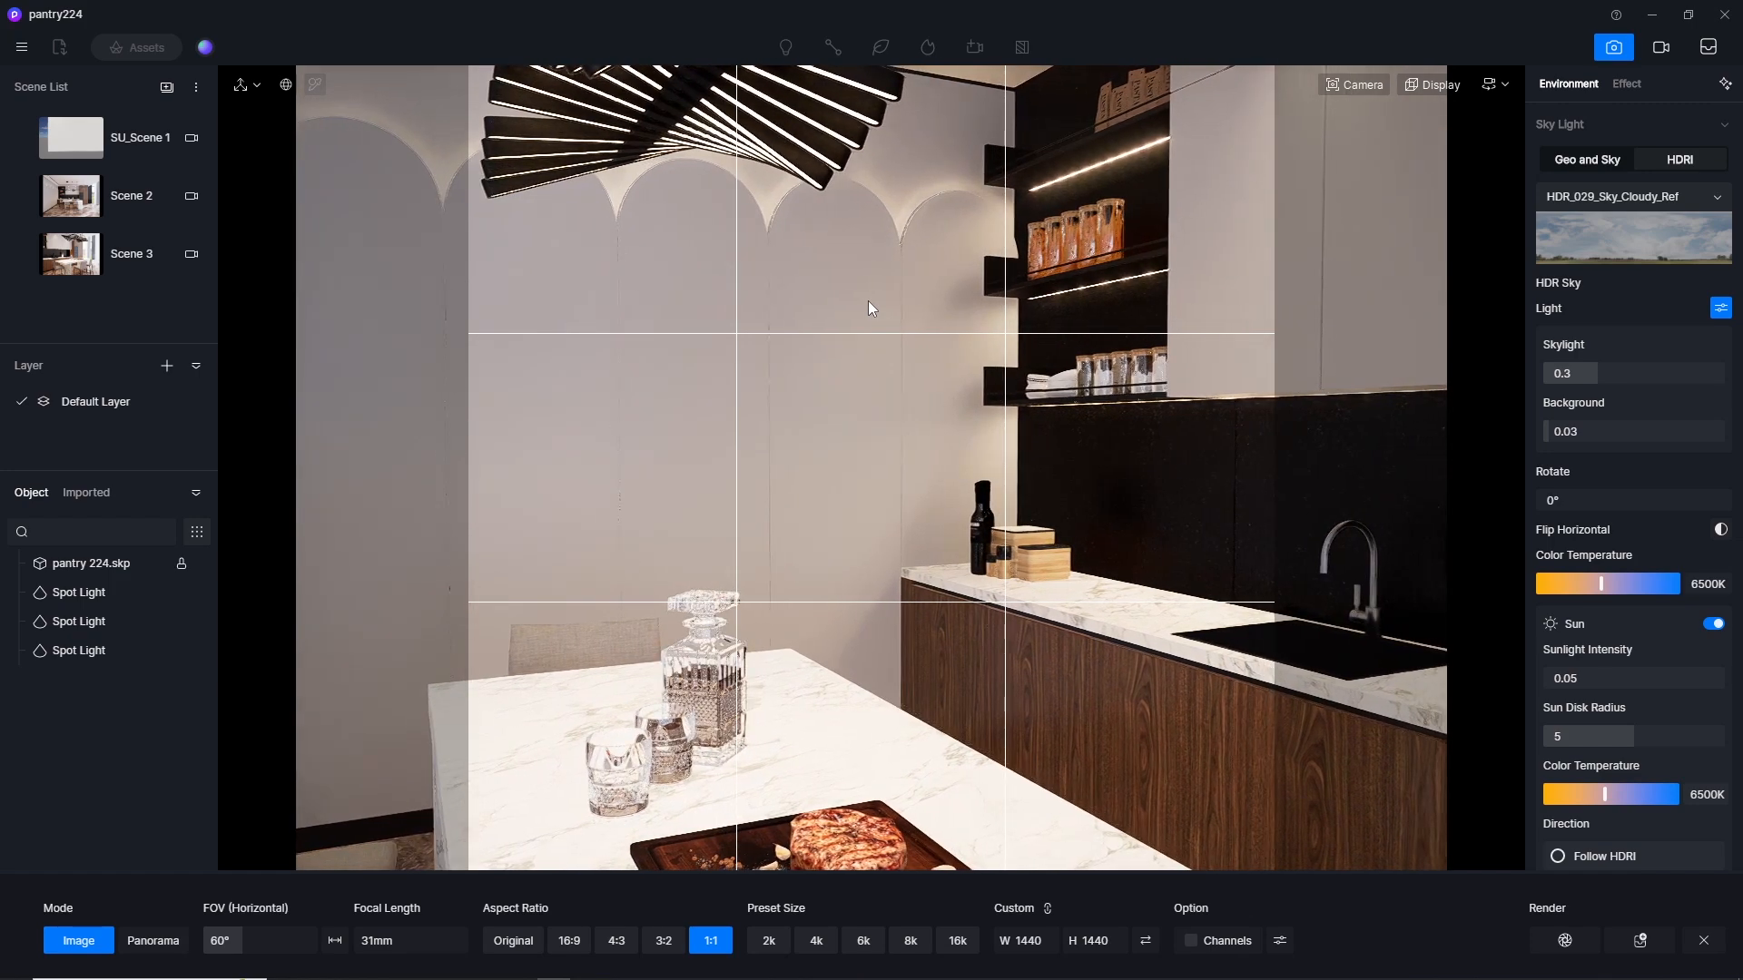
Step: Shift the camera sideways to align the wall corner beside the shelves with the grid's right-hand vertical line
key(d)
key(a)
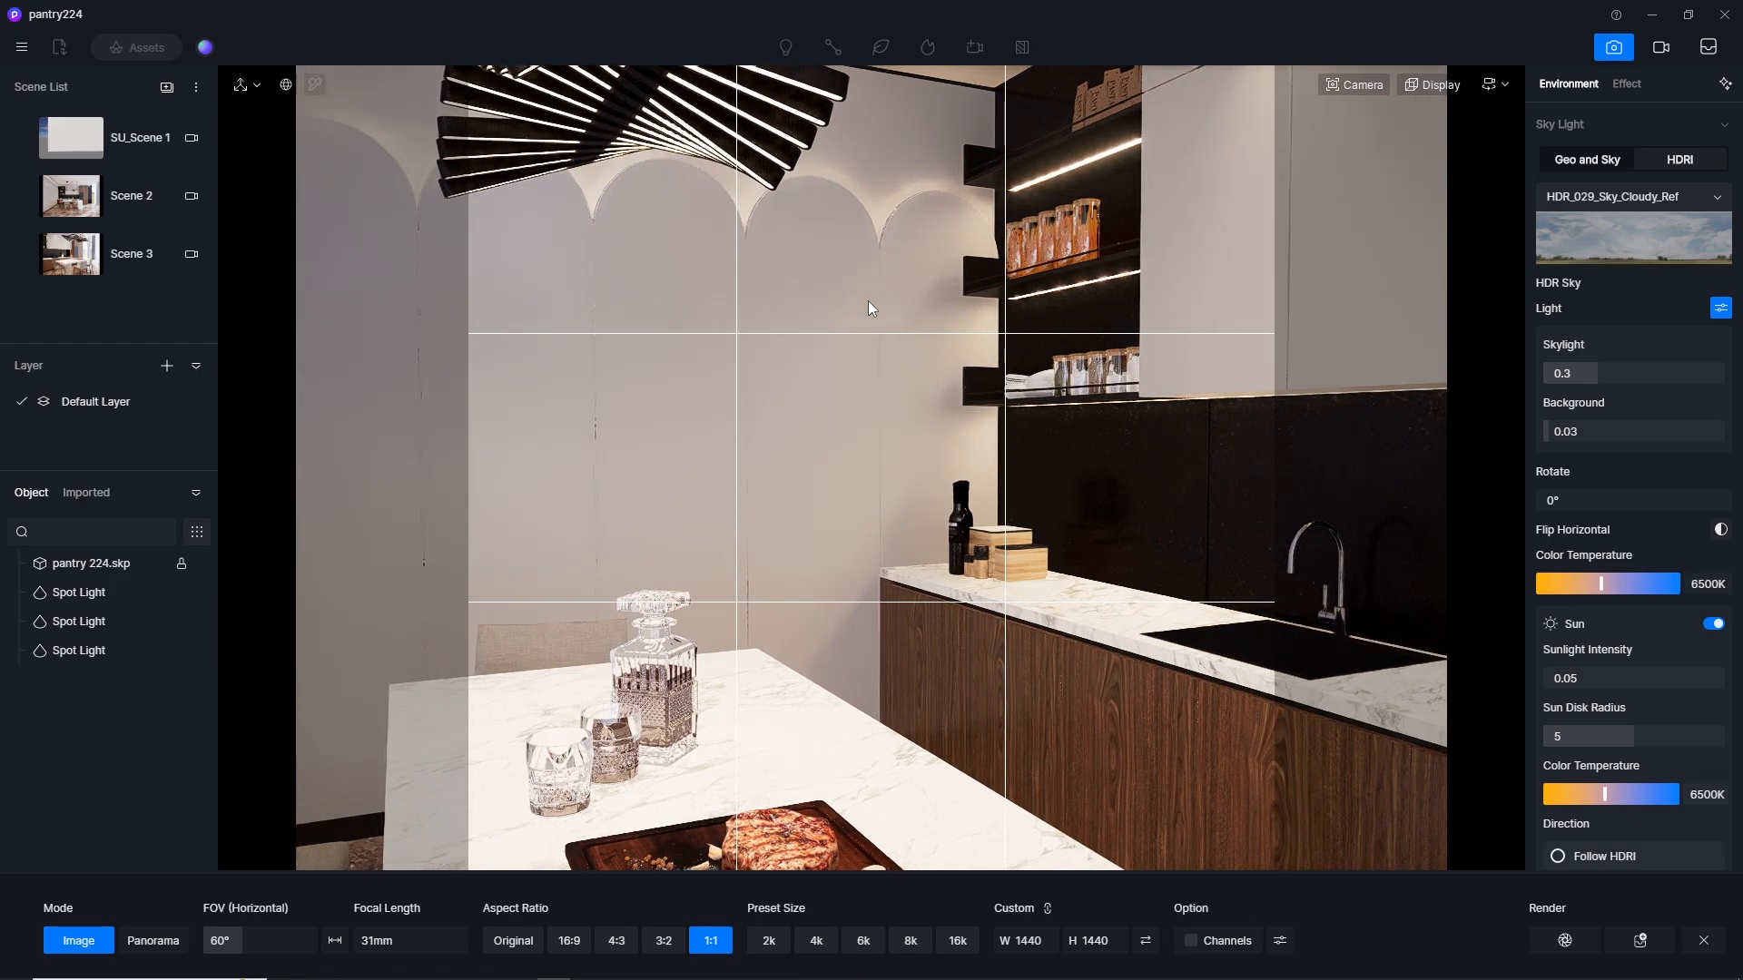
key(a)
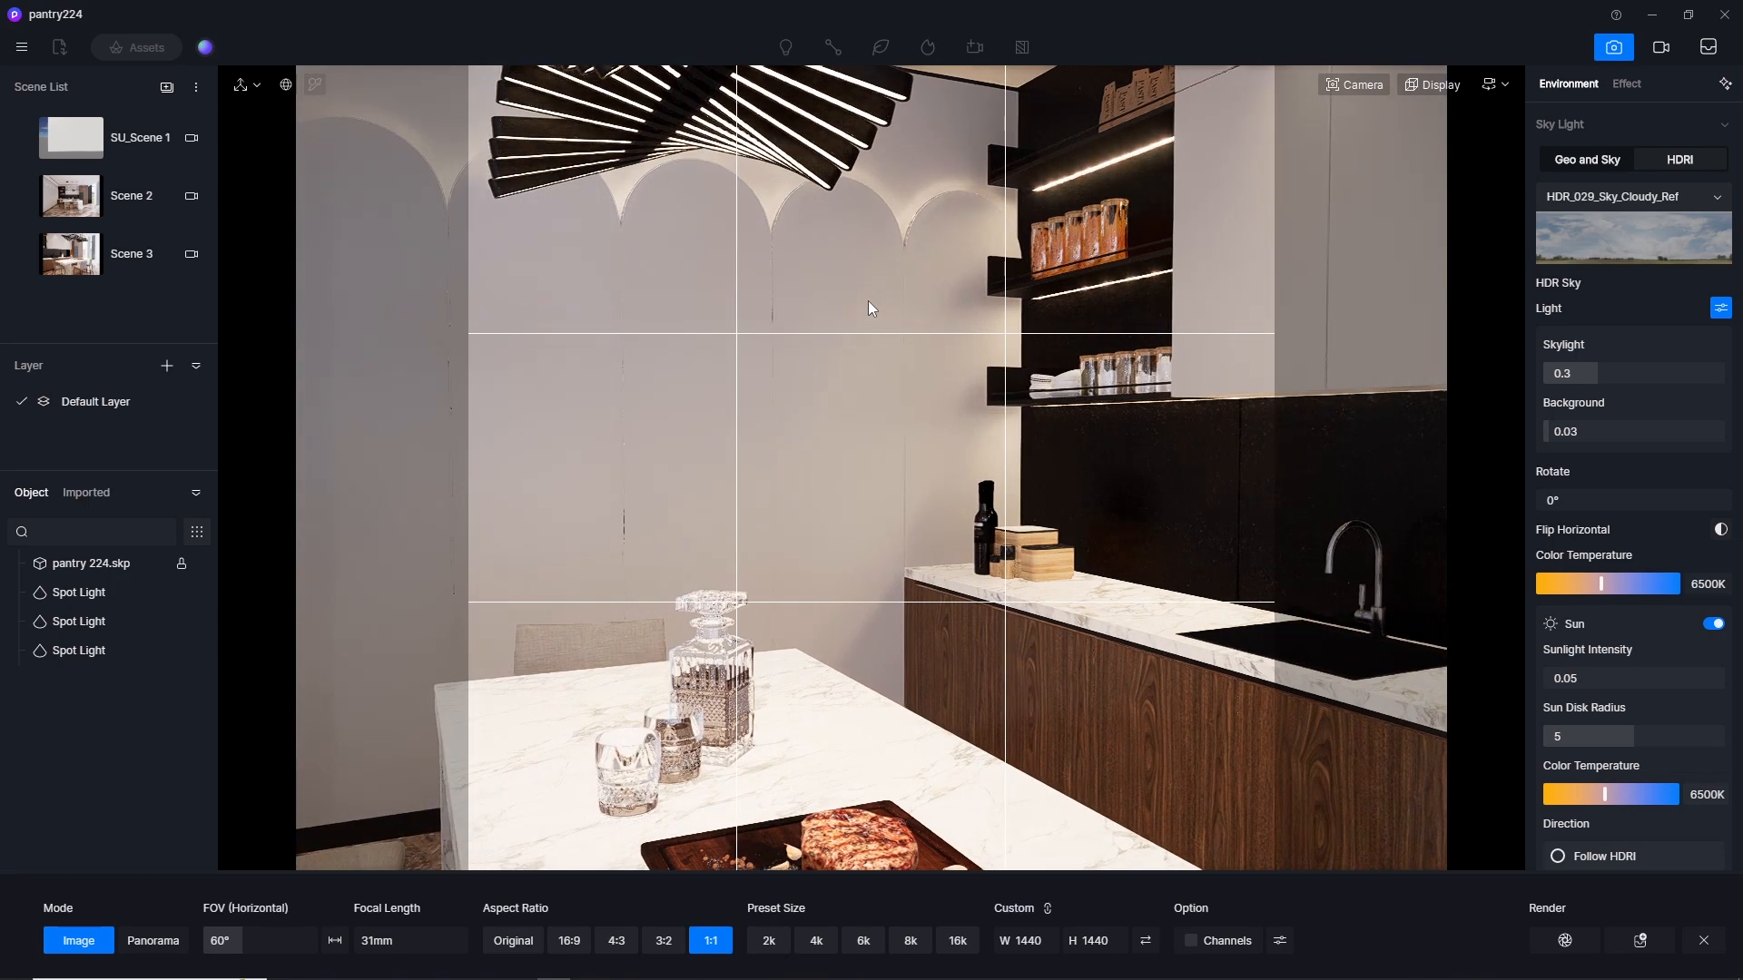
key(d)
key(a)
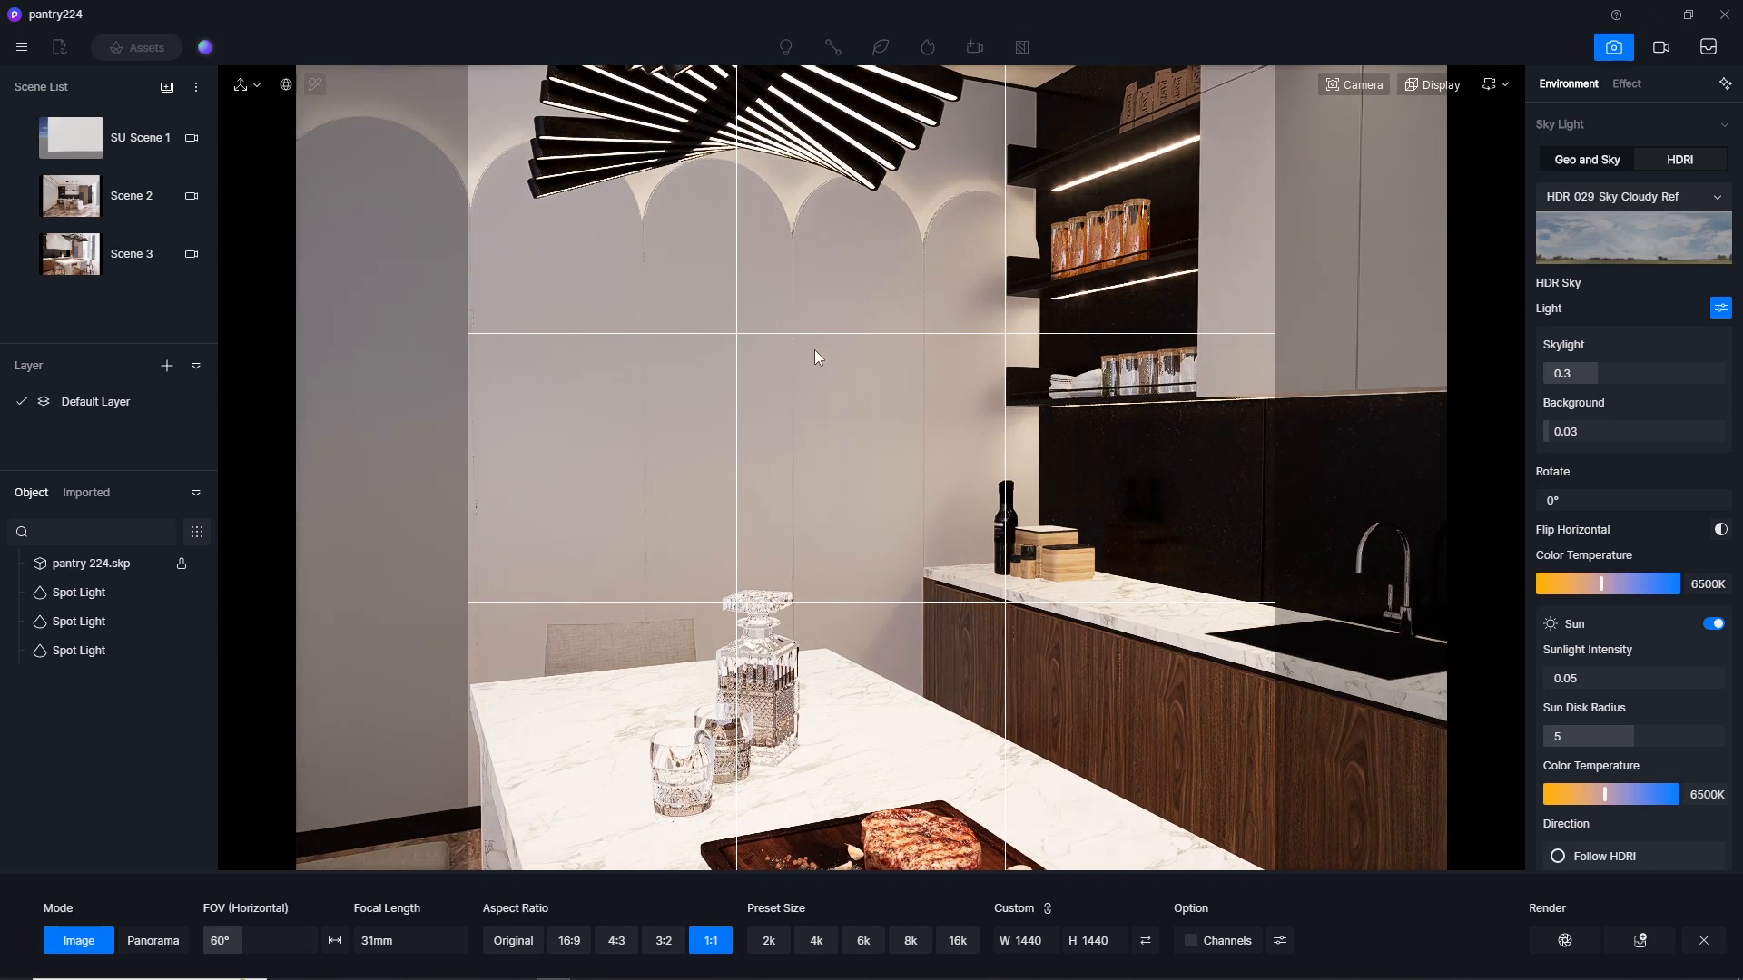
key(d)
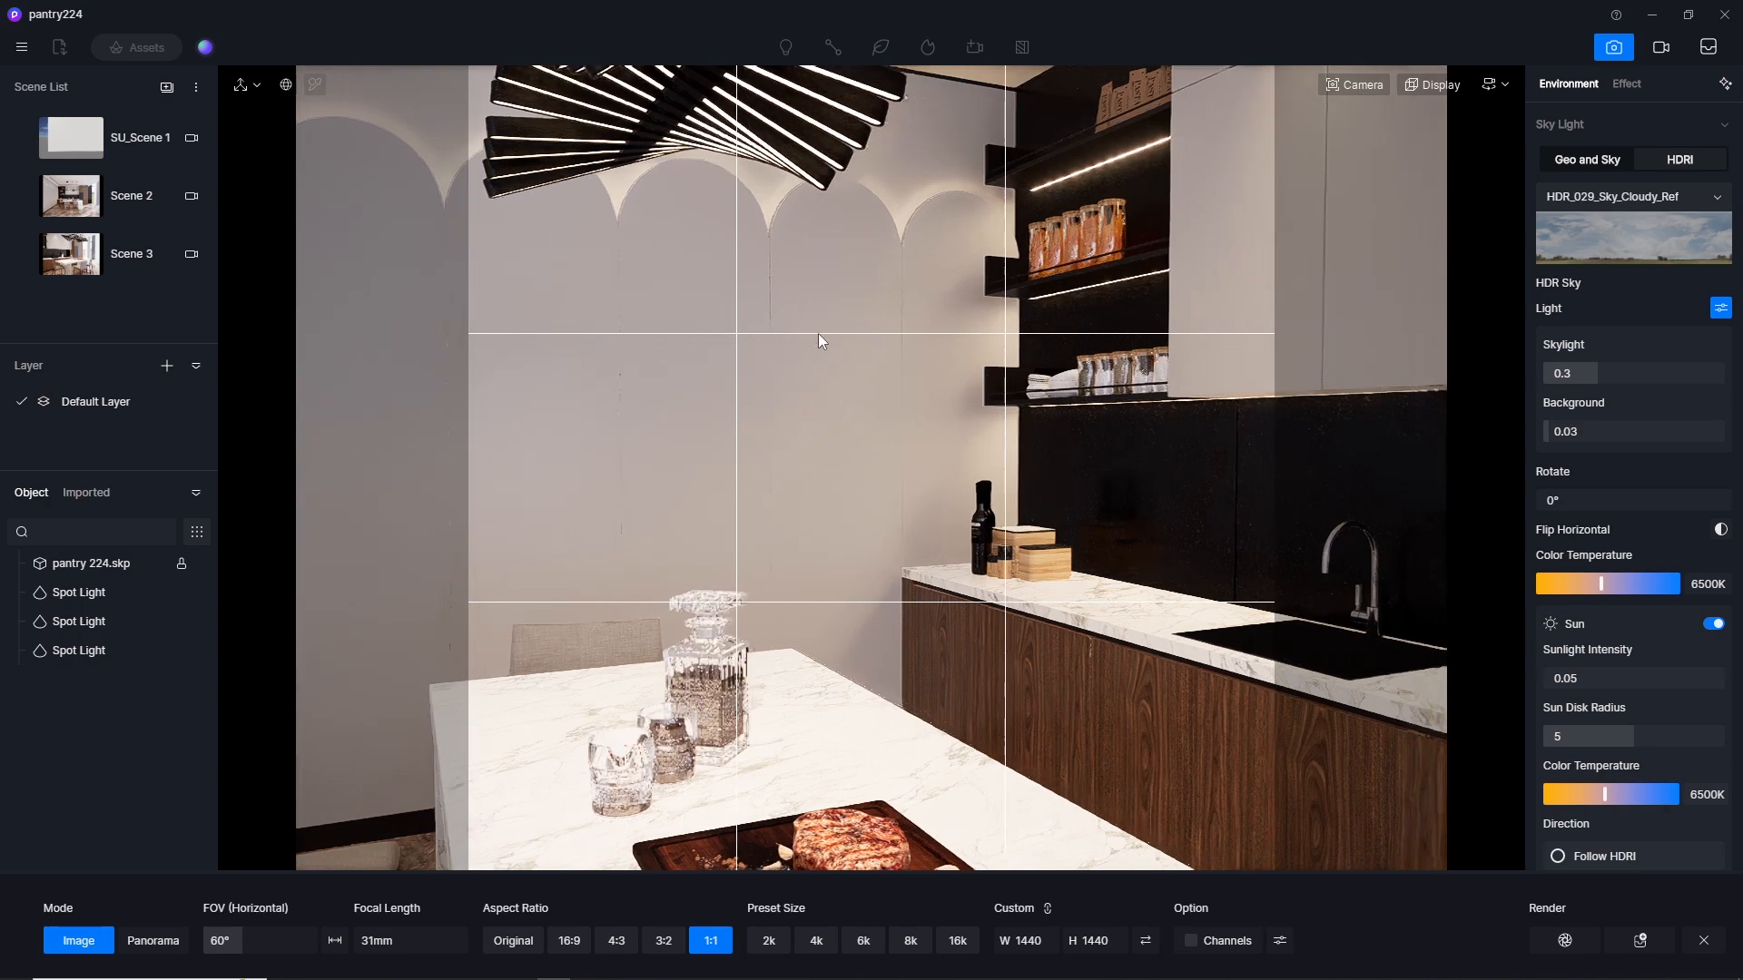
key(a)
Step: Move and turn the camera to center the dark shelves between the grid's vertical lines, with the island in the foreground
right_drag(811, 361, 1140, 421)
key(d)
key(d)
key(a)
key(a)
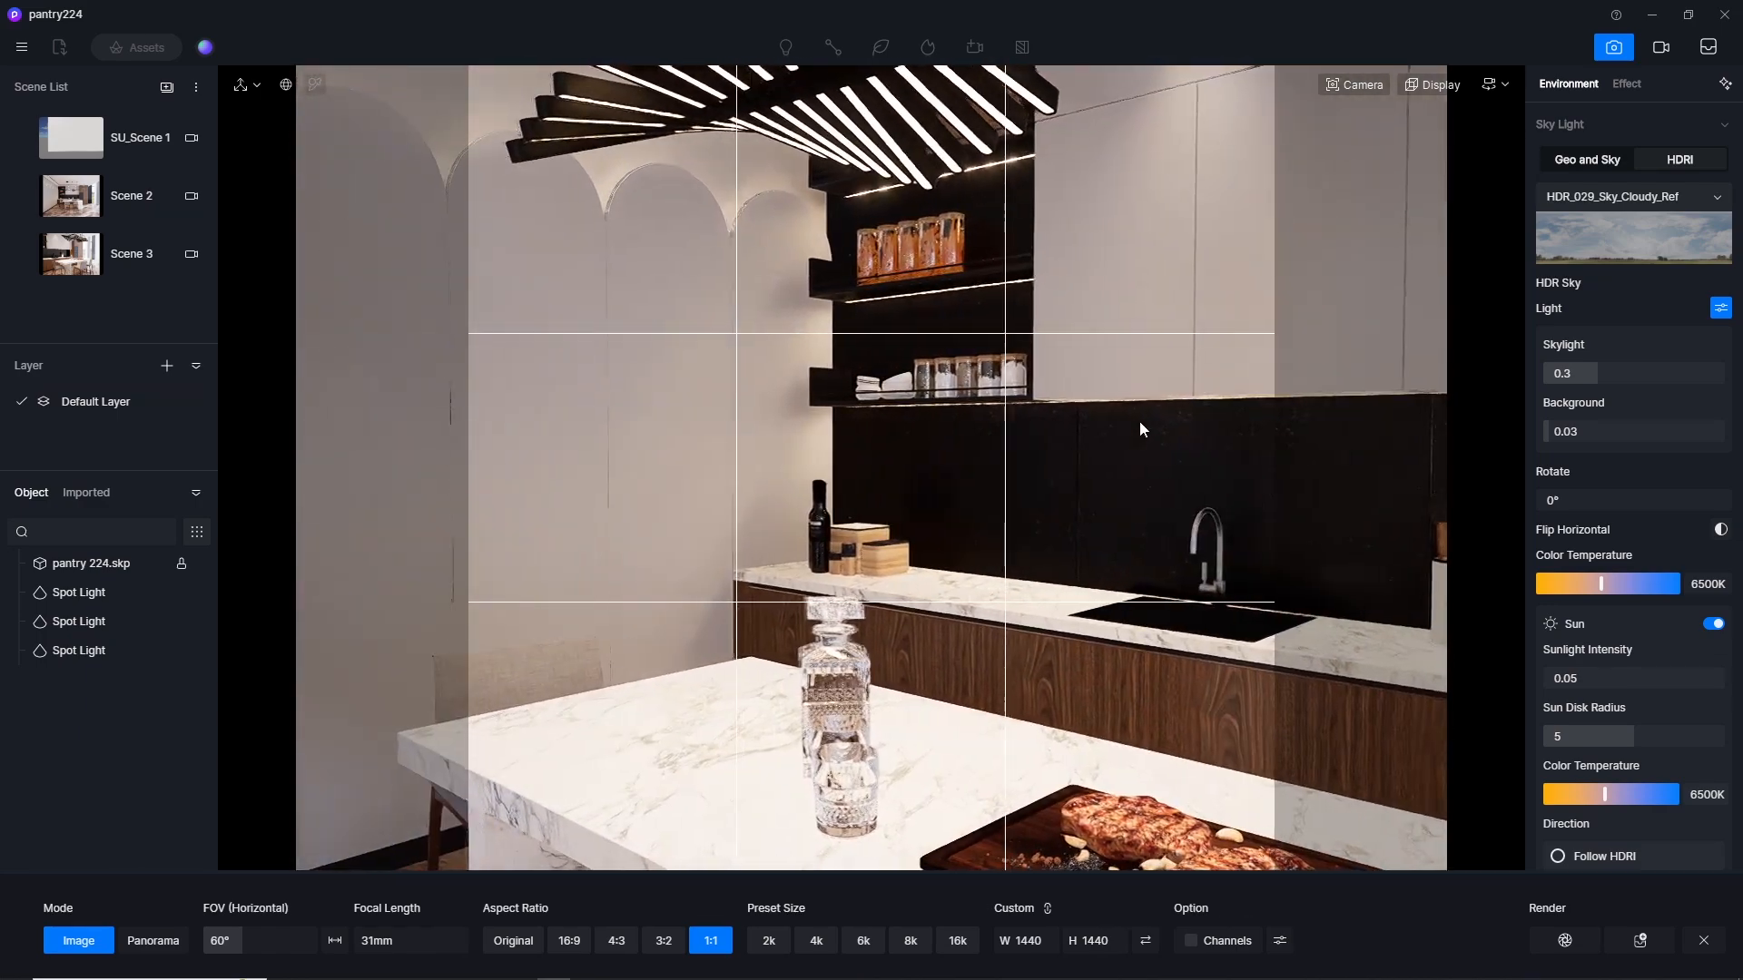
key(a)
right_drag(966, 430, 1124, 407)
key(a)
key(a)
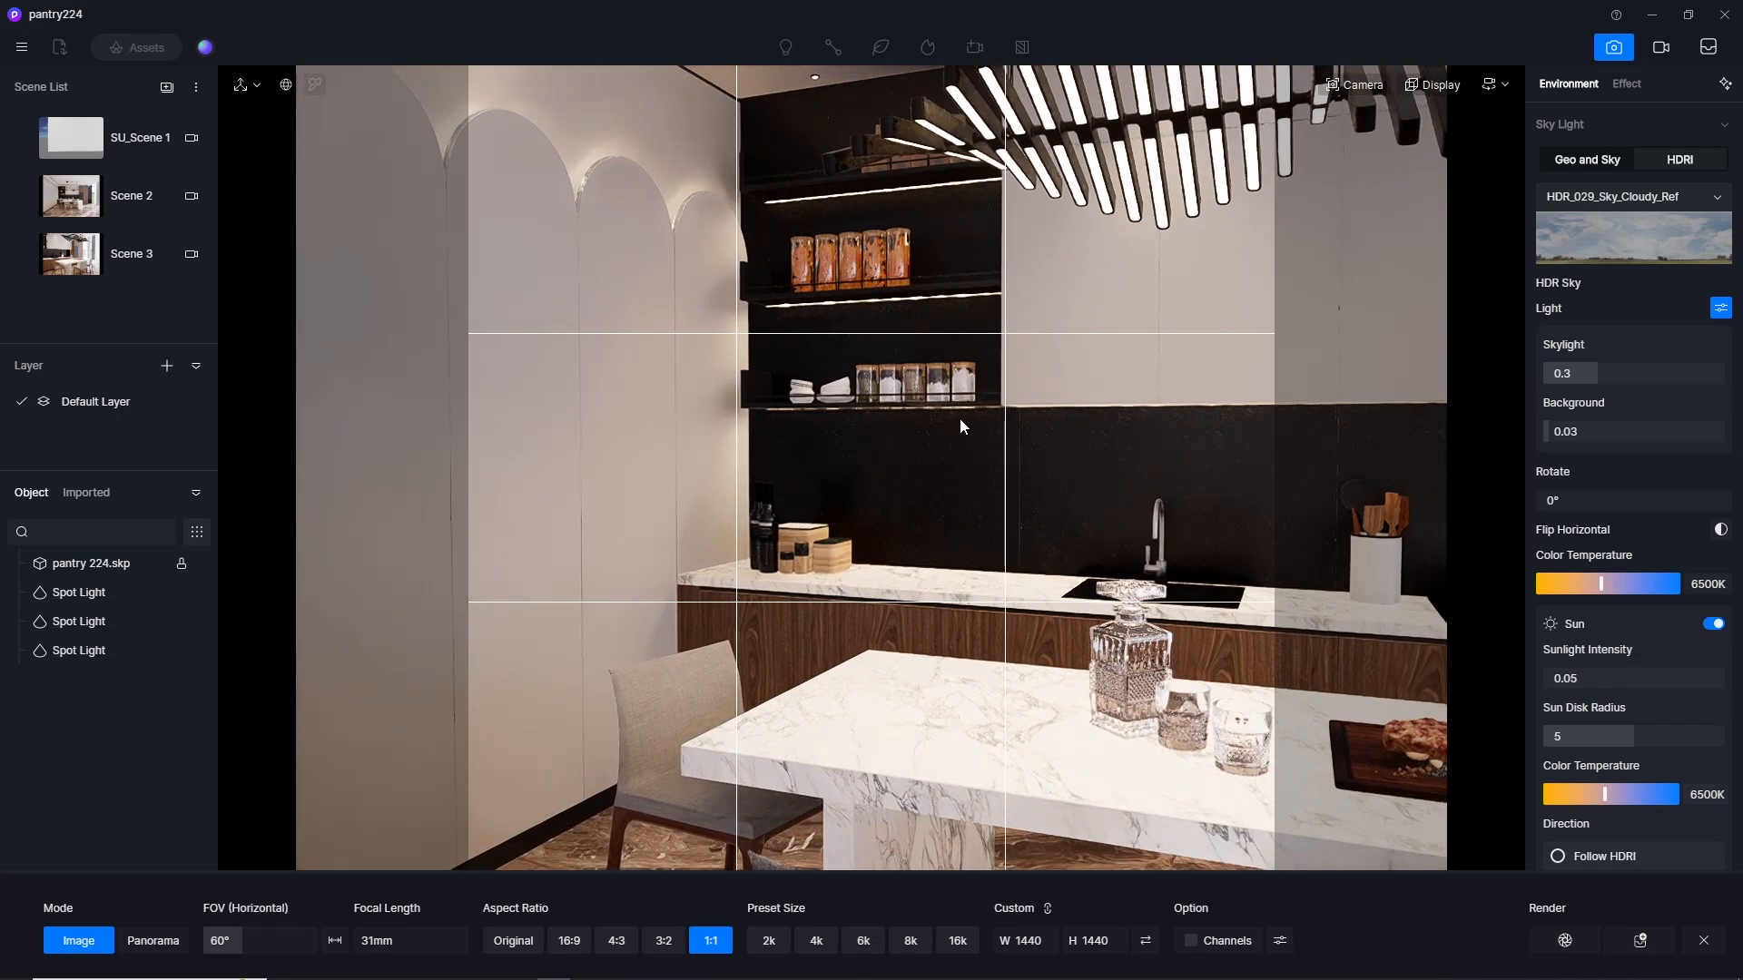
Step: Fine-tune the camera's distance and height to align the shelves and counter with the grid, and switch to two-point perspective
key(w)
key(s)
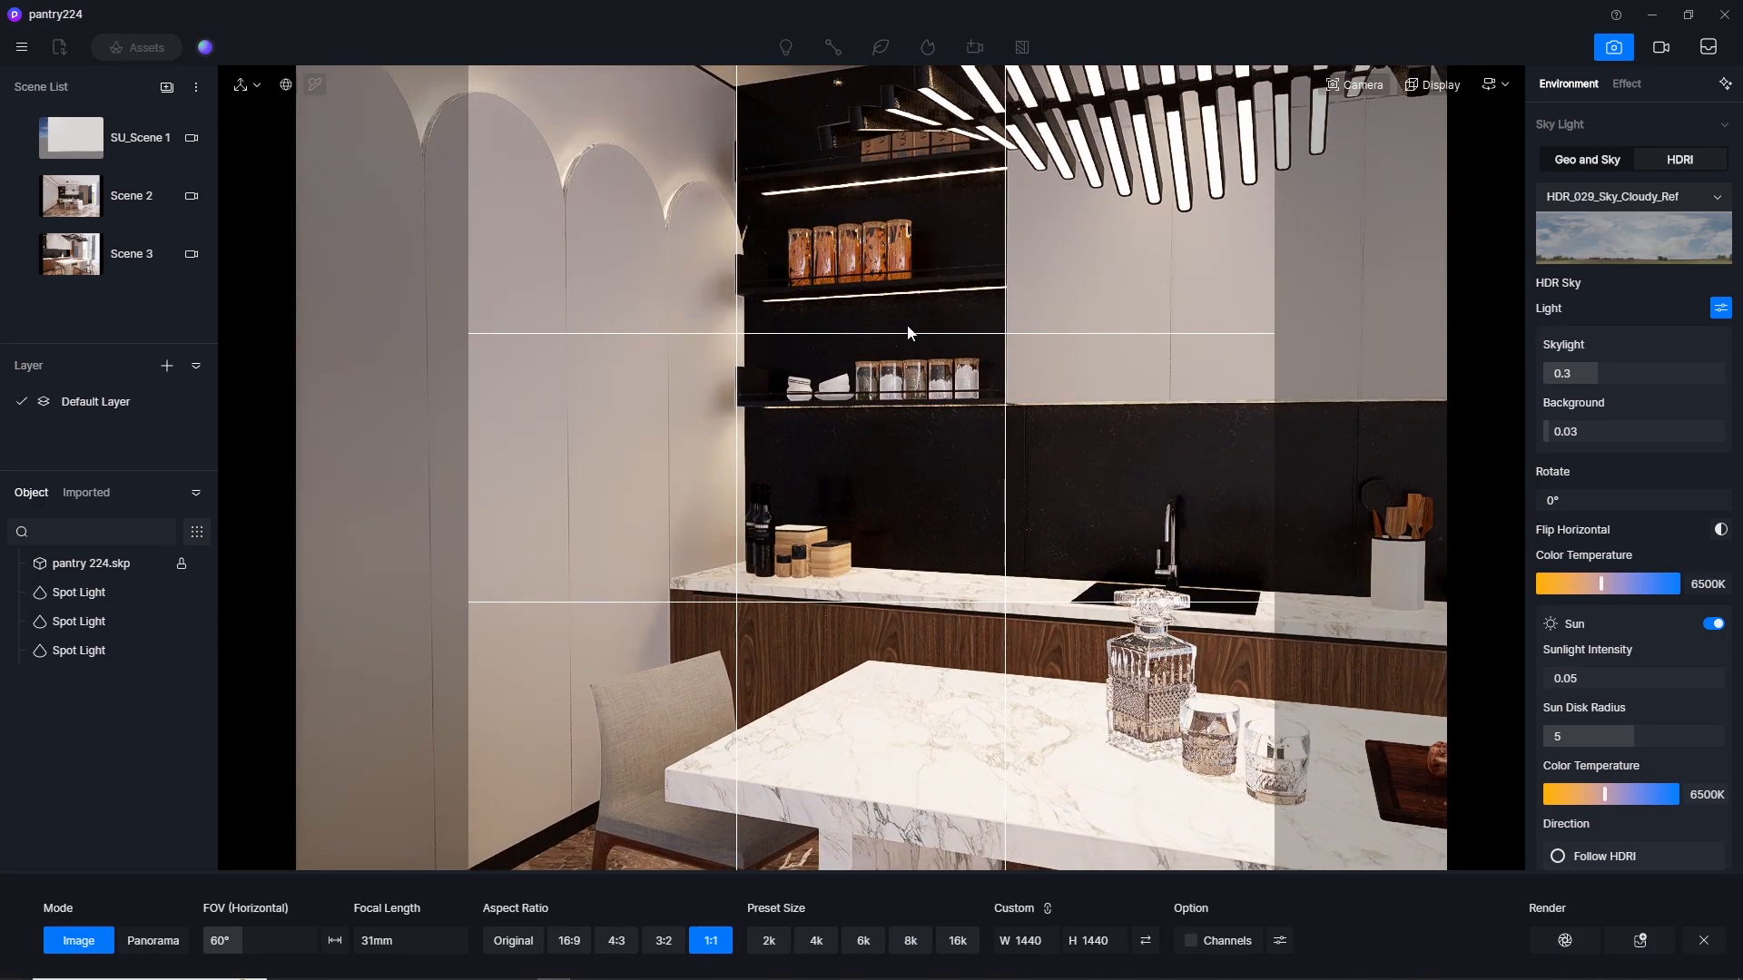
key(q)
key(q)
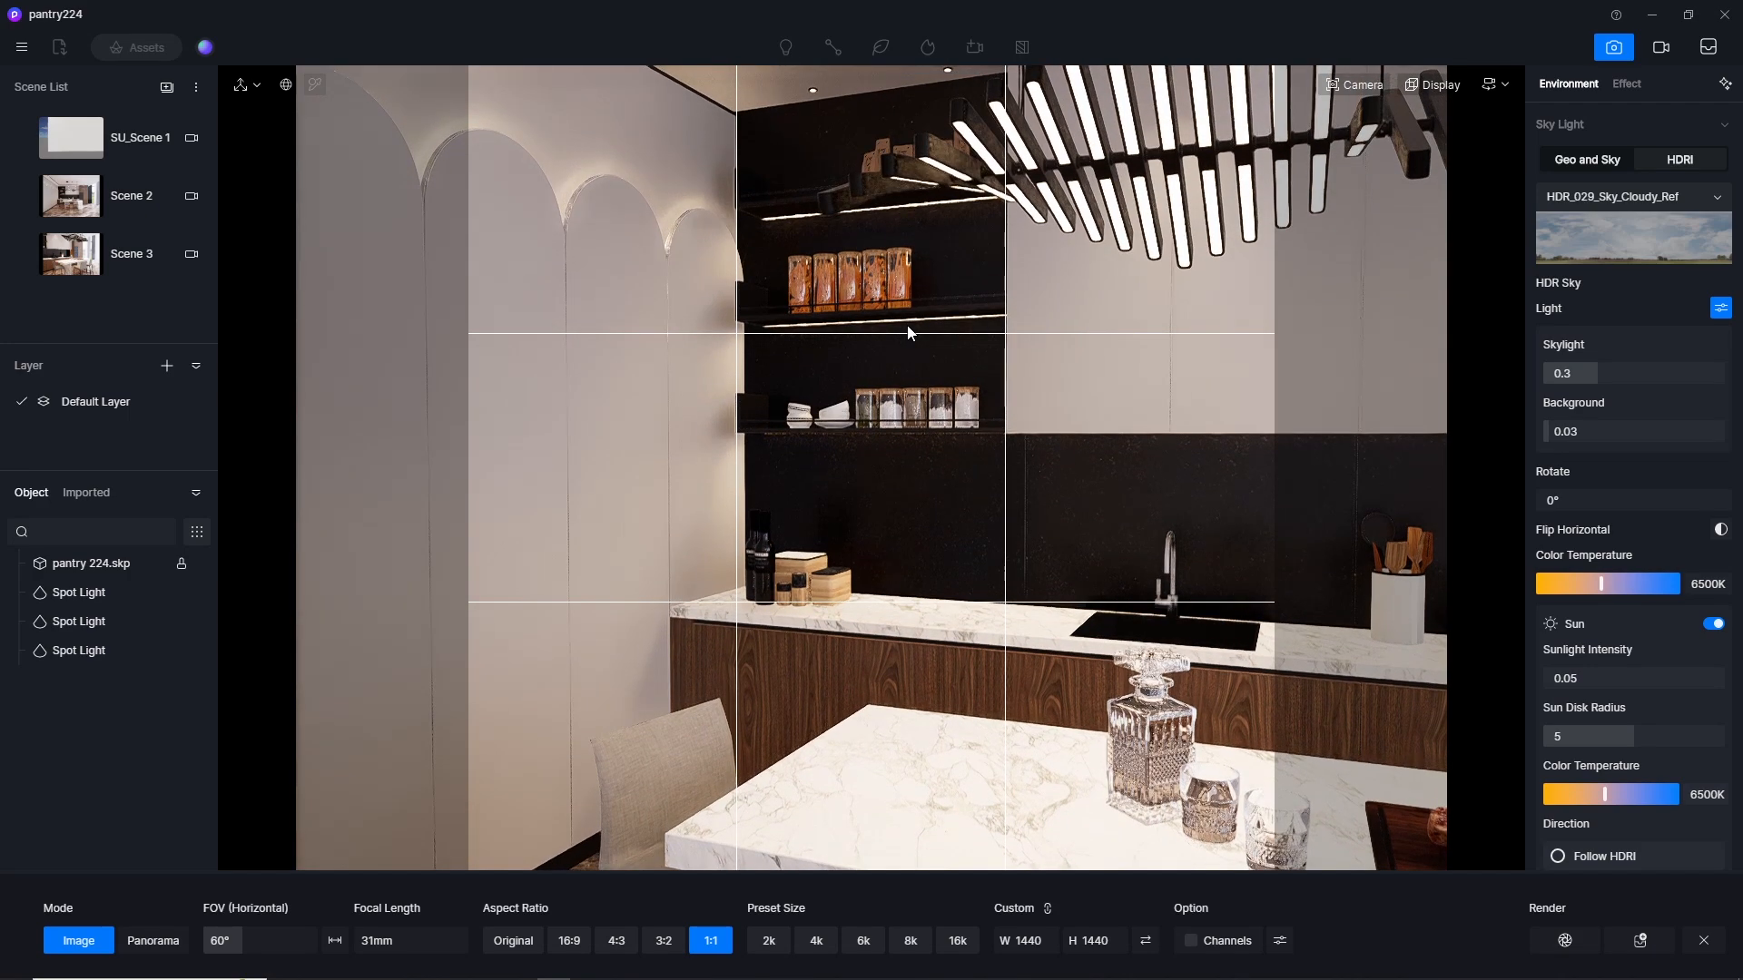
key(q)
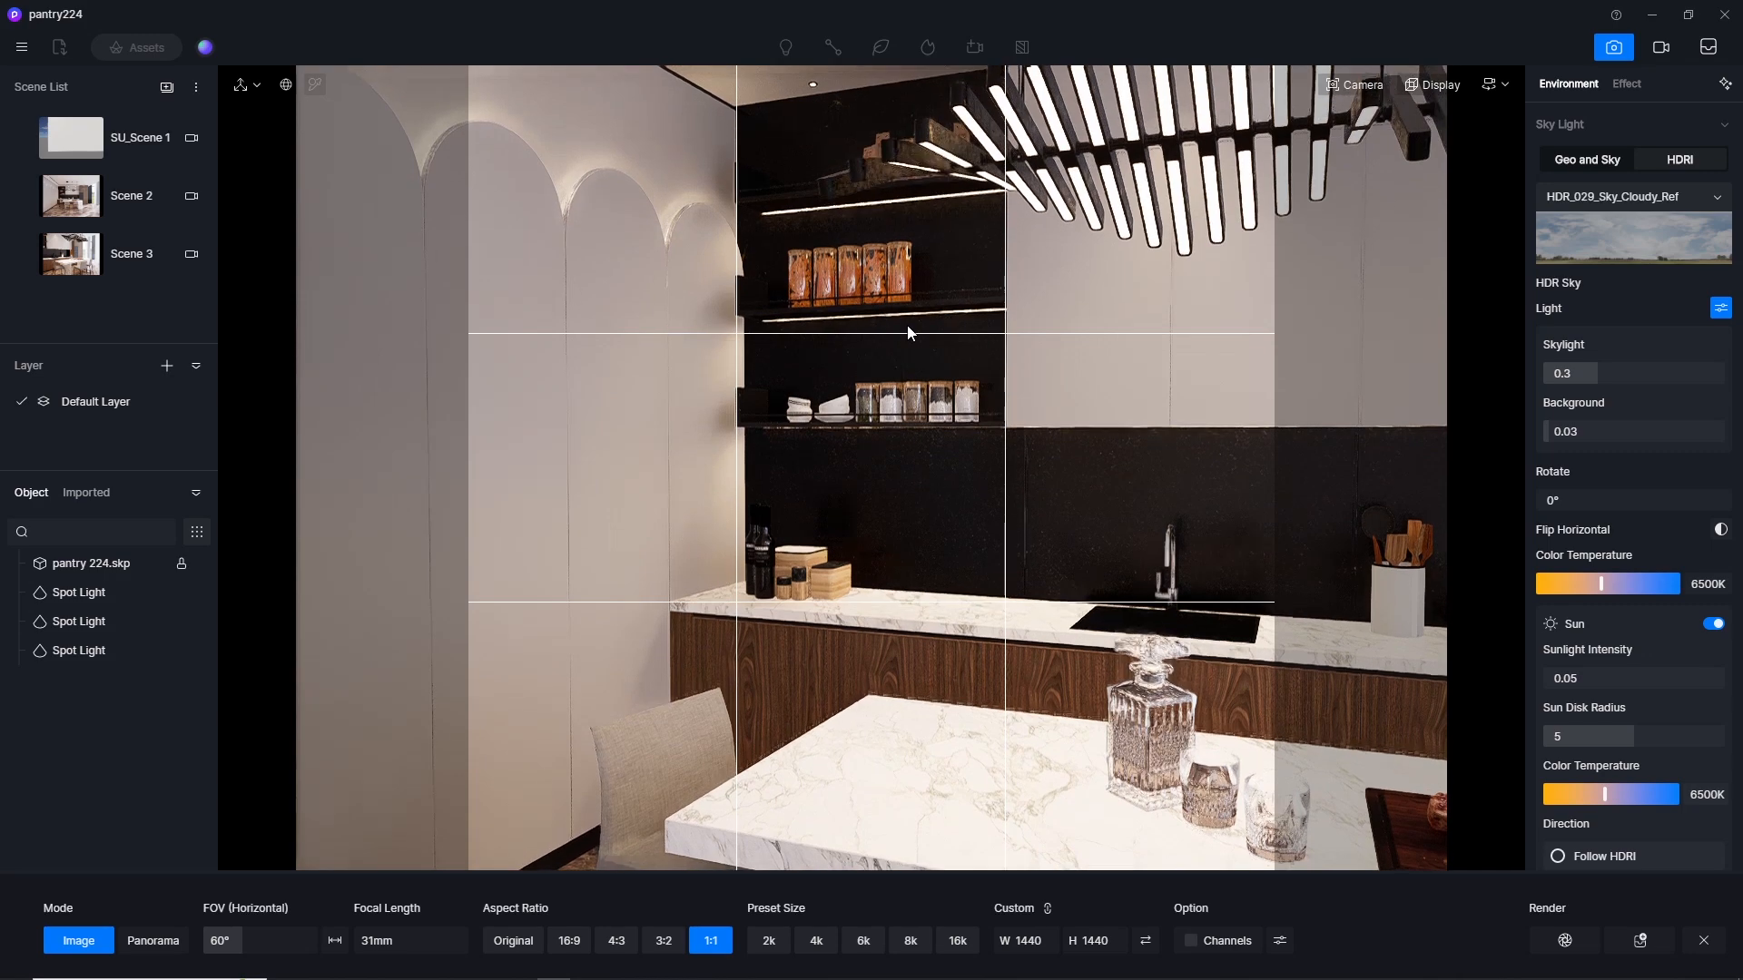
click(1356, 84)
click(1404, 486)
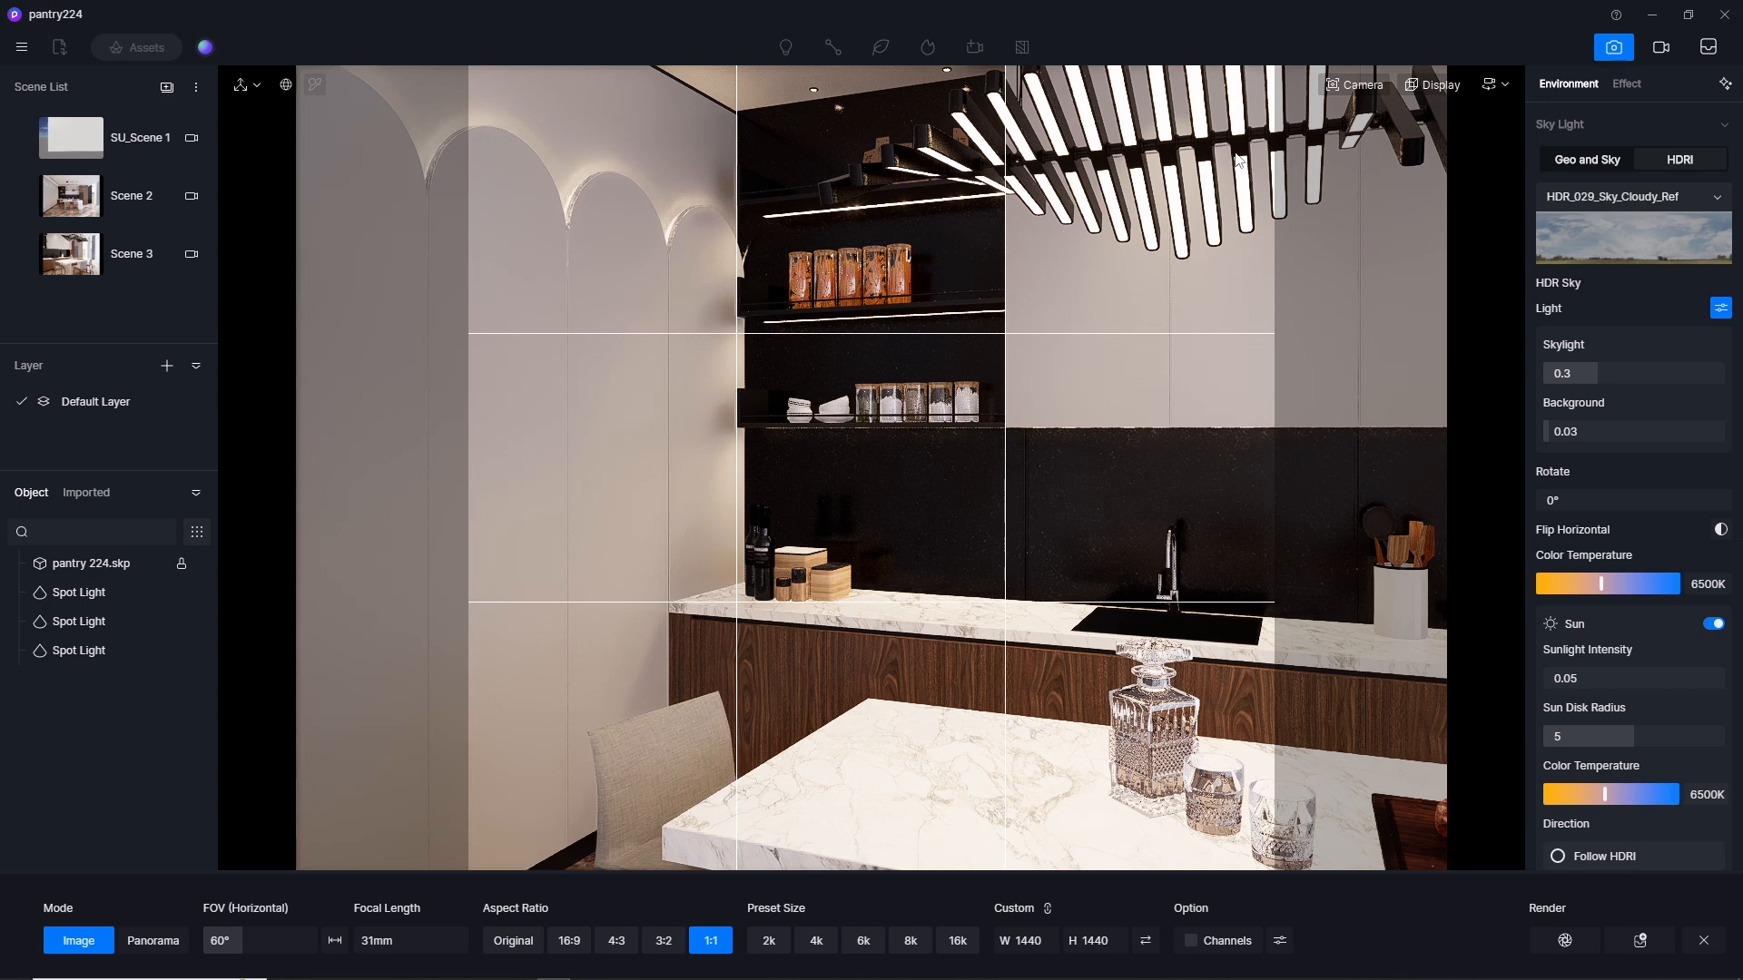
Step: Enable depth of field, set the focus on the left end of the lowest shelf, and set the blur strength to 10
mouse_move(1352, 96)
click(1407, 314)
click(1405, 340)
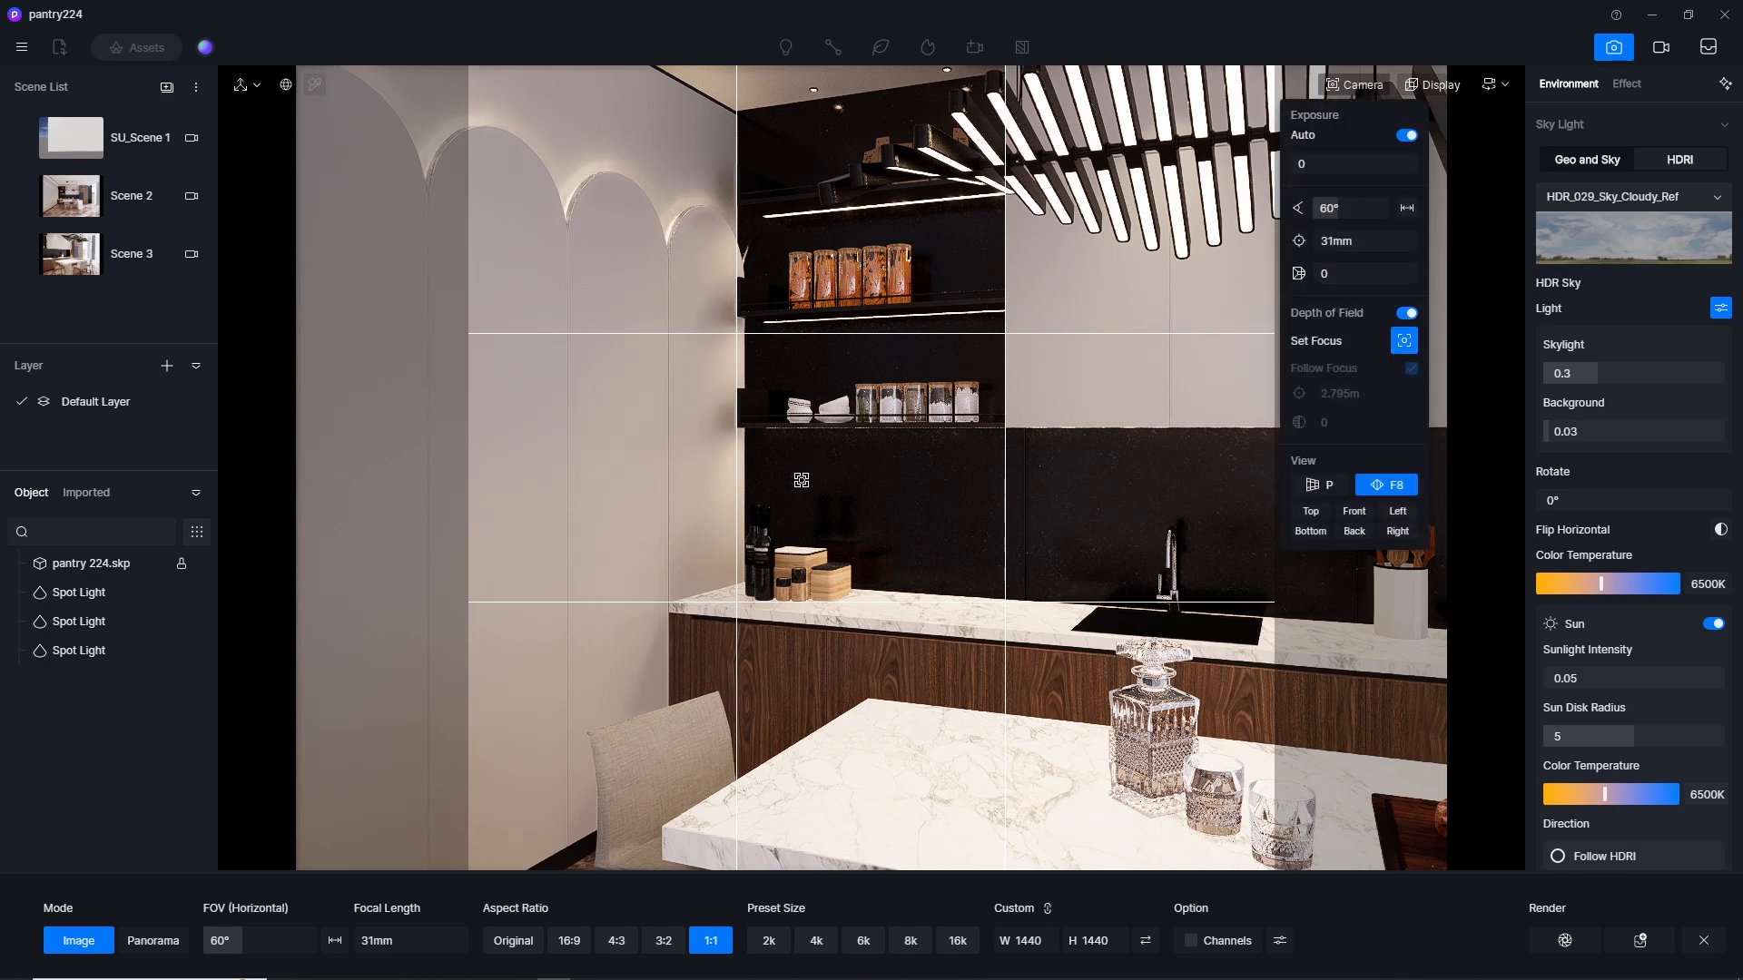
click(767, 422)
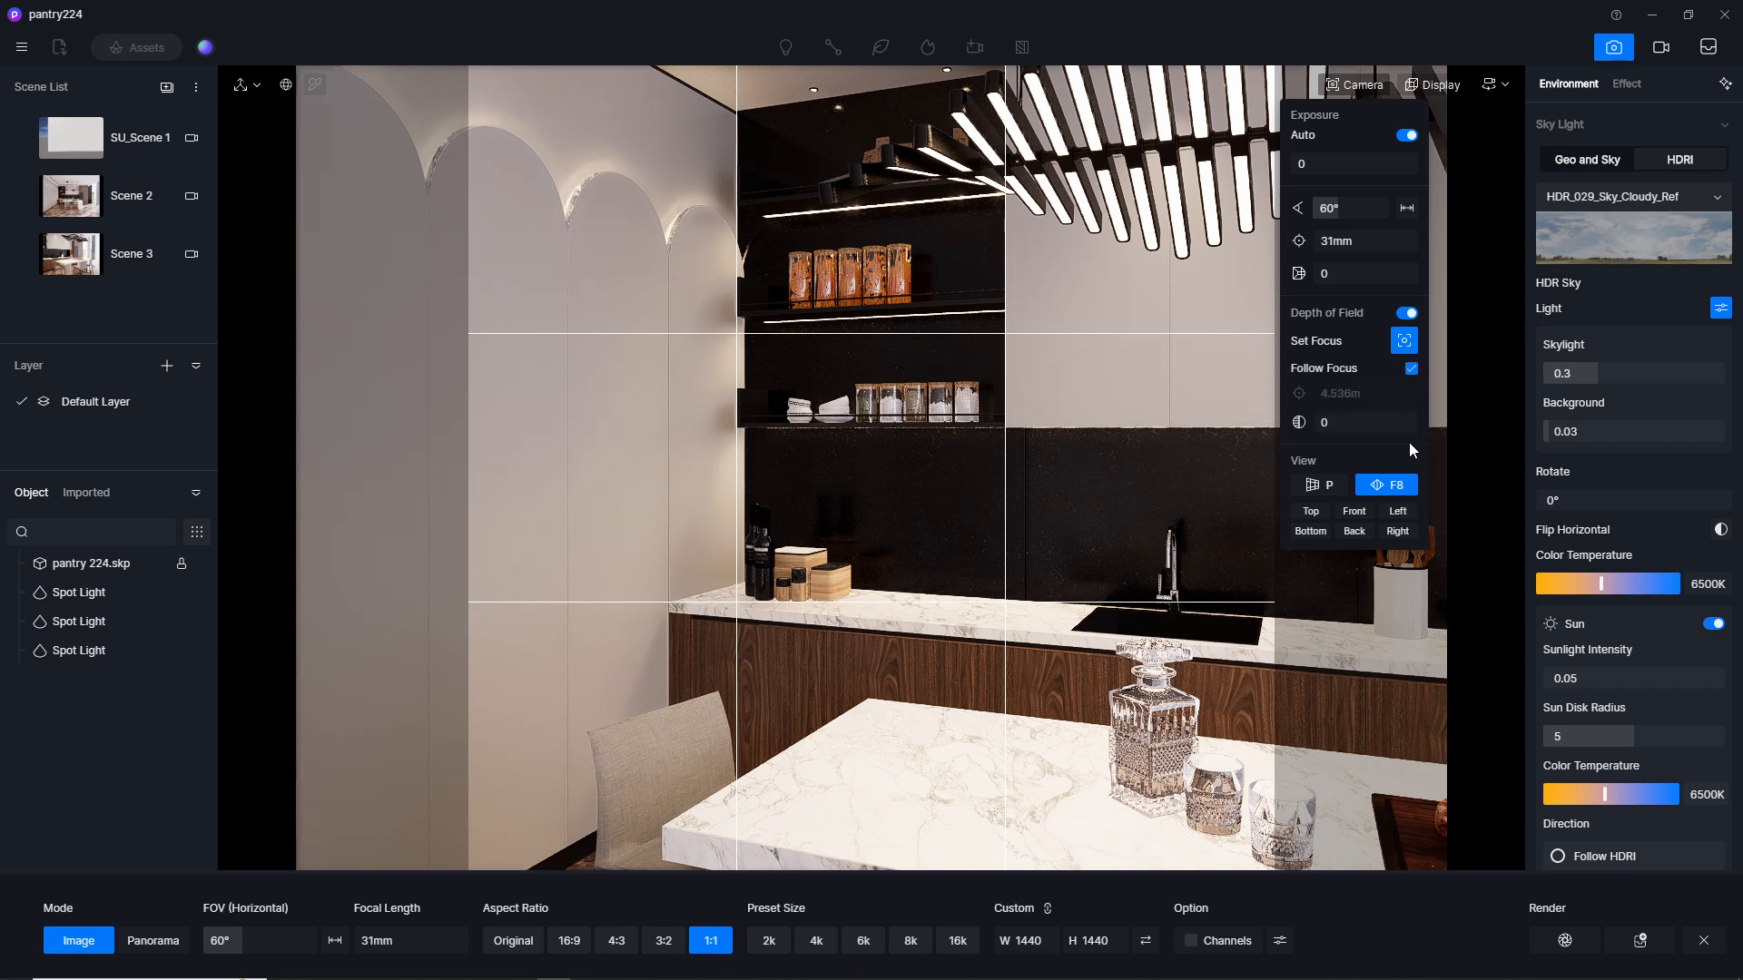
drag(1325, 423, 1368, 414)
click(1356, 415)
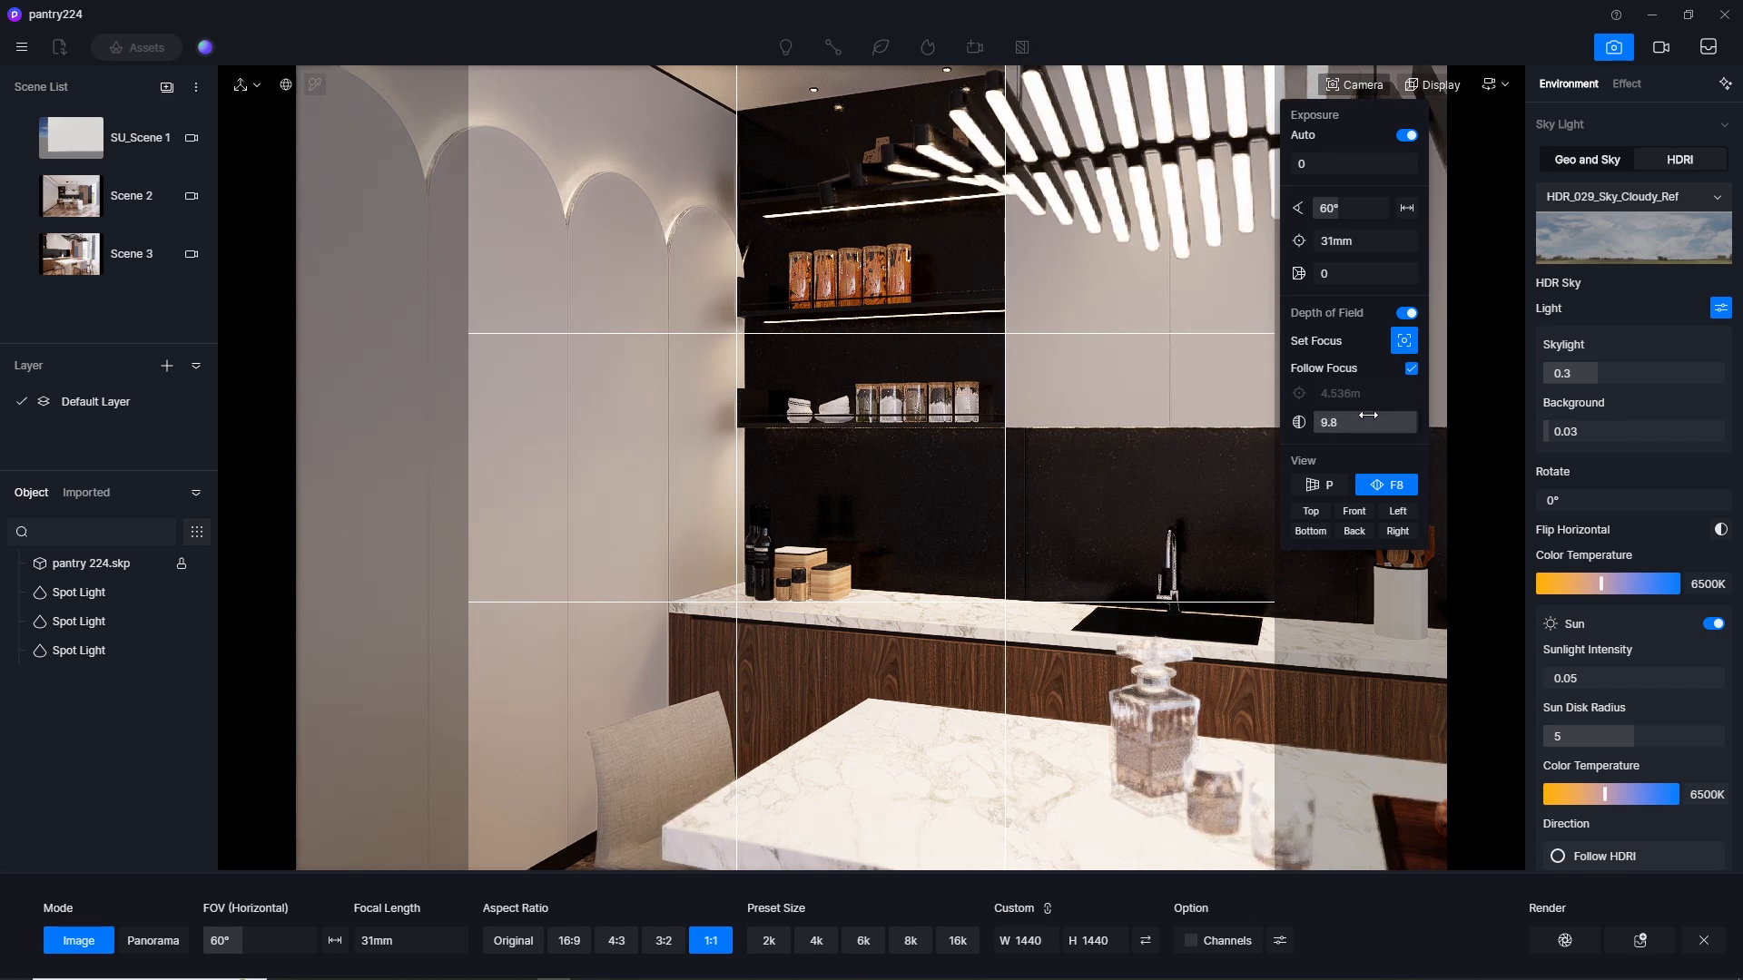
mouse_move(1416, 423)
mouse_down()
mouse_move(1383, 427)
mouse_move(1456, 418)
mouse_move(1341, 423)
mouse_move(1434, 425)
mouse_up()
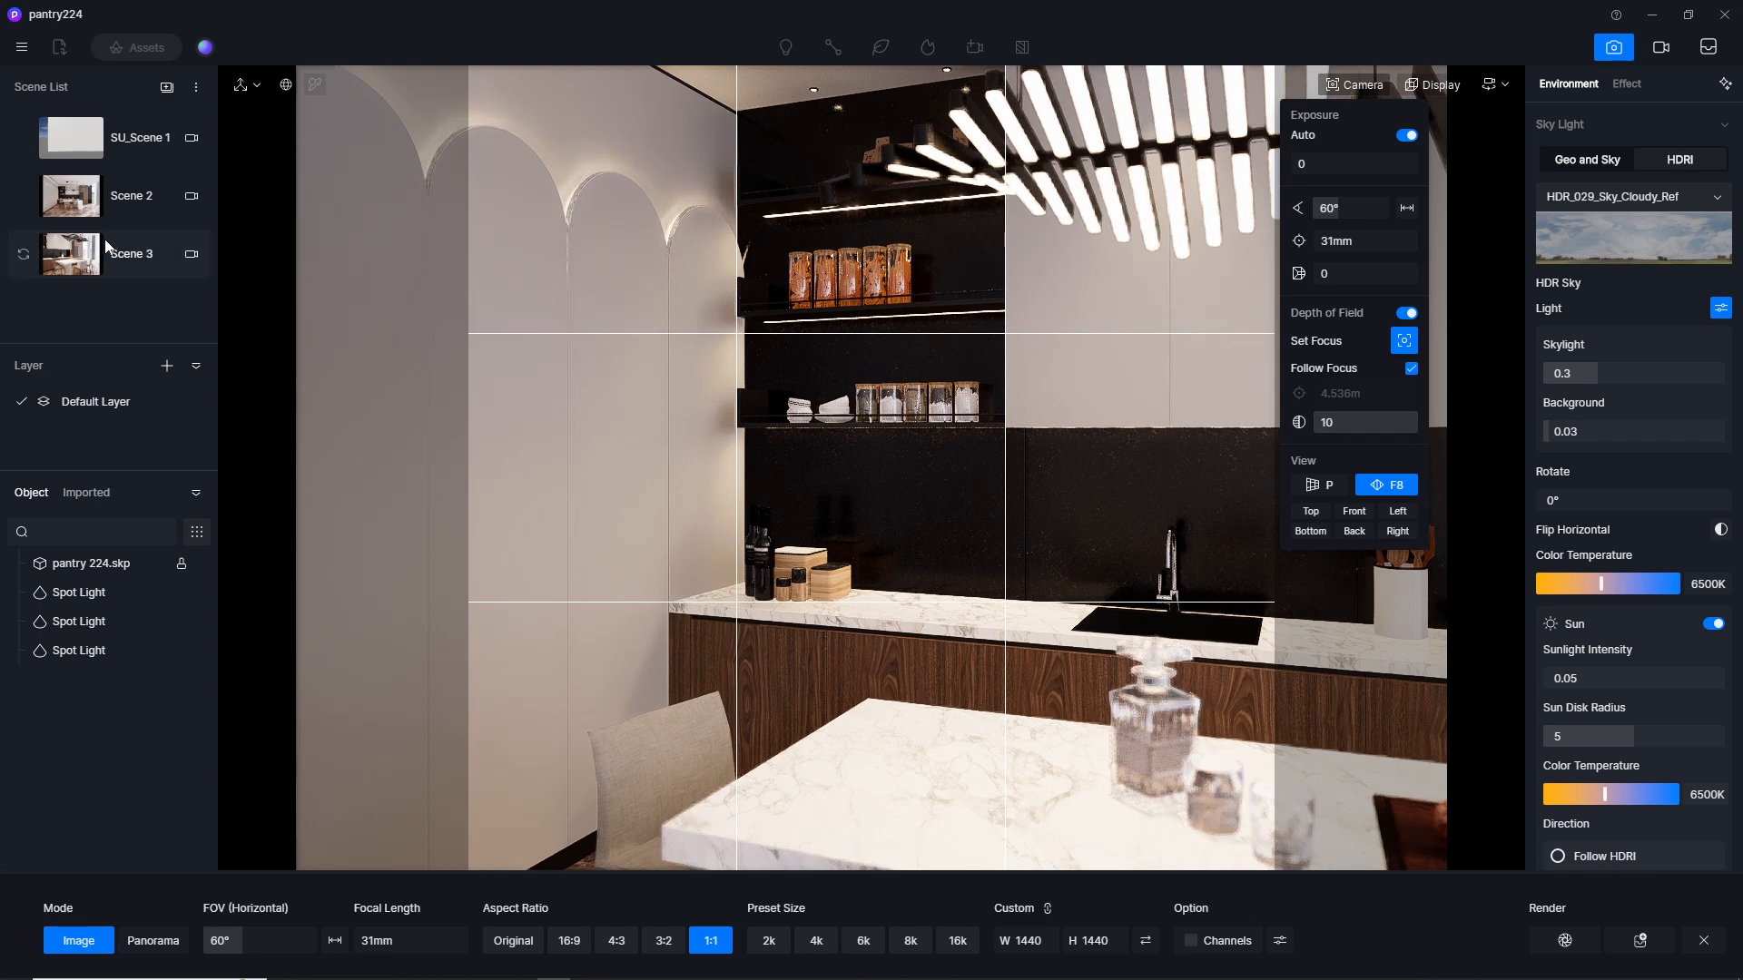
mouse_move(18, 269)
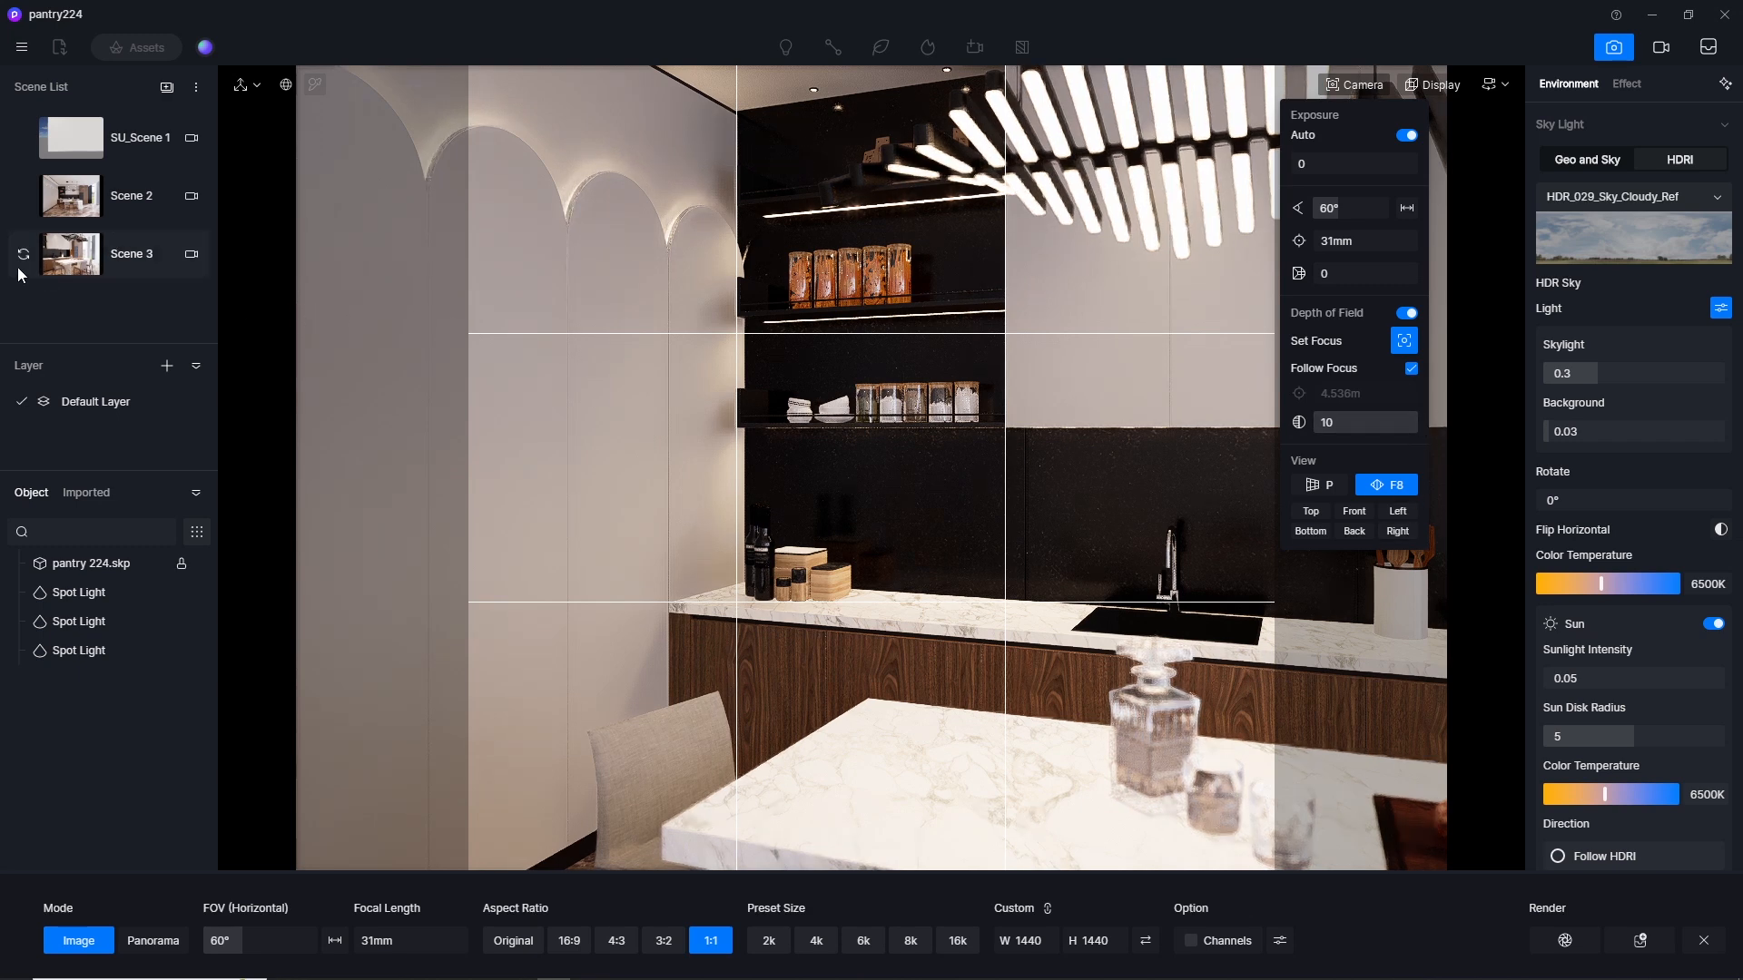
Step: Save the current view as a new scene and set its aspect ratio to 1:1
click(167, 87)
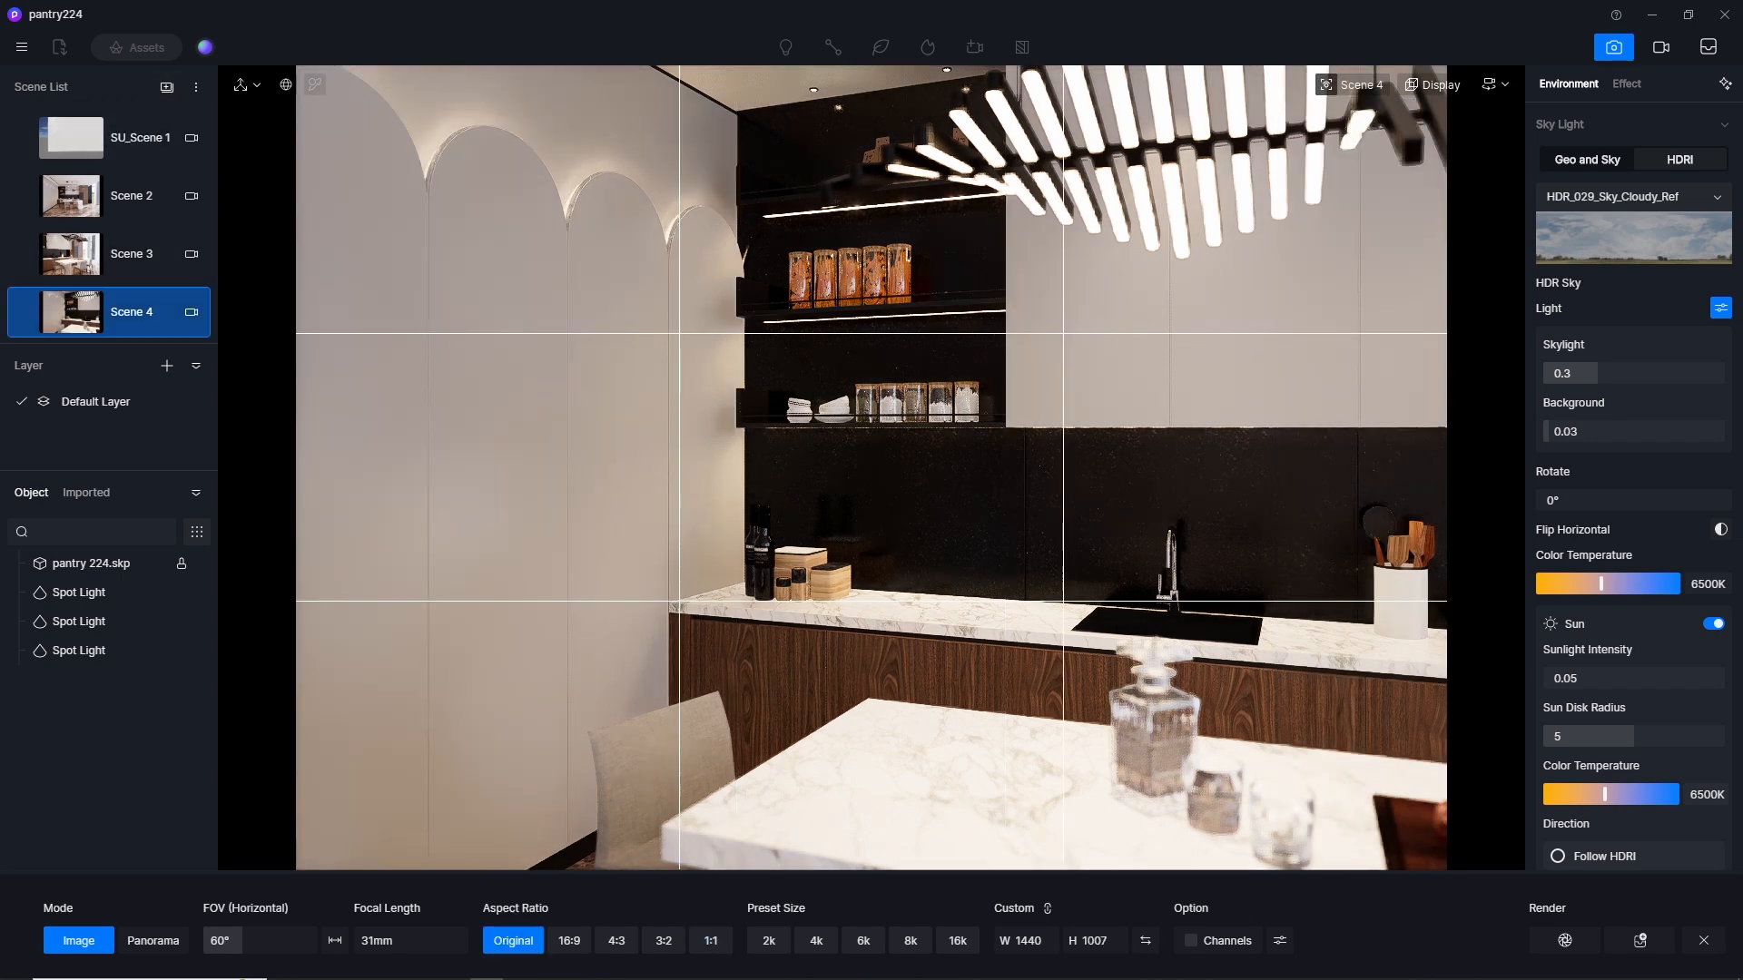
click(717, 944)
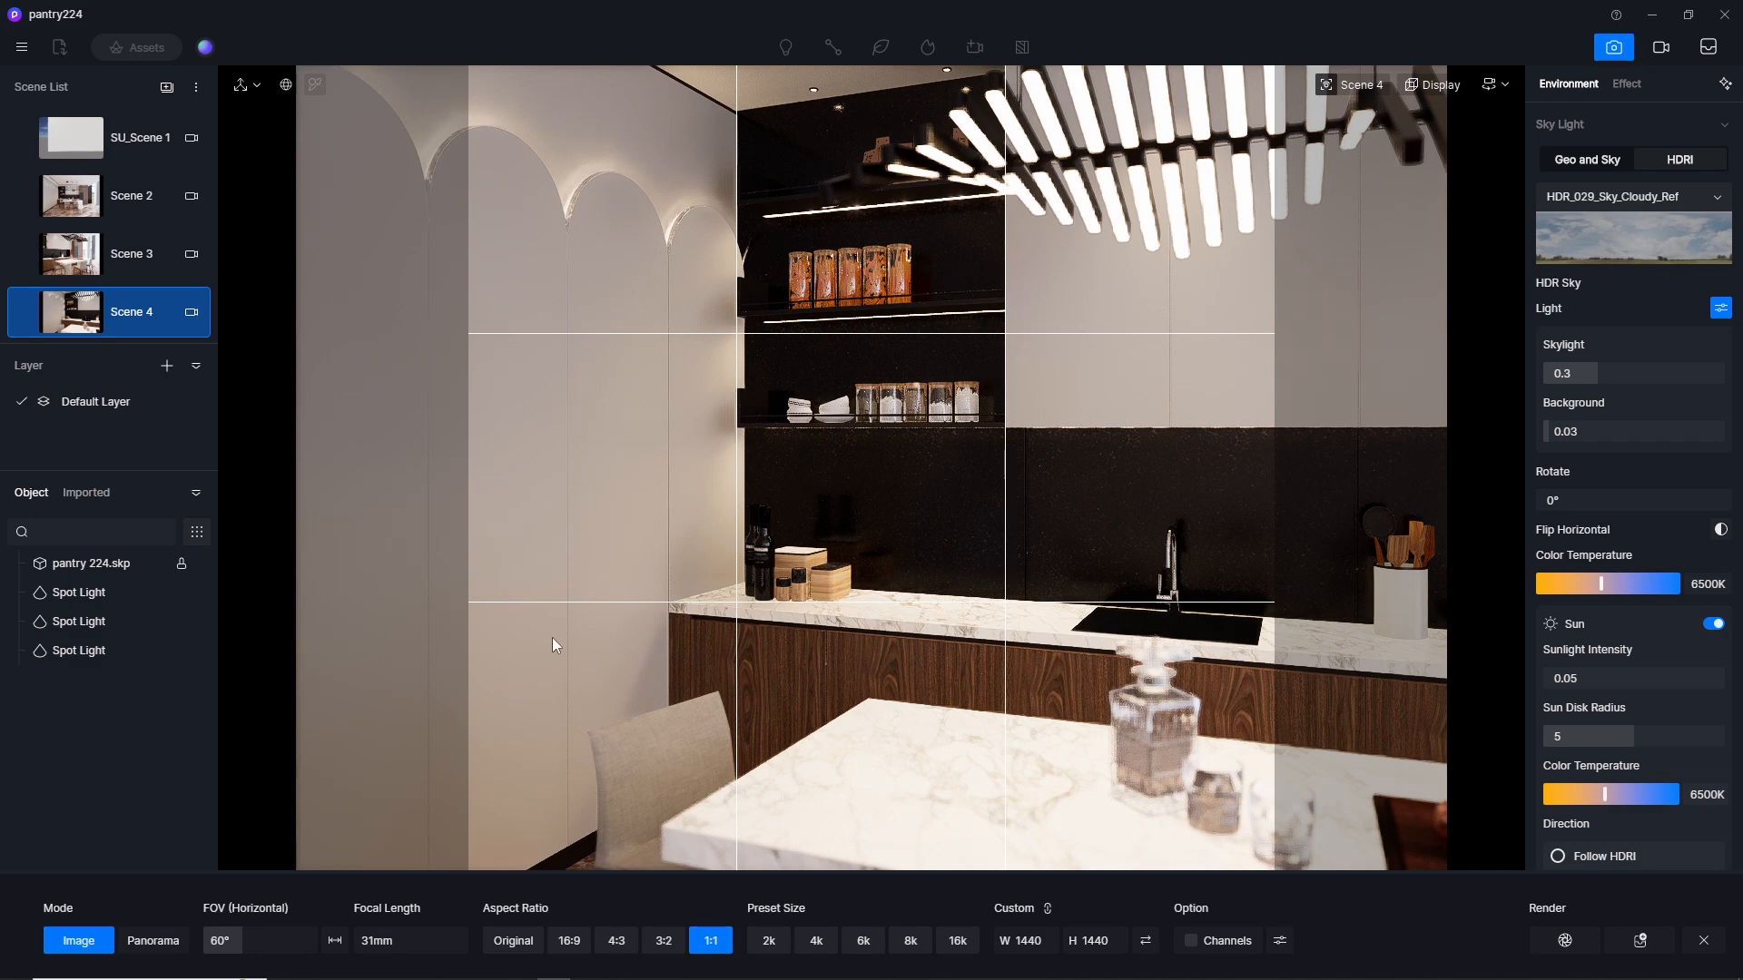
Step: Nudge the camera sideways until all the island glassware fits inside the square frame, fine-tune its height, and update Scene 4 with this view
key(d)
key(d)
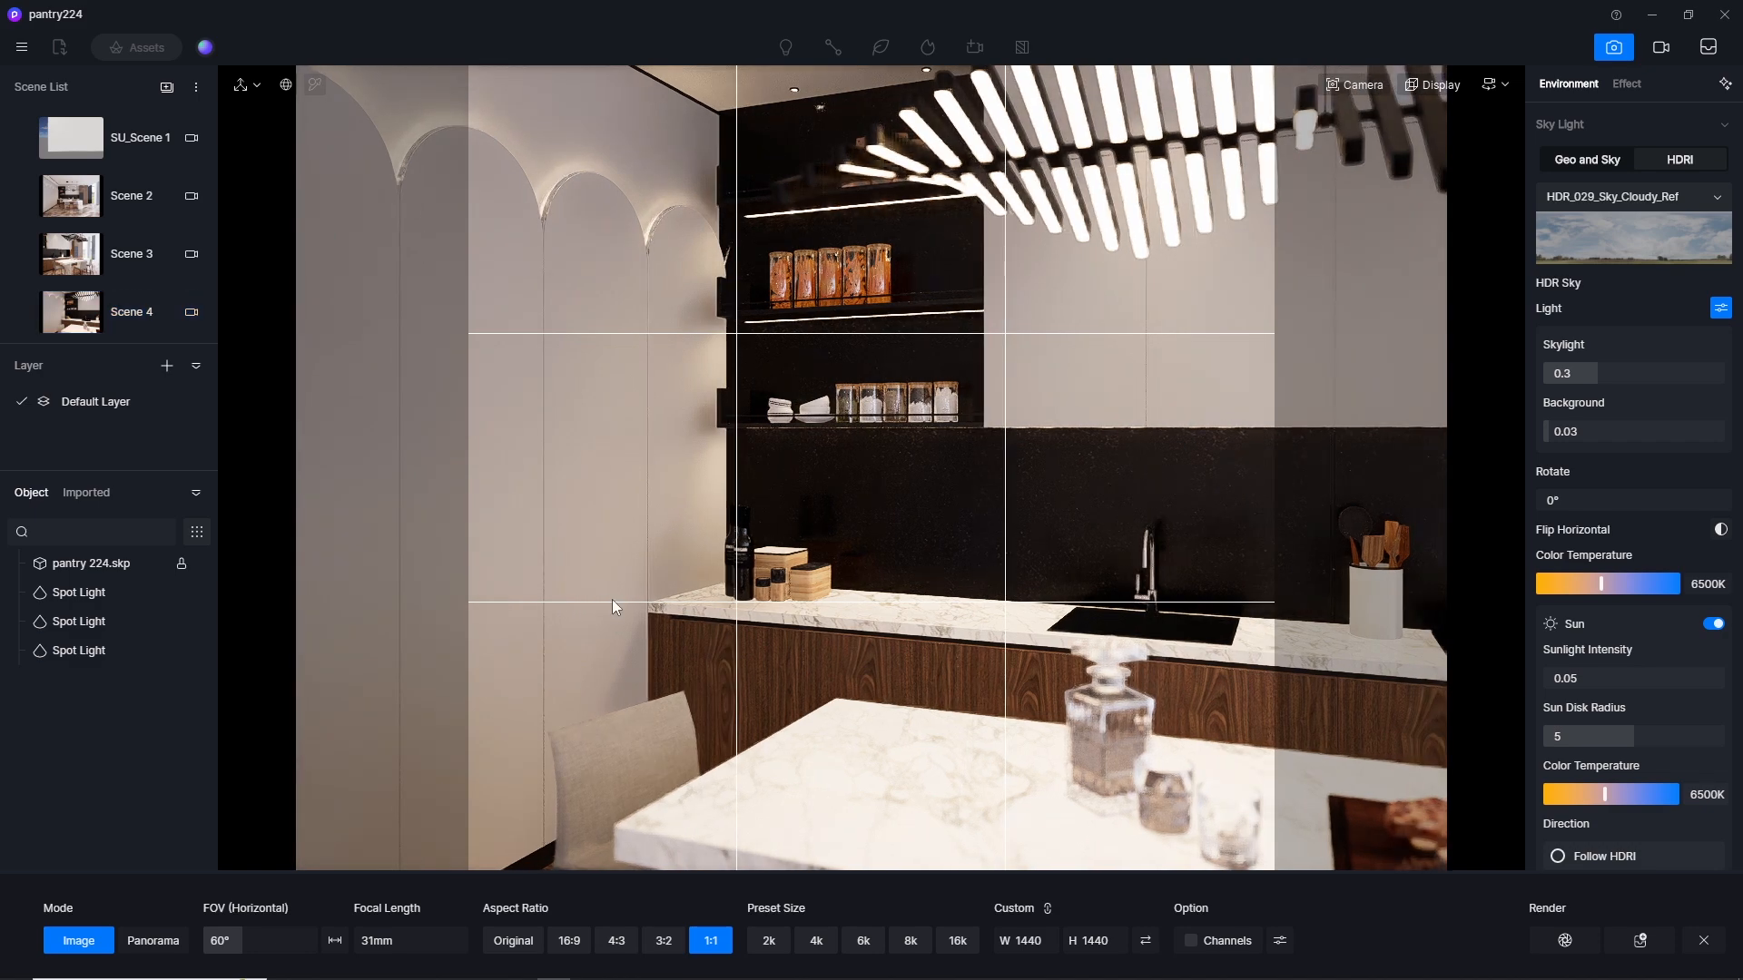
key(a)
key(a)
key(a)
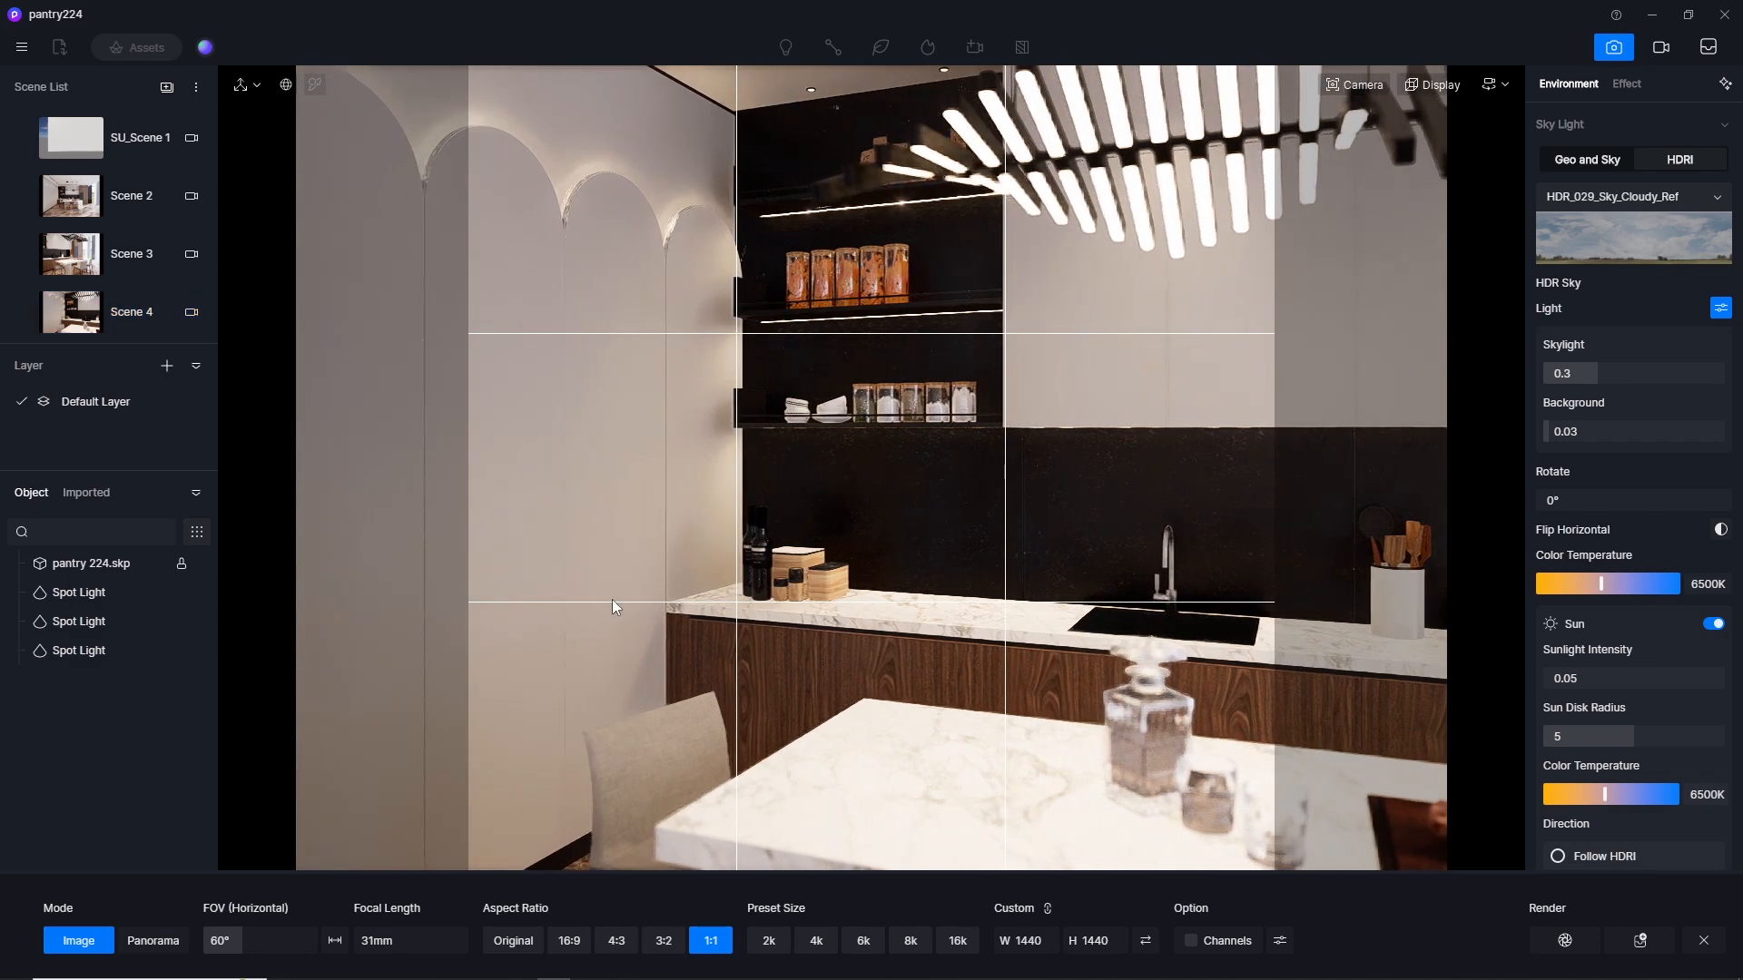
key(a)
key(a)
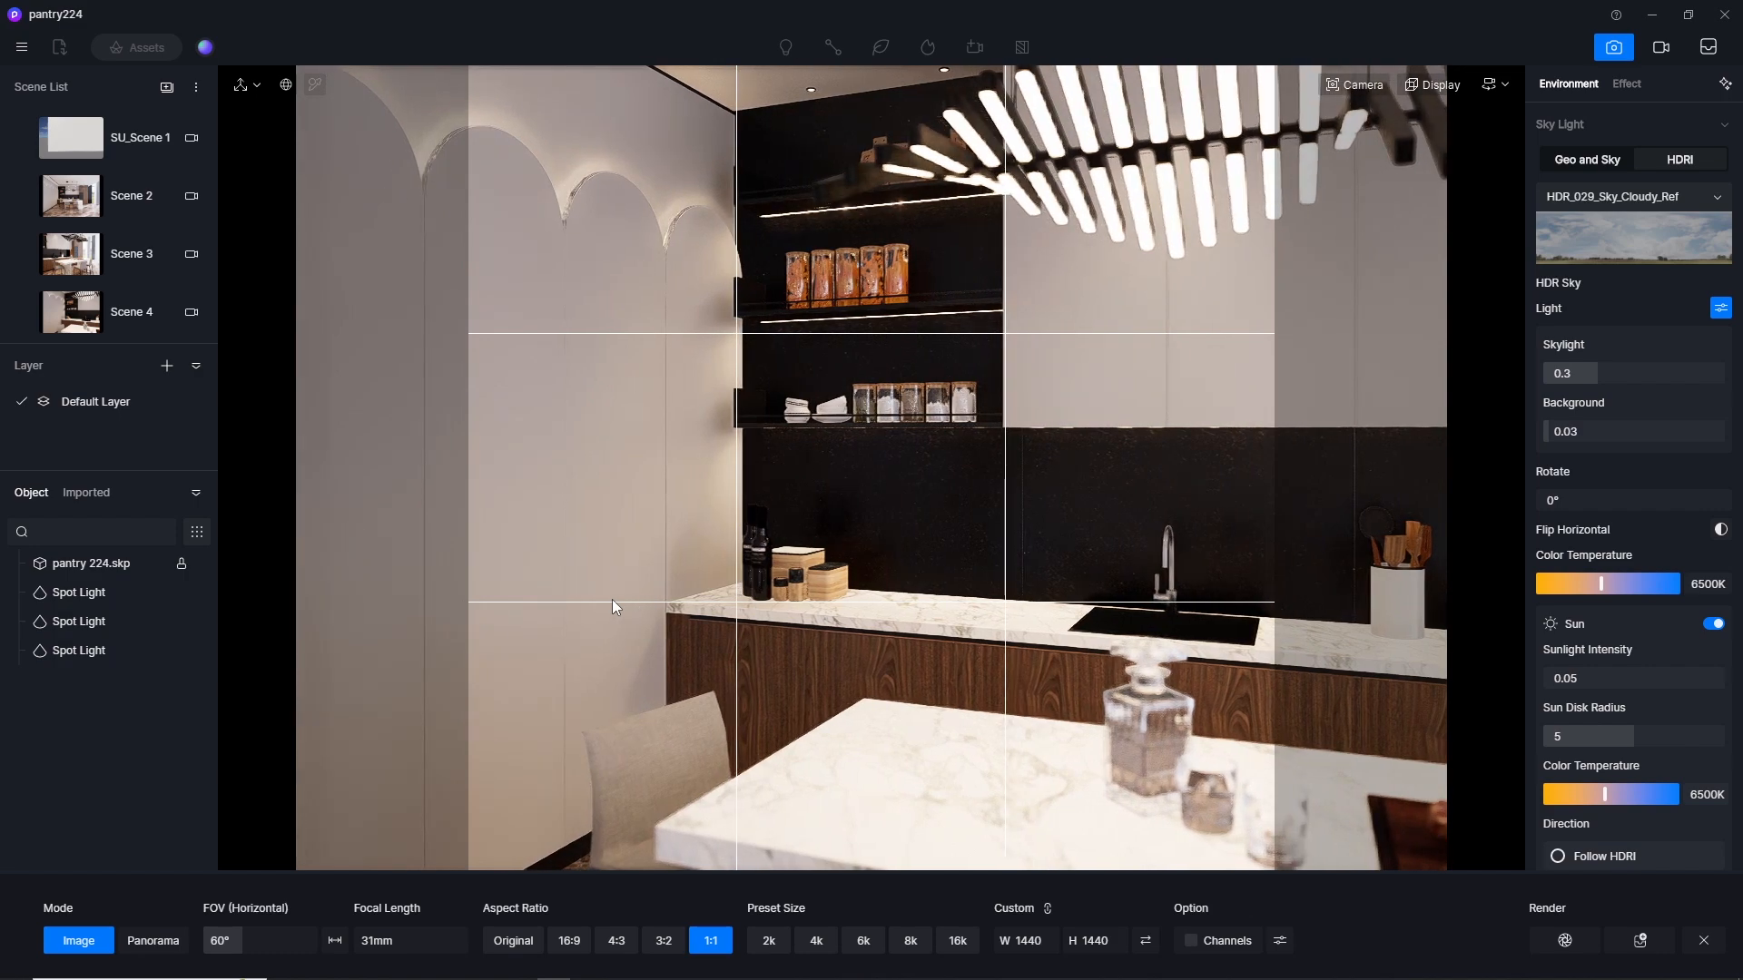
key(d)
key(a)
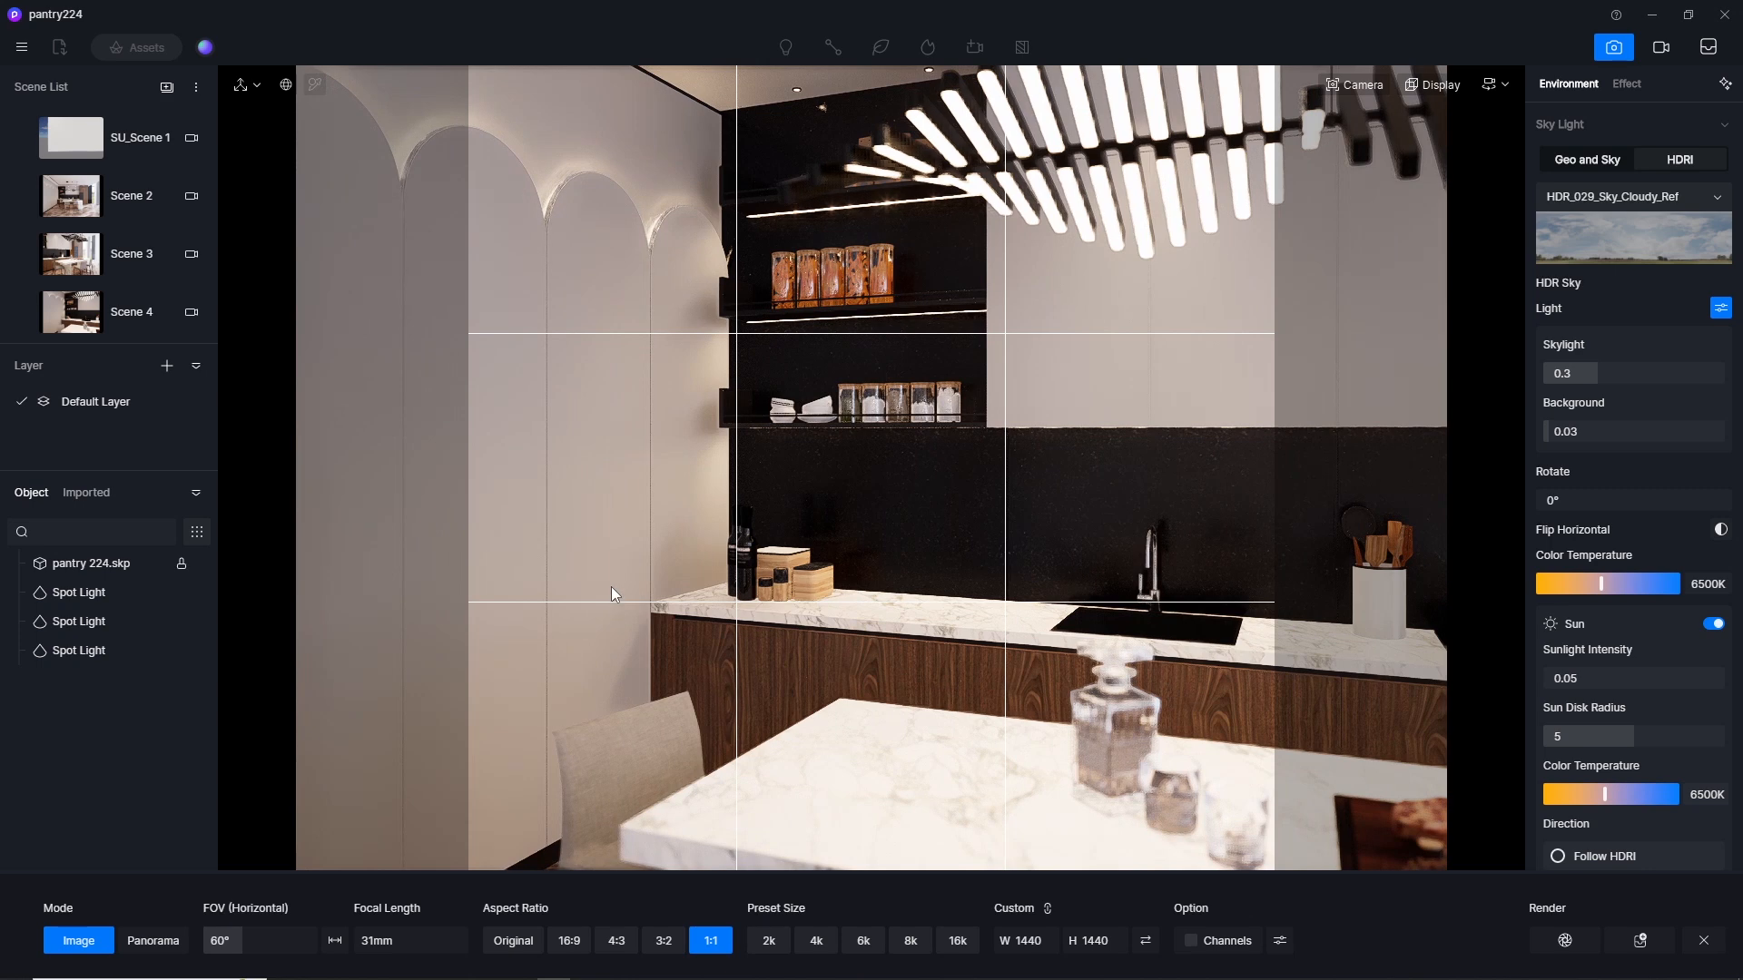
key(q)
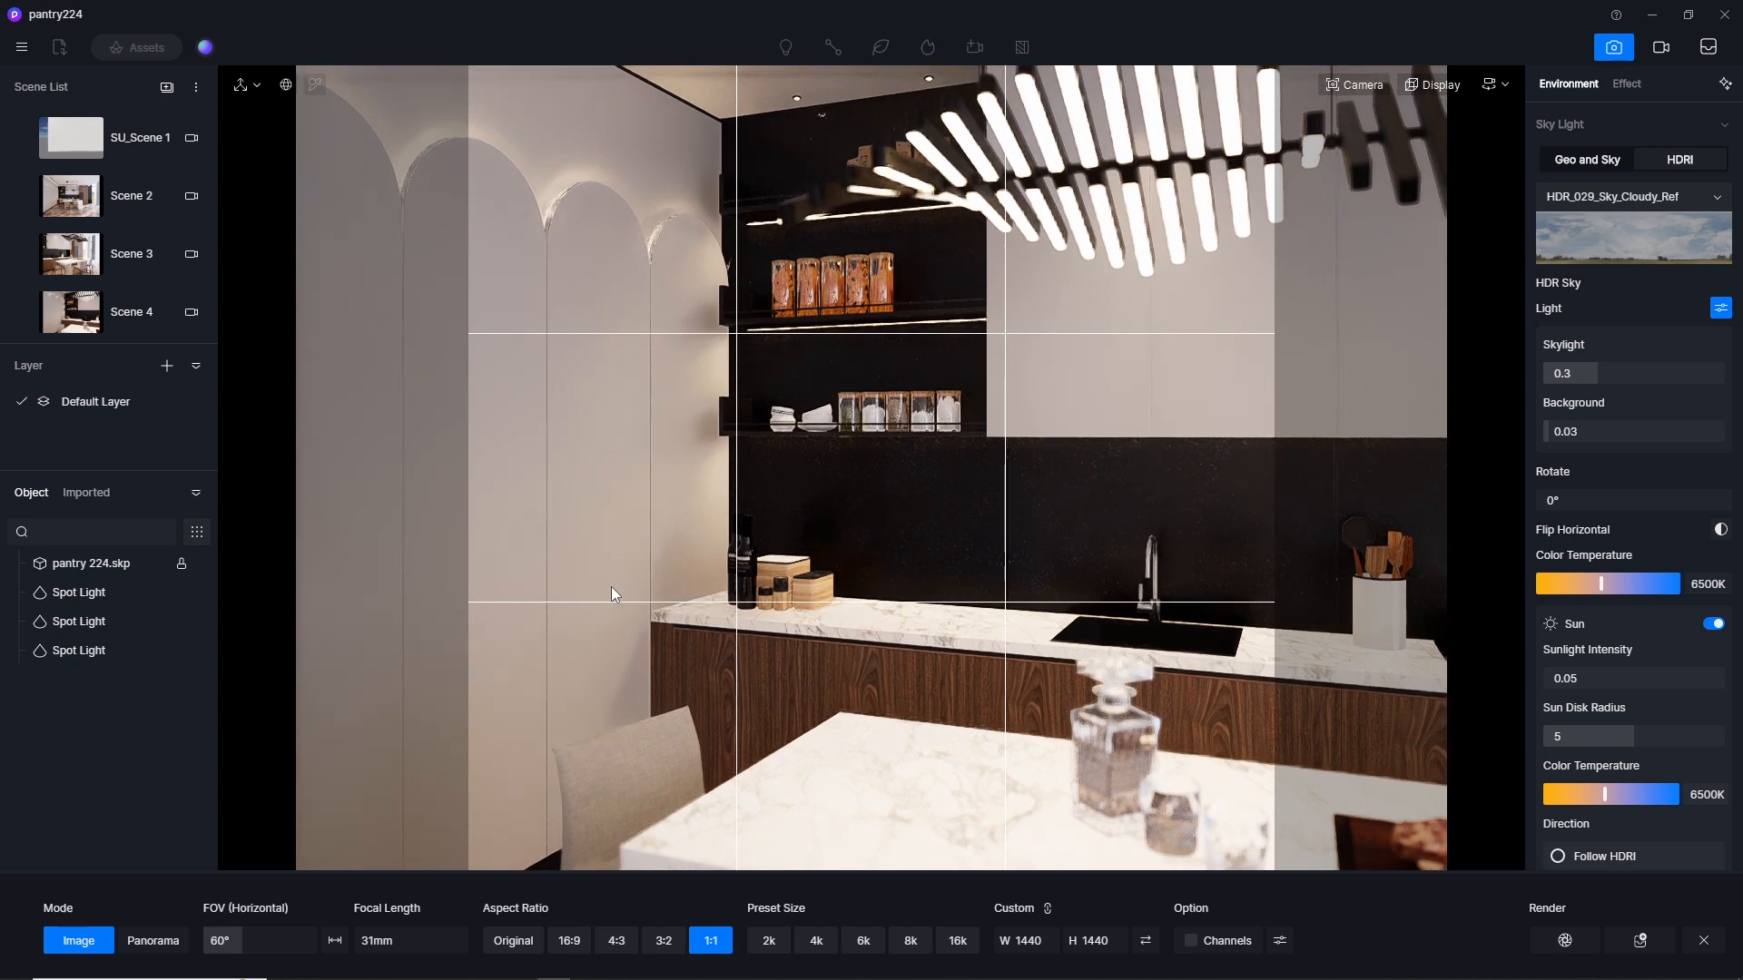
key(e)
mouse_move(154, 313)
click(24, 313)
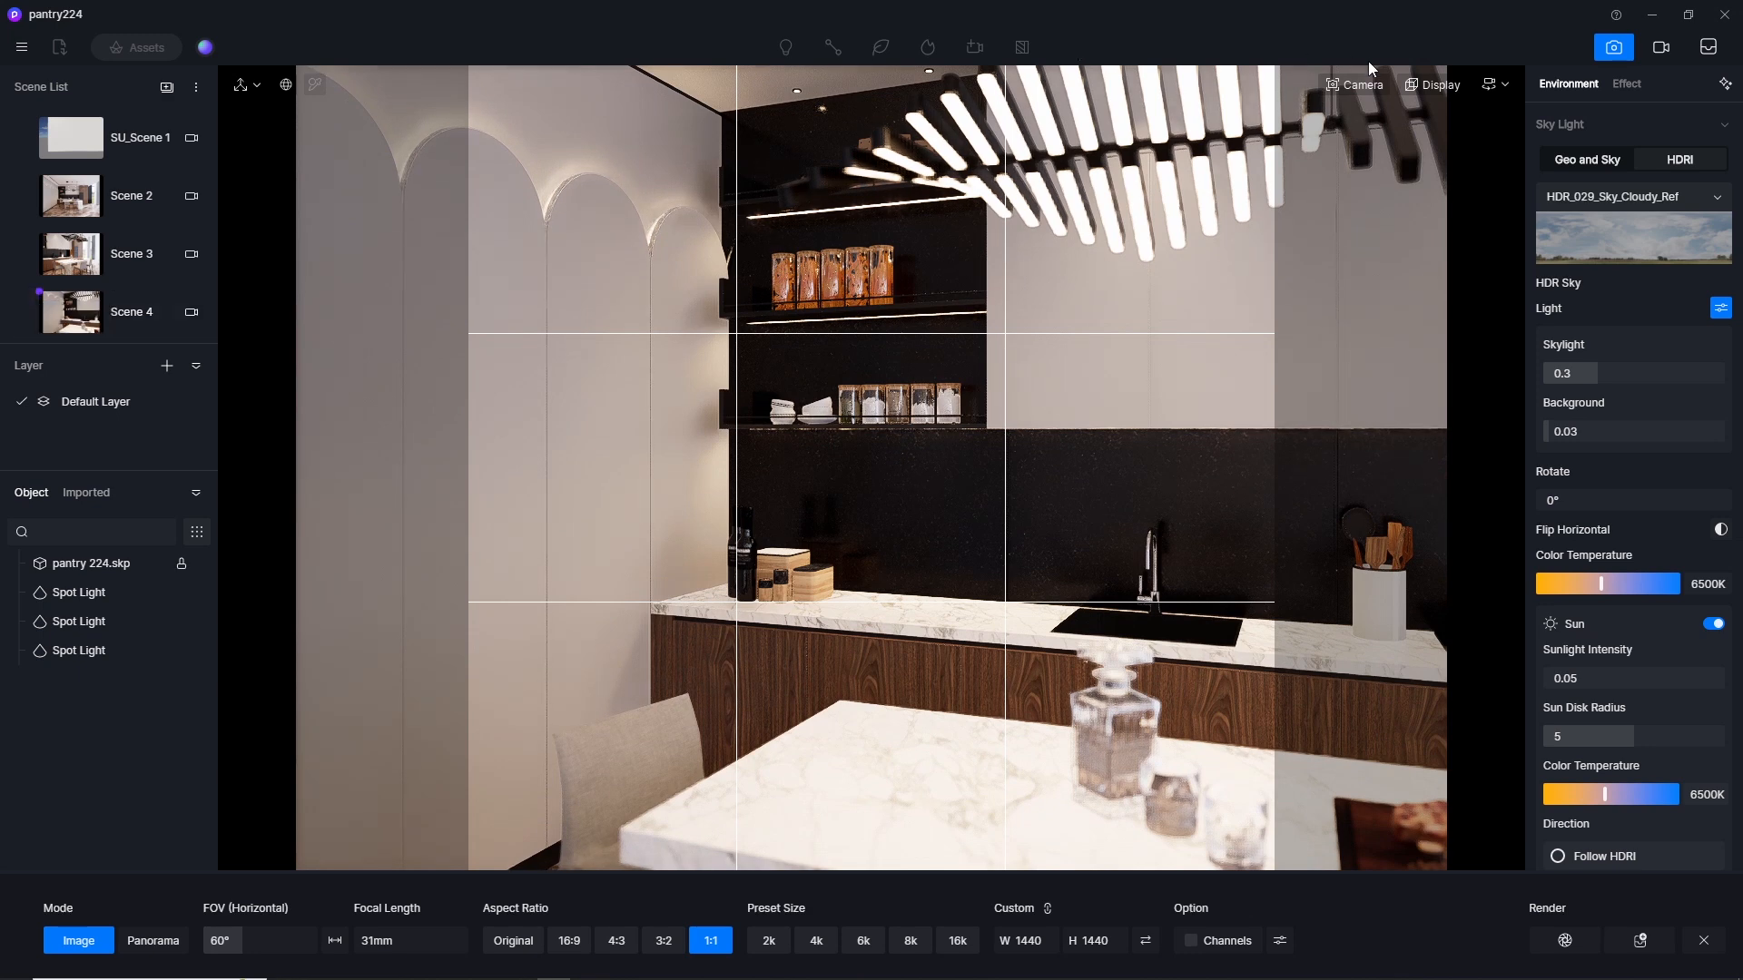
Step: Set the custom image size to 1080 × 1080 and render the view as a PNG into the output folder
click(1355, 85)
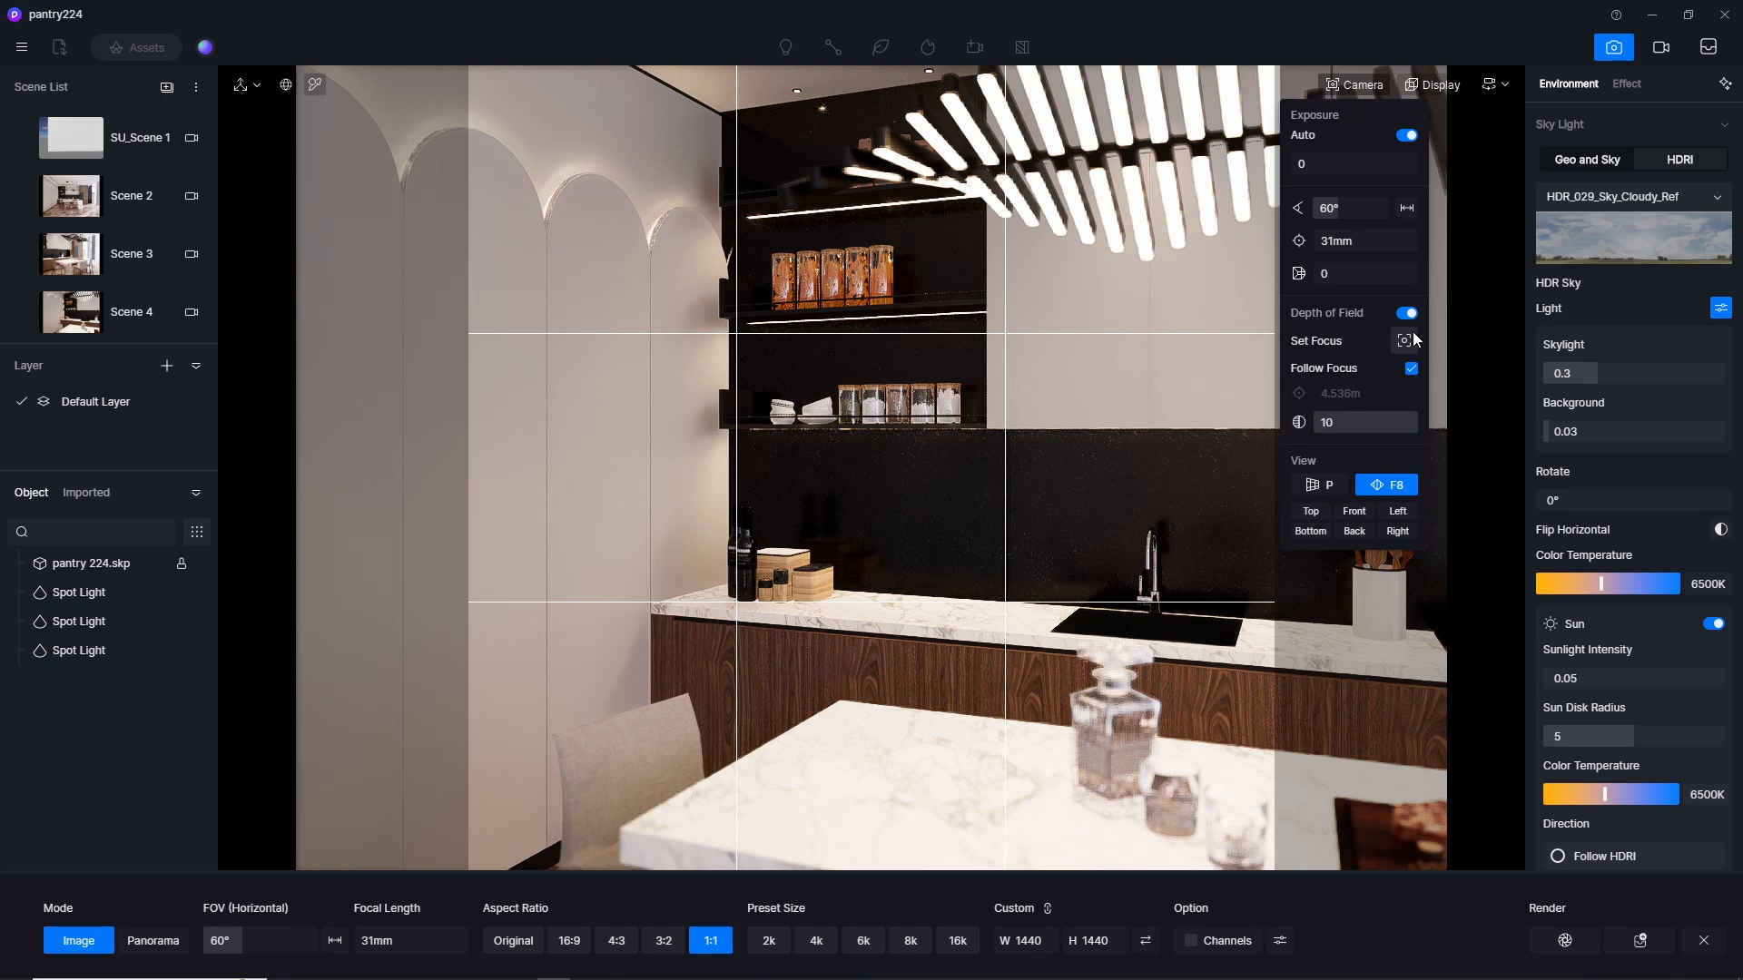
click(1219, 18)
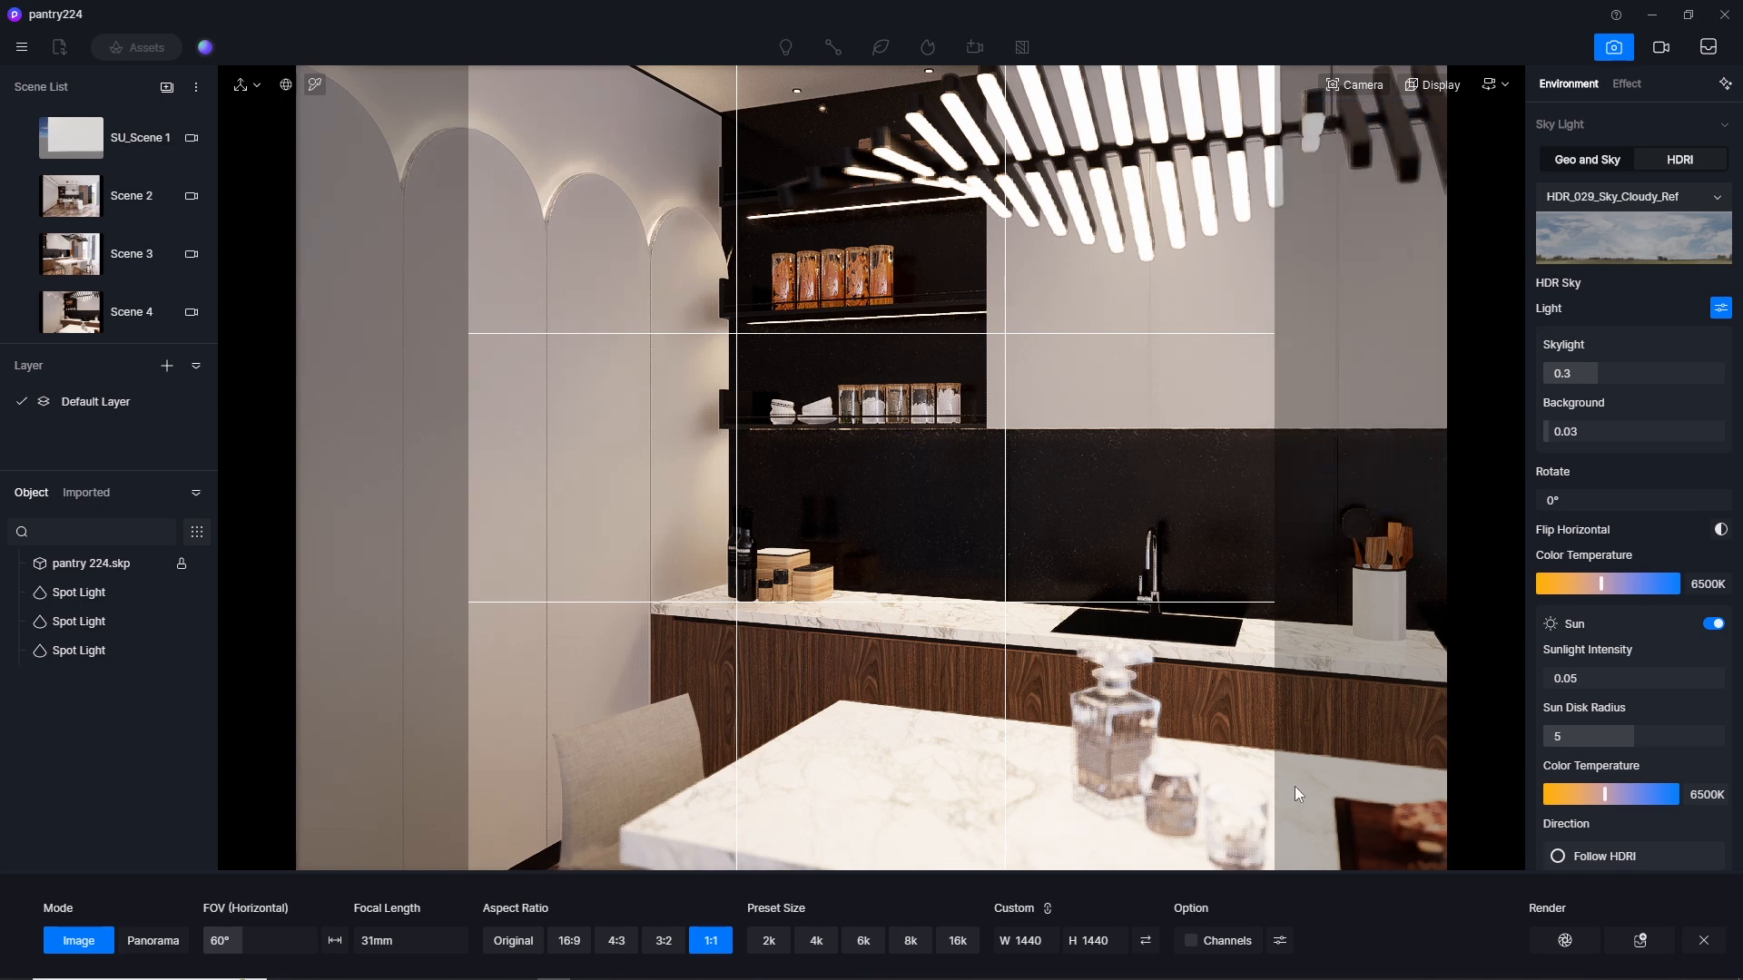
click(1047, 945)
text(1080)
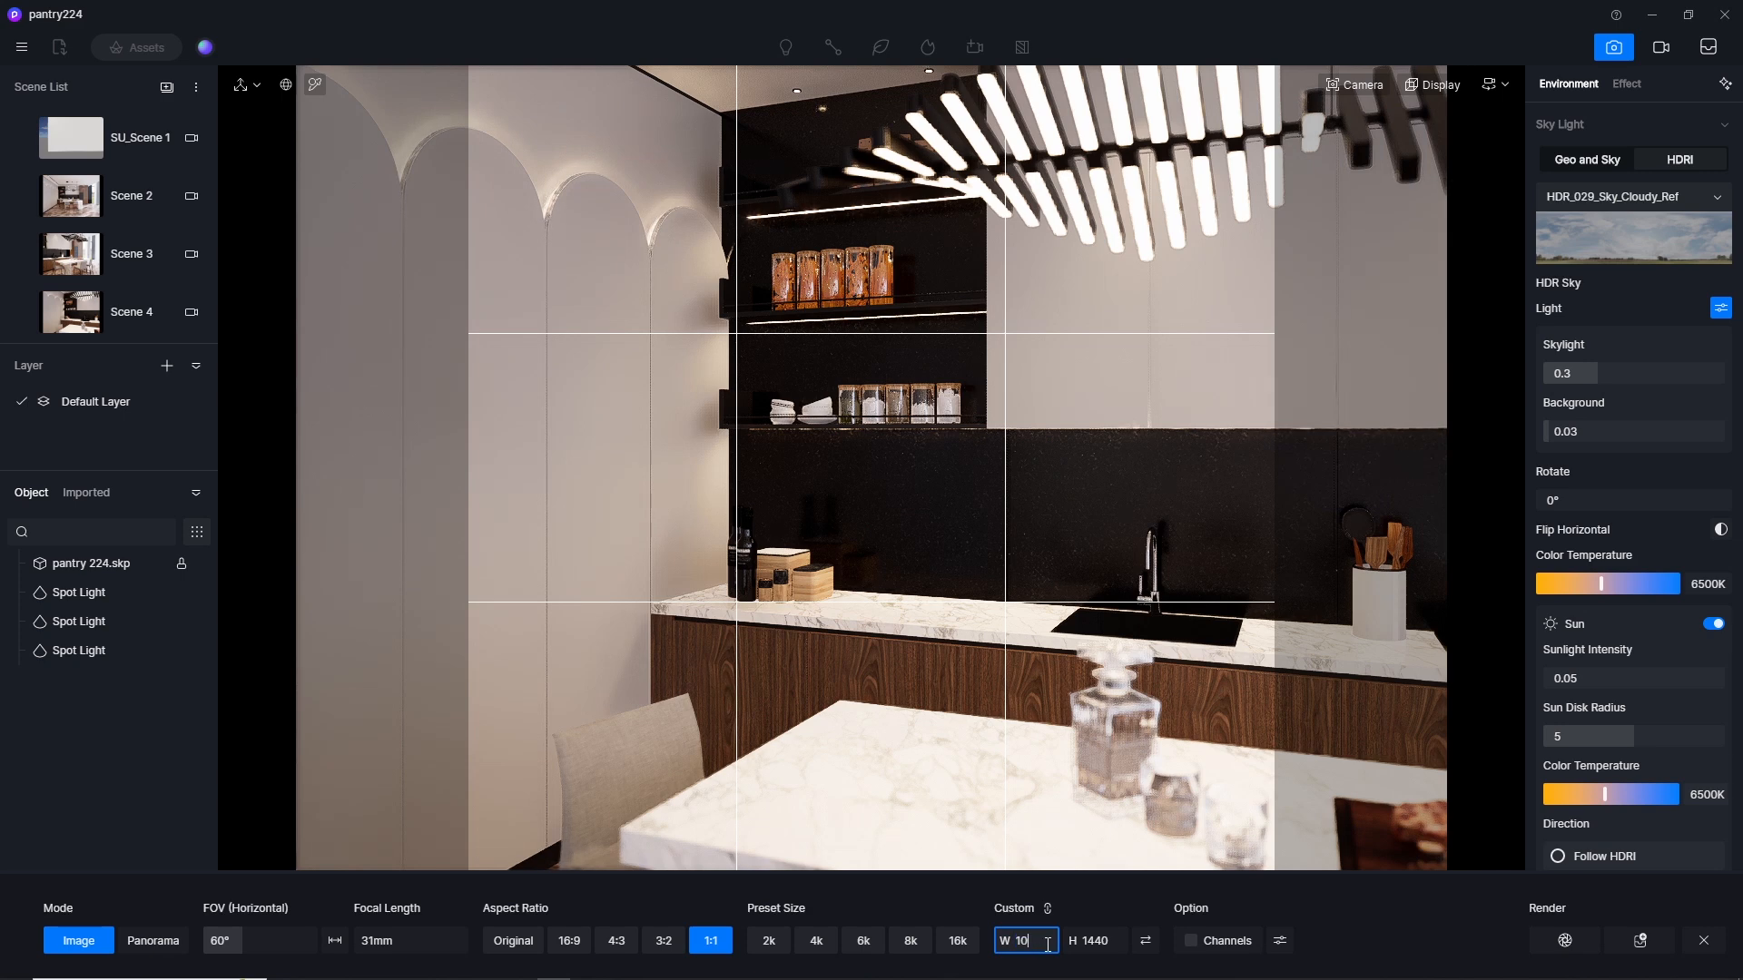
key(Return)
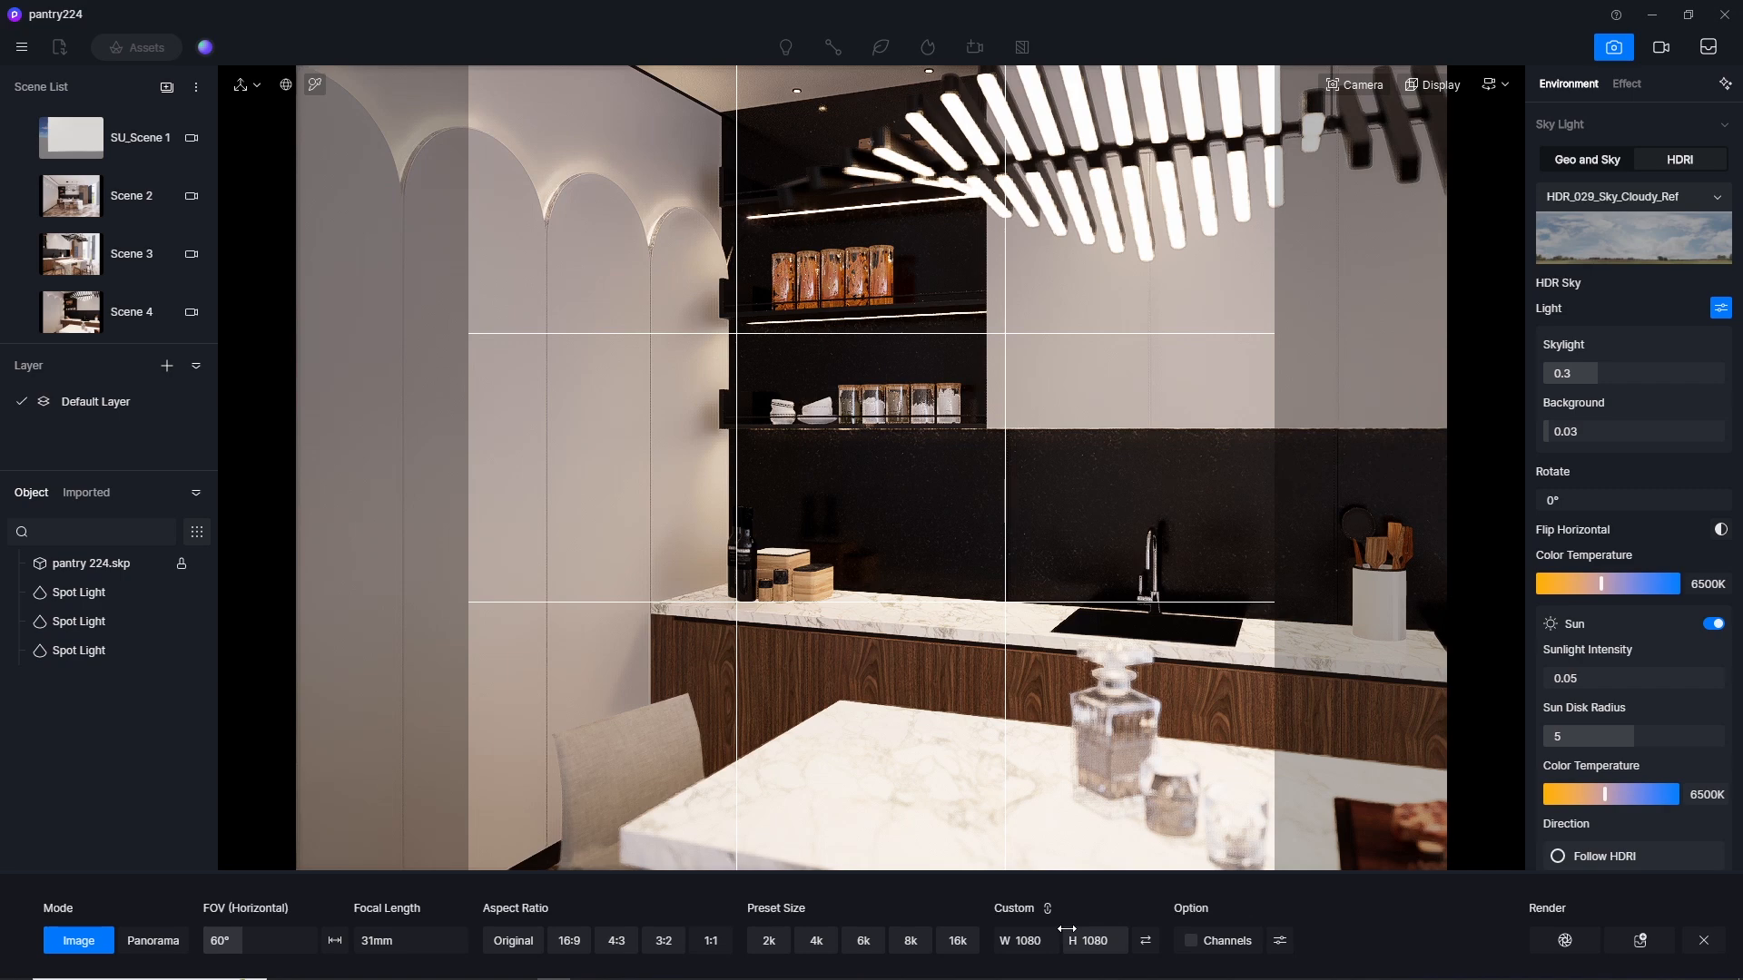
click(1566, 950)
click(451, 43)
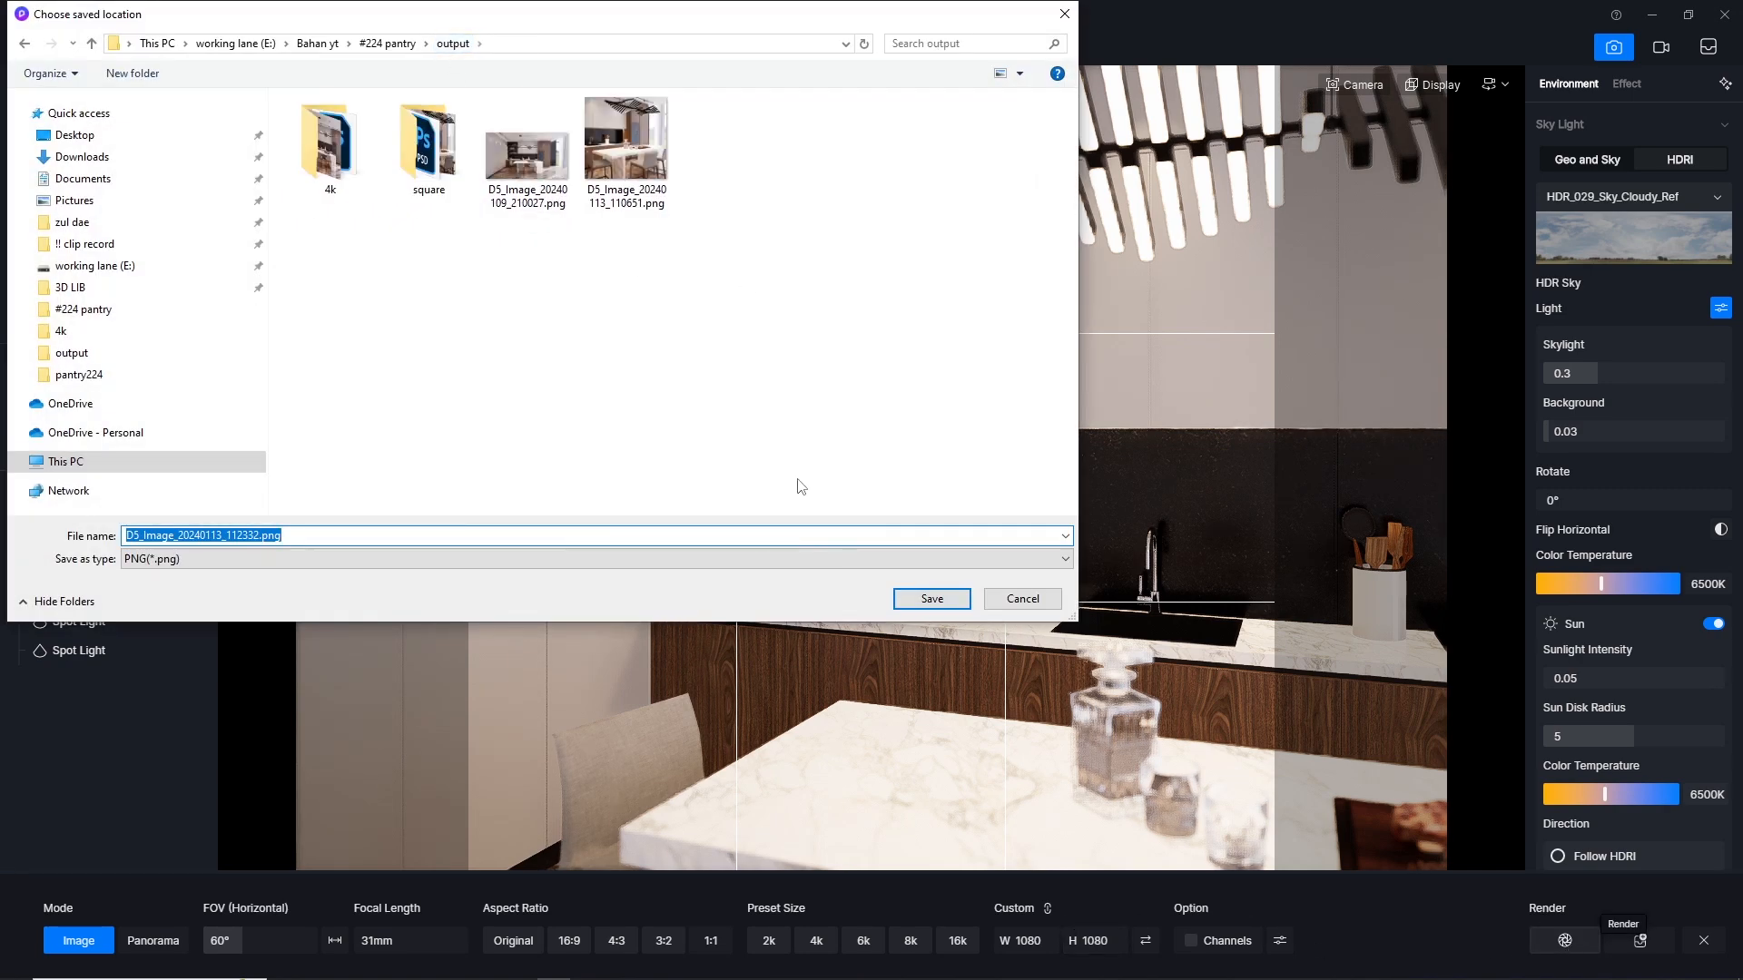
click(922, 600)
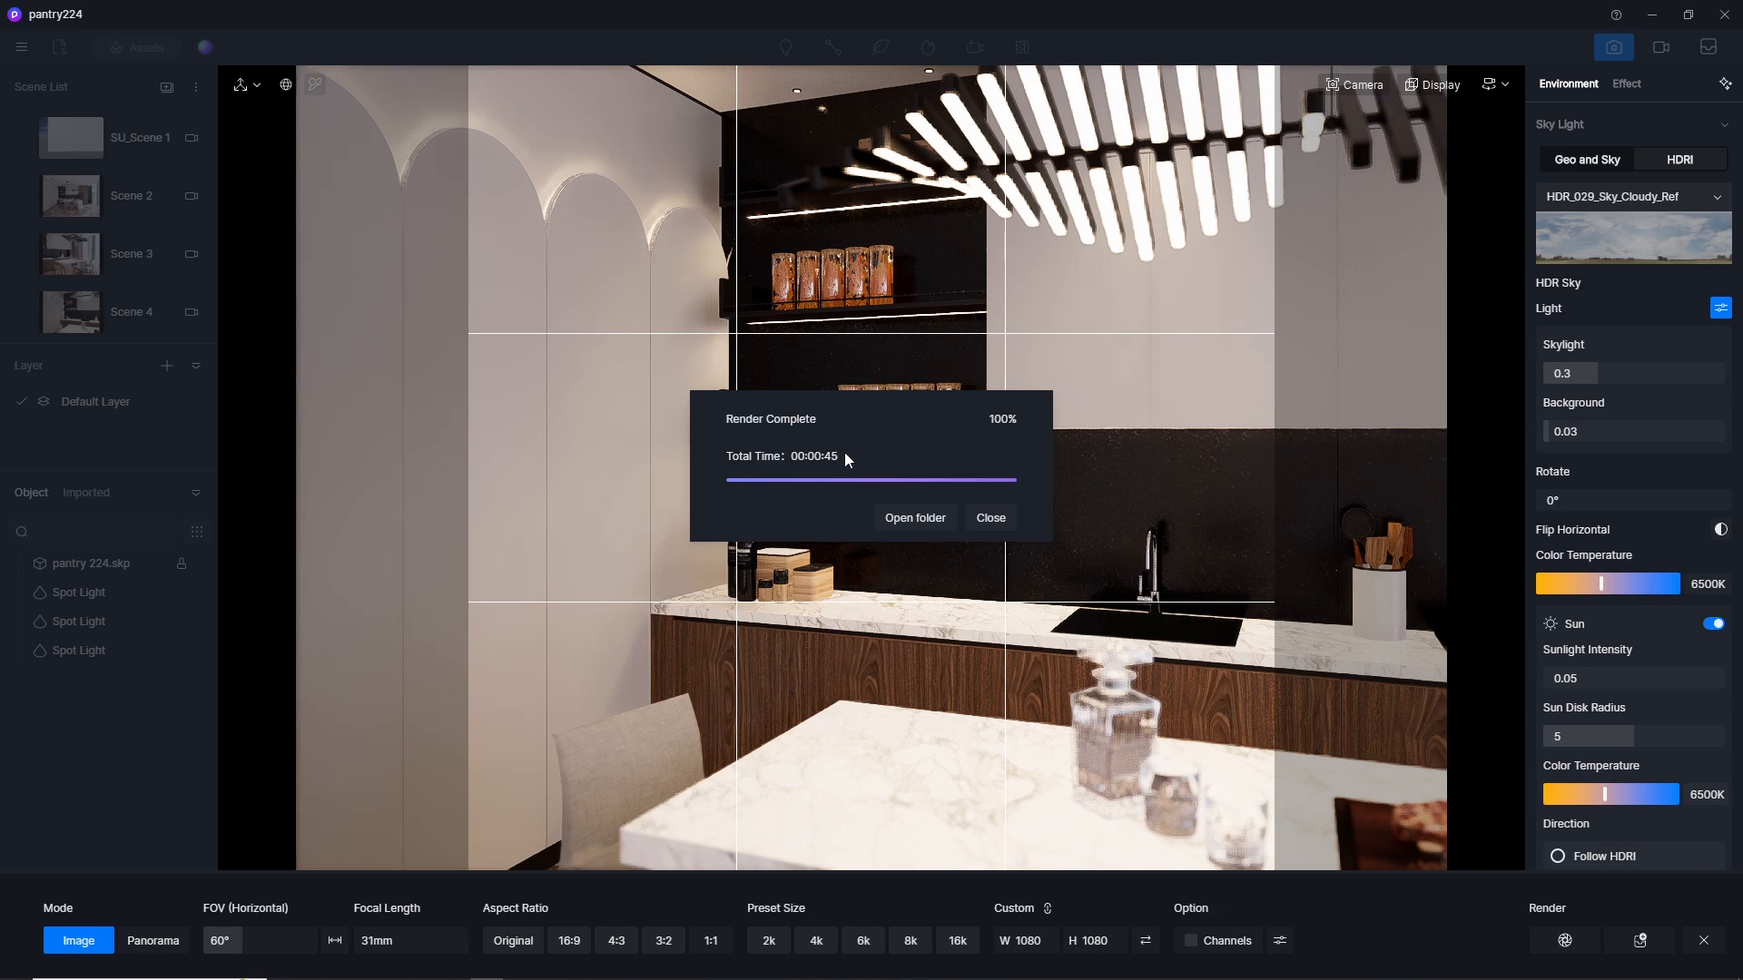
Step: Open the rendered PNG full-size from the output folder and examine the depth-of-field blur on the island glassware
click(917, 519)
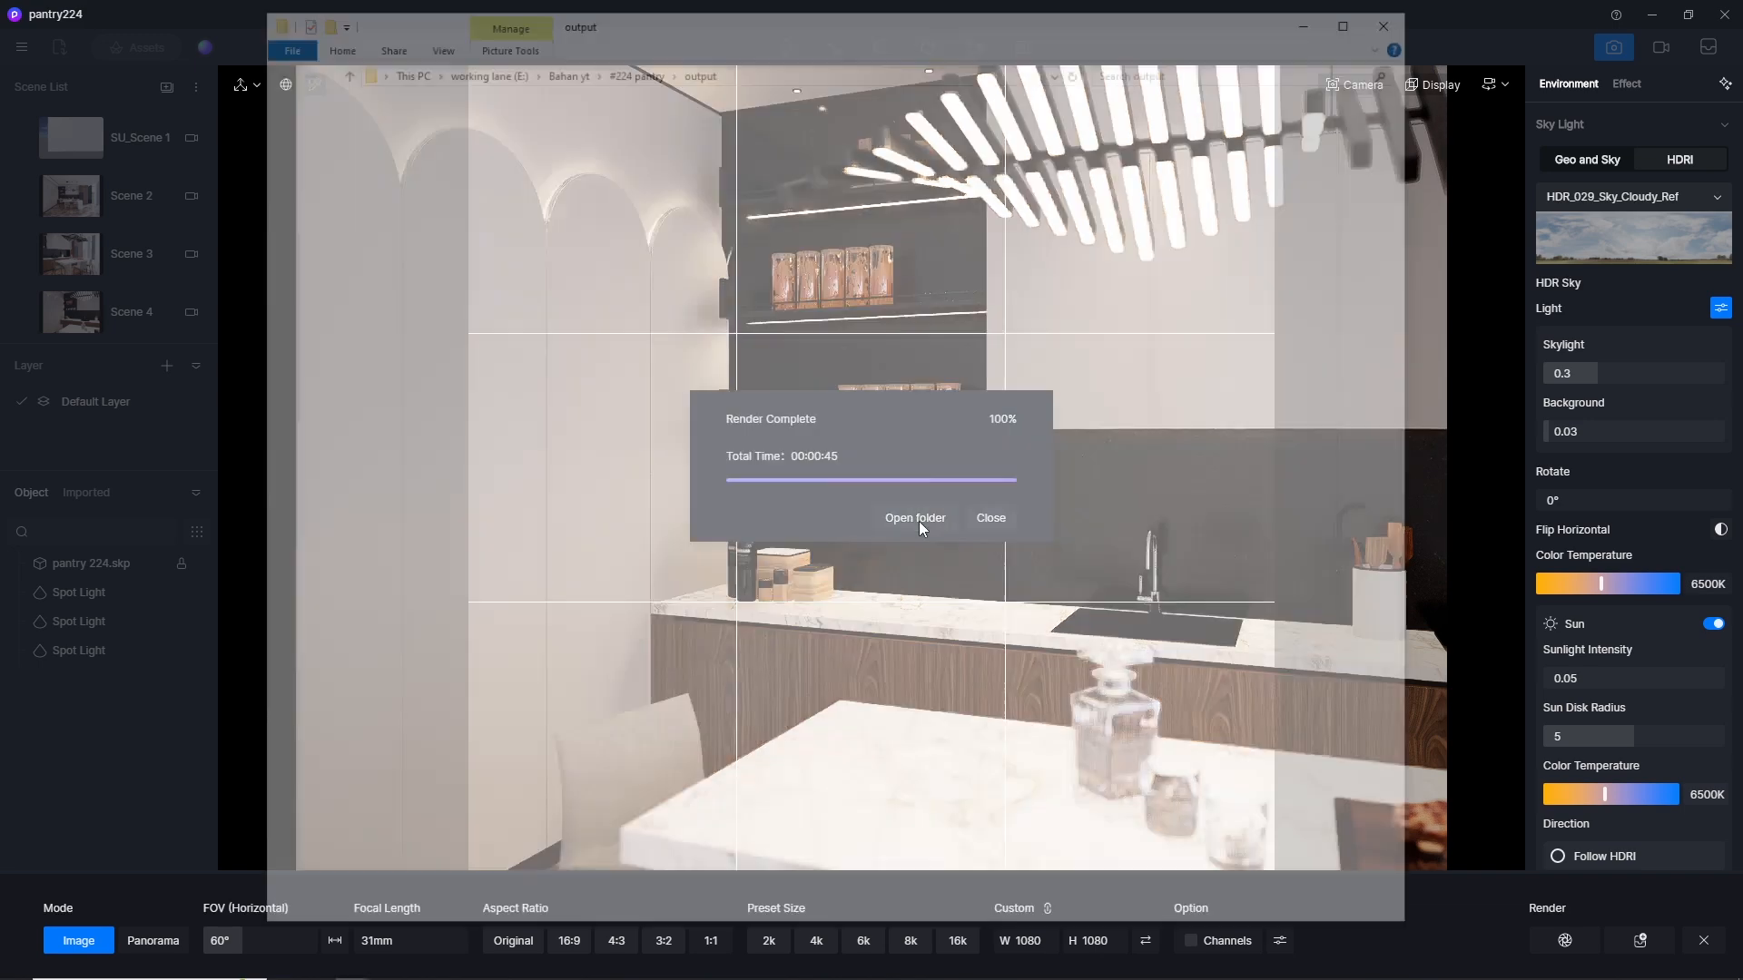
double_click(726, 263)
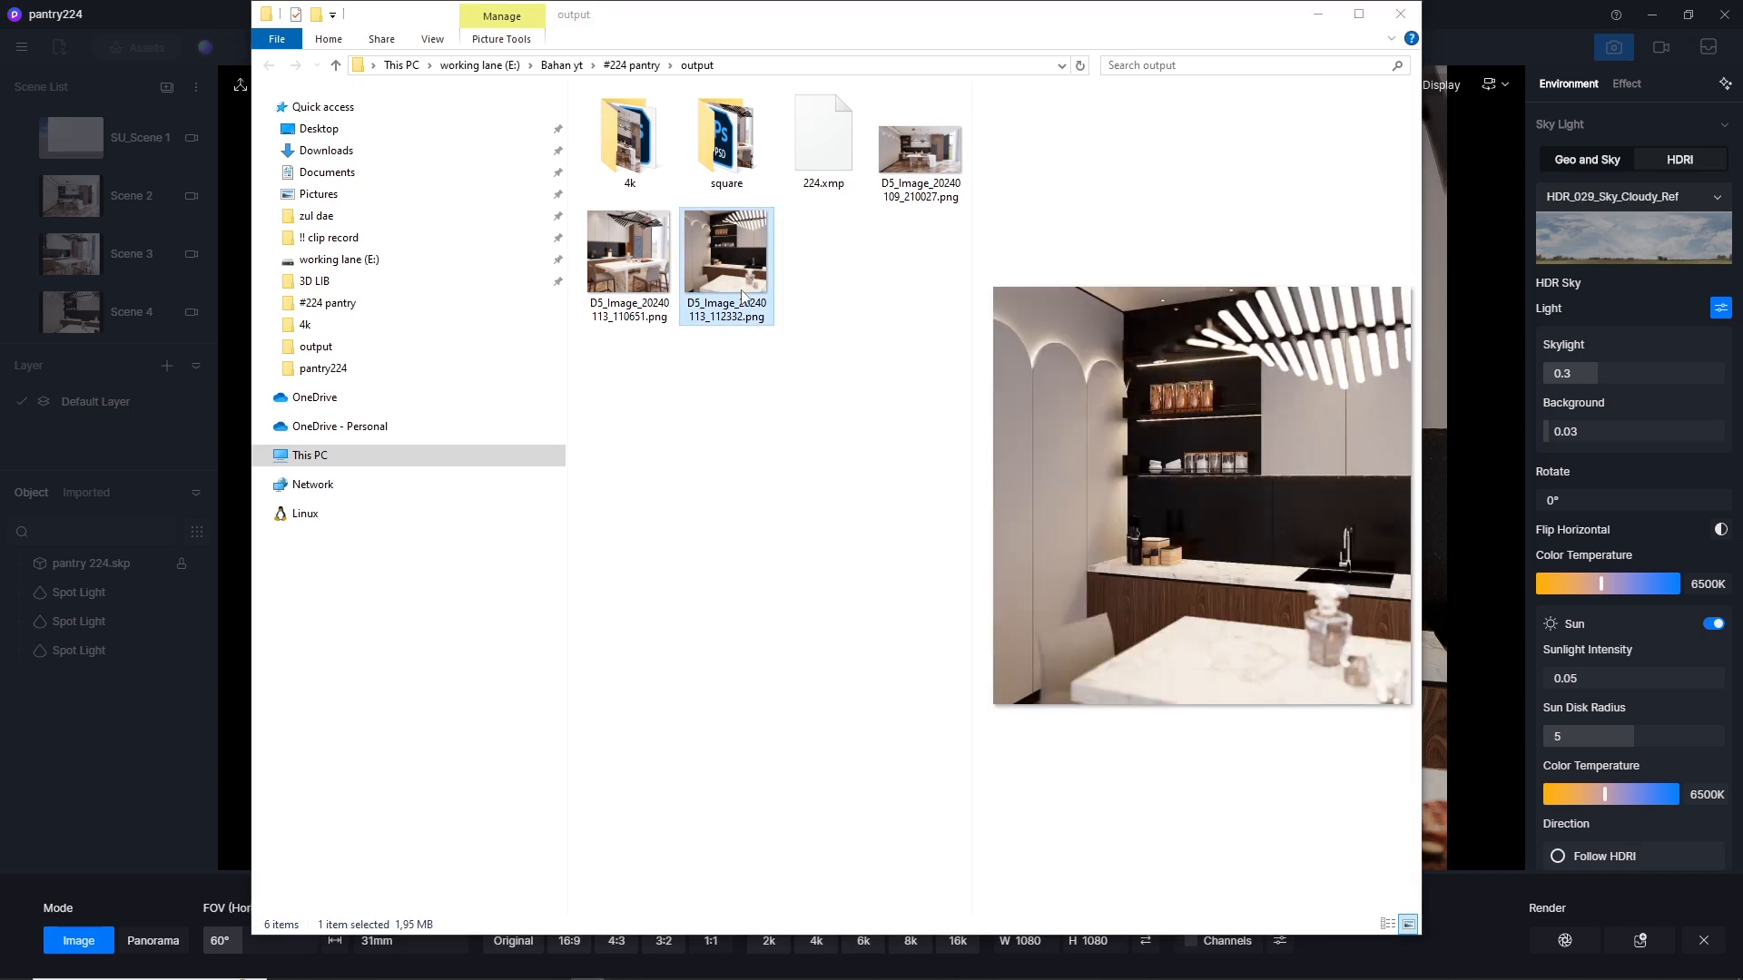
drag(1182, 207, 782, 223)
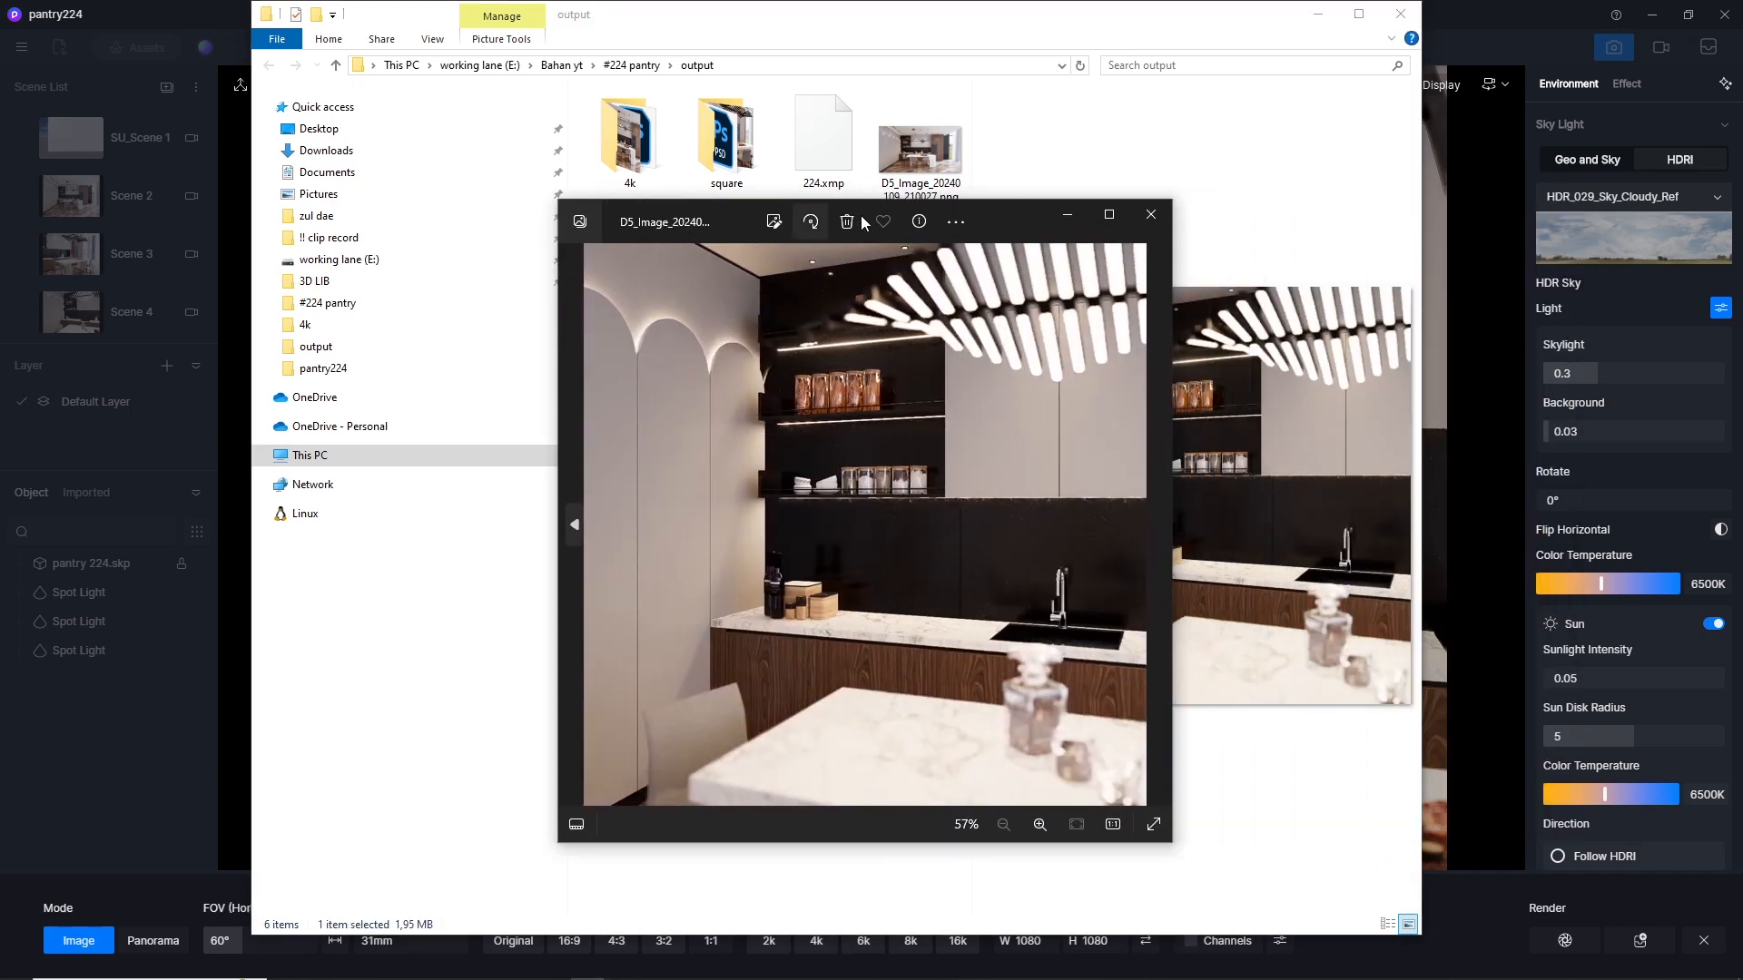
click(1108, 215)
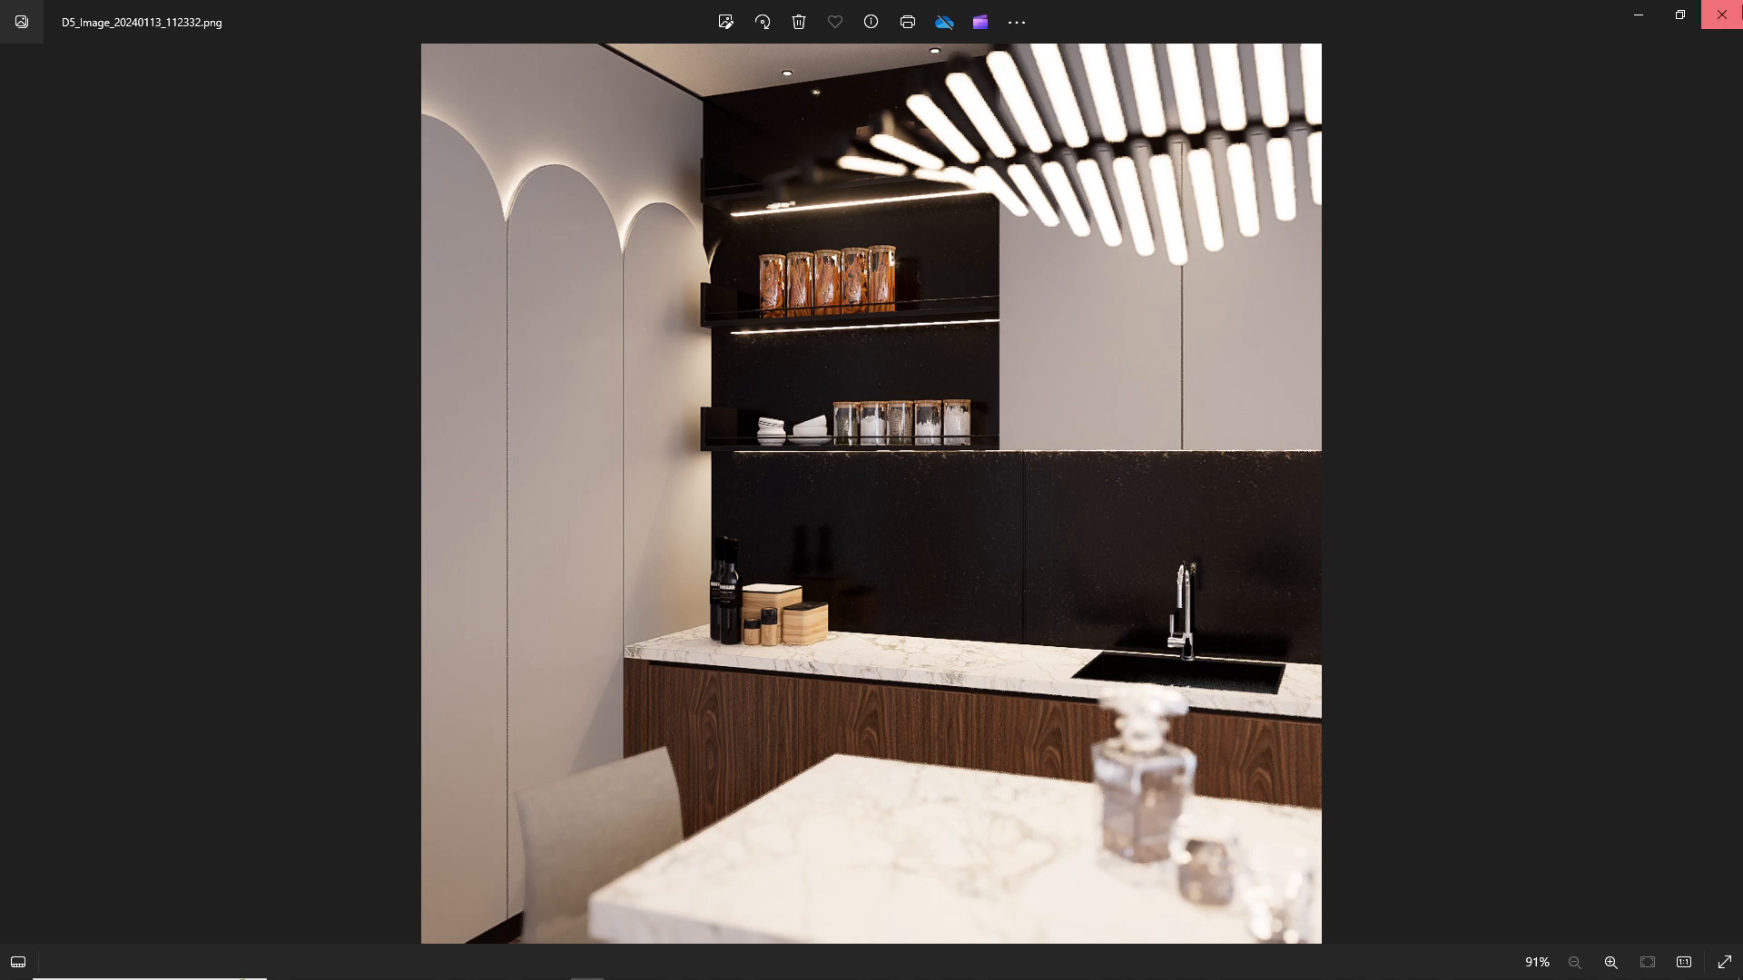
click(1722, 15)
click(1401, 13)
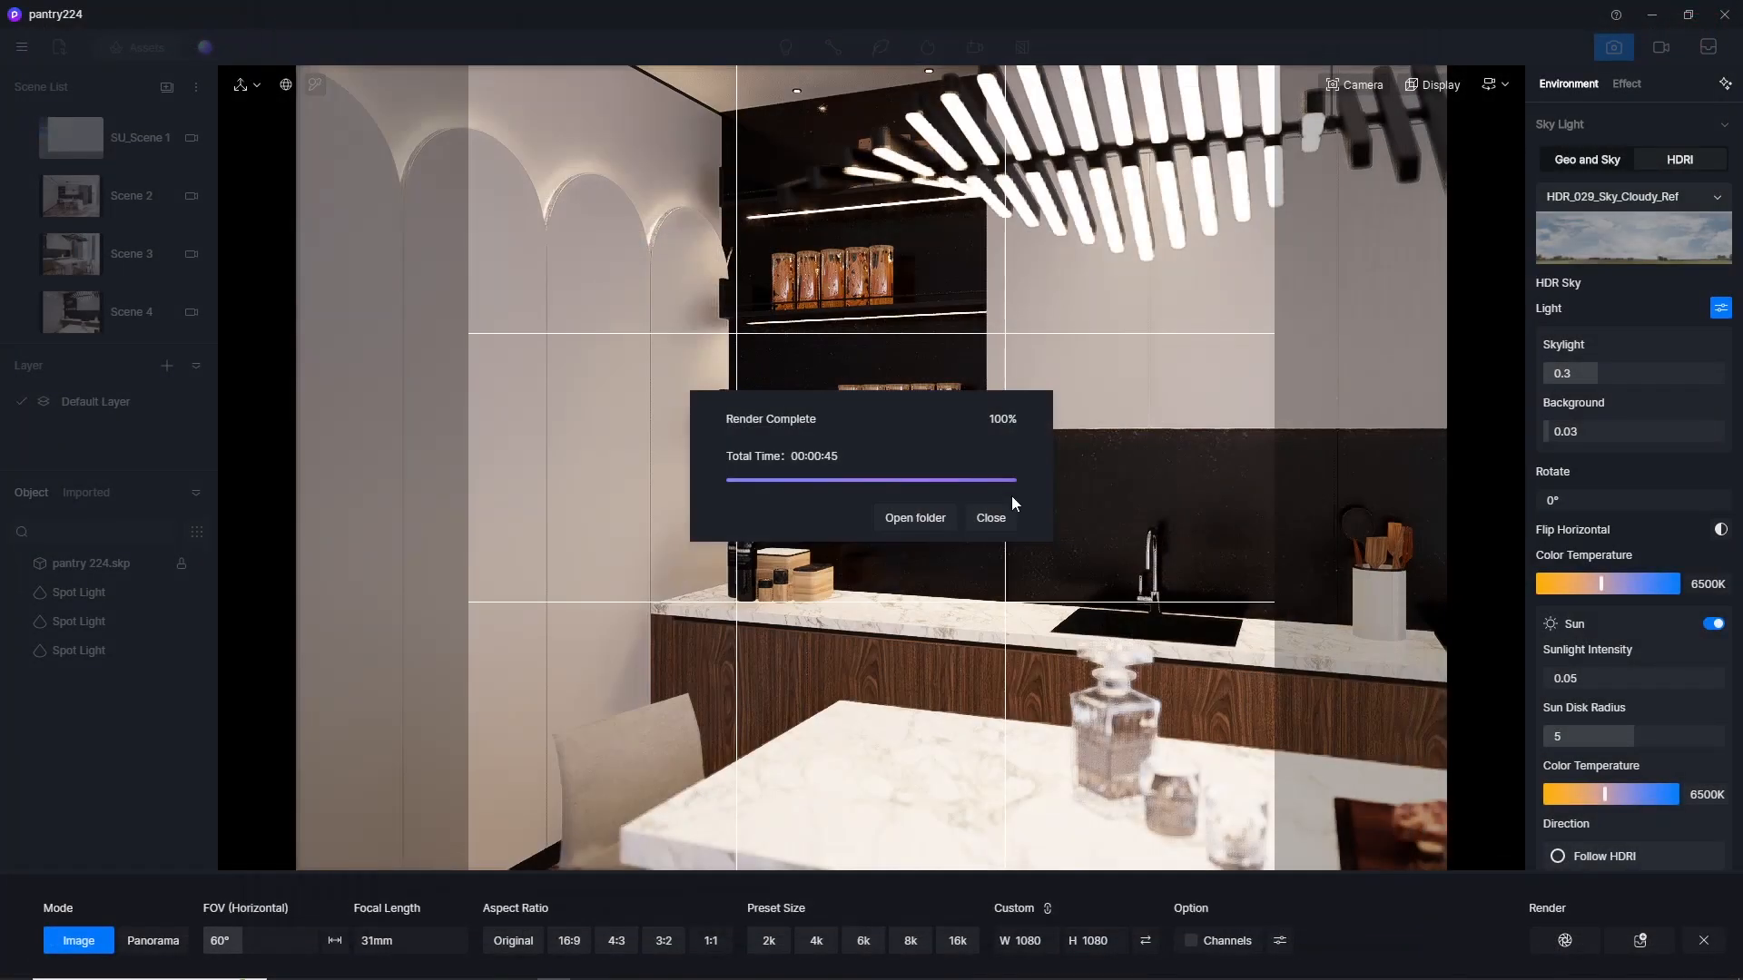
click(990, 518)
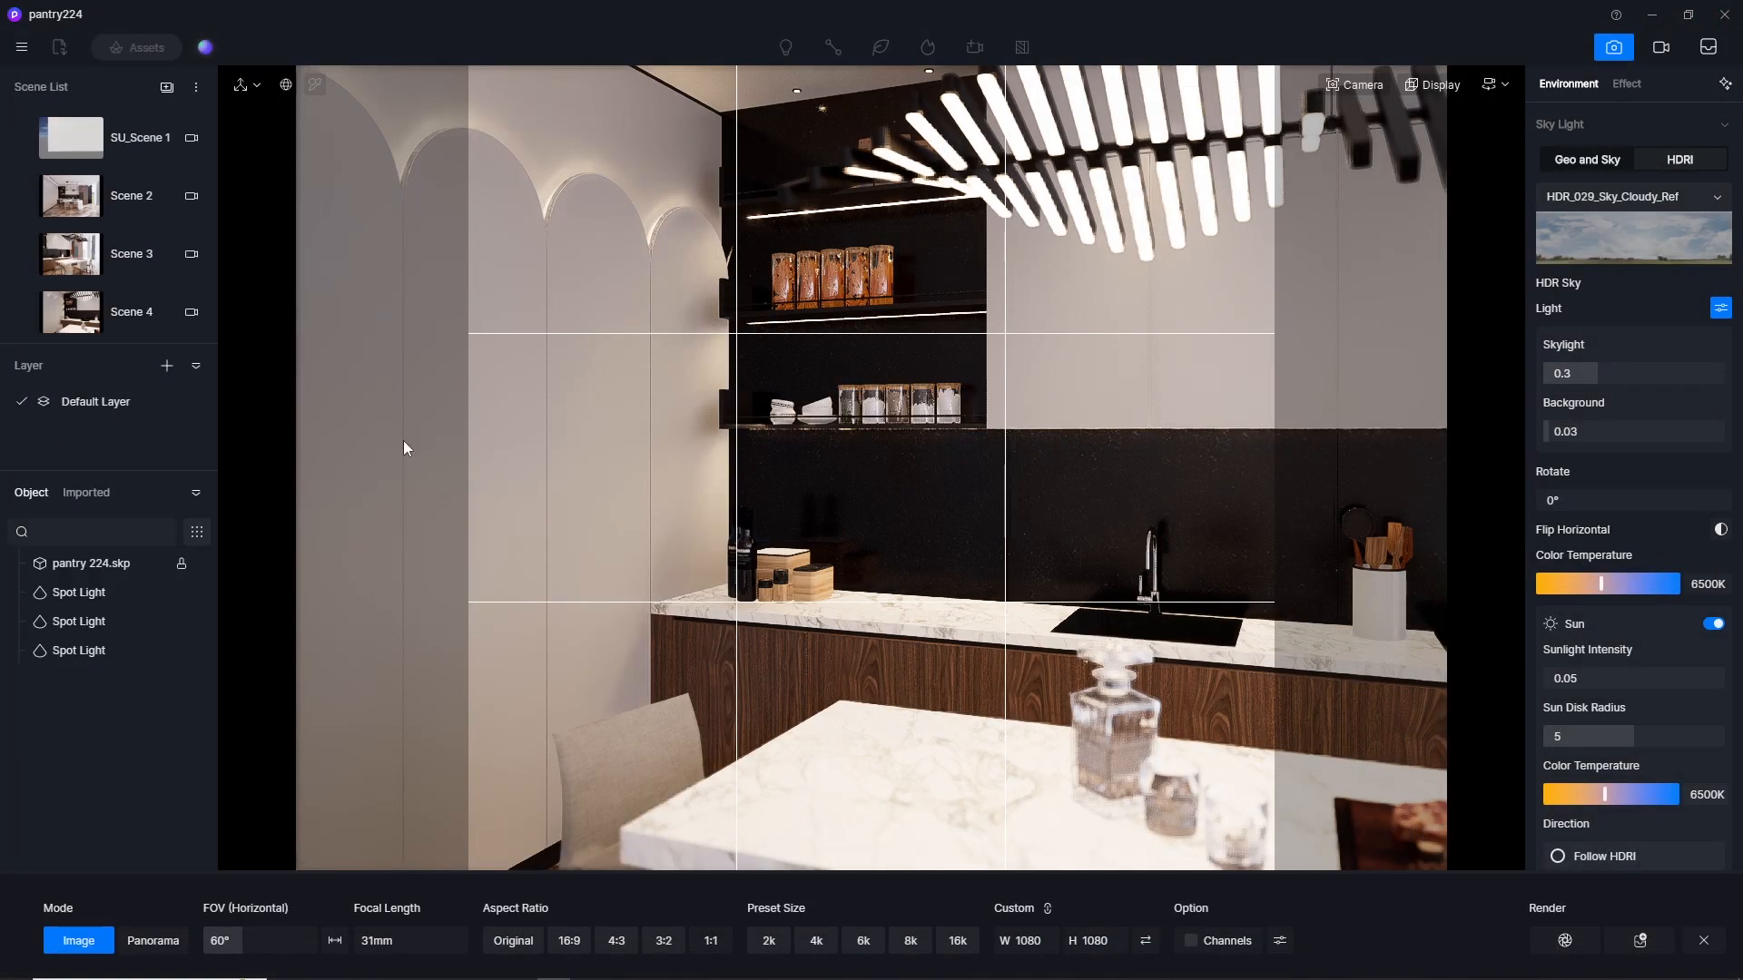
Step: Set the depth-of-field blur strength to 9 and update Scene 4
click(1368, 85)
mouse_move(1411, 432)
mouse_down()
mouse_move(1363, 432)
mouse_move(1406, 432)
mouse_up()
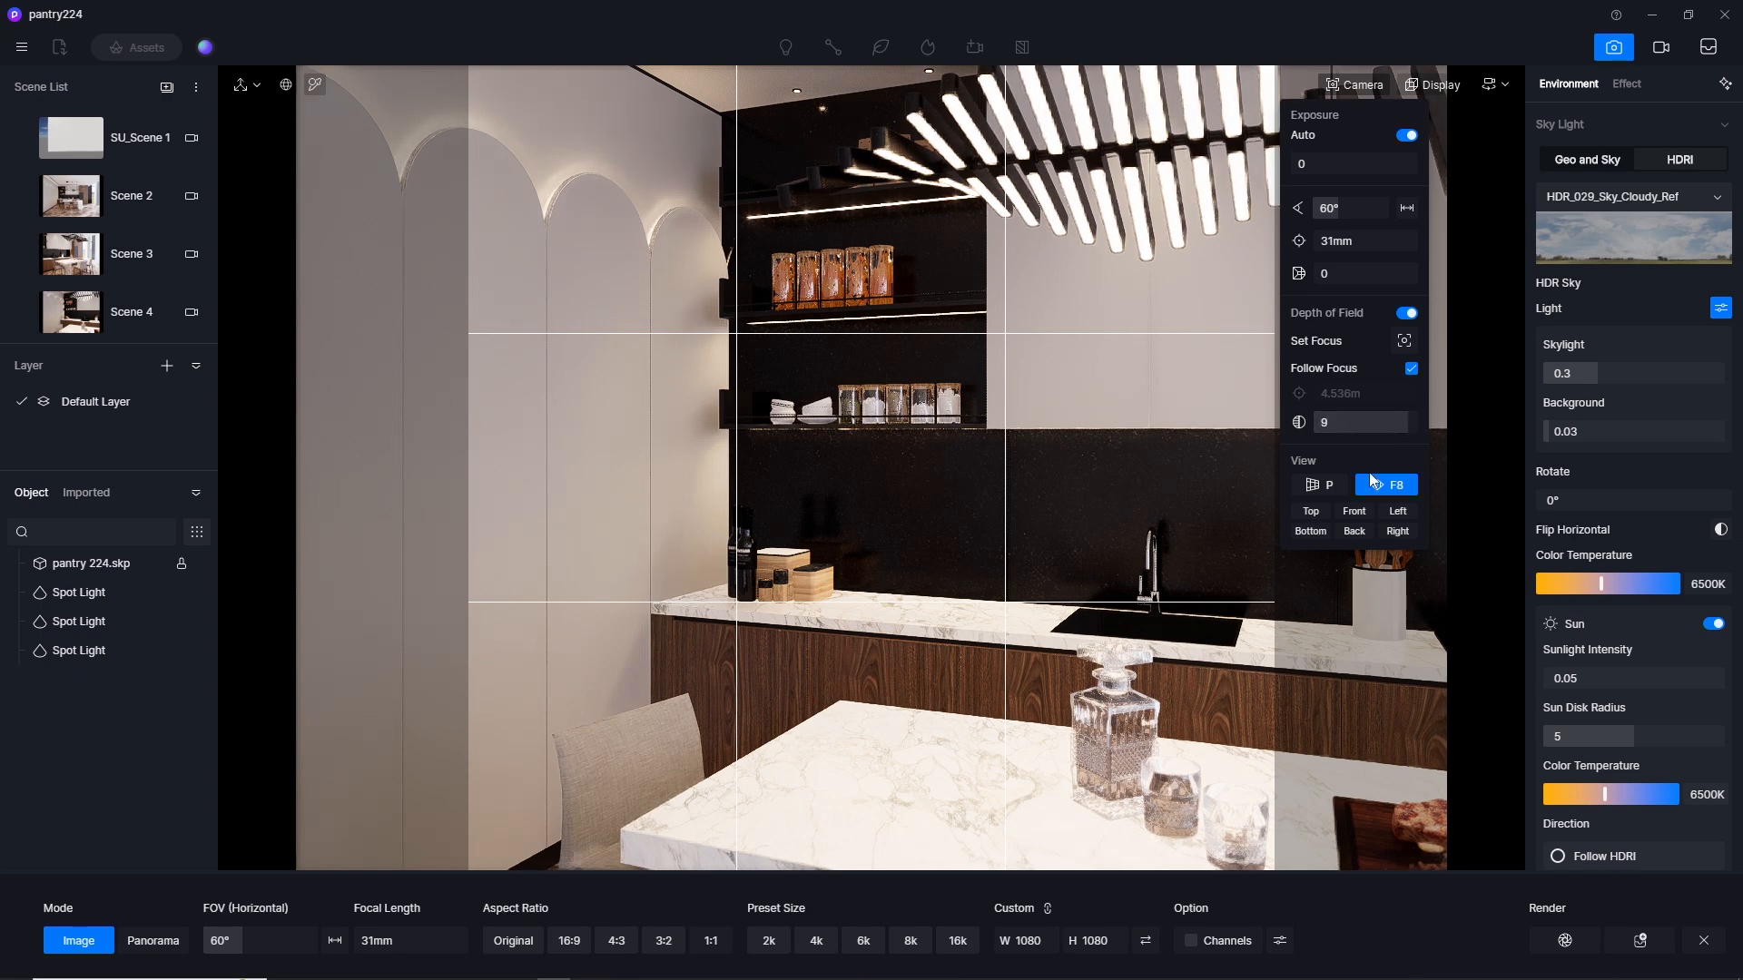
mouse_move(113, 332)
click(25, 313)
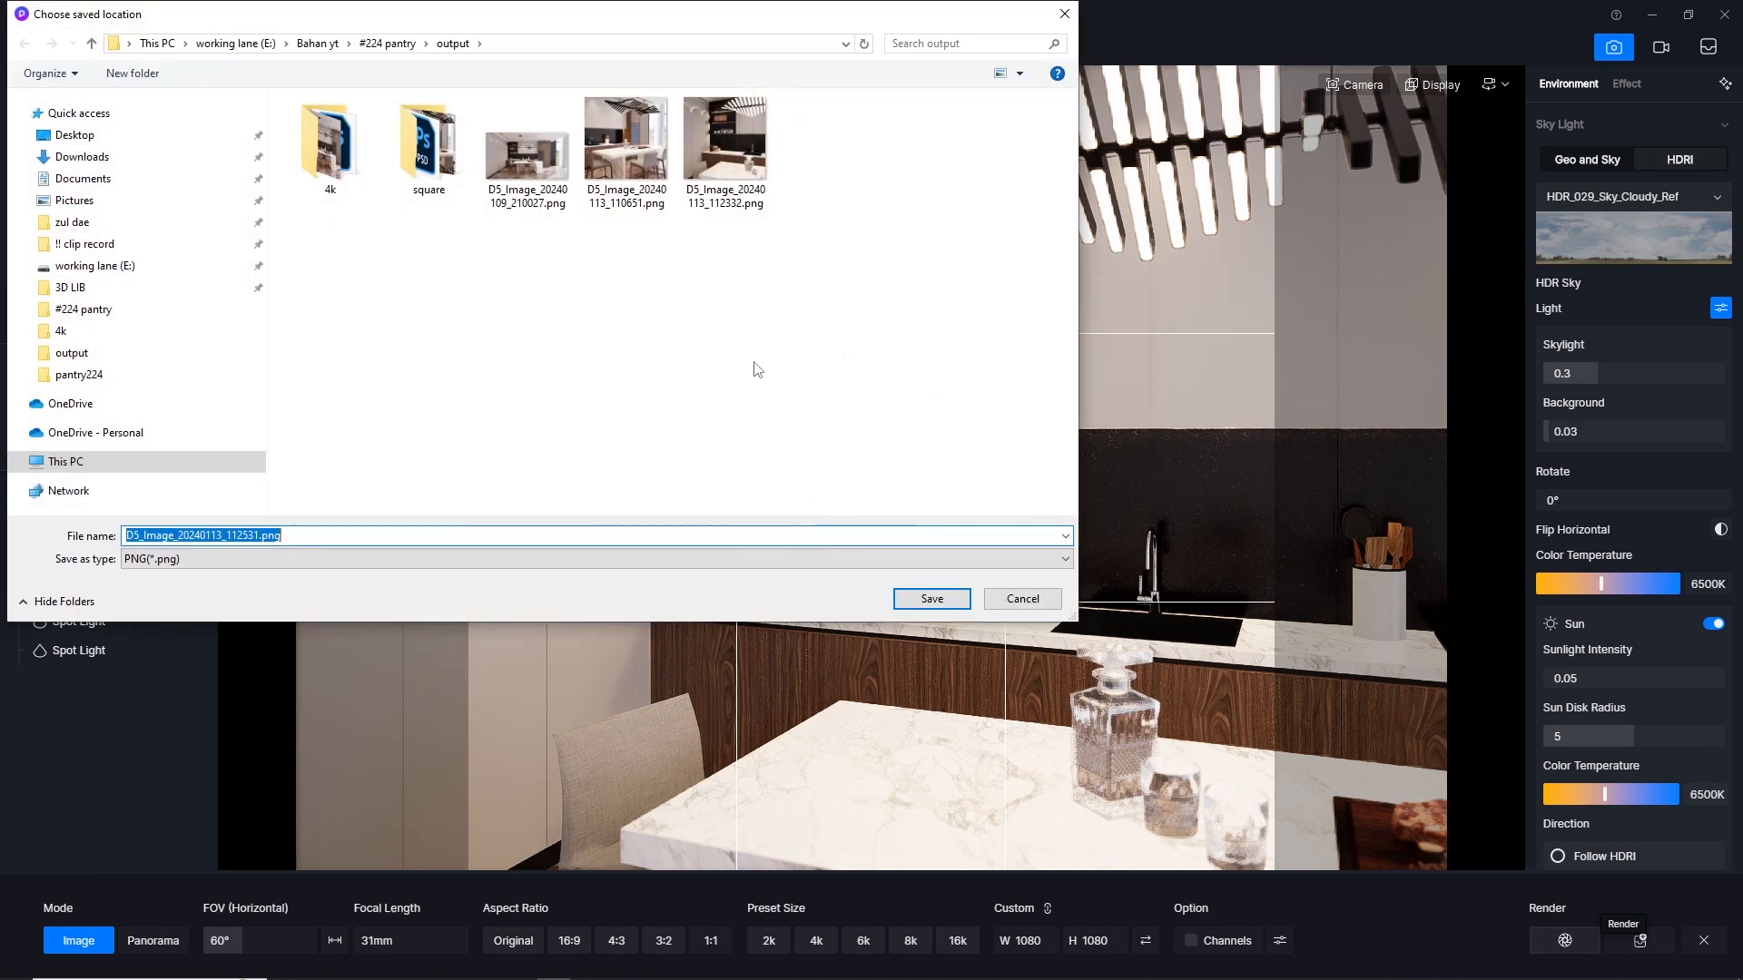
Step: Render the view again into the output folder and compare the foreground blur of the new image with the previous render
click(931, 599)
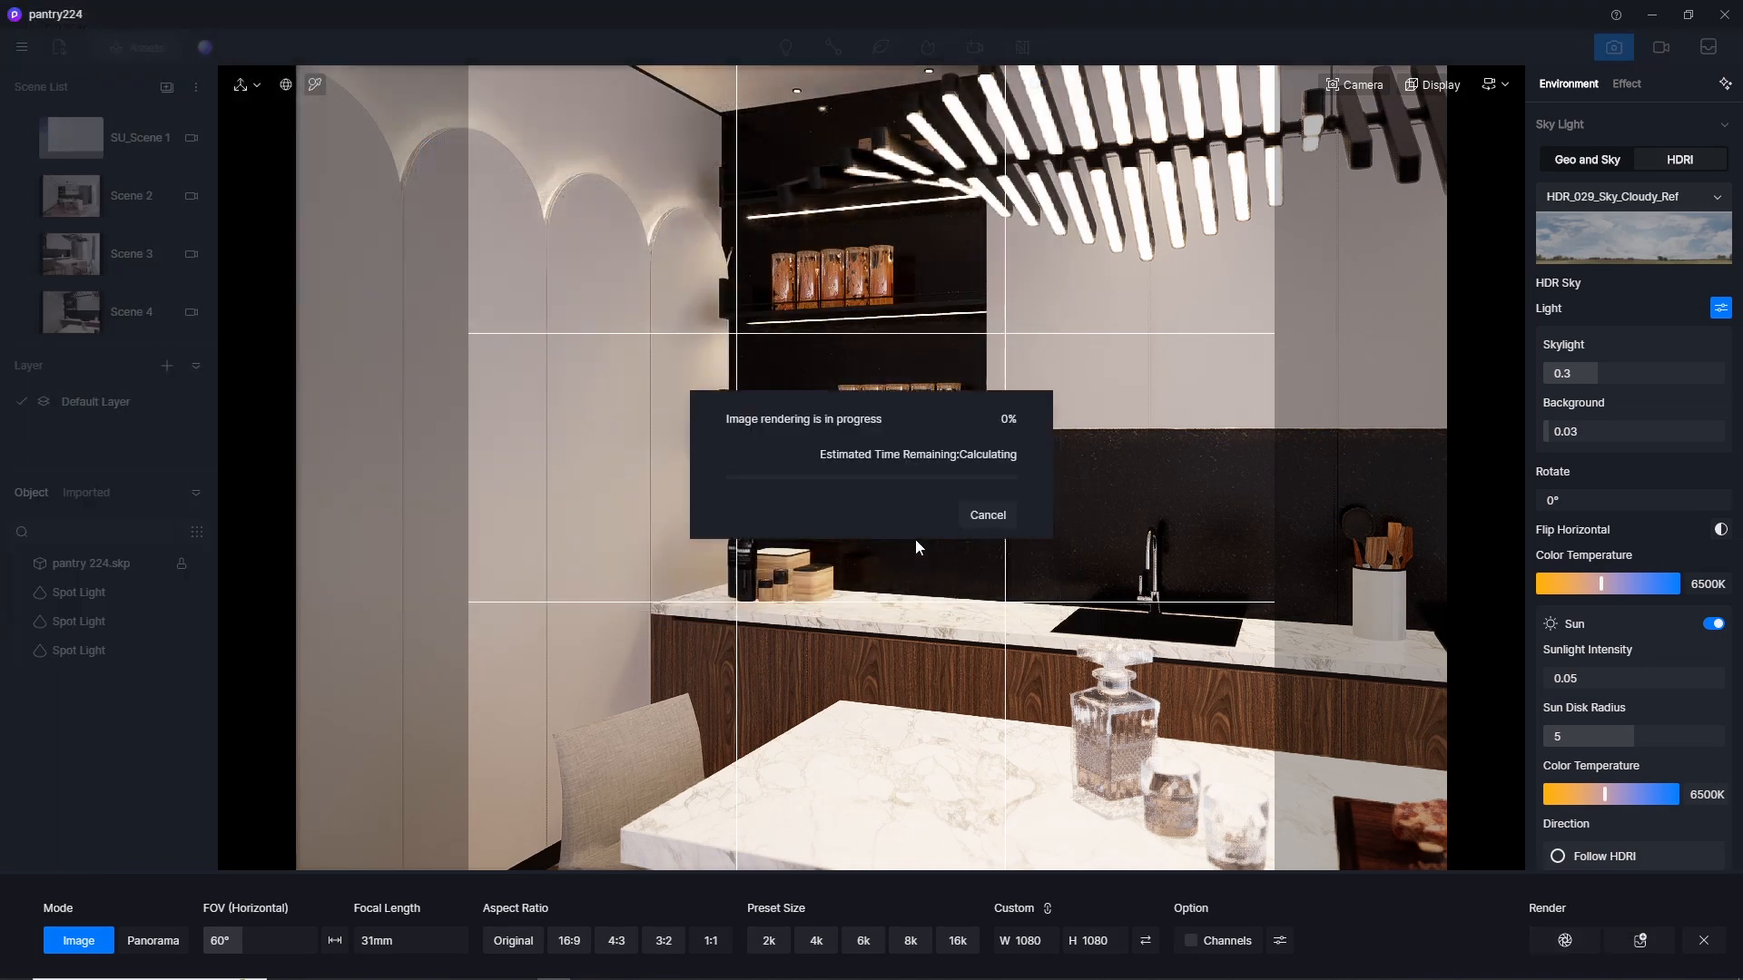
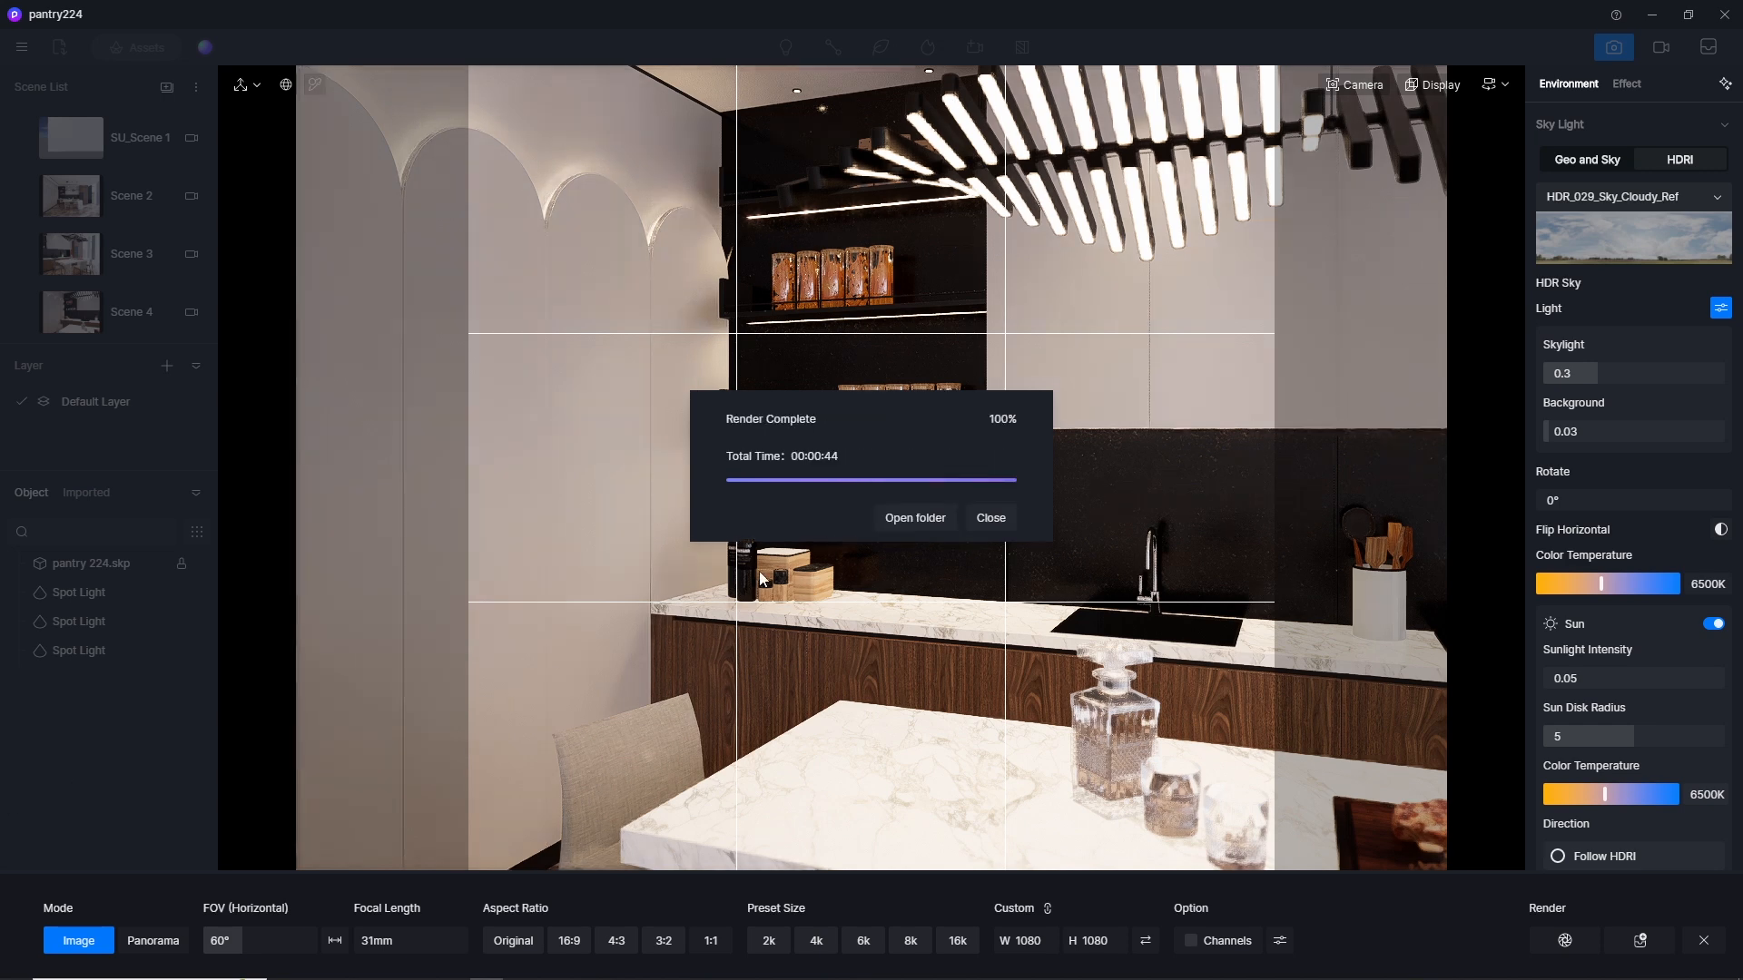
click(929, 520)
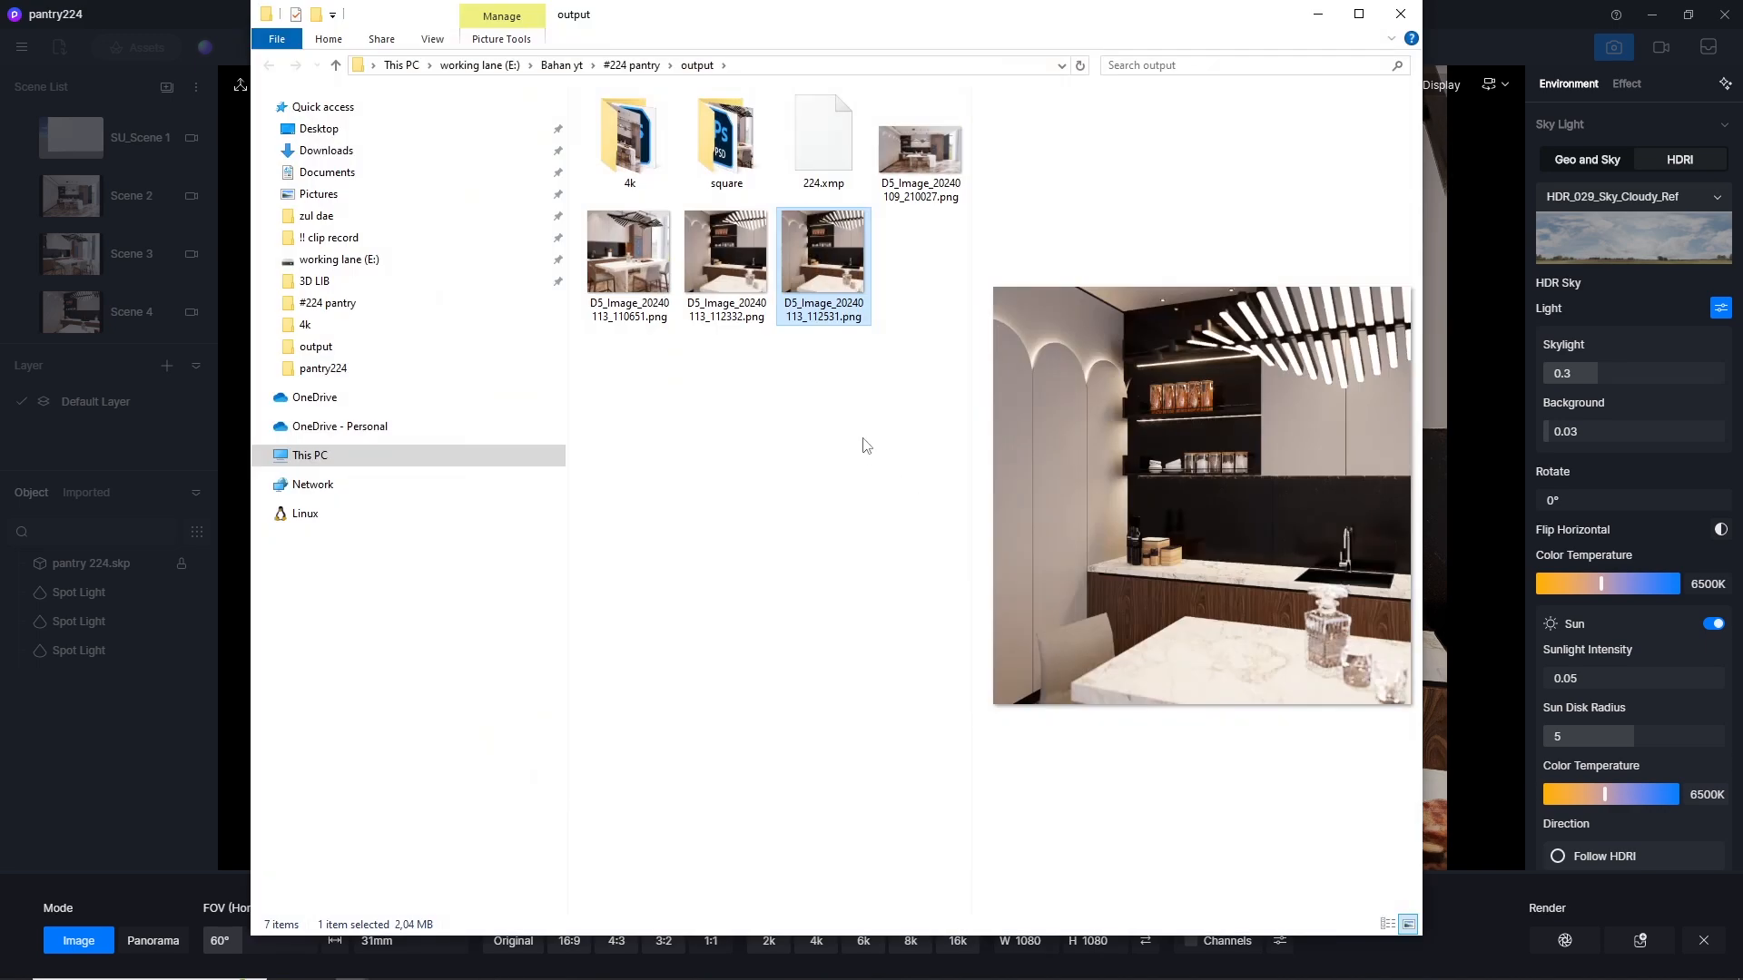
double_click(806, 279)
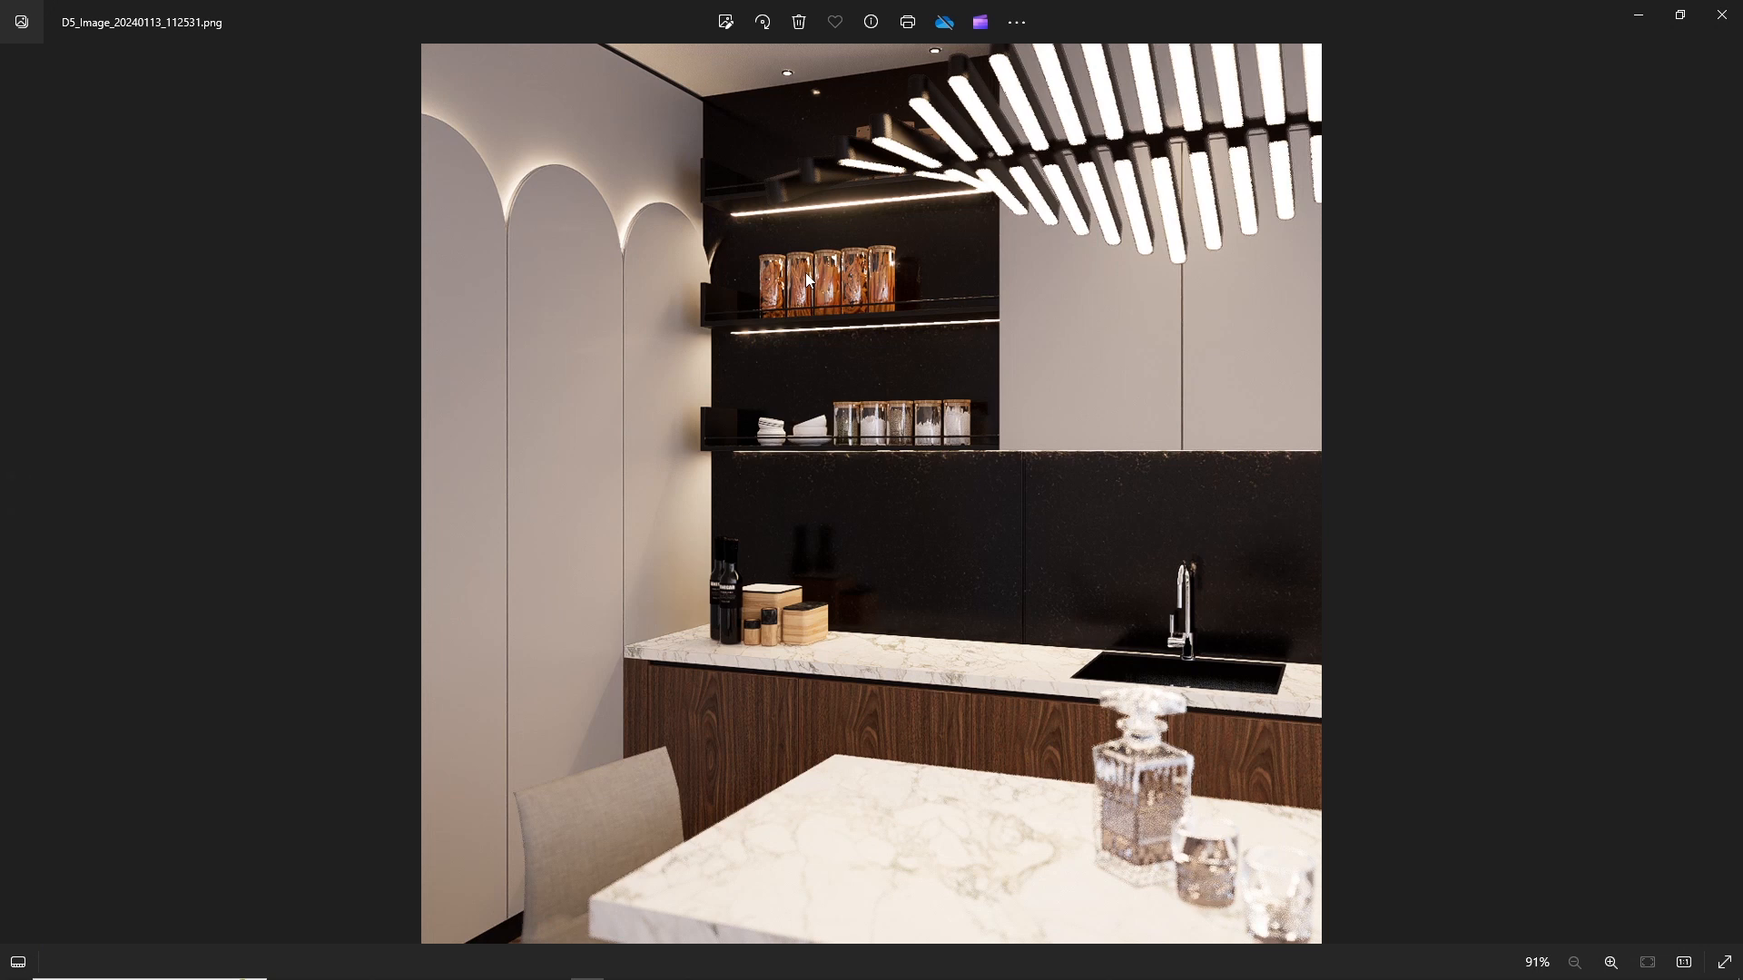
key(Left)
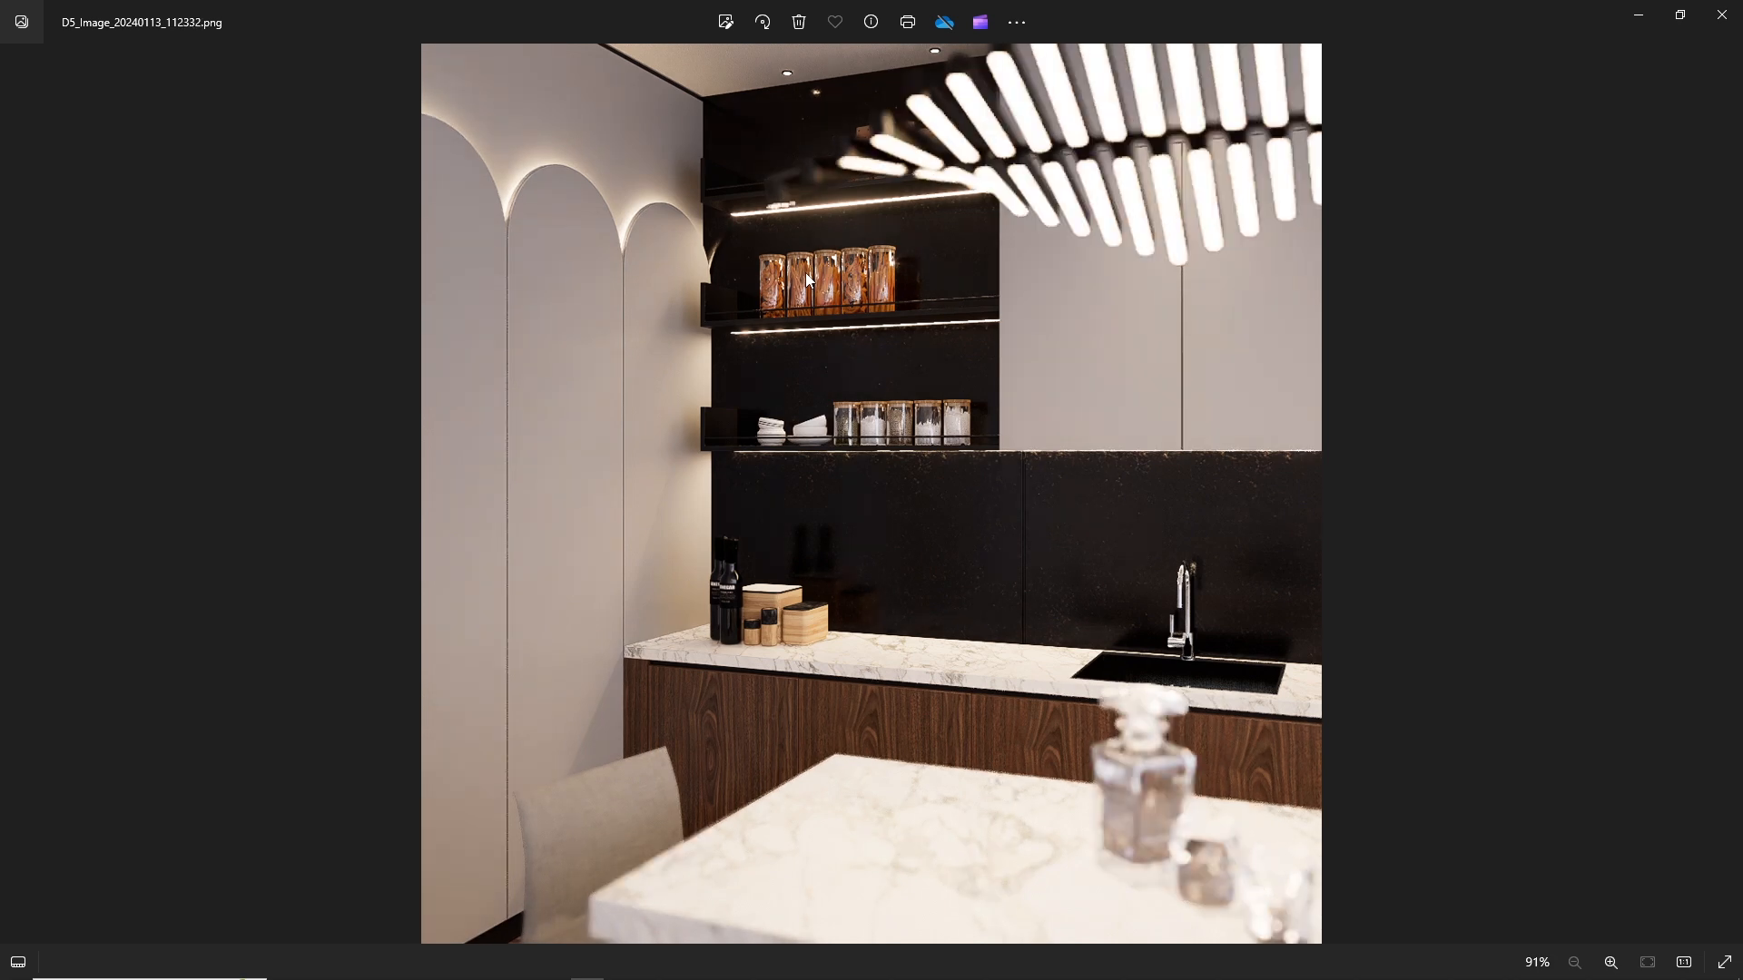
key(Right)
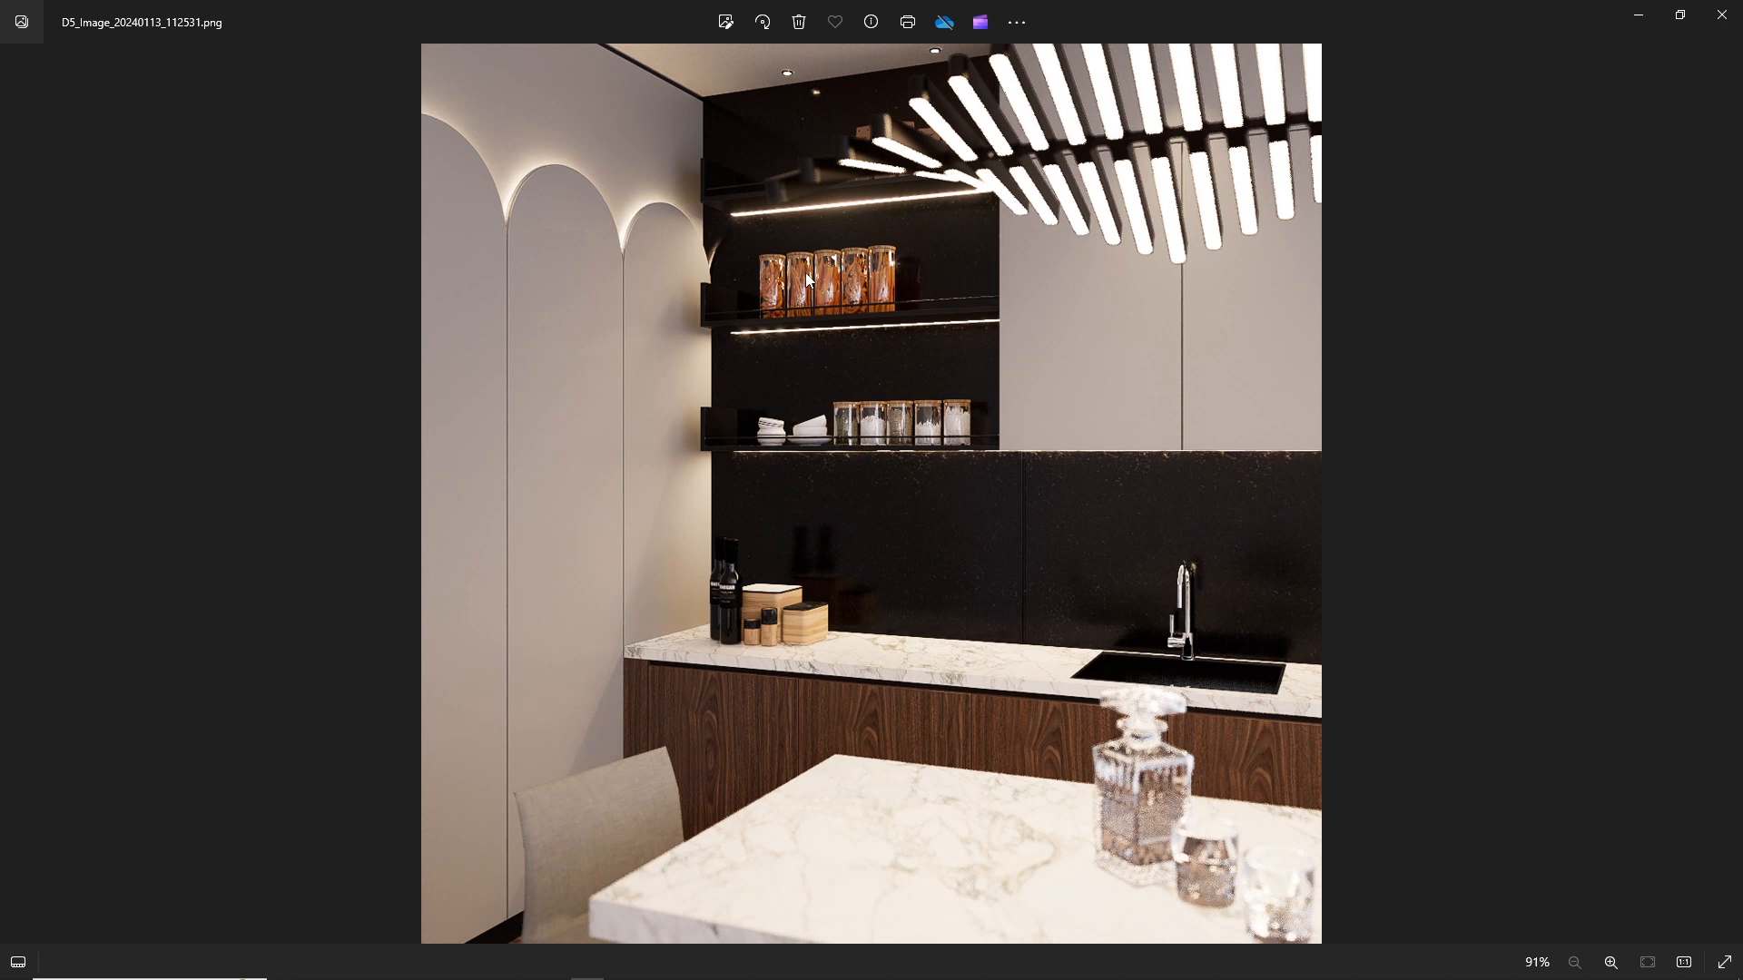
key(Left)
key(Right)
key(Left)
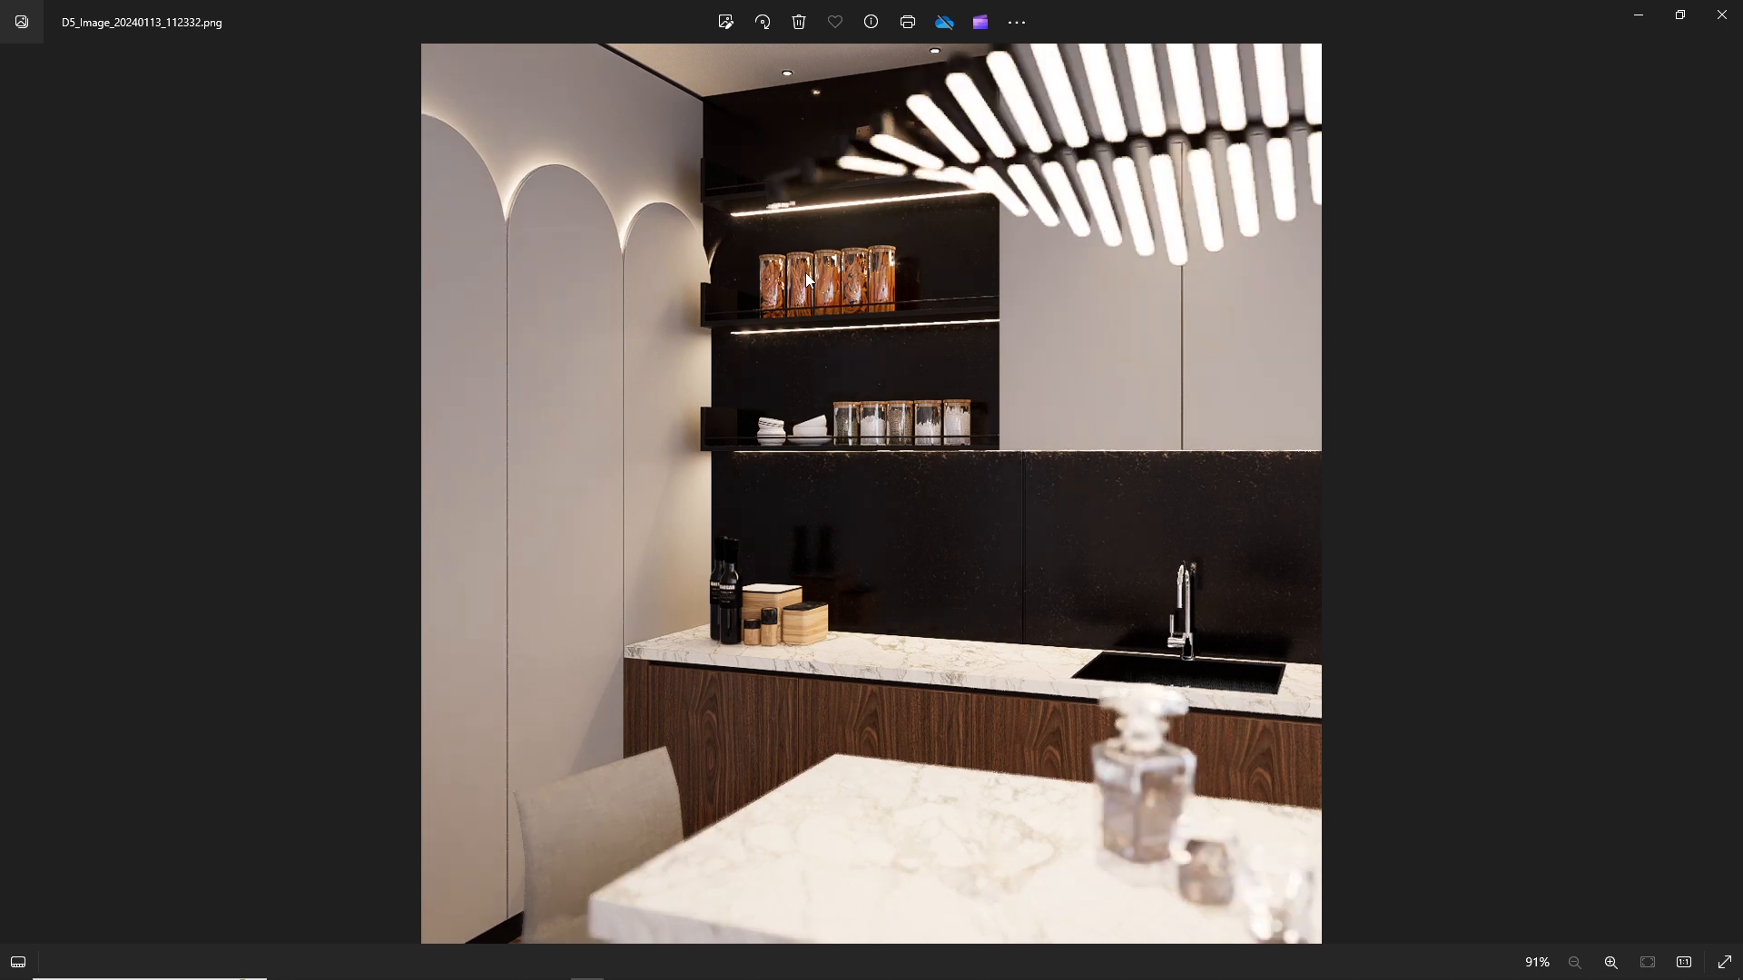
key(Right)
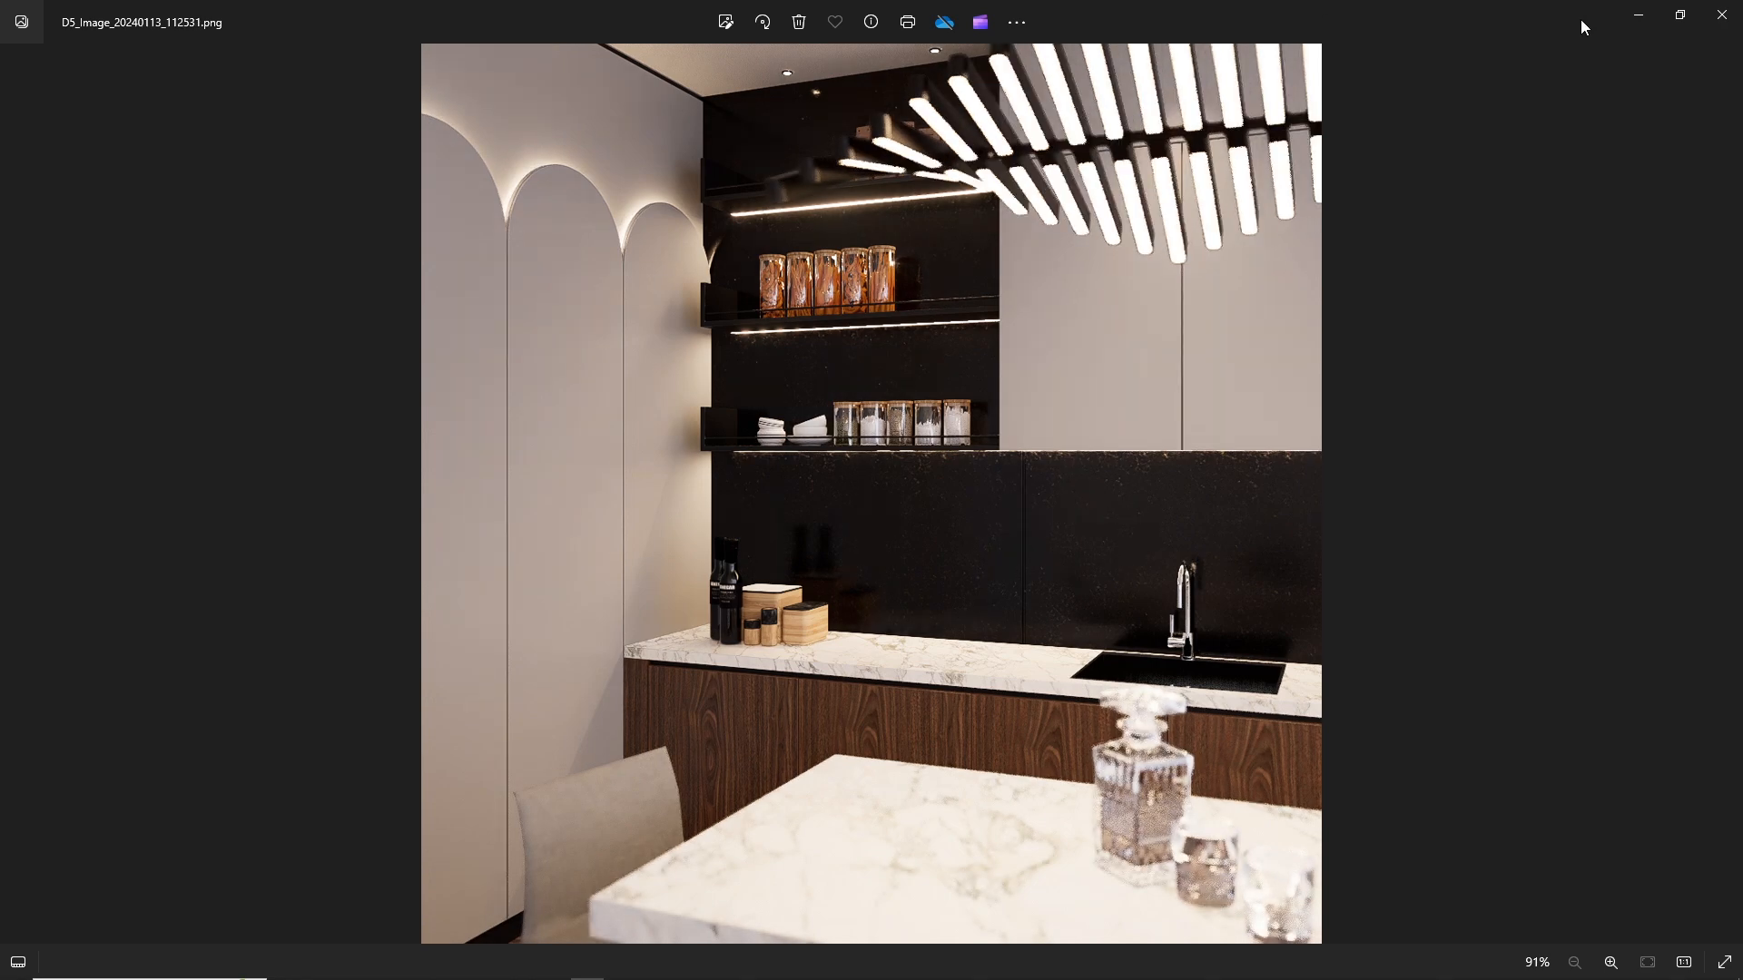
click(1722, 14)
Step: Permanently delete the two close-up test renders from the output folder and return to the D5 Render scene
click(815, 463)
click(723, 272)
ctrl+click(784, 277)
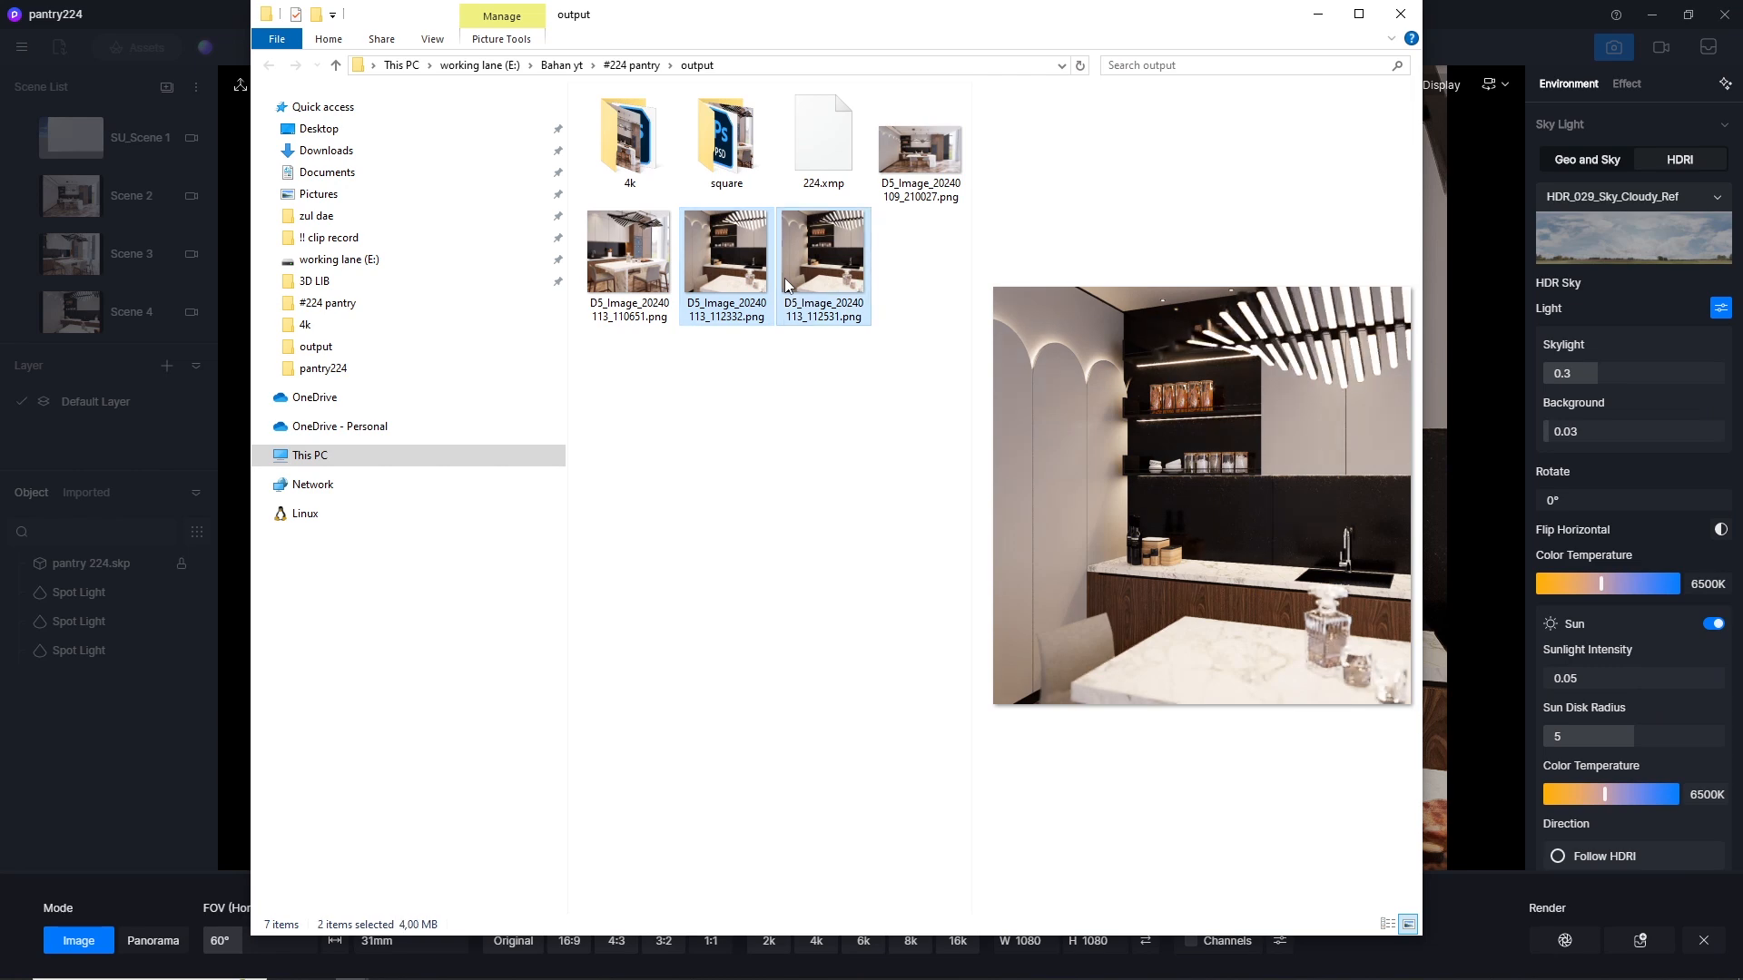
key(shift+Delete)
key(Return)
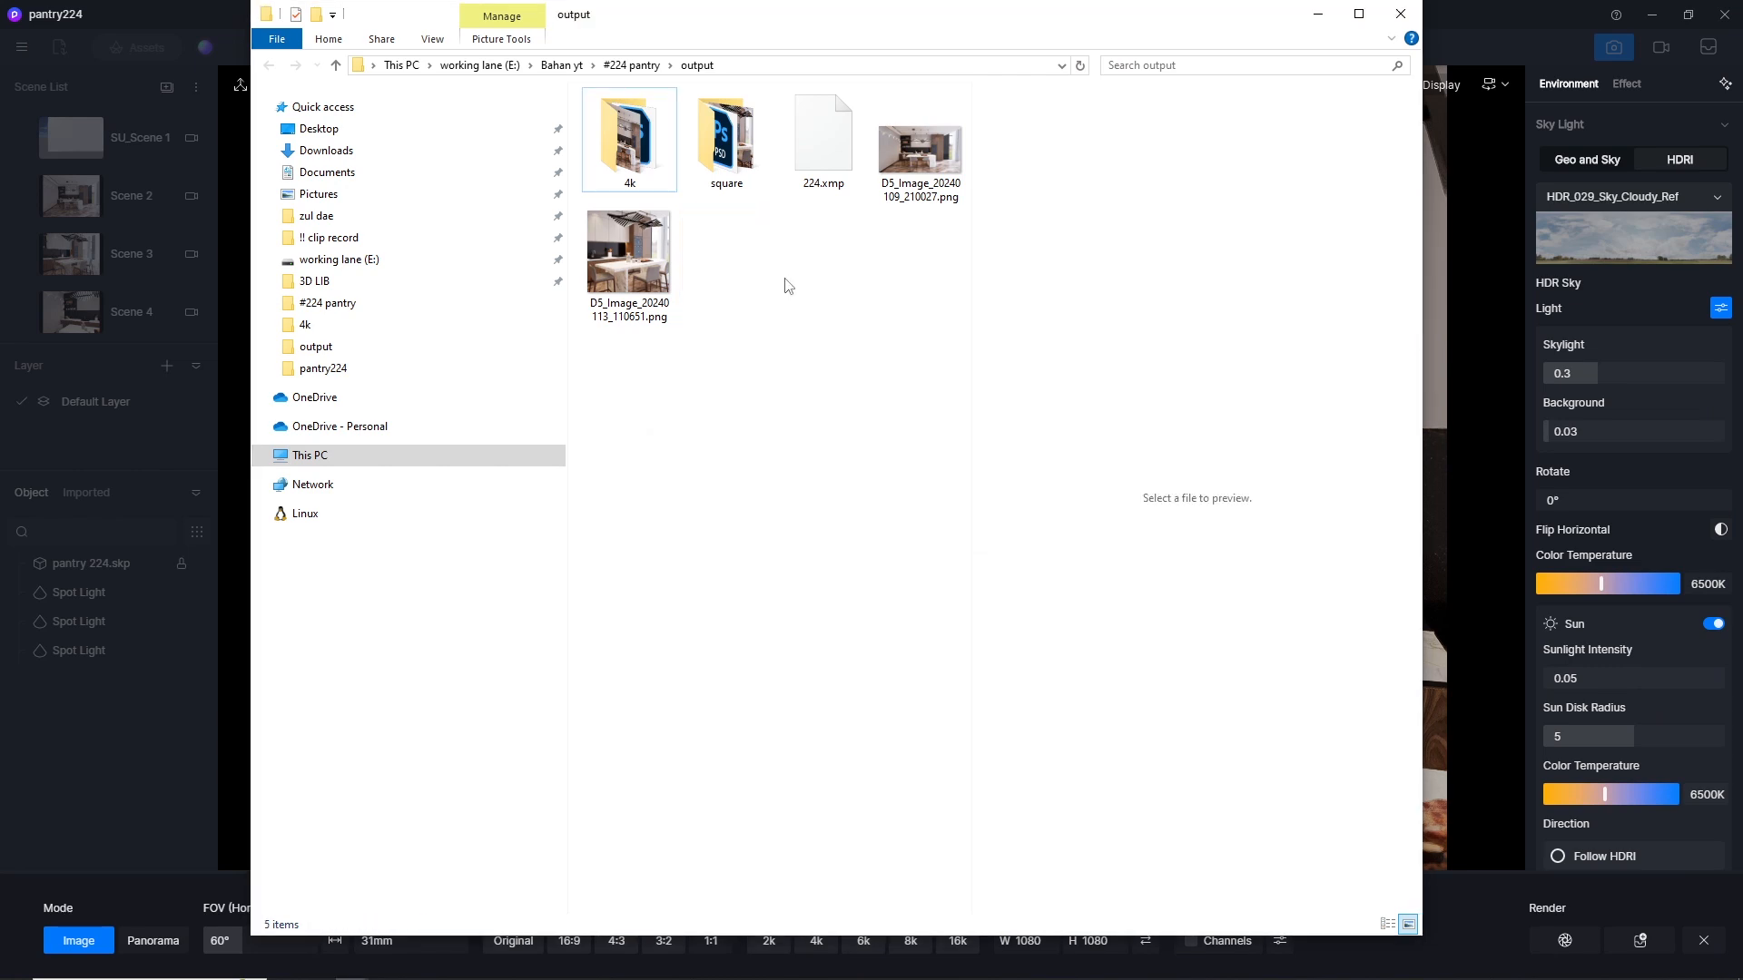
click(1318, 13)
click(992, 517)
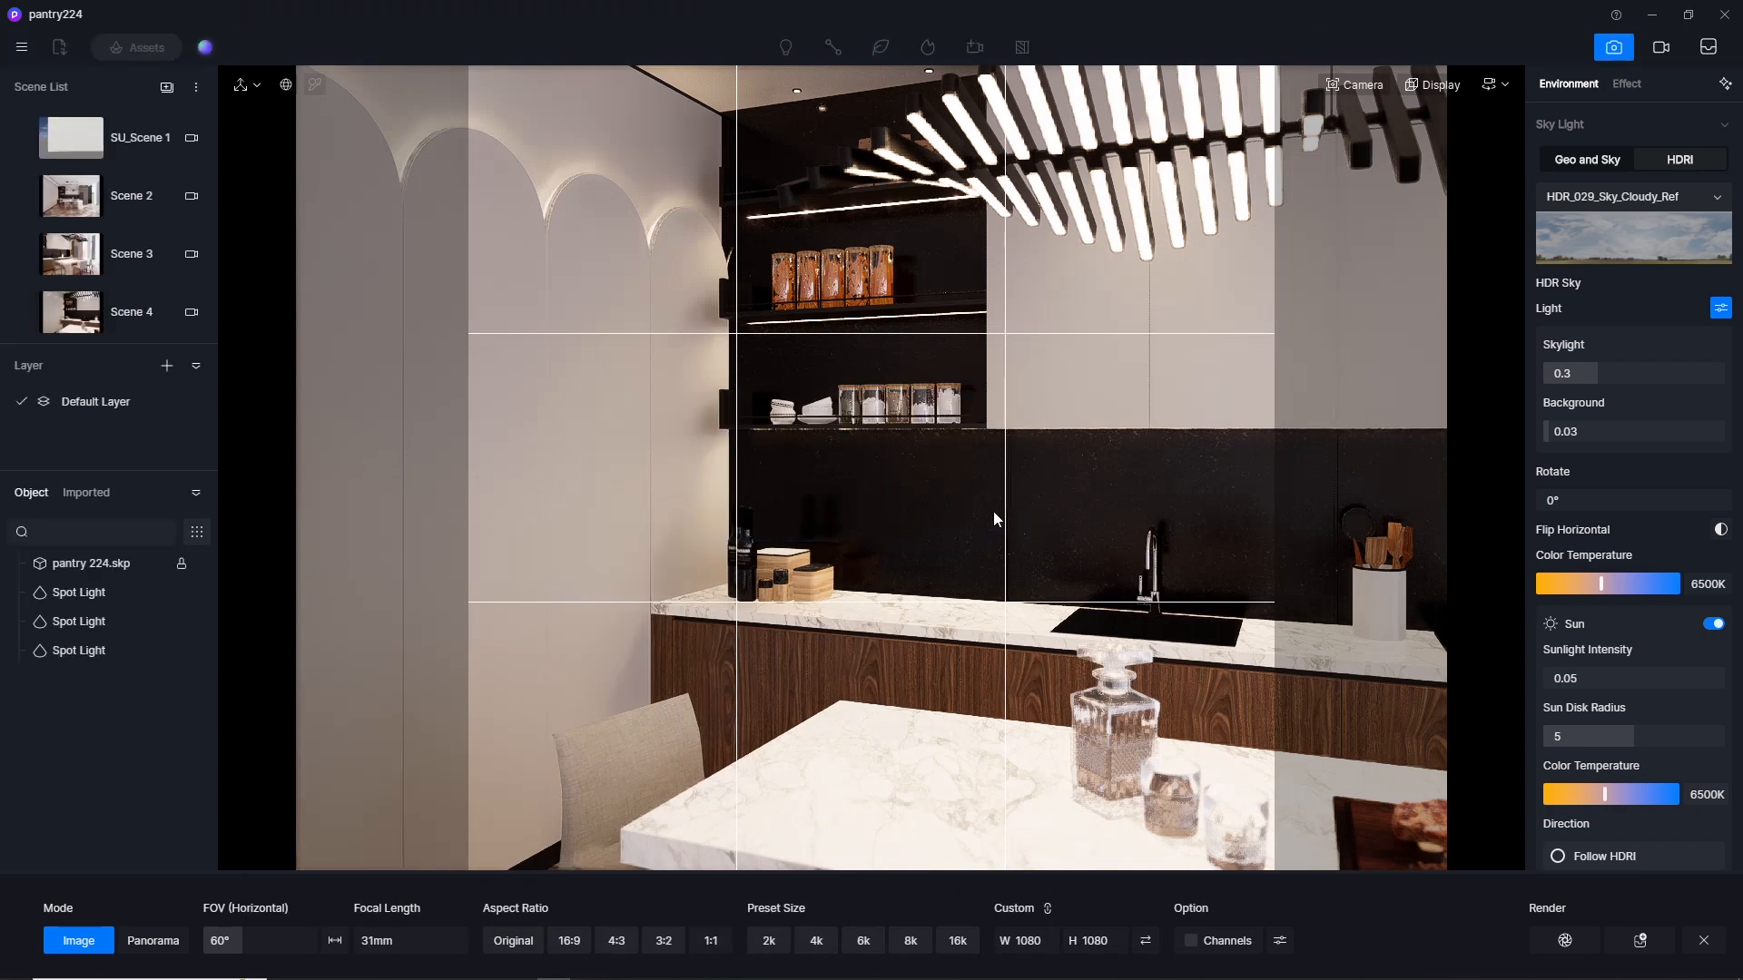
Step: Set the depth-of-field blur strength to 9.7
click(1363, 86)
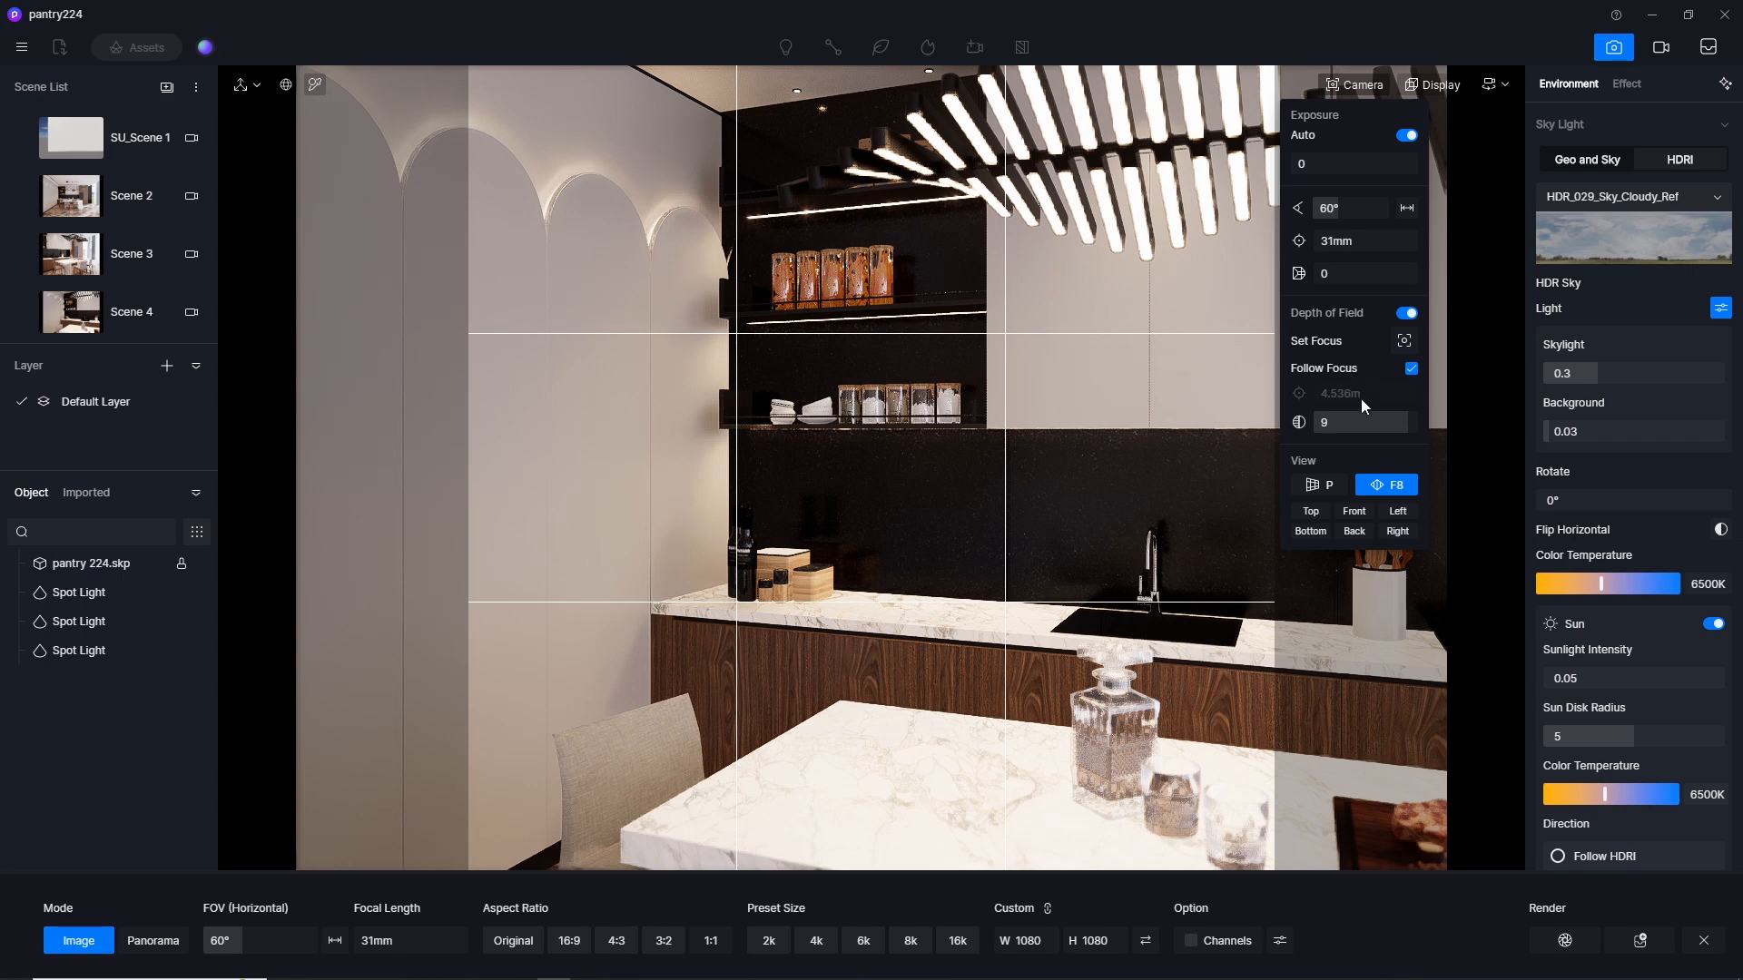
click(1373, 423)
text(.7)
key(Return)
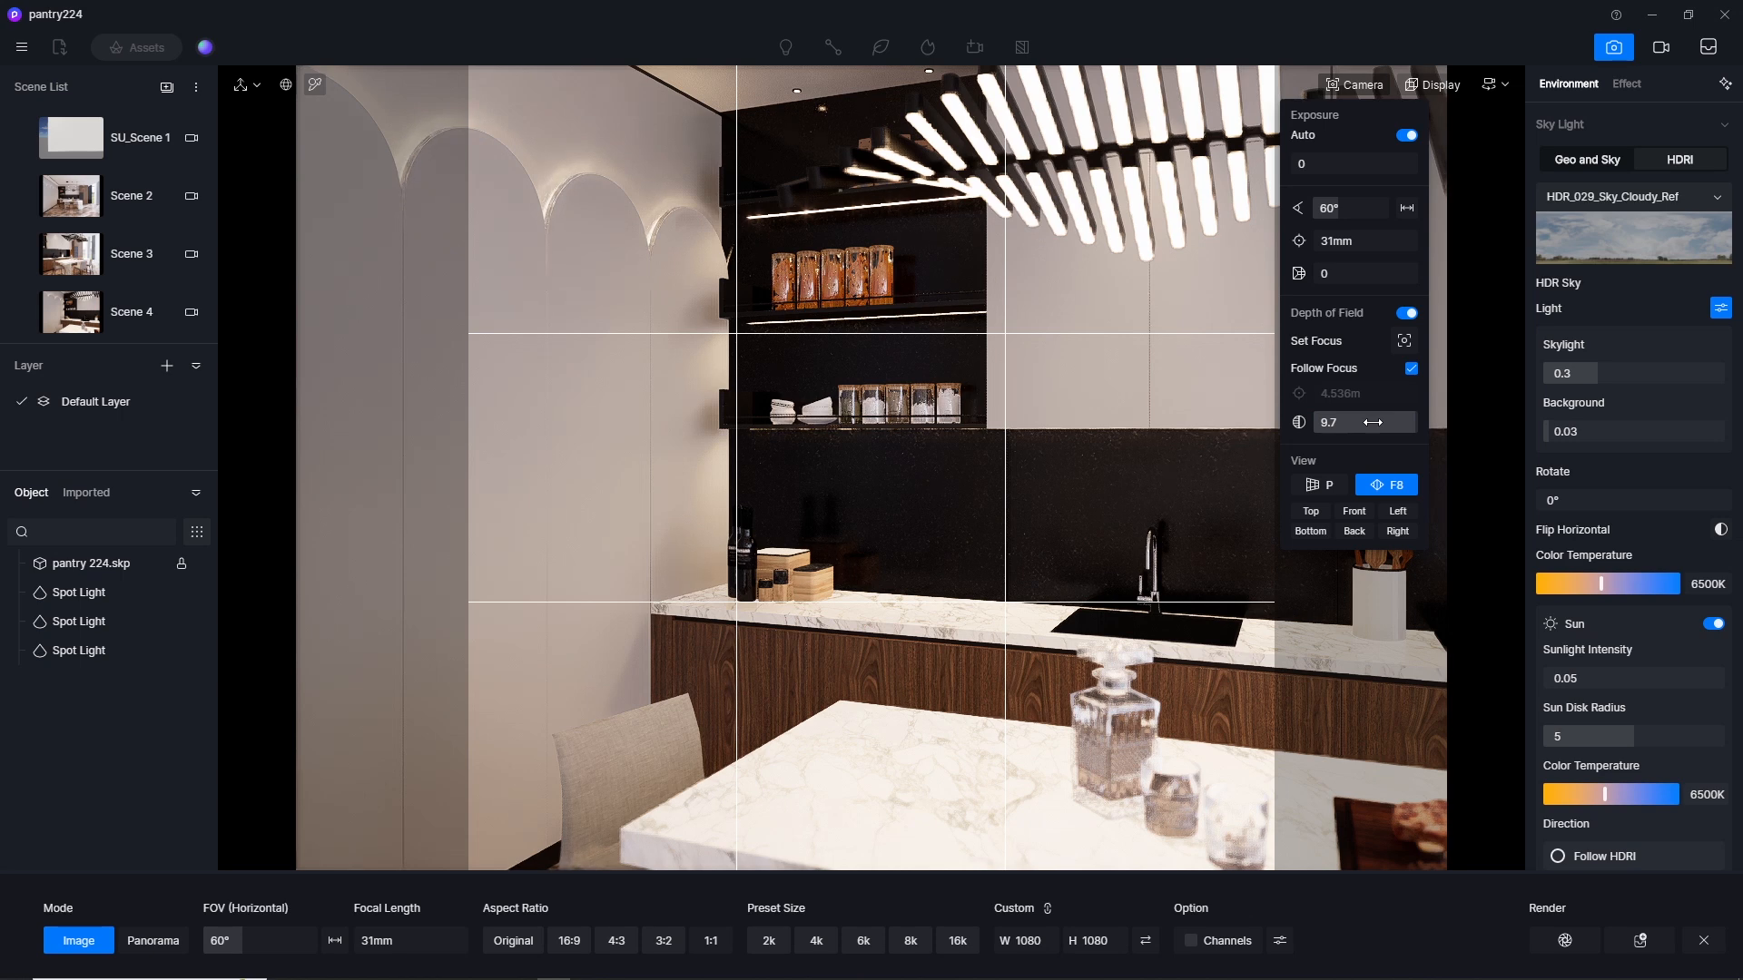
Step: Update Scene 4 with the current camera settings and render it as D5_Image_20240113_112717.png into the output folder
click(21, 317)
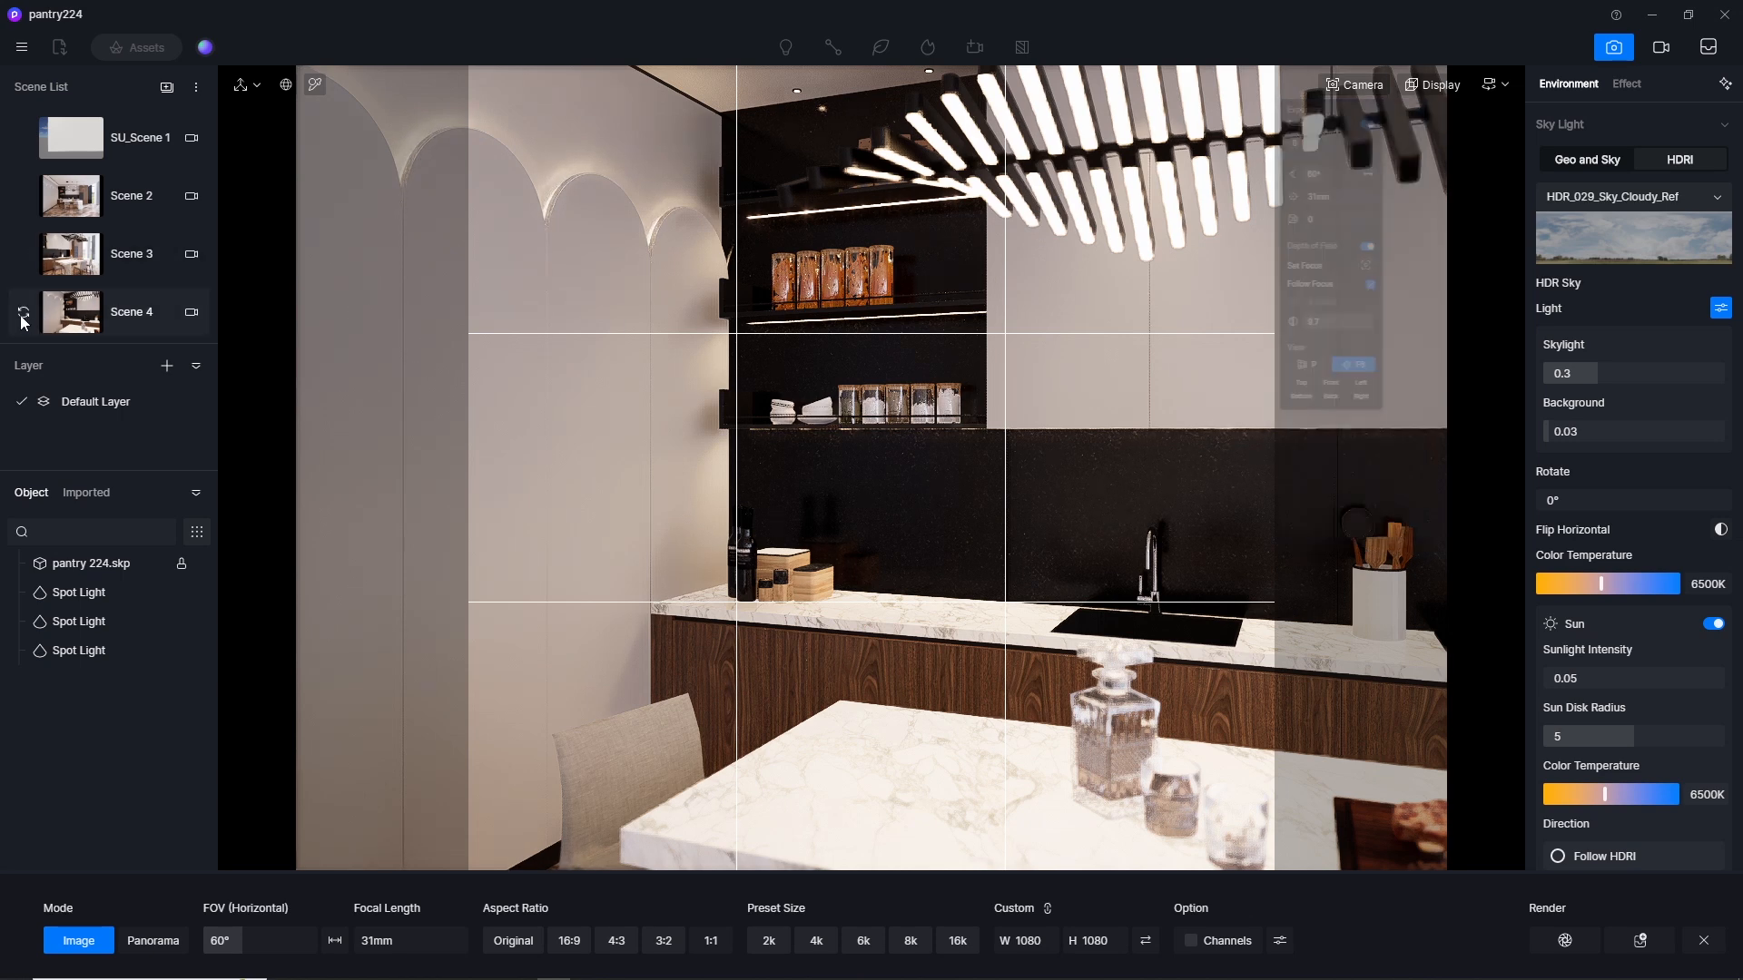
click(1562, 944)
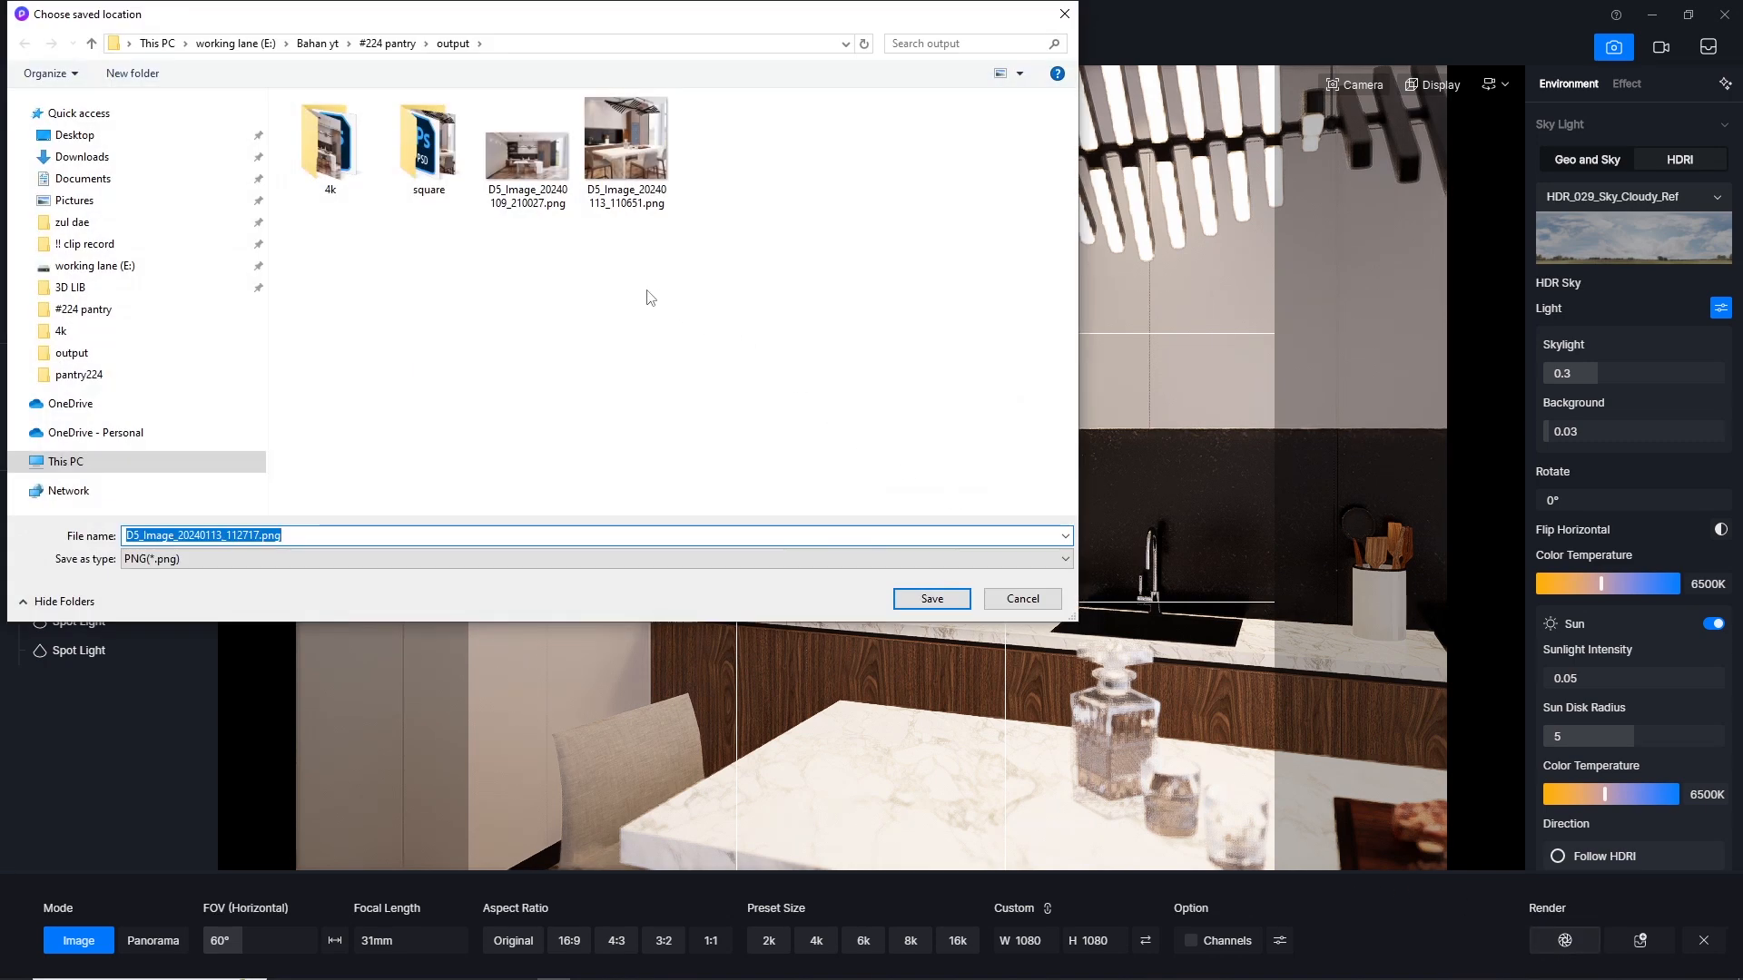
click(940, 598)
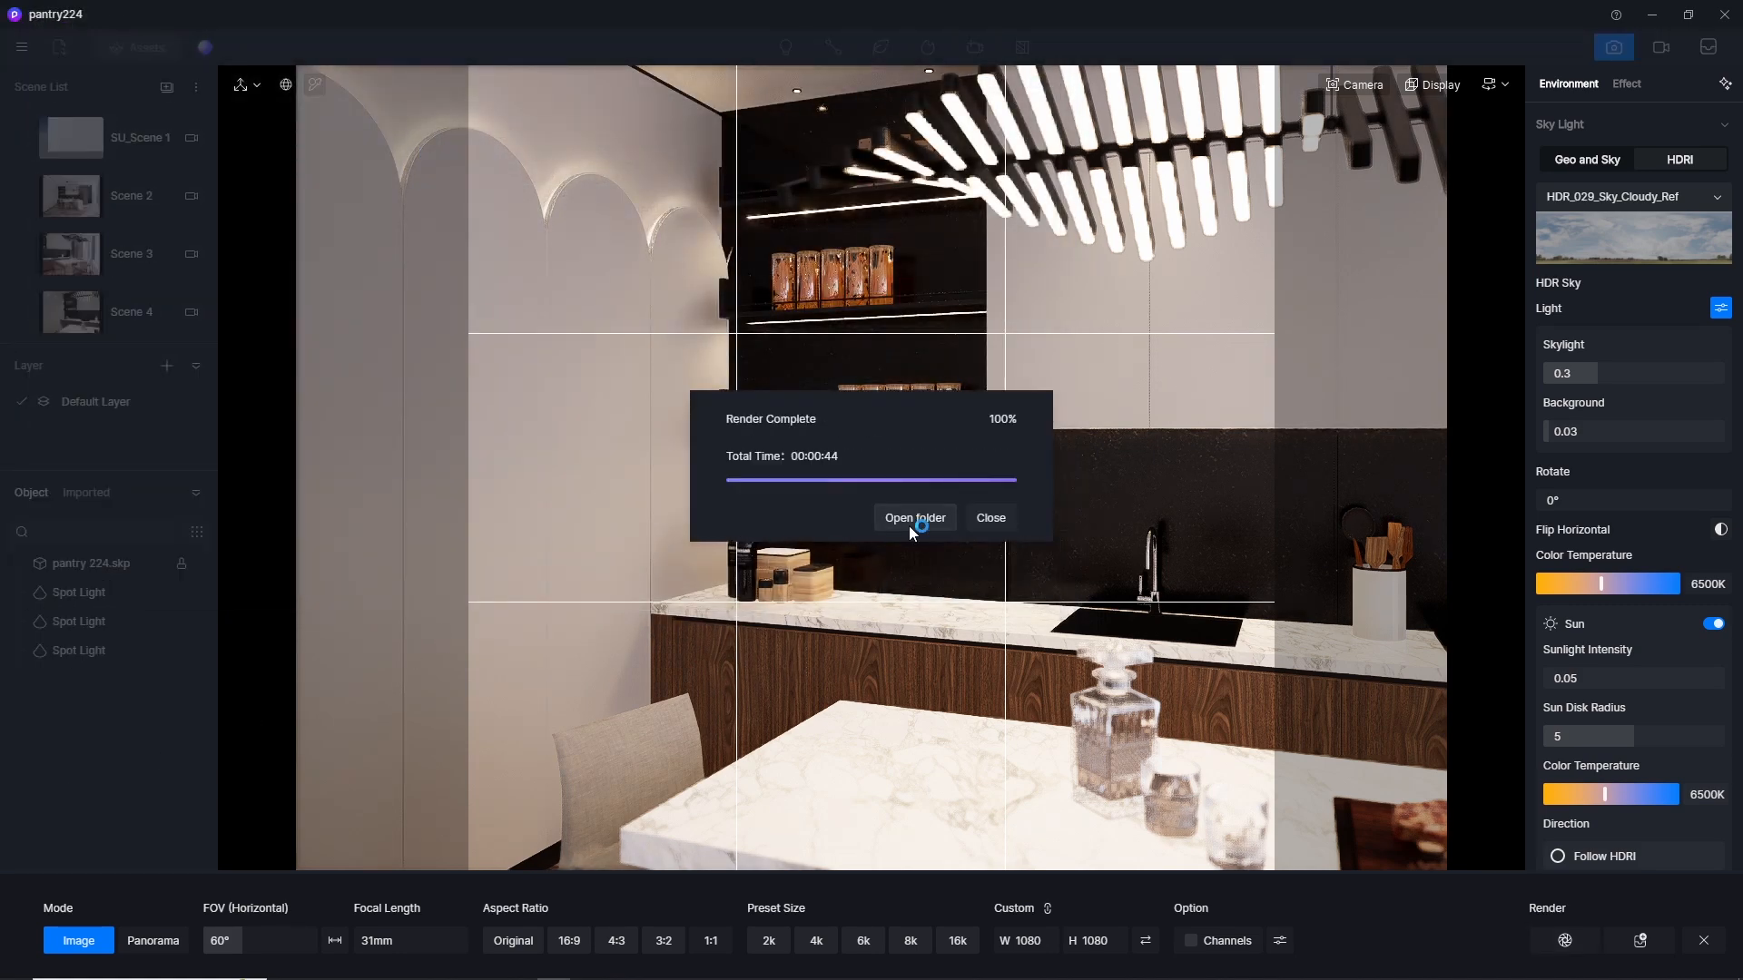
Step: Open the new close-up render from the output folder, examine its foreground blur at full size, and return to the D5 Render scene
click(908, 525)
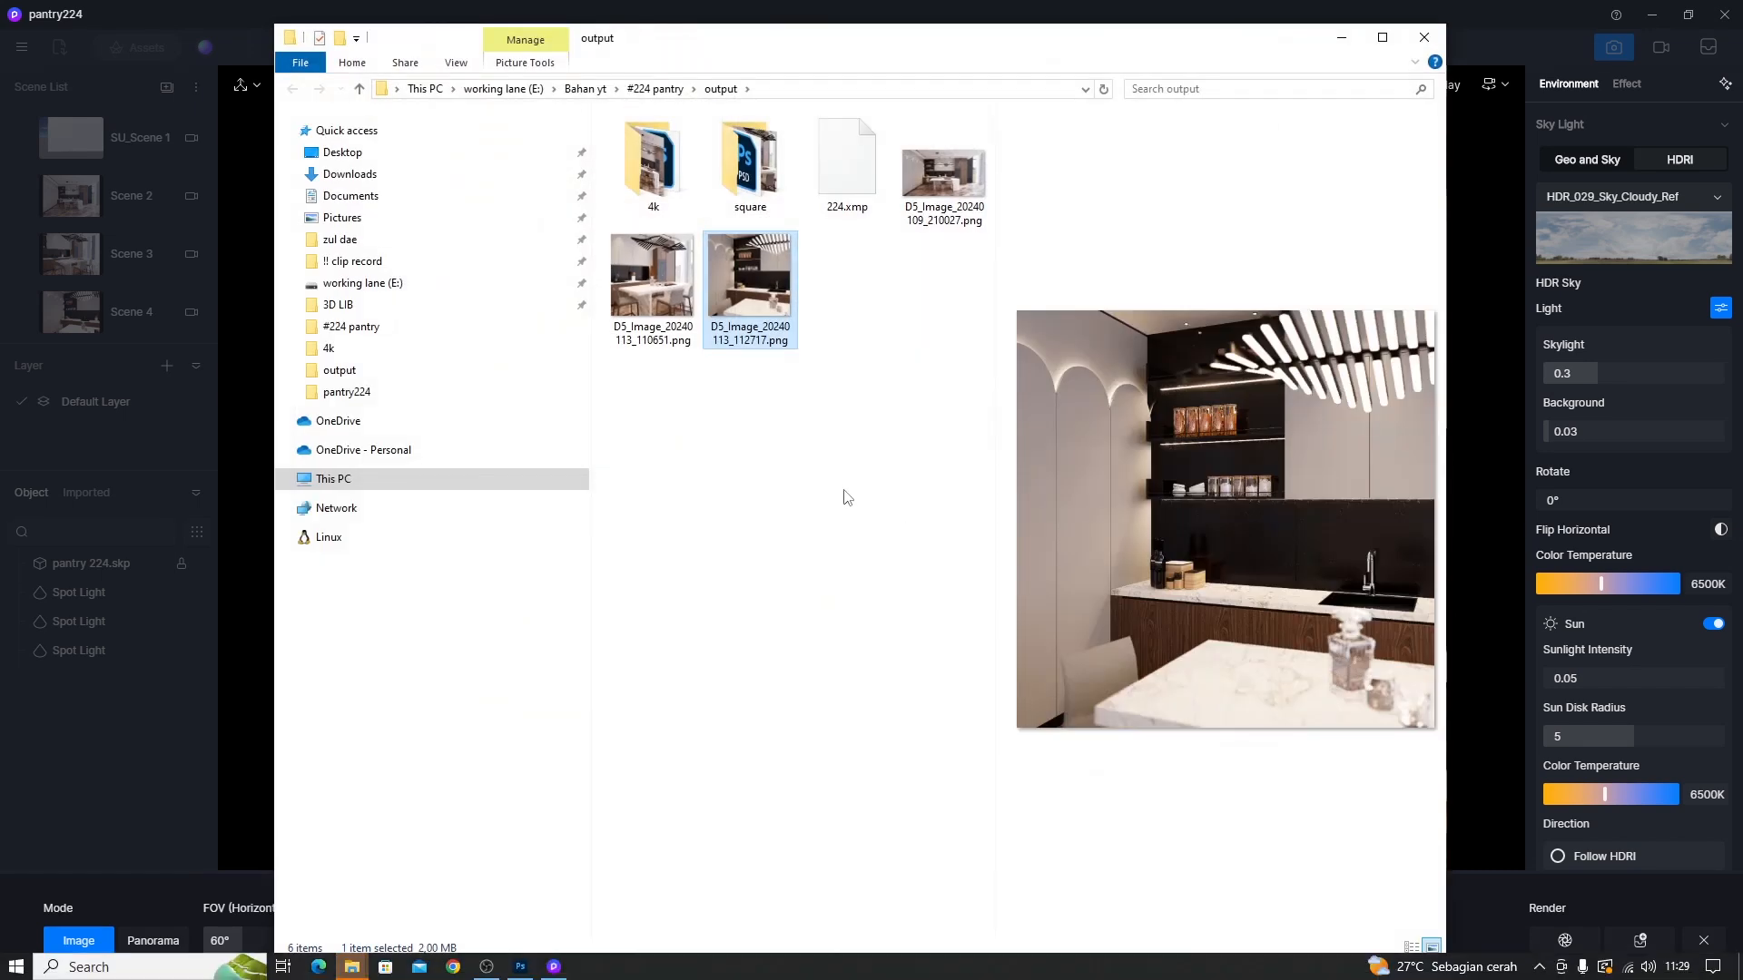
click(801, 444)
click(737, 308)
double_click(735, 319)
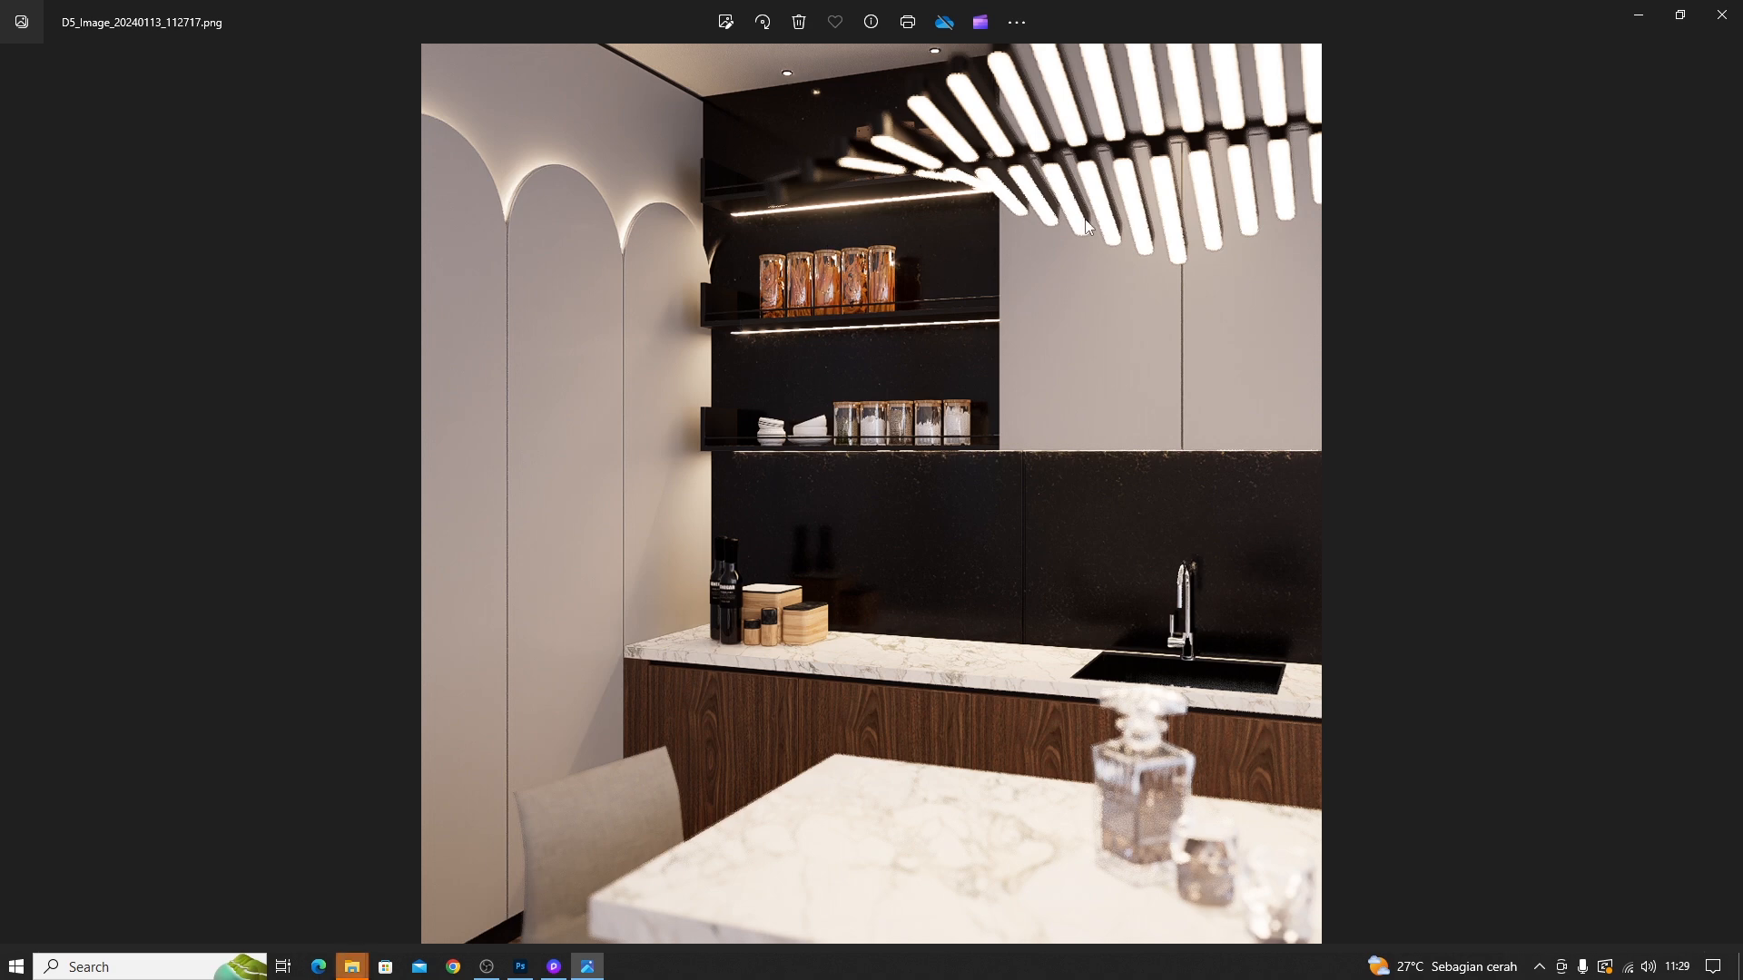
click(1722, 14)
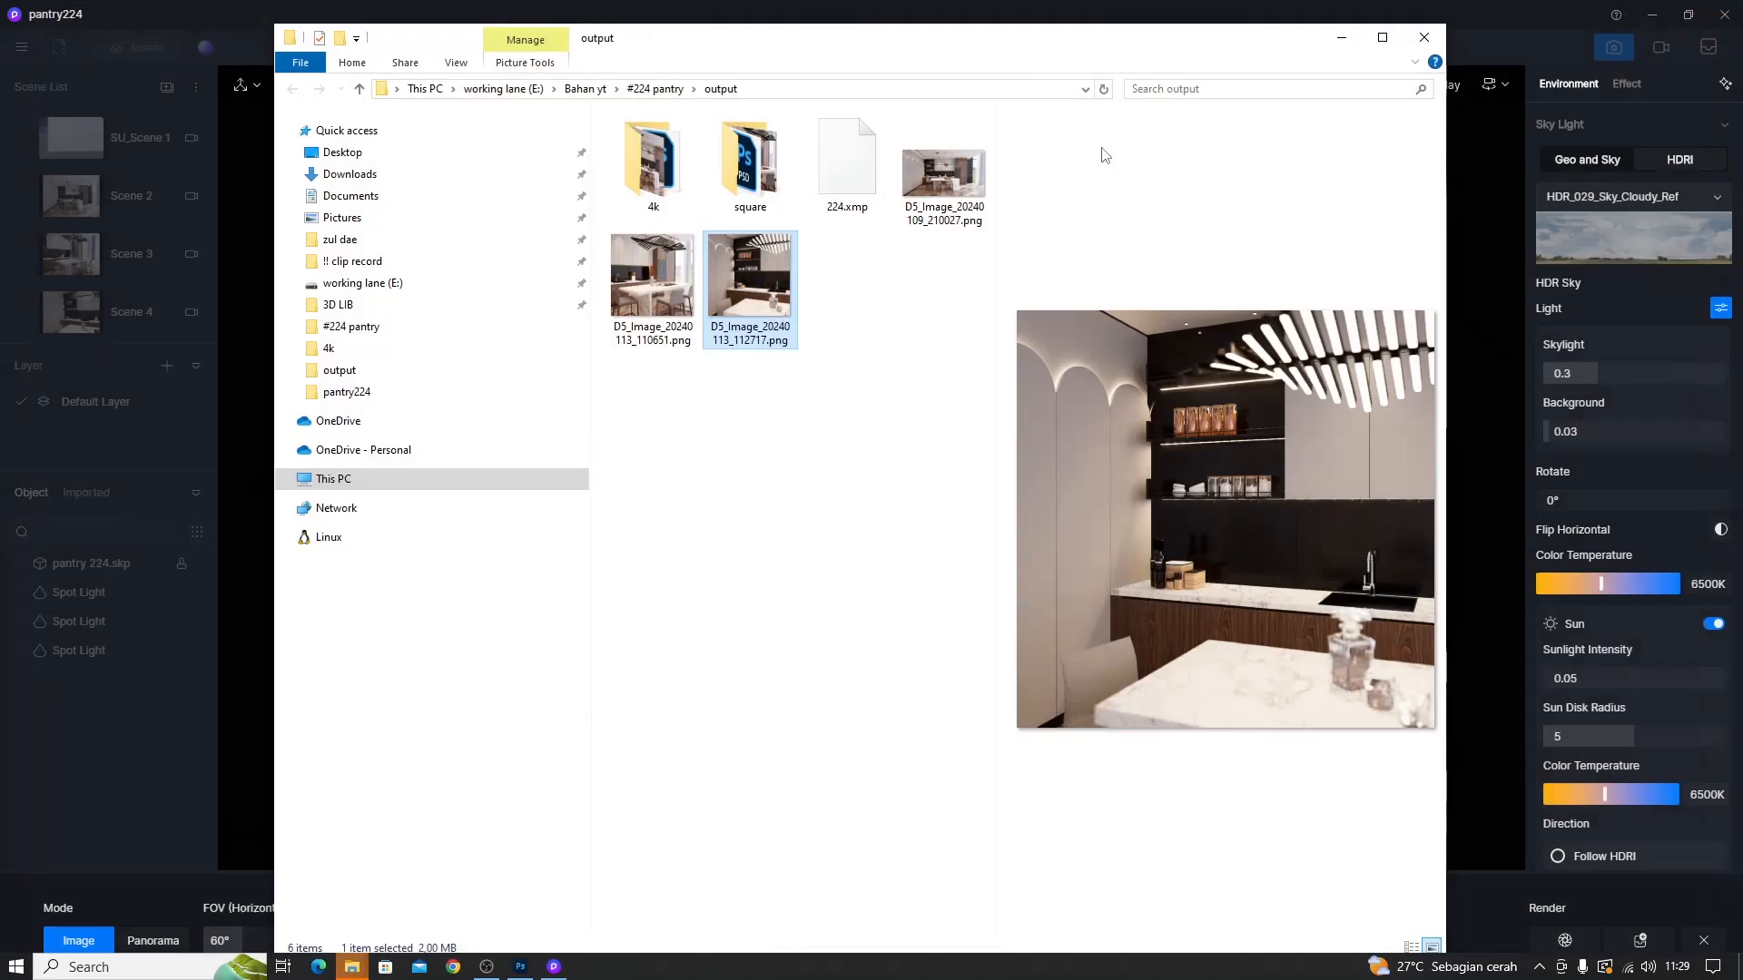
click(1423, 36)
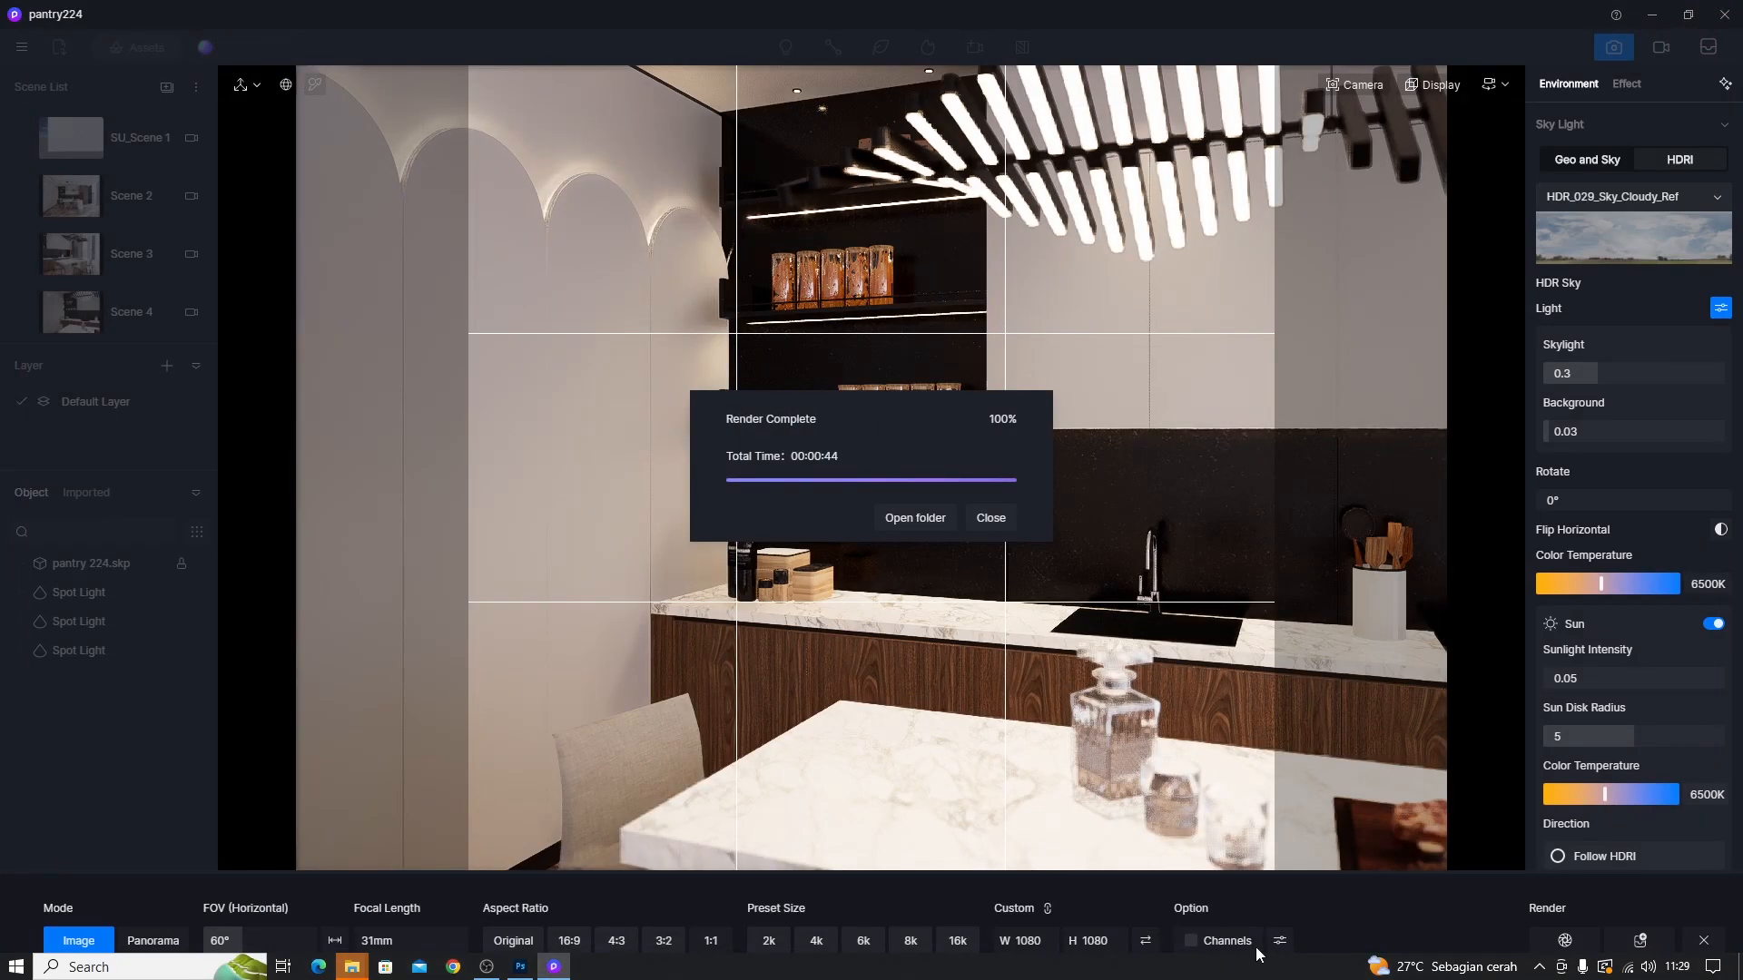
Step: Close the finished render notice and enable the Reflection and AO channels for the image output
click(998, 518)
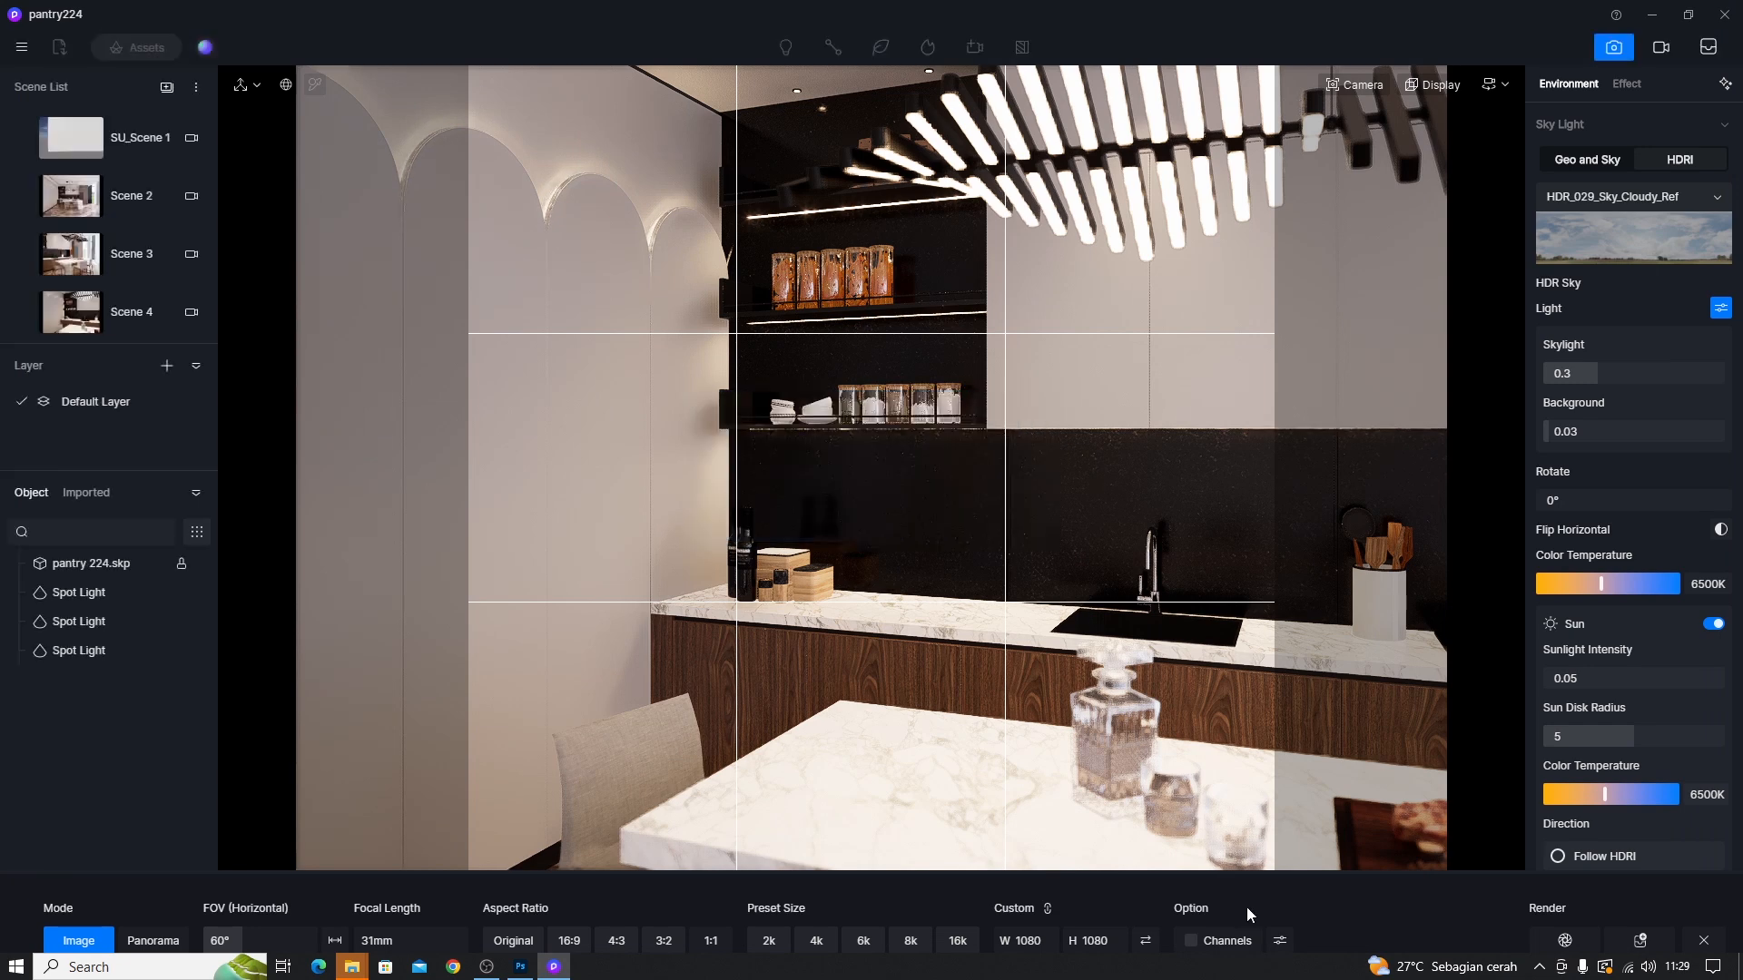
click(1282, 944)
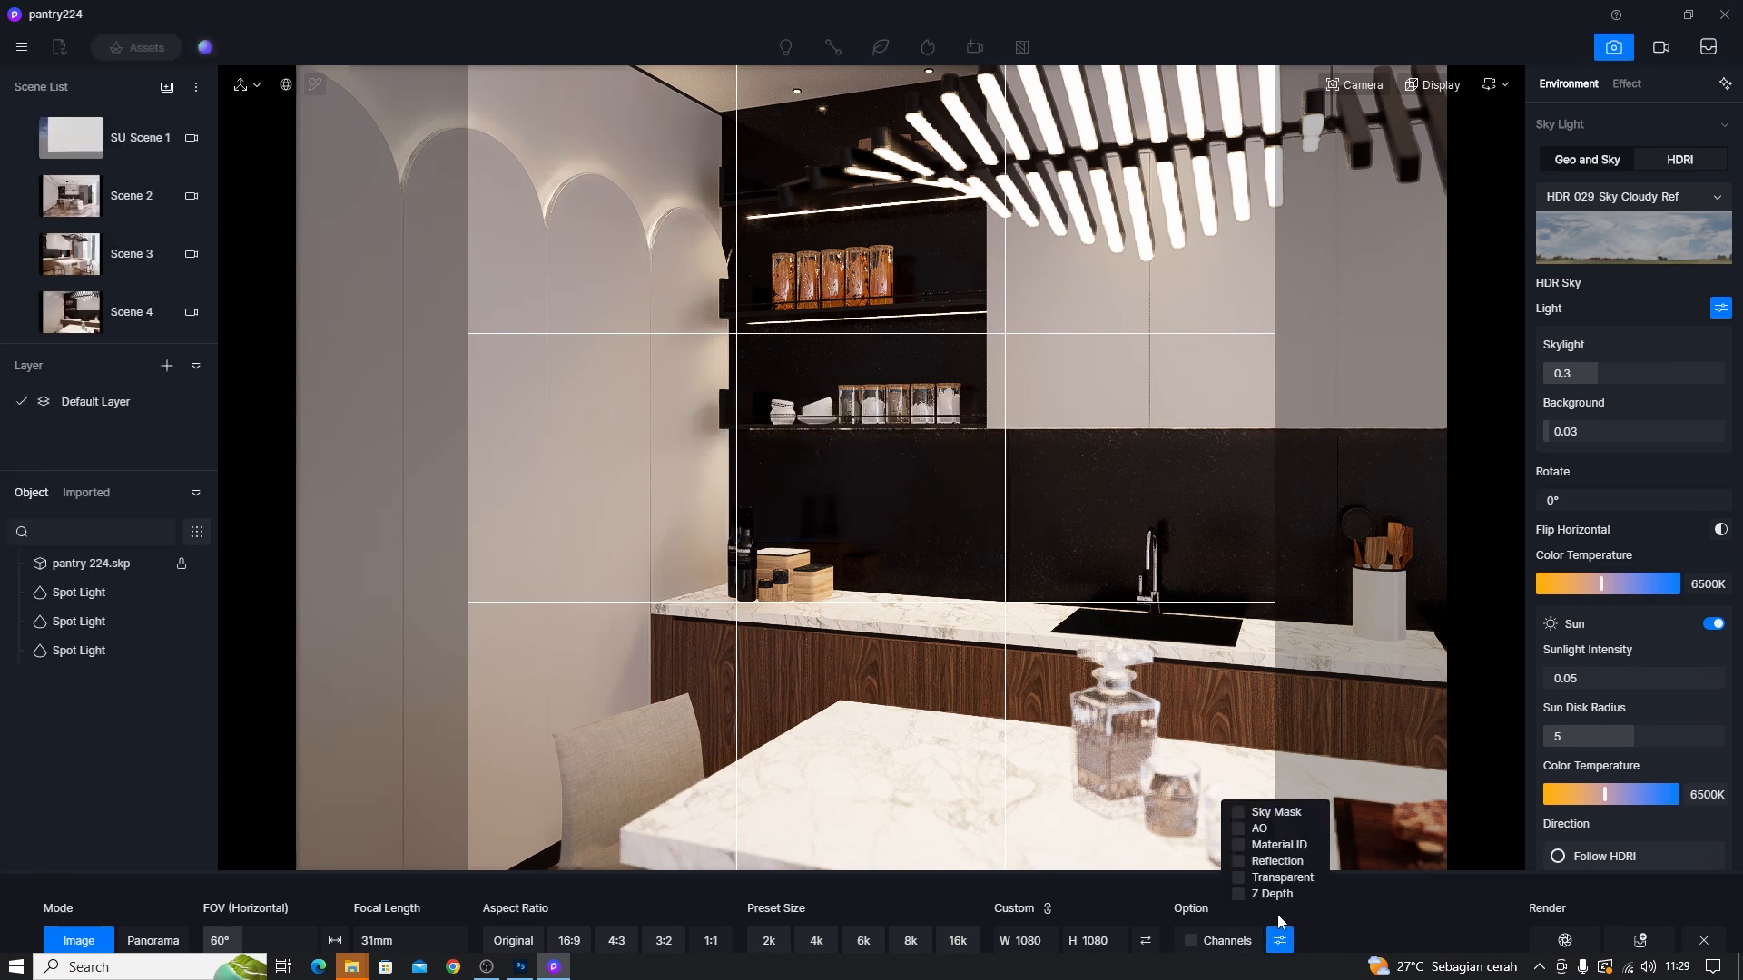
click(1273, 863)
click(1260, 830)
Step: Render the 1080 x 1080 image as PNG into the square folder and dismiss the completion notice
click(1570, 936)
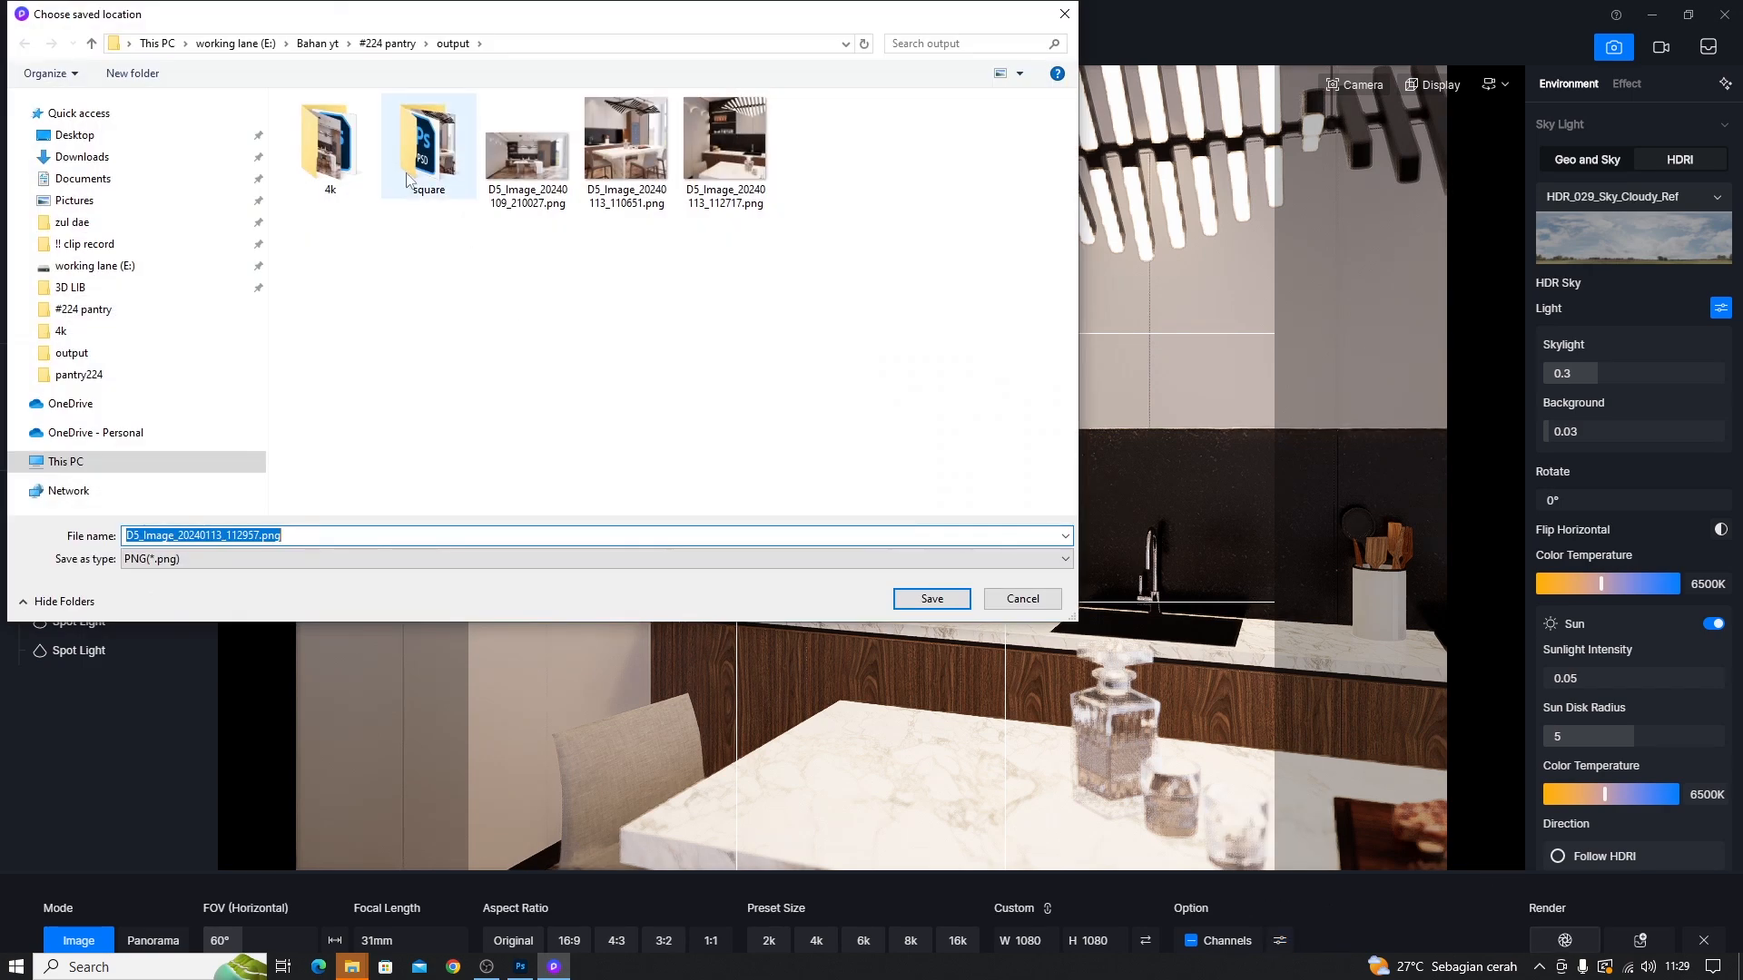
double_click(420, 149)
click(933, 598)
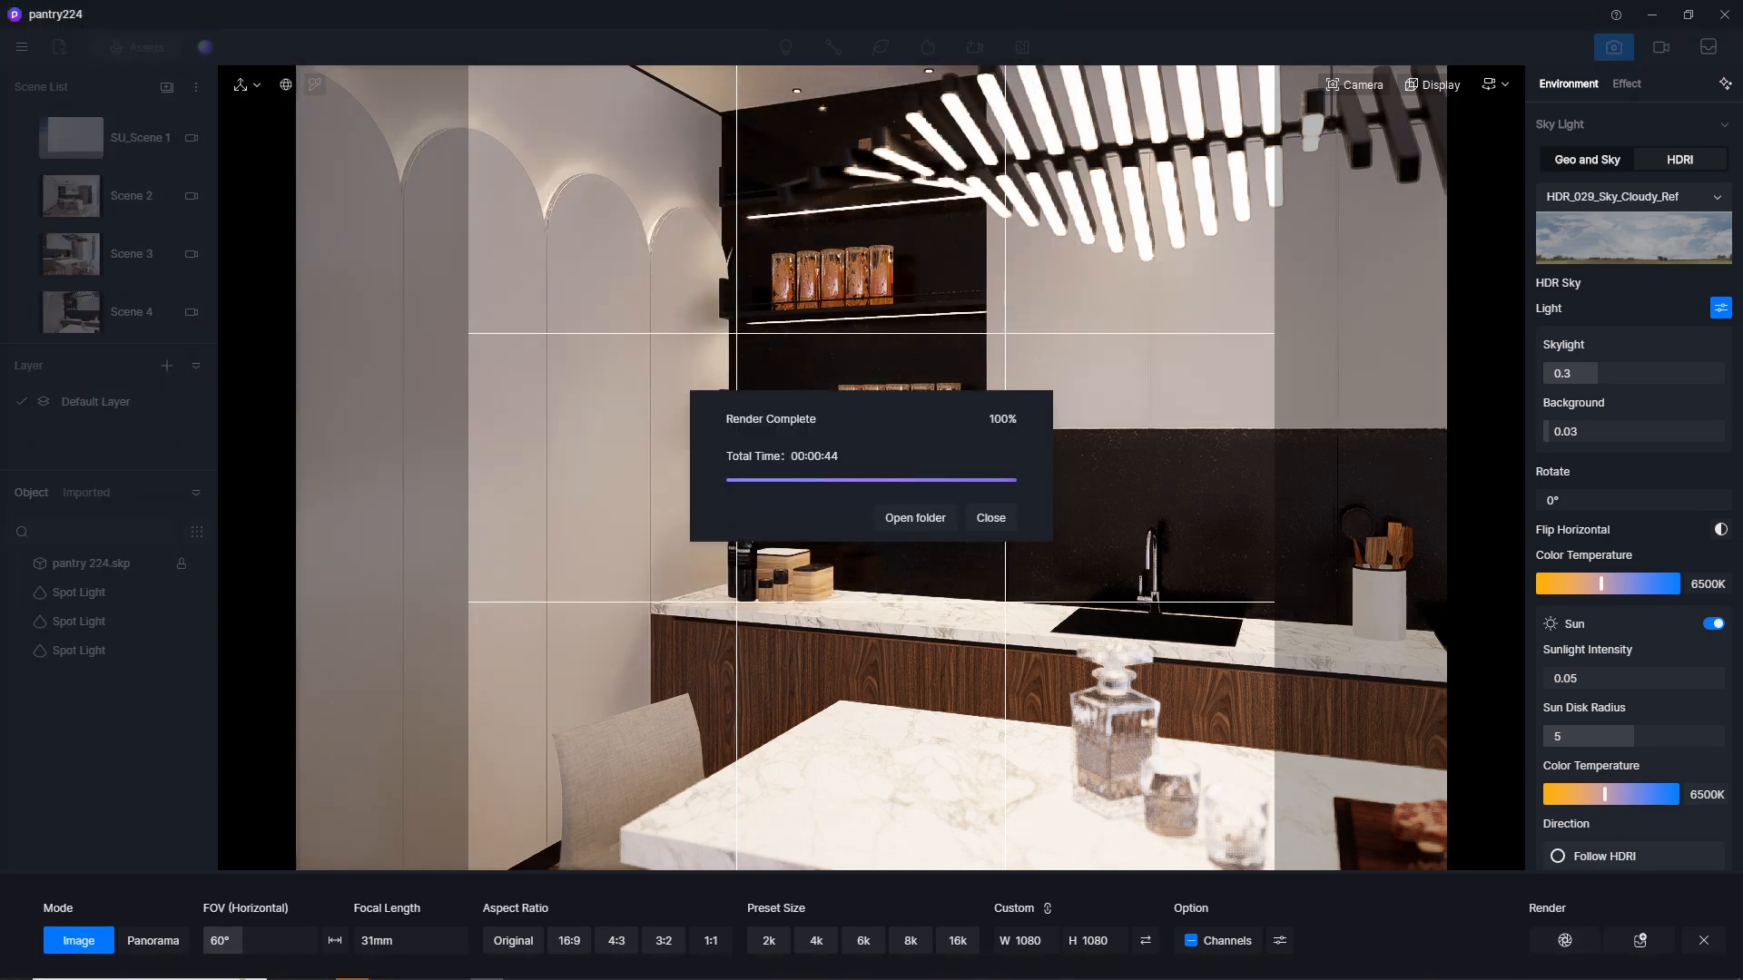
click(998, 514)
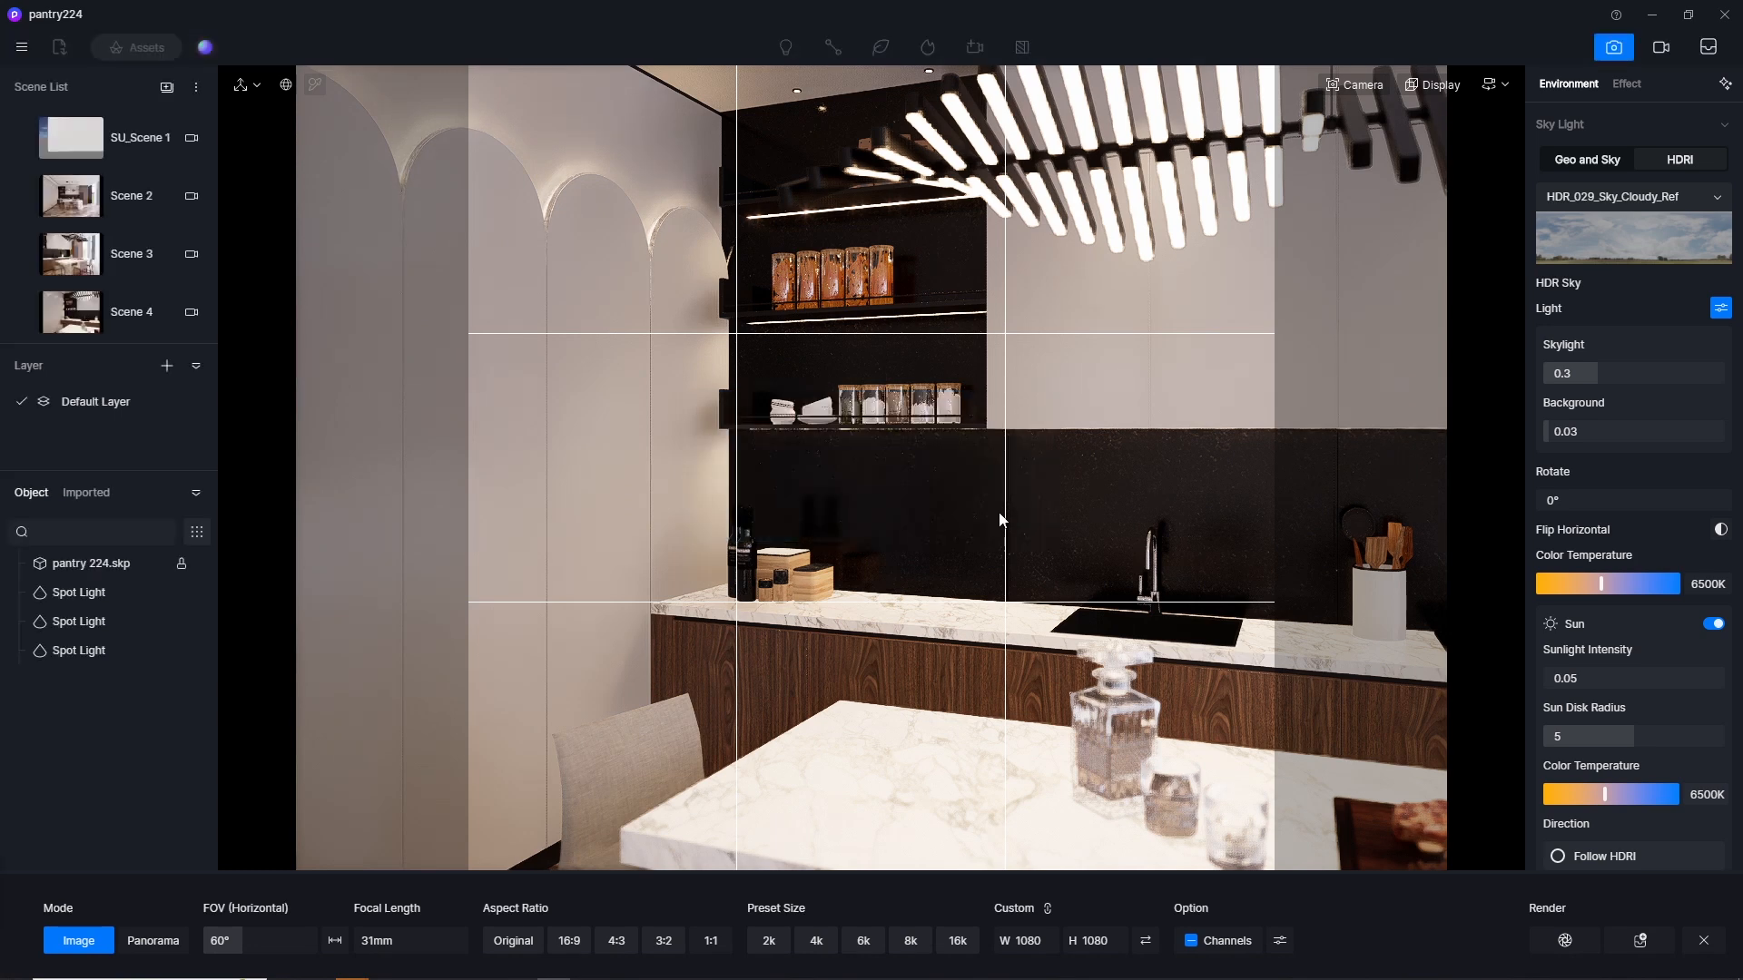
Step: Save the pantry224 project and close it, agreeing to save on exit
click(24, 48)
mouse_move(45, 84)
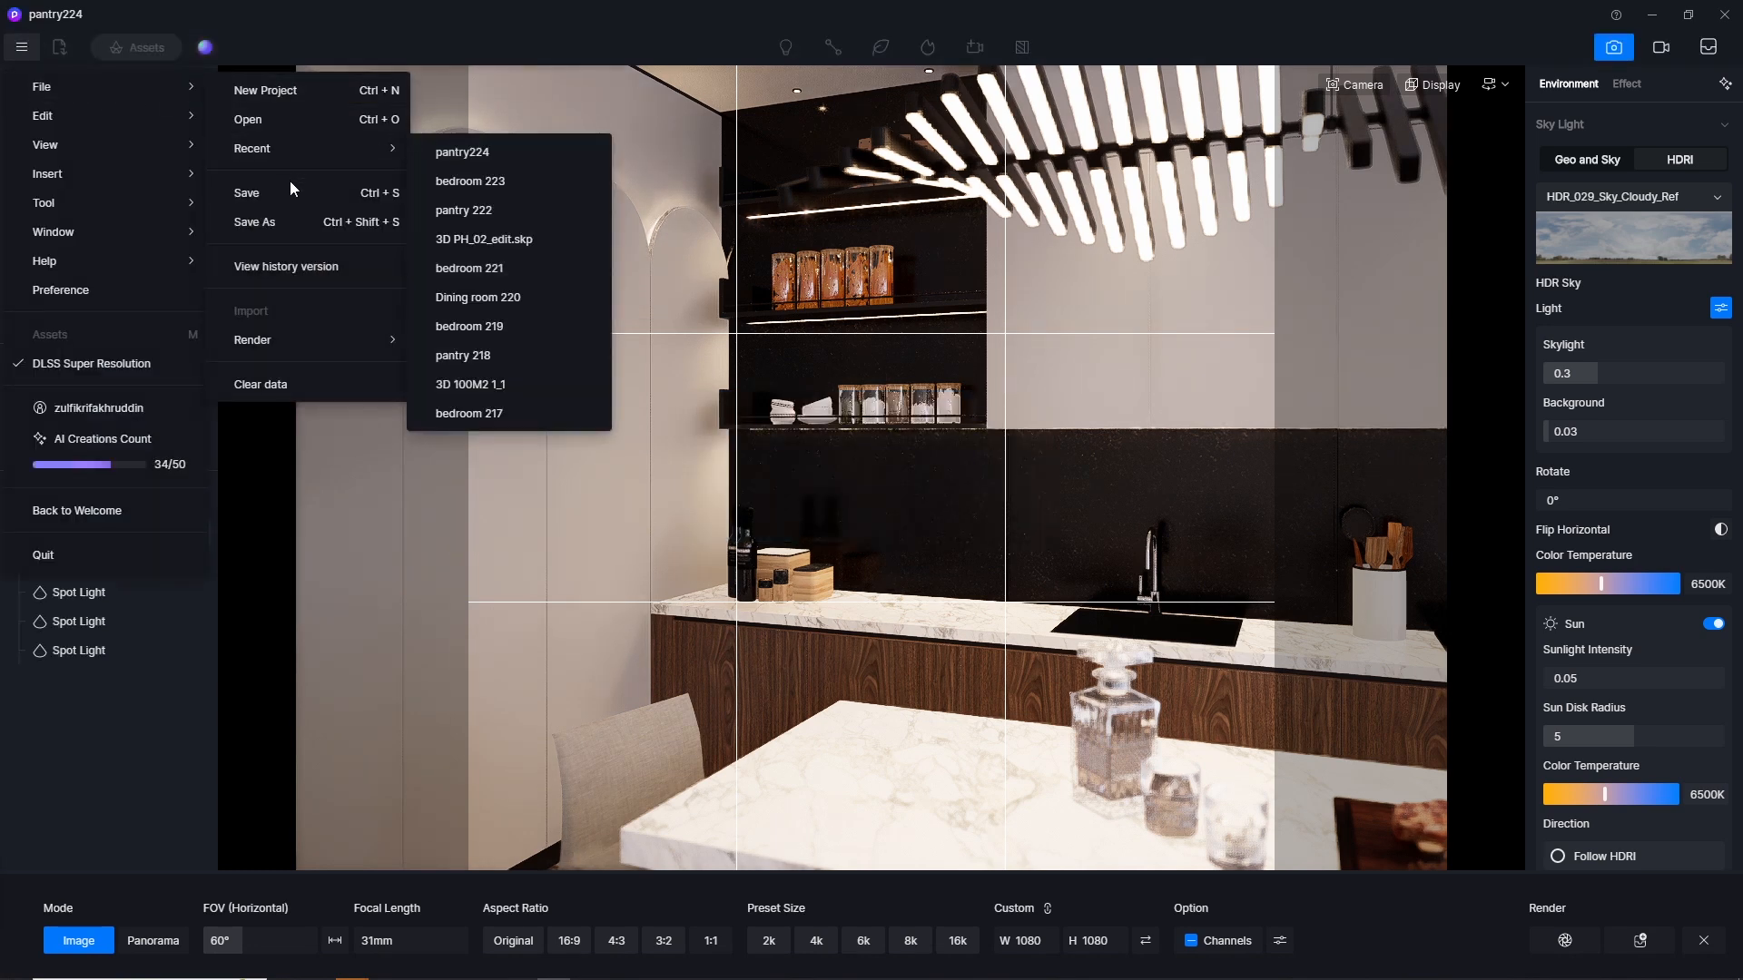
click(290, 193)
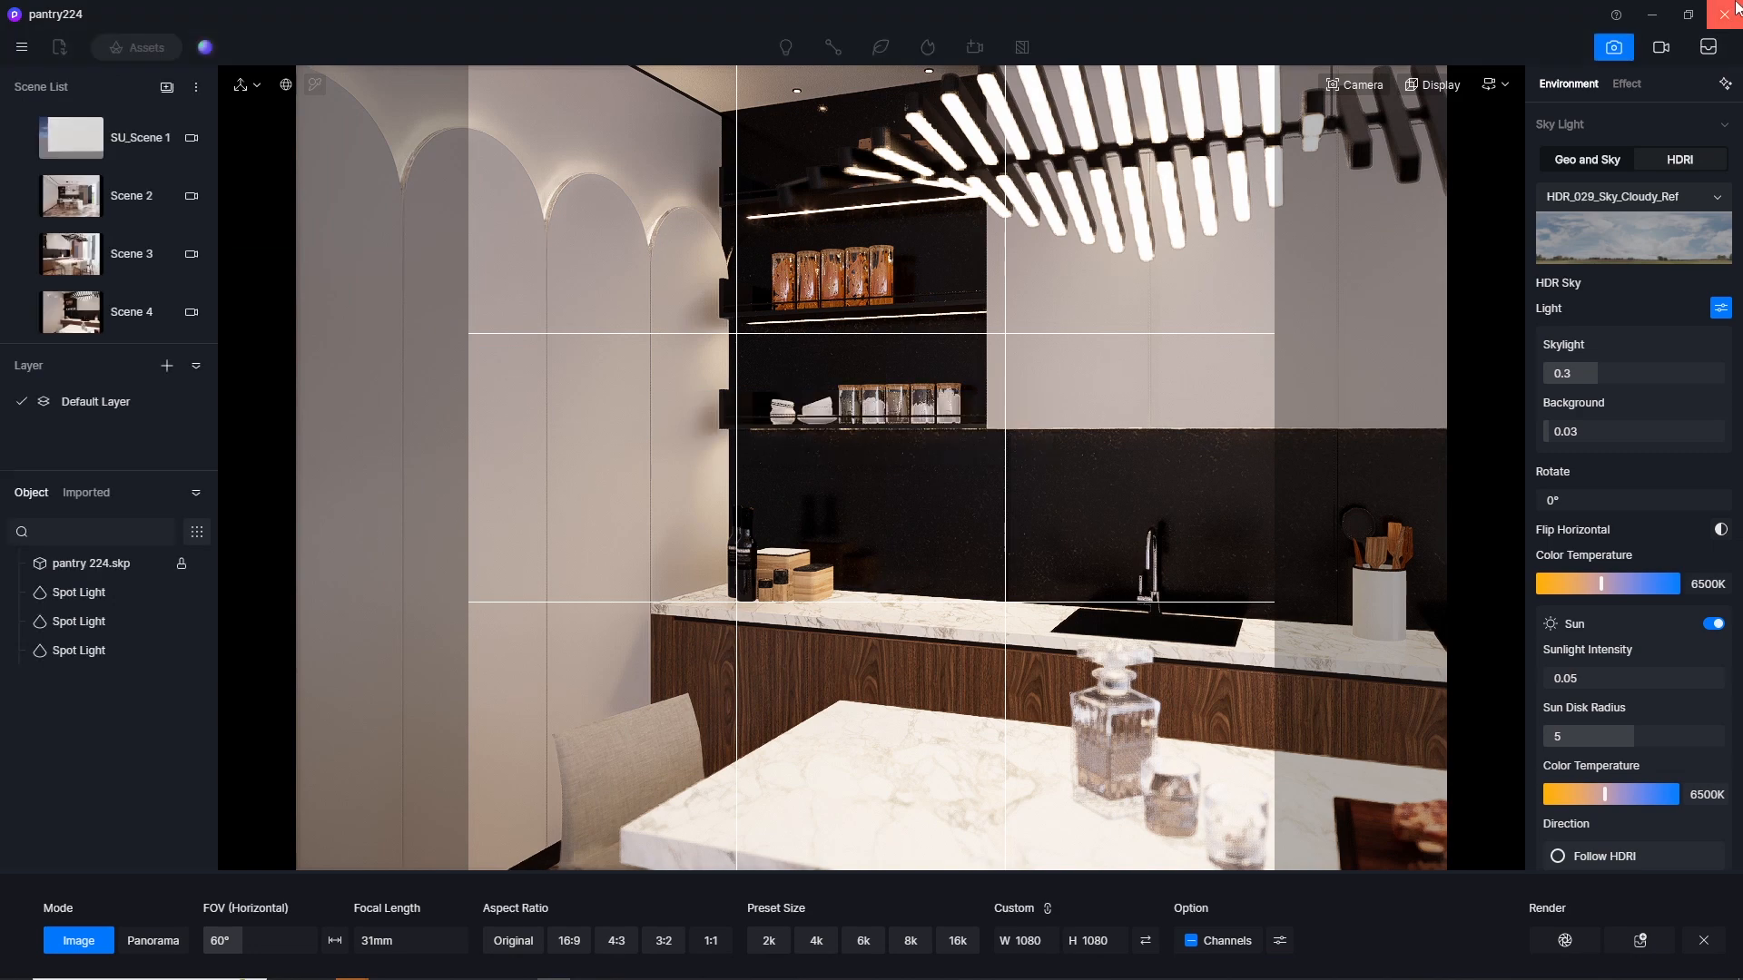
click(731, 455)
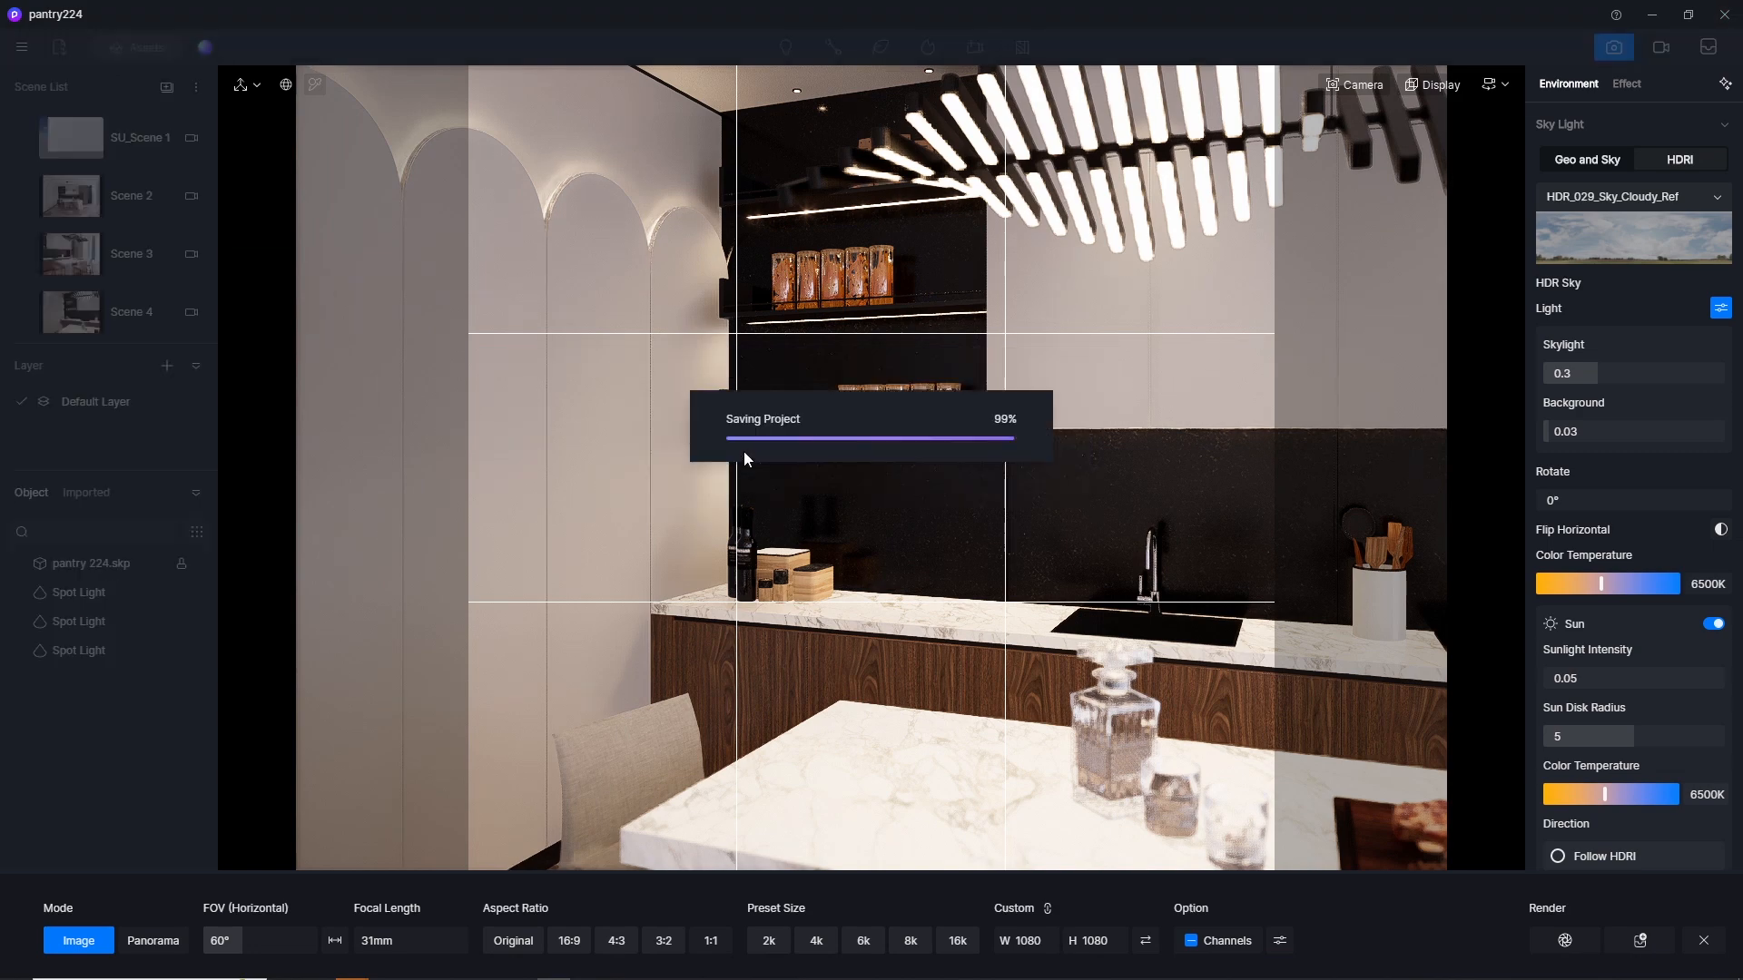
Step: Launch Adobe Photoshop 2023 and open D5_Image_20240113_112957.png from the square folder in a maximized window
key(super)
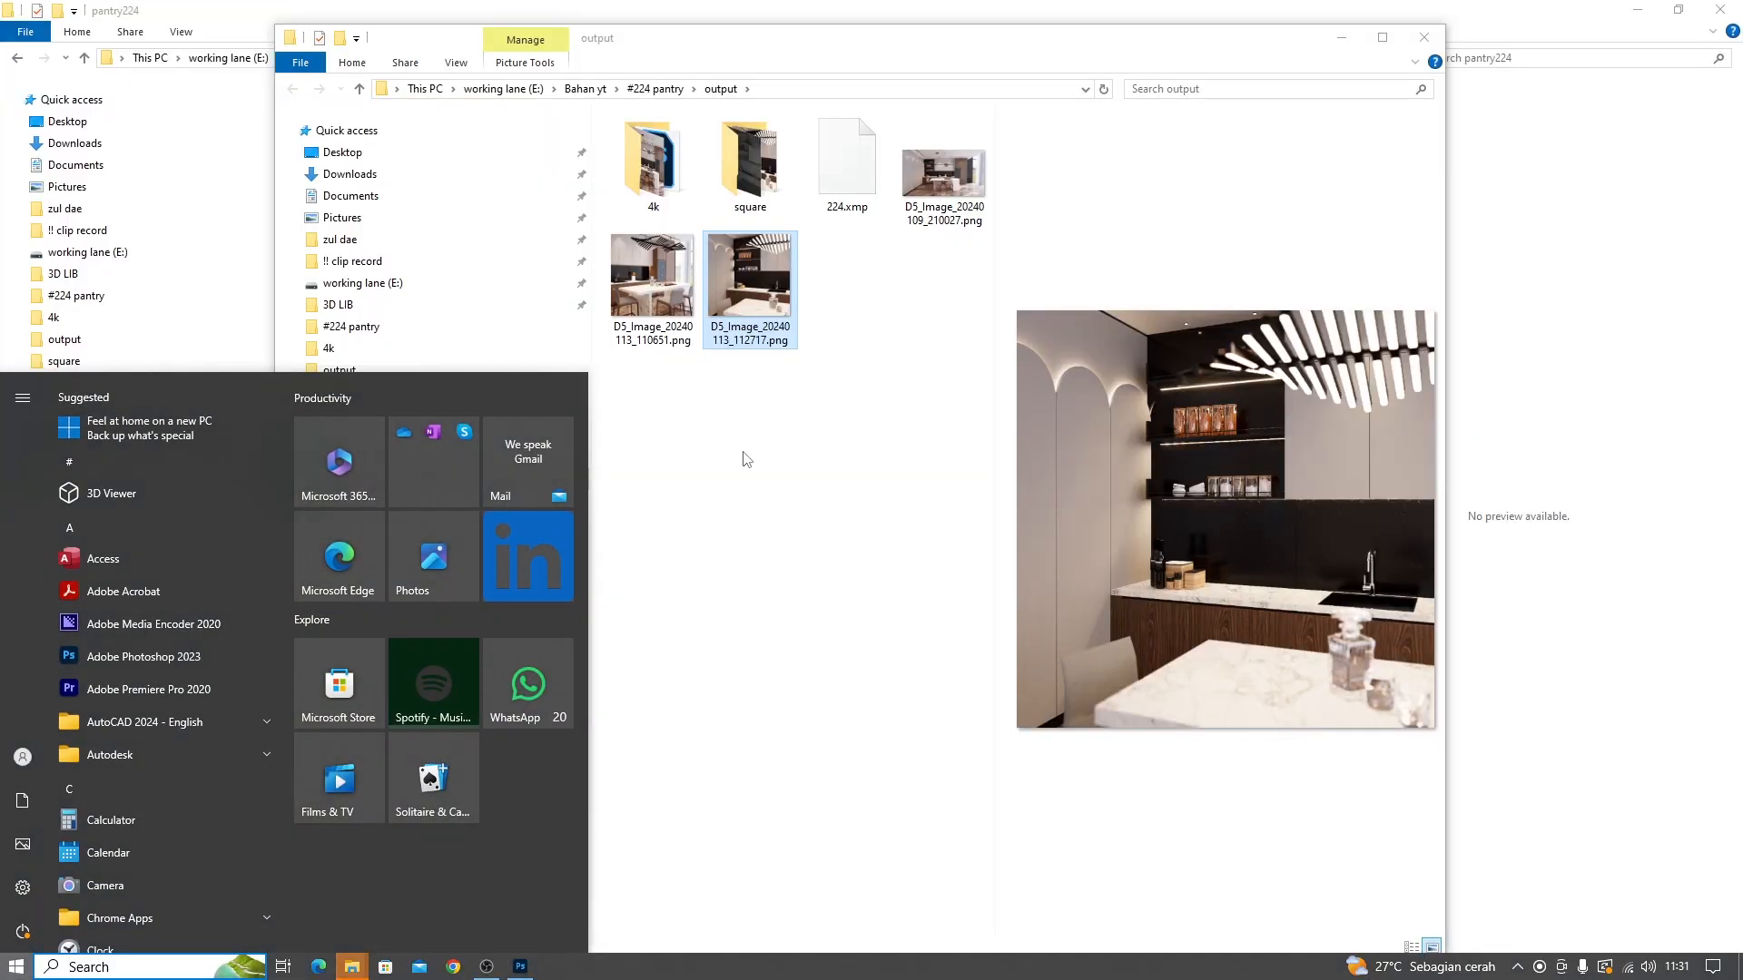
text(ad)
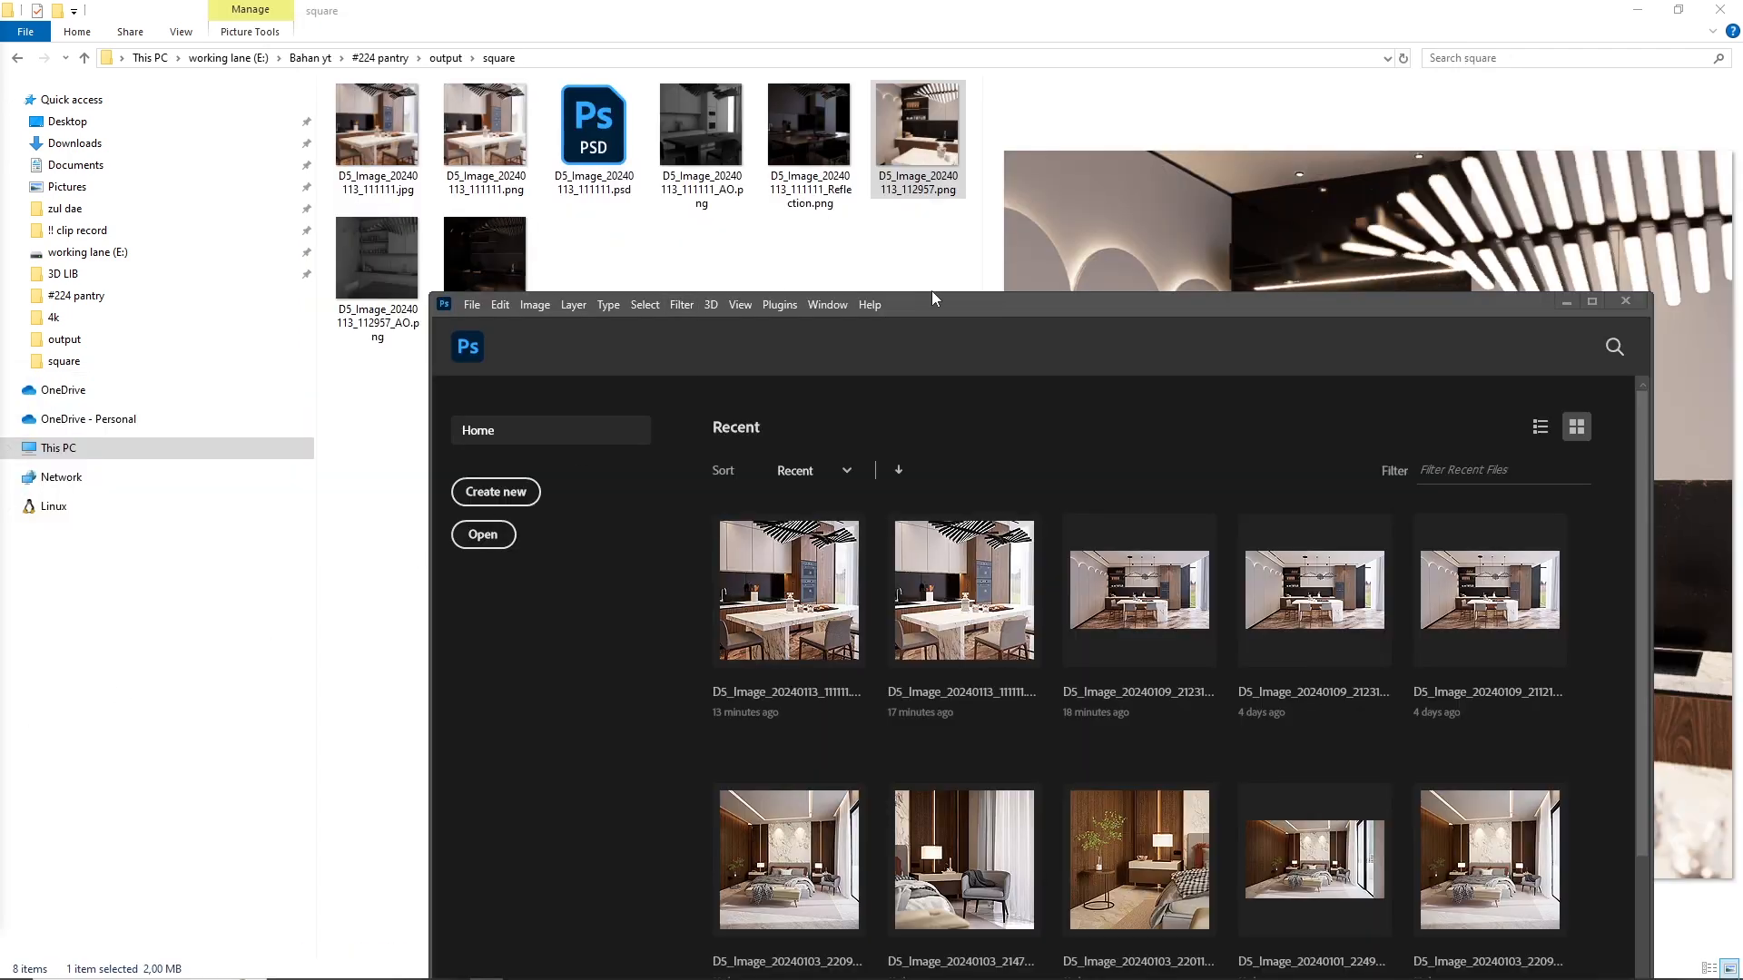
drag(932, 290, 839, 359)
drag(917, 136, 515, 710)
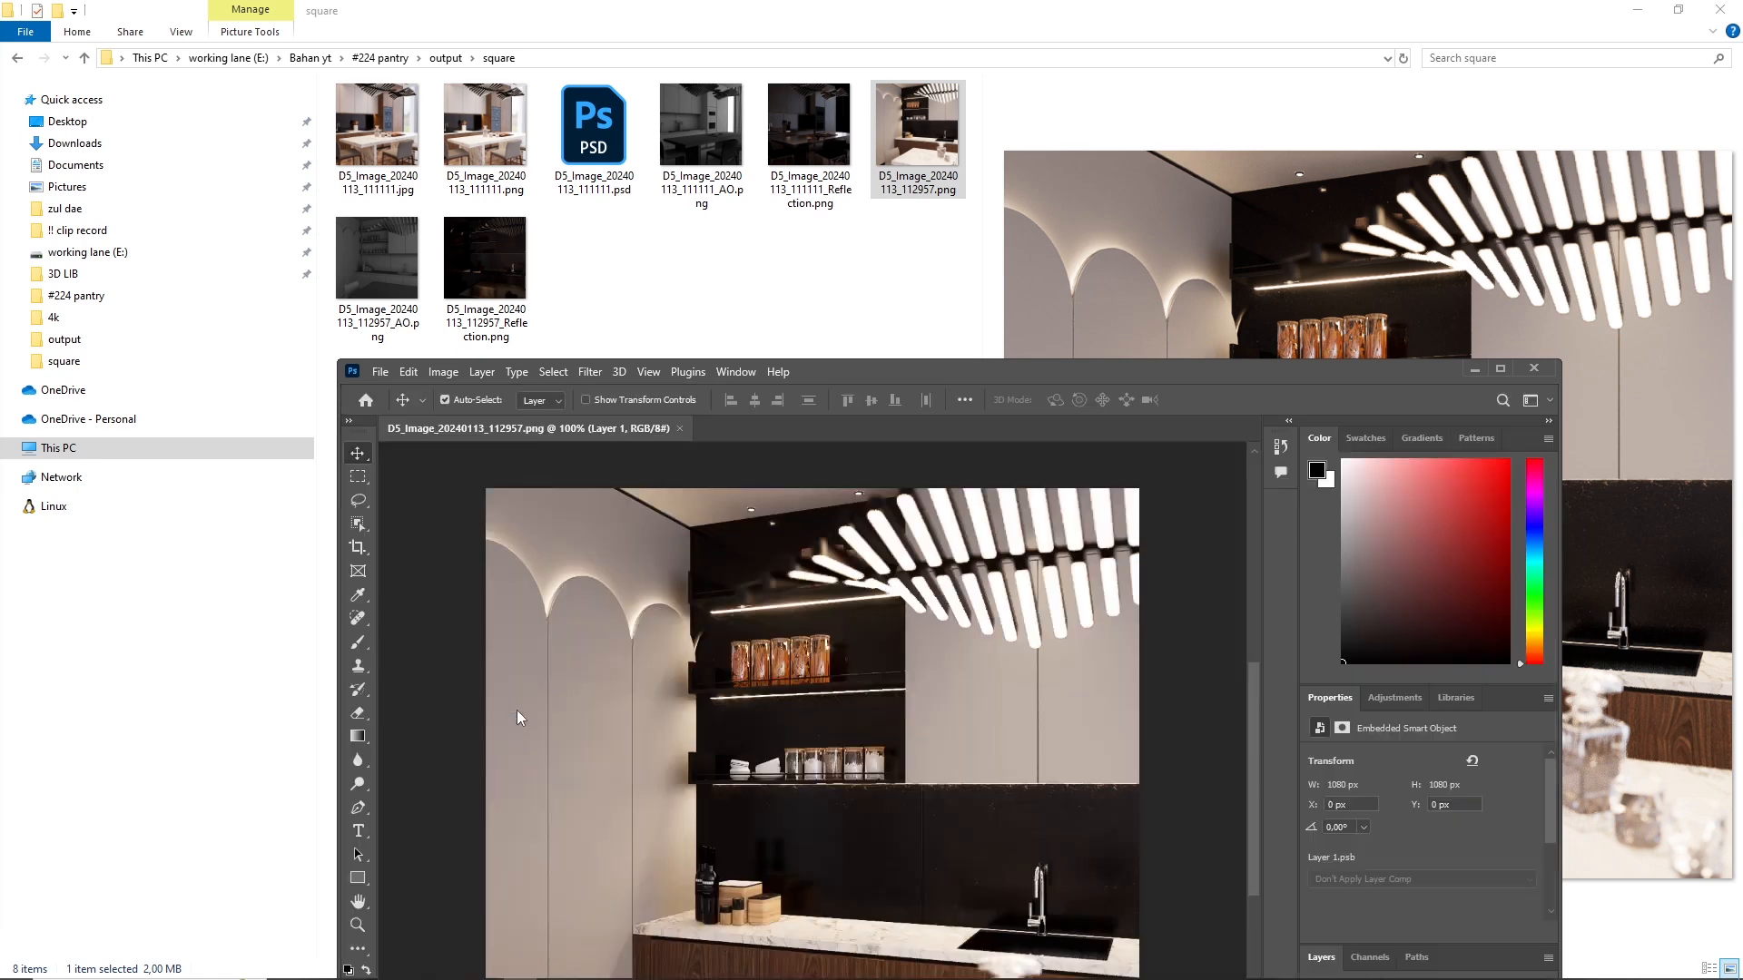
click(1499, 370)
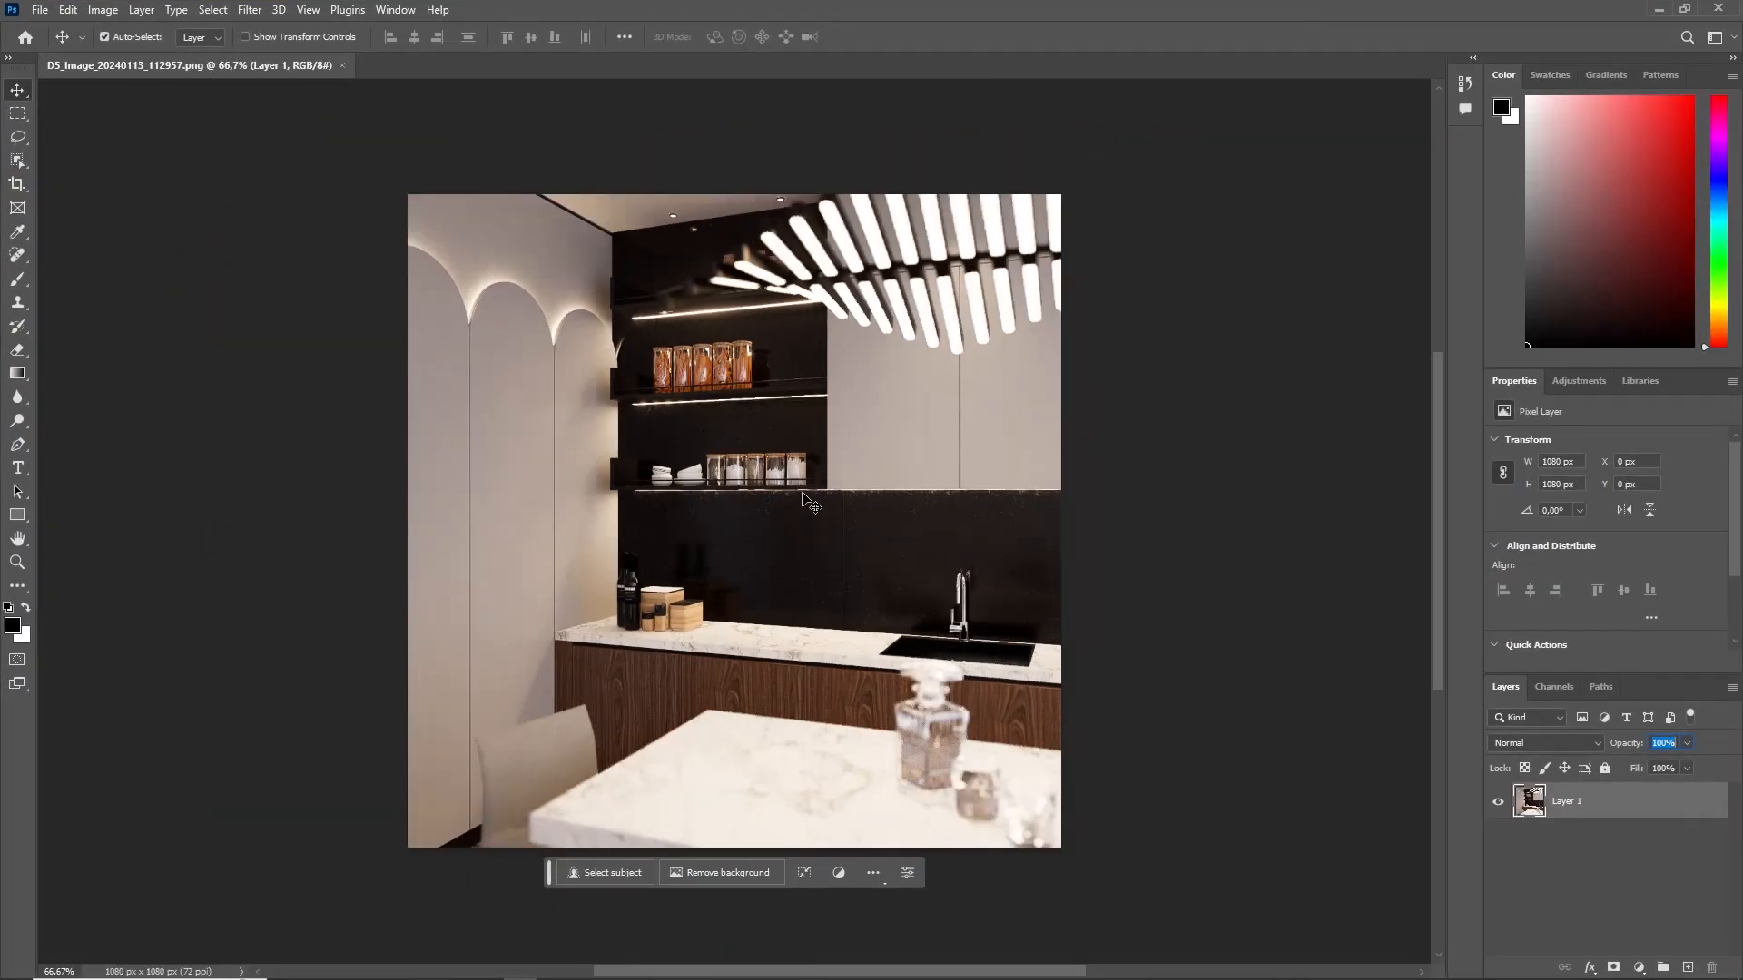
Step: Convert the document's colour depth to 16 Bits/Channel
click(1155, 533)
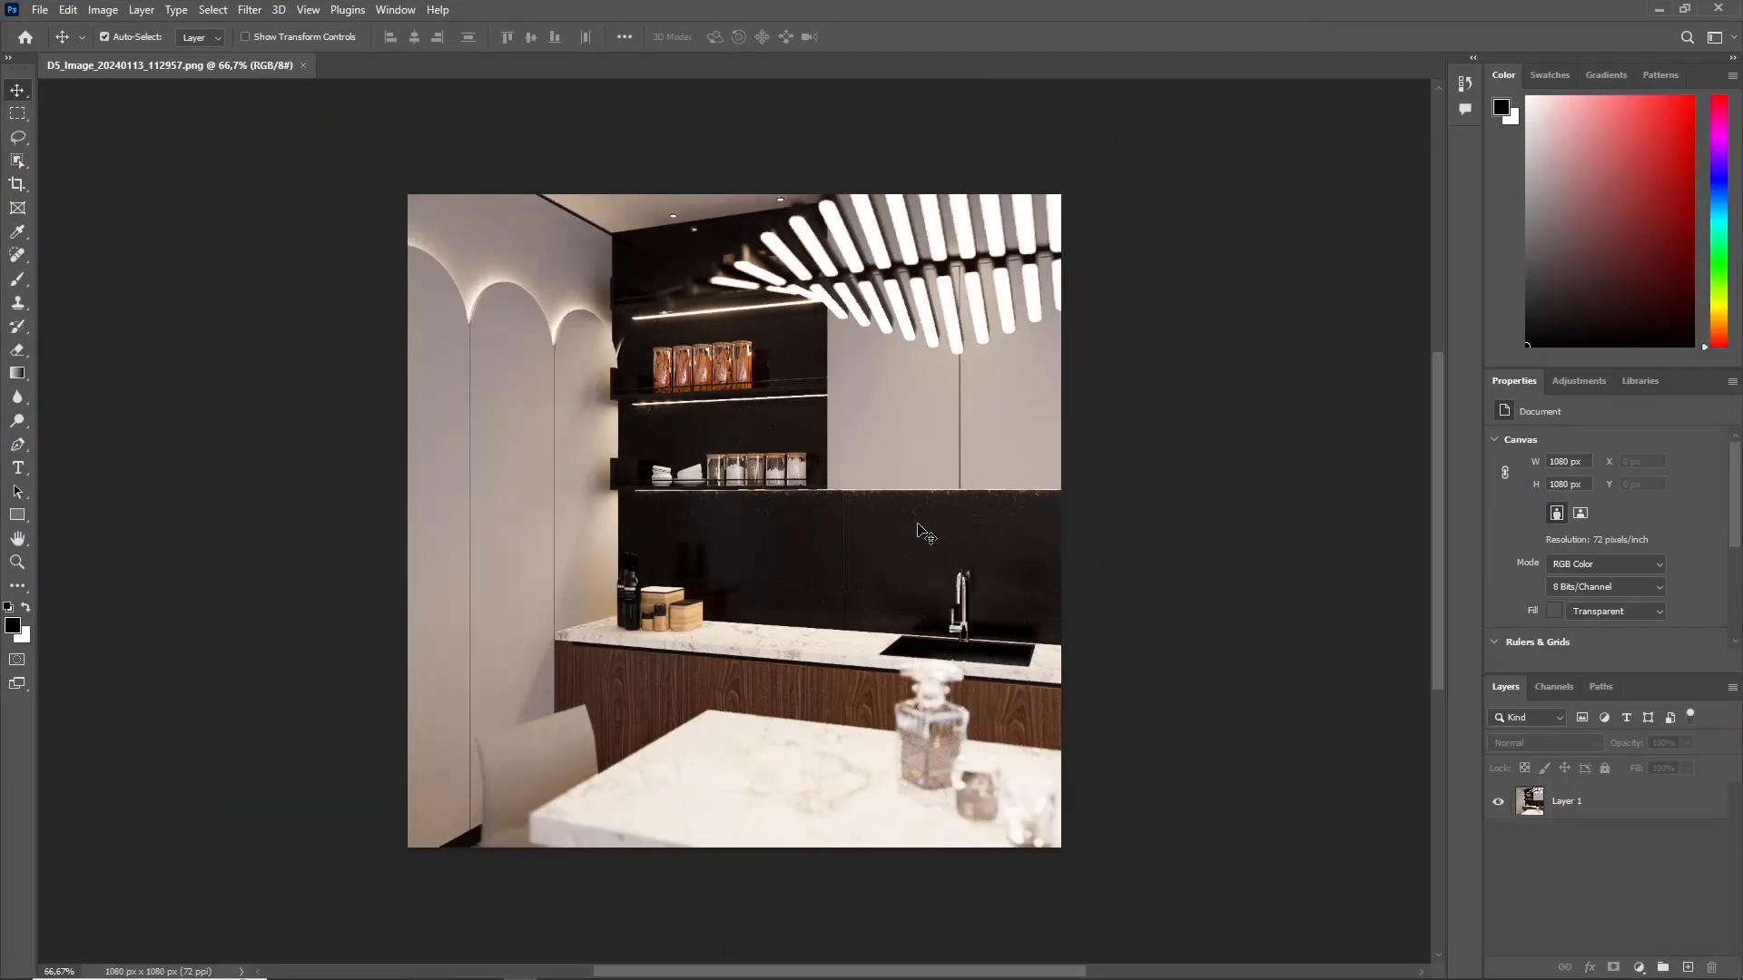
alt+scroll(872, 529, up, 2)
alt+scroll(873, 529, down, 1)
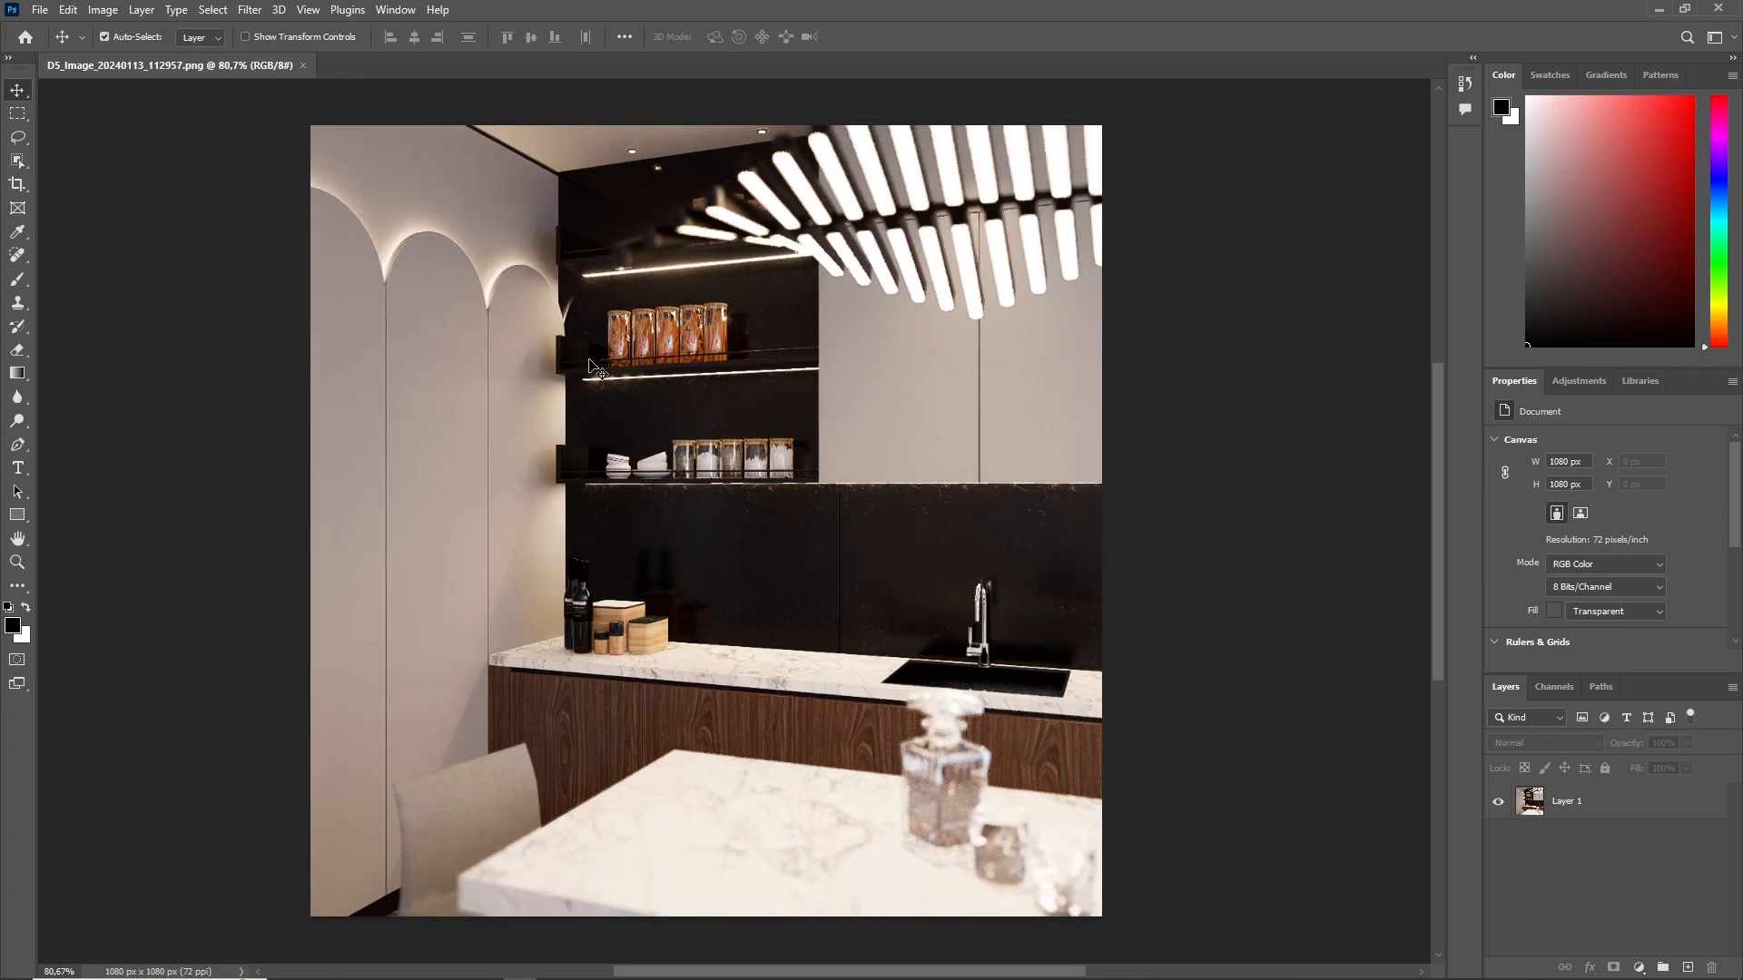
click(102, 9)
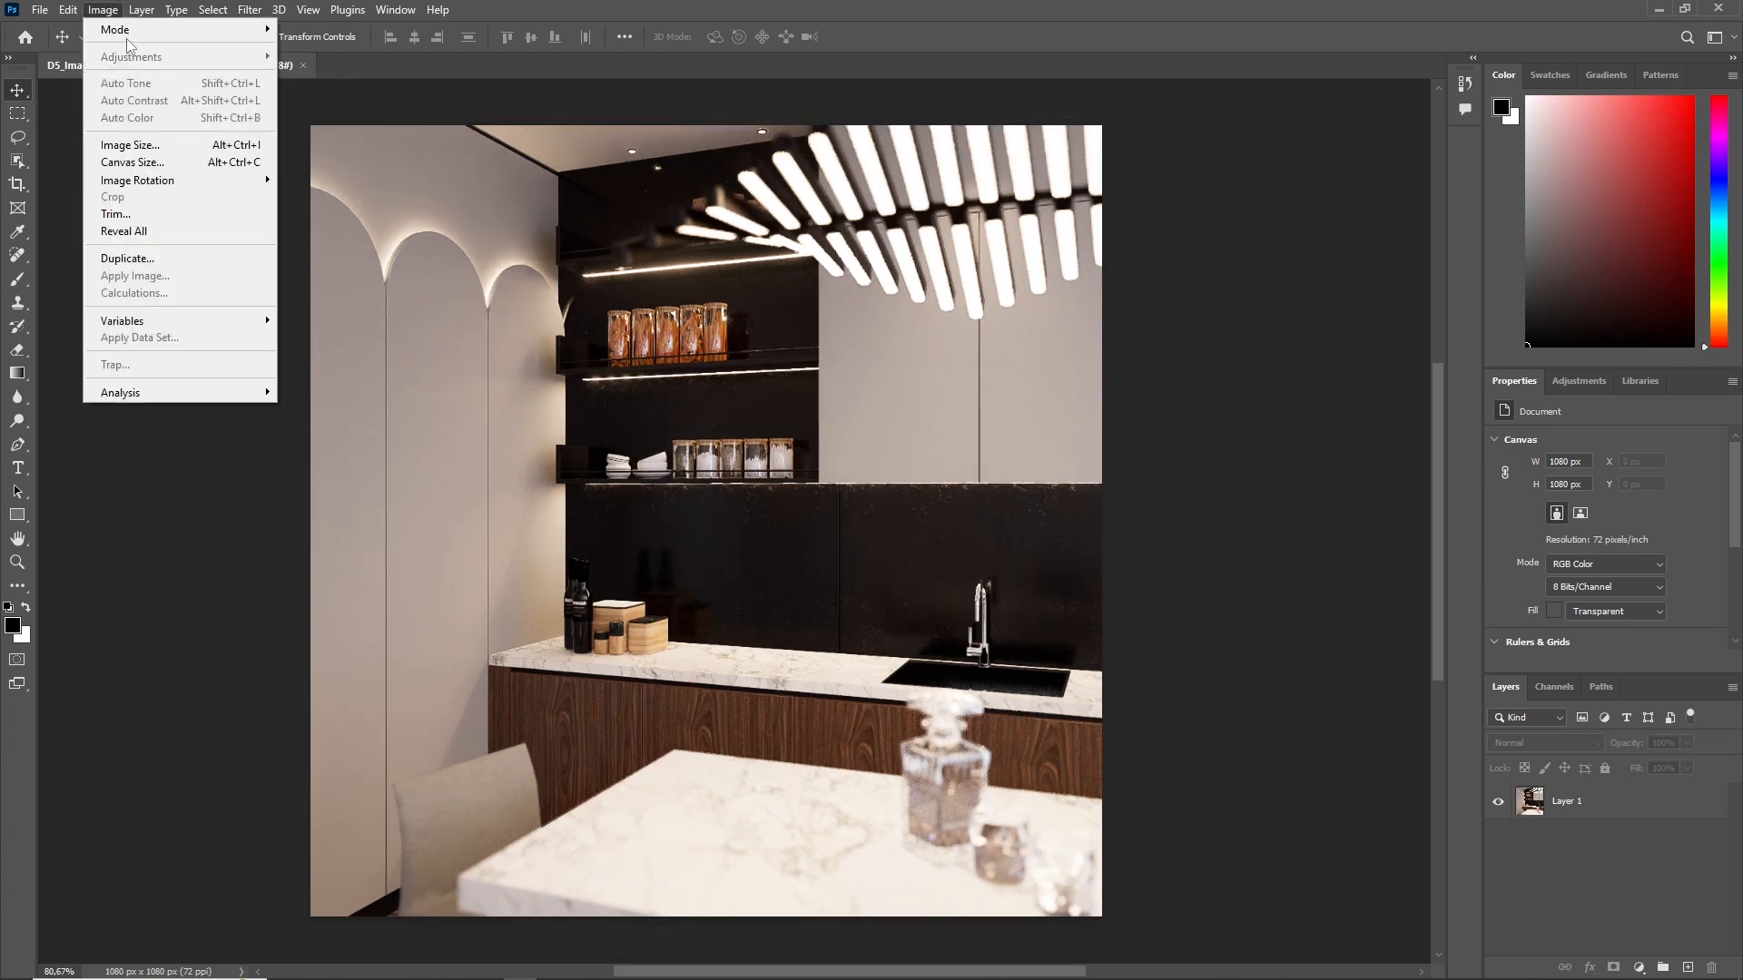
mouse_move(116, 29)
click(313, 193)
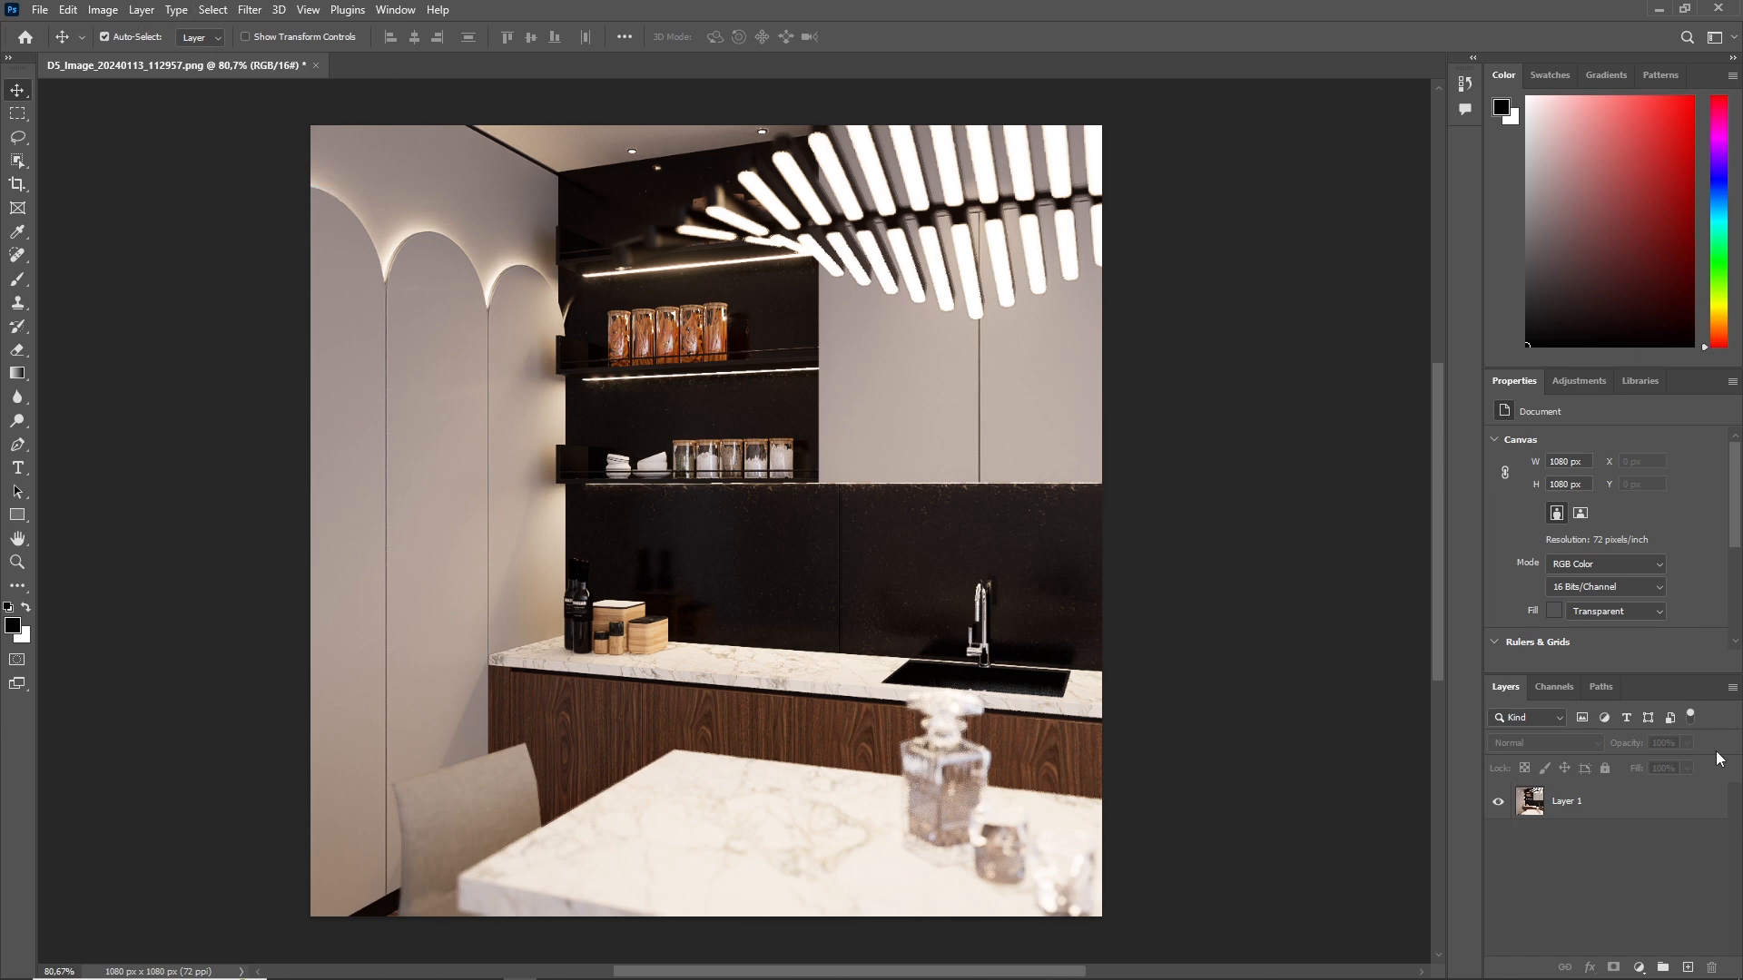
Step: Convert Layer 1 to a smart object
click(1595, 805)
right_click(1594, 804)
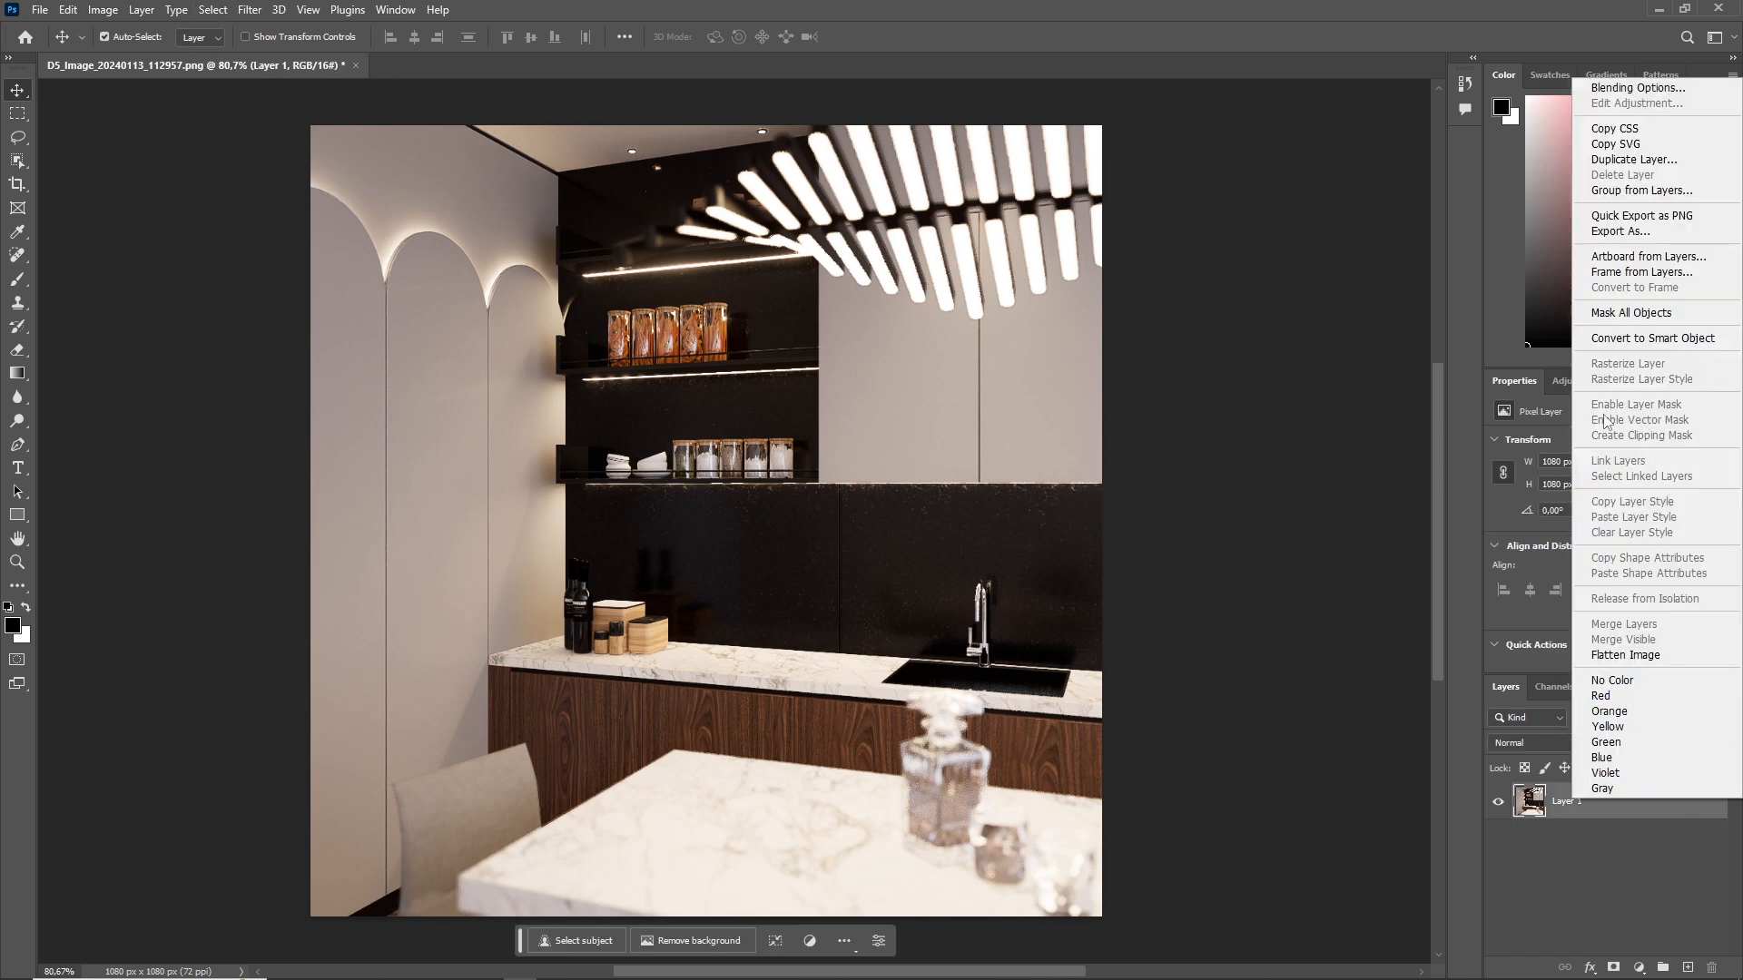
click(1615, 339)
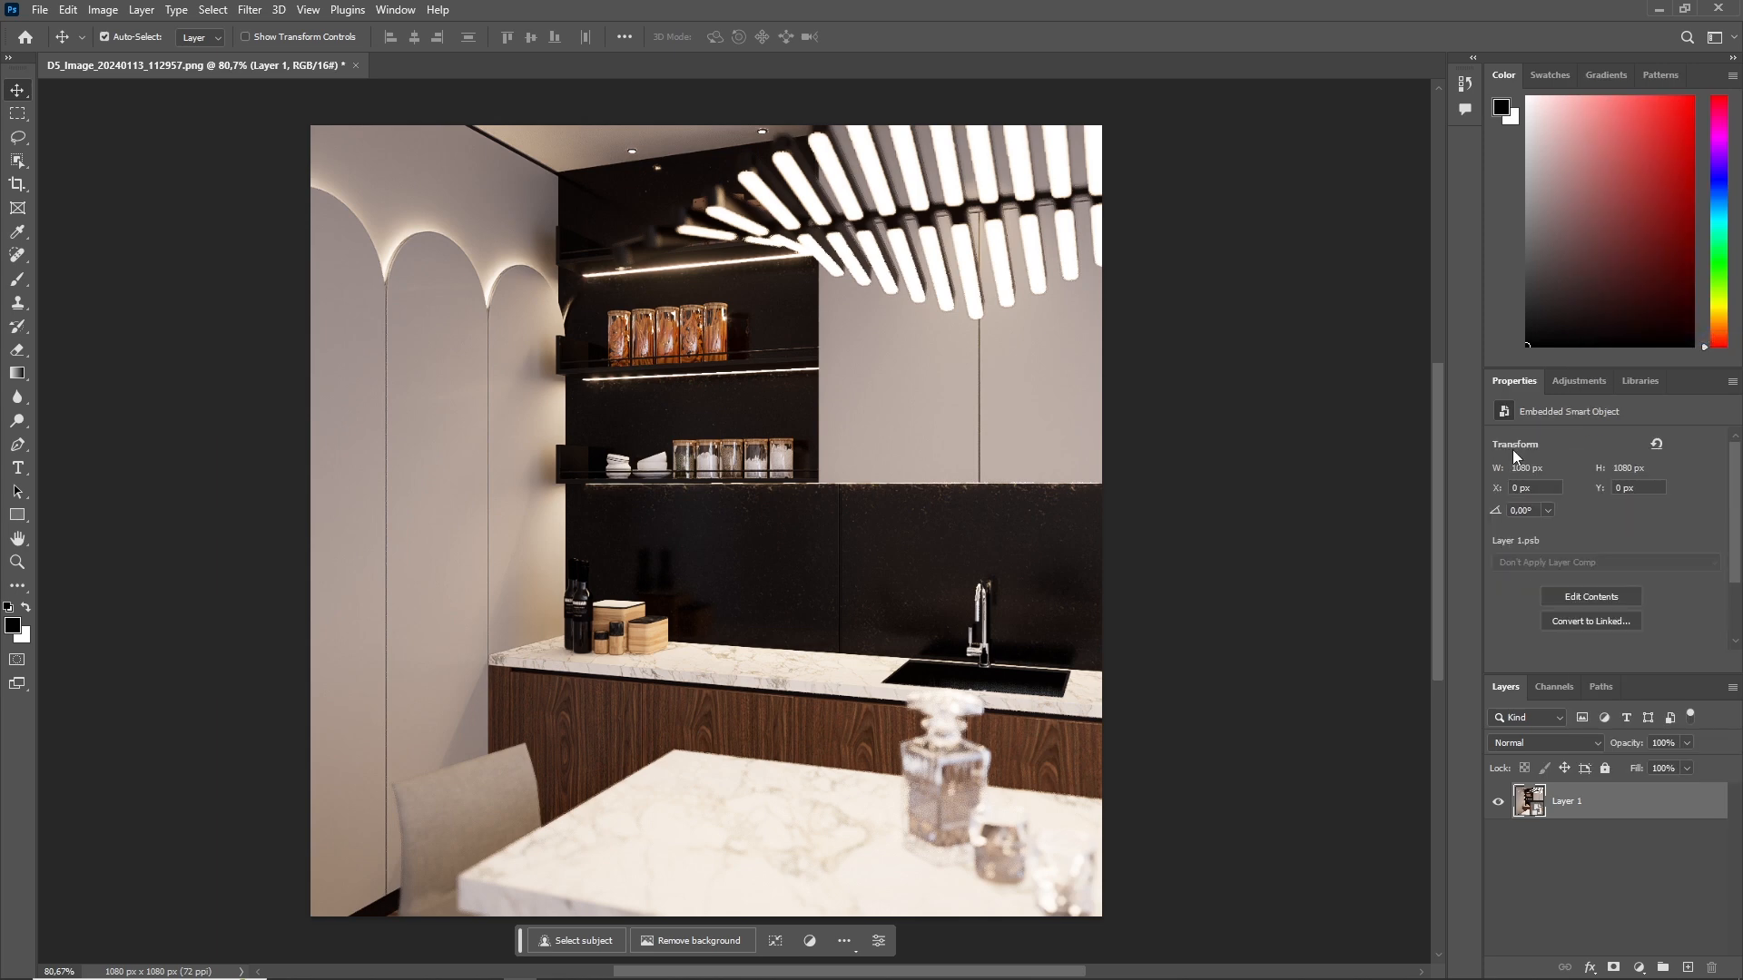
Step: Apply a Camera Raw Filter to Layer 1 using the settings loaded from 224.xmp
click(249, 9)
click(305, 147)
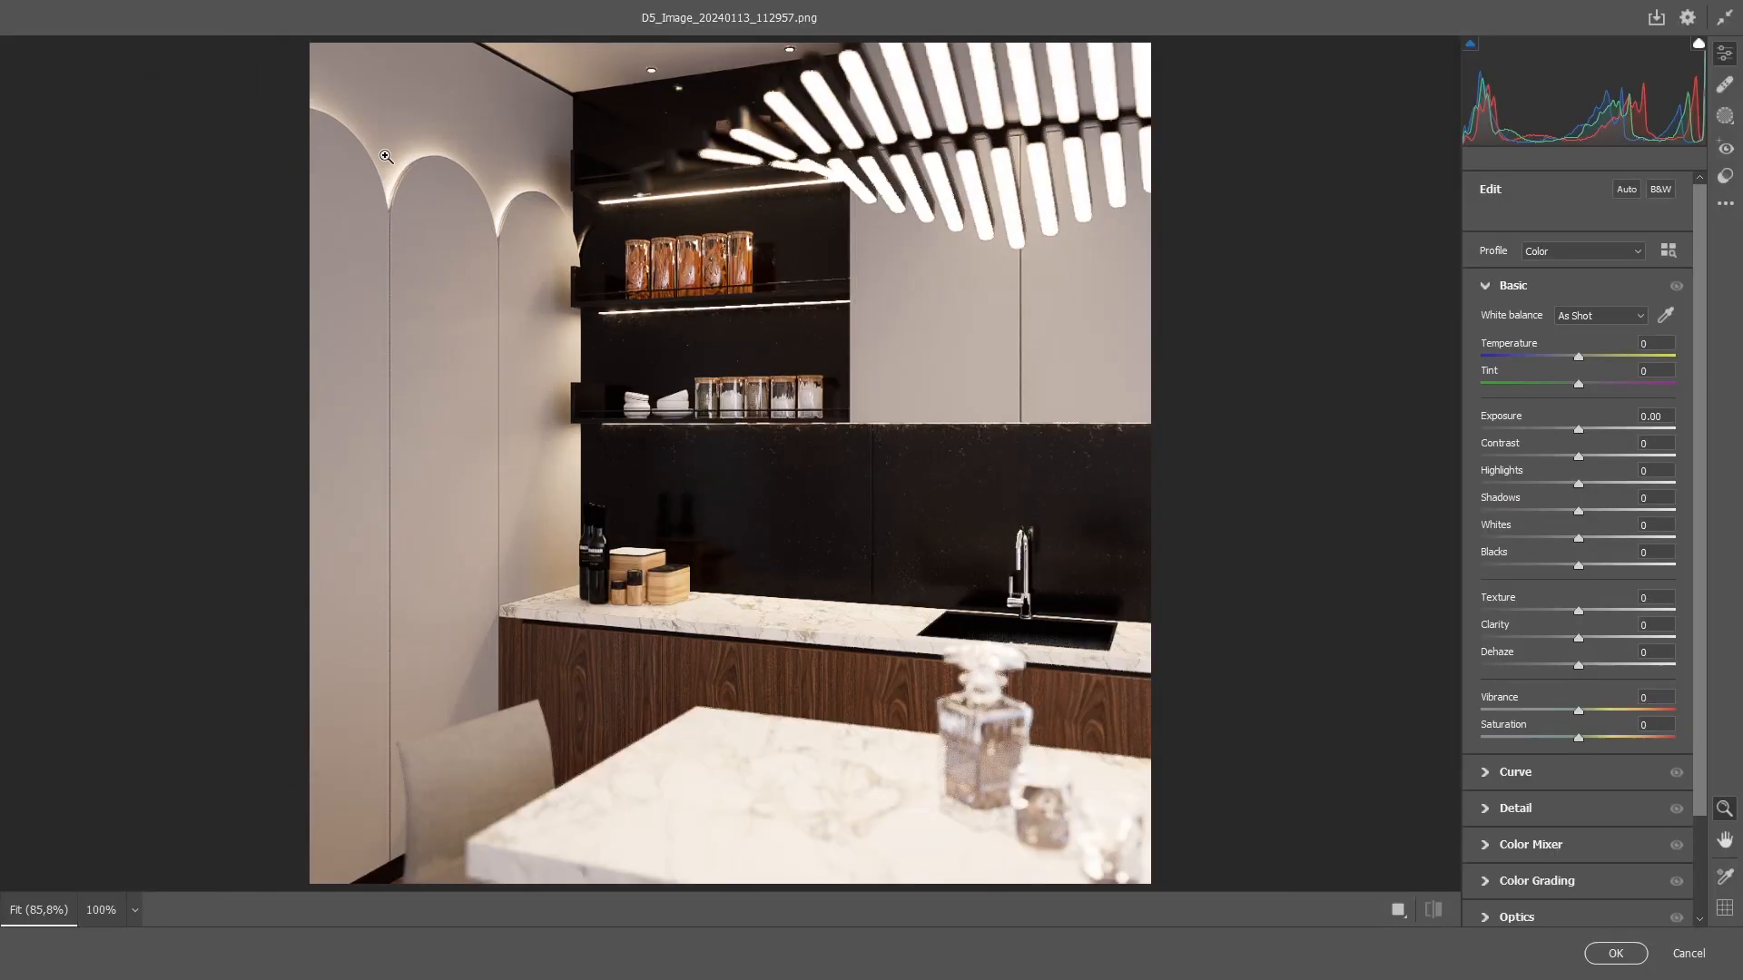
click(1724, 207)
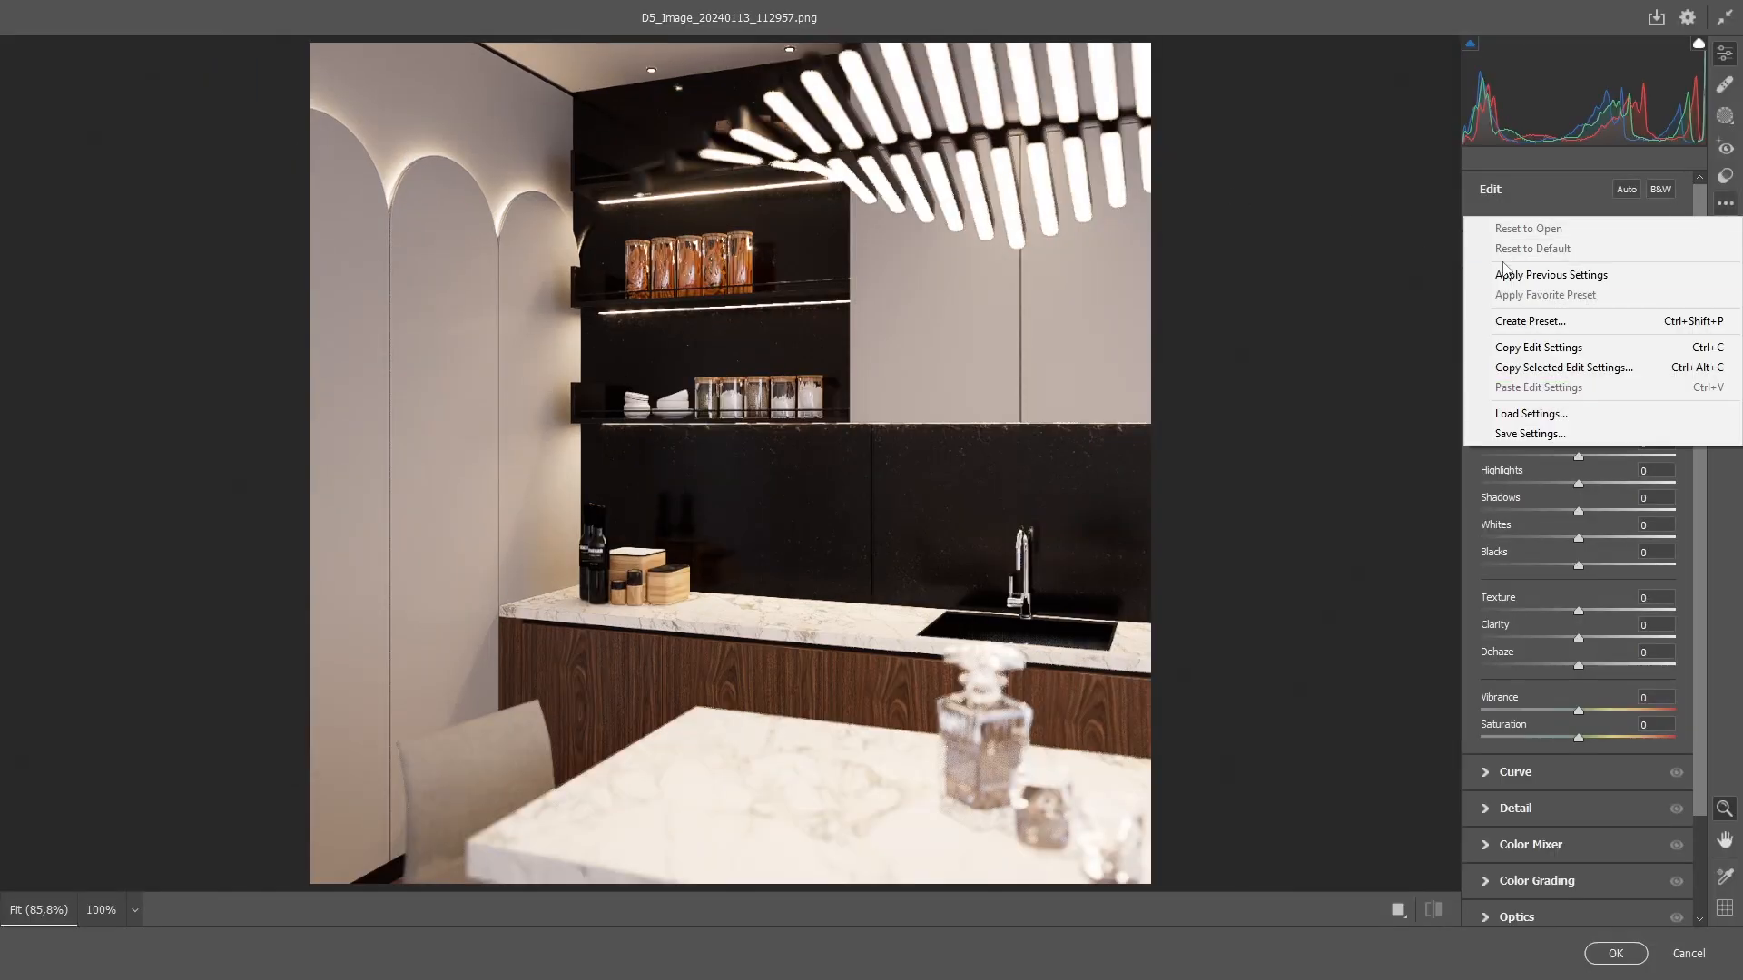
click(1530, 414)
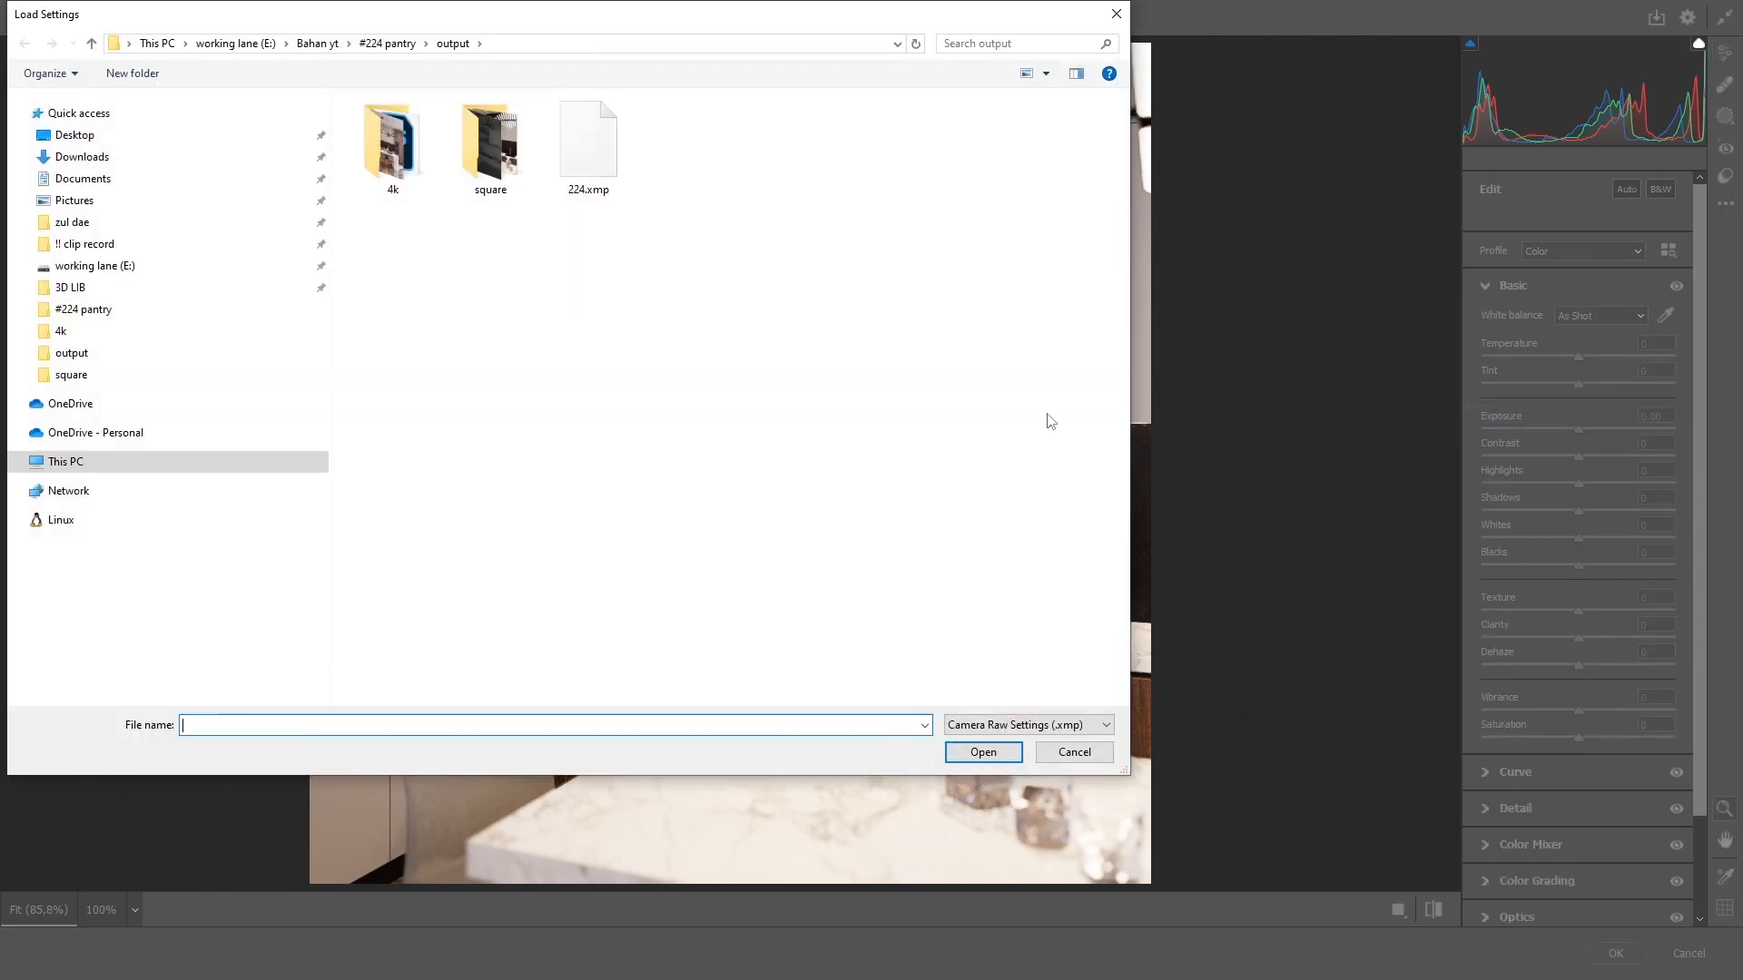
double_click(601, 155)
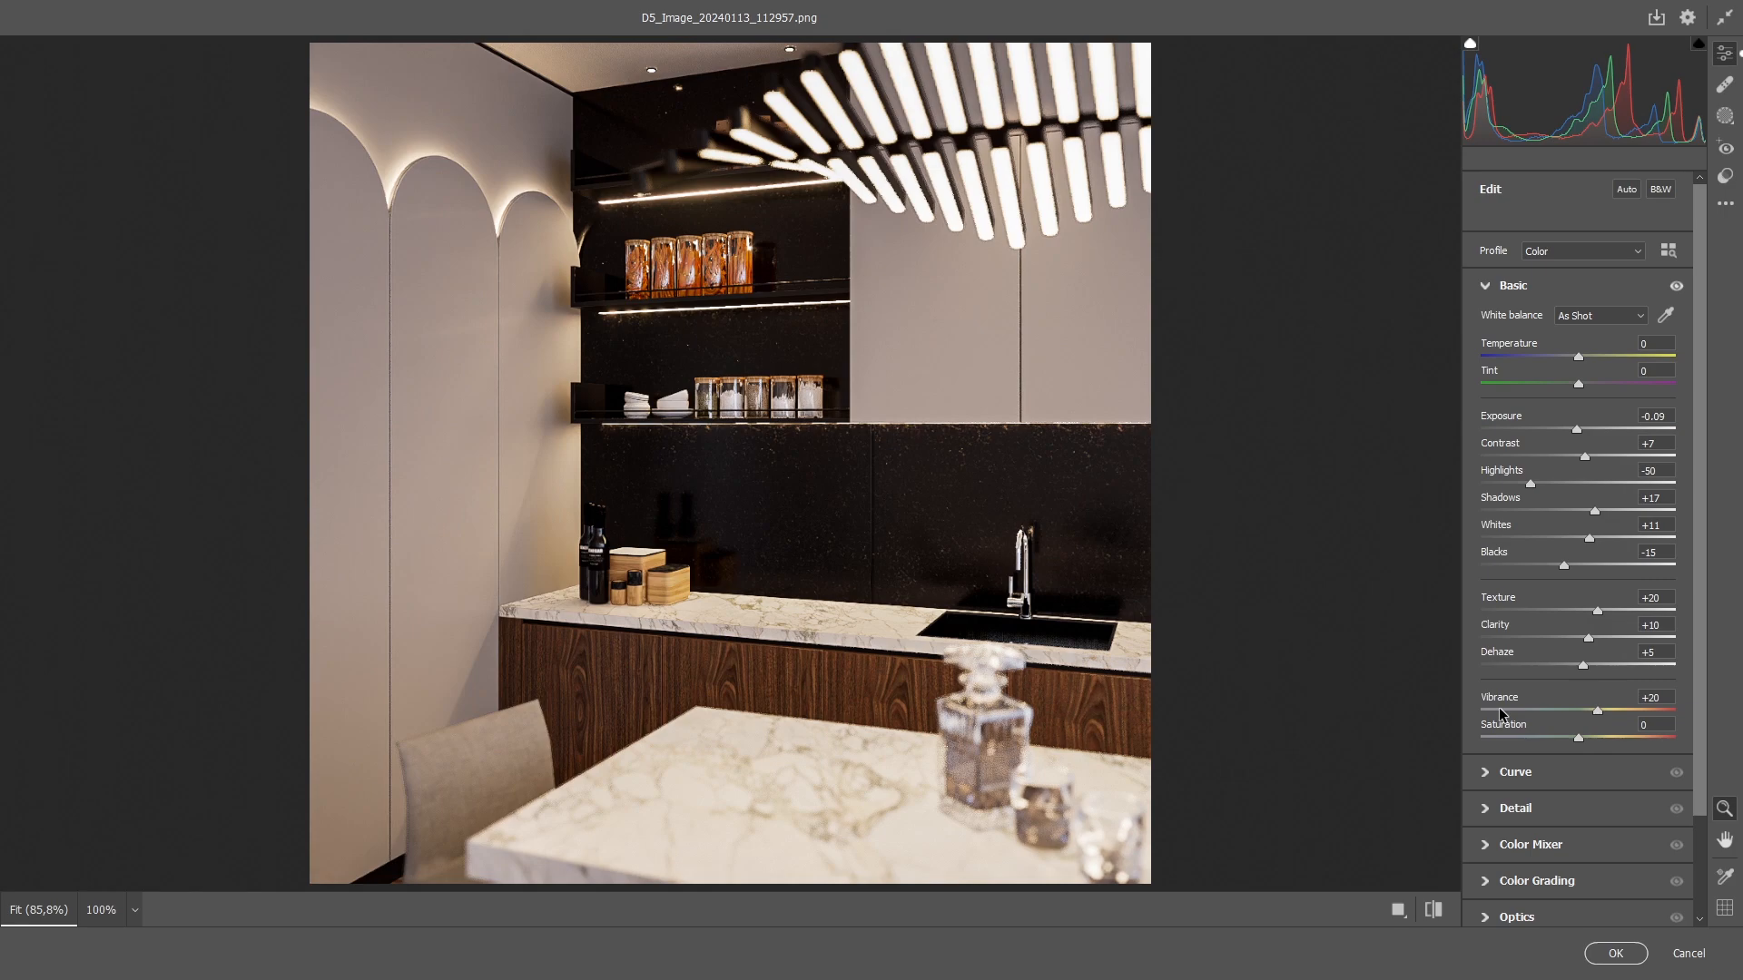
click(1615, 954)
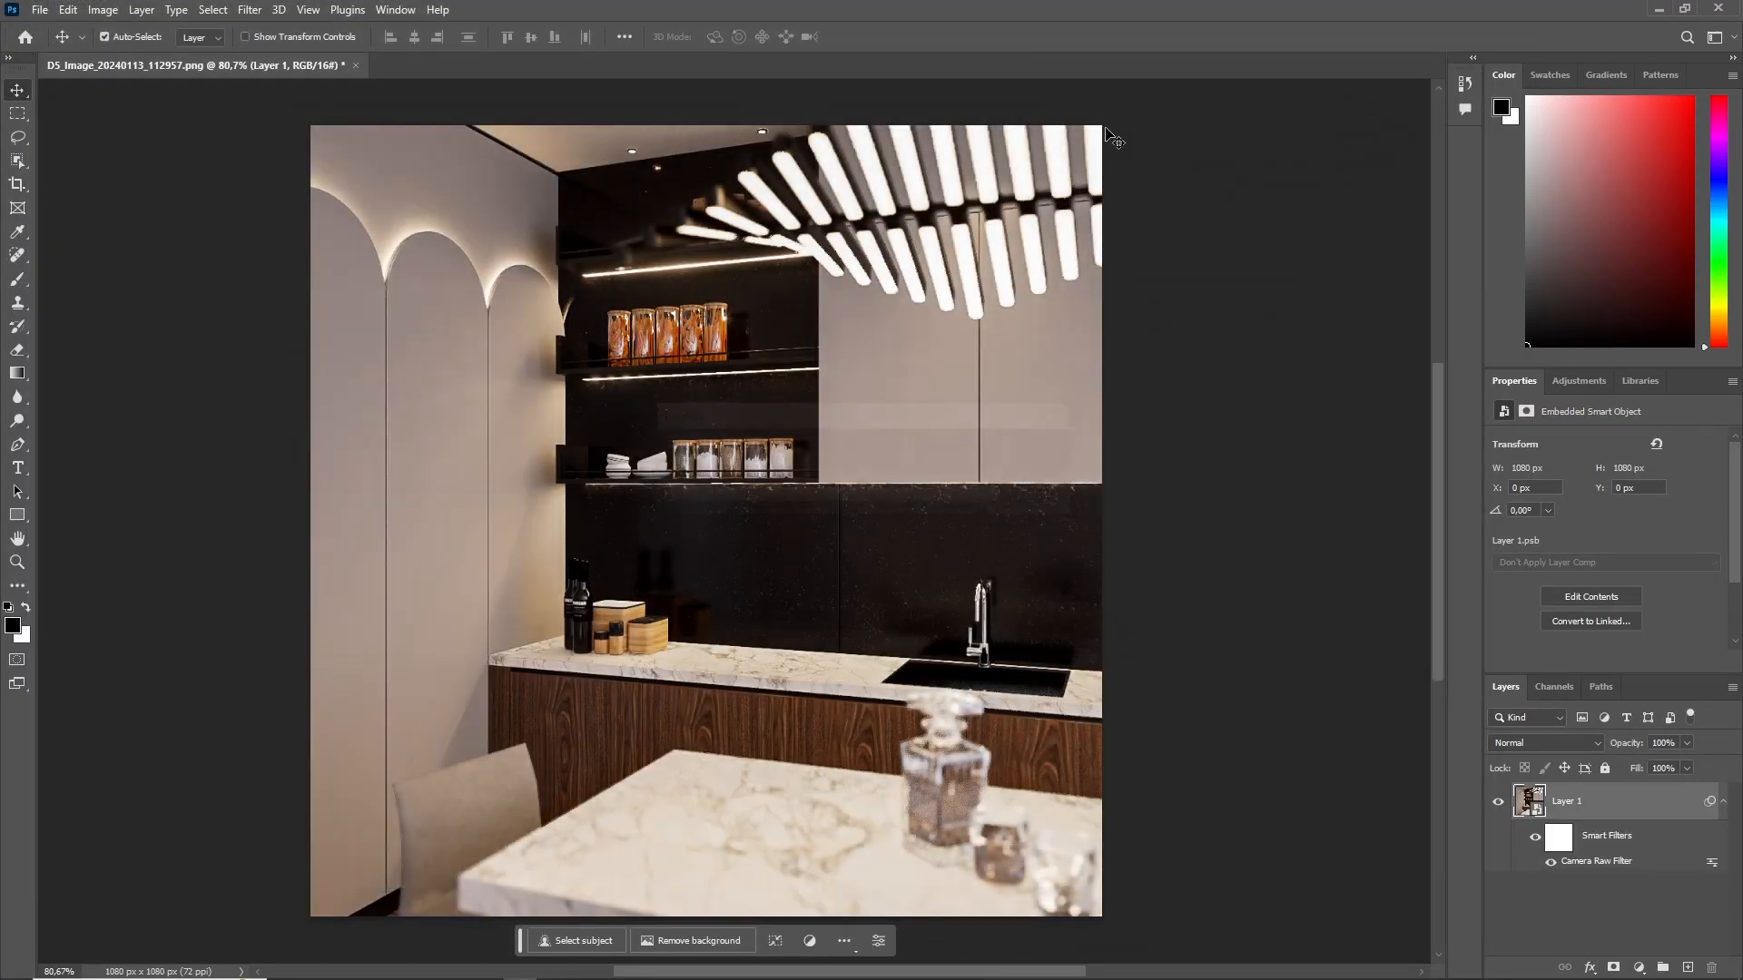
Step: Place D5_Image_20240113_112957_Reflection.png as a new layer above Layer 1, aligned with the canvas
drag(1105, 2, 1048, 345)
drag(485, 259, 830, 635)
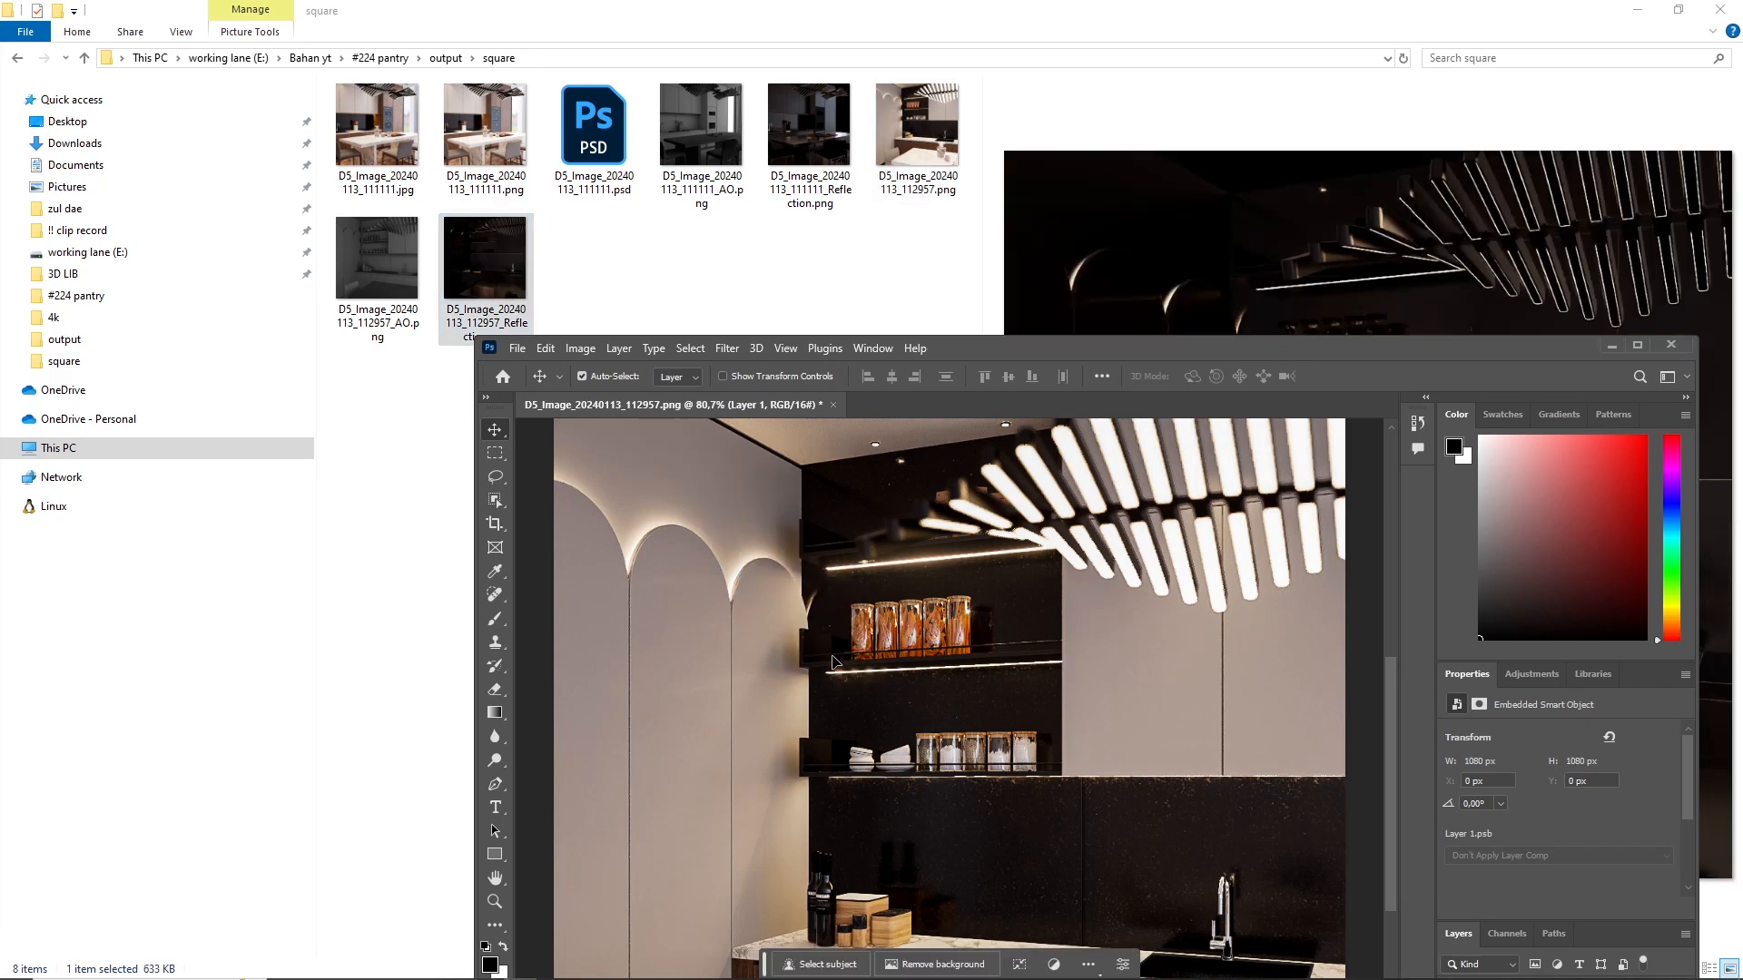
drag(1396, 345, 1390, 280)
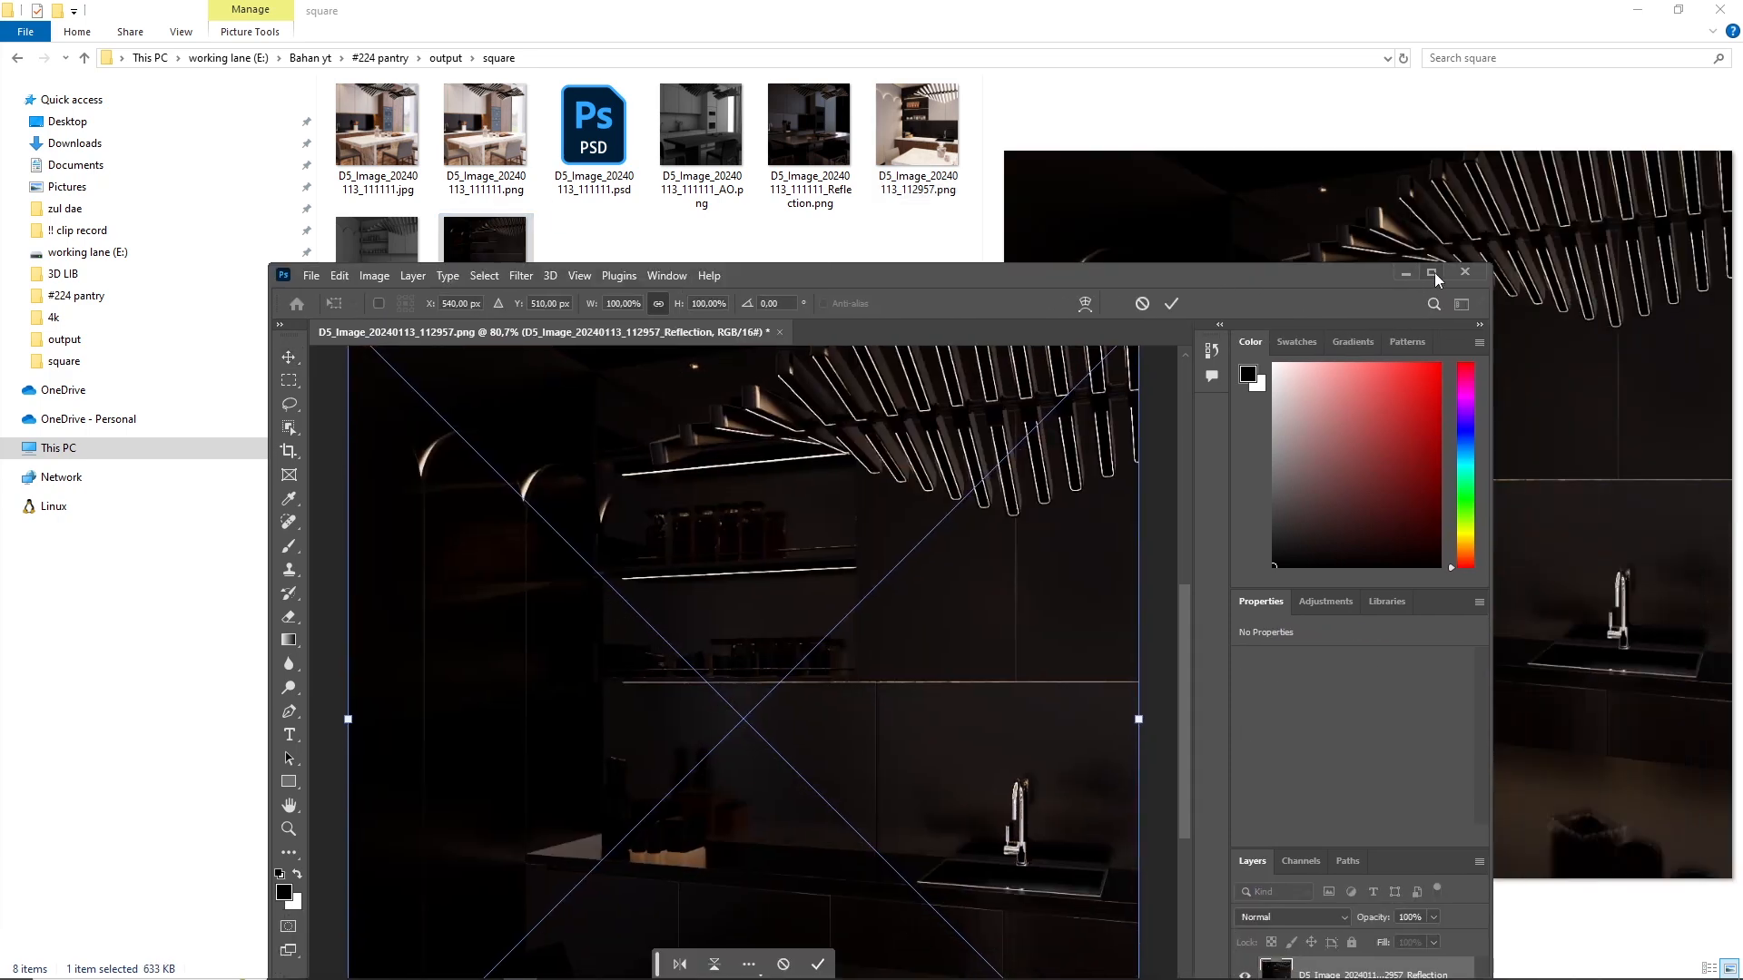
click(1433, 273)
mouse_move(1028, 369)
mouse_down()
mouse_move(1028, 412)
mouse_move(1028, 395)
mouse_up()
click(900, 36)
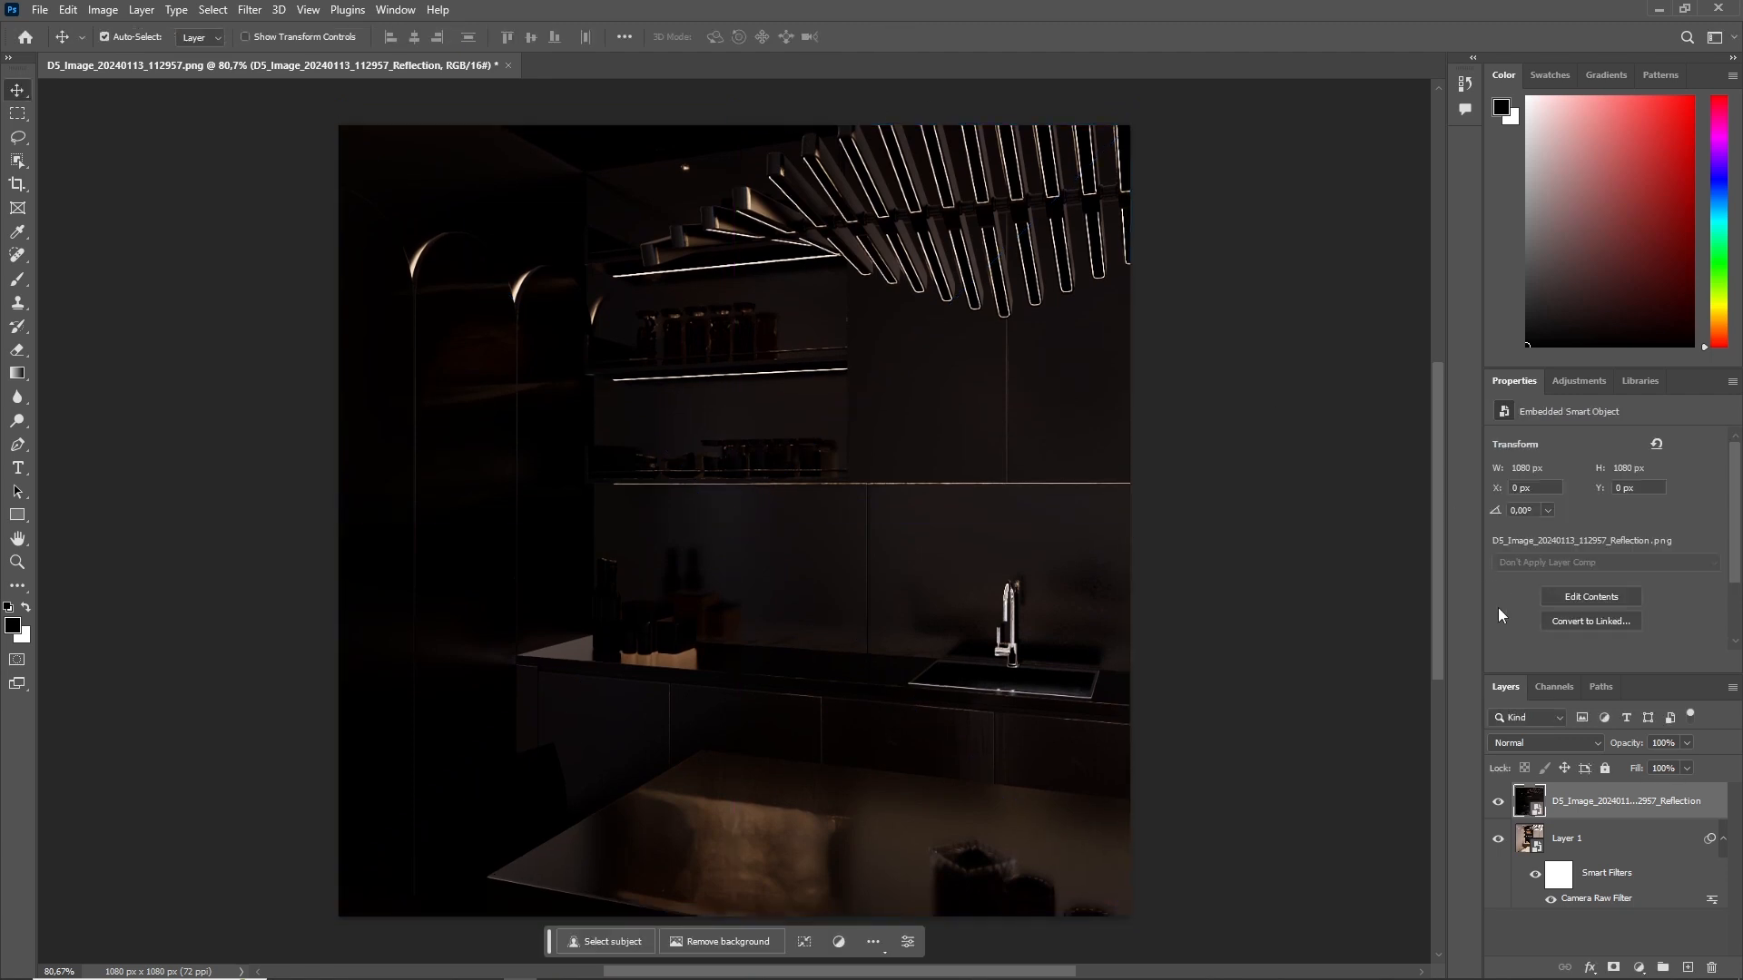
Step: Set the reflection layer's blend mode to Color Dodge and its opacity to 40%
click(1548, 742)
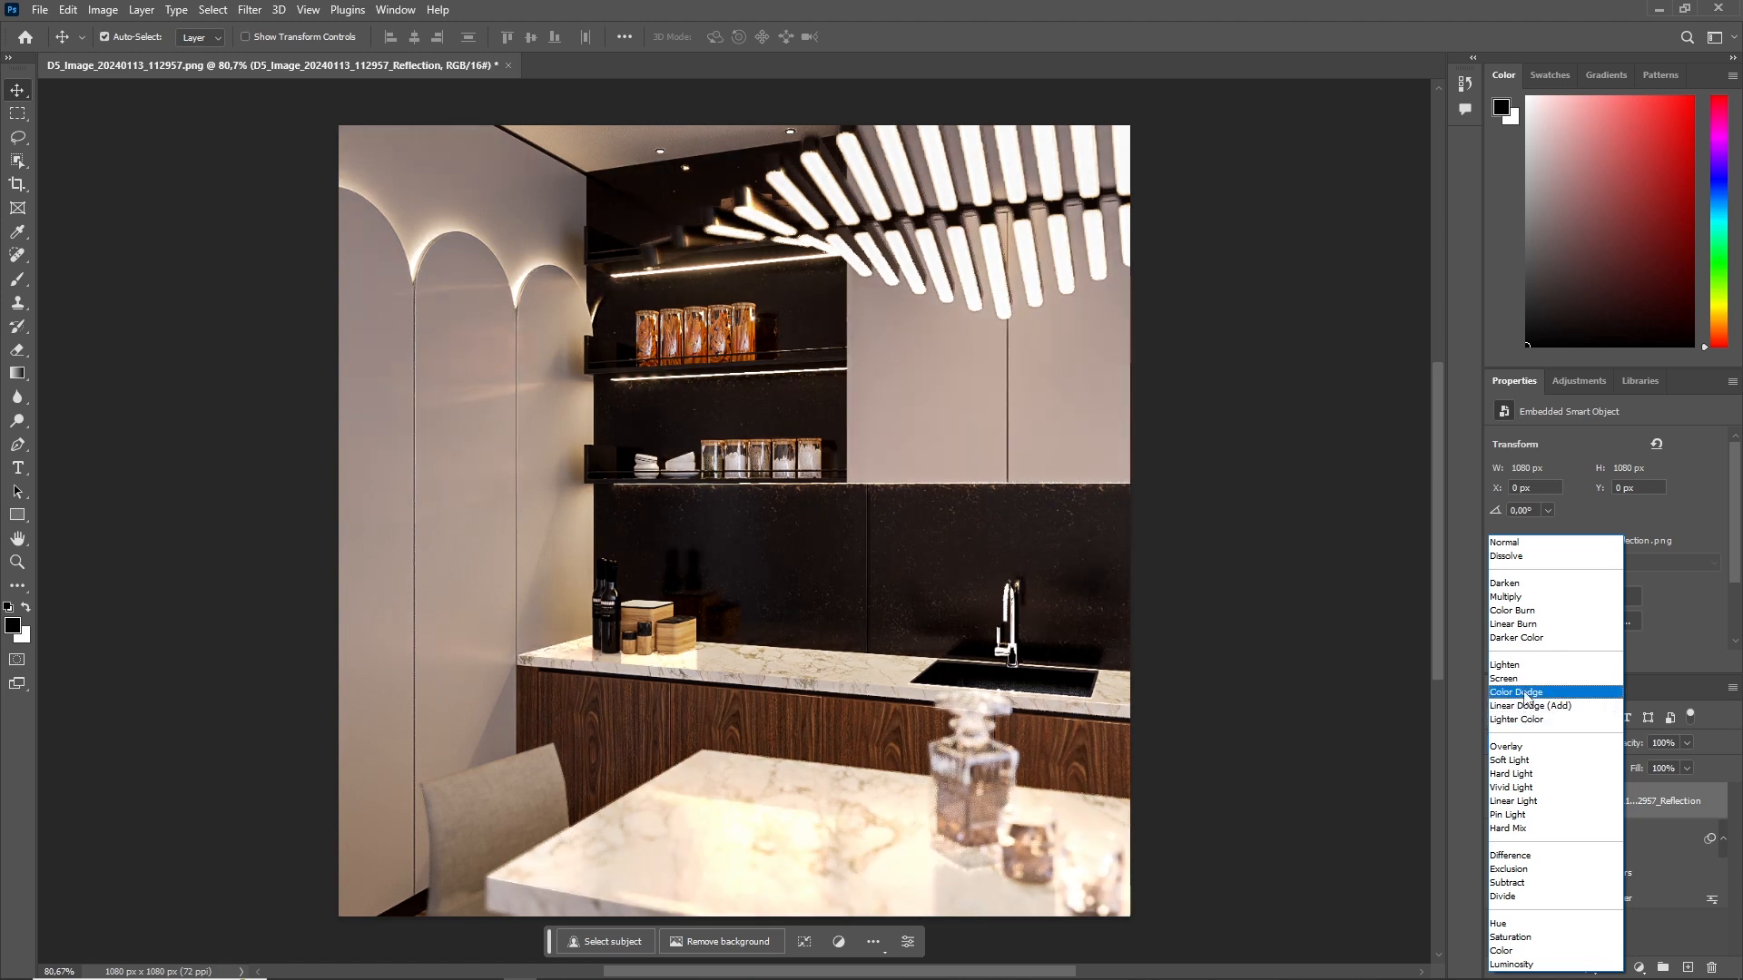
click(1523, 693)
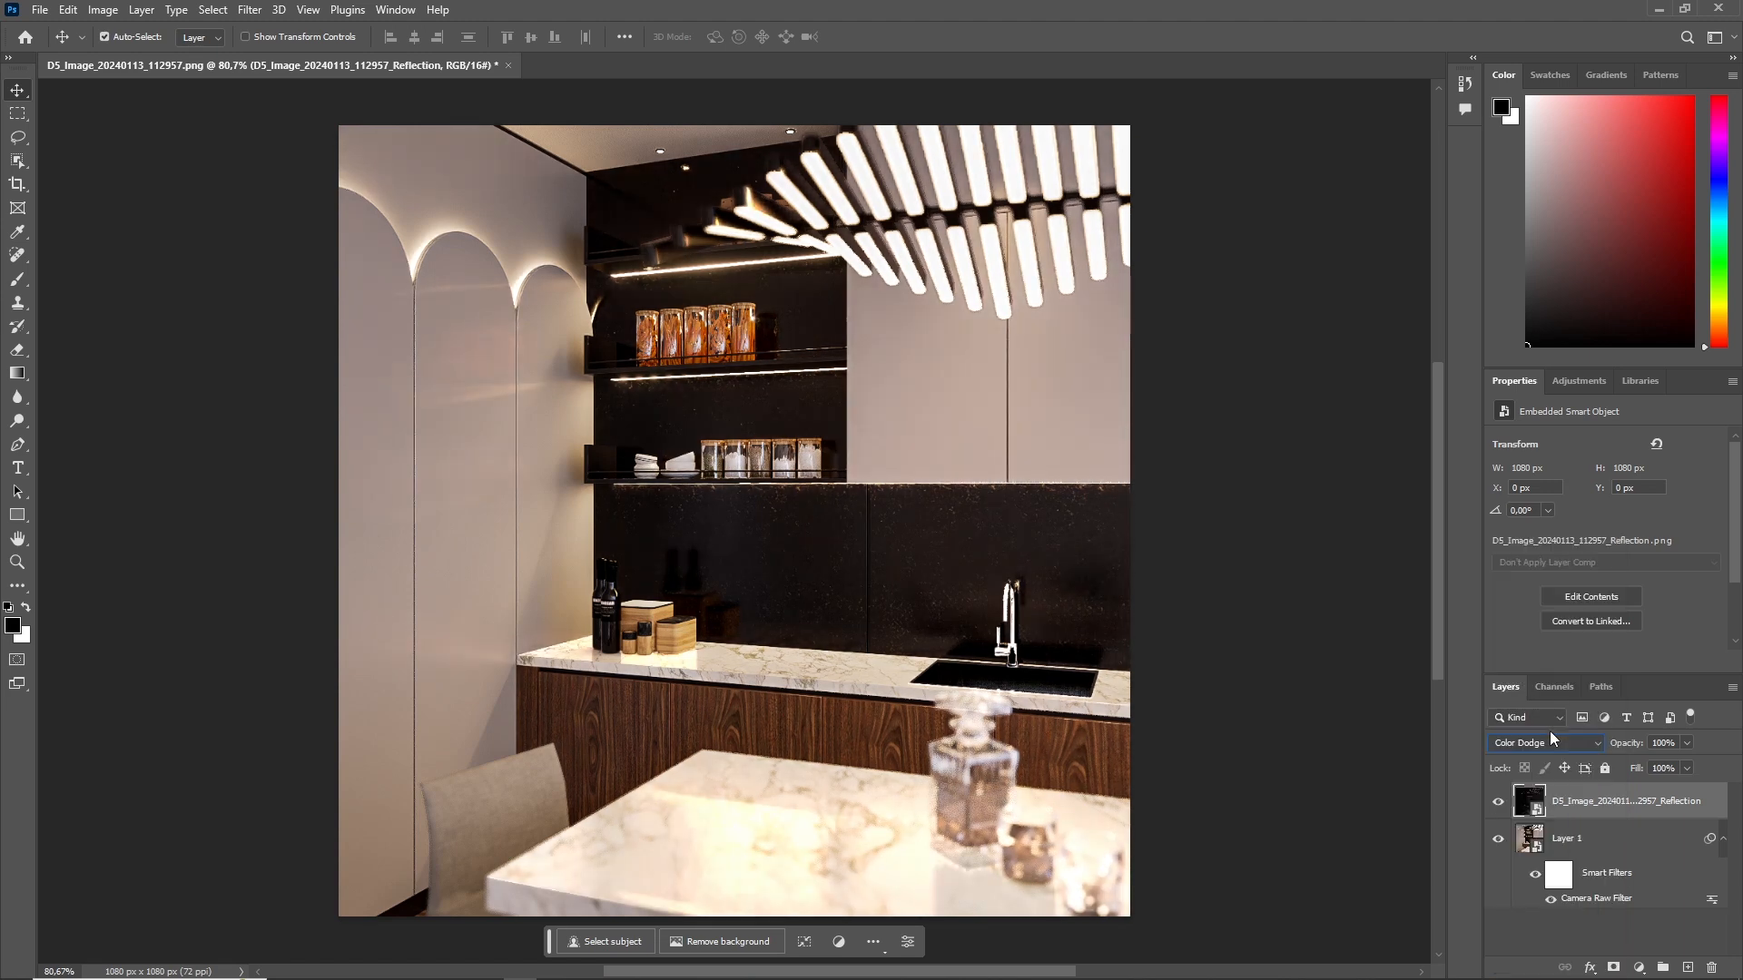
click(1688, 742)
drag(1667, 763, 1638, 763)
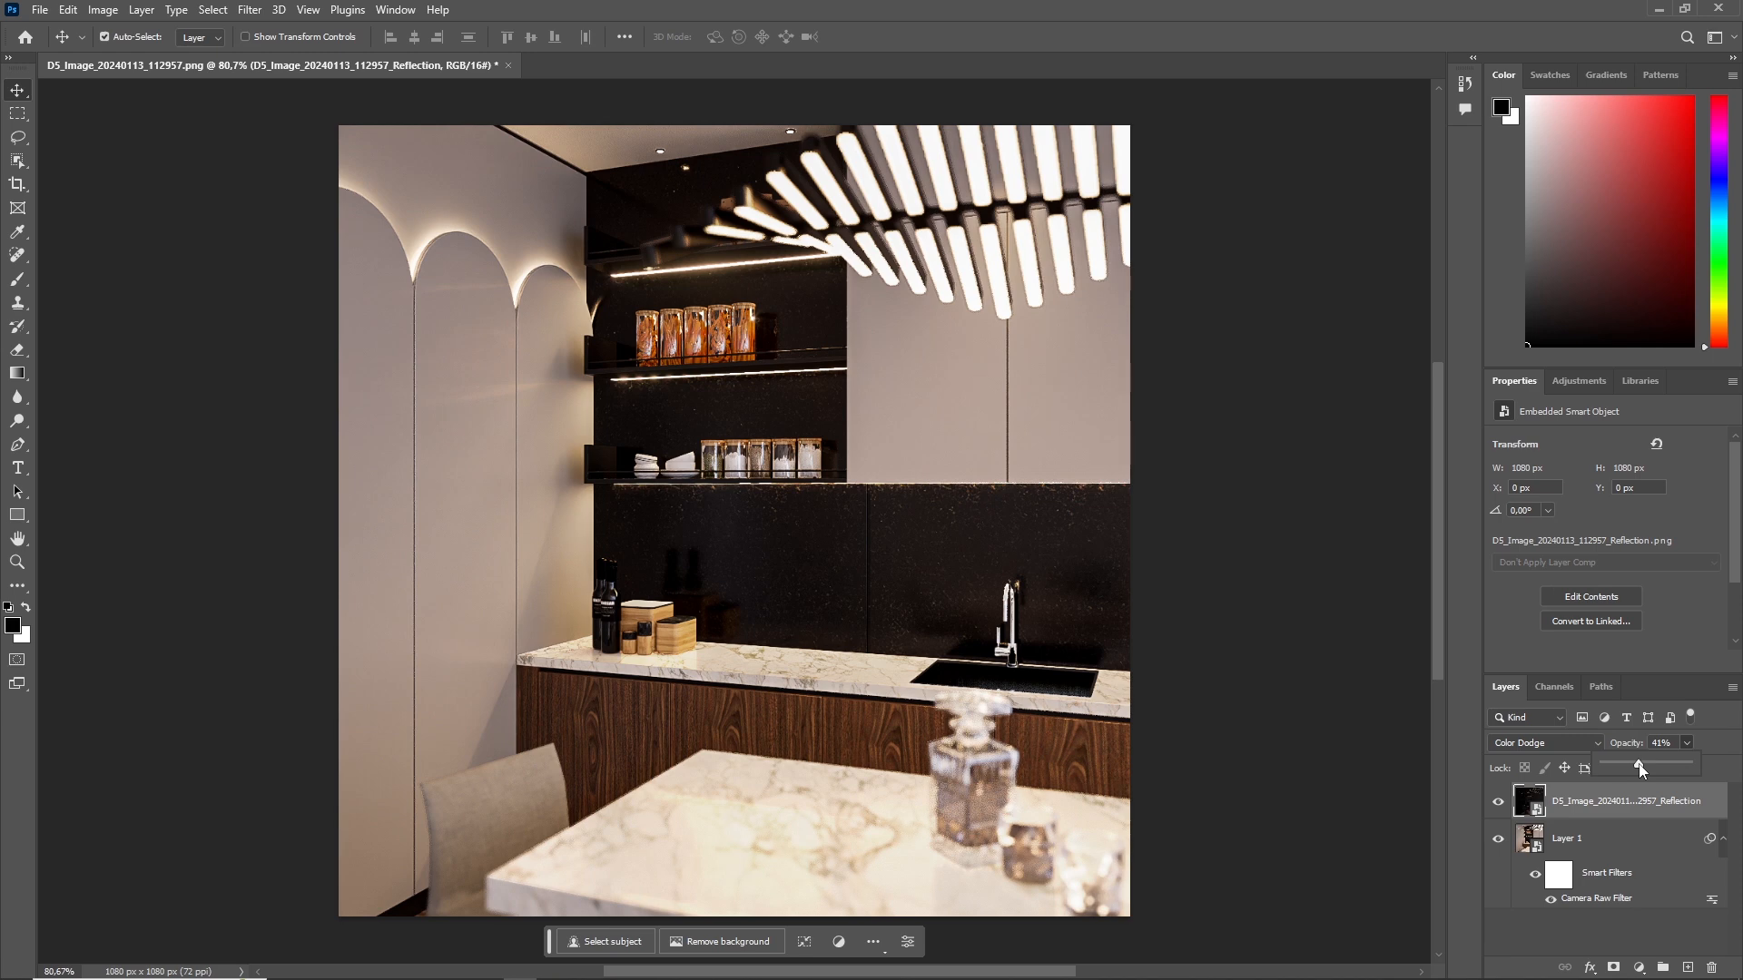
click(1670, 746)
click(1669, 746)
text(40)
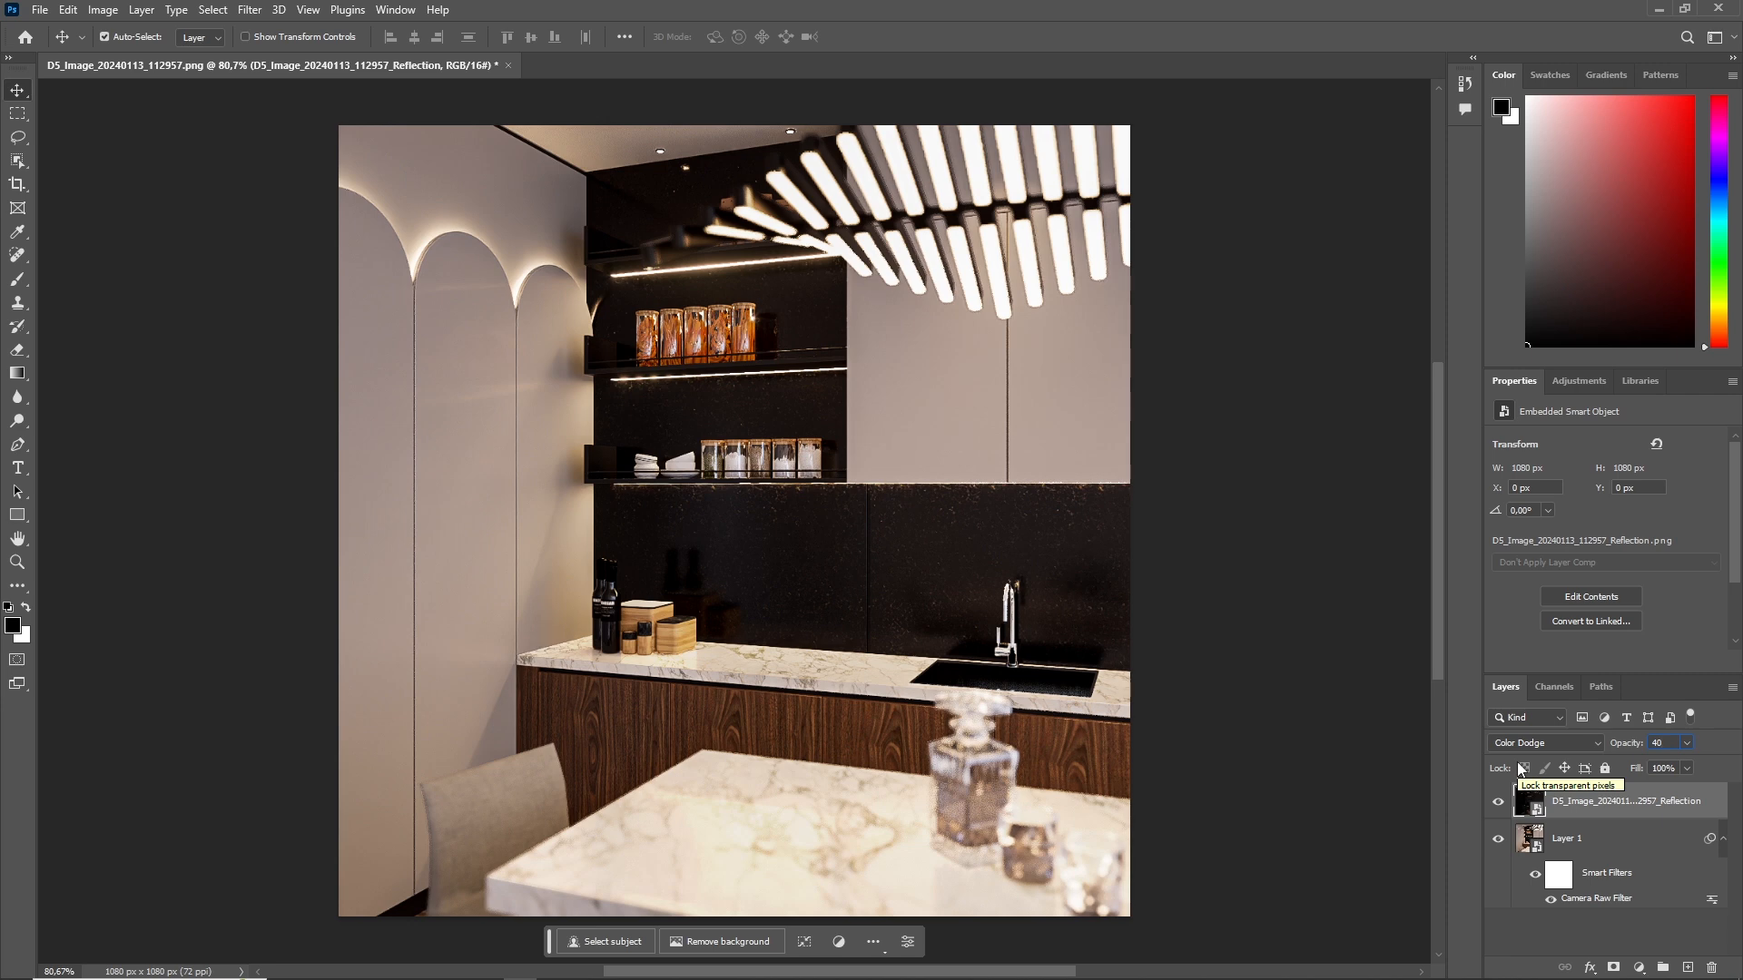
Step: Compare the image with and without the reflection layer by switching its visibility, leaving the layer shown
click(1498, 802)
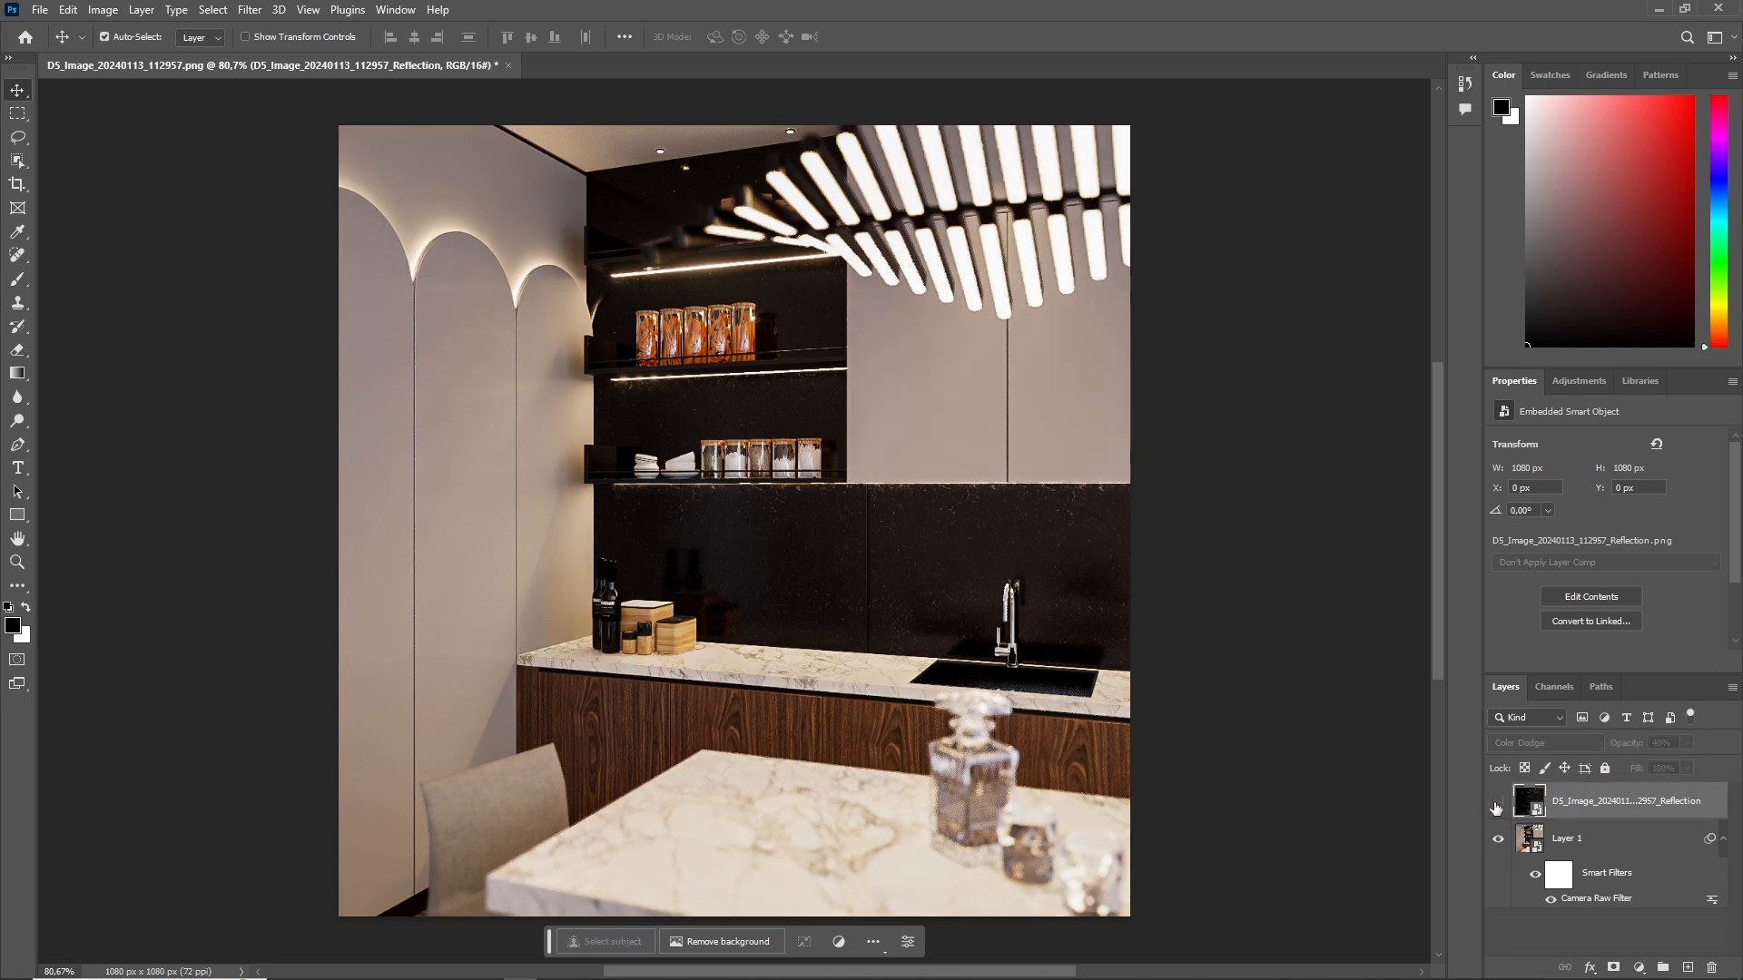
click(1497, 803)
click(1498, 804)
click(1497, 803)
click(1497, 803)
click(1497, 803)
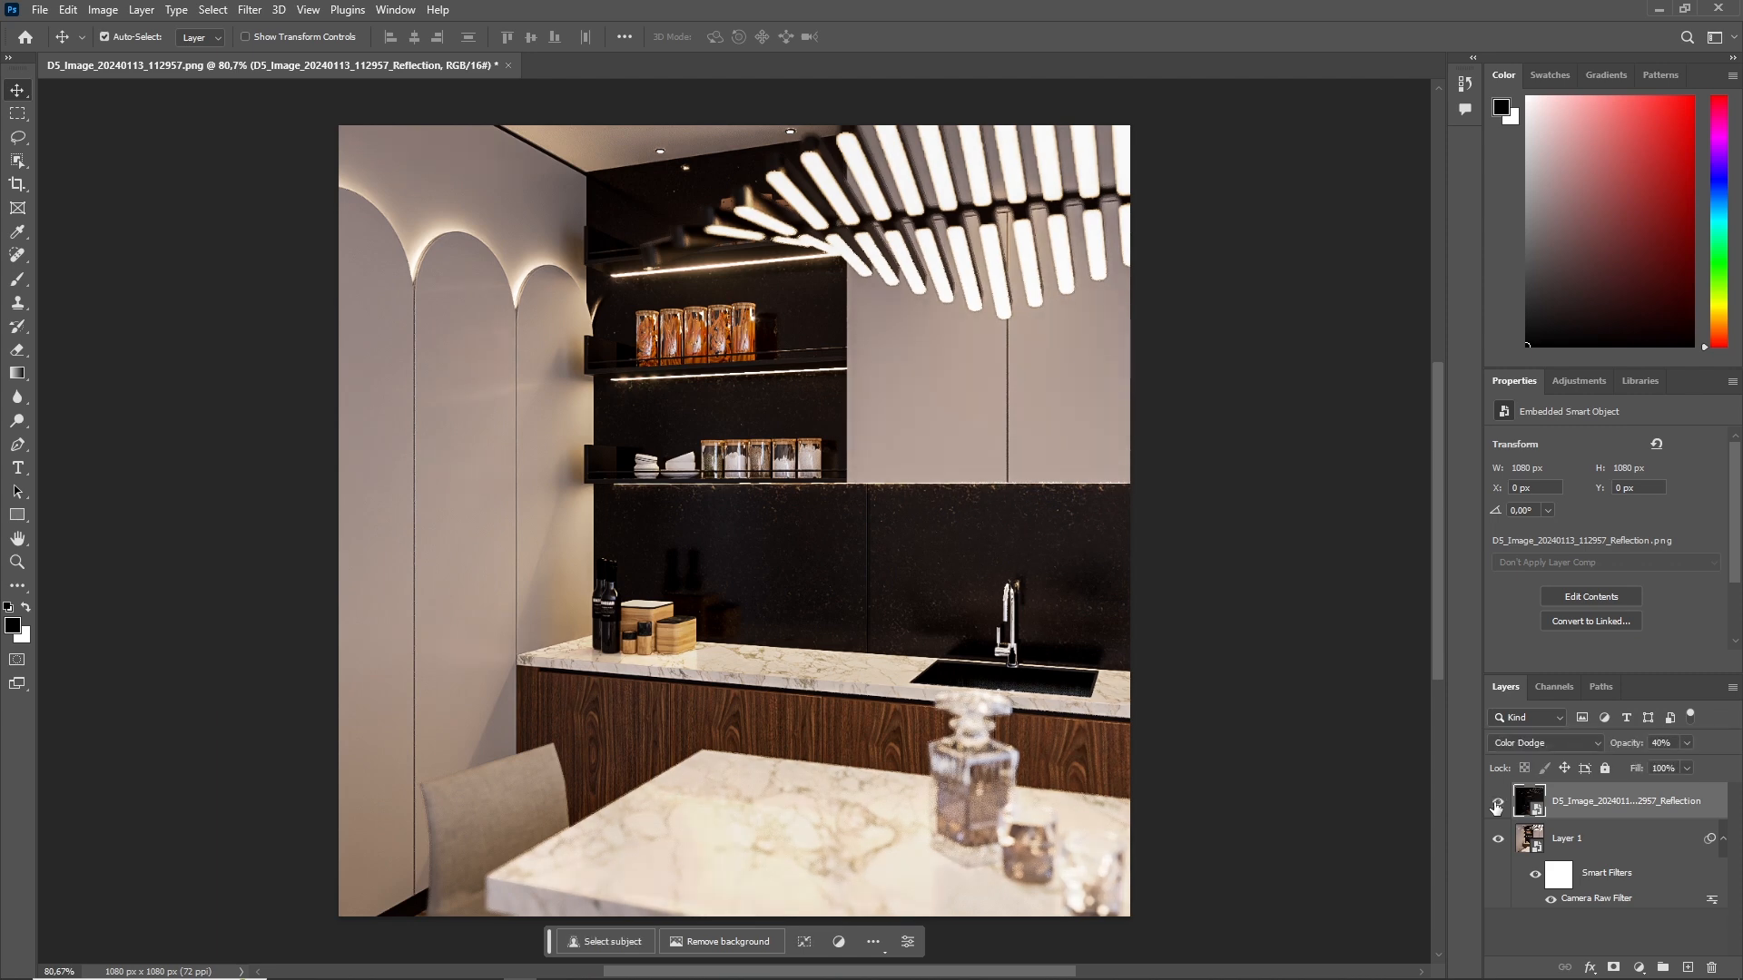
Step: Place D5_Image_20240113_112957_AO.png as the top layer, aligned with the canvas, and set its blend mode to Soft Light
drag(1121, 4, 1123, 181)
drag(377, 263, 999, 619)
click(1432, 434)
drag(964, 451, 962, 466)
click(900, 37)
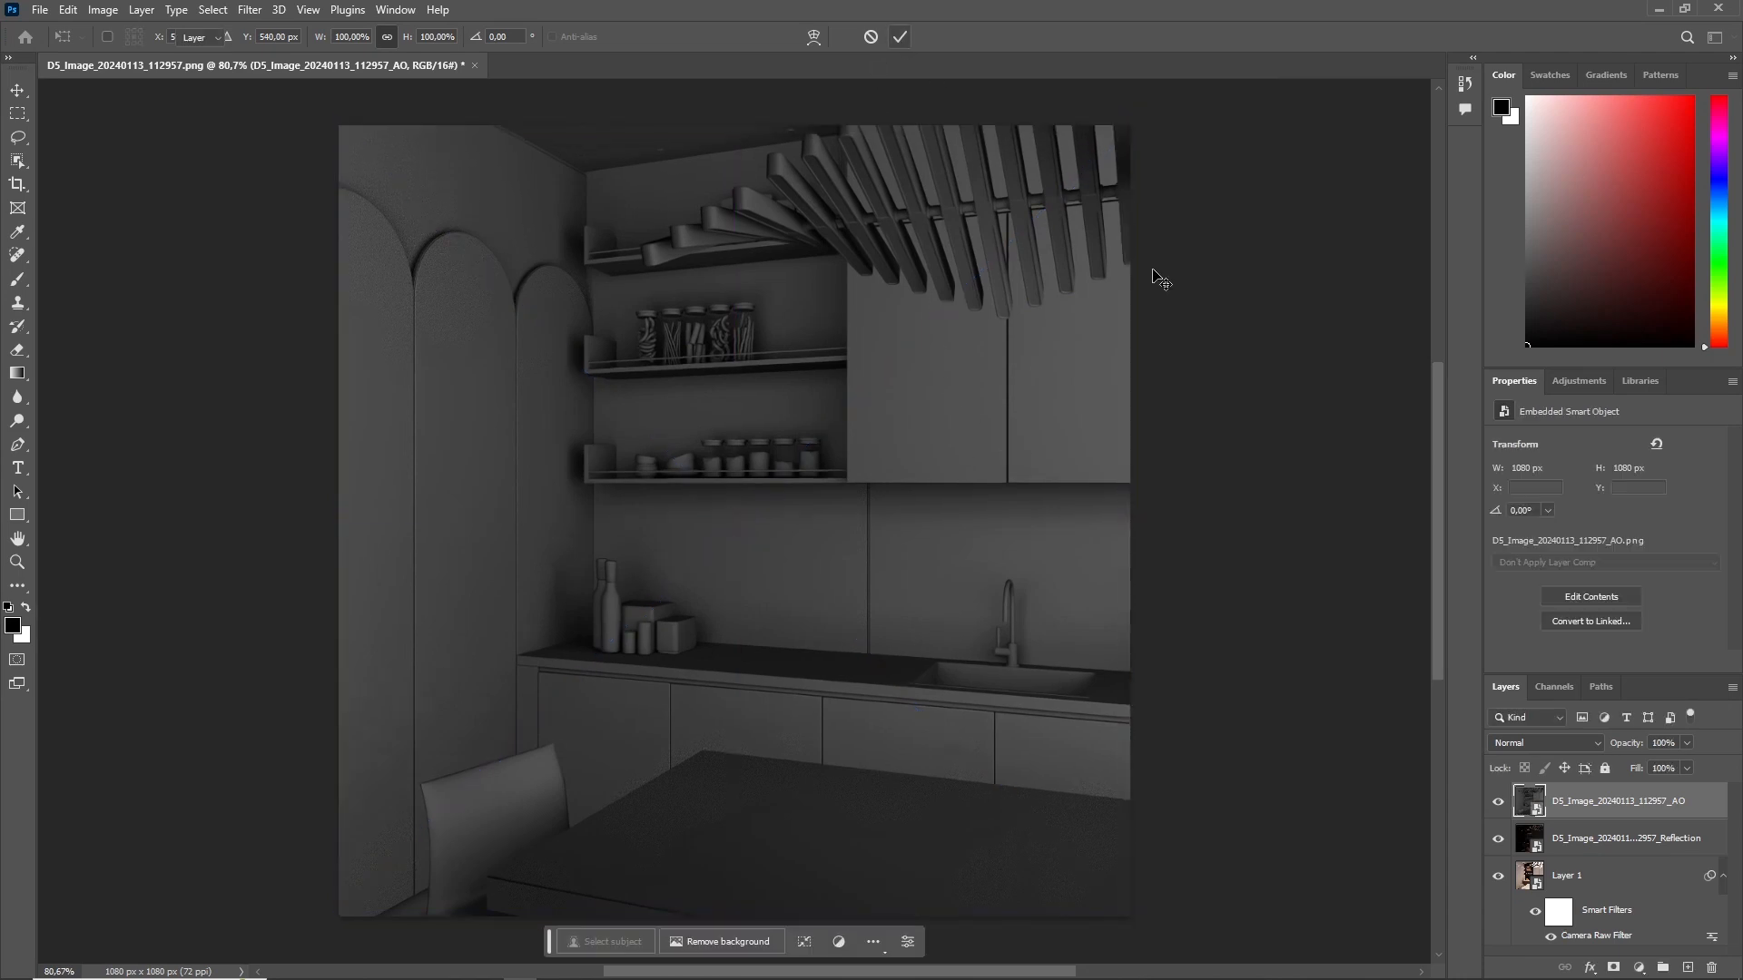
click(1534, 743)
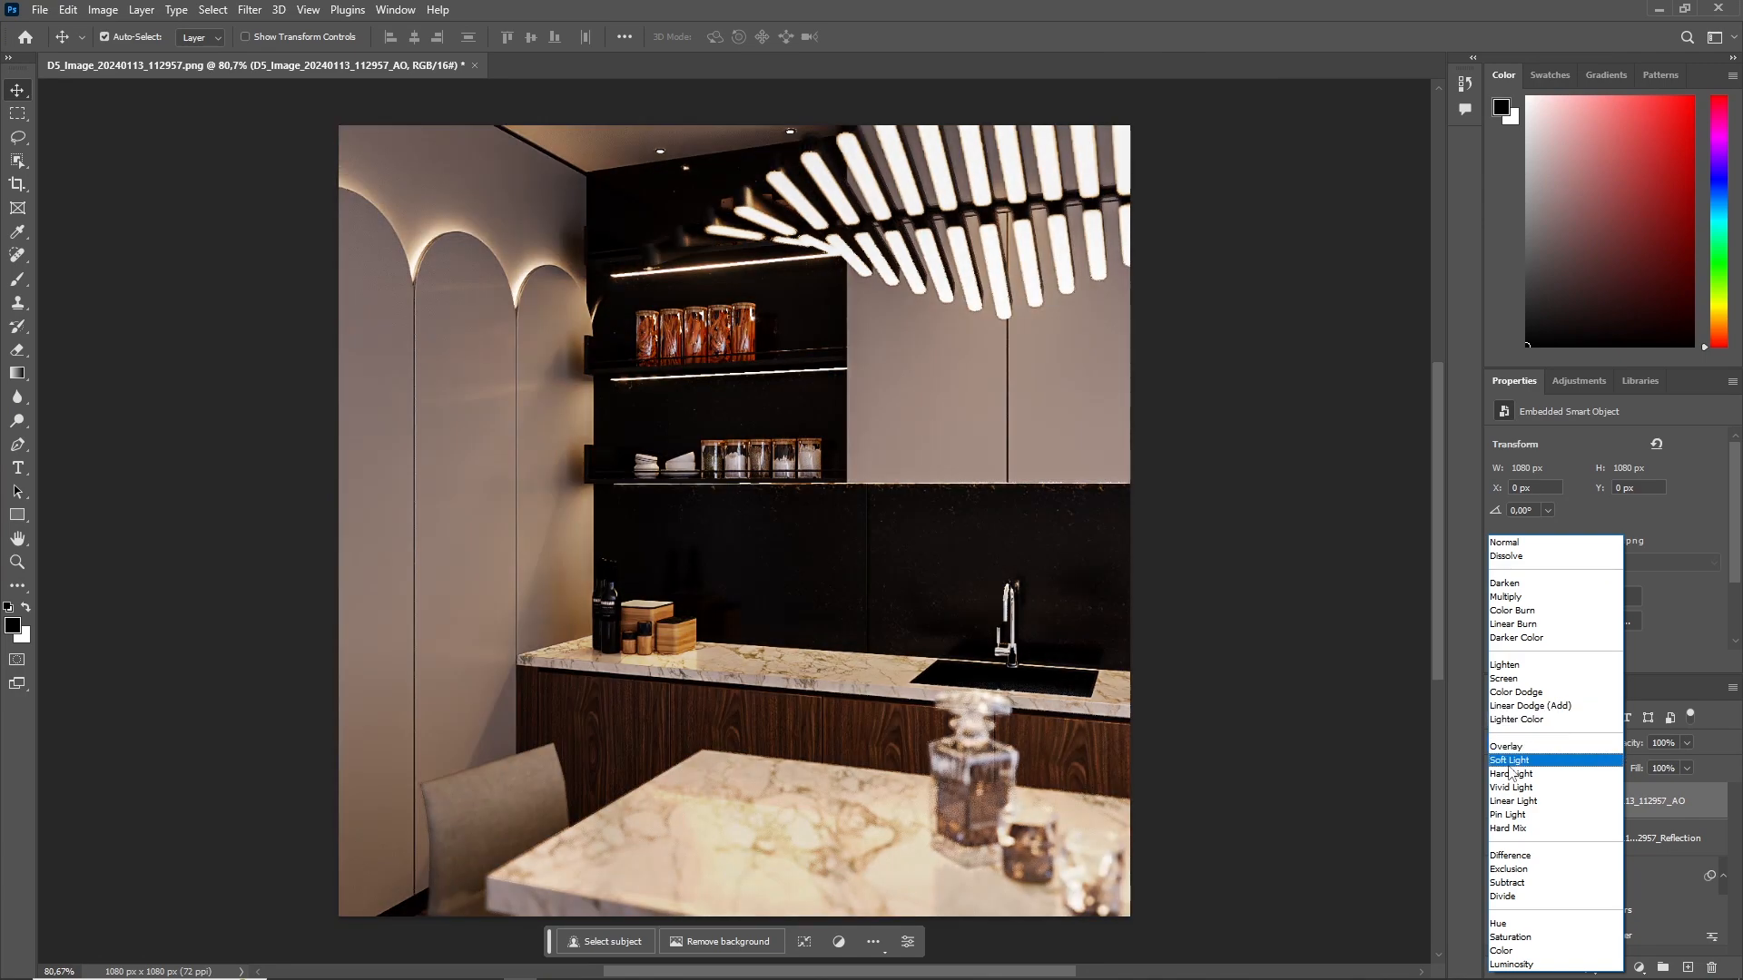
click(1509, 762)
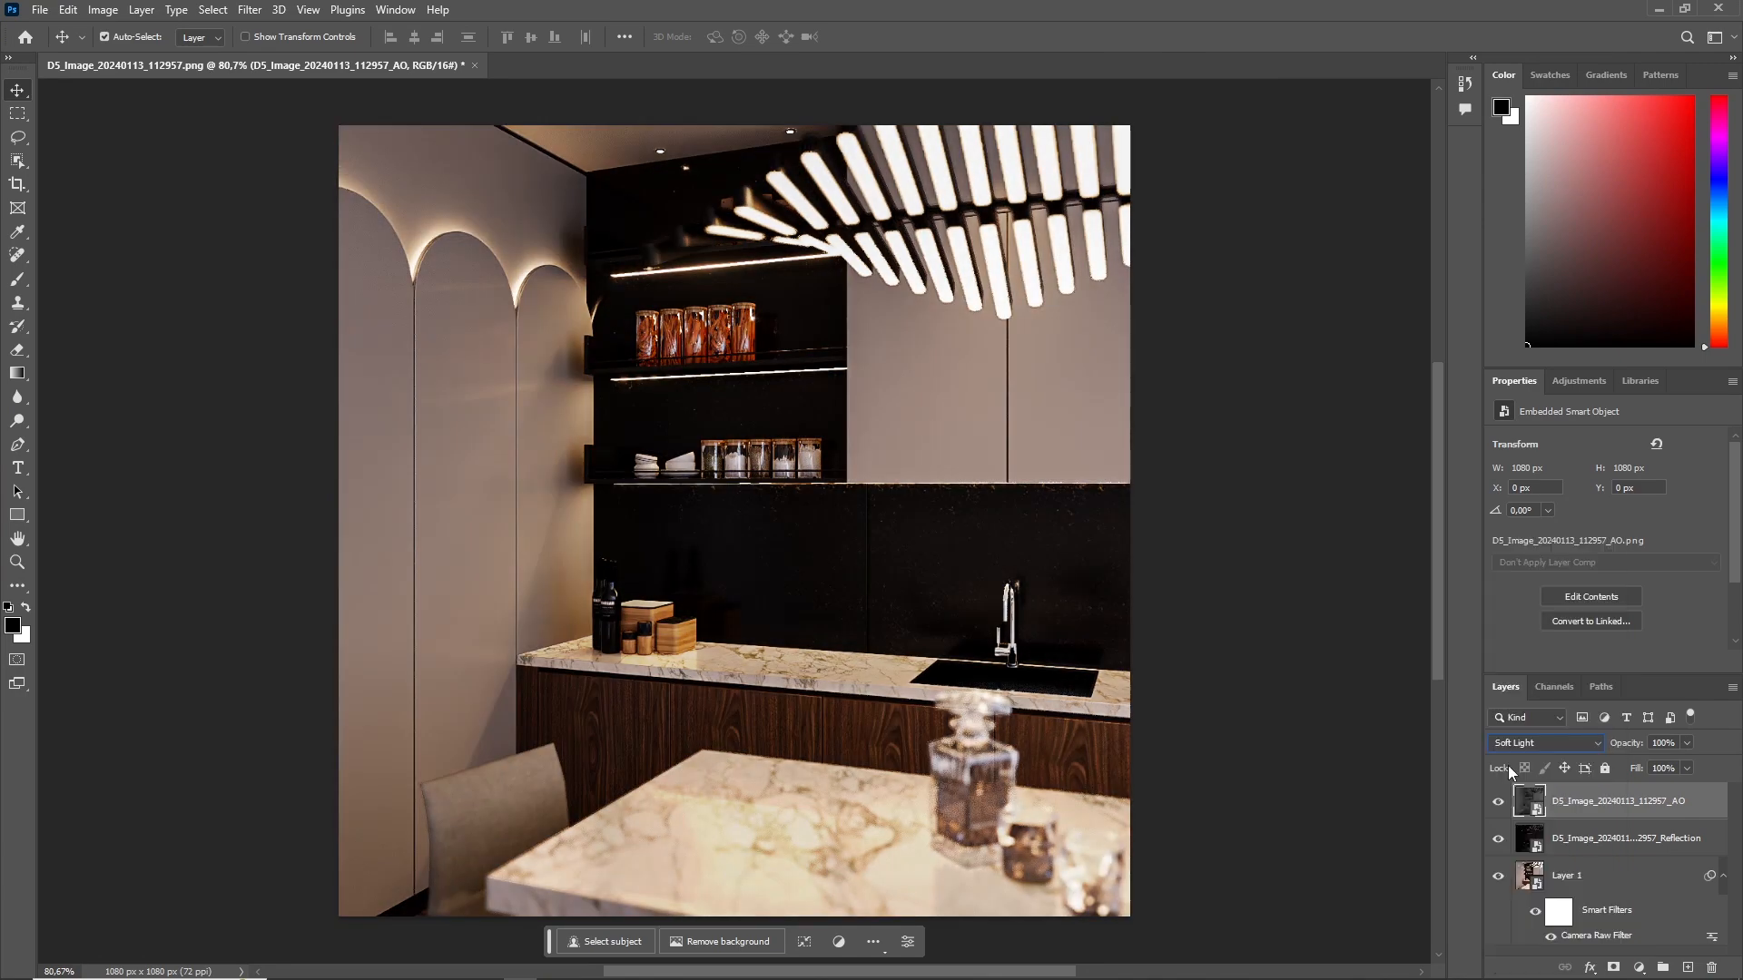
Step: Set the AO layer's opacity to 15%
click(1690, 743)
drag(1659, 770, 1619, 767)
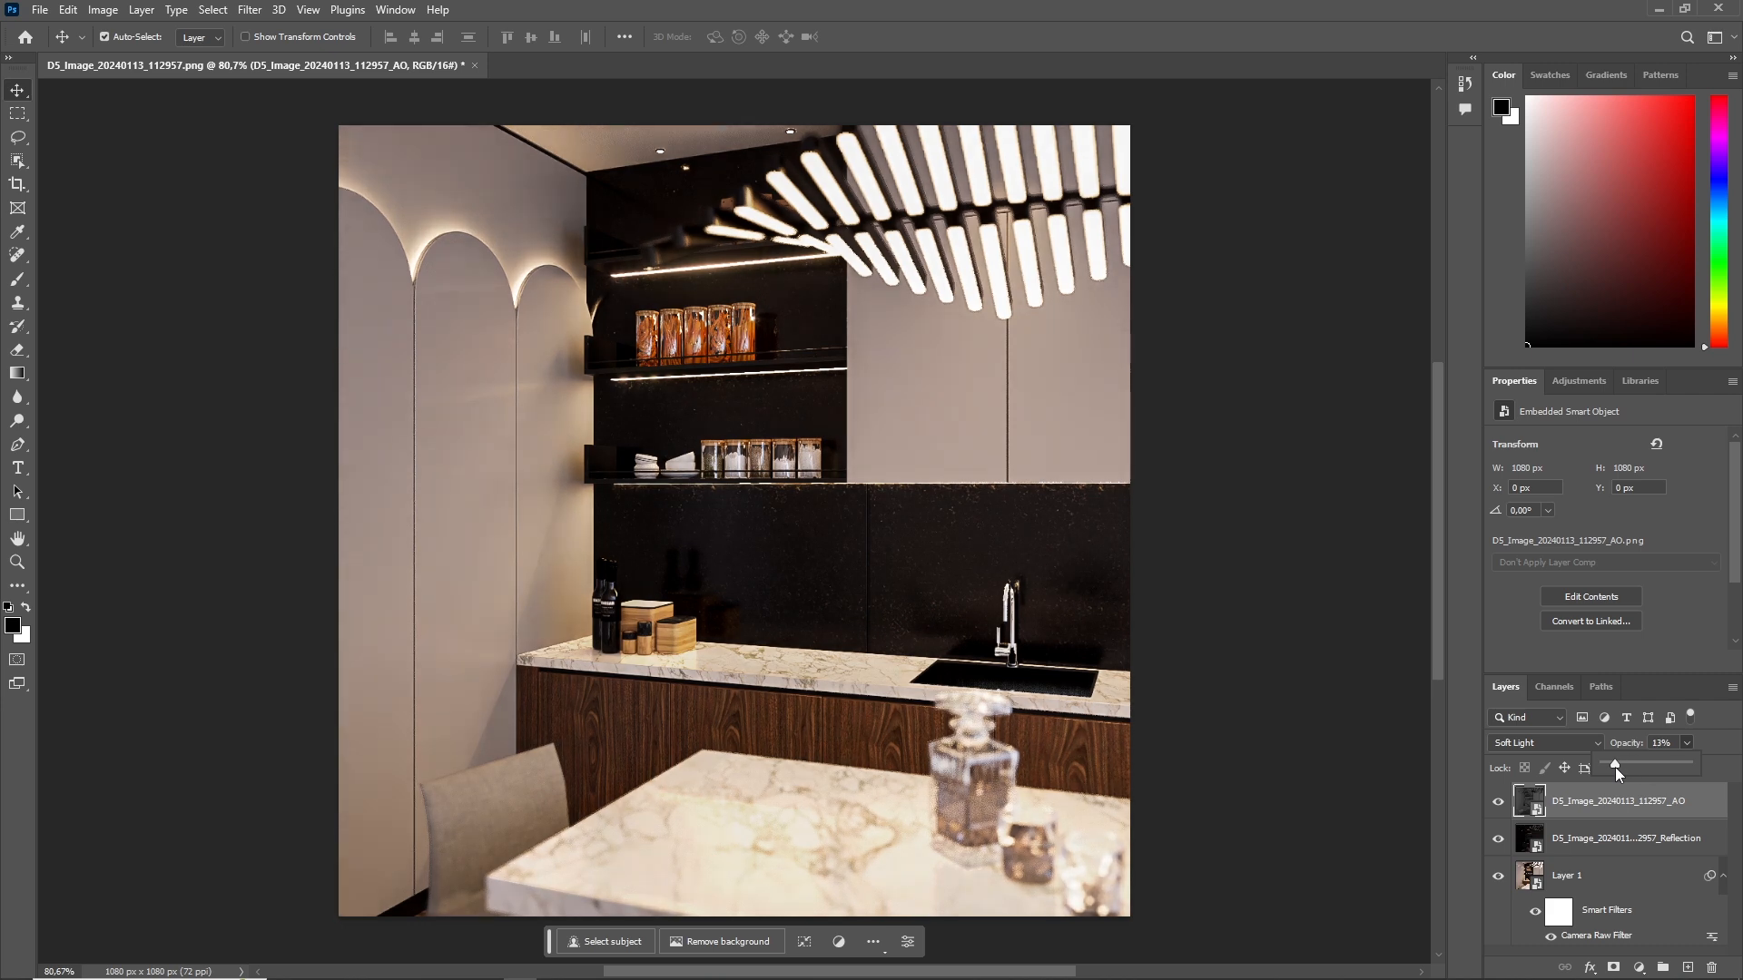
drag(1604, 767, 1697, 757)
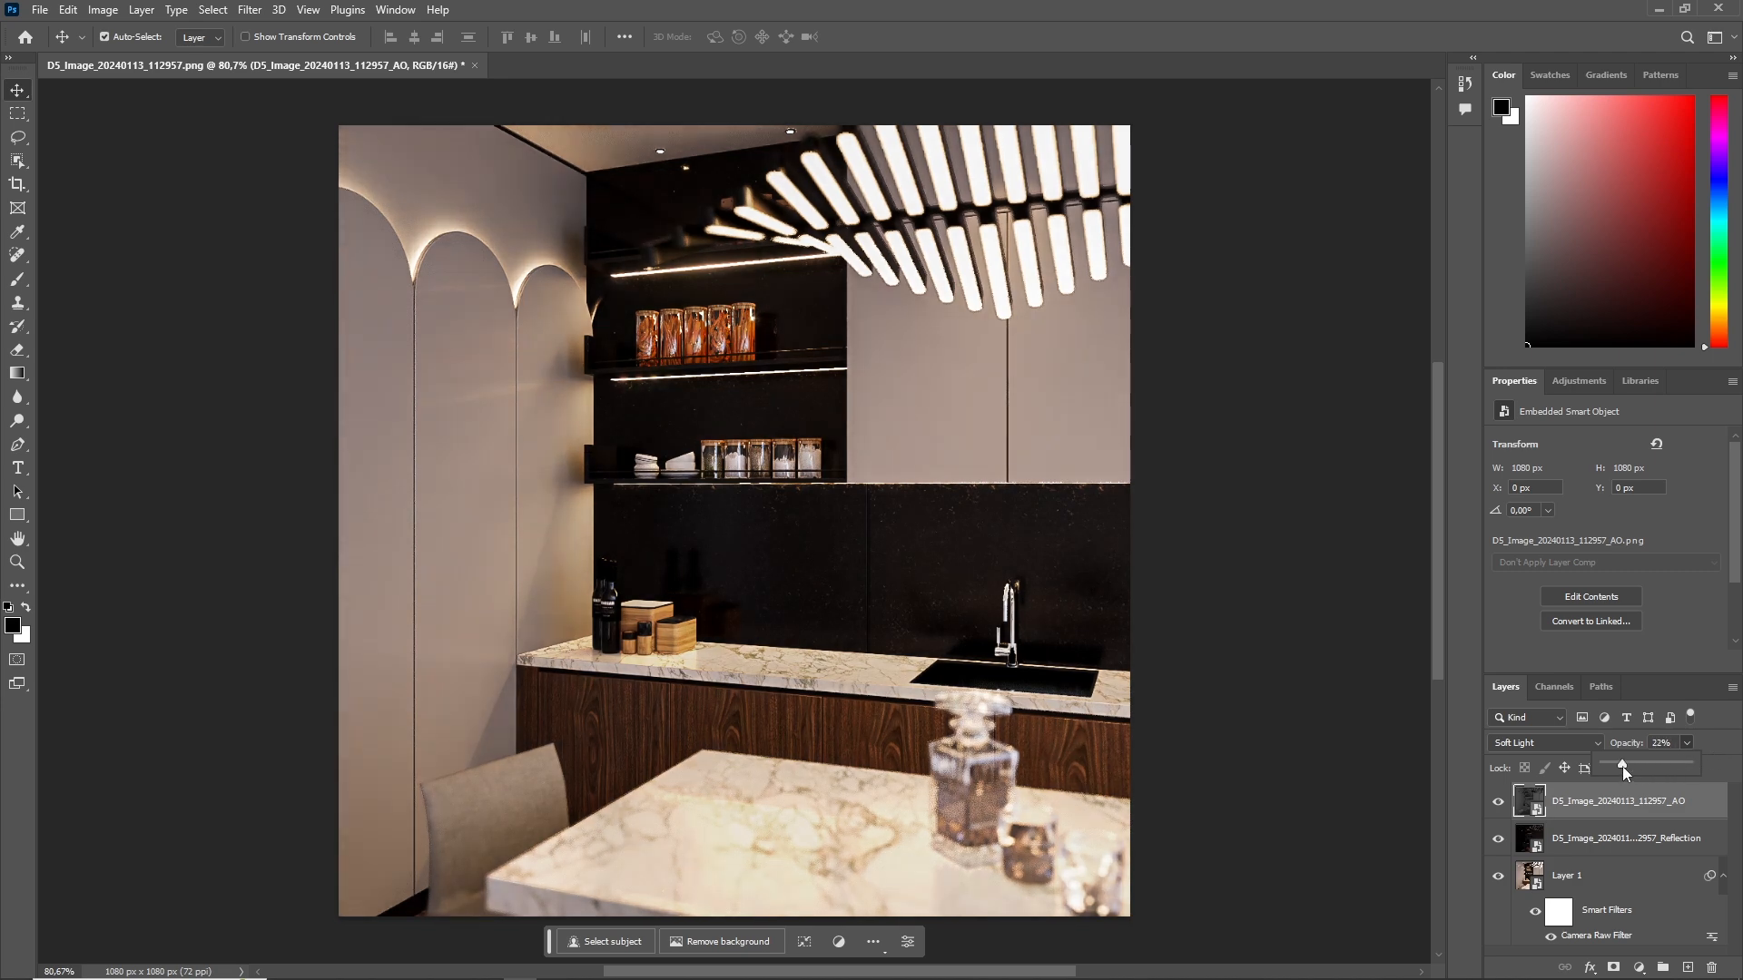
drag(1621, 766, 1611, 766)
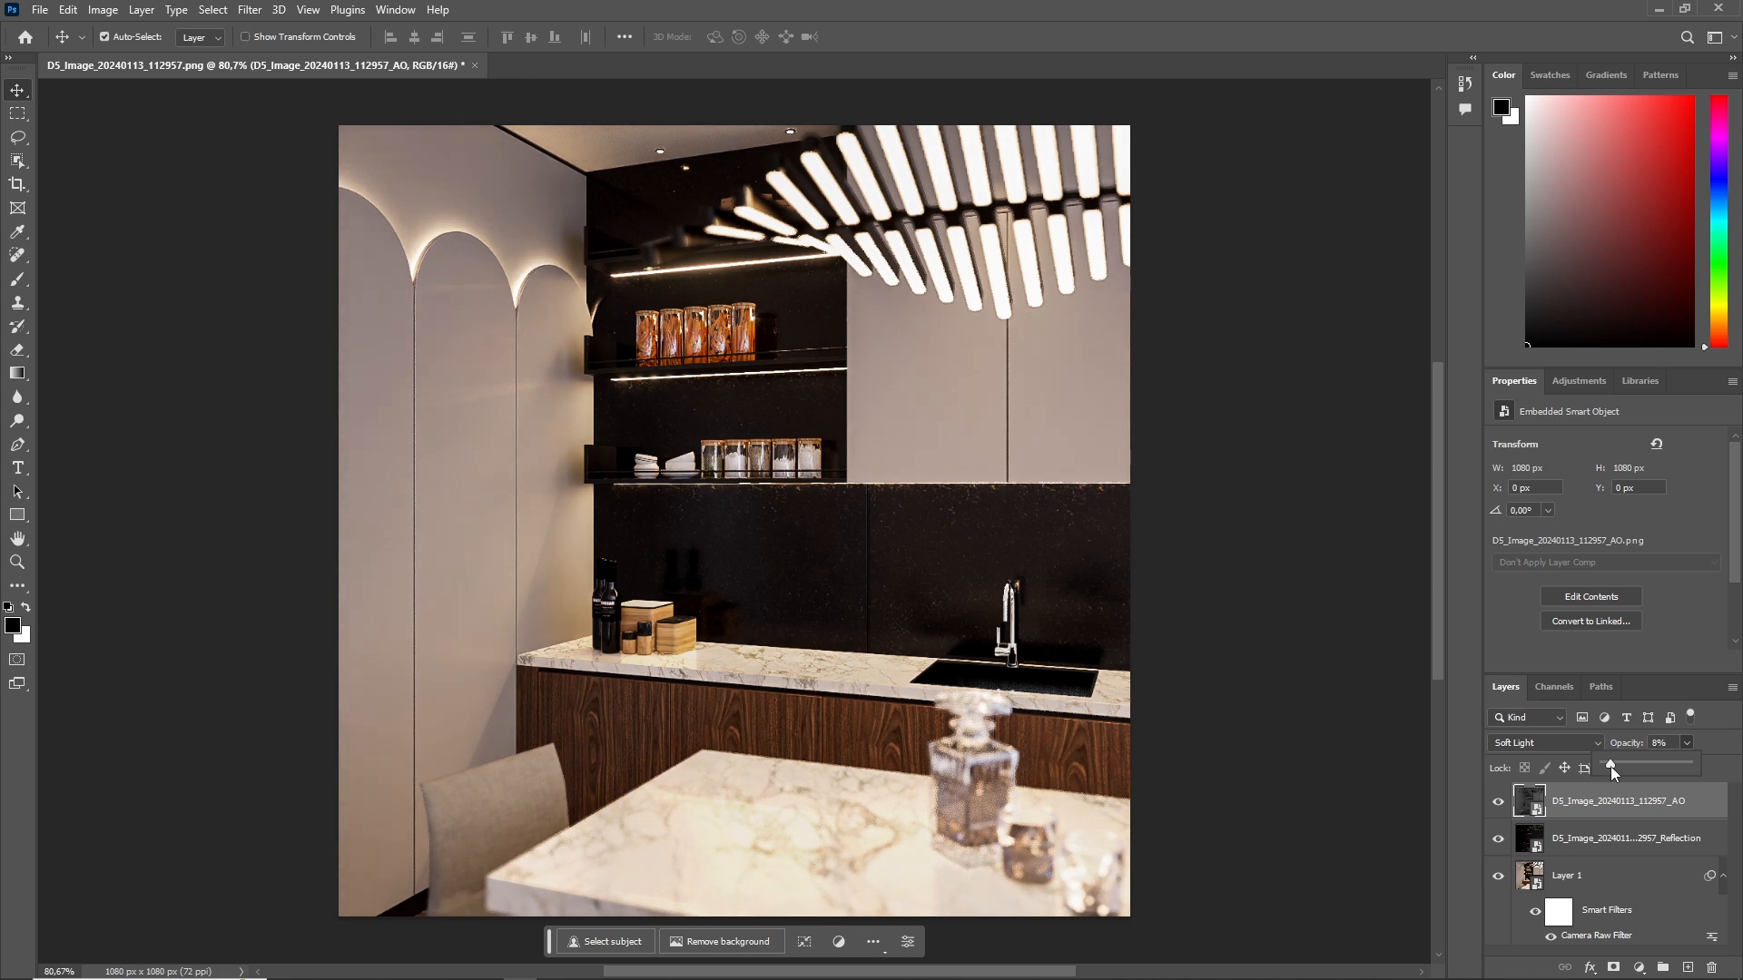
drag(1671, 743, 1602, 742)
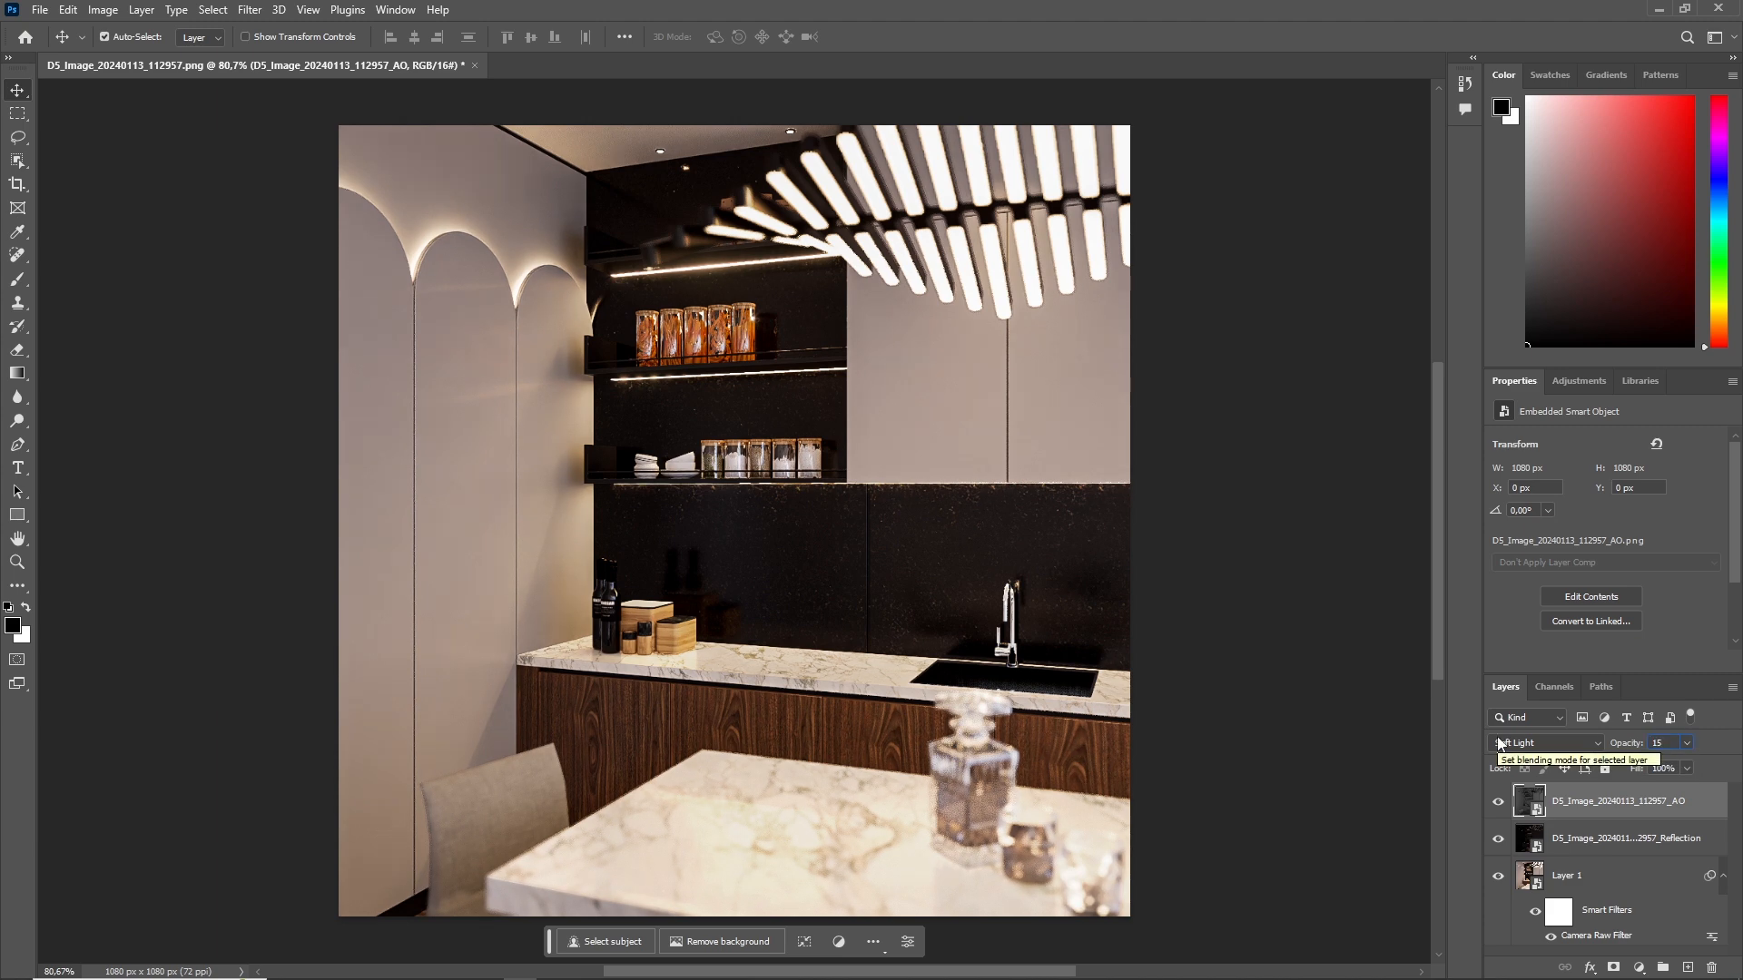
key(Return)
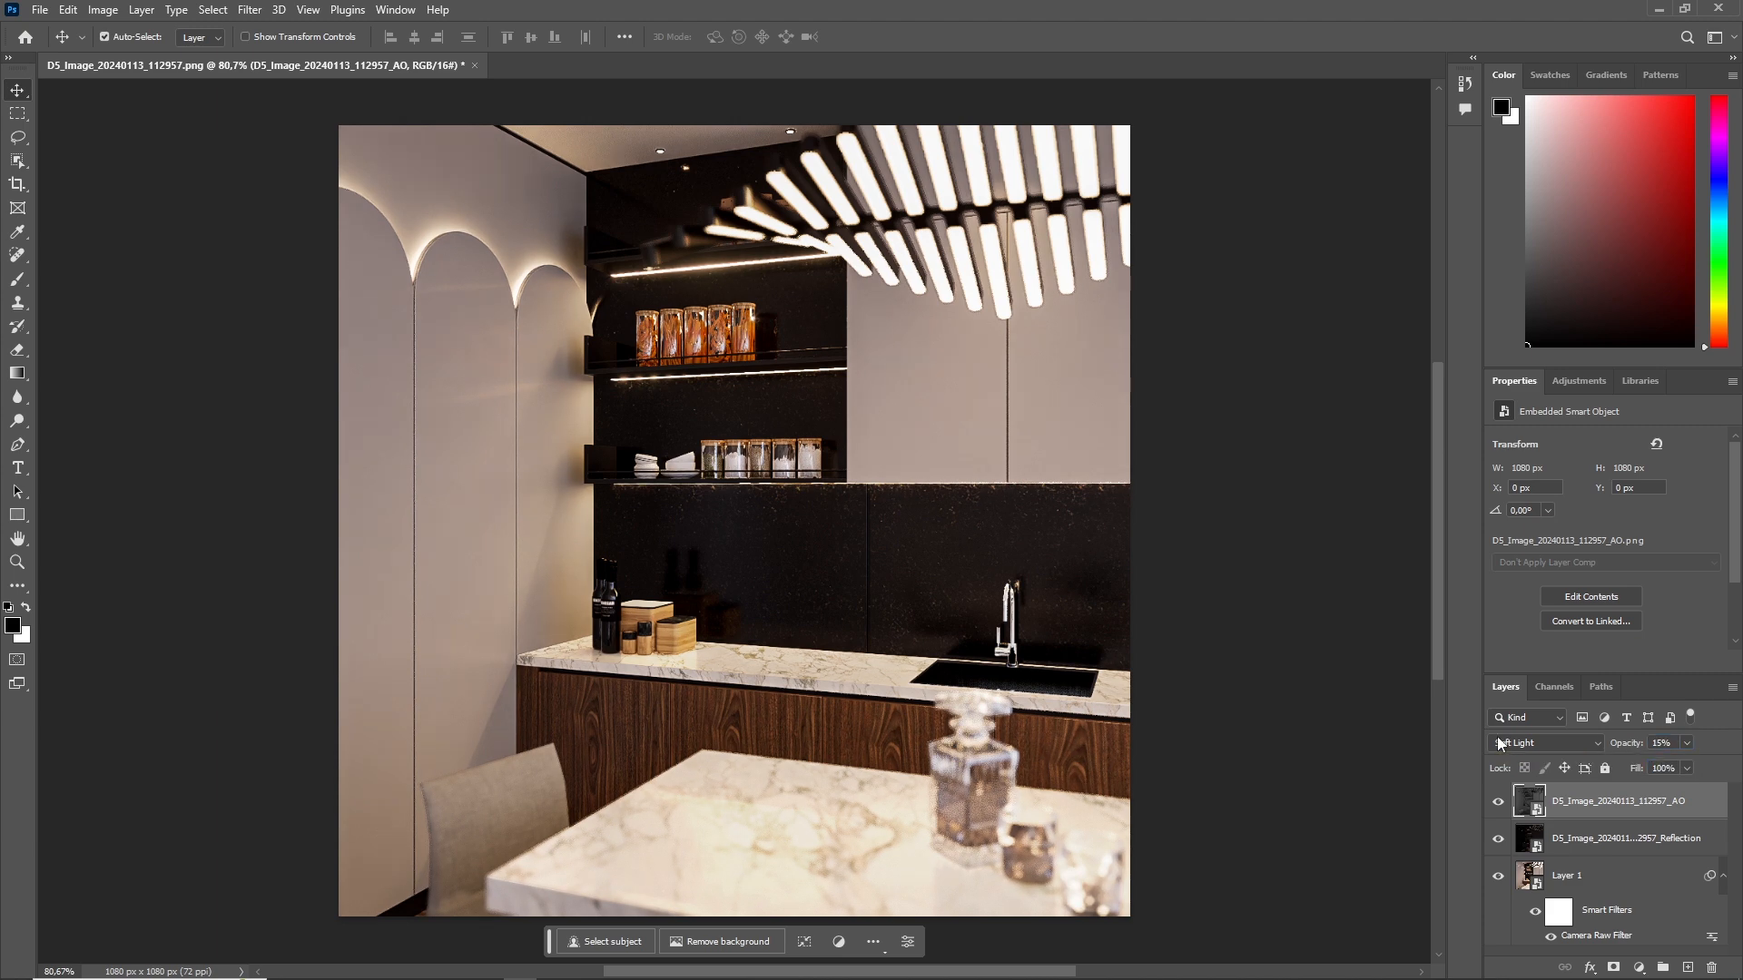
Step: Compare the image with and without the AO layer, the Reflection layer and Layer 1's smart filters by switching their visibility
click(1244, 747)
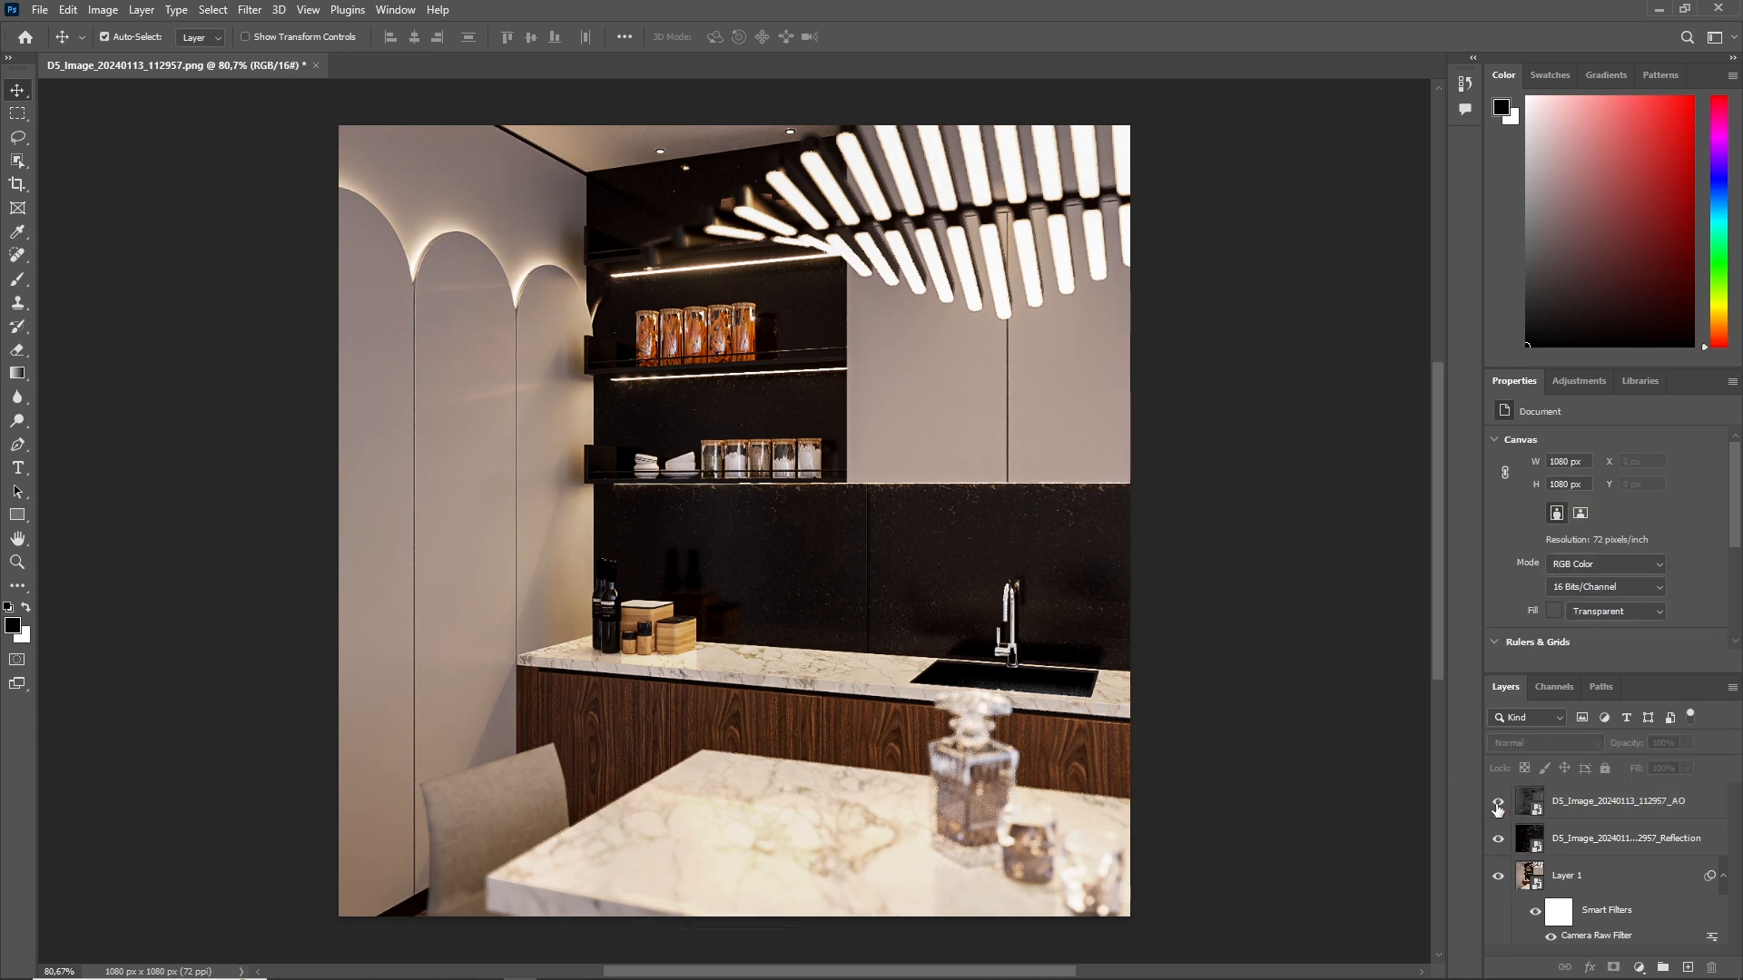
click(1499, 842)
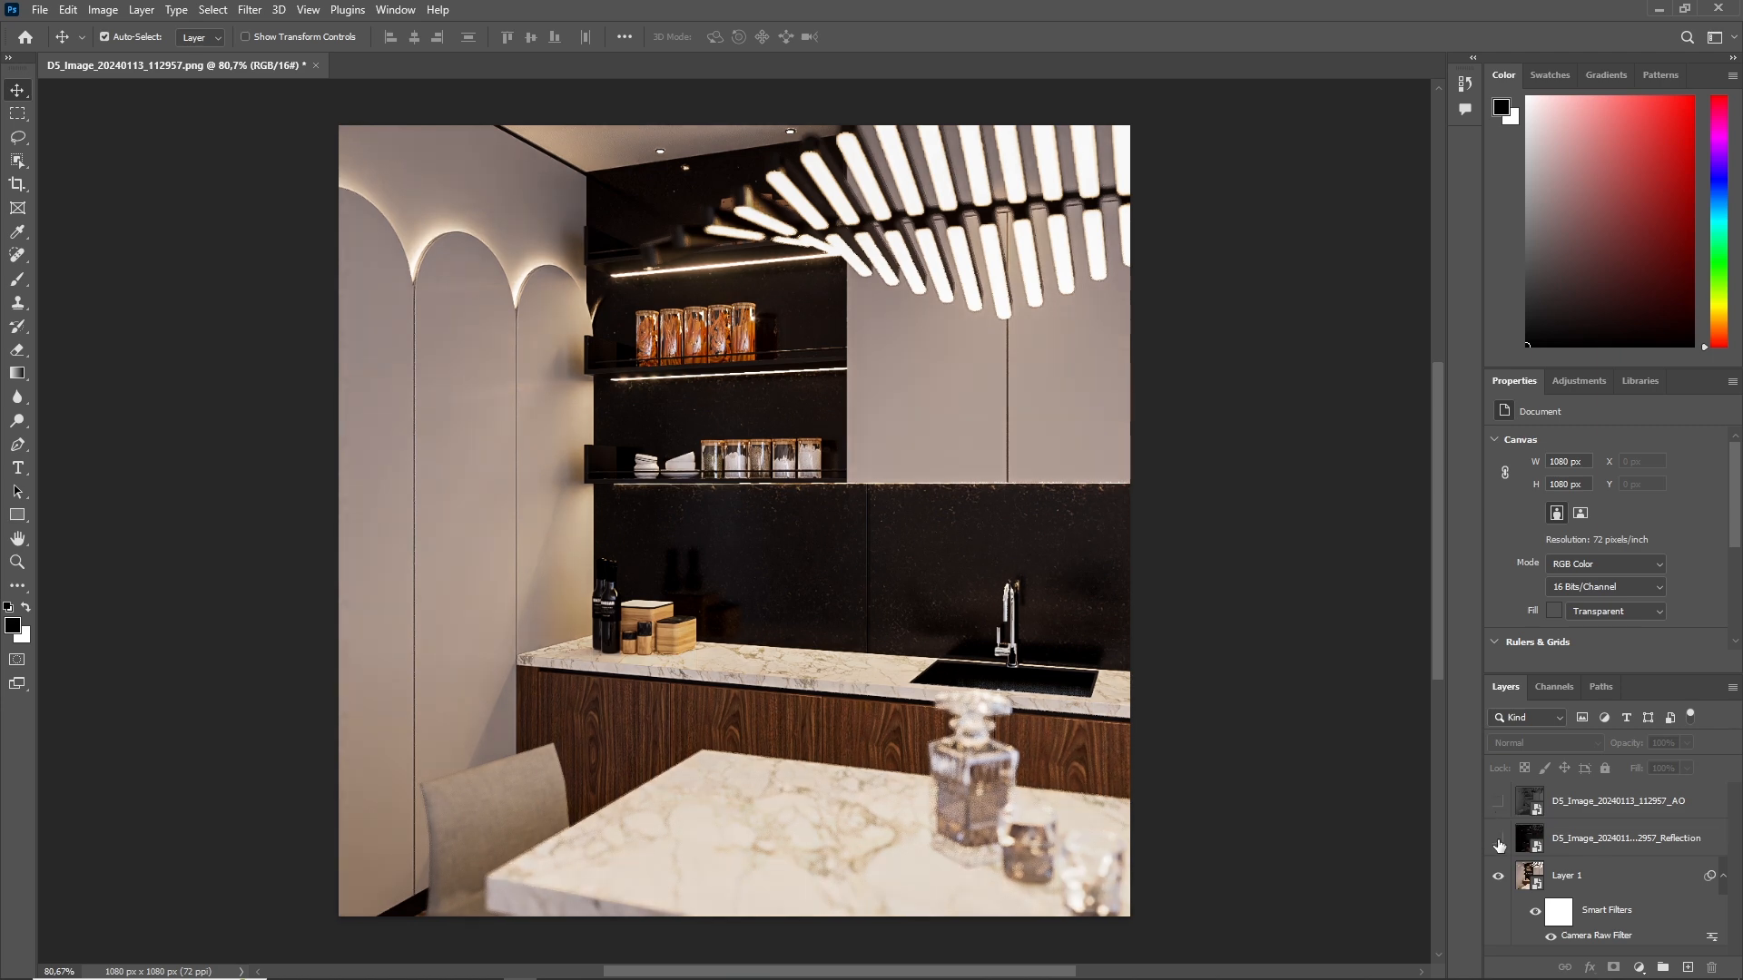
click(1536, 910)
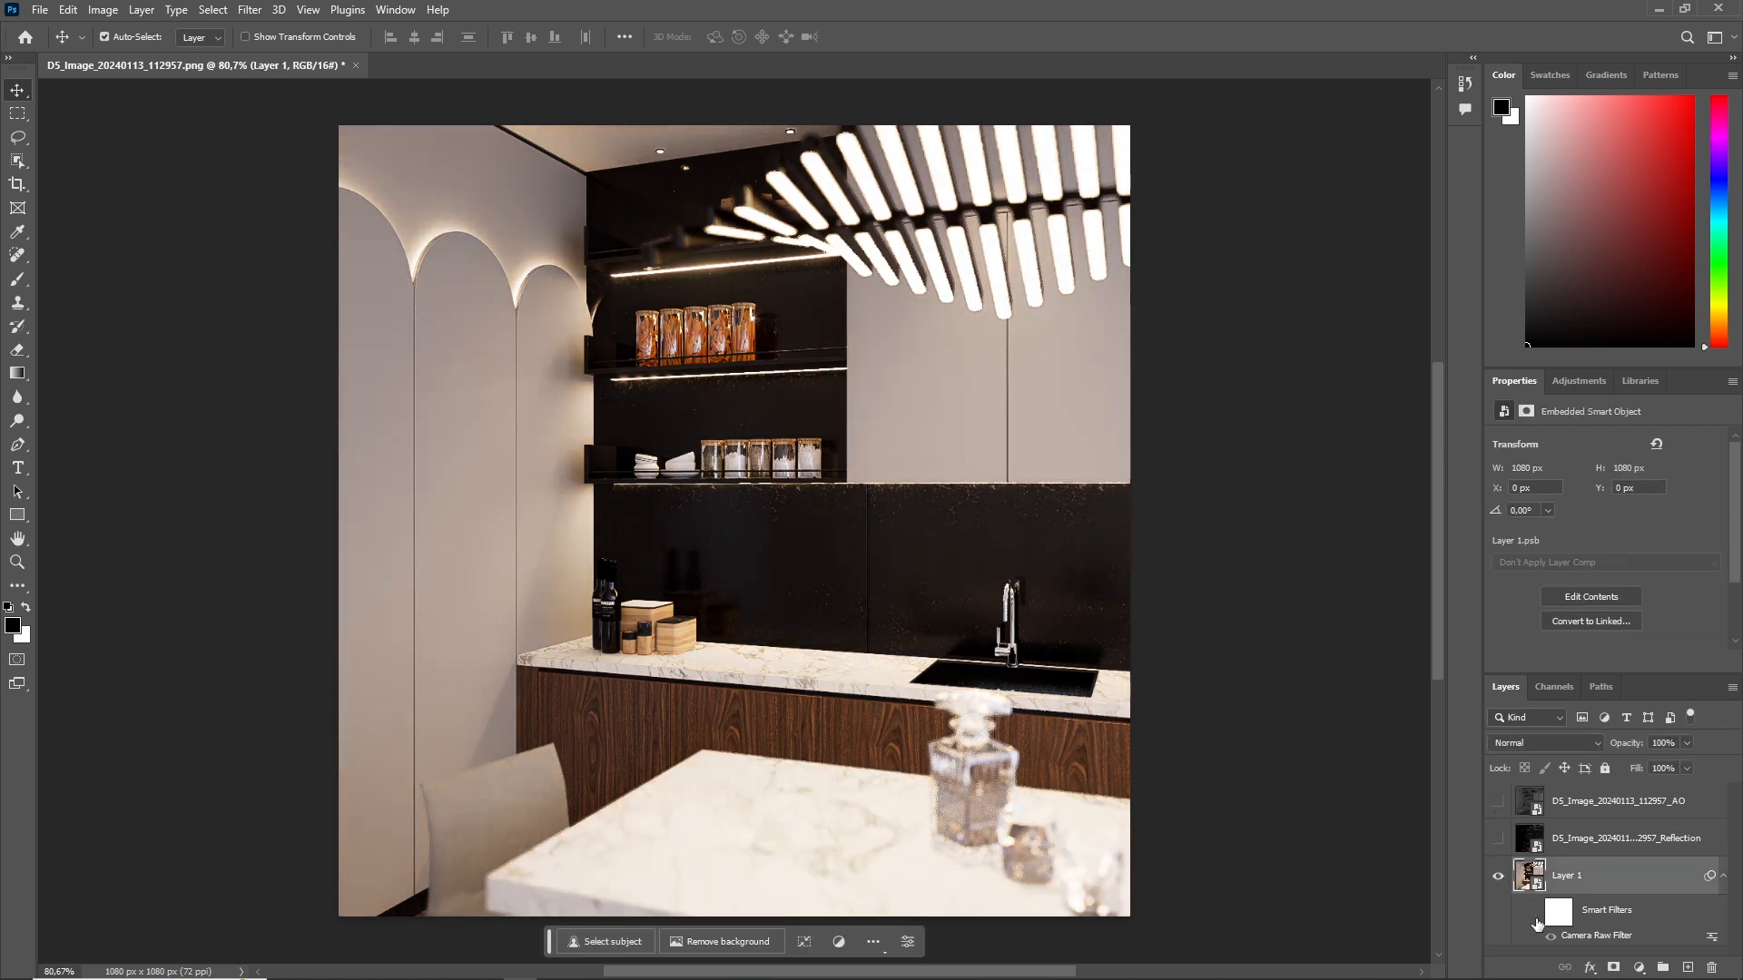
click(1536, 917)
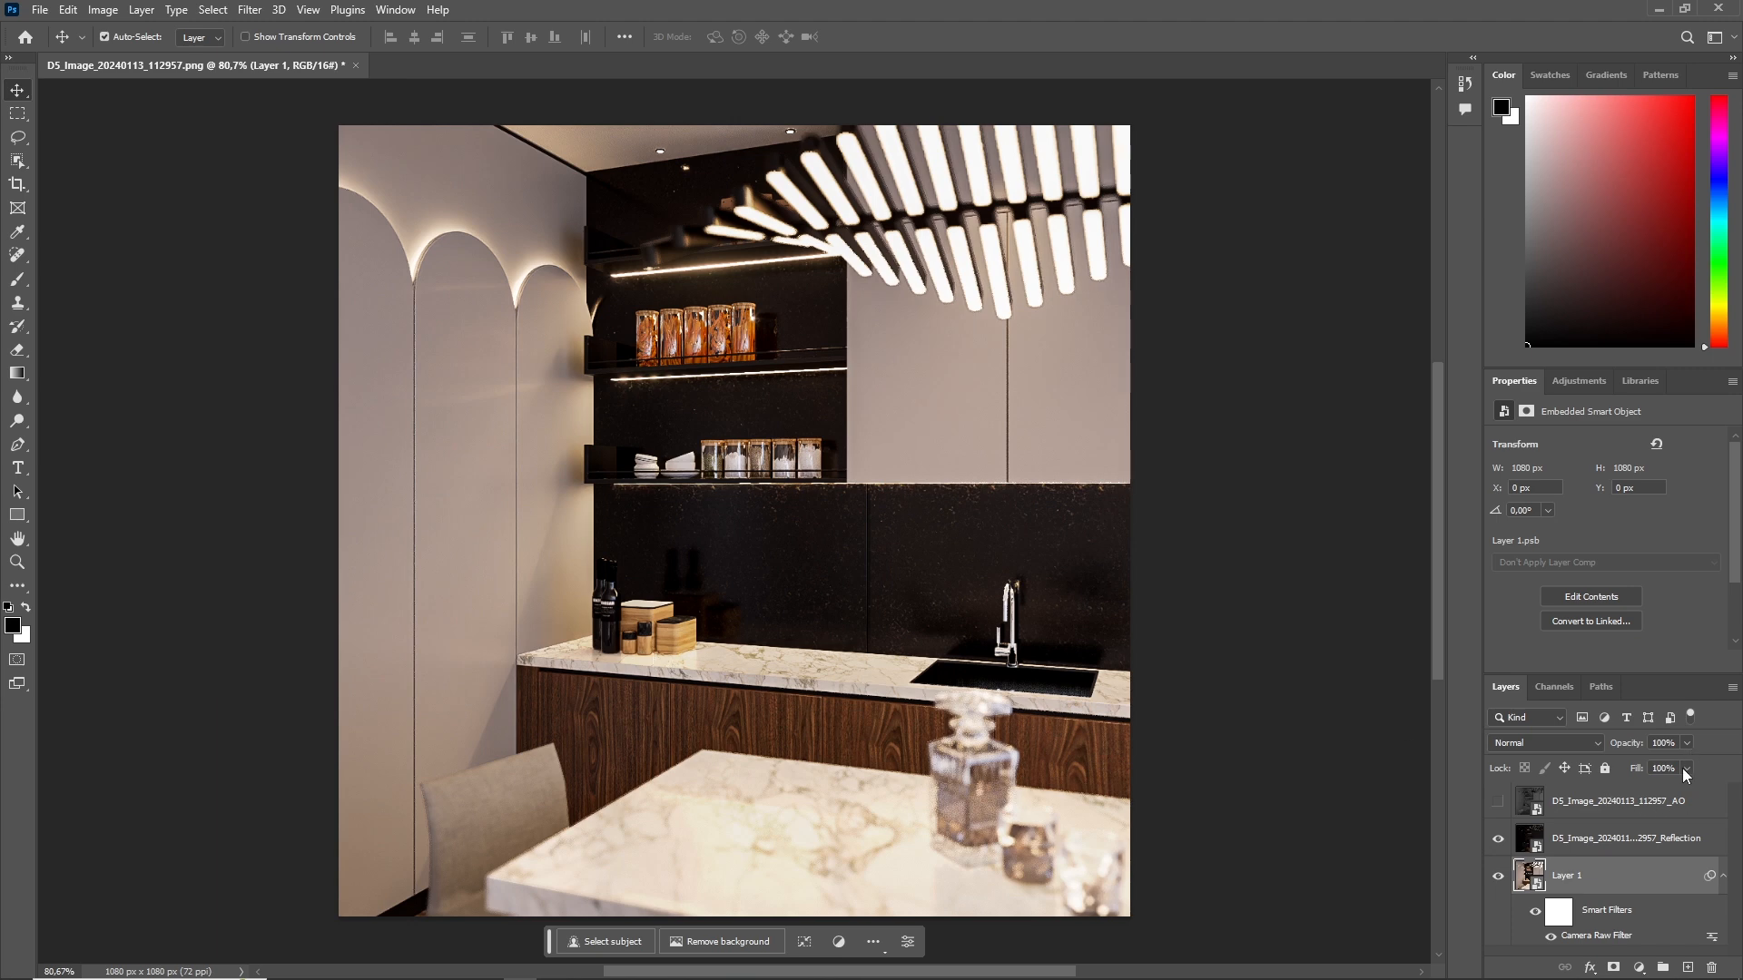
Step: Set the Reflection layer's opacity to 30%
click(1612, 837)
click(1687, 743)
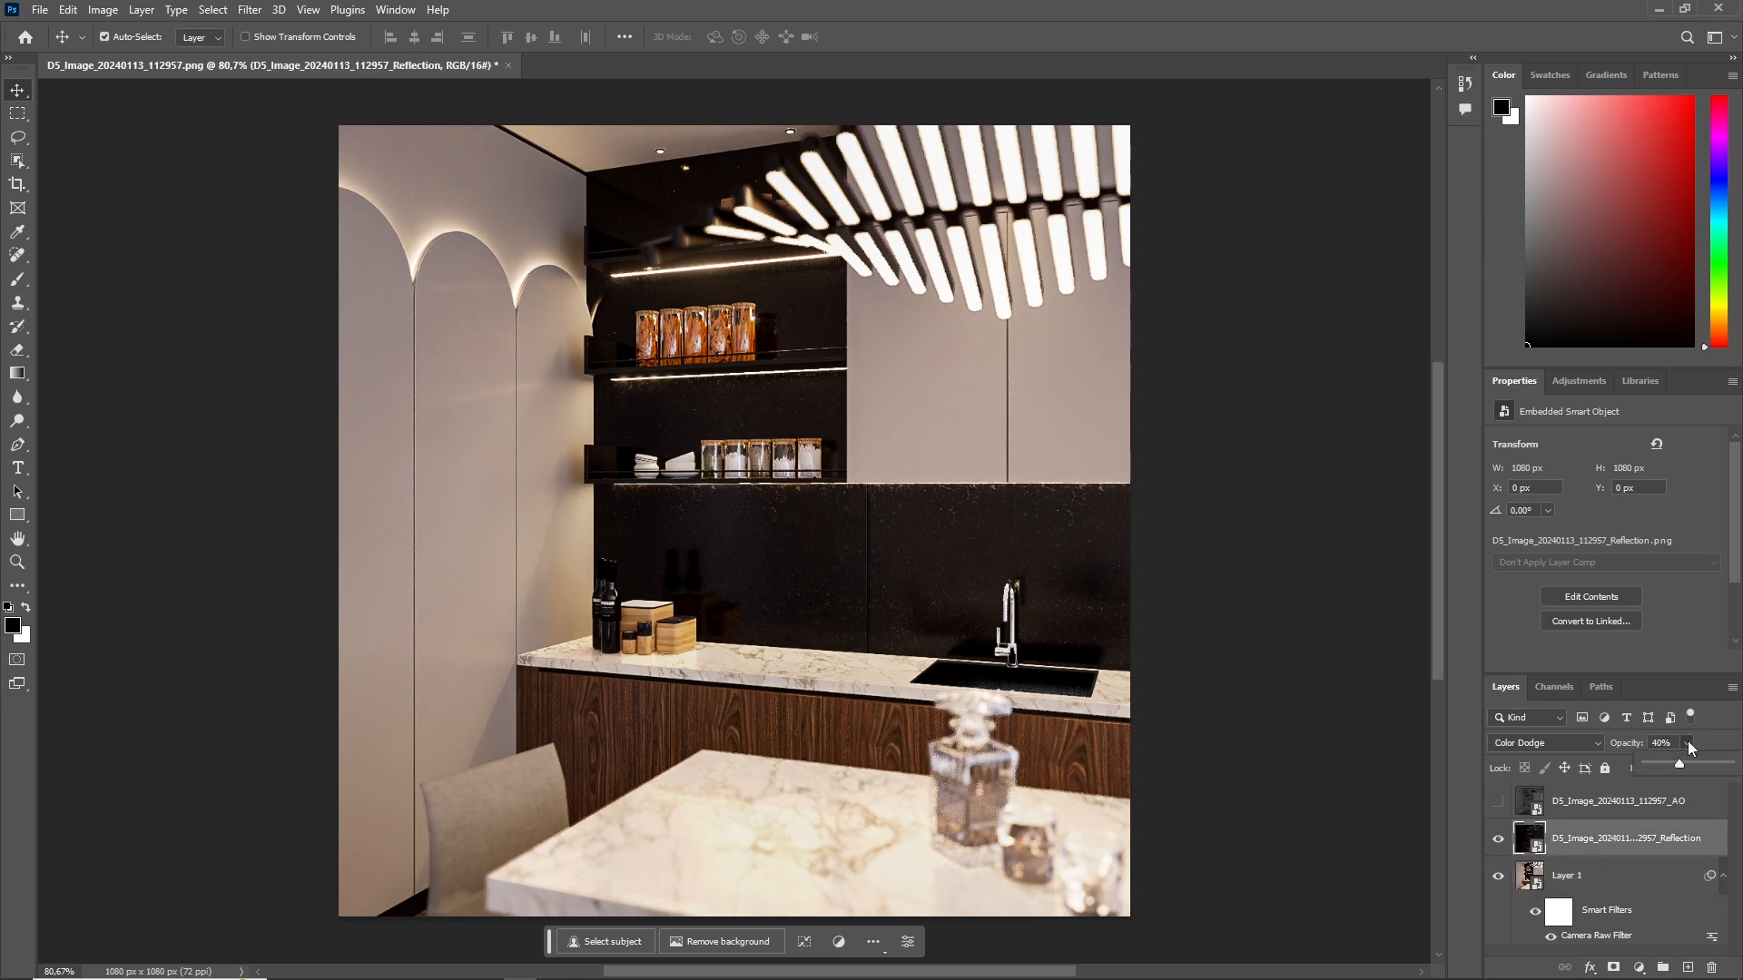
click(1677, 744)
text(30)
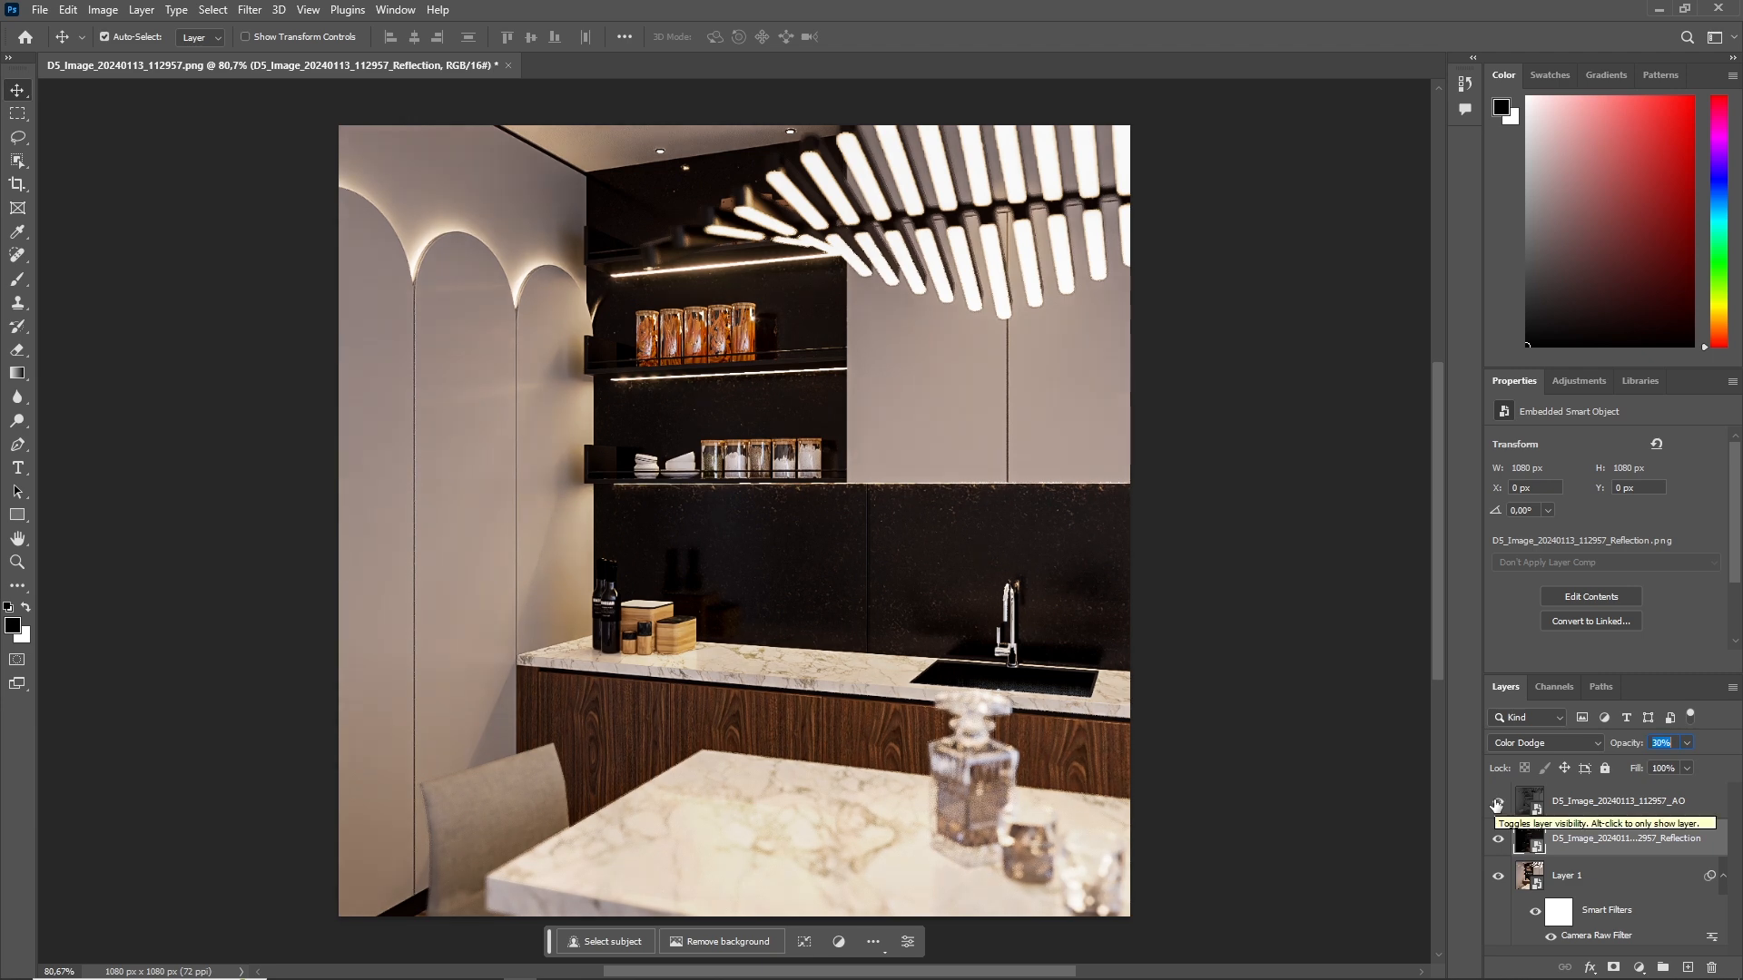
Step: With the AO layer shown again, enter 15% as its opacity
click(1602, 798)
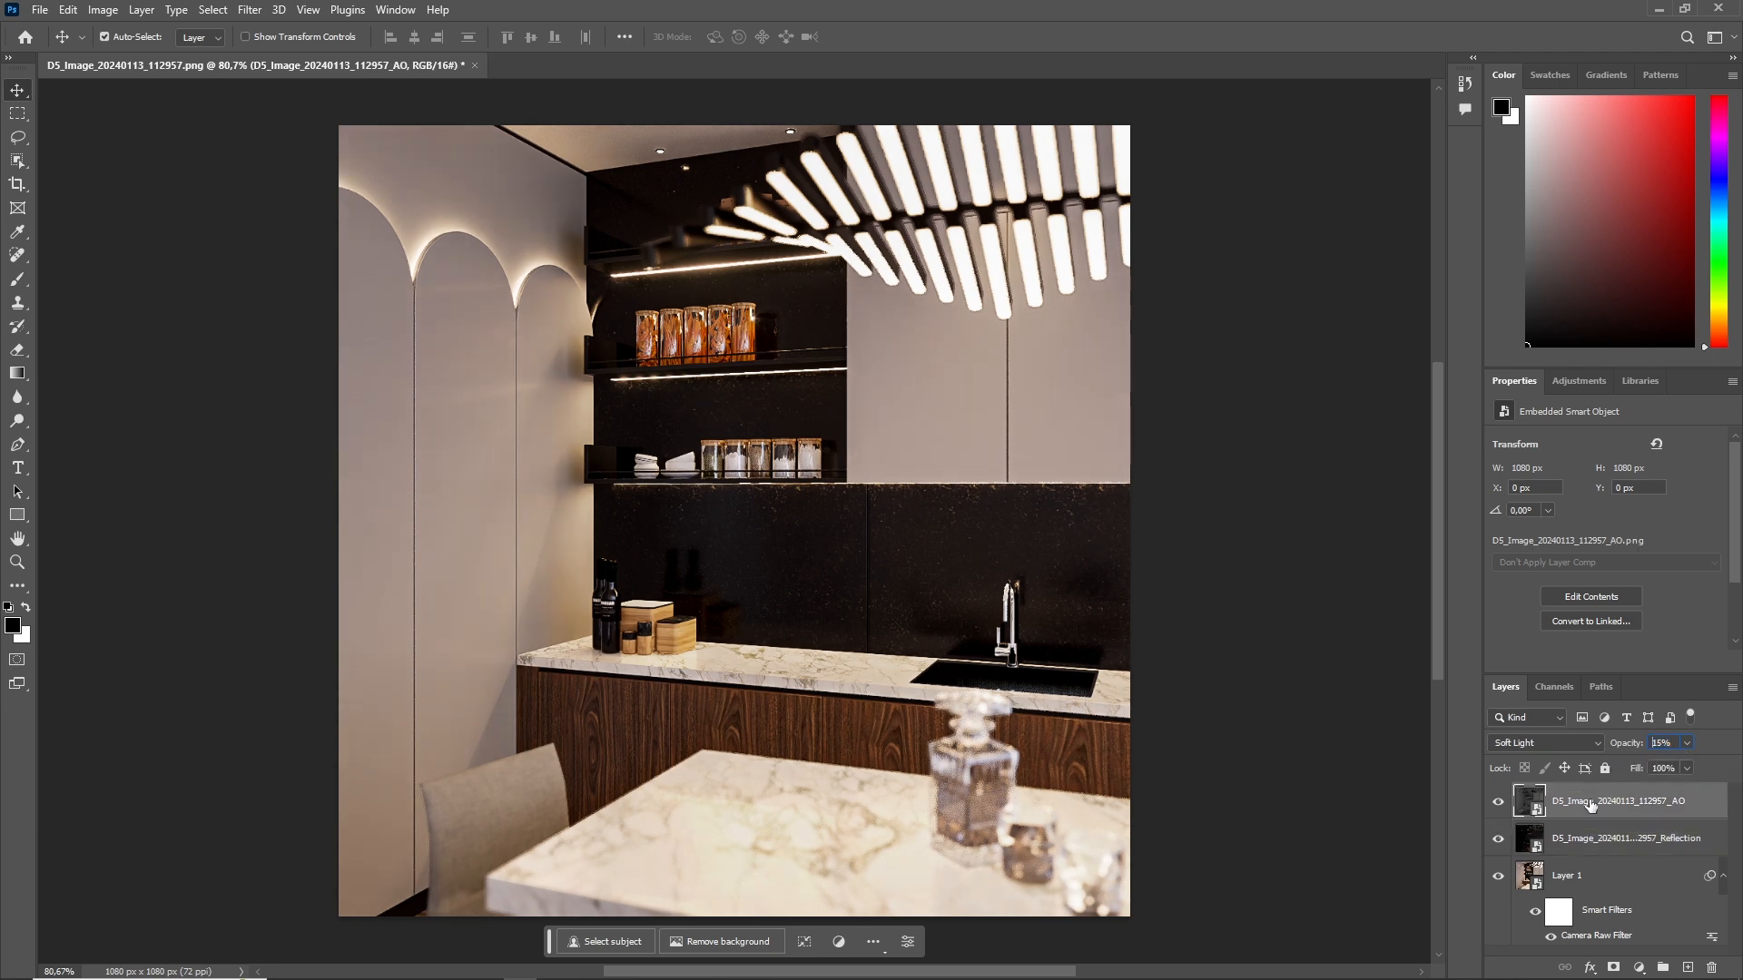
click(1679, 742)
text(25)
key(Return)
Step: Save the document as D5_Image_20240113_112957.psd in the square folder with Maximize Compatibility enabled
click(41, 10)
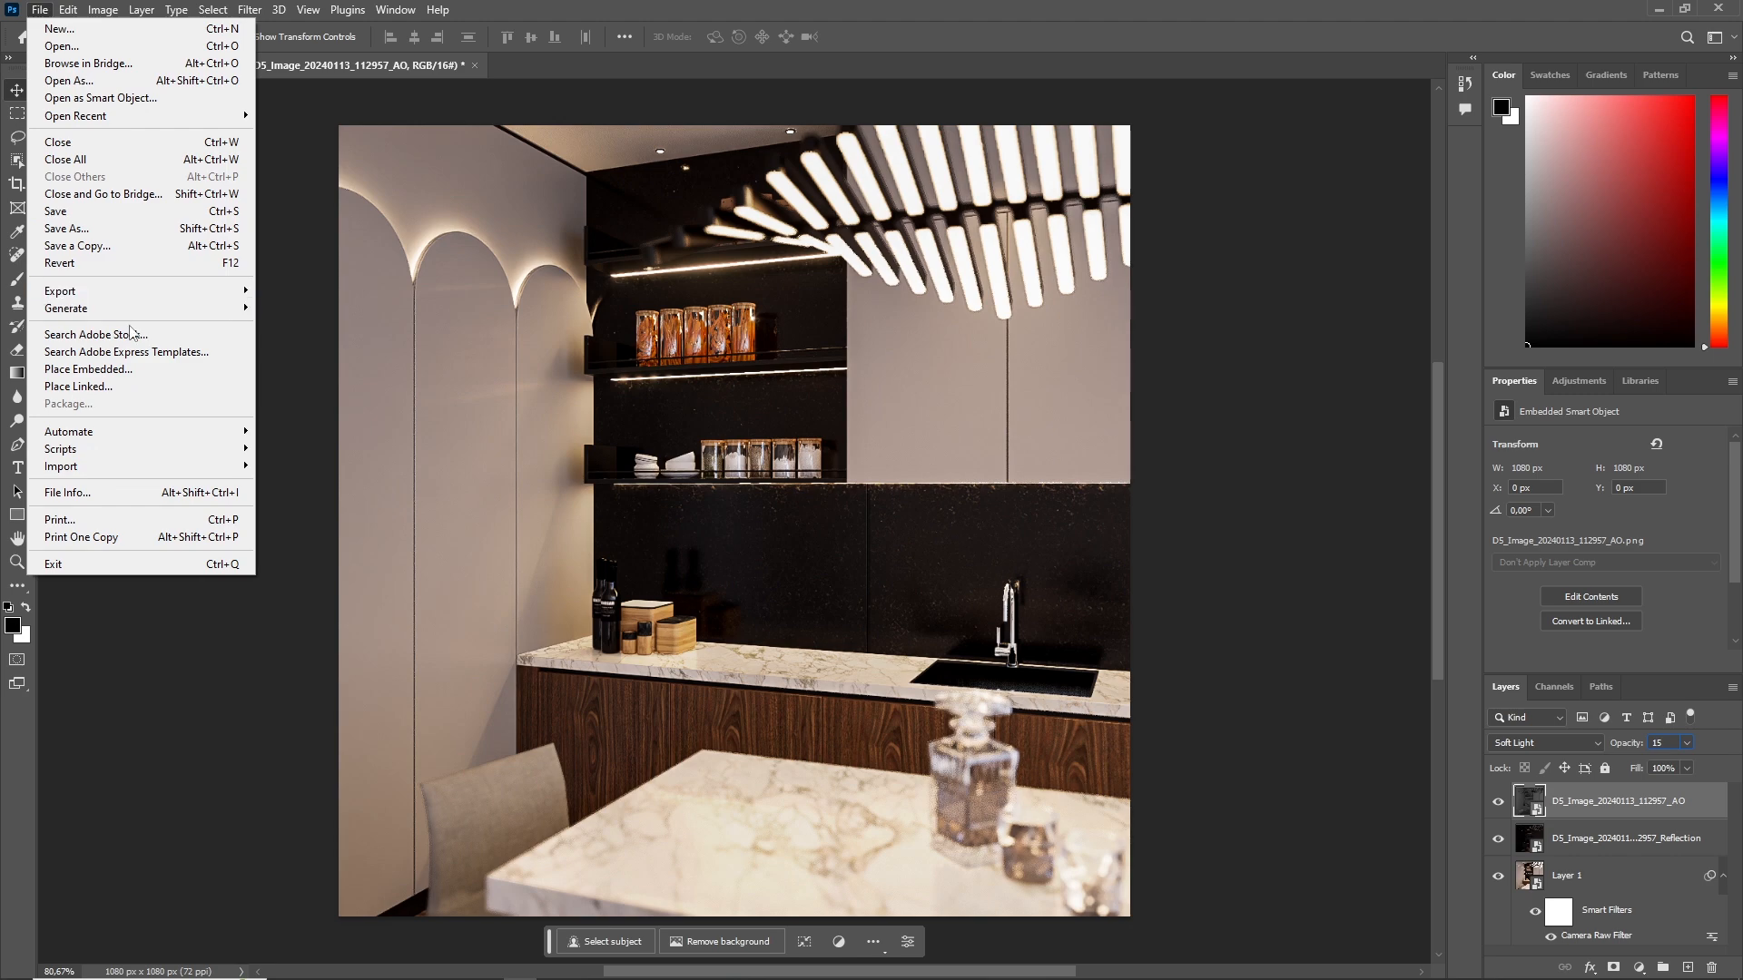
click(117, 216)
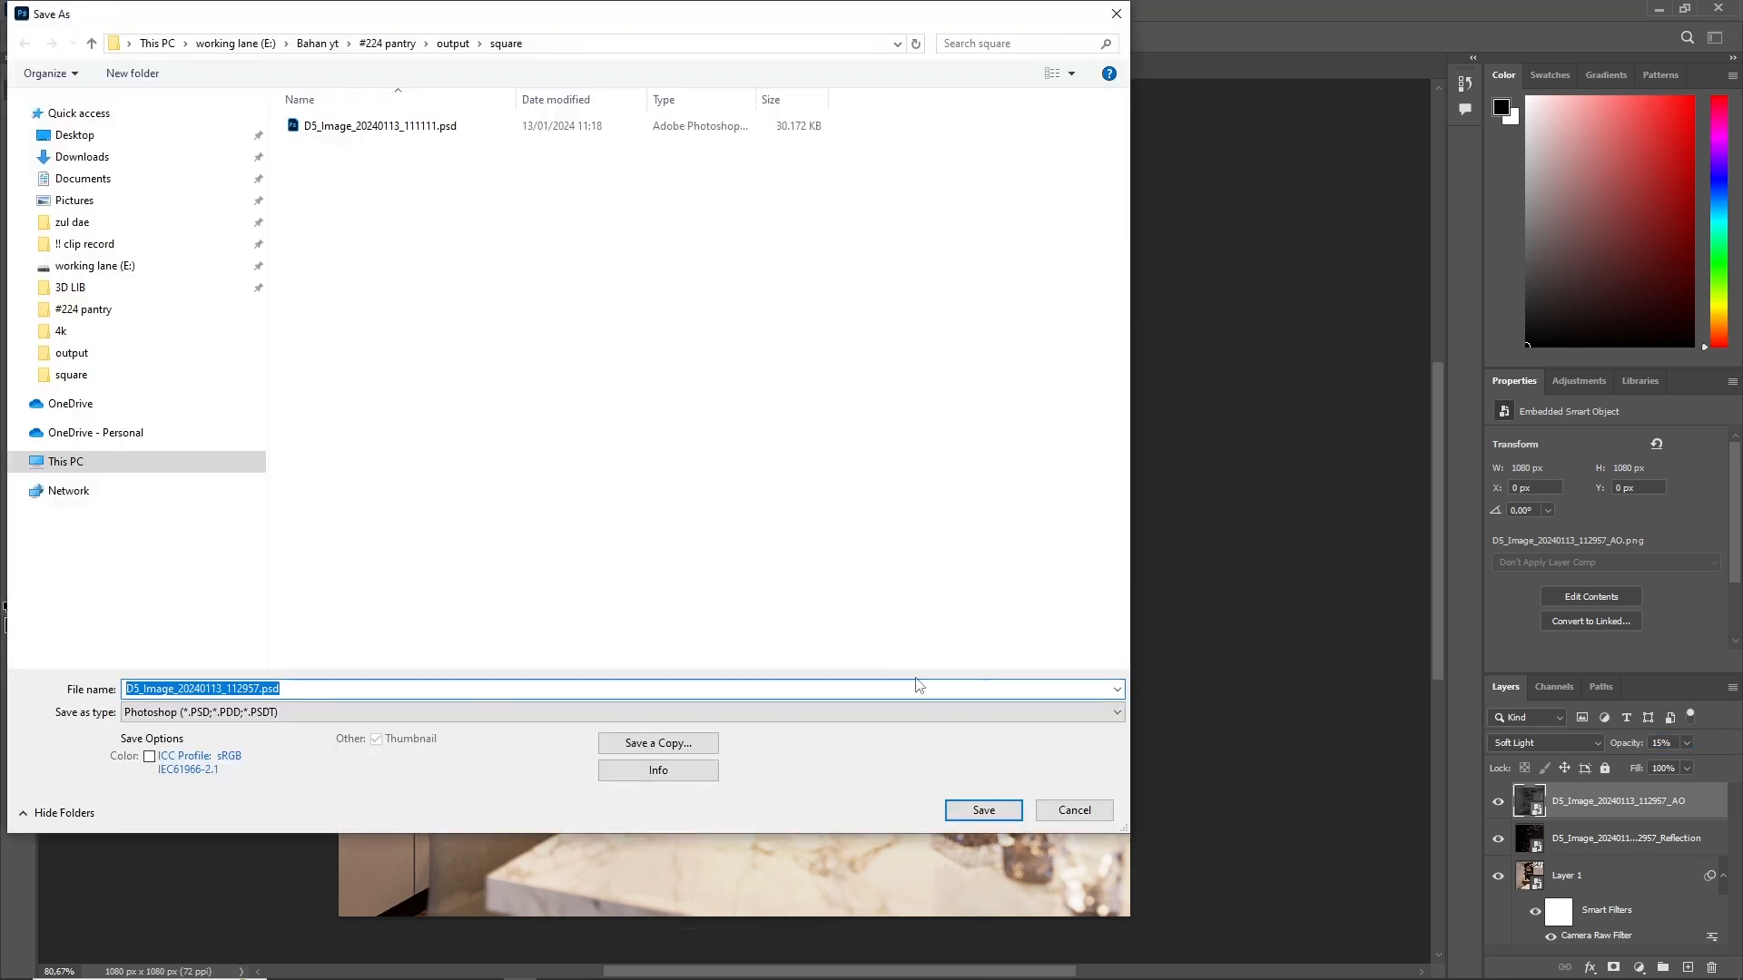
click(983, 810)
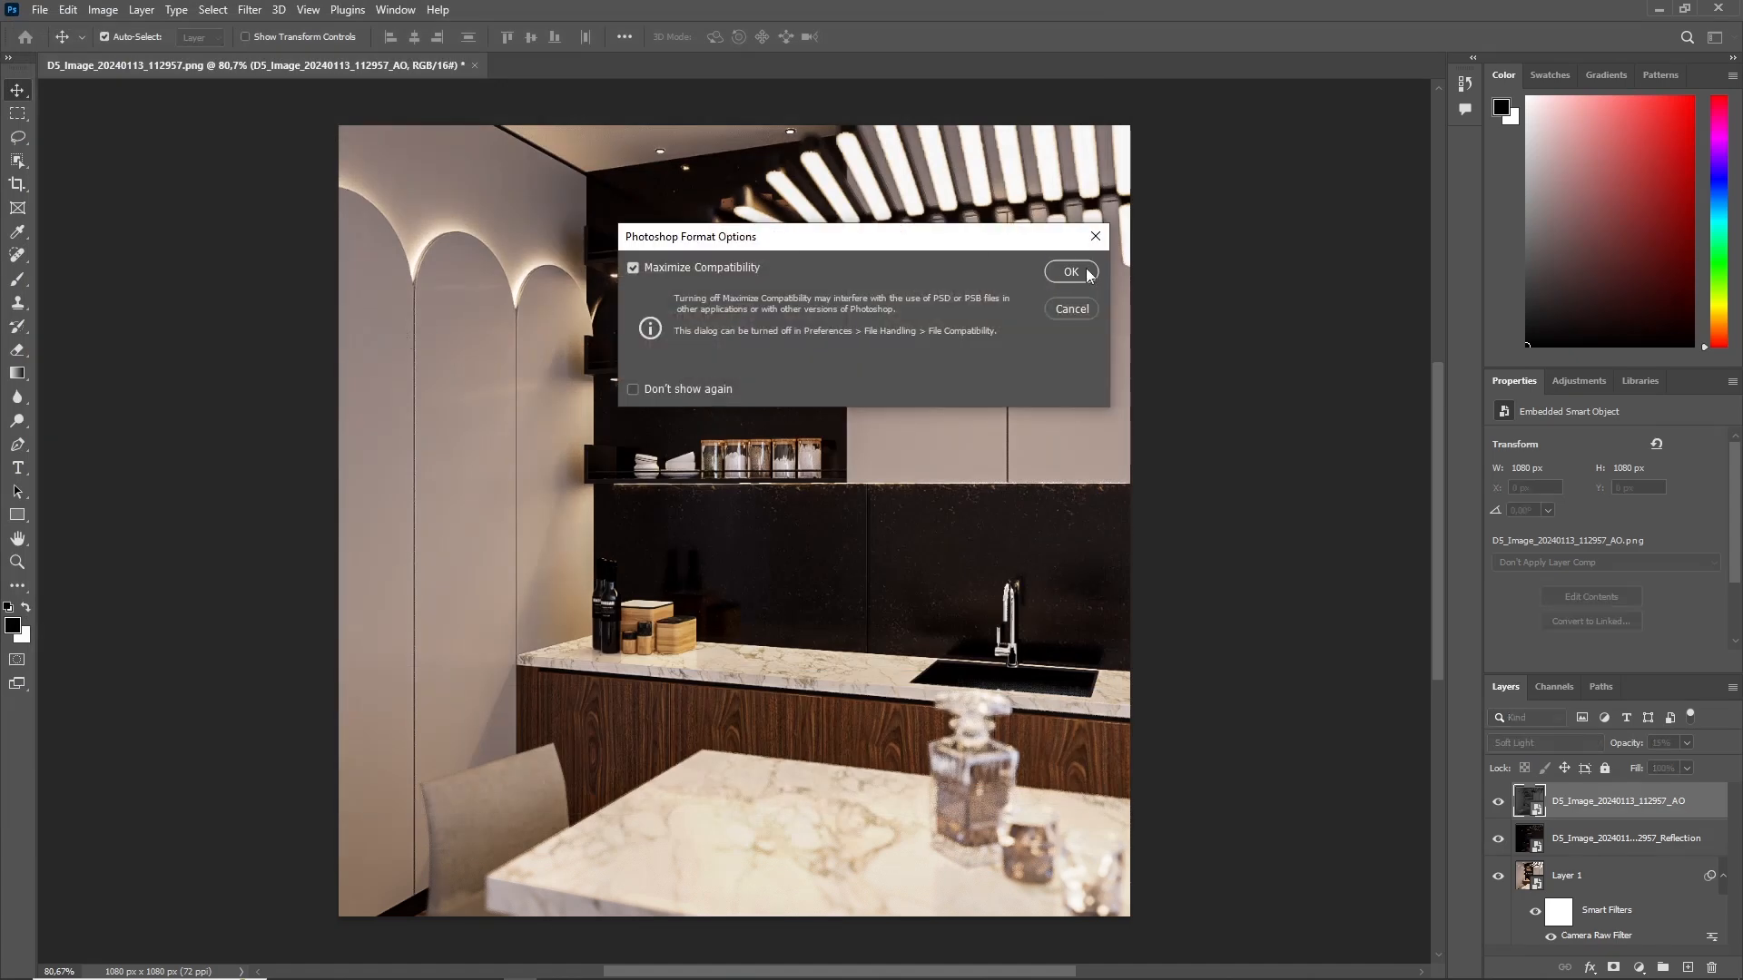
click(1071, 271)
click(40, 10)
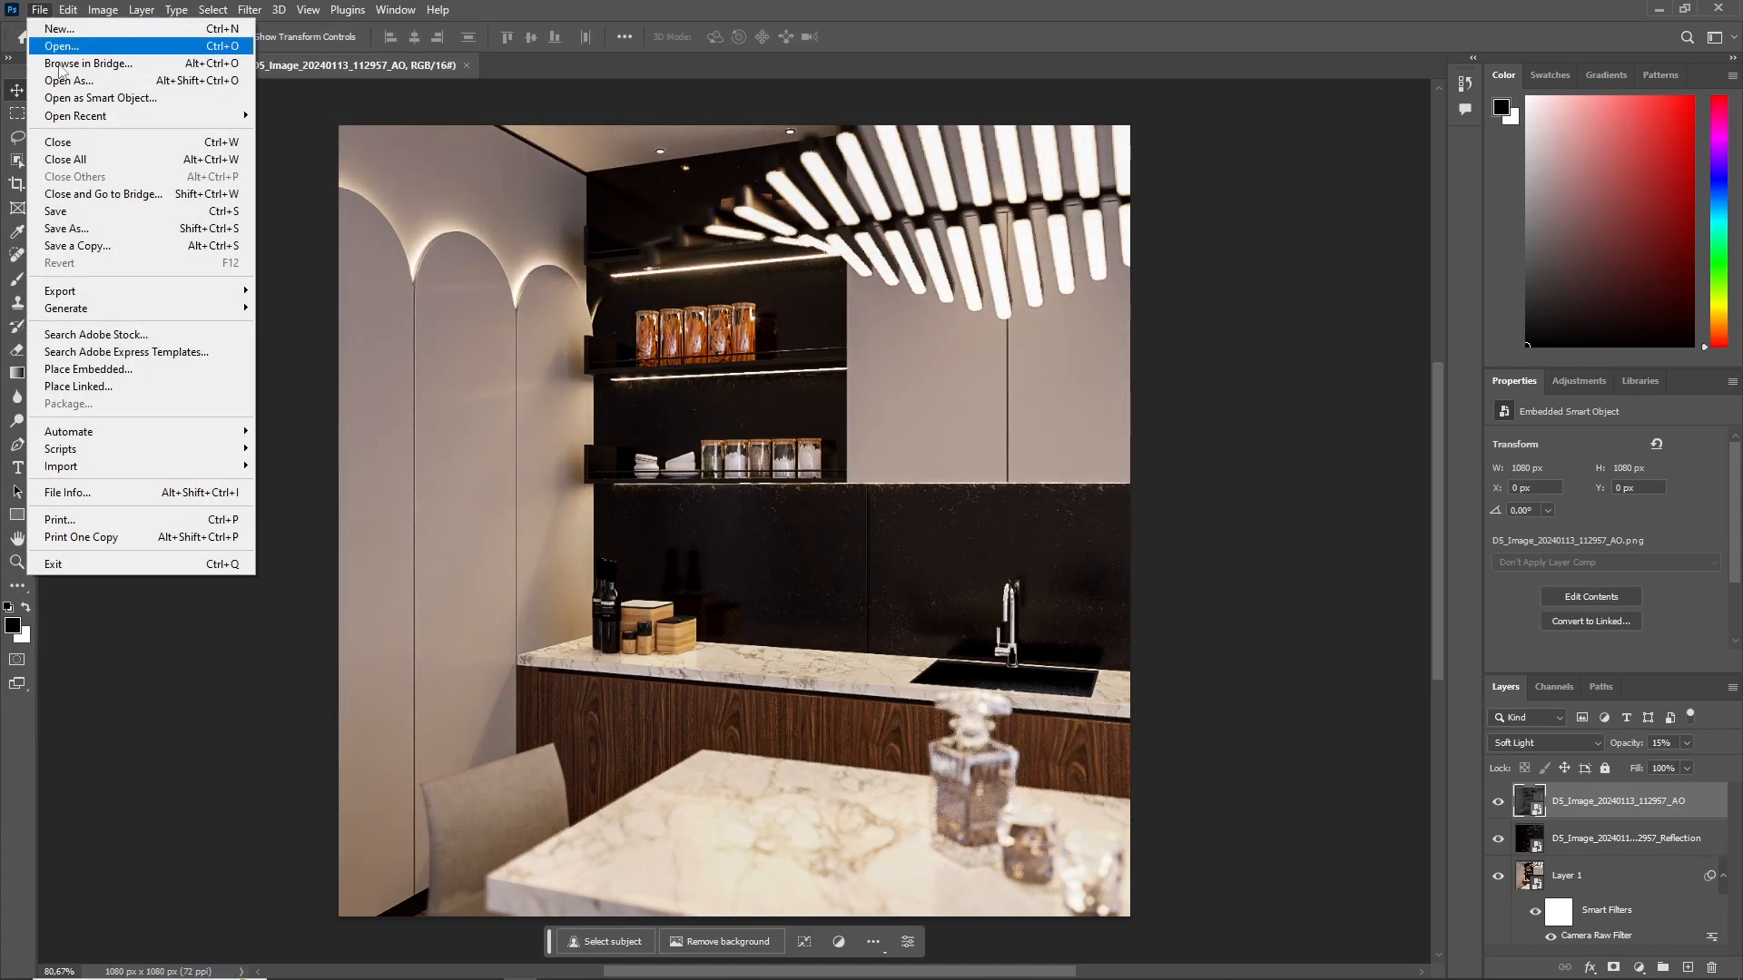
click(124, 234)
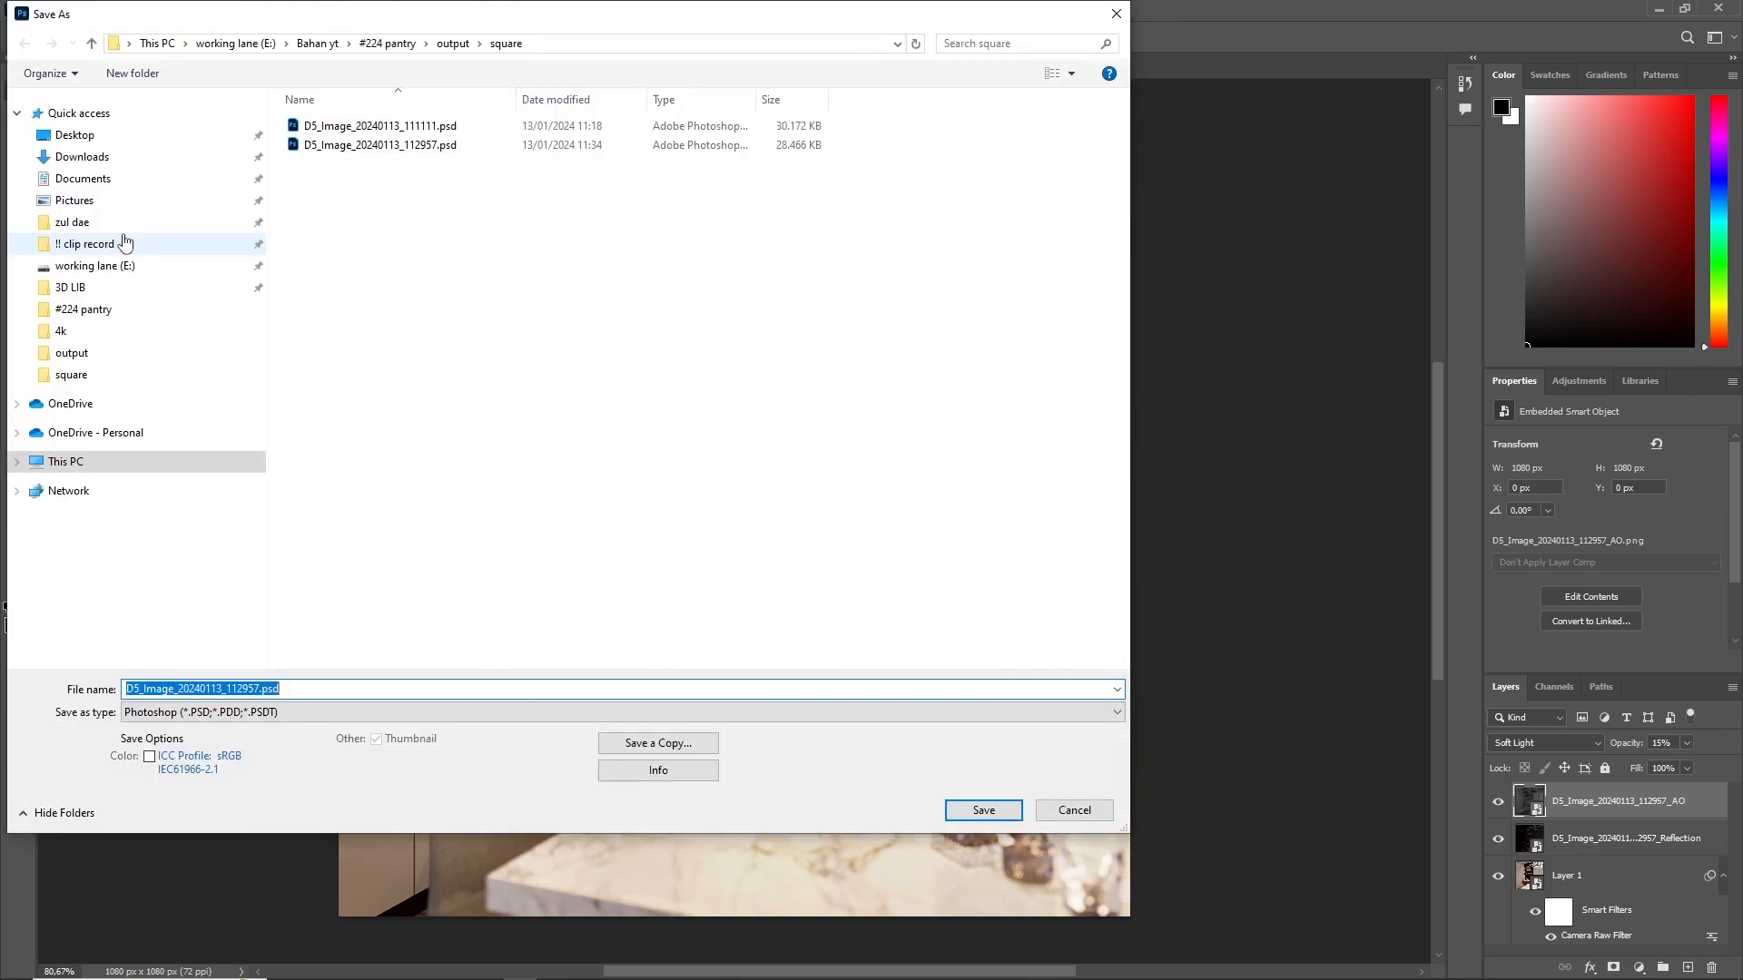
click(1116, 14)
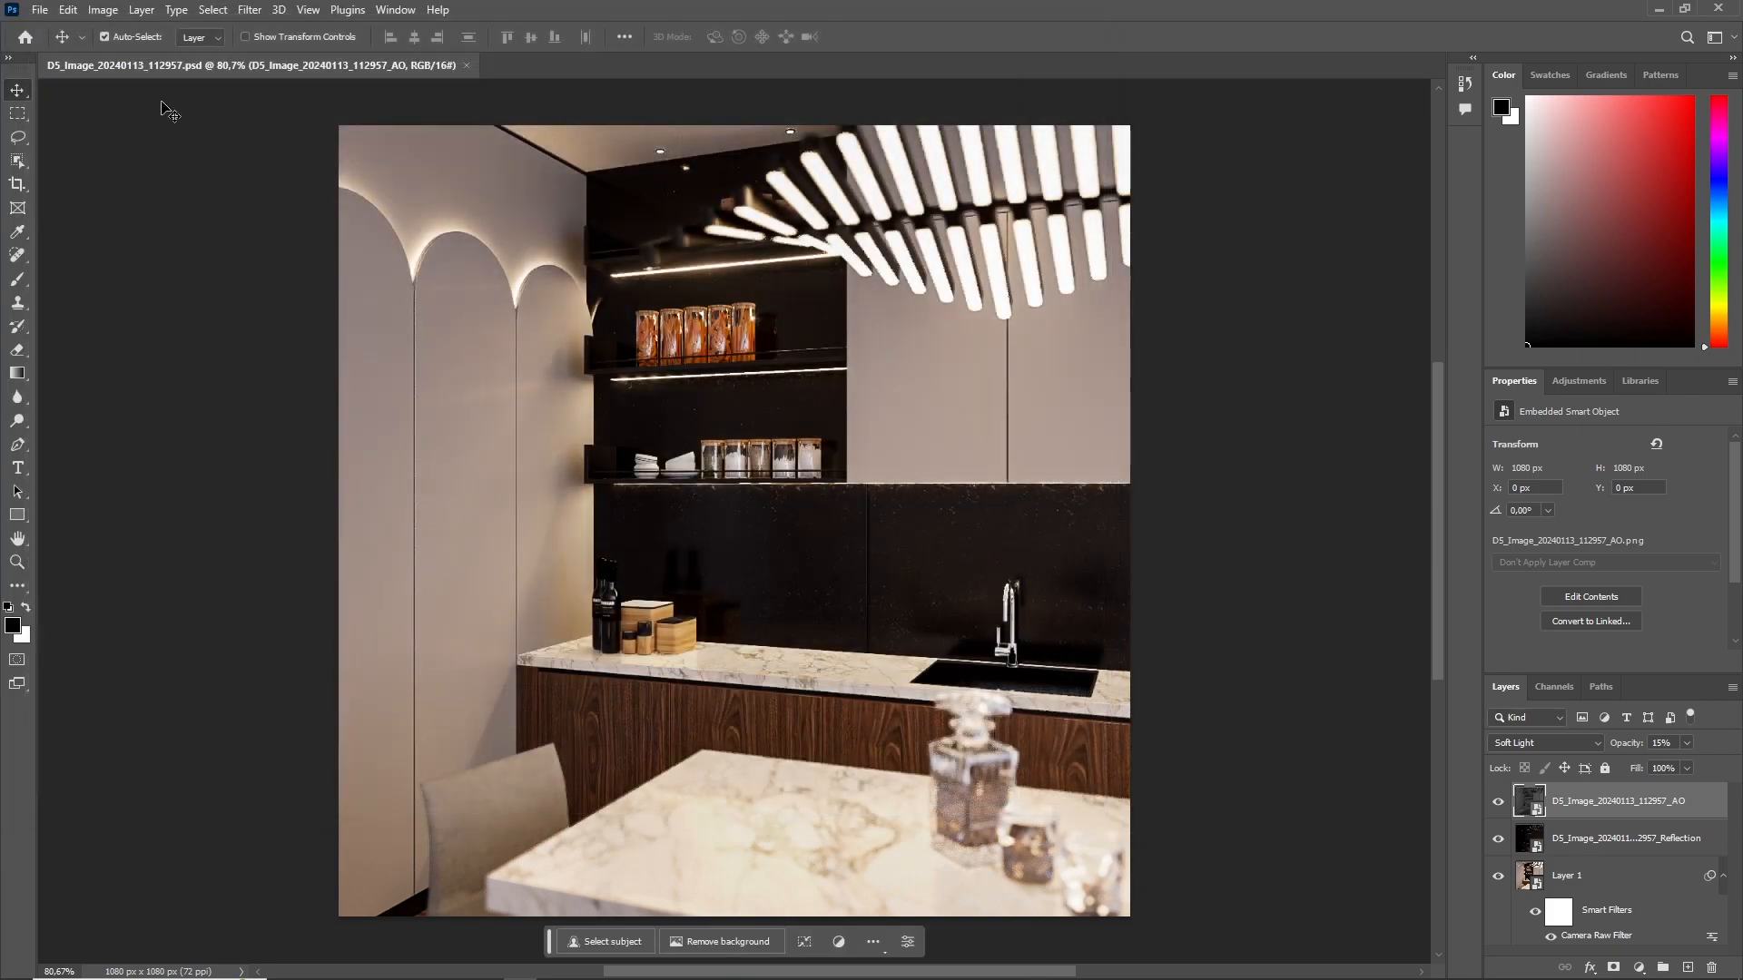
Step: Export the image as D5_Image_20240113_112957.jpg at quality 7 and 1080 x 1080 px into the square folder
click(40, 10)
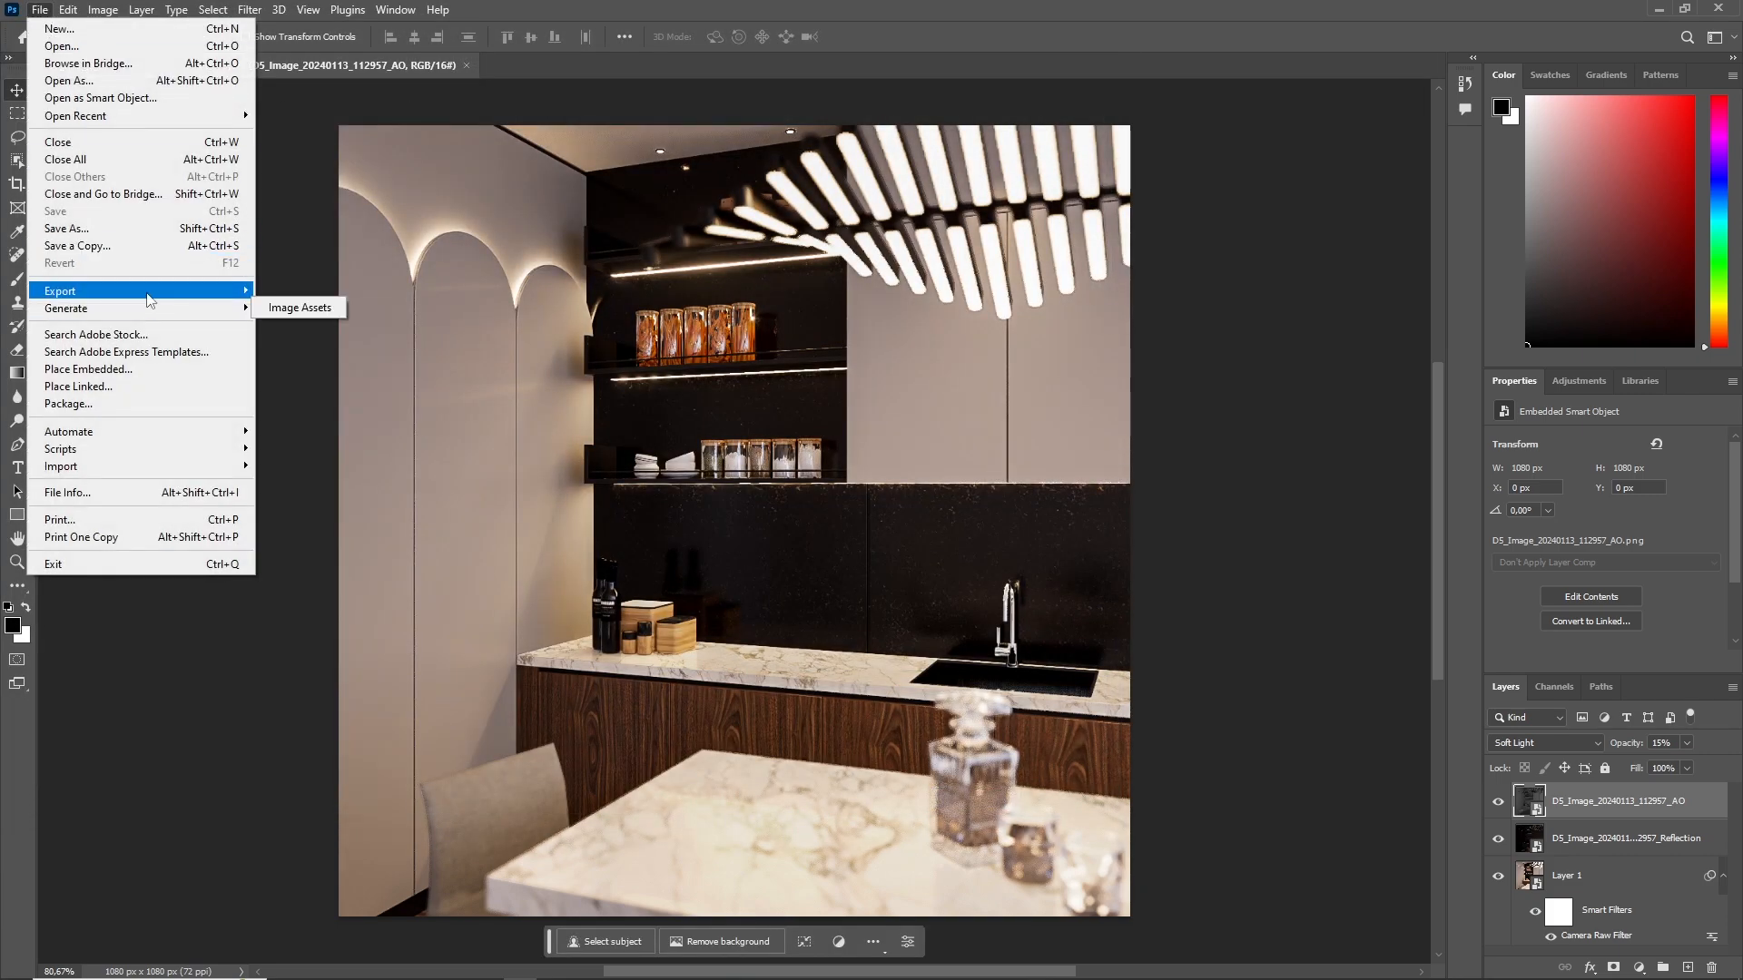
mouse_move(150, 295)
click(333, 307)
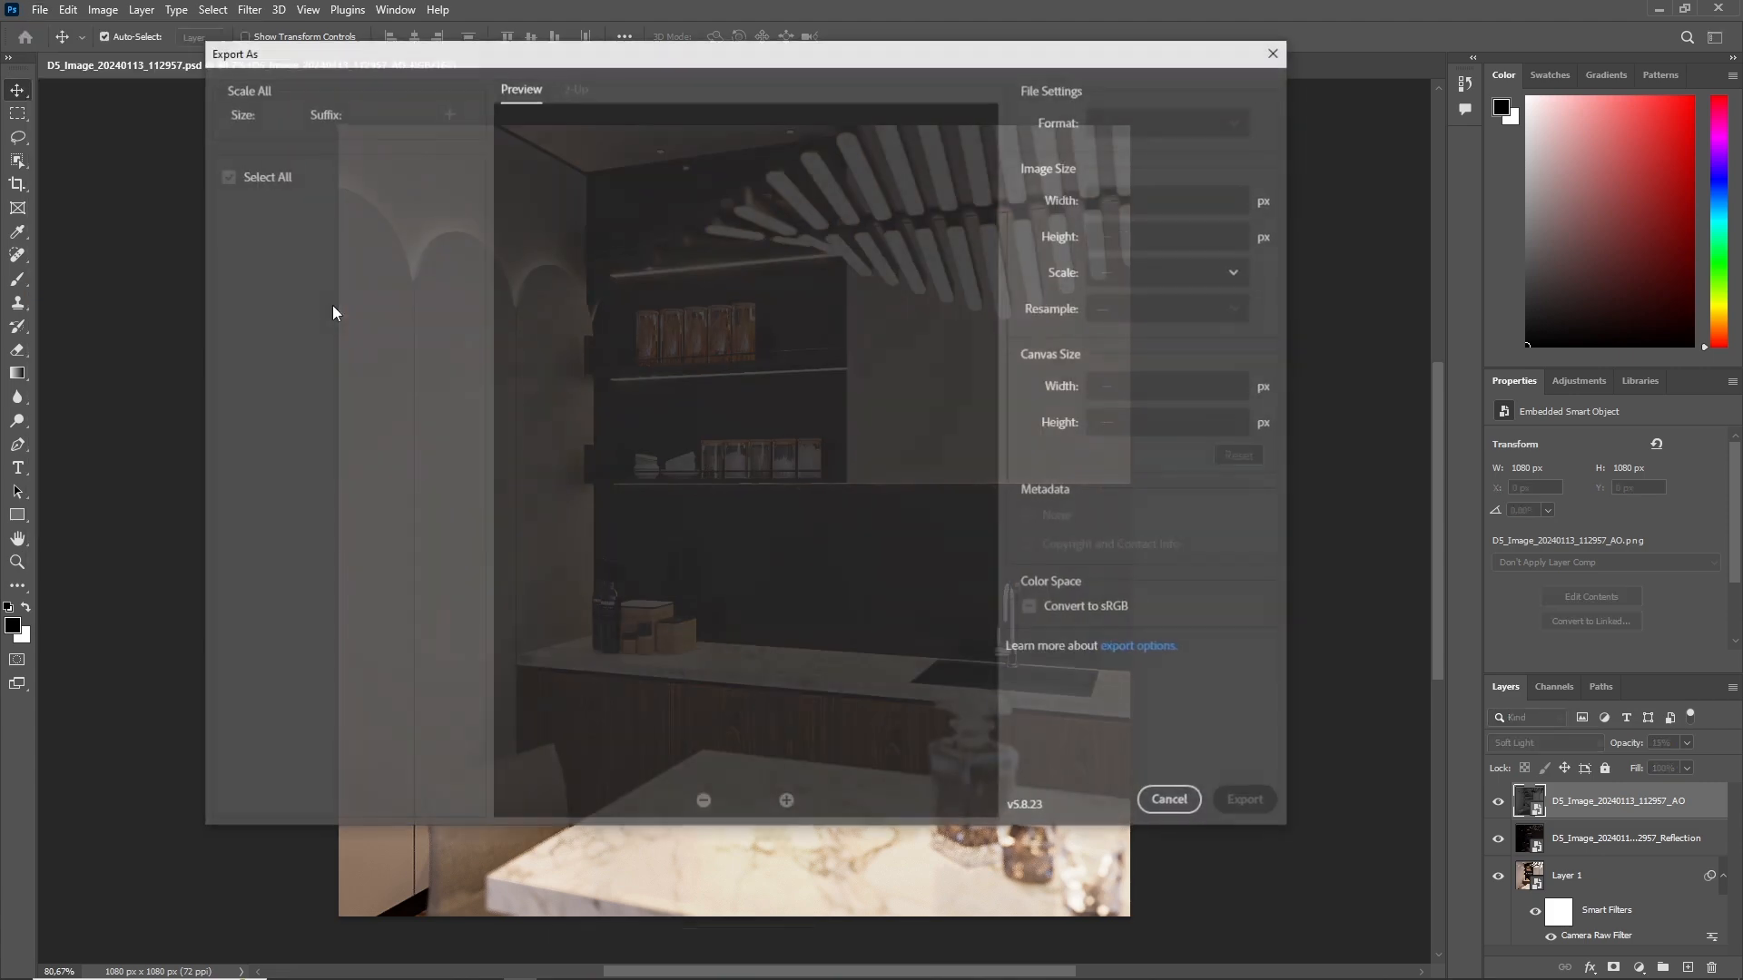
drag(1217, 156, 1246, 157)
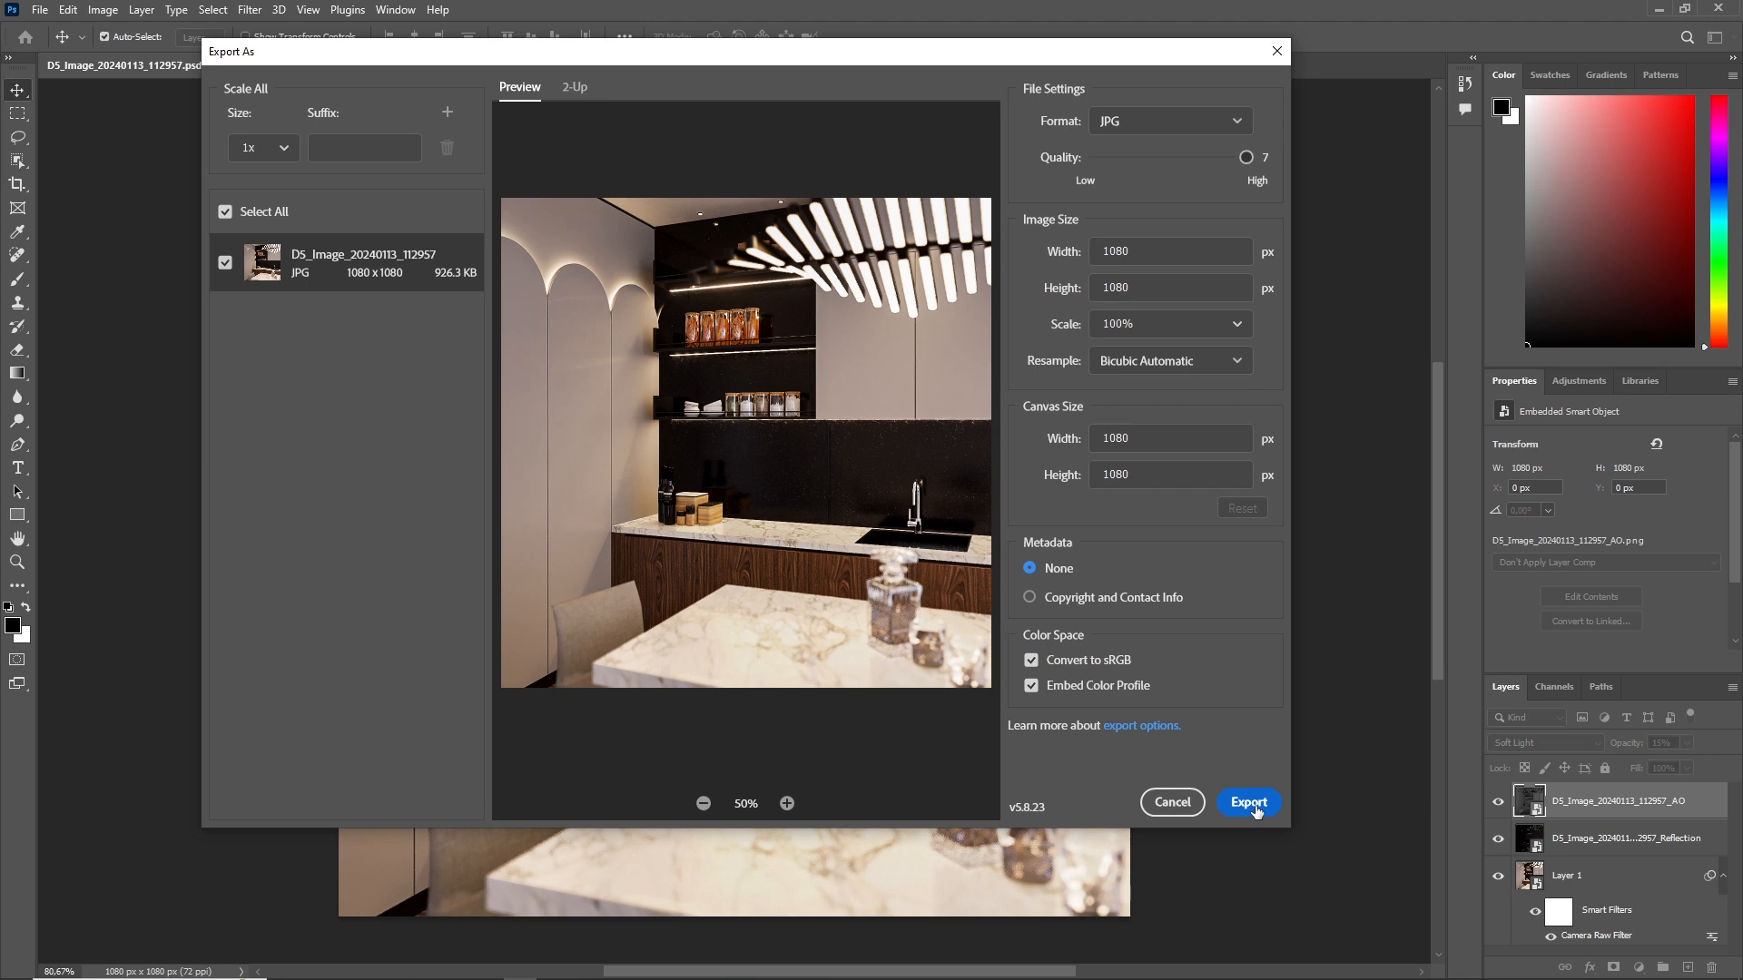
key(Return)
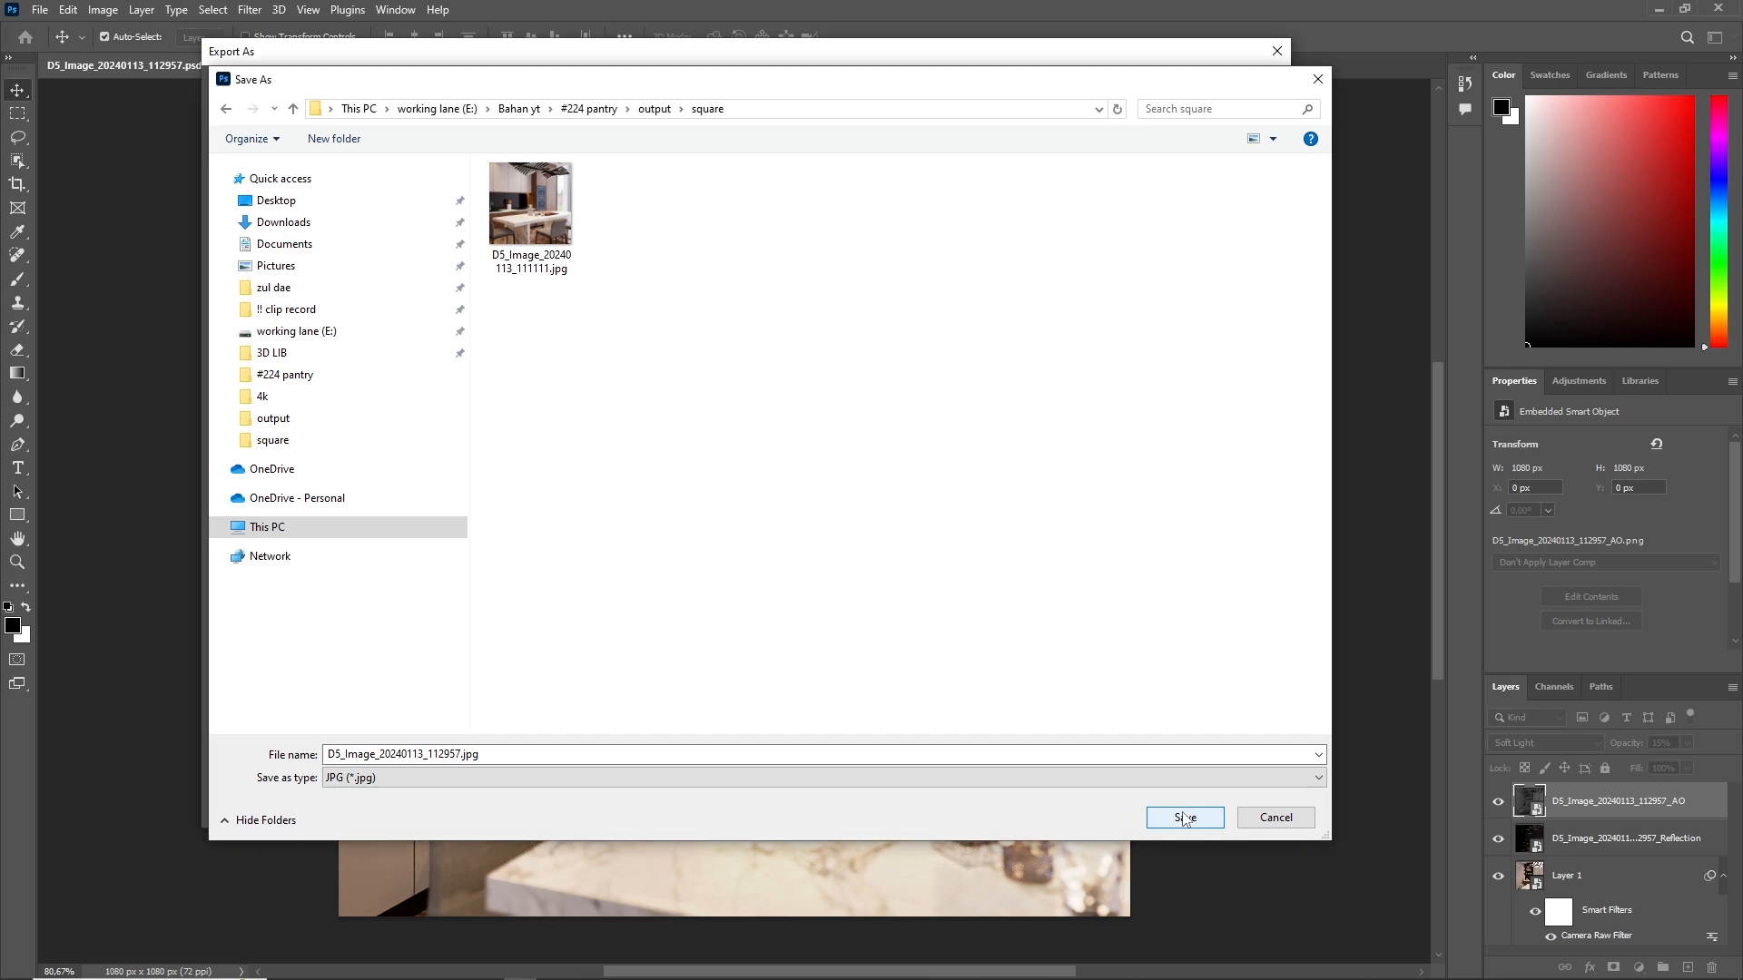
click(1184, 818)
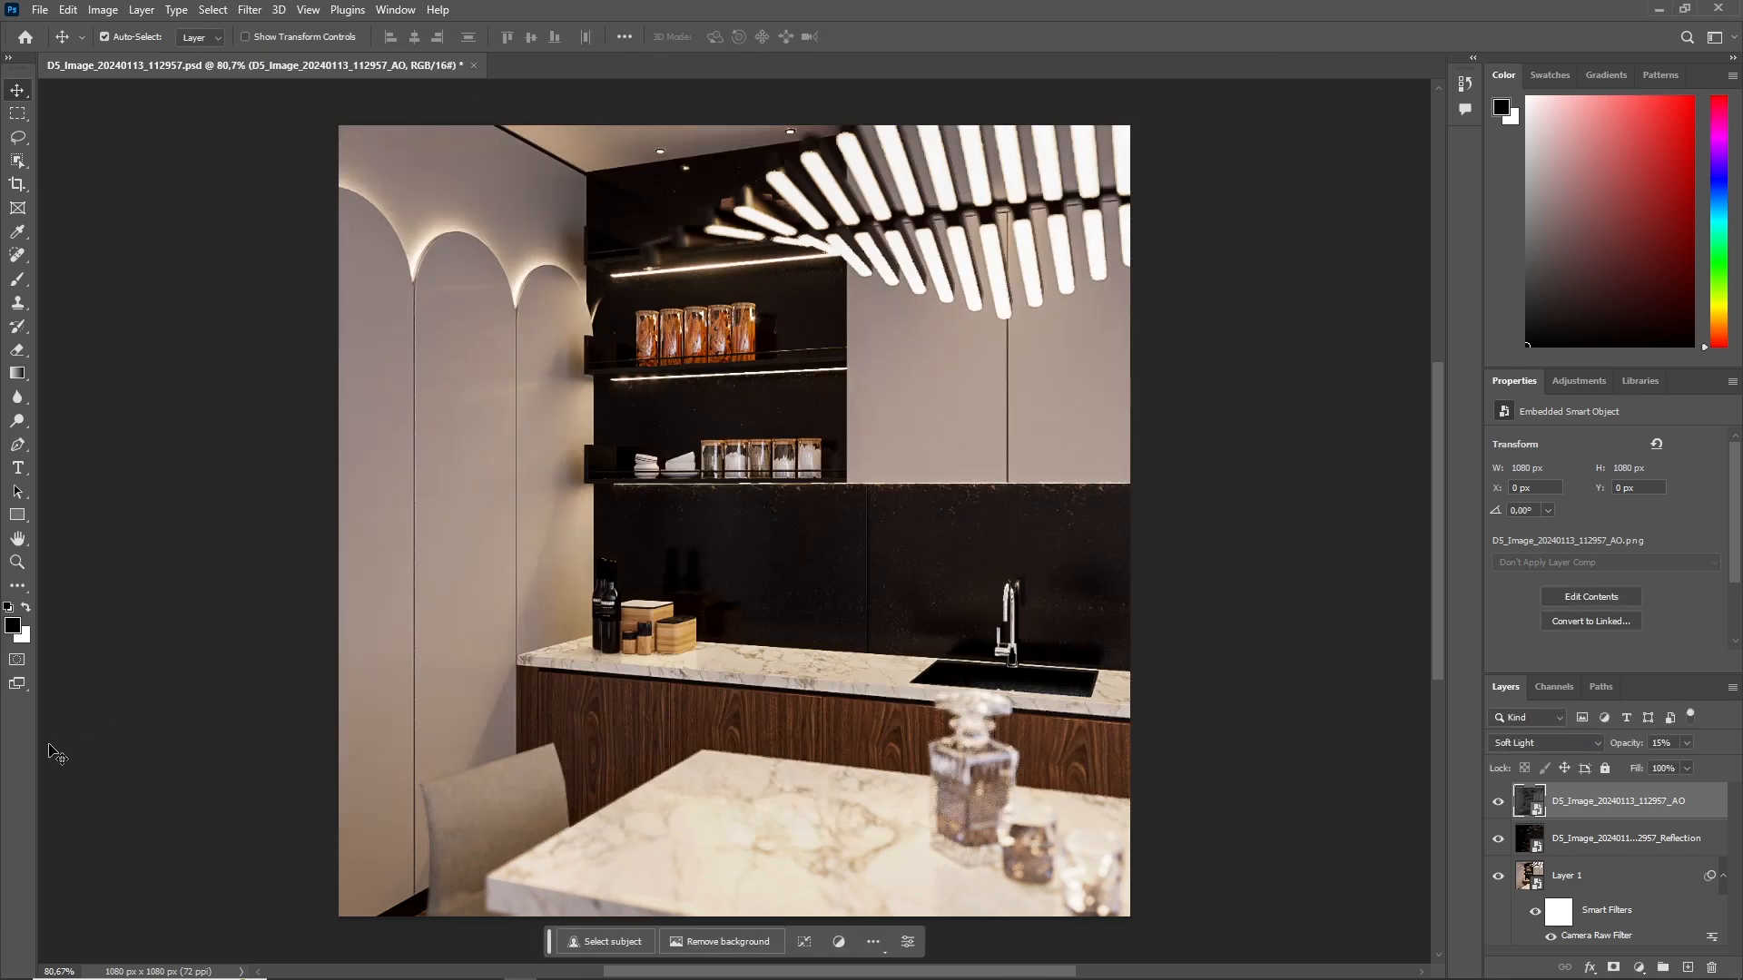
Step: Open the exported D5_Image_20240113_112957.jpg from the square folder in File Explorer and compare it with the original PNG render
key(alt+Tab)
click(632, 558)
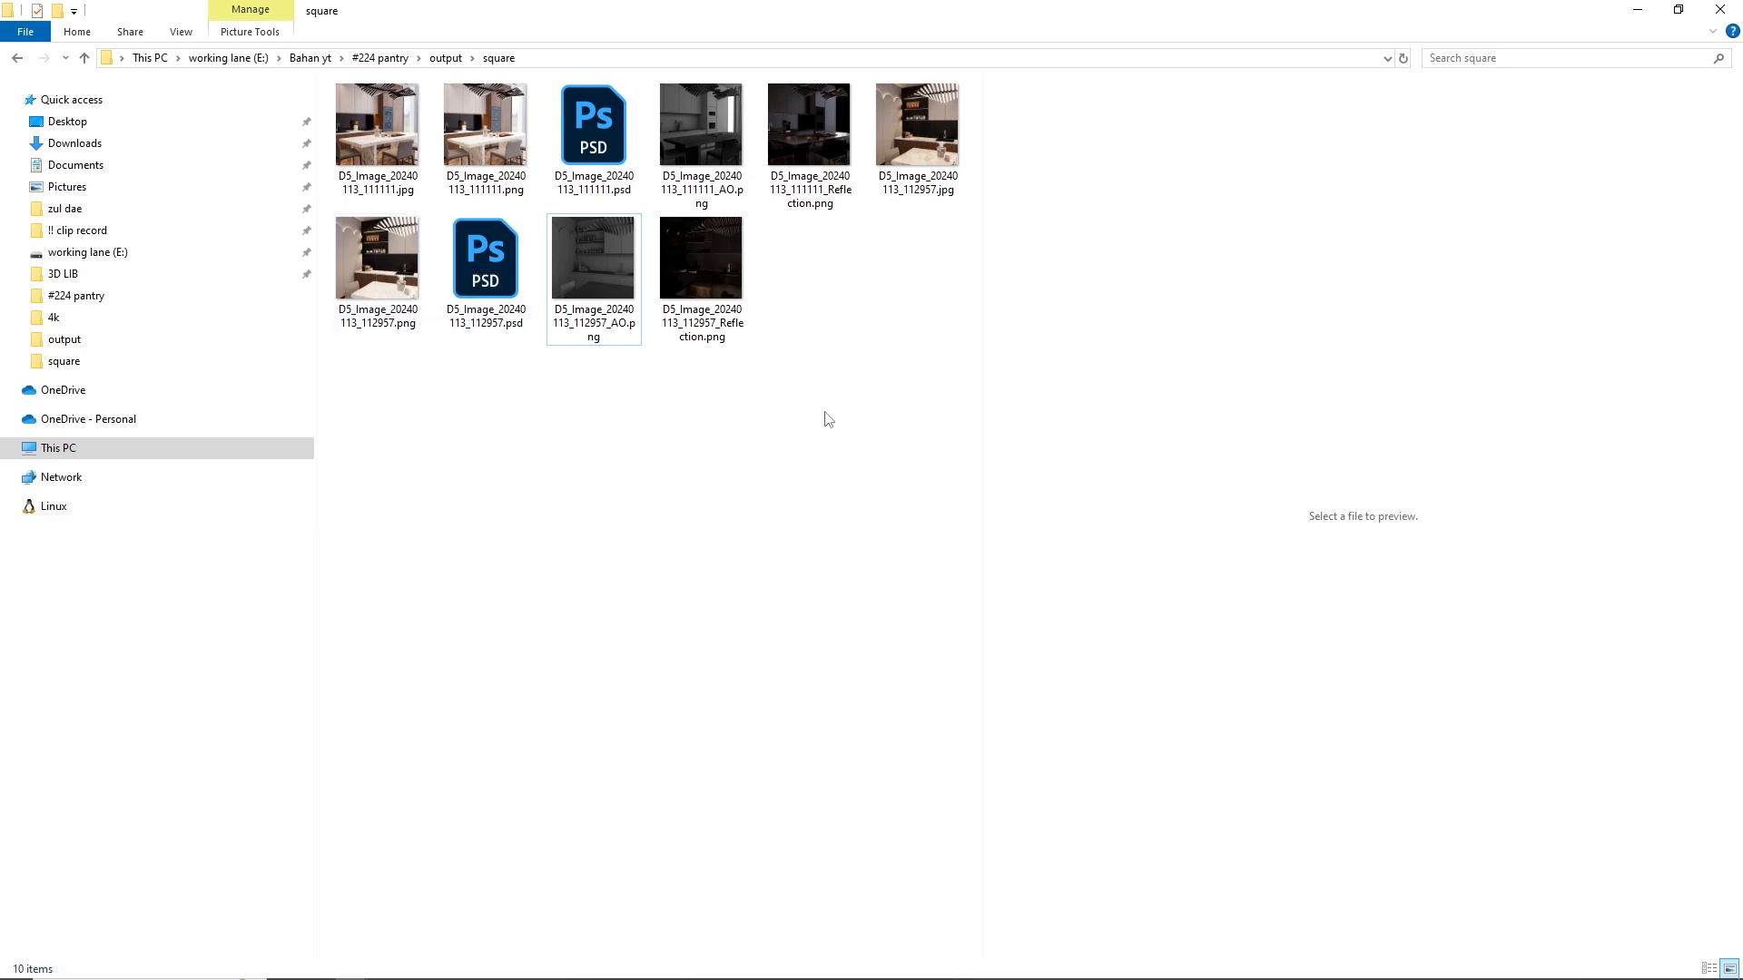
double_click(926, 133)
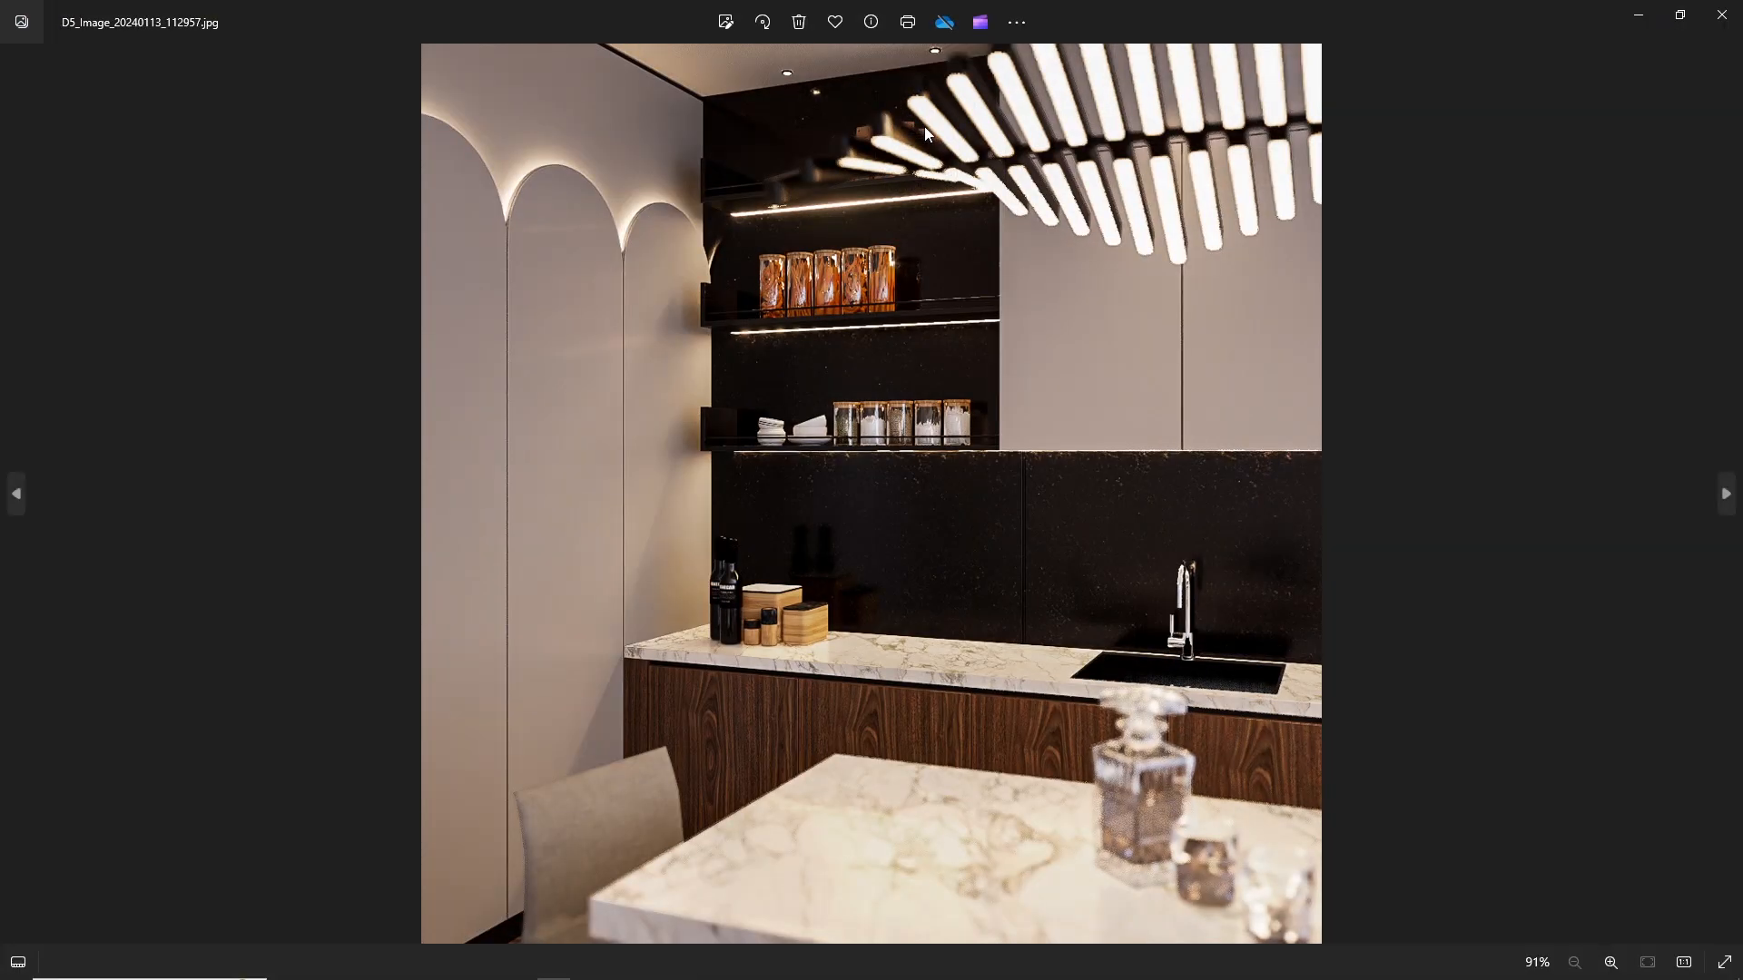
key(Right)
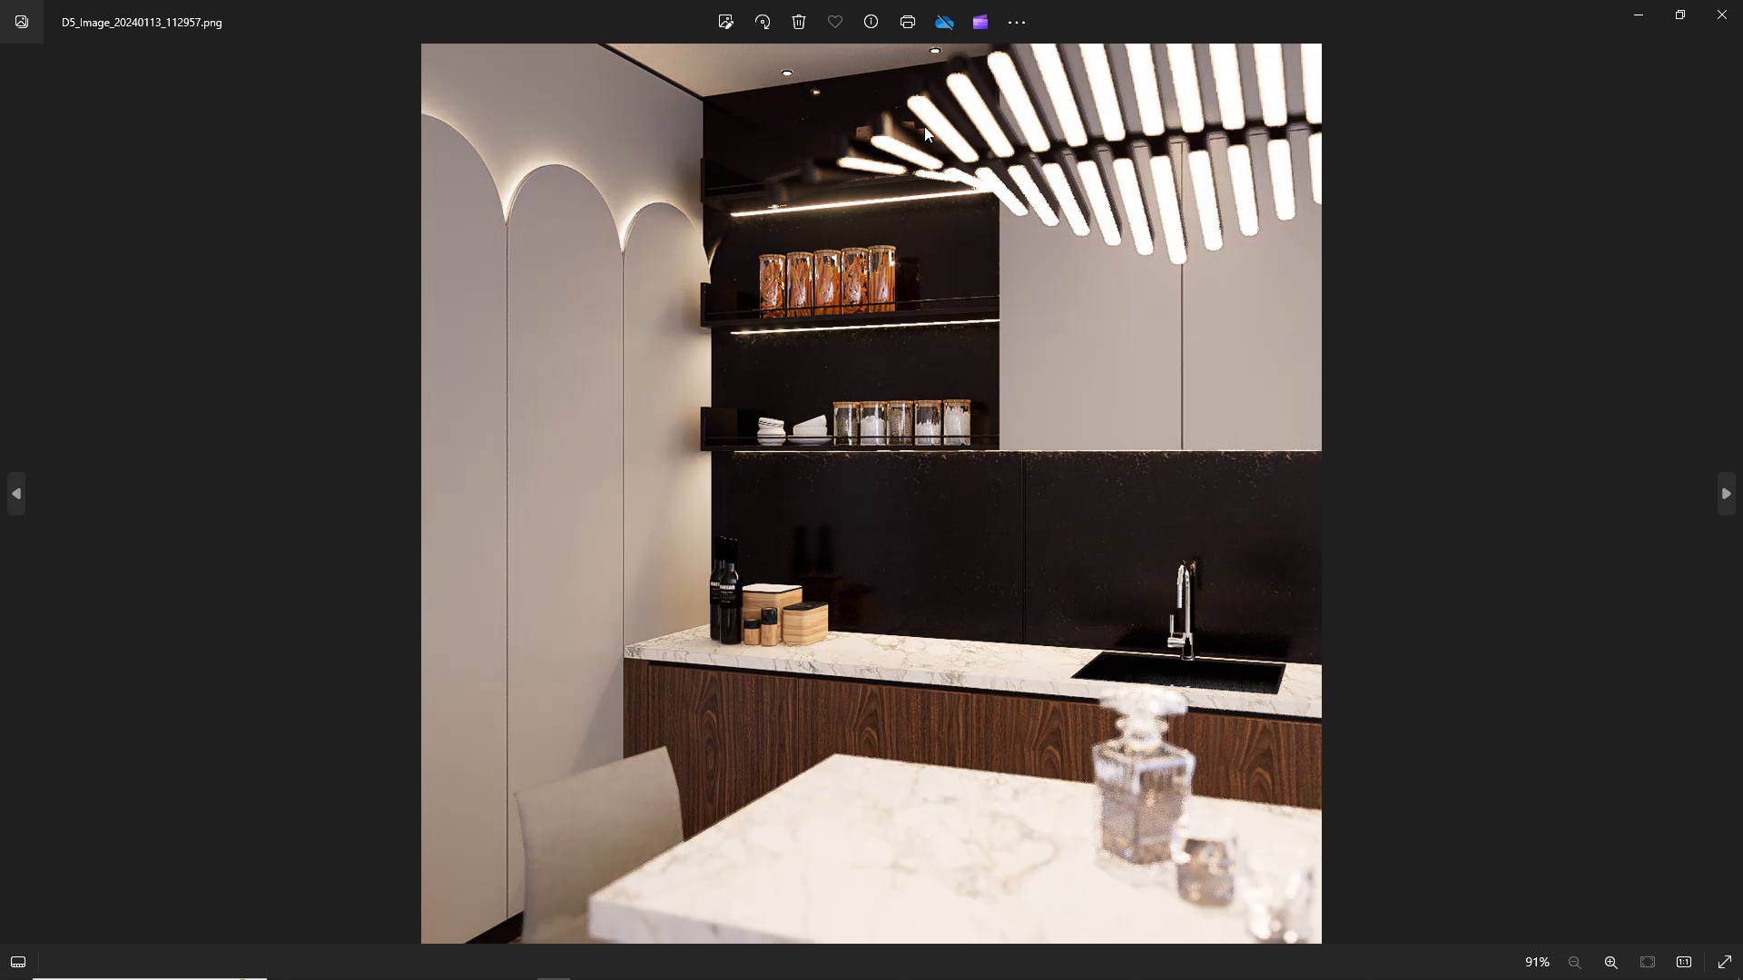
key(Left)
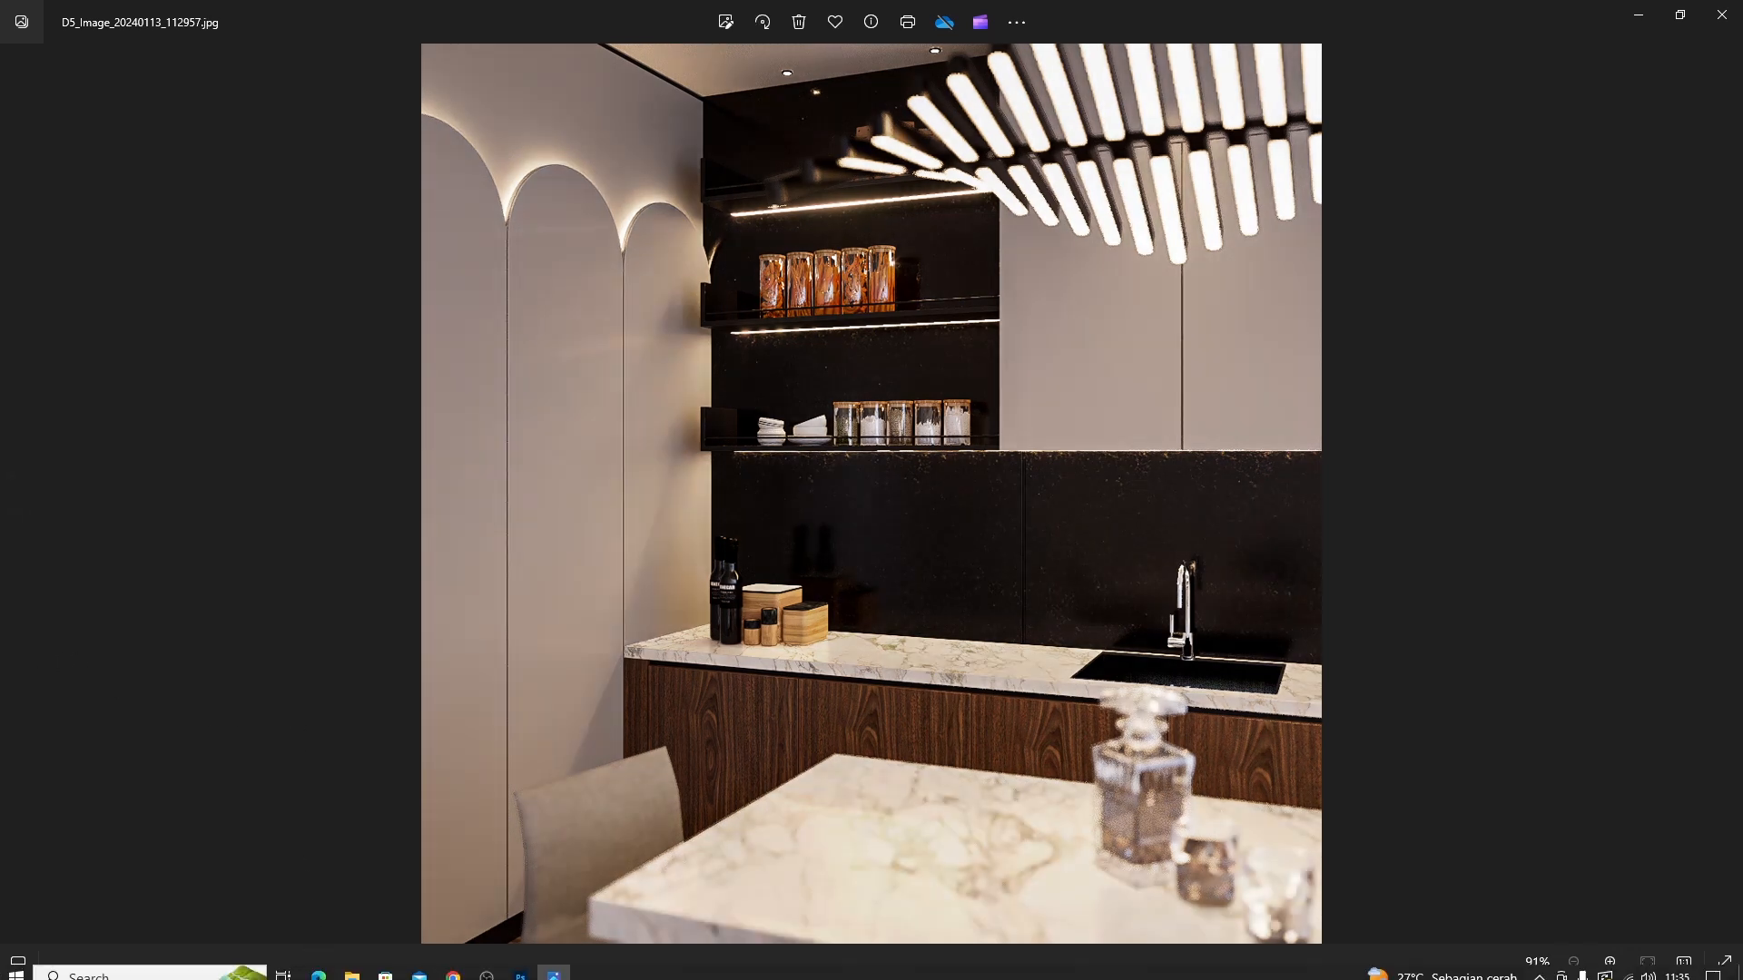
Step: View the exported JPG side by side with D5_Image_20240113_111111.jpg in the image viewer, and close the viewer
drag(454, 20, 473, 60)
click(183, 663)
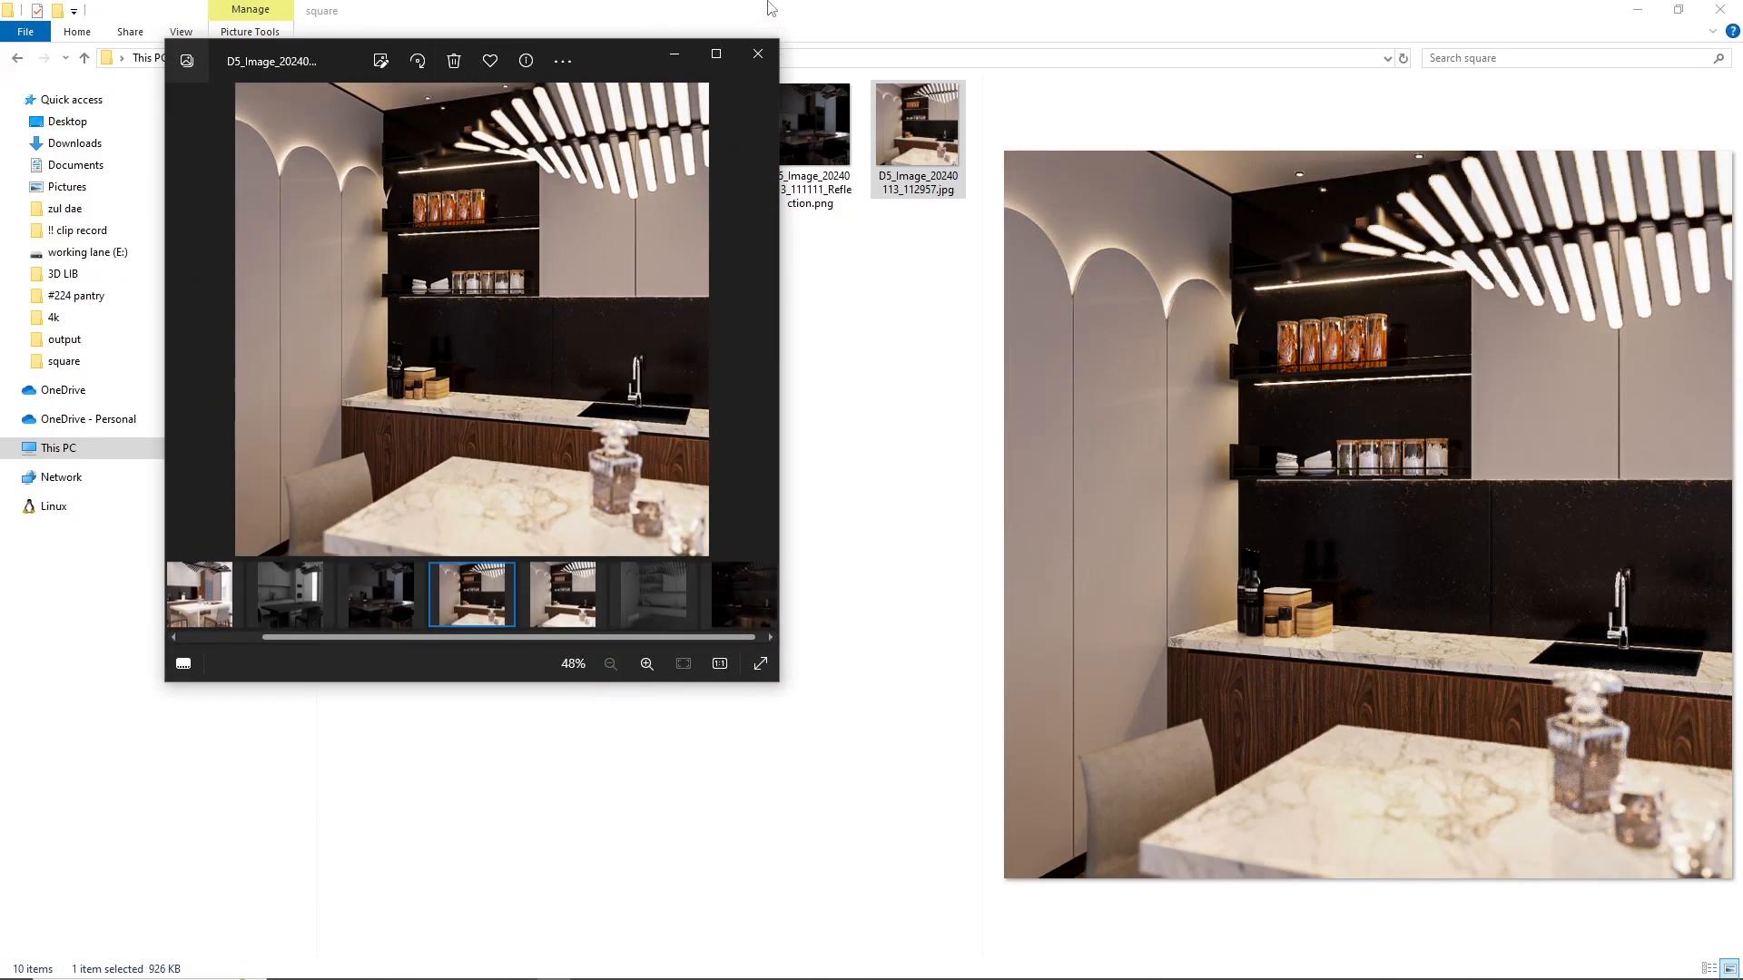
click(716, 54)
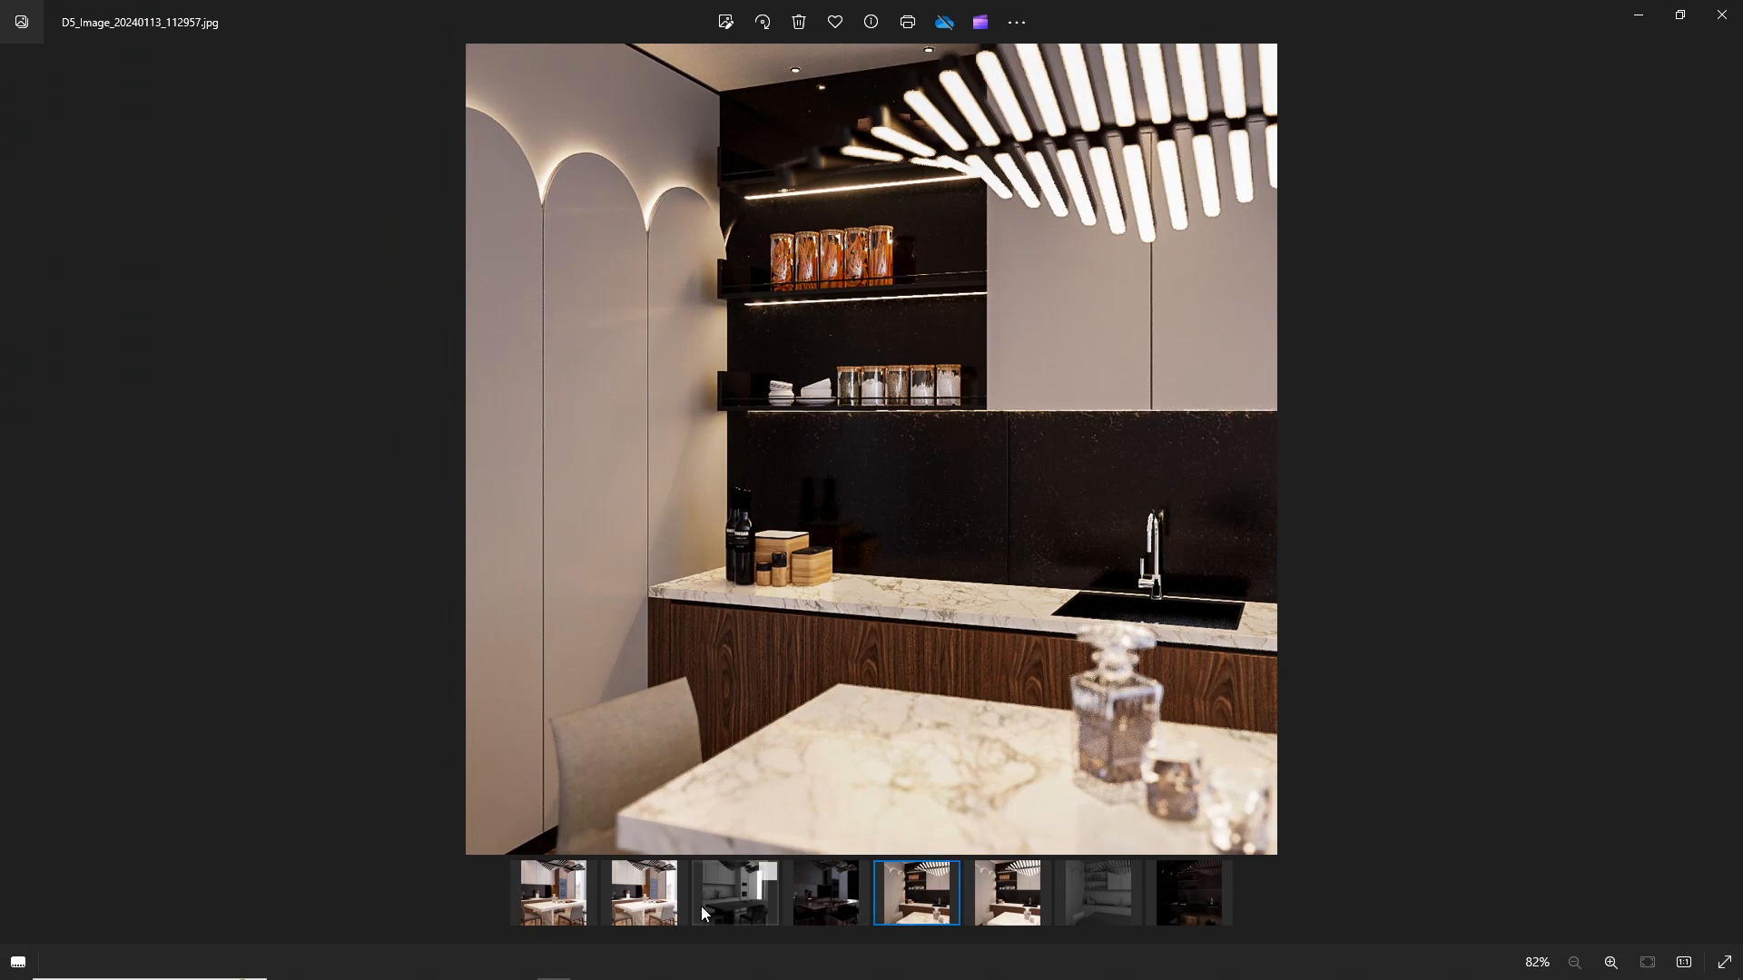
click(588, 874)
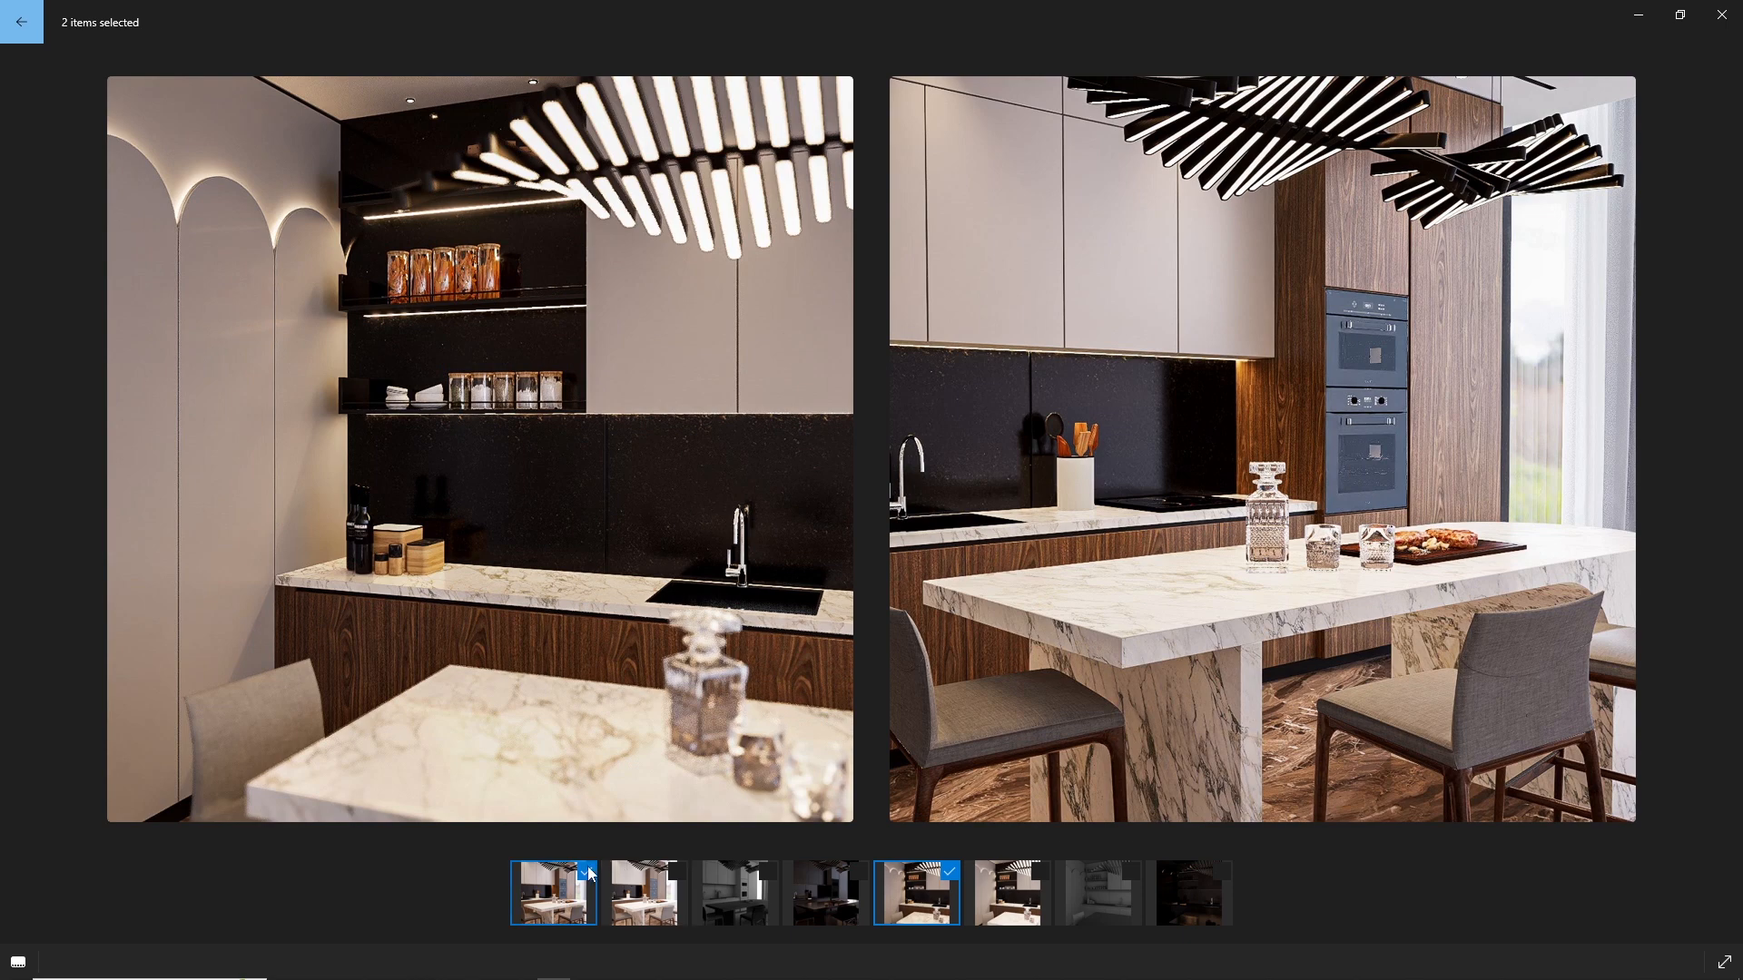
mouse_move(1268, 175)
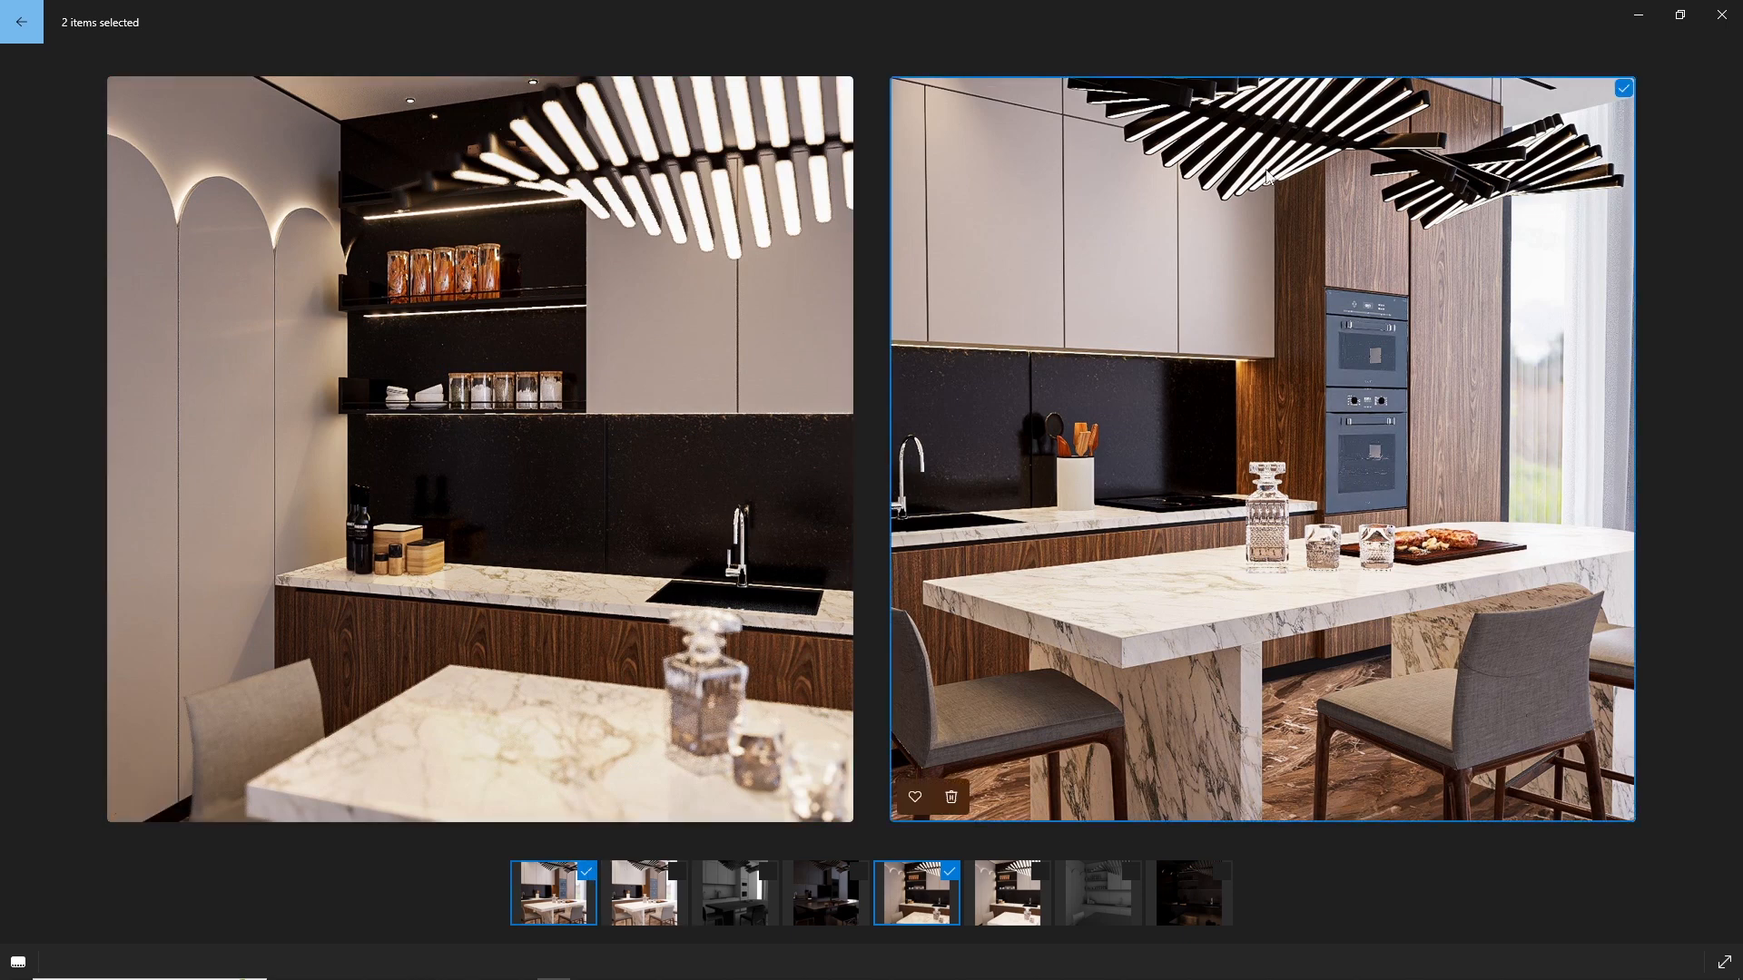
click(1720, 15)
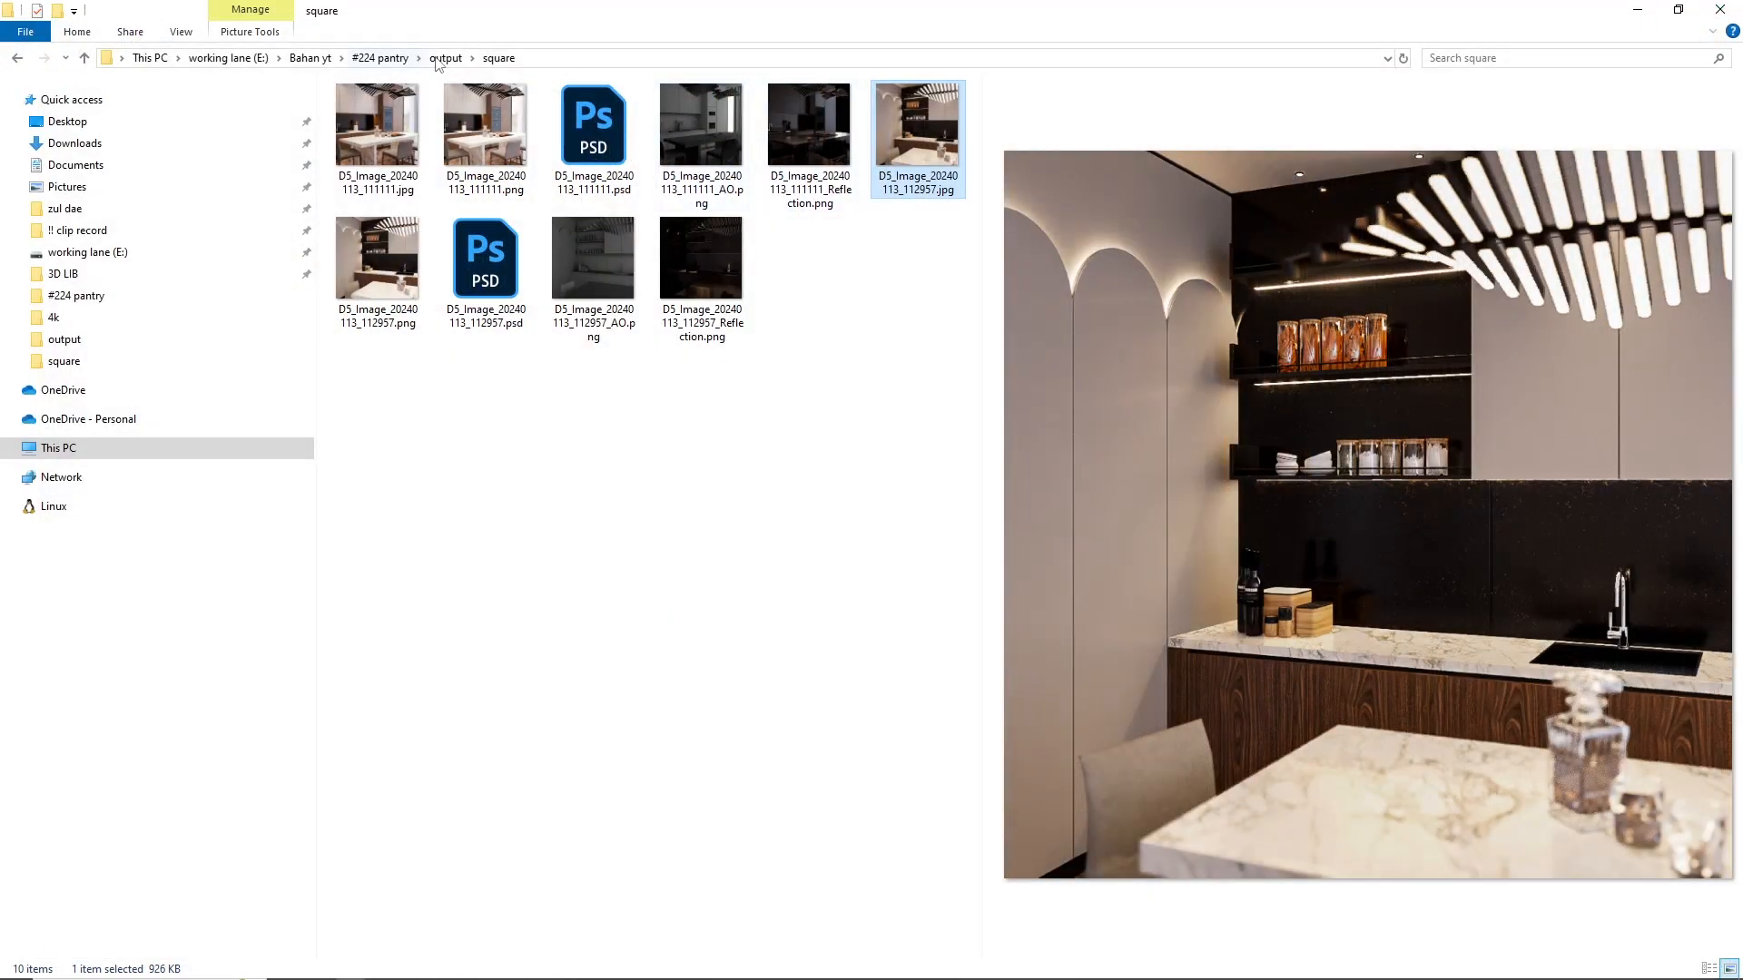
Step: Go up from the square folder to the #224 pantry folder
click(436, 59)
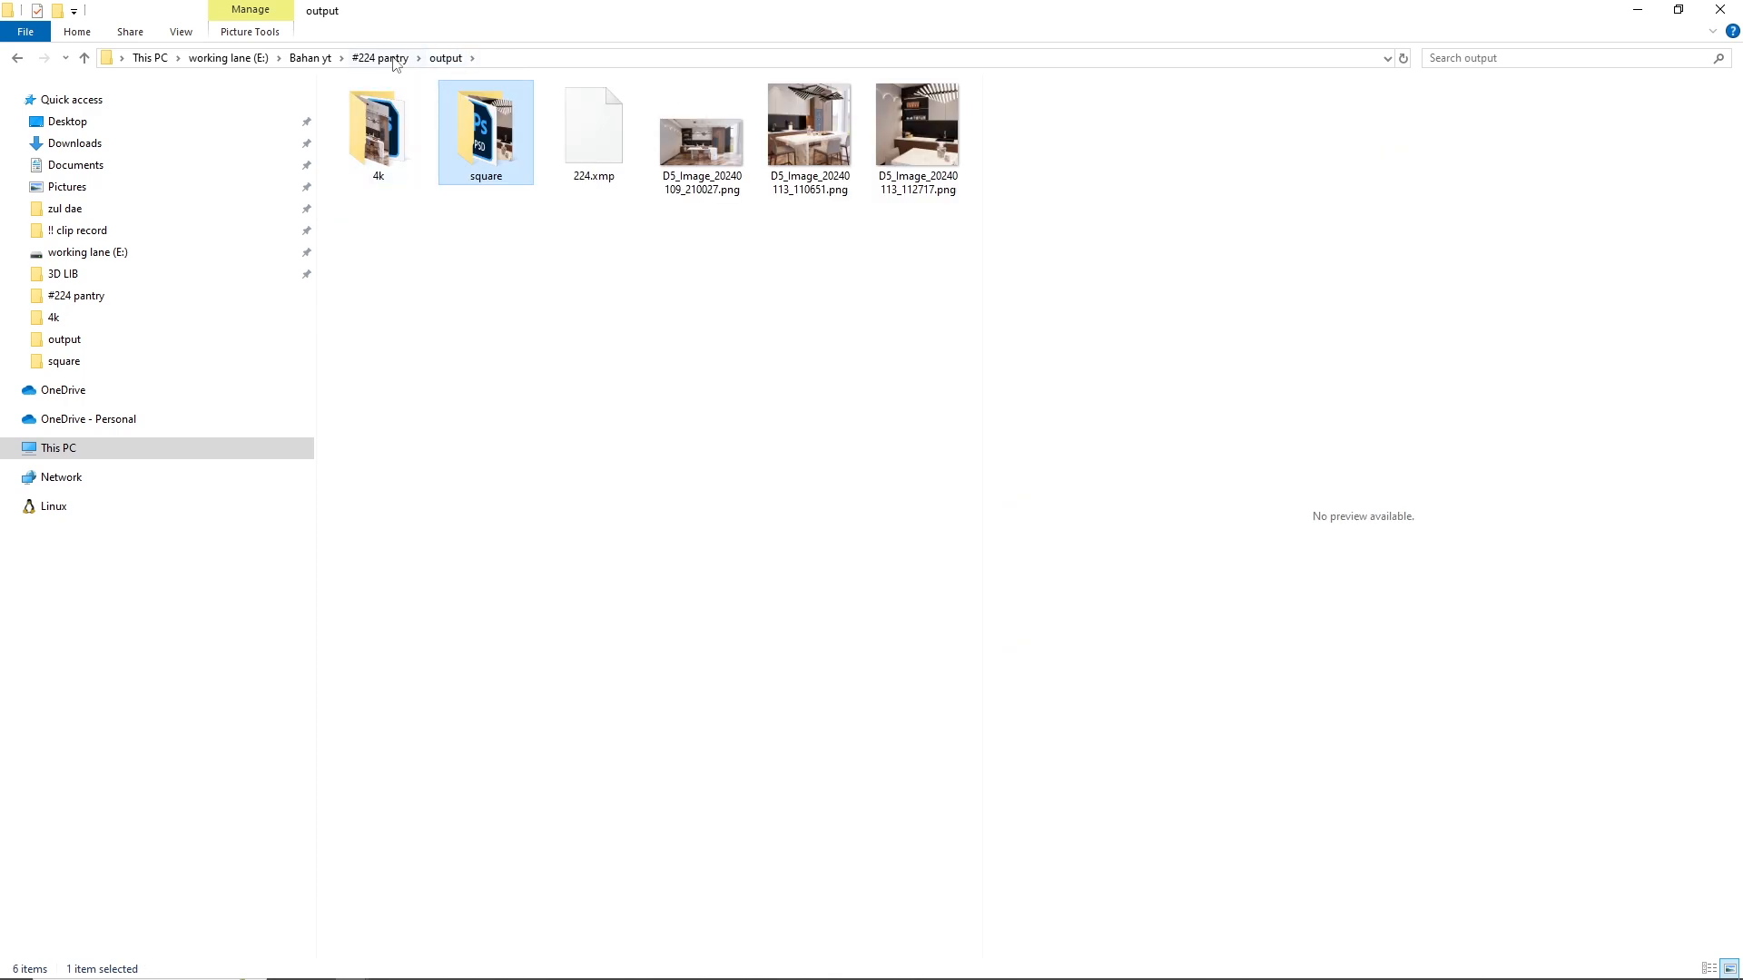
click(395, 59)
Step: Quit Photoshop without saving the changes to D5_Image_20240113_112957.psd
mouse_move(419, 977)
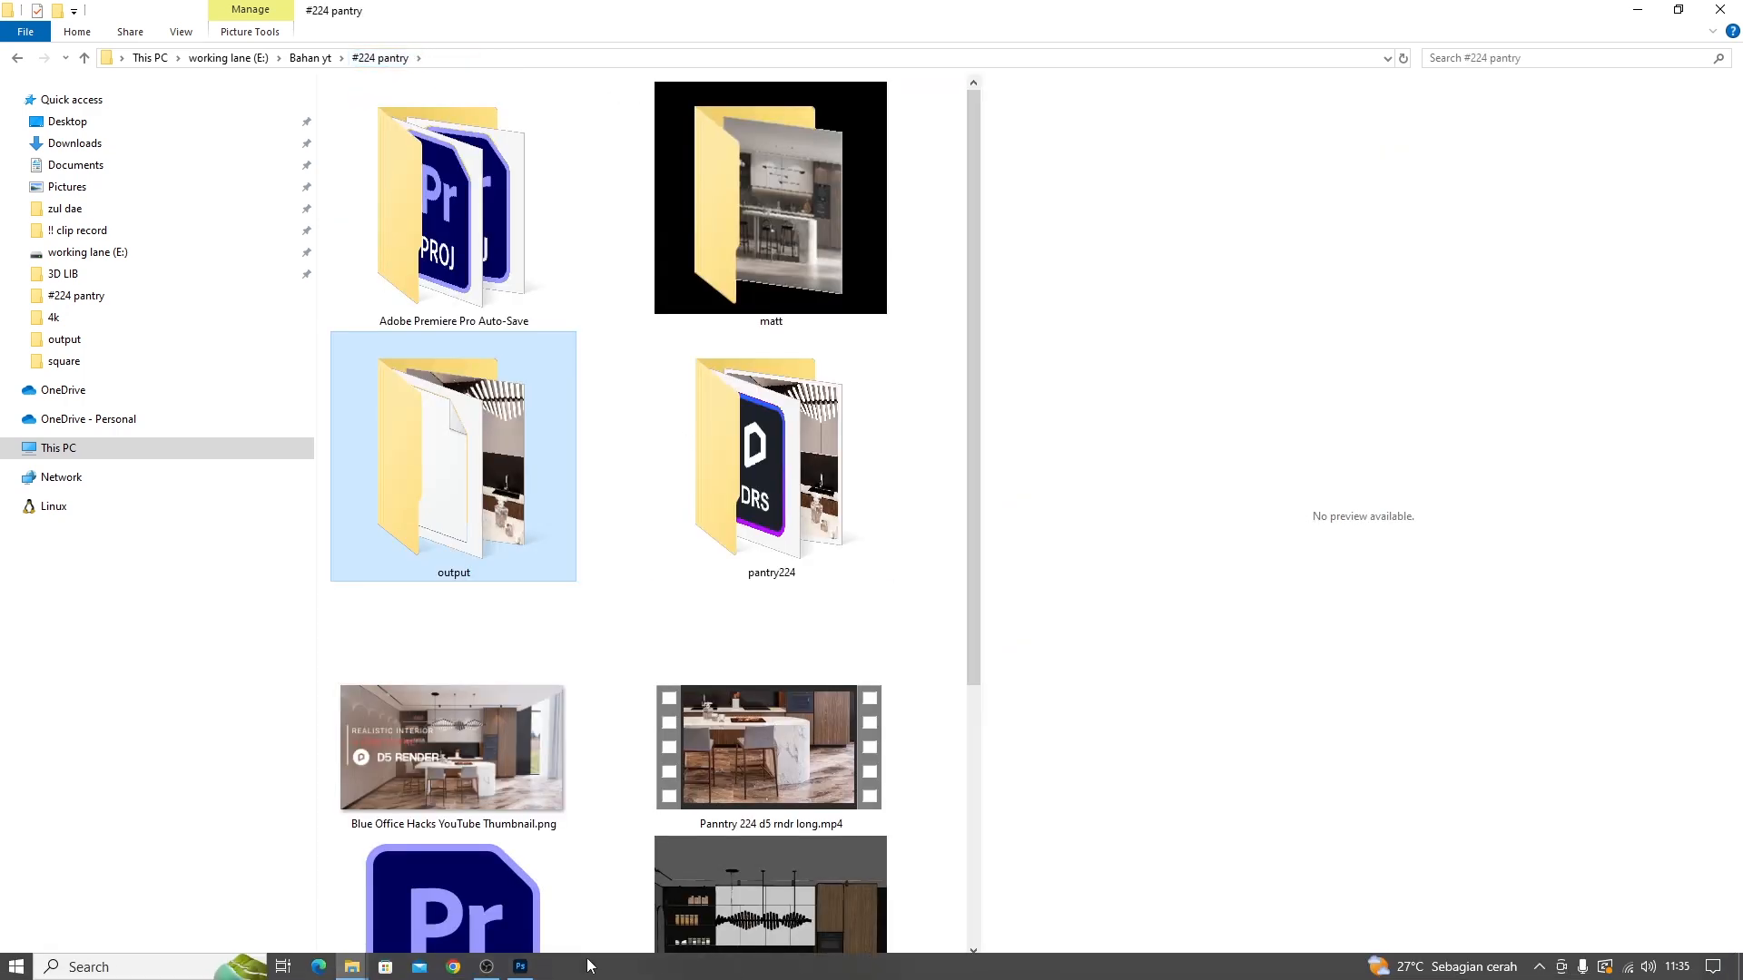
click(521, 967)
click(1718, 9)
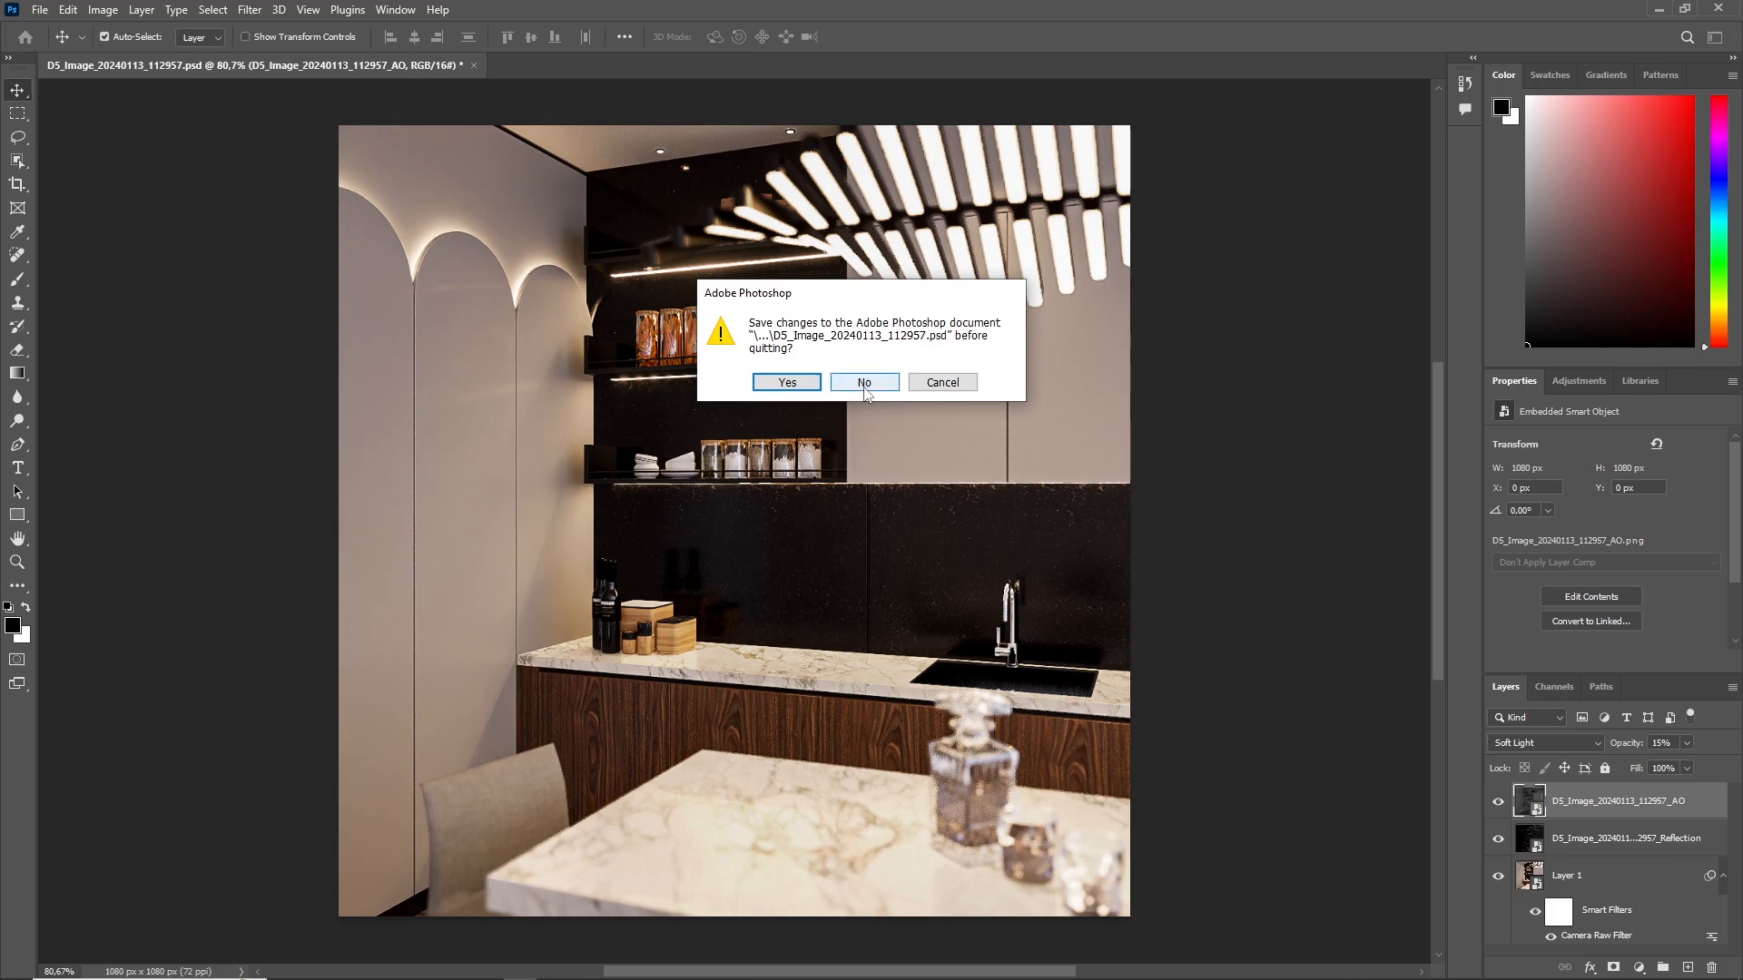
click(864, 385)
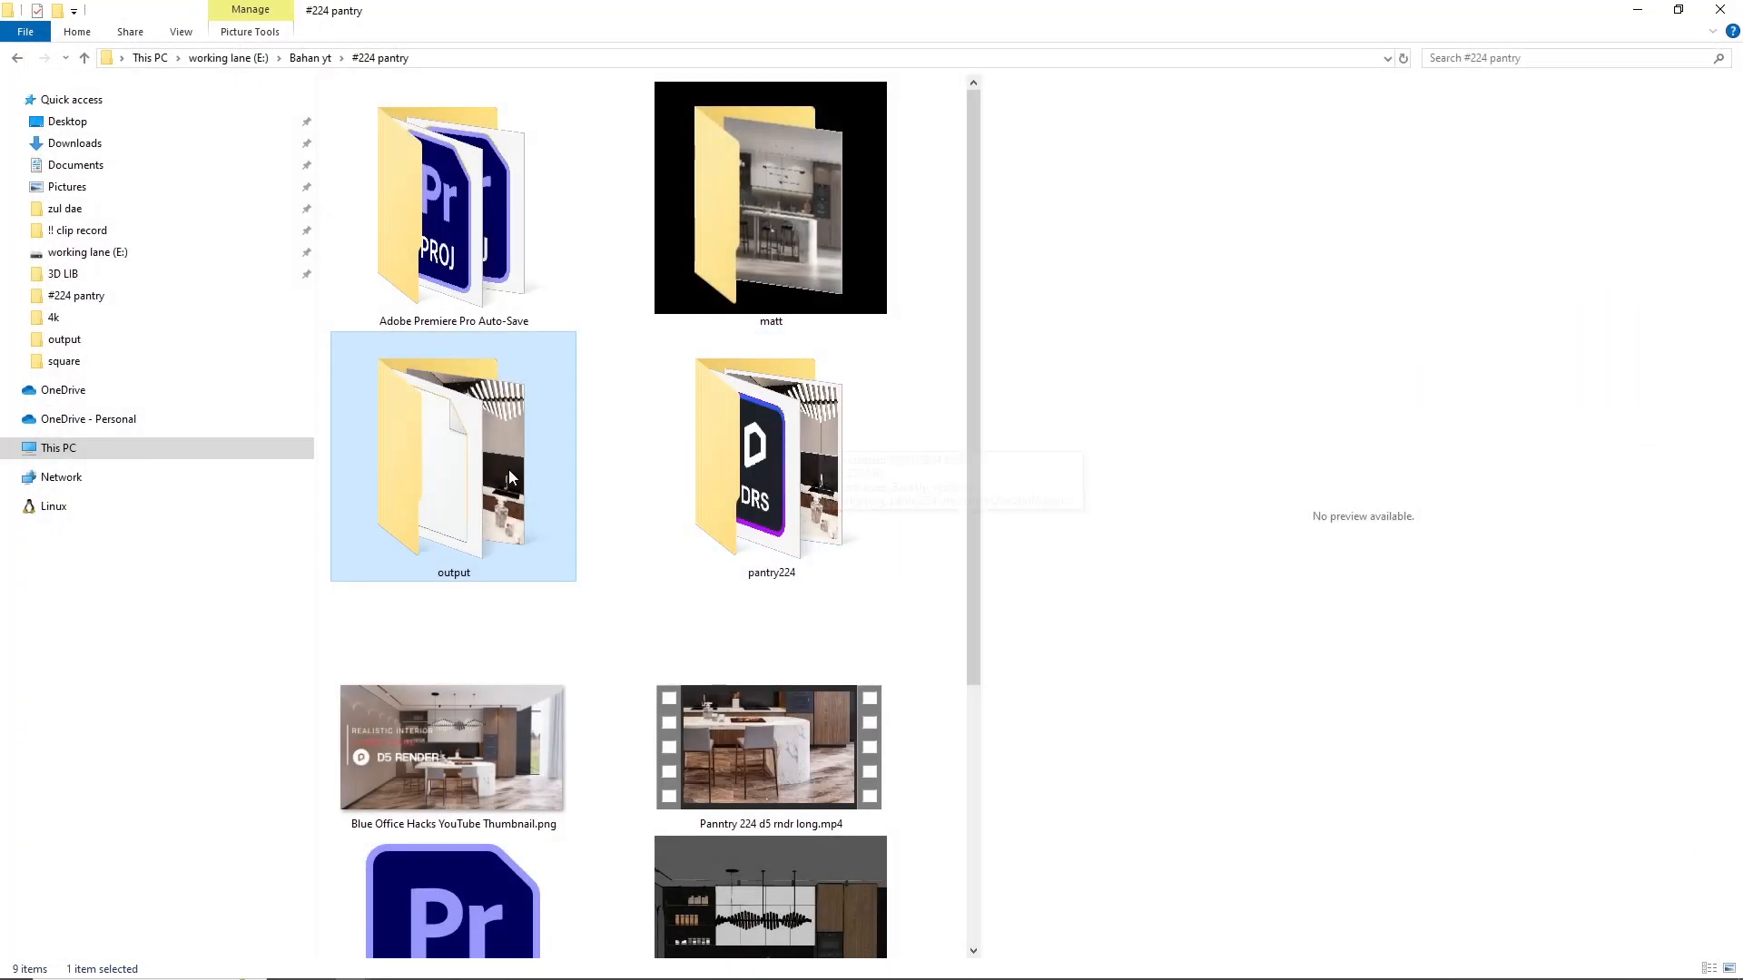
Step: Open the D5 Render project from the pantry224 folder and switch to Scene 2
double_click(840, 451)
double_click(422, 195)
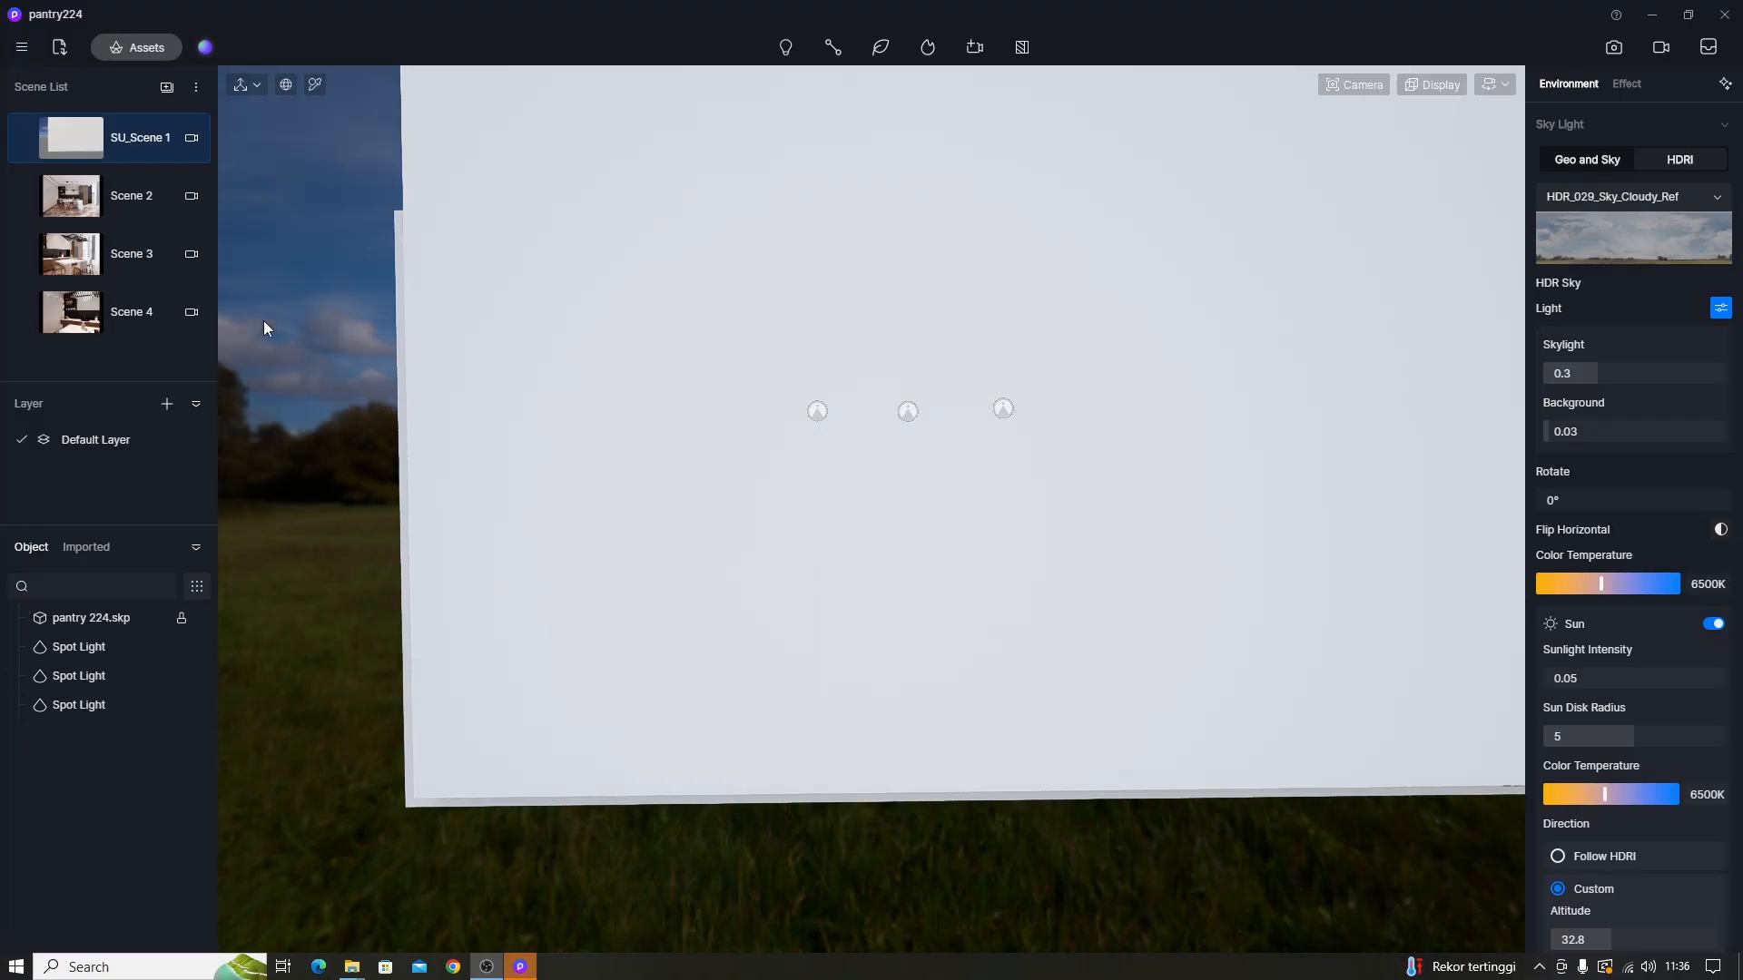
click(82, 207)
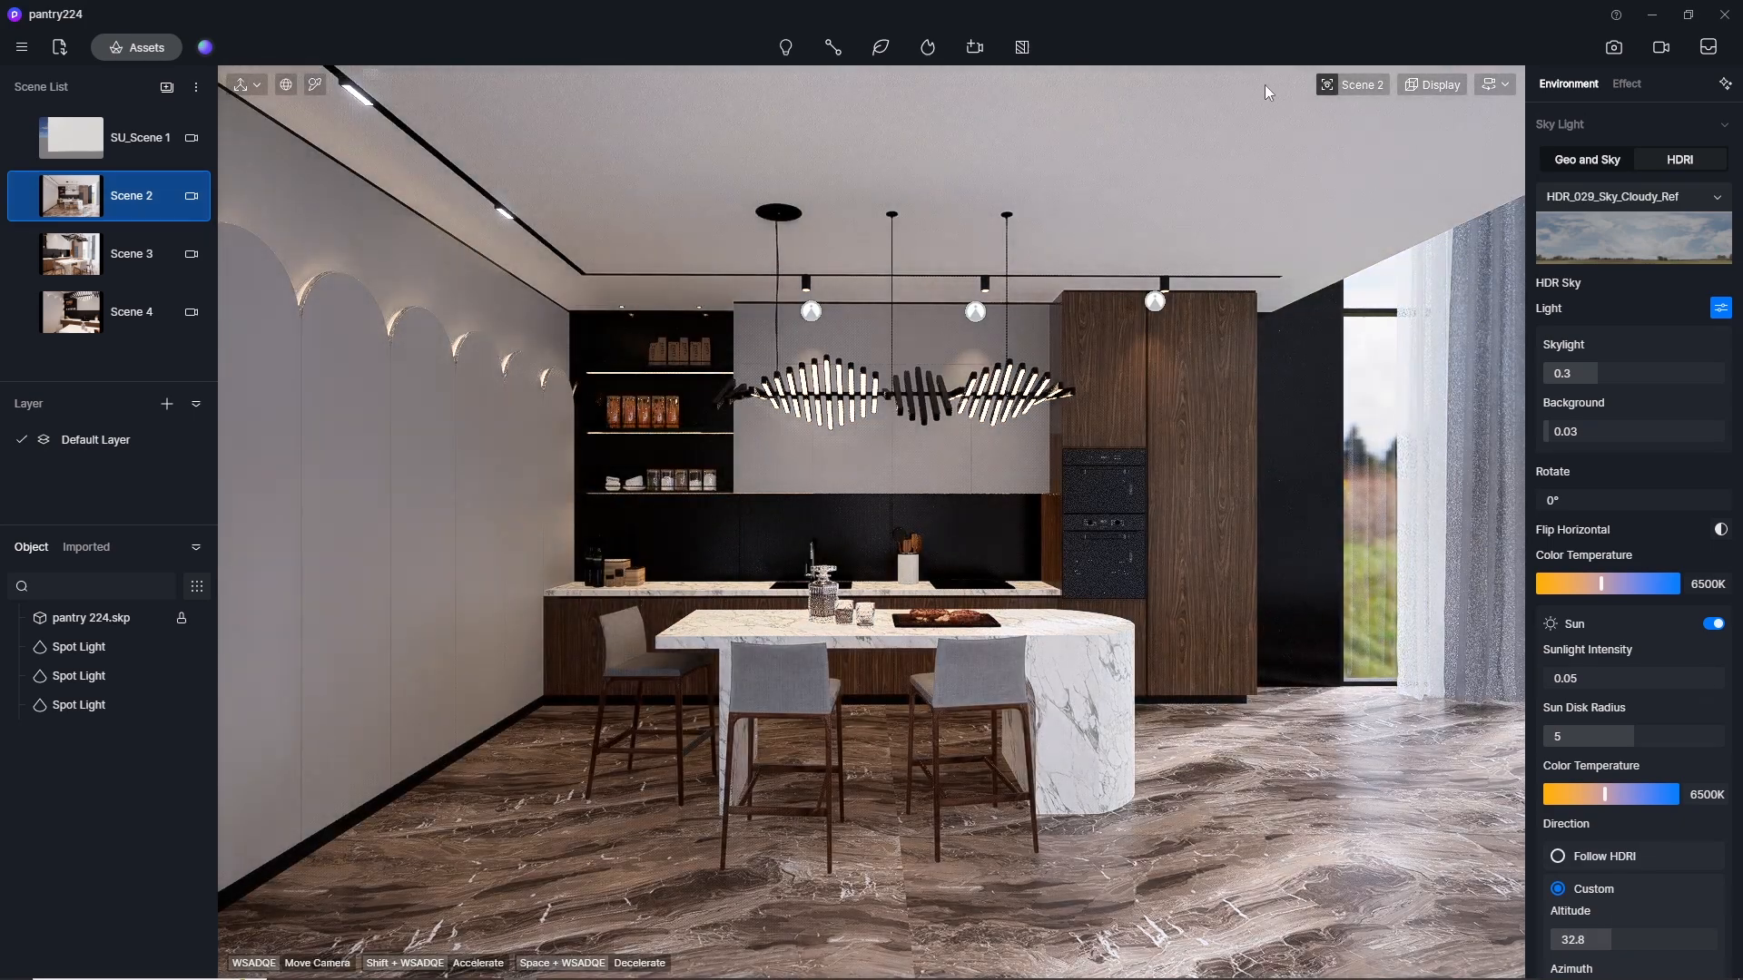
Step: Set up an image render with a 1:1 aspect ratio and shift the camera slightly right to frame the kitchen island within the square
click(1610, 51)
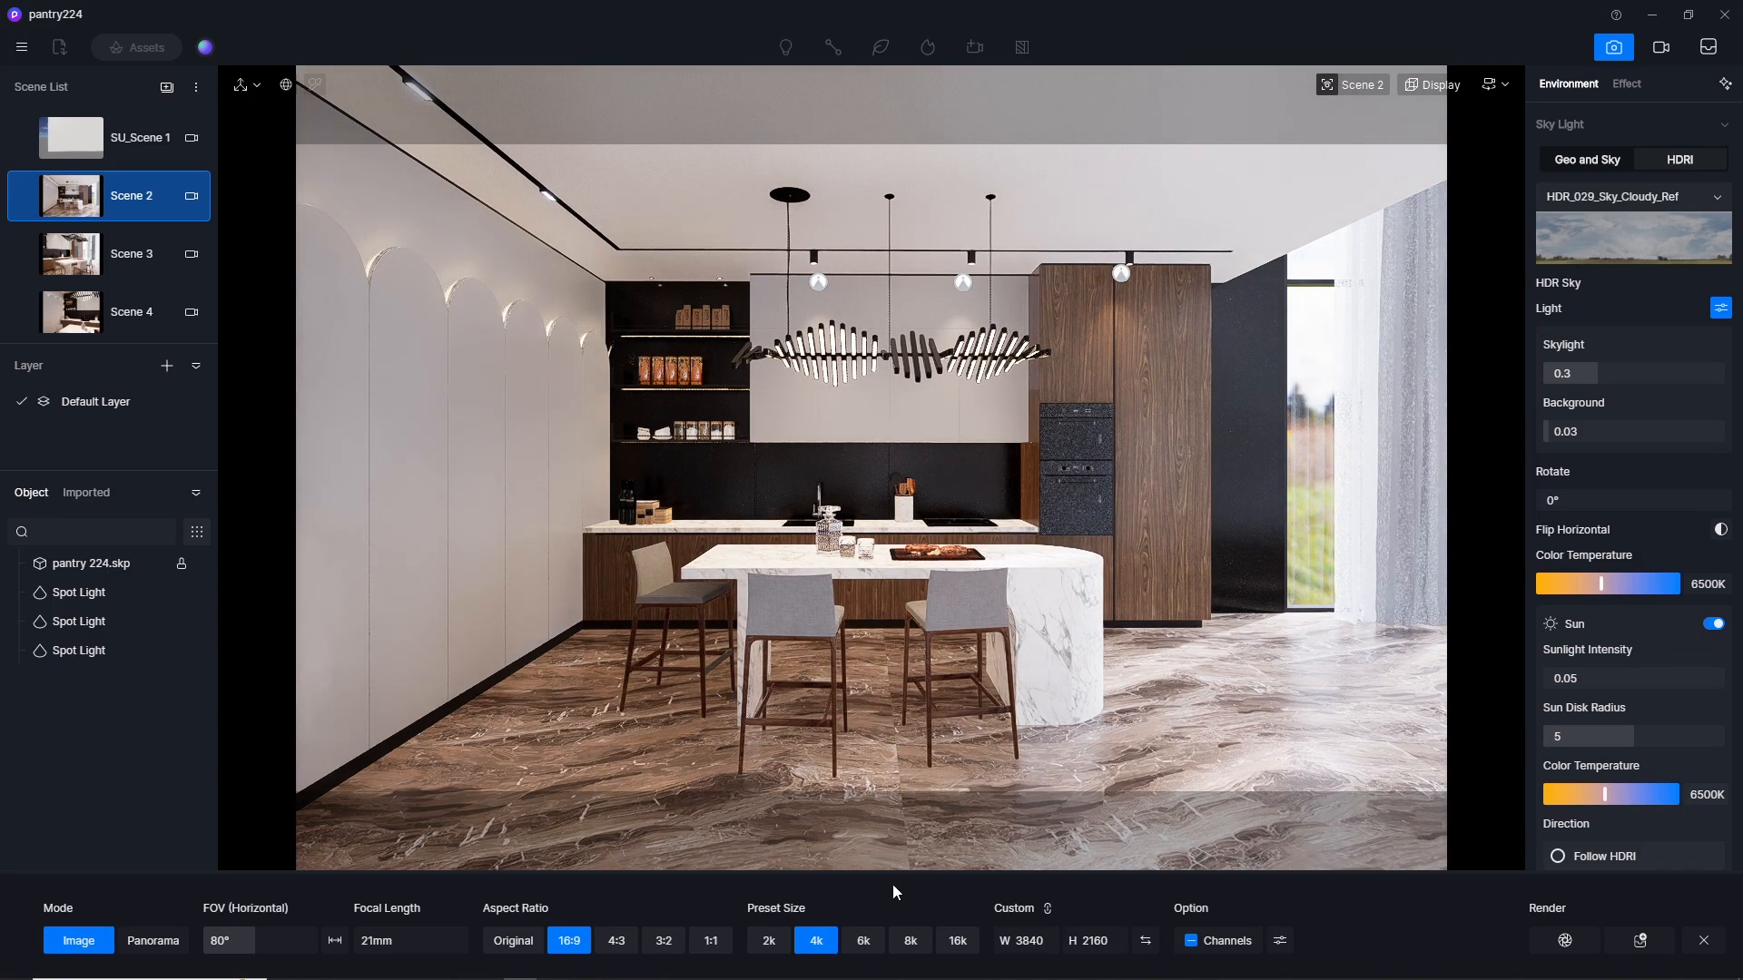
click(713, 941)
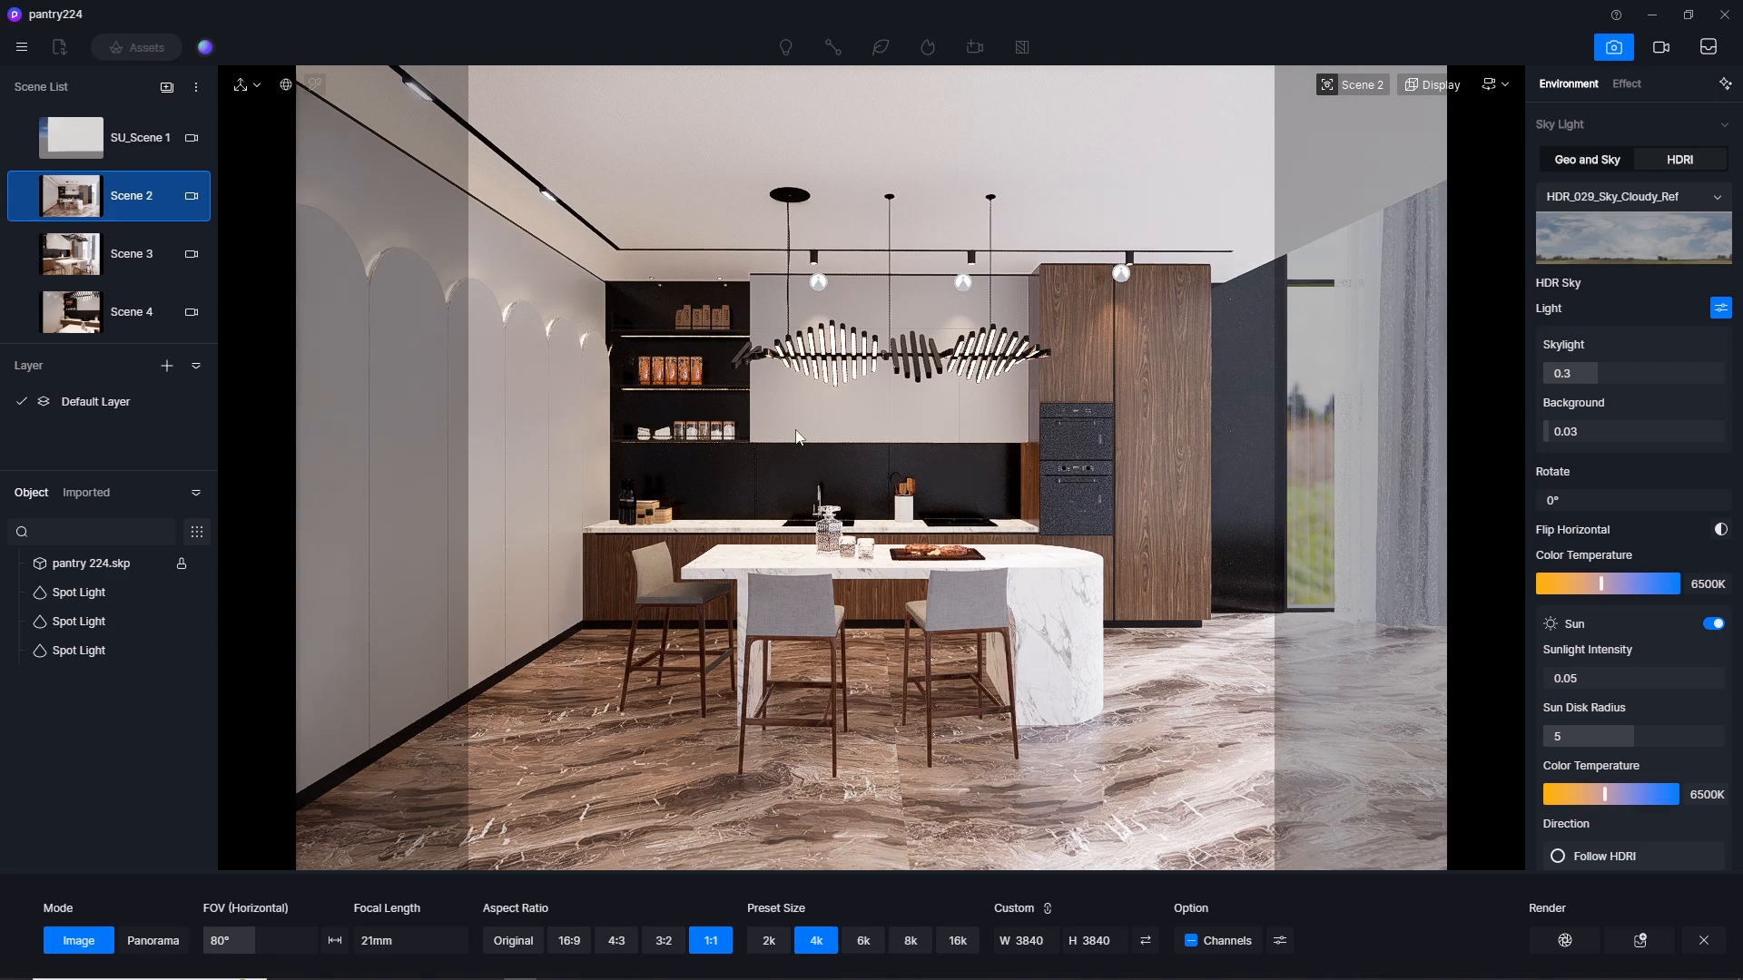
key(d)
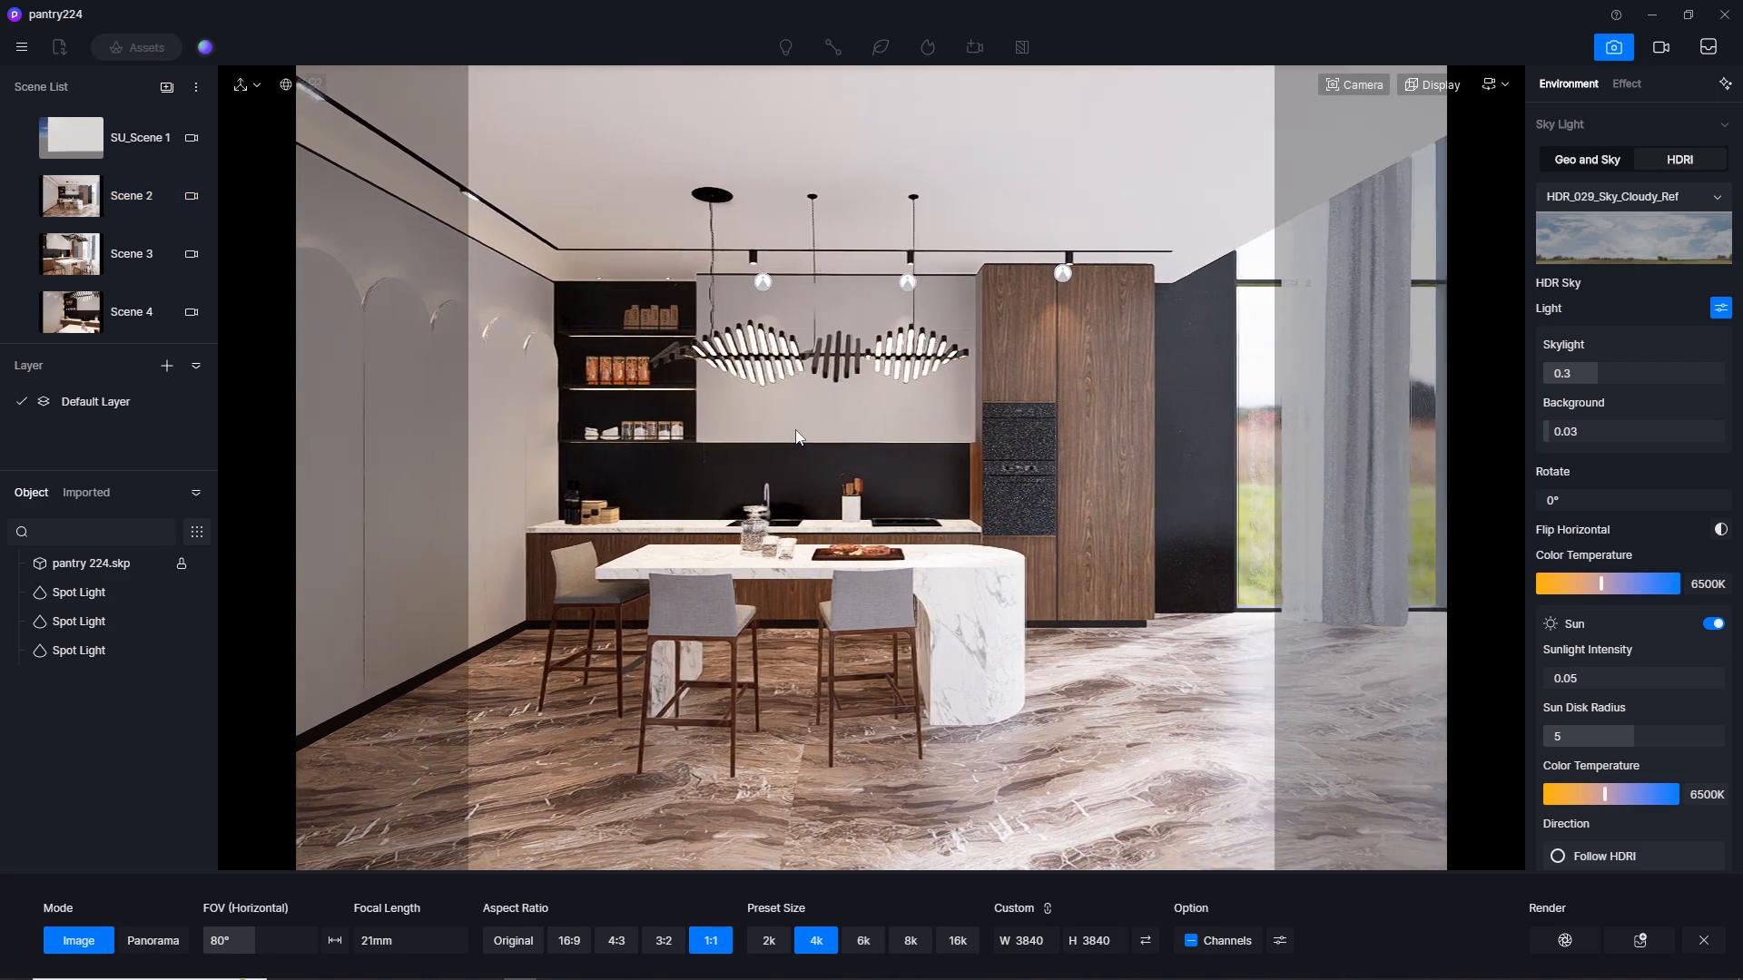
key(d)
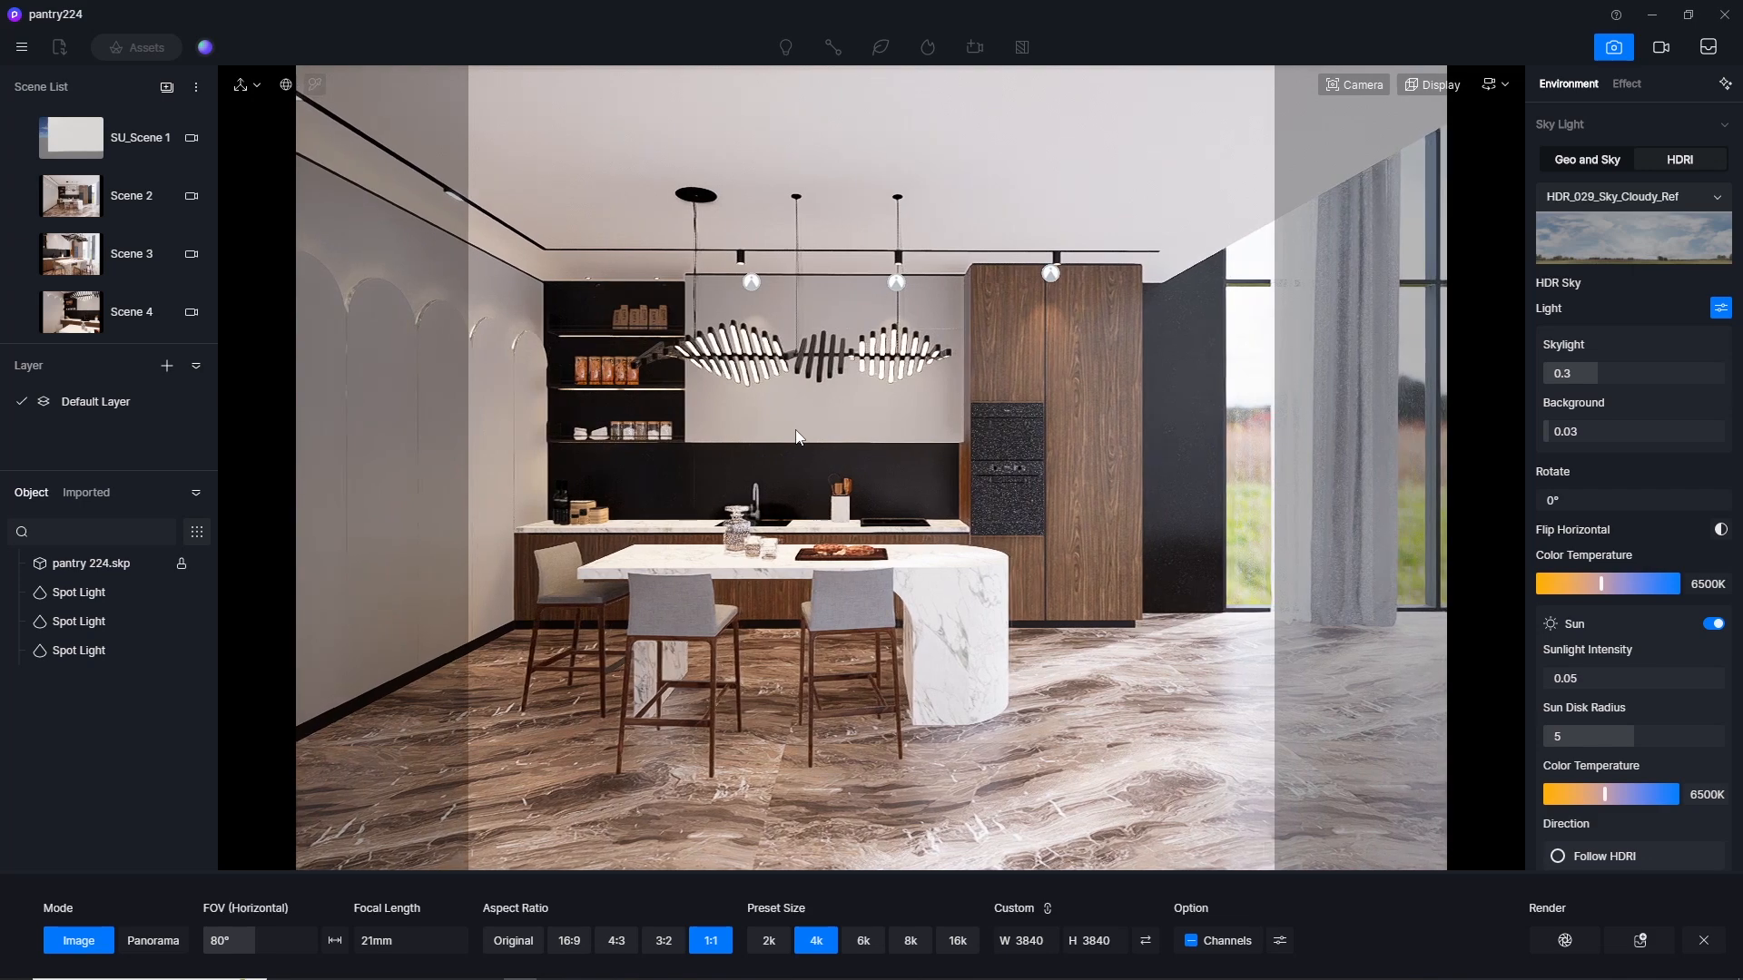
key(a)
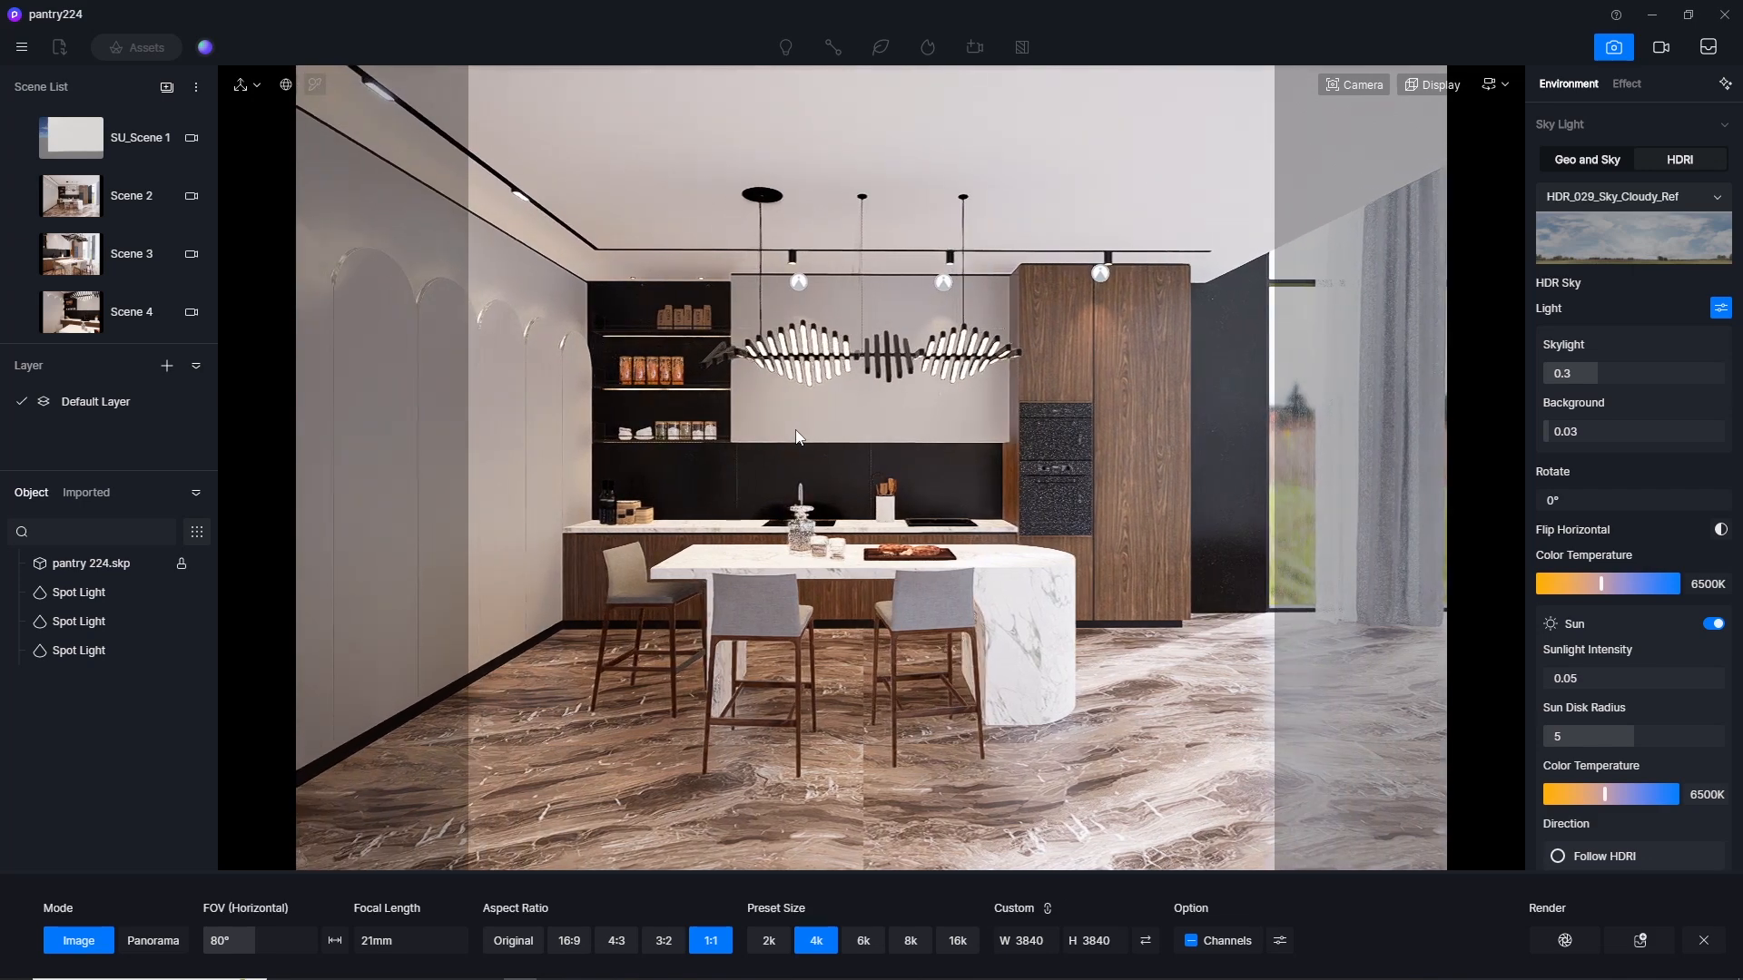
key(d)
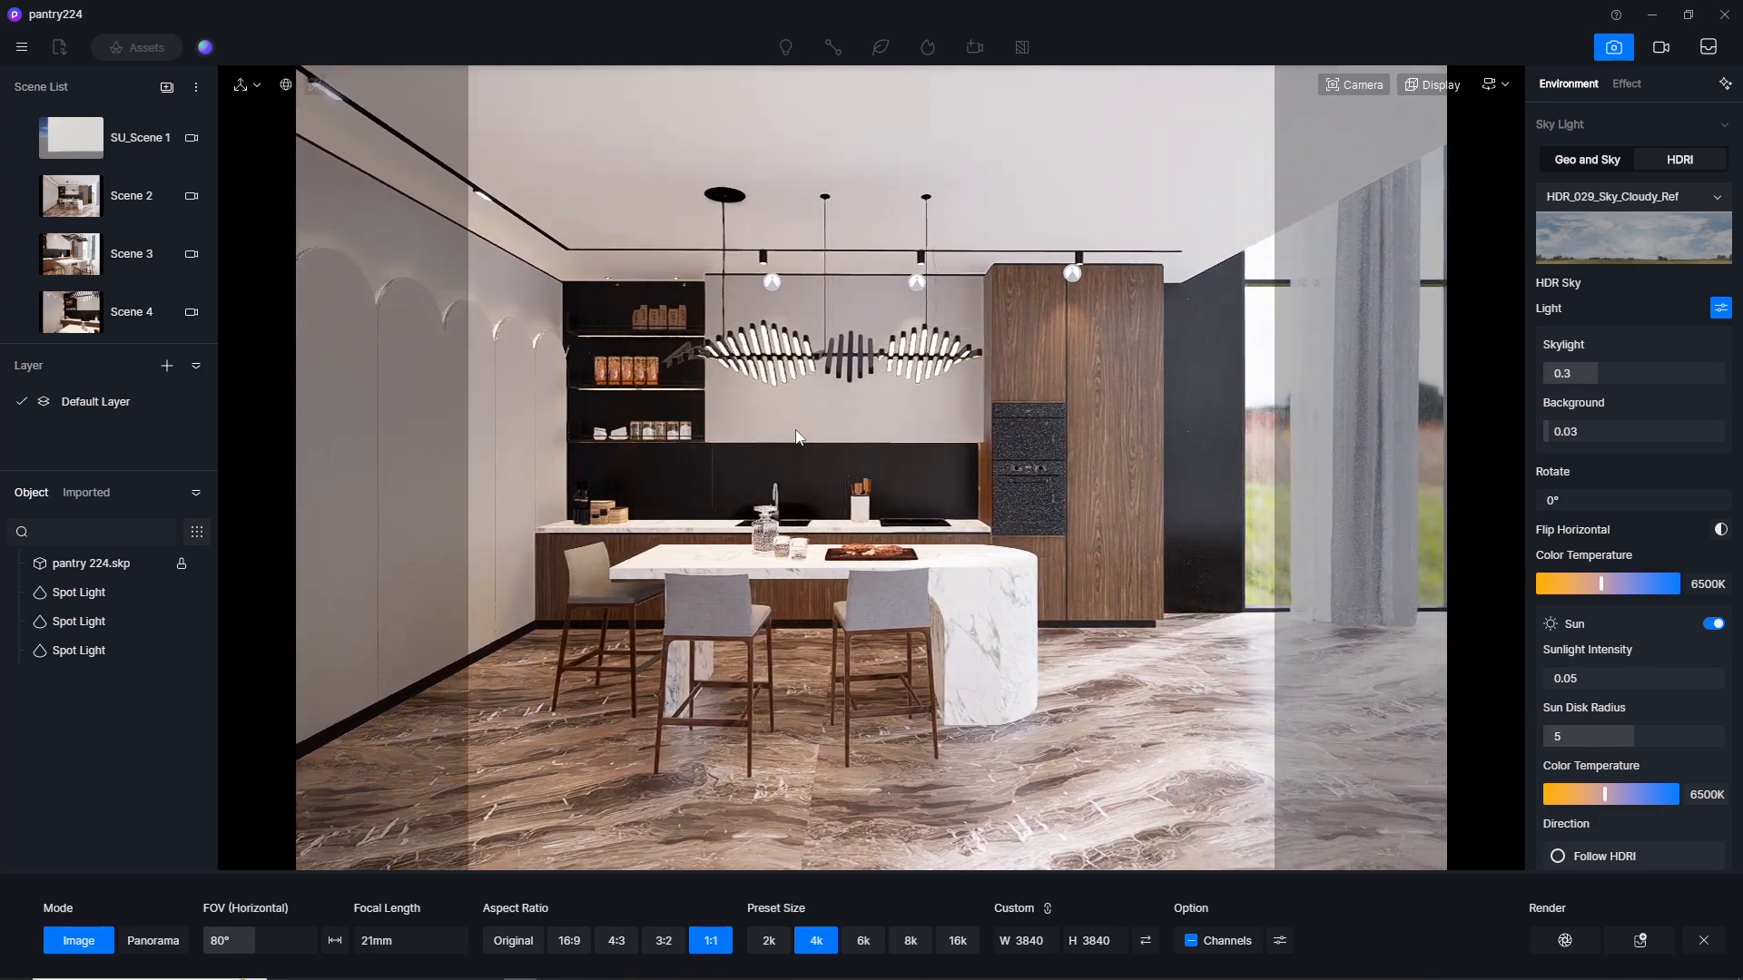
key(a)
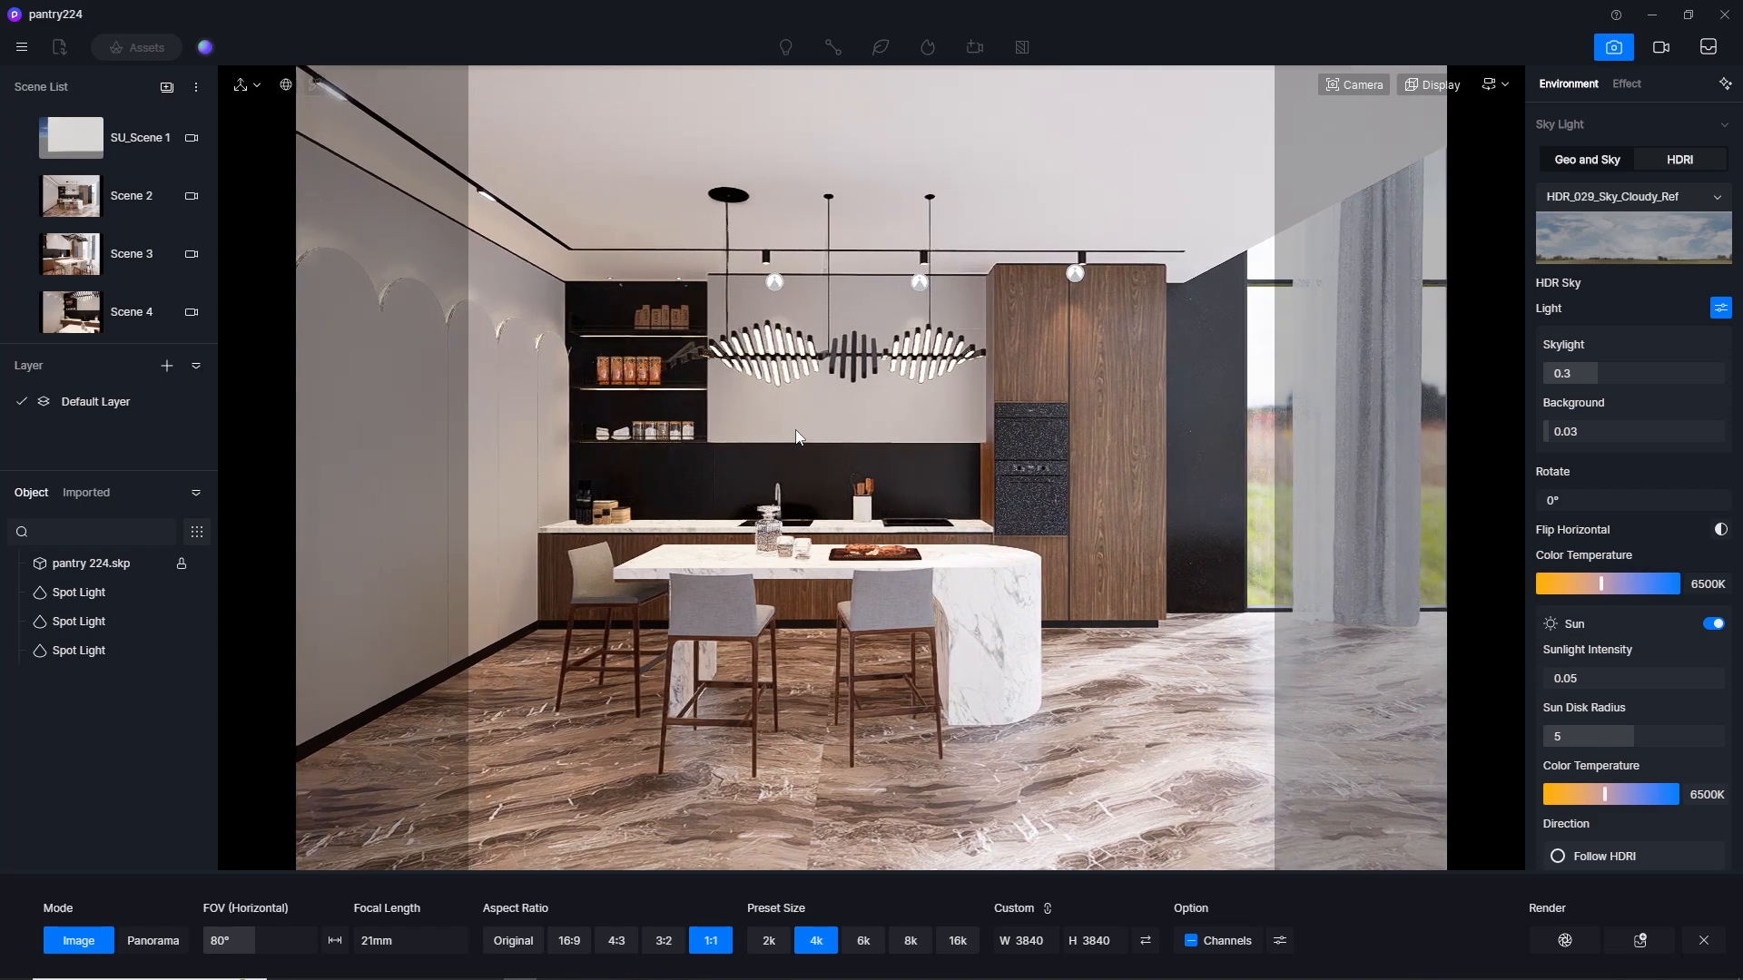
key(d)
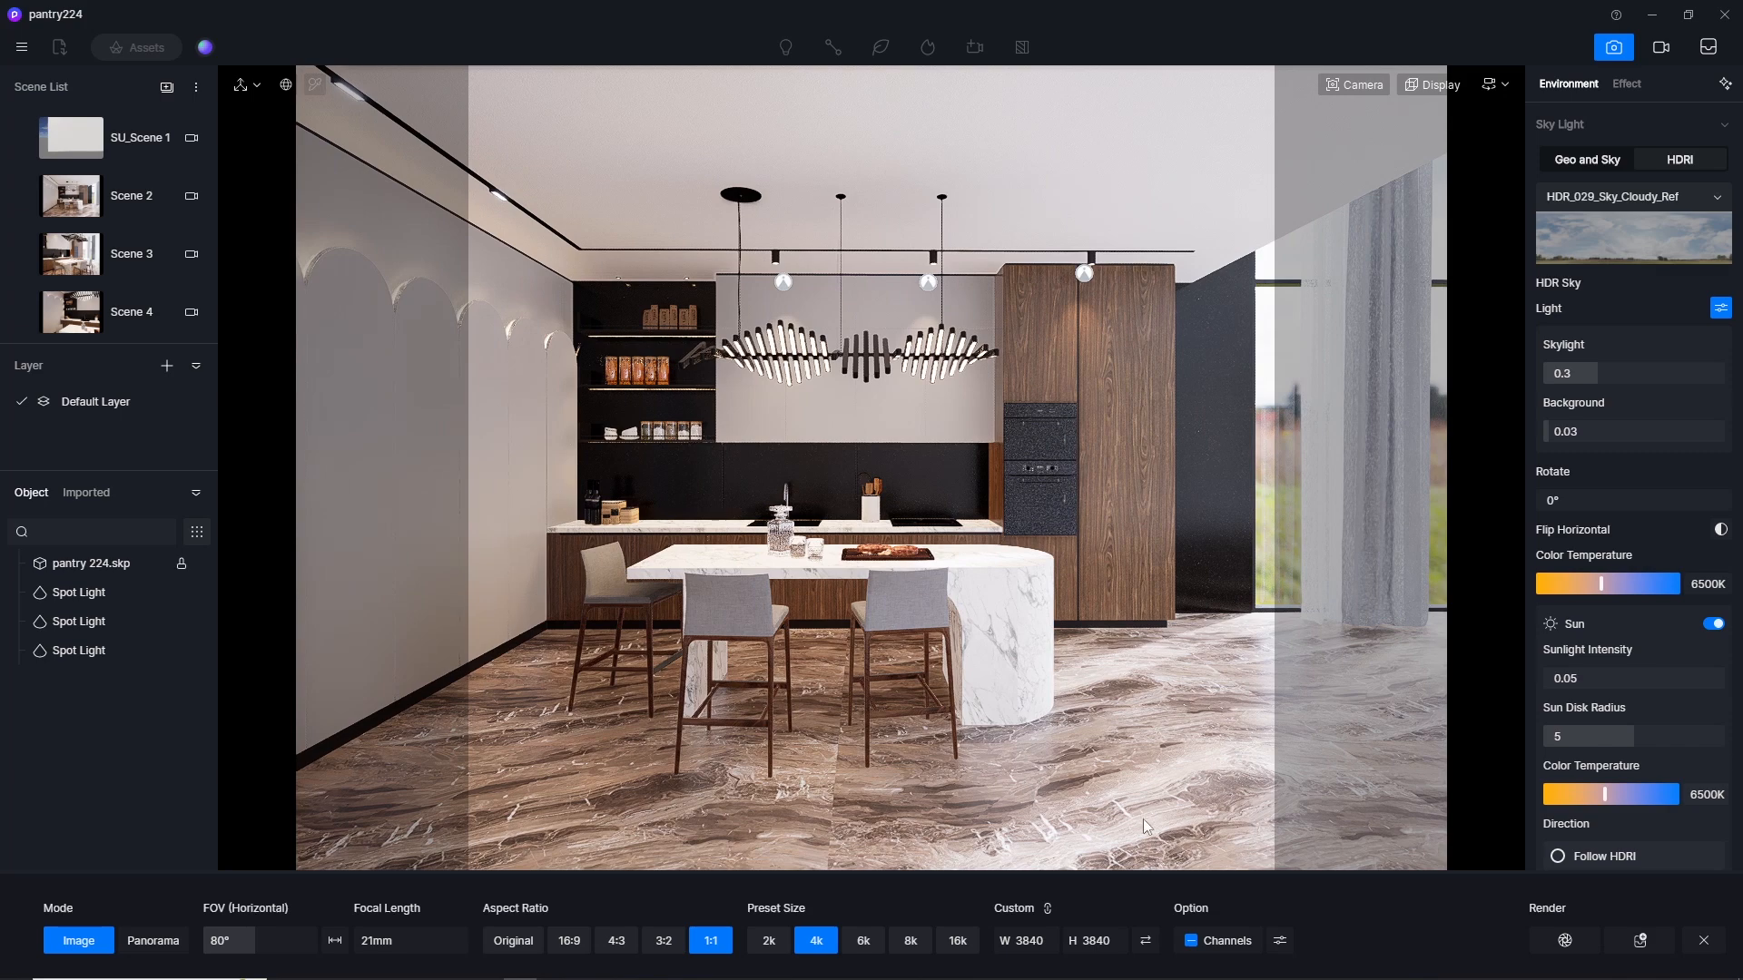
Step: Set the output size to 1080 x 1080 and render the view as D5_Image_20240113_113713.png into the square folder
double_click(1031, 940)
text(1080)
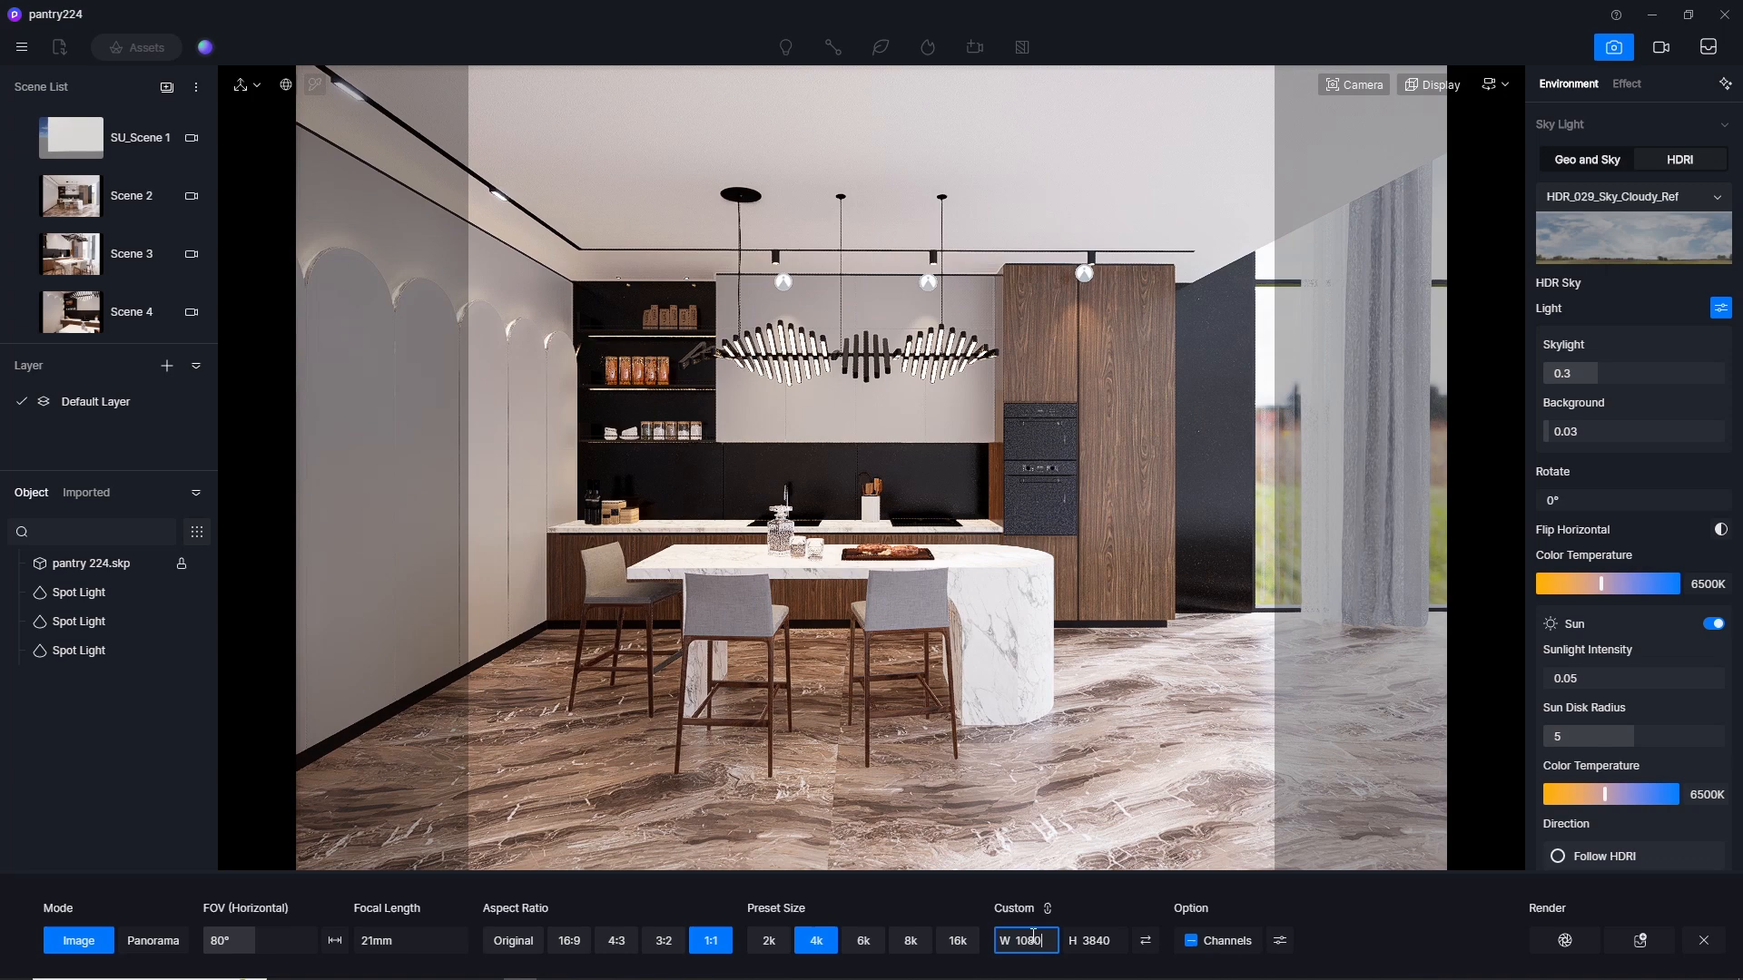
key(Return)
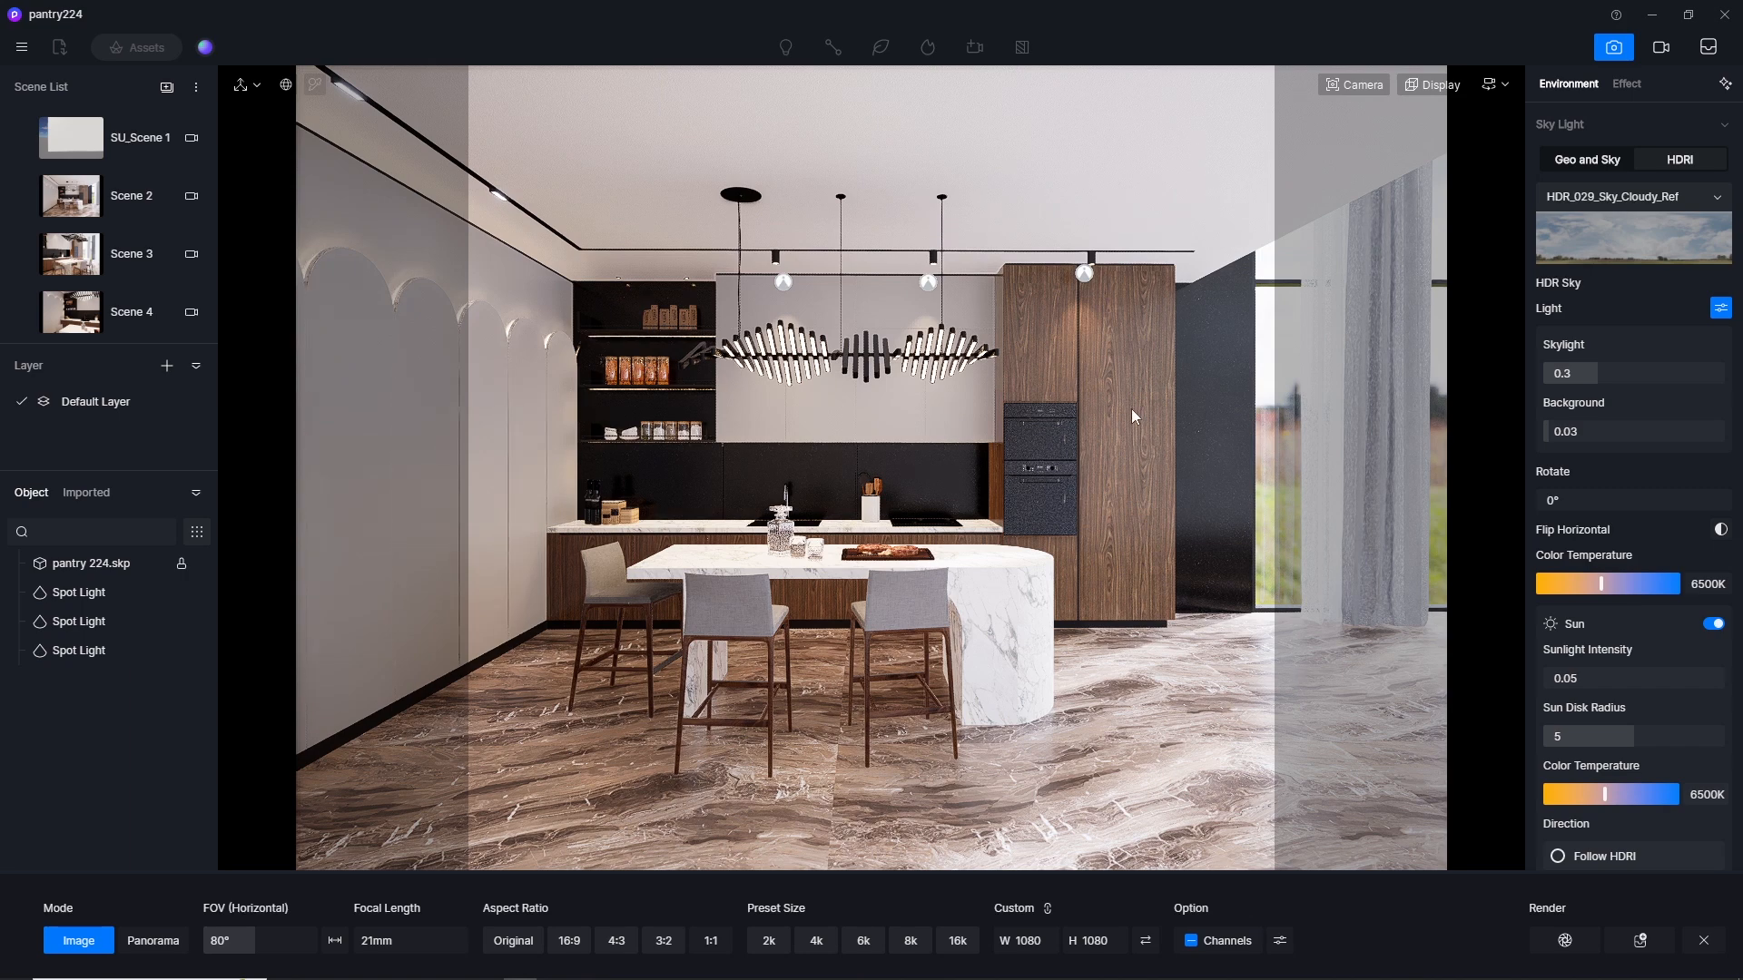
click(1564, 941)
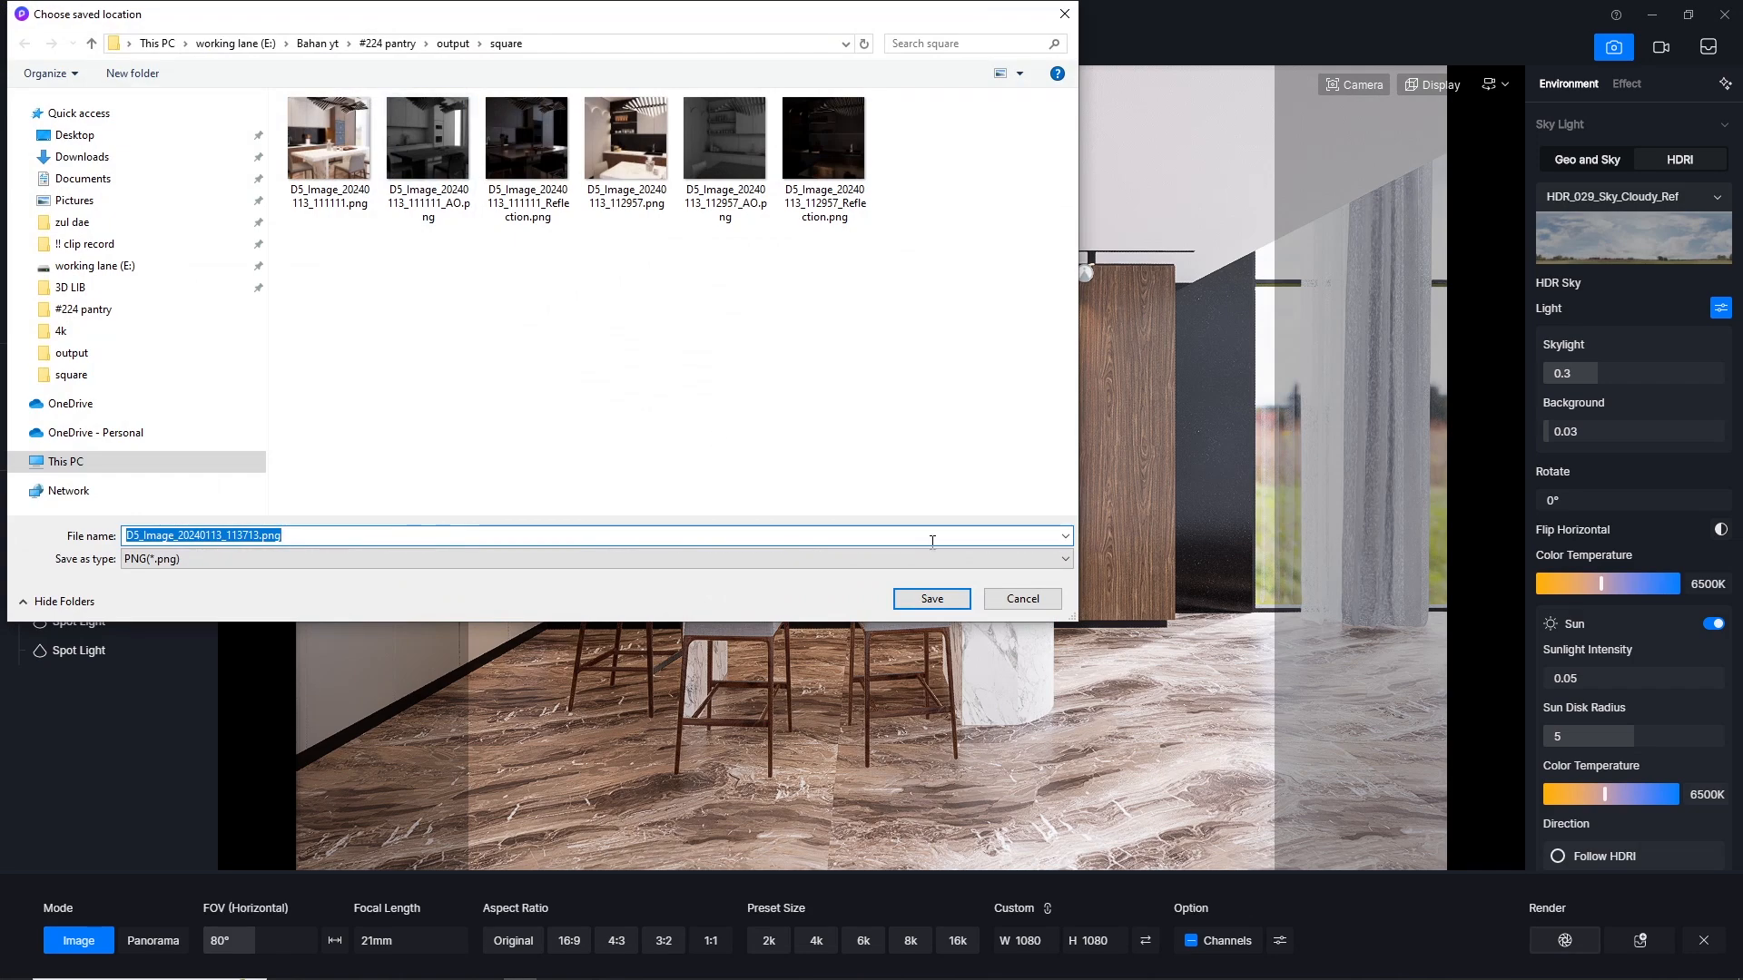
click(941, 603)
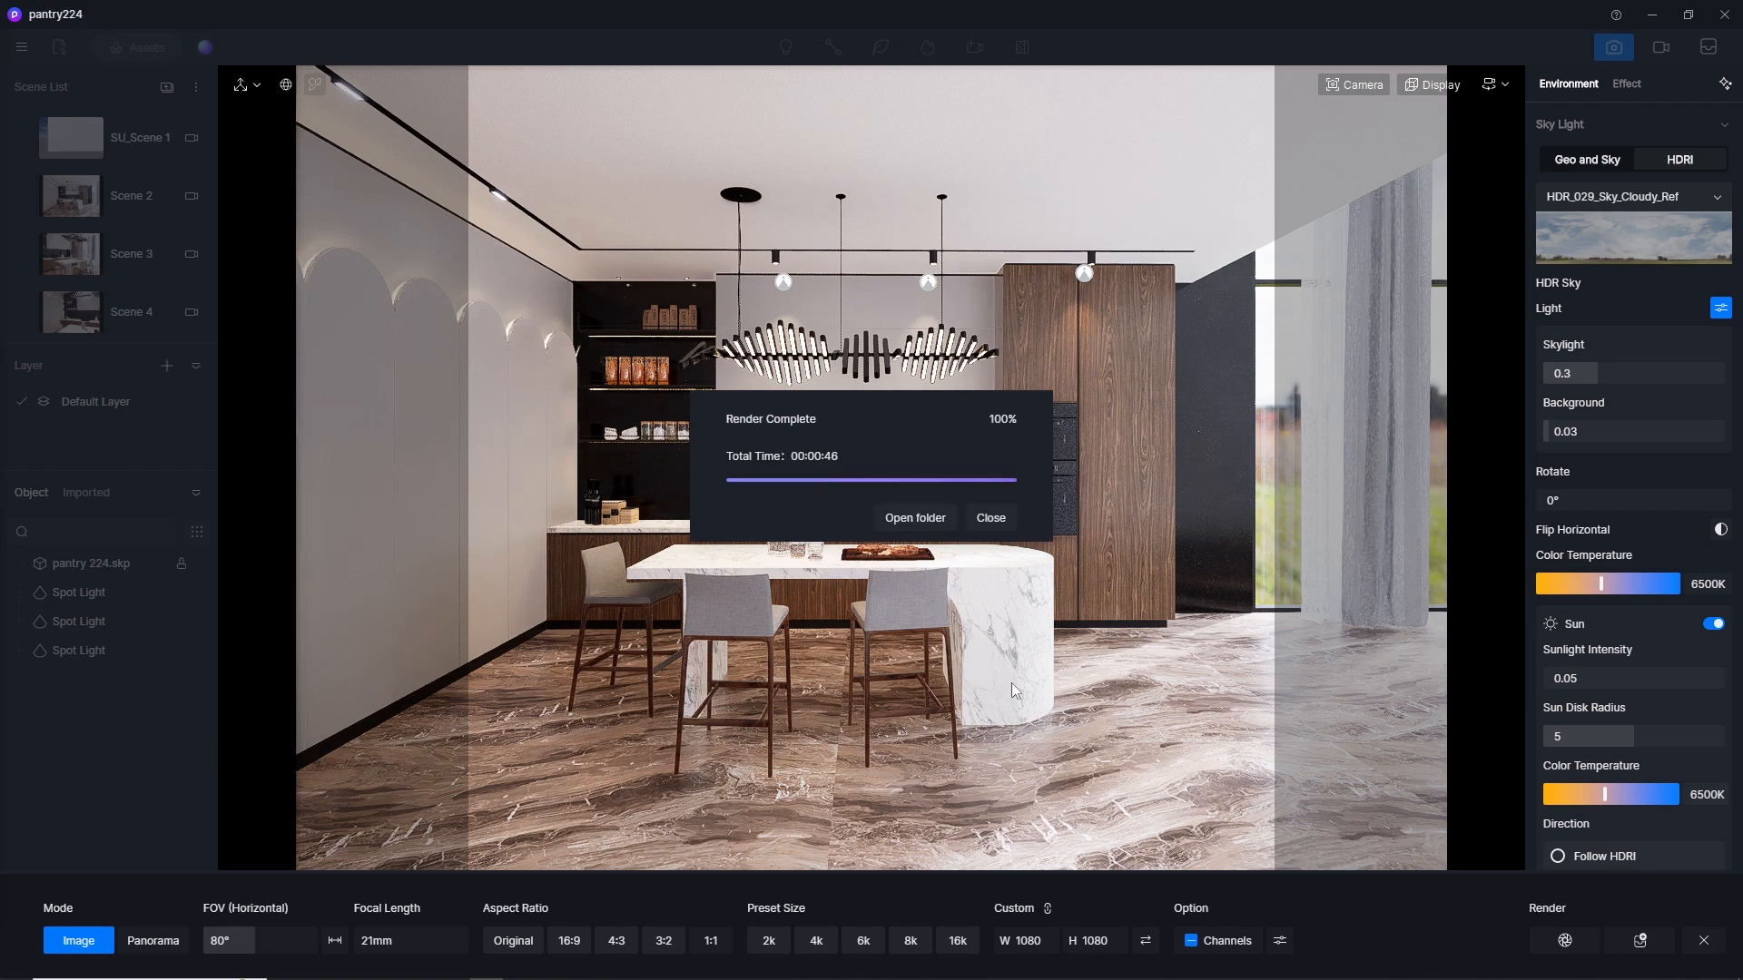
click(993, 517)
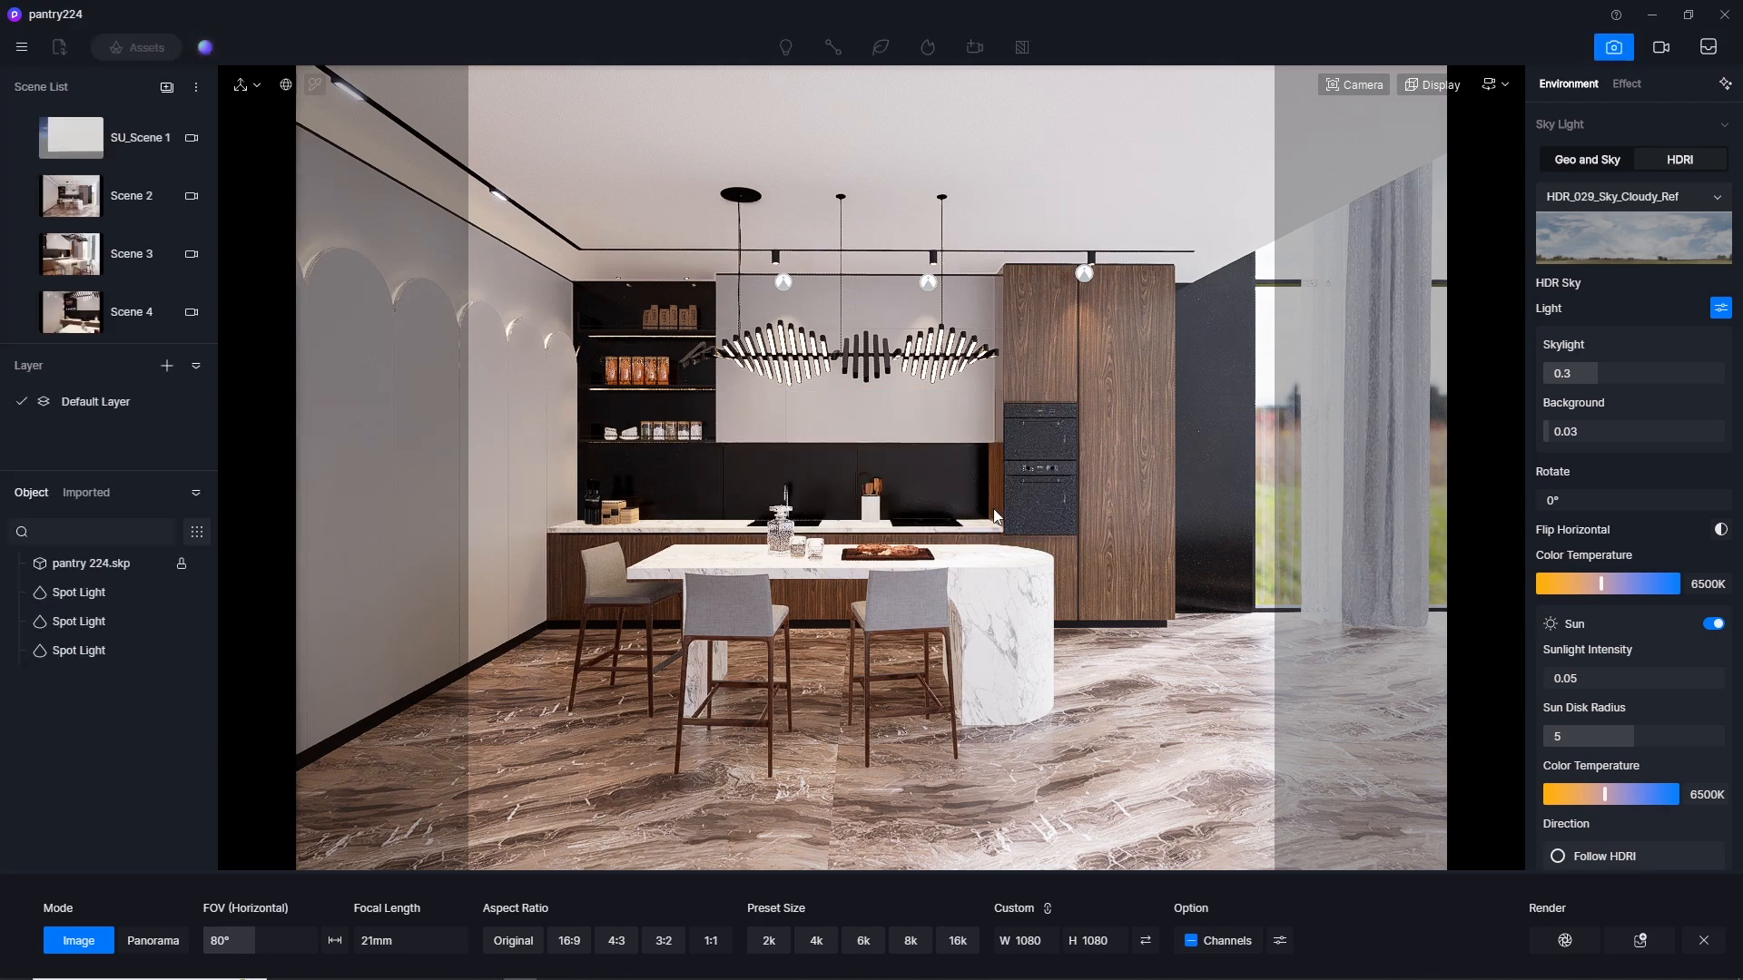
Step: Save the pantry224 project
click(23, 46)
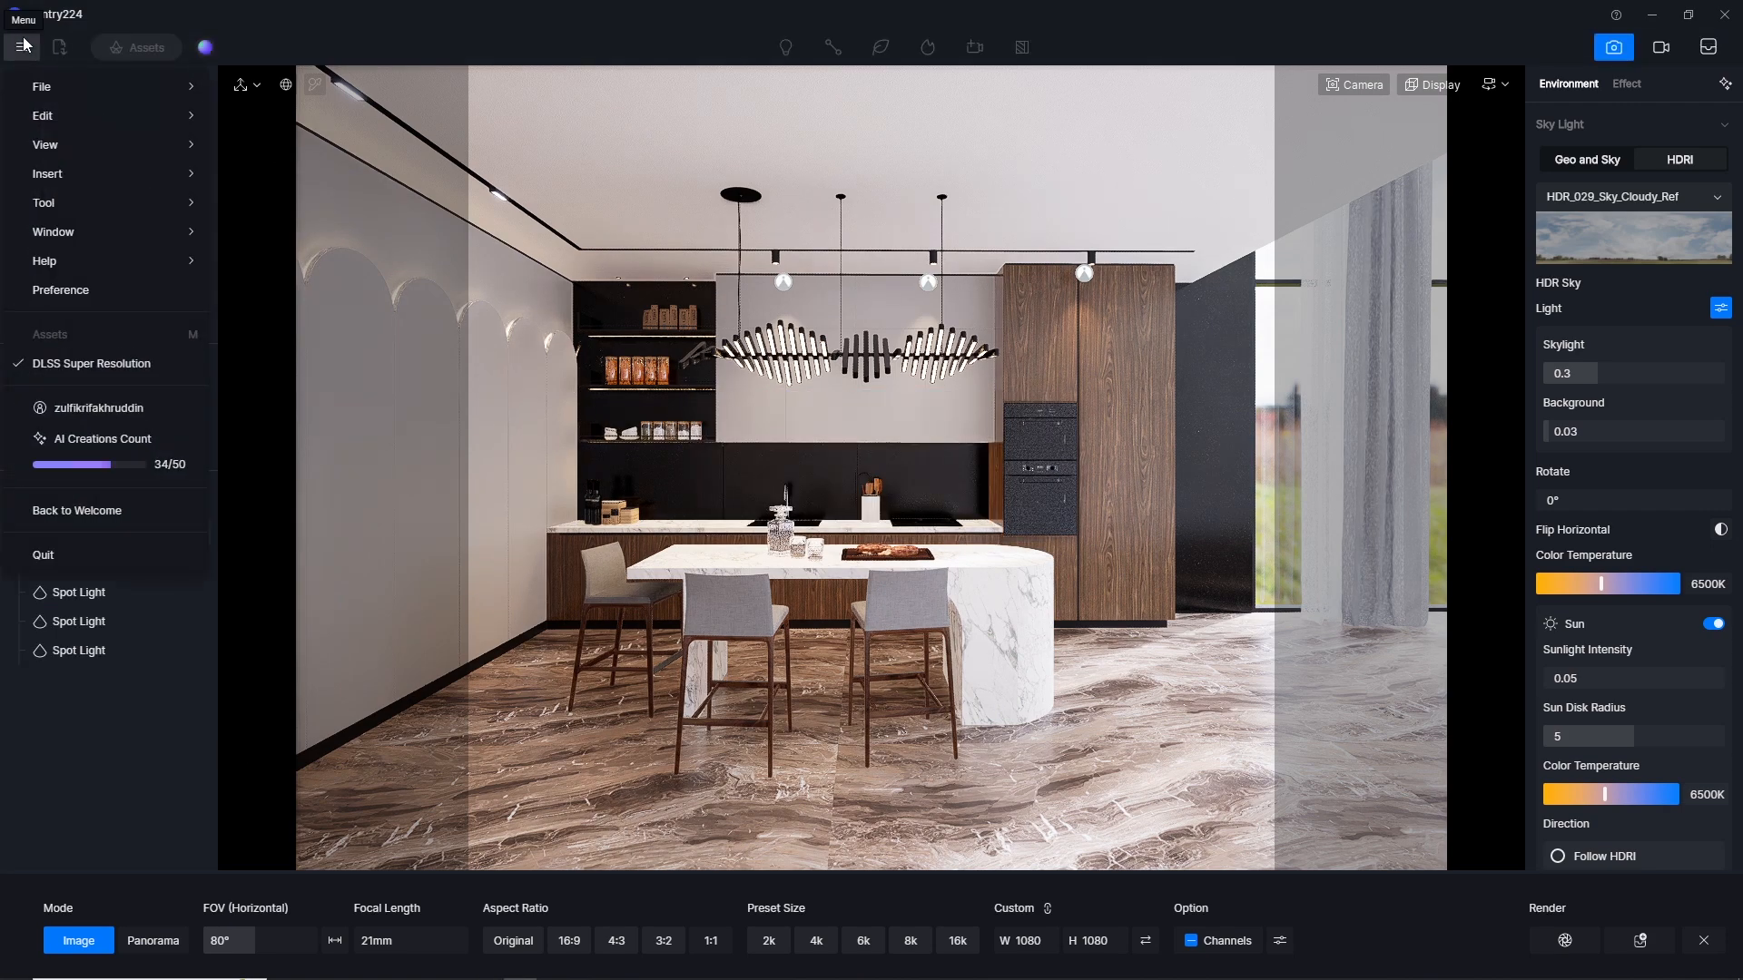
click(22, 46)
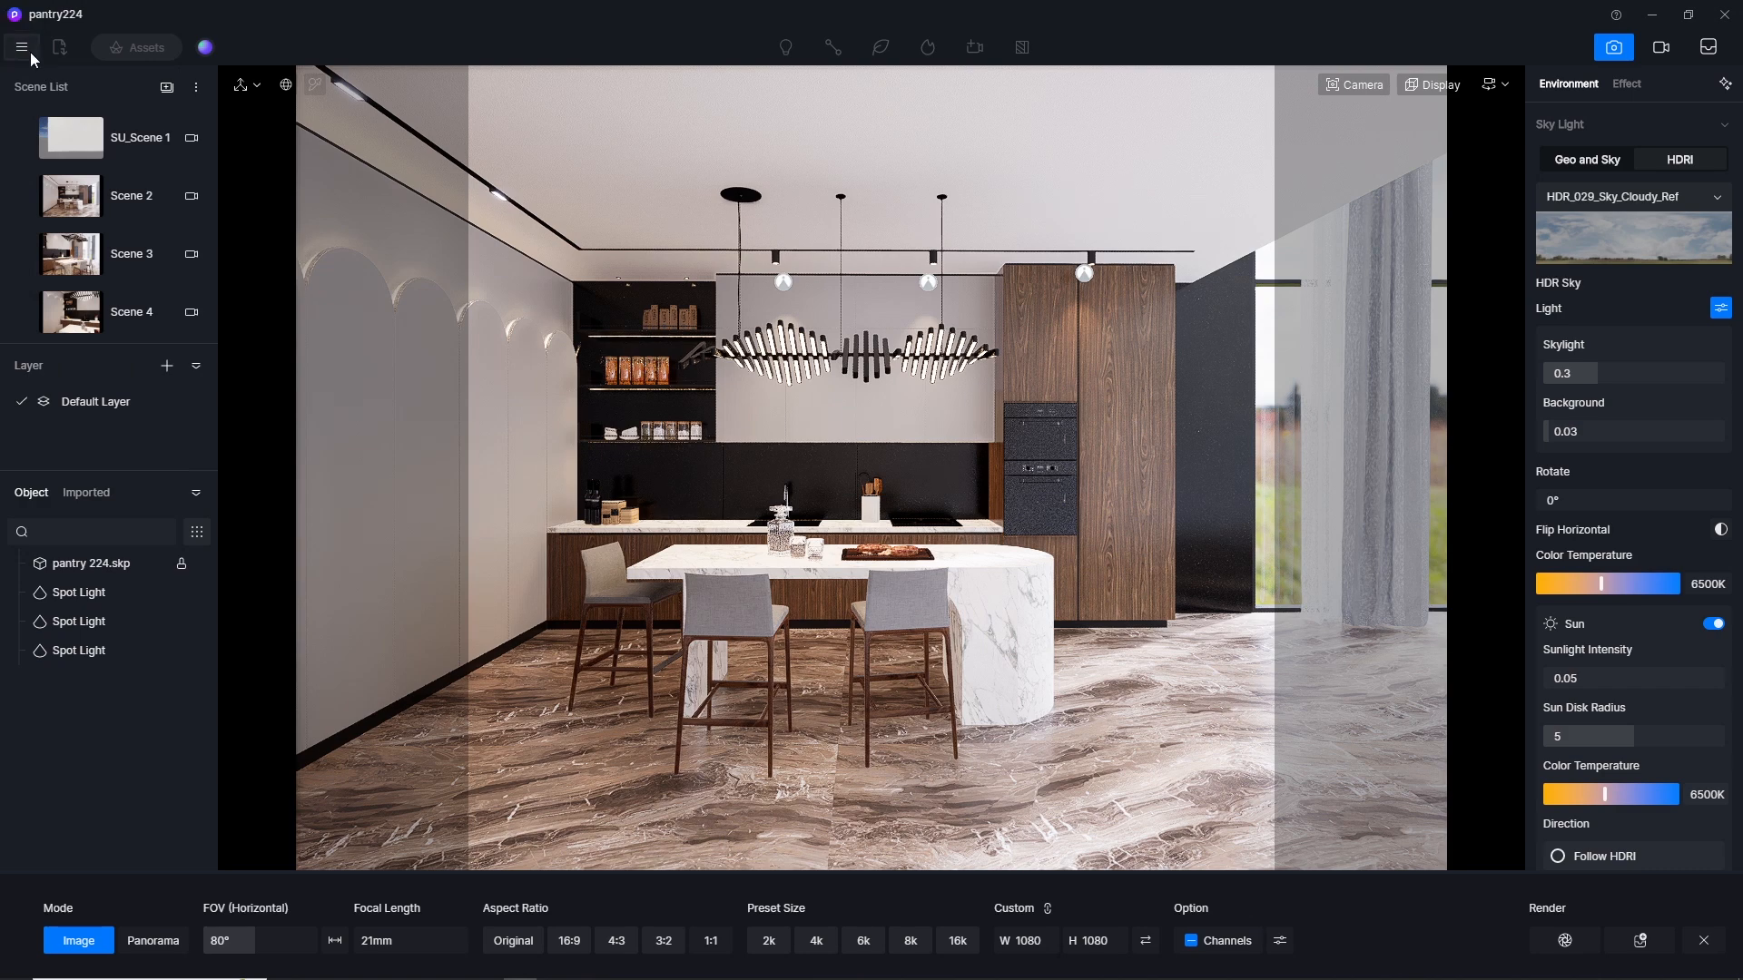
click(21, 47)
mouse_move(62, 91)
click(325, 195)
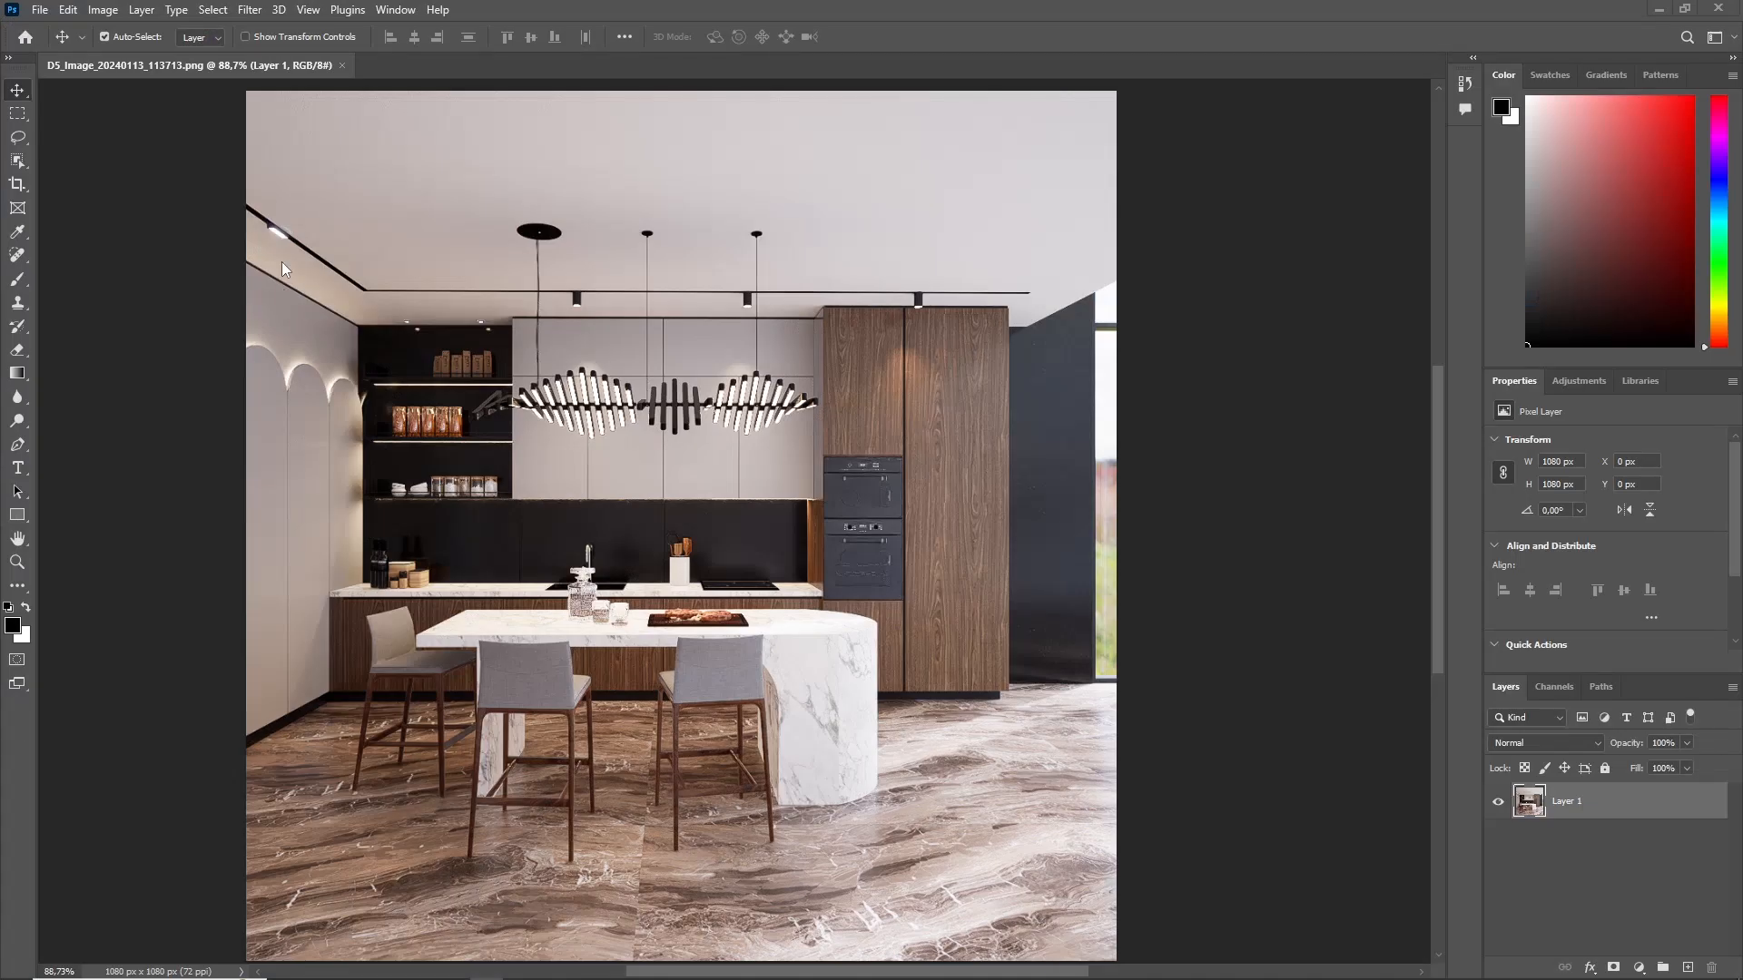
Step: In Photoshop, change the D5_Image_20240113_113713.png document to 16 bits per channel and convert Layer 1 to a smart object
click(103, 9)
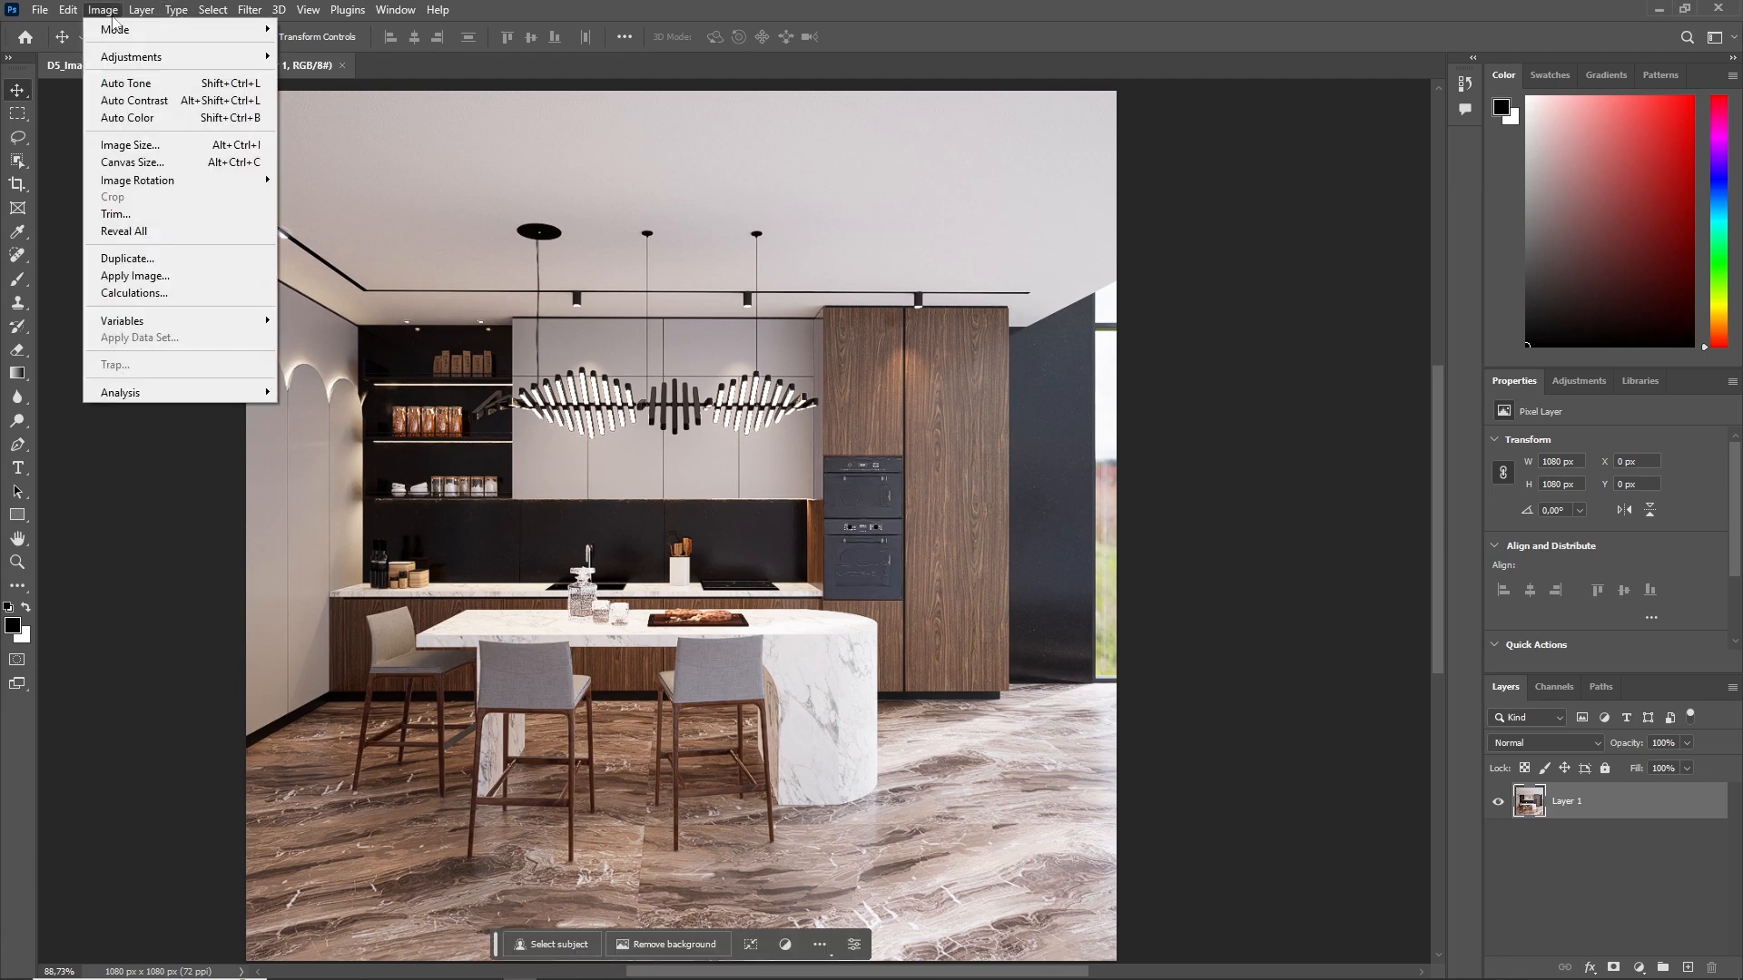
mouse_move(182, 29)
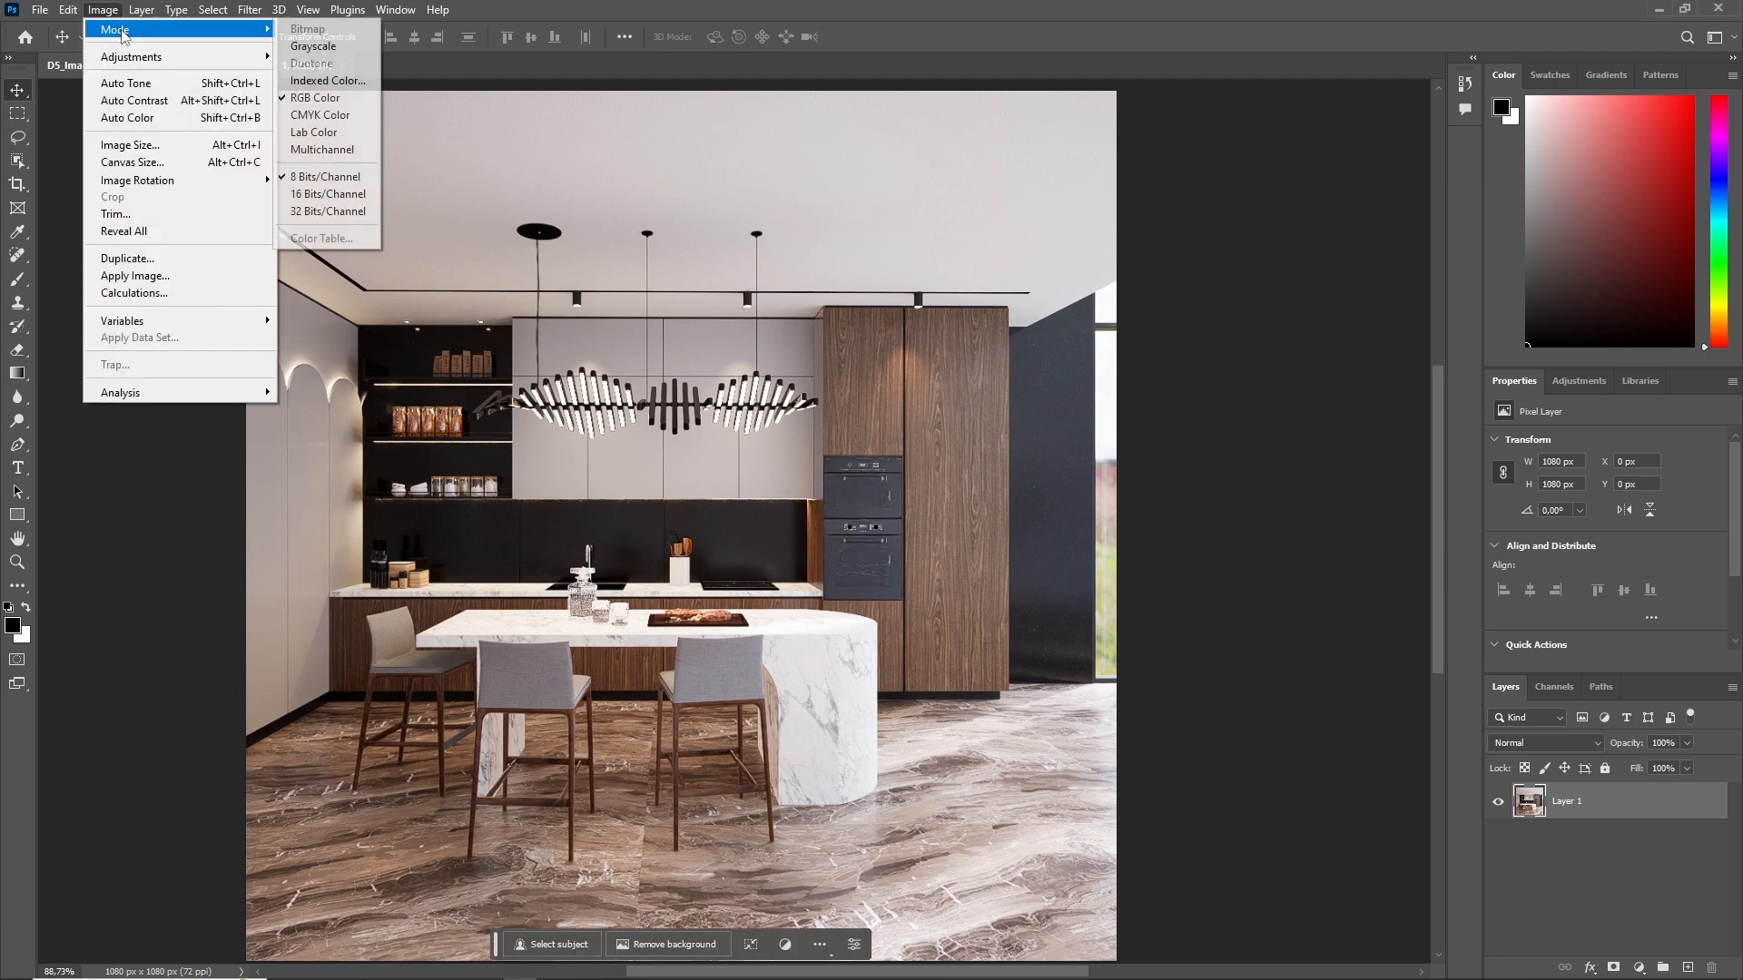
click(327, 193)
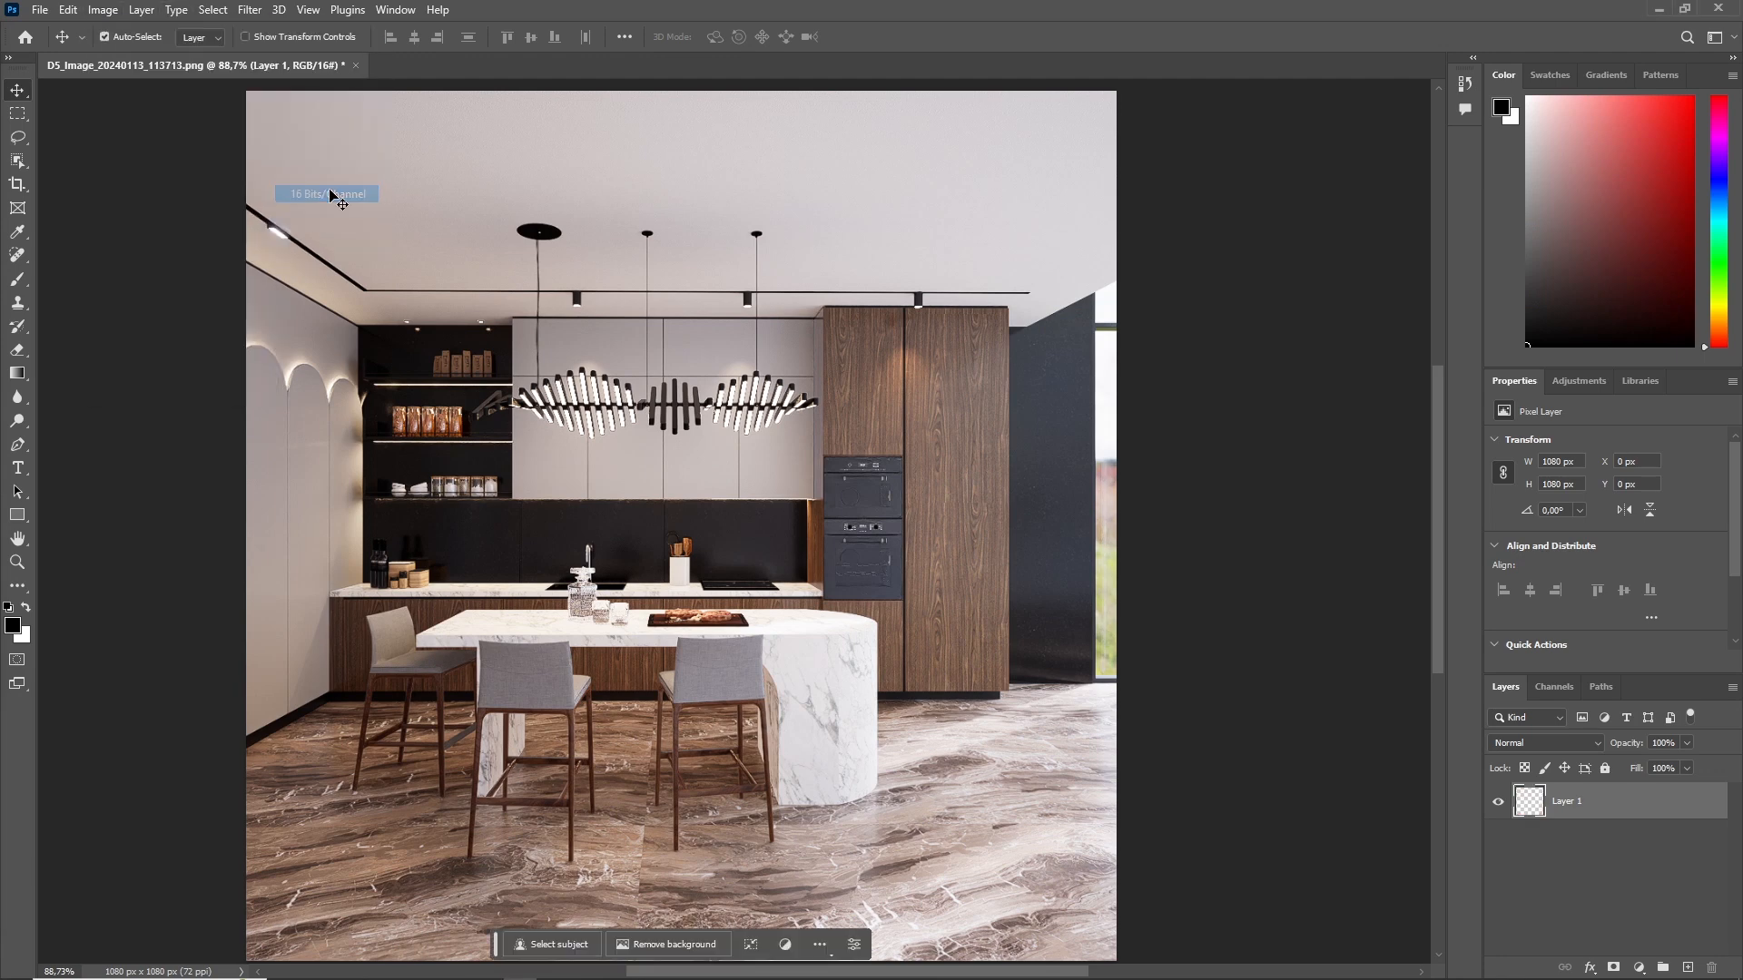
right_click(1568, 805)
click(1625, 342)
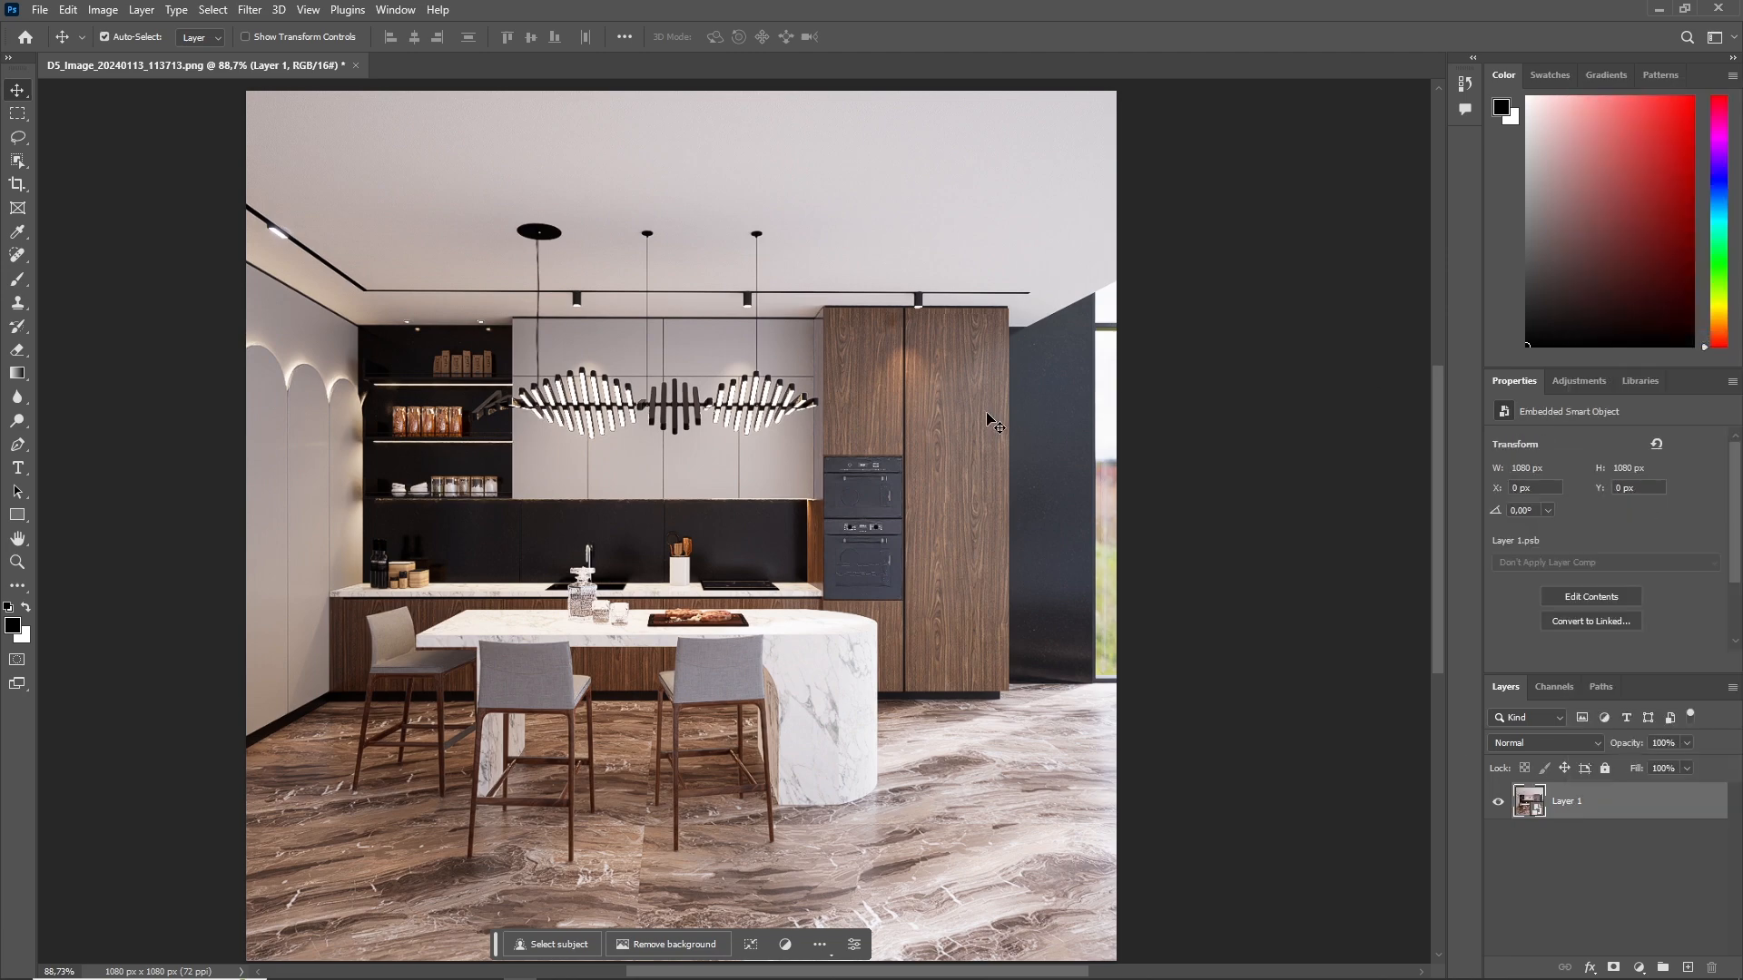
Step: Apply the Camera Raw Filter to Layer 1 using the saved 224.xmp settings
click(249, 10)
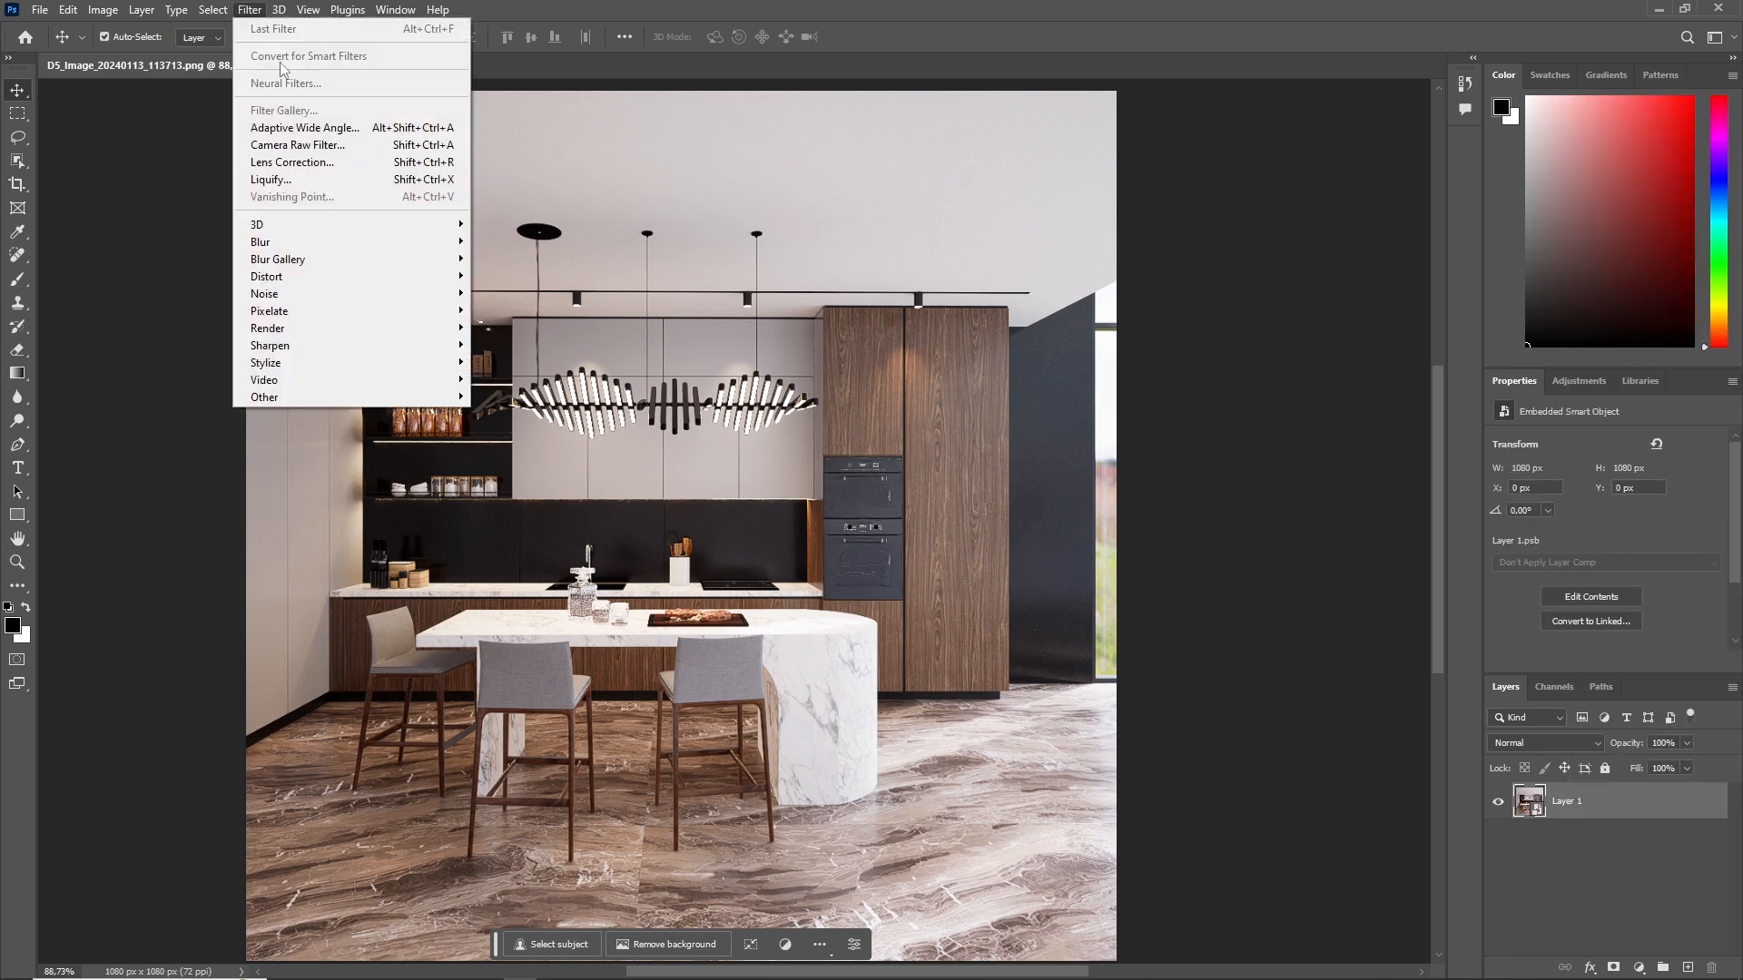
click(317, 147)
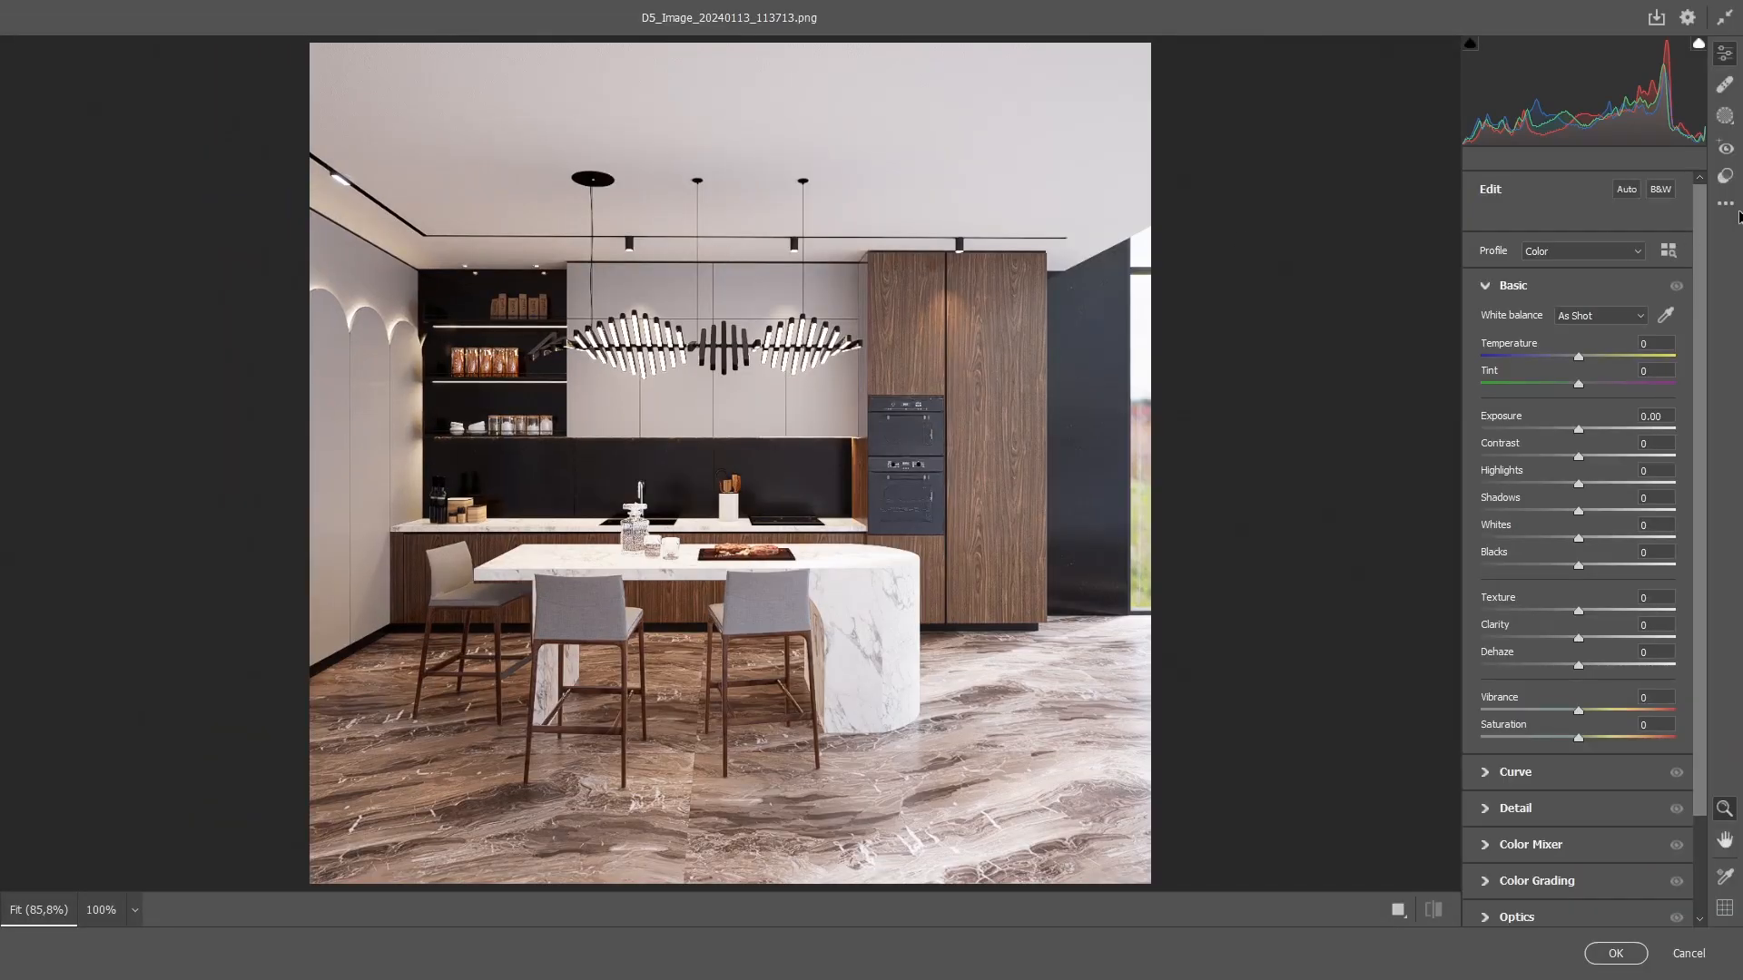
click(1724, 207)
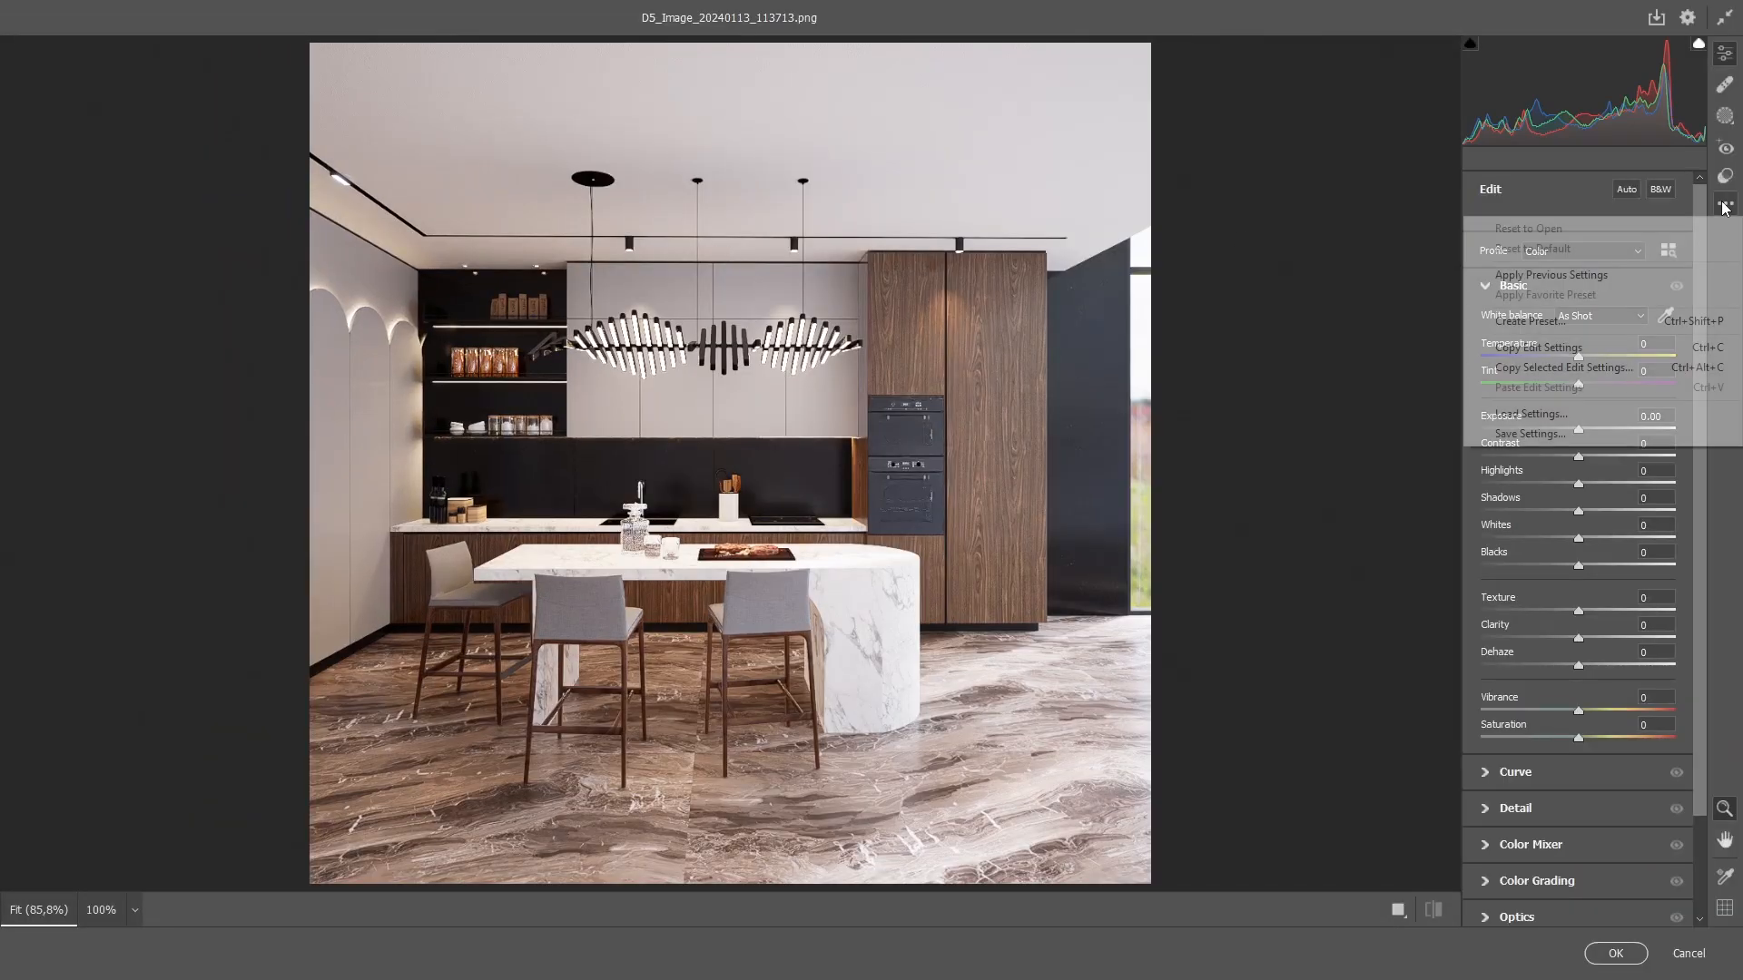
click(1543, 419)
double_click(615, 160)
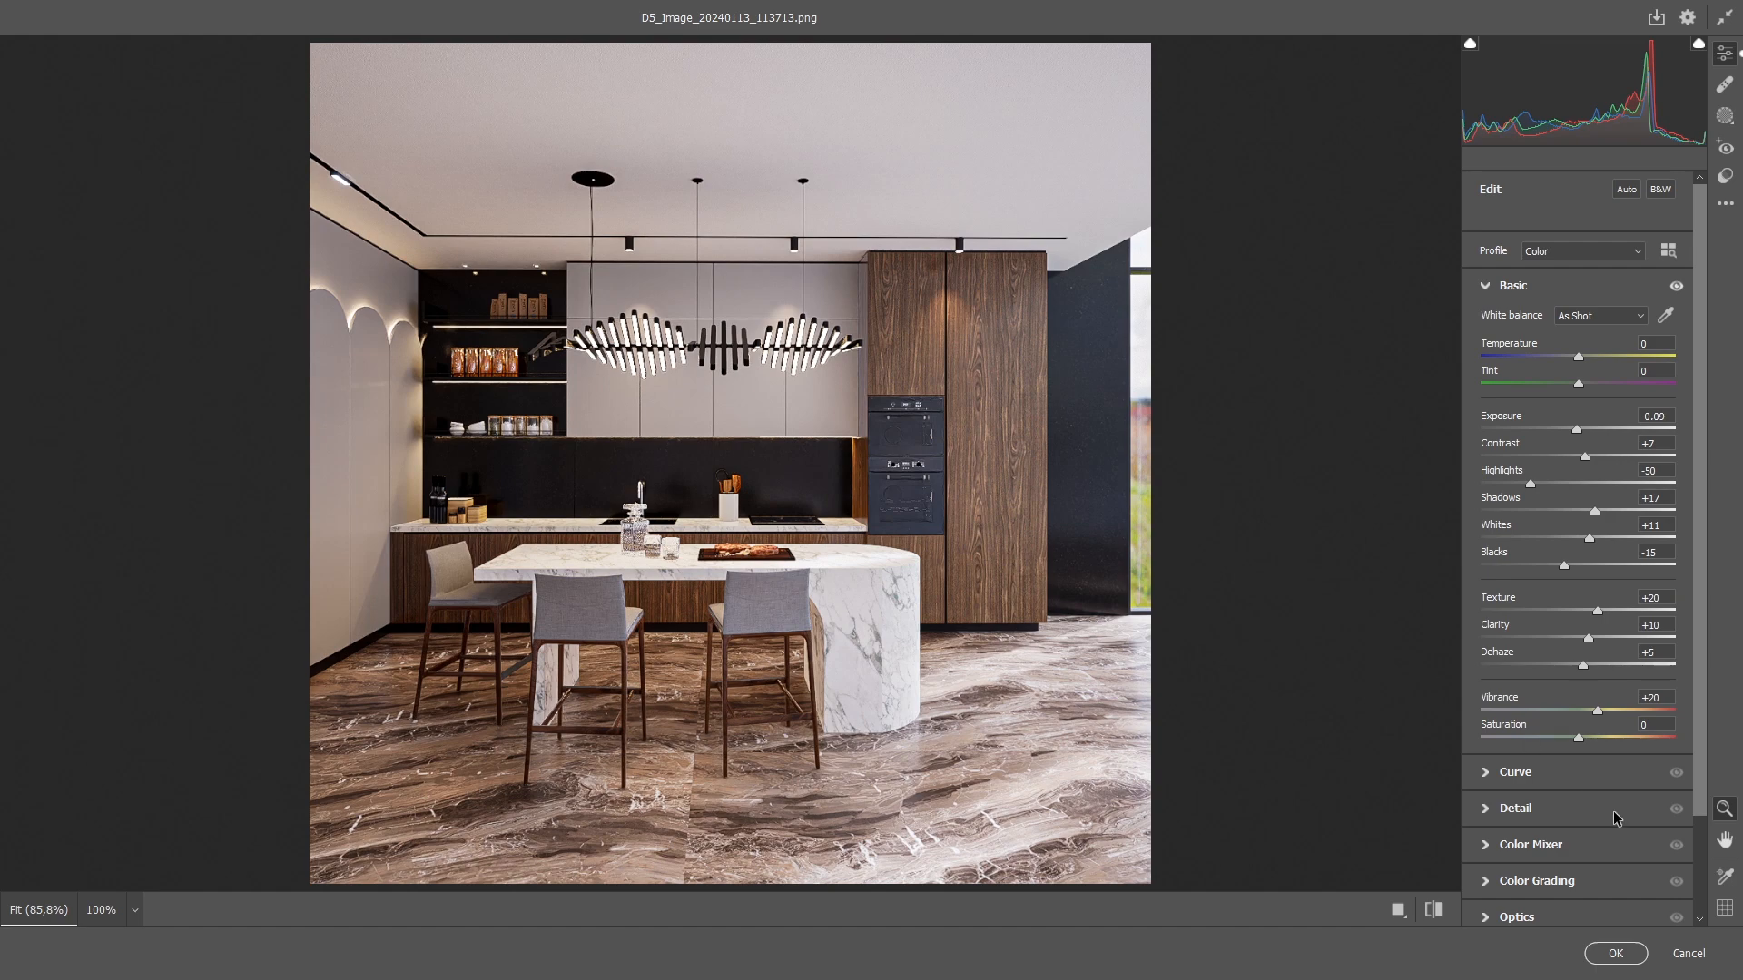
click(1629, 954)
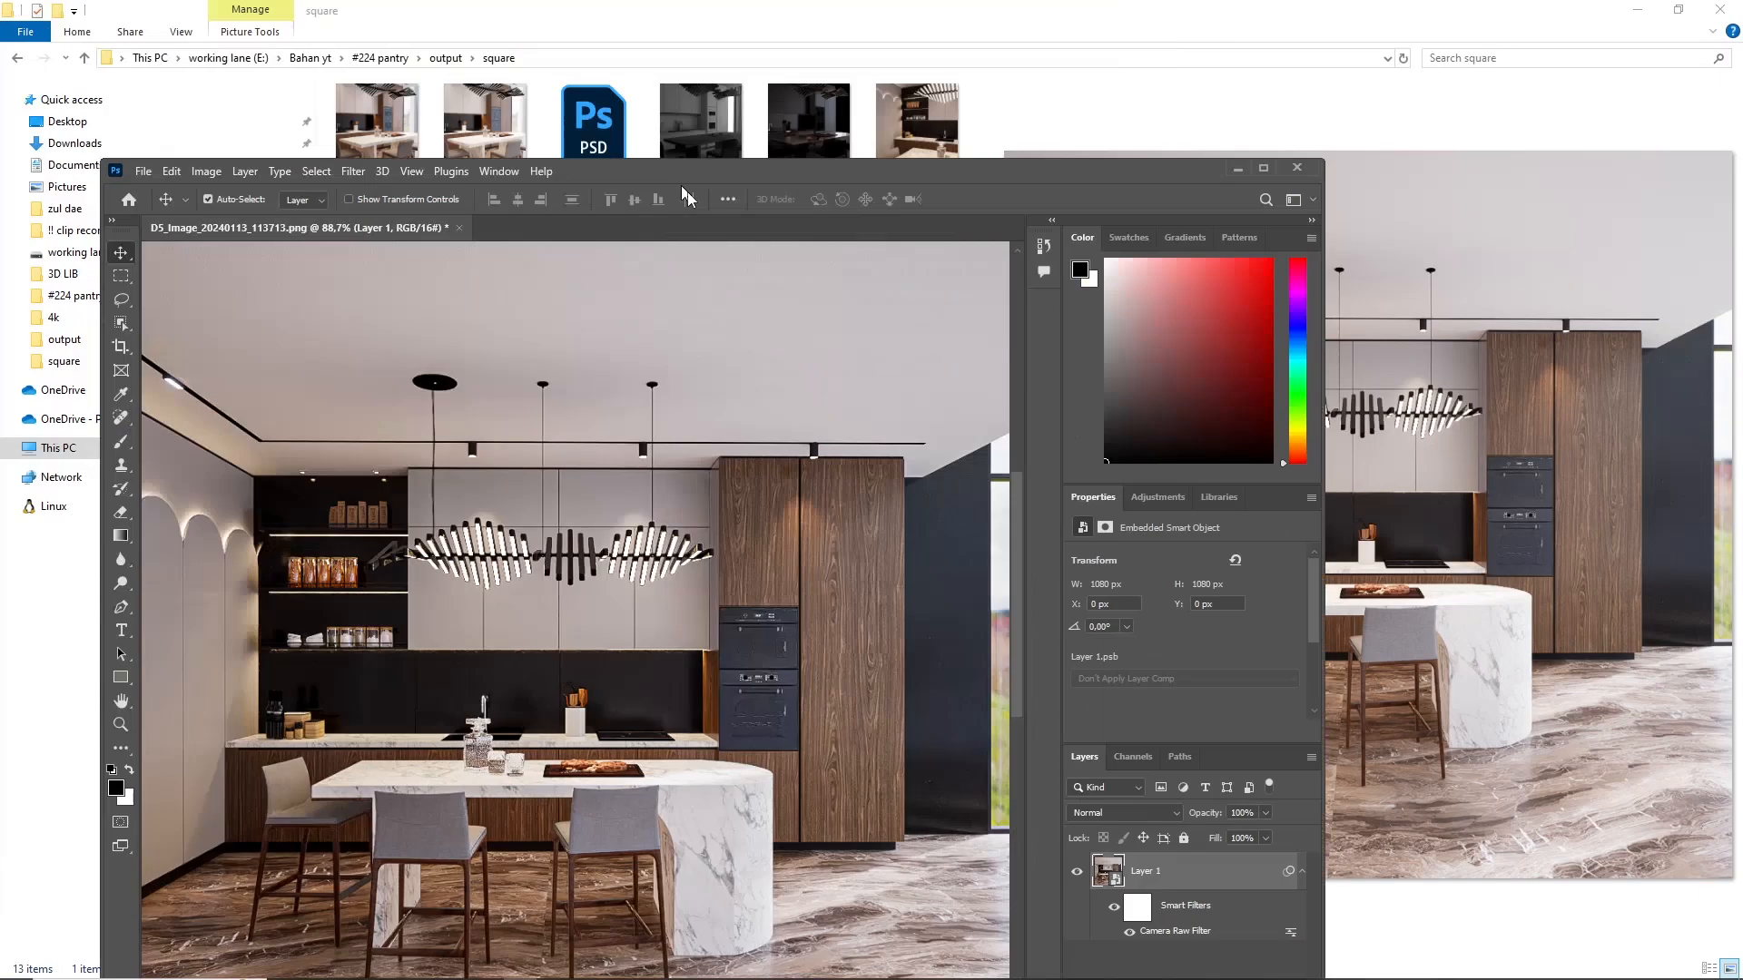
Step: Place D5_Image_20240113_113713_Reflection.png from the square folder above Layer 1, aligned to the canvas, and set its blend mode to Color Dodge
drag(688, 193, 803, 361)
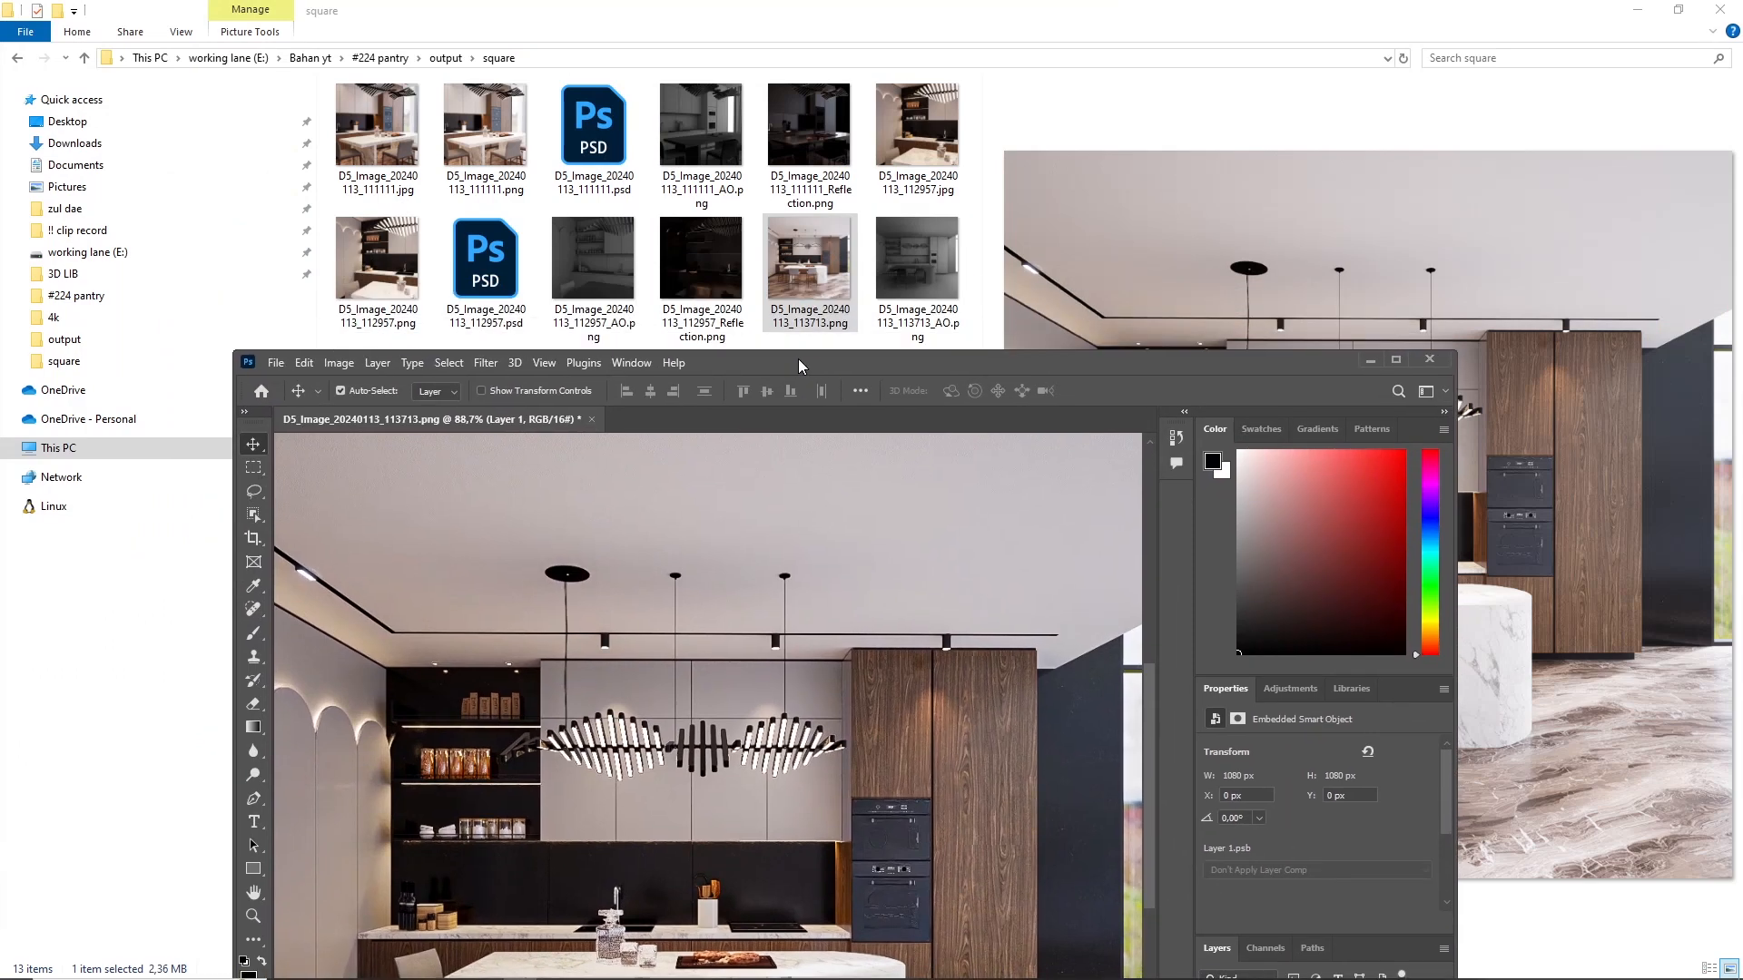
drag(798, 364, 797, 442)
drag(376, 390, 545, 599)
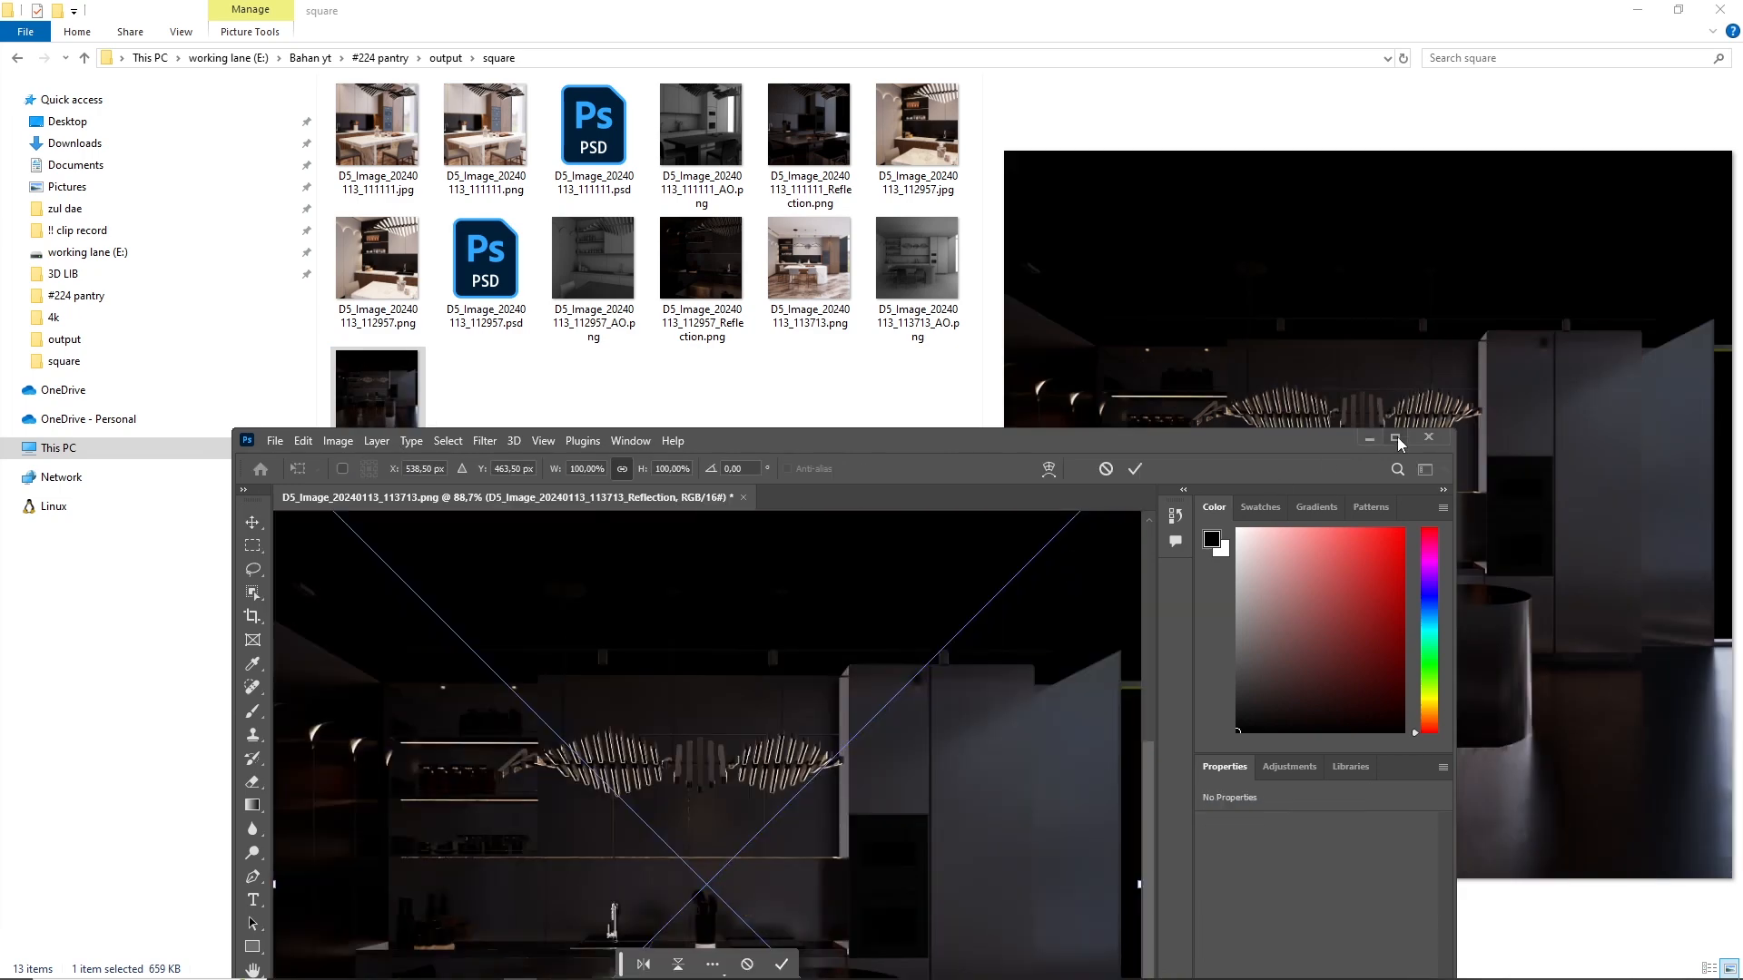
click(1396, 438)
drag(966, 466, 971, 531)
click(898, 37)
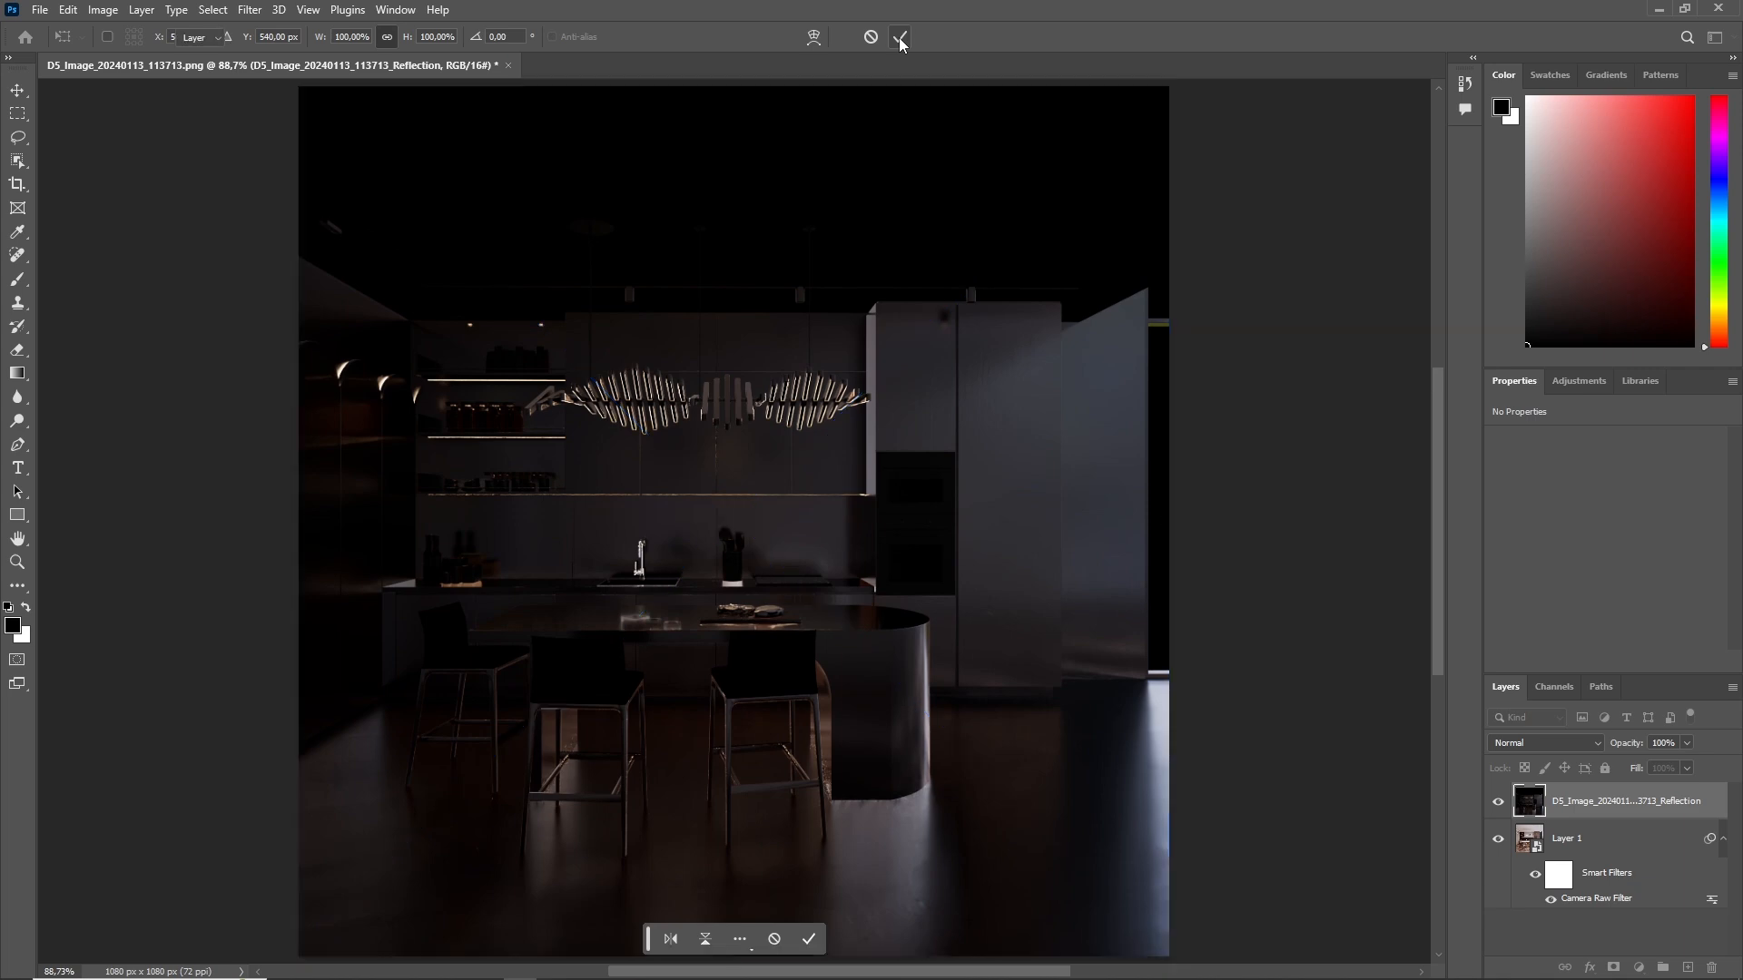
click(1555, 748)
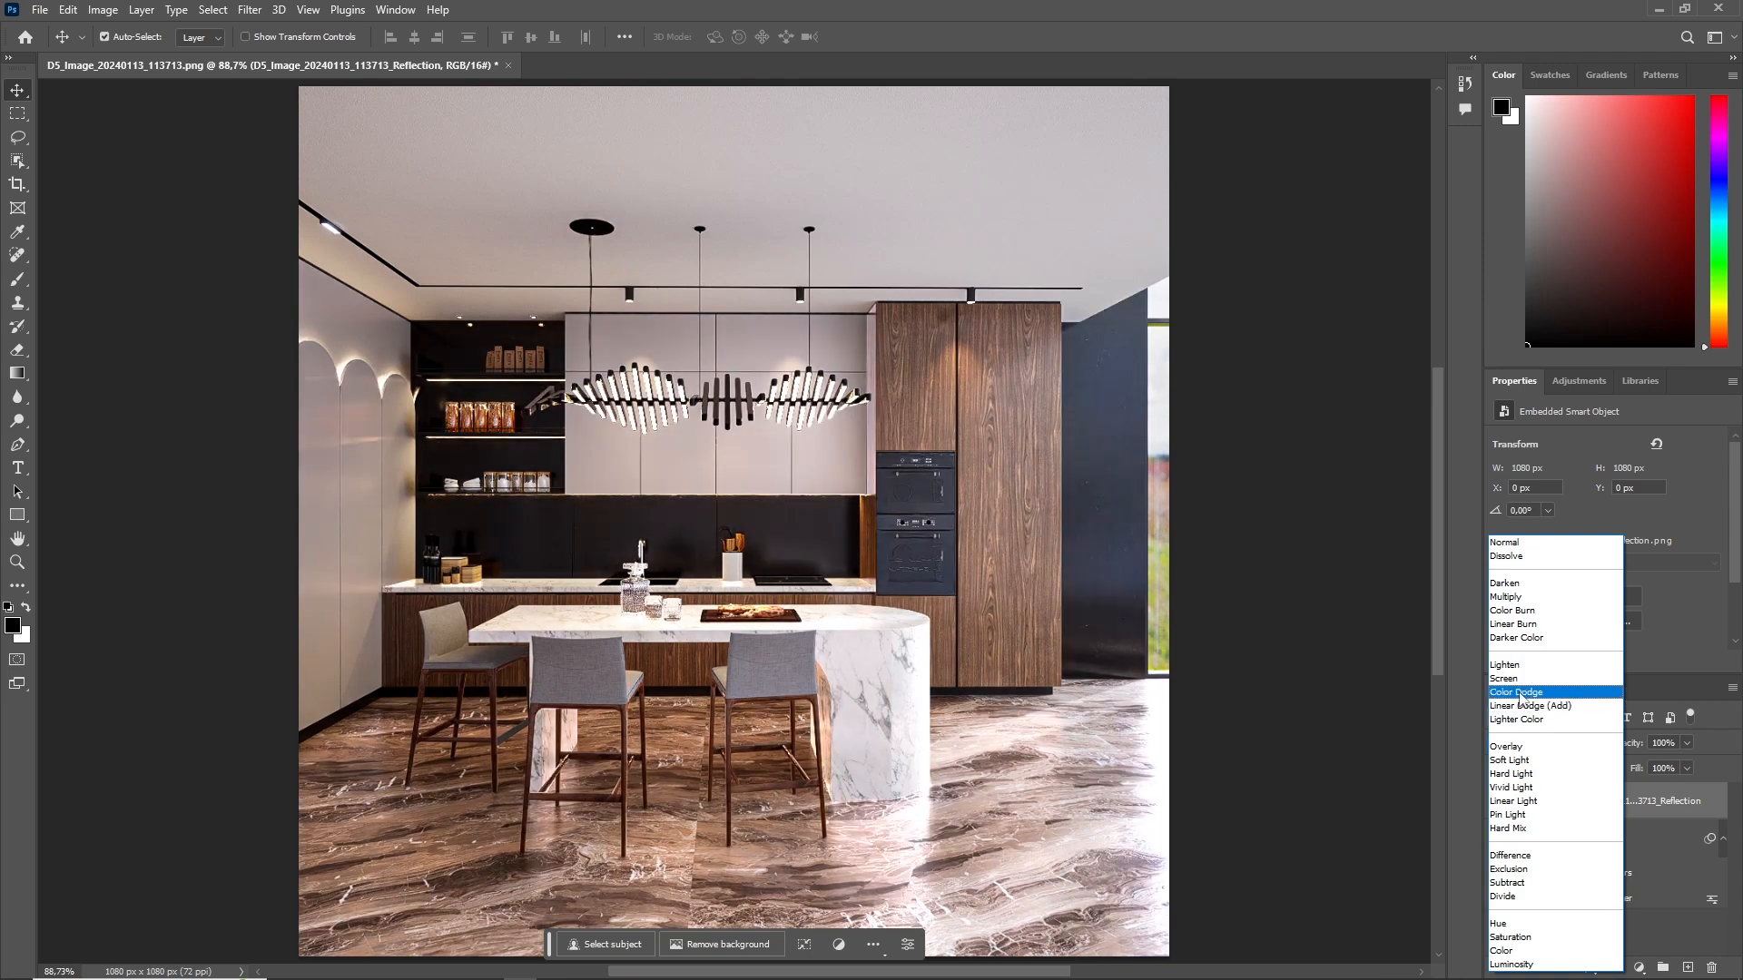
click(1519, 694)
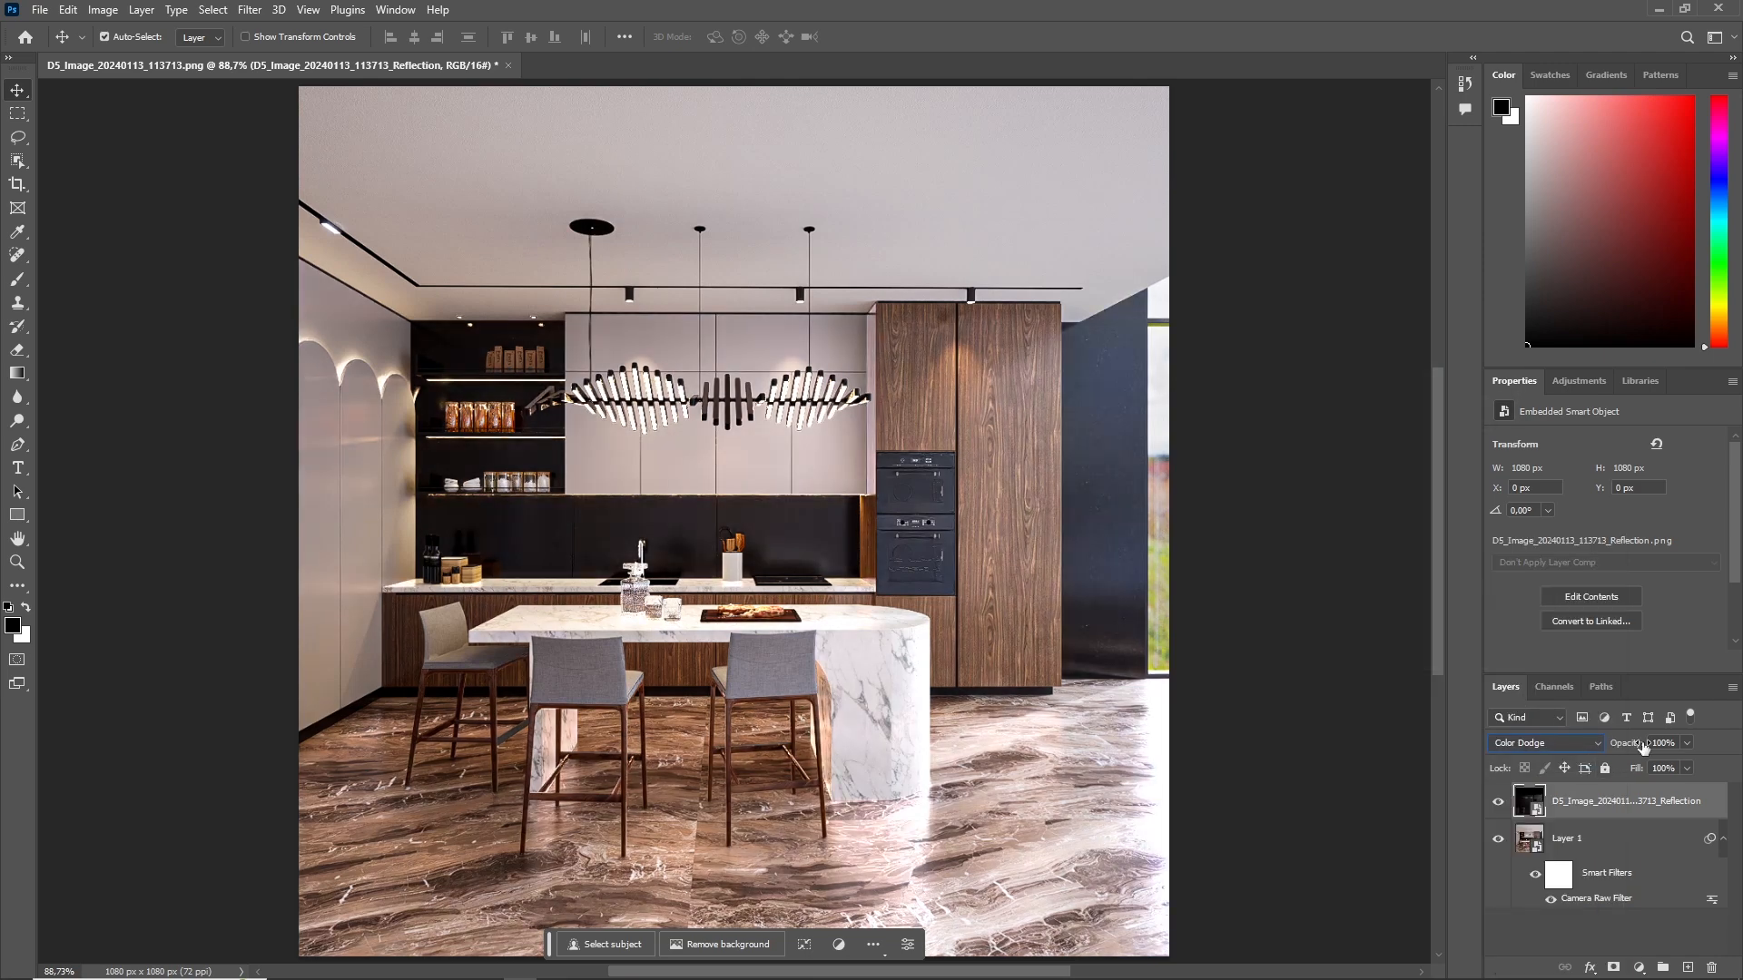
Step: Lower the Reflection layer's opacity to 40%
click(1685, 742)
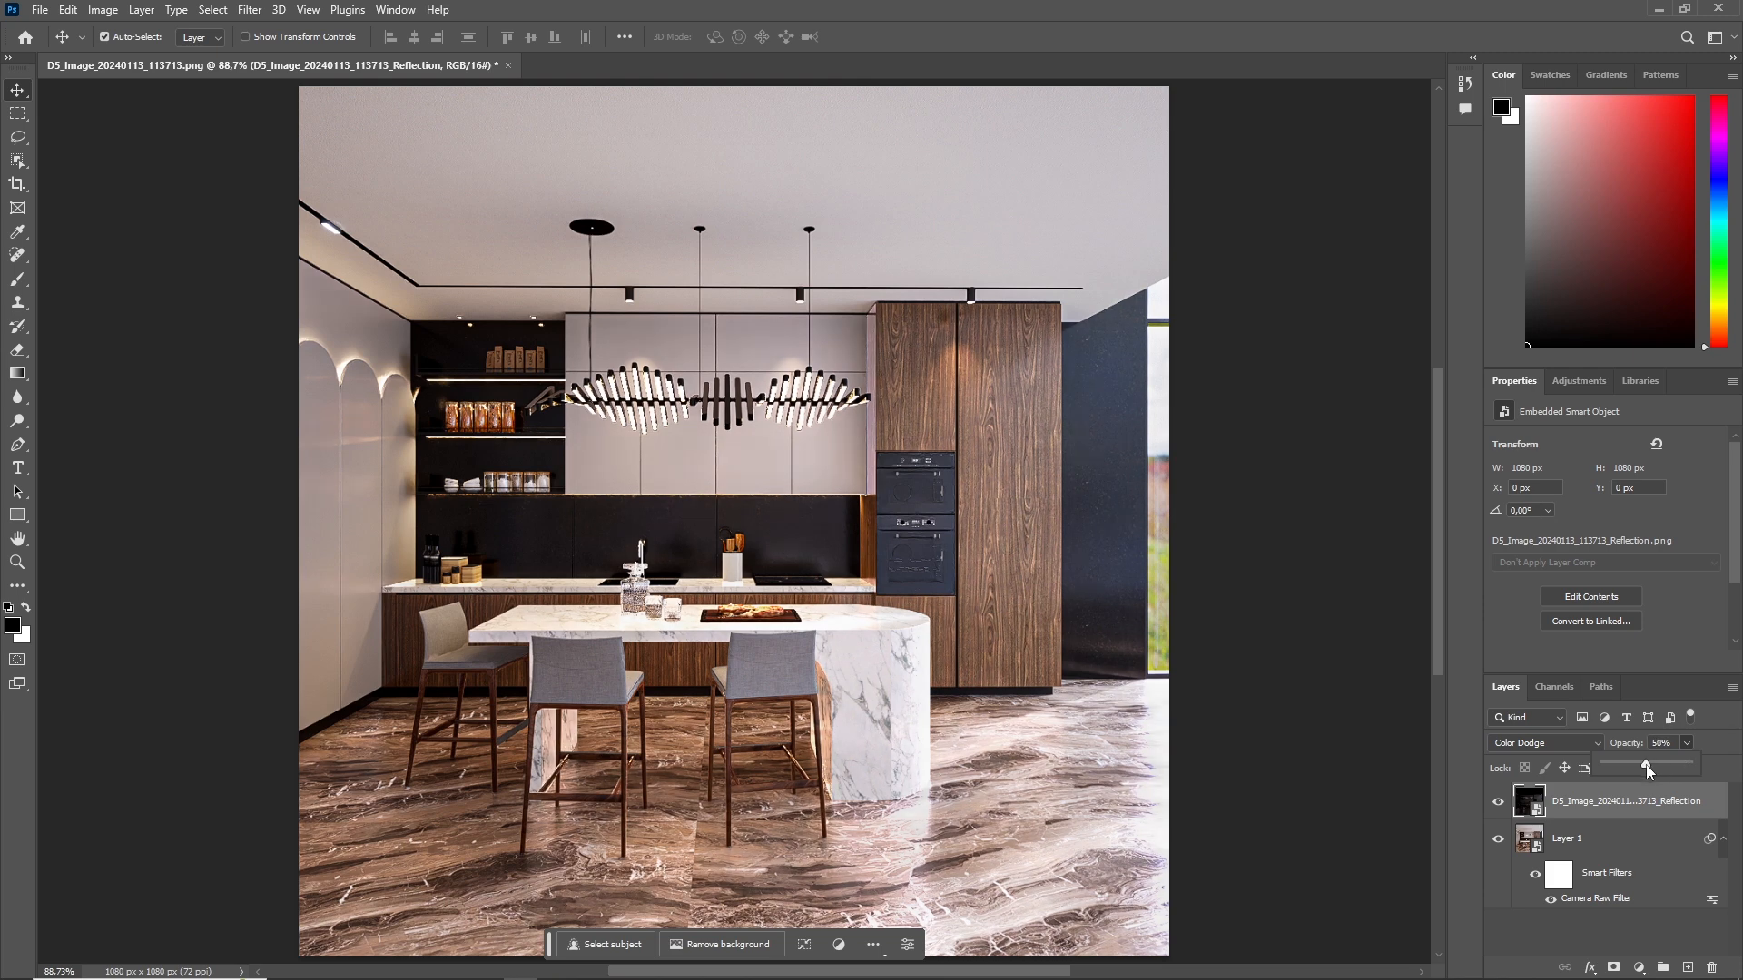
drag(1623, 764, 1641, 769)
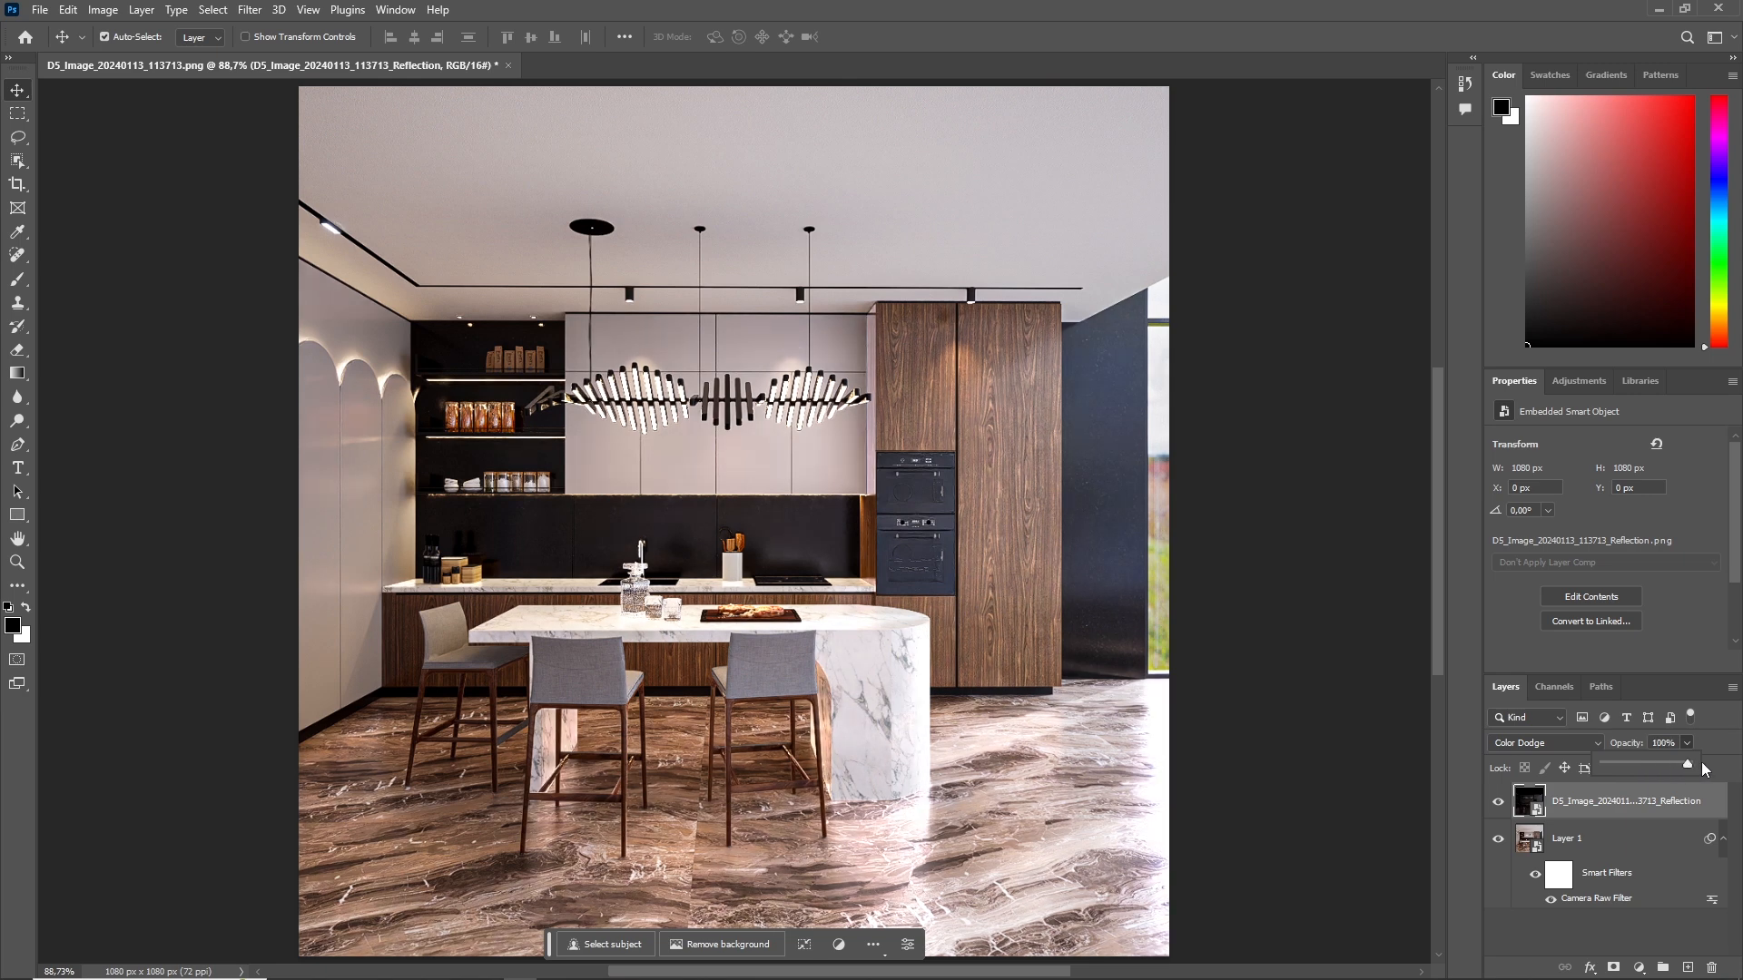
drag(1699, 768, 1640, 768)
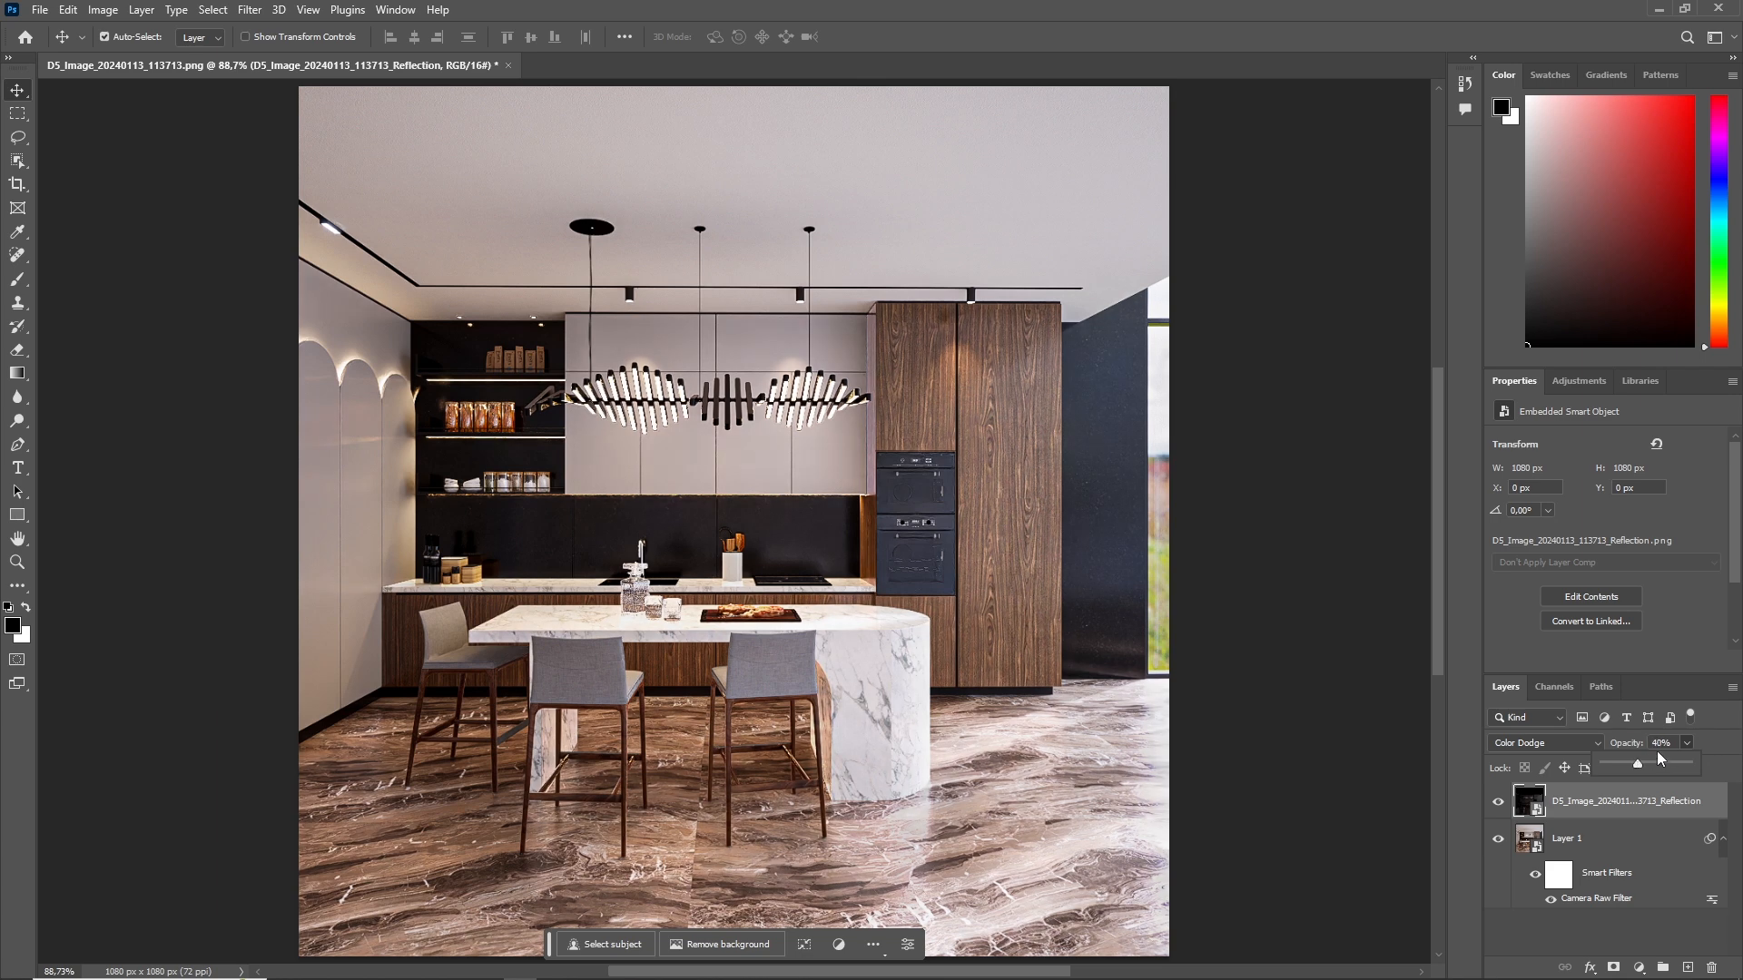
Step: Place D5_Image_20240113_113713_AO.png from the square folder above the Reflection layer, aligned to the canvas
click(1185, 10)
double_click(1185, 9)
drag(938, 263, 917, 762)
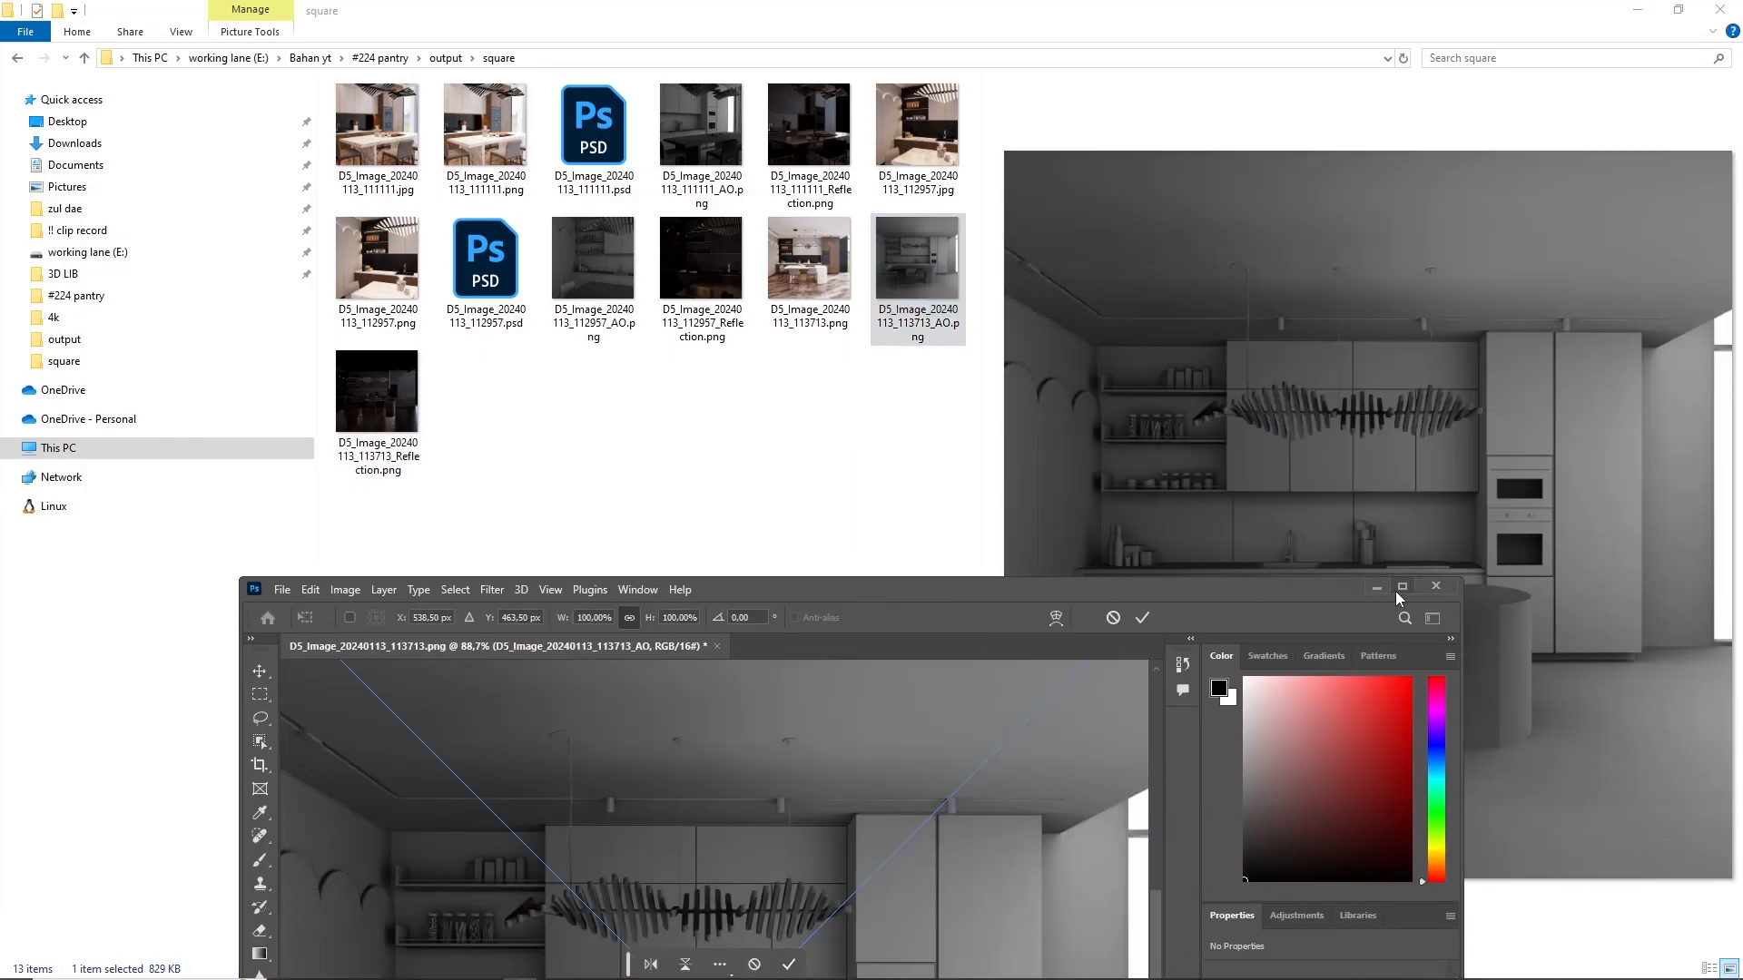
click(1402, 586)
drag(1022, 521, 1025, 582)
click(899, 37)
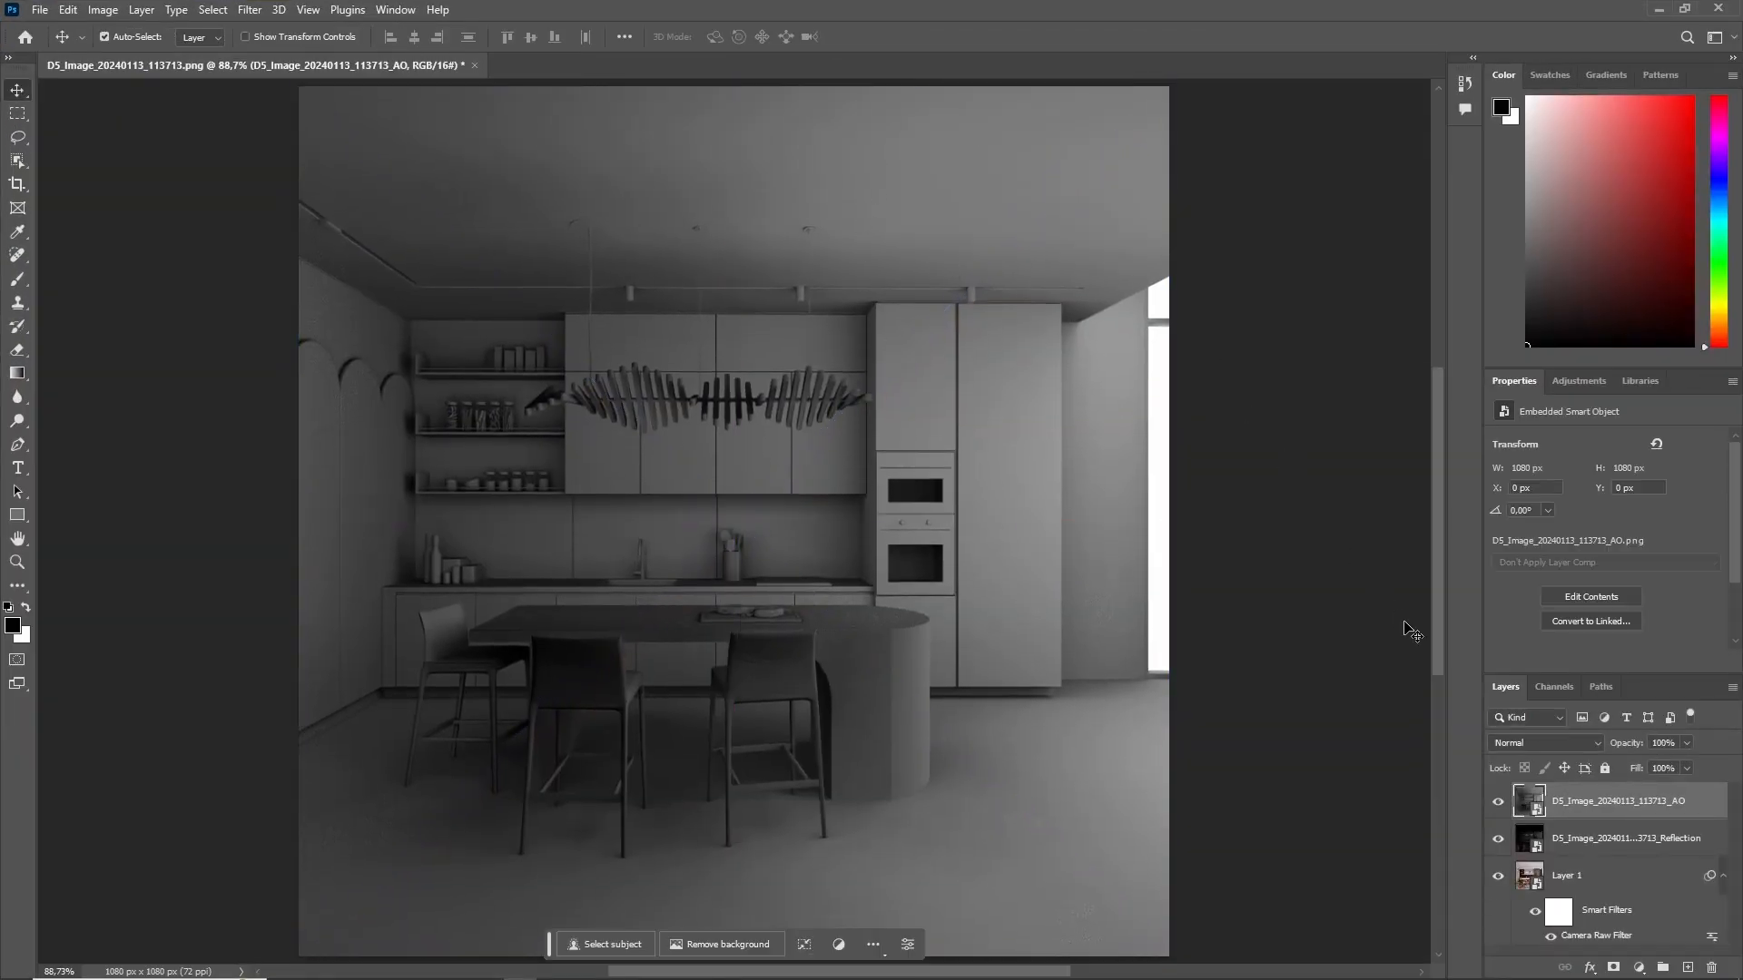
Step: Set the AO layer's blend mode to Soft Light and its opacity to 15%
click(1525, 744)
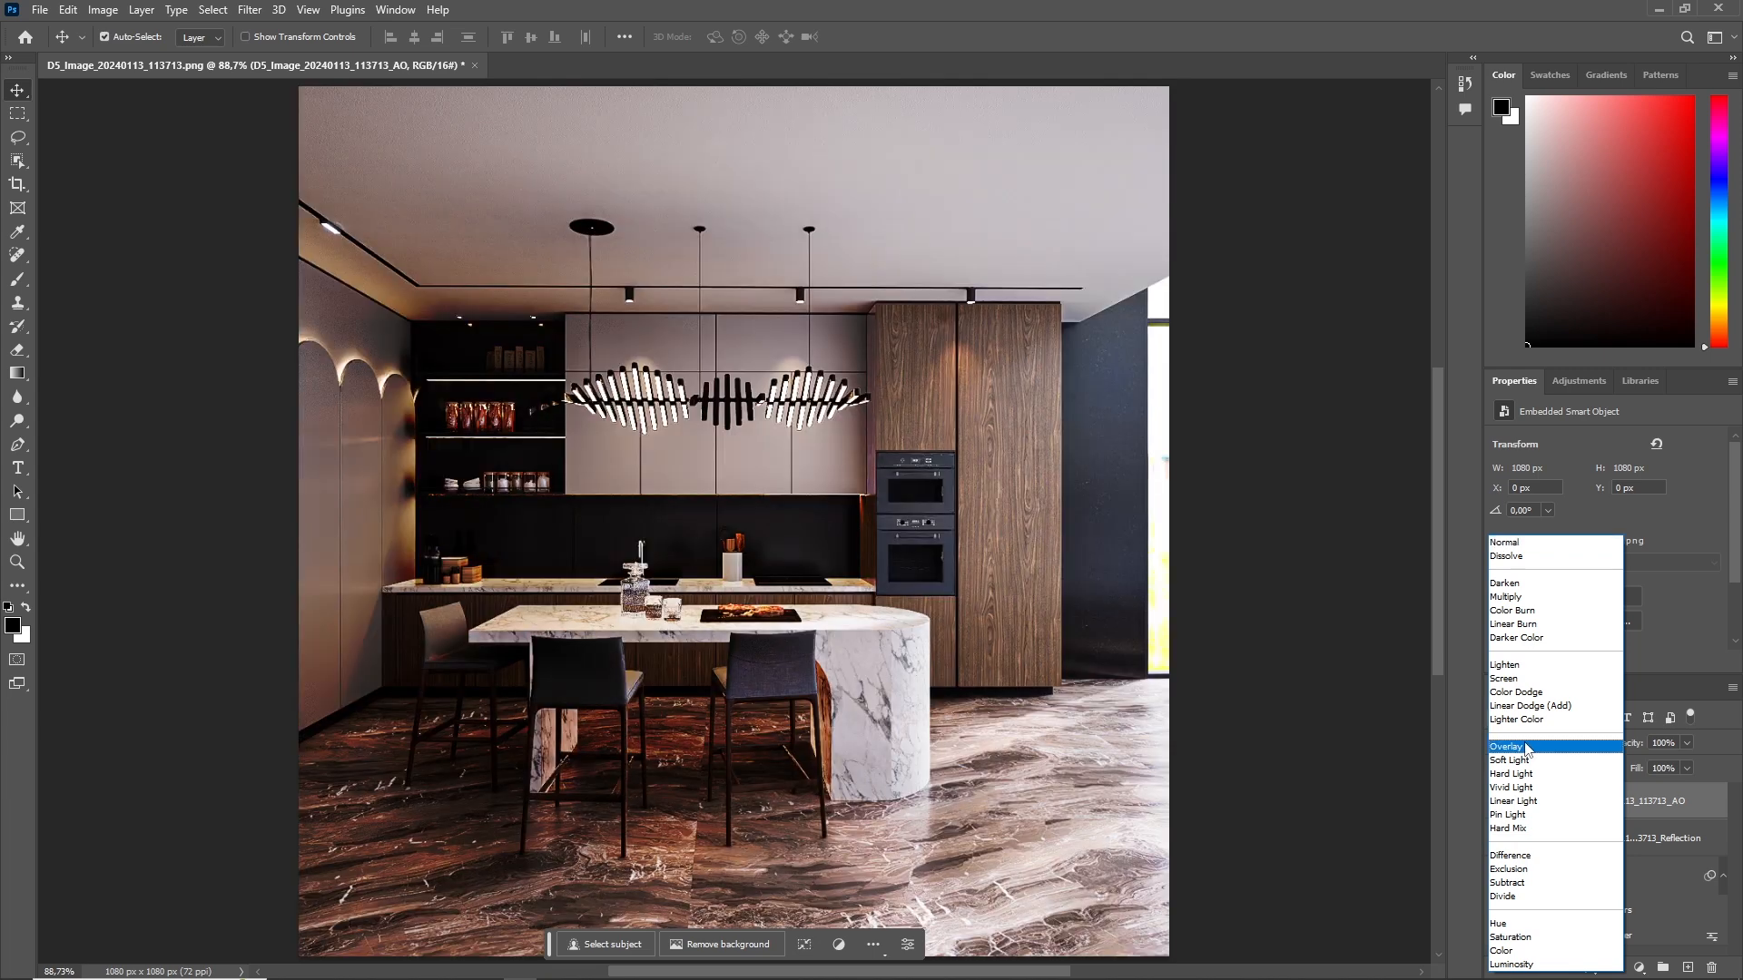
click(1516, 761)
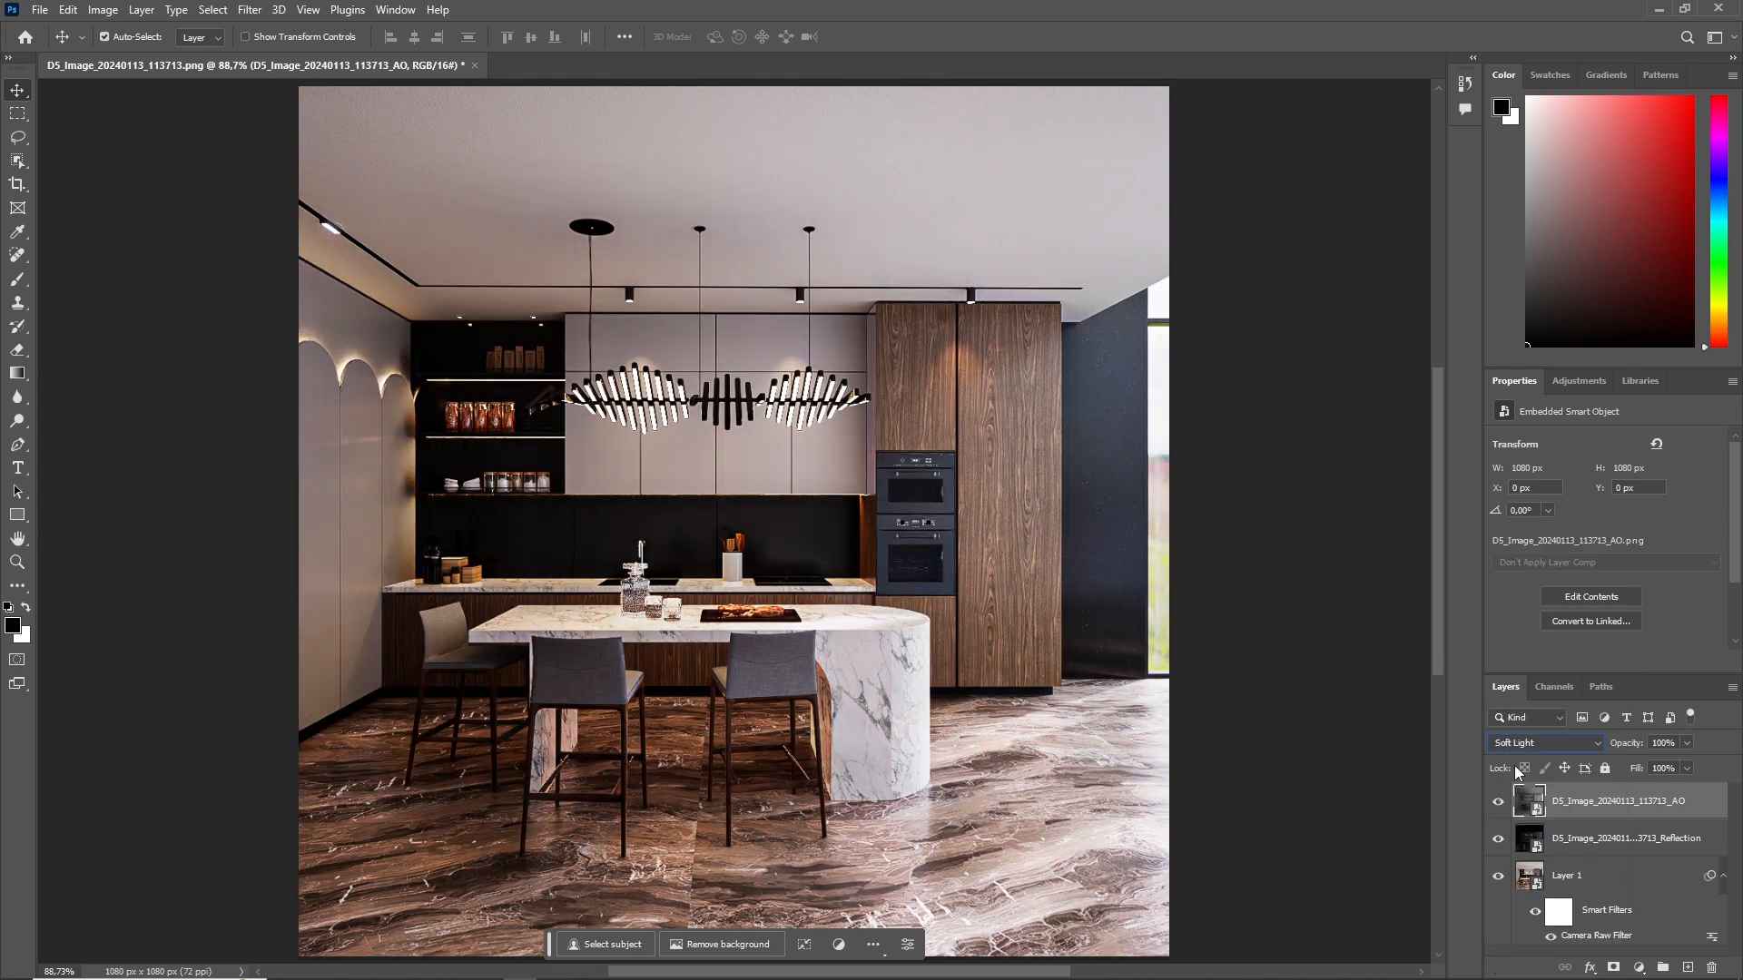
click(1672, 744)
text(15)
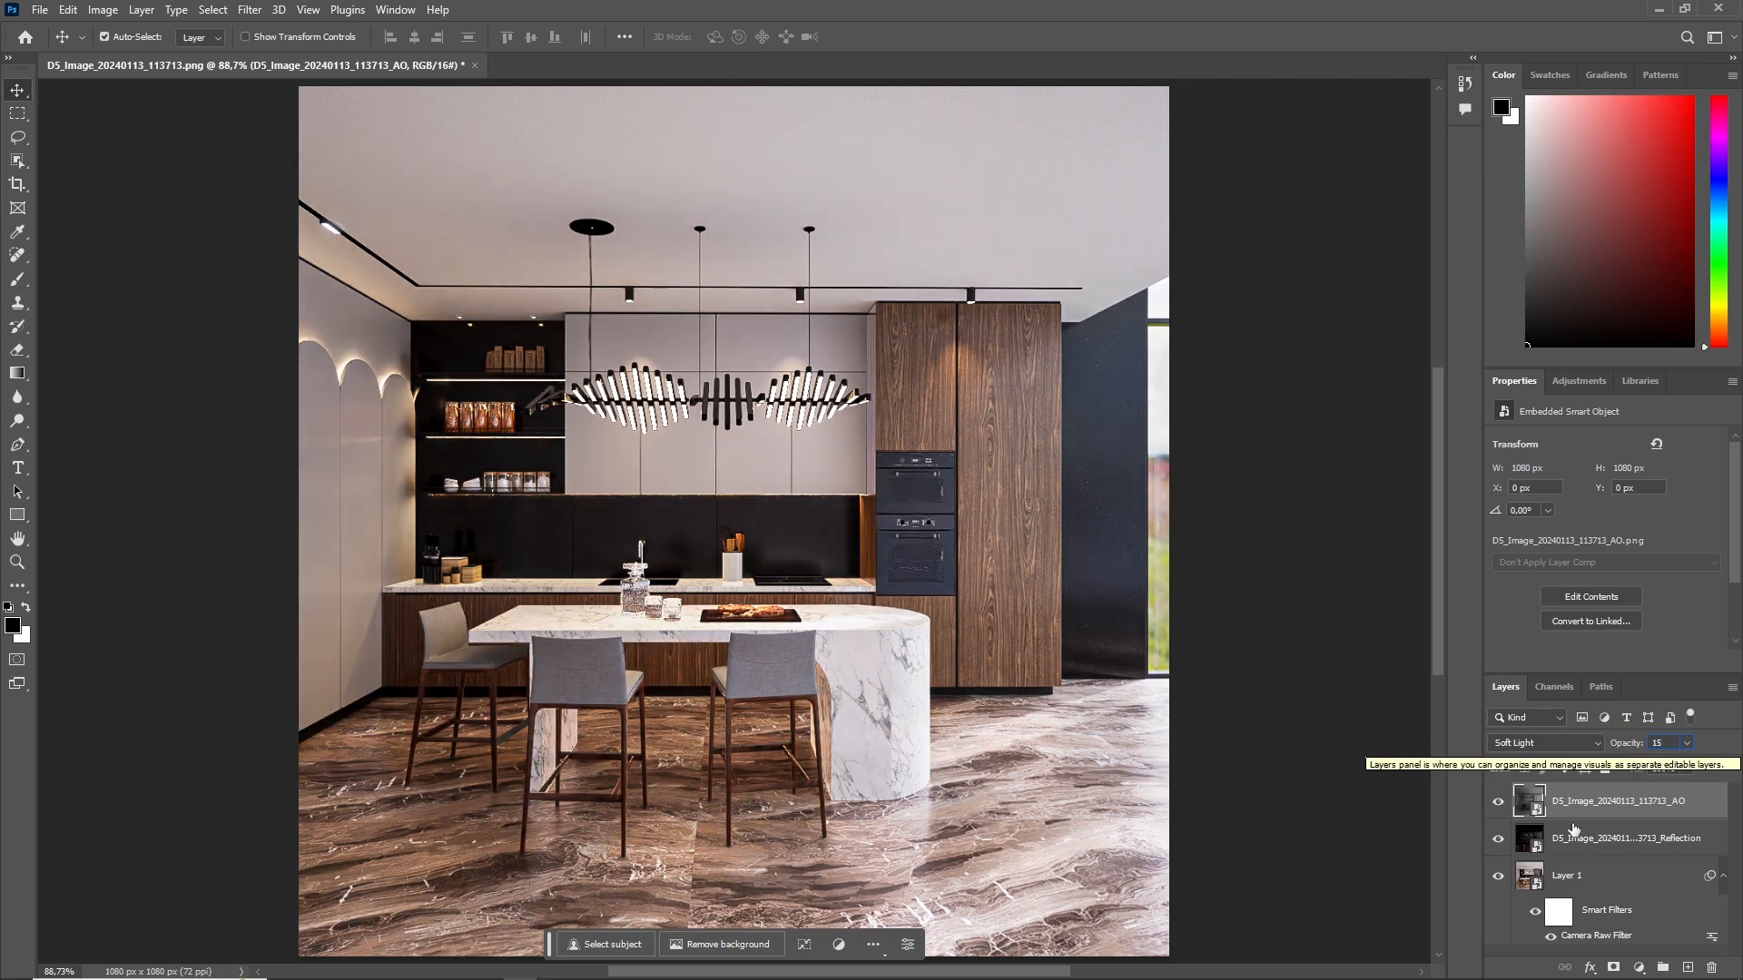
Step: Compare the image before and after by hiding and showing the AO and Reflection layers and Layer 1's smart filters
click(1498, 800)
click(1498, 837)
click(1537, 915)
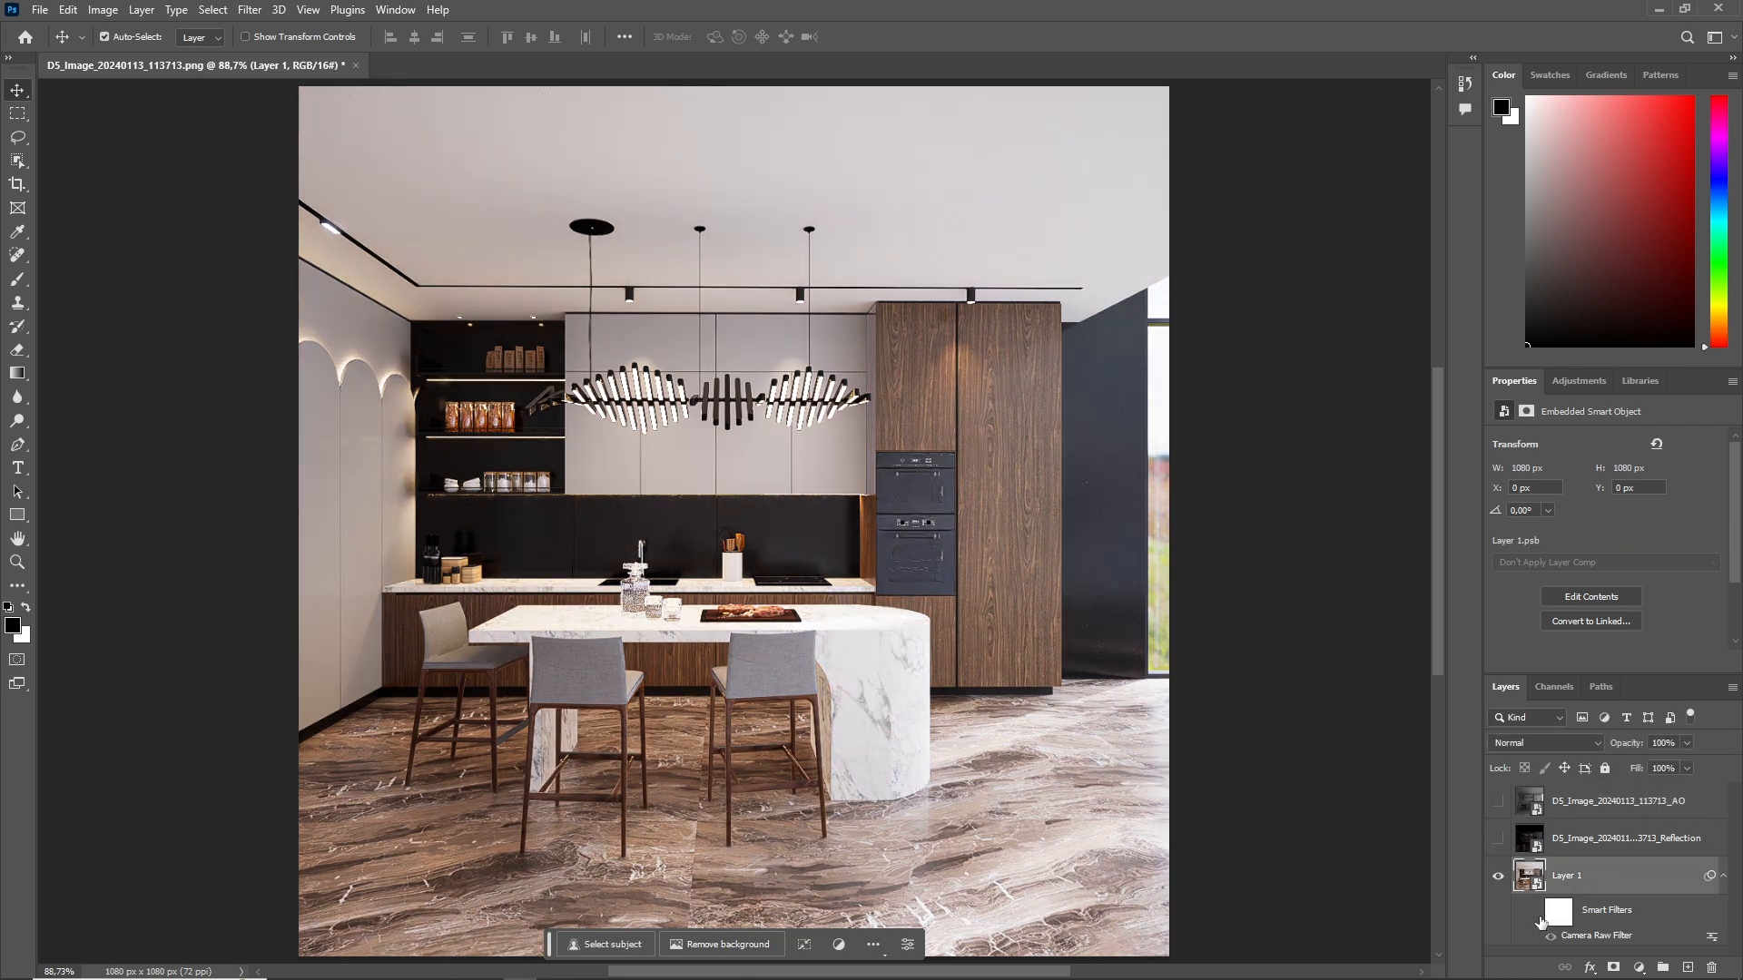
click(1538, 915)
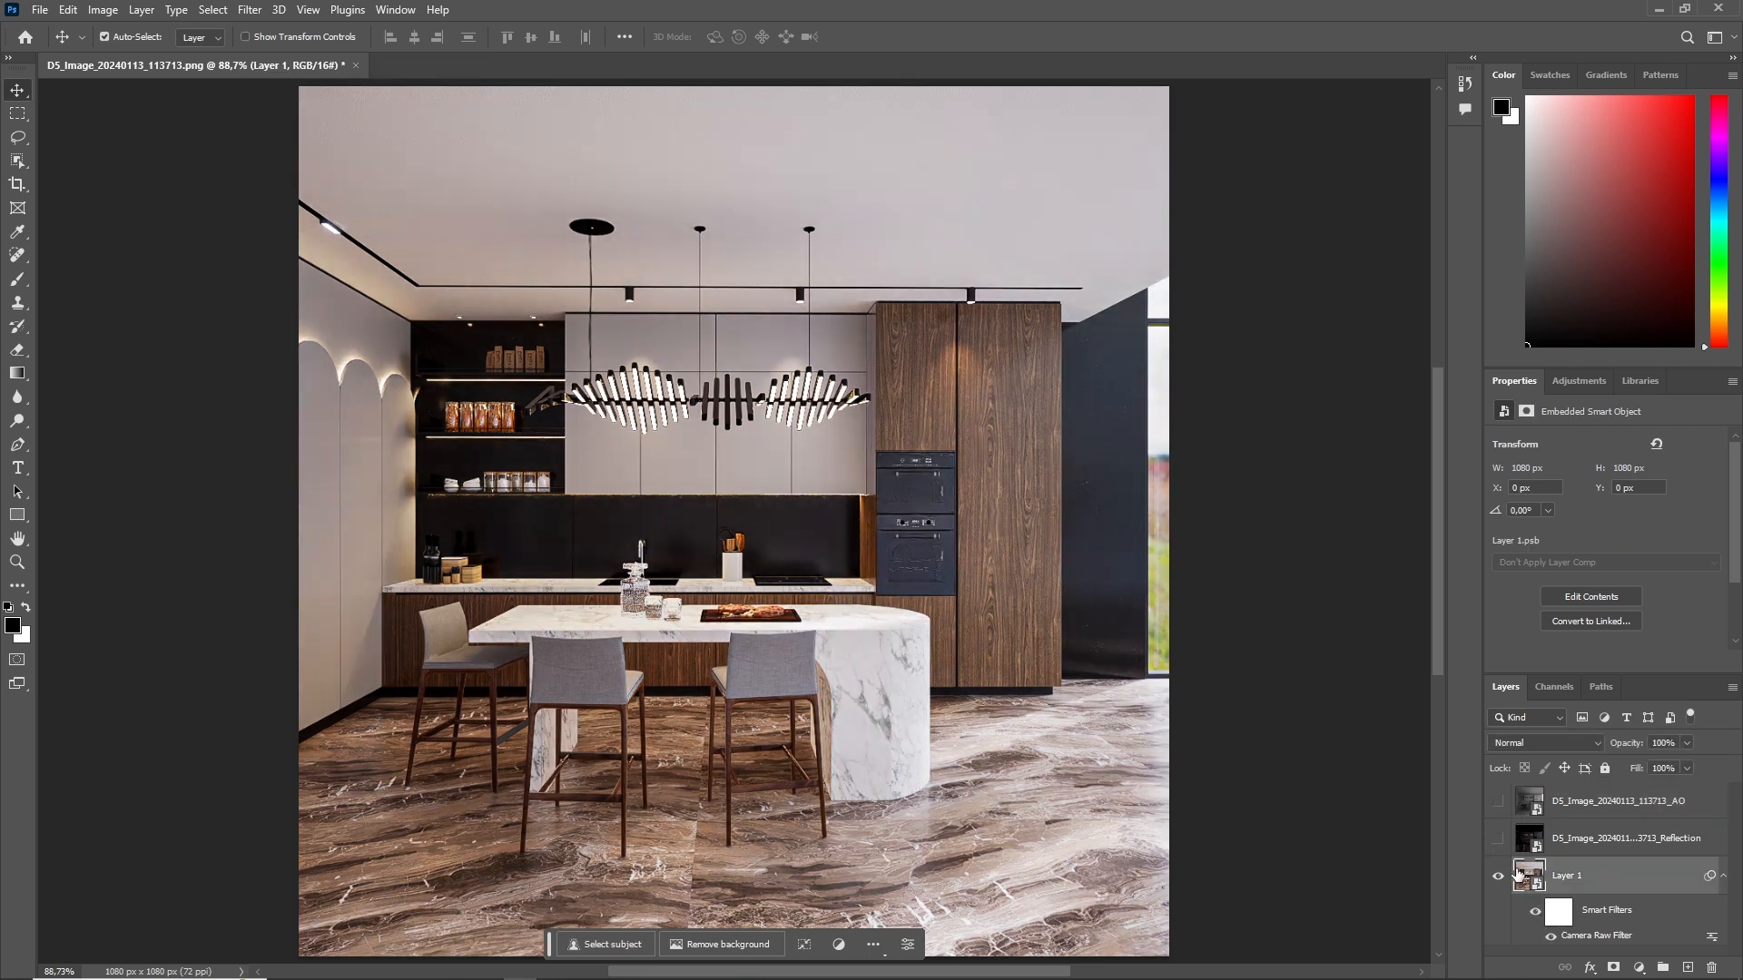
click(1496, 840)
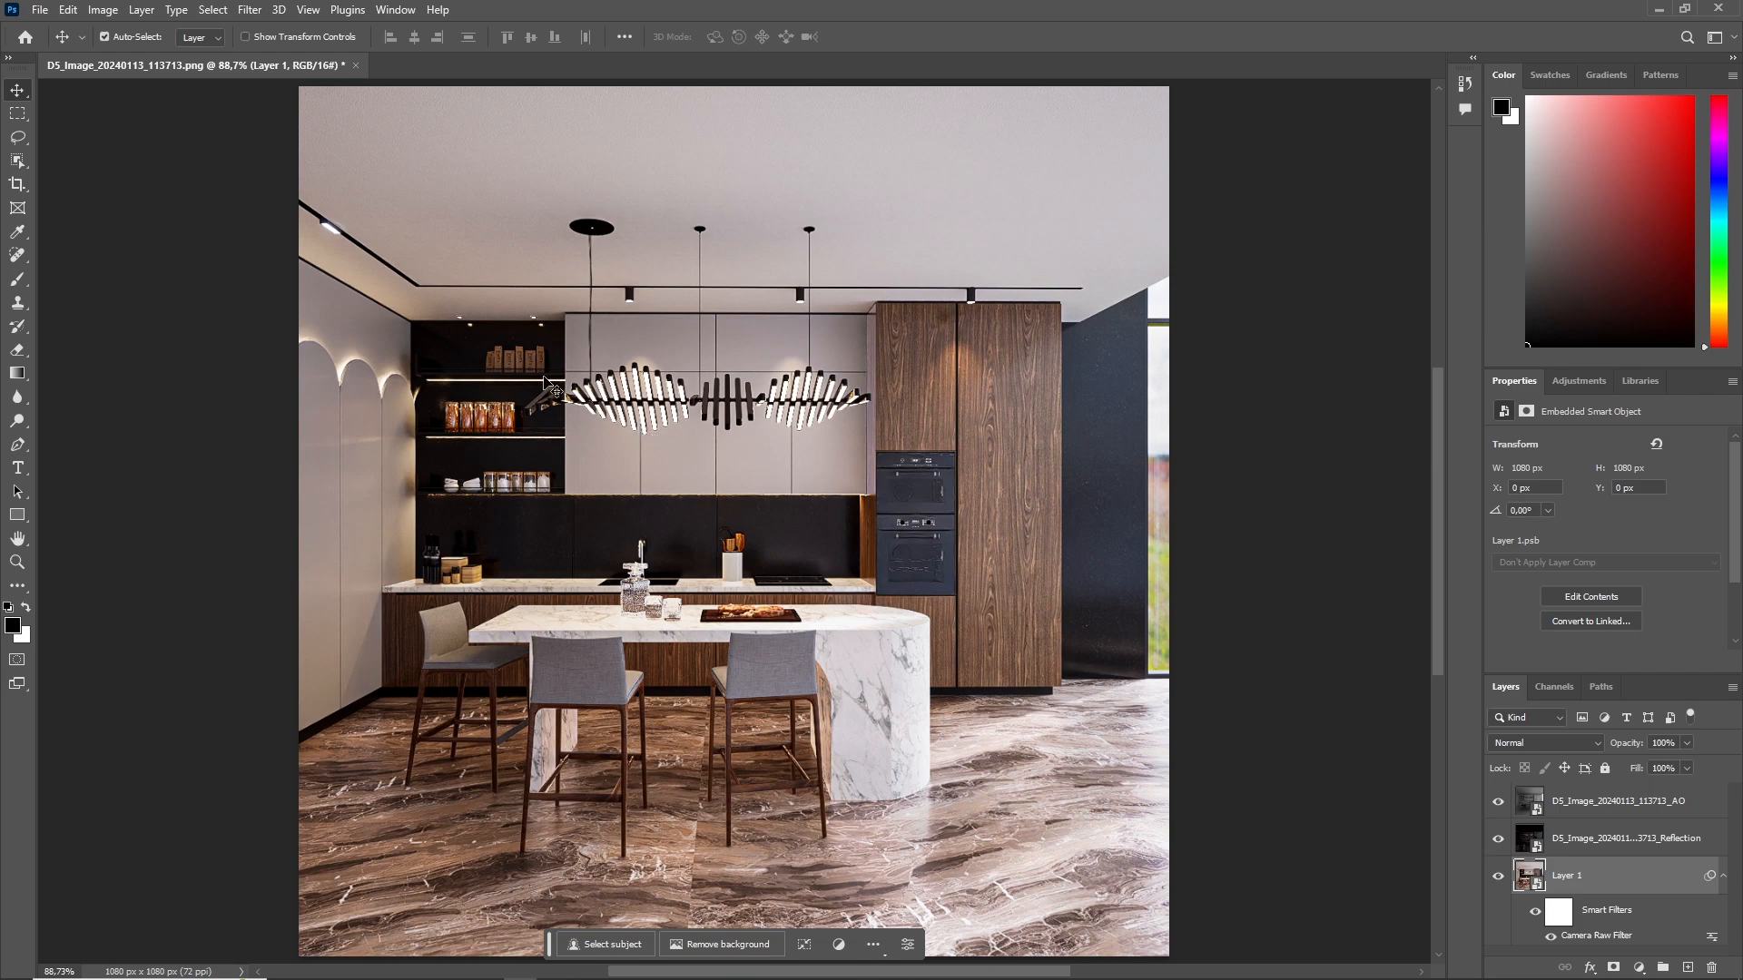
Step: Export the image as D5_Image_20240113_113713.jpg in the square folder, in JPG format at quality 7
click(40, 10)
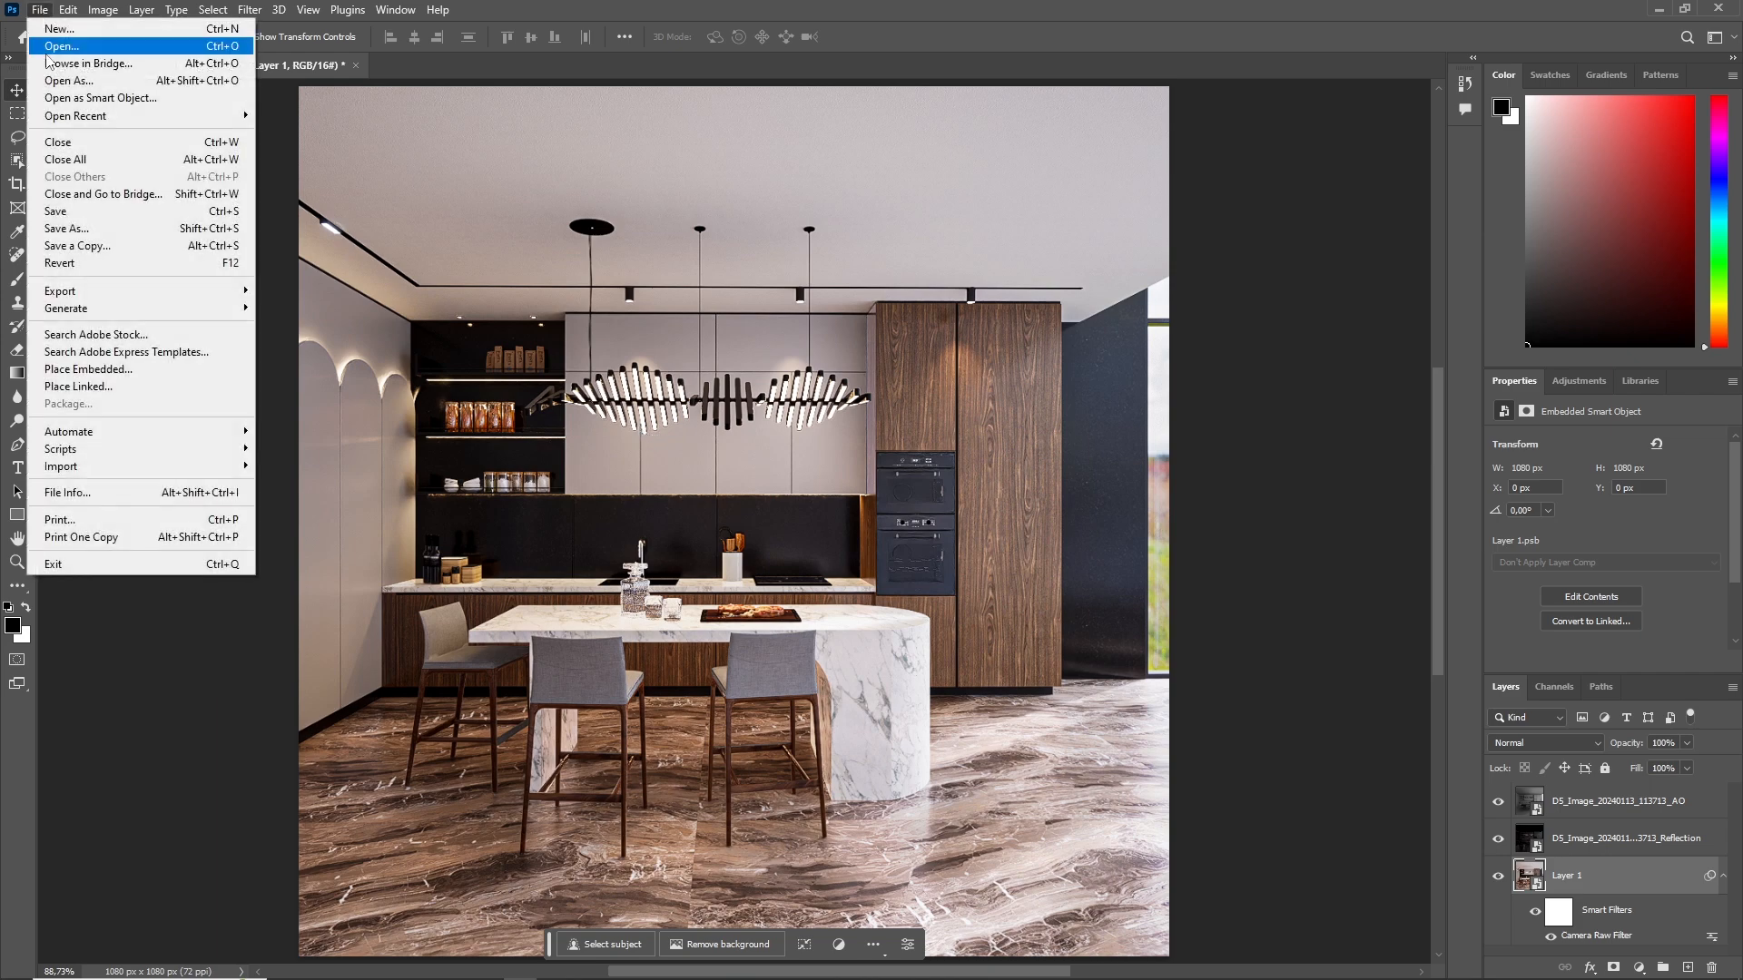
mouse_move(118, 291)
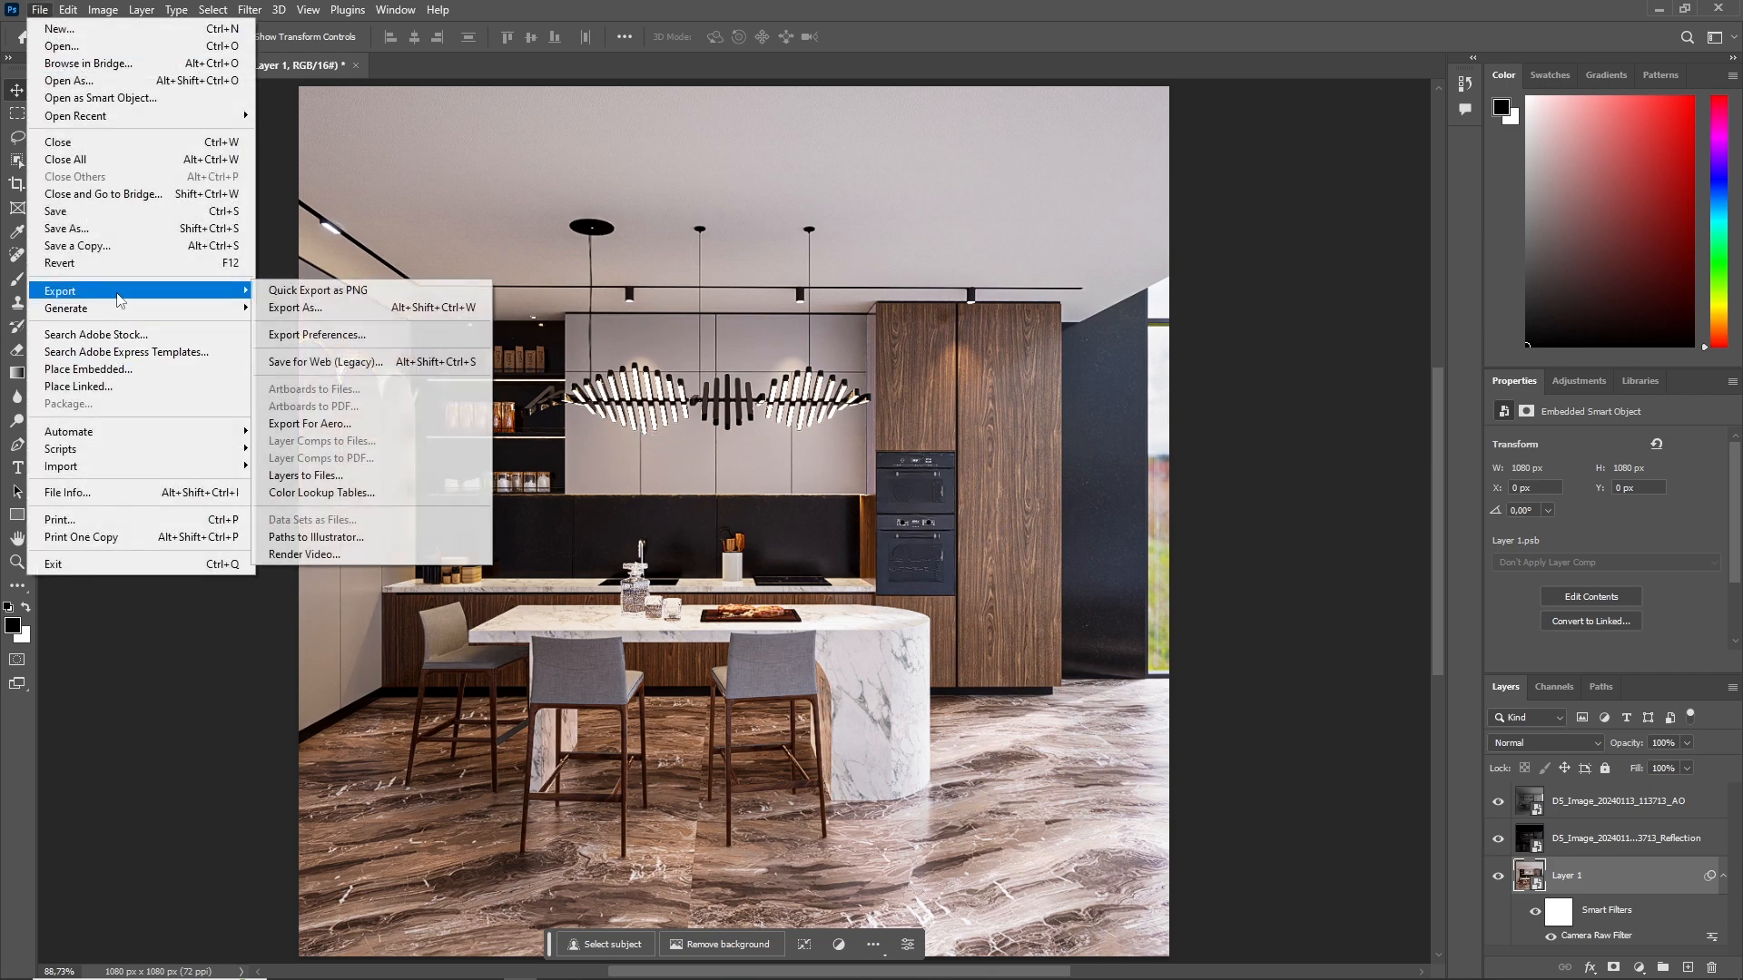
click(348, 308)
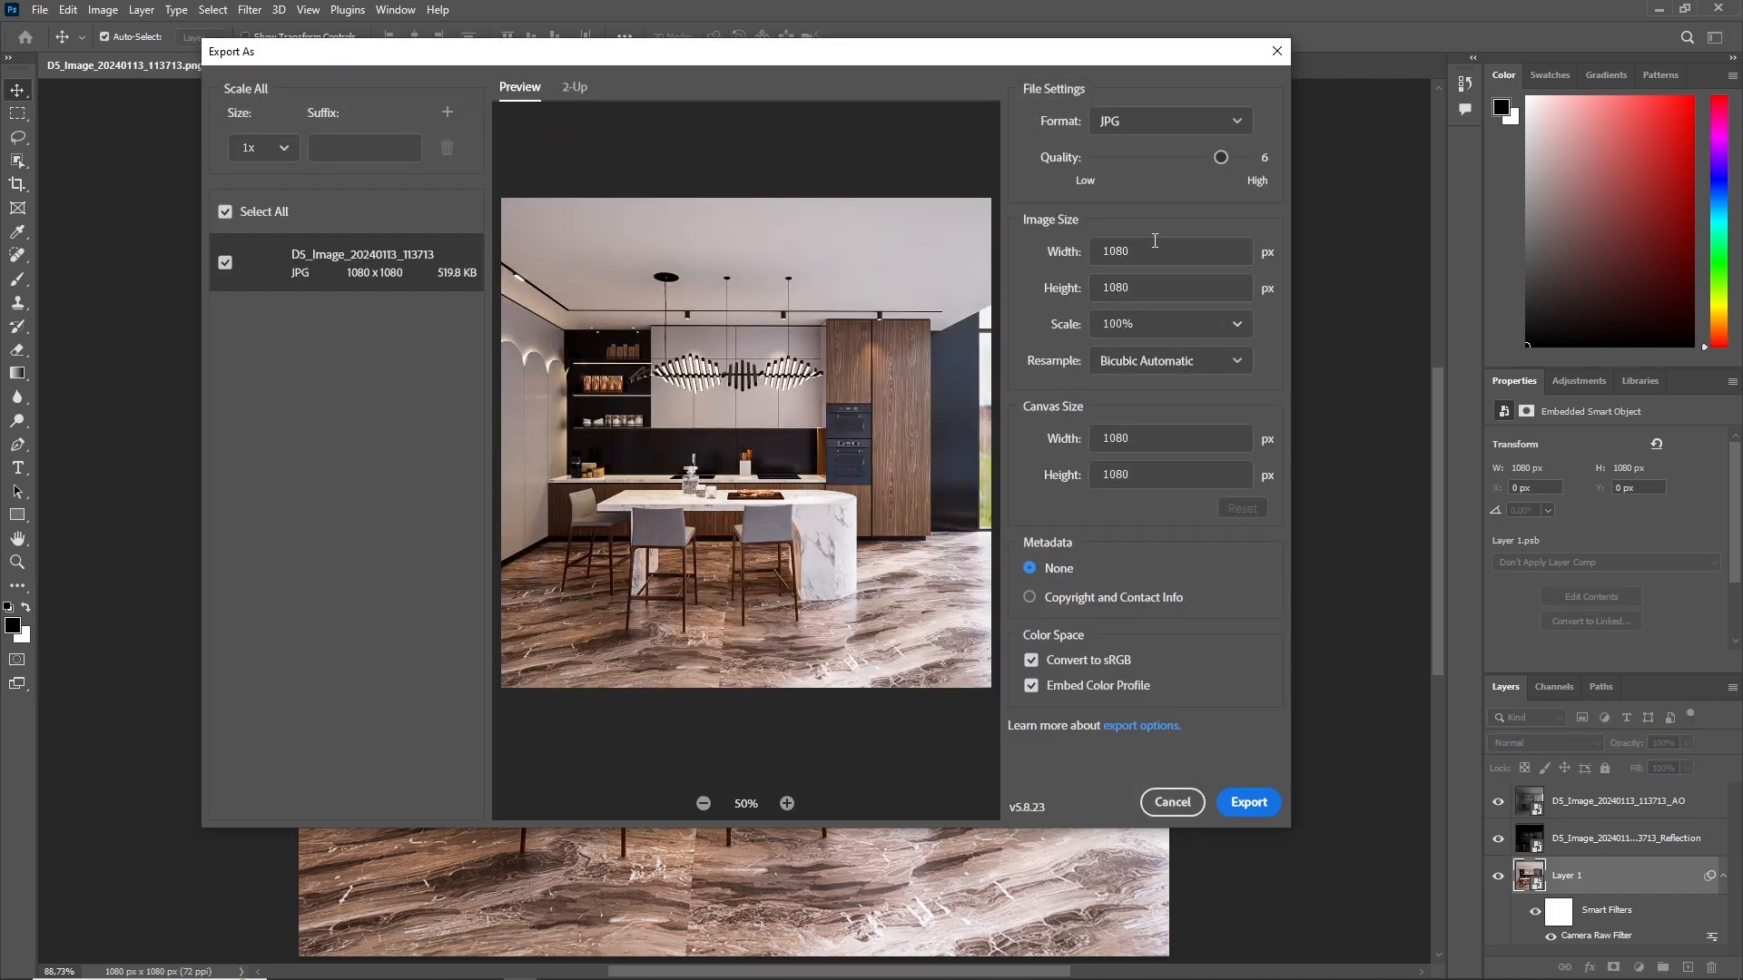
drag(1221, 158, 1246, 158)
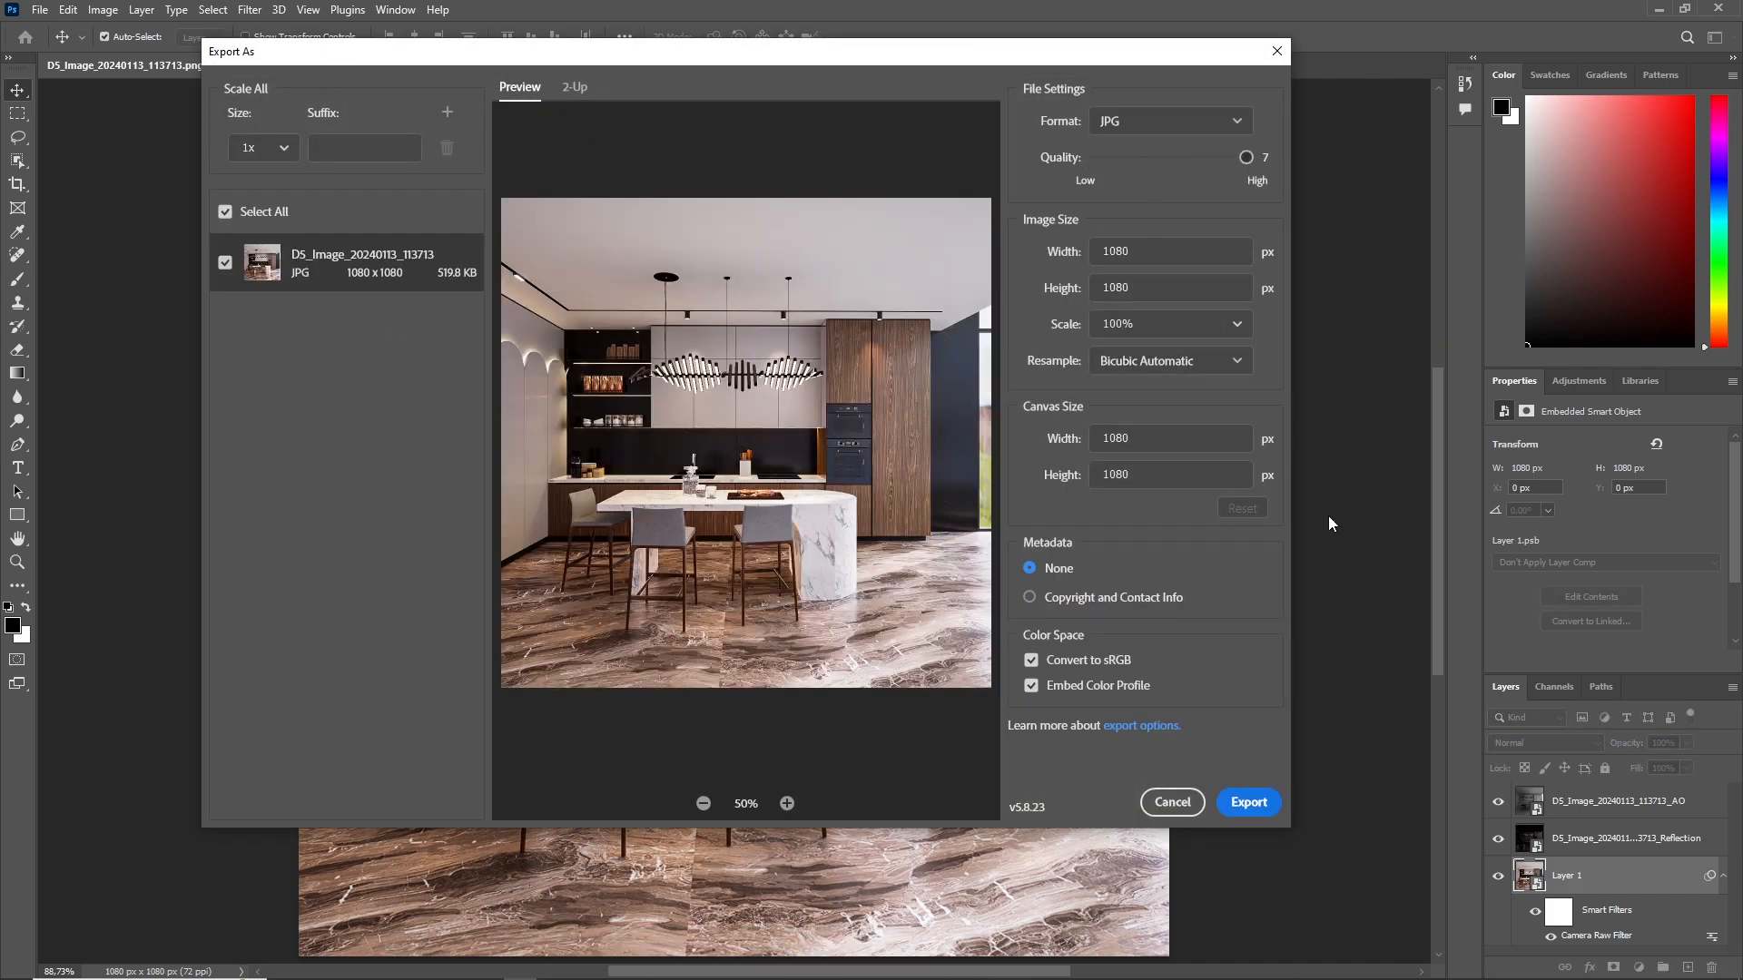
click(1243, 804)
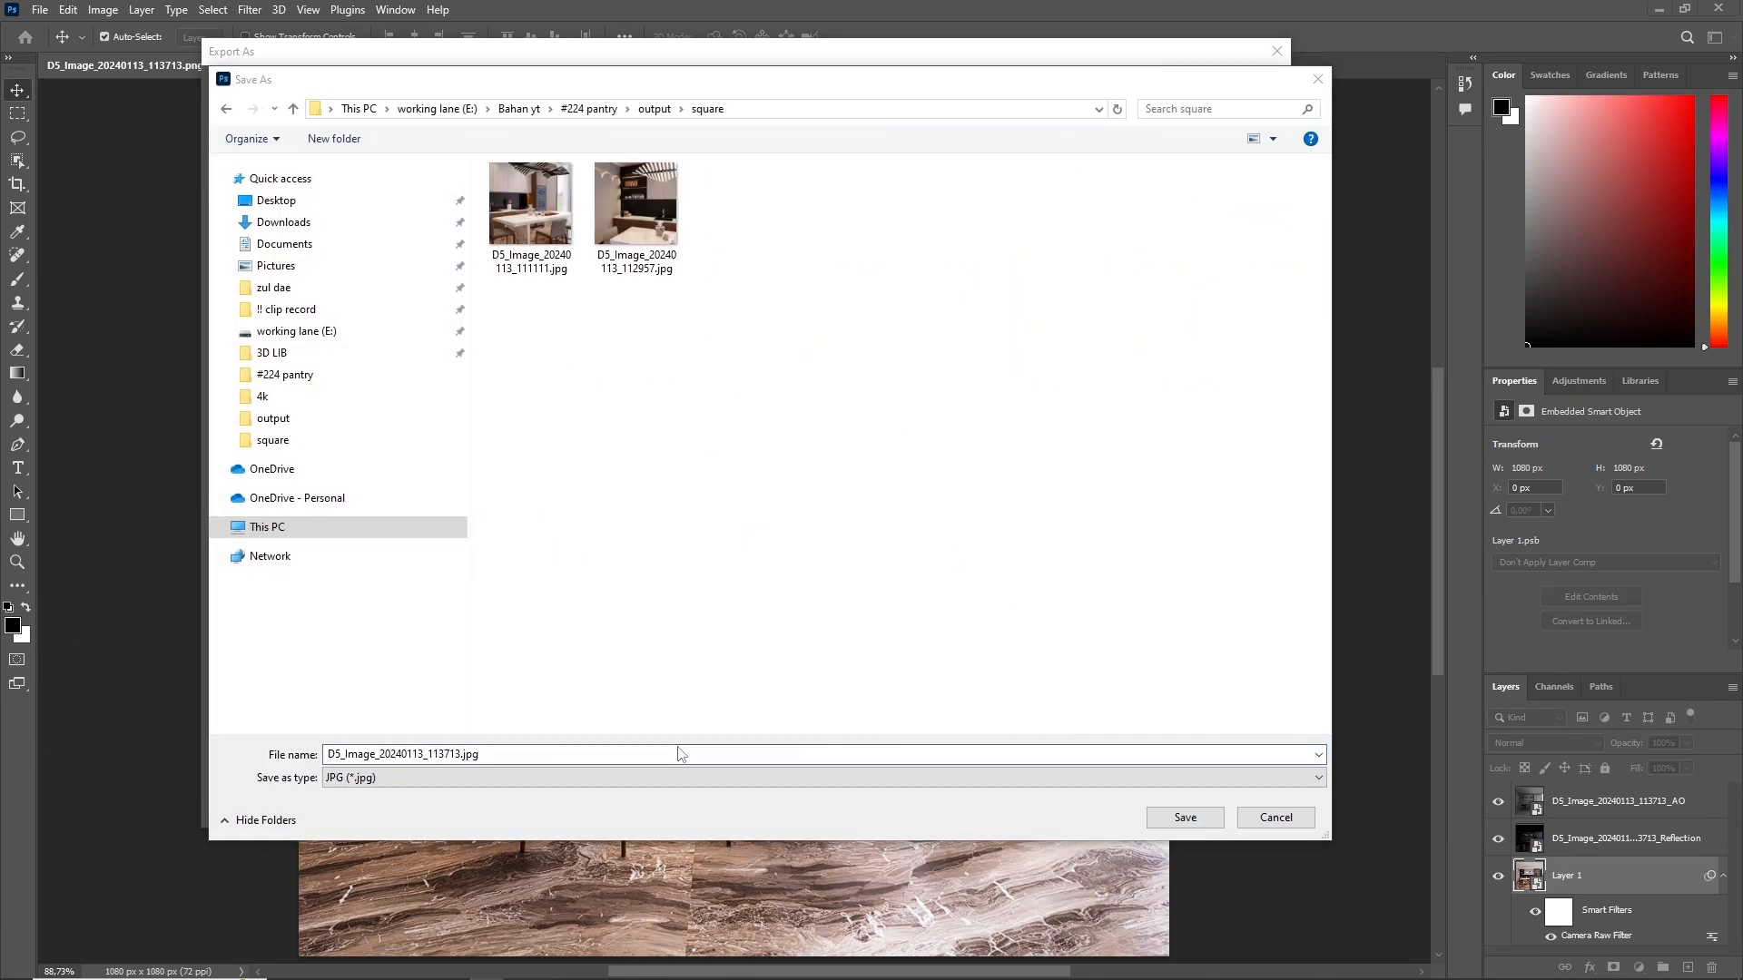
click(1186, 818)
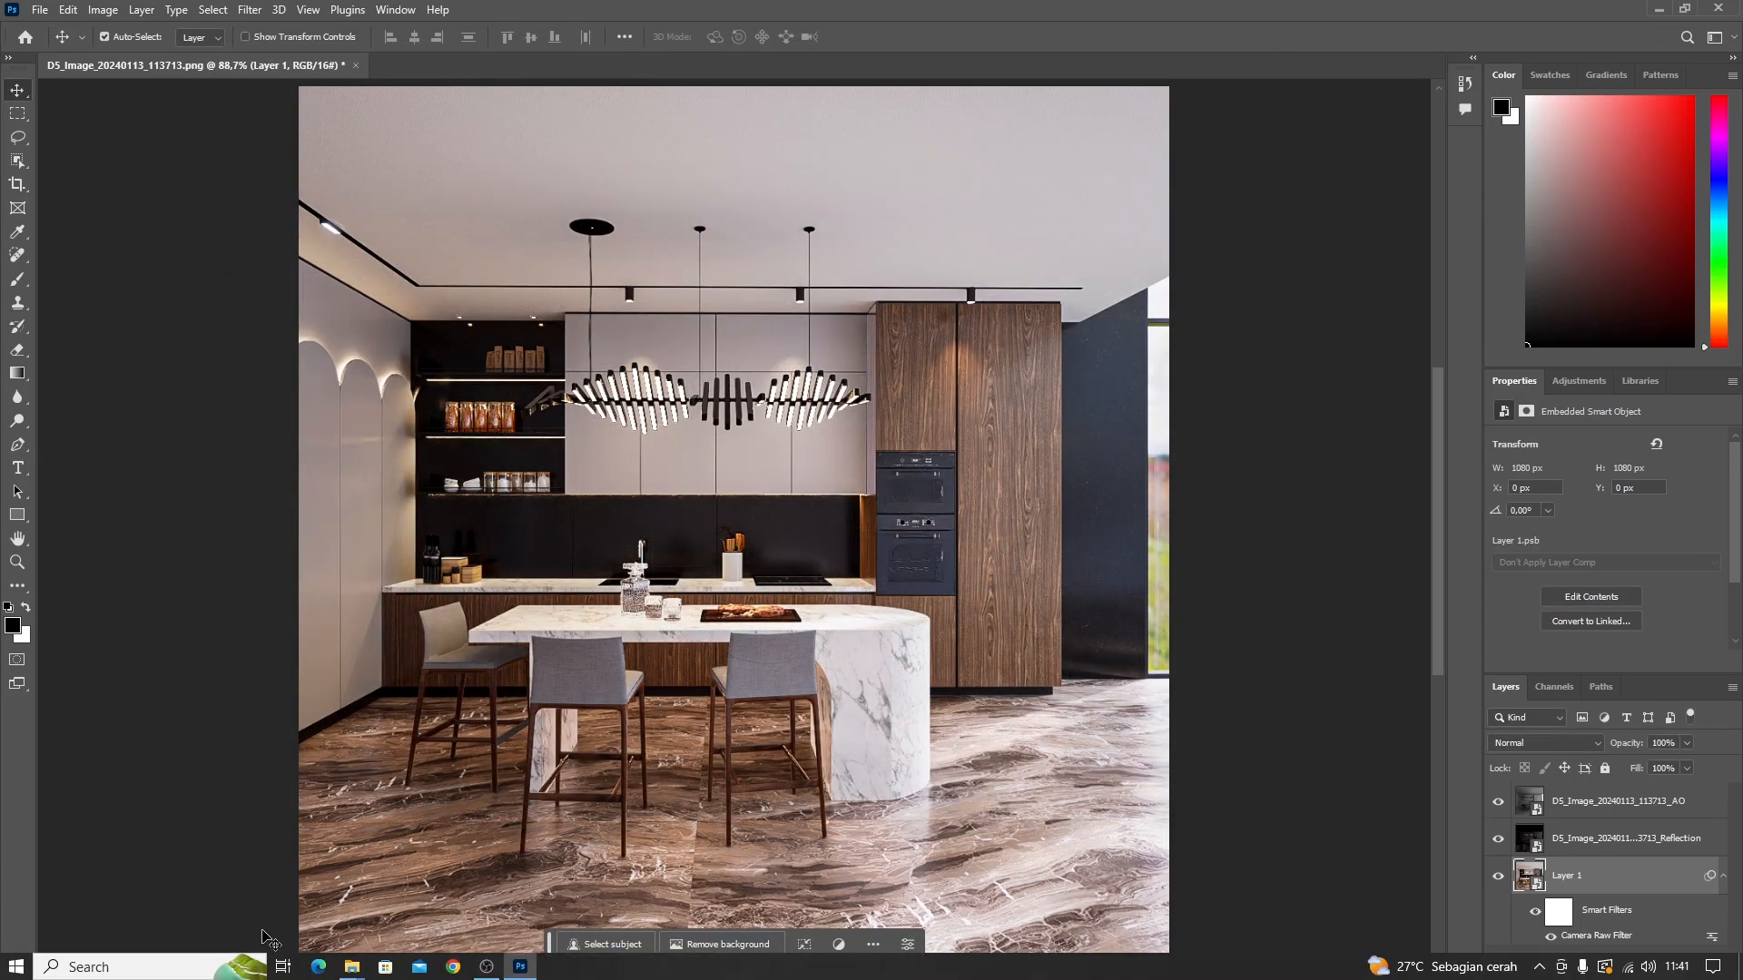
Step: View the exported 111111, 112957 and 113713 JPGs from the square folder side by side in the photo viewer
mouse_move(351, 967)
click(363, 829)
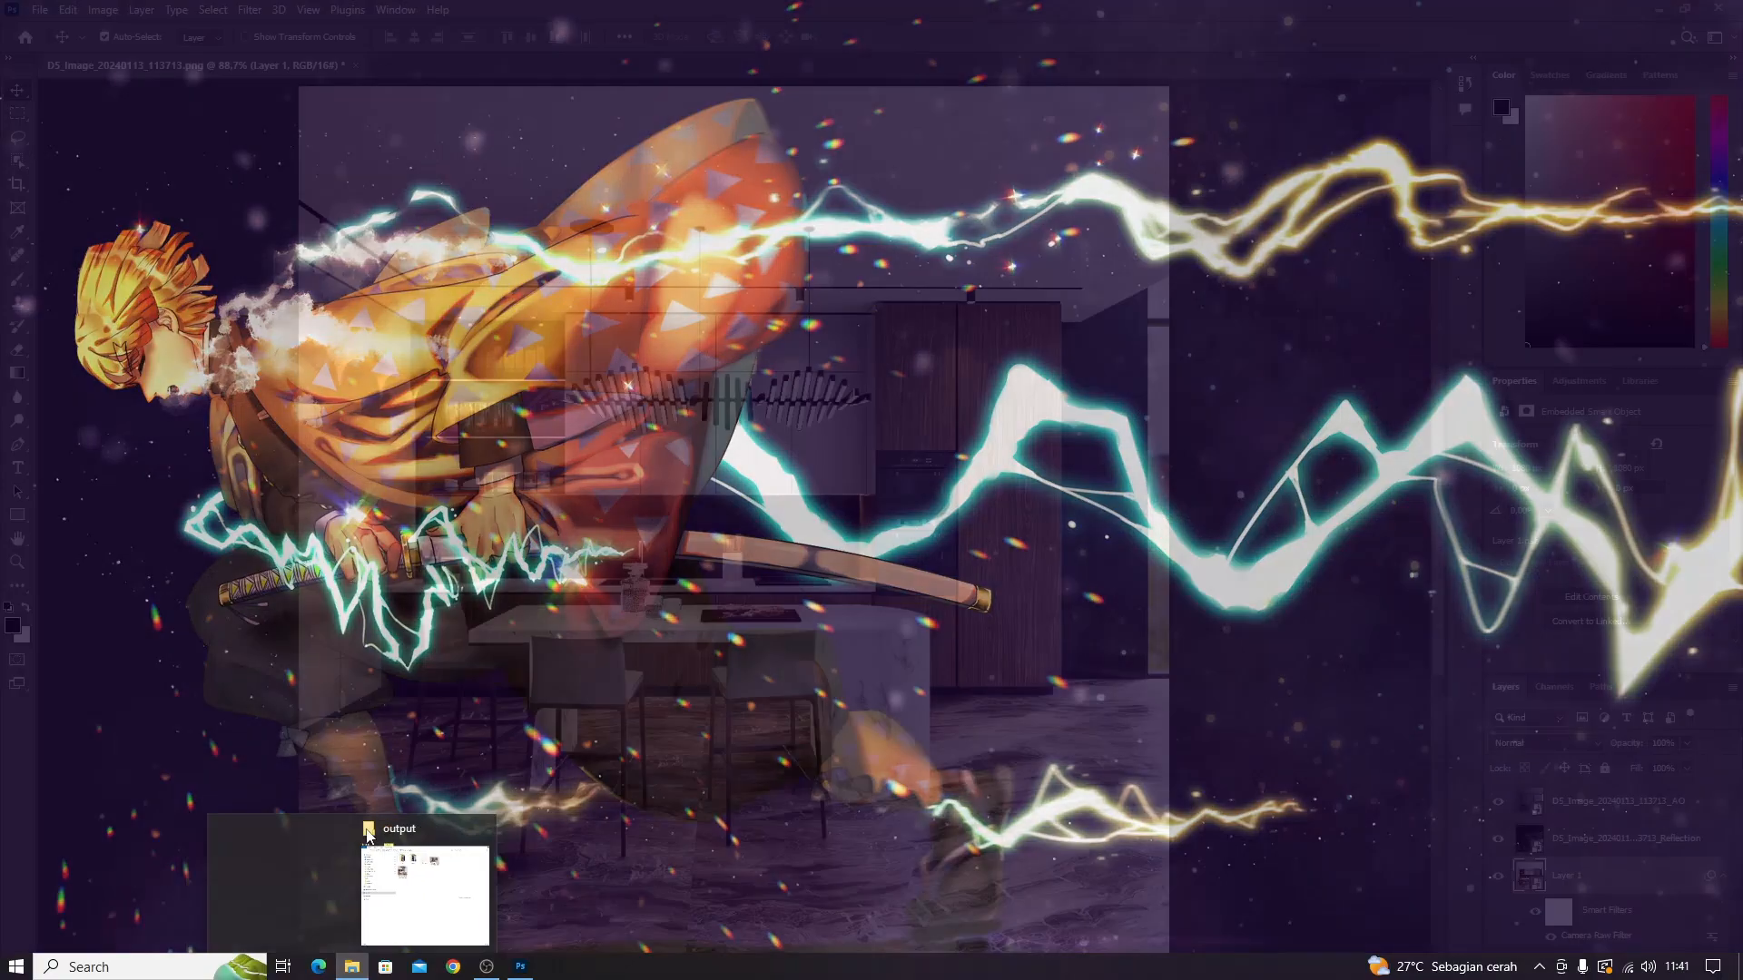
click(363, 885)
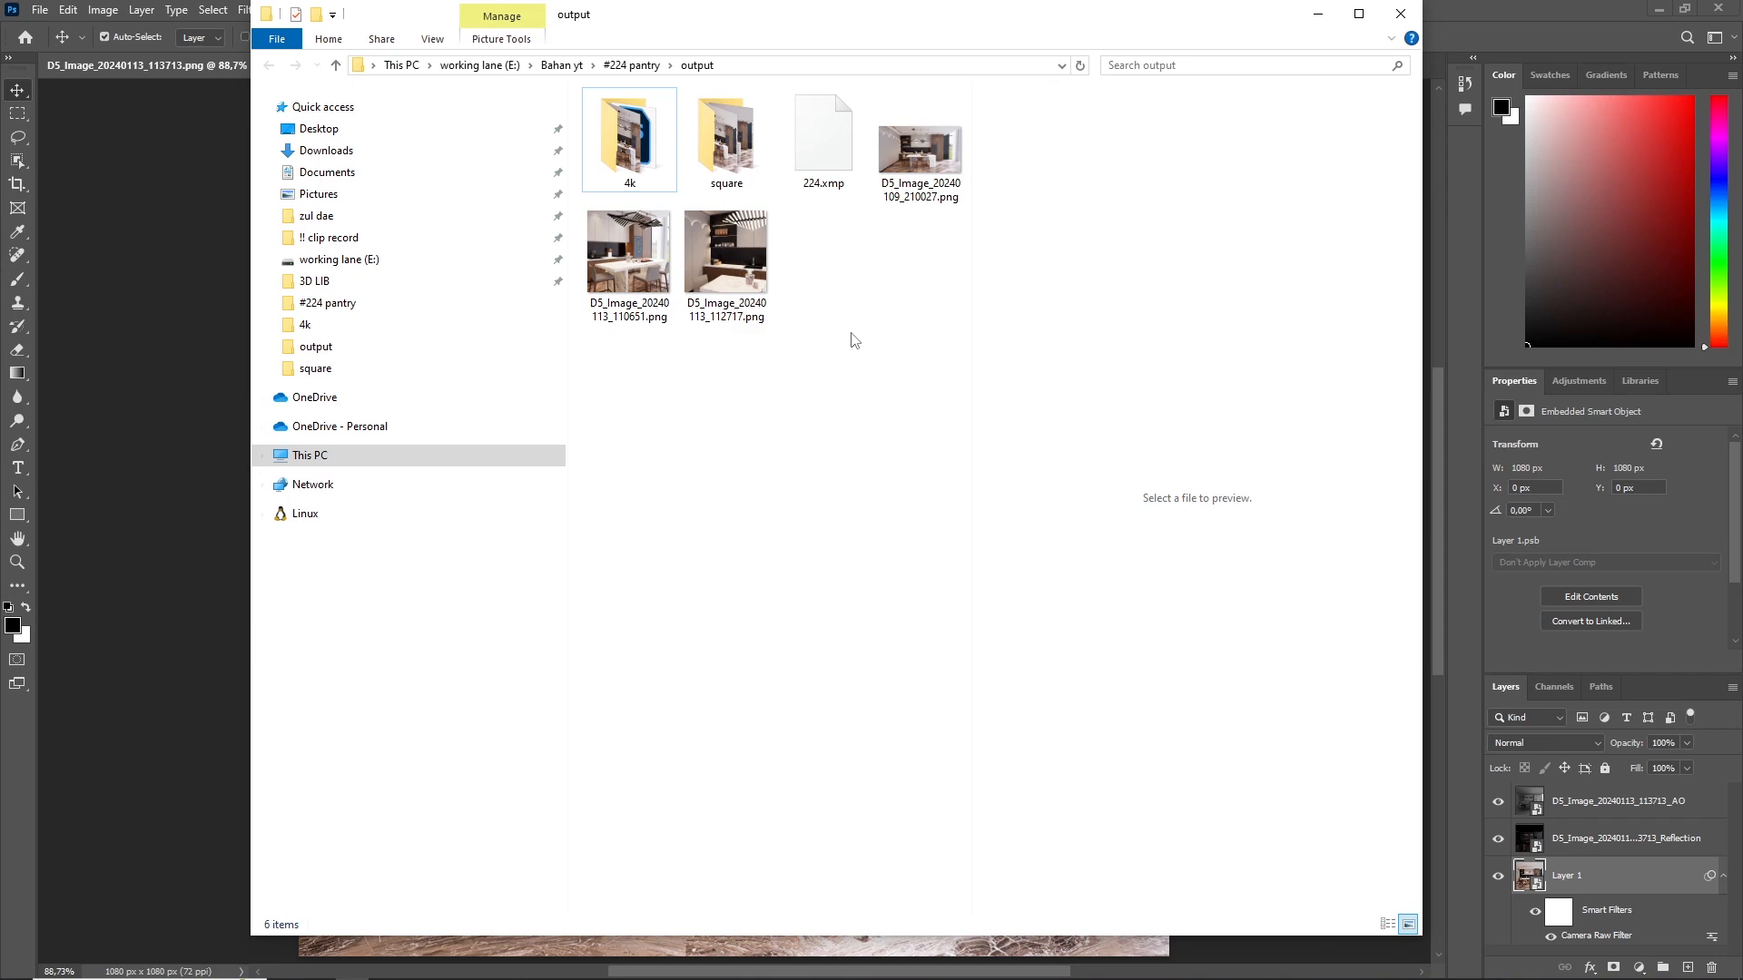
double_click(711, 129)
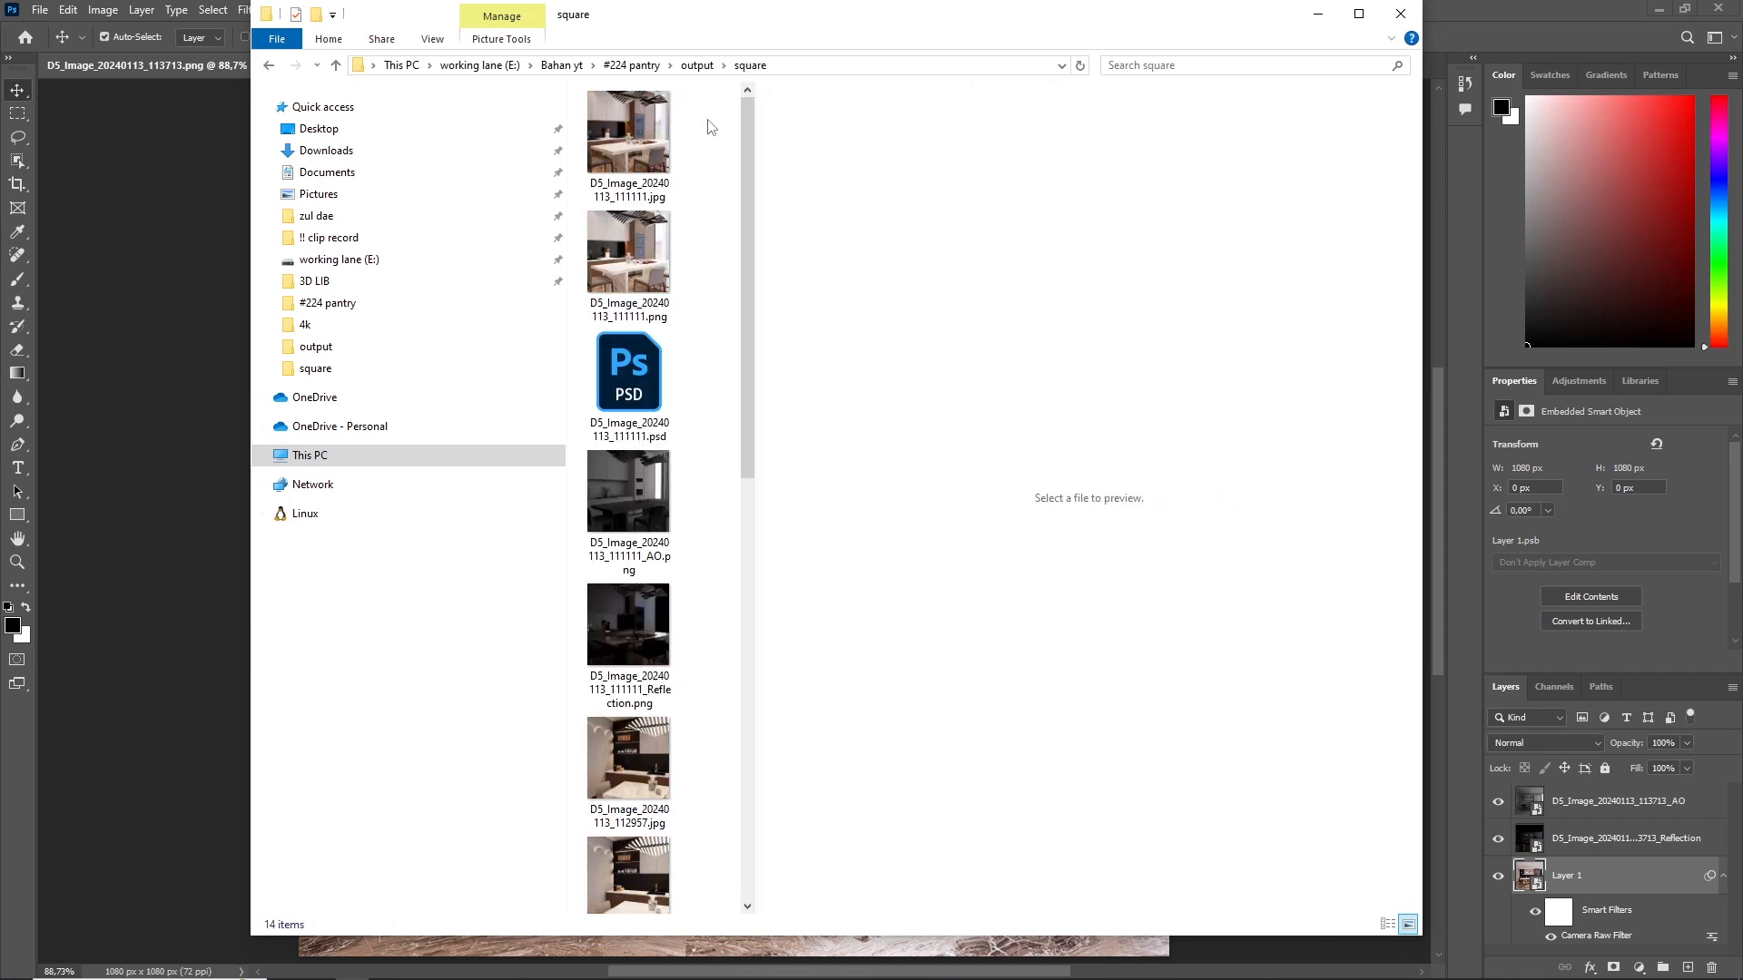
double_click(635, 116)
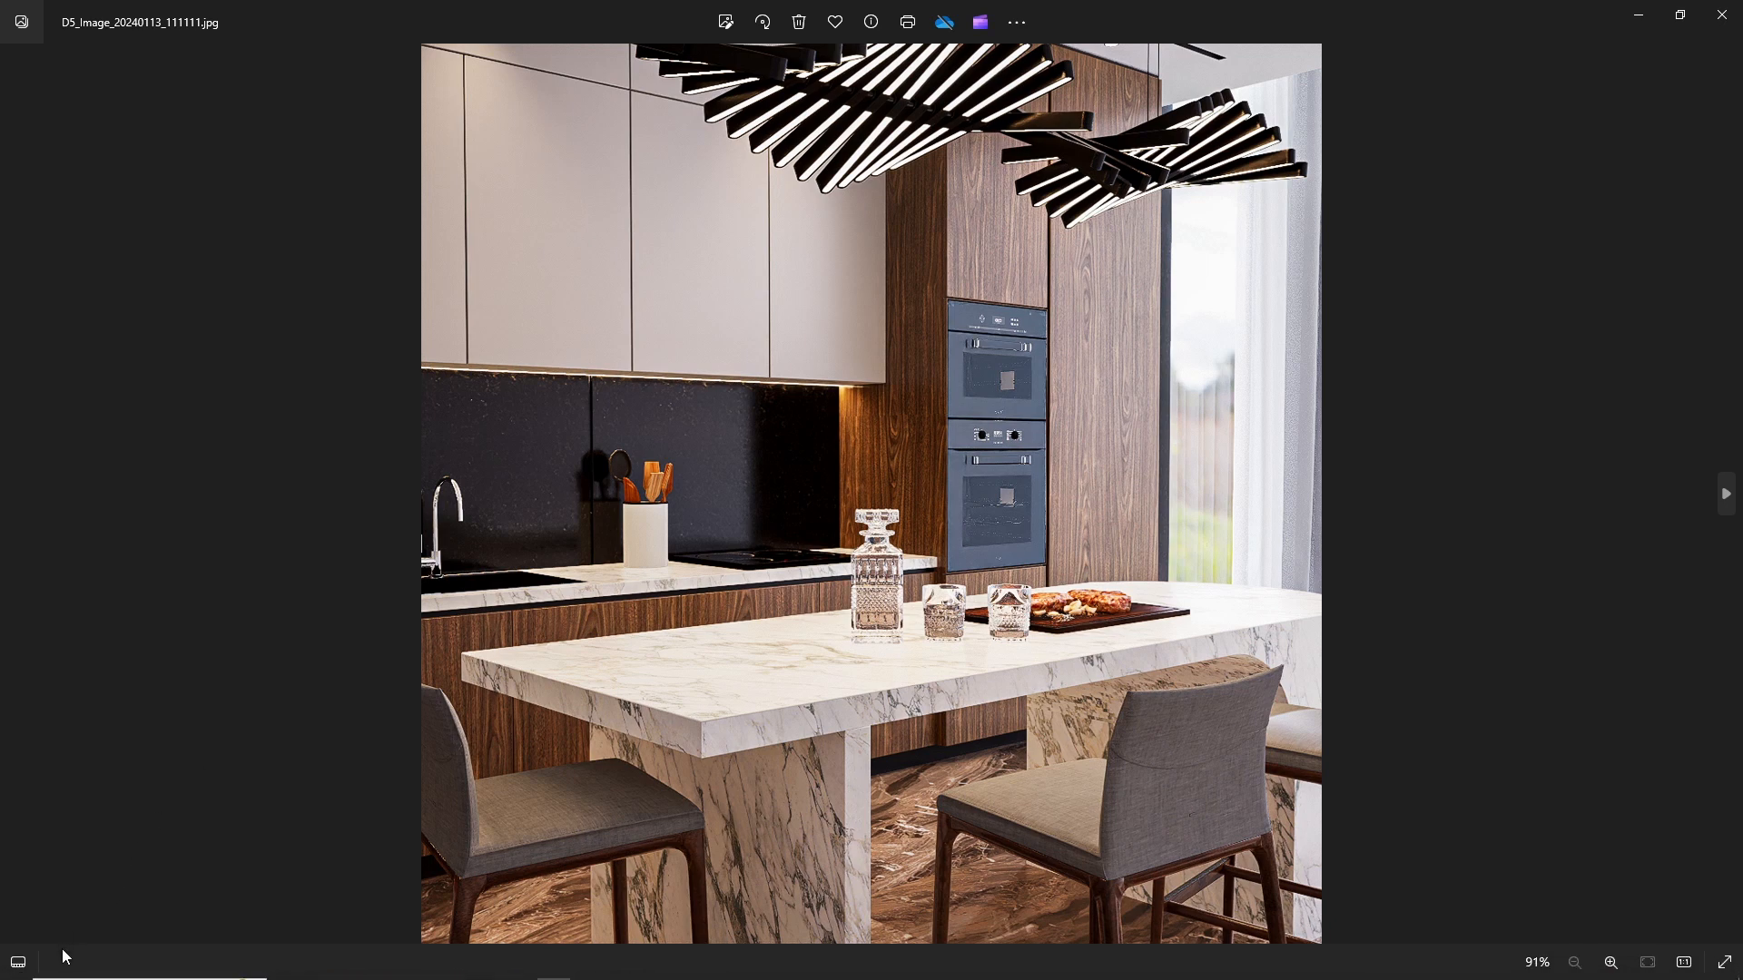
click(18, 962)
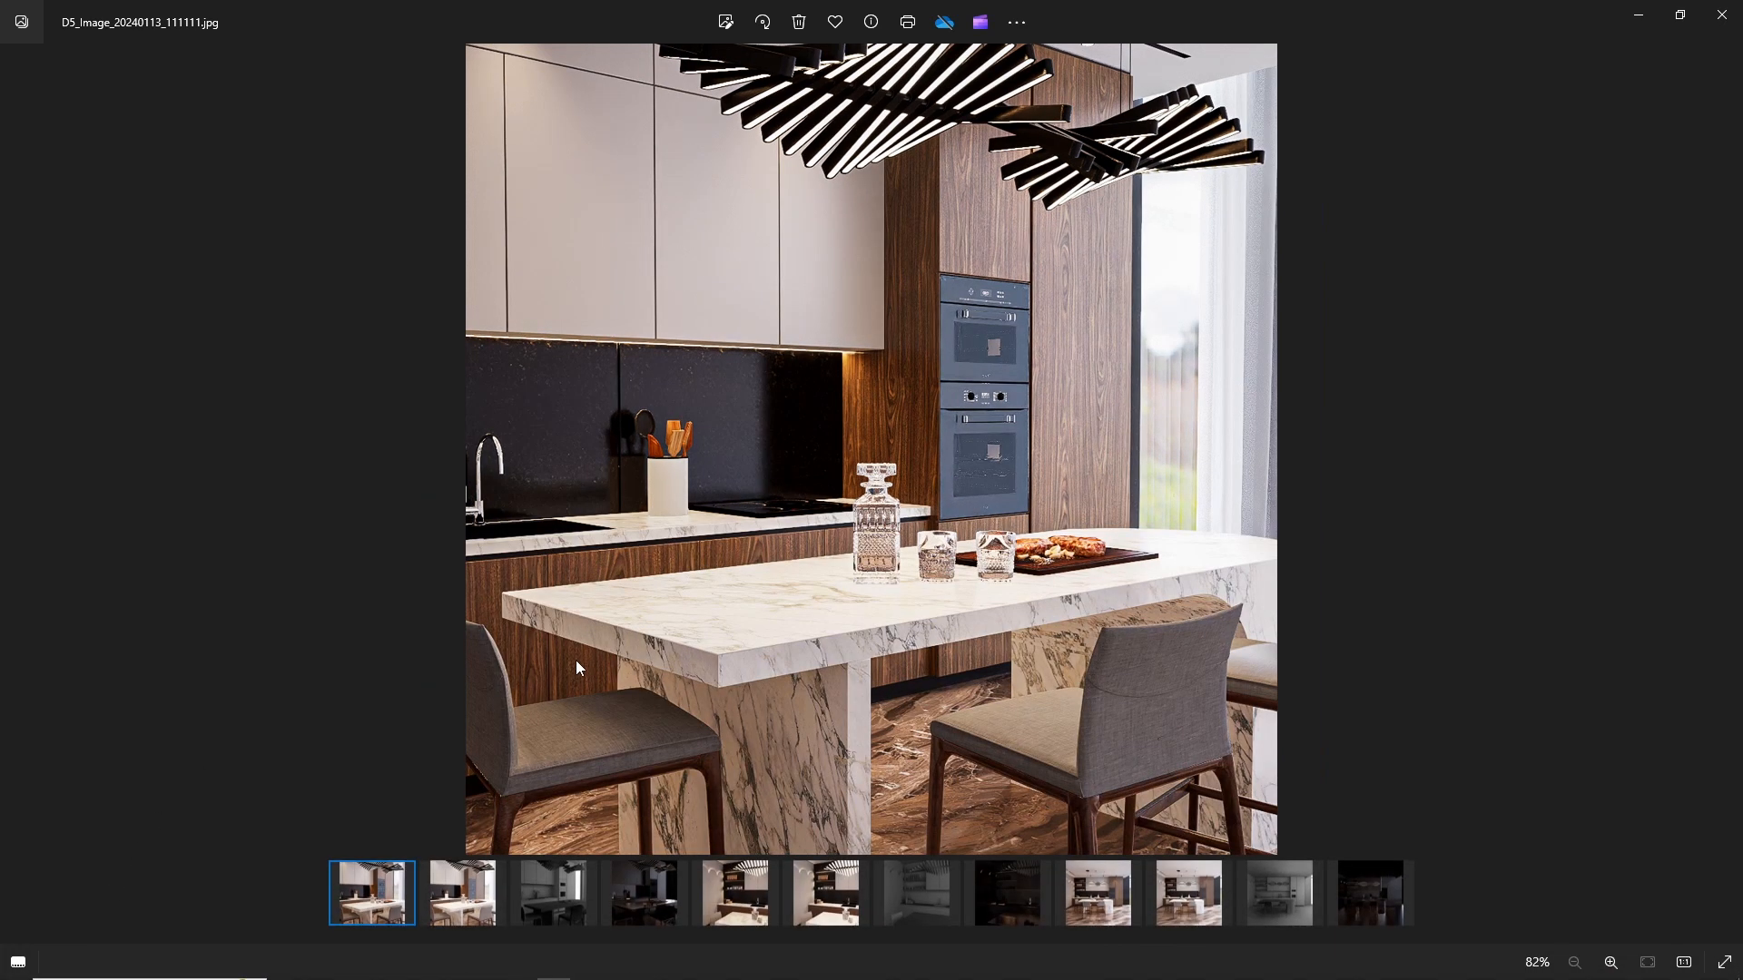
click(767, 874)
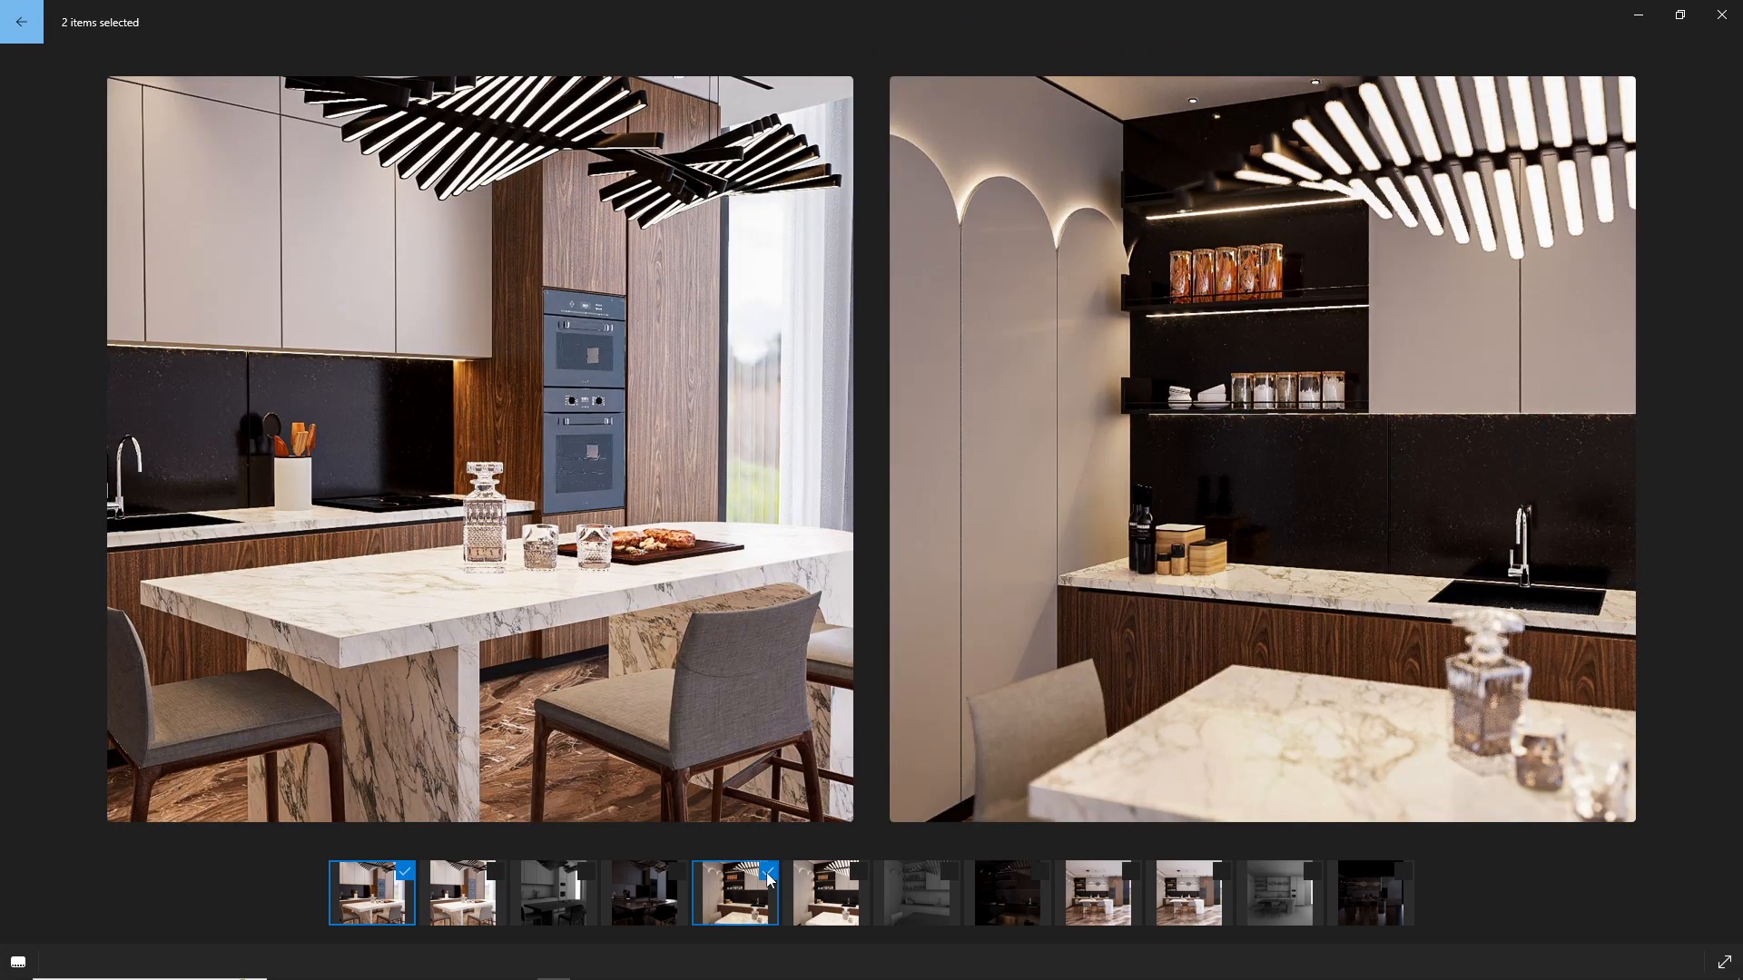
click(1131, 872)
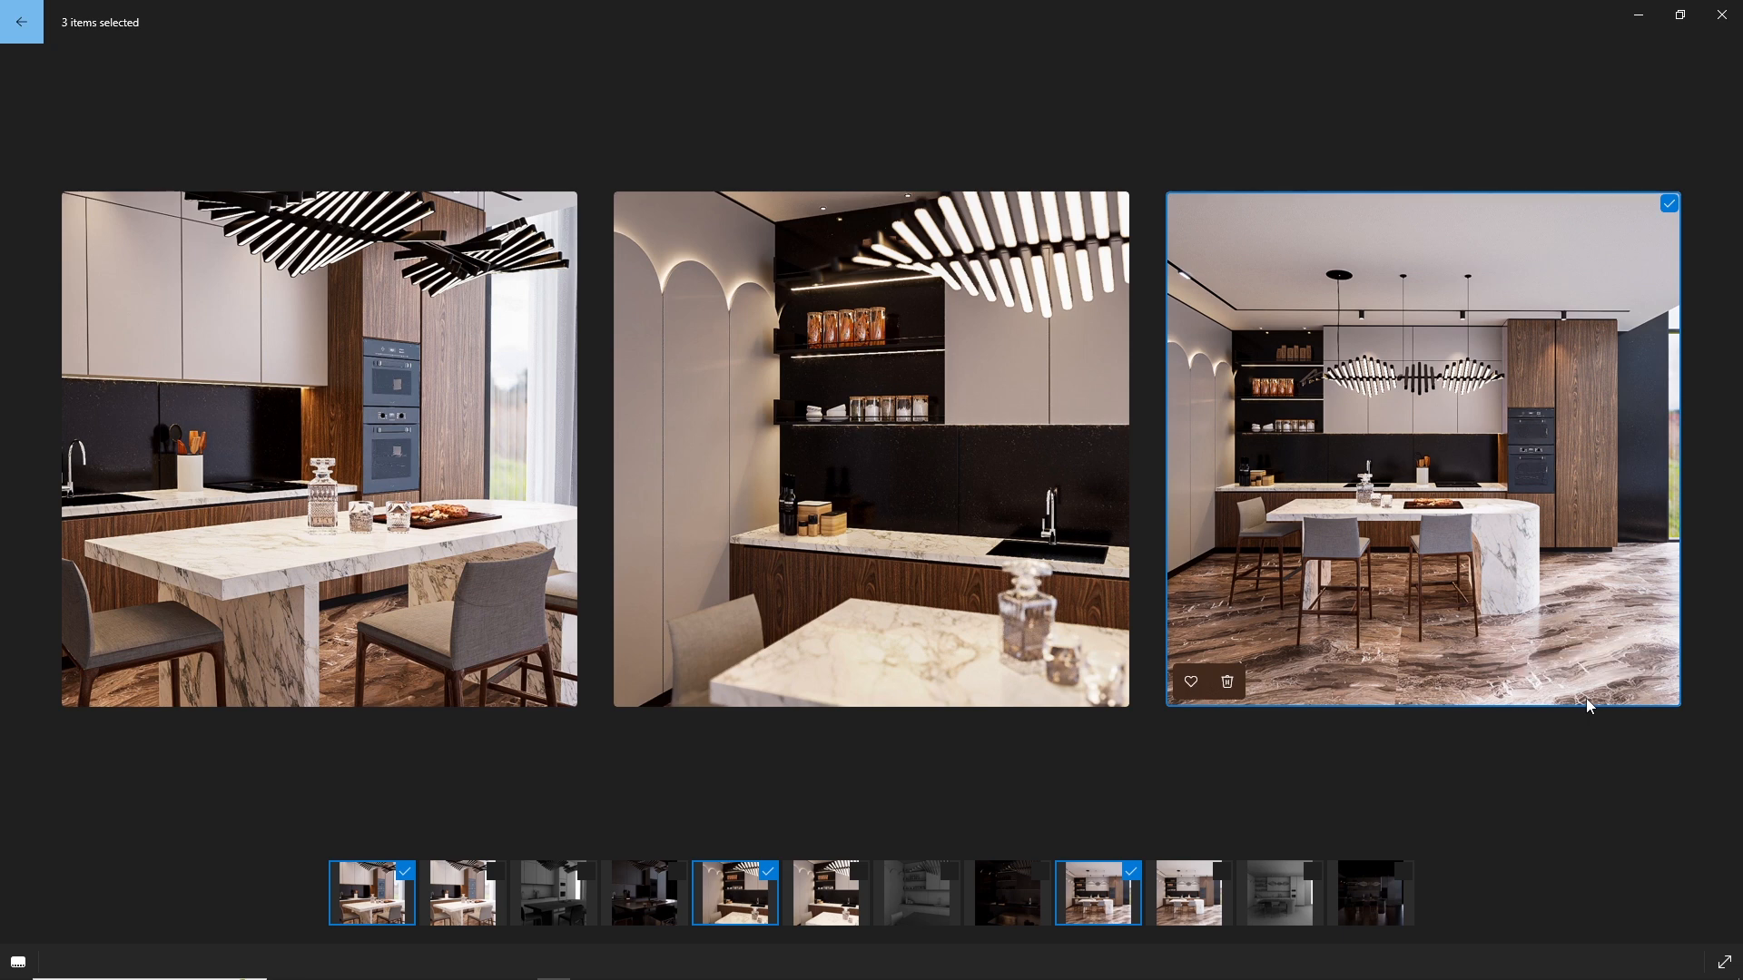
click(1731, 9)
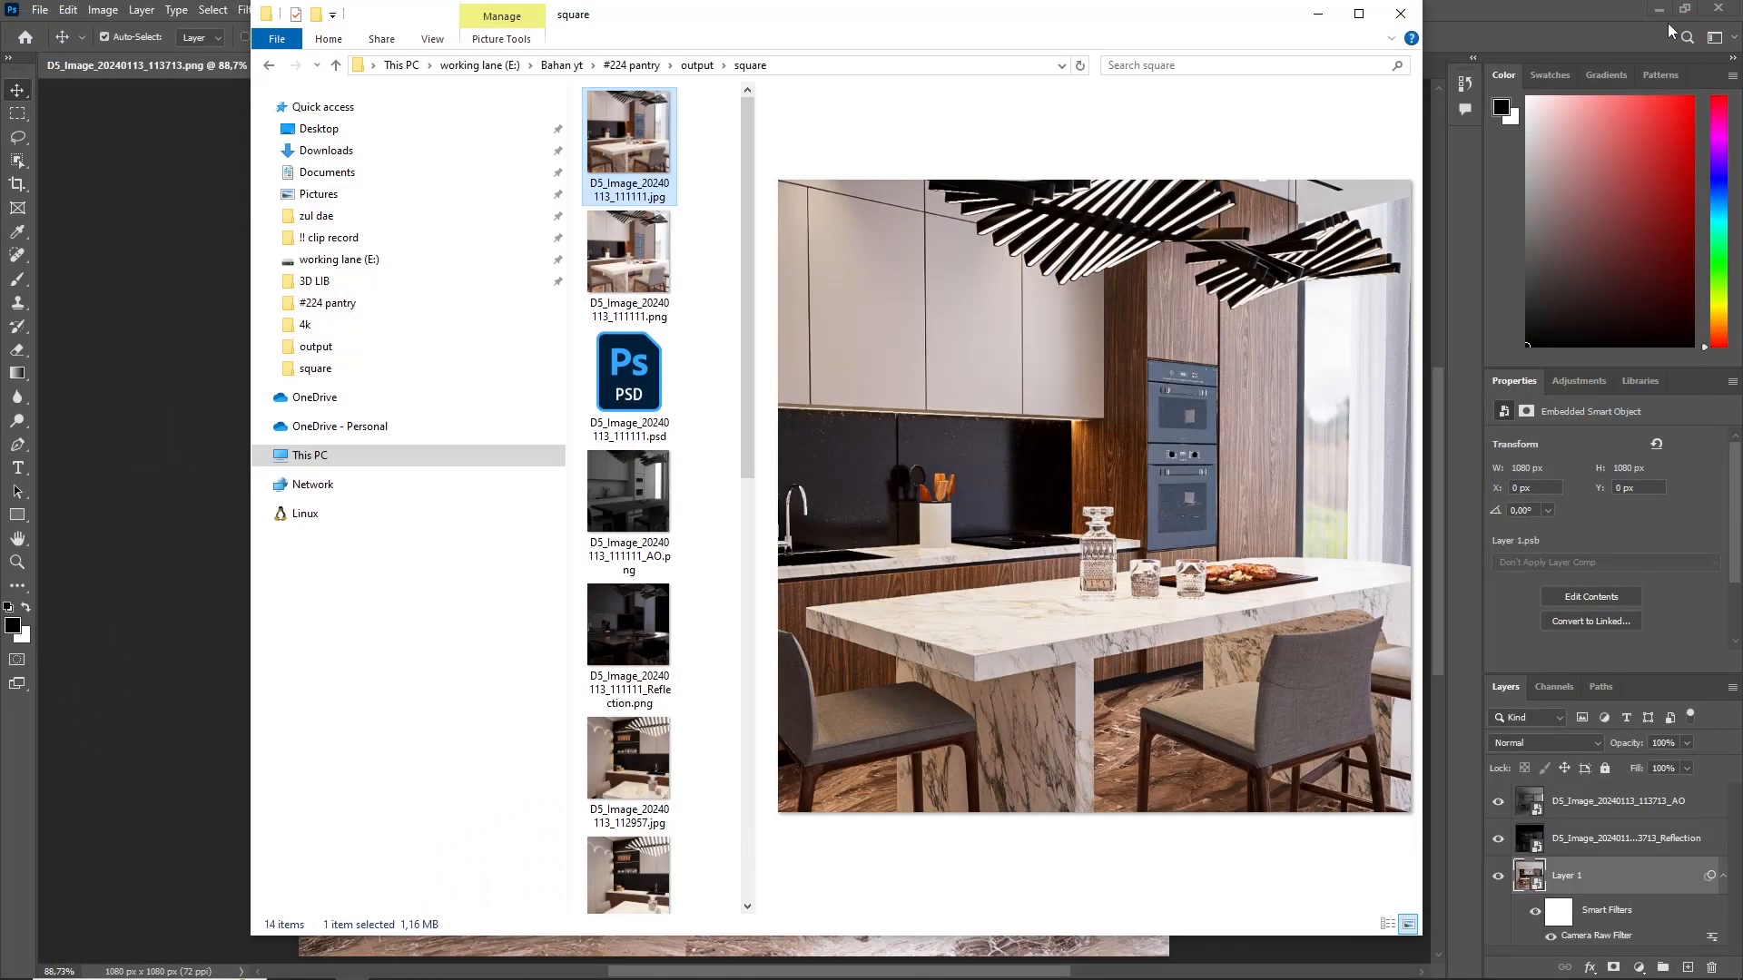
Step: Close Photoshop without saving the changes to D5_Image_20240113_113713.png
click(1530, 8)
click(1718, 8)
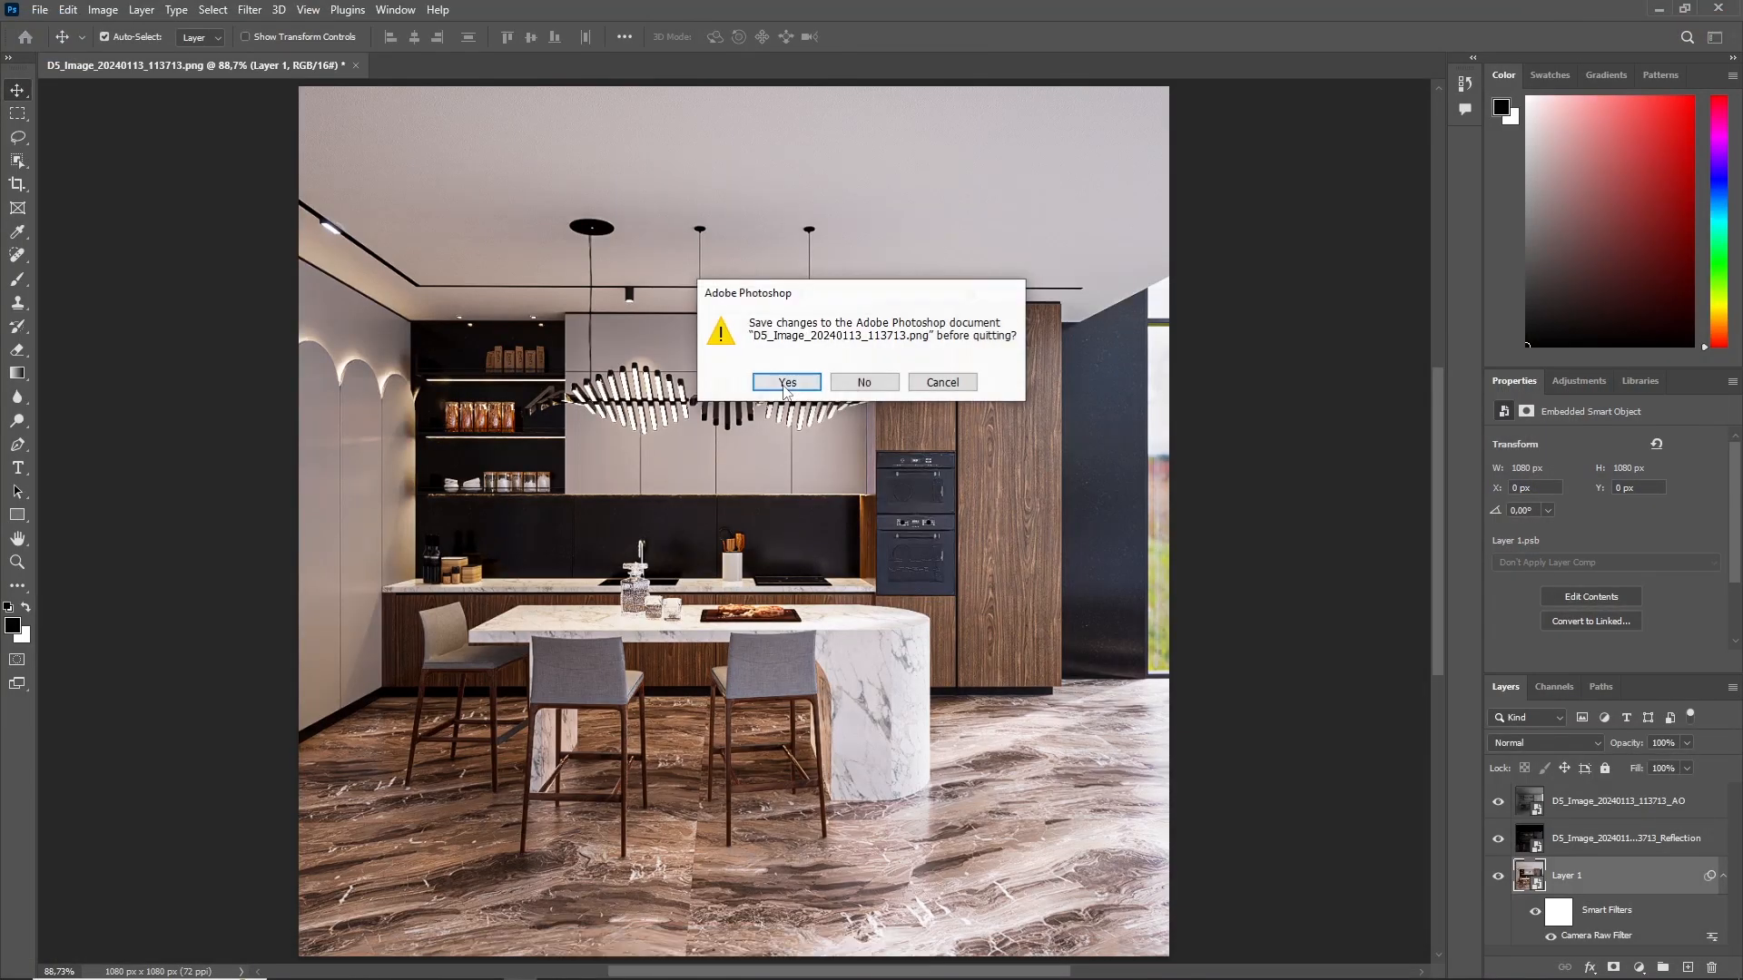
click(865, 382)
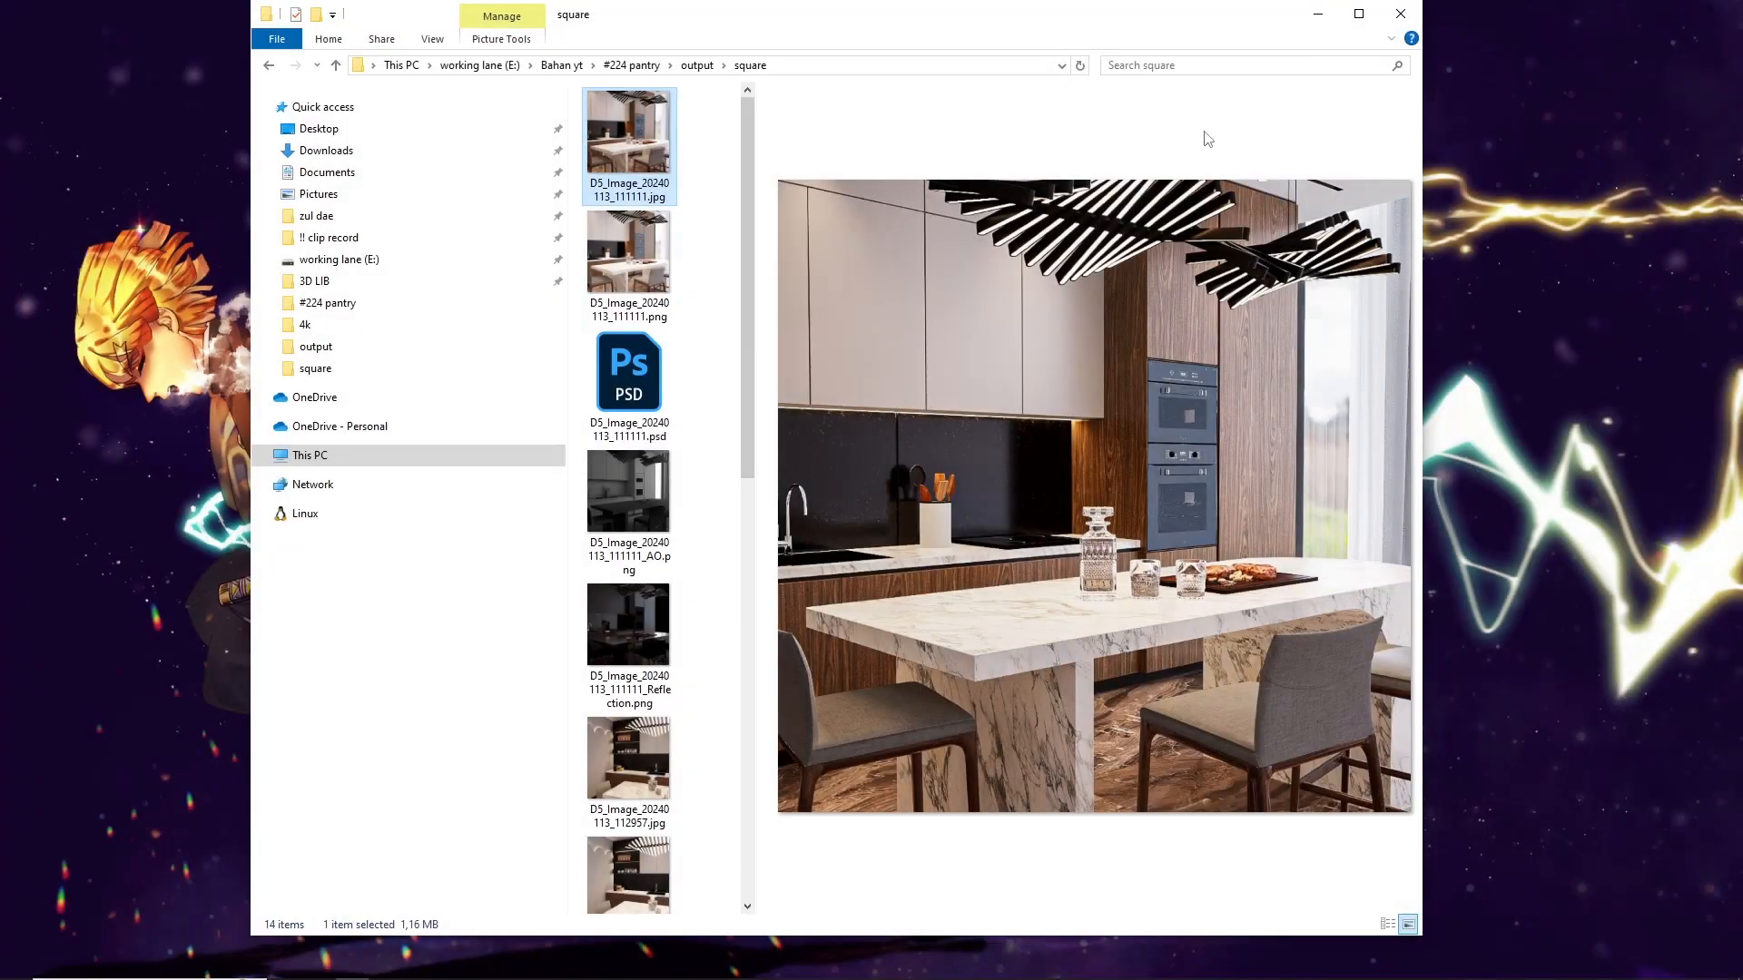
Step: Open the pantry224 project in D5 Render from the pantry224 folder inside #224 pantry
click(1352, 16)
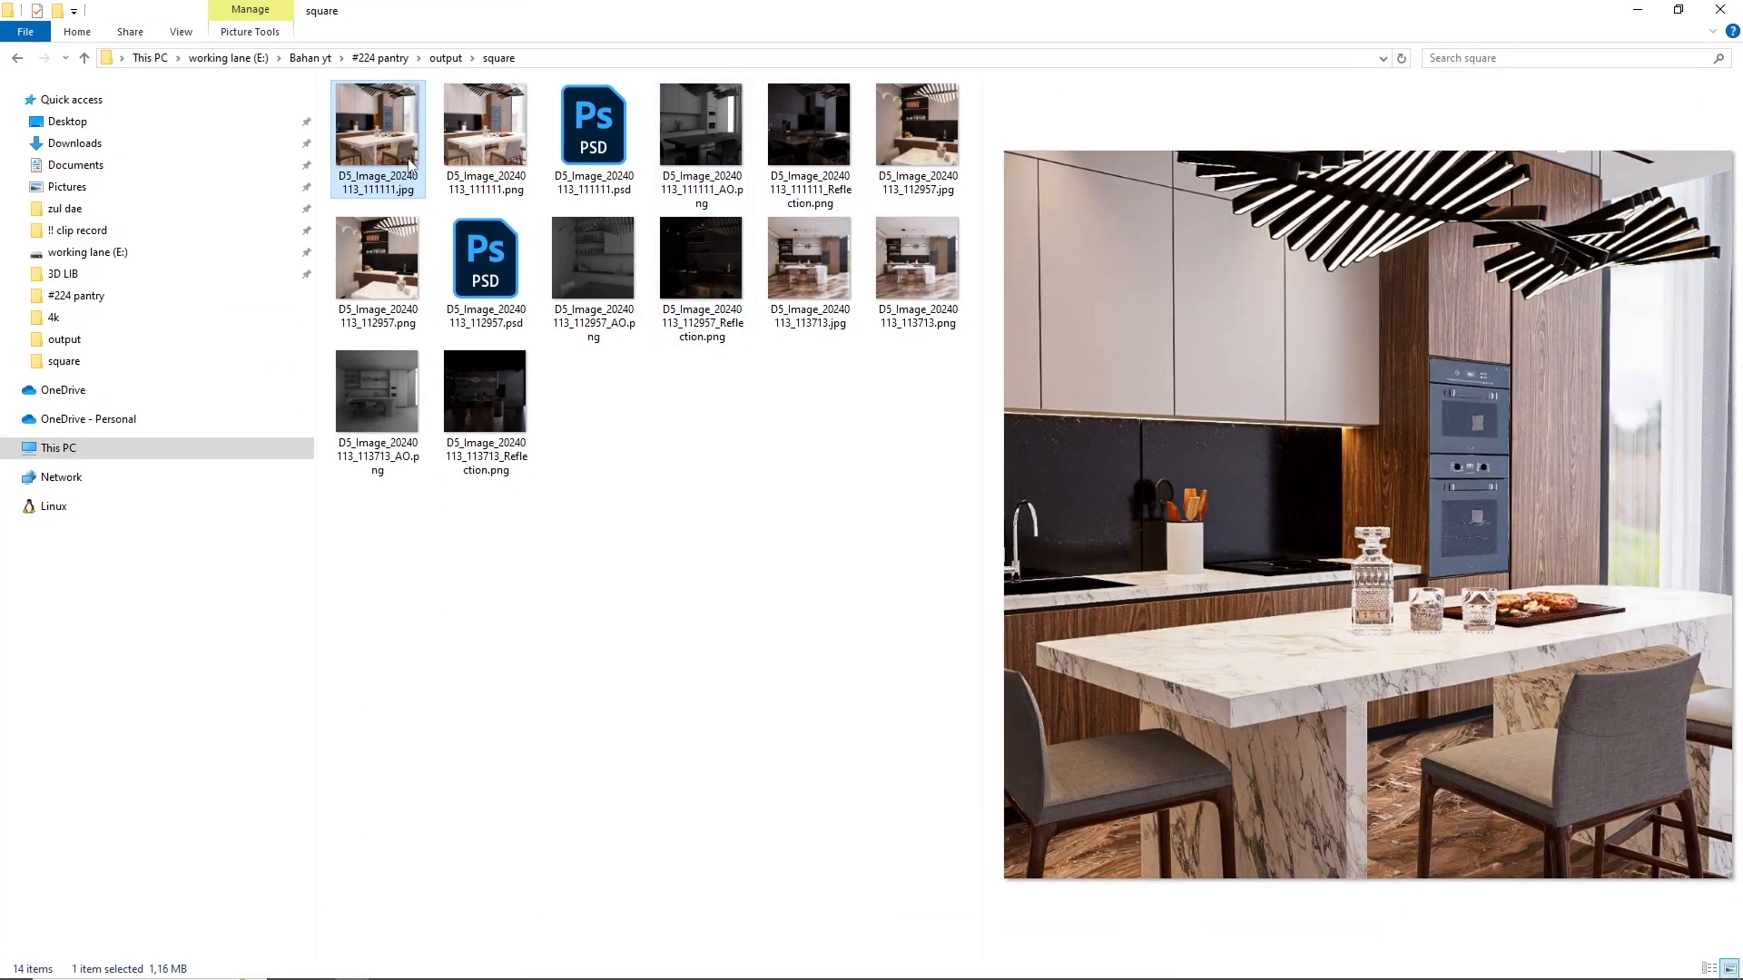
click(446, 57)
click(380, 57)
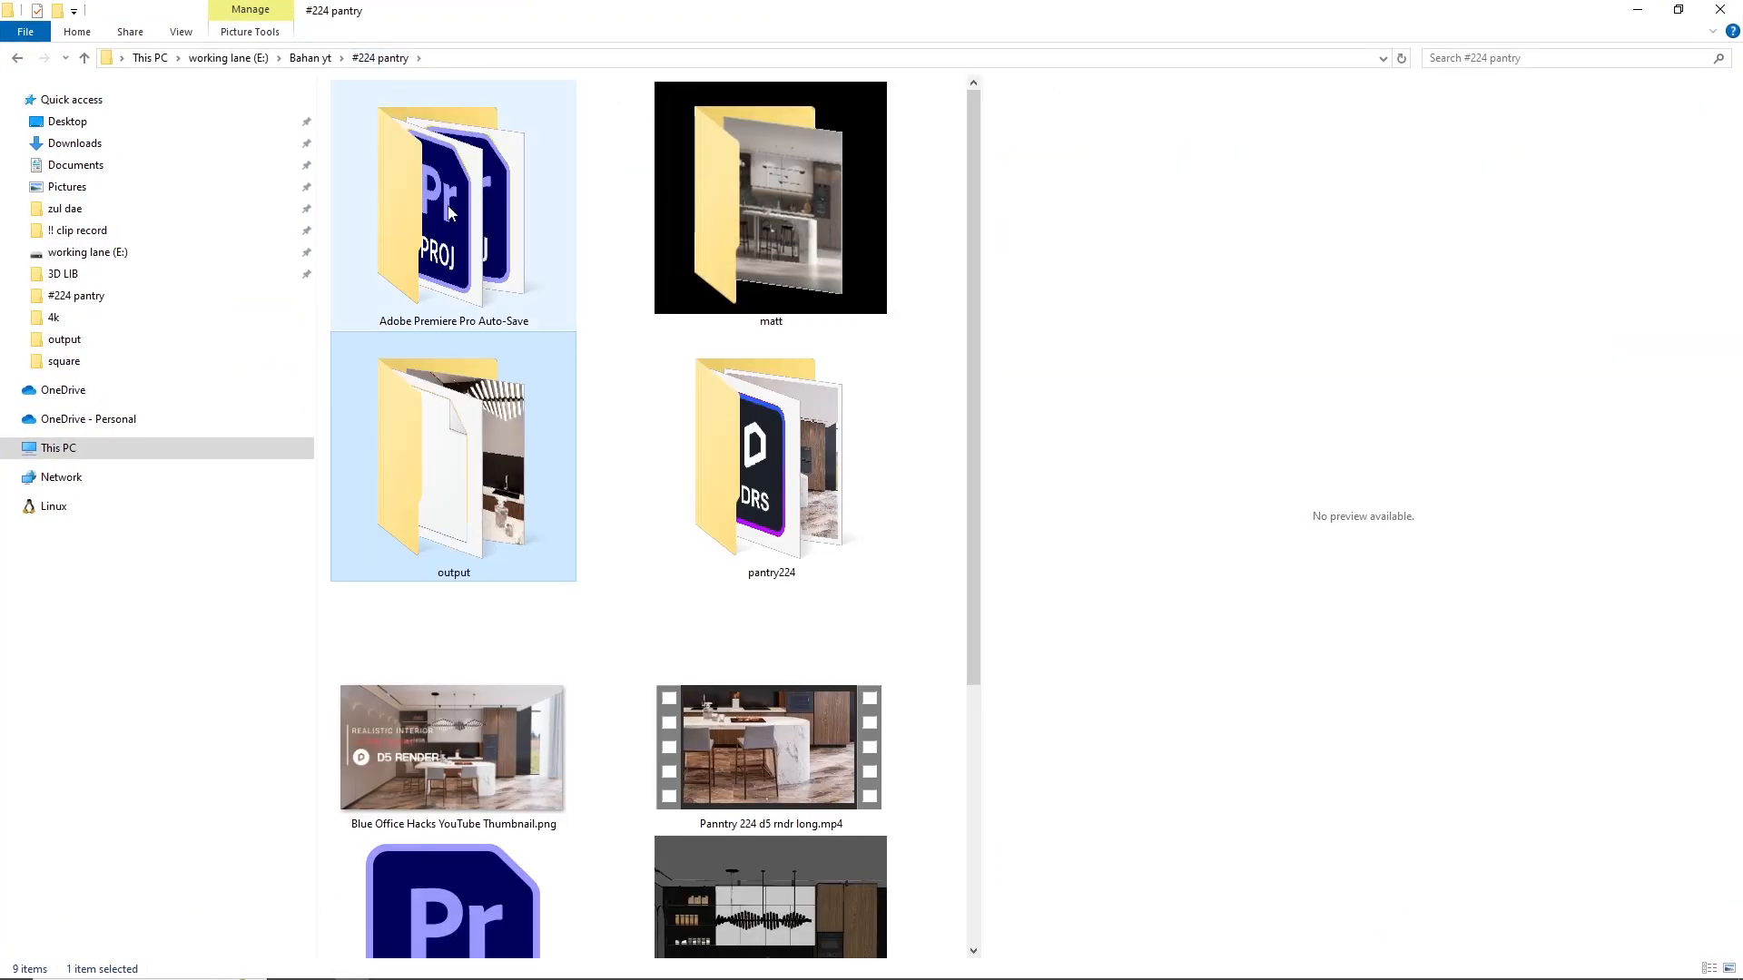
double_click(771, 454)
click(449, 190)
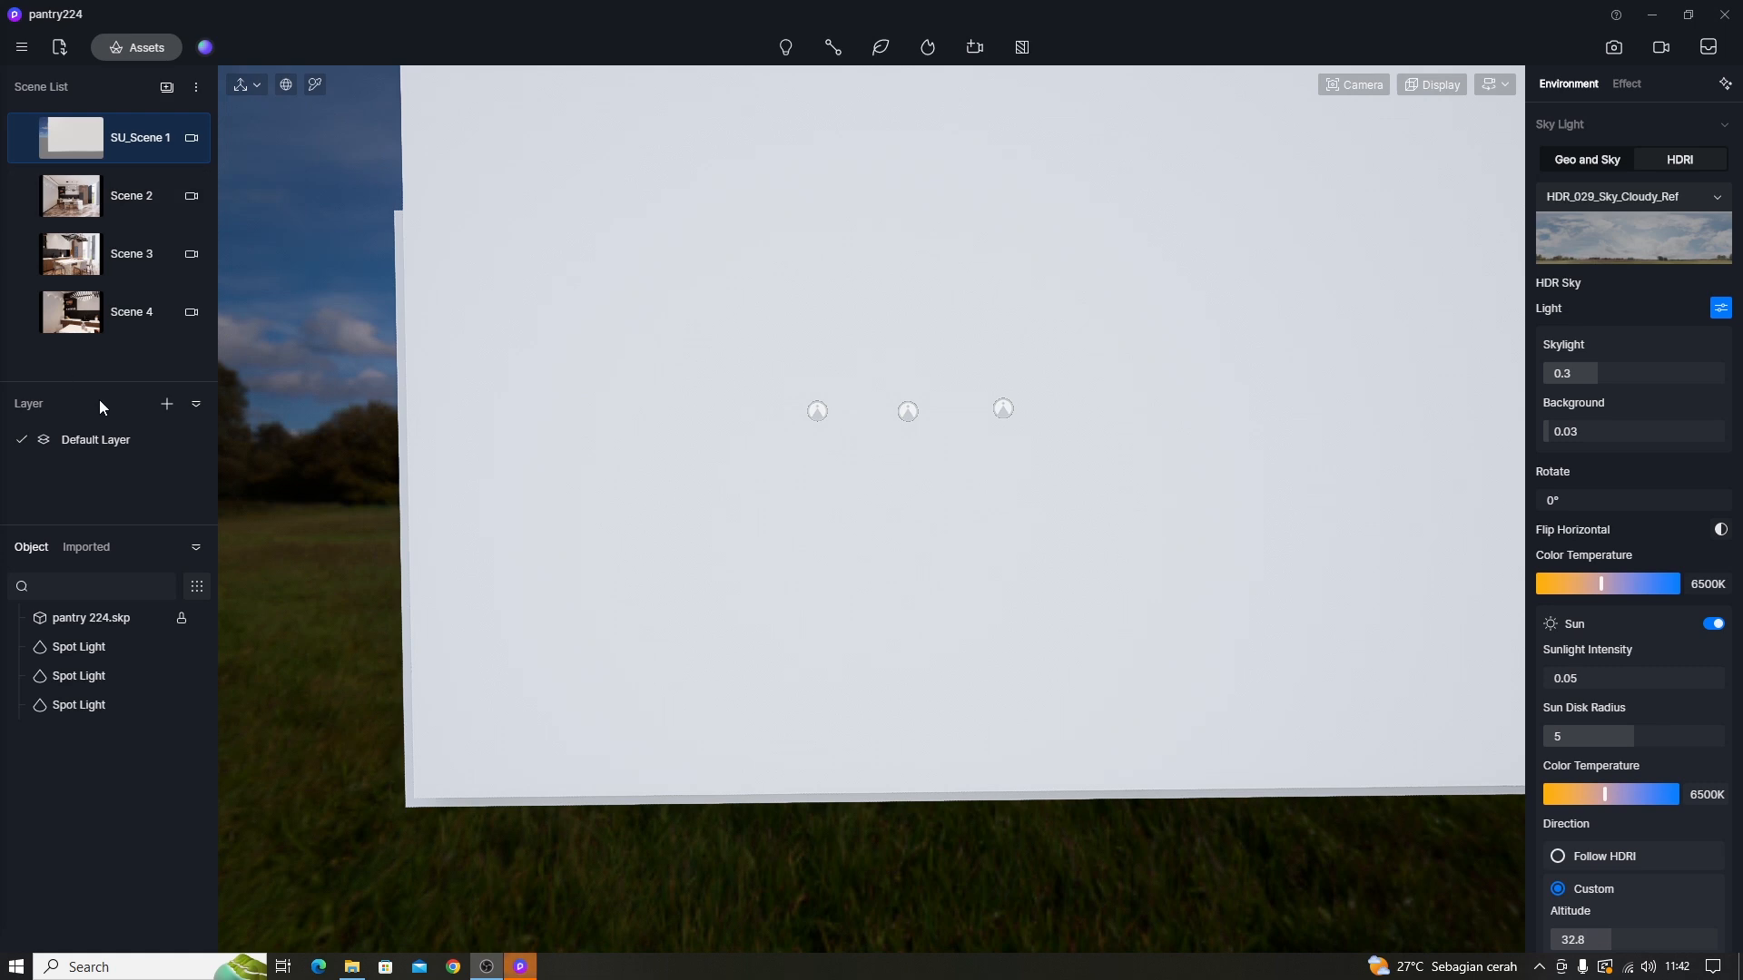
Step: Add a camera from the current Scene 3 view and set its aspect ratio to 9:16
click(85, 270)
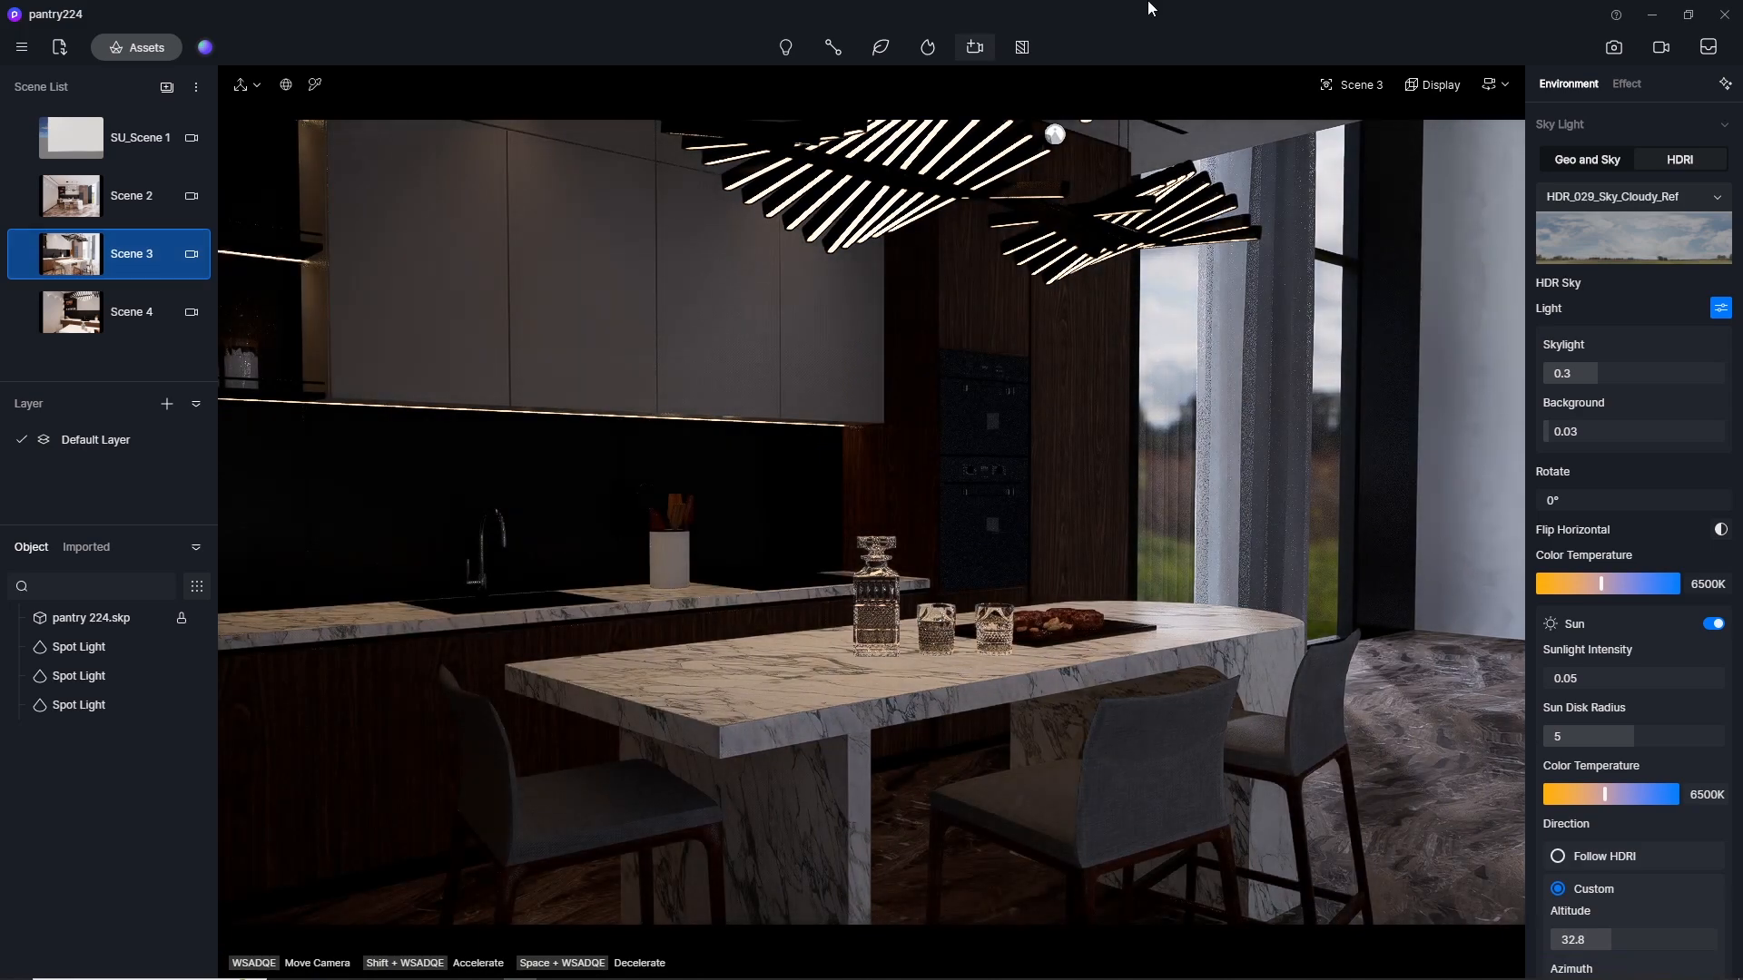
mouse_move(968, 45)
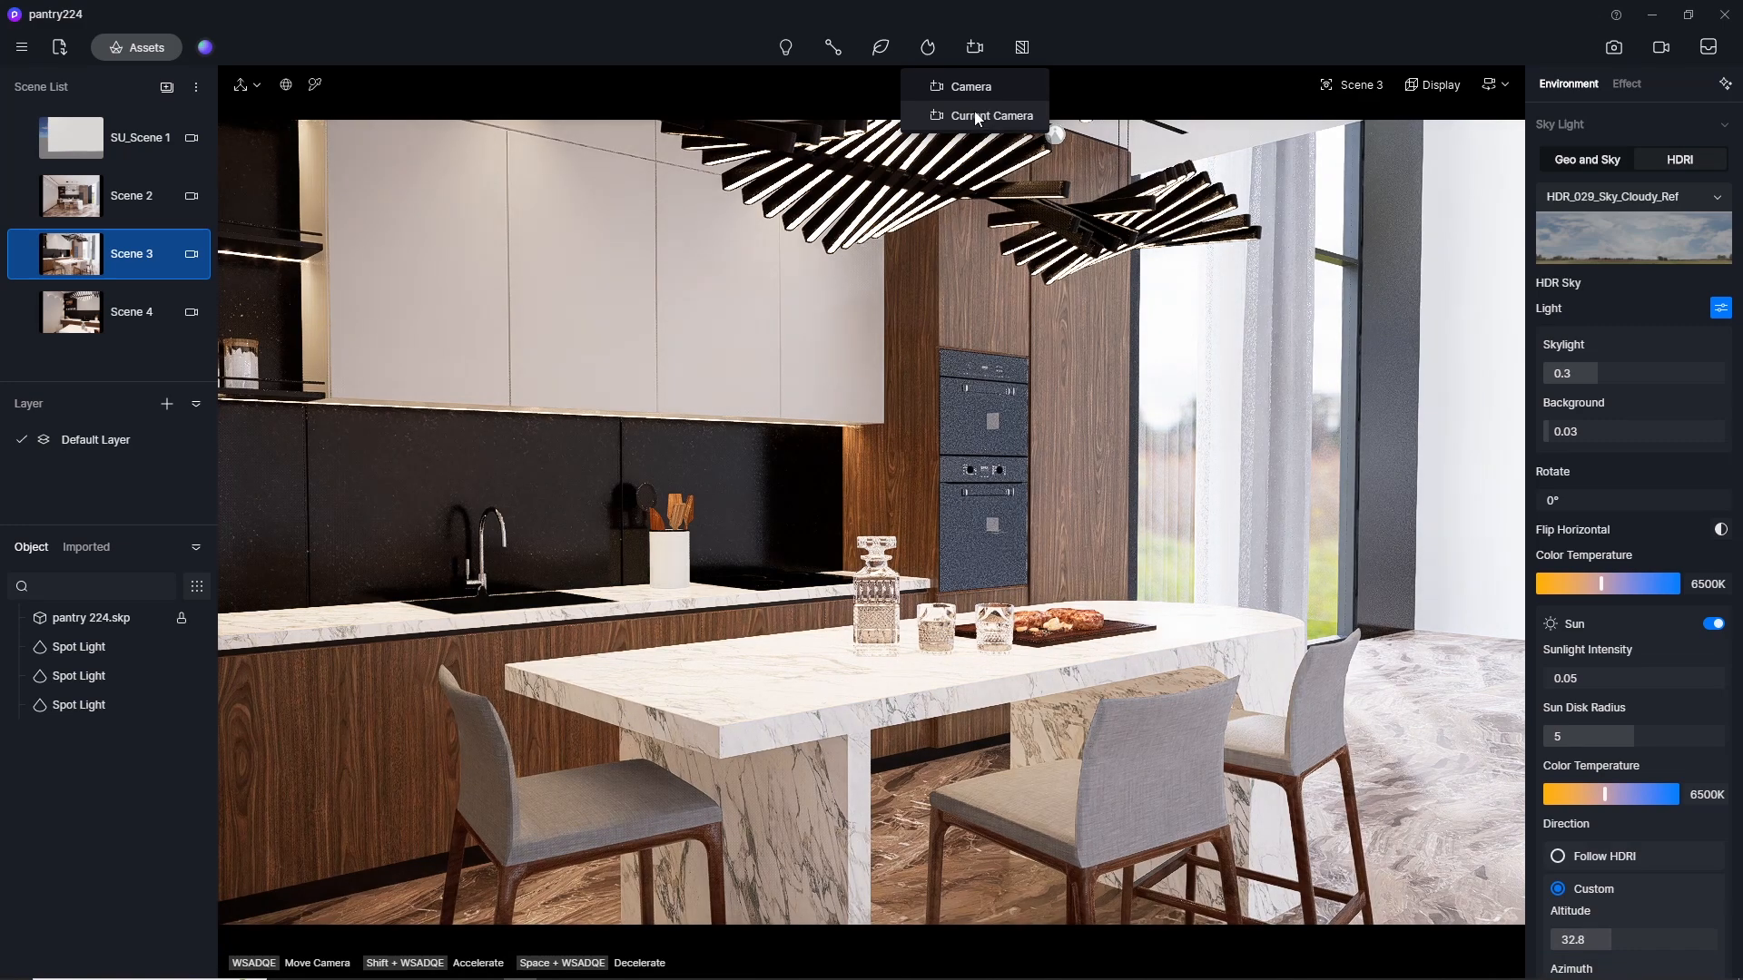
click(977, 116)
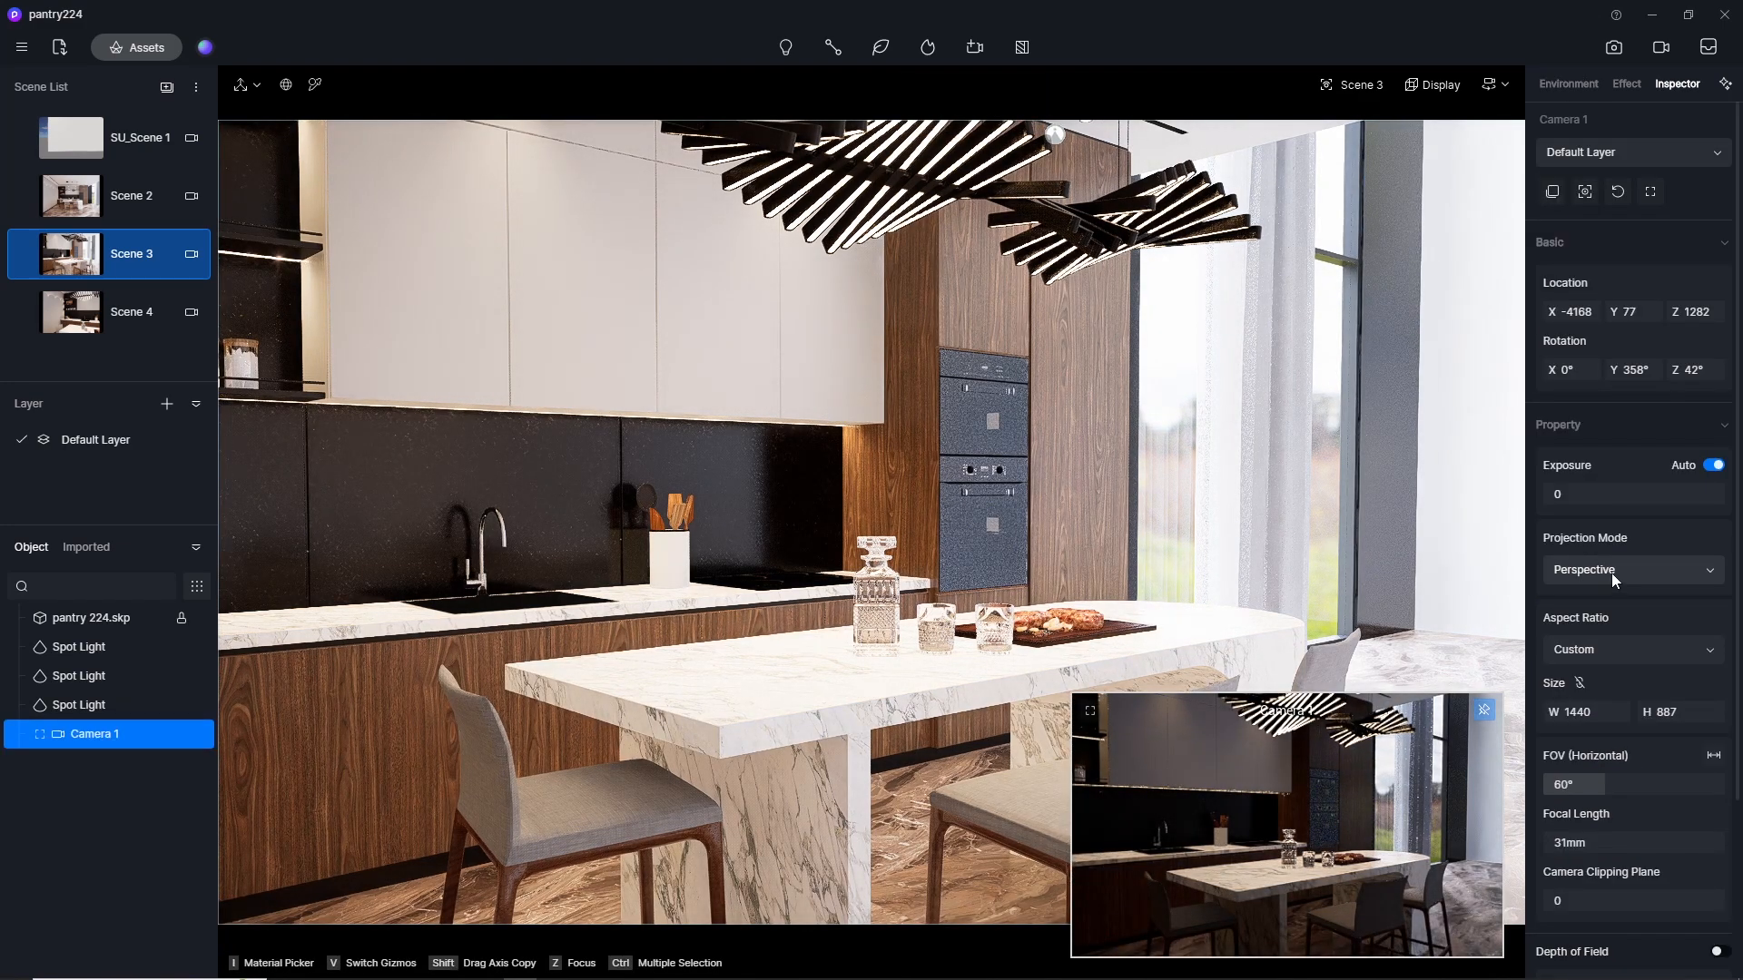
click(1630, 648)
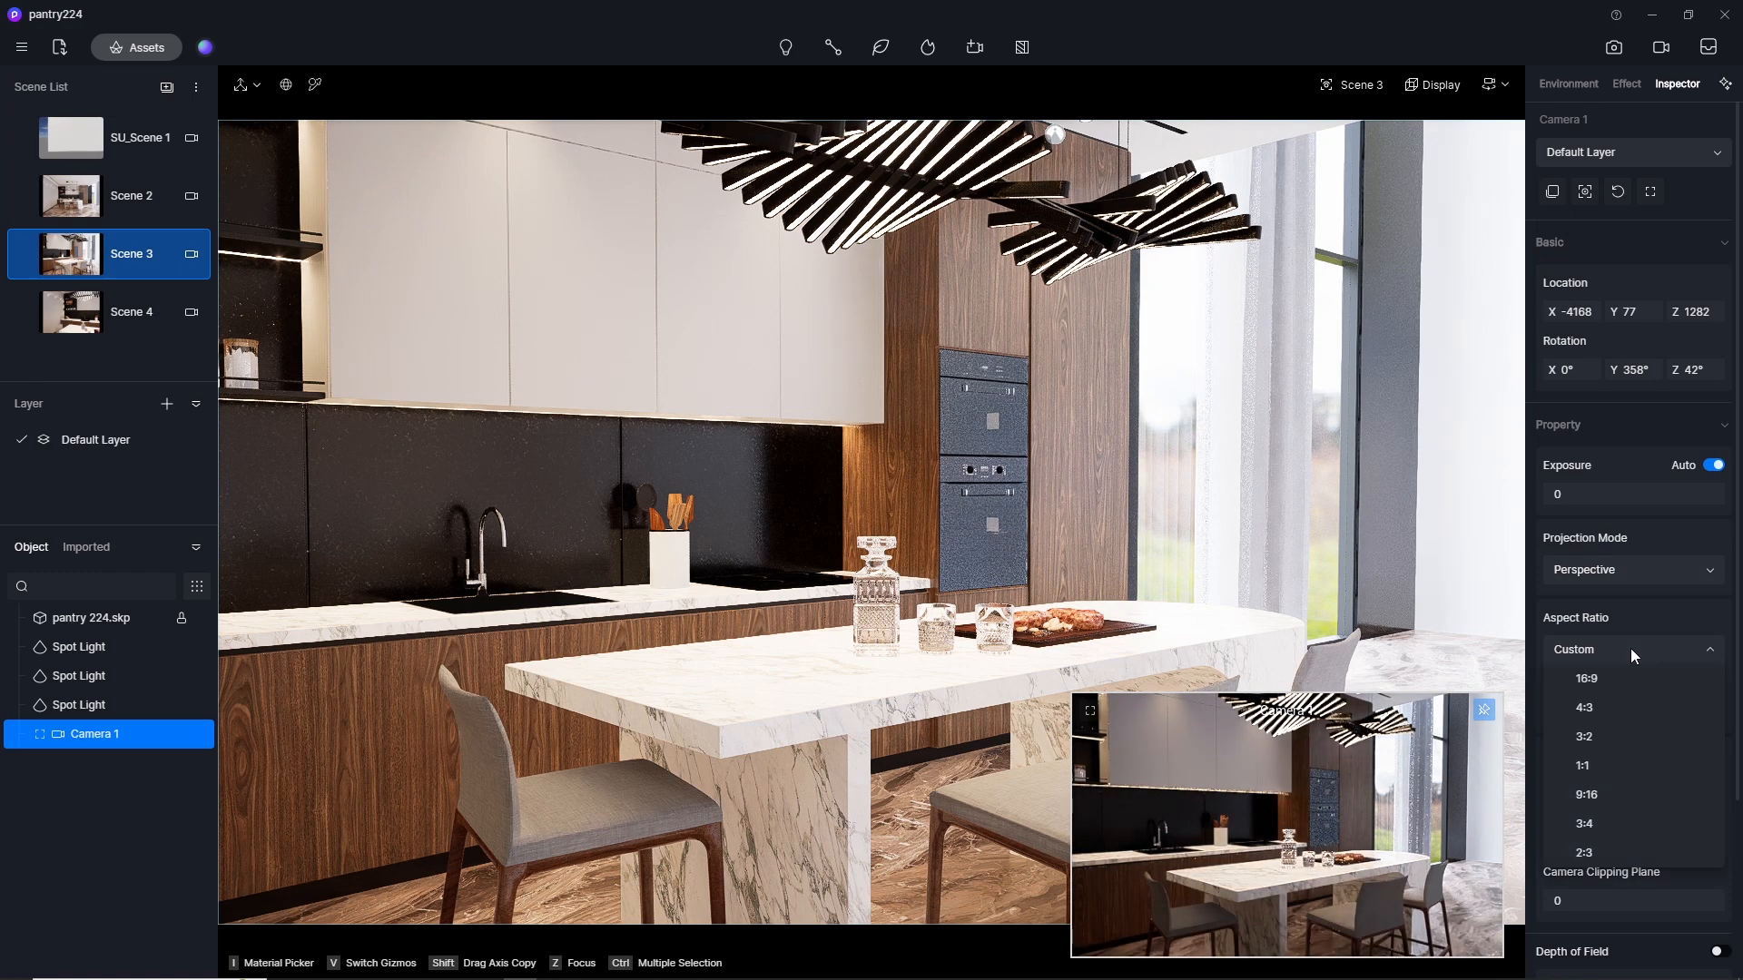
click(1604, 793)
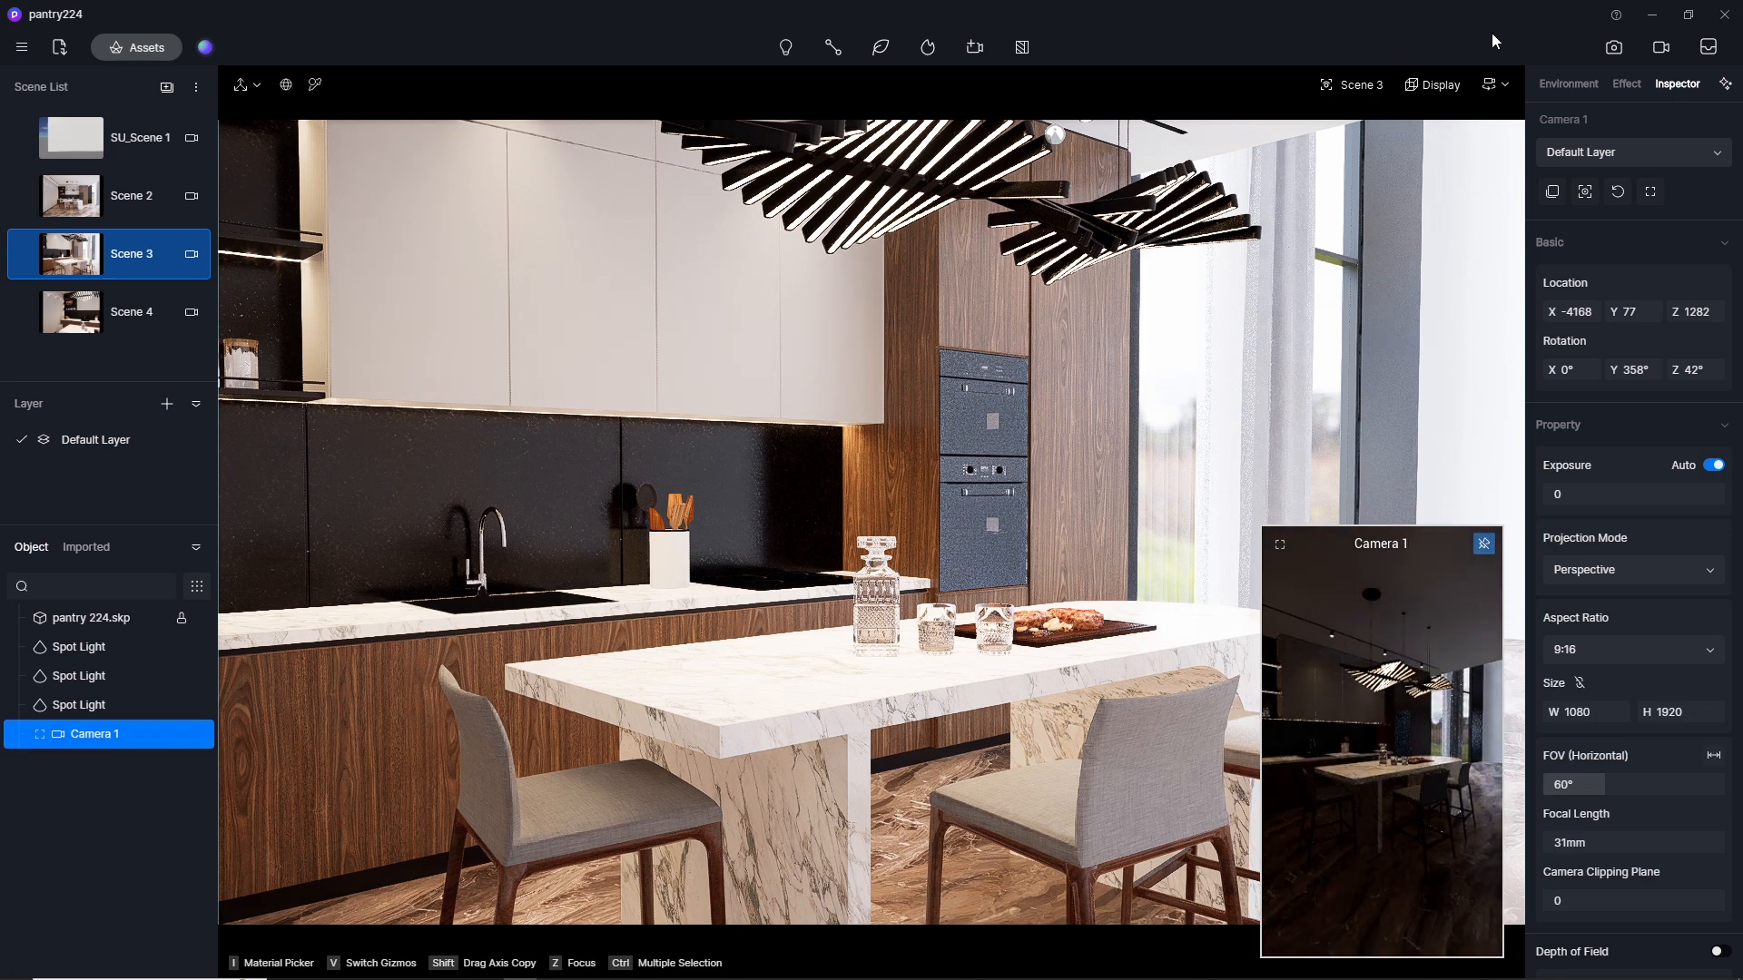
Step: Add Camera 1 as a shot to Clip 1 in video mode and play it back
click(1652, 51)
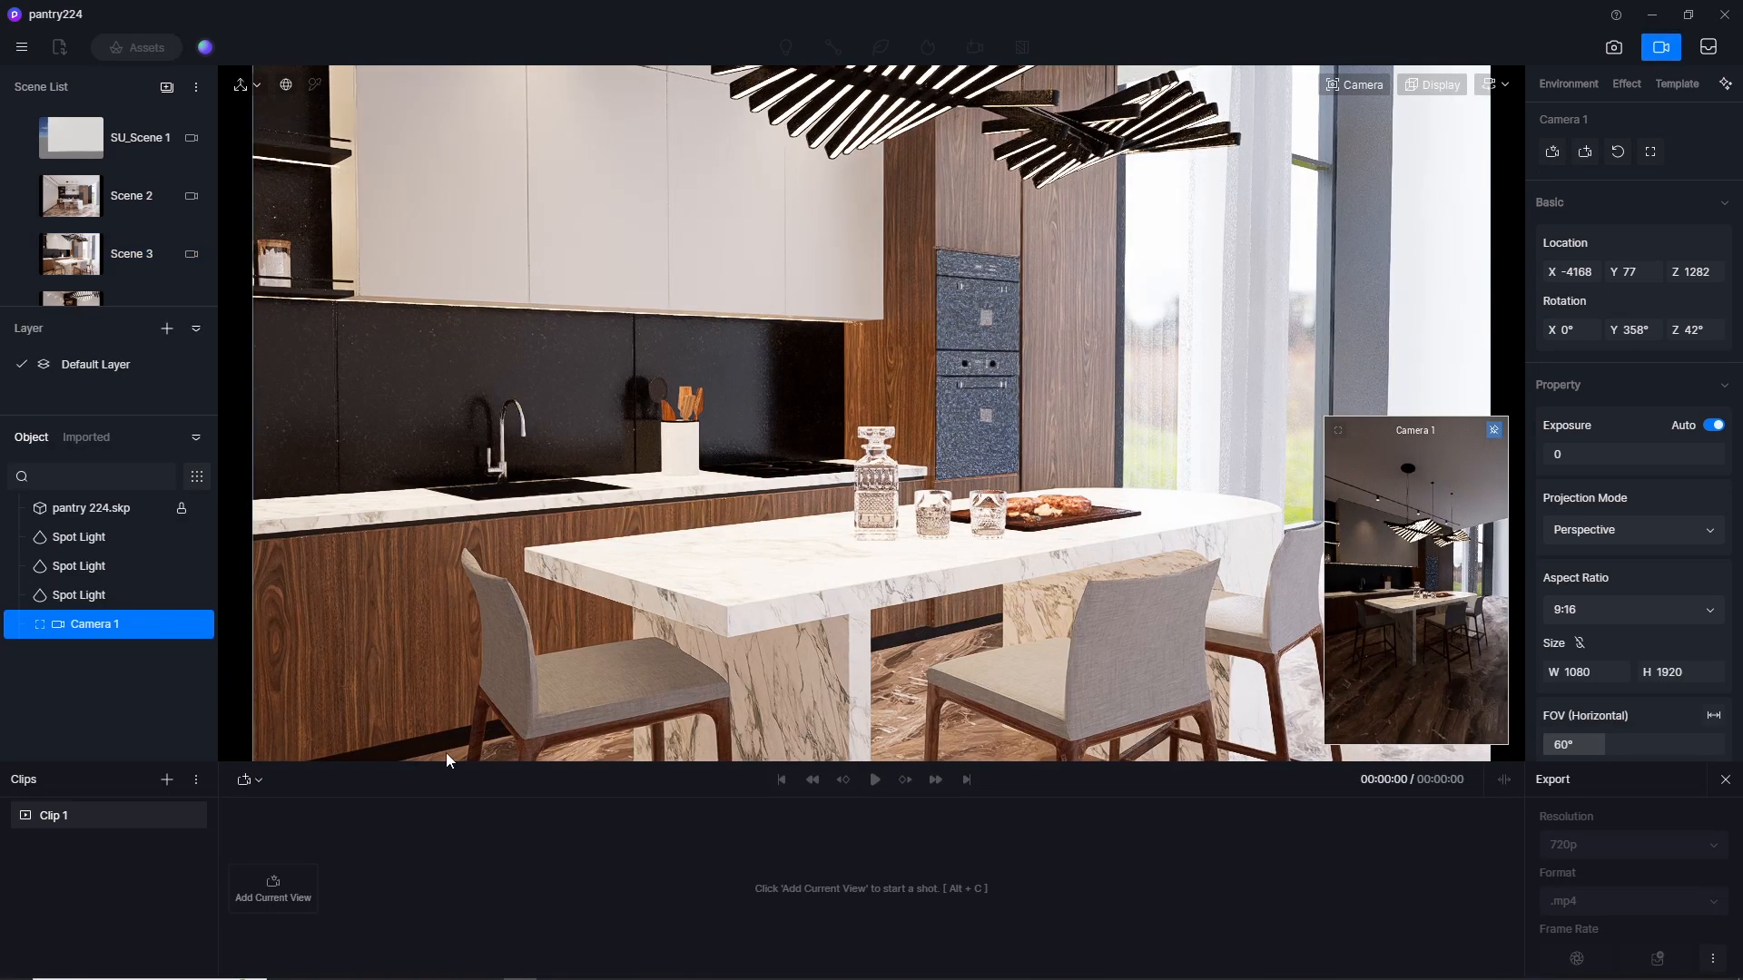
click(80, 813)
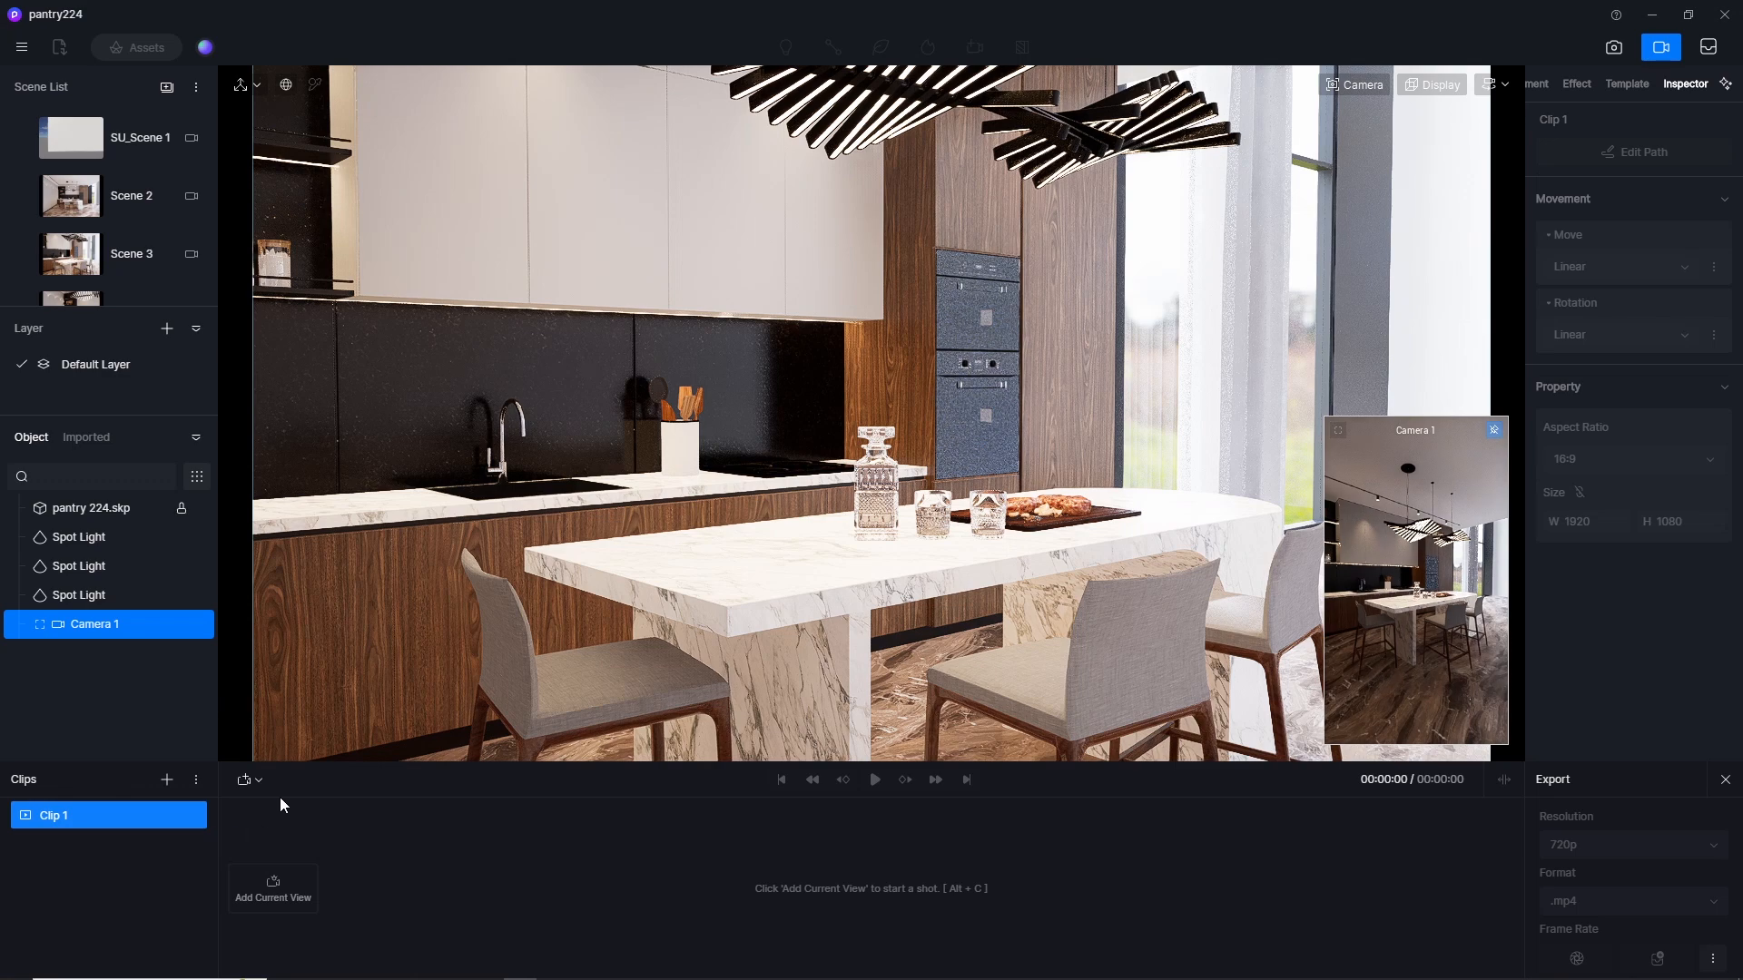
click(251, 780)
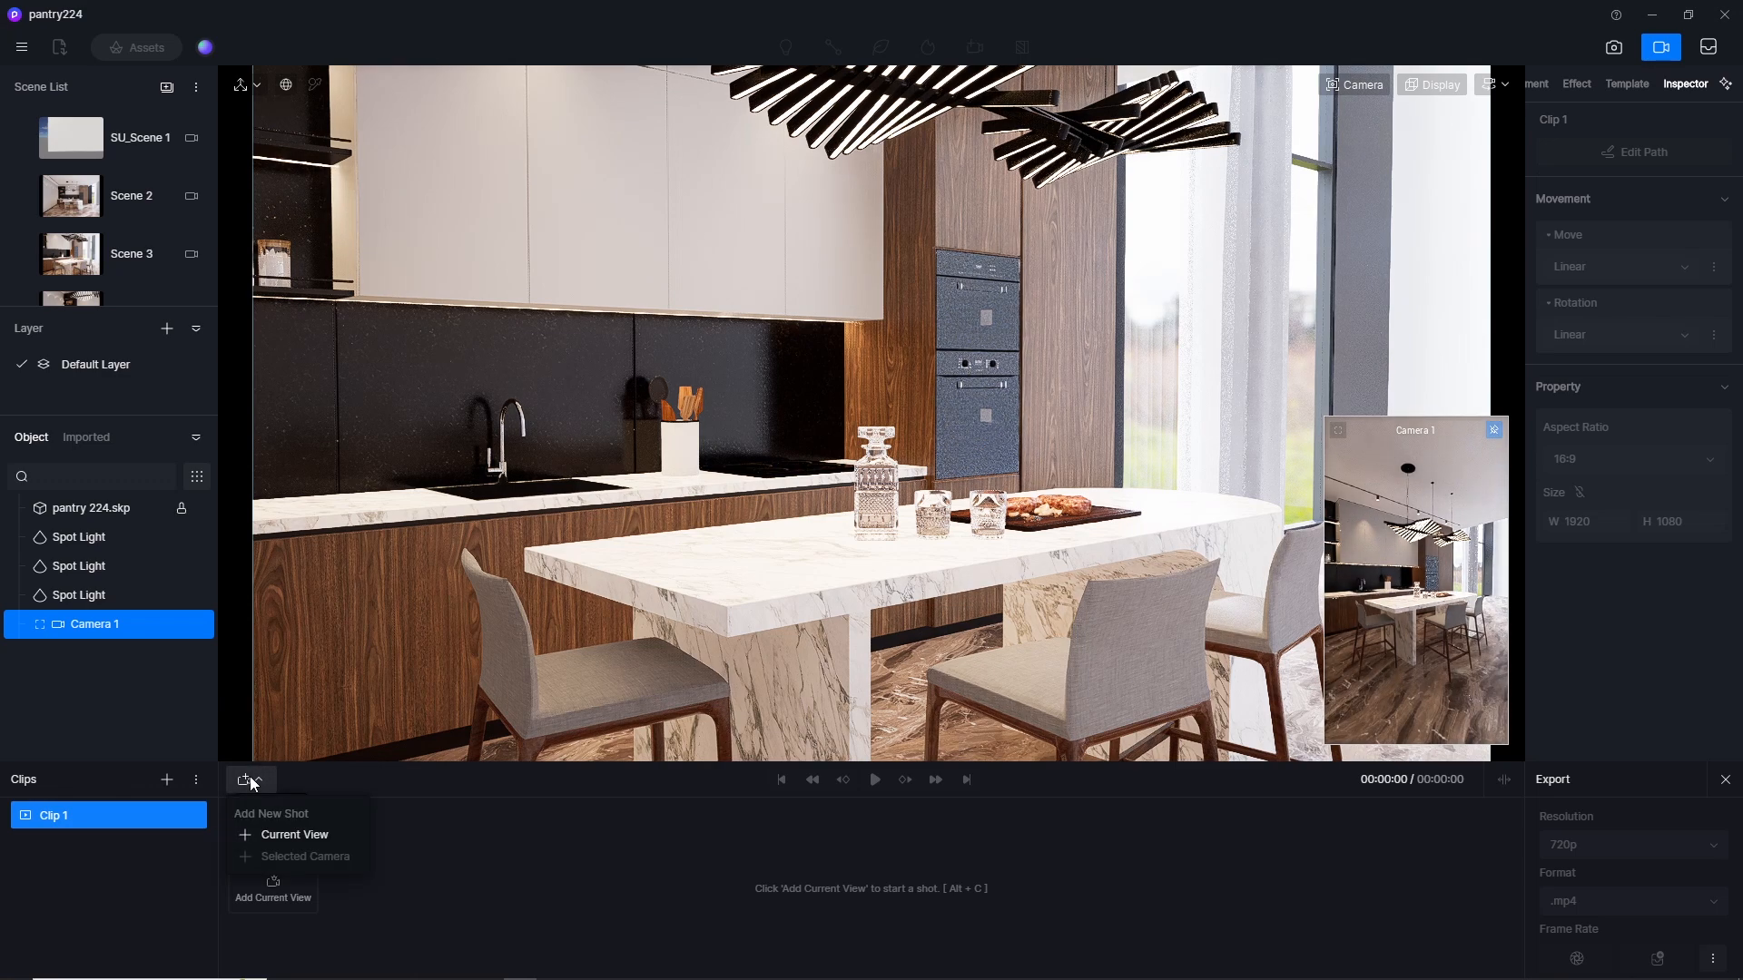
click(40, 624)
click(250, 781)
click(305, 857)
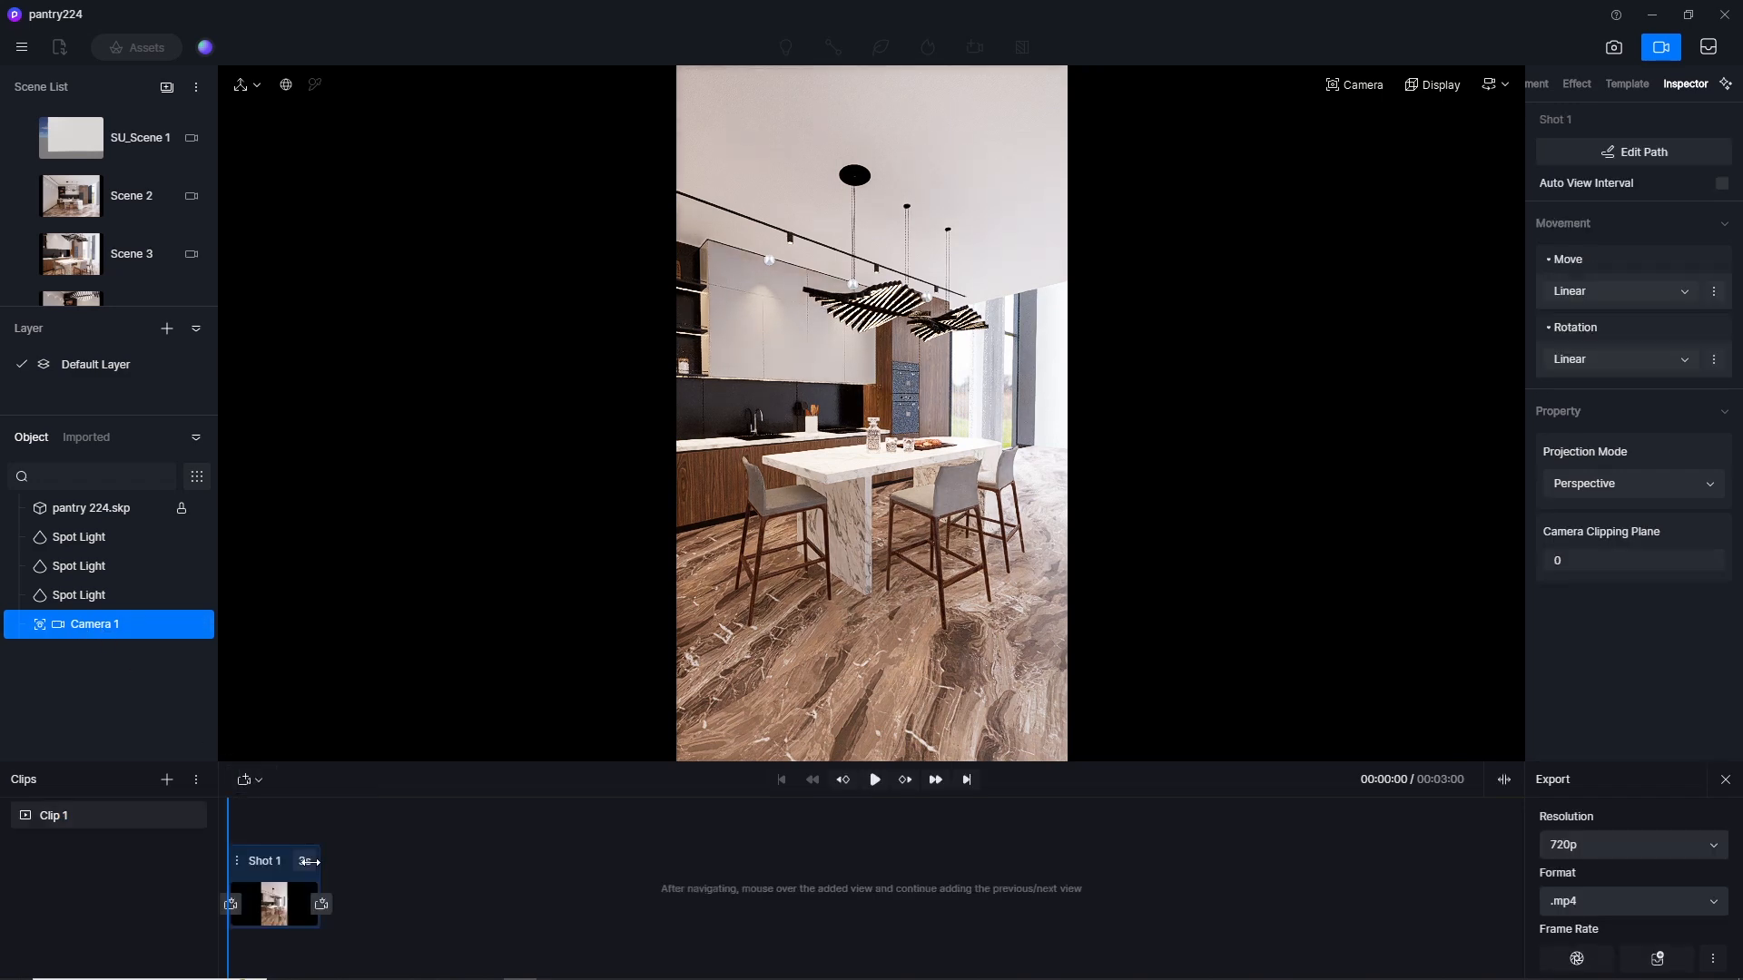
click(874, 780)
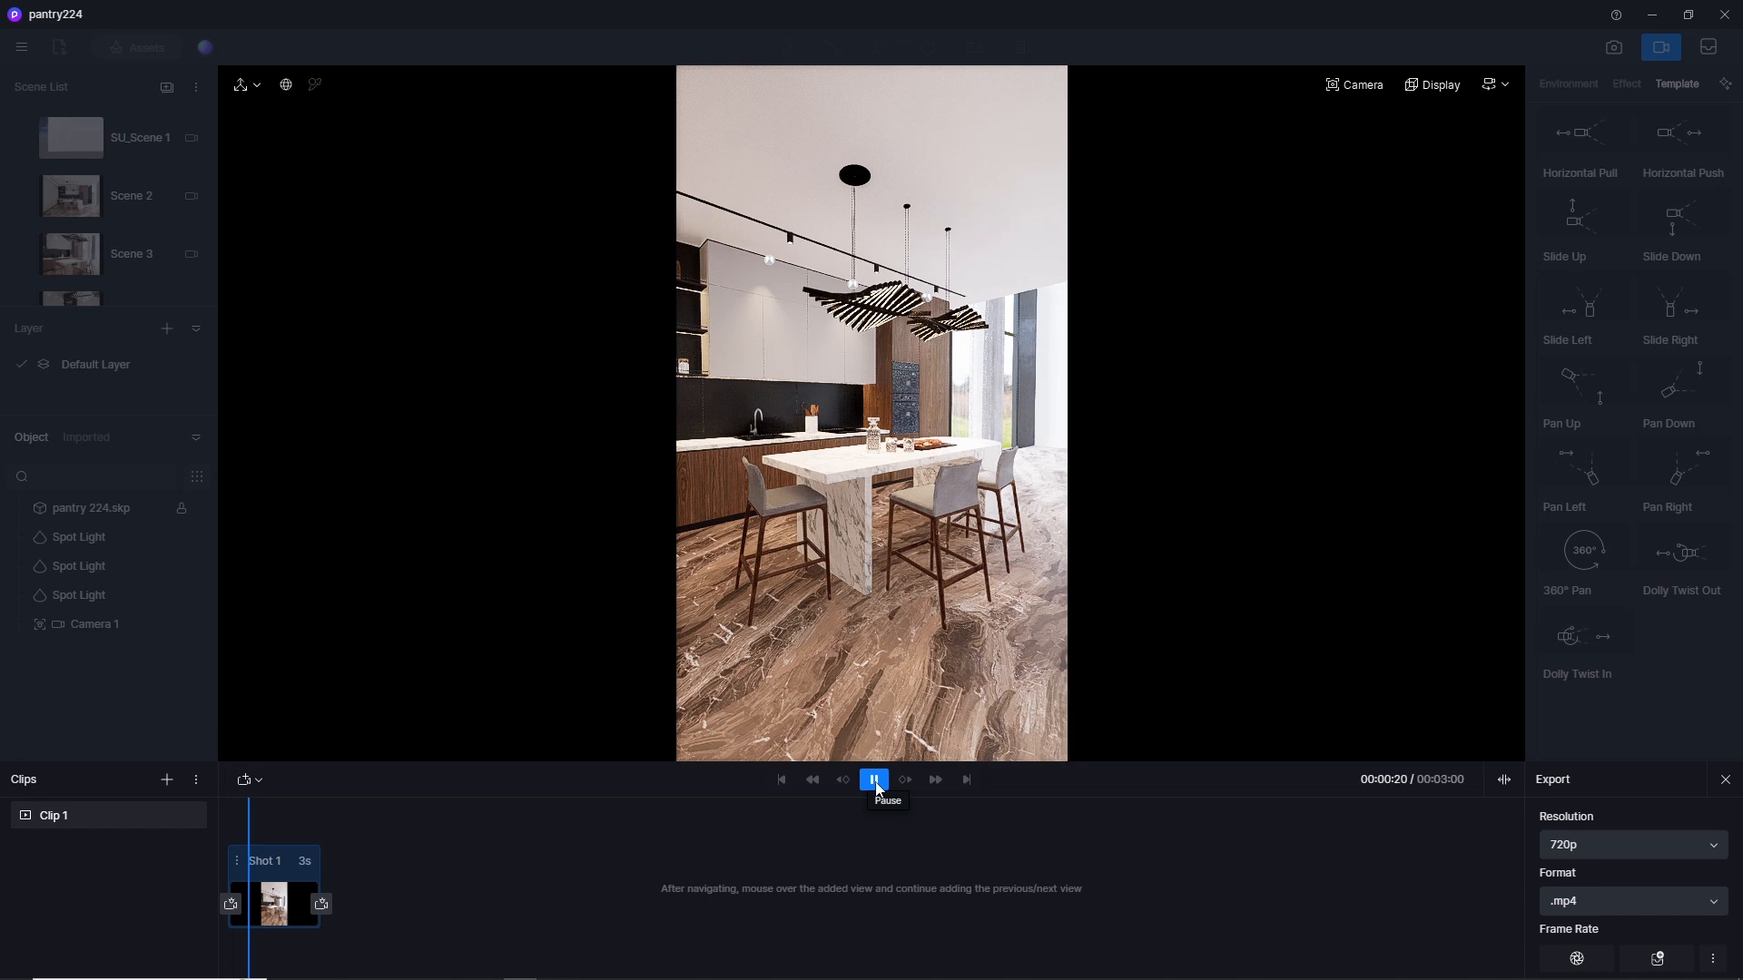
drag(258, 809, 68, 815)
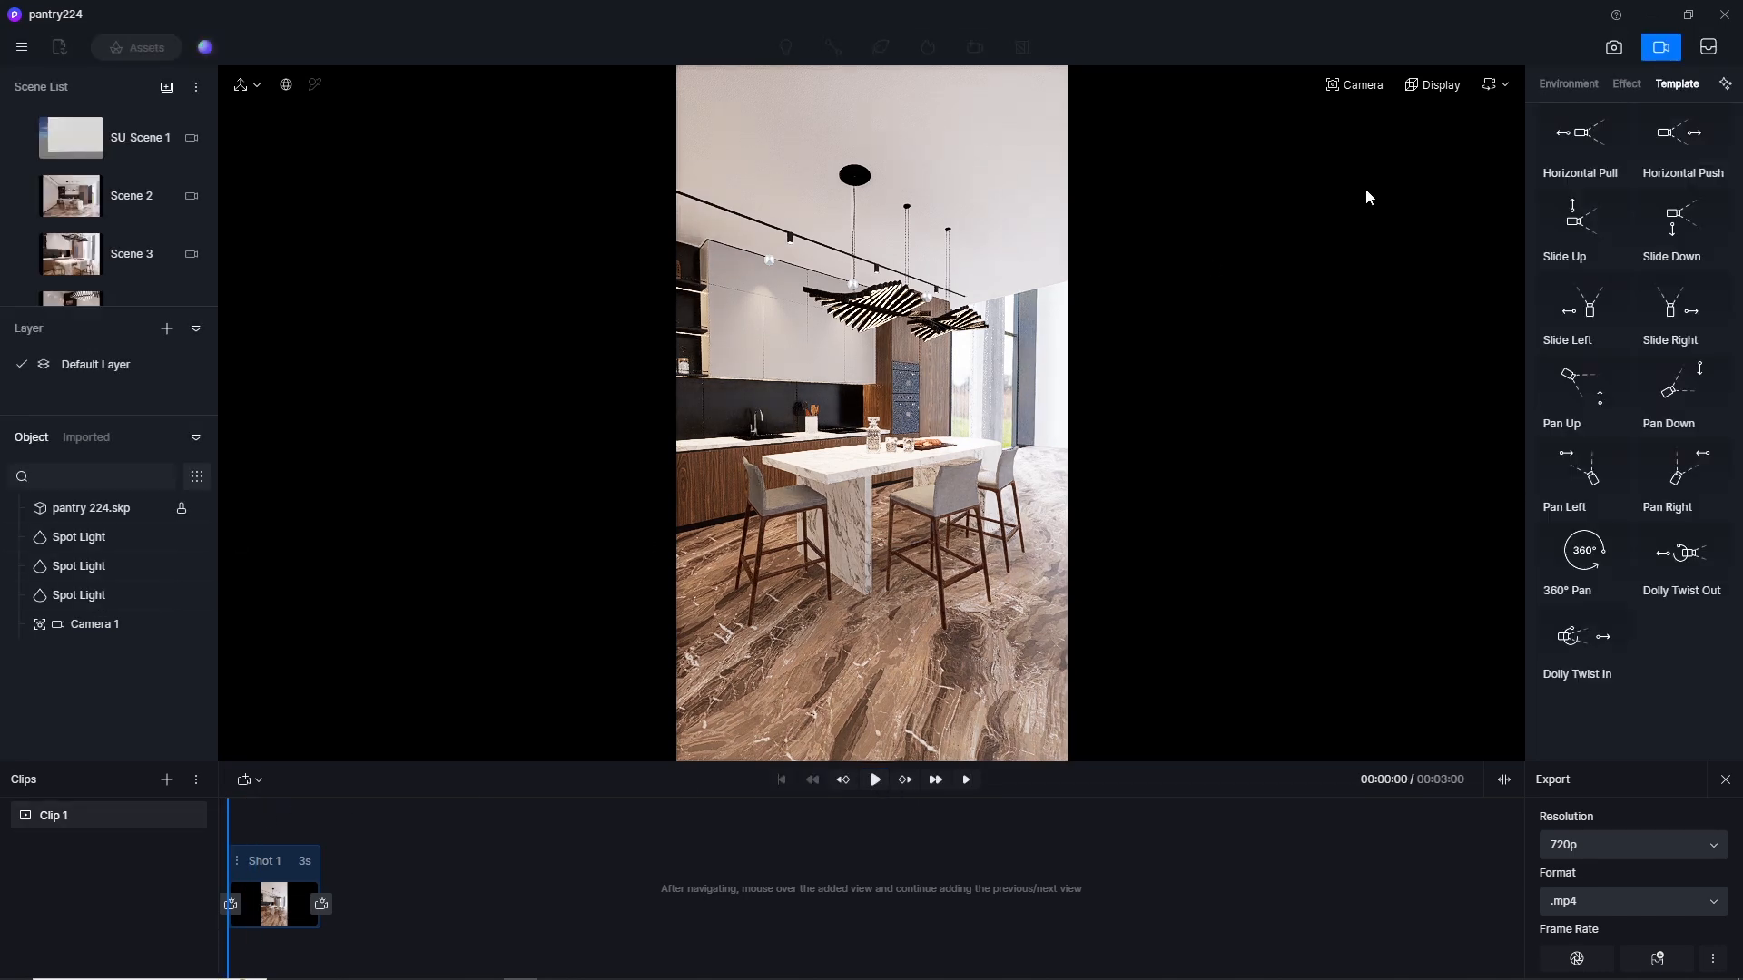
Step: Set Camera 1's horizontal field of view to 45°
click(1362, 87)
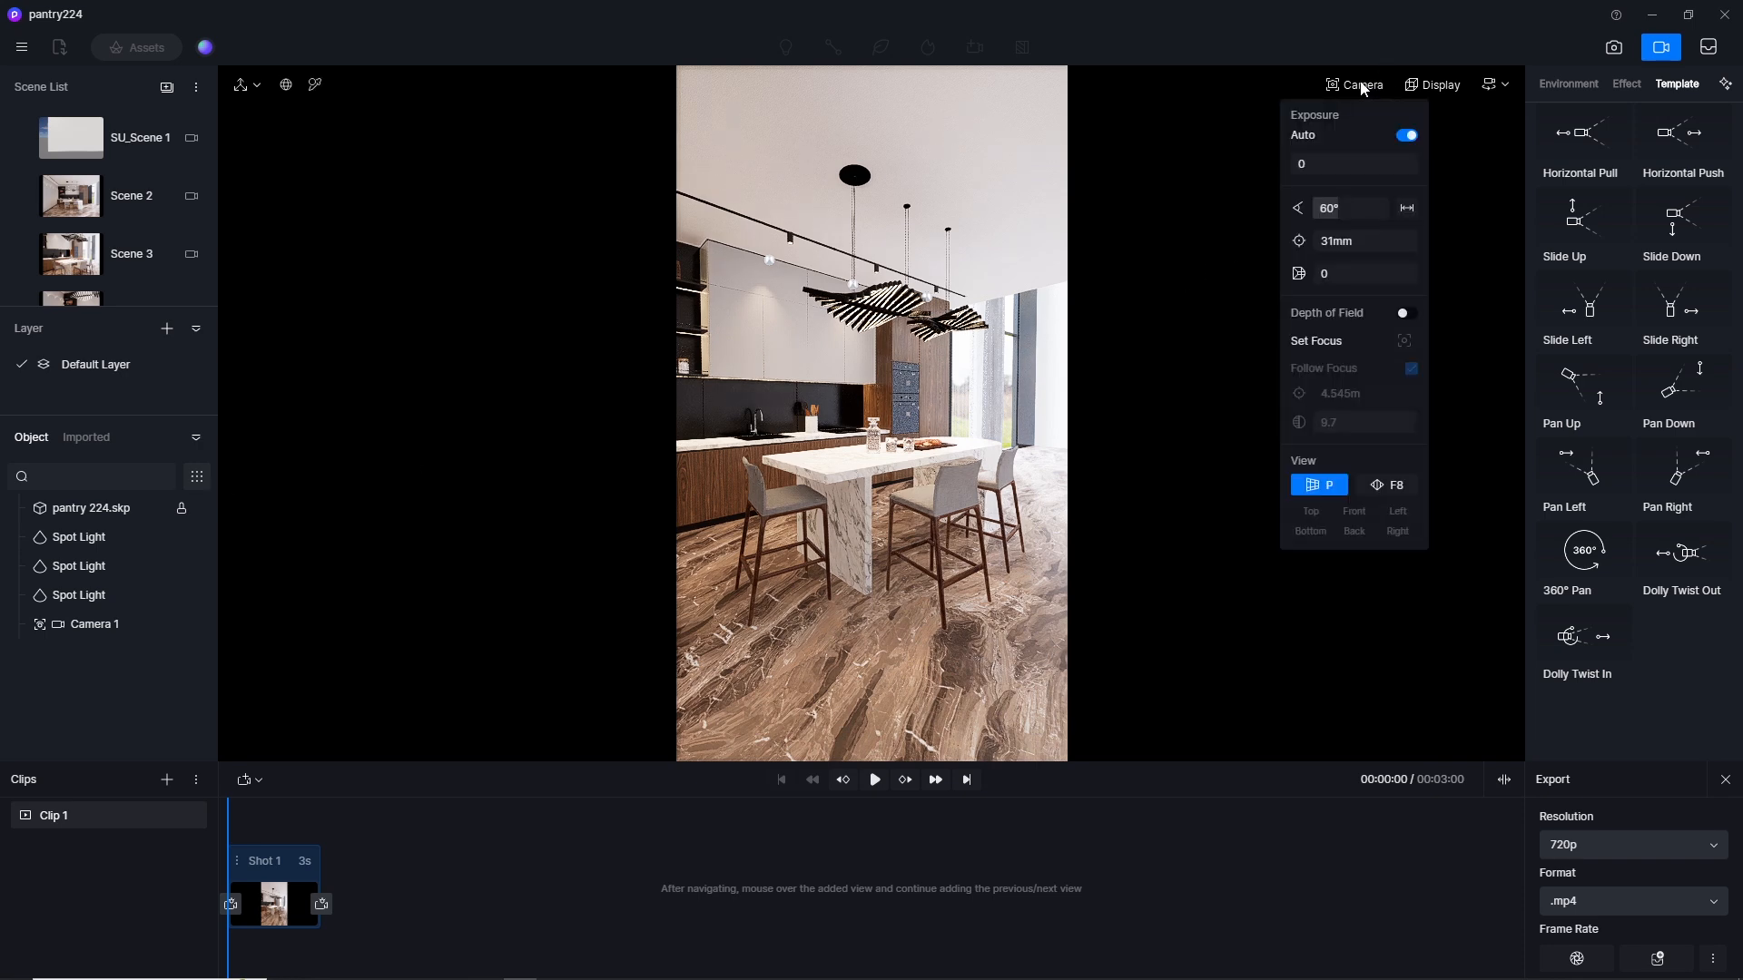
click(111, 624)
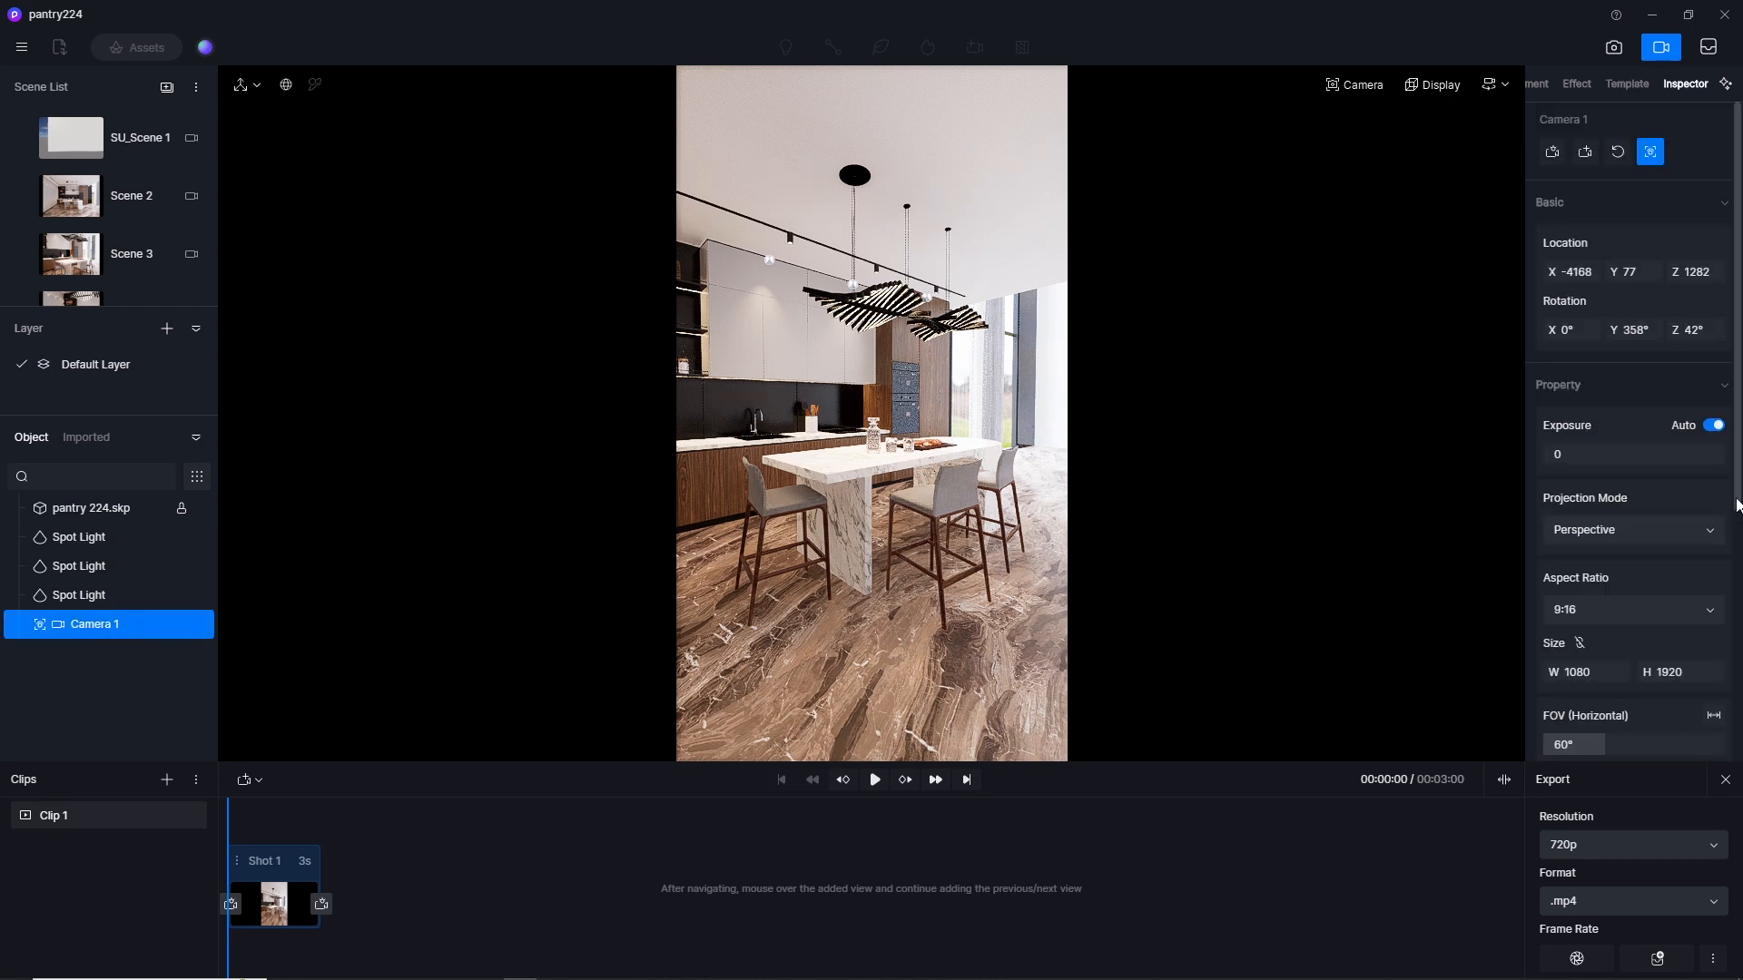
scroll(1739, 279, down, 3)
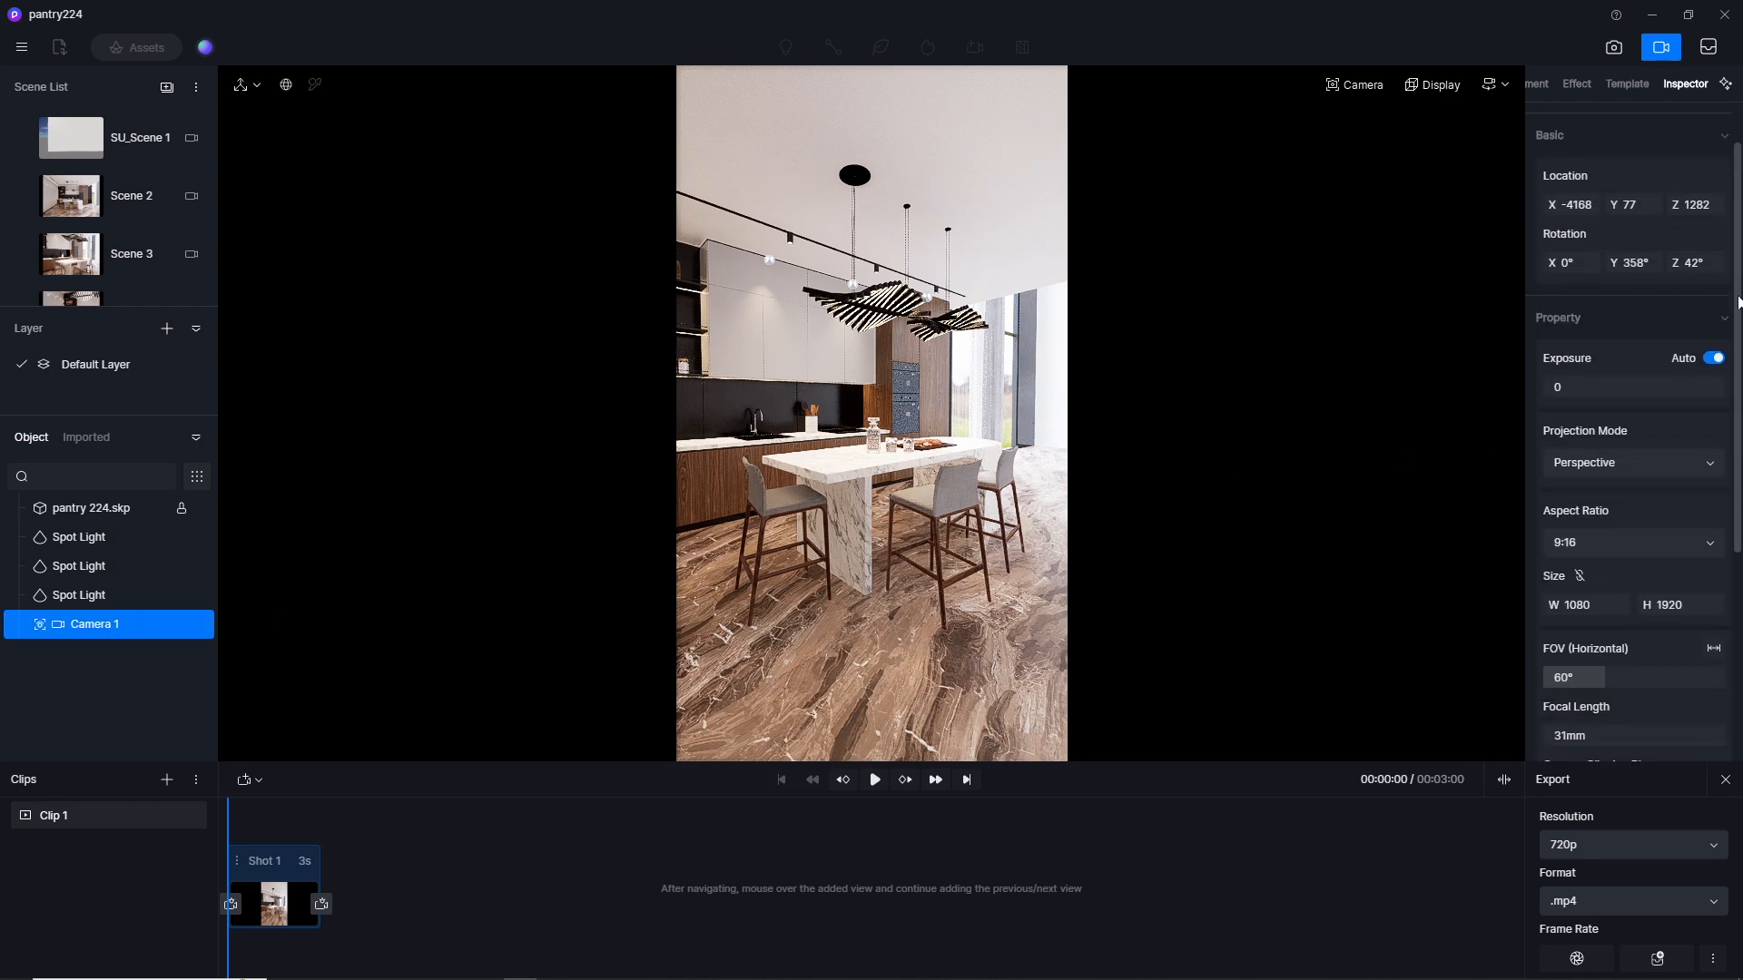
scroll(1598, 508, down, 1)
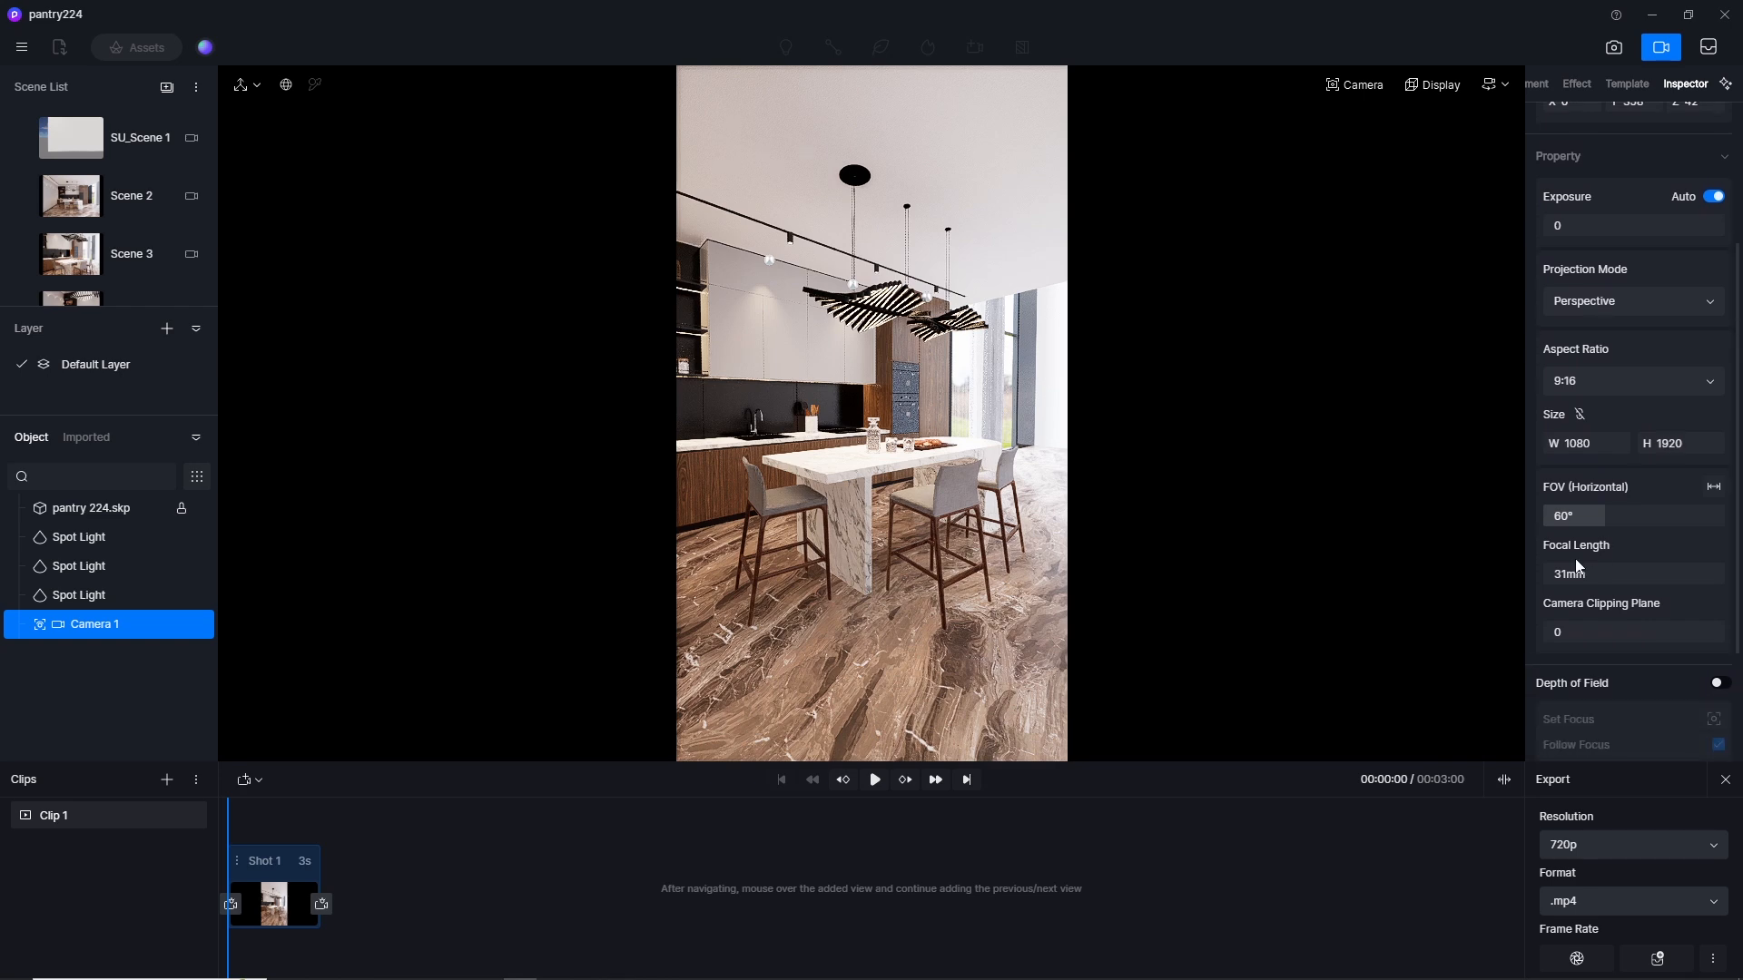
click(1577, 513)
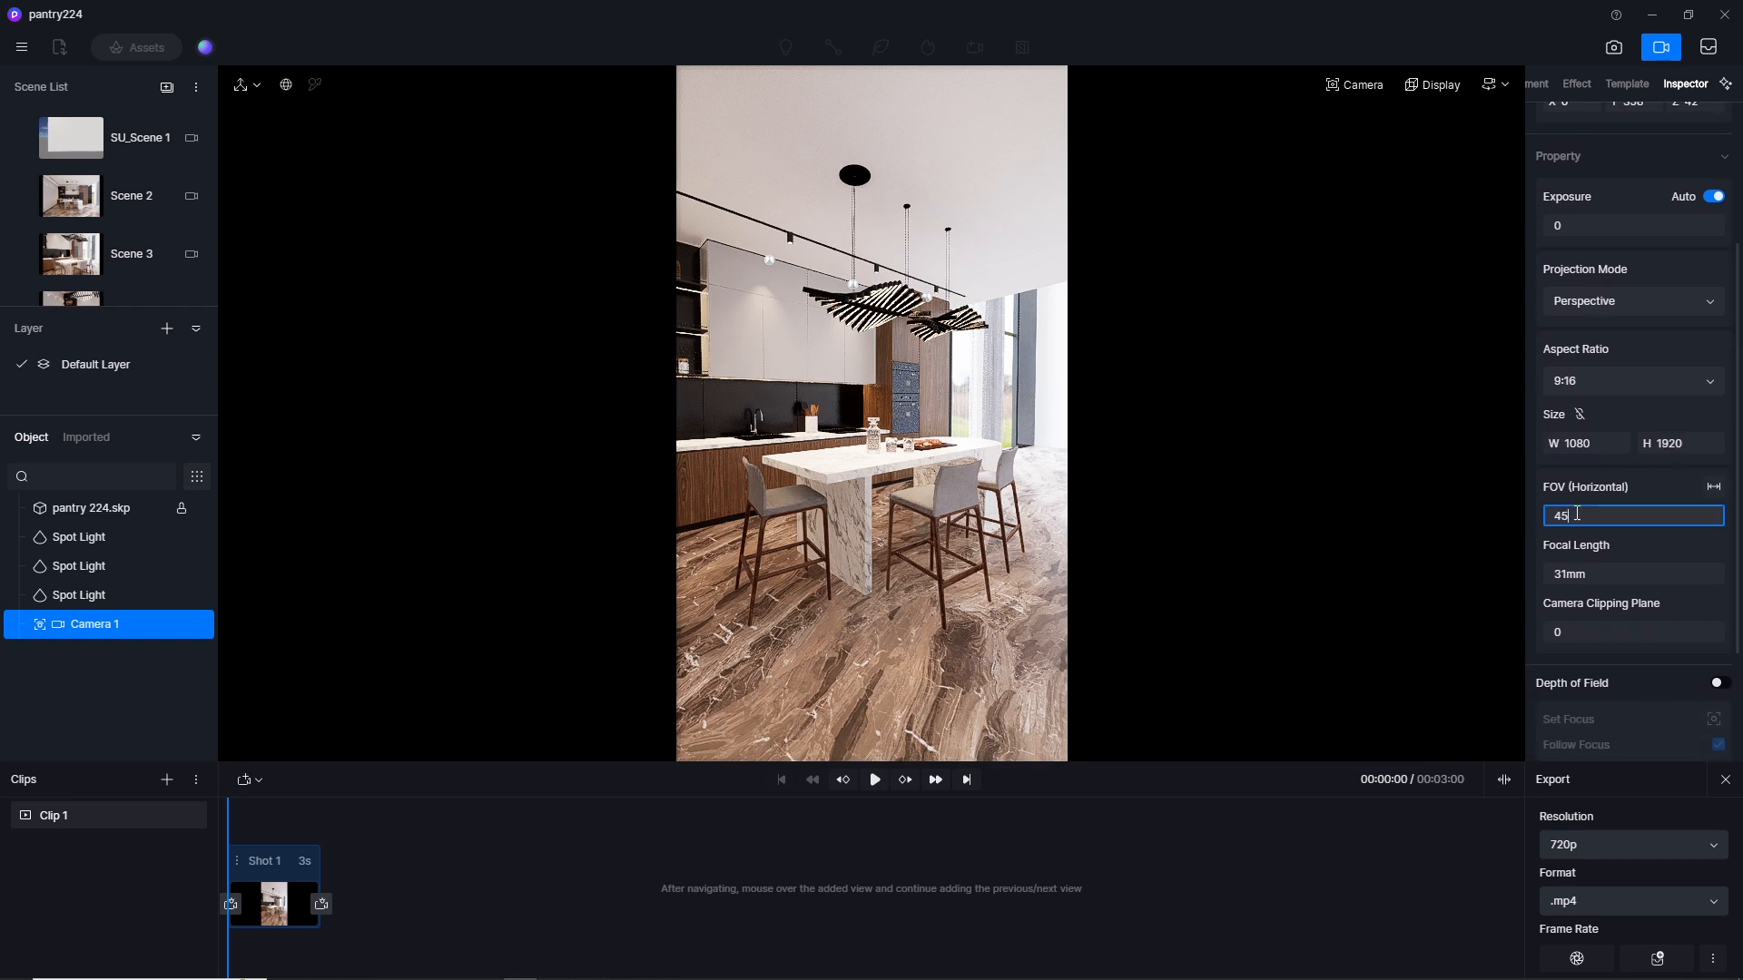
text(45)
key(Return)
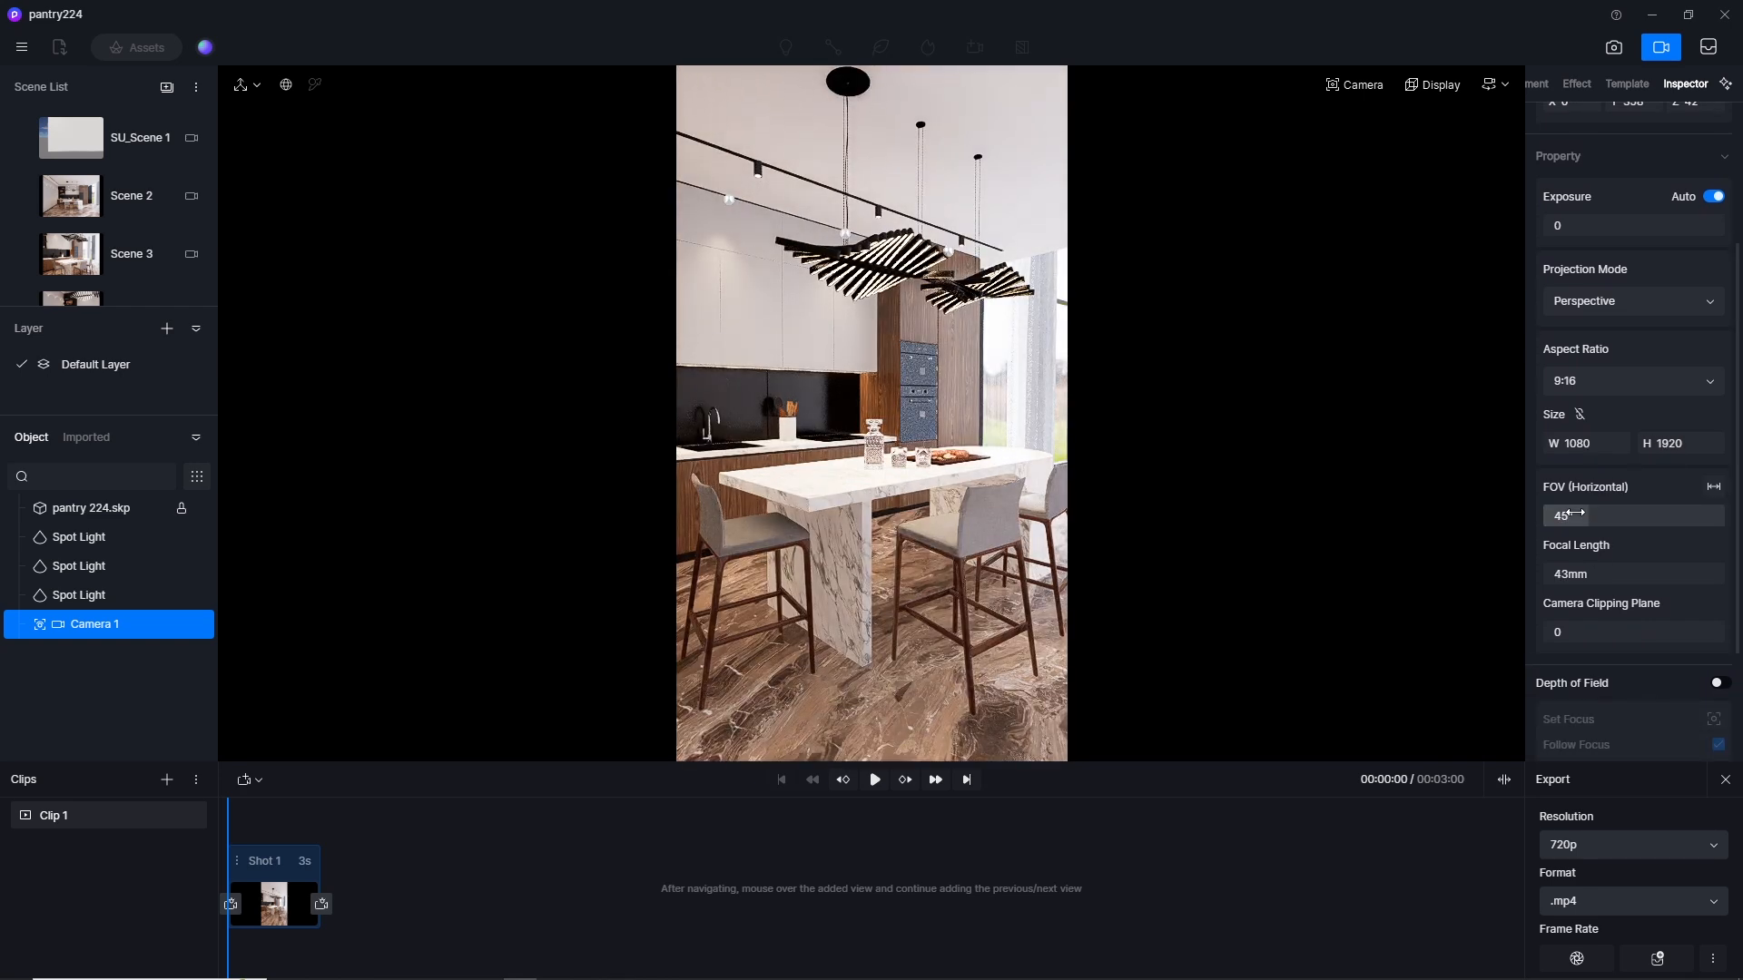
Step: Try horizontal fields of view of 25° and 40° on Camera 1, and return it to 45°
click(1576, 513)
key(Return)
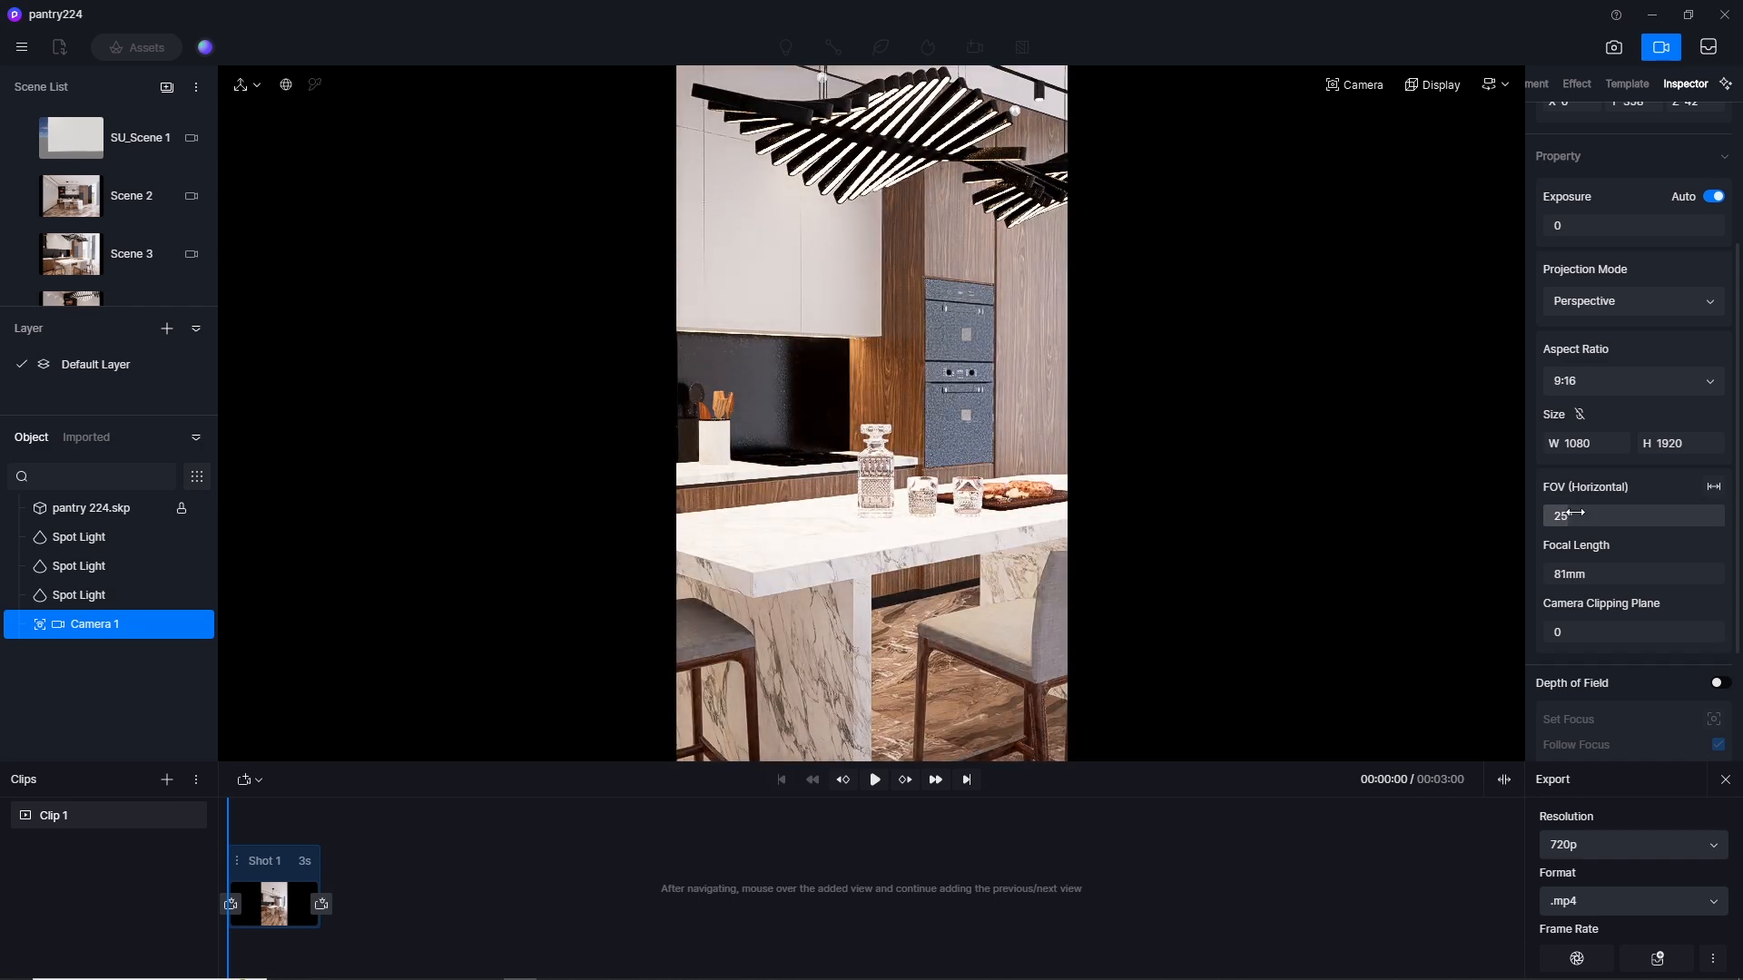
click(1575, 513)
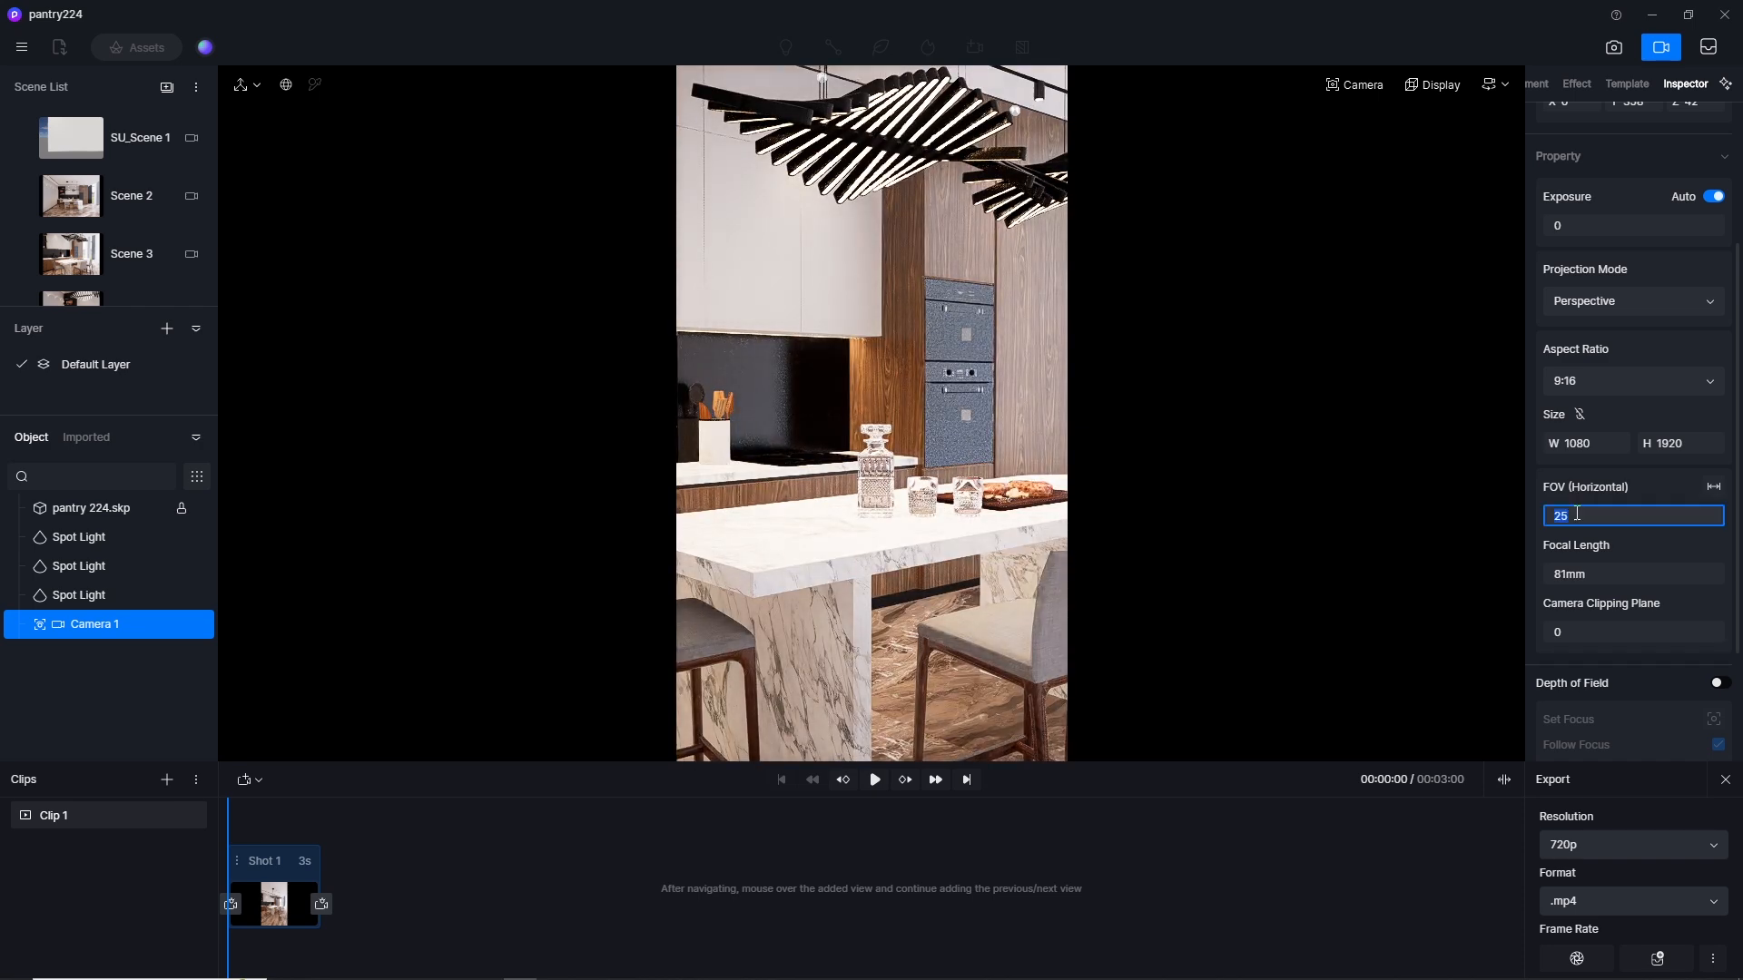
key(Return)
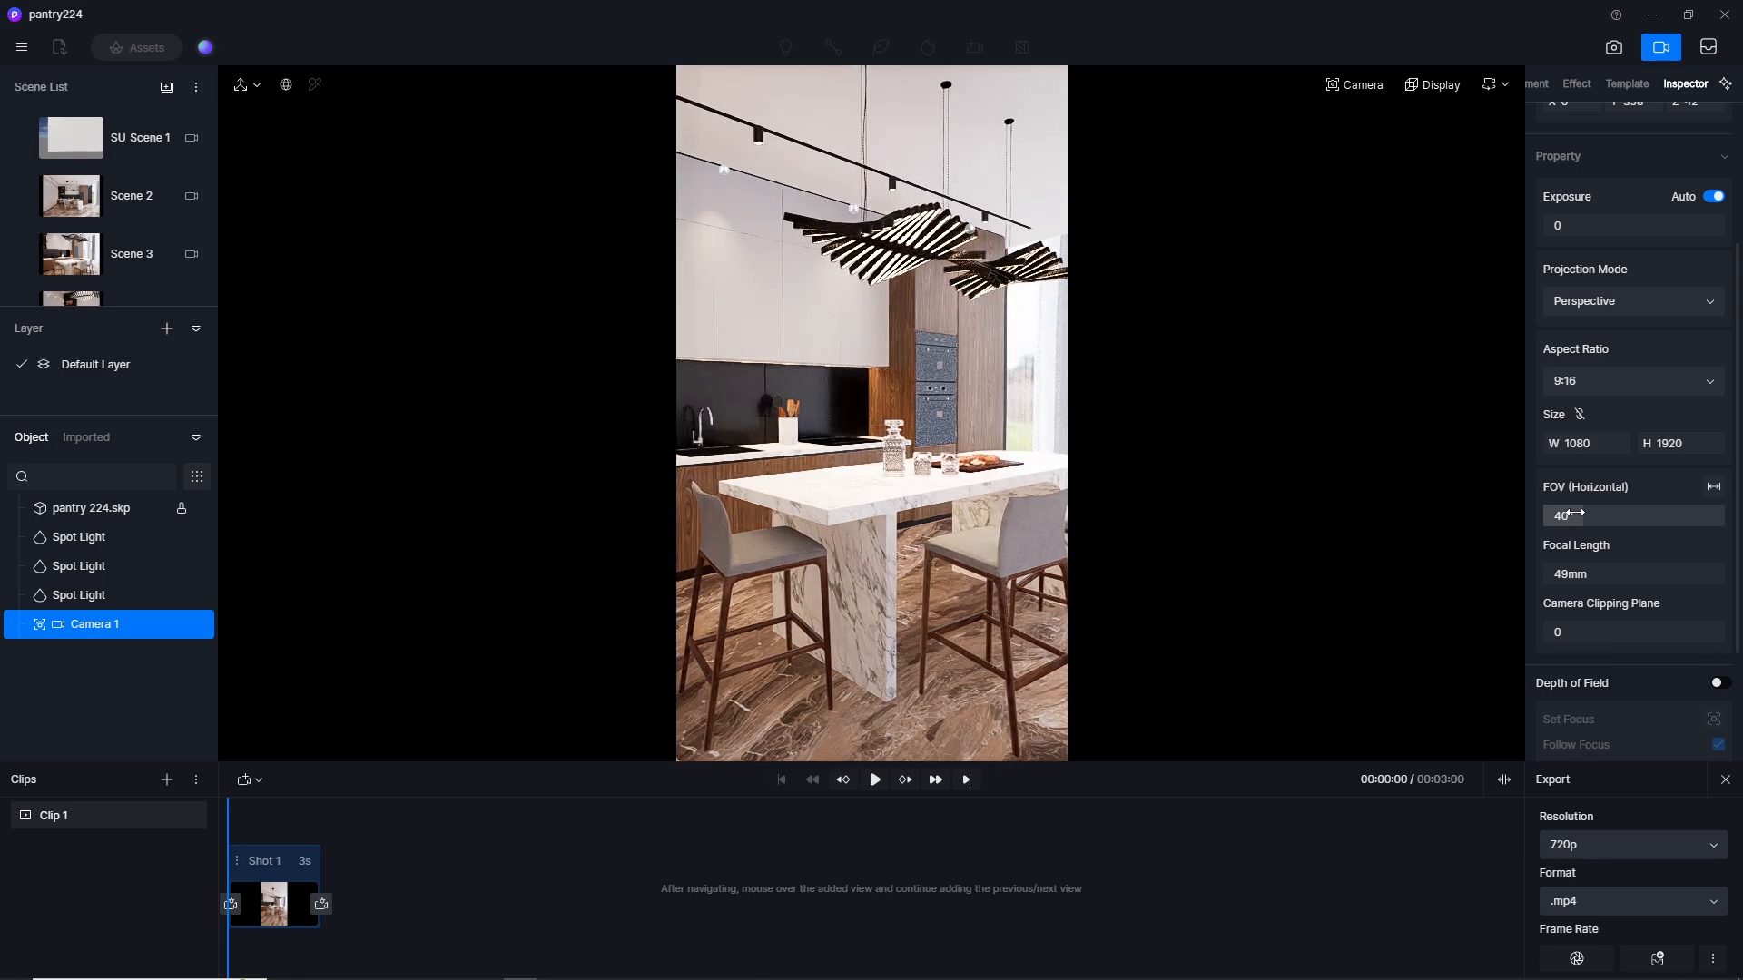
click(1575, 513)
text(45)
key(Return)
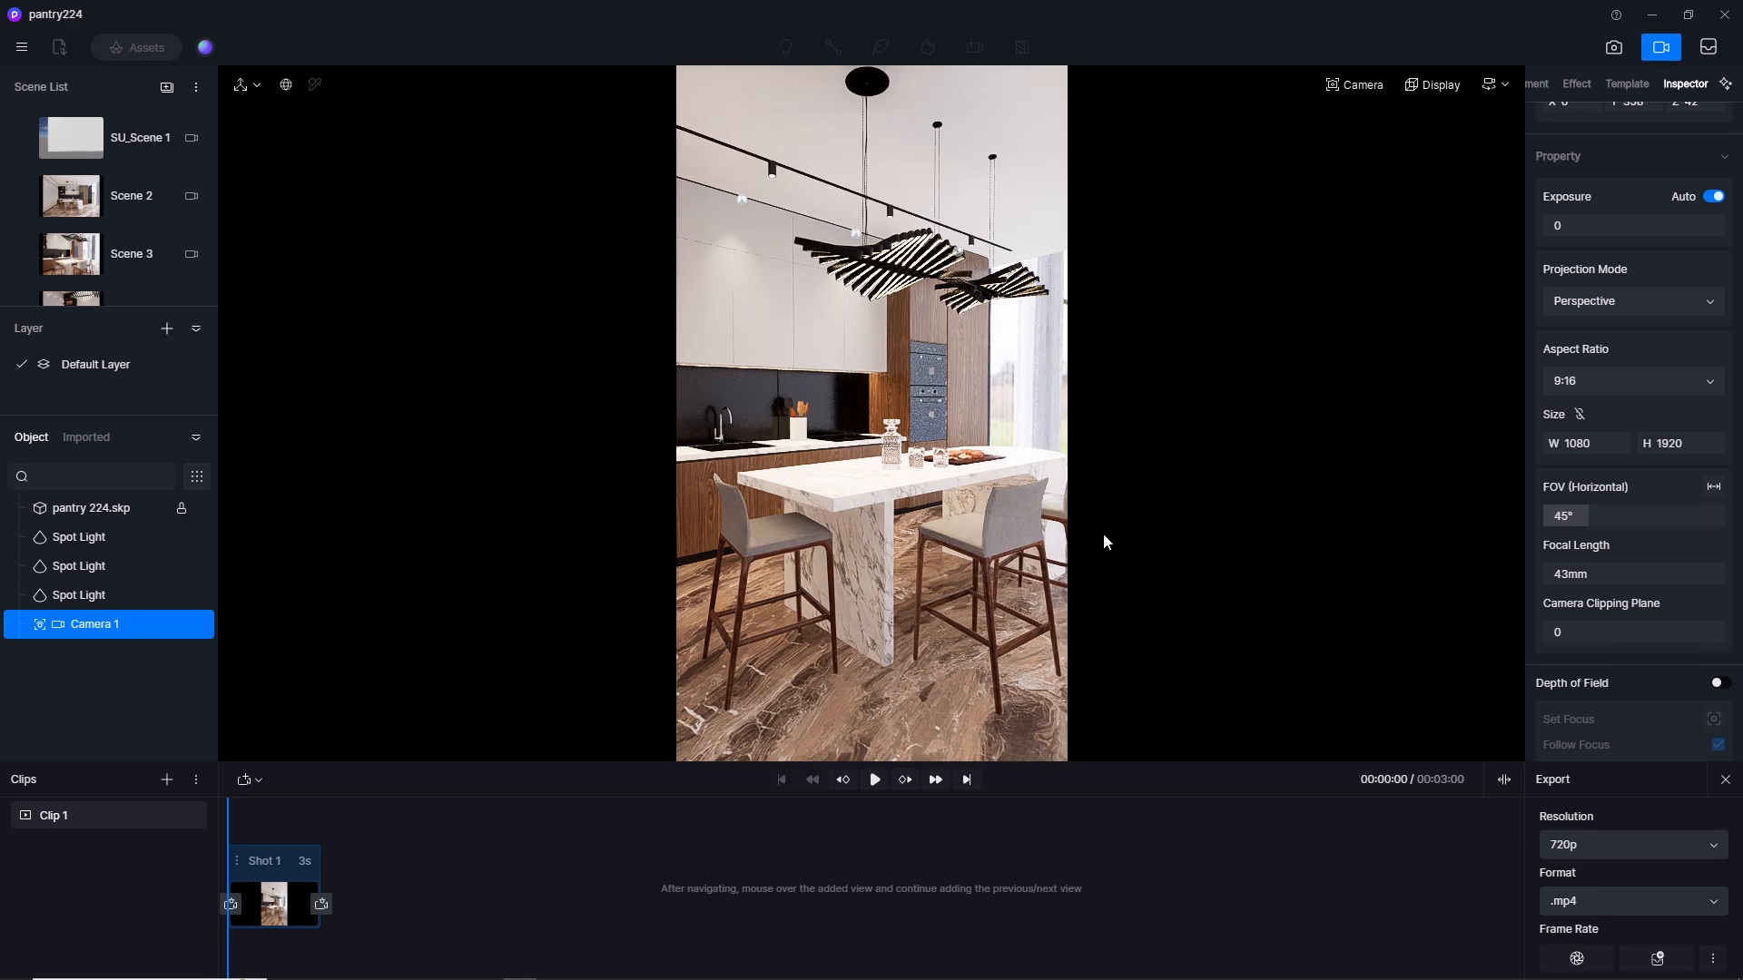
Step: Reframe the portrait view closer to the marble table and the glass decanter
scroll(867, 397, up, 3)
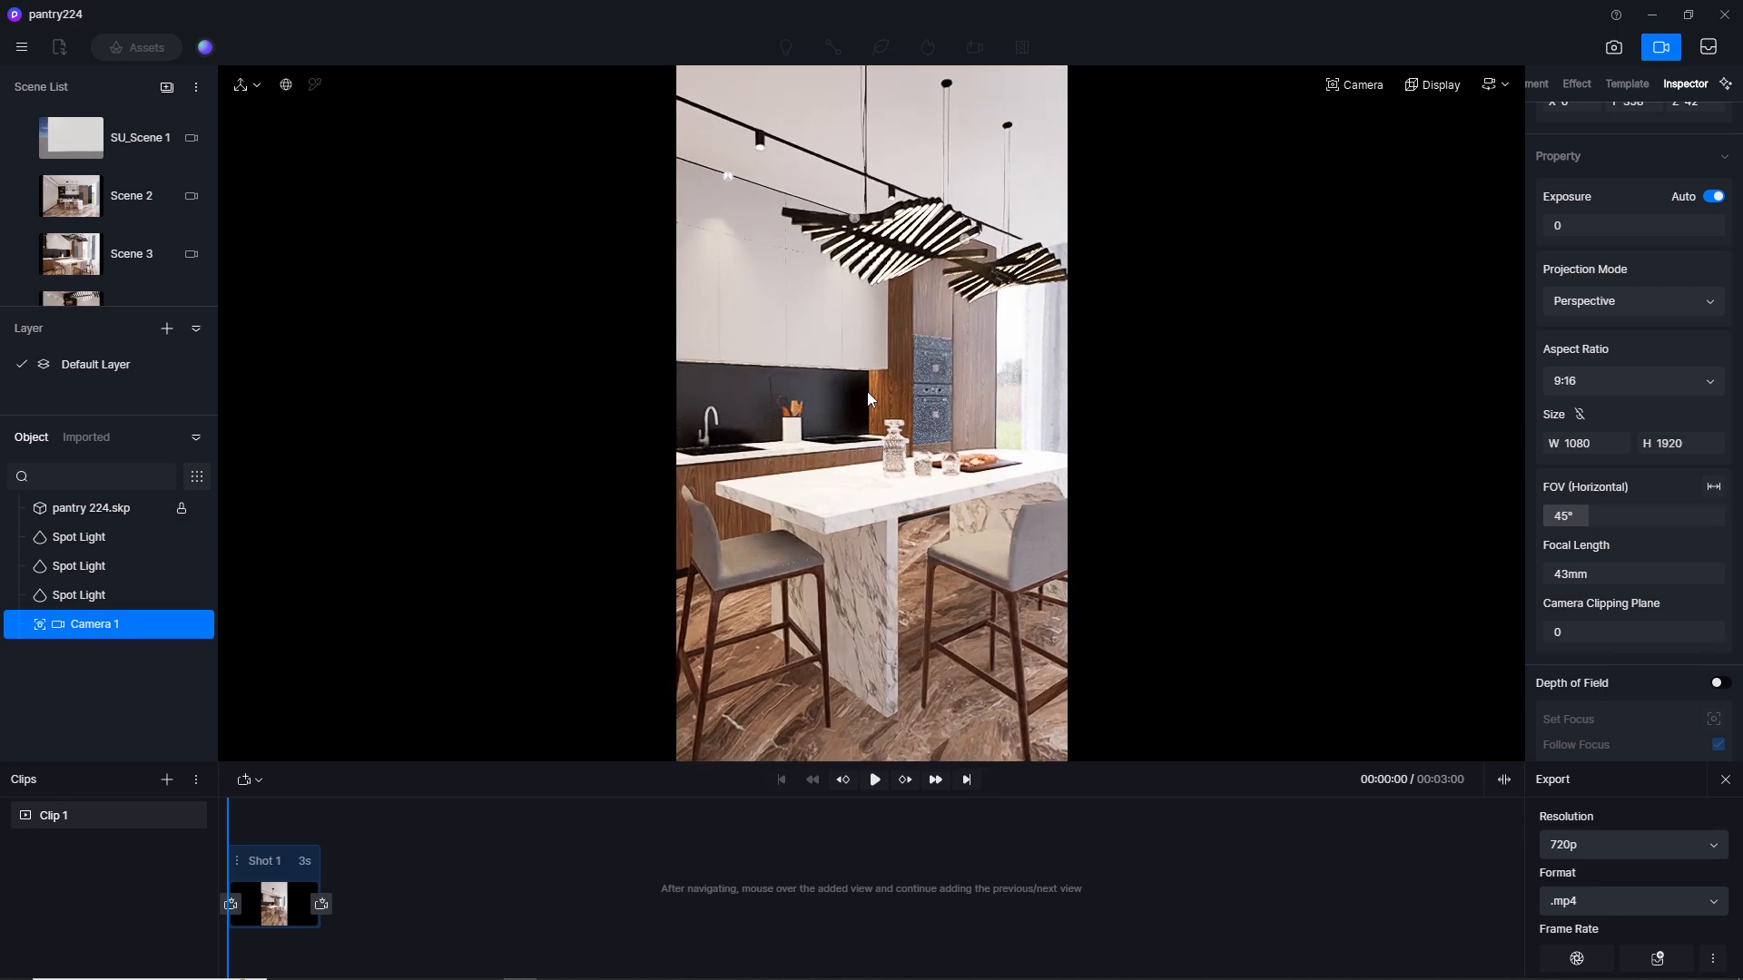
scroll(868, 397, up, 2)
scroll(868, 392, up, 4)
scroll(868, 392, down, 3)
scroll(868, 395, up, 3)
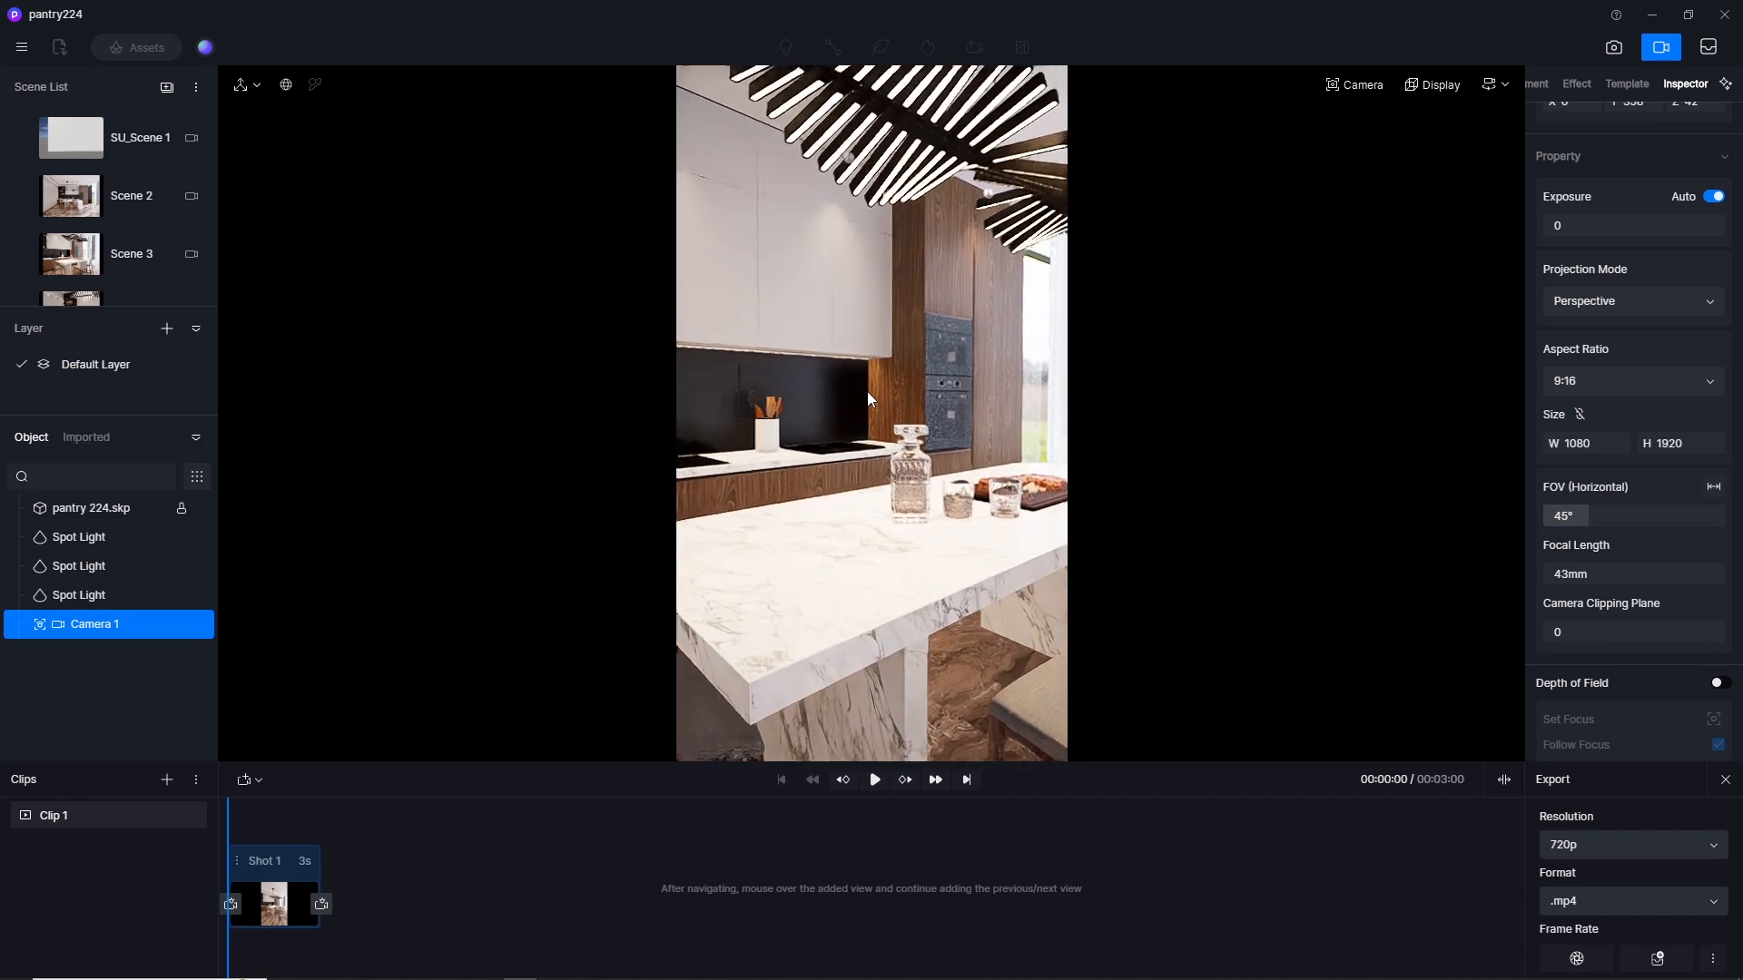
scroll(867, 395, down, 3)
scroll(868, 397, up, 3)
scroll(868, 397, down, 2)
scroll(868, 396, down, 3)
scroll(868, 397, up, 3)
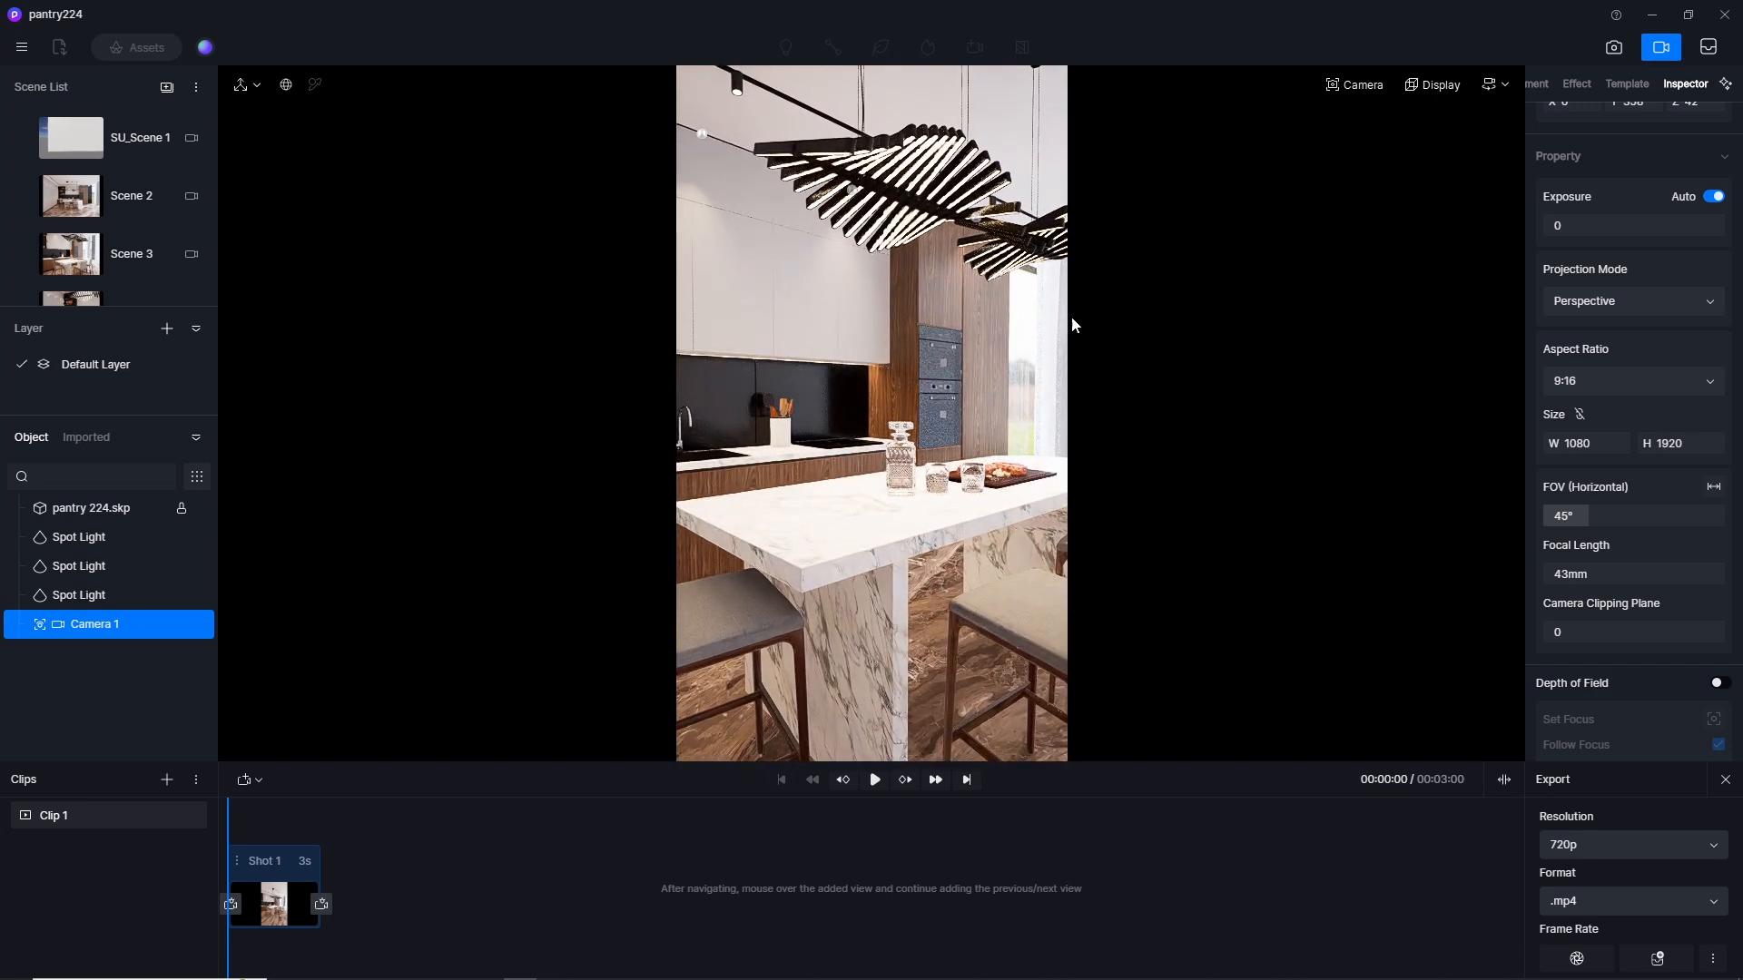
scroll(1089, 310, up, 2)
click(1358, 94)
click(1358, 94)
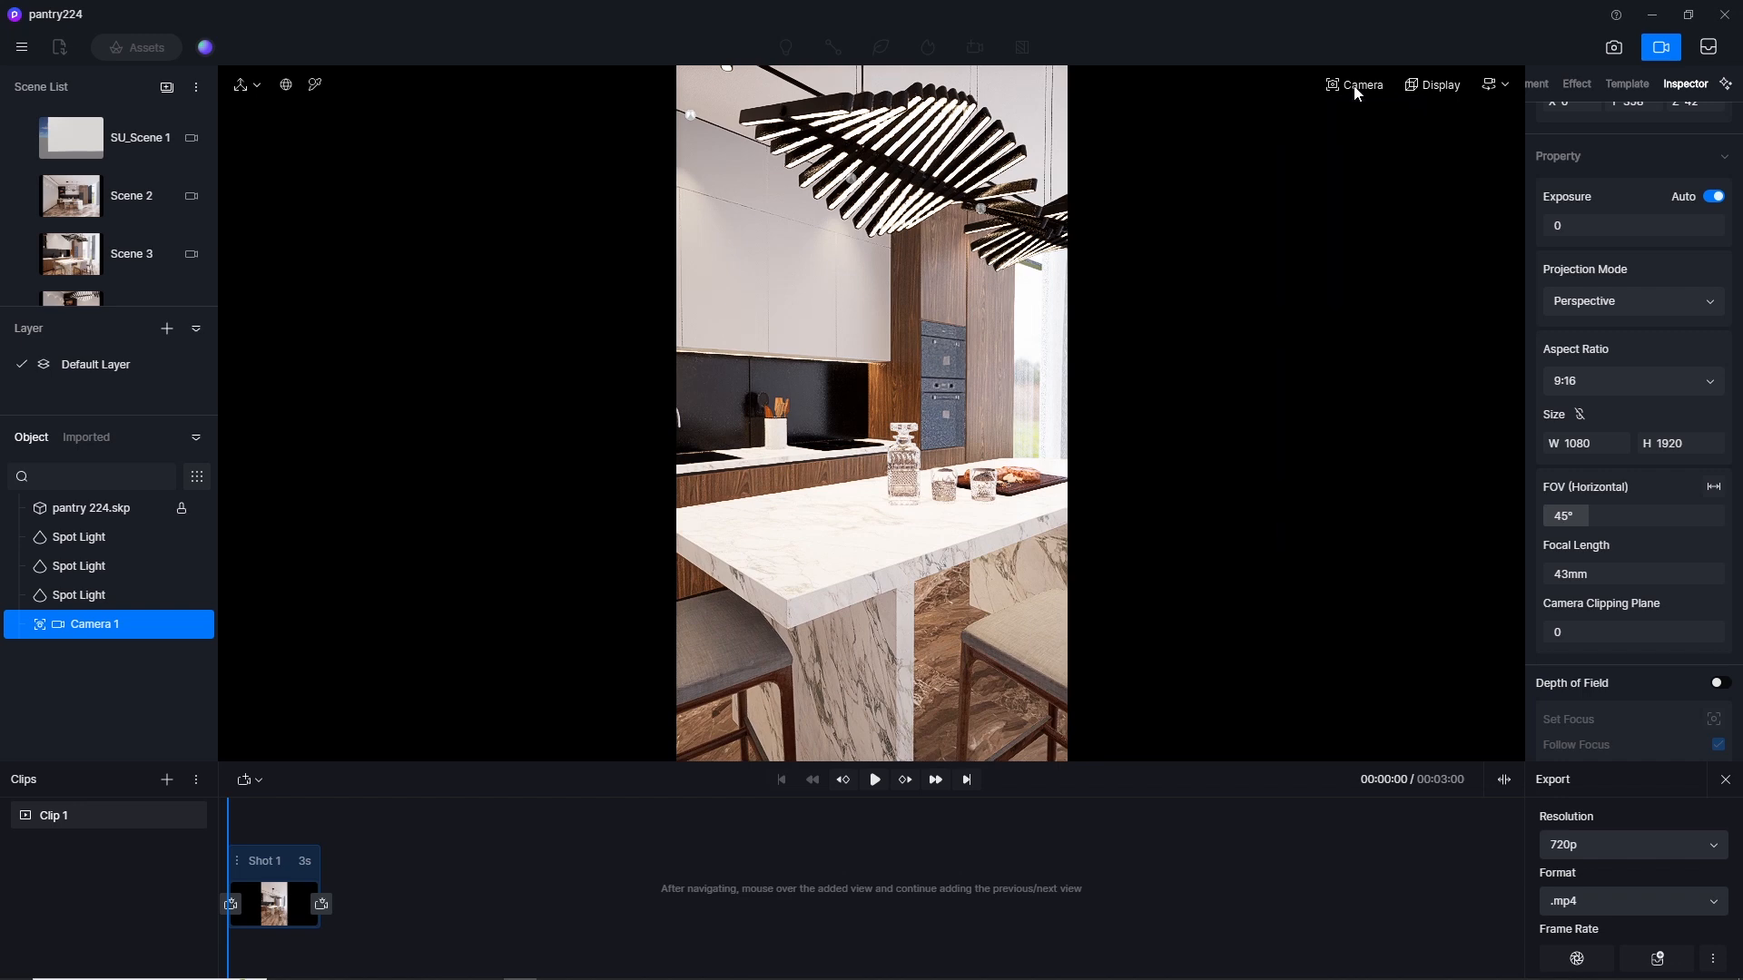
Step: Narrow Camera 1's horizontal field of view to 25°
click(1604, 515)
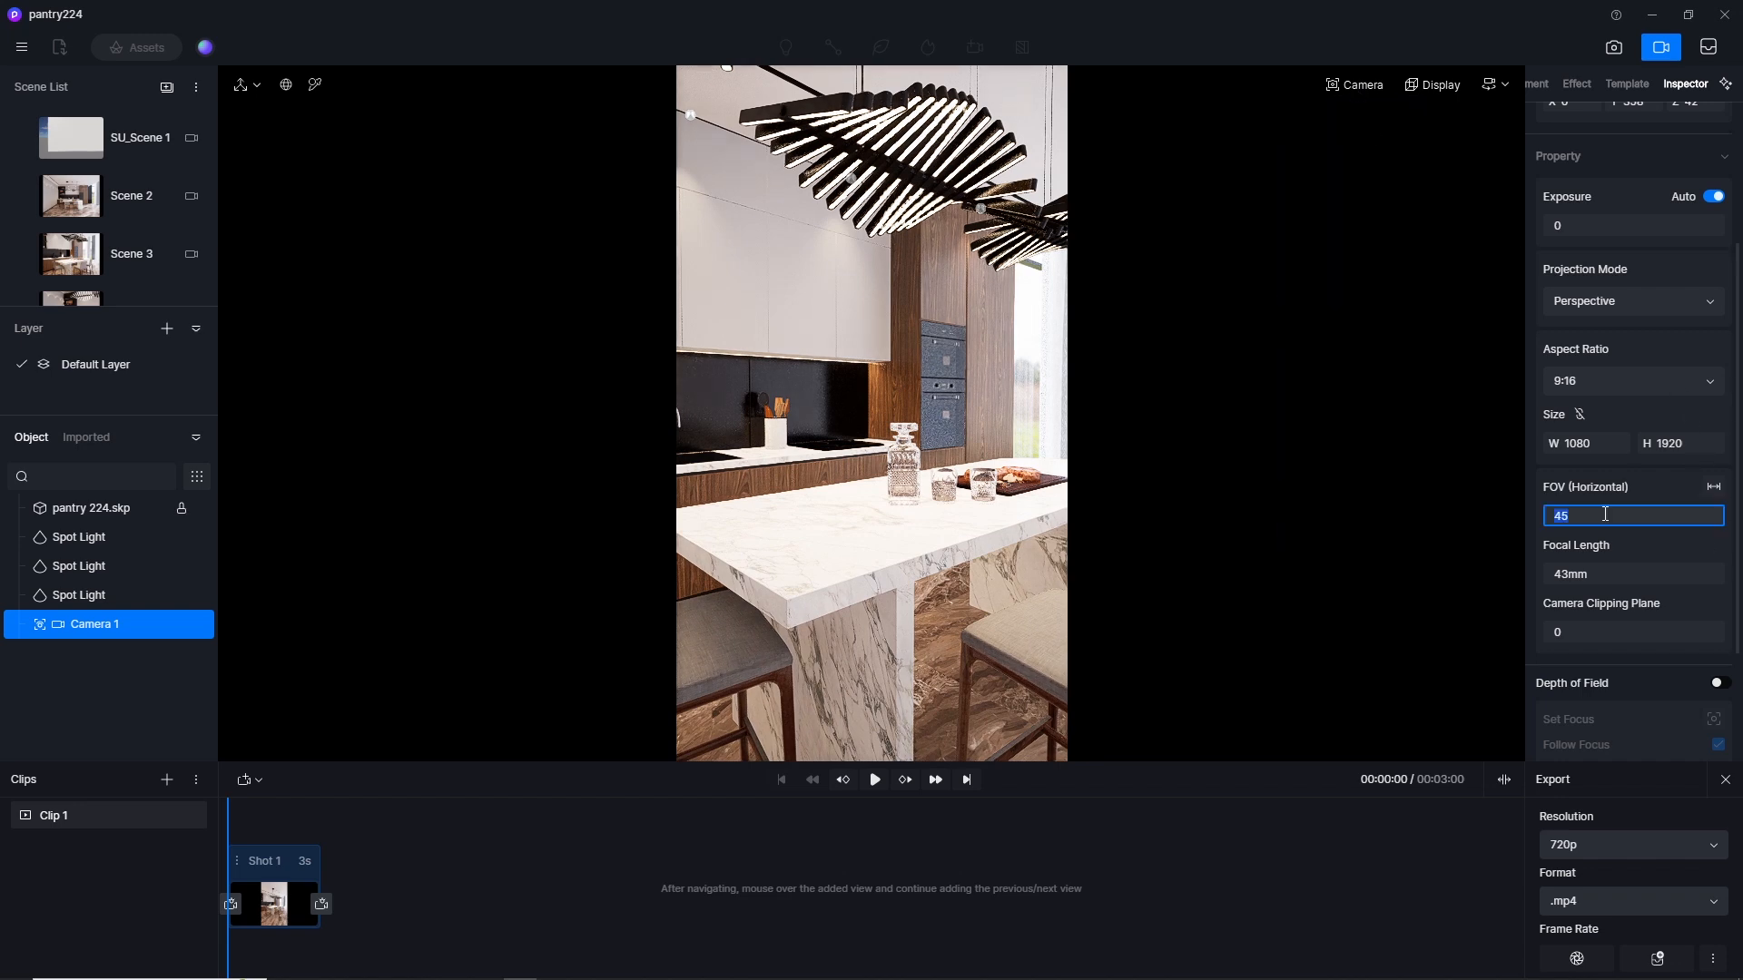
text(25)
key(Return)
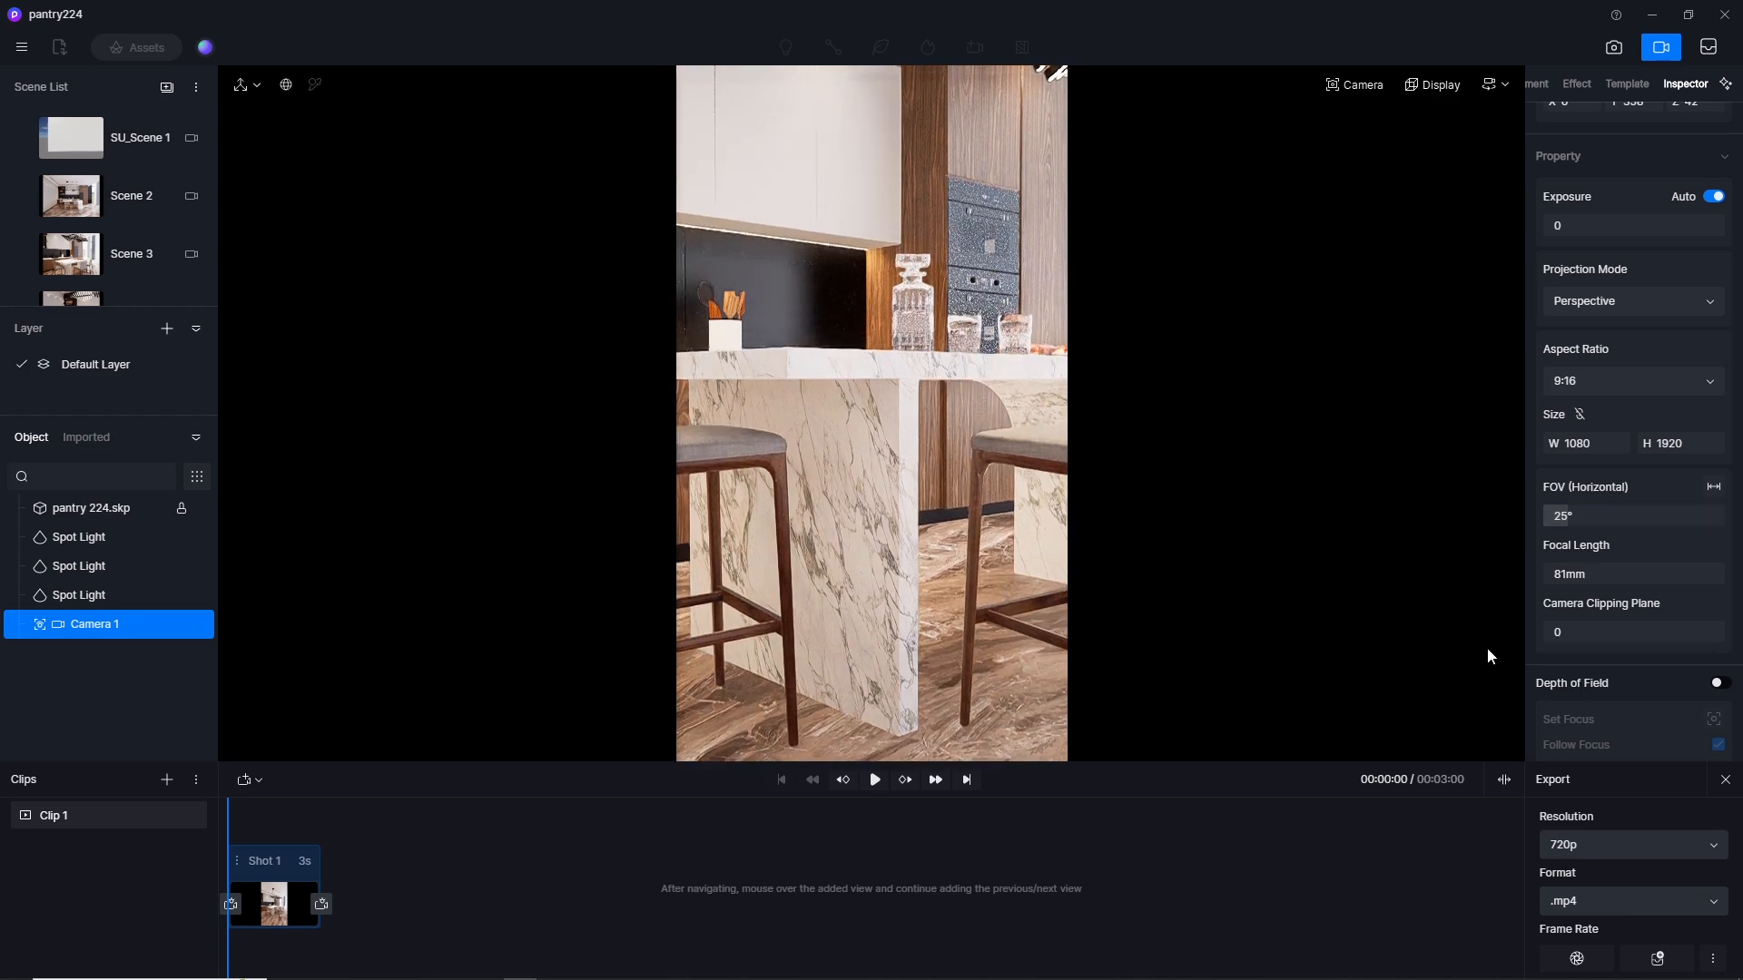
Step: Update Shot 1's start view to the low table-and-stools framing and add the raised pendant lamp framing as its end view
mouse_move(254, 916)
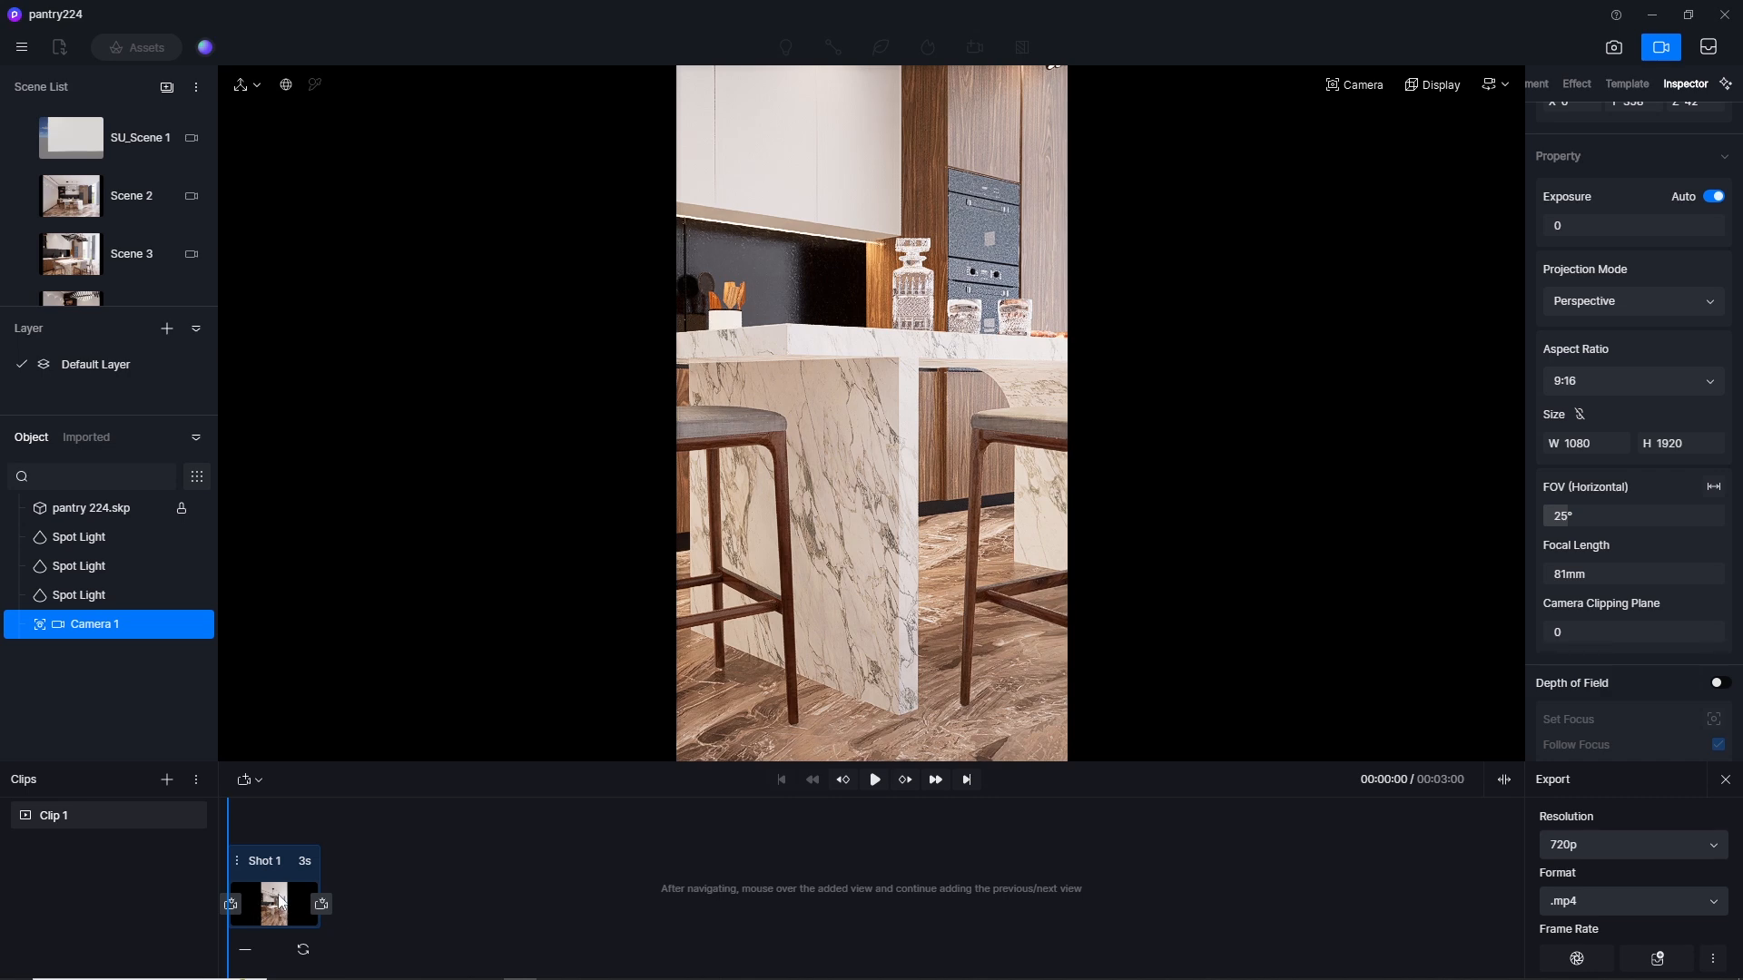
click(303, 949)
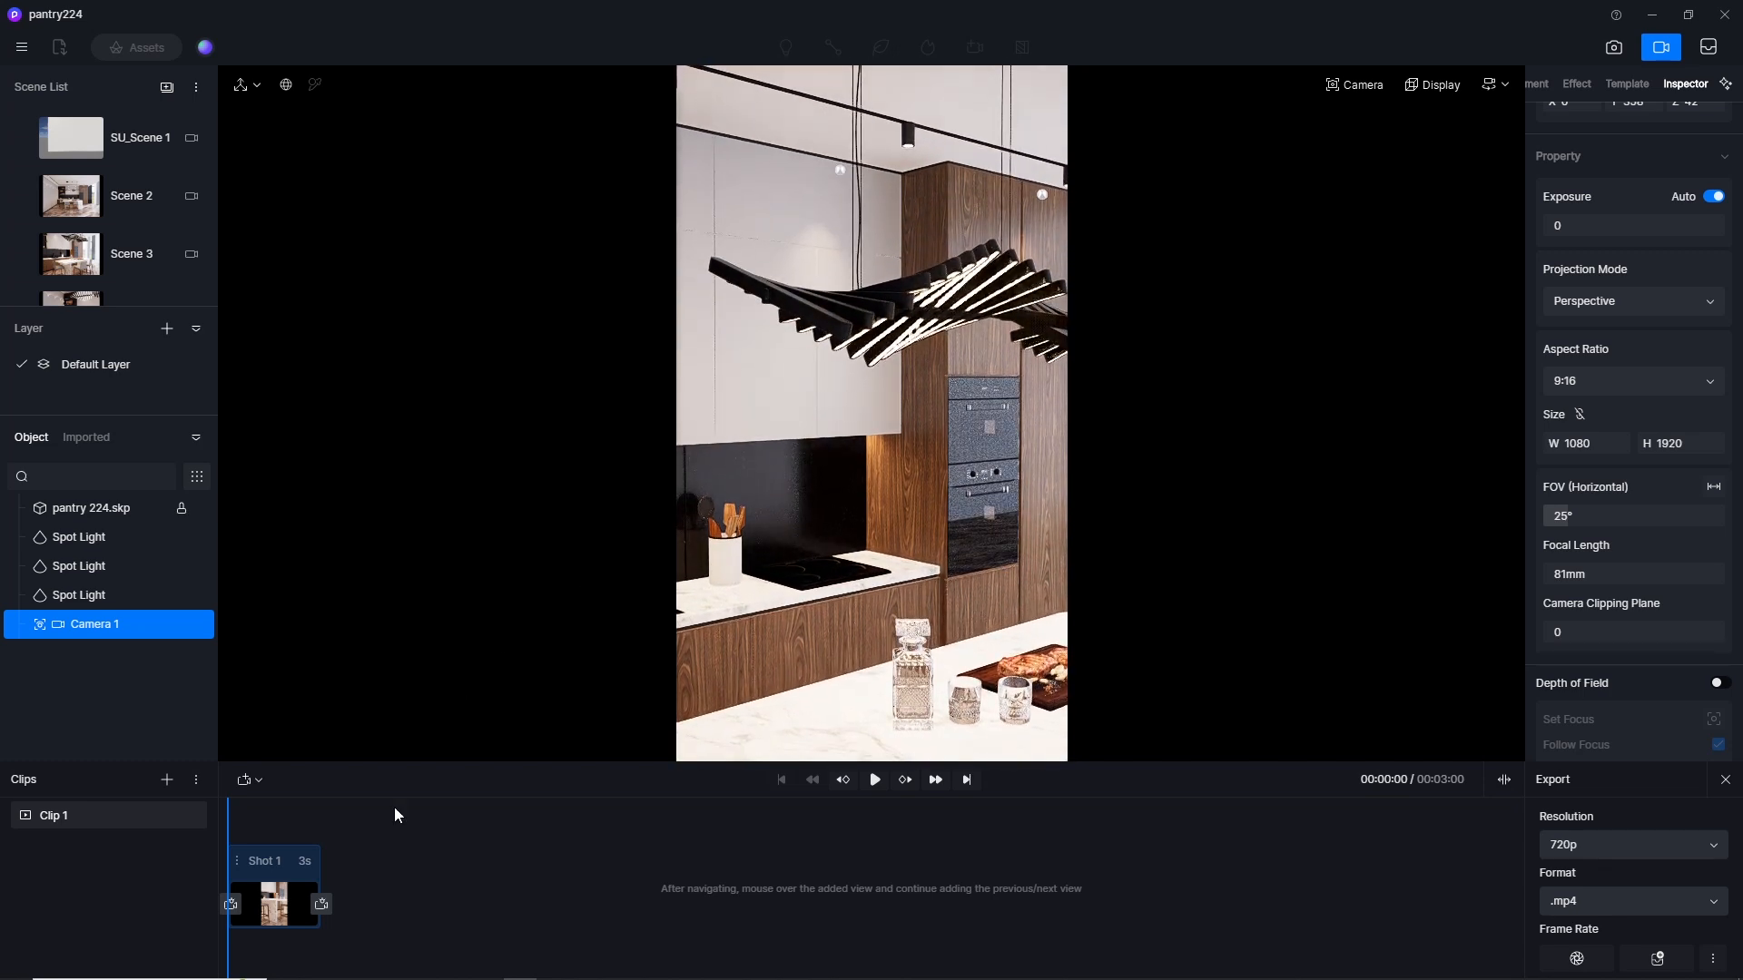
click(322, 905)
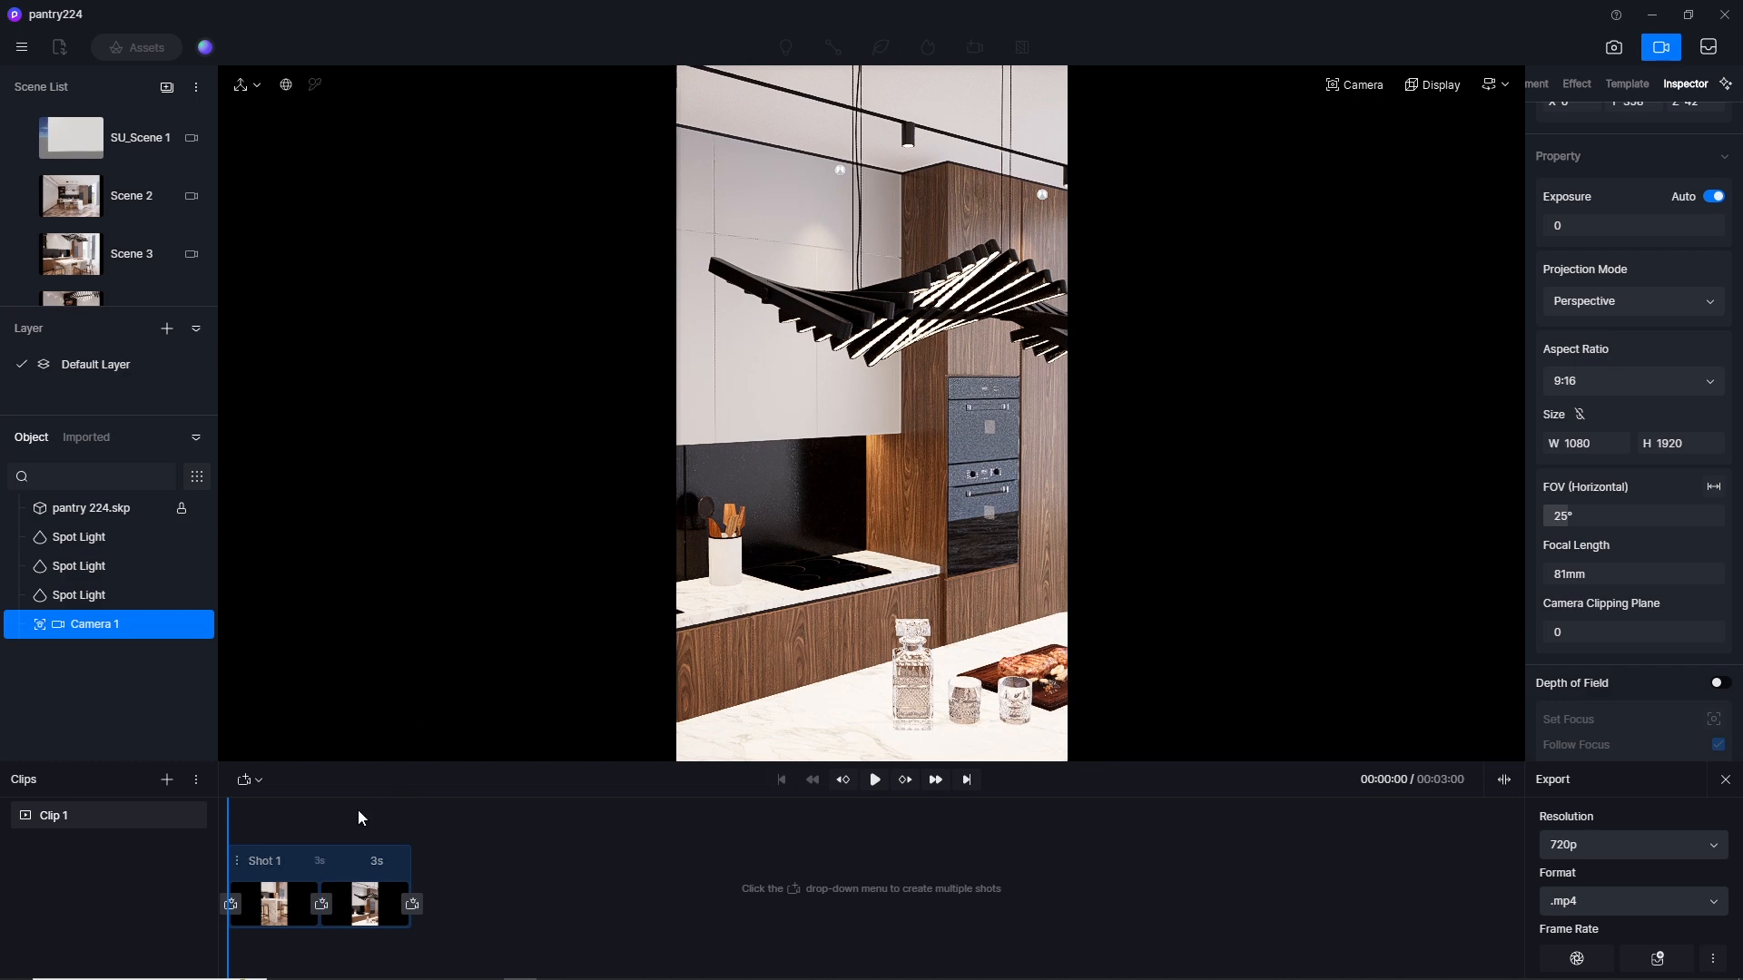
click(875, 780)
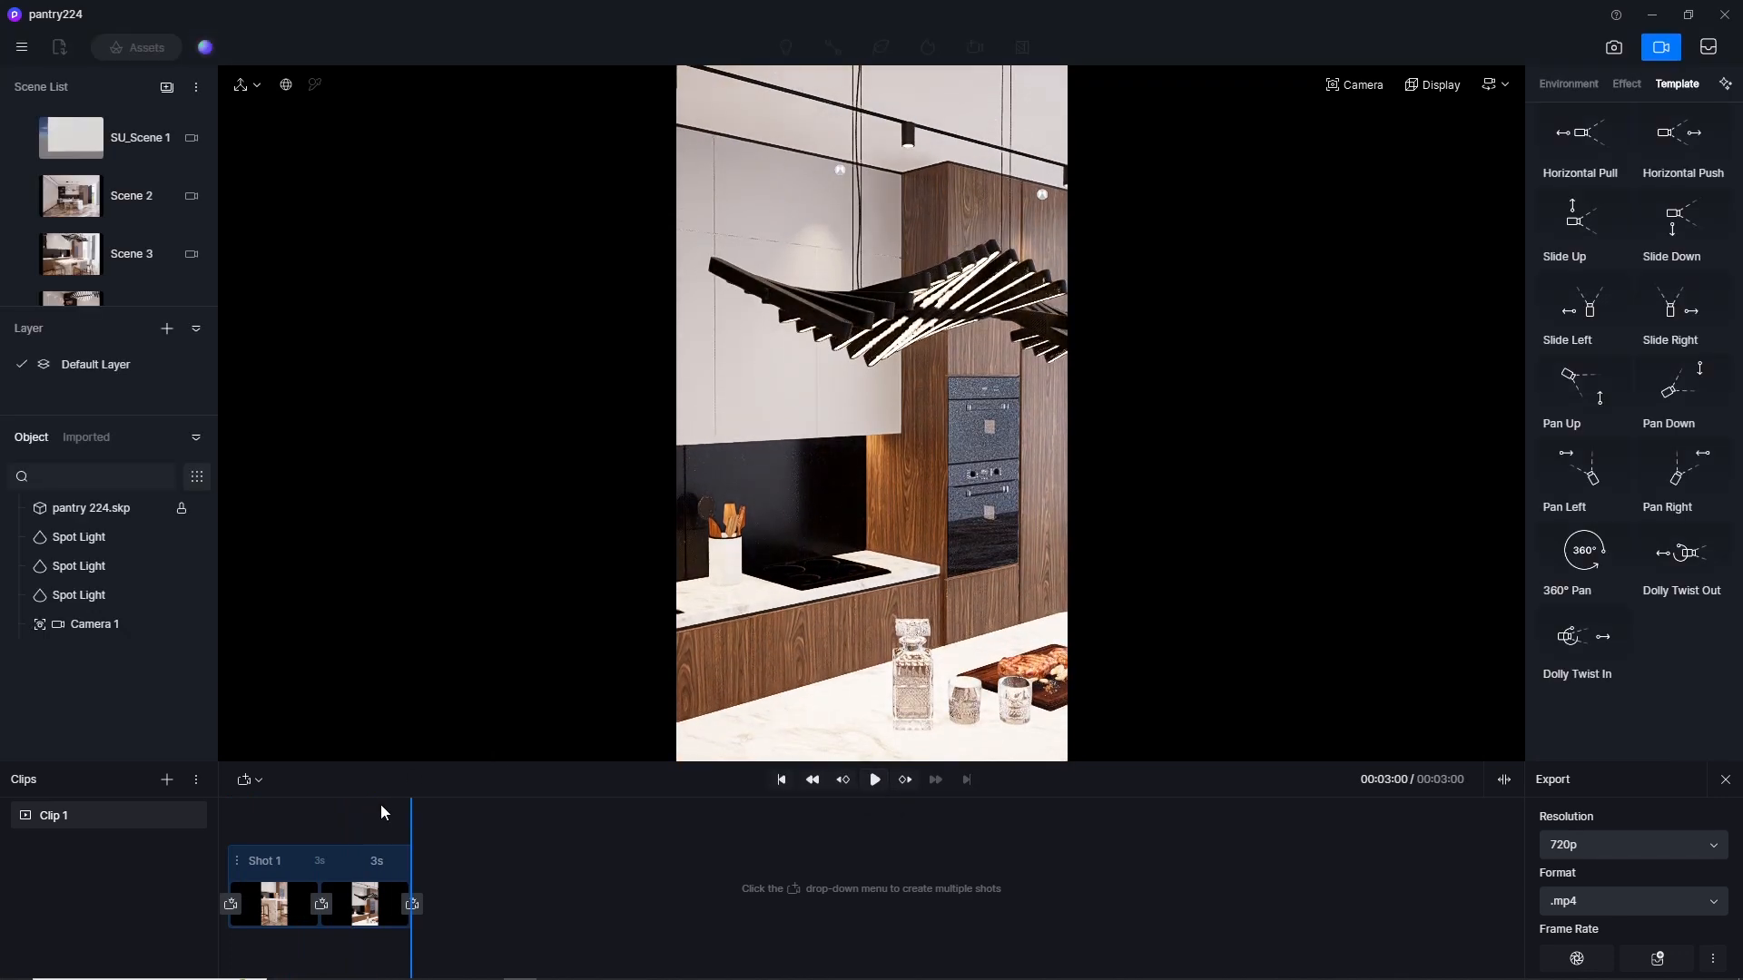
Step: Set Shot 1's duration to 4 s and preview the playback
double_click(378, 860)
text(4)
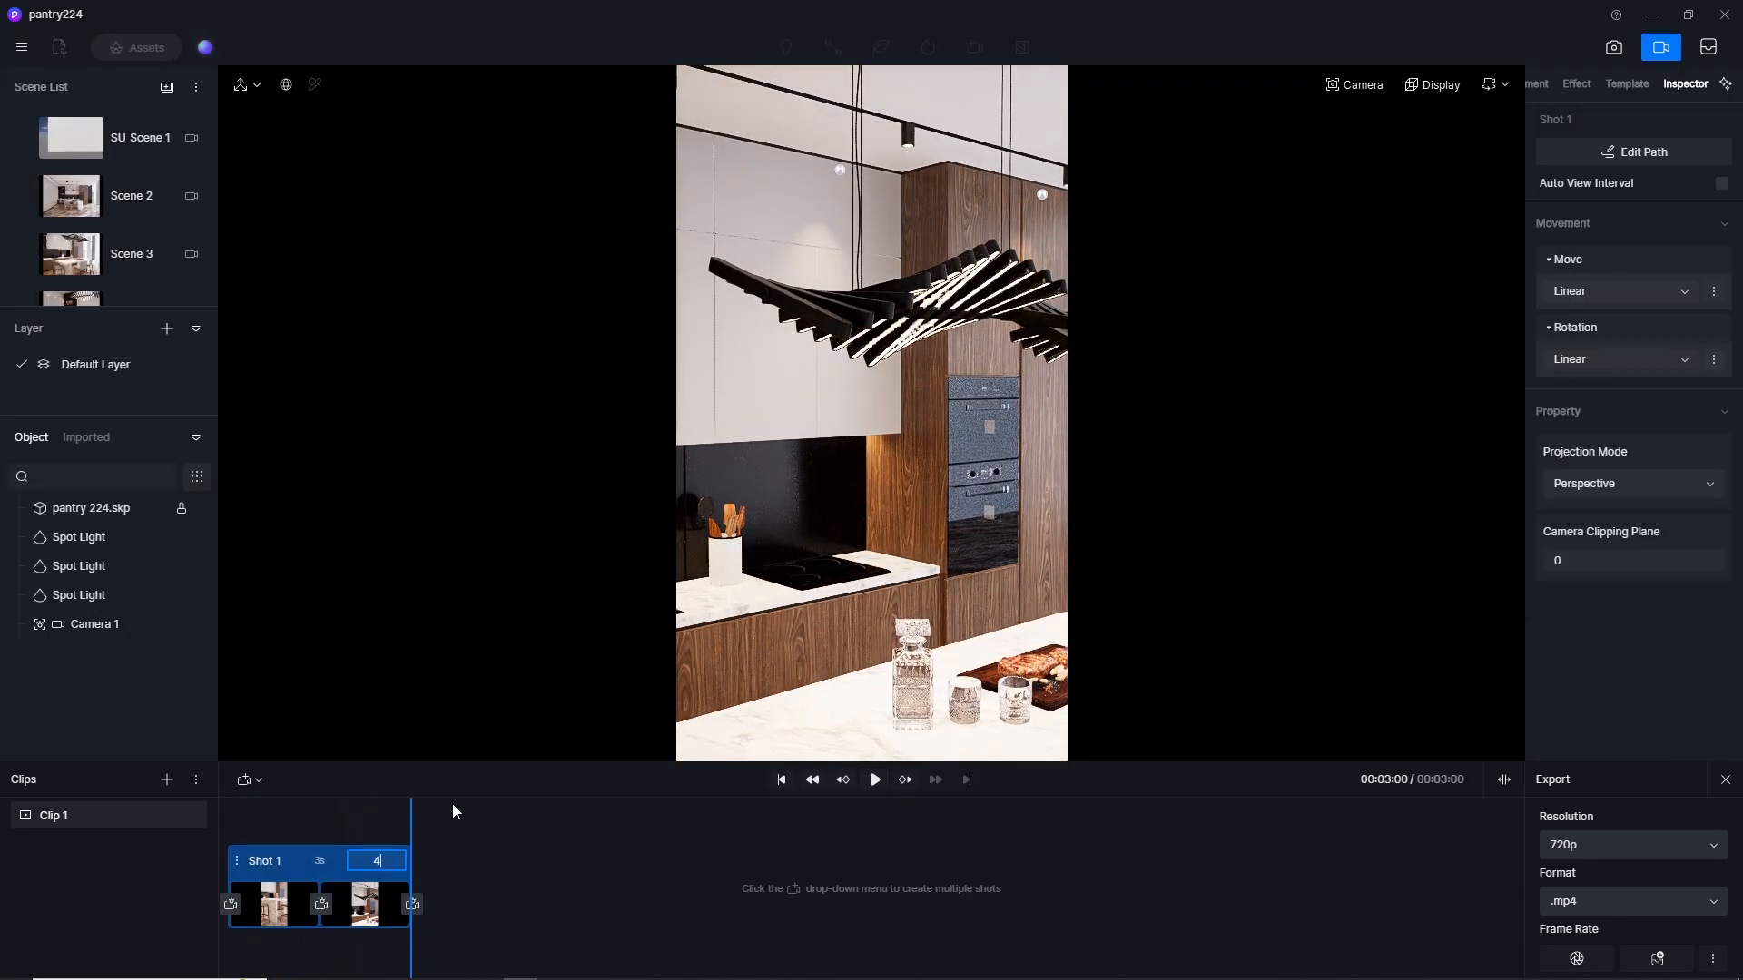
key(Return)
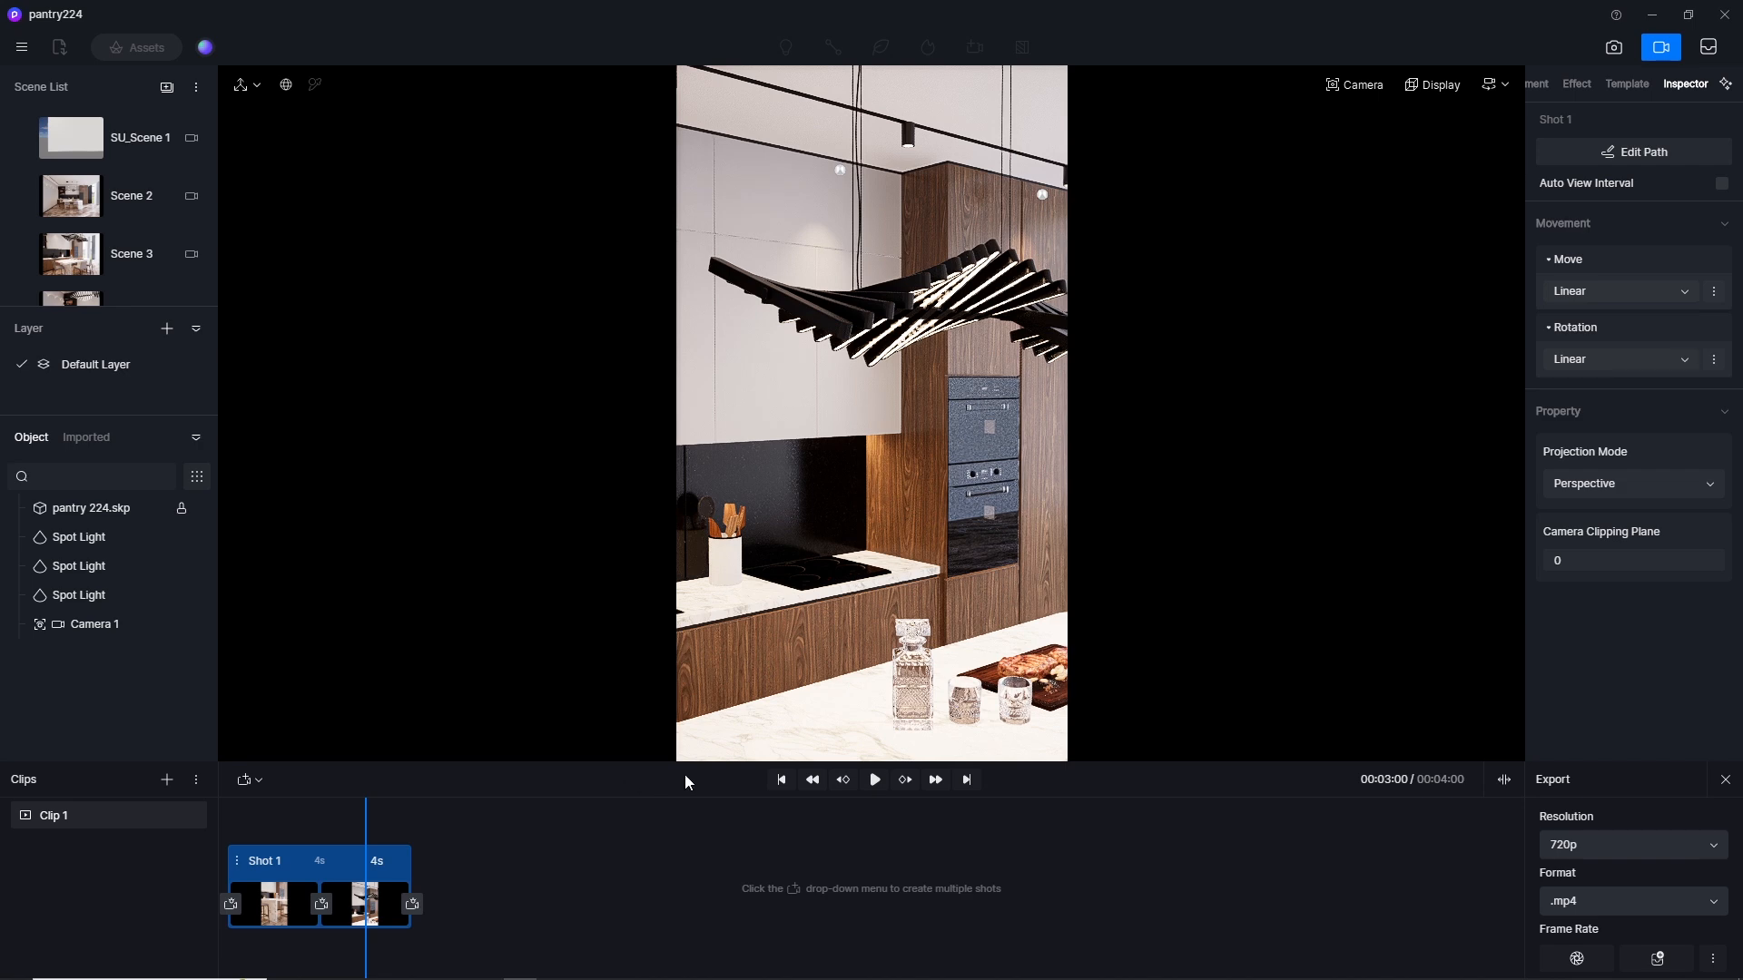
click(875, 779)
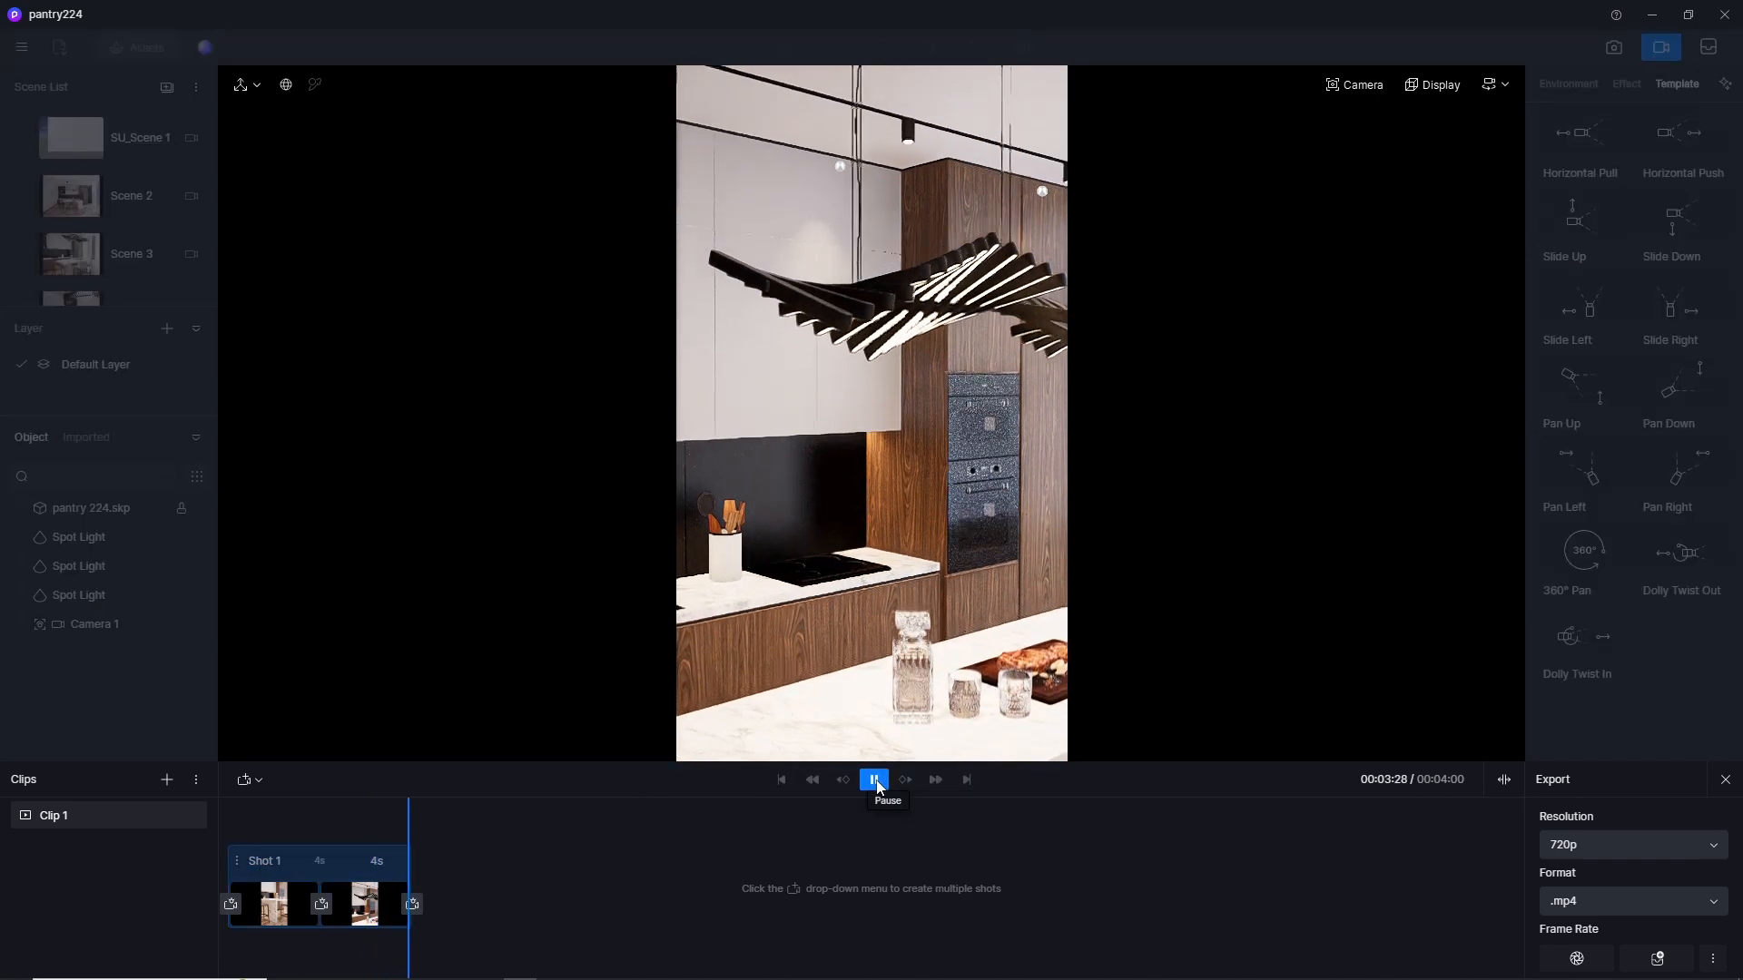
click(875, 781)
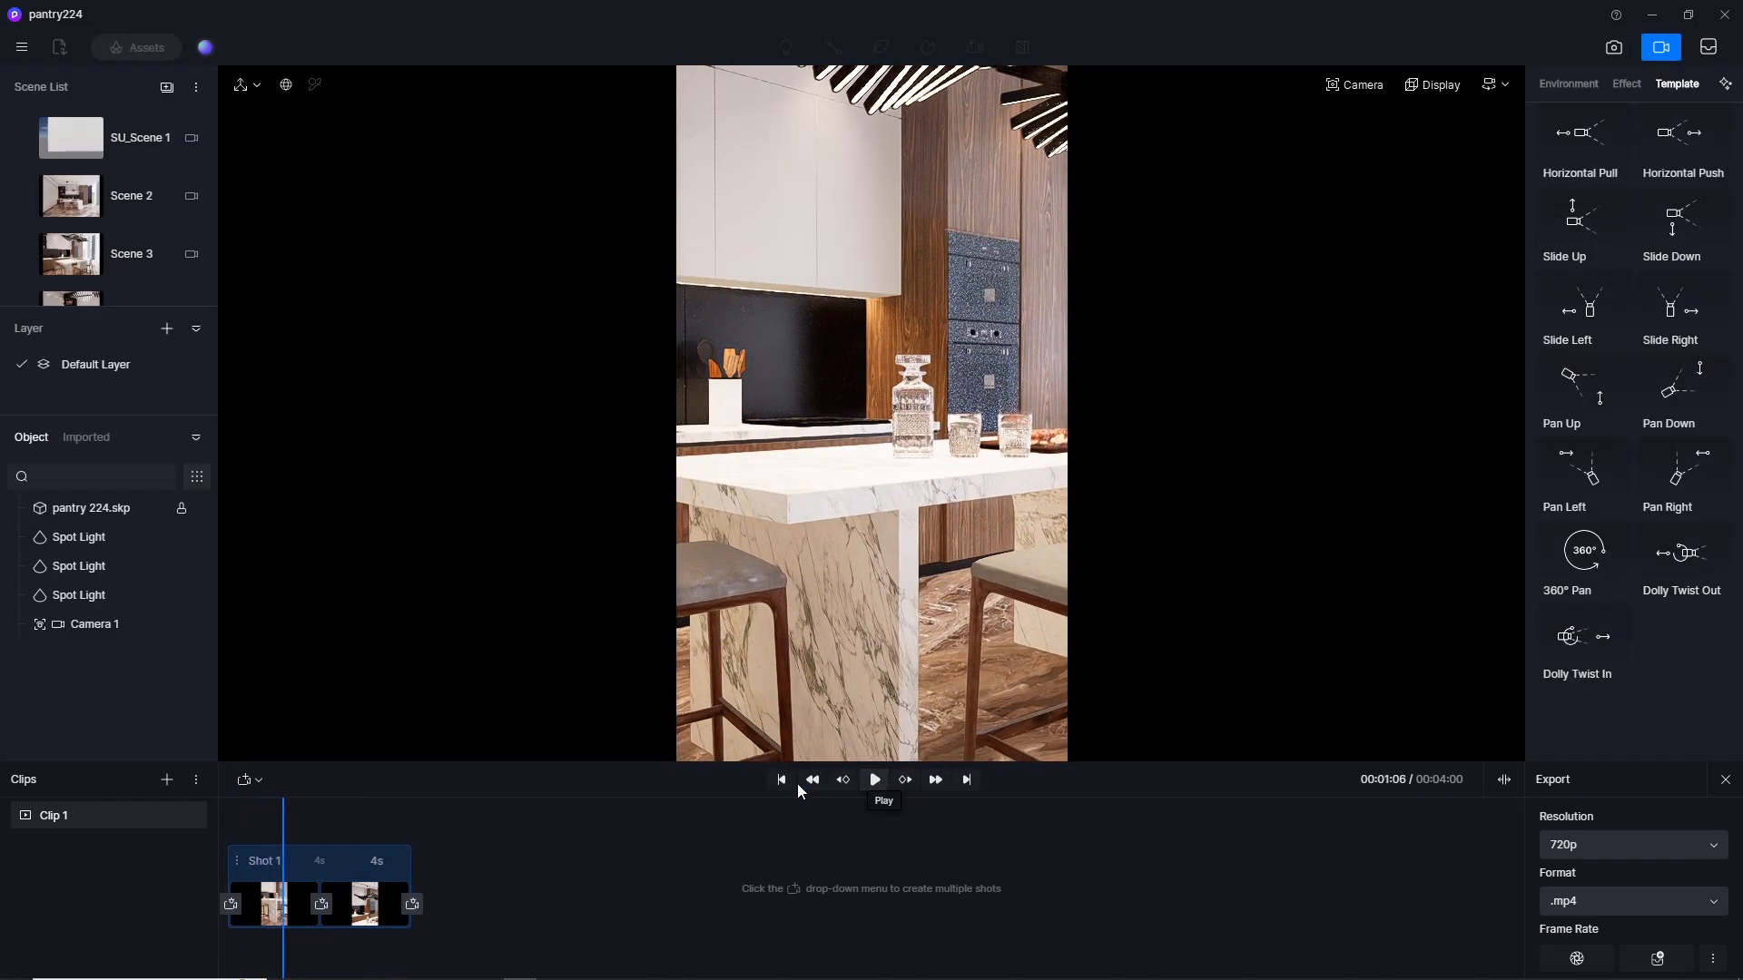
Step: Lengthen Shot 1 to 5 s and preview it from the start before leaving video mode
double_click(378, 859)
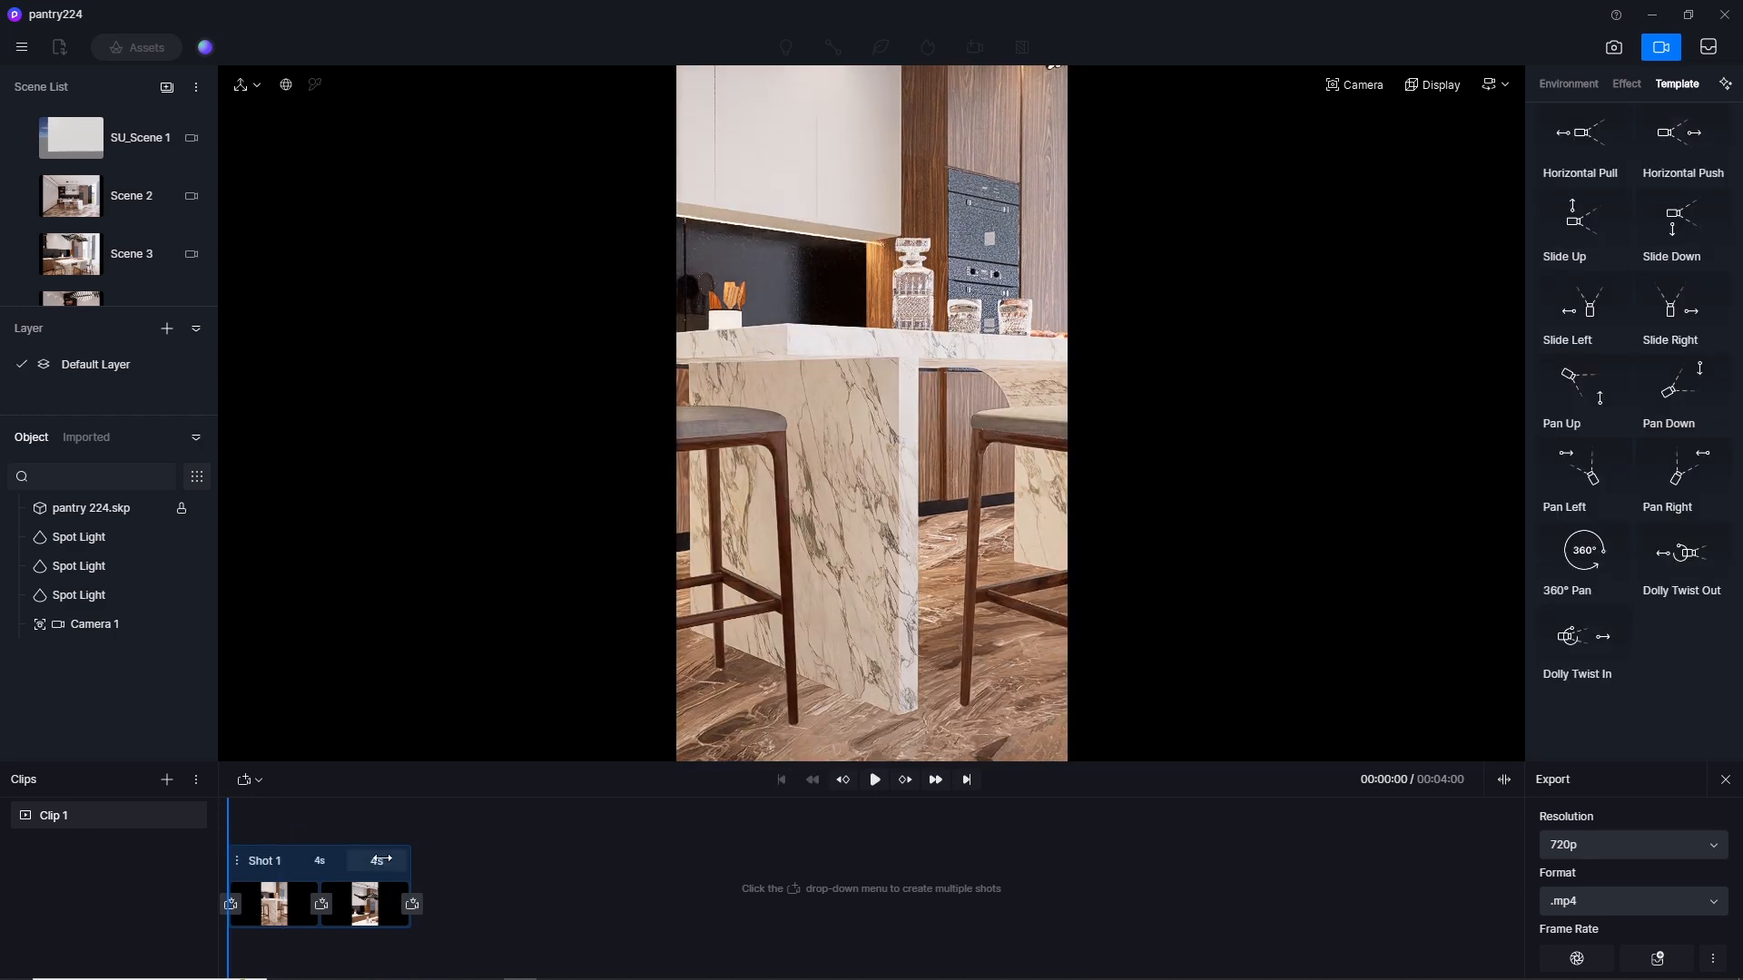
text(5)
key(Return)
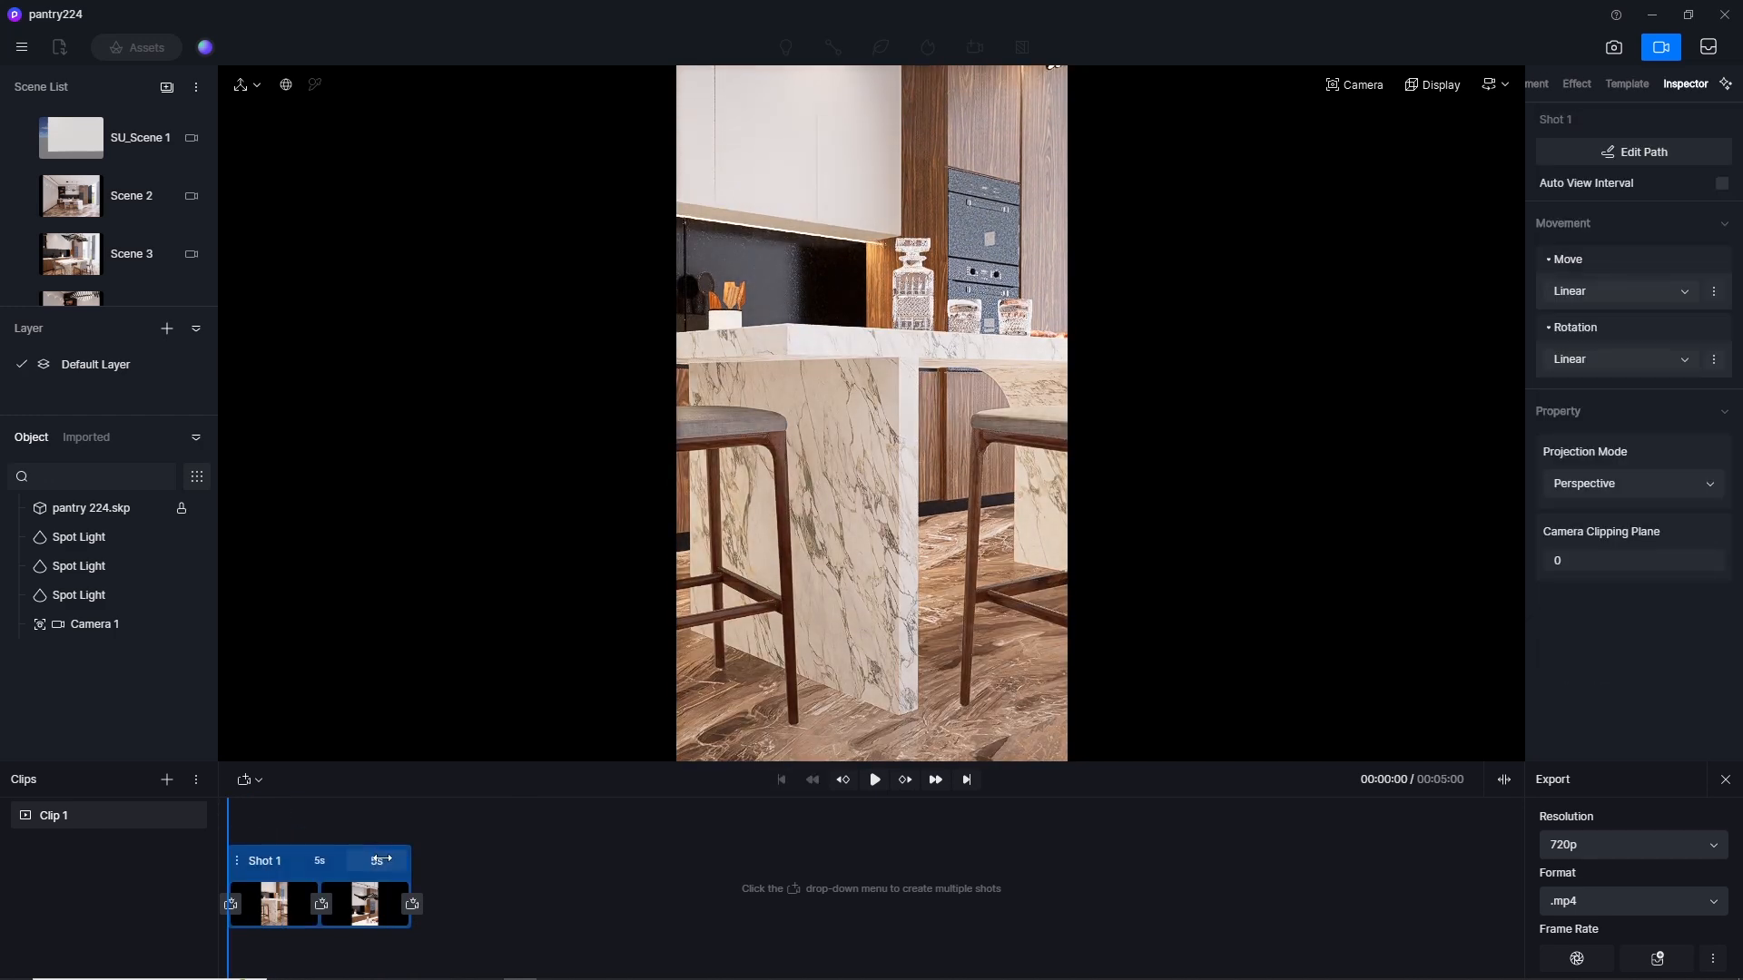
drag(227, 811, 212, 814)
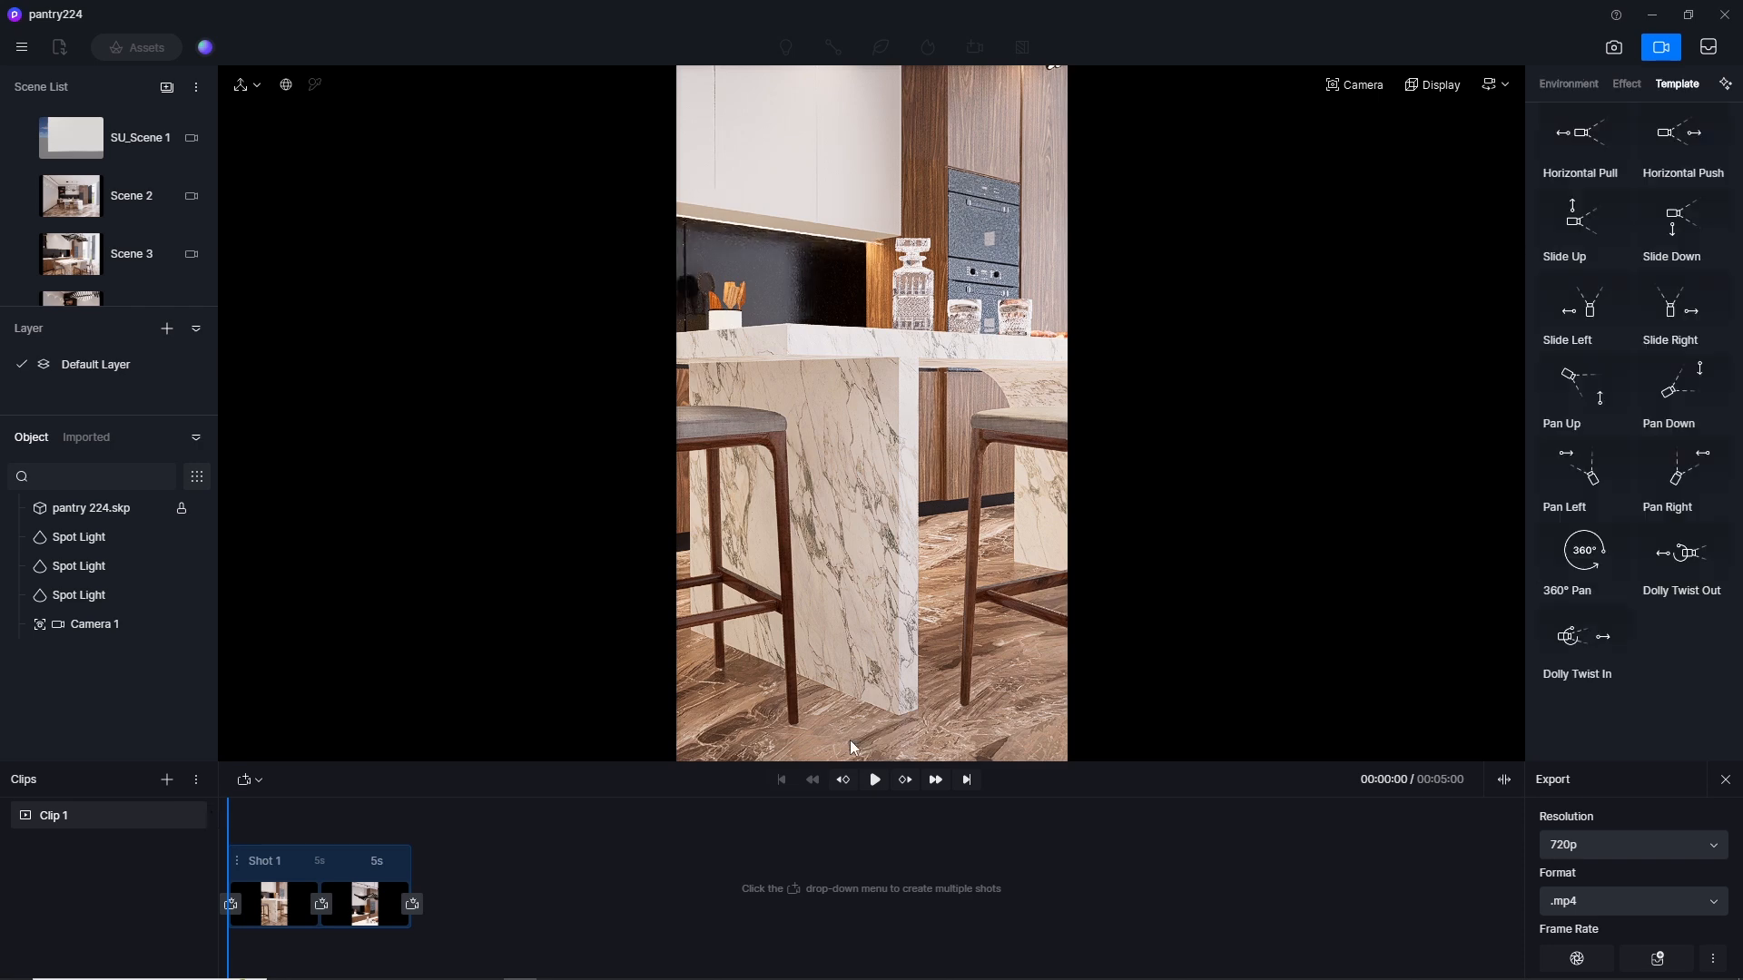
click(874, 782)
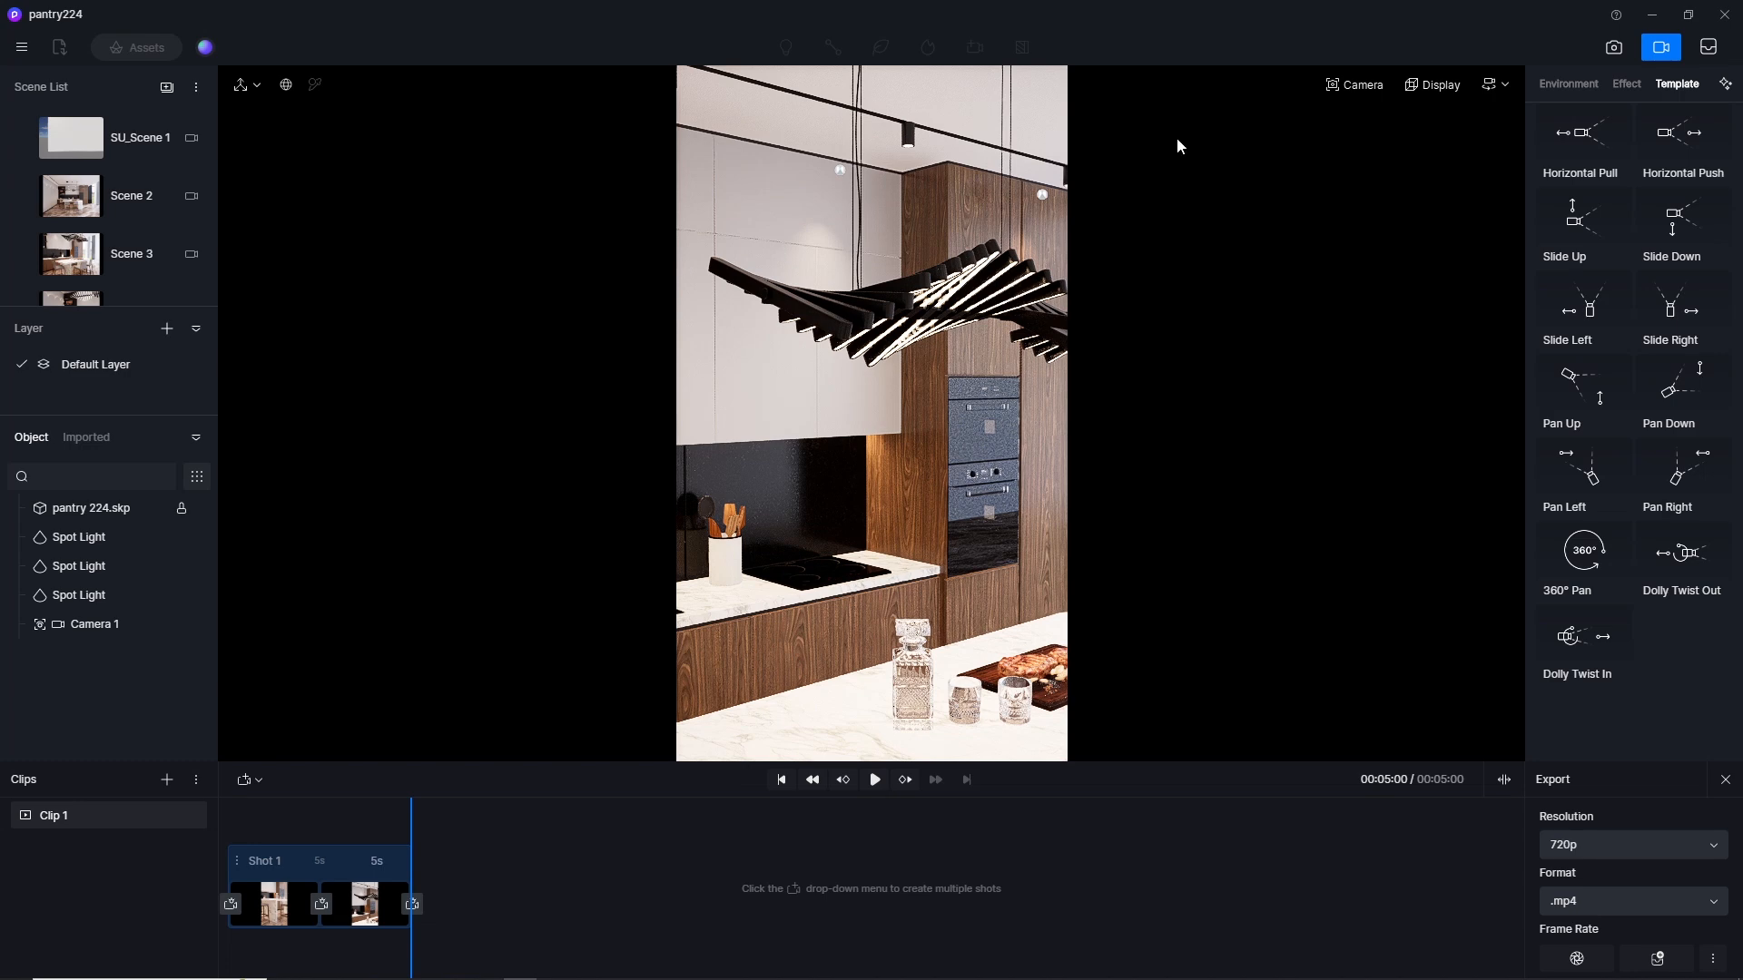
click(1659, 53)
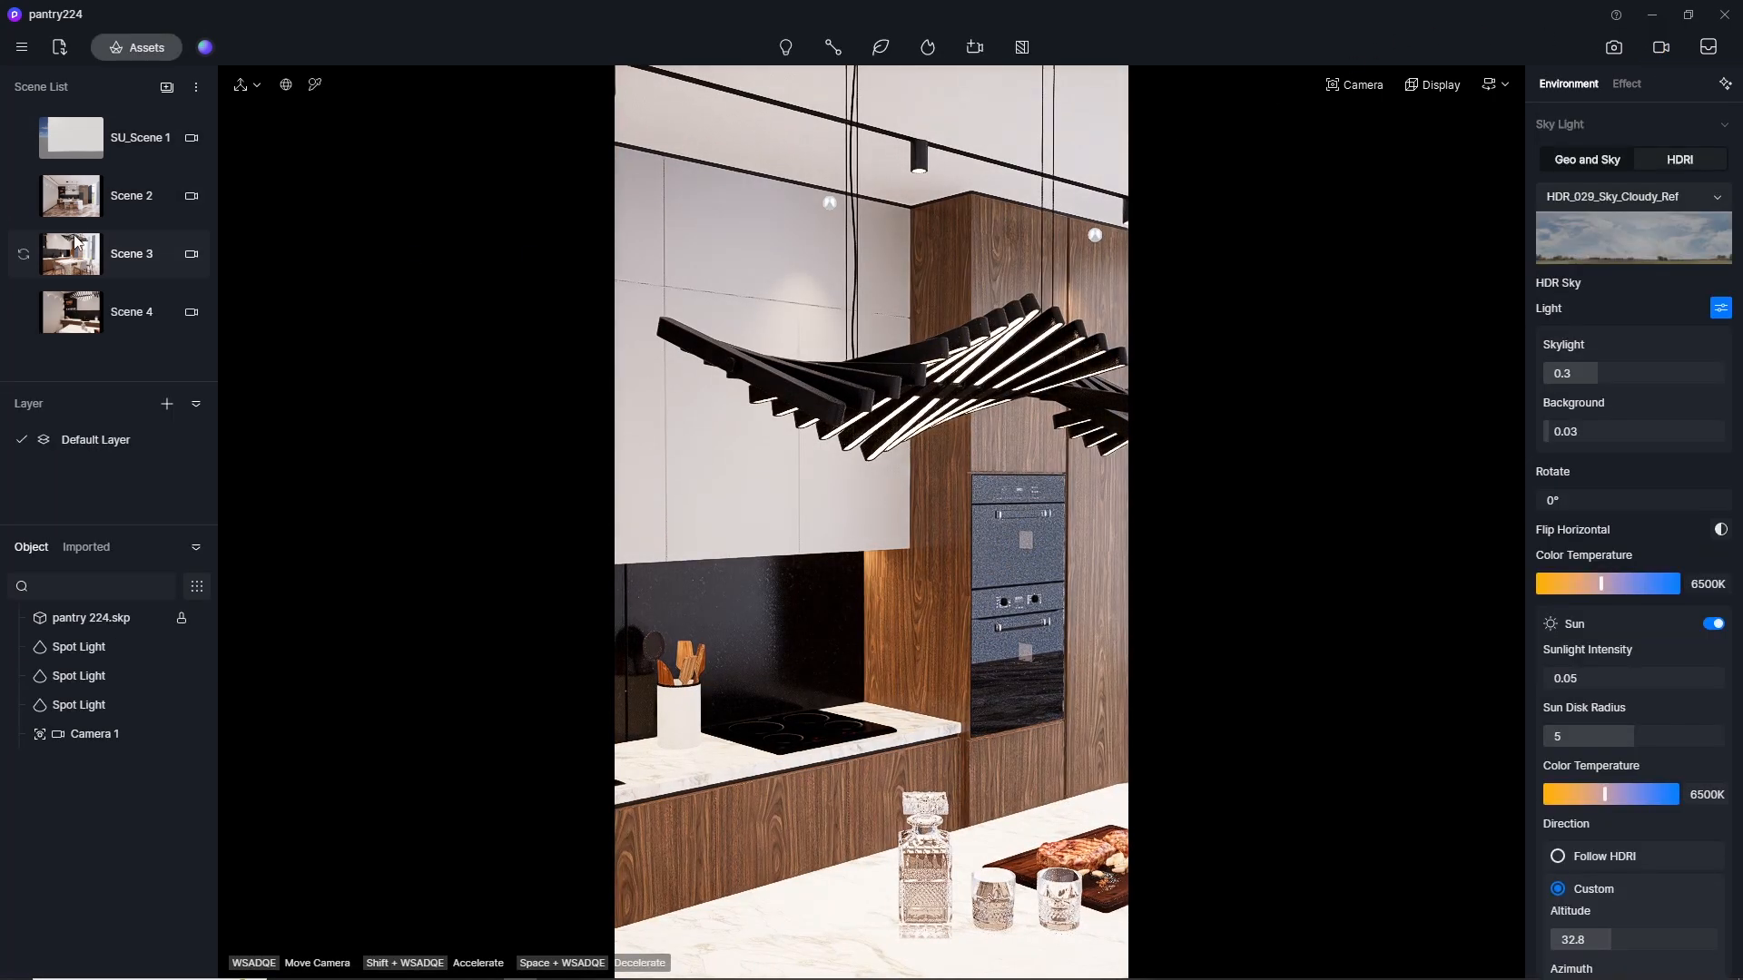
Step: Create a new camera from Scene 4's current view with a 9:16 aspect ratio and look through it
click(72, 318)
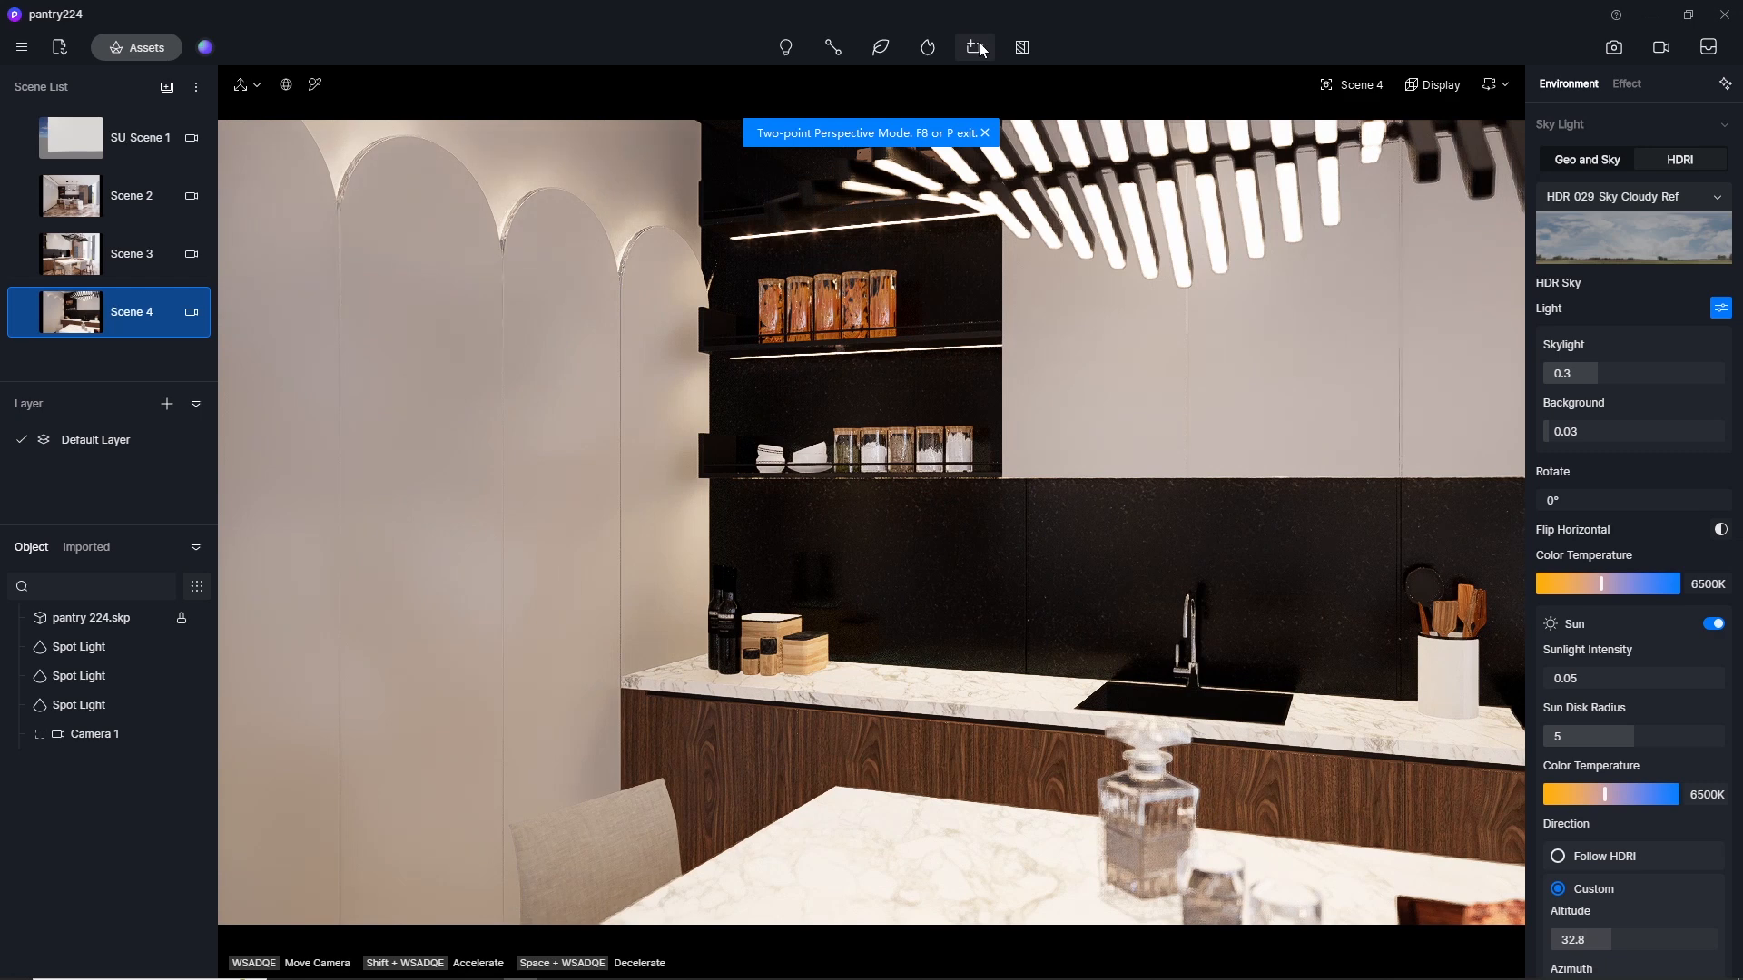
mouse_move(977, 48)
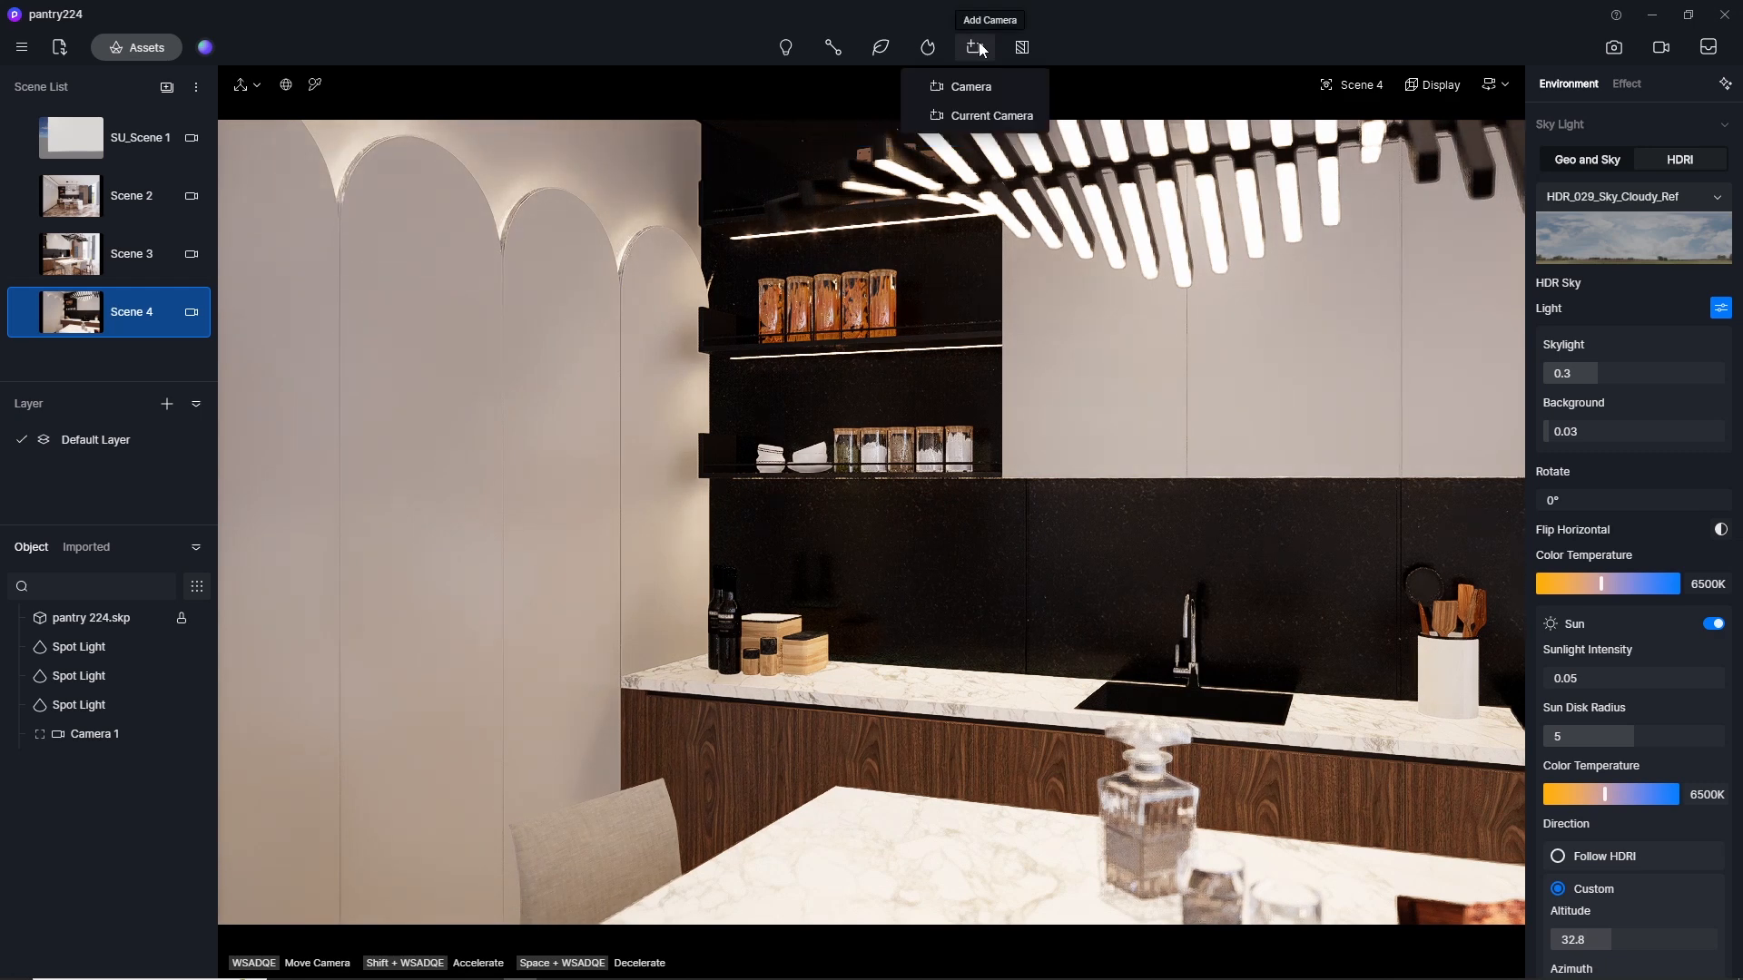
click(972, 113)
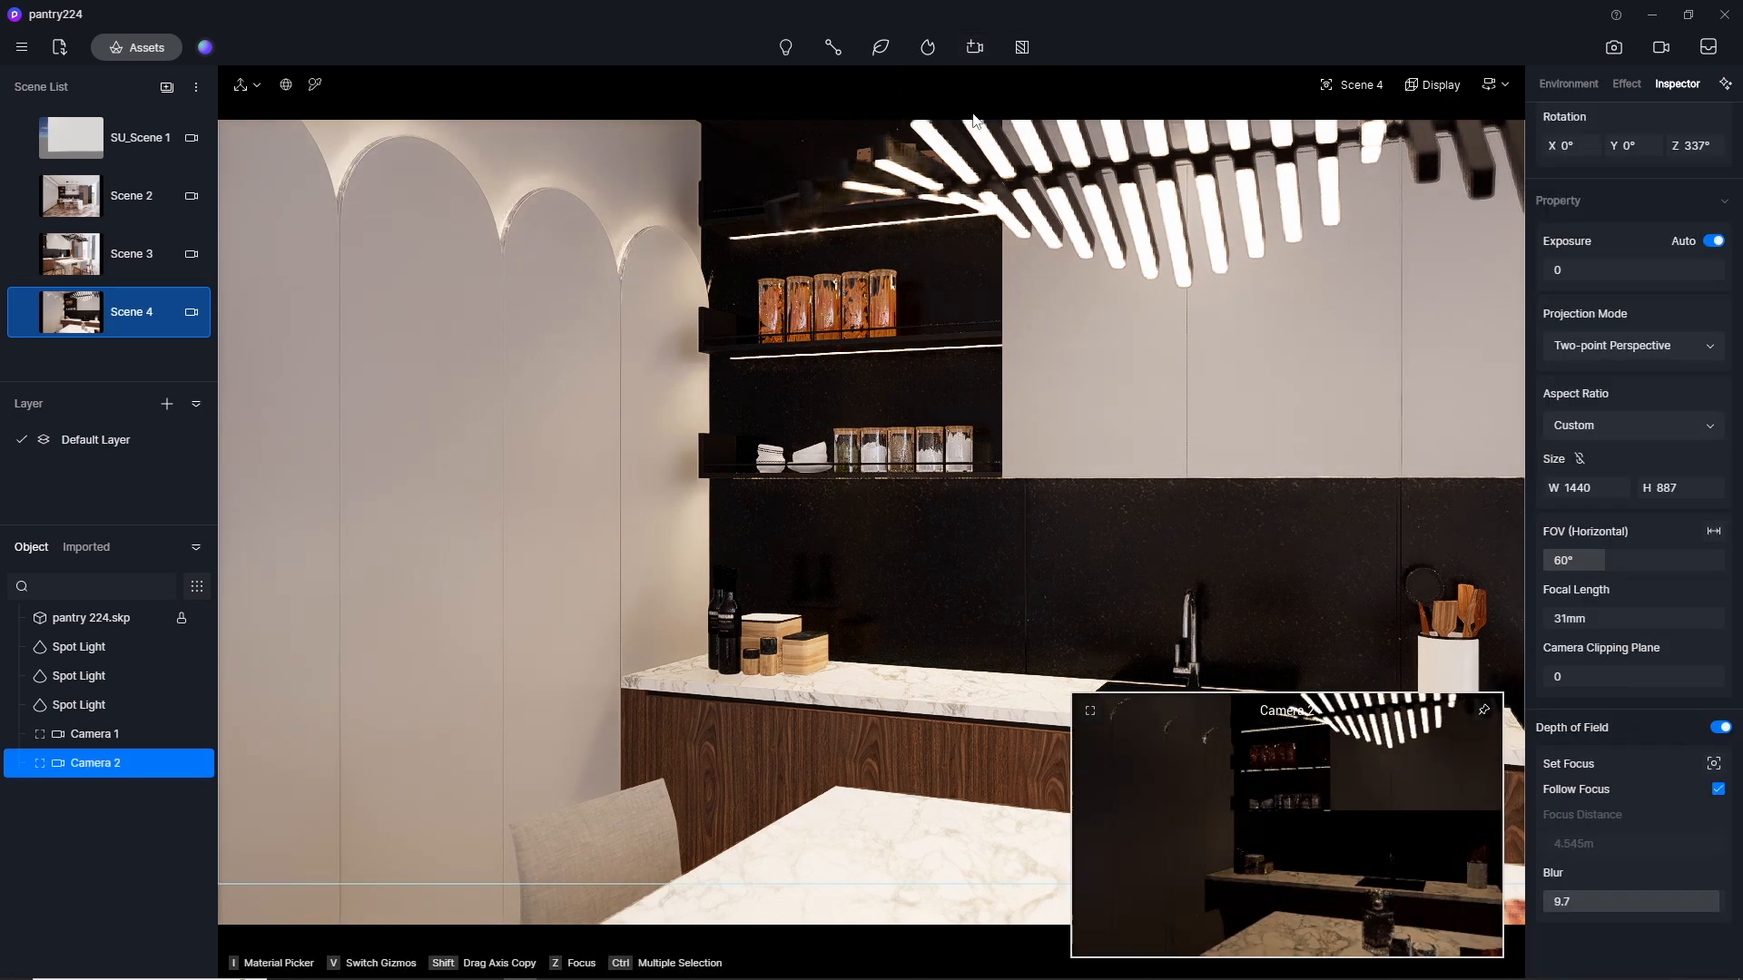
click(1624, 429)
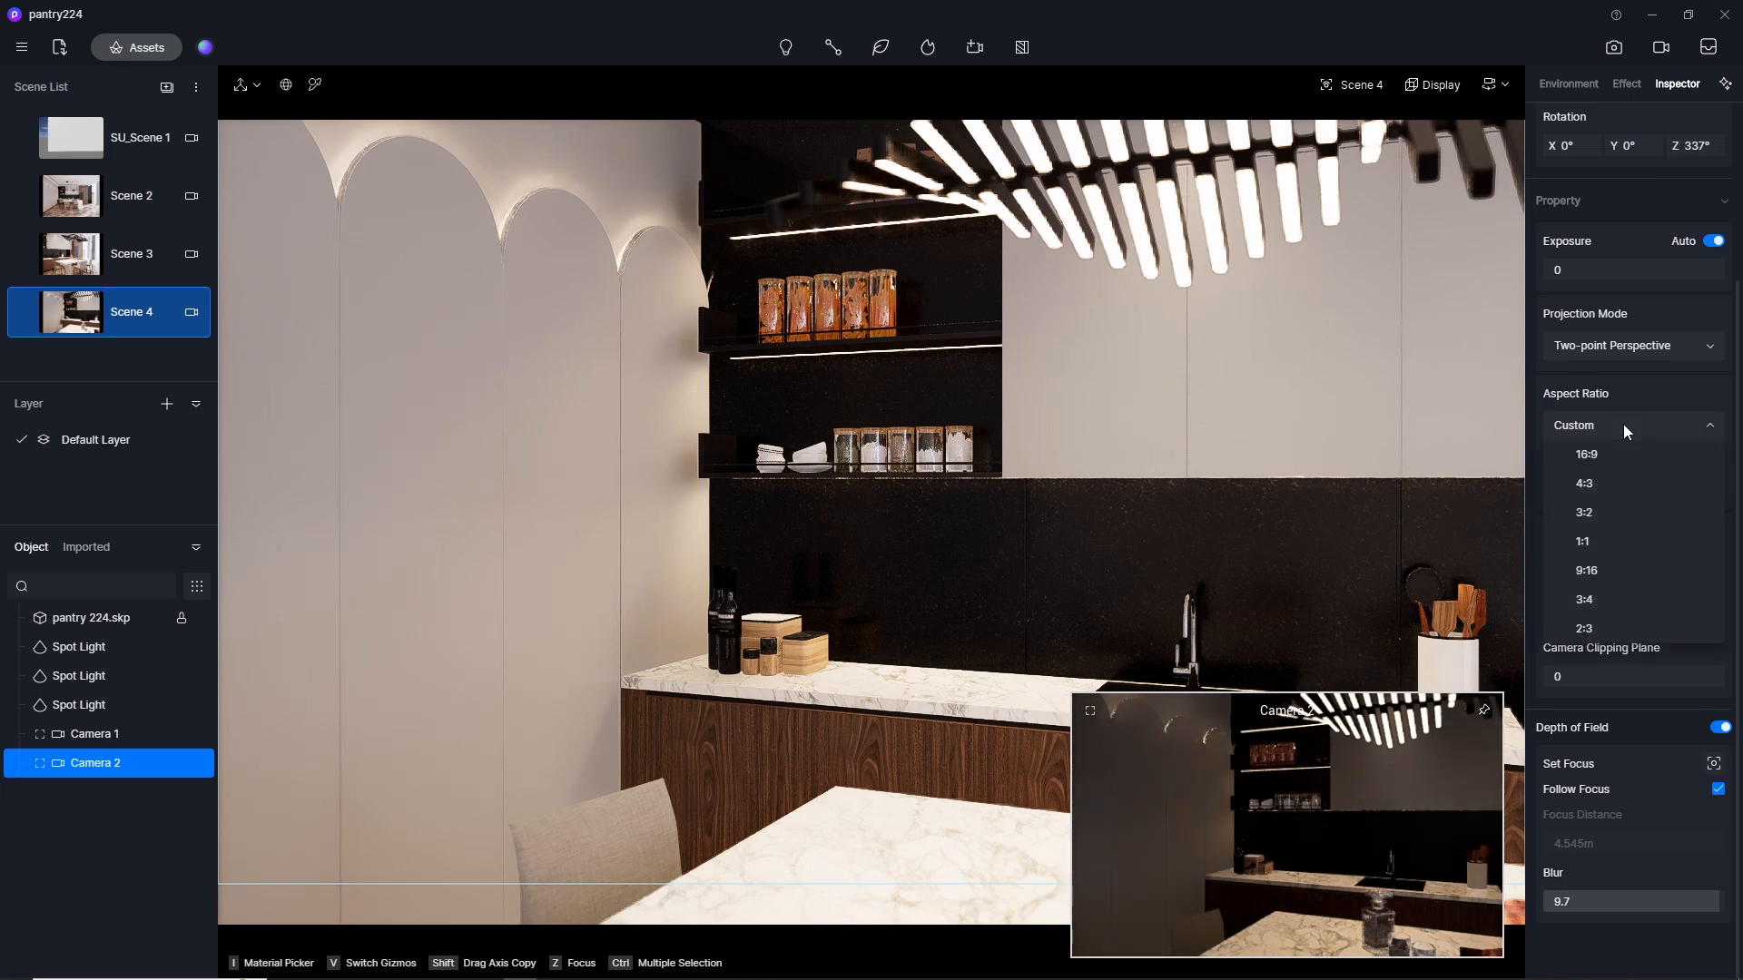
click(1605, 570)
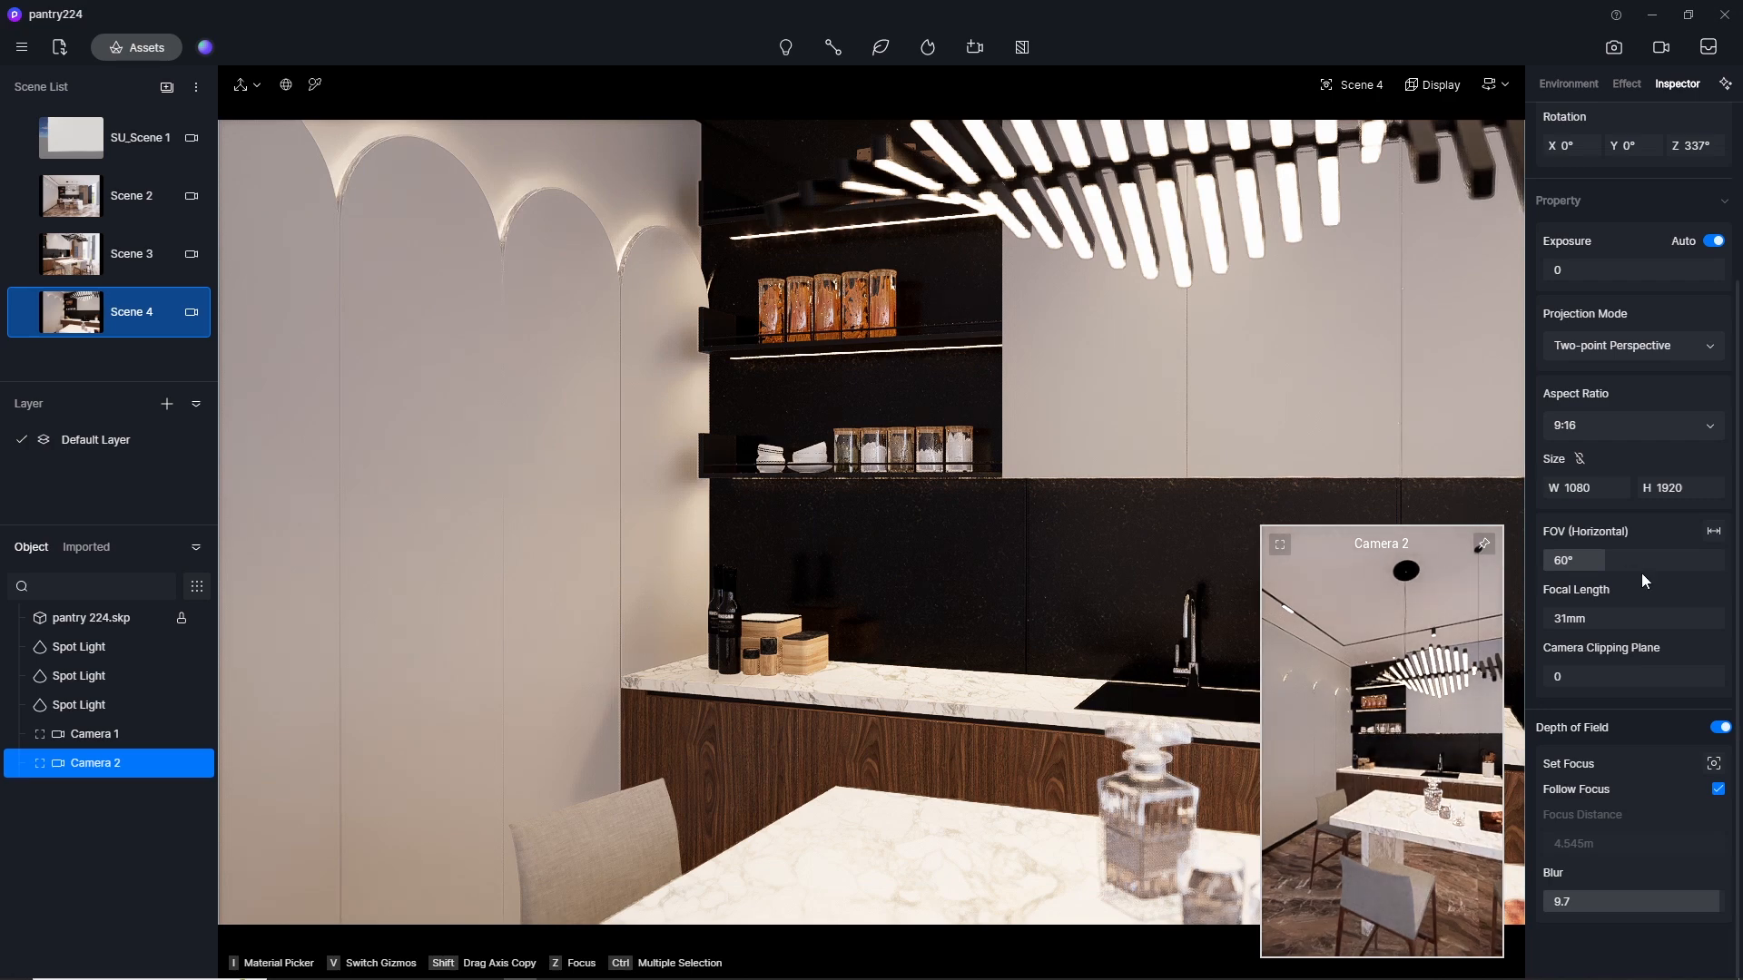
click(1280, 545)
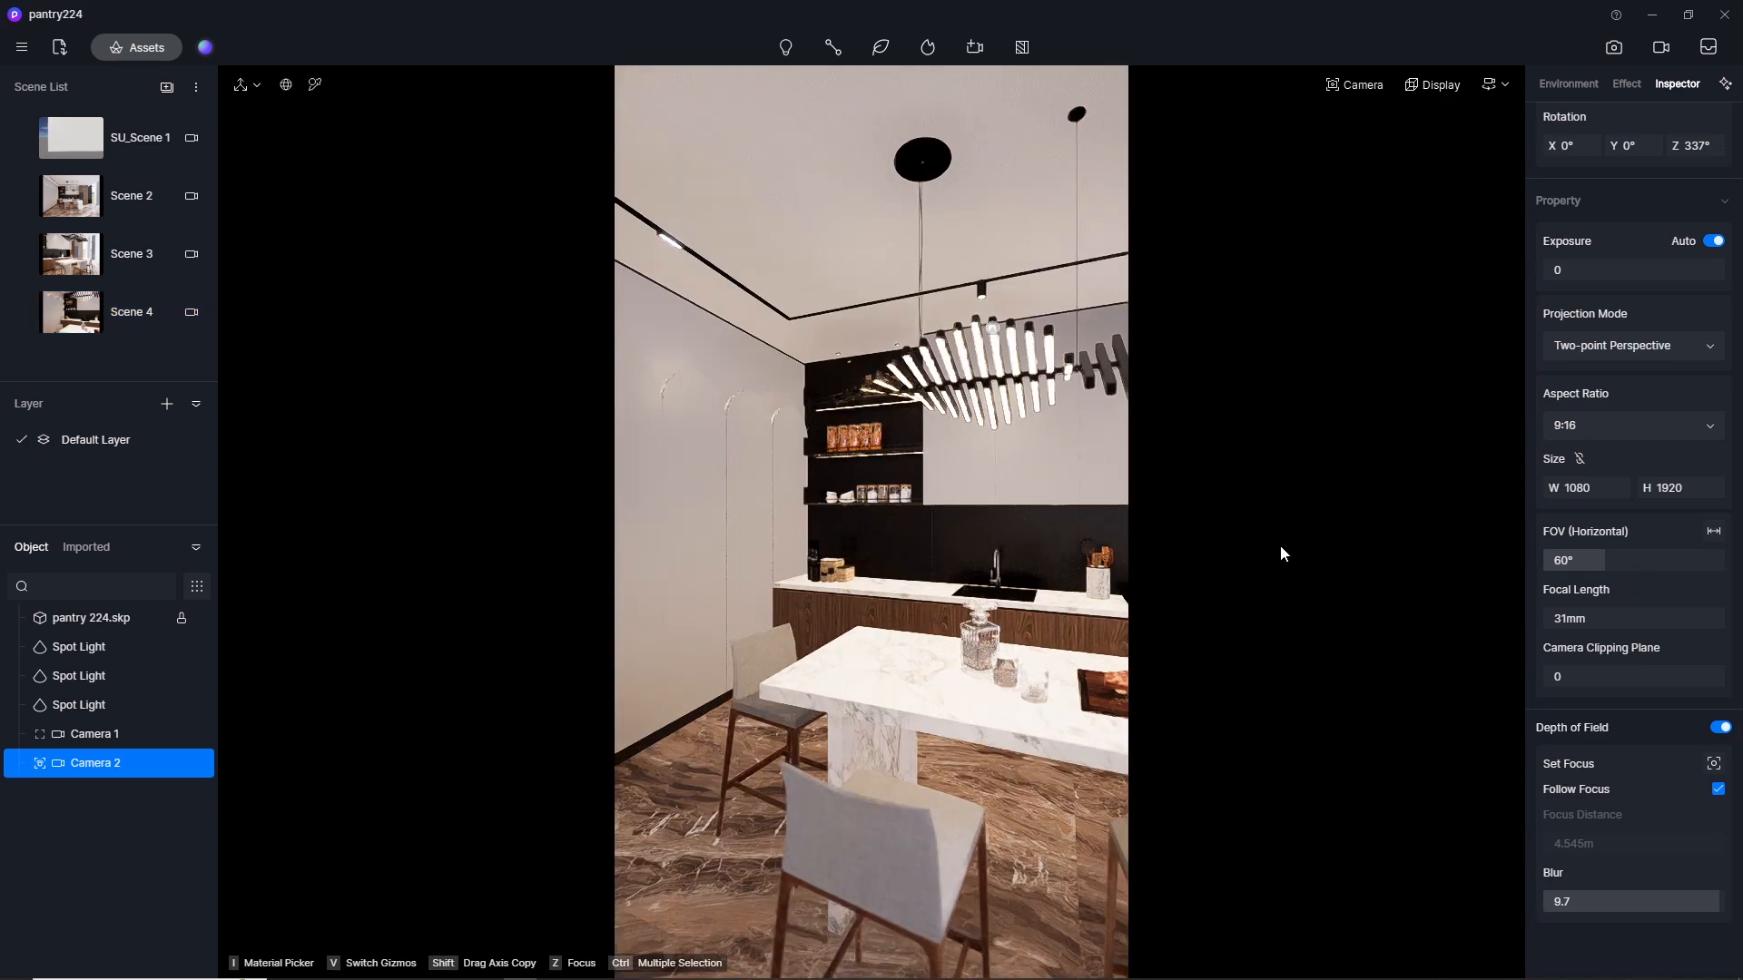
Step: Narrow the new camera's horizontal field of view to 25° after trying 35°
click(1577, 558)
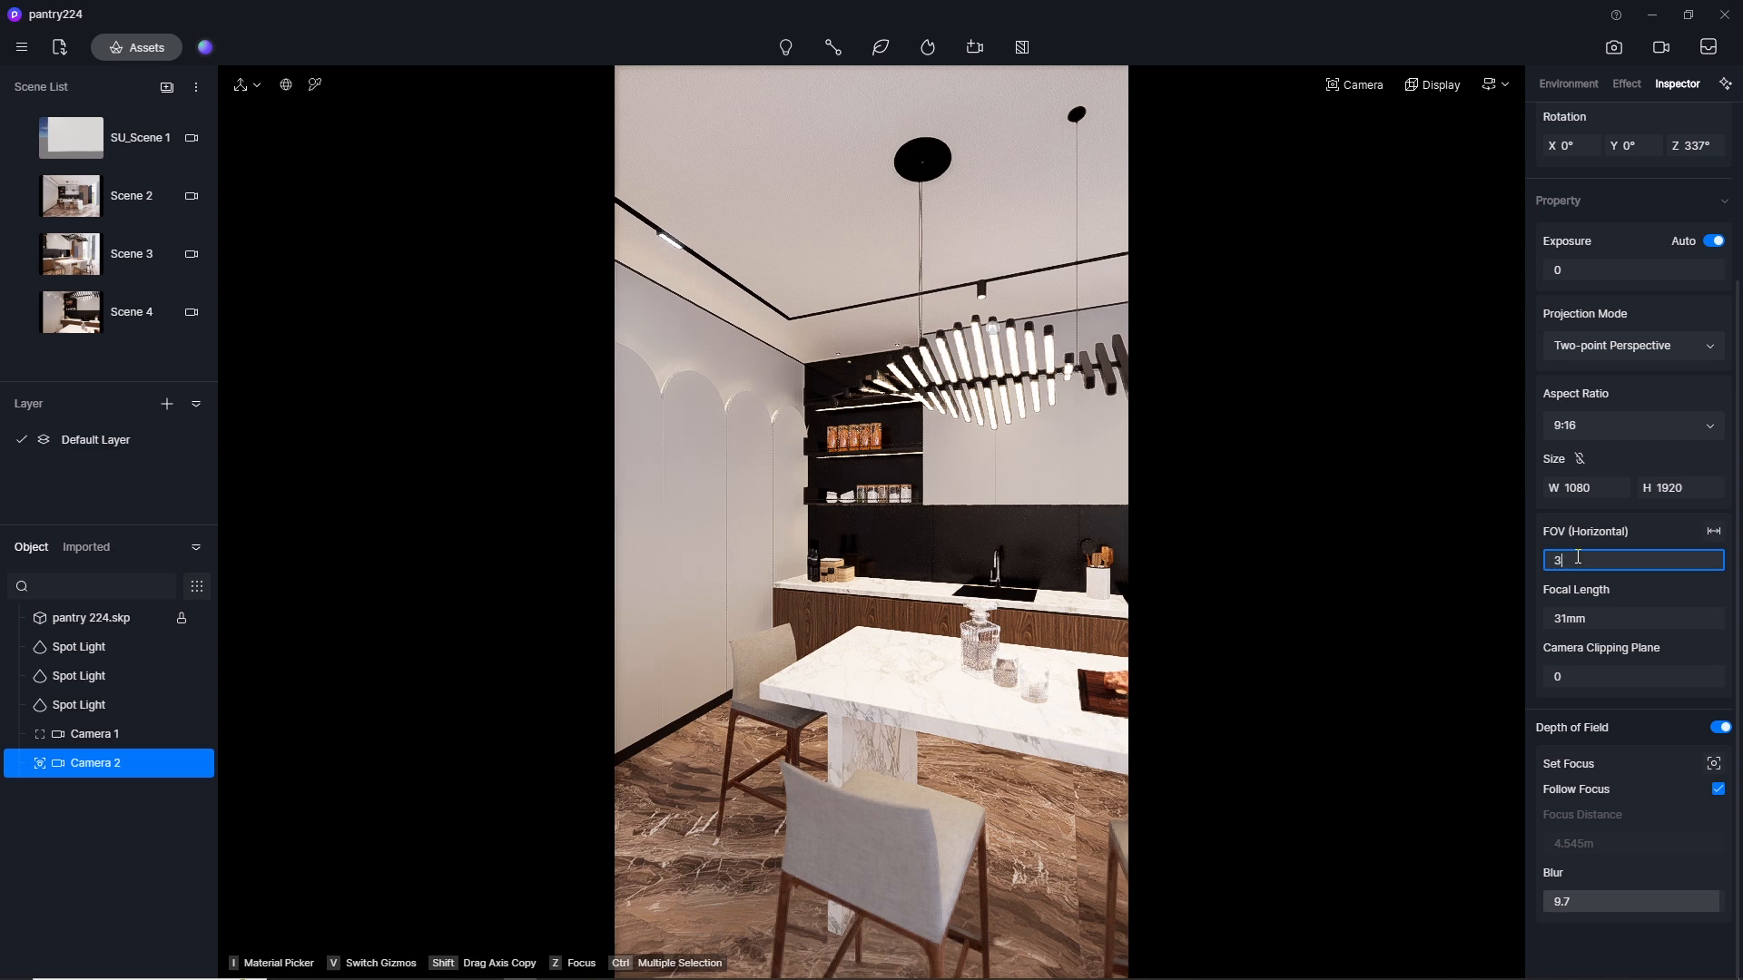
text(35)
key(Return)
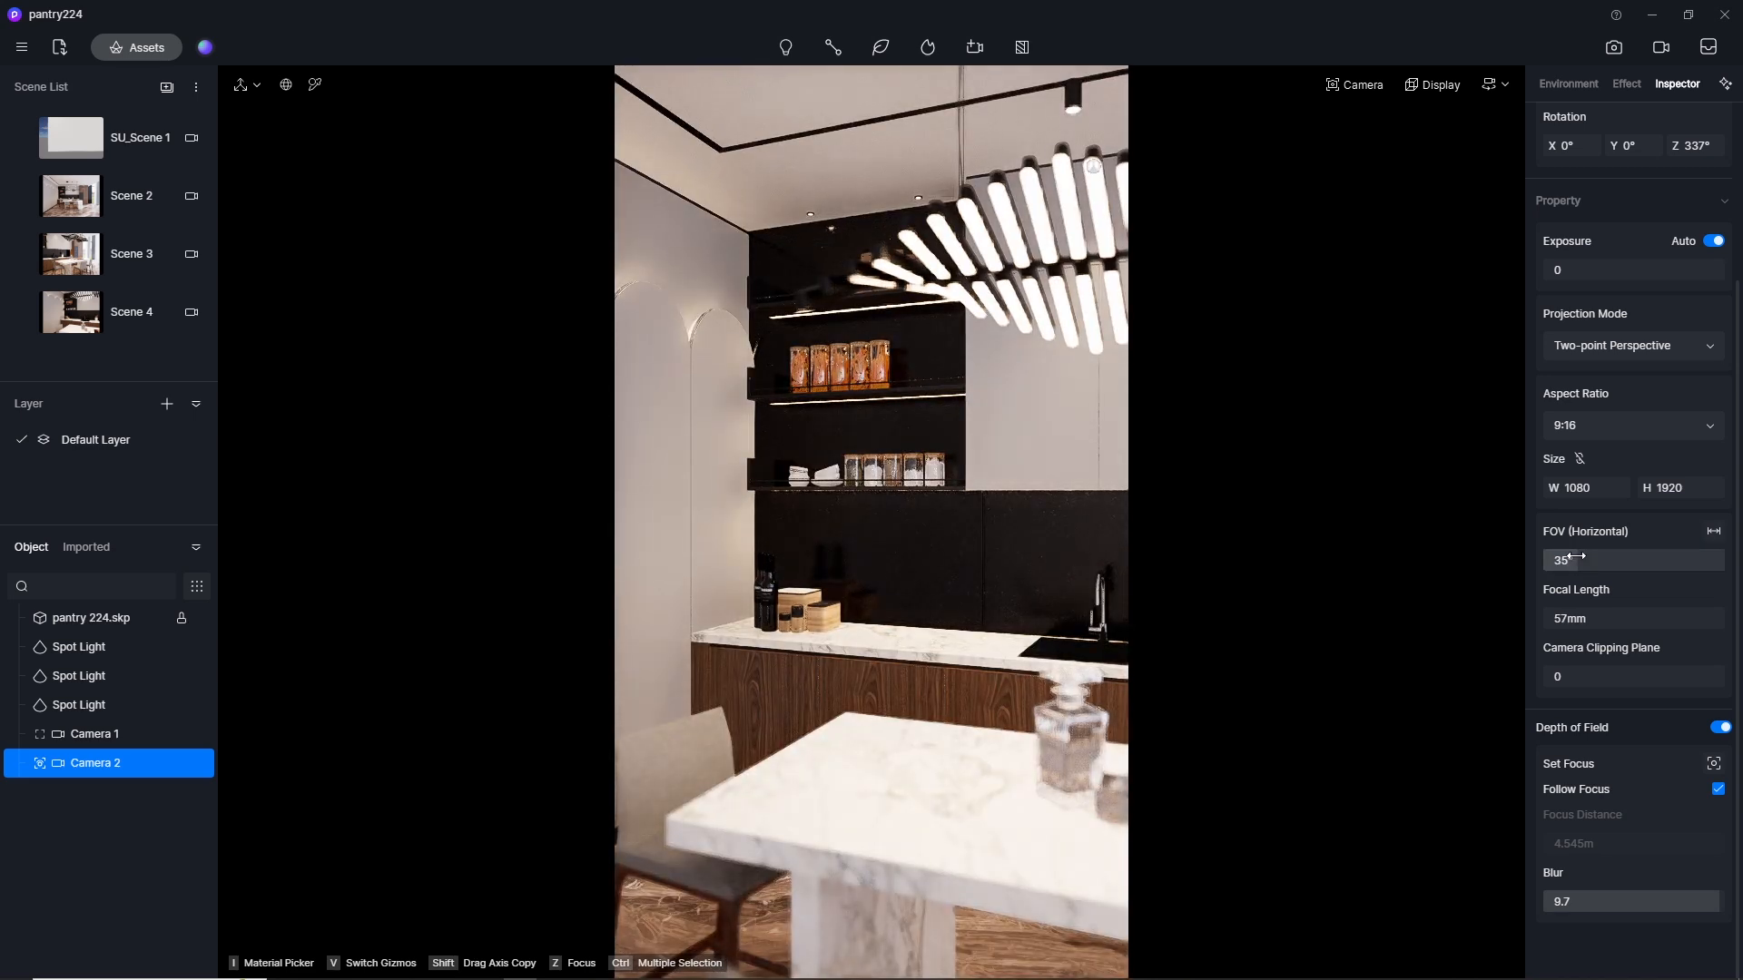
click(1628, 560)
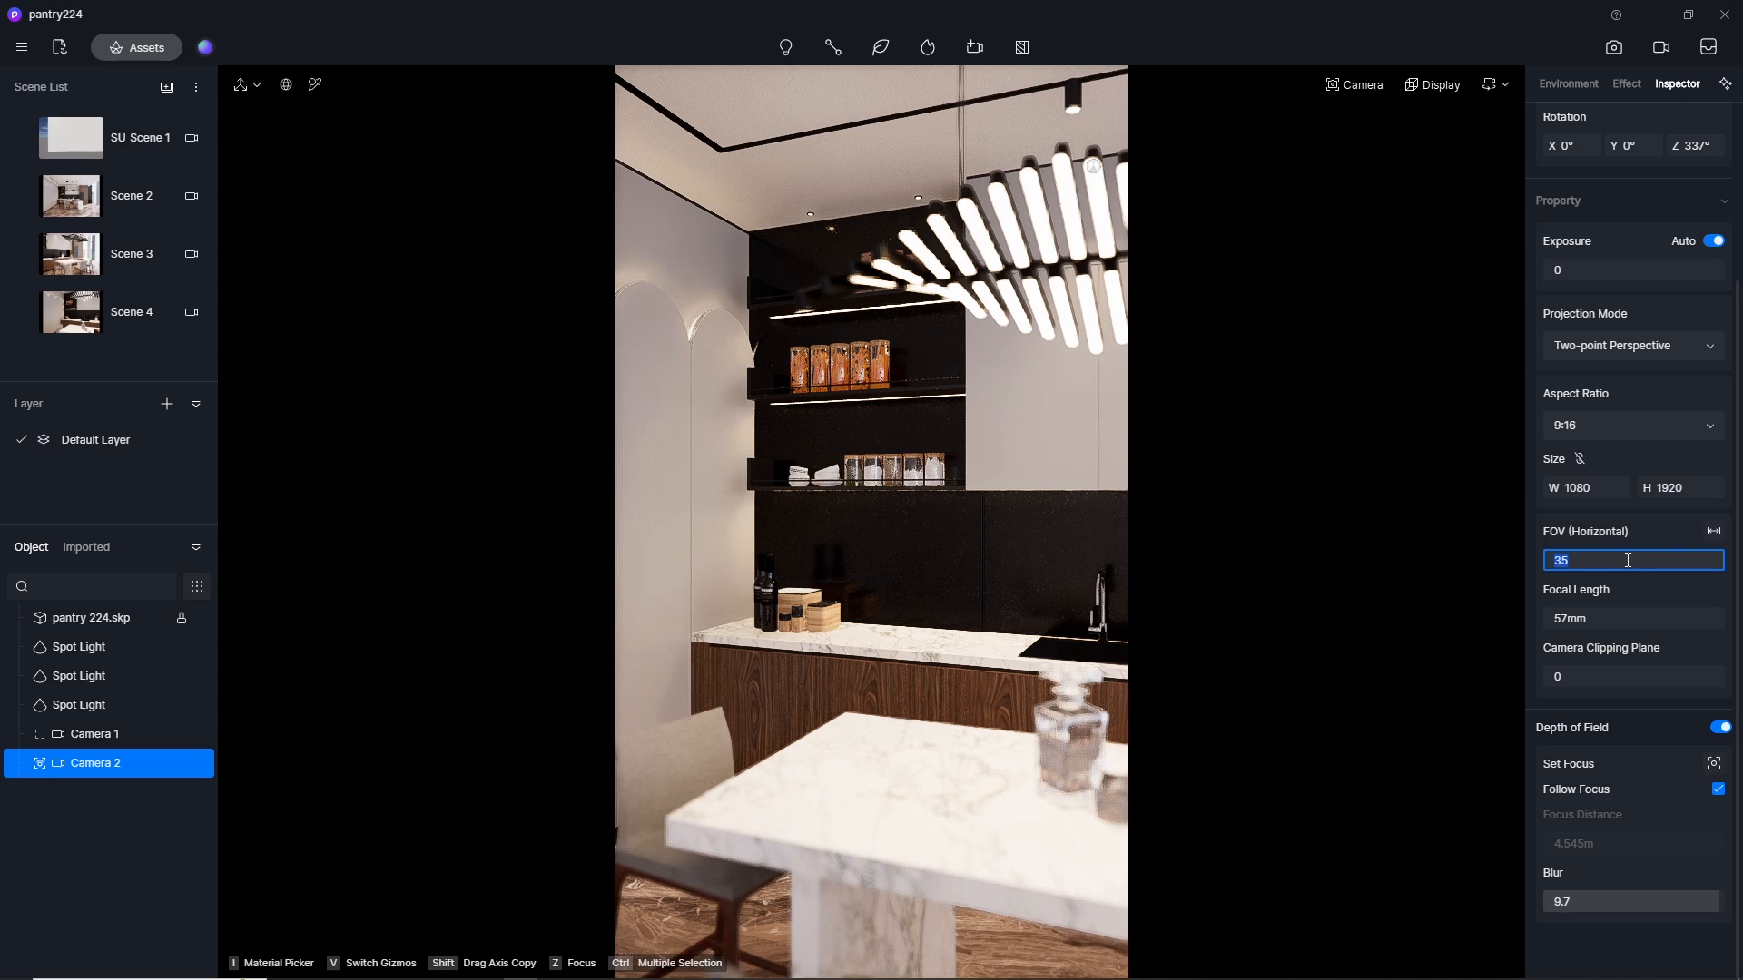
key(Return)
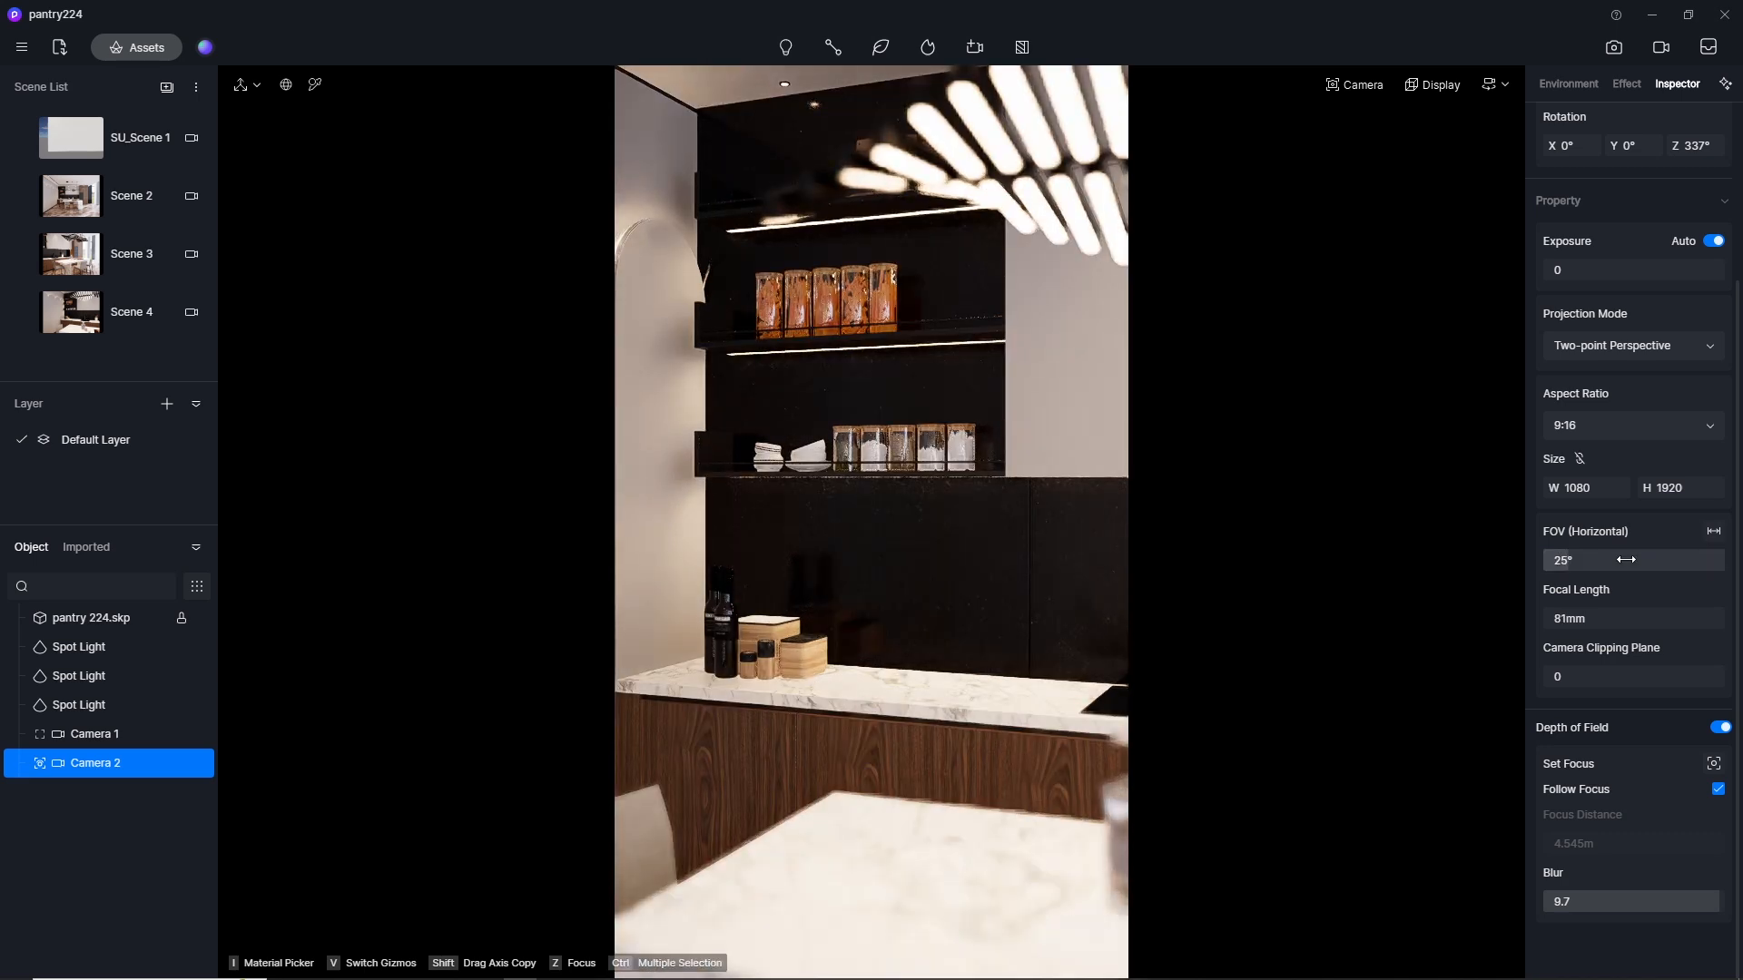
Step: Reposition the camera to frame the decanter, the sink counter and the pendant lamp, with part of the shelves in view
key(d)
key(d)
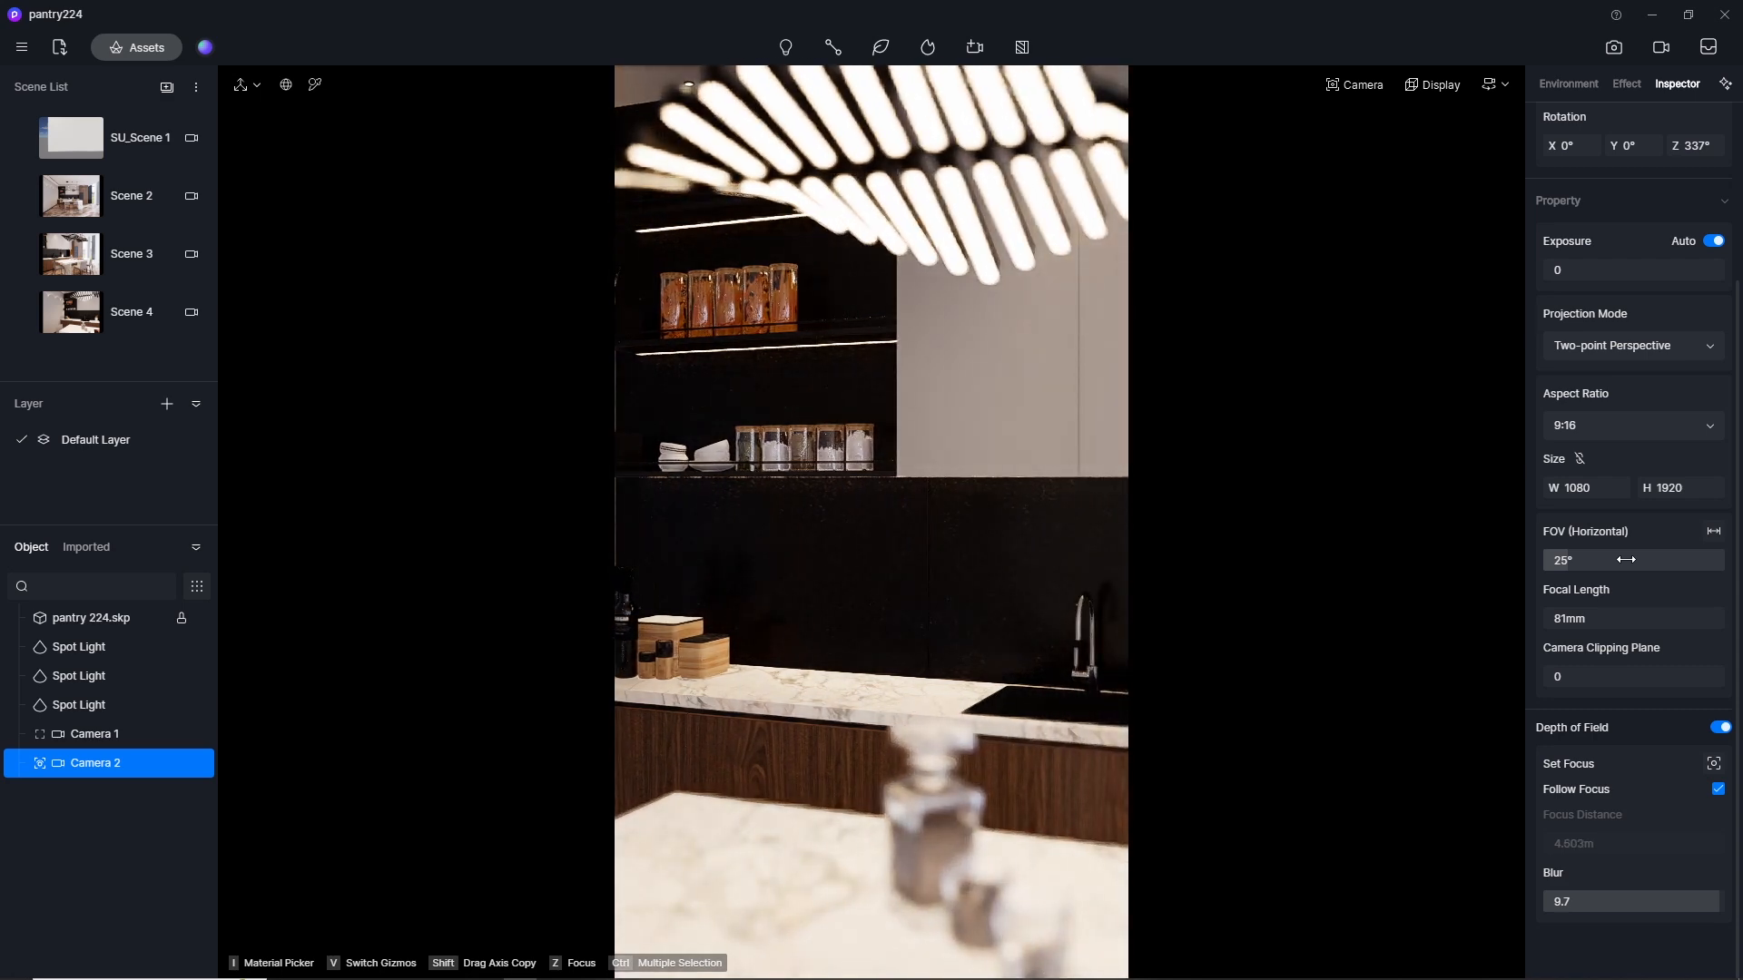
key(d)
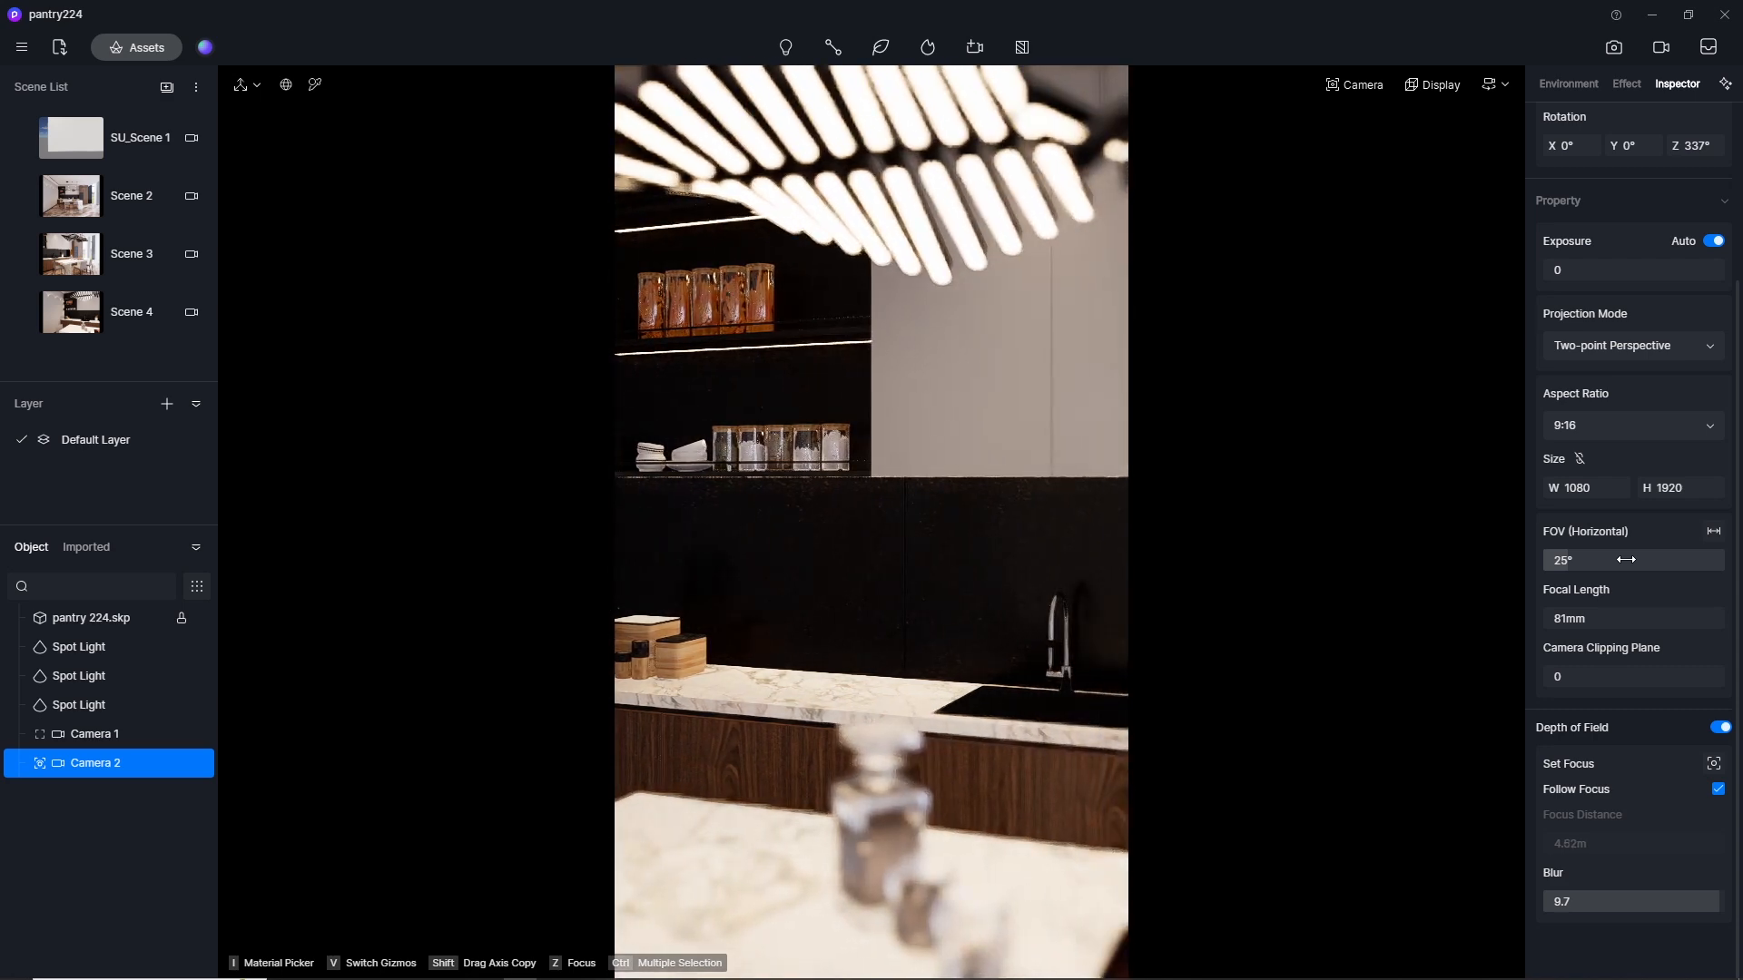
key(s)
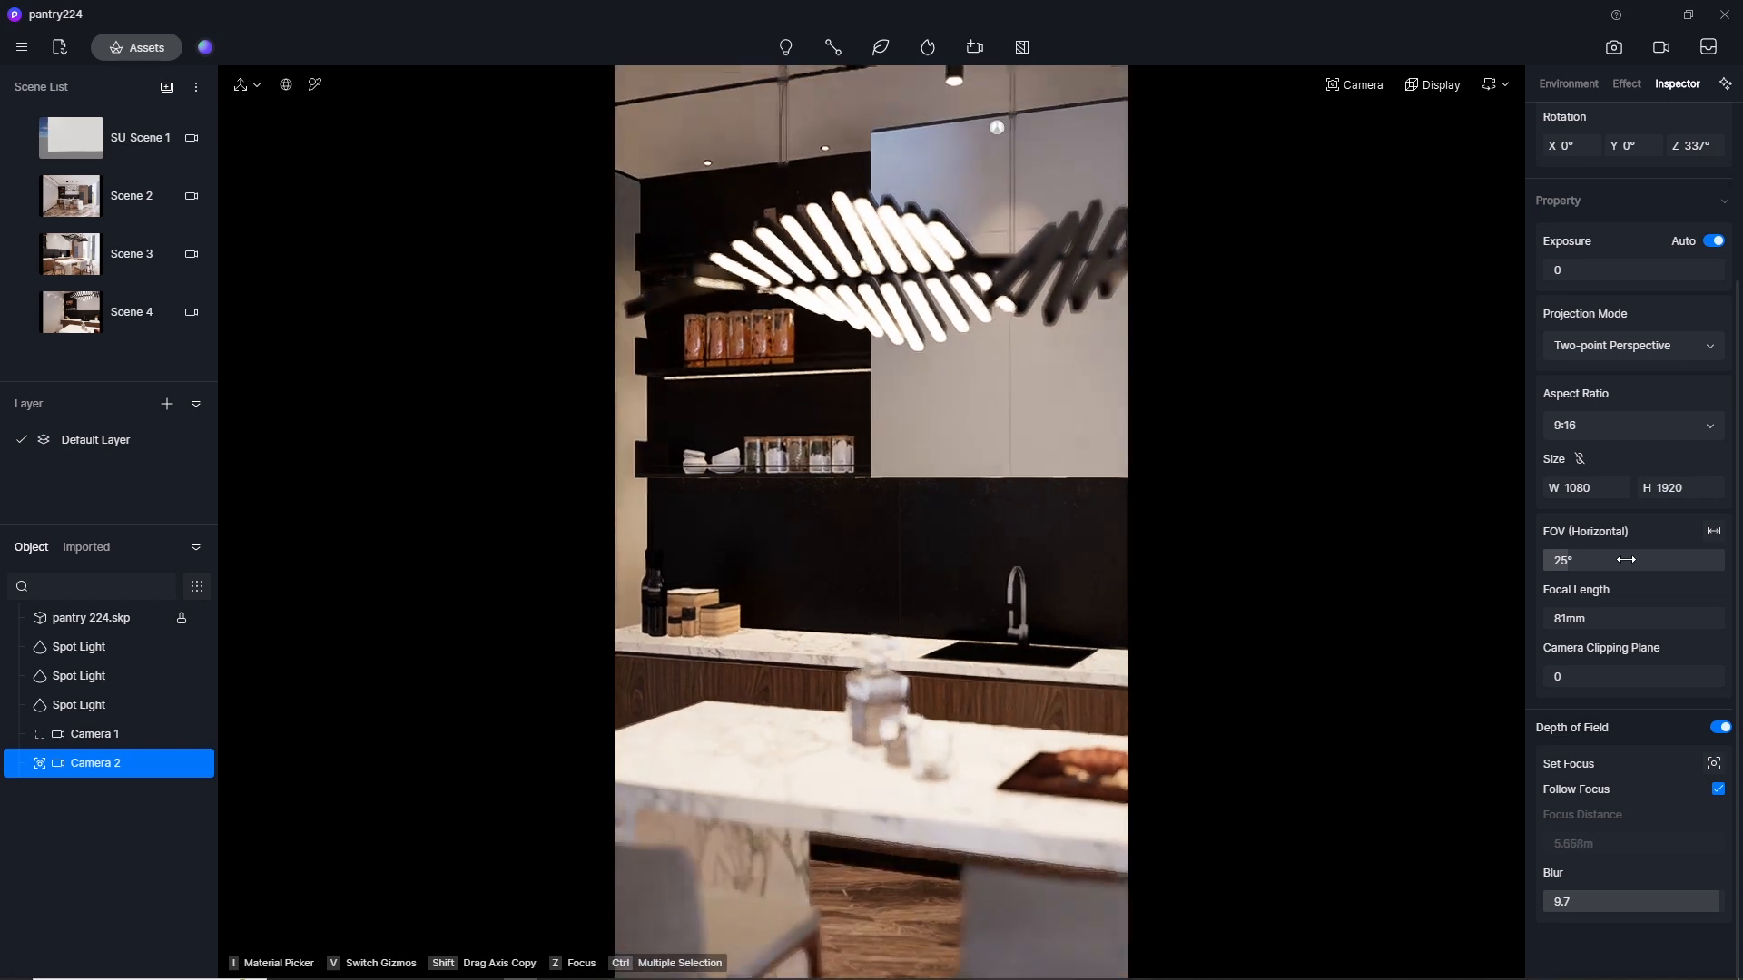
key(w)
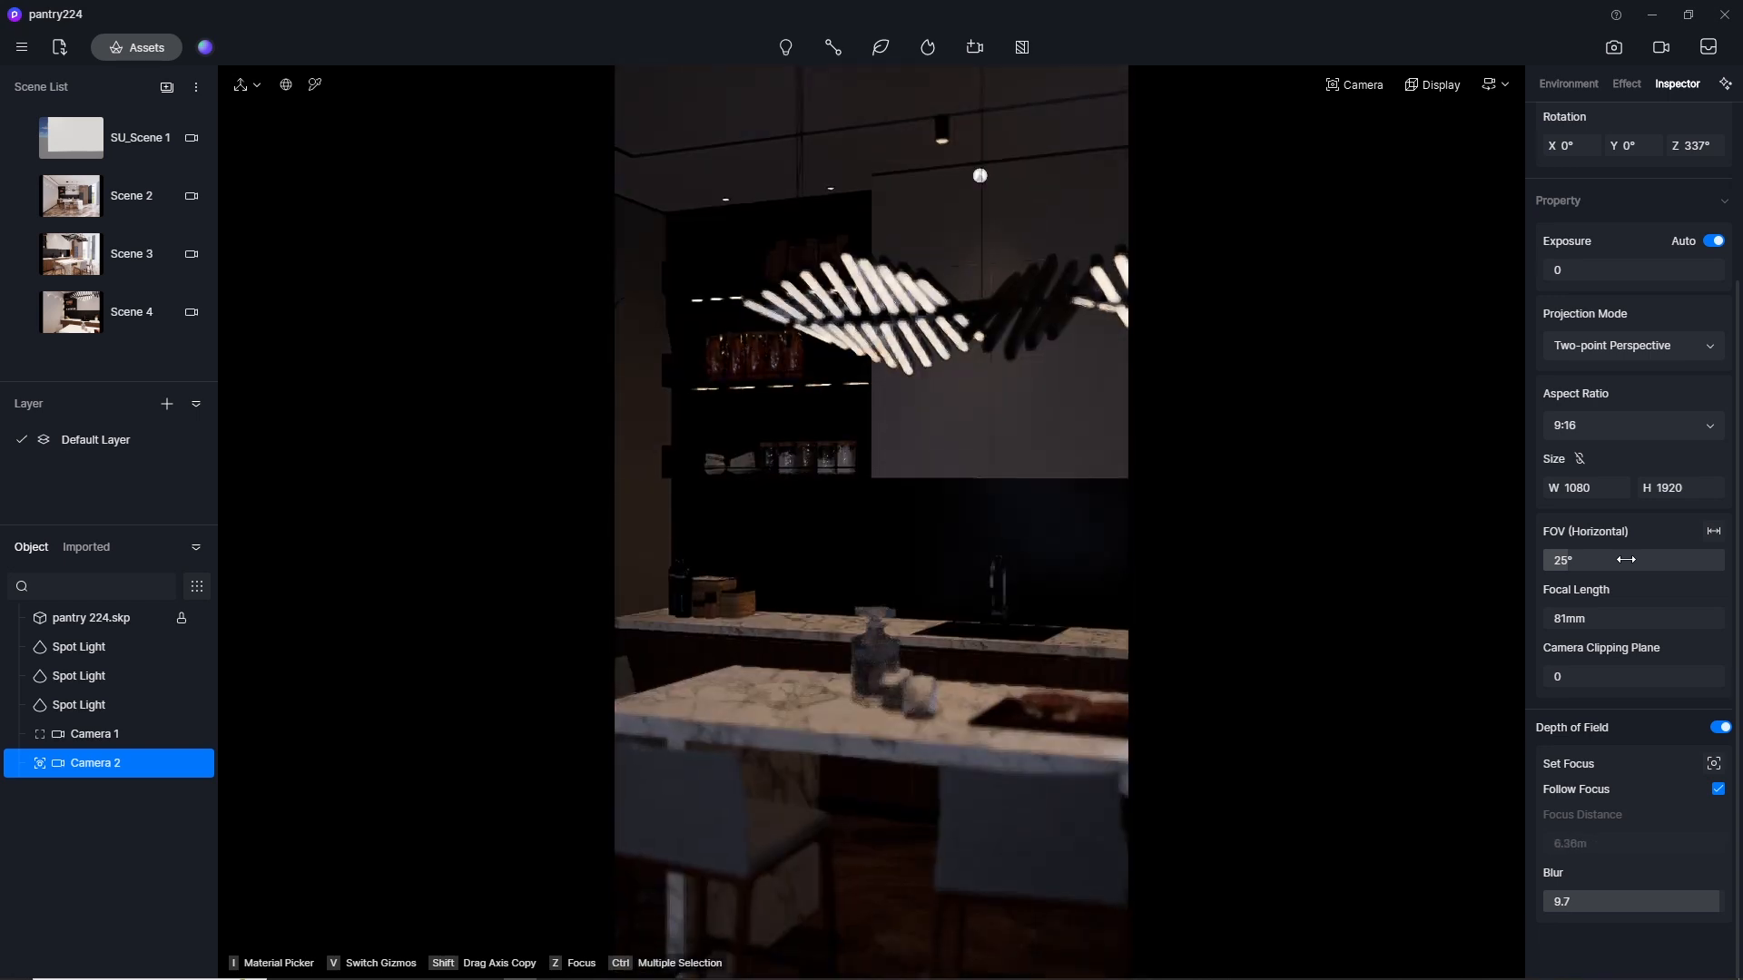
key(w)
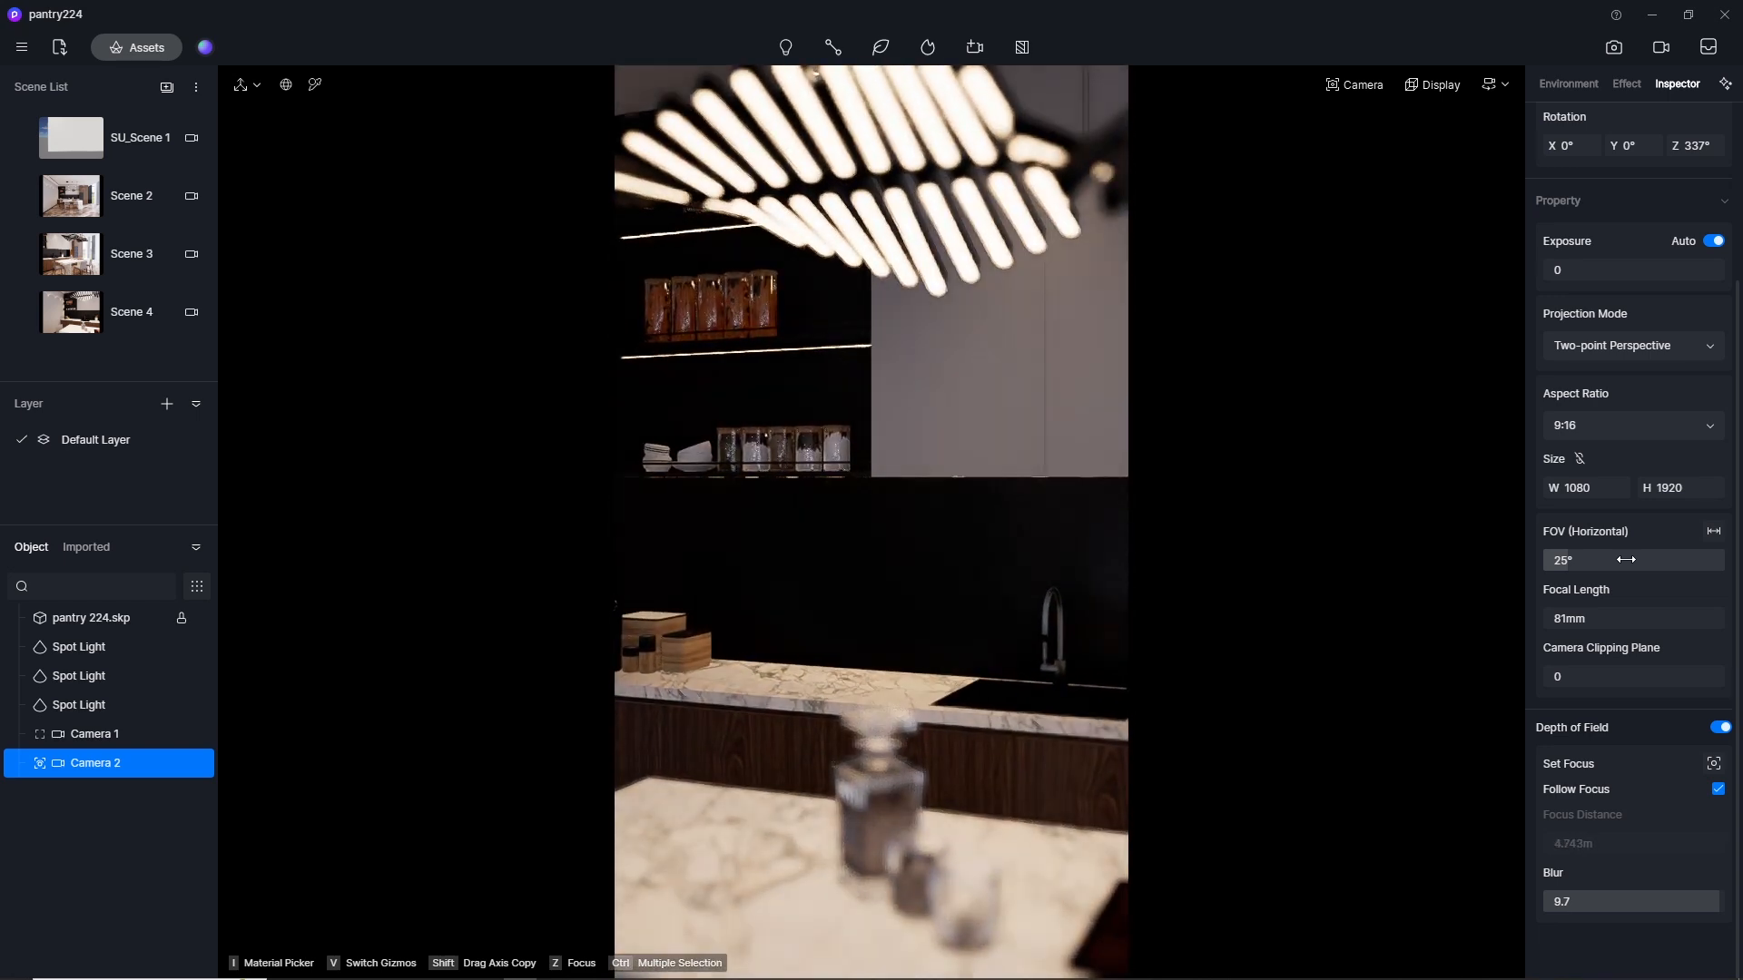
key(s)
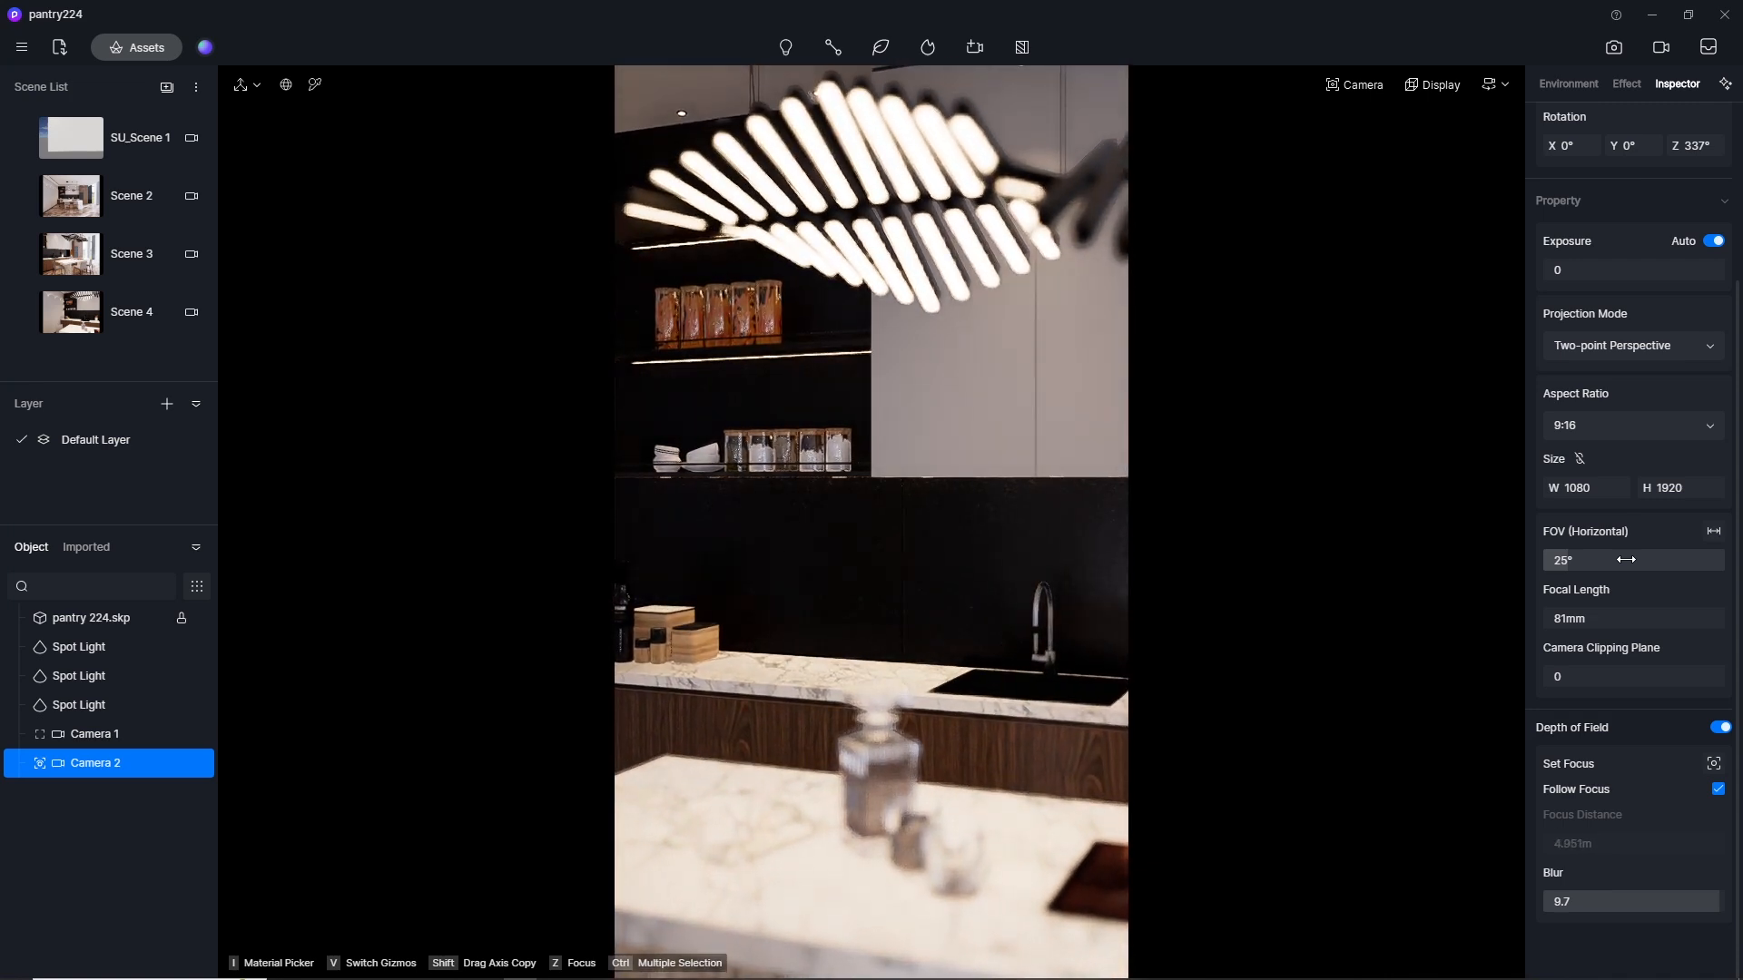
key(d)
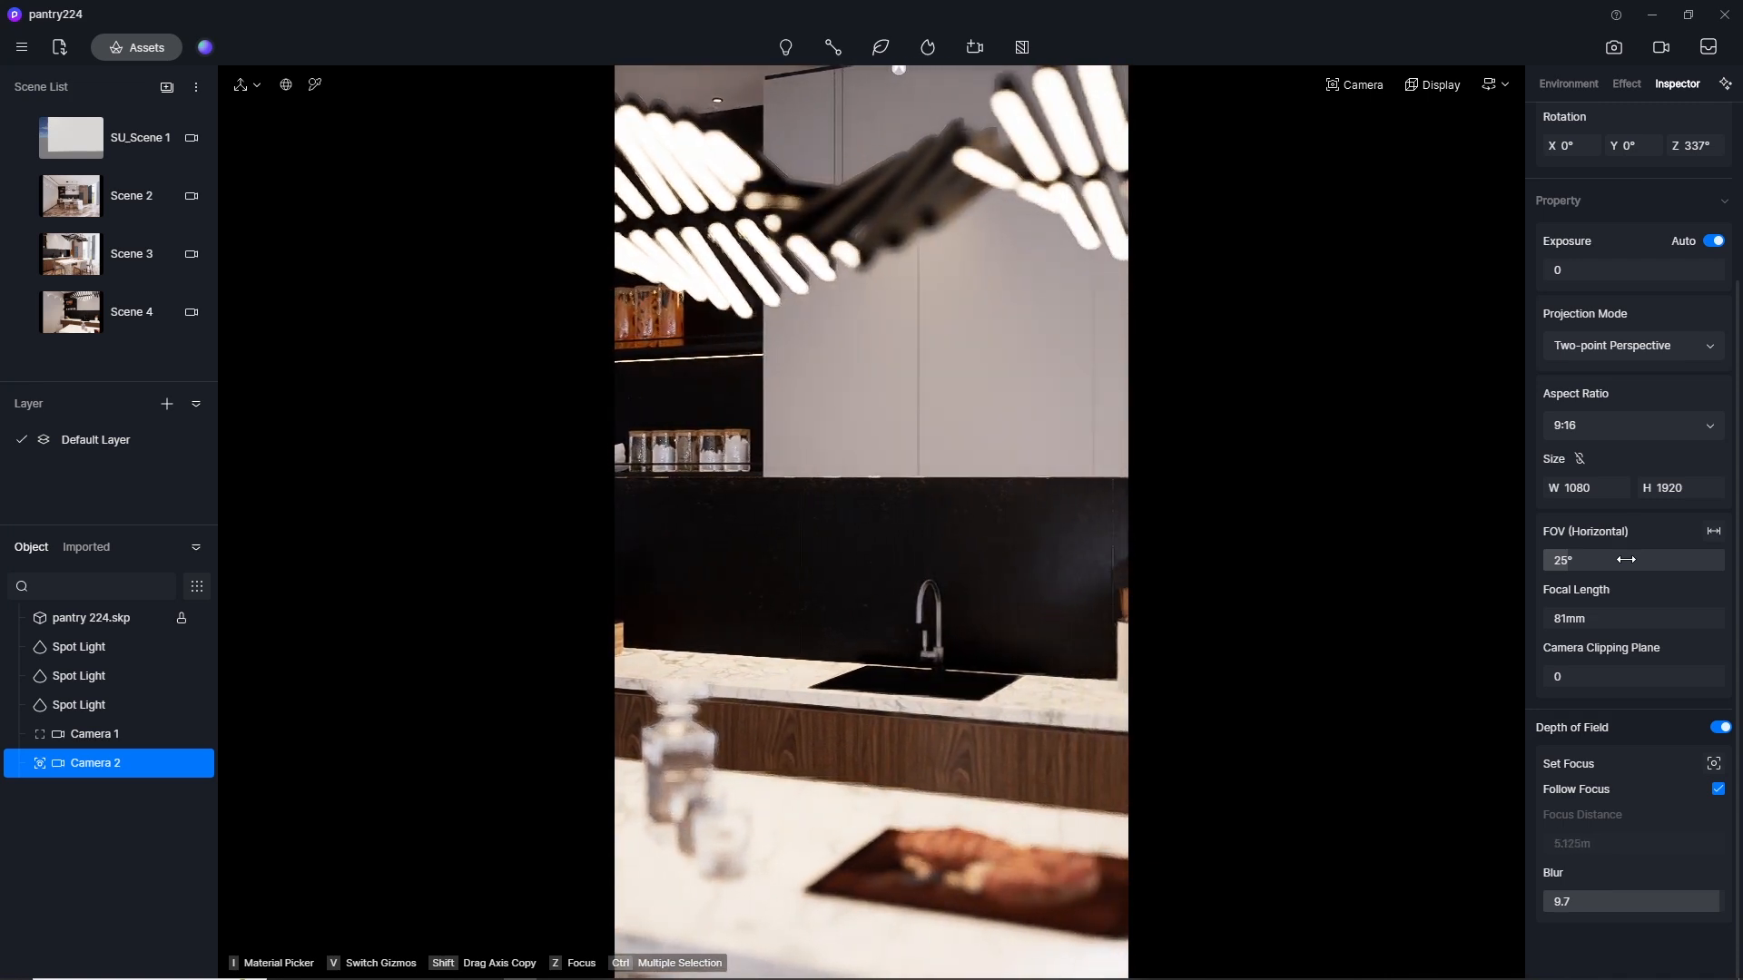
key(a)
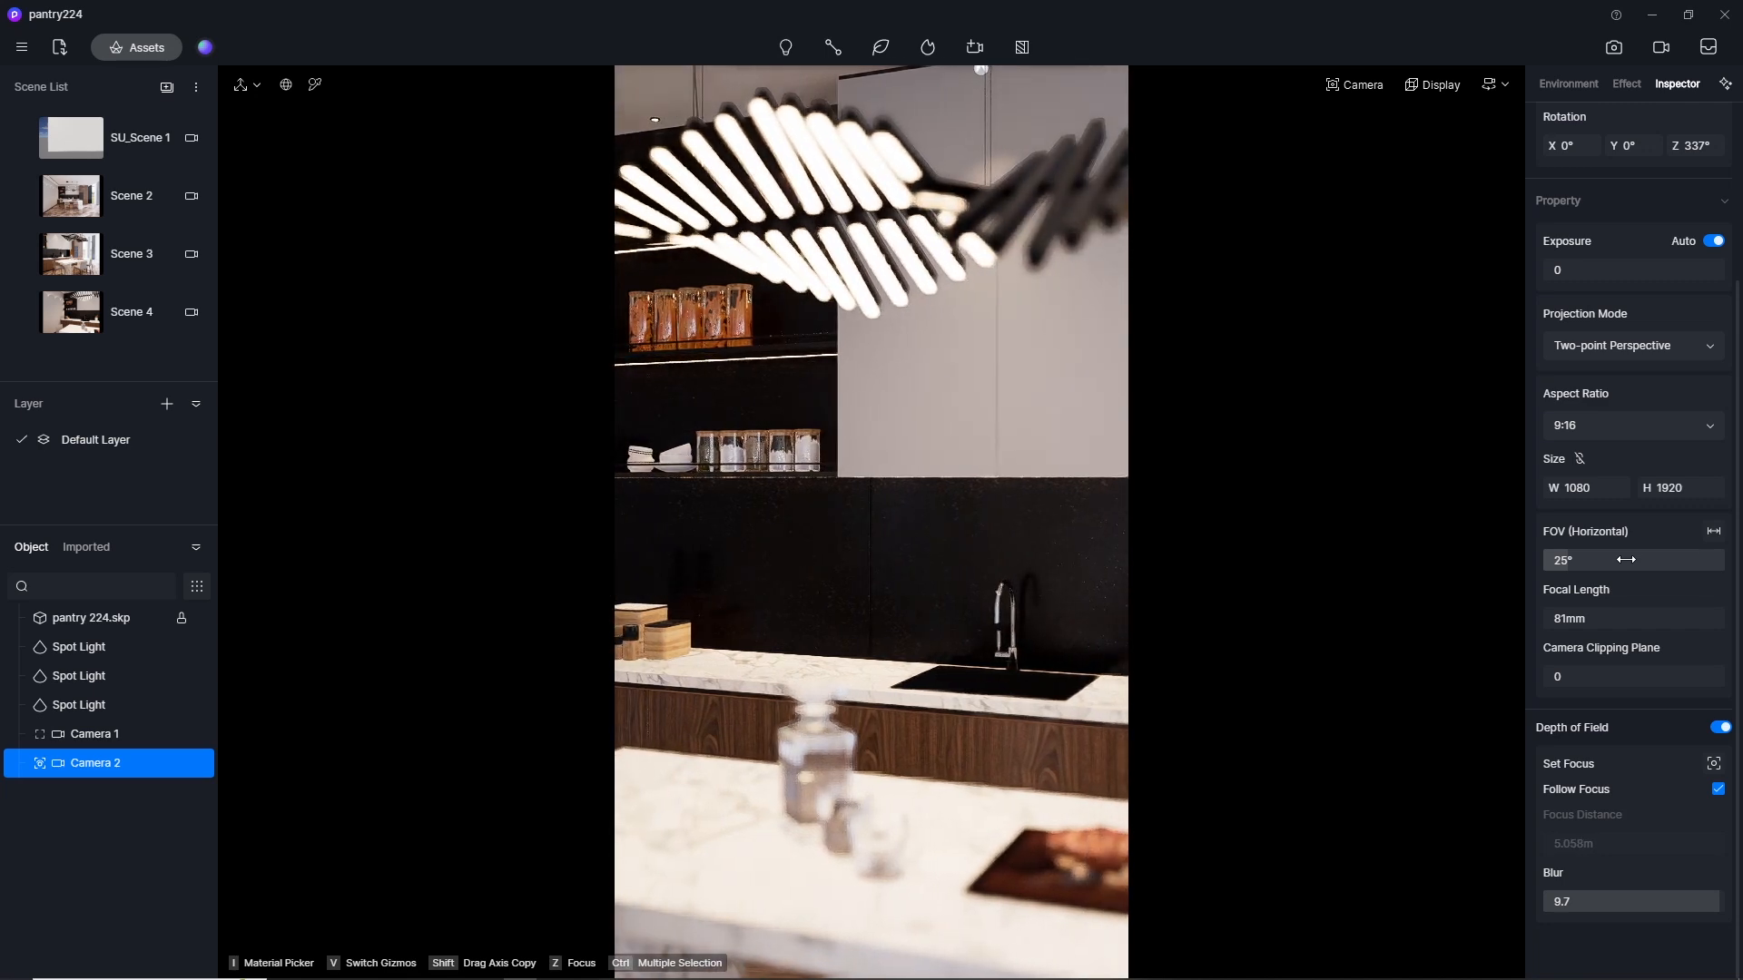
key(a)
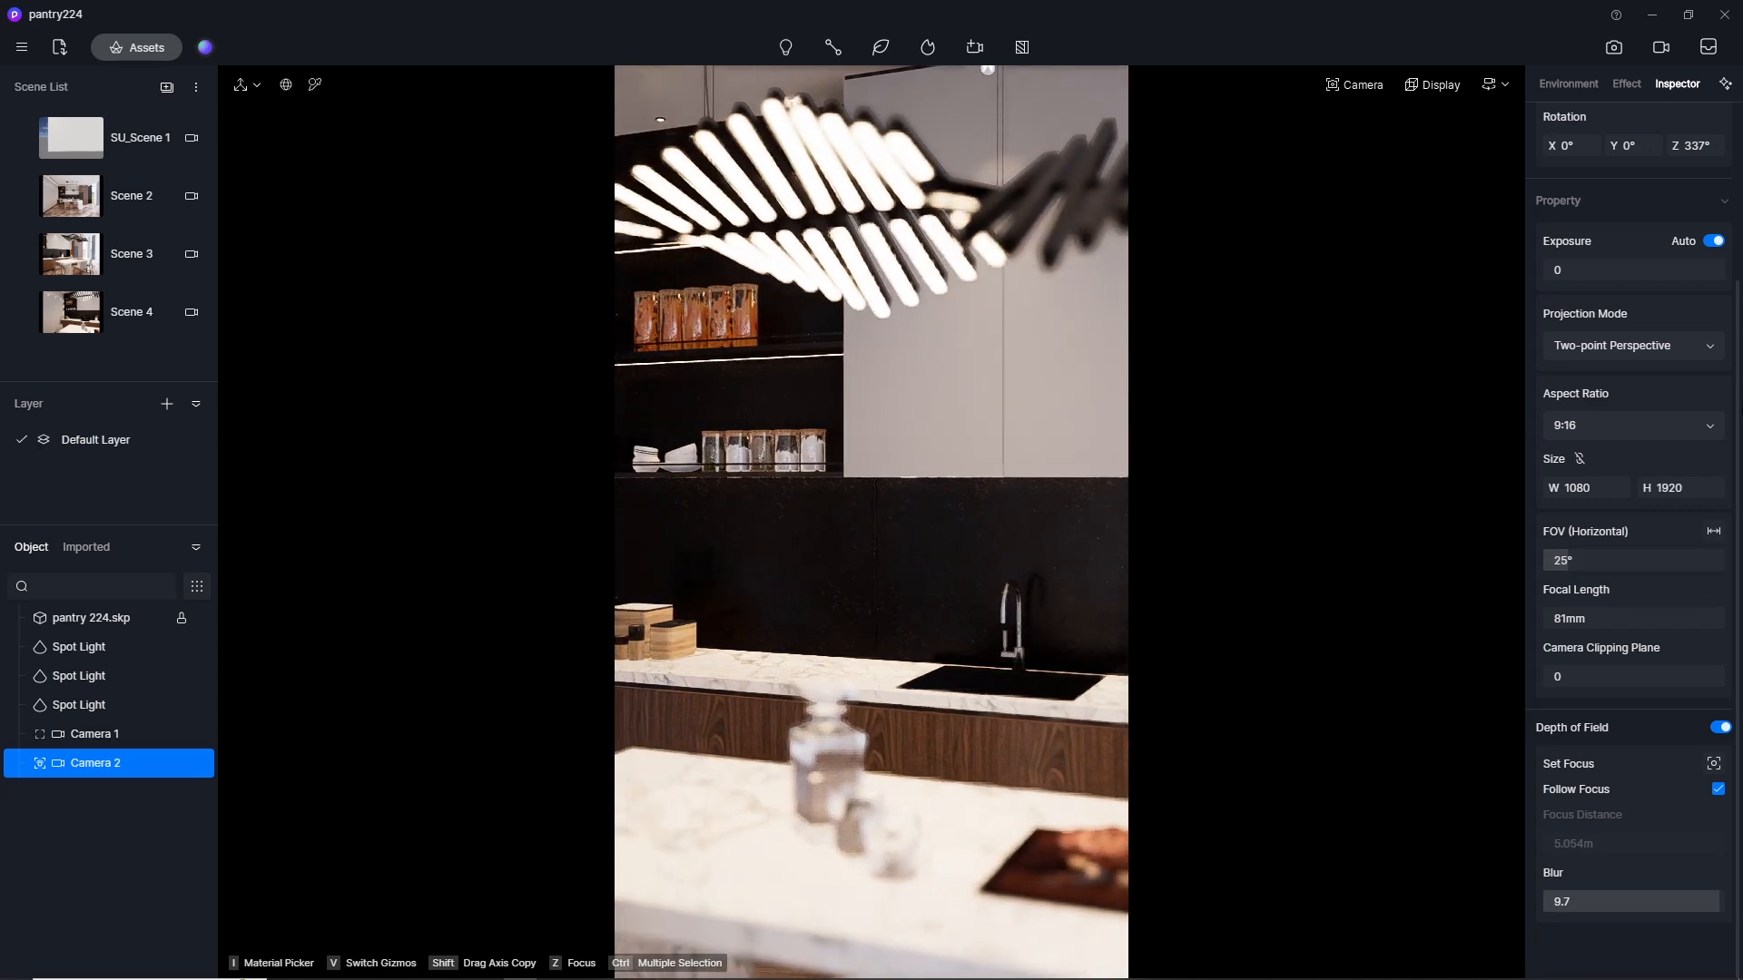
Step: Add a second clip in video mode and start its first shot from the selected Camera 2
click(1661, 46)
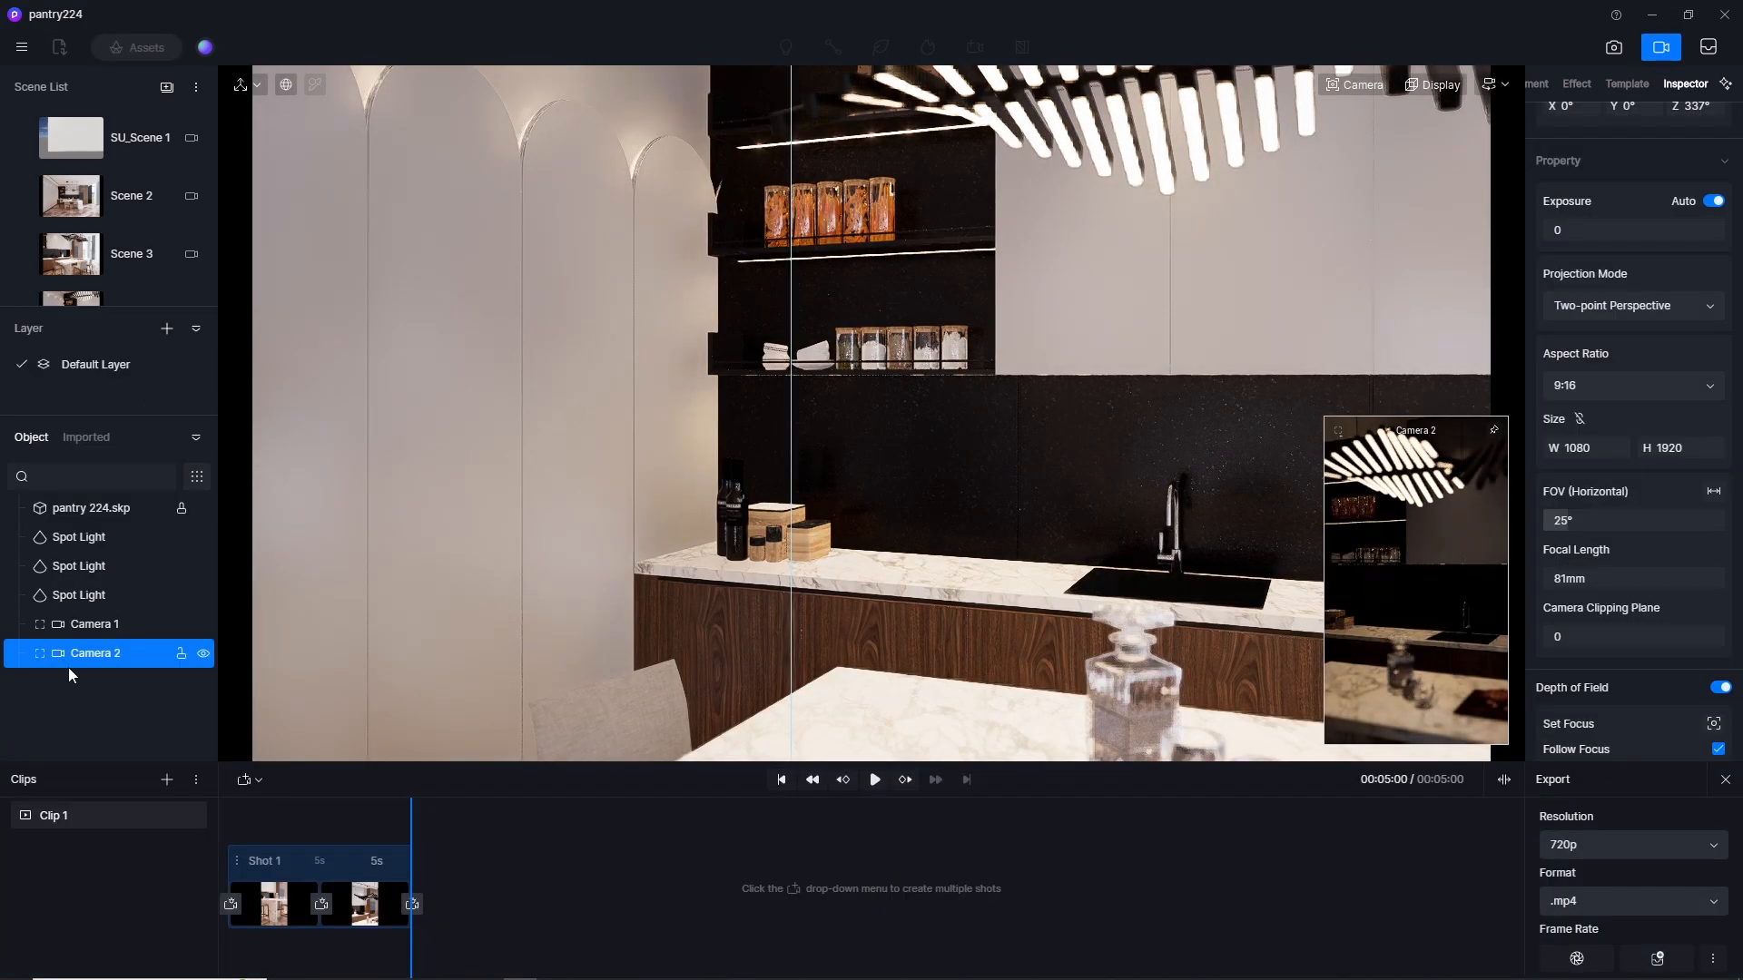
click(166, 780)
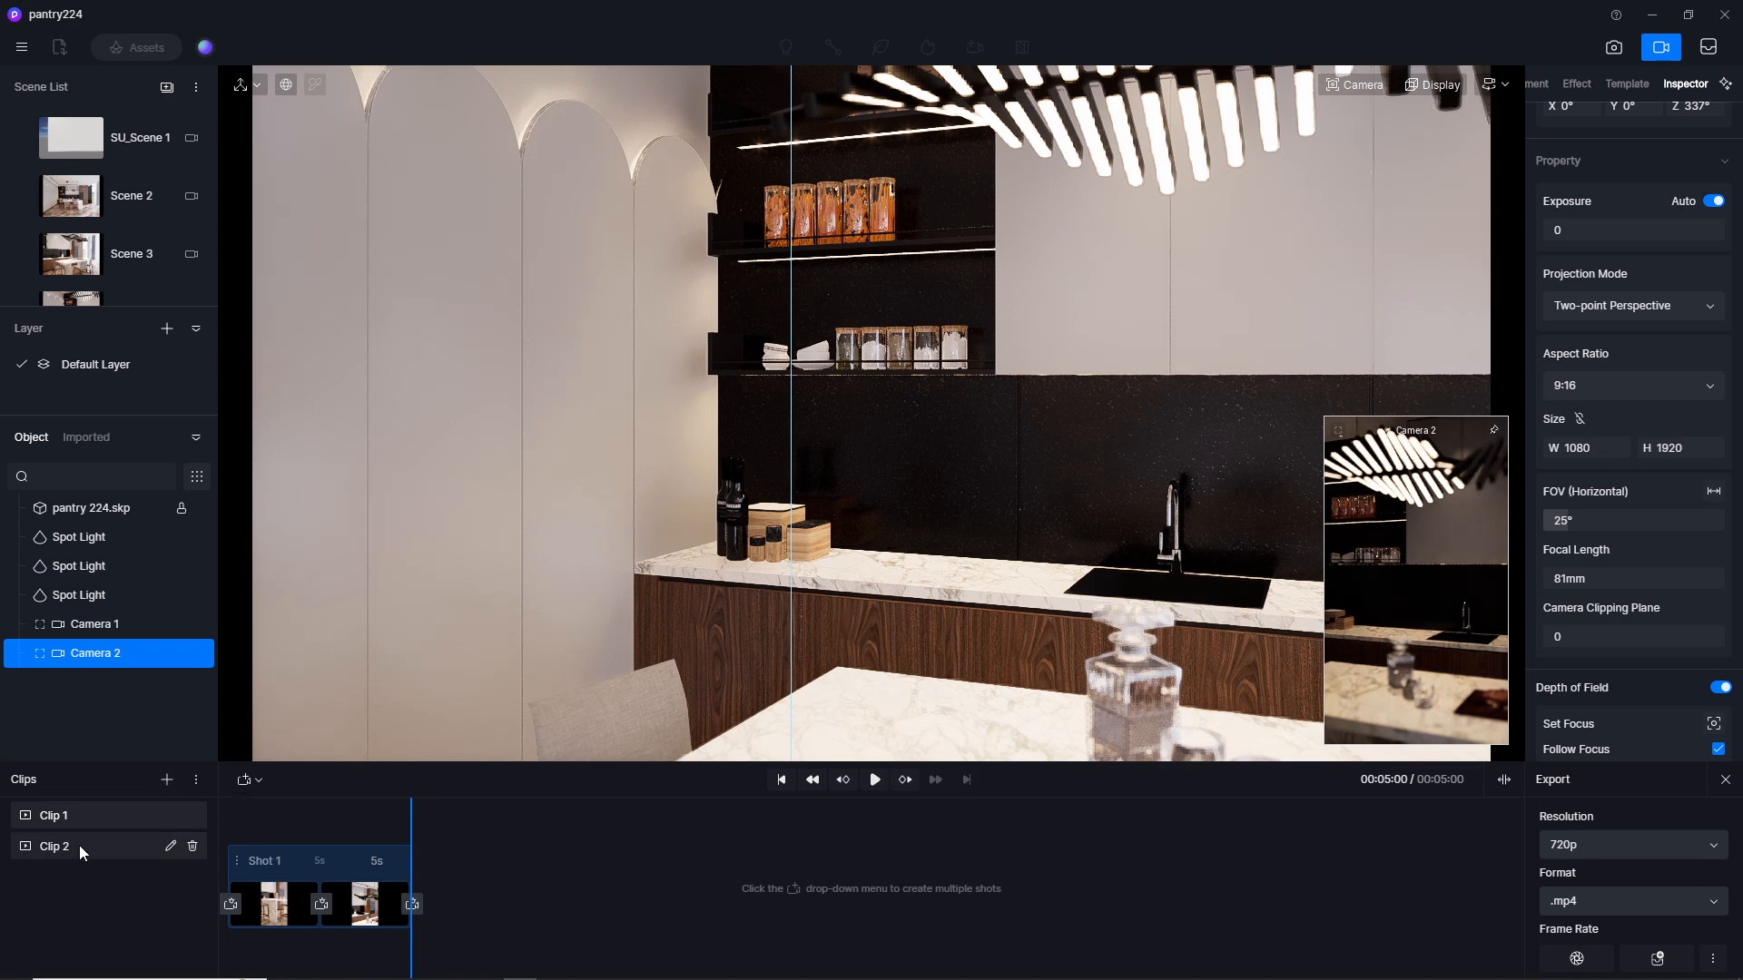
click(84, 844)
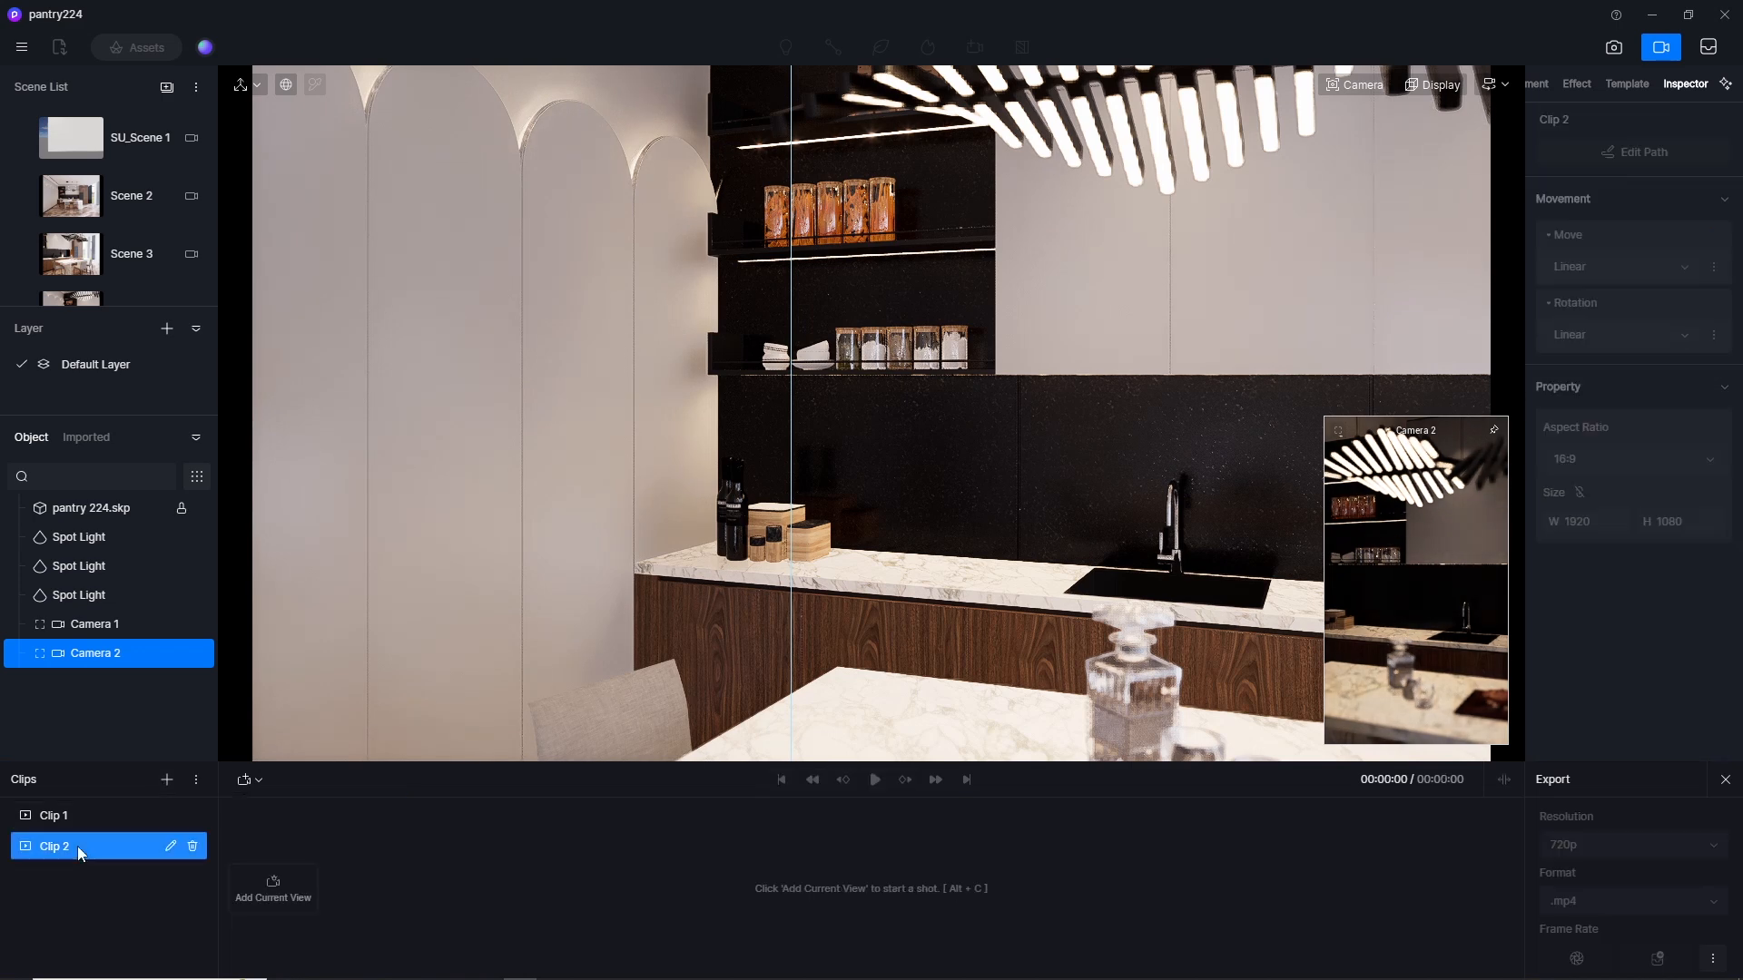
click(38, 653)
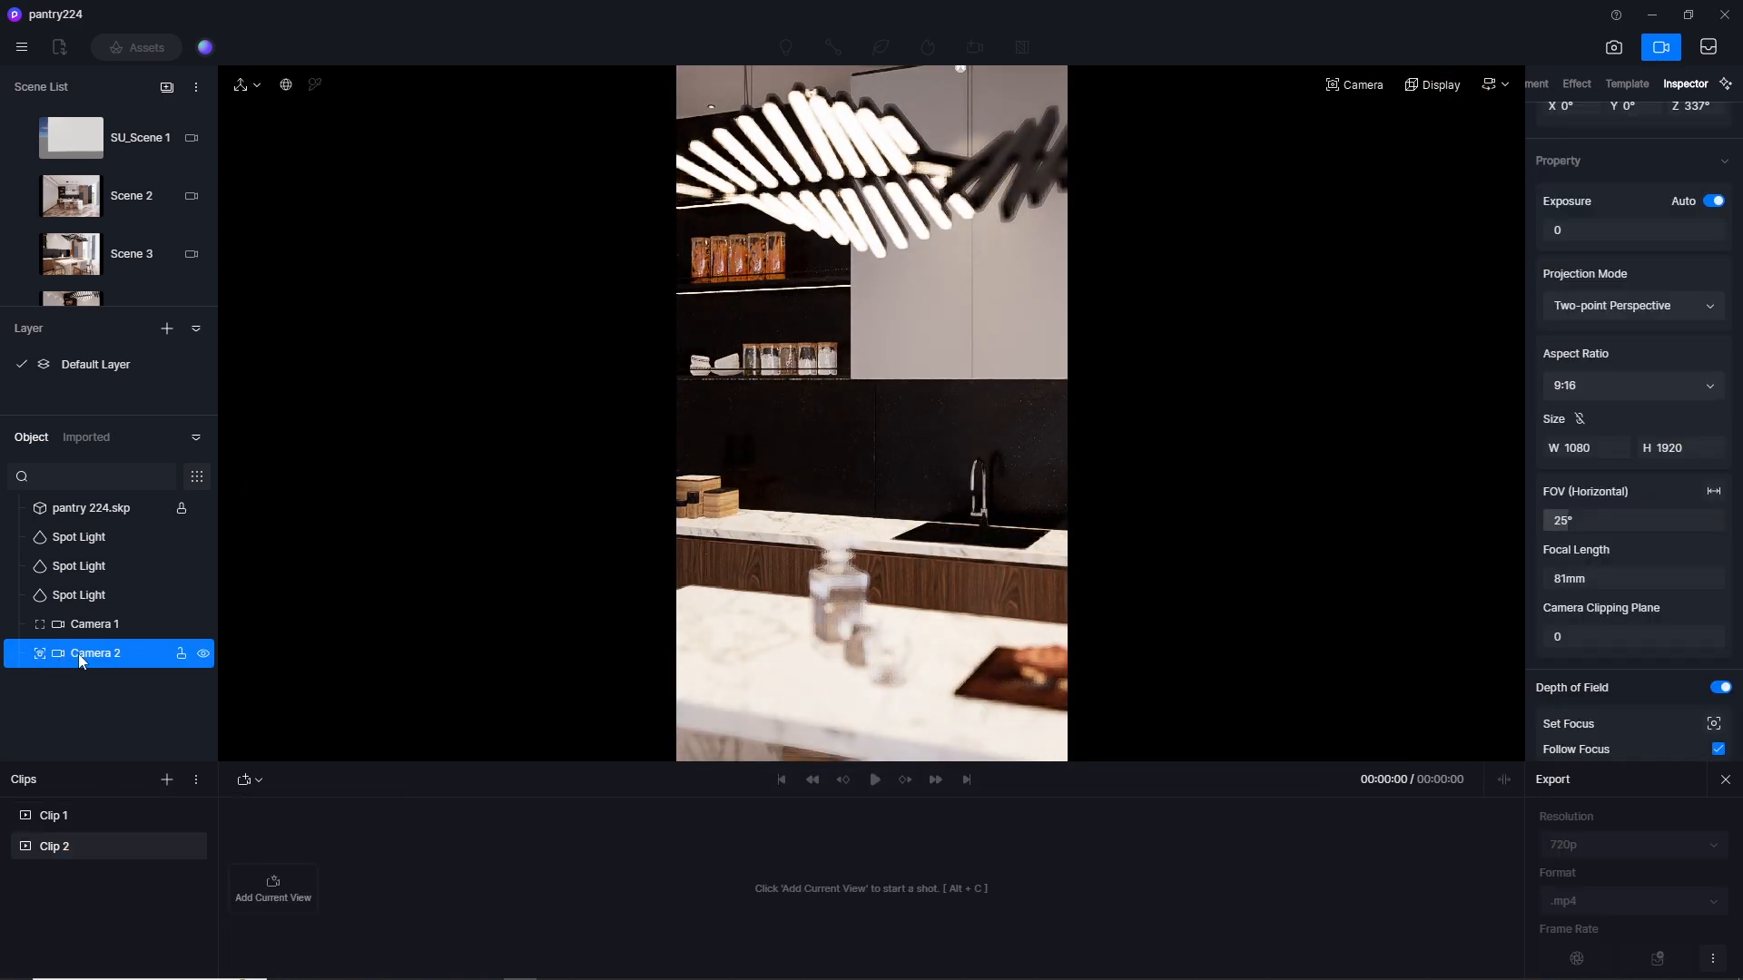
click(257, 780)
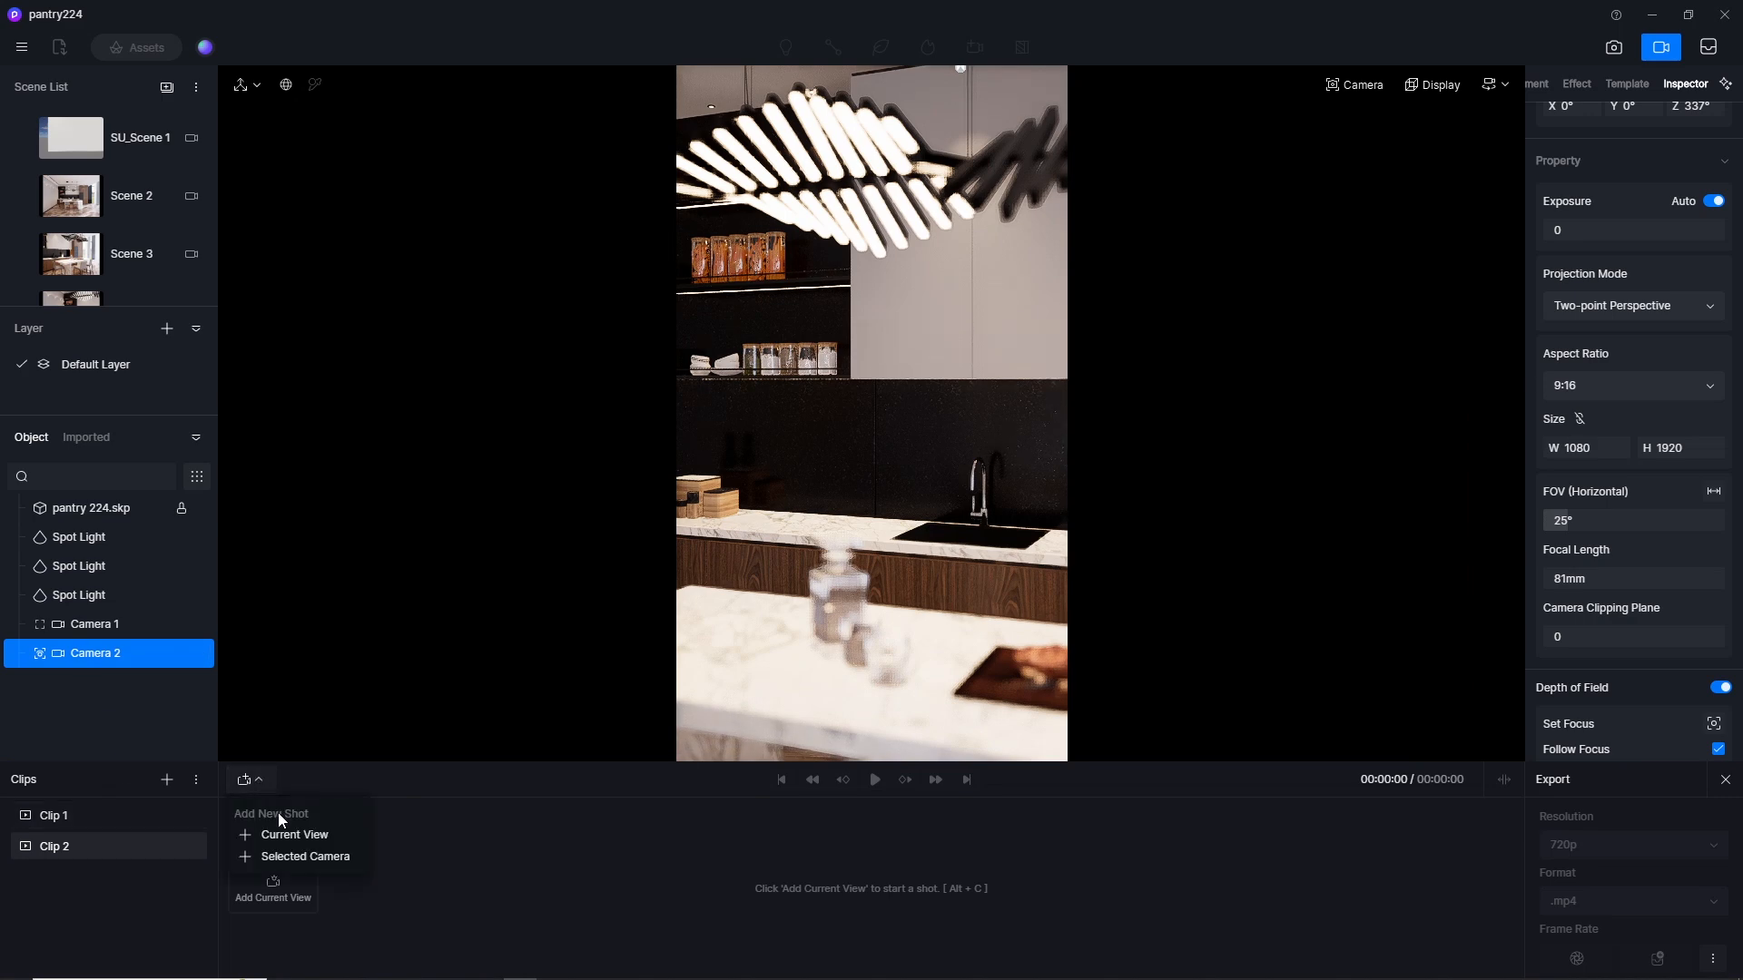
click(299, 858)
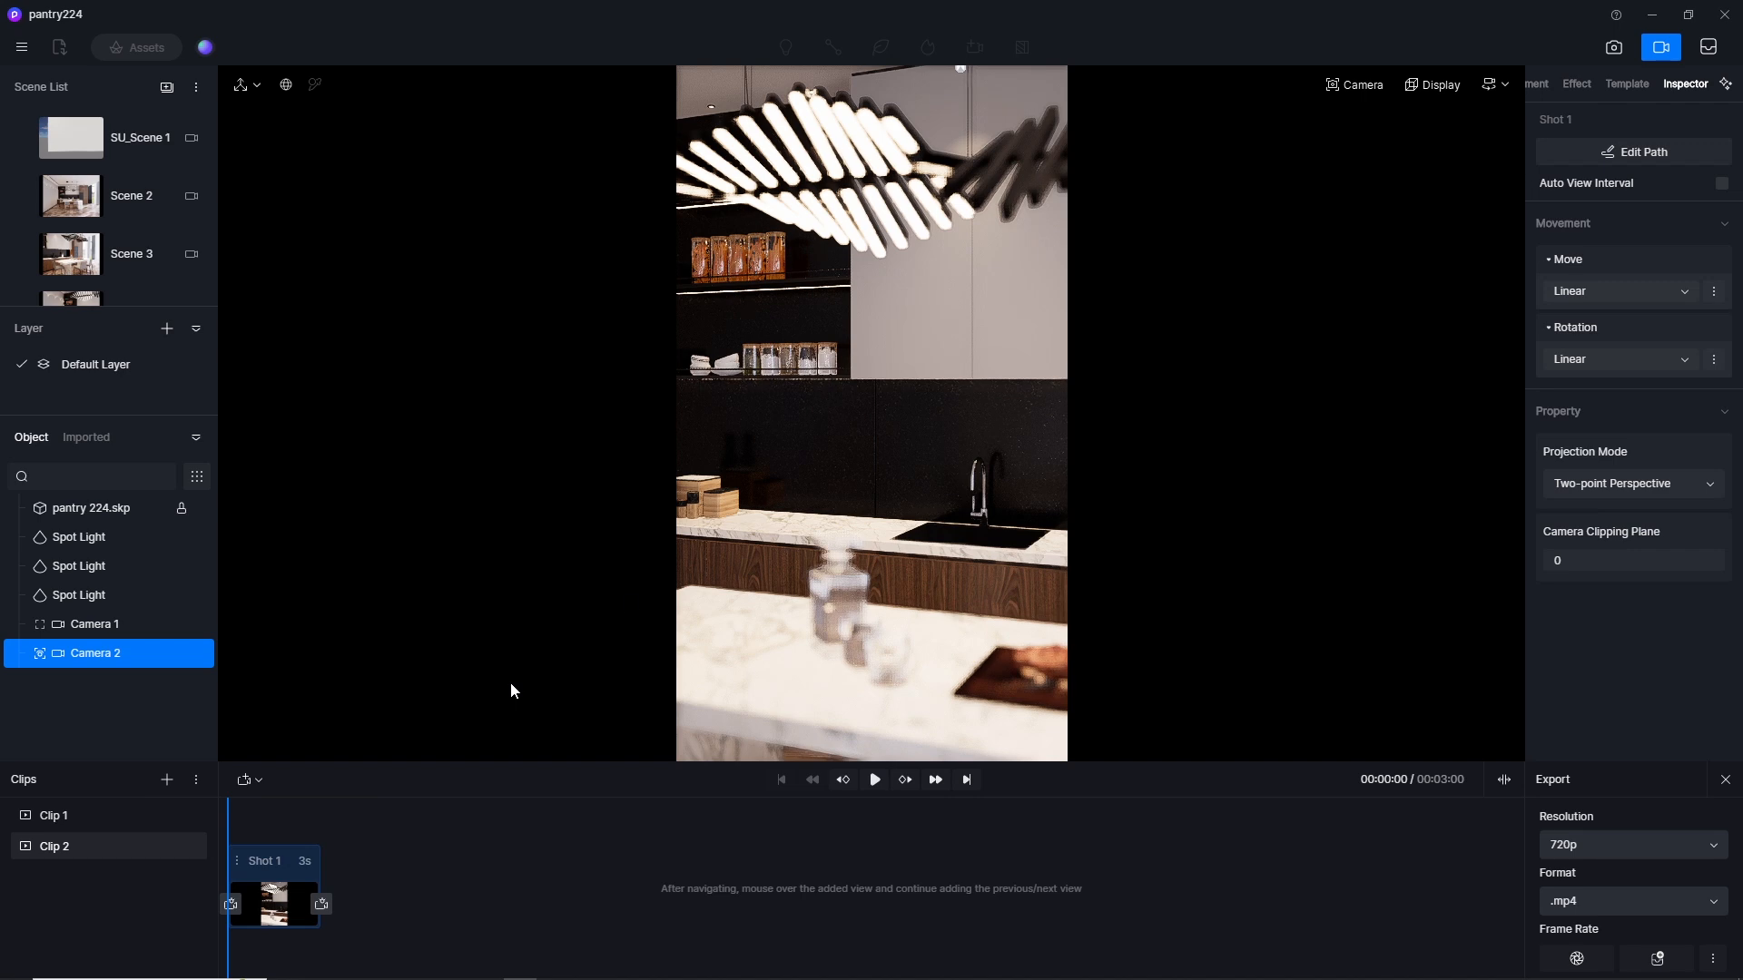
Step: Set the depth of field focus on the glass decanter and update Shot 1's start view with it
click(1362, 84)
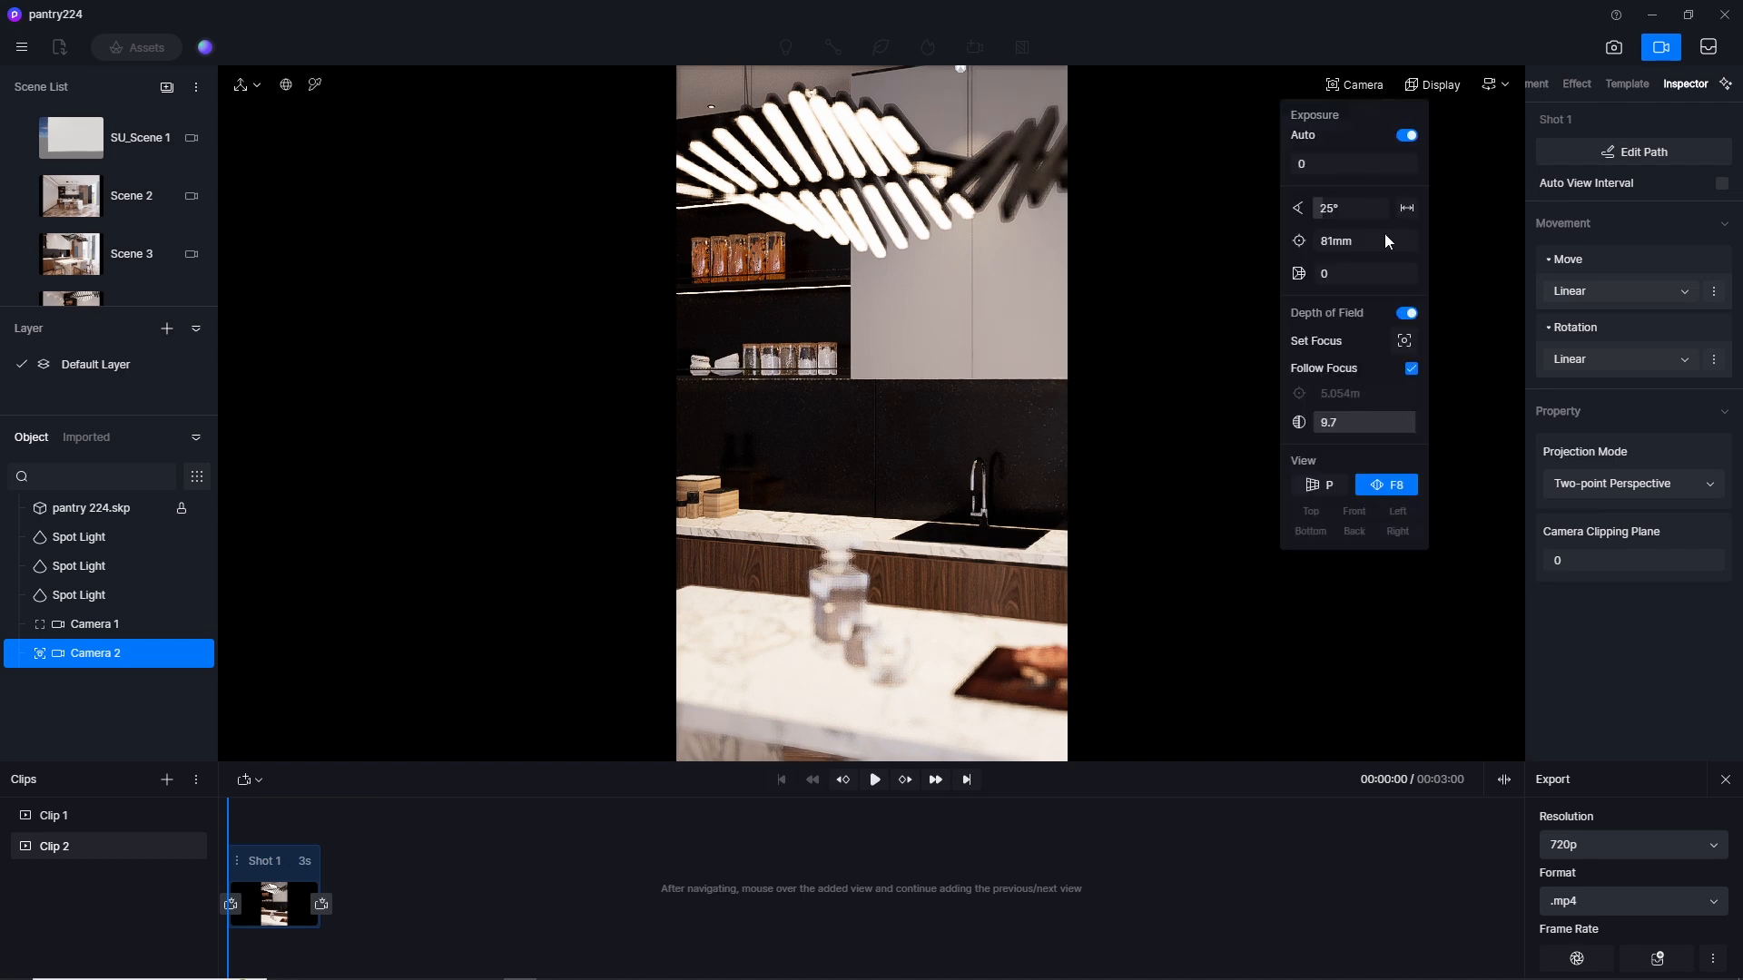
click(835, 599)
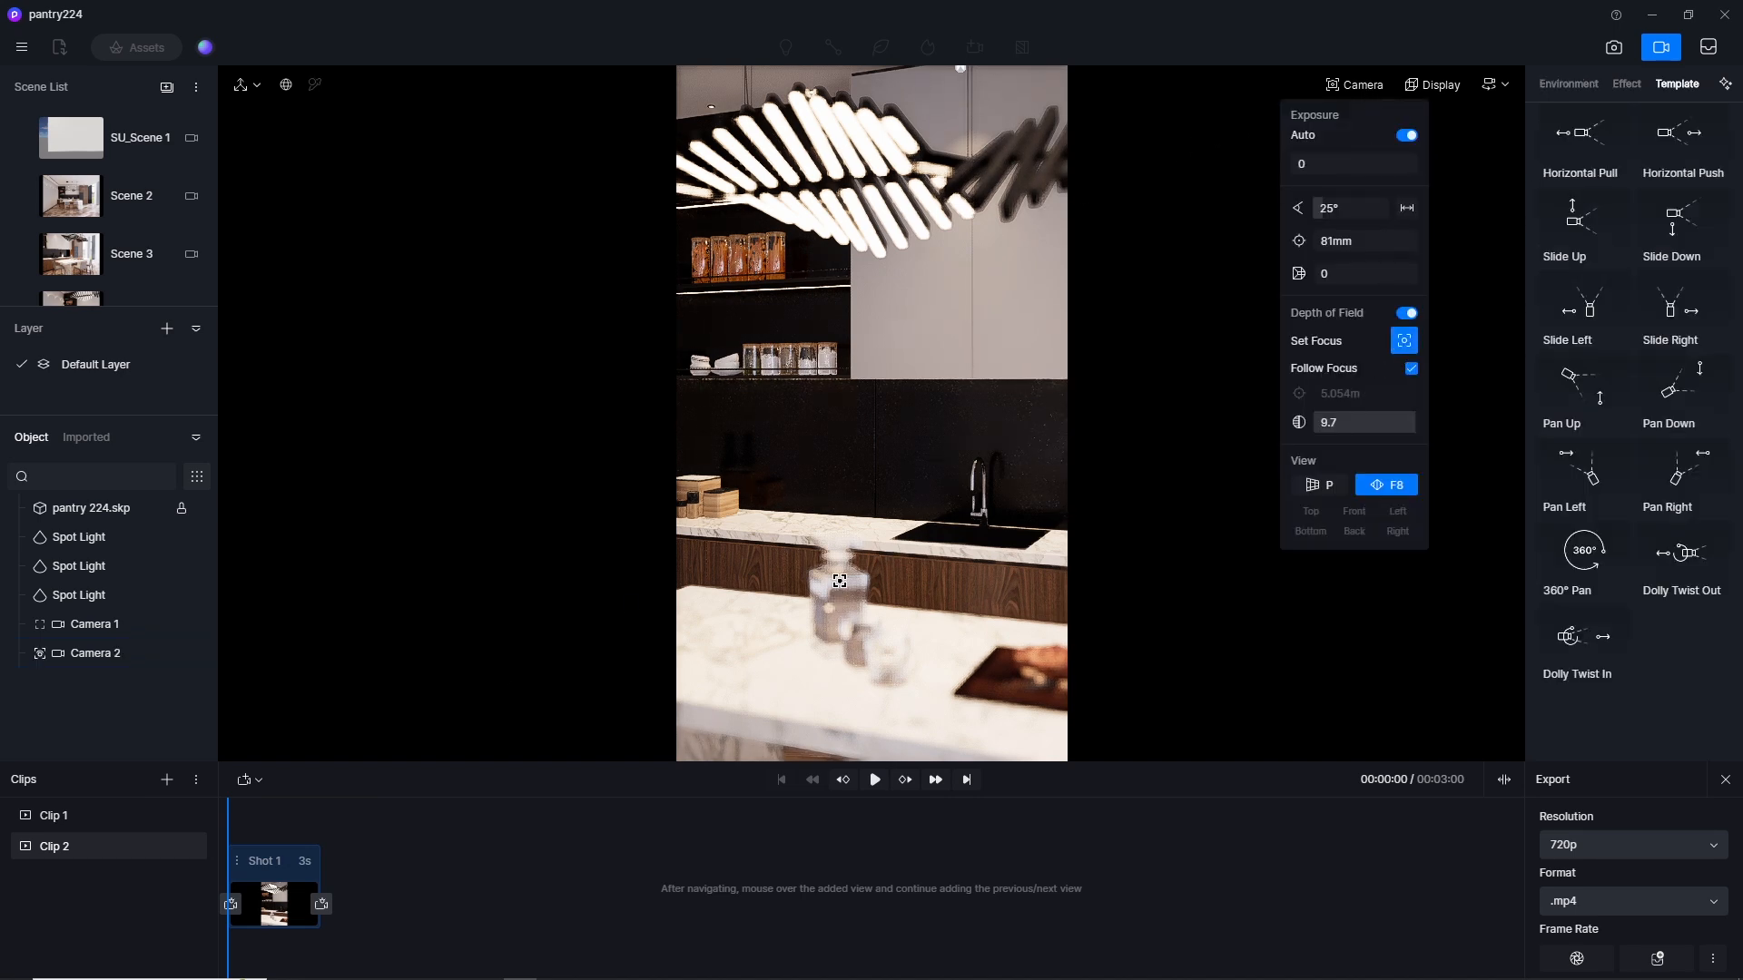
click(839, 581)
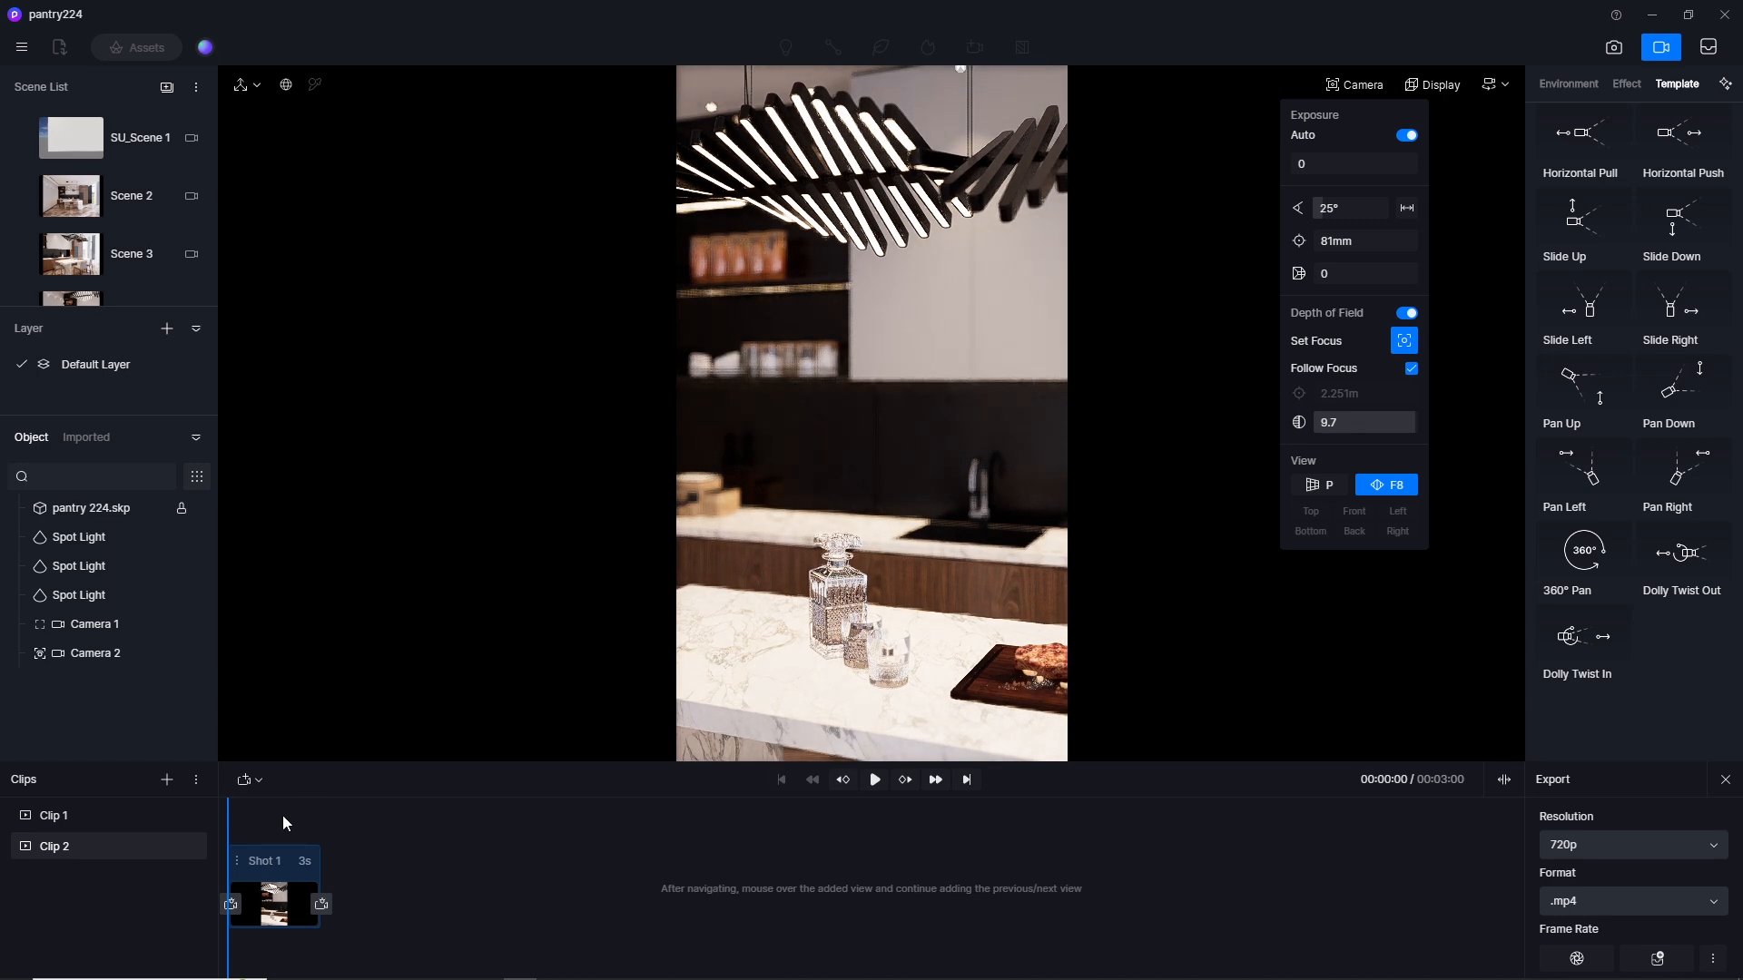
mouse_move(259, 926)
click(306, 953)
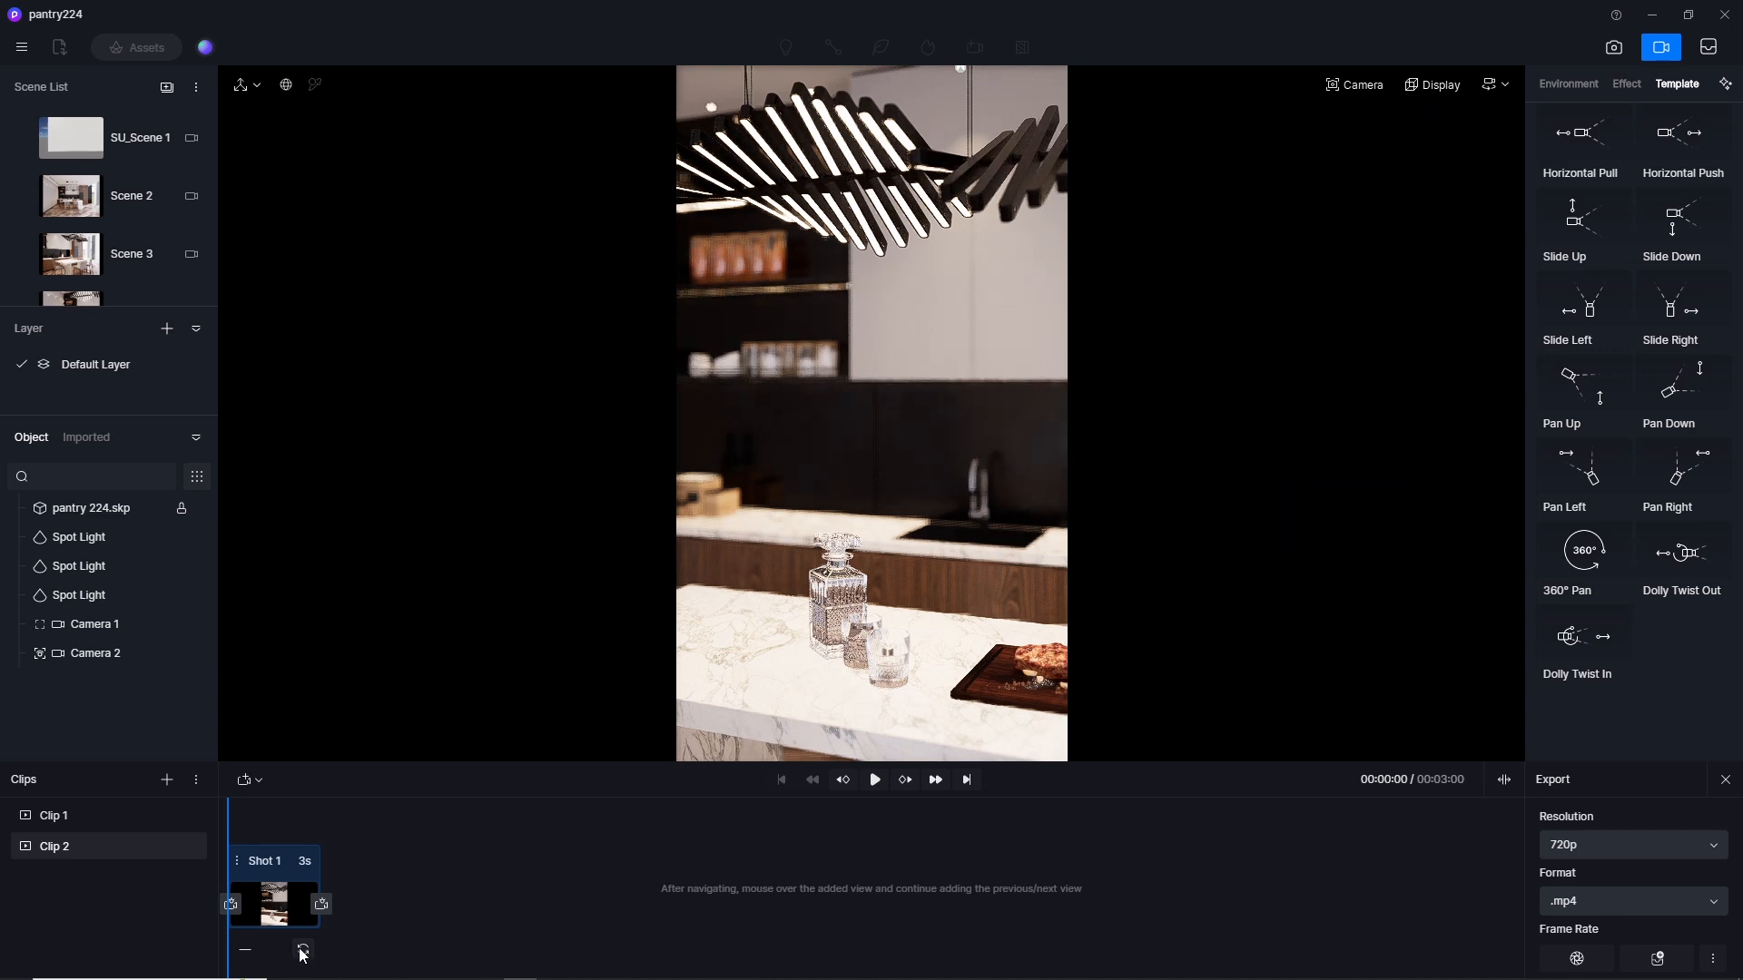
Step: Slide the camera sideways to the wall shelves and chair, and set the focus on the white dishes on the lower shelf
key(a)
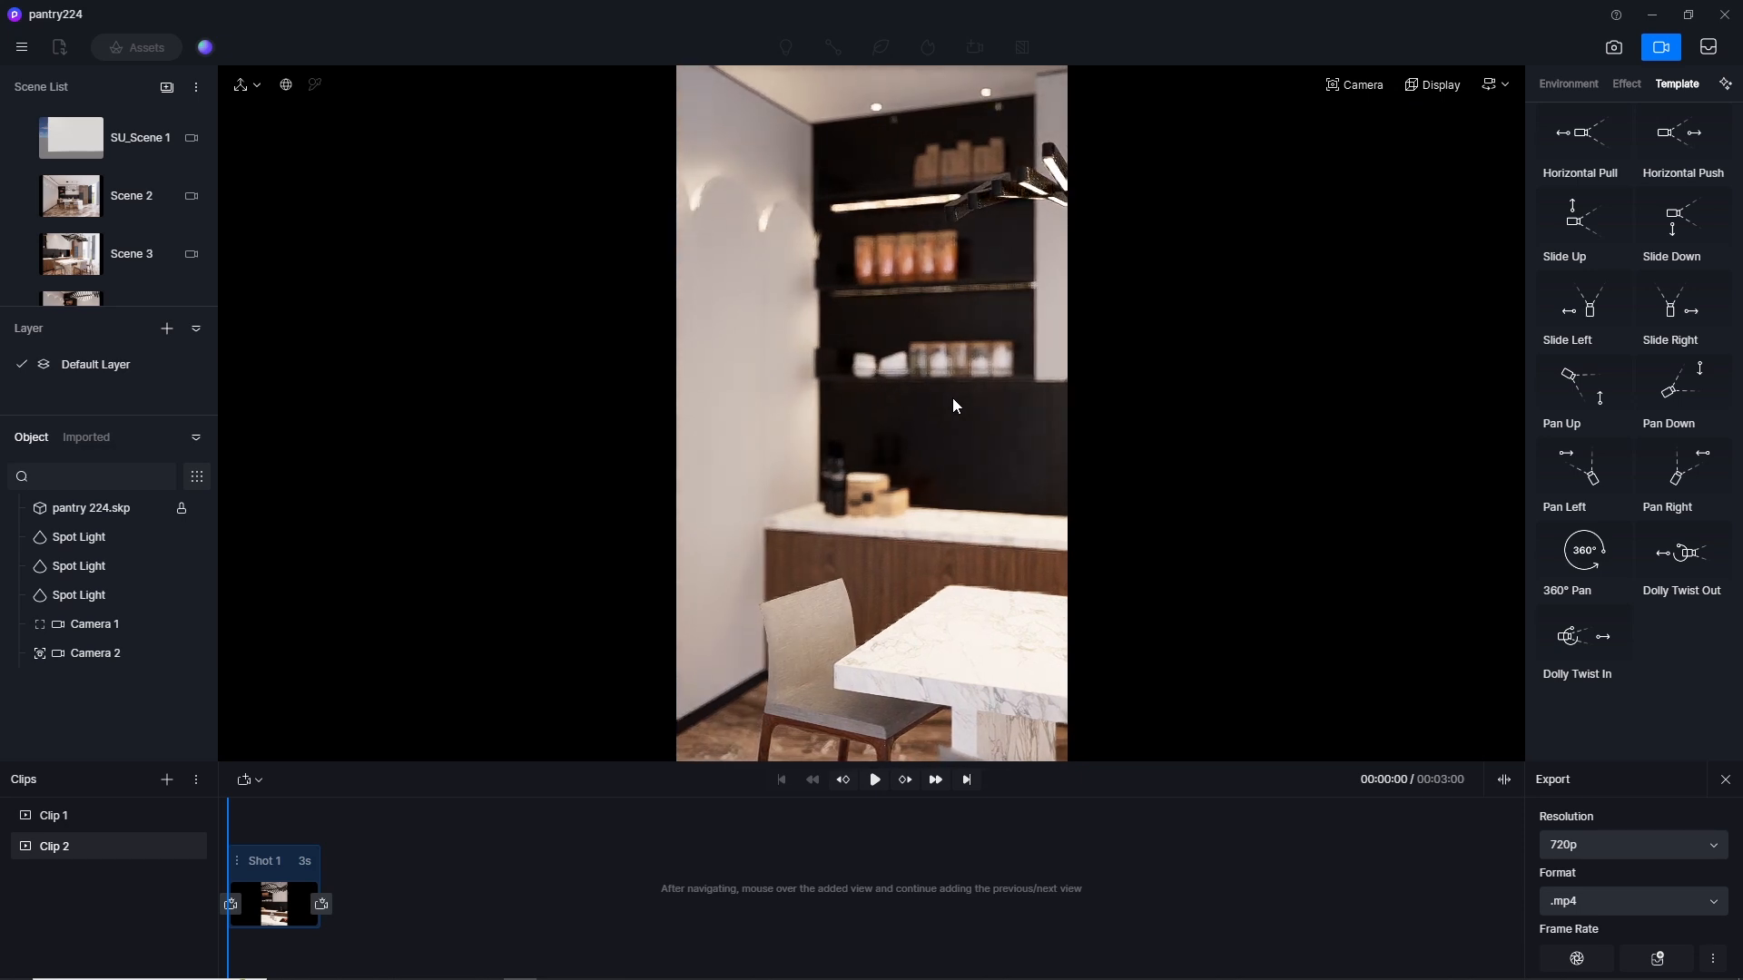
click(1354, 86)
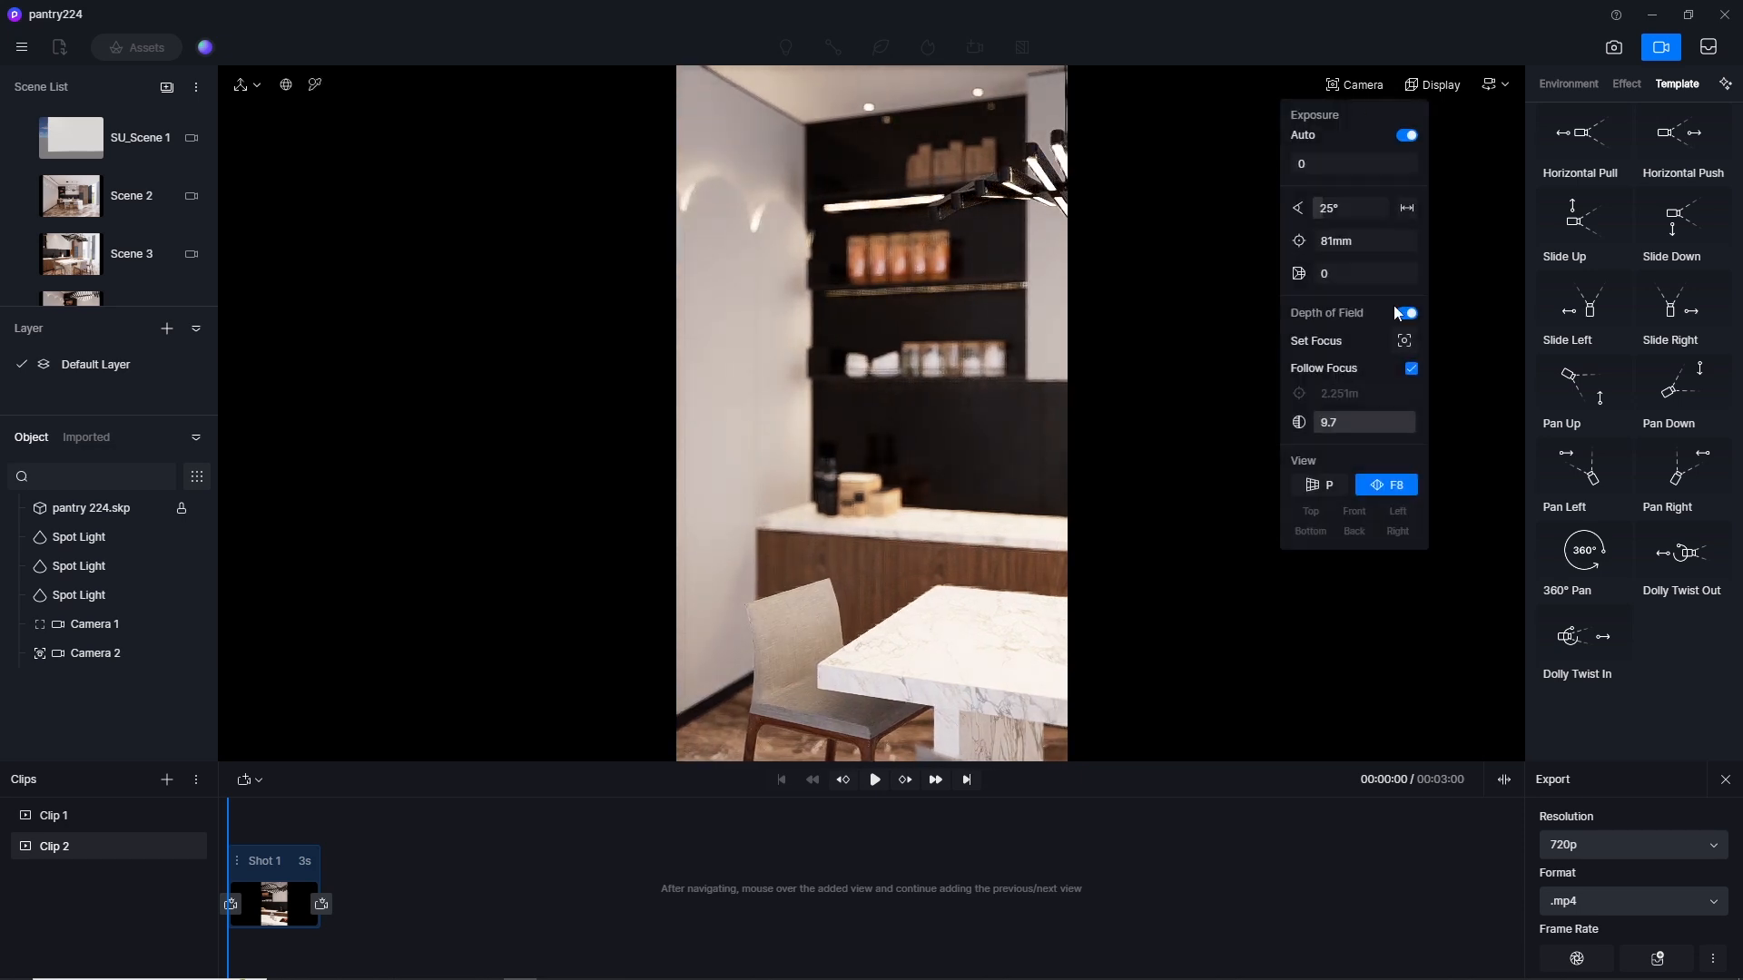
click(882, 362)
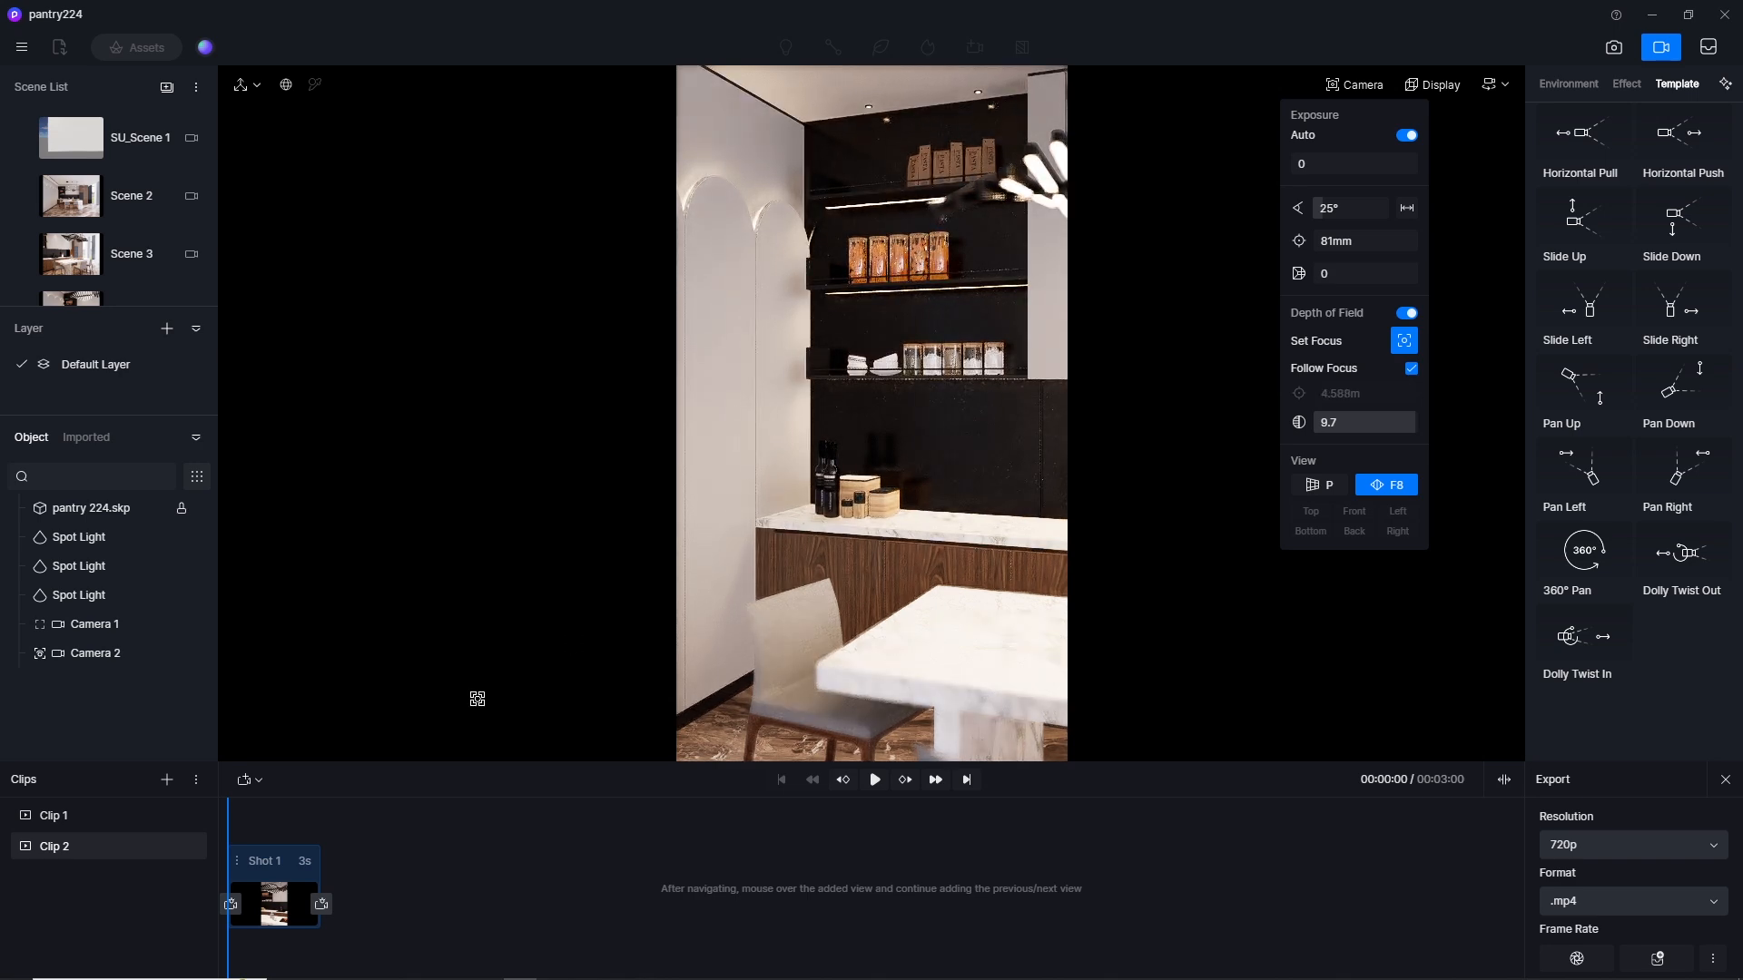
Step: Add the focused shelf framing as Shot 1's end view and preview the clip's playback
click(321, 905)
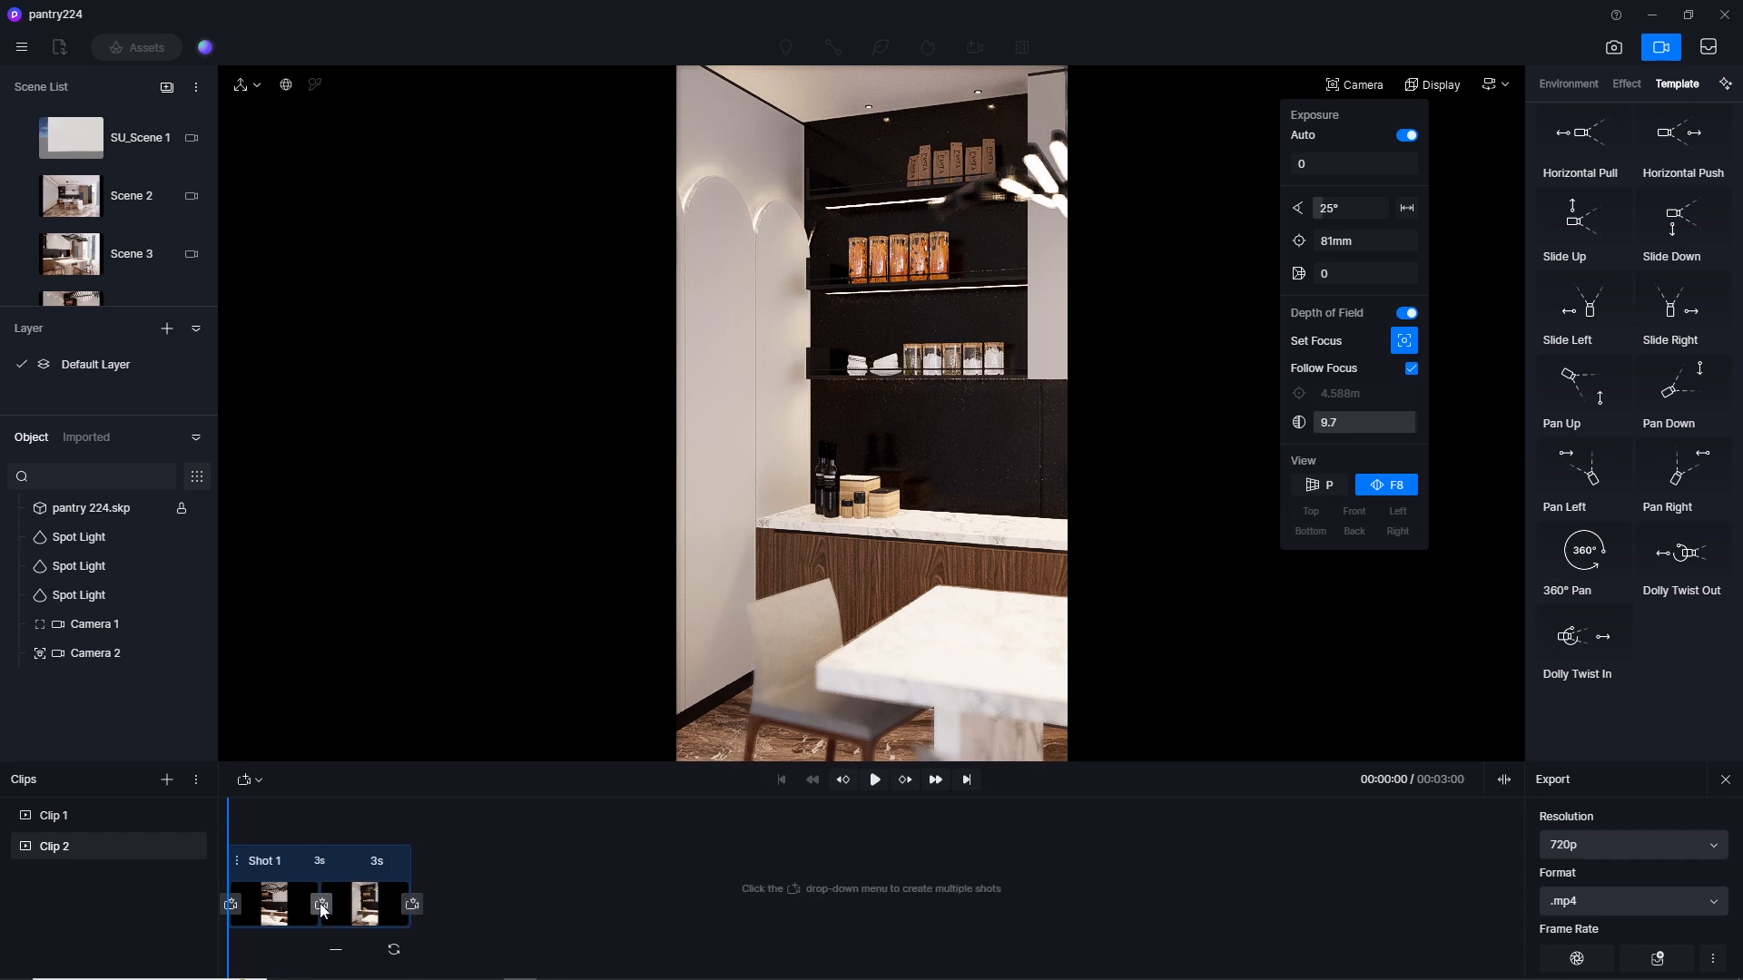
click(873, 781)
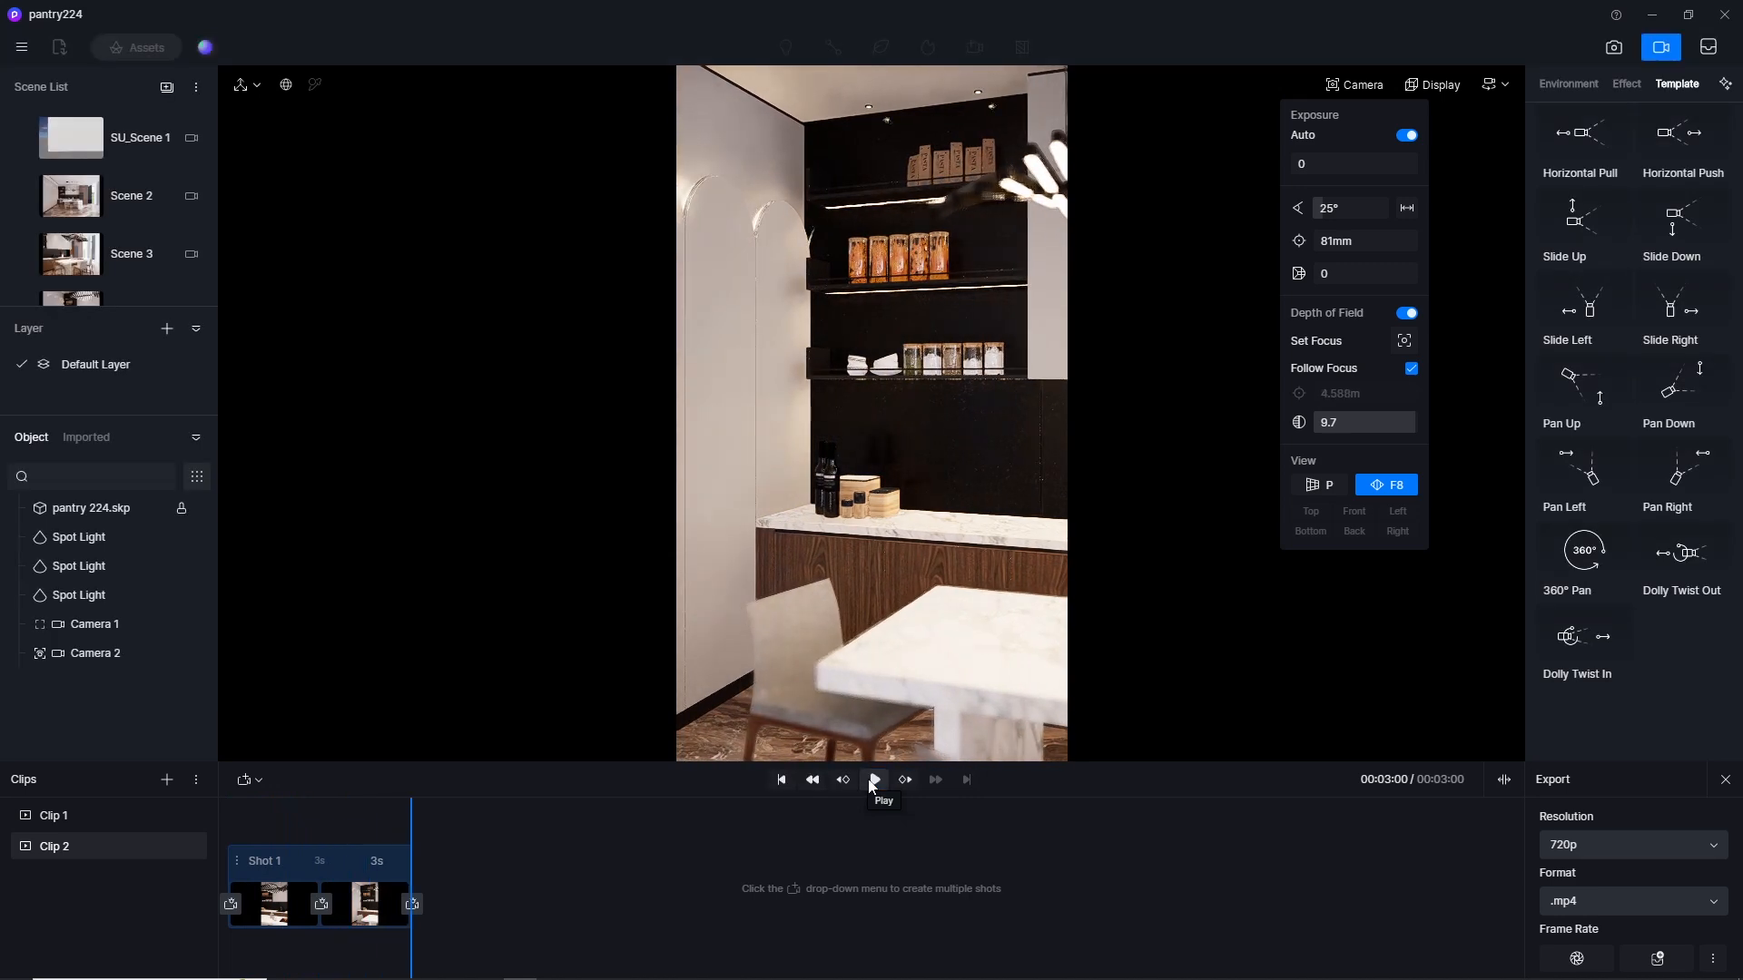
click(873, 781)
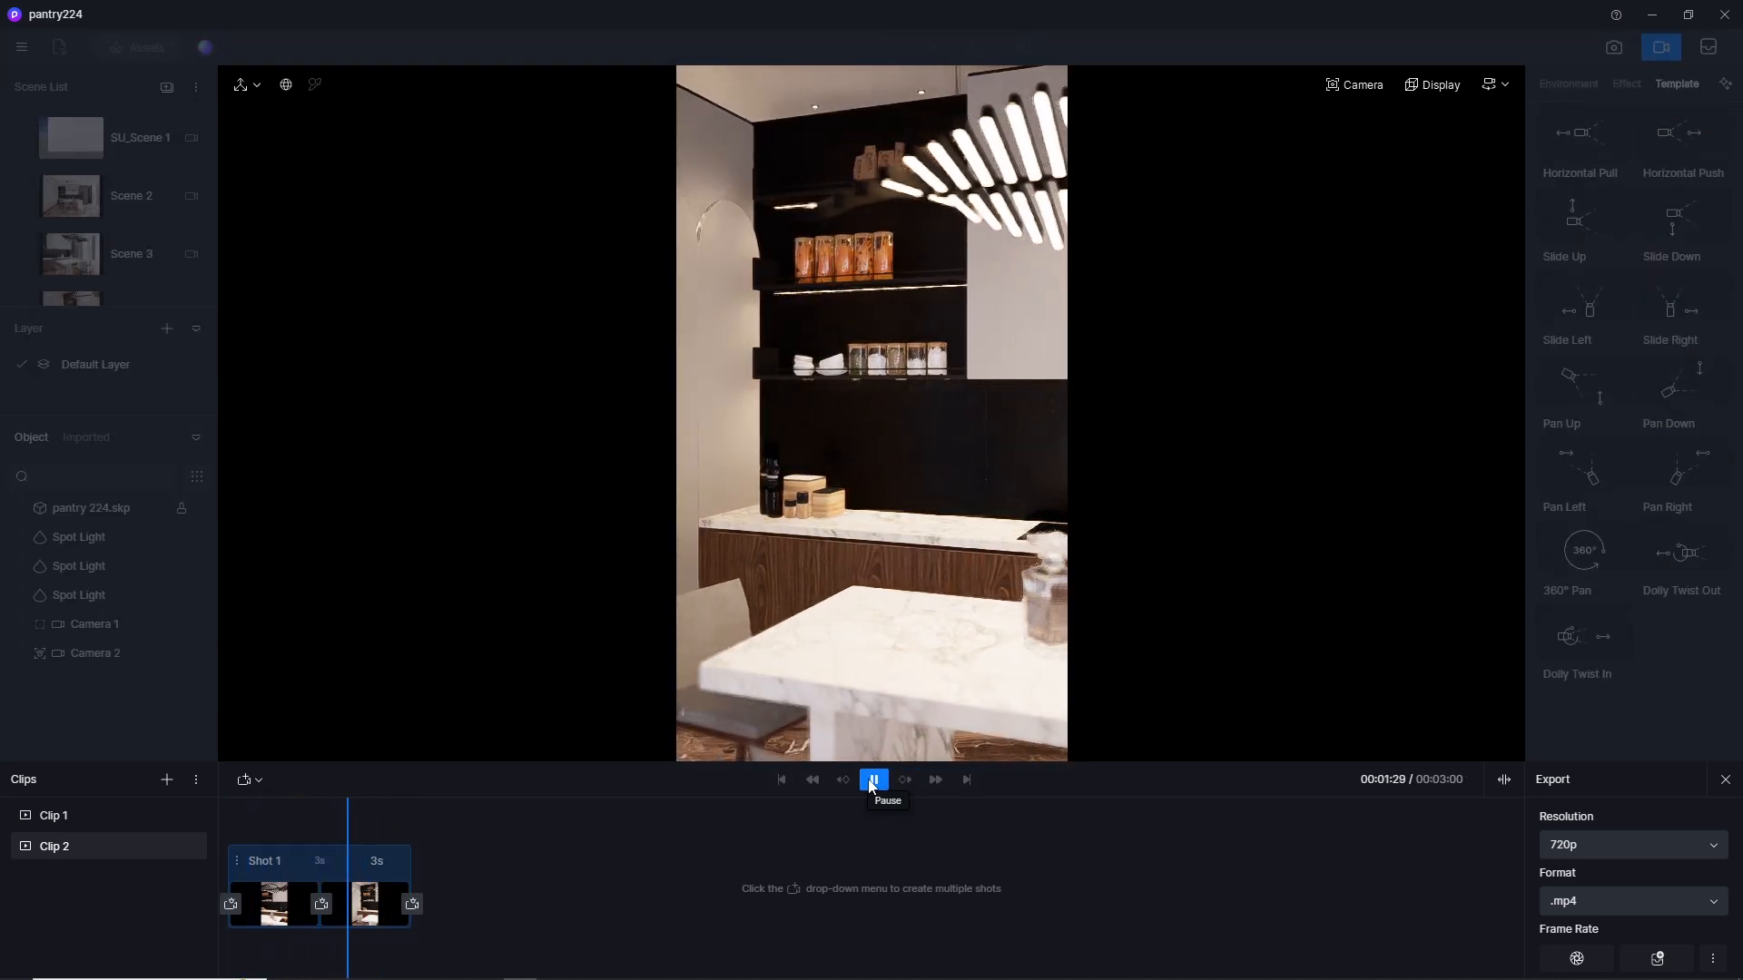
Step: Set the duration of Clip 2's Shot 1 to 4 seconds and play the clip from its start
click(376, 861)
key(Return)
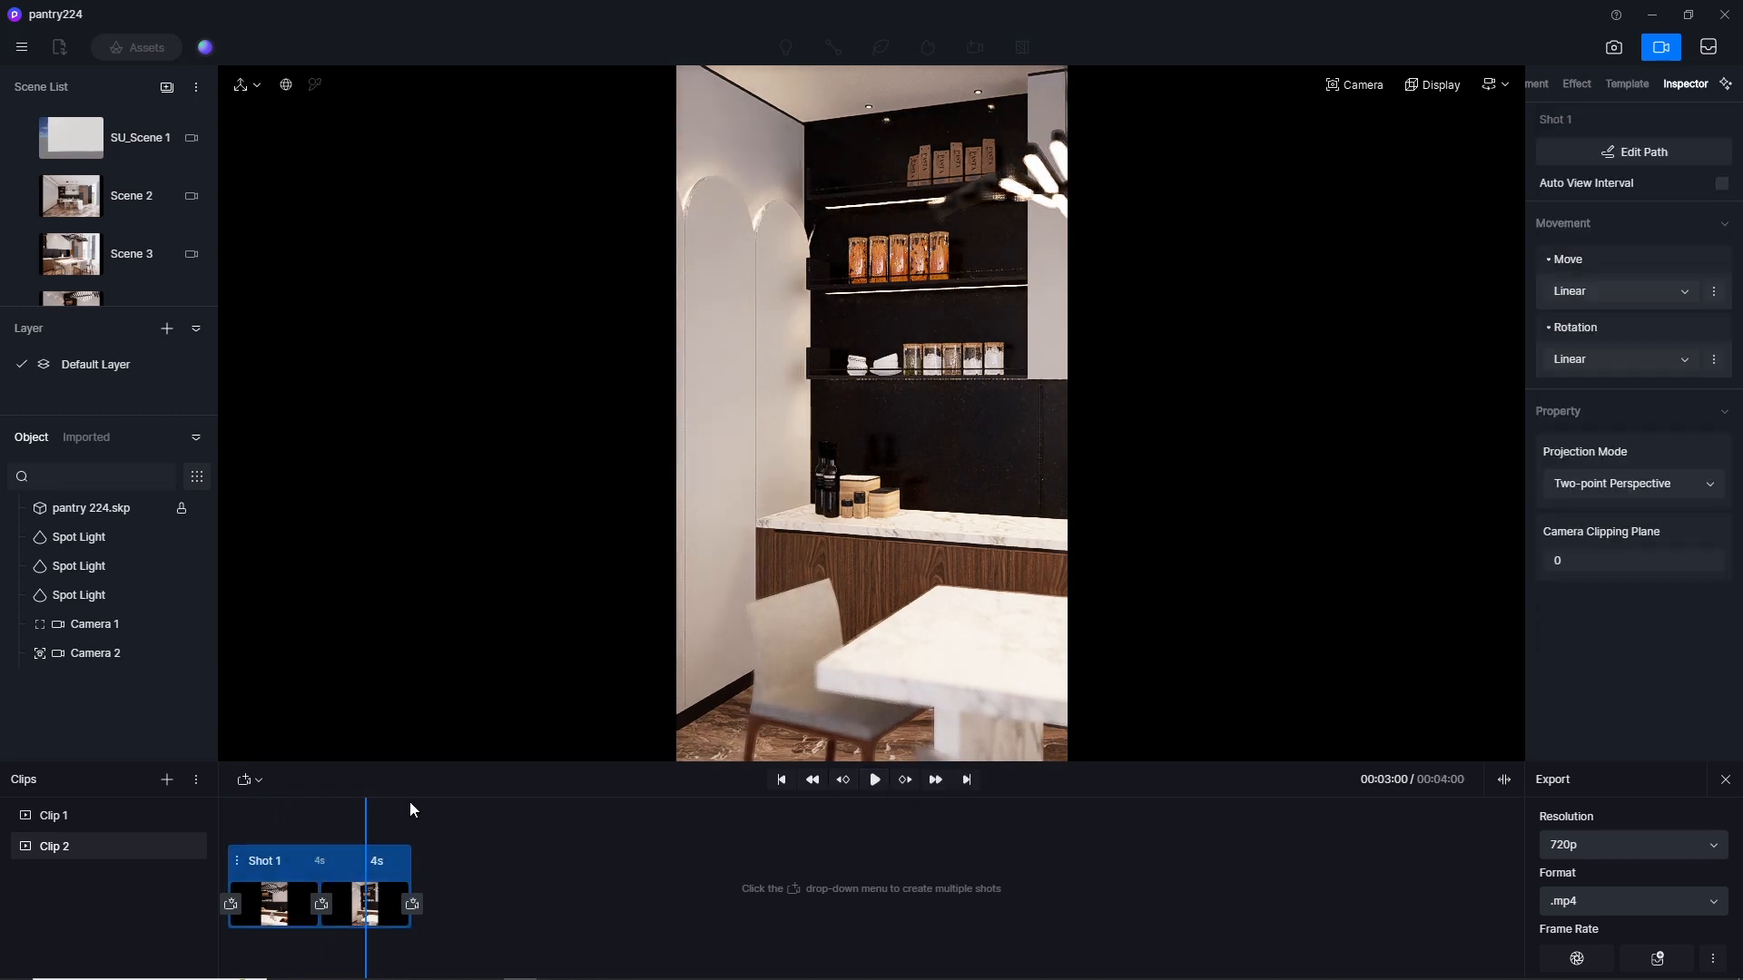
drag(366, 811, 165, 819)
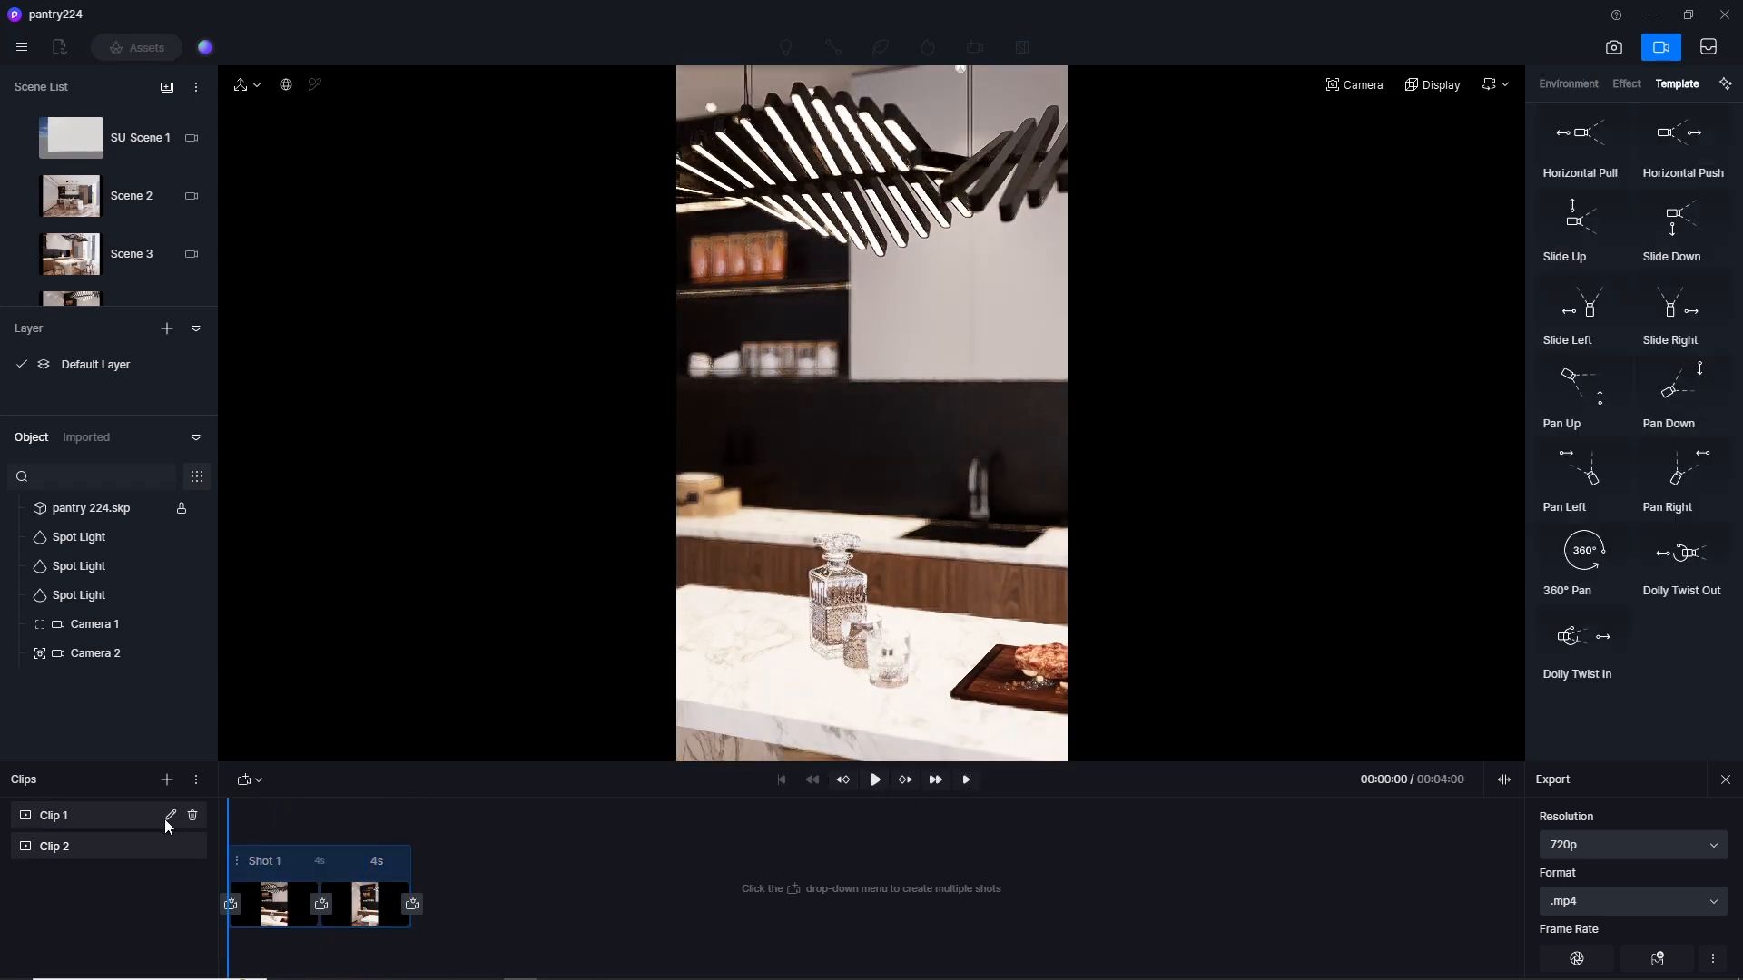
click(876, 781)
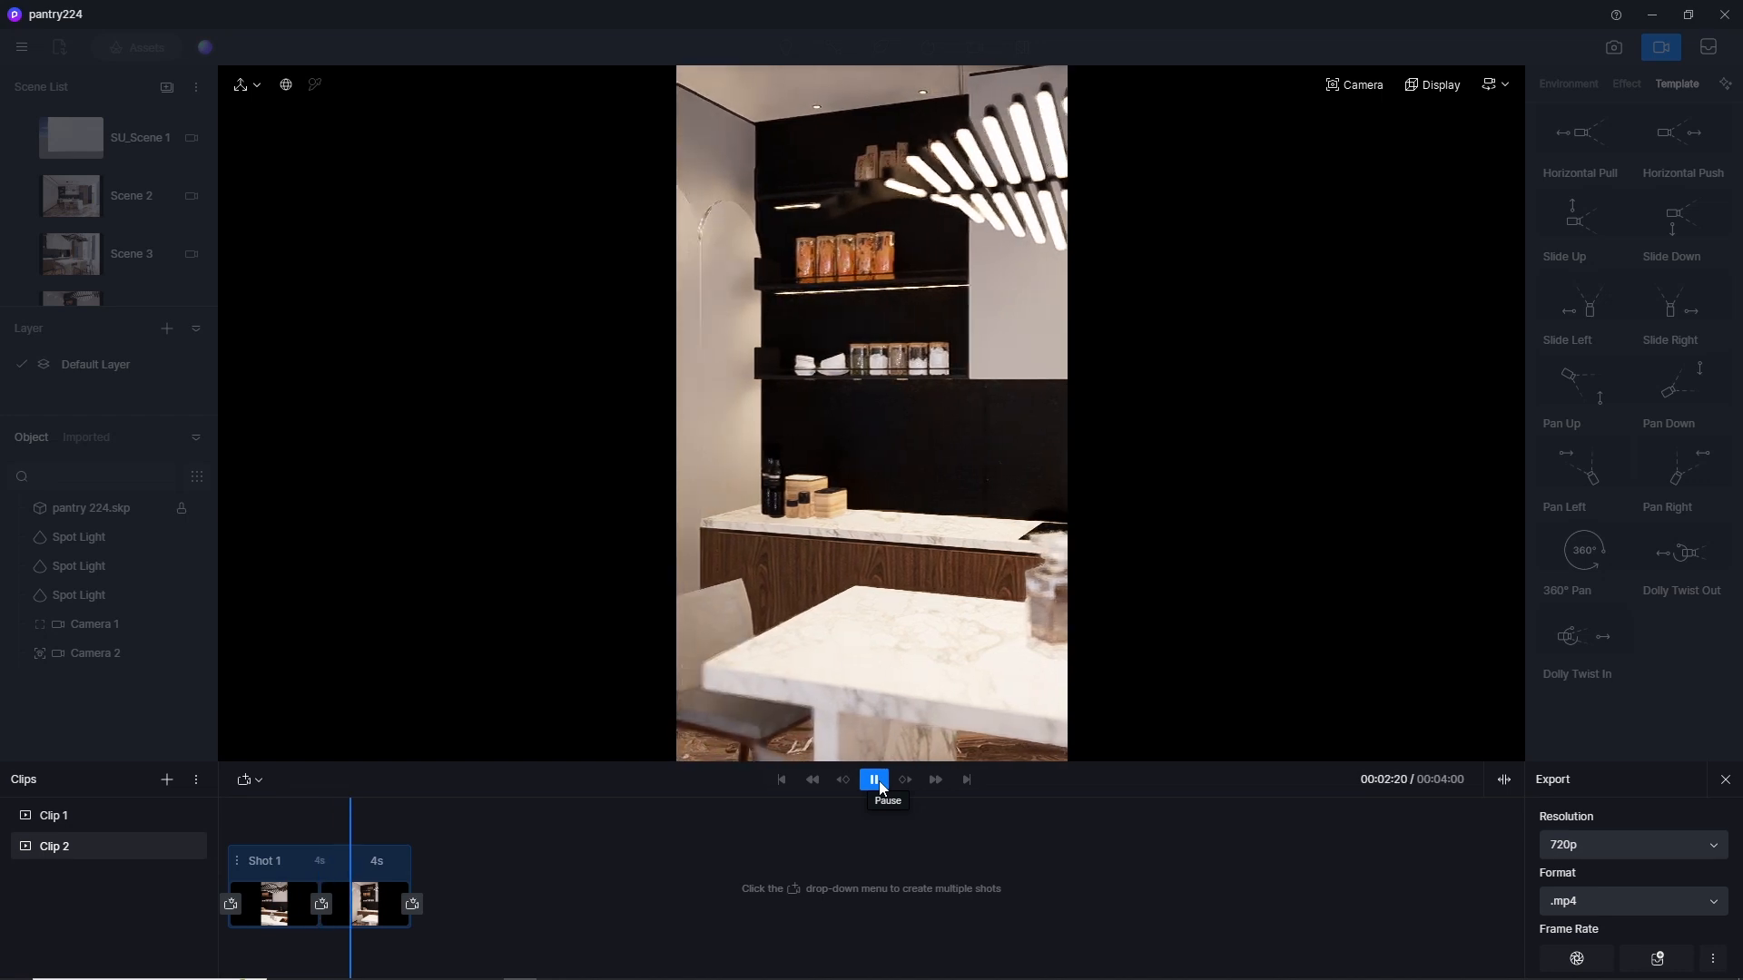
Step: Play back Clip 1 and Clip 2 to compare their camera moves and pacing
click(60, 817)
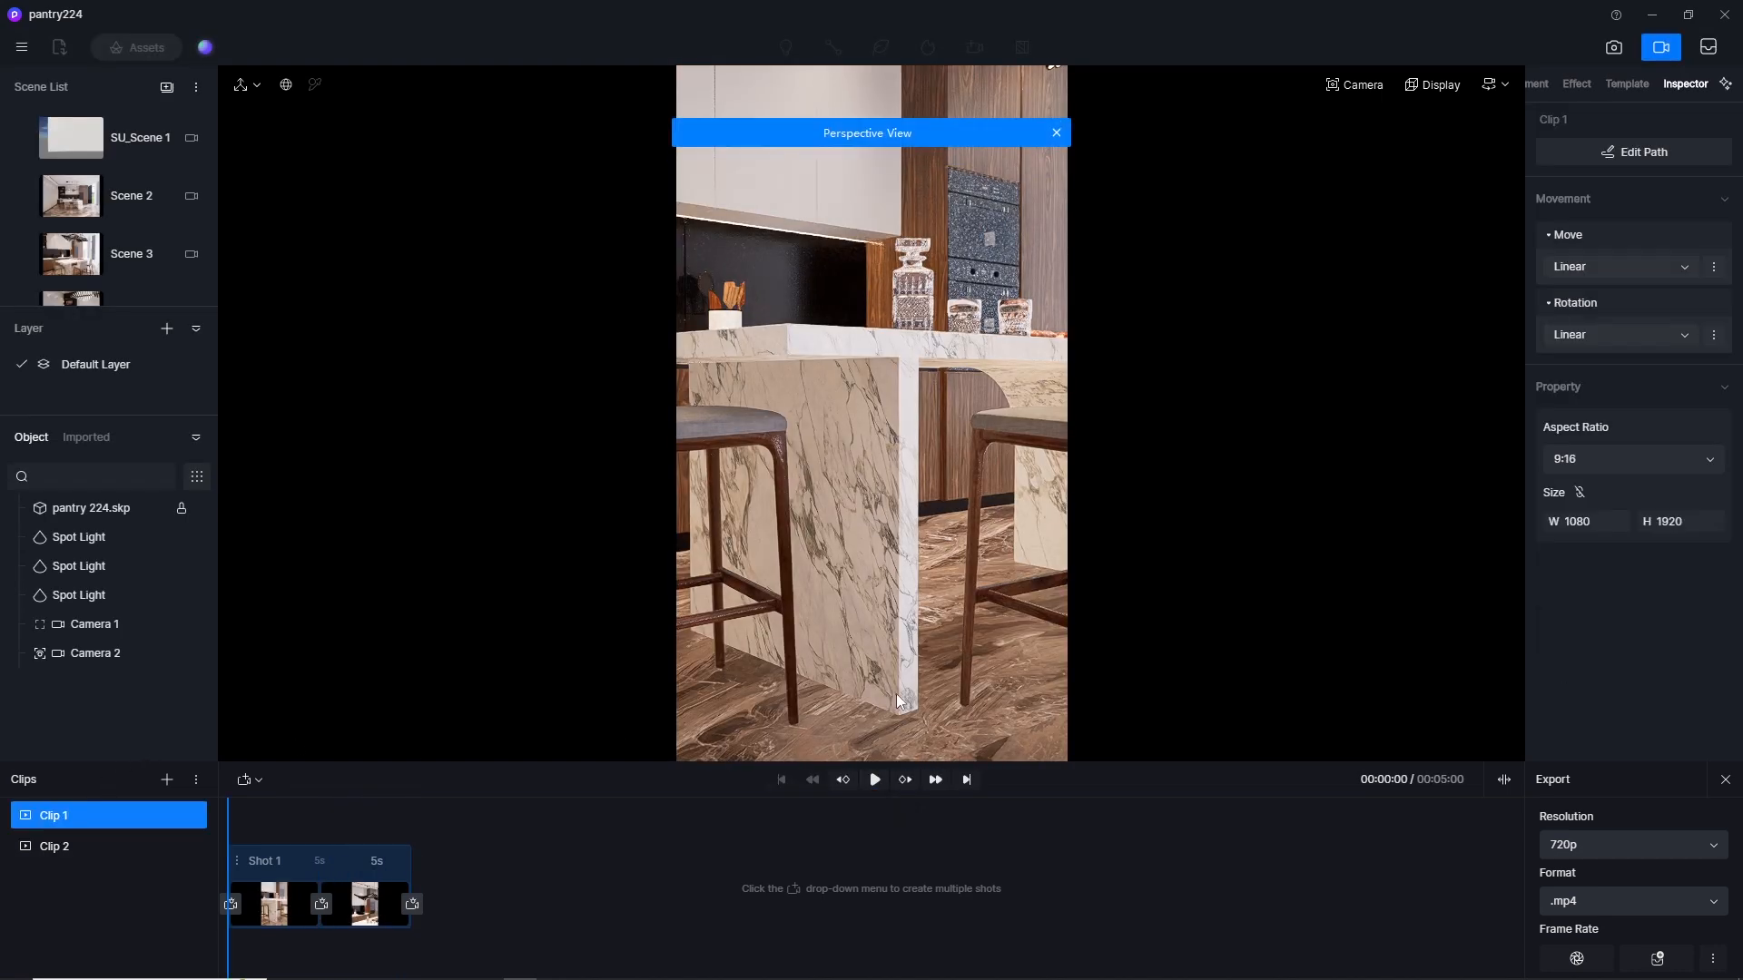
click(874, 779)
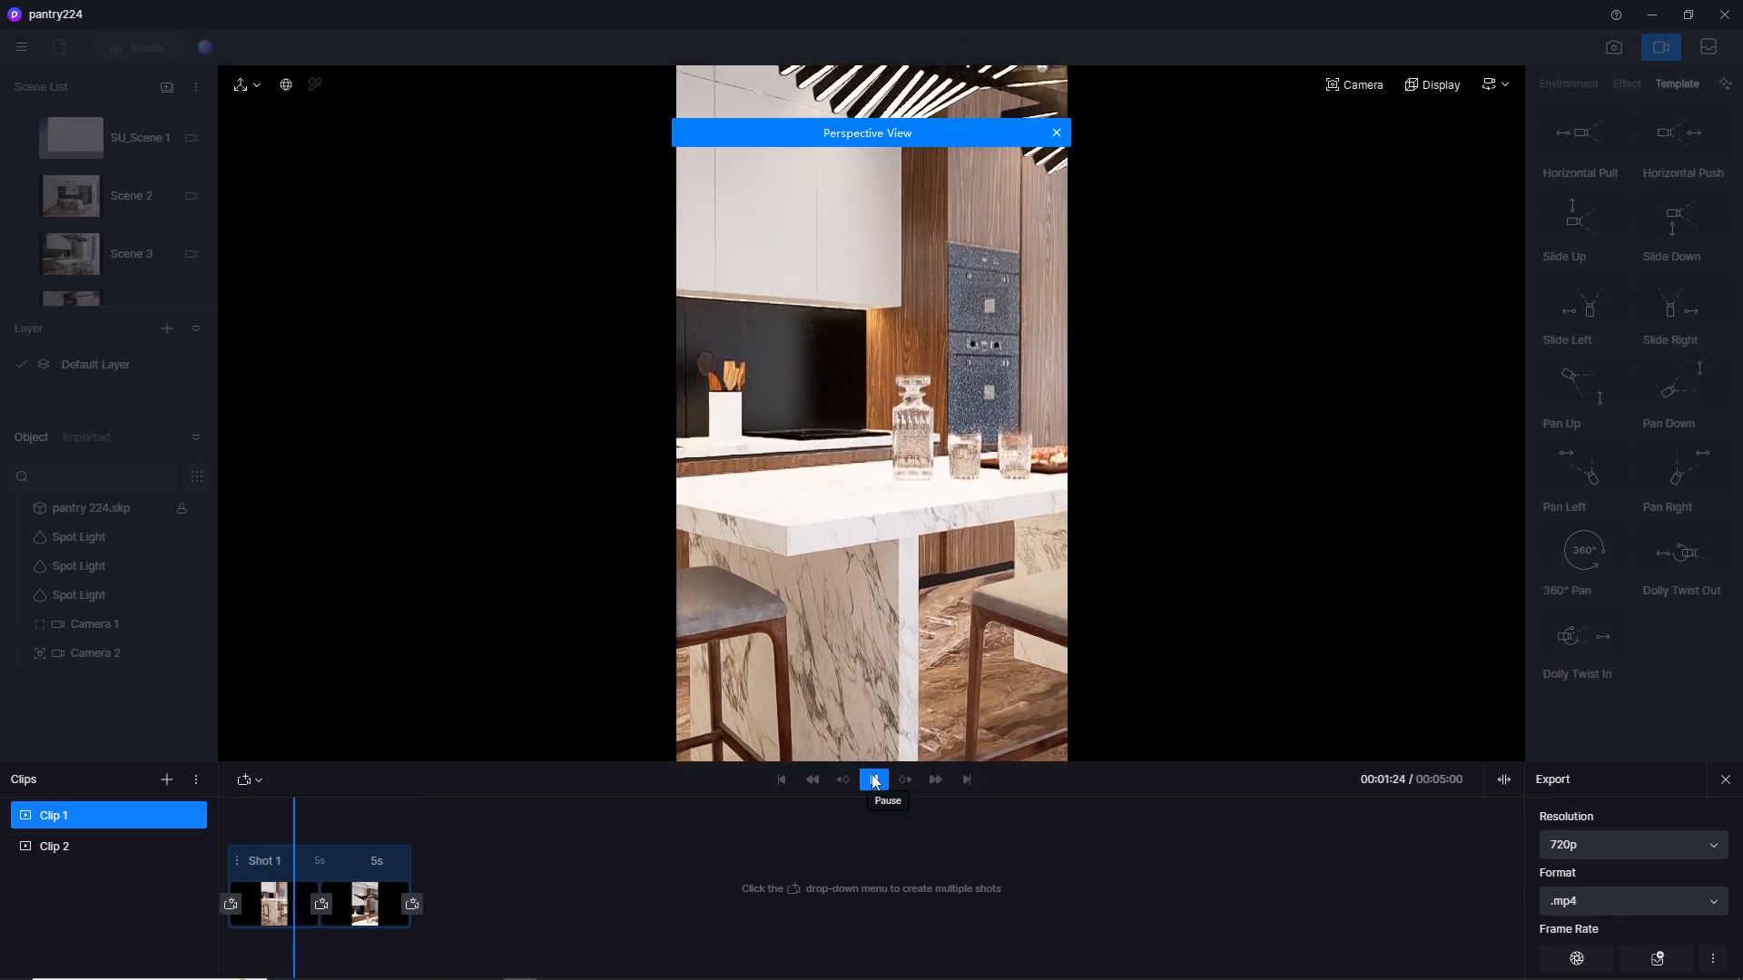
click(51, 846)
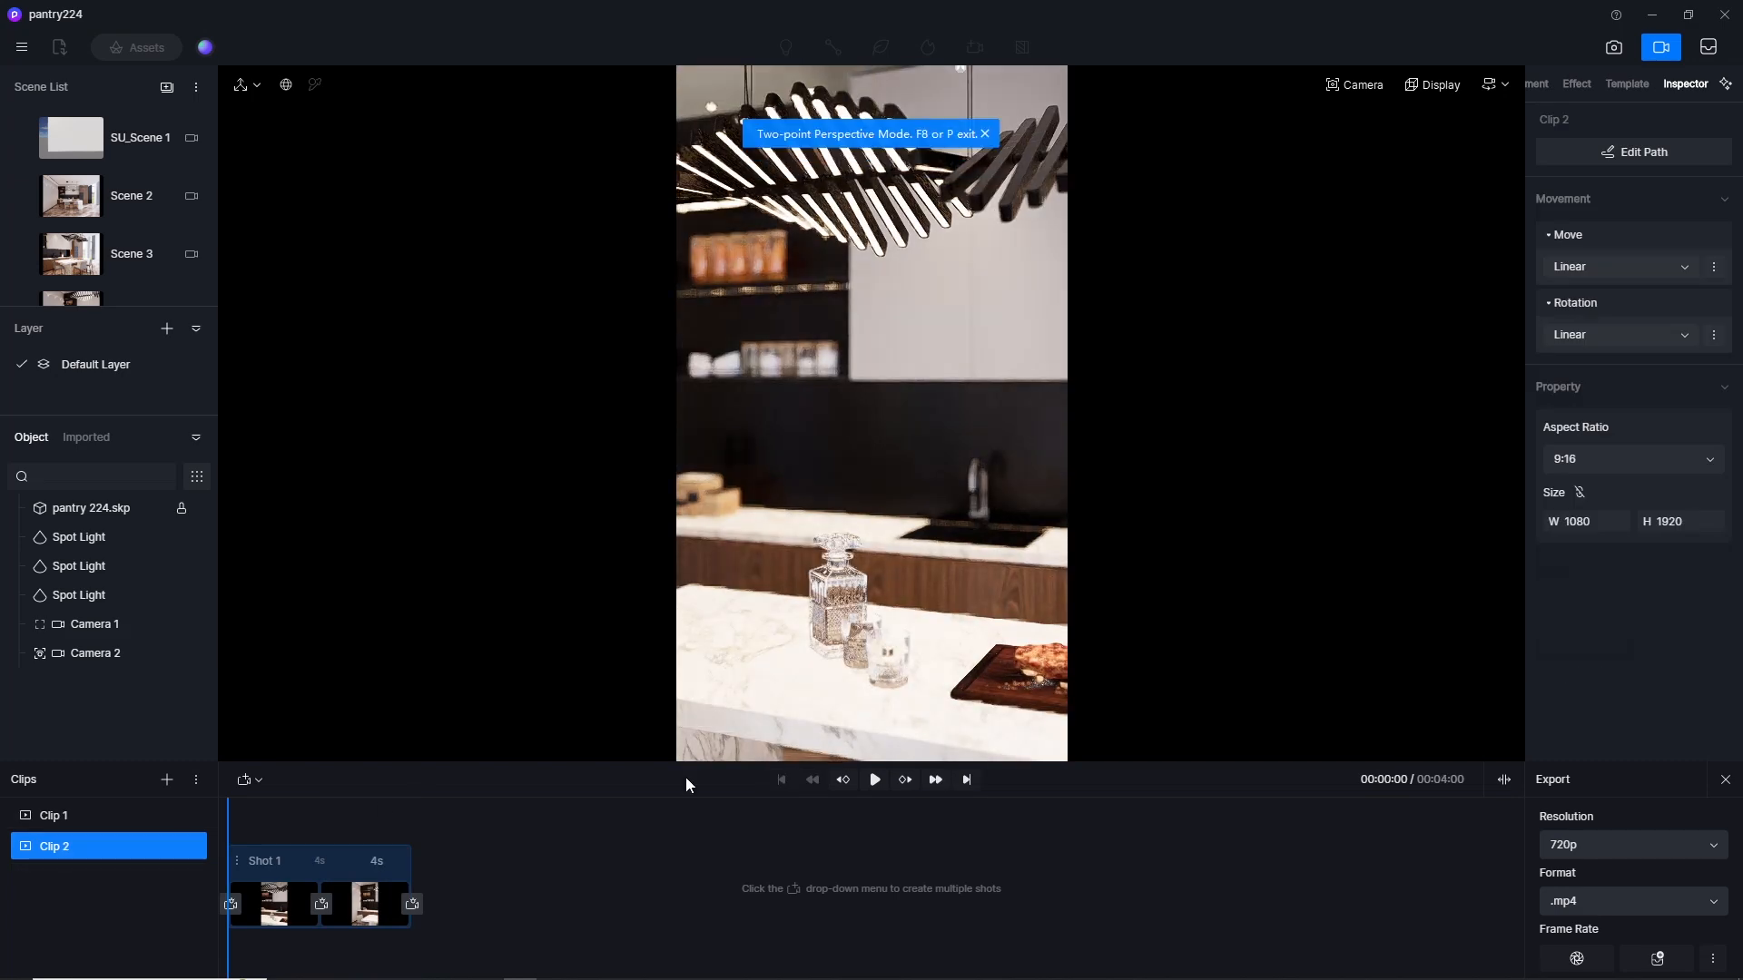
click(875, 780)
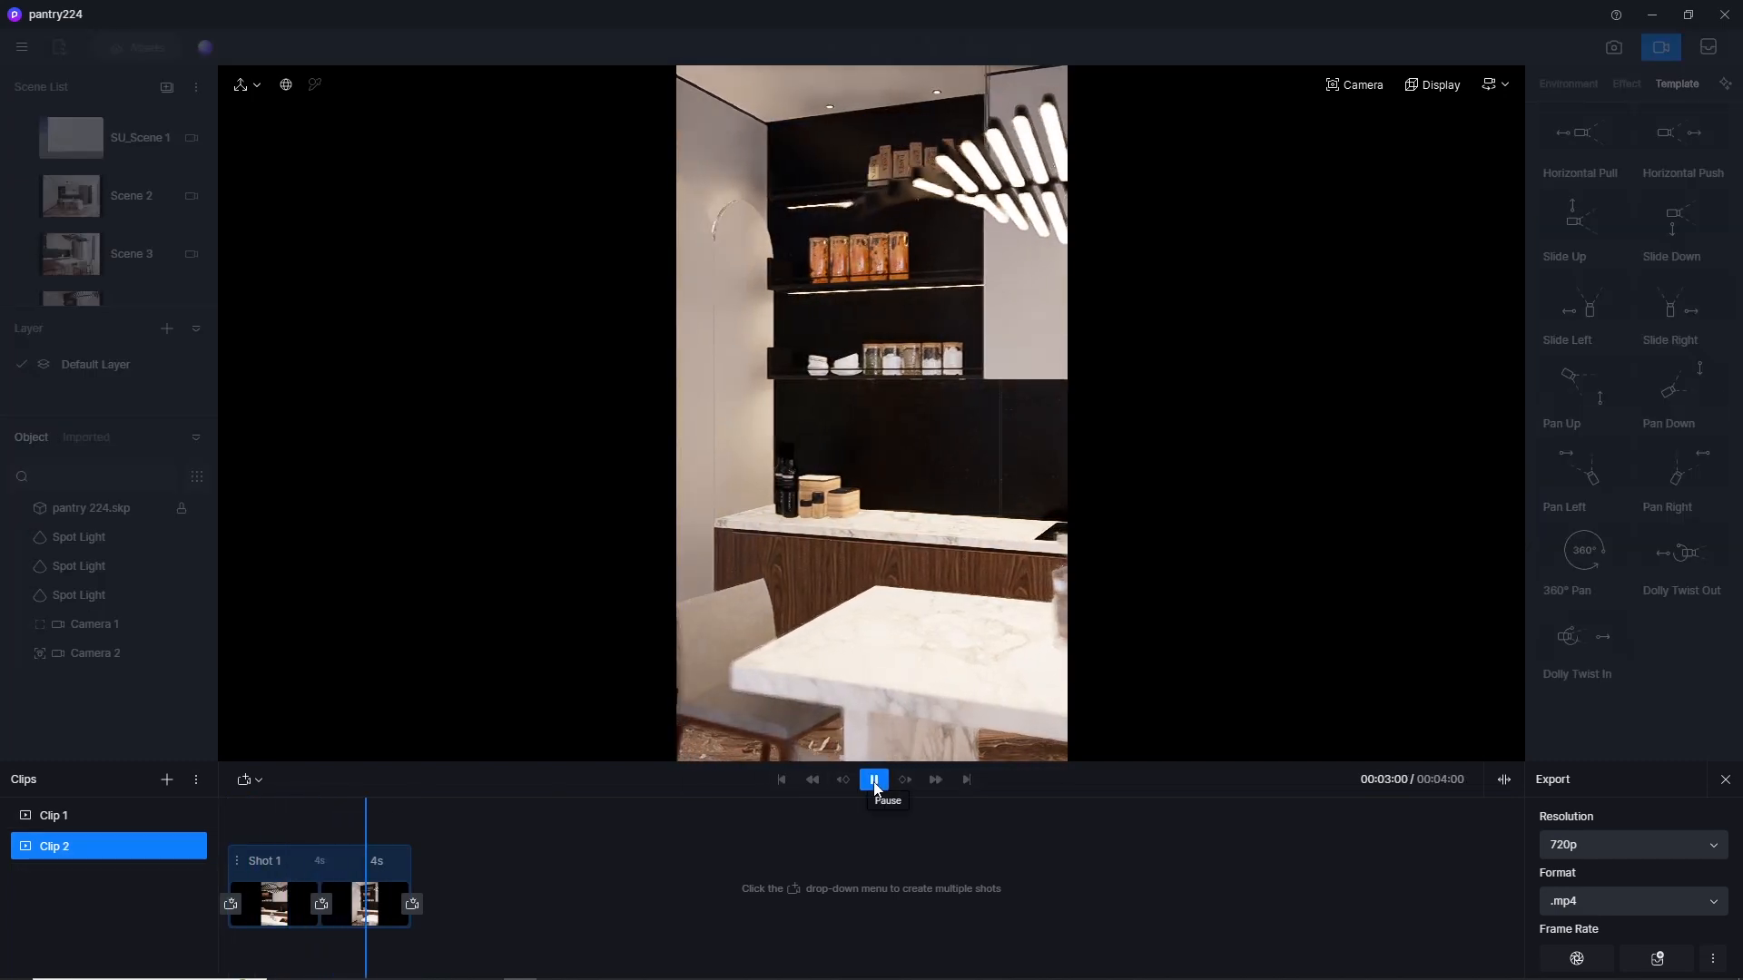
drag(402, 810, 174, 824)
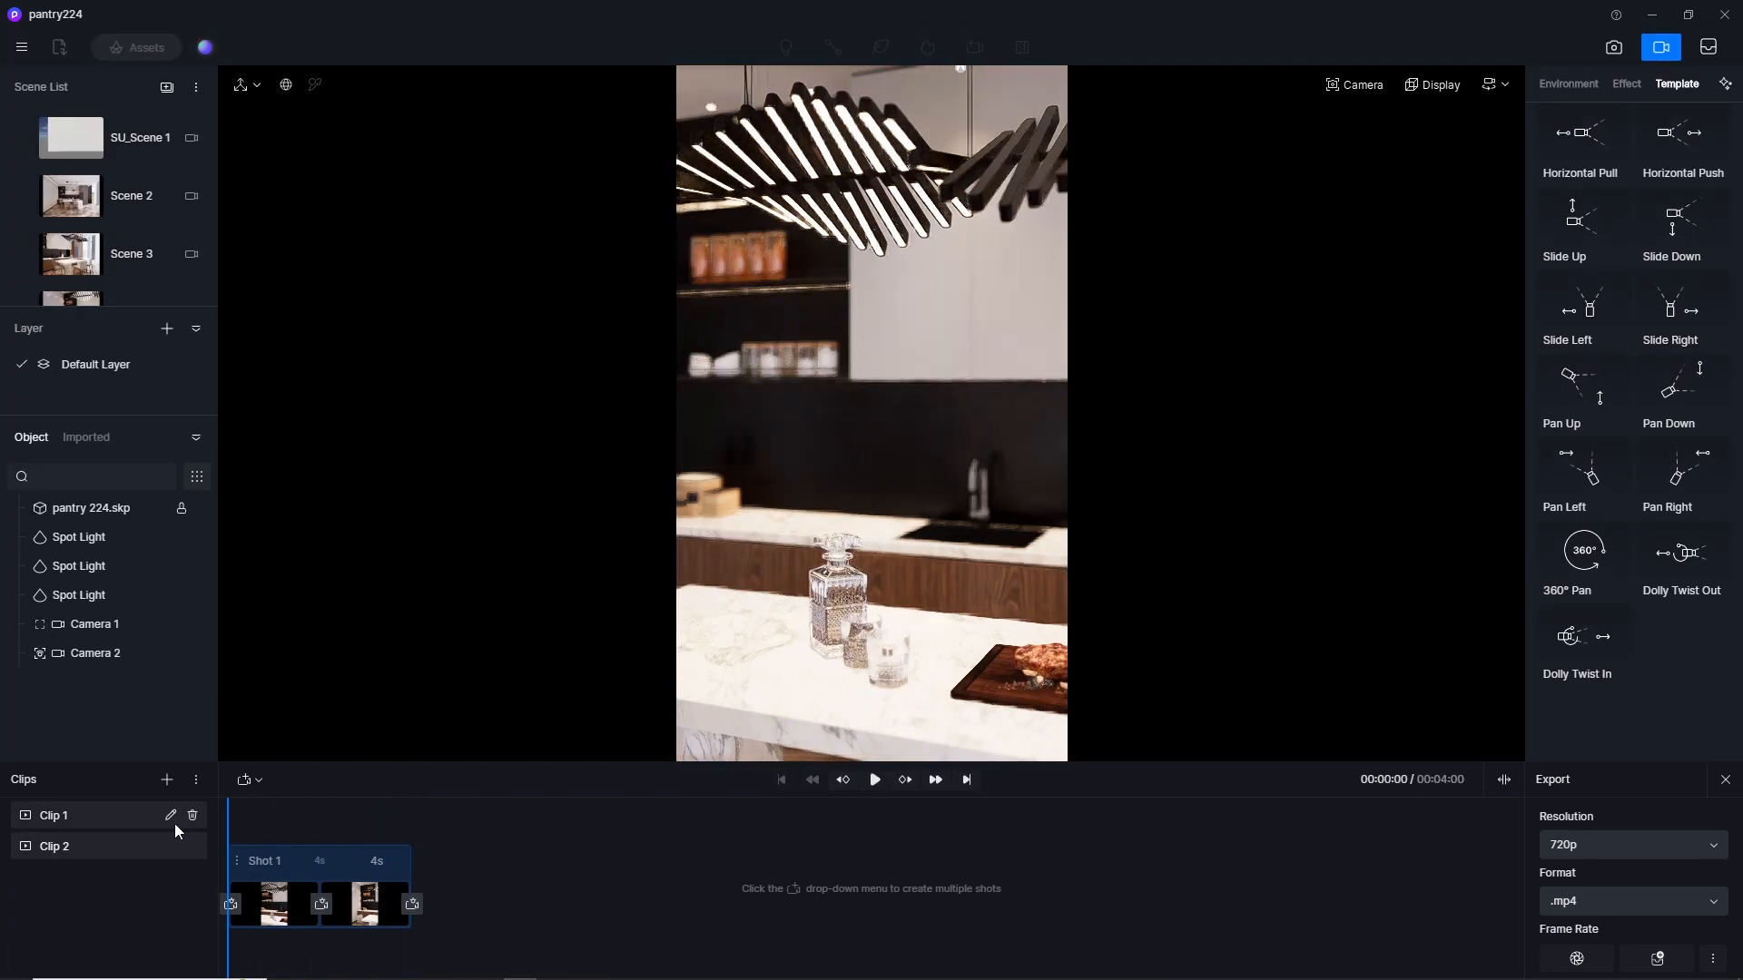
click(875, 781)
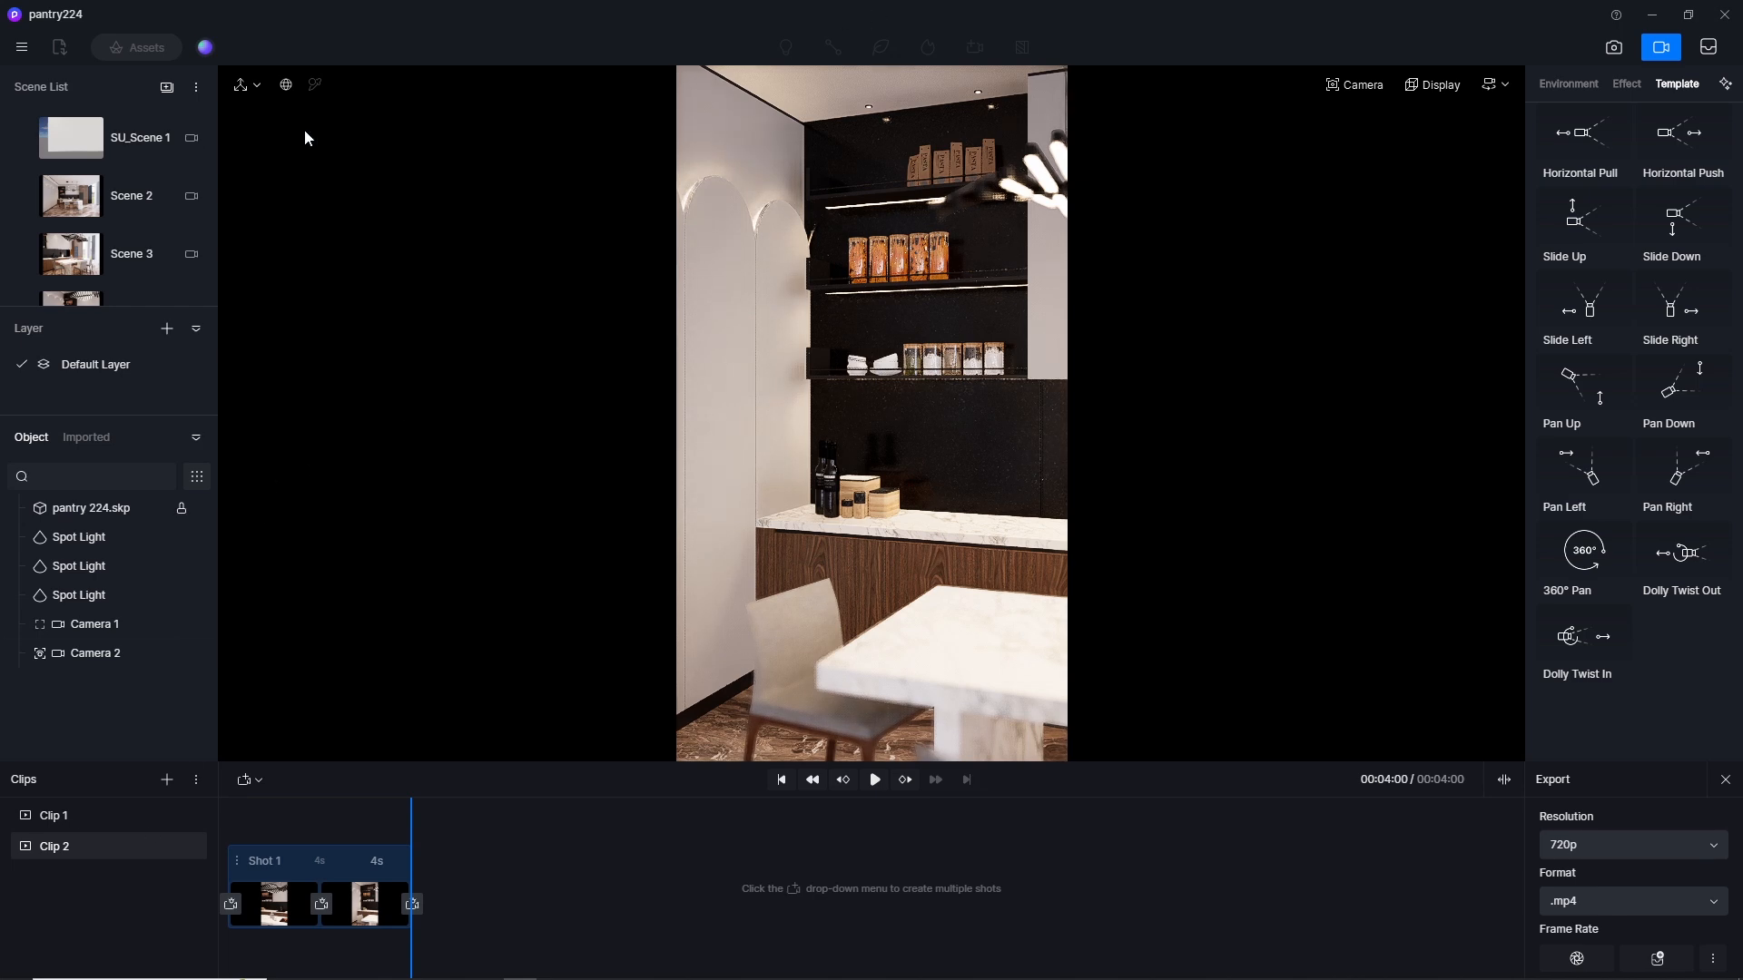
Step: Leave video mode, open Scene 2 and create a new camera from its current view
click(1662, 50)
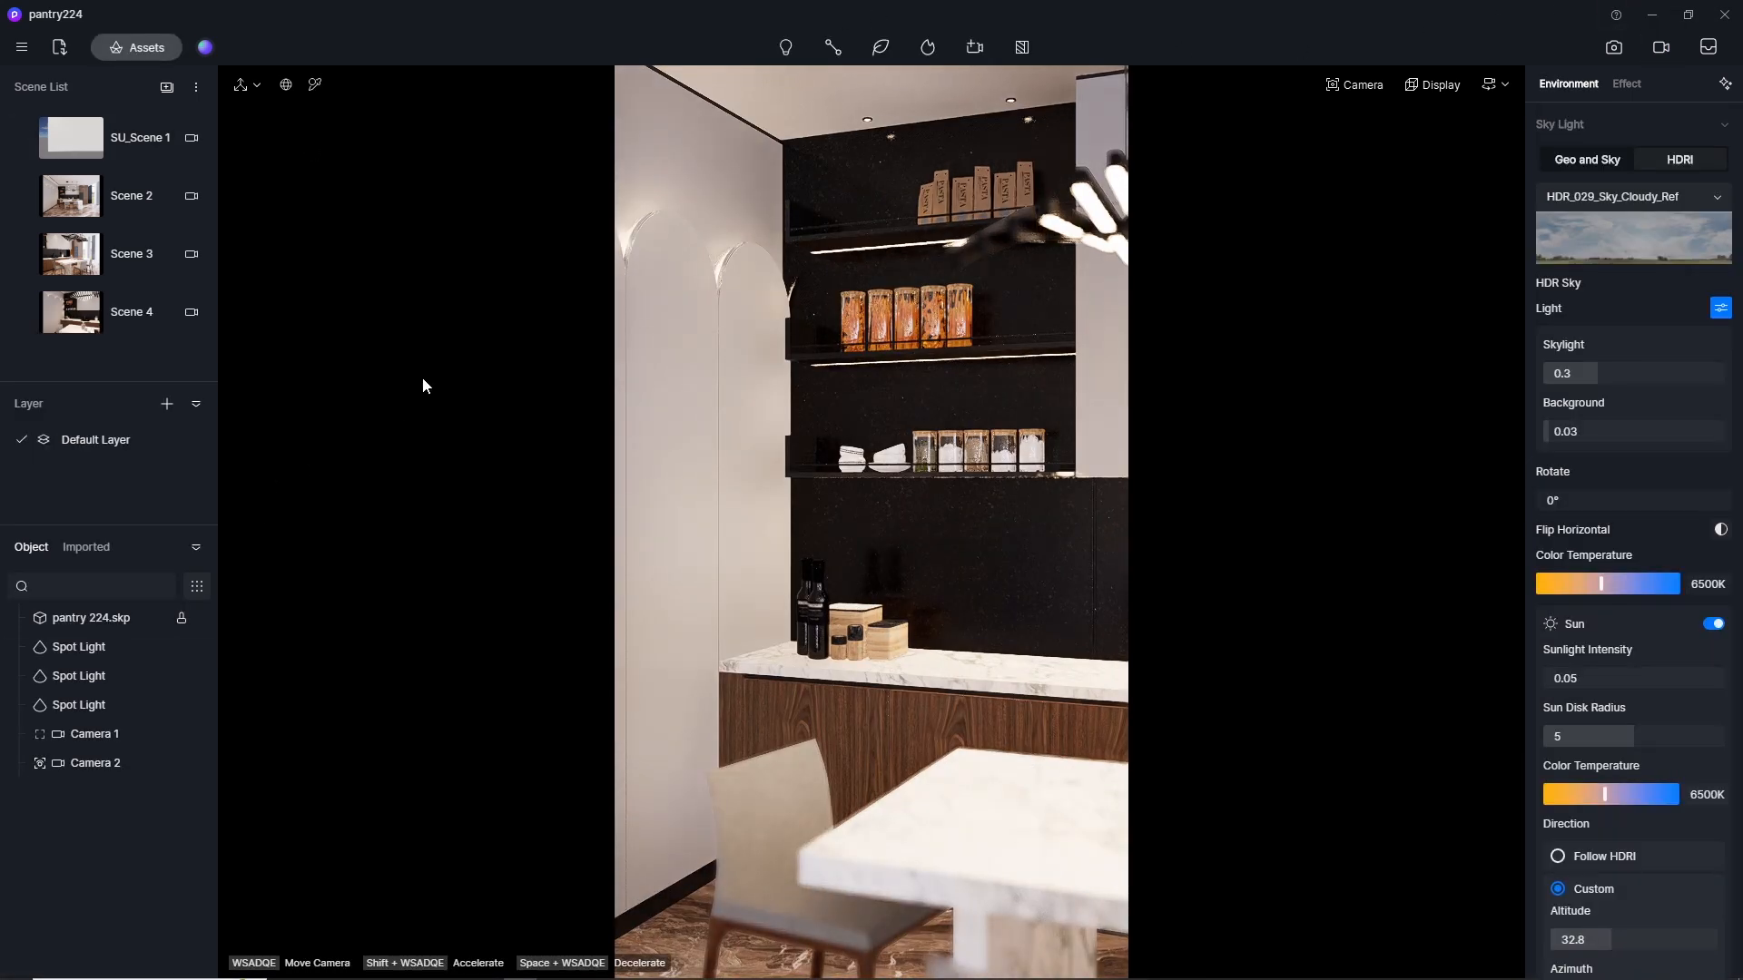
click(82, 199)
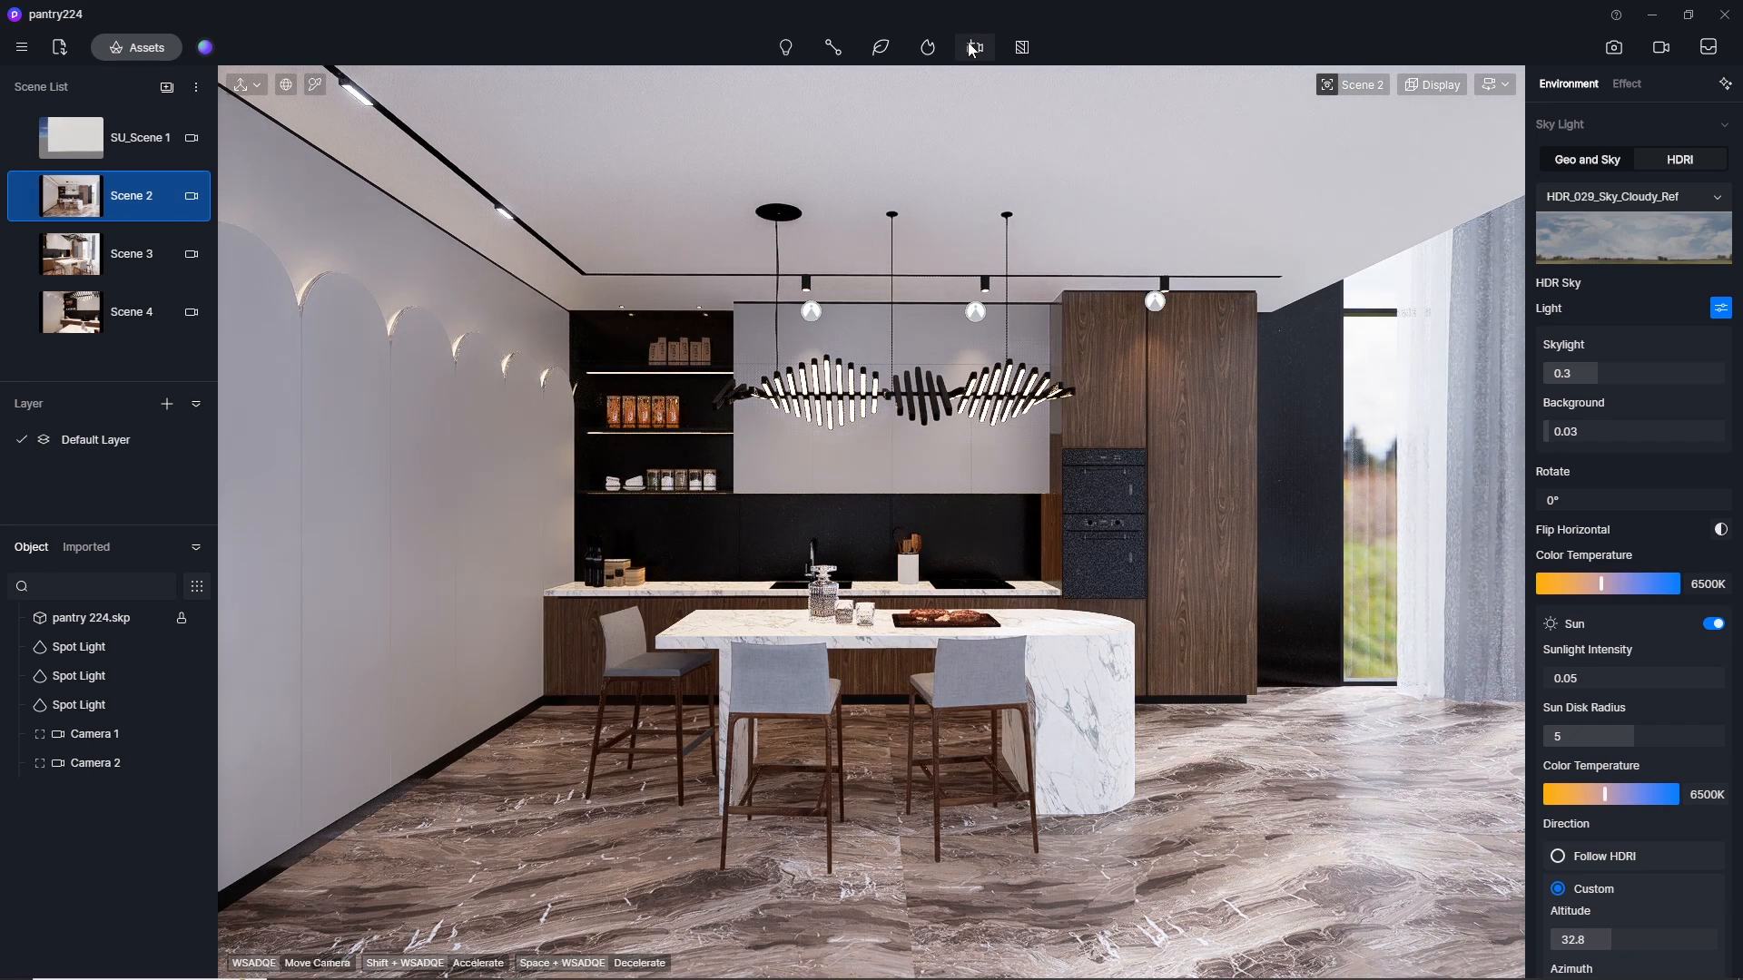
click(971, 49)
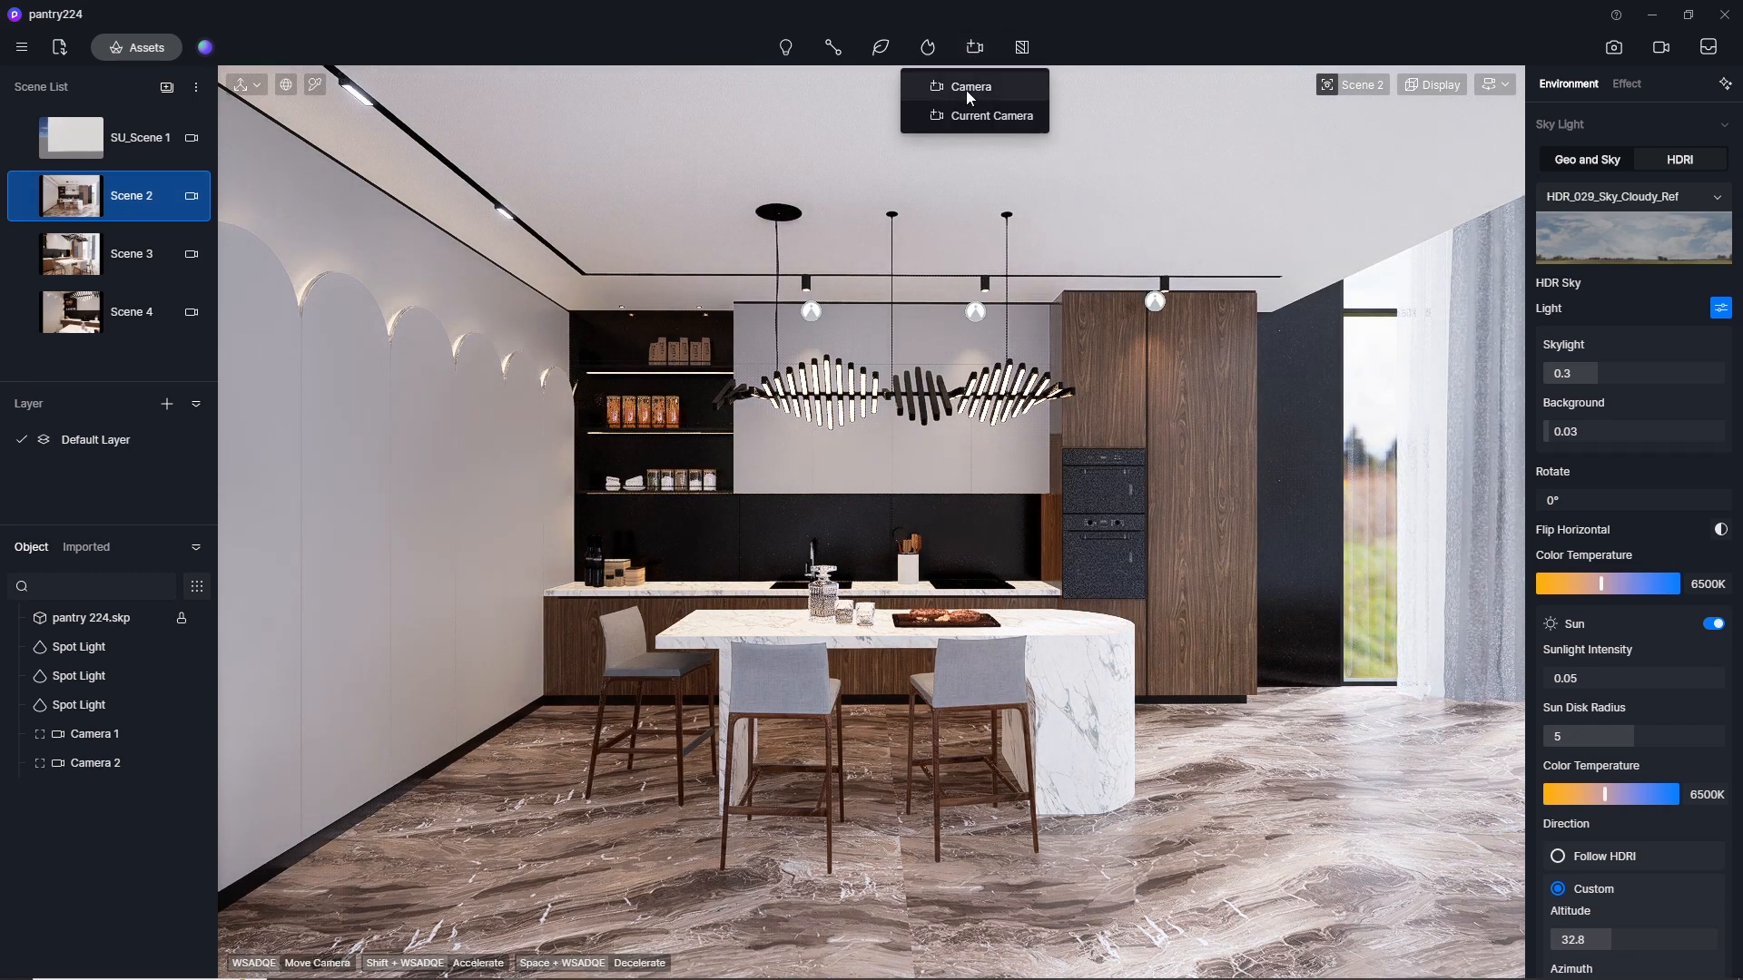
click(972, 118)
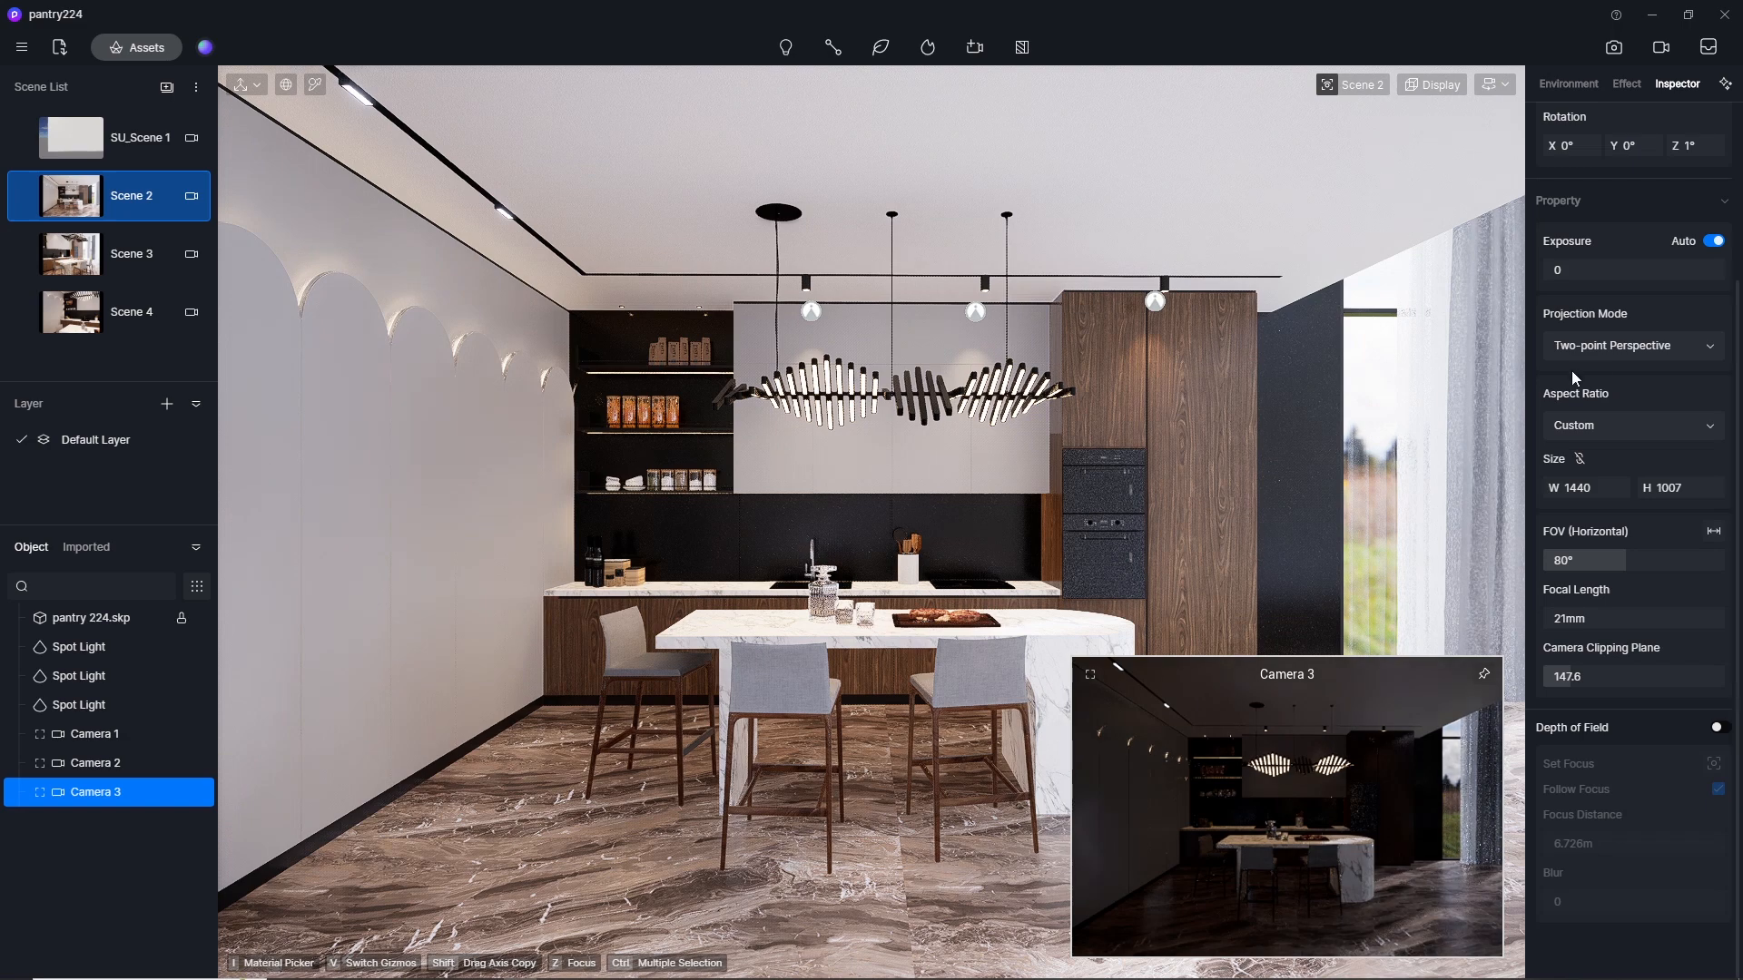
Step: Set the new camera's aspect ratio to 9:16 and switch the viewport to look through it
click(1630, 421)
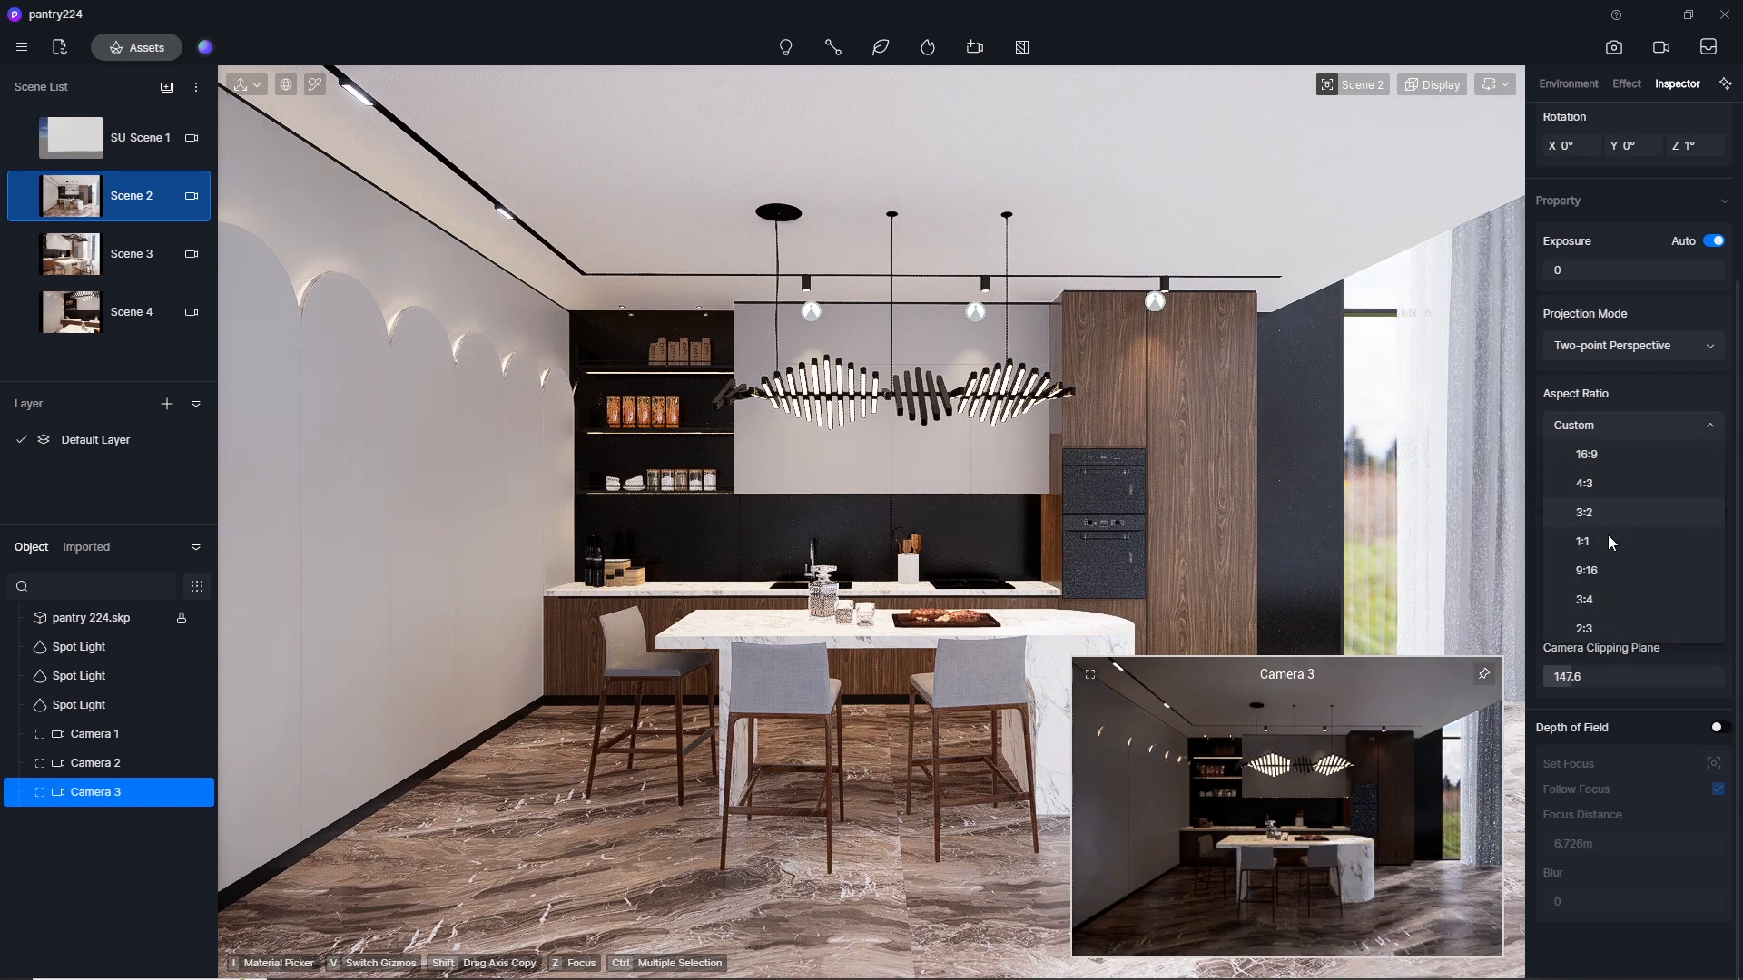
click(1609, 562)
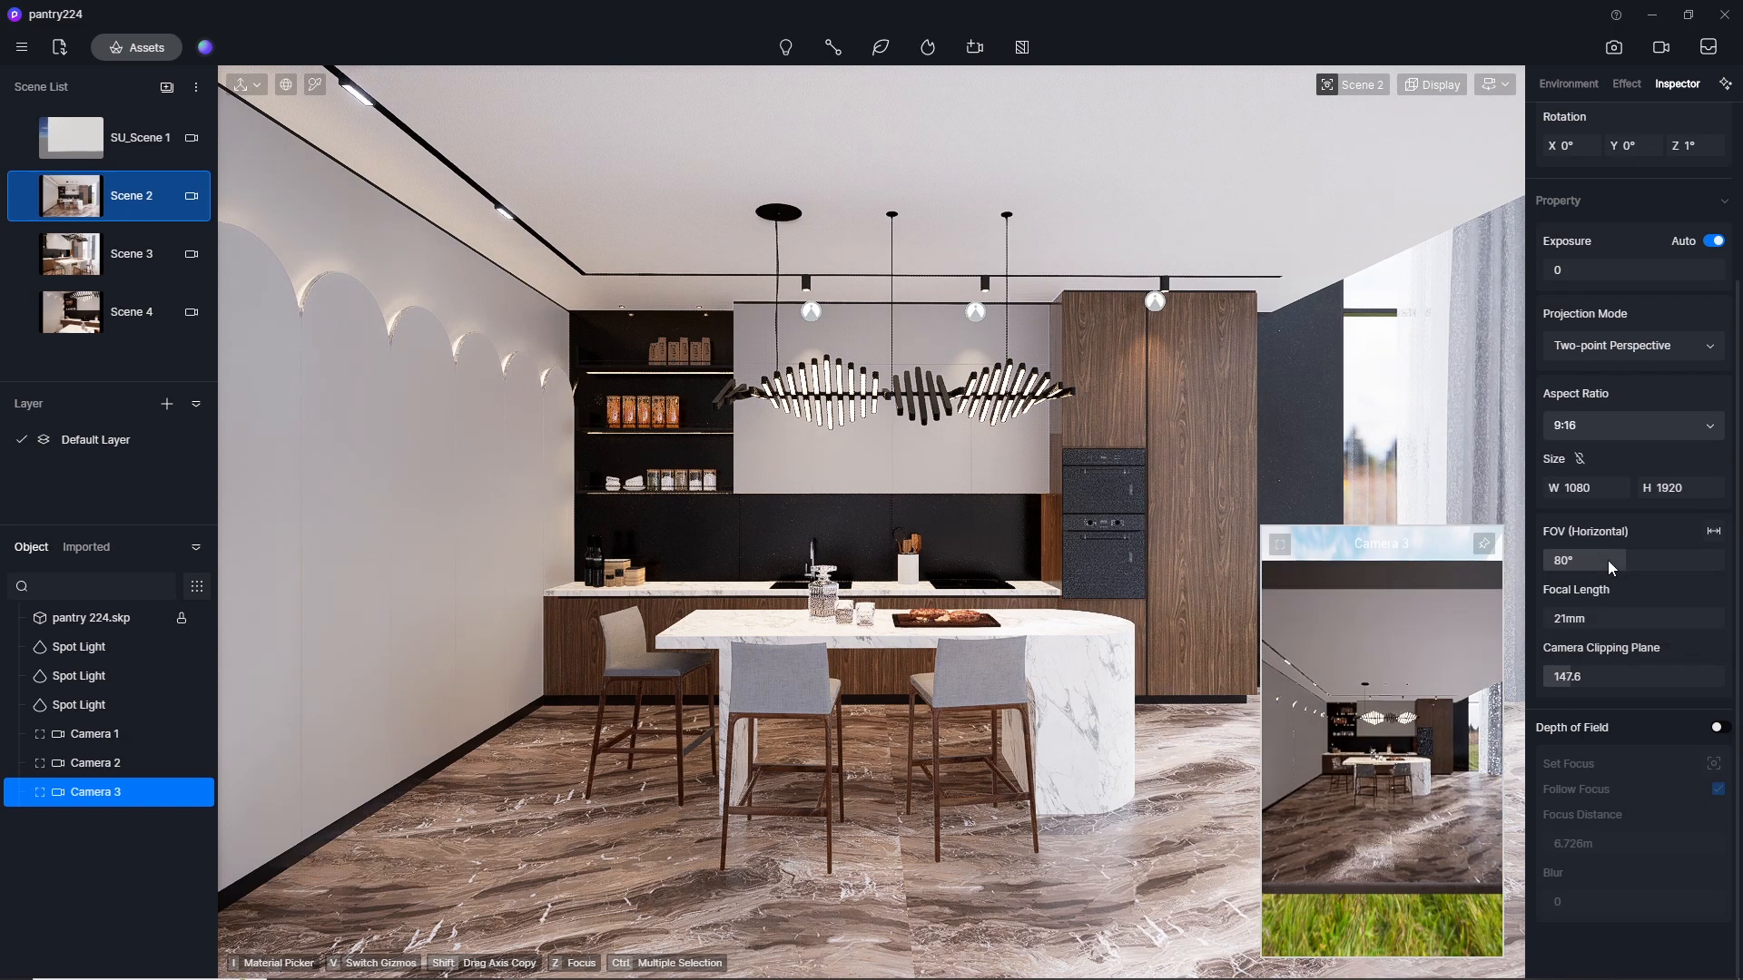
click(1280, 545)
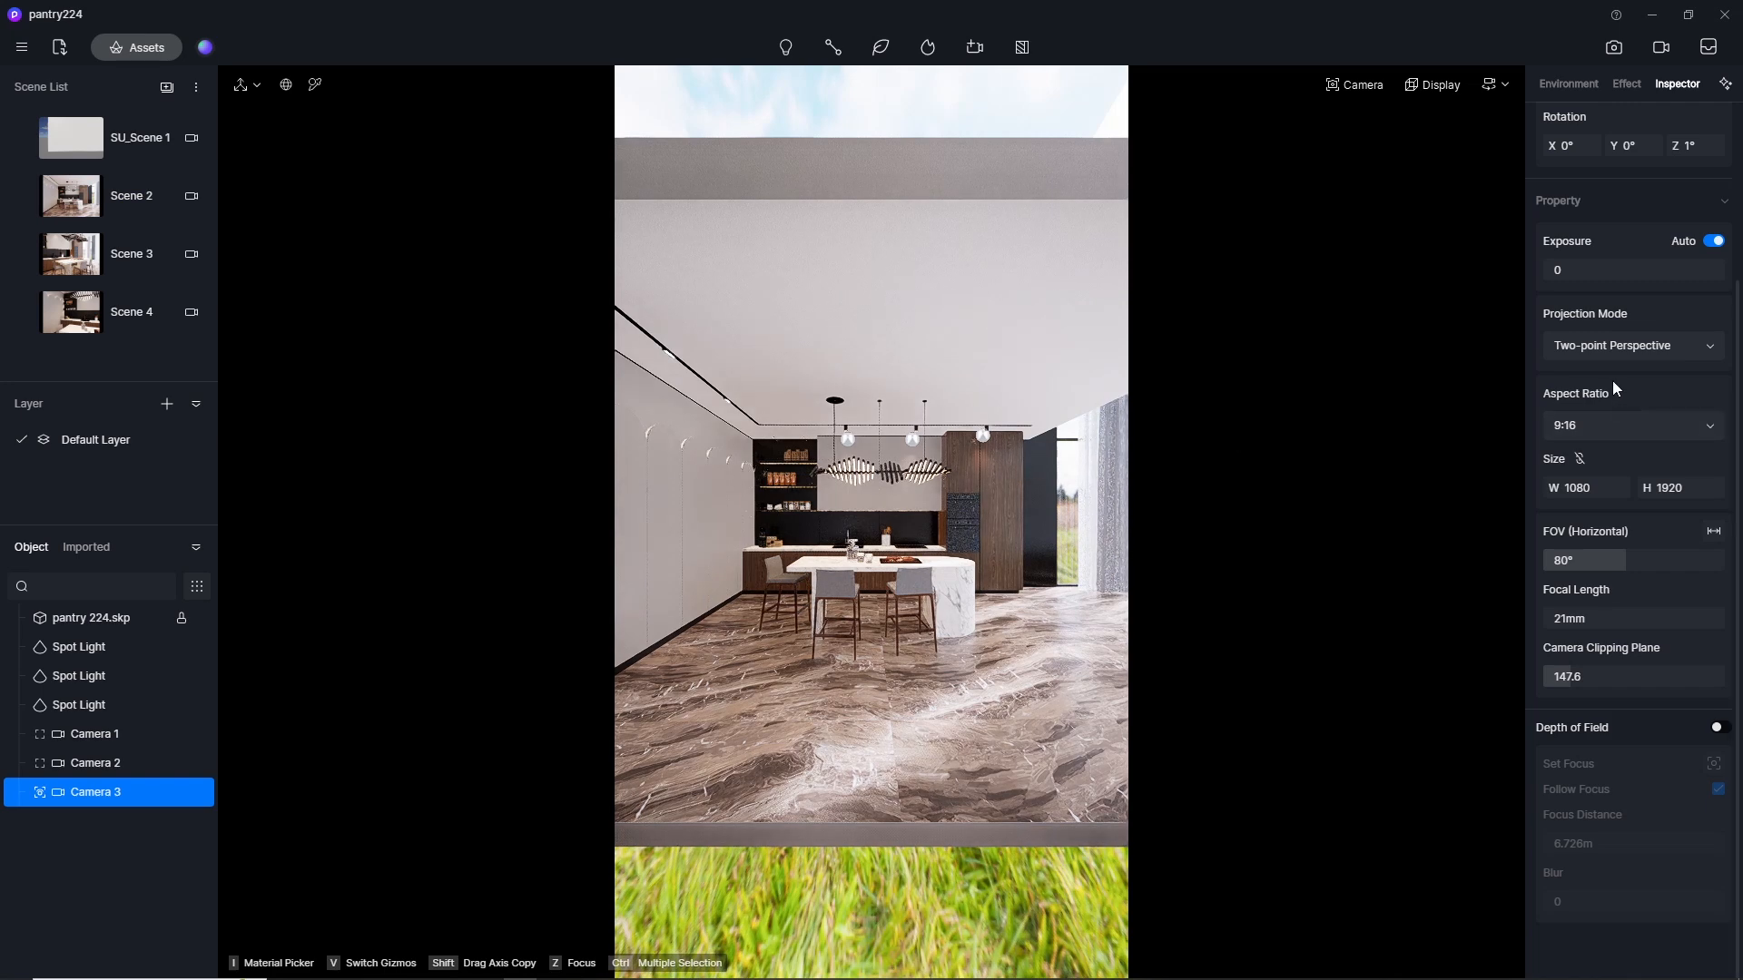
Step: Try a 25° horizontal field of view on Camera 3 and settle on 35°
click(1608, 560)
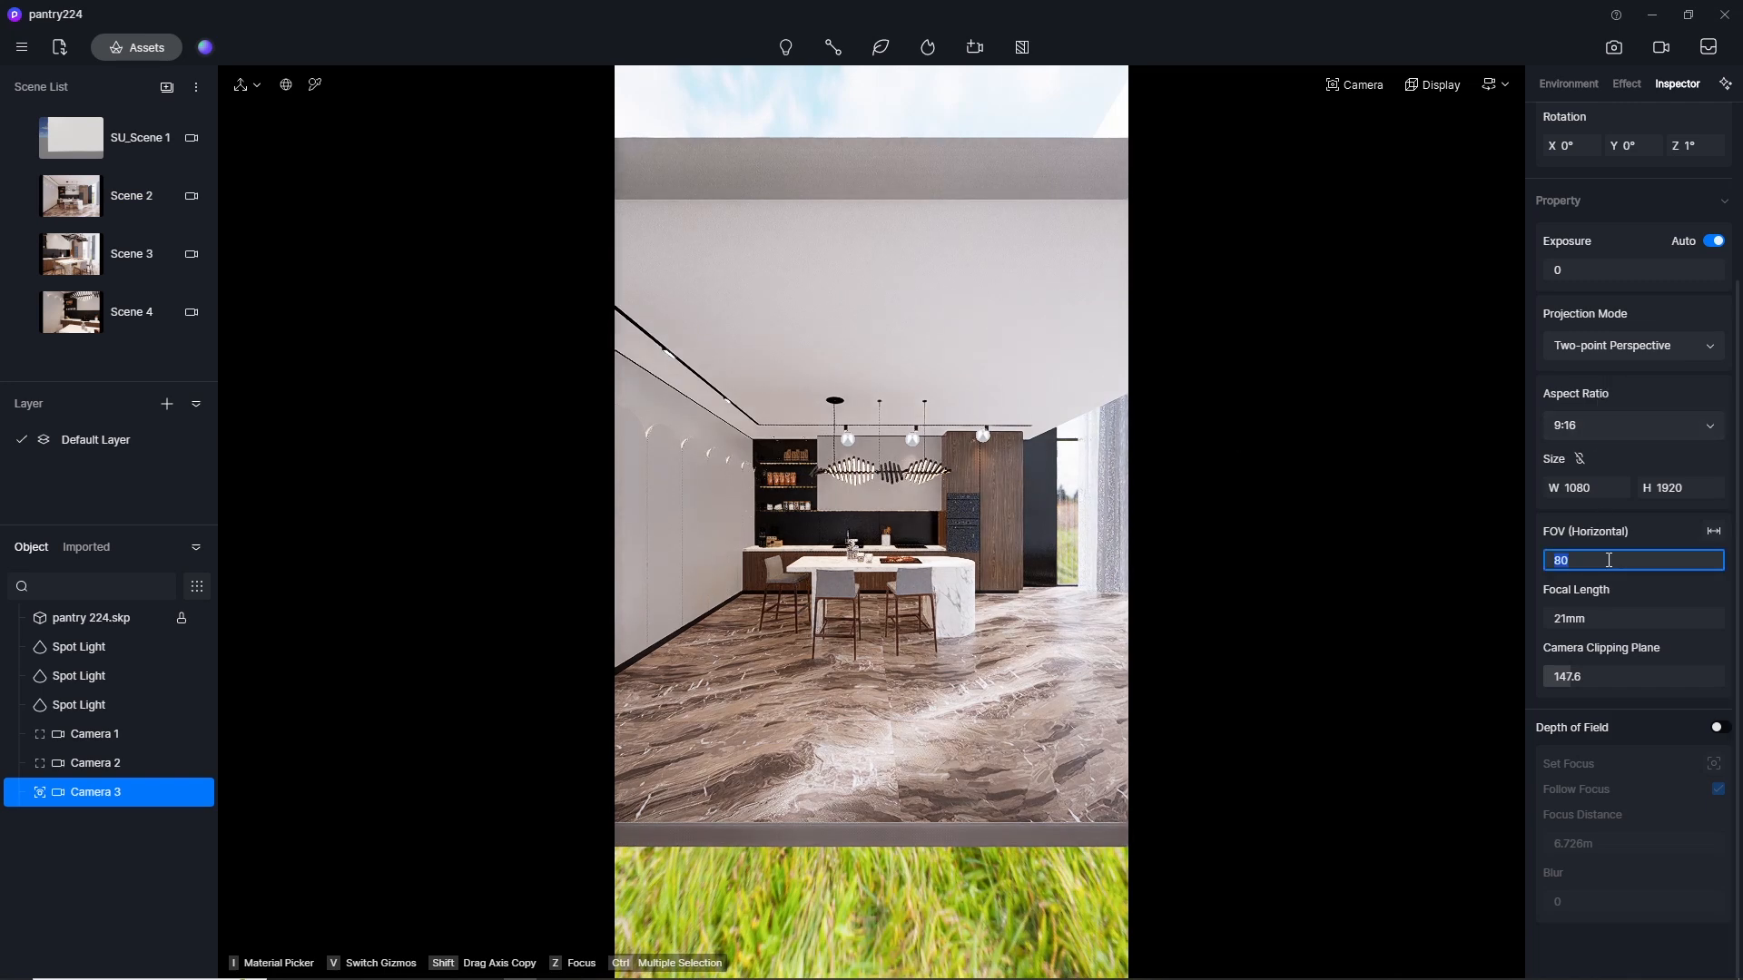
key(Return)
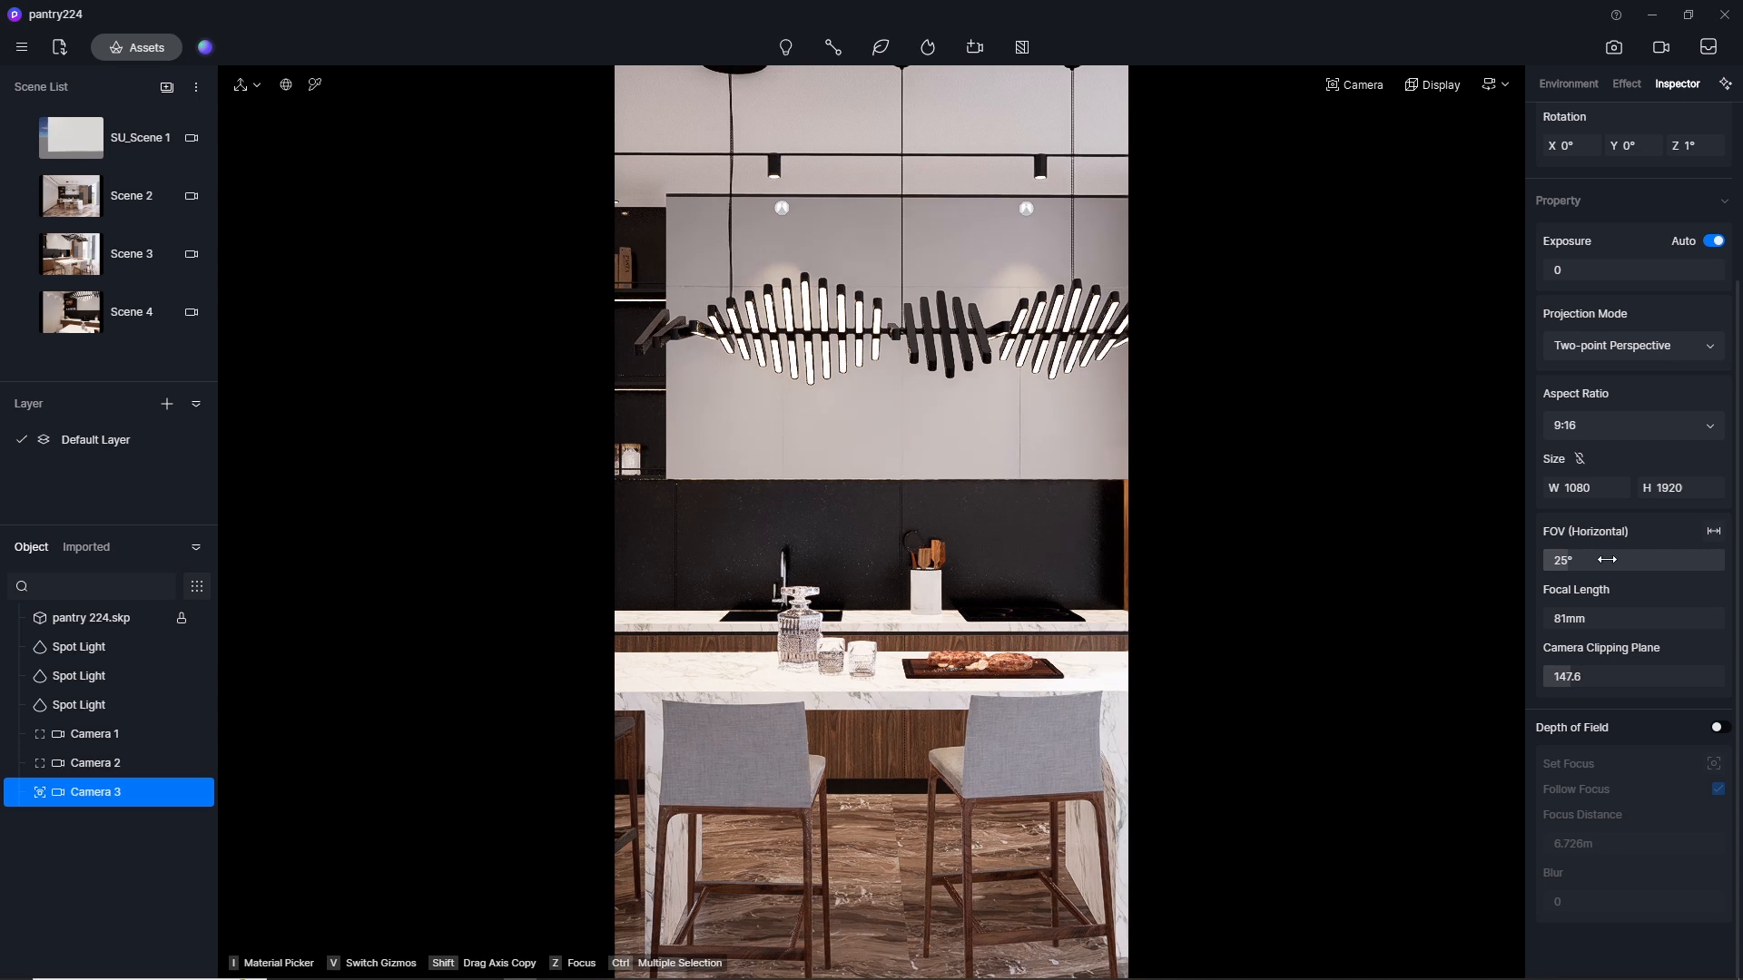
click(1608, 560)
text(3)
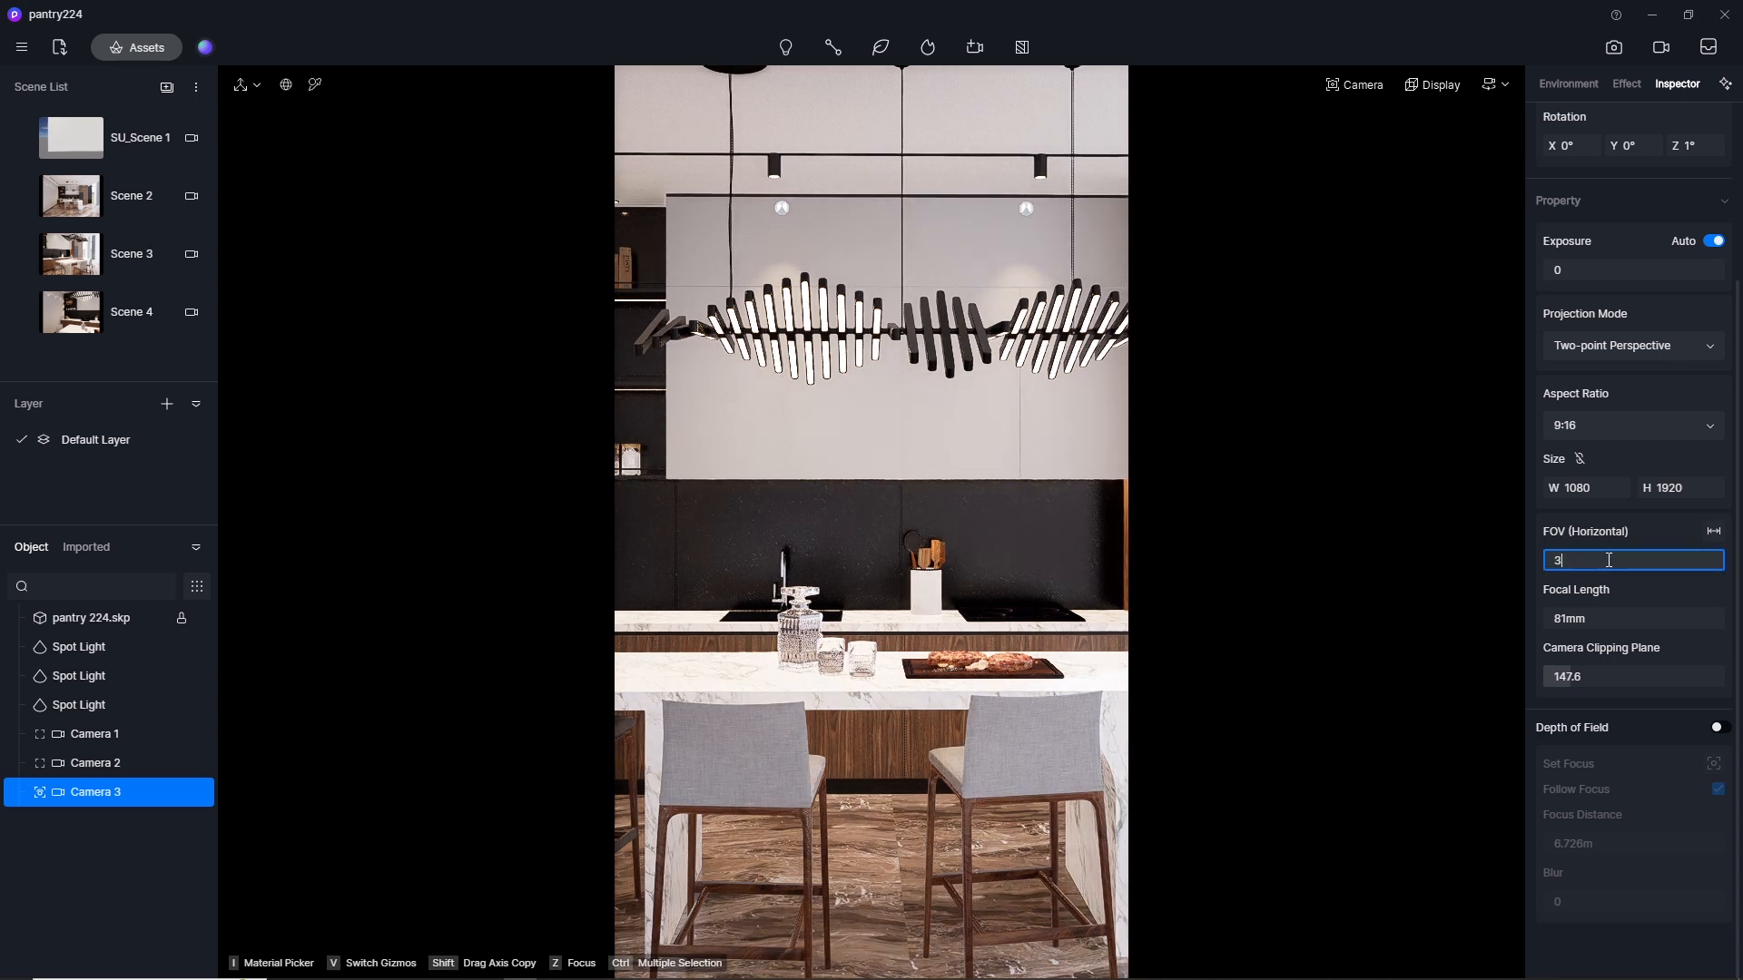
text(5)
key(Return)
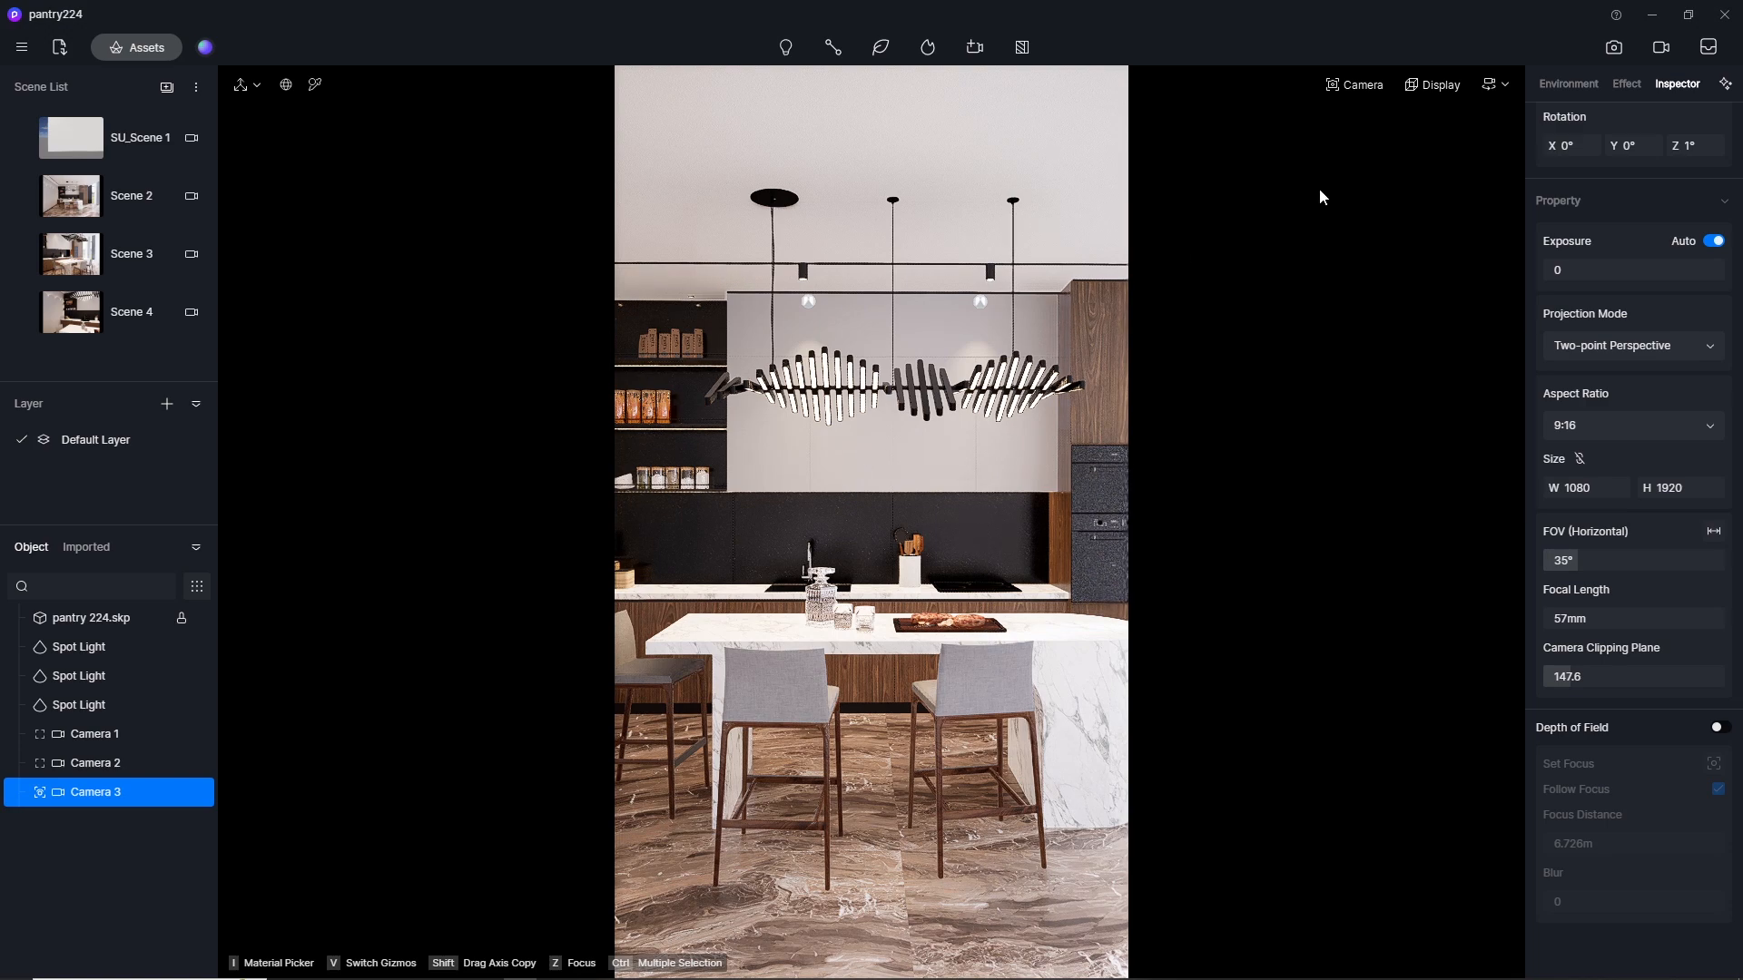
Step: Return to video mode, add a third clip and start its first shot from the selected Camera 3
click(1662, 49)
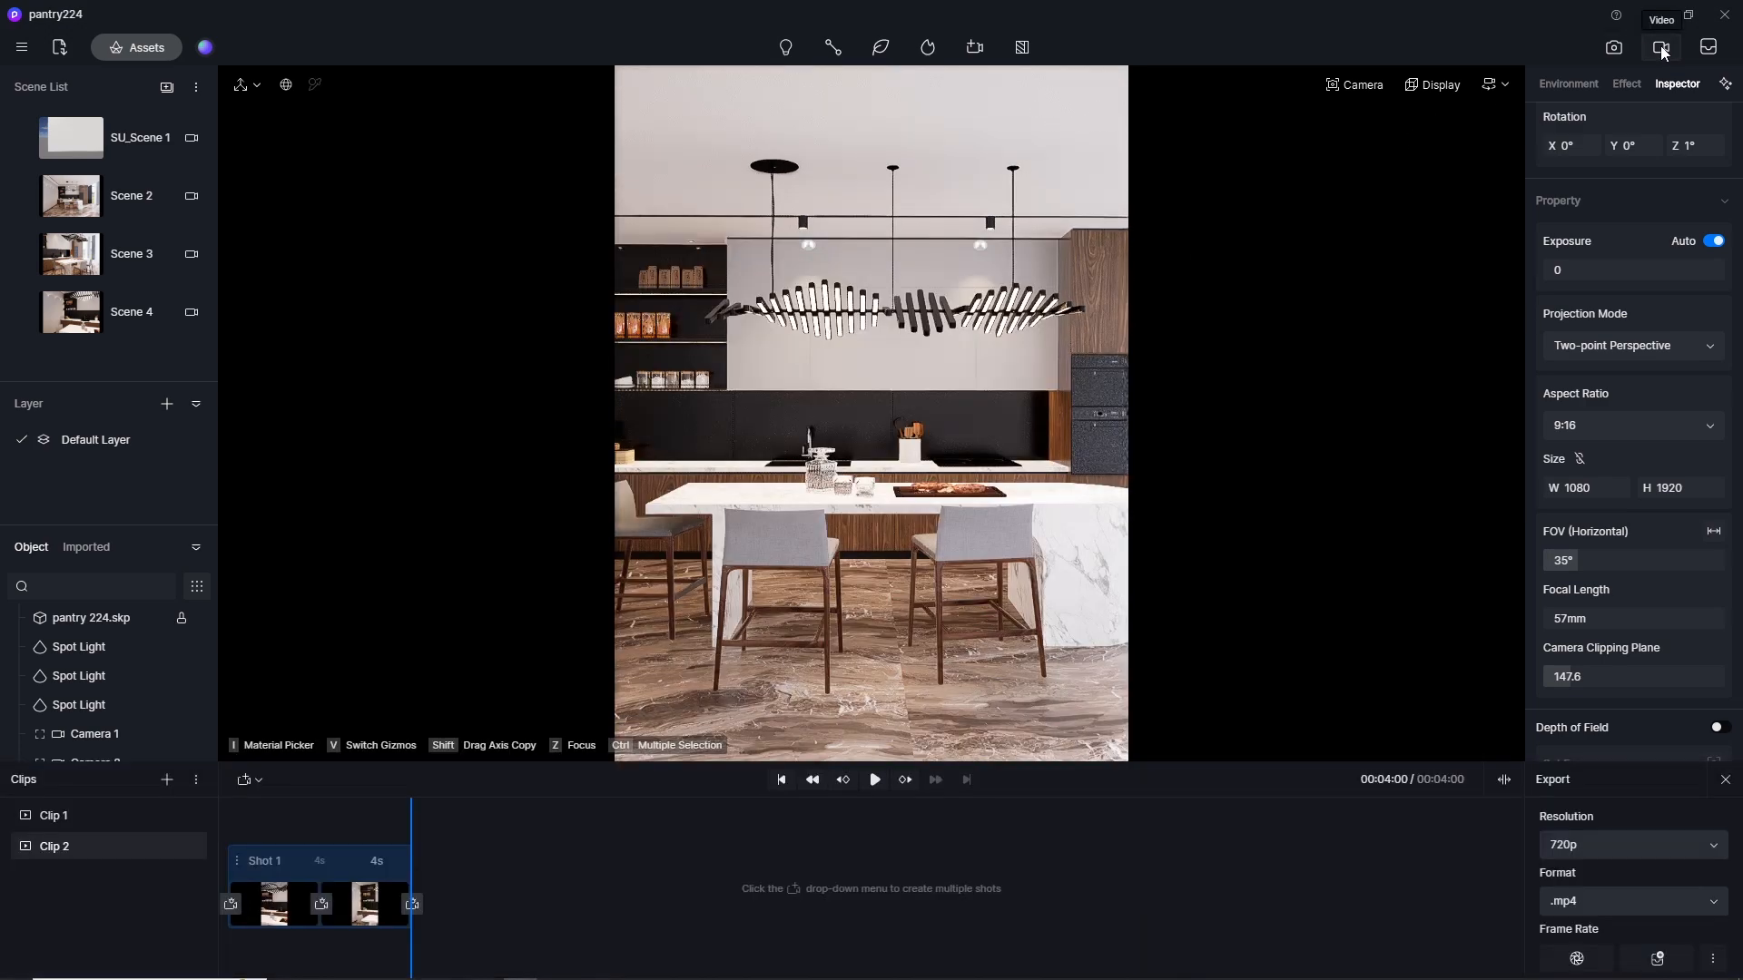
click(166, 781)
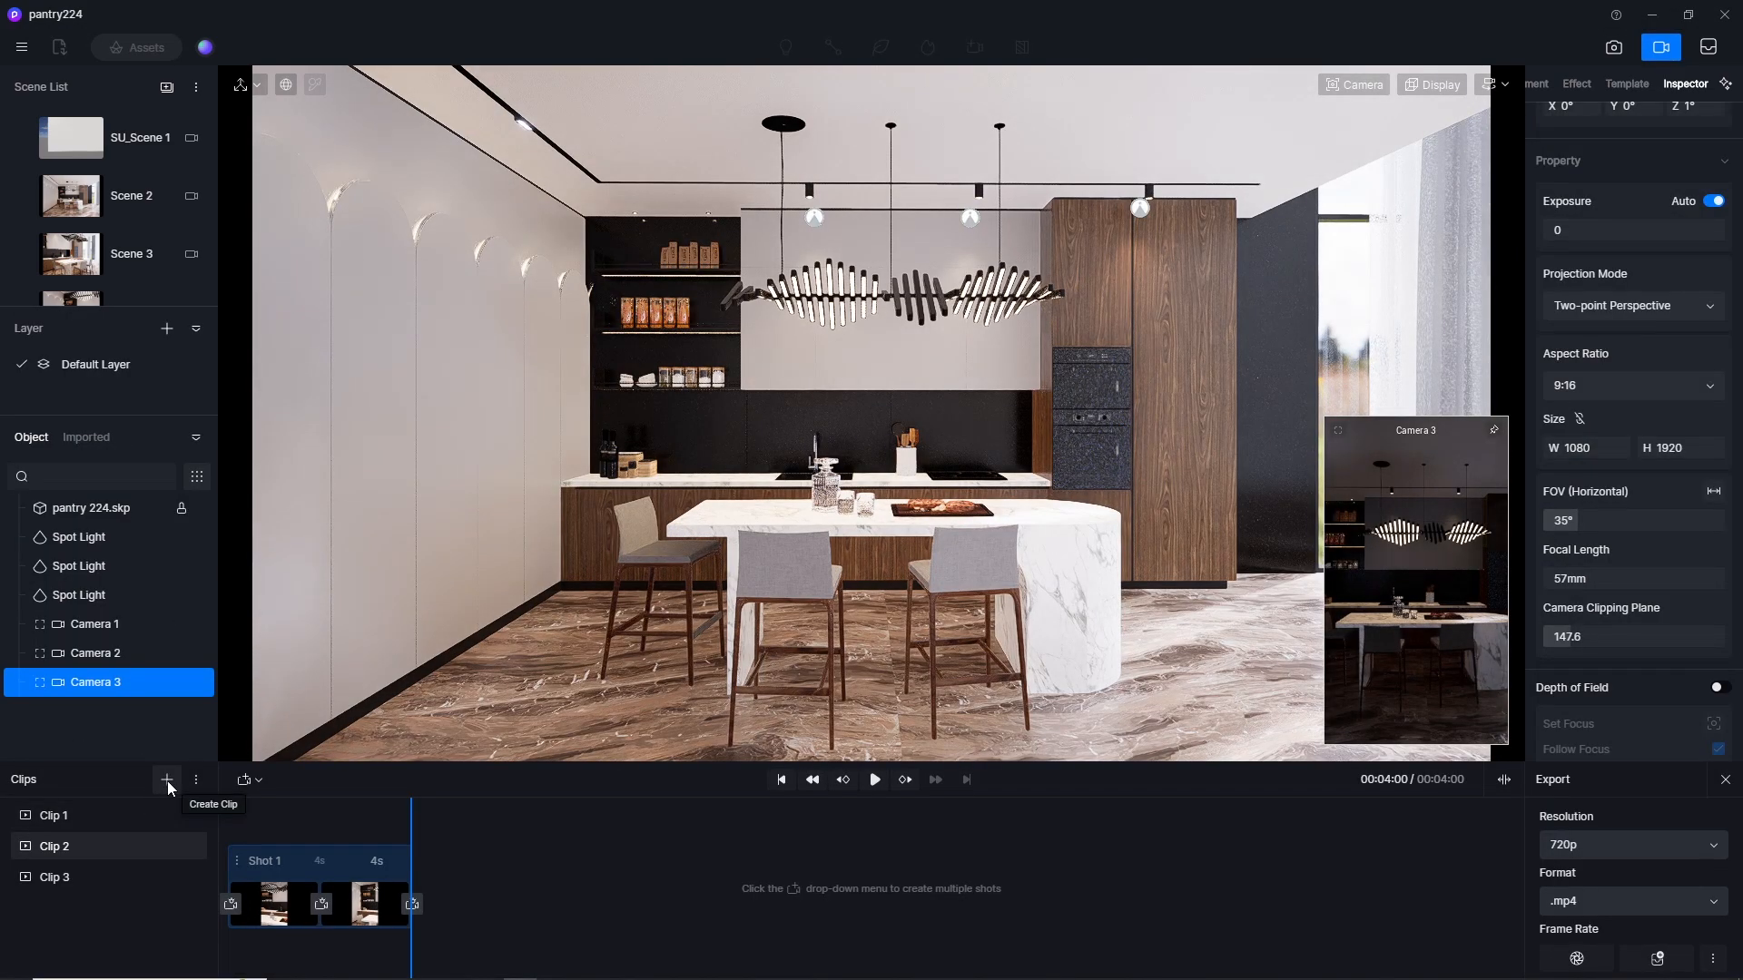
click(117, 868)
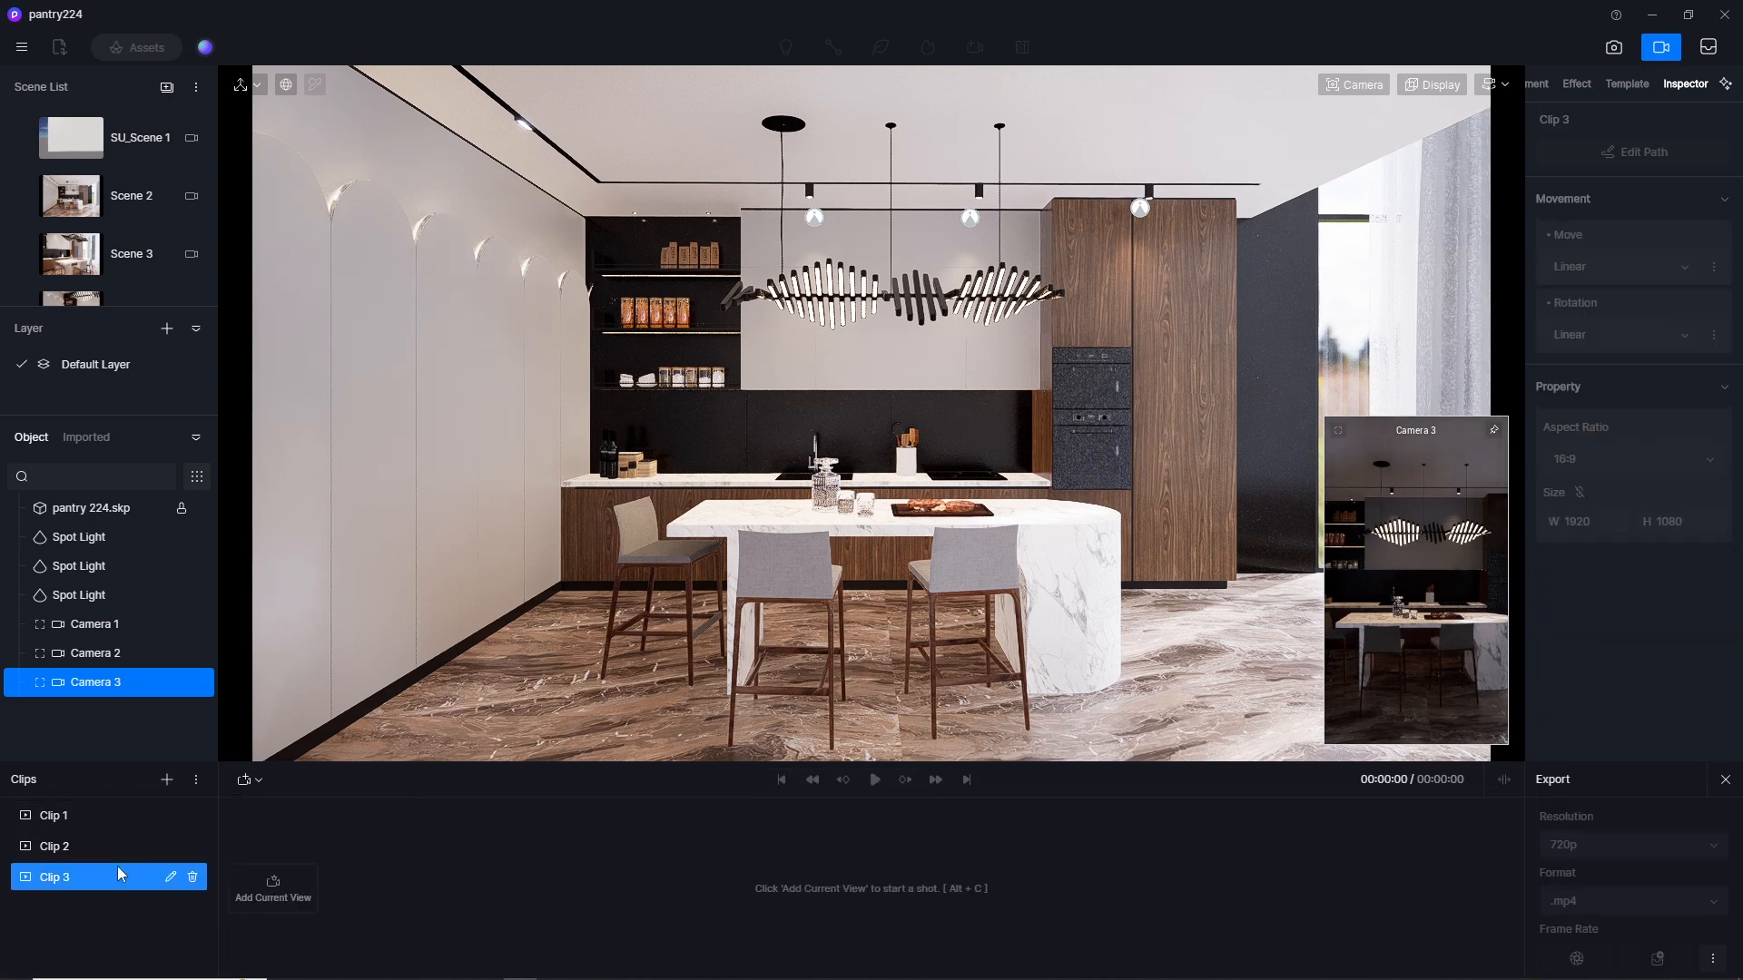
click(98, 685)
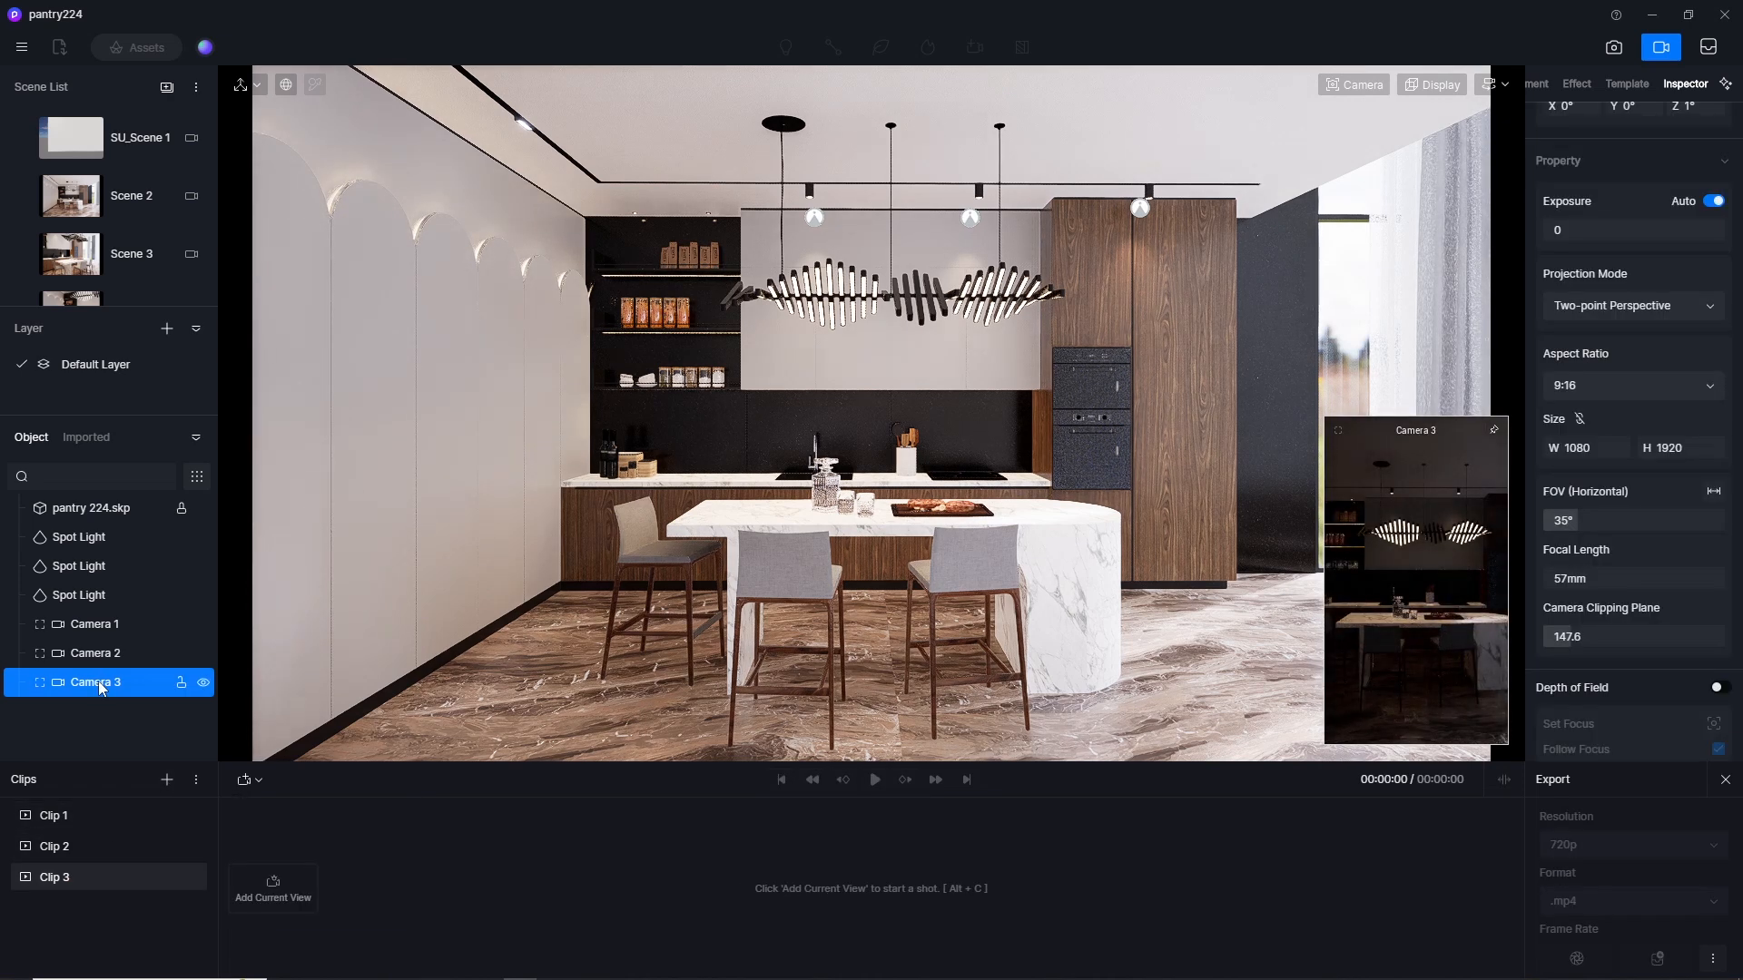
click(250, 780)
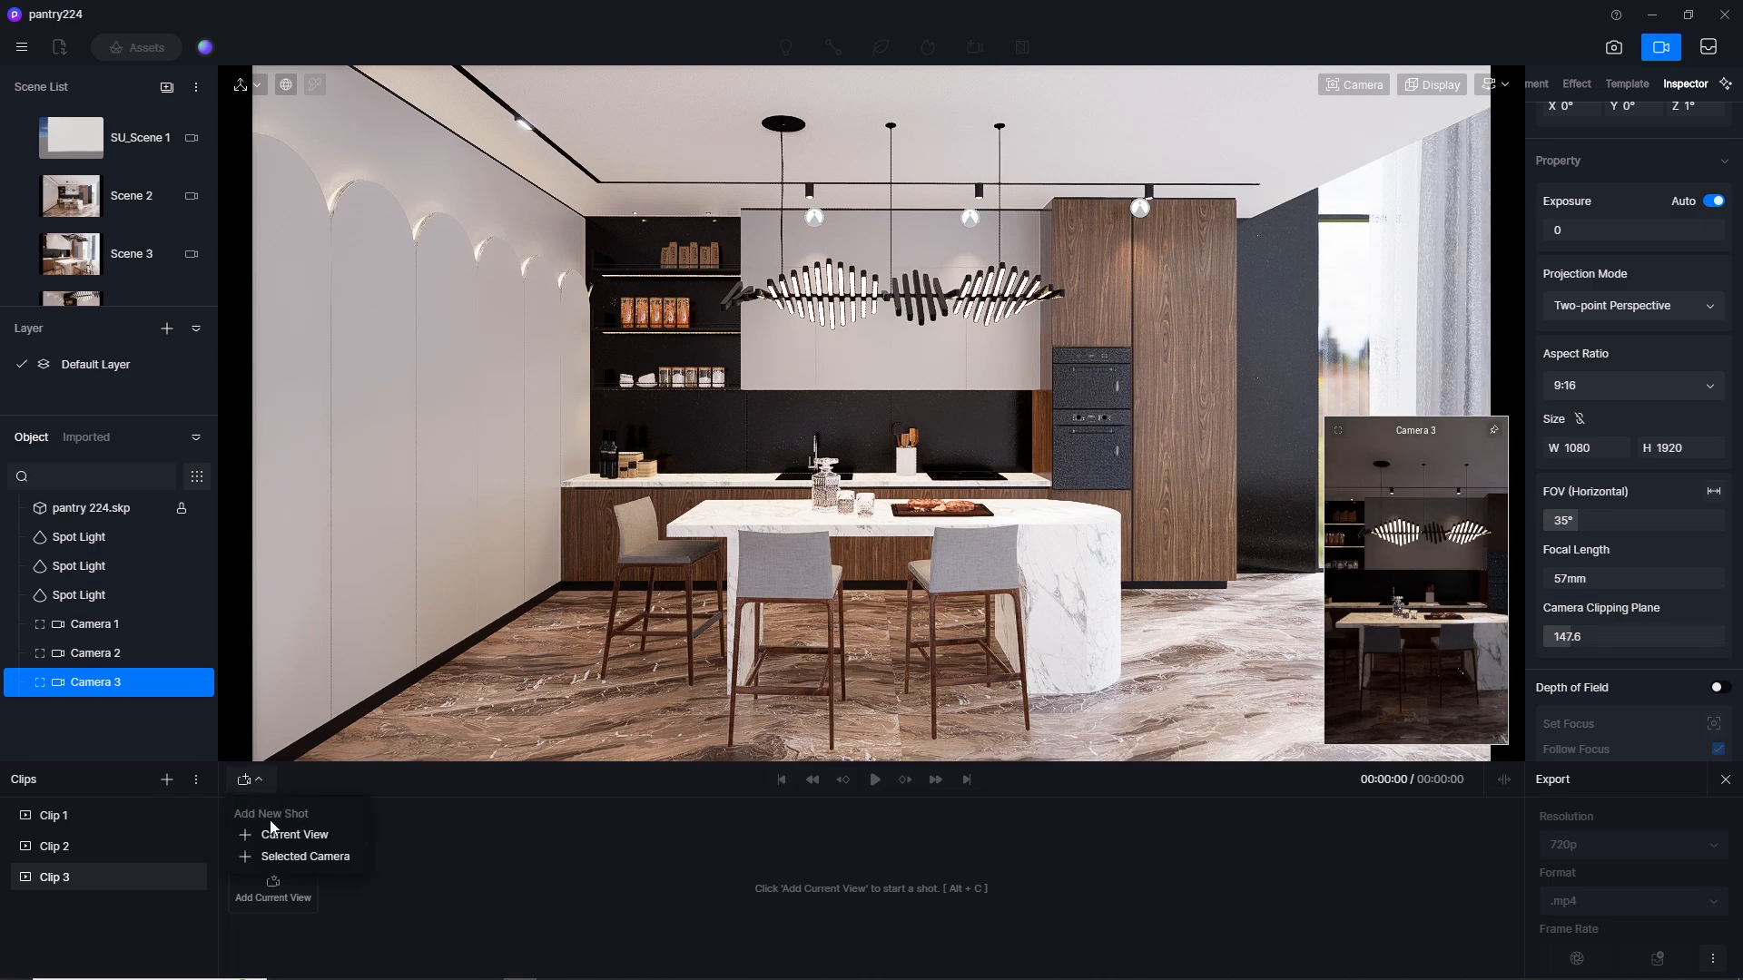
click(294, 859)
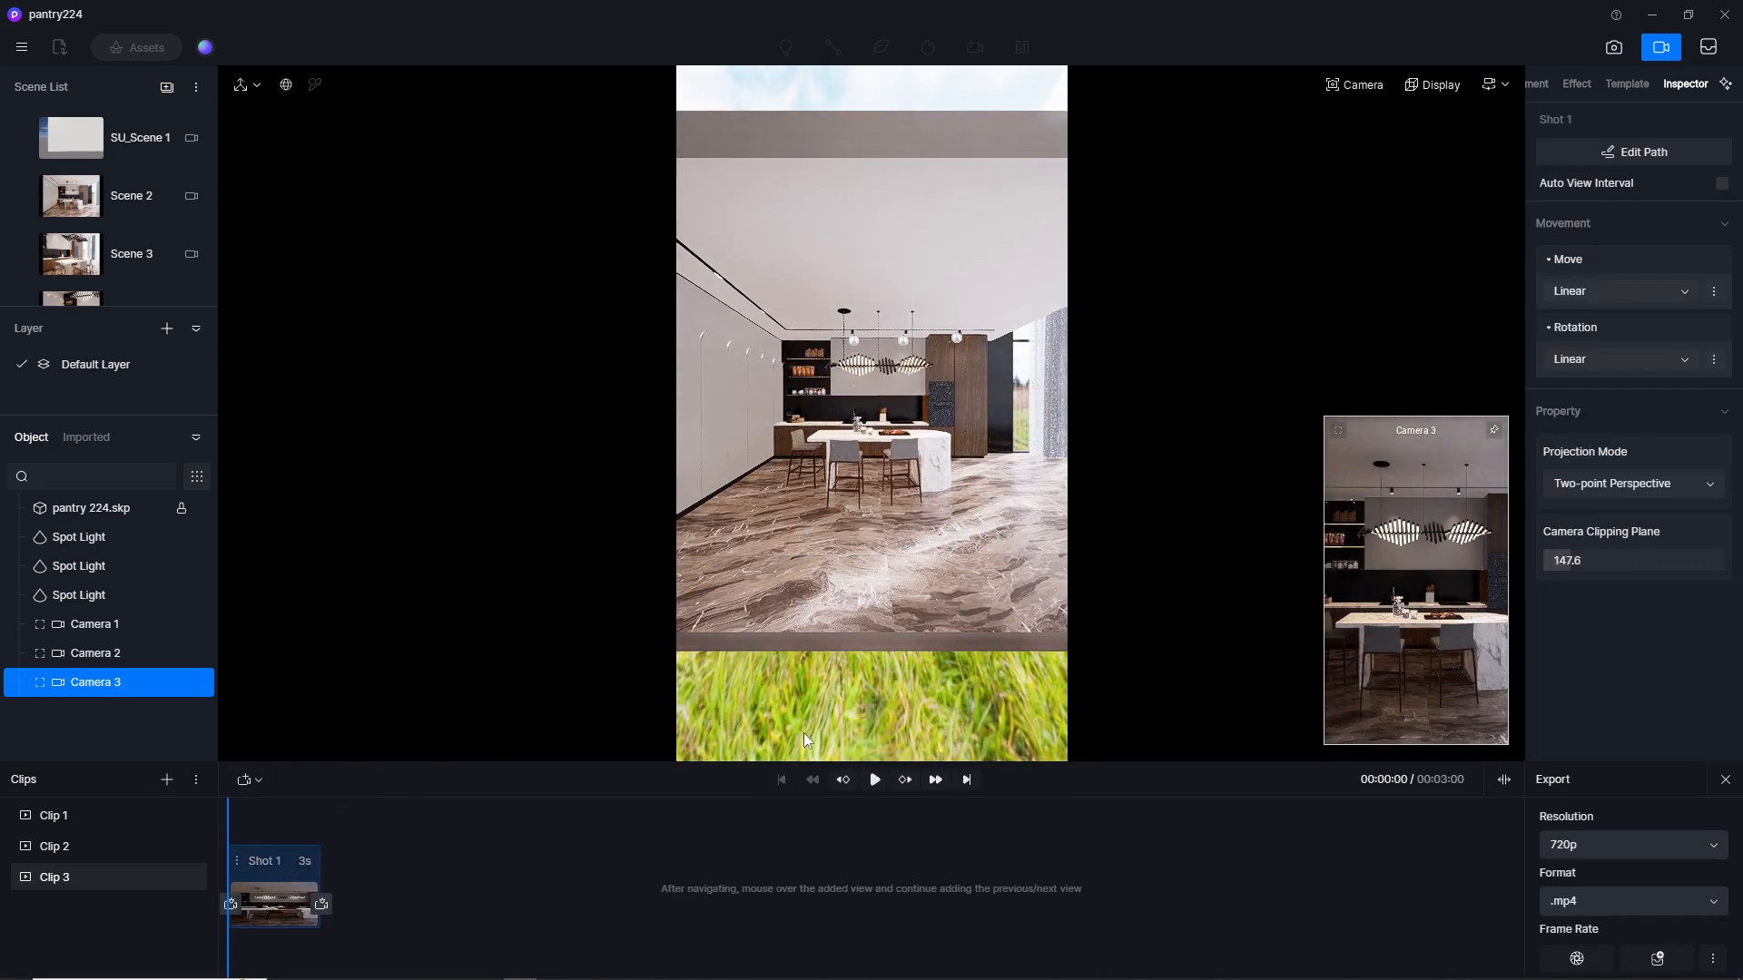
Step: Turn the camera toward the arched wall panels and shelves, and update Shot 1's start view with that framing
click(876, 781)
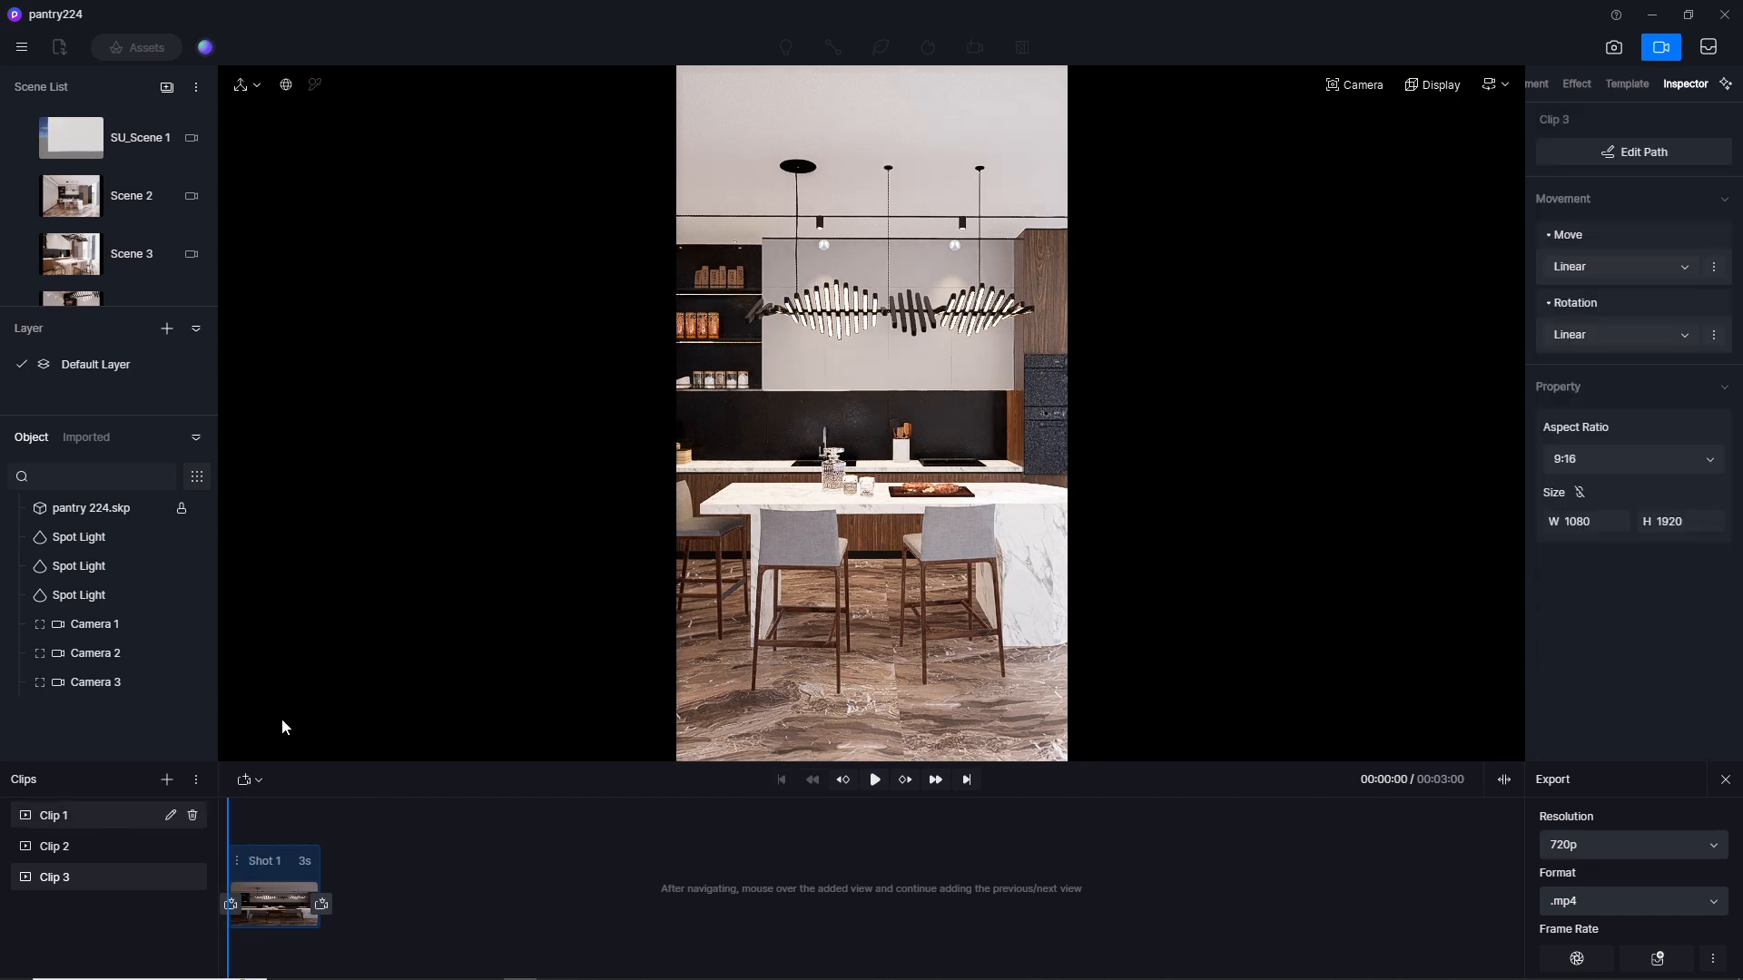
right_drag(922, 433, 1261, 454)
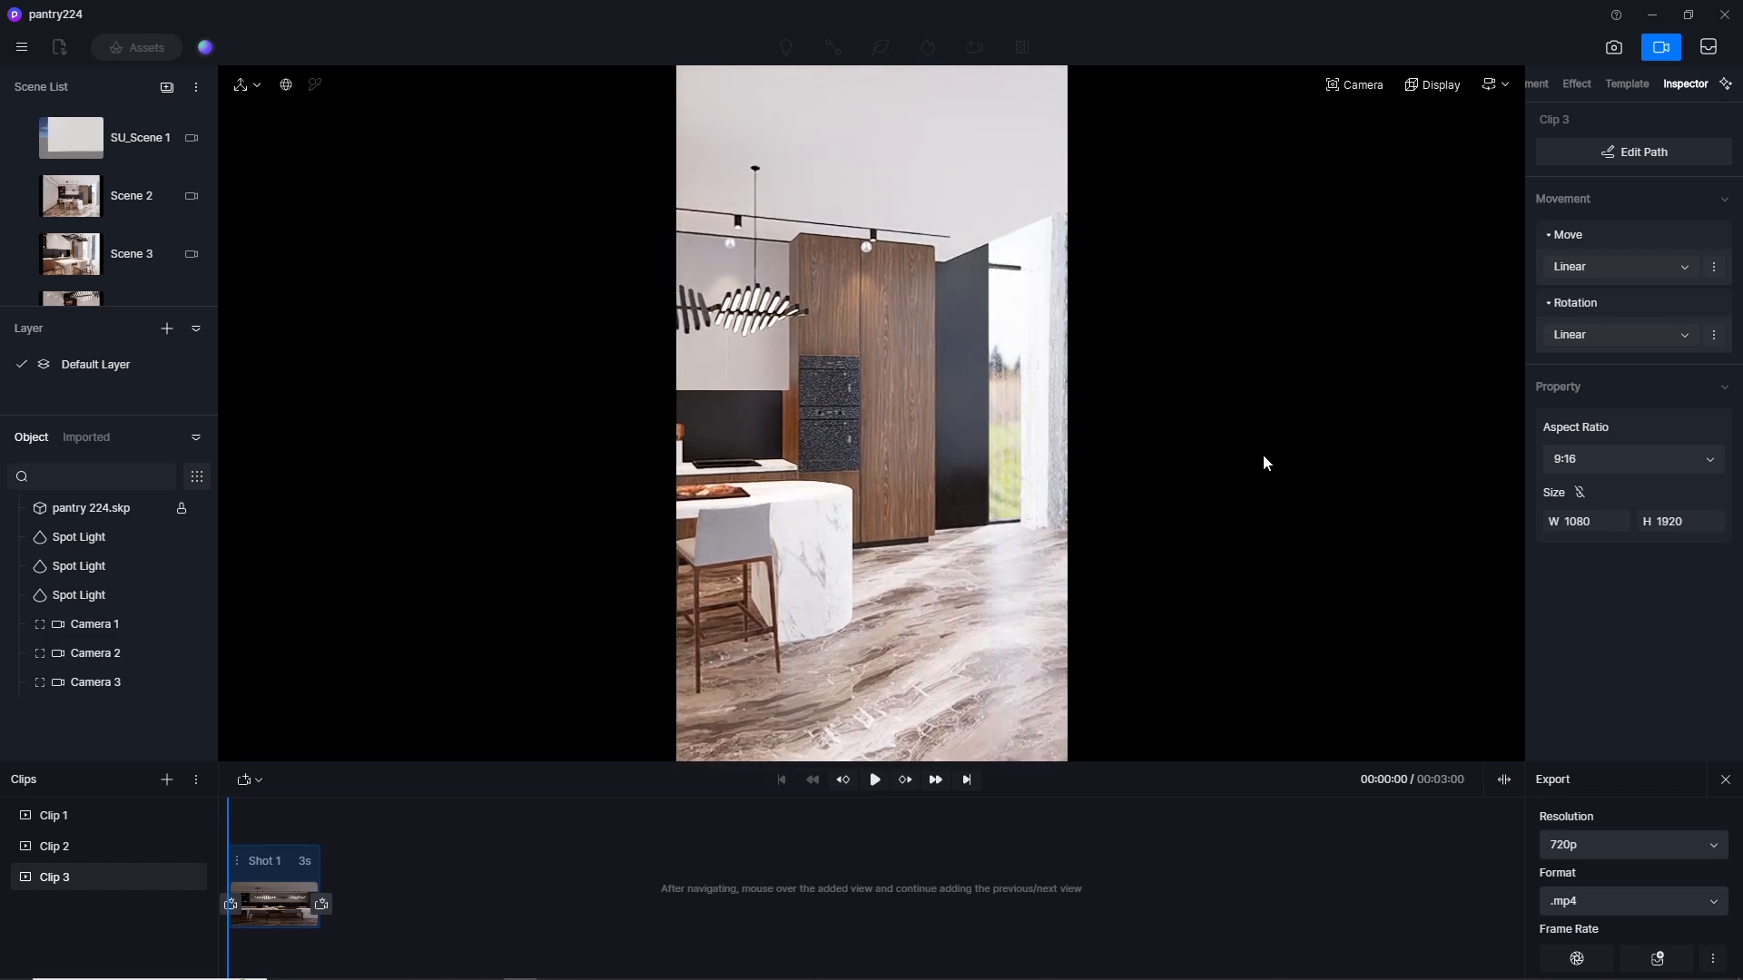
right_drag(944, 448, 287, 495)
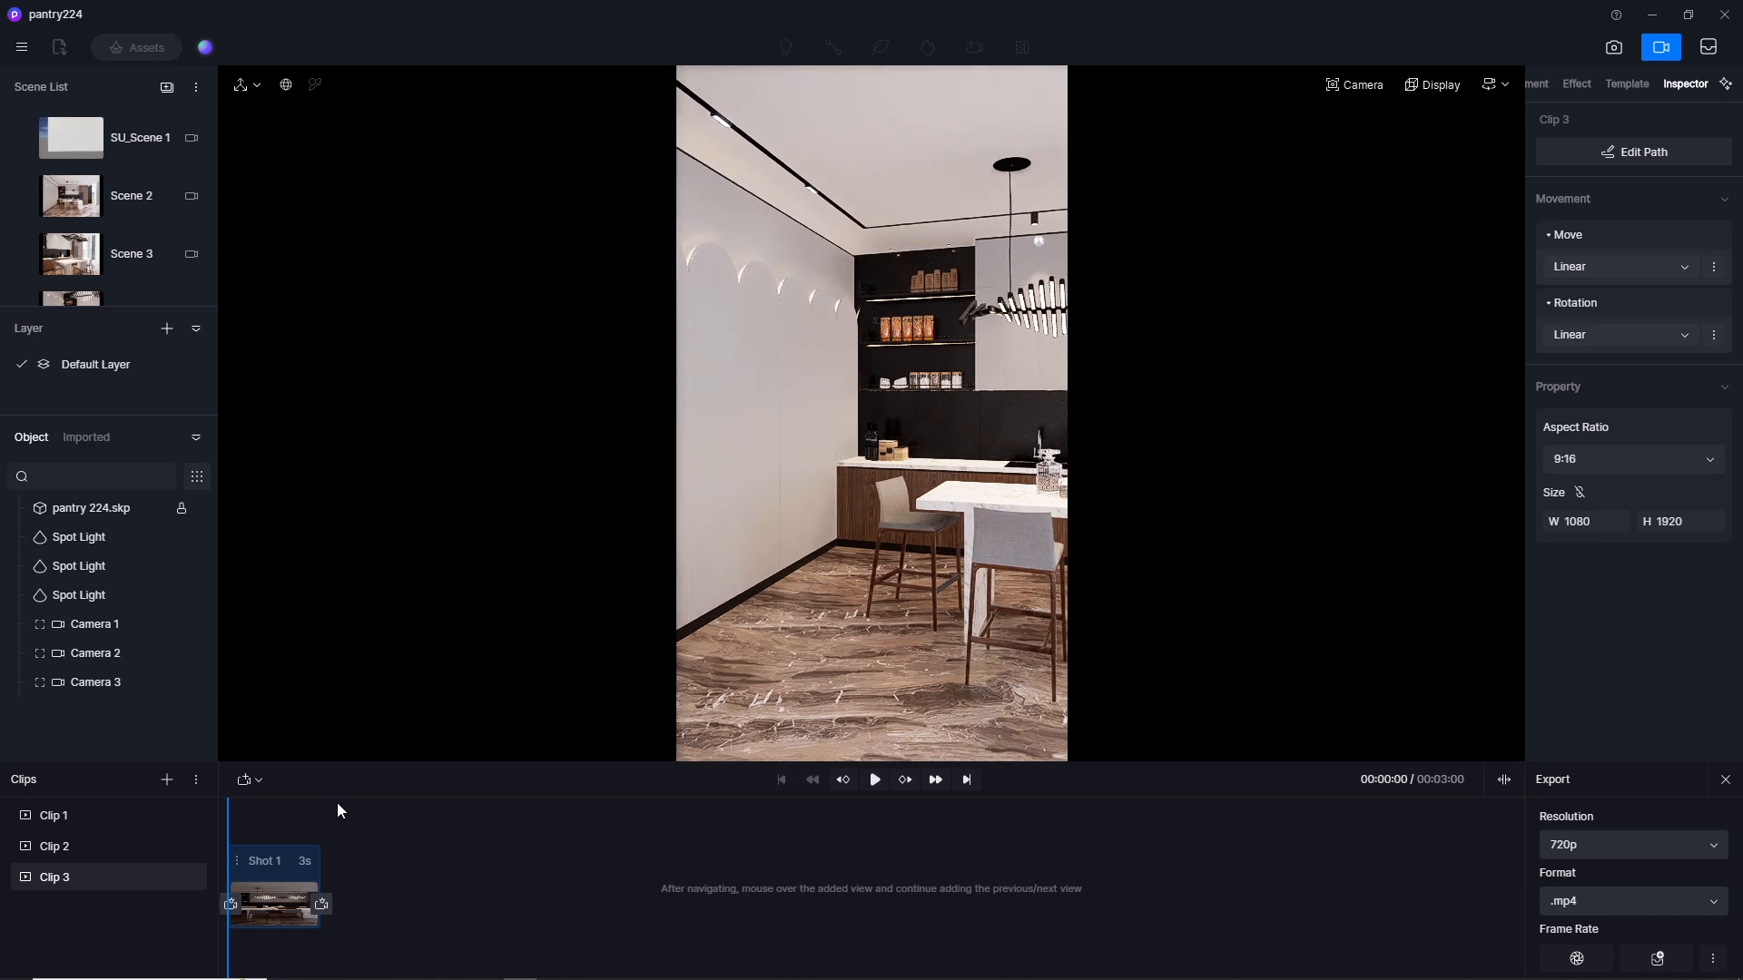
click(303, 951)
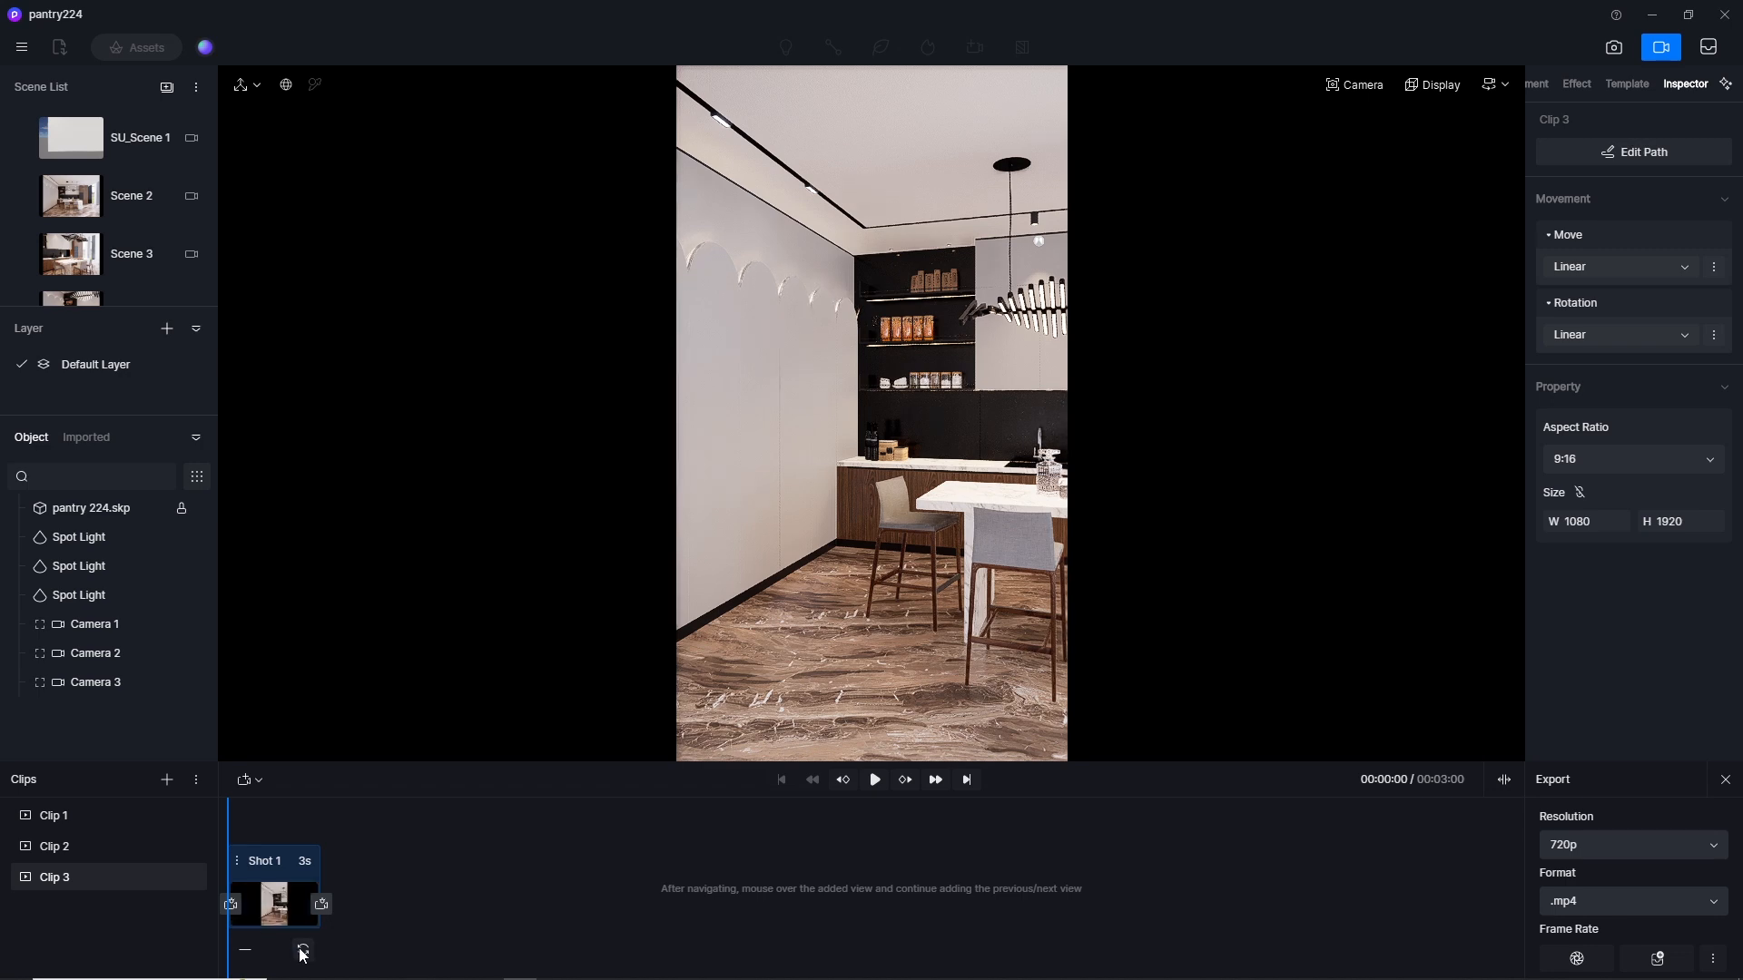
Step: Turn the camera toward the tall wood cabinets and window, and add that framing as Shot 1's end view
right_drag(849, 519, 1280, 489)
right_drag(985, 484, 1245, 477)
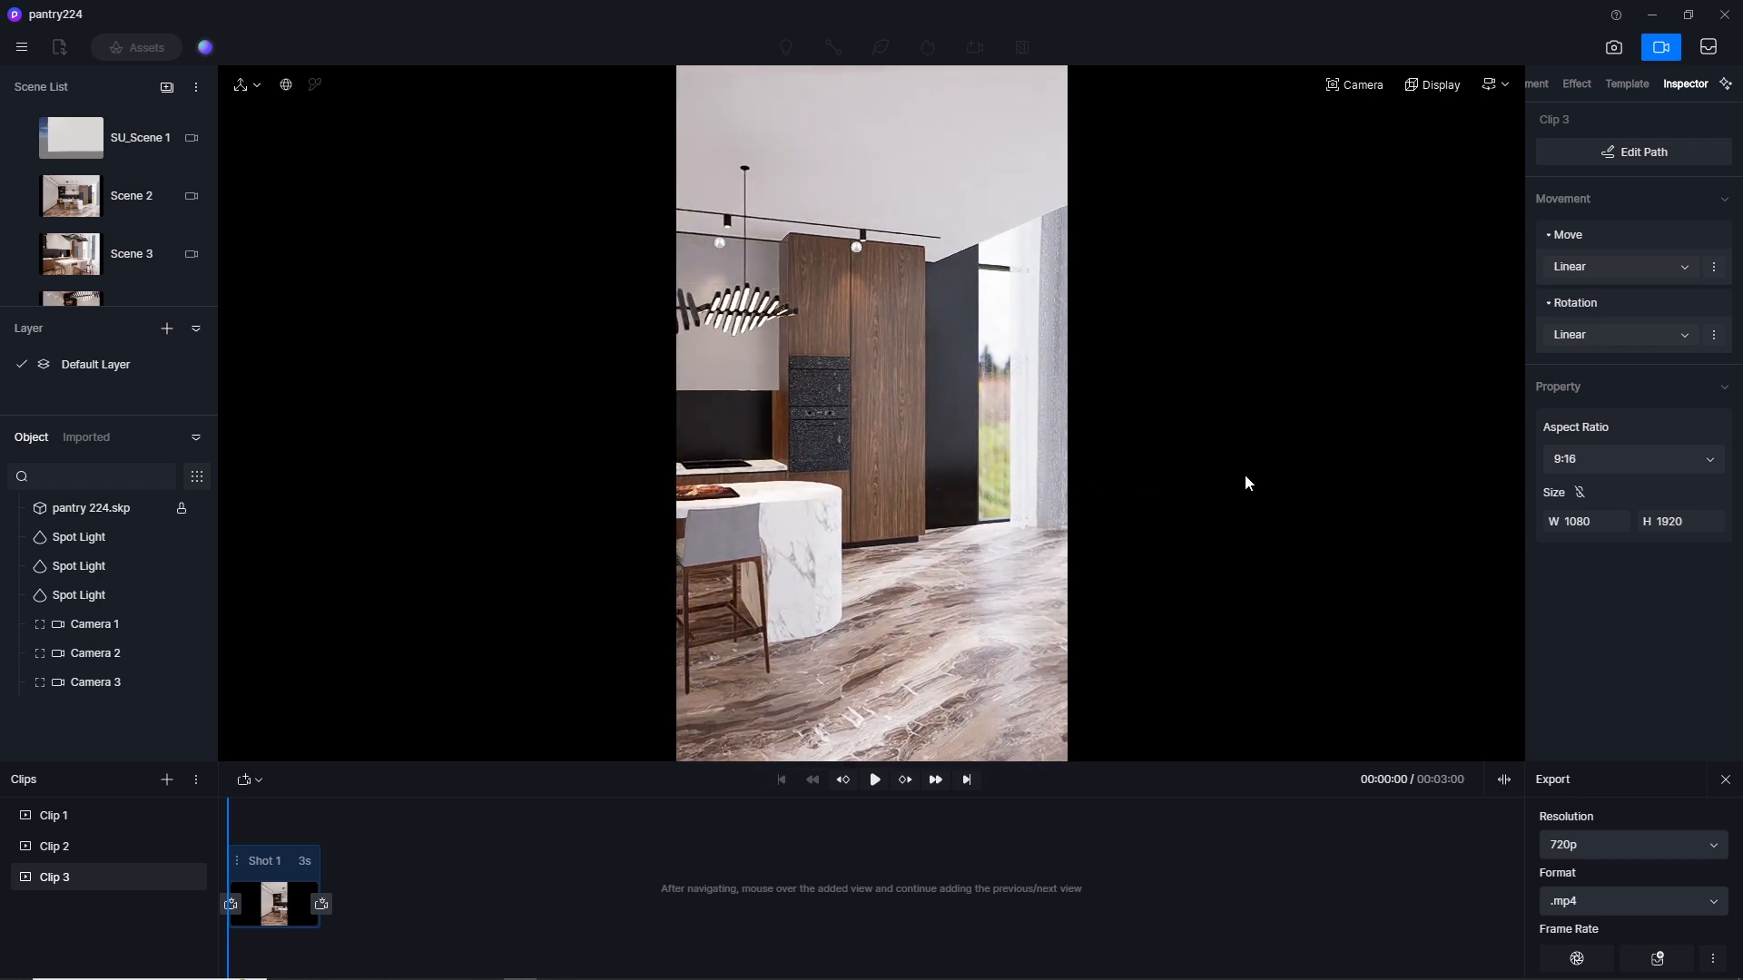
click(322, 905)
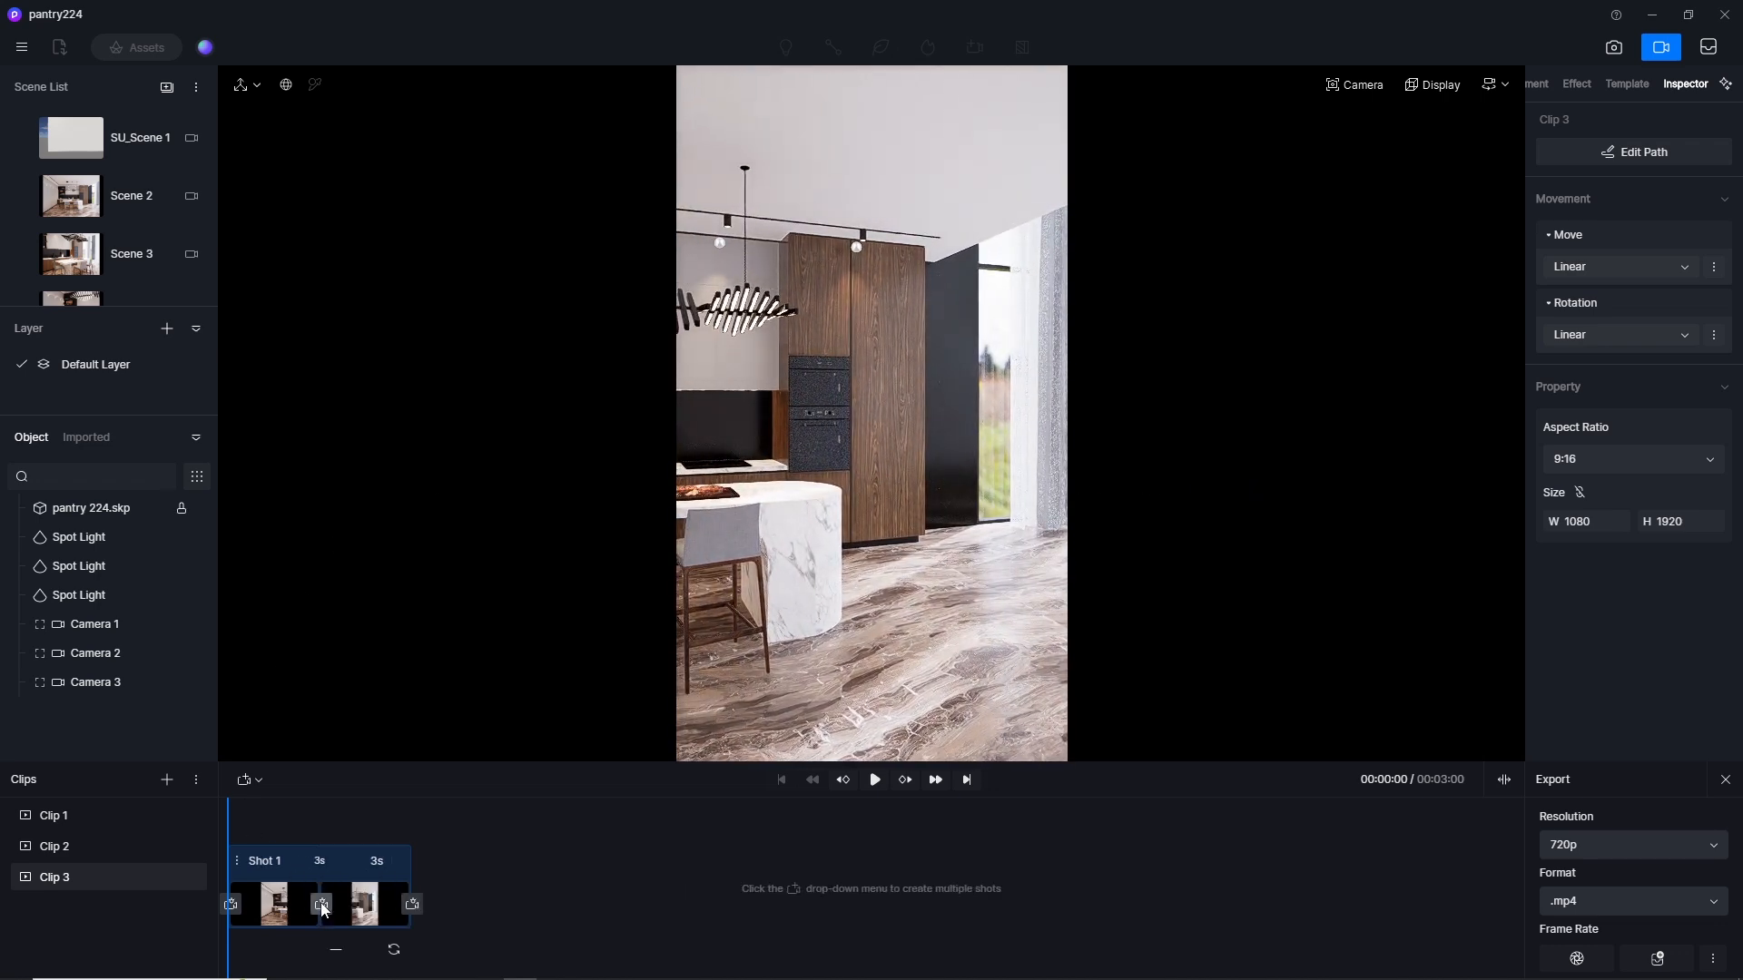
Step: Preview Clip 3's pan from the start, then try a 4-second duration for Shot 1 and replay it
click(873, 780)
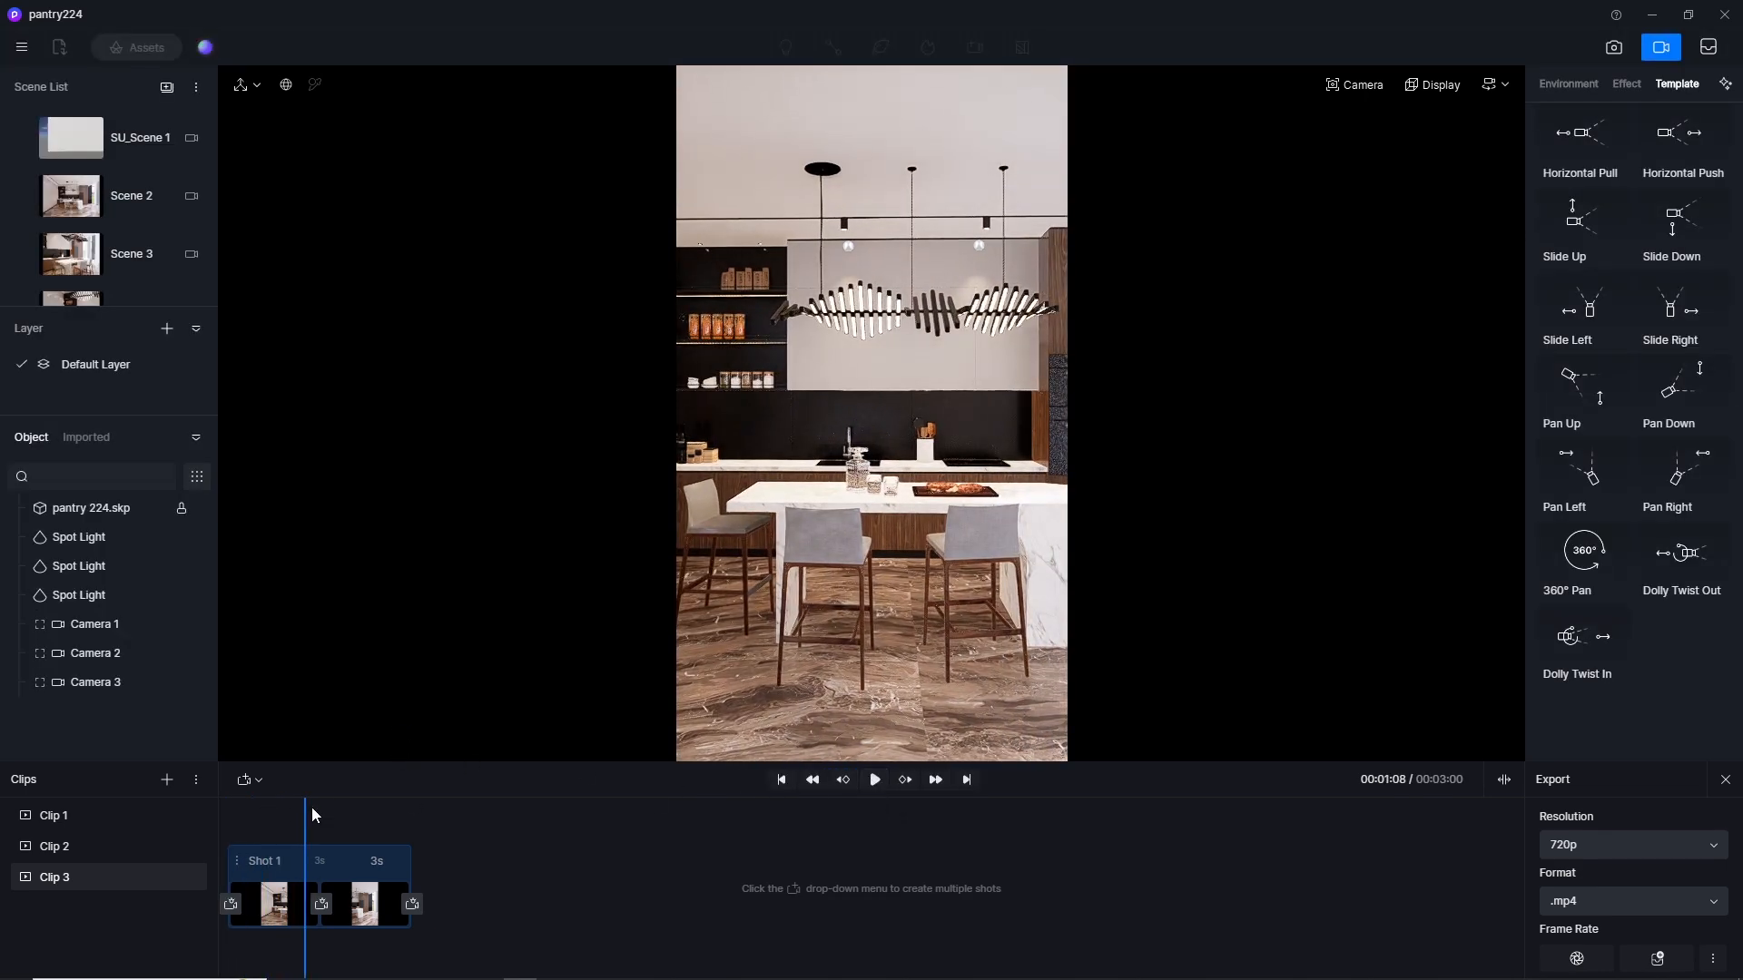
drag(298, 804, 201, 811)
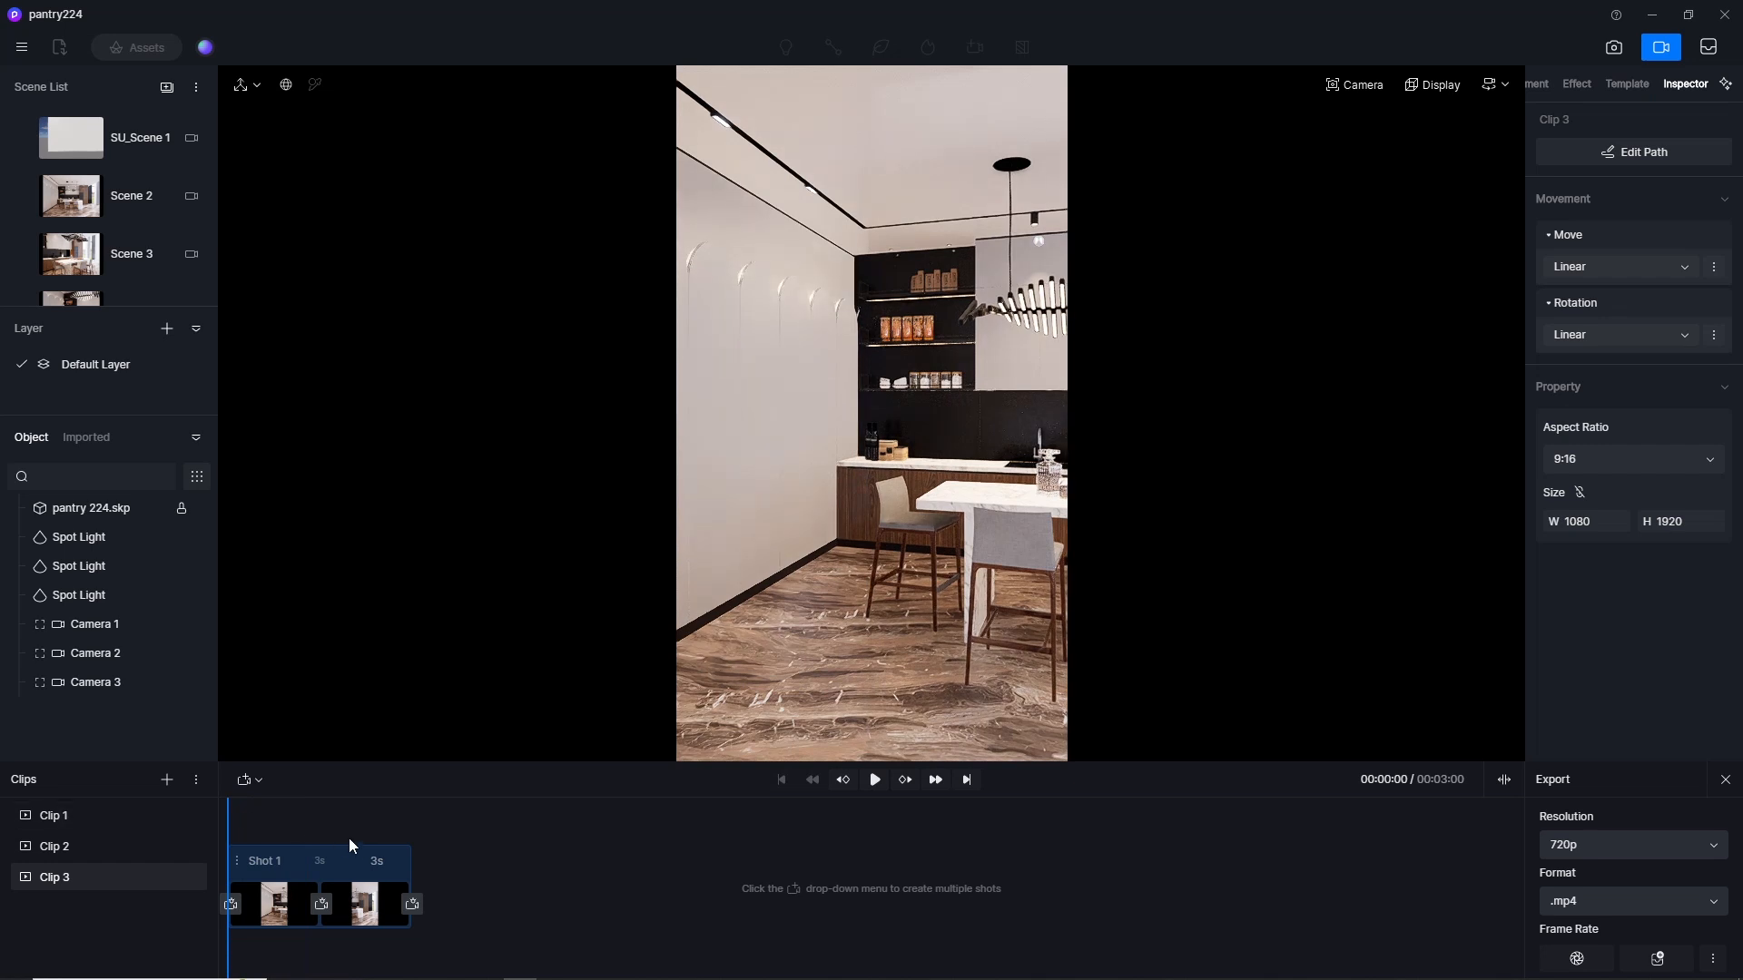
double_click(373, 860)
text(4)
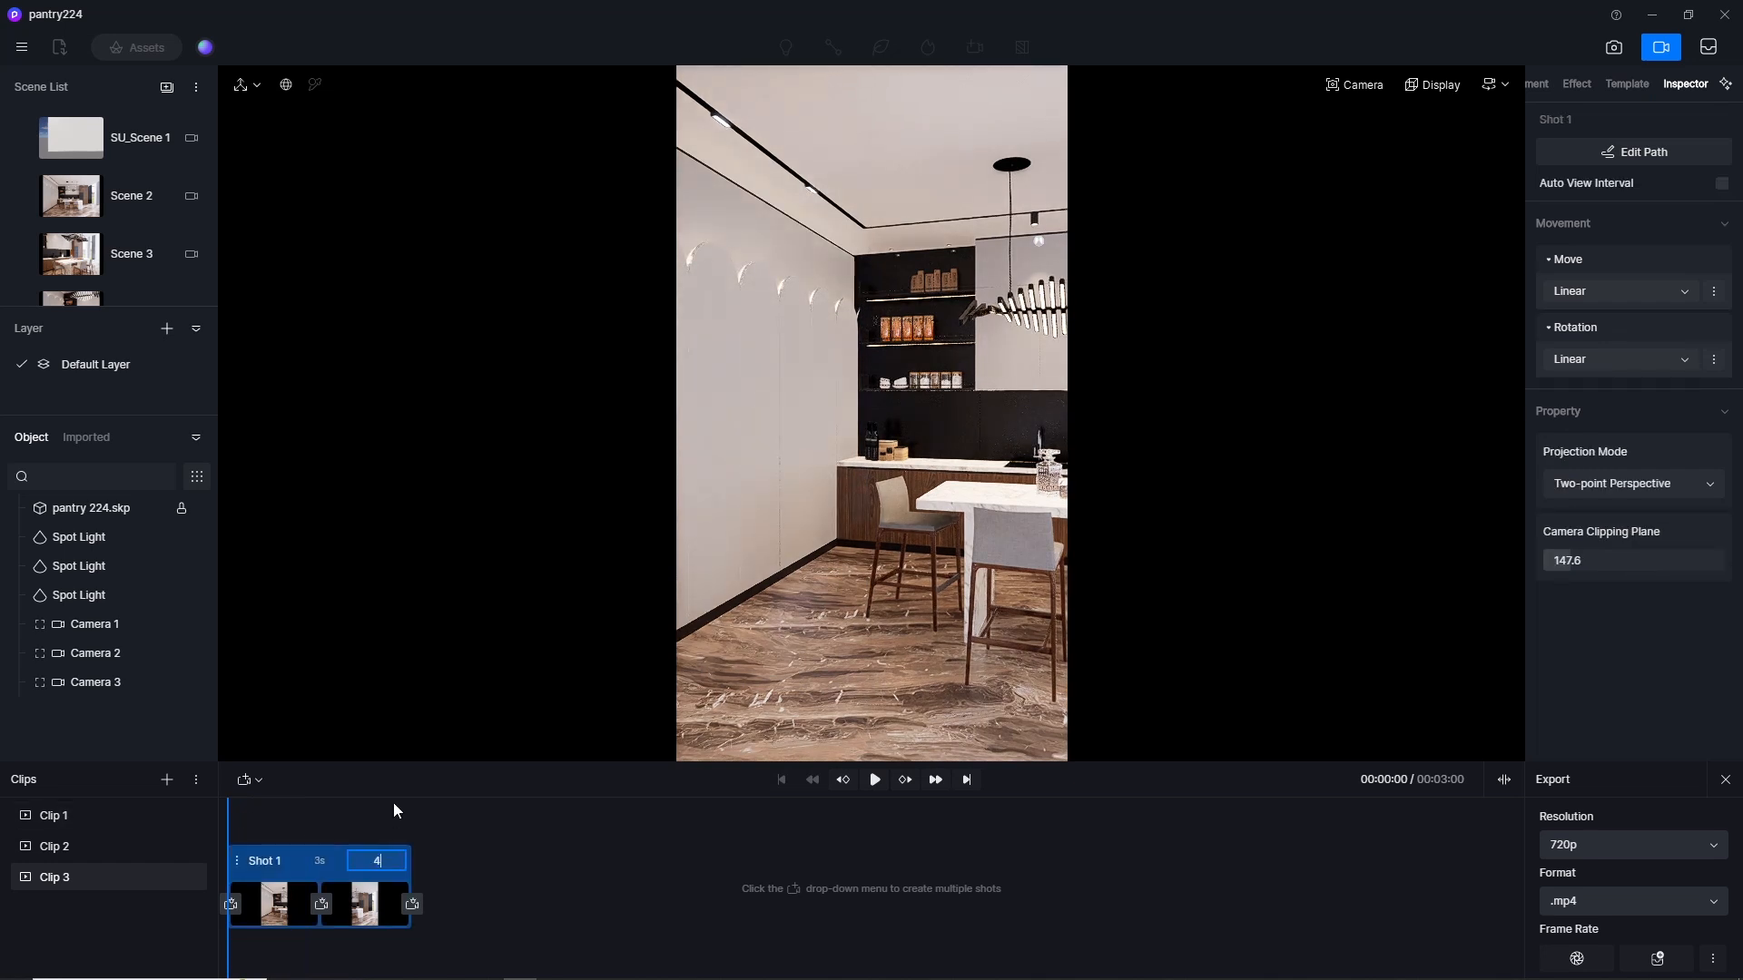
click(874, 780)
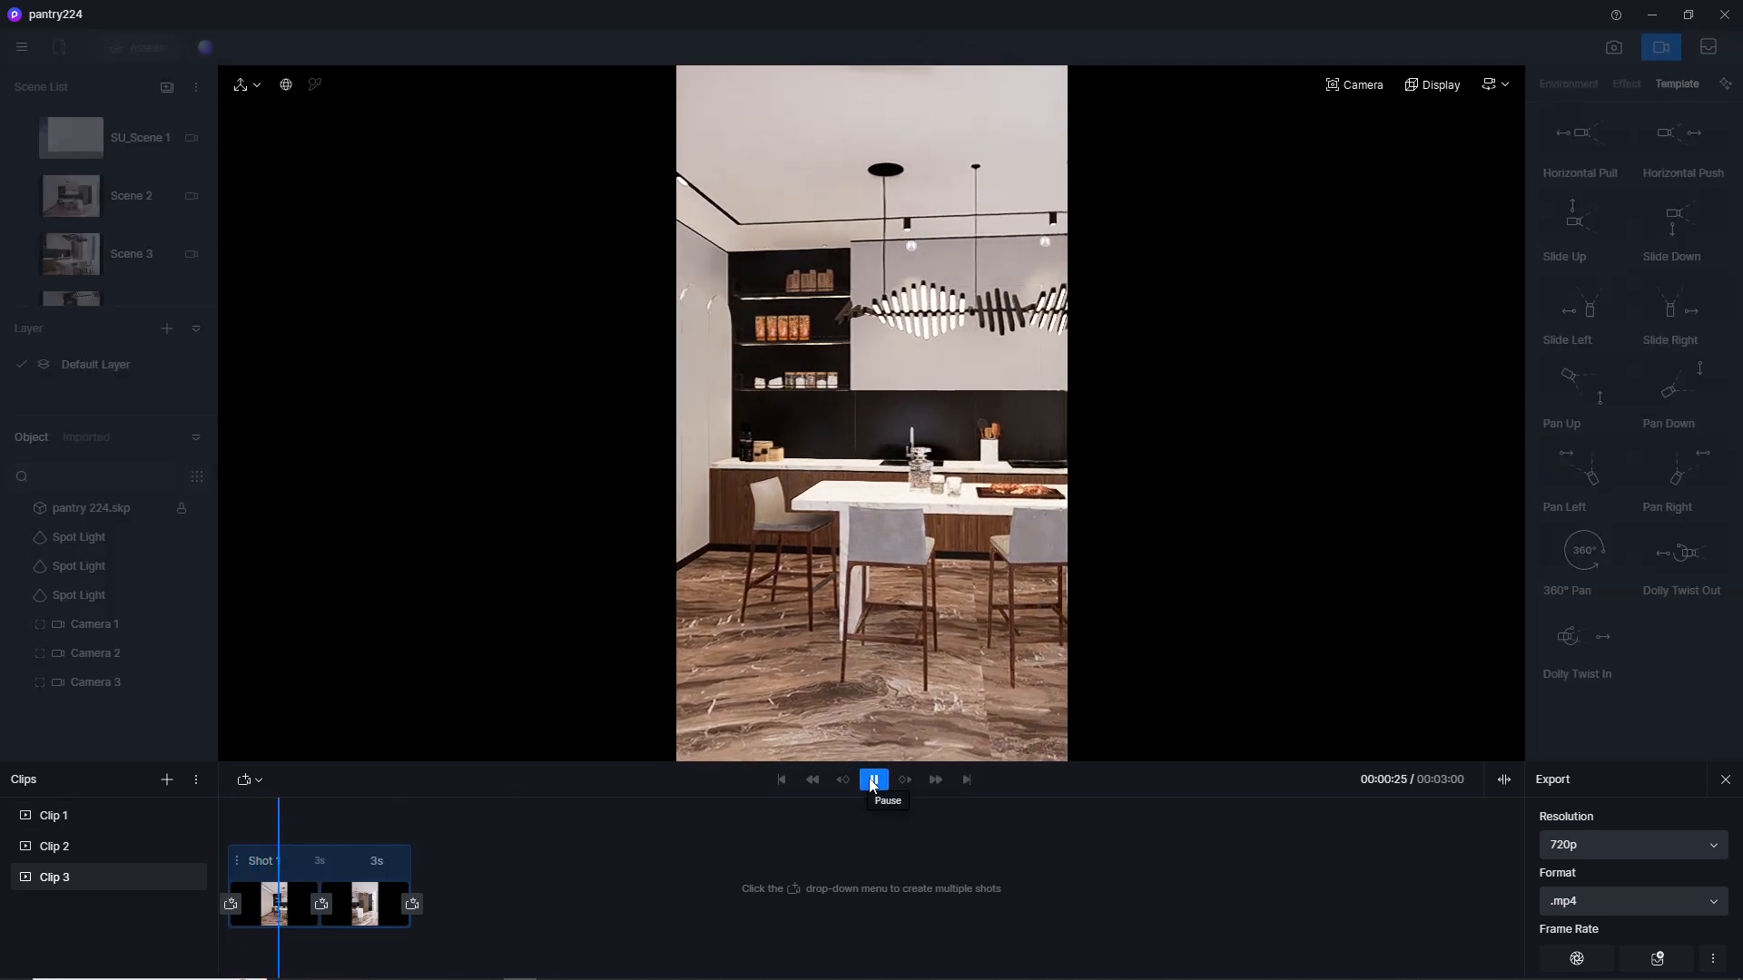
click(873, 781)
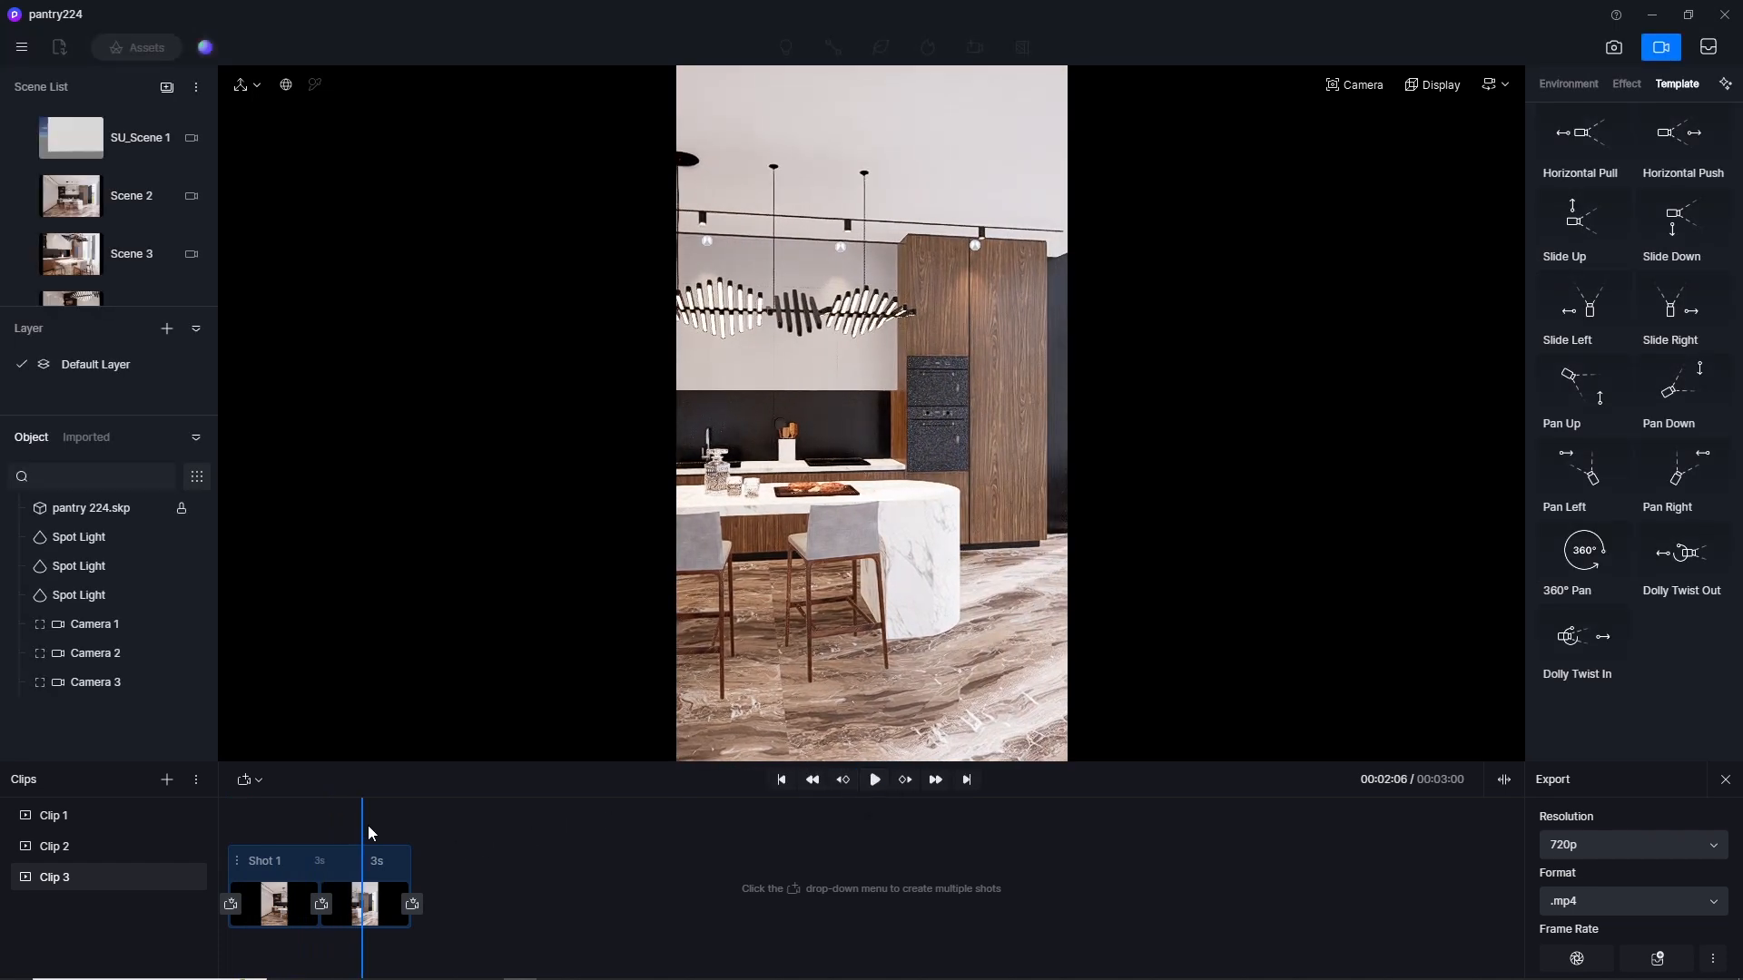
Step: Return to the start of Clip 3, try a 5-second duration for Shot 1 and play it through
click(323, 849)
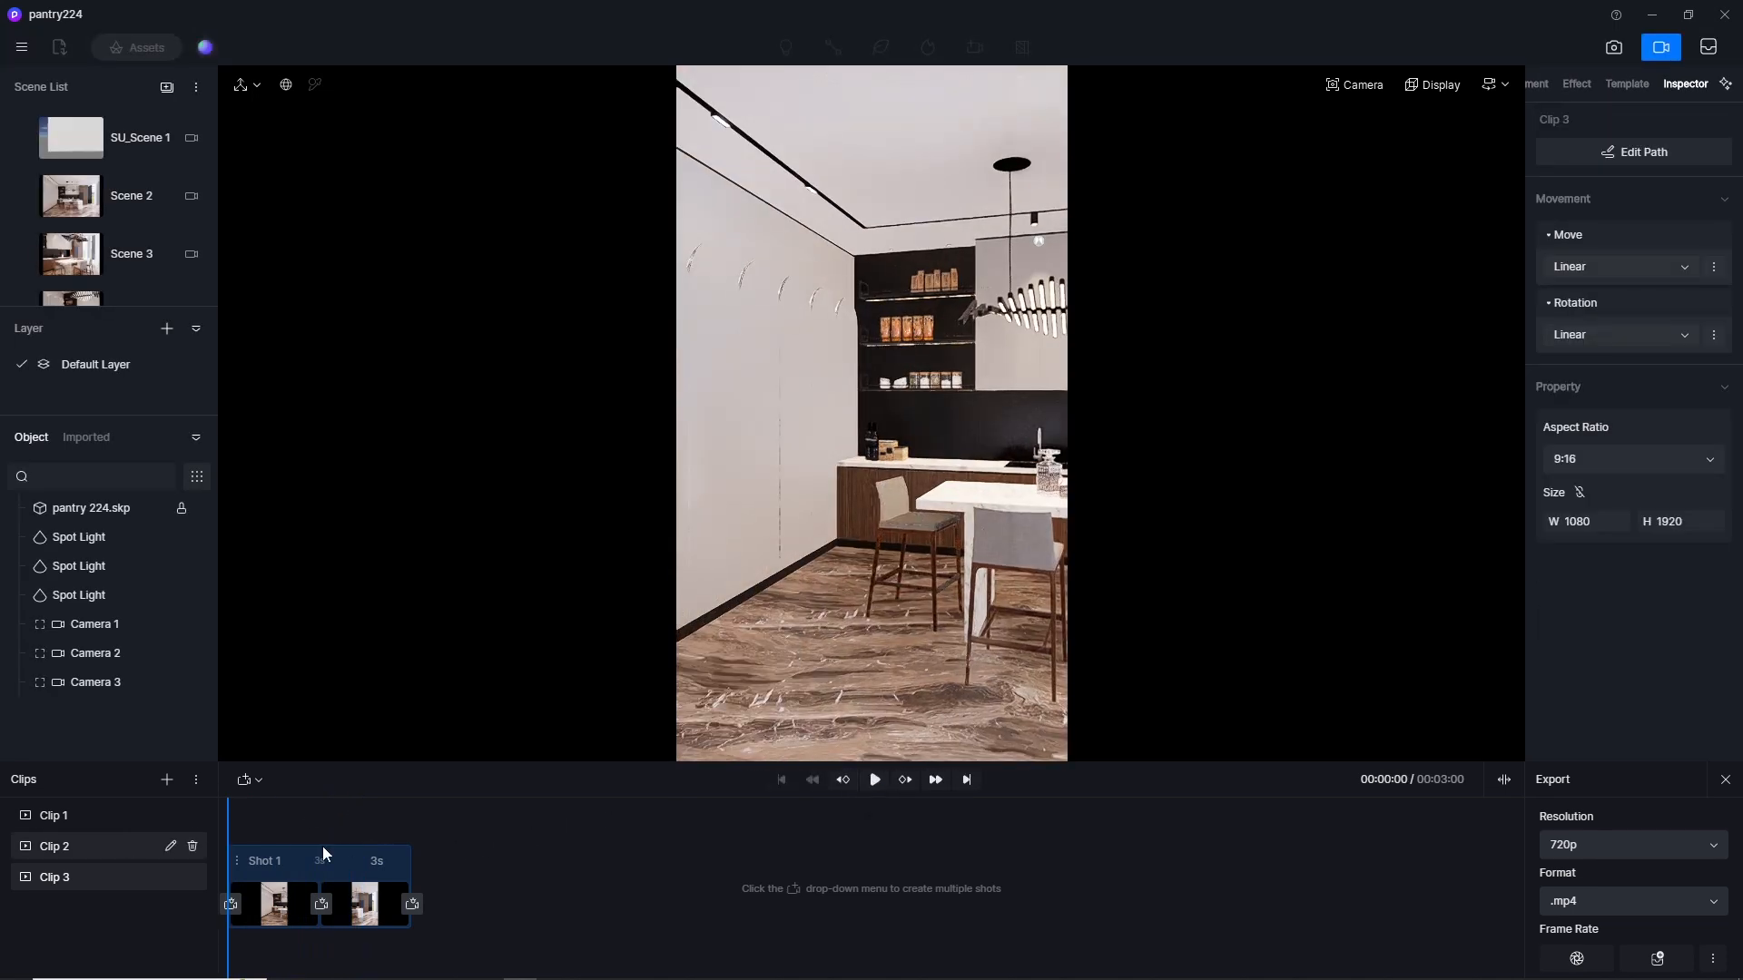
click(390, 858)
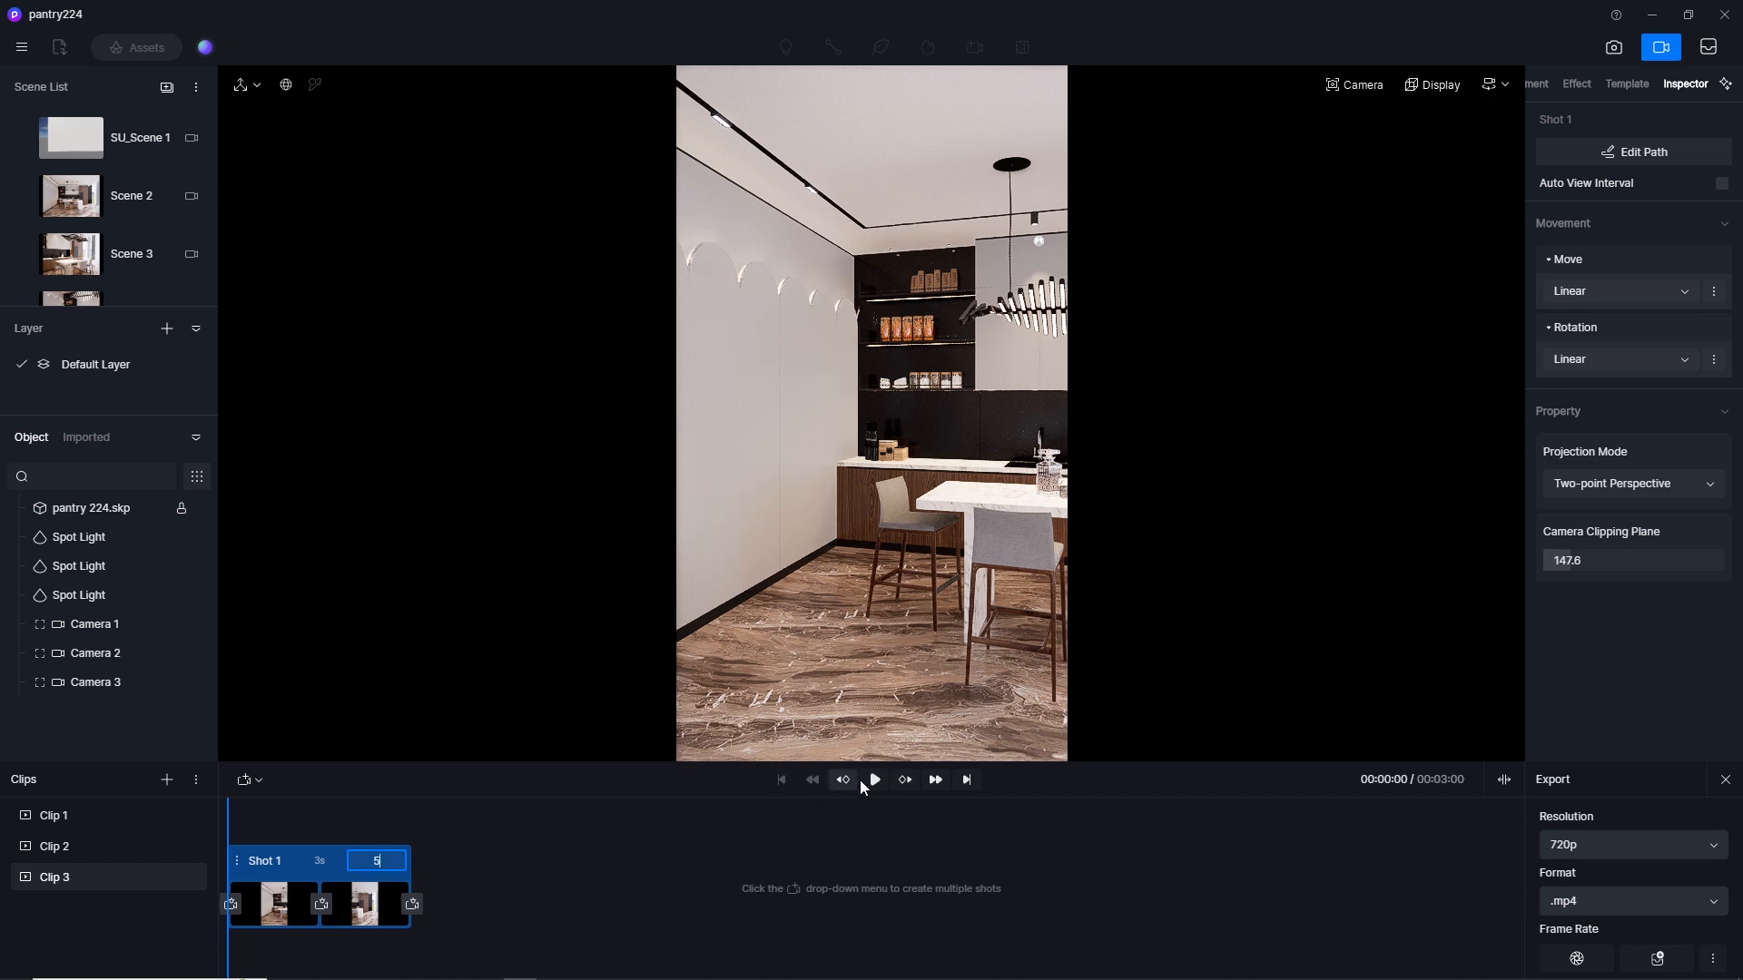
click(873, 780)
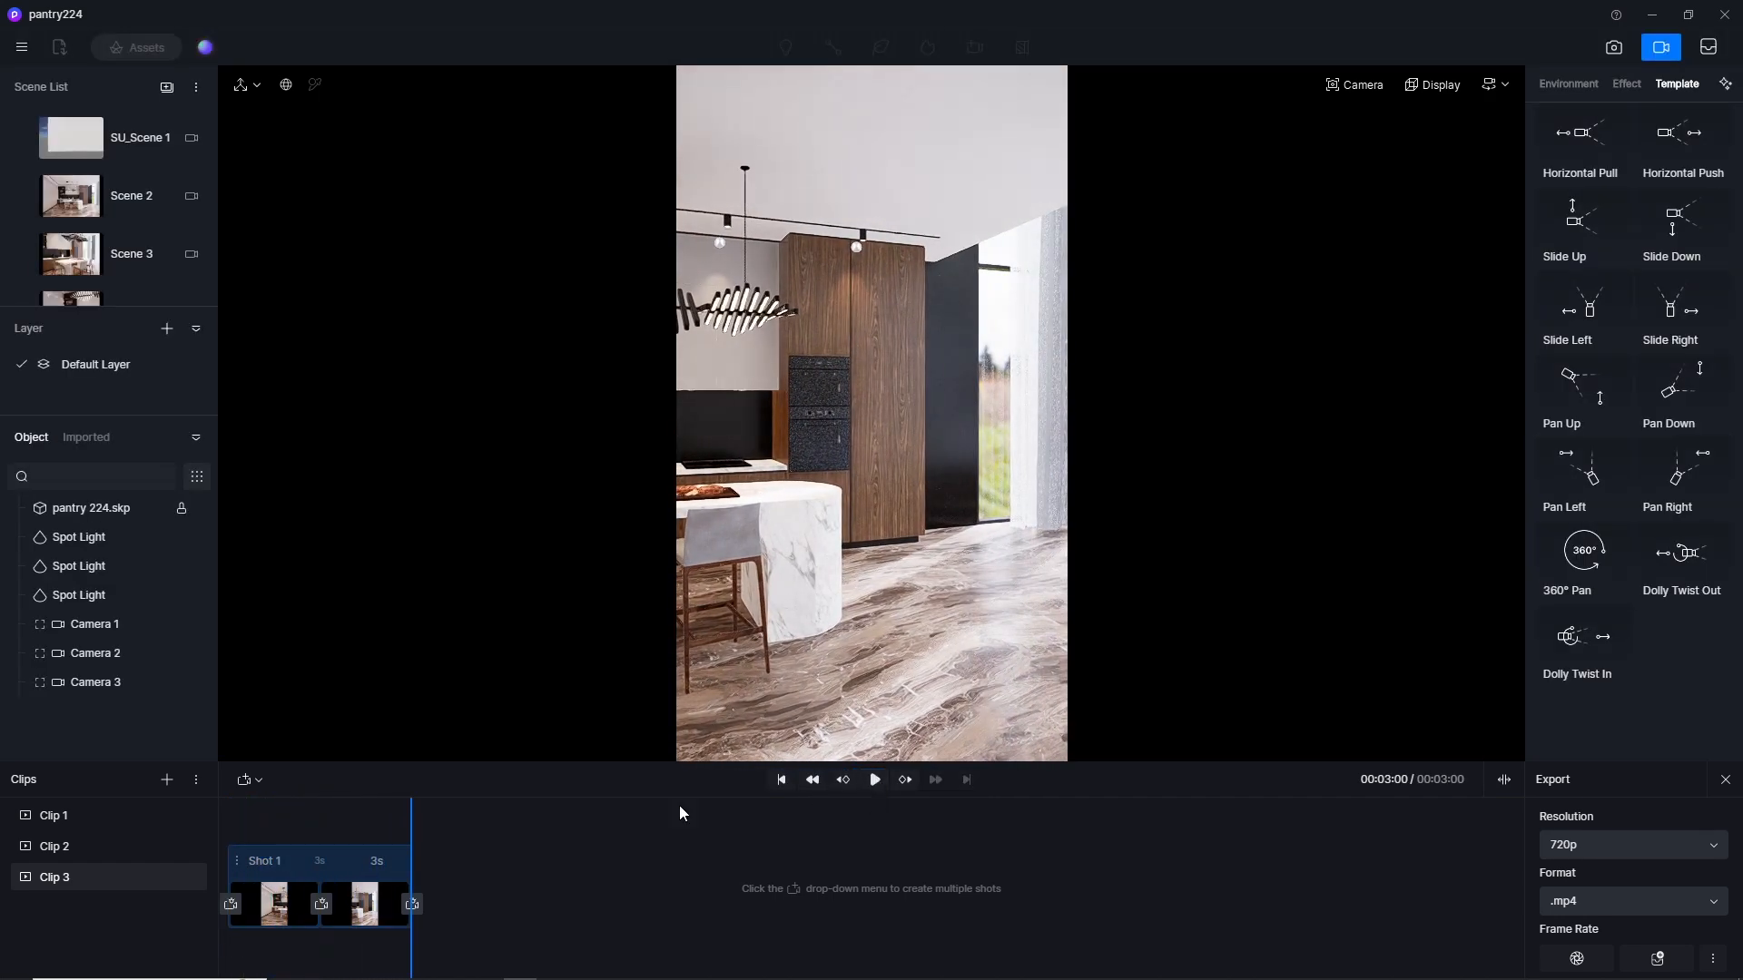
Step: Set Shot 1's duration in Clip 3 to 5 seconds and preview the pan from the start
click(378, 861)
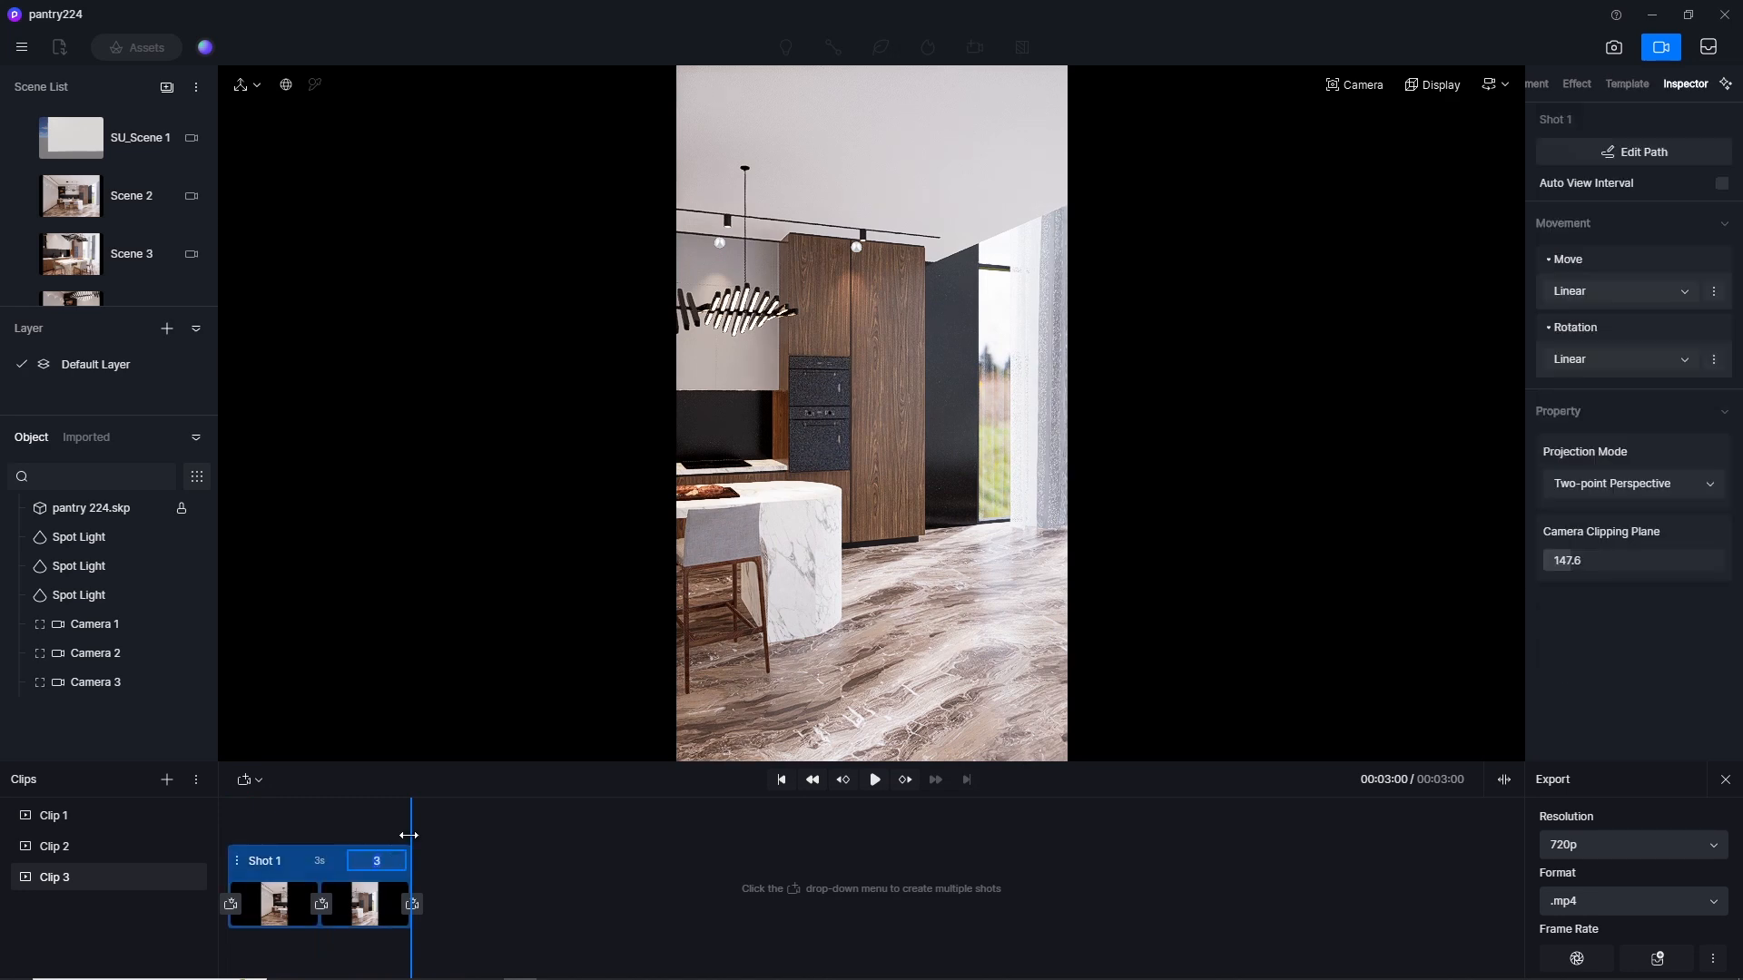
text(5)
key(Return)
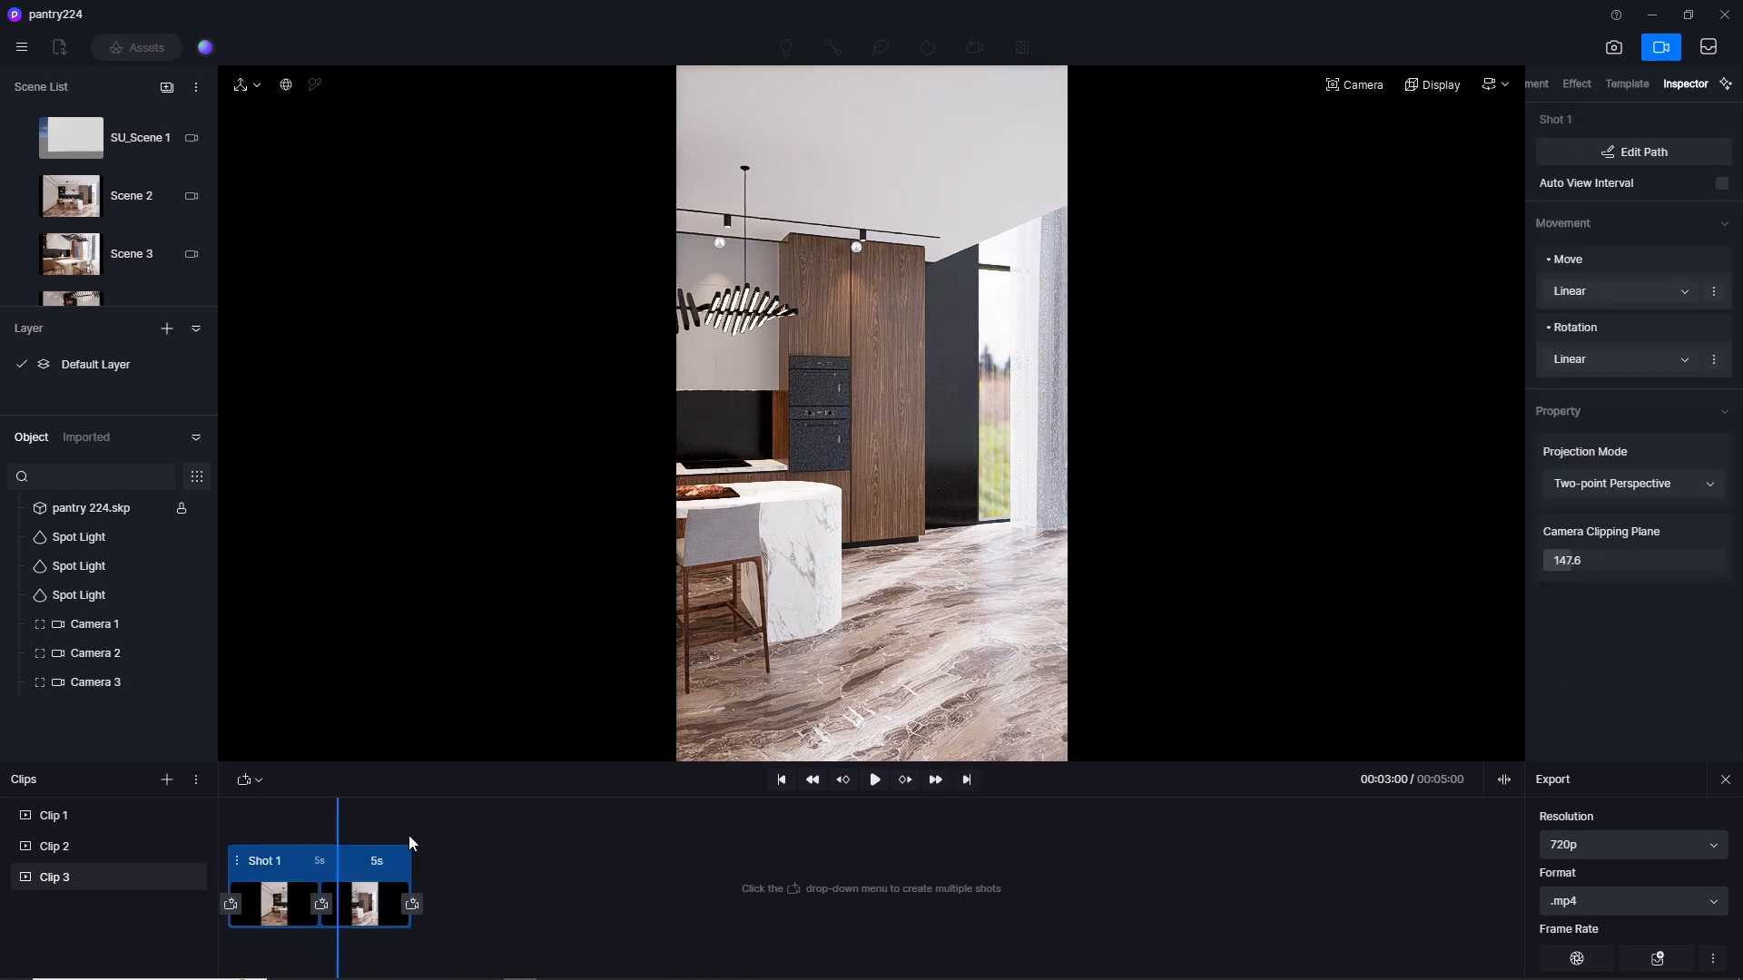
drag(337, 811, 201, 820)
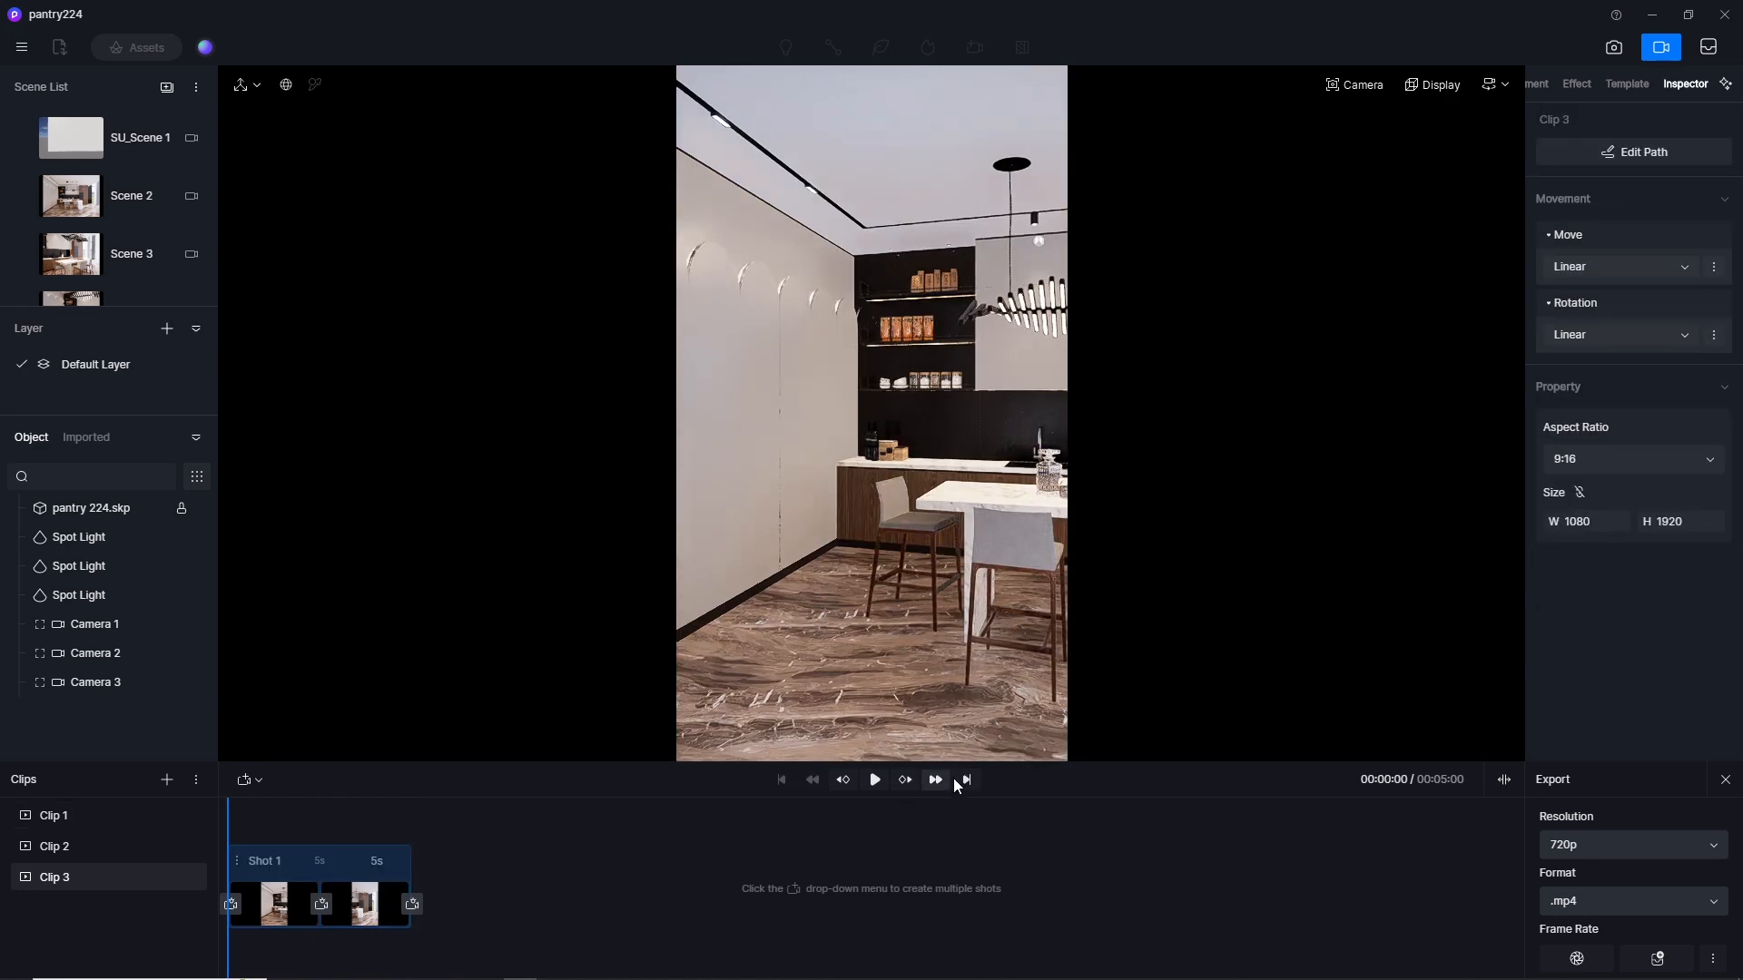
click(872, 781)
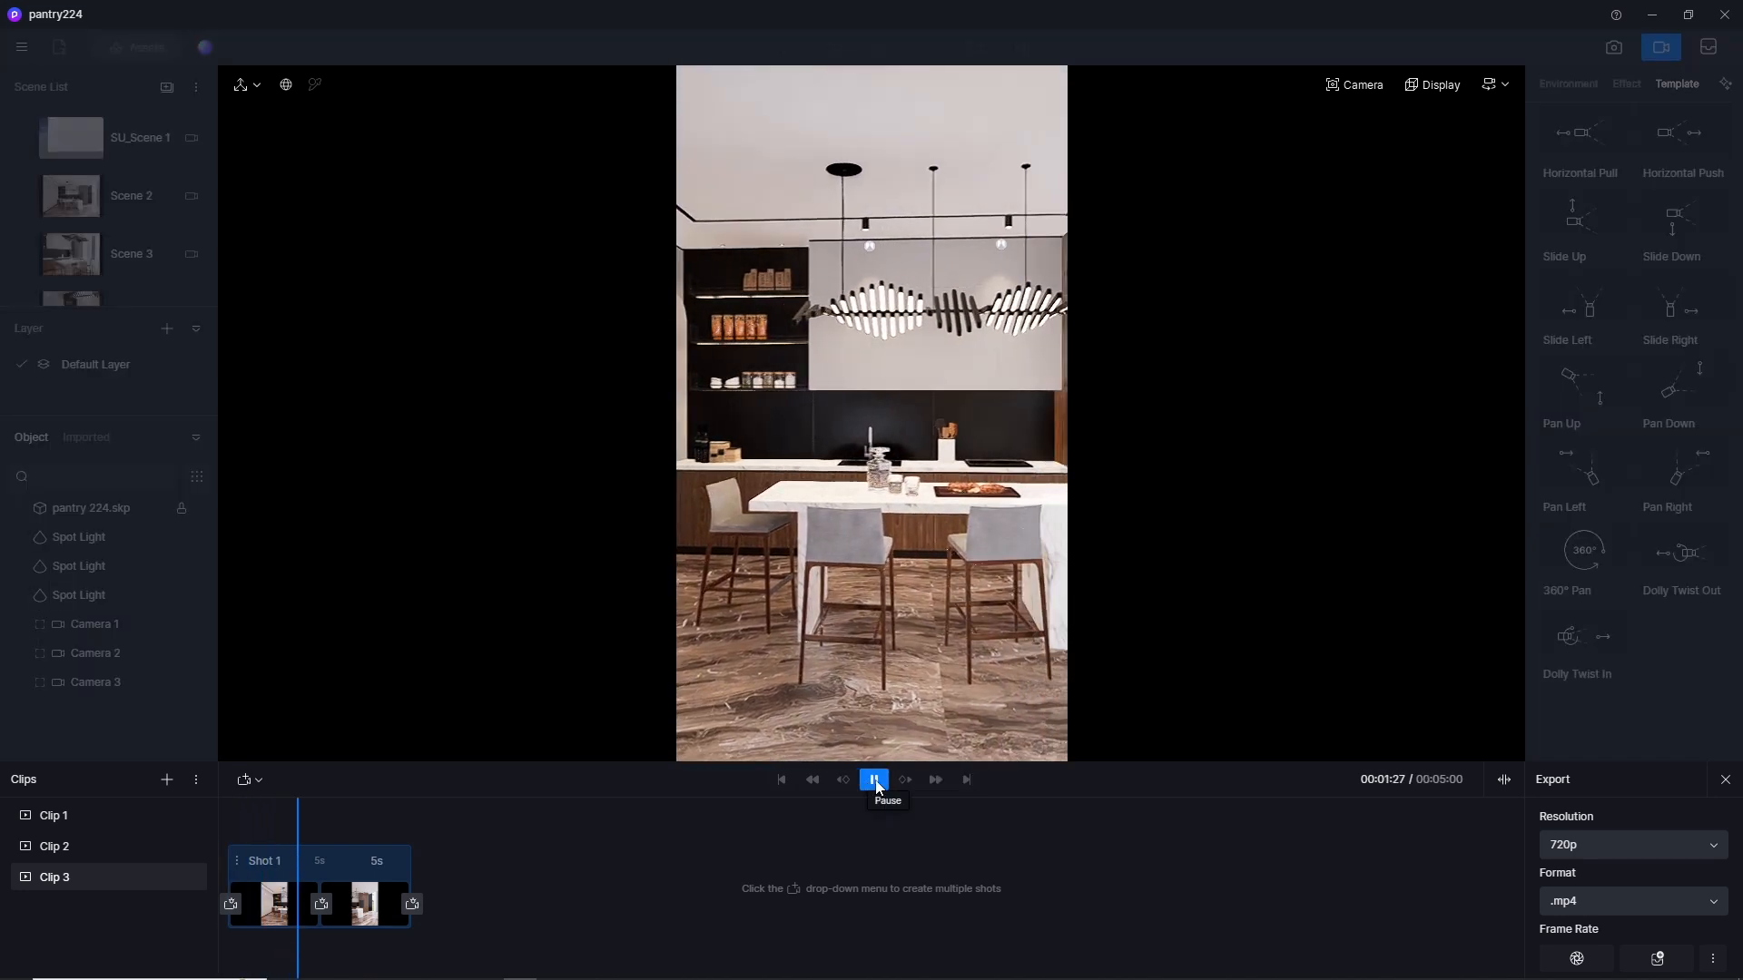
click(874, 781)
Step: Set Shot 1's duration in Clip 3 to 4 seconds and preview the rest of the pan
double_click(378, 860)
text(4)
key(Return)
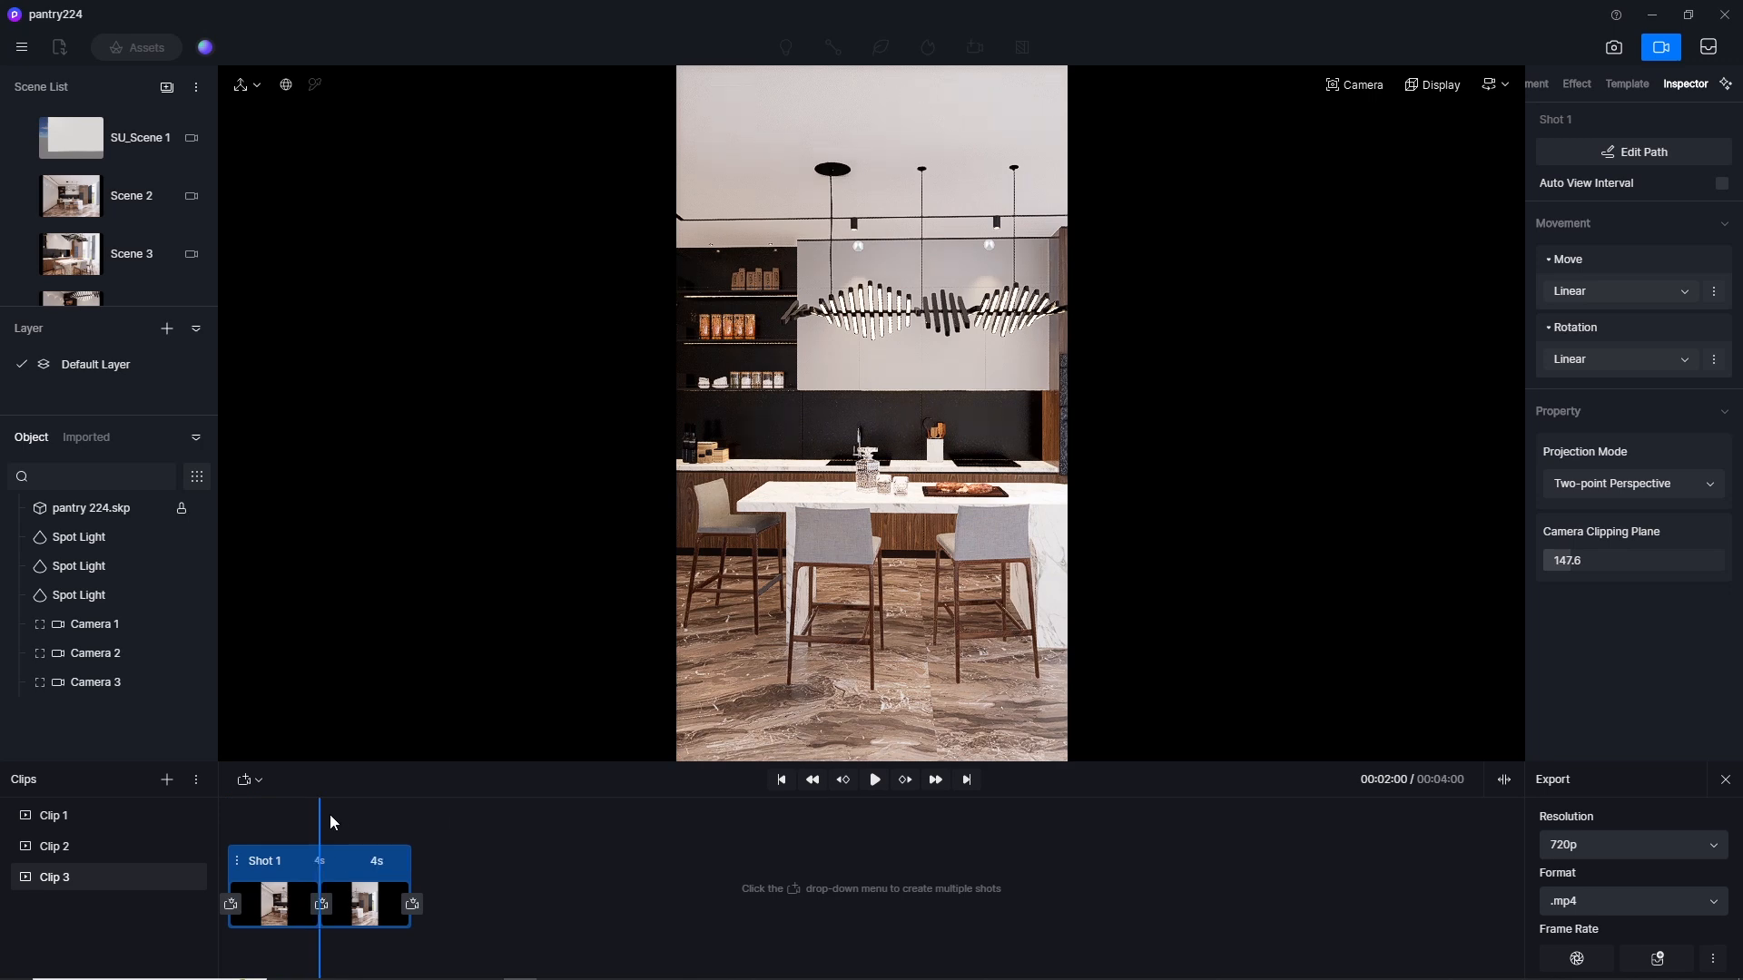
click(875, 780)
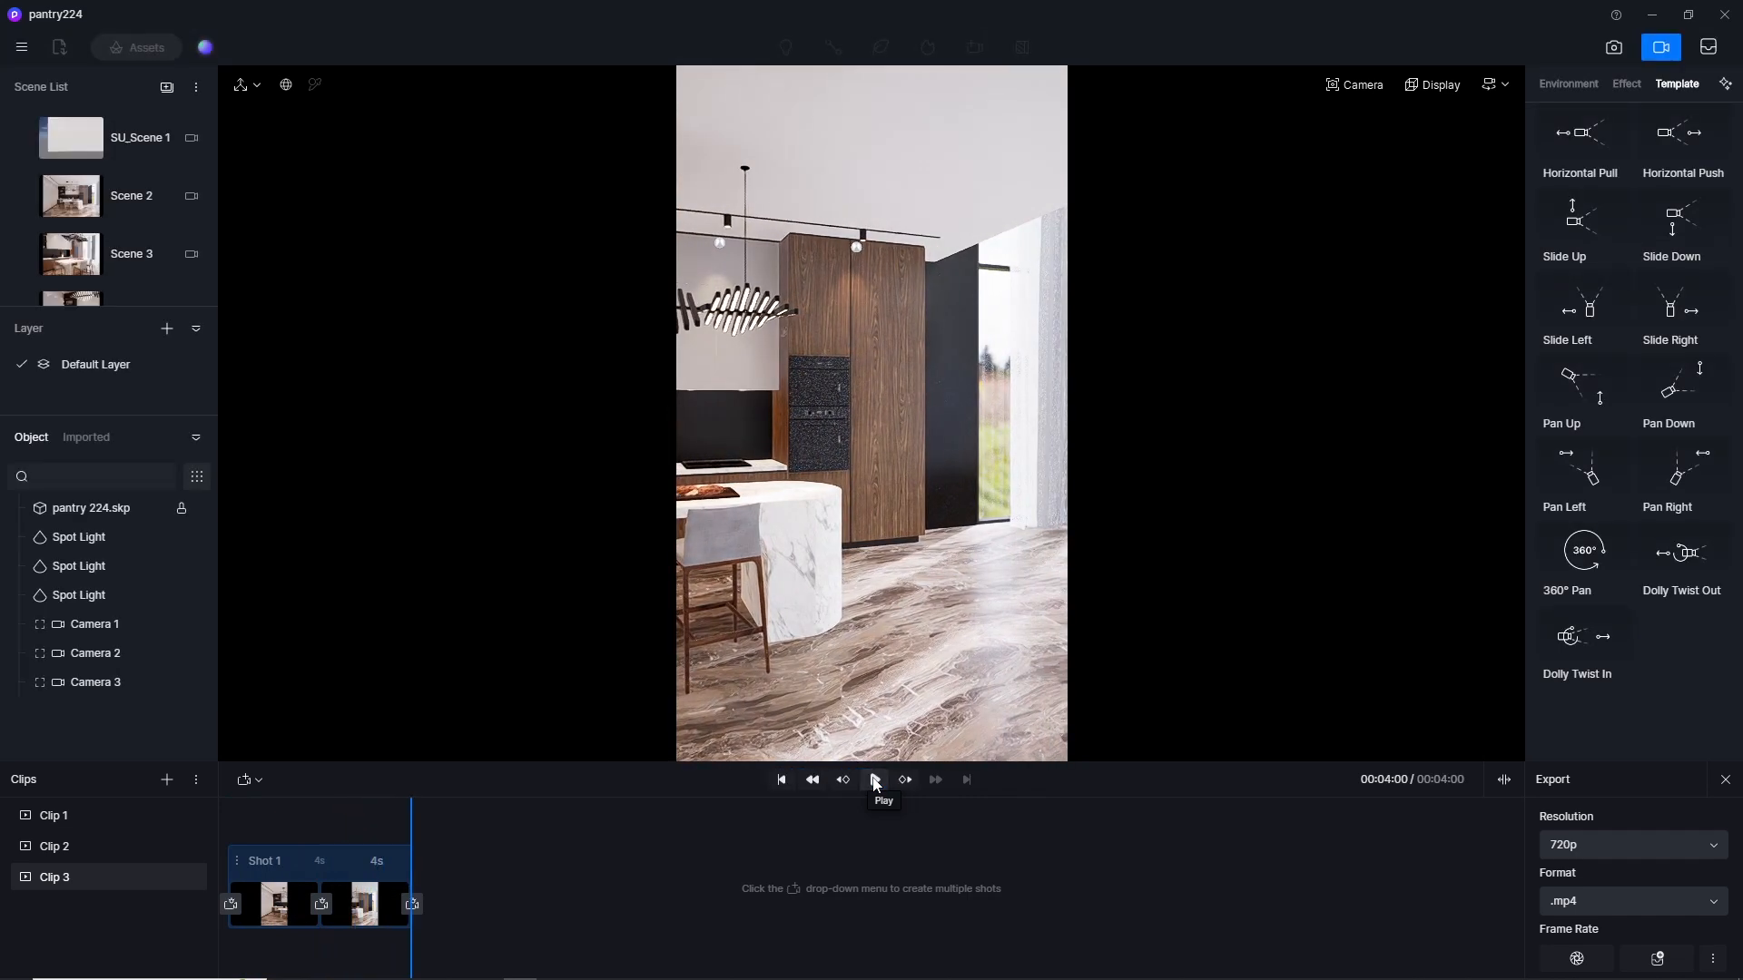
Step: Play back Clip 1, Clip 2 and Clip 3 in turn to review their camera moves
click(91, 812)
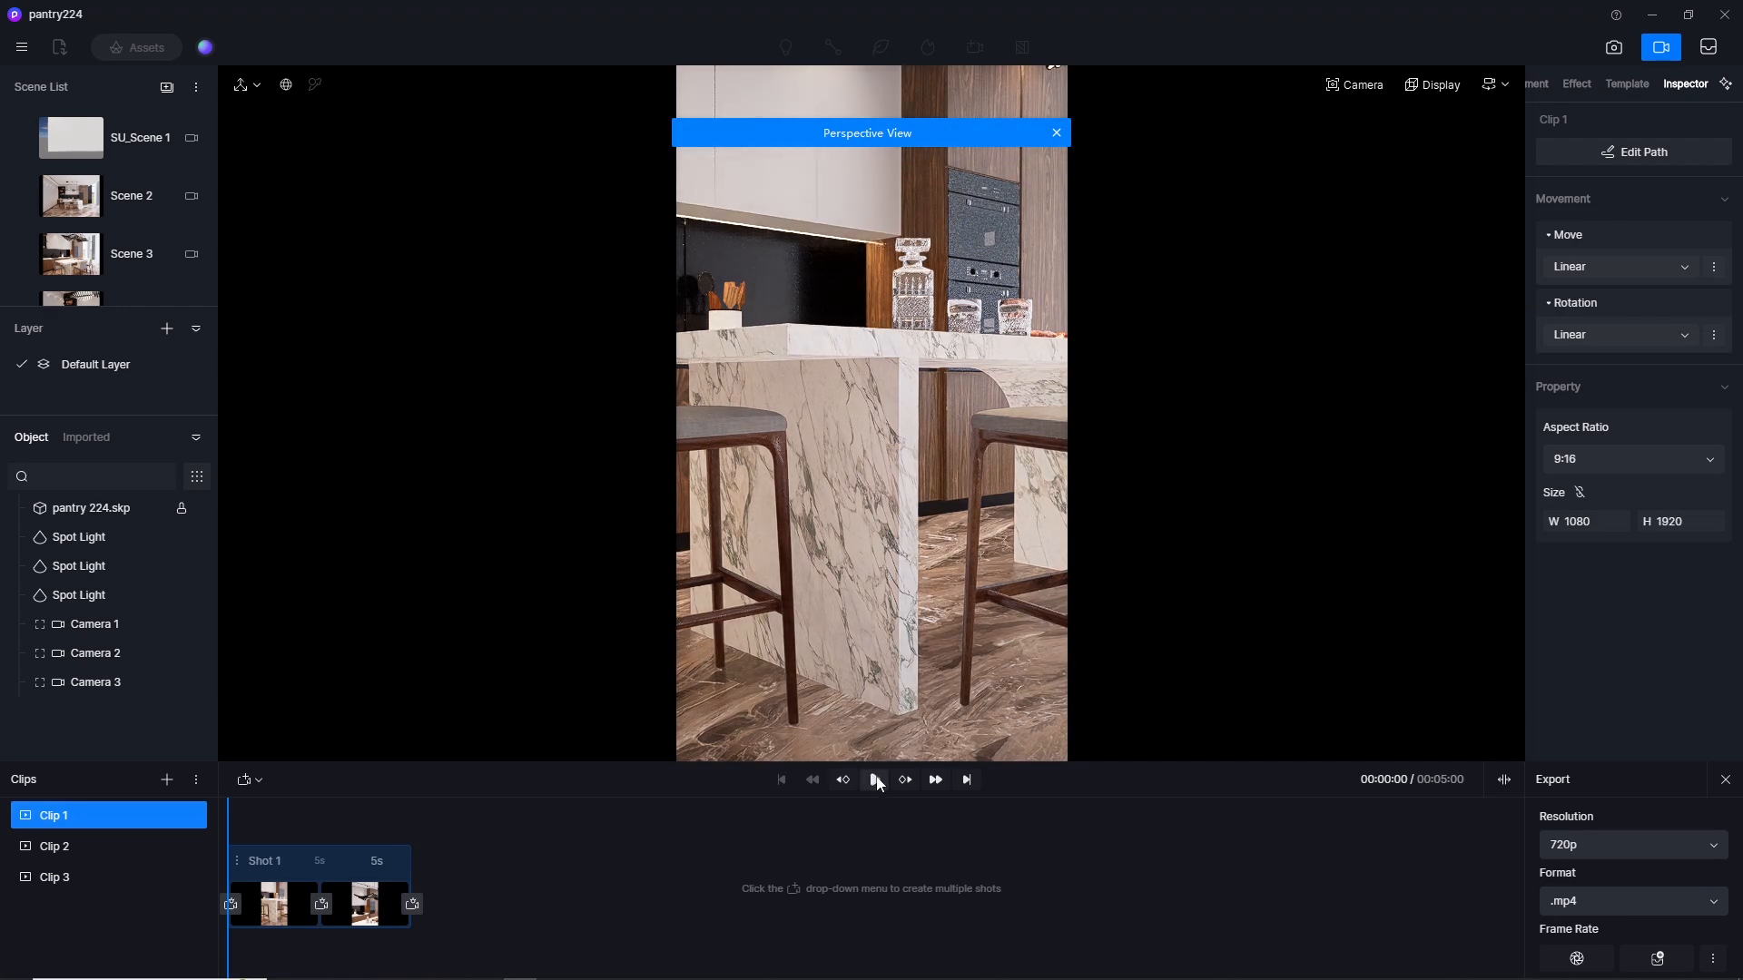
click(875, 780)
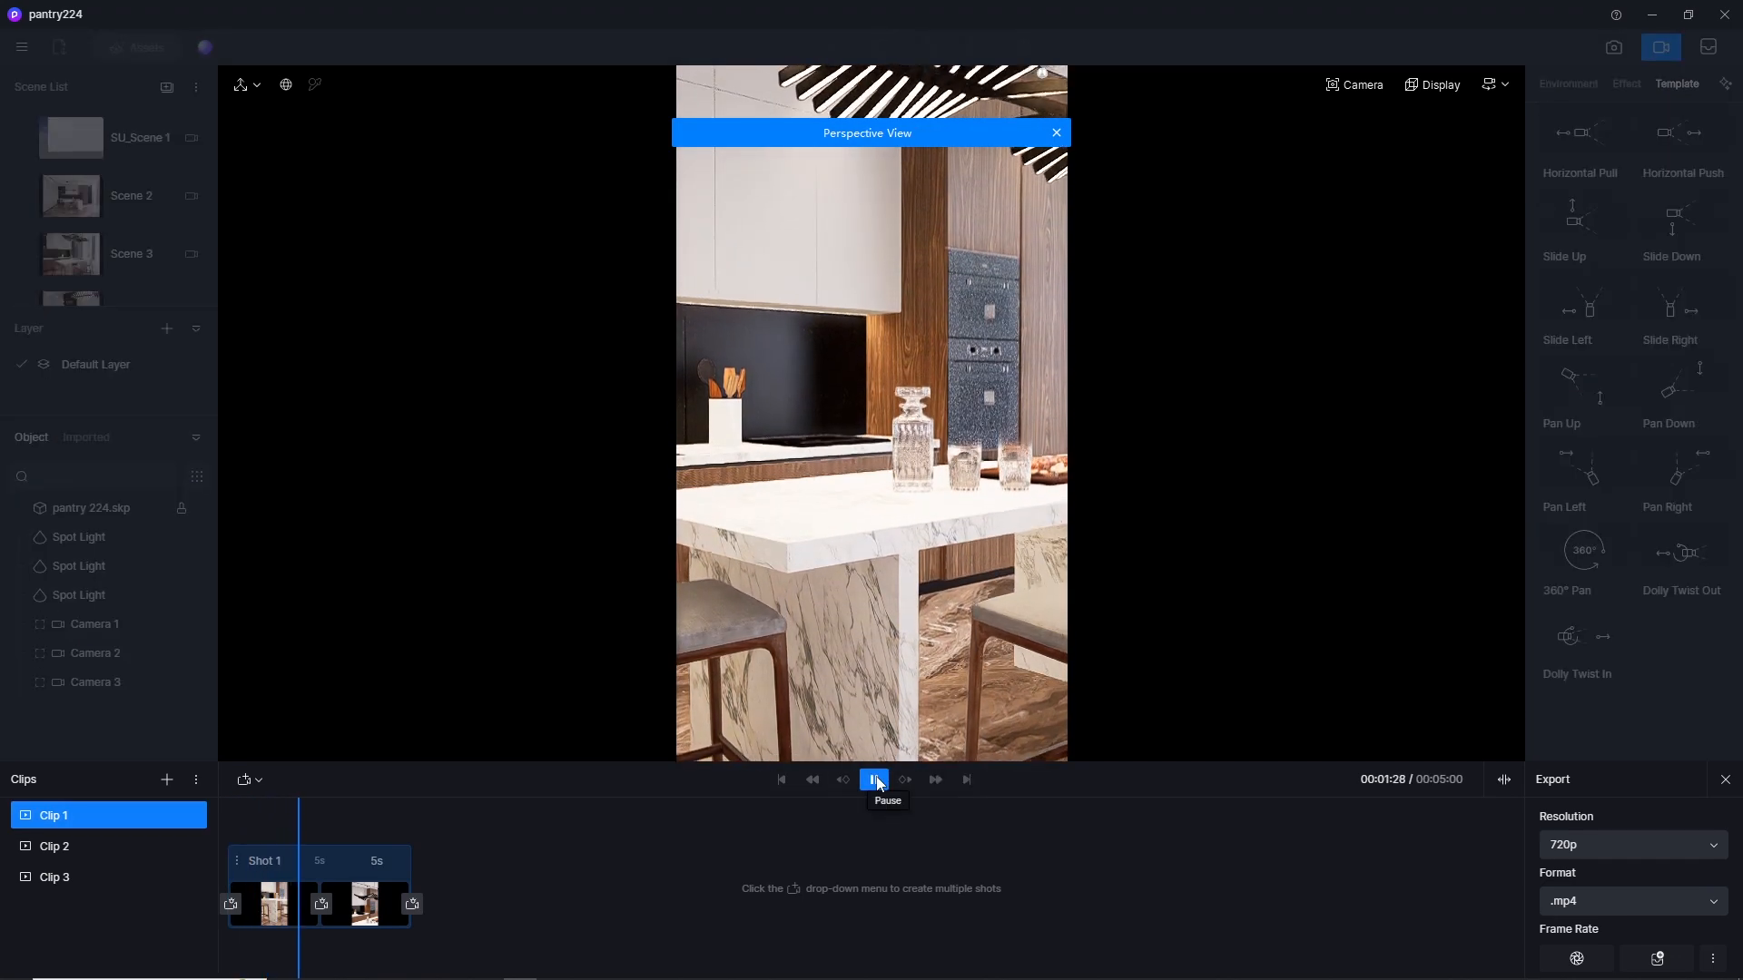
click(62, 845)
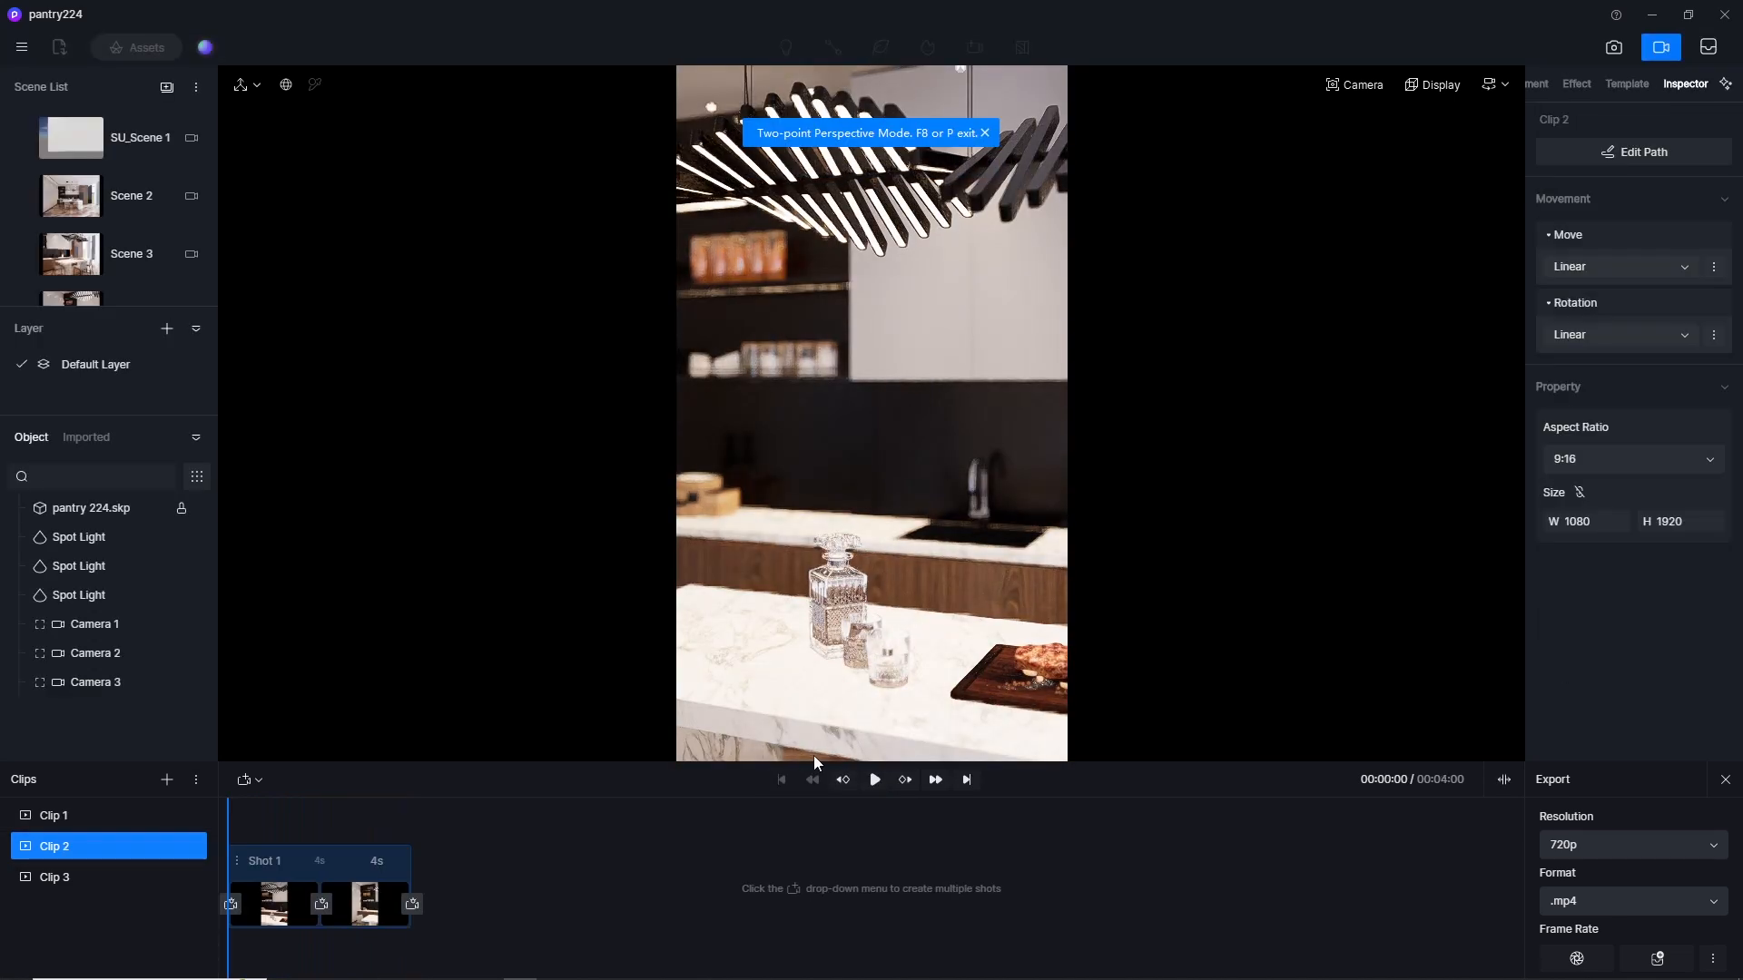
click(875, 780)
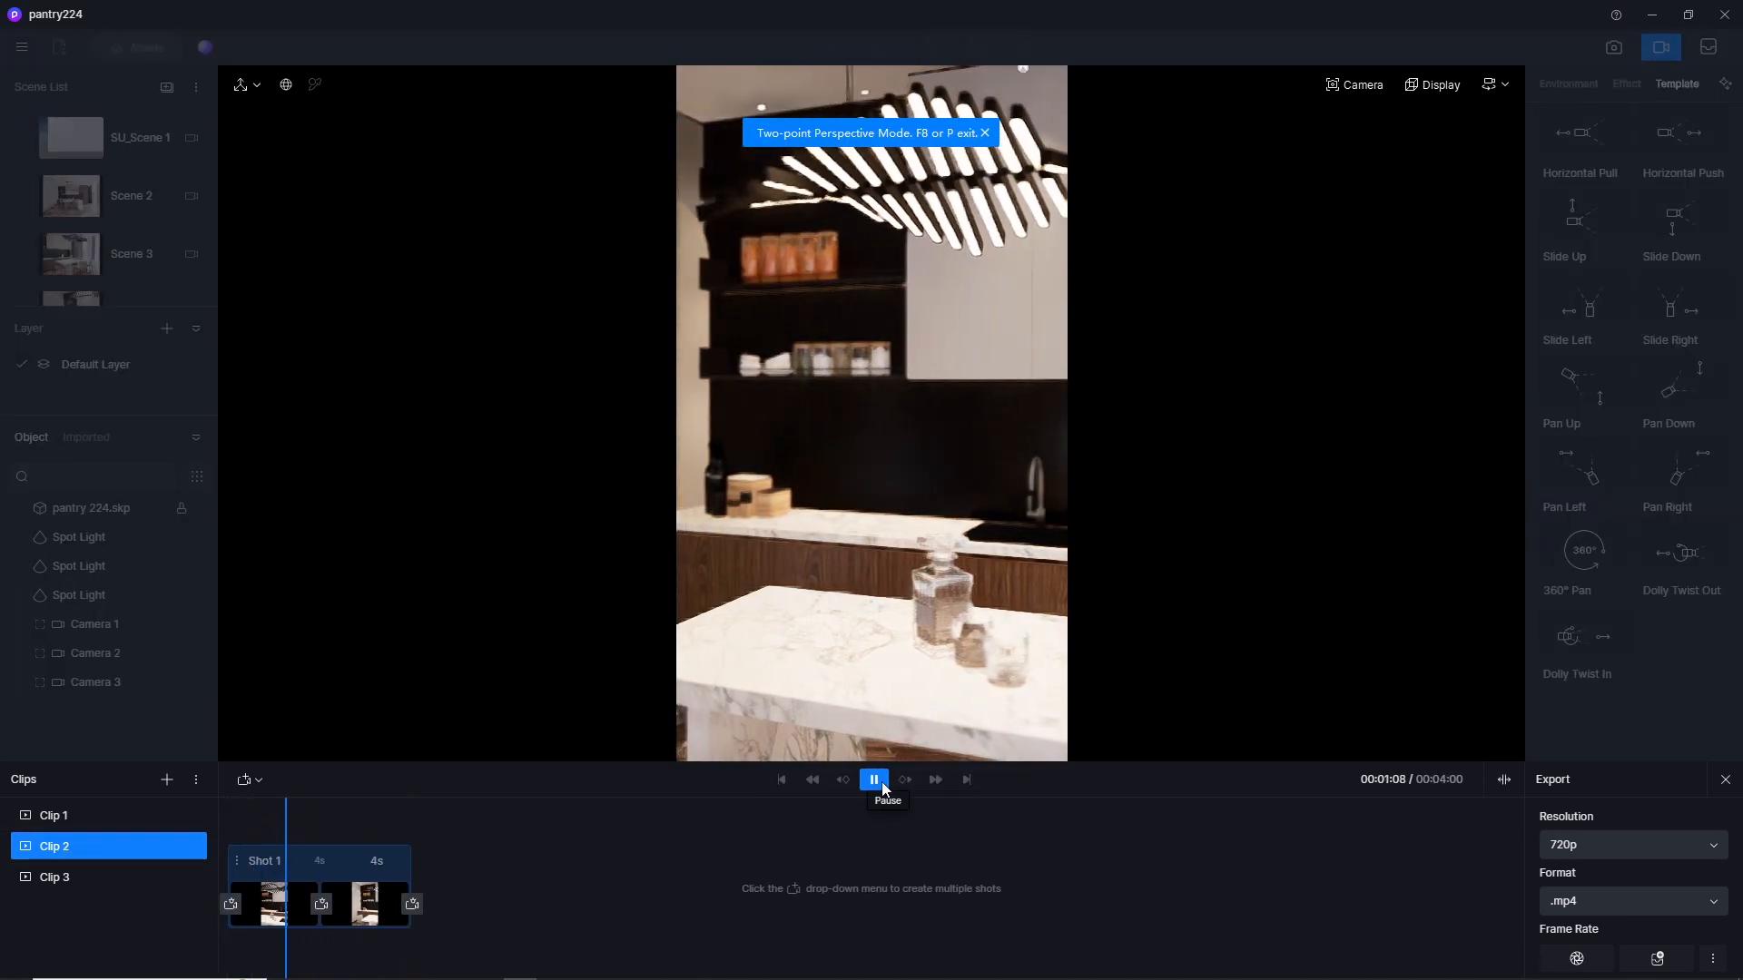
click(84, 877)
click(877, 779)
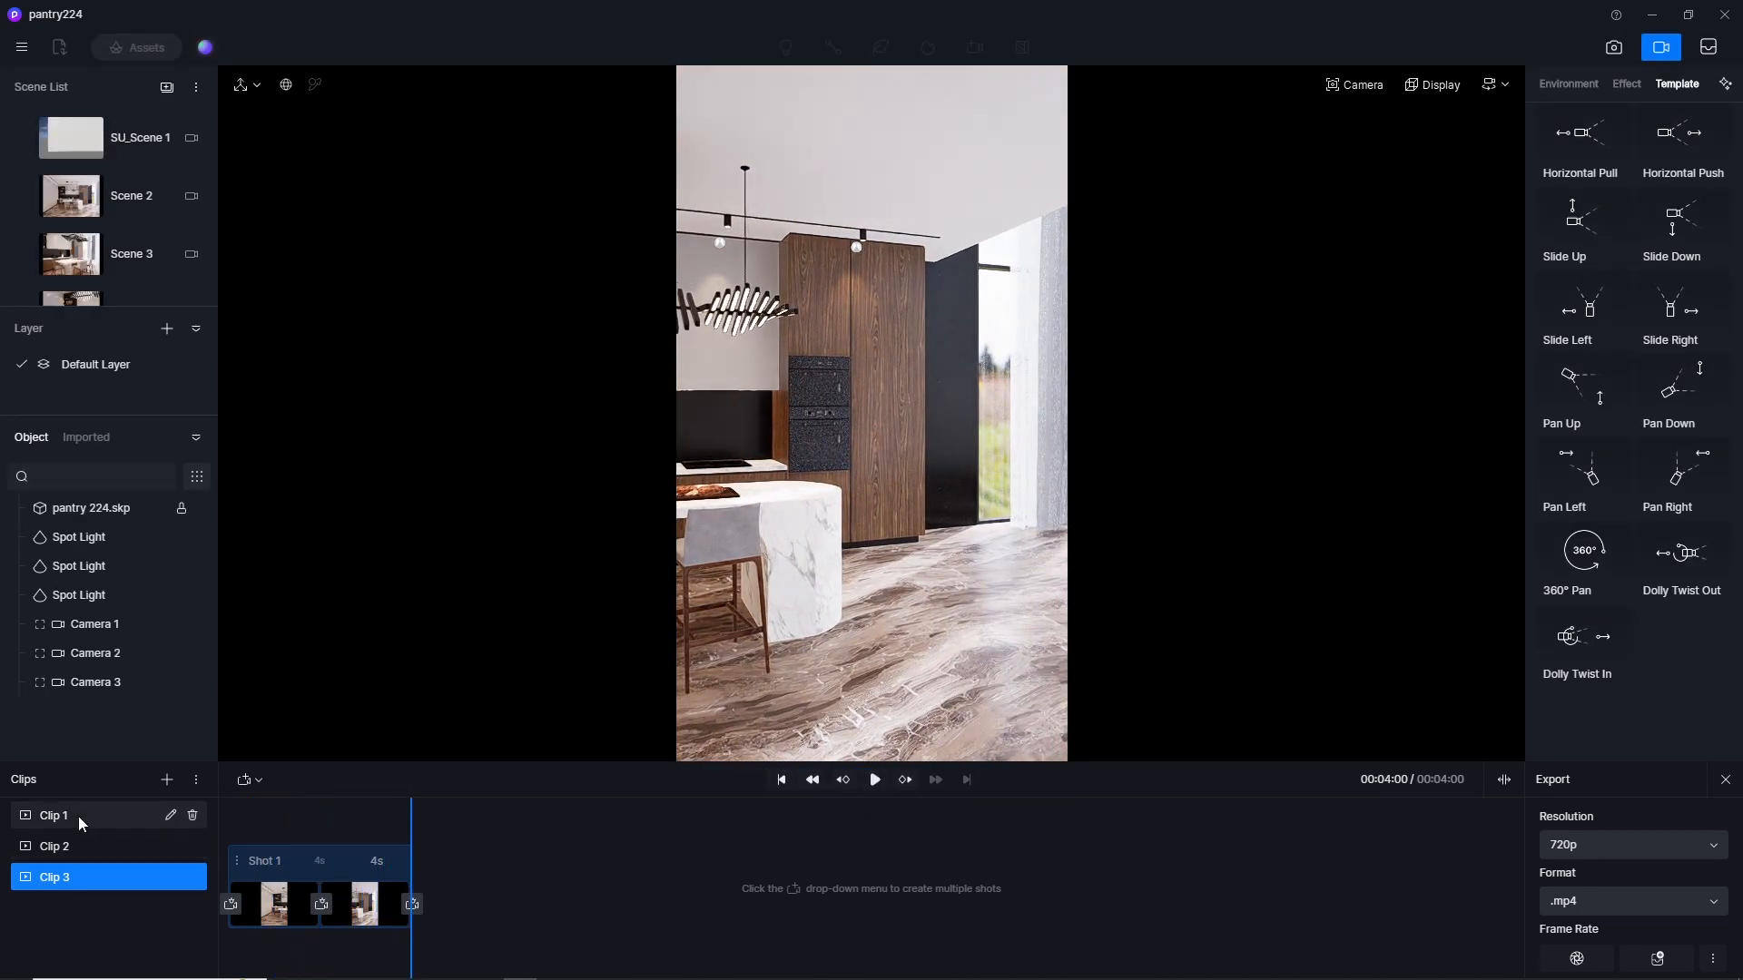
Step: Set the export resolution to 2K for Clip 1 and add the clip to the render queue
click(78, 815)
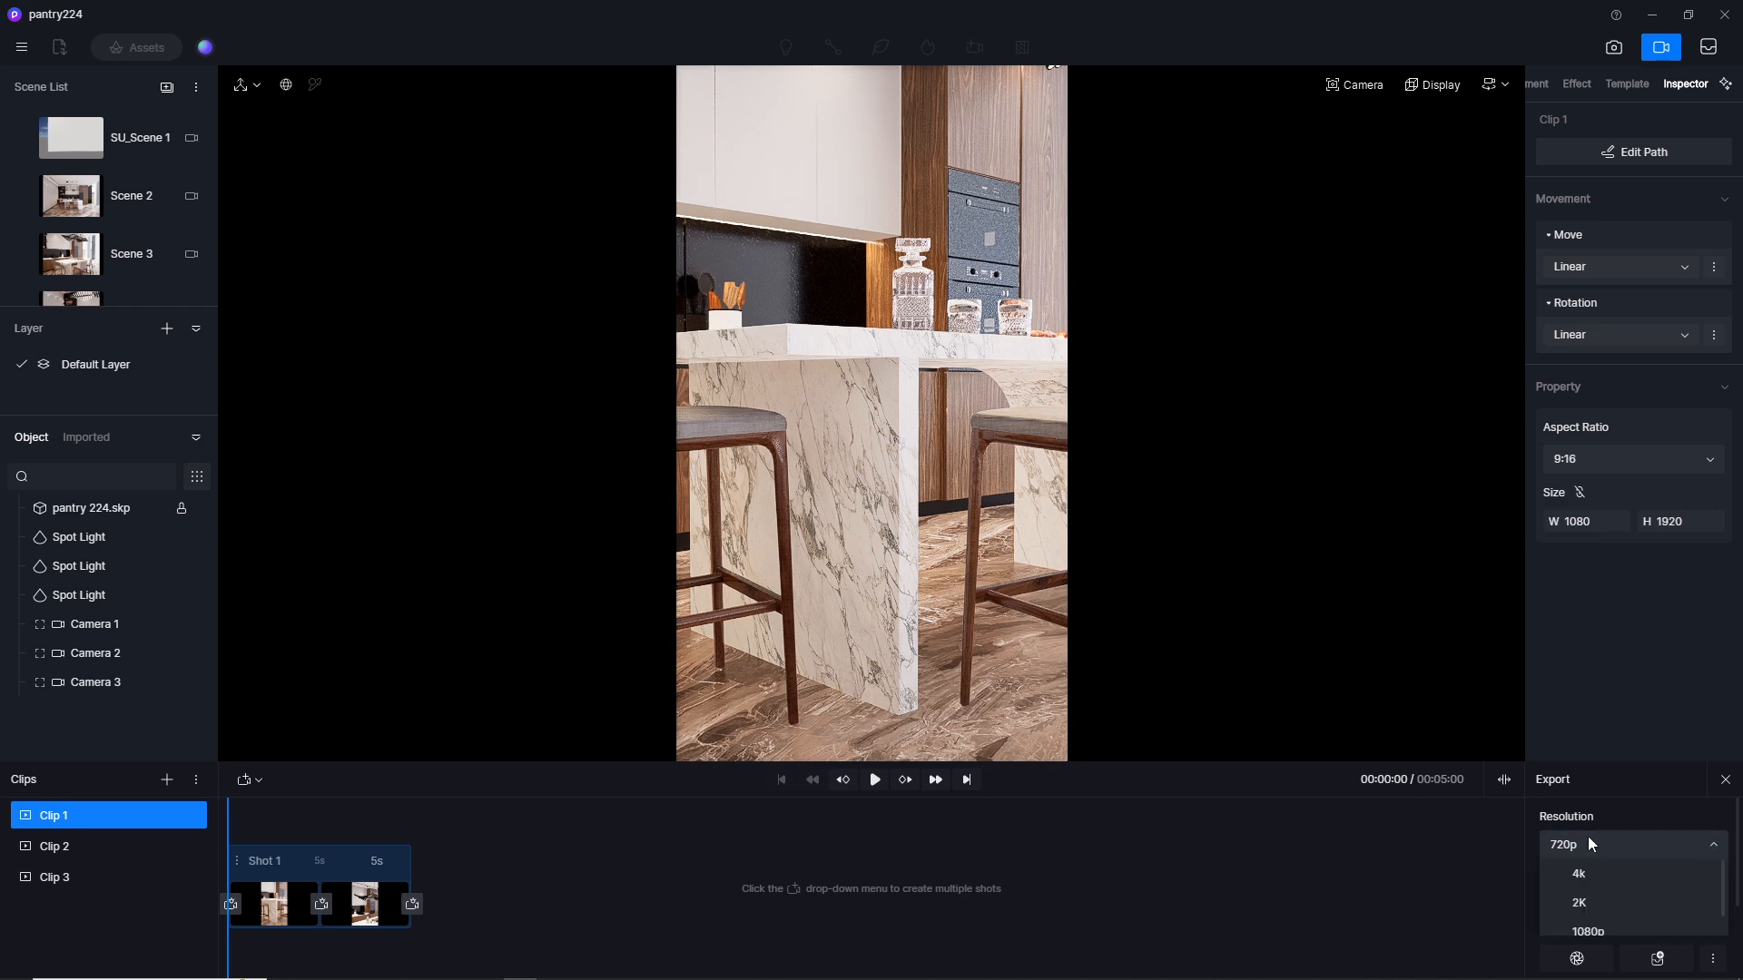
click(1581, 902)
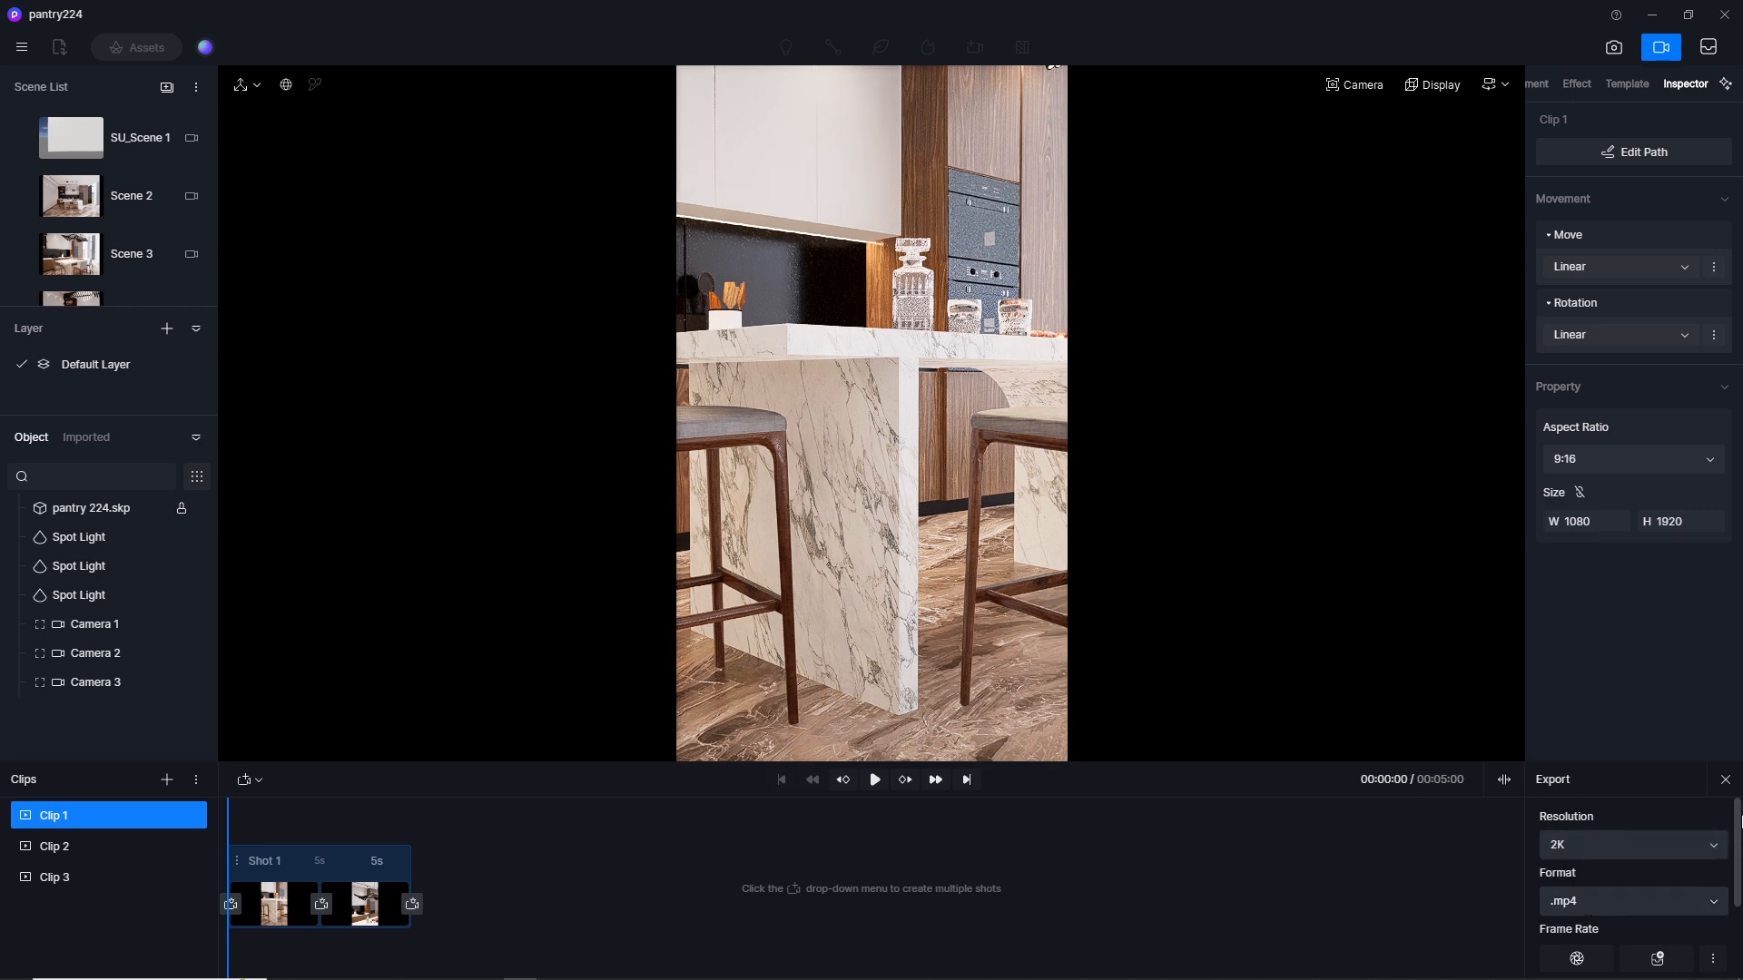
scroll(1582, 895, down, 1)
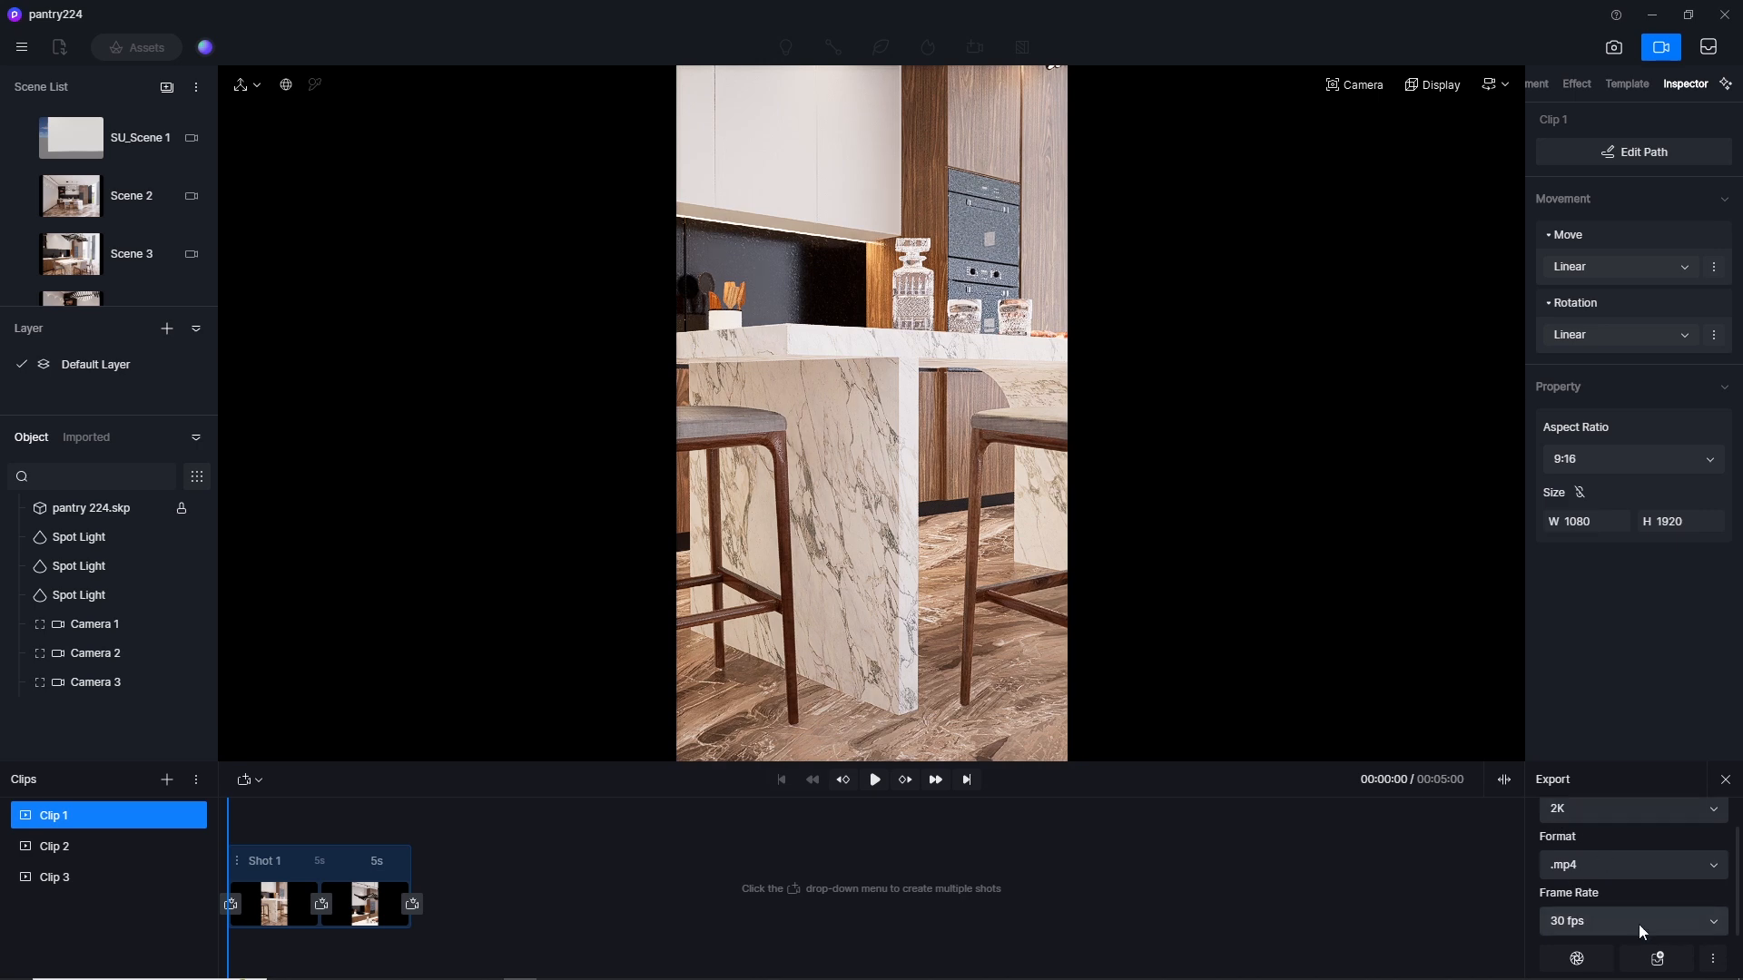
click(1659, 962)
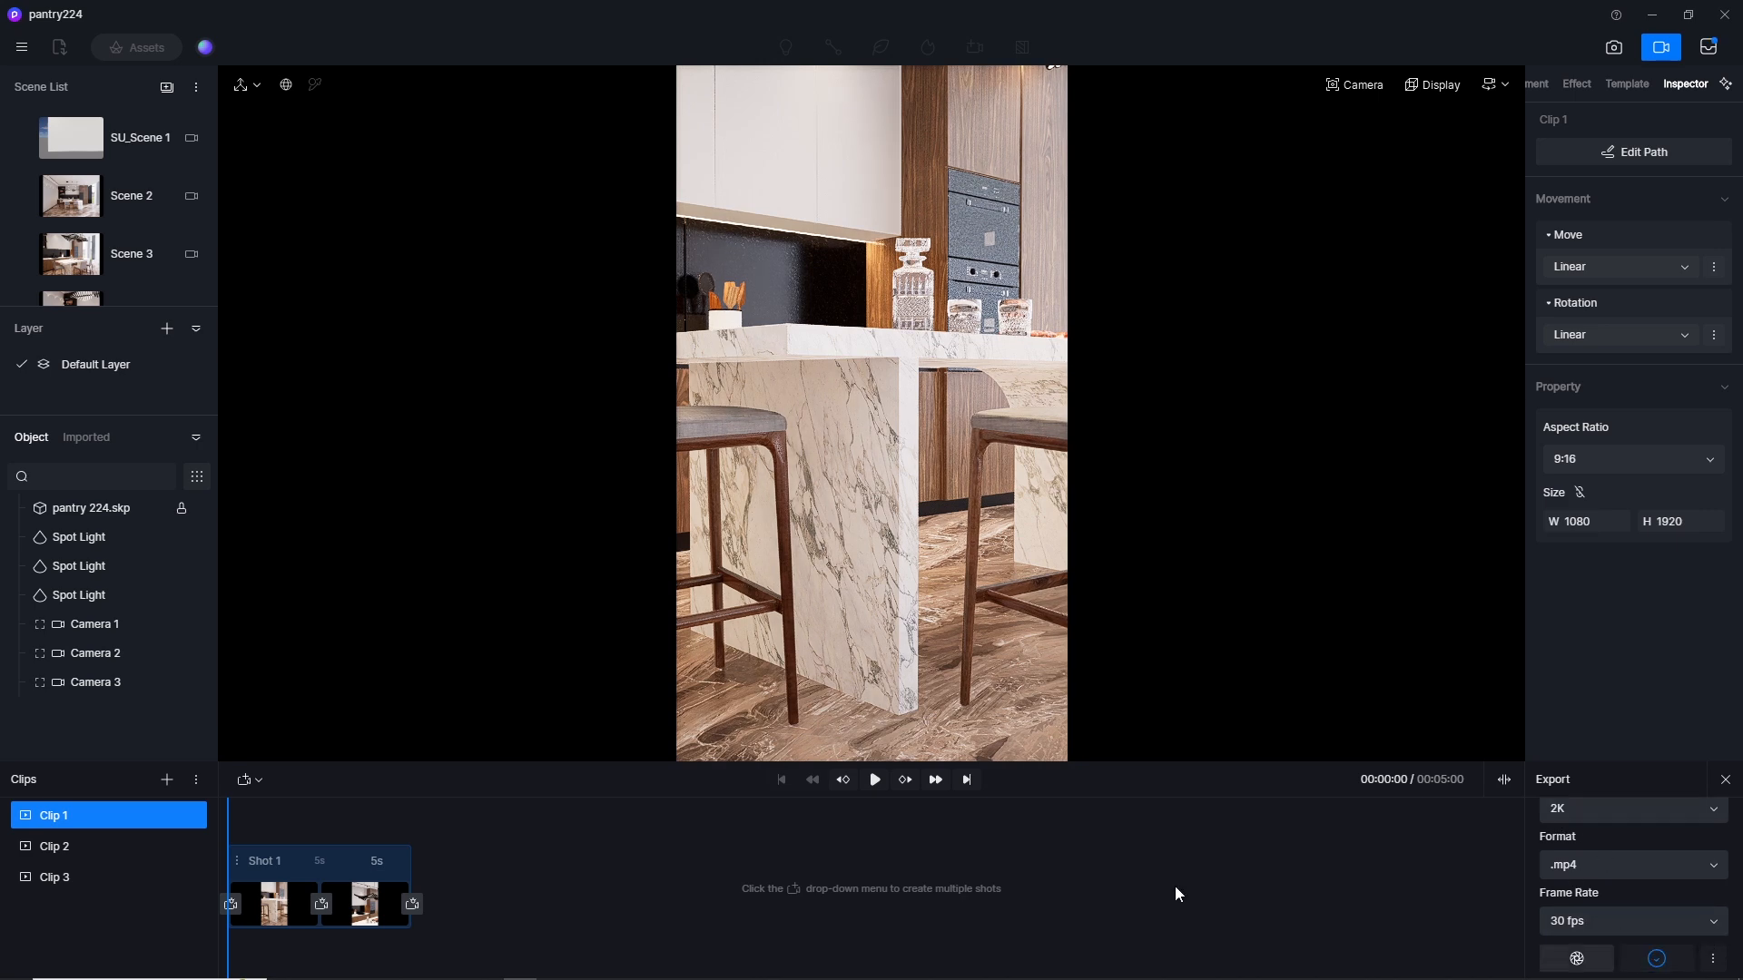
Step: Add Clip 2 and Clip 3 to the render queue with the same export settings
click(60, 847)
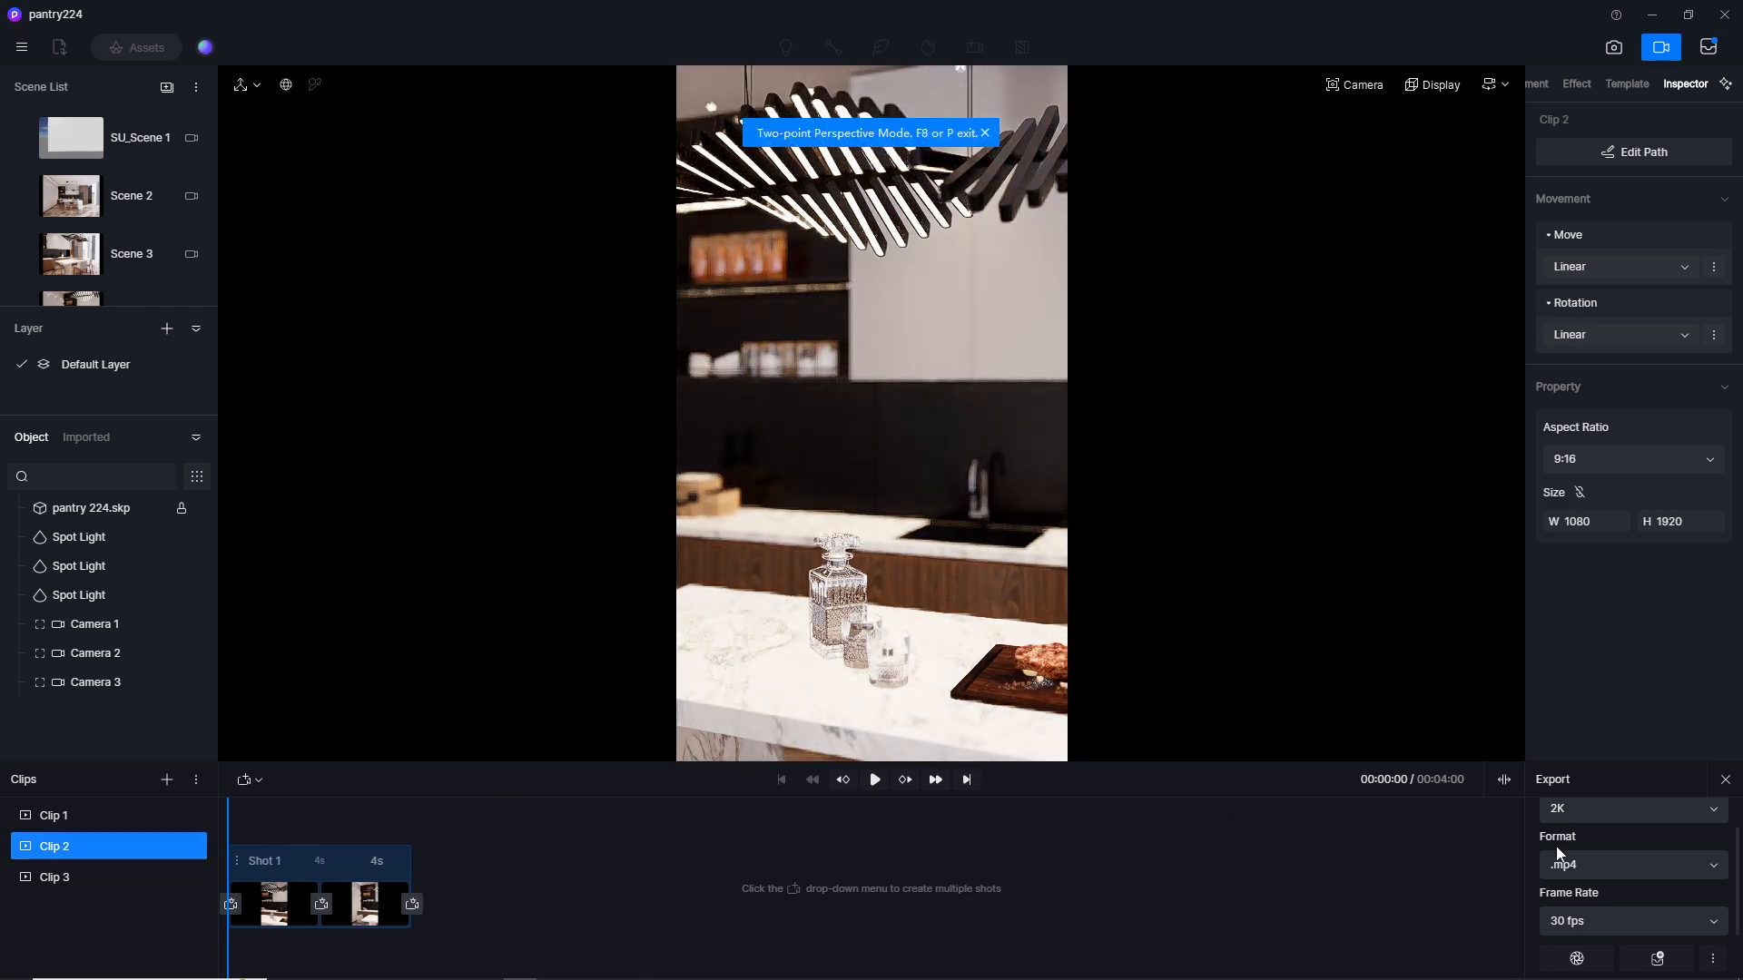
click(1654, 968)
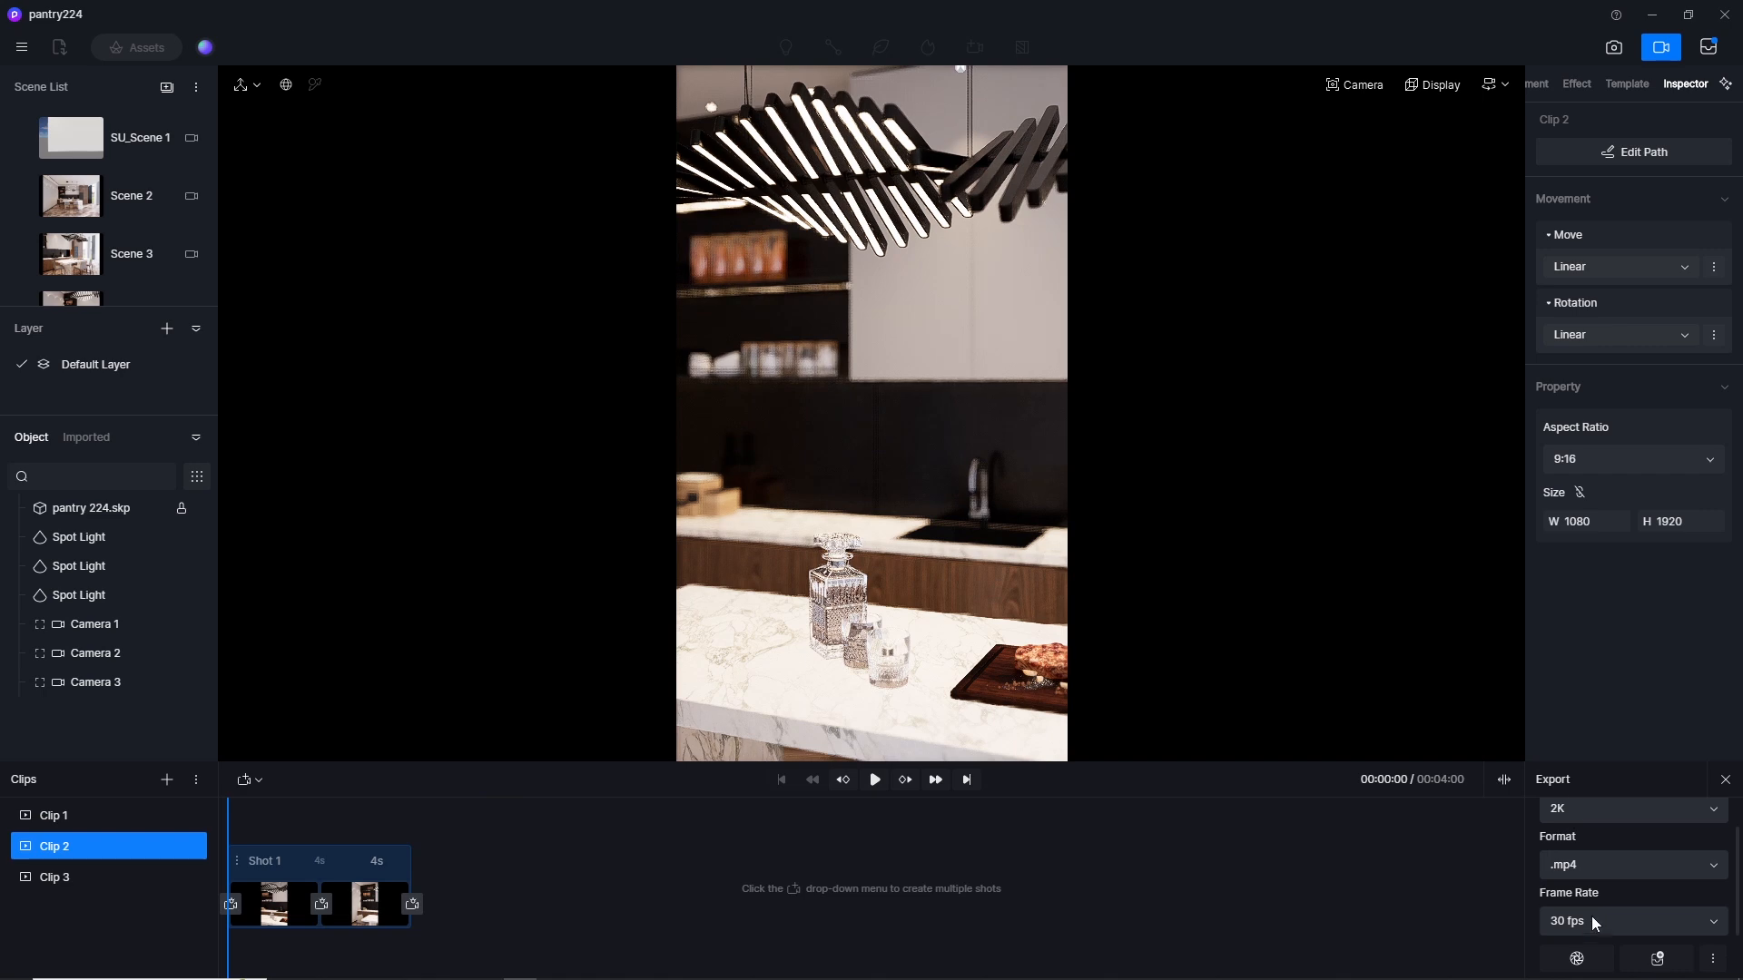
click(84, 870)
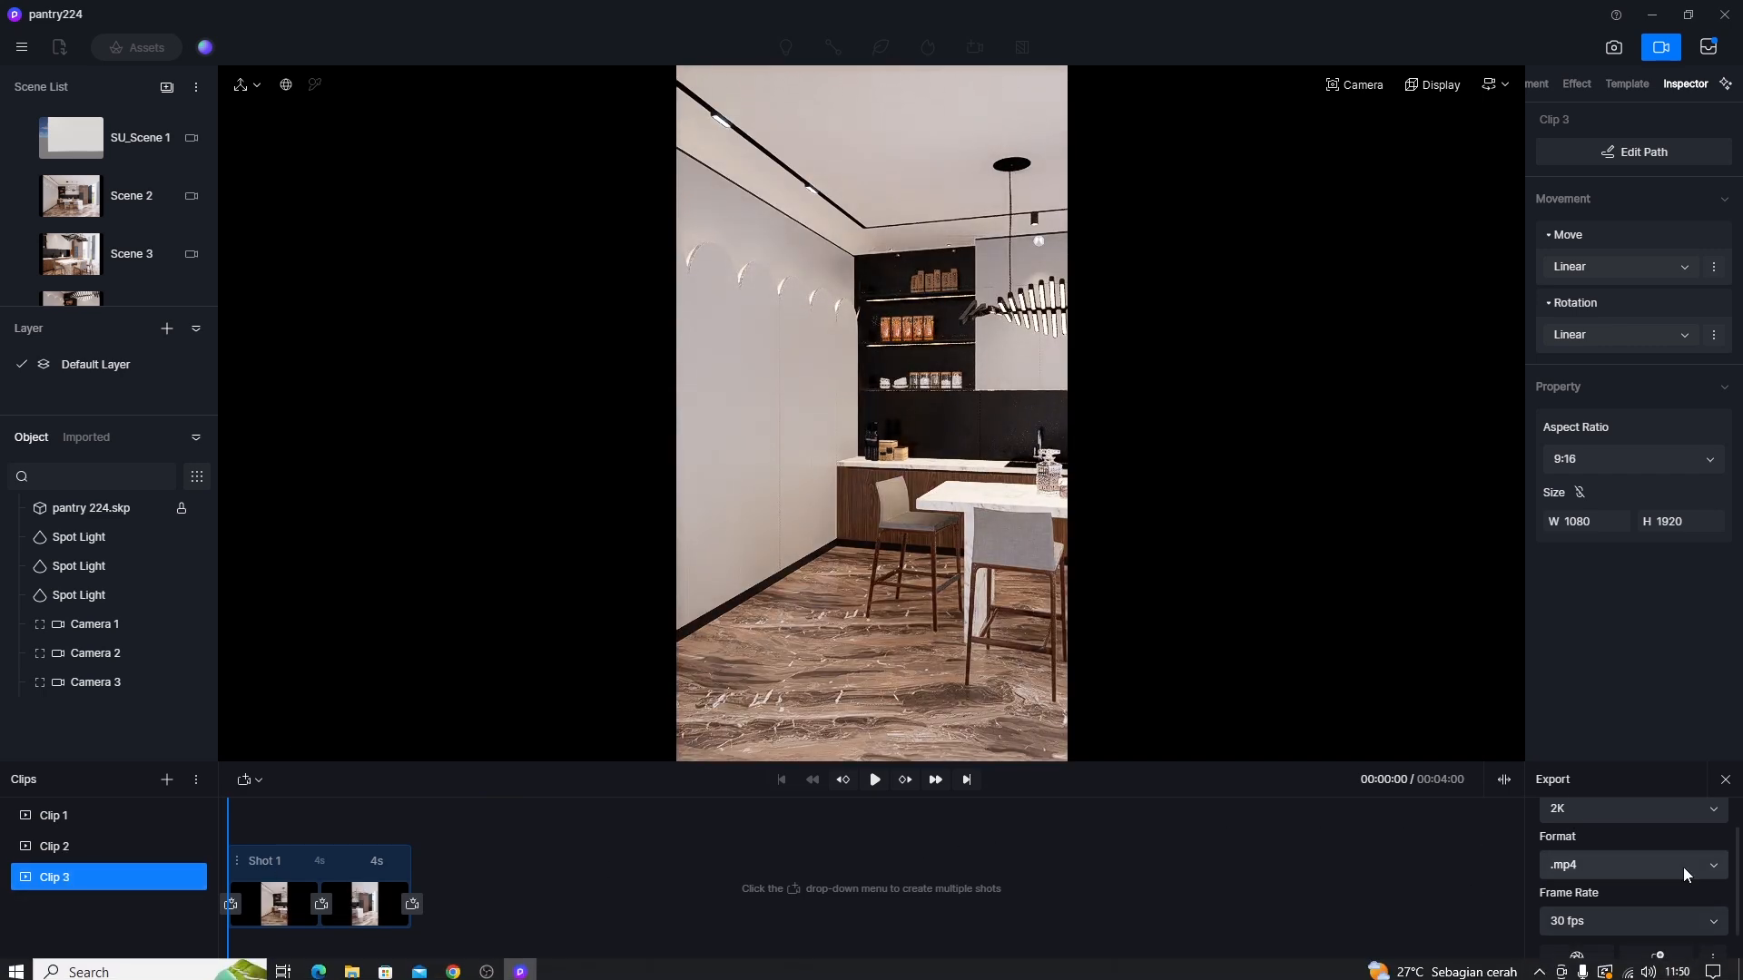
click(1663, 964)
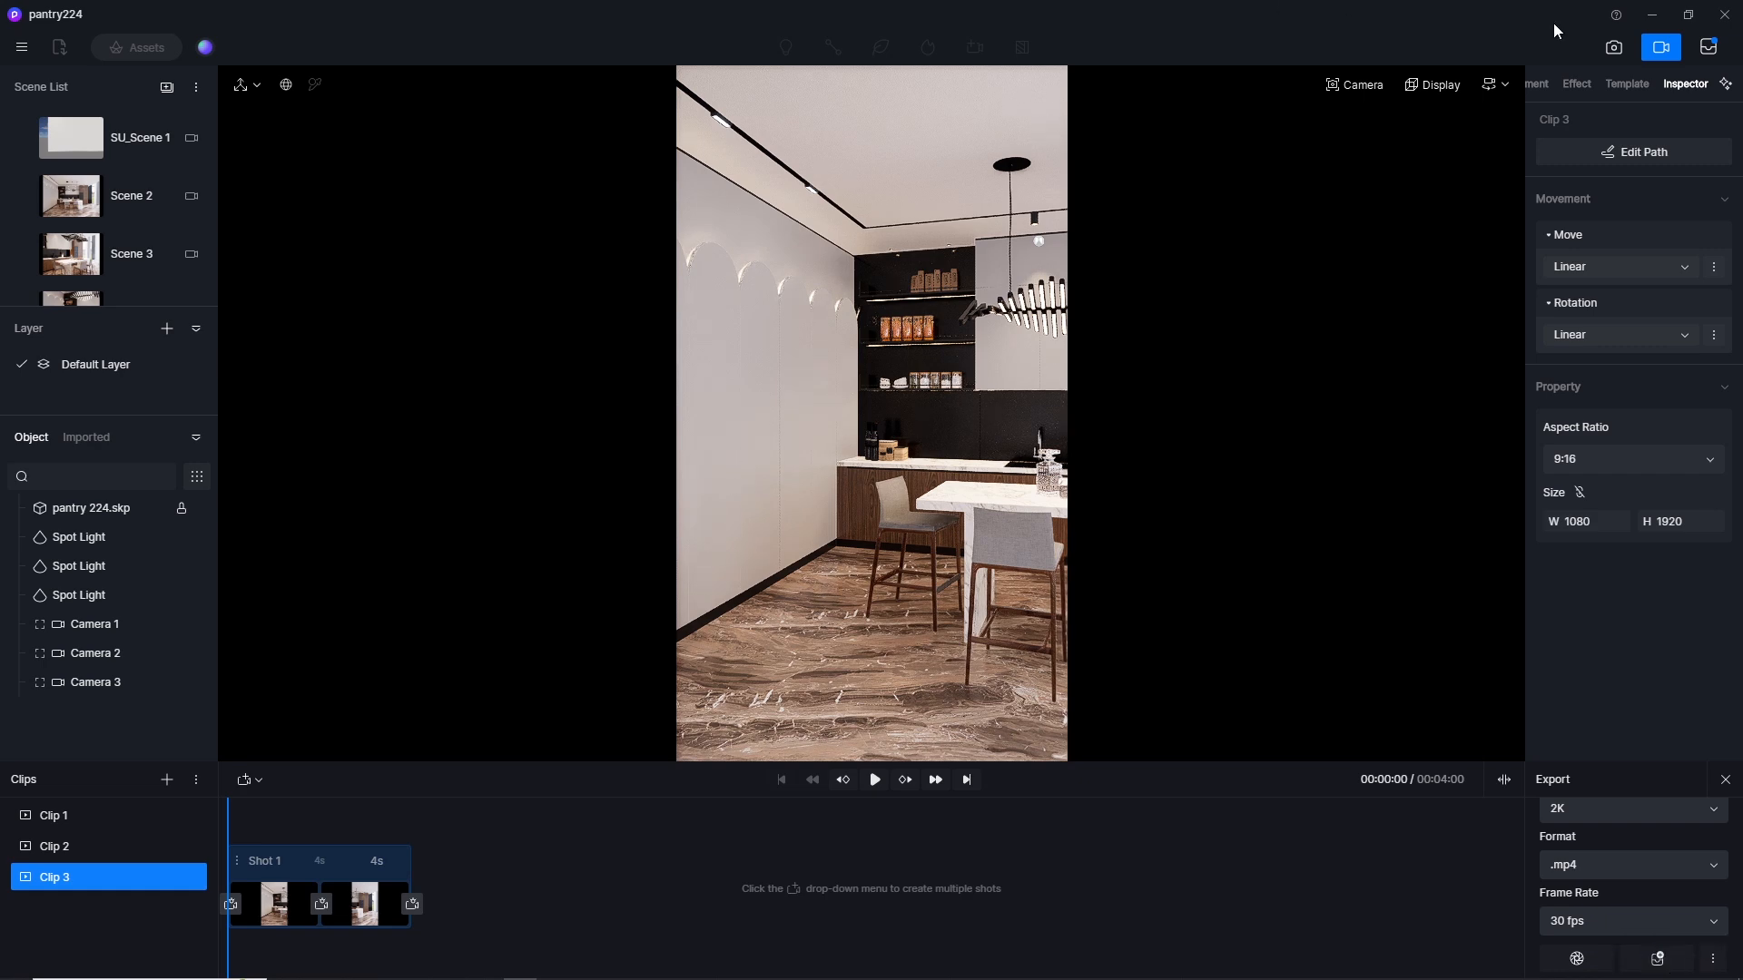
Step: Open the render queue and select all pending video clips for rendering
click(1710, 47)
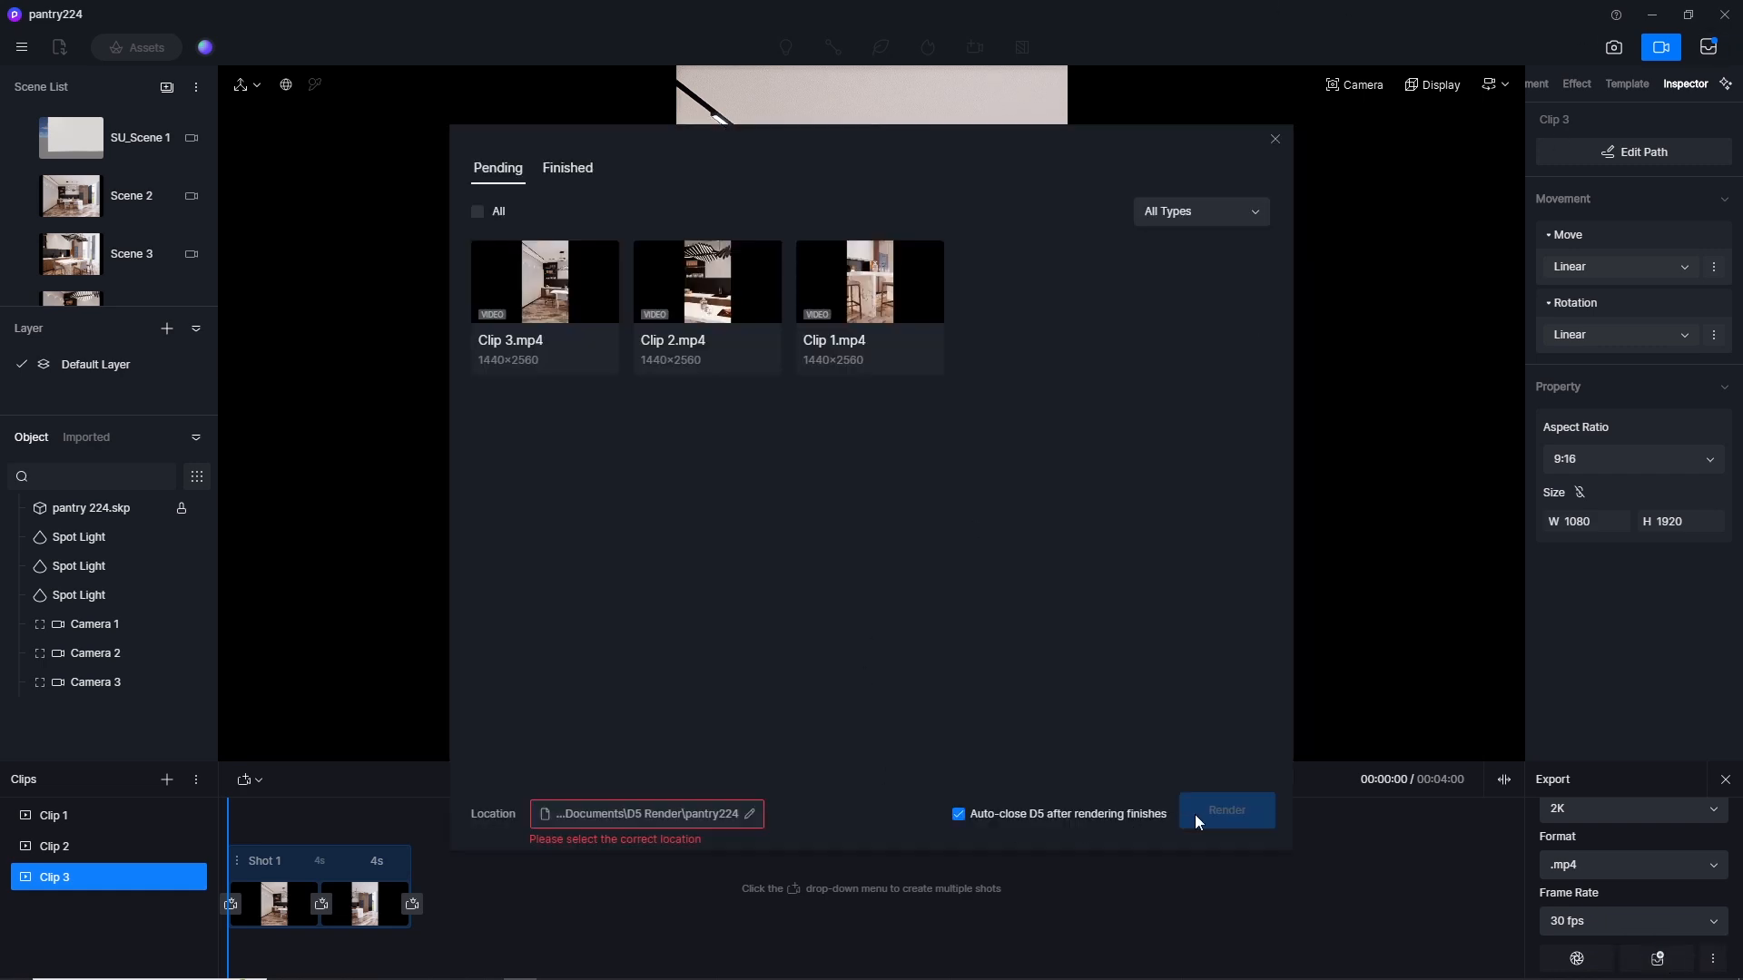
click(477, 212)
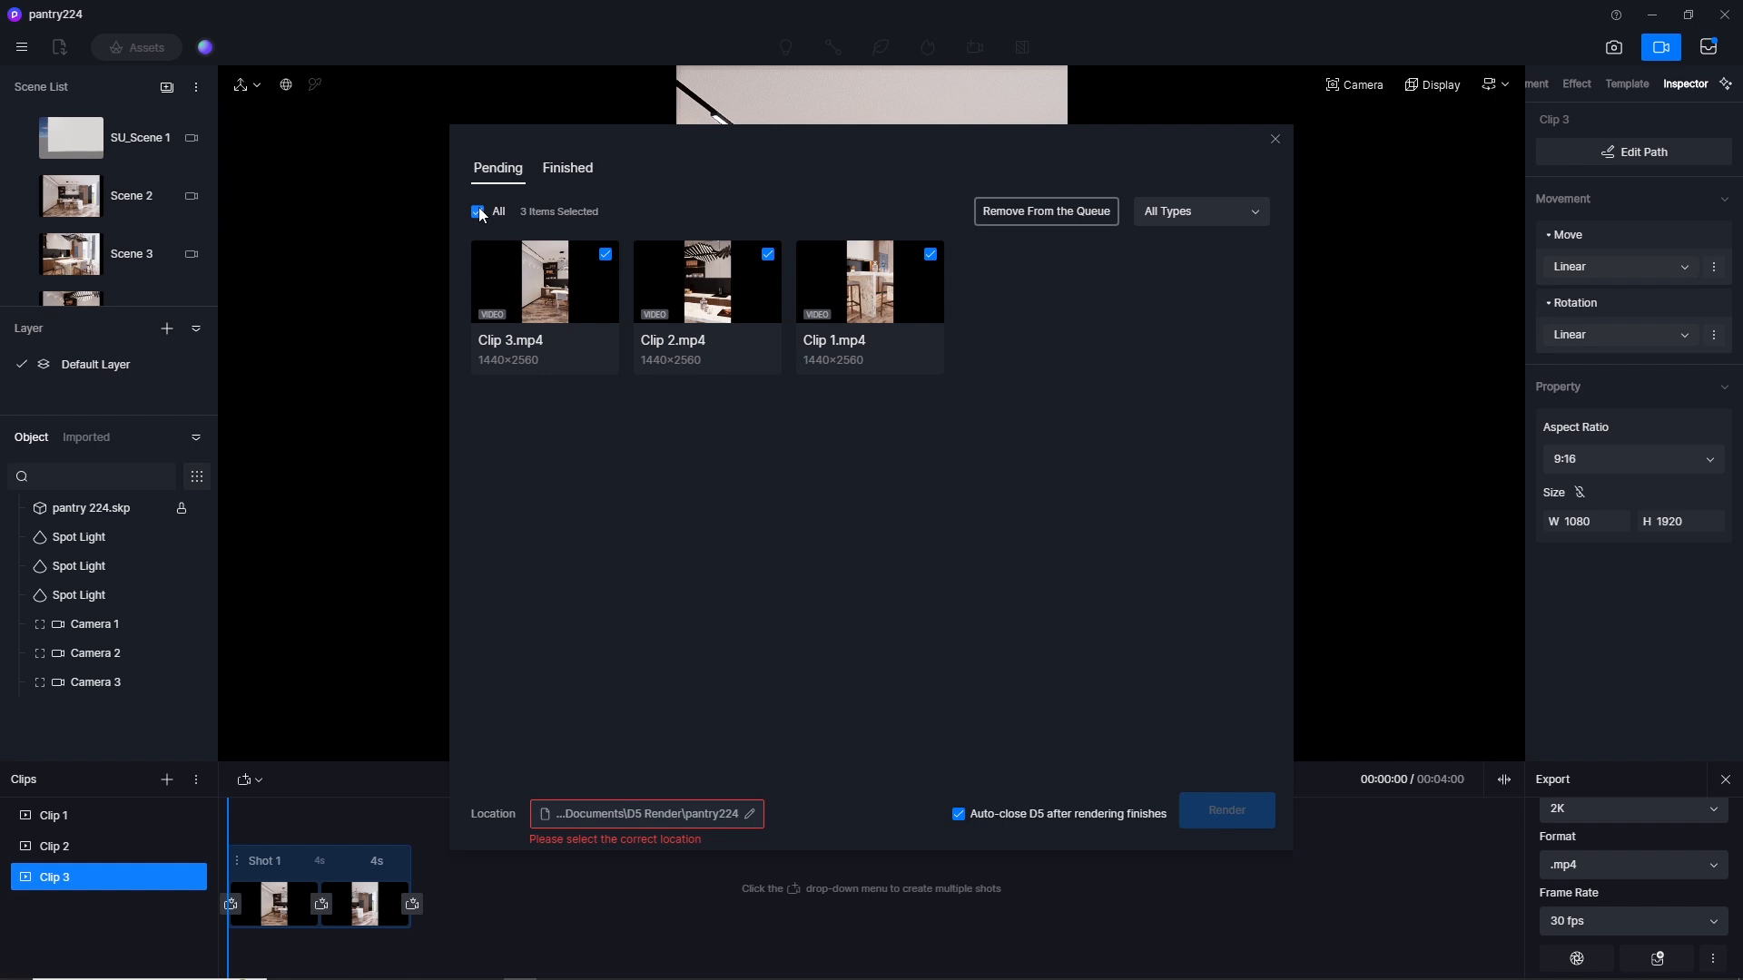